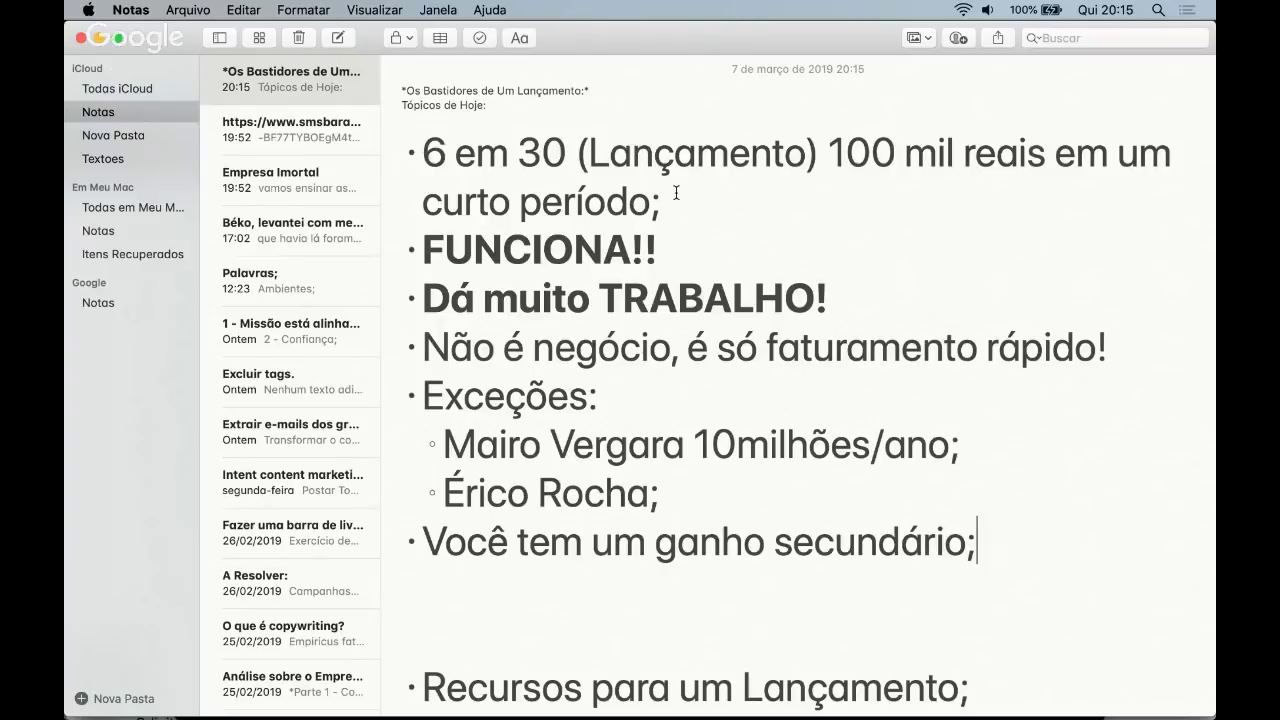
- Underline the bullet line "Você tem um ganho secundário;" in the note
key("shift+super+Left")
key("super+u")
key("Right")
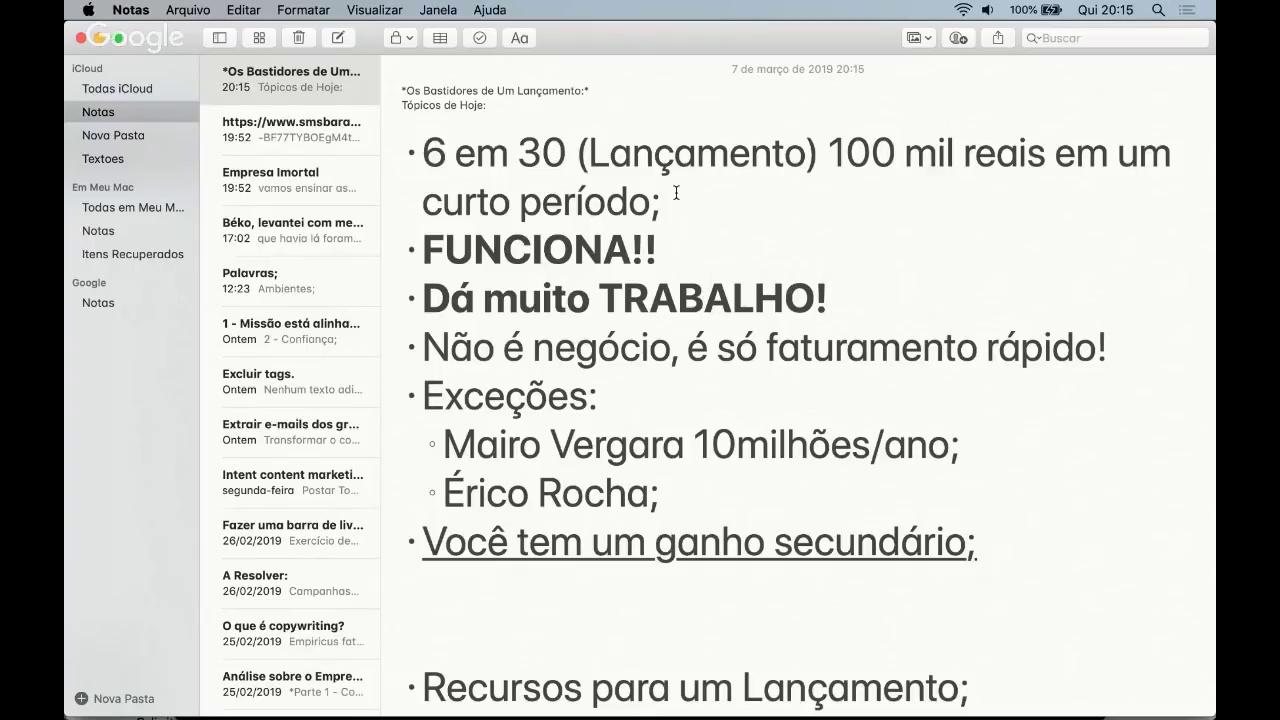
- Make the words "Não é negócio" bold in the bullet about "faturamento rápido"
key("Up")
key("Up")
key("Up")
key("Up")
key("Right")
key("Left")
key("Left")
key("super+Left")
key("shift+alt+Right")
key("shift+alt+Right")
key("shift+alt+Right")
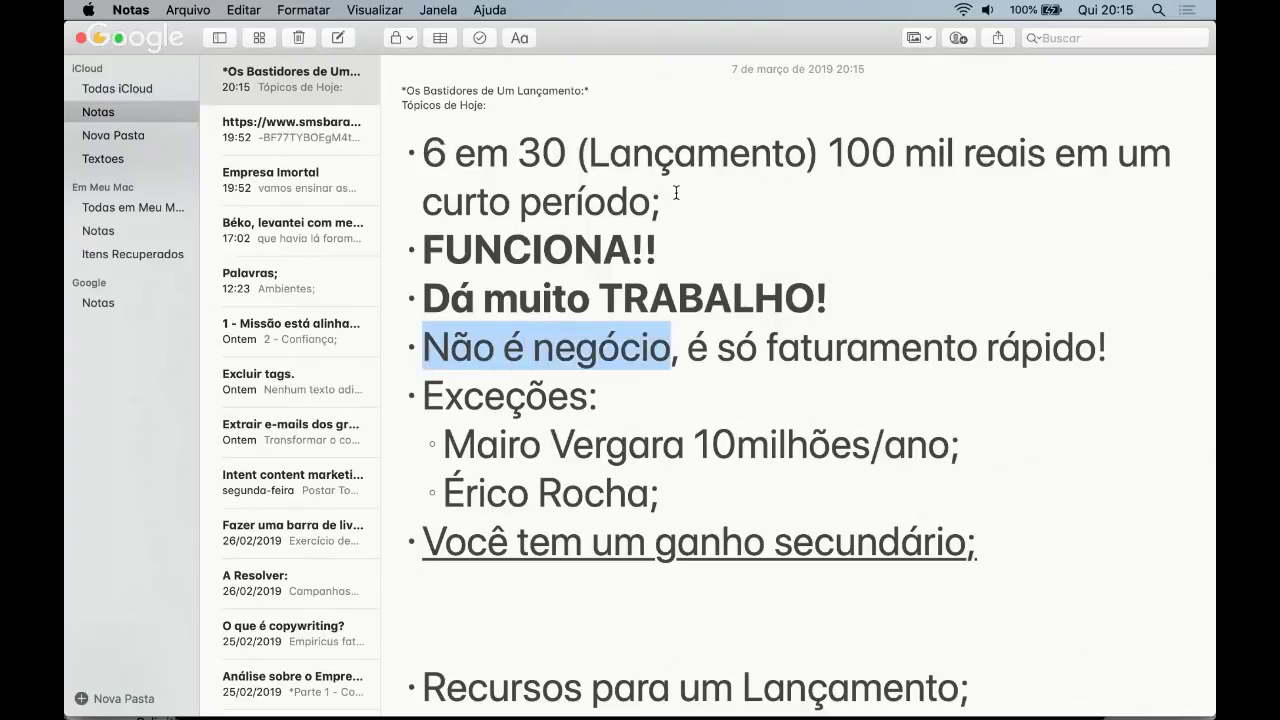
key("super+b")
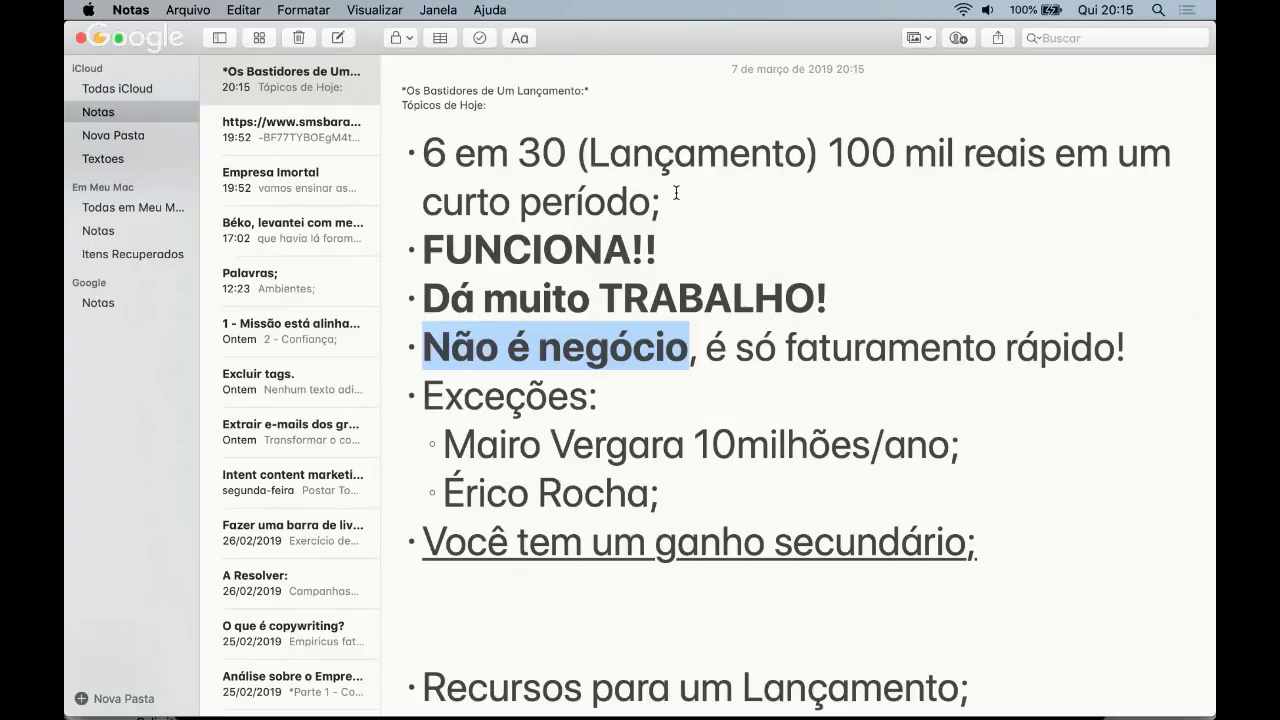
- Change the first bullet's opening so that it reads "6 em 7 (Lançamento)"
key("Up")
key("Up")
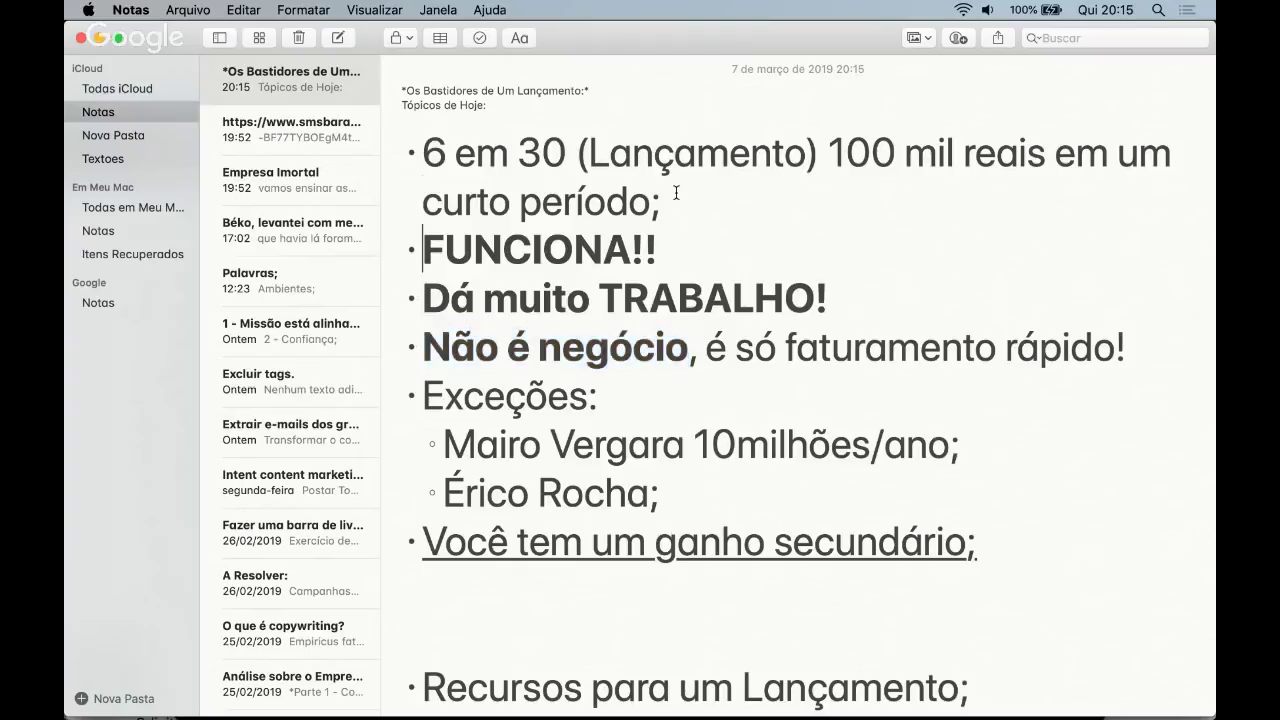
key("Up")
key("Up")
key("alt+Right")
key("alt+Right")
key("Right")
key("Right")
key("BackSpace")
key("Delete")
type("7")
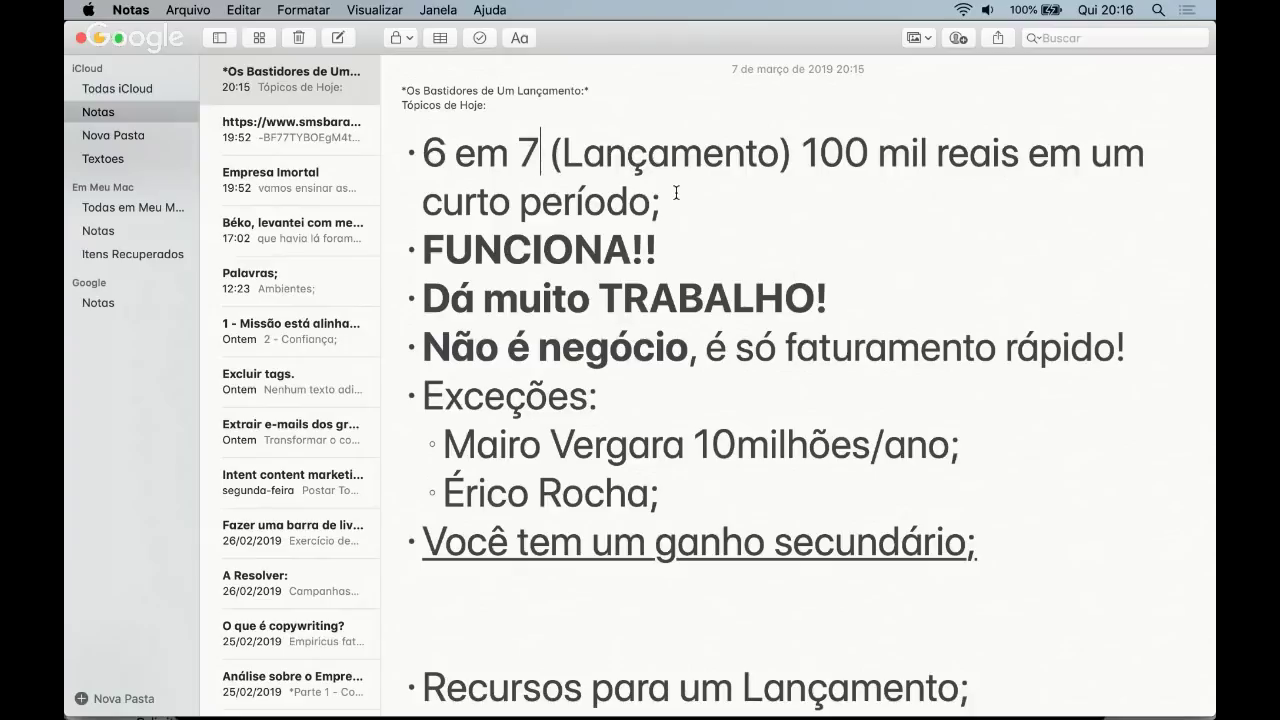
- Switch to the "Lançamento | 6 em 7" spreadsheet in Chrome and widen column A of the "Recursos Necessários" sheet
key("super+Tab")
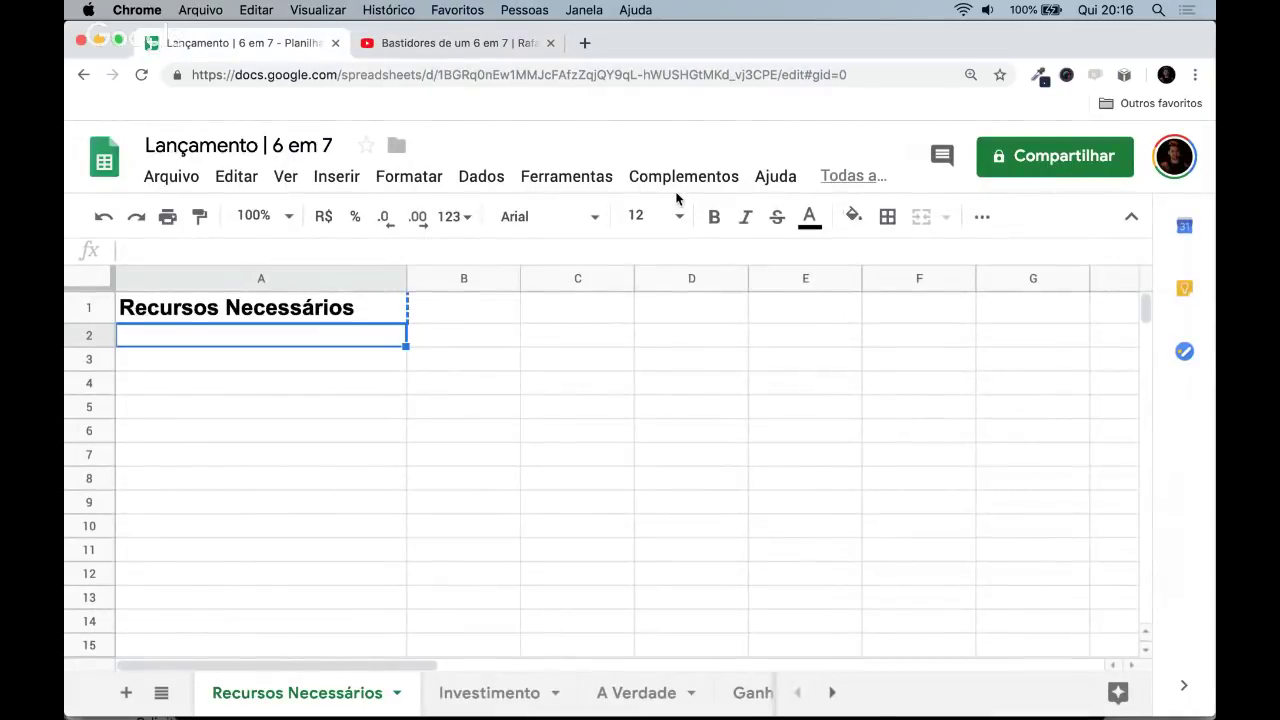
key("Down")
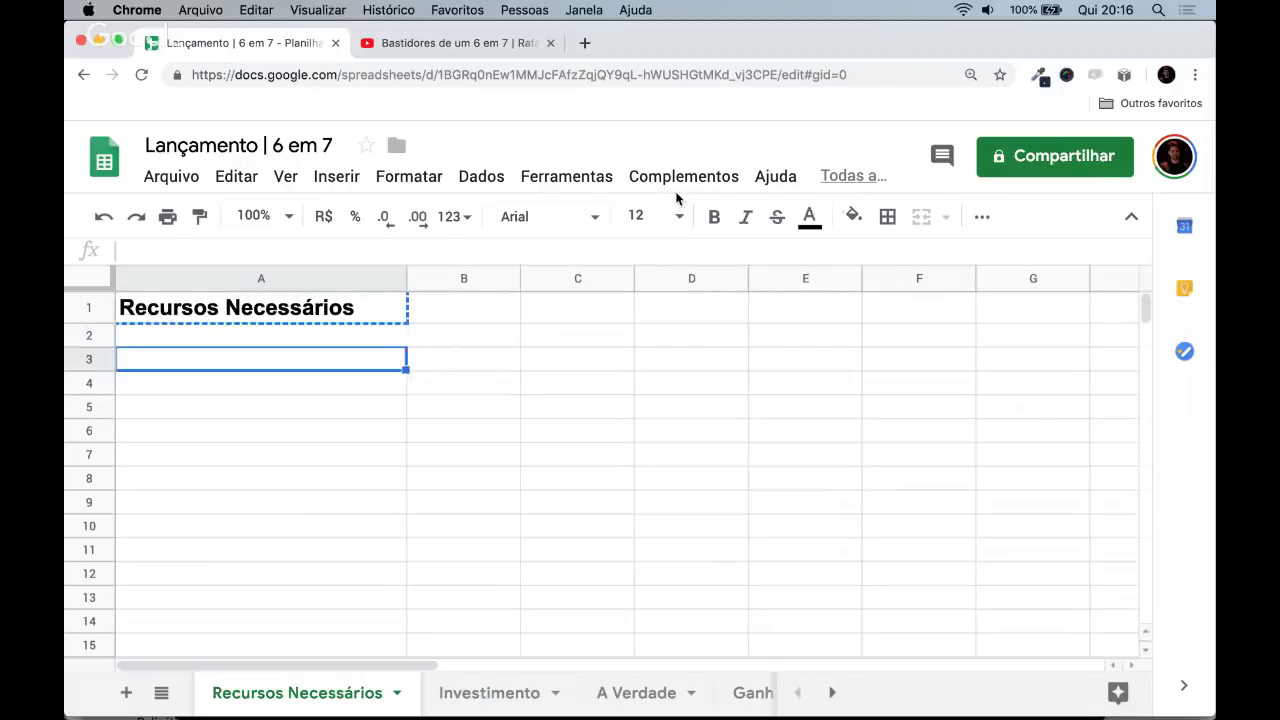
key("Up")
key("Down")
key("Up")
key("Down")
key("Up")
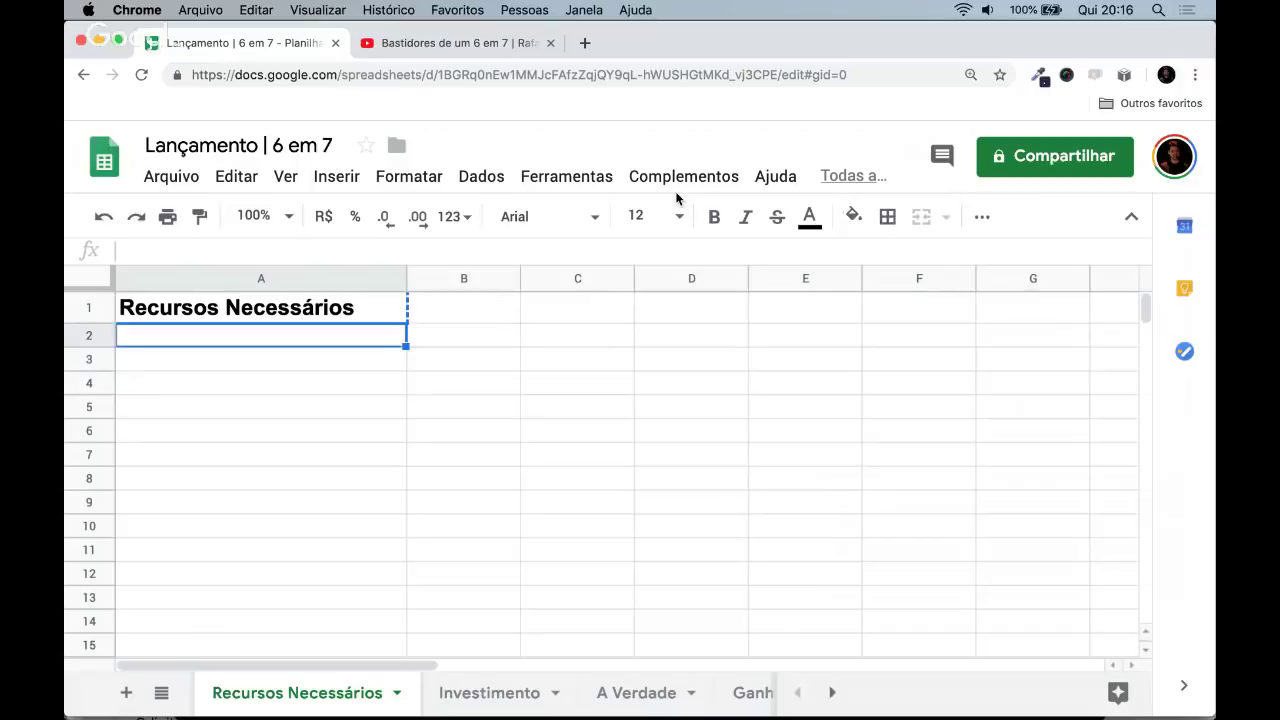
left_click_drag(407, 278, 560, 284)
- Enter the heading "Estrutural" in cell A3 and make it bold
key("Down")
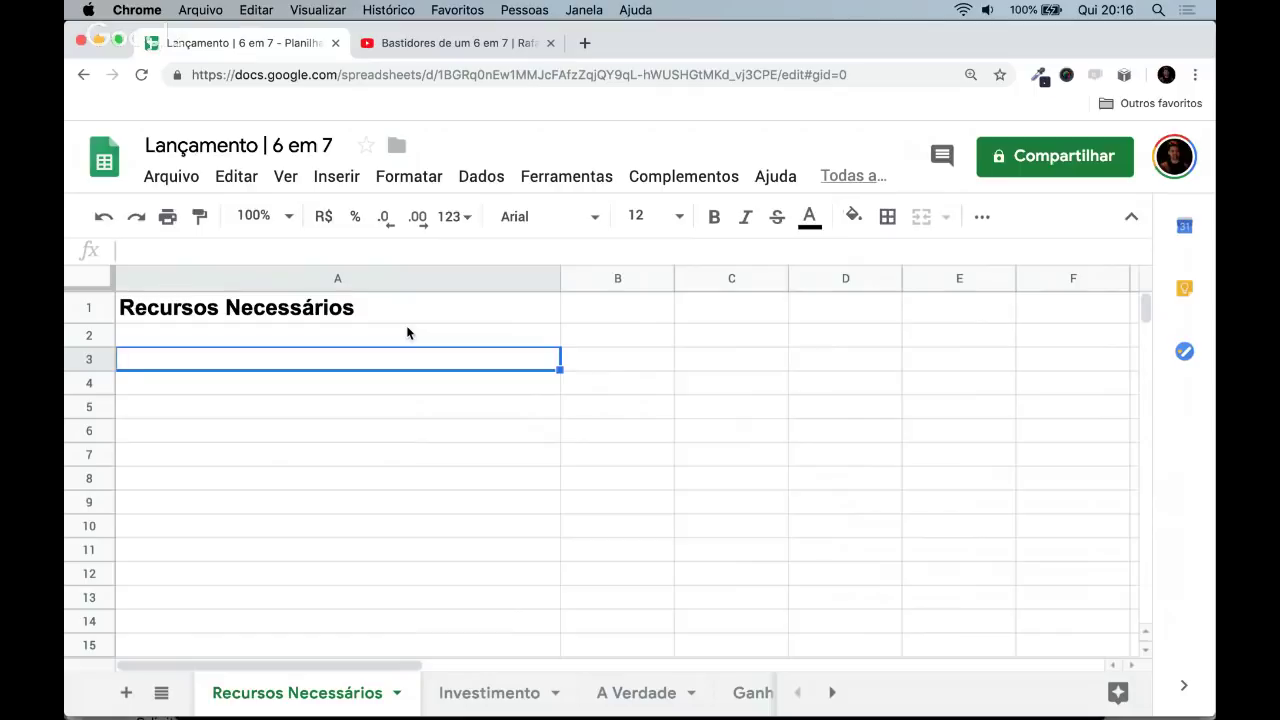
type("Estrutura")
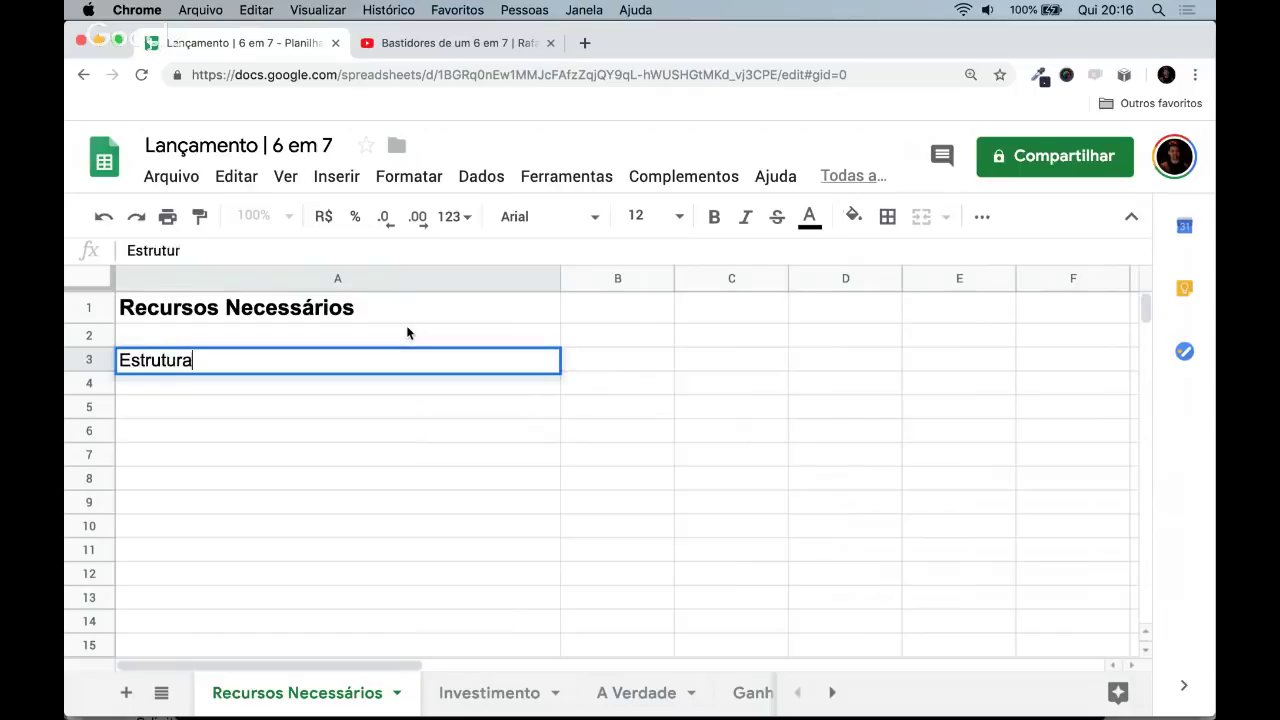
type("l")
key("ctrl+Return")
key("ctrl+b")
key("Down")
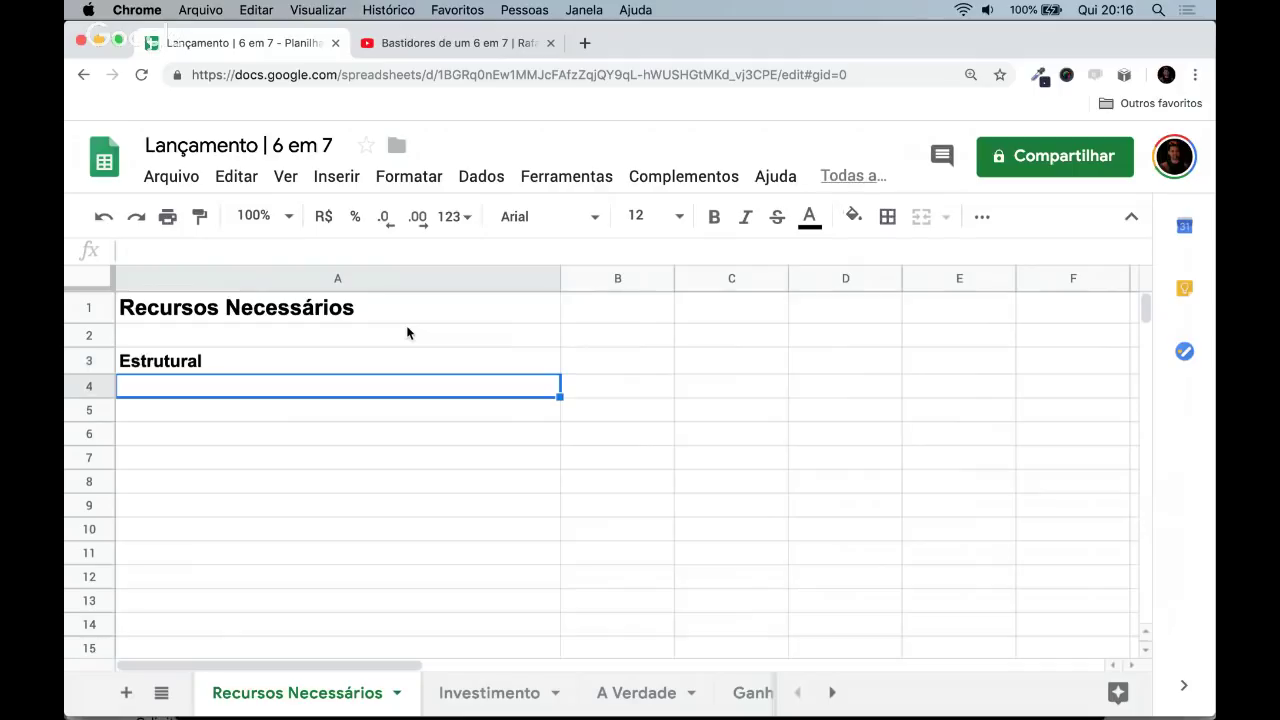
- List "audiência (Pessoas)" in A4 and "Oferta extremamente irresístivel!" in A5 under the Estrutural heading
type("audiên")
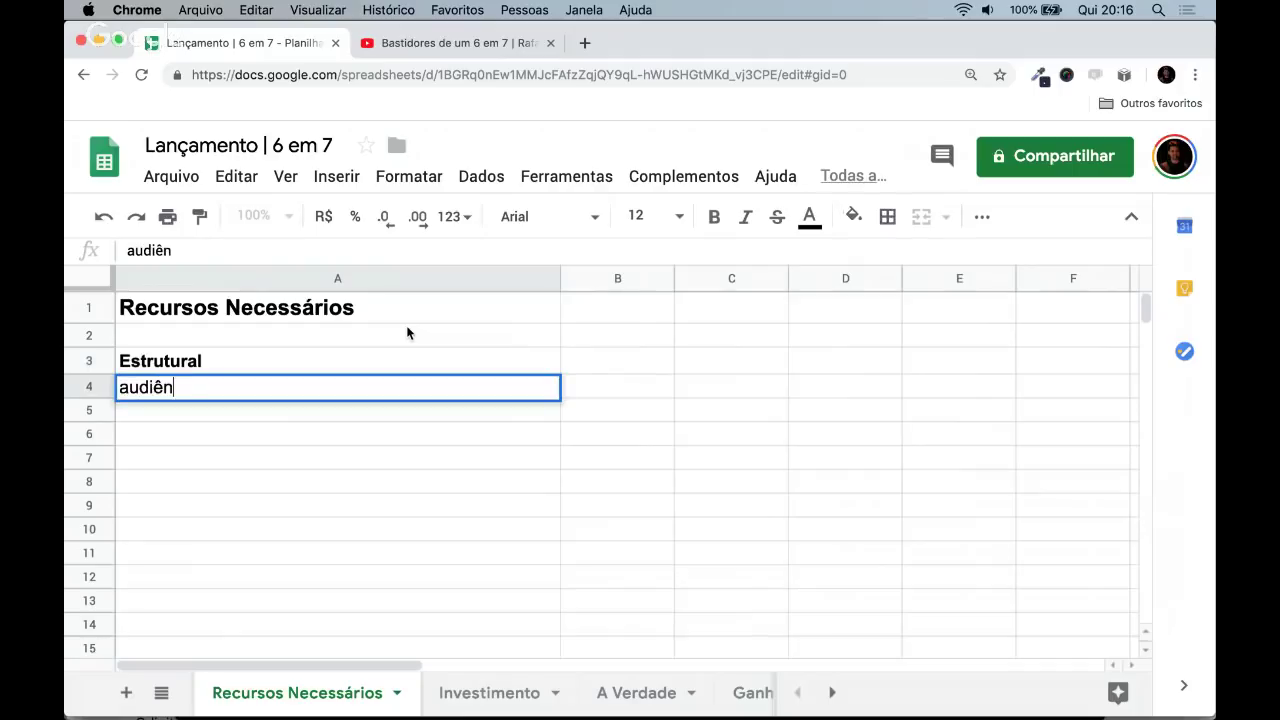
type("cia (Pes")
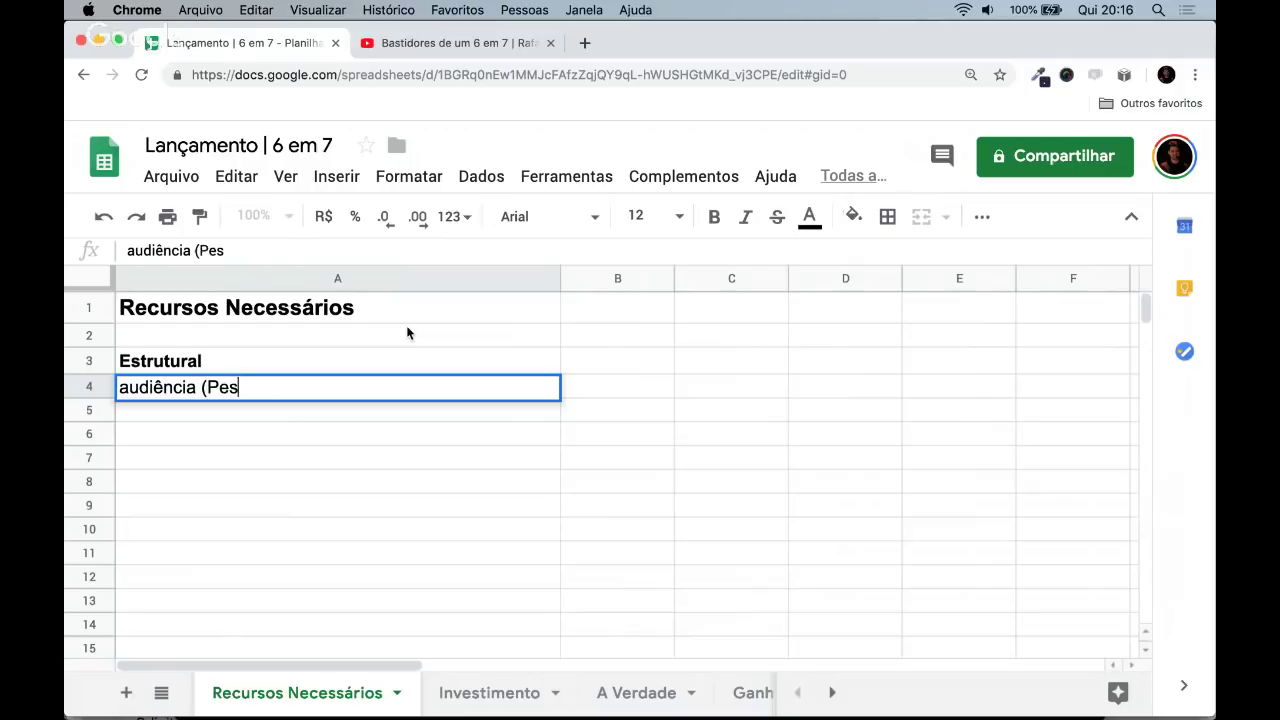
type("soas)")
key("Return")
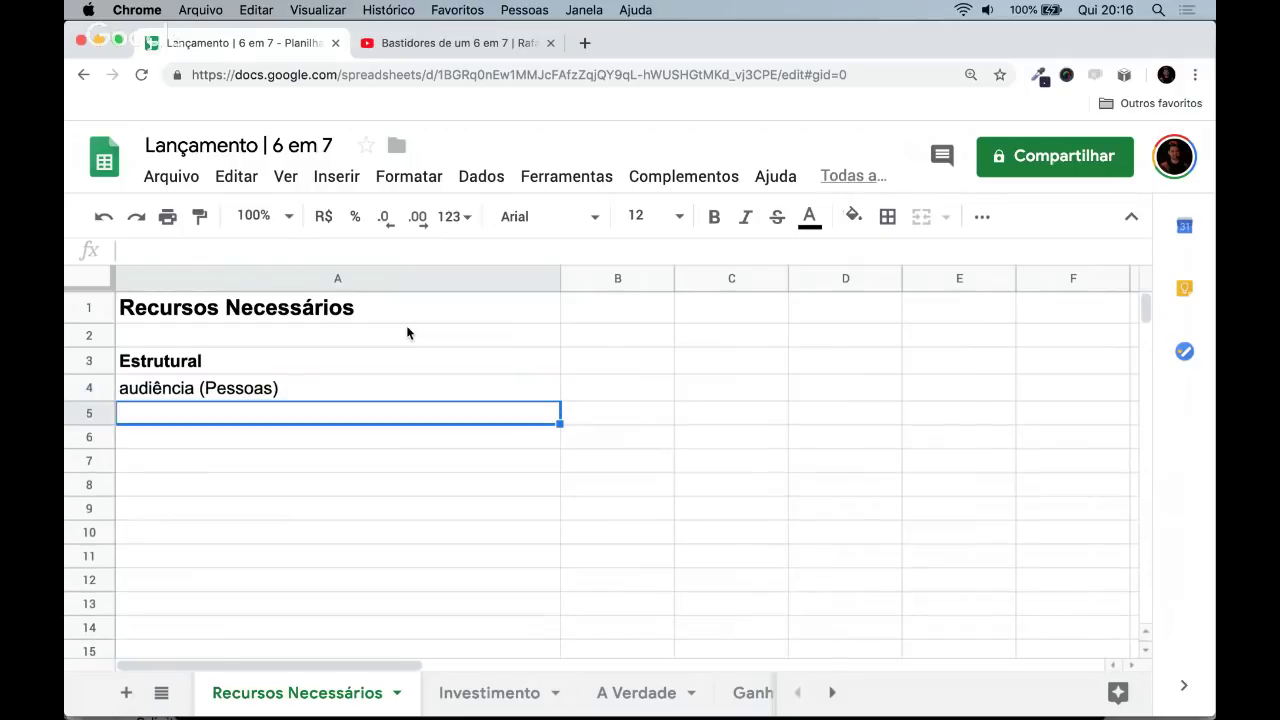
type("Oferta es")
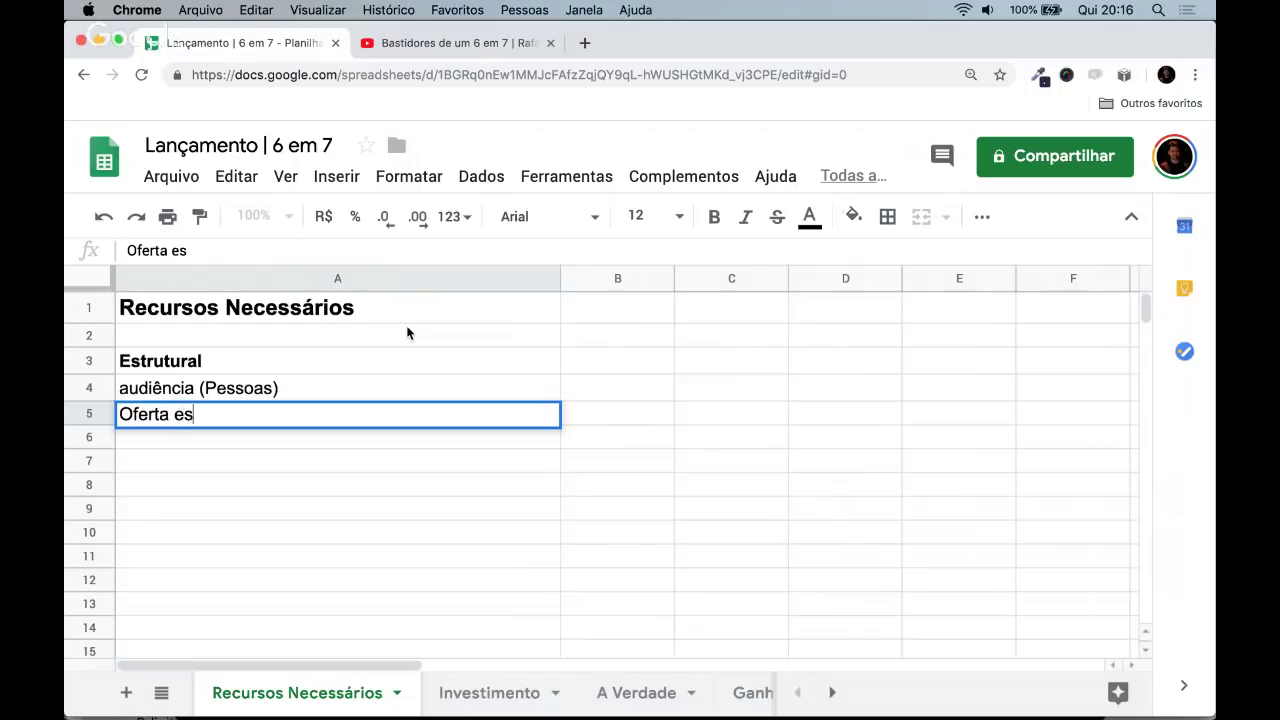
key("BackSpace")
type("xtremamente ")
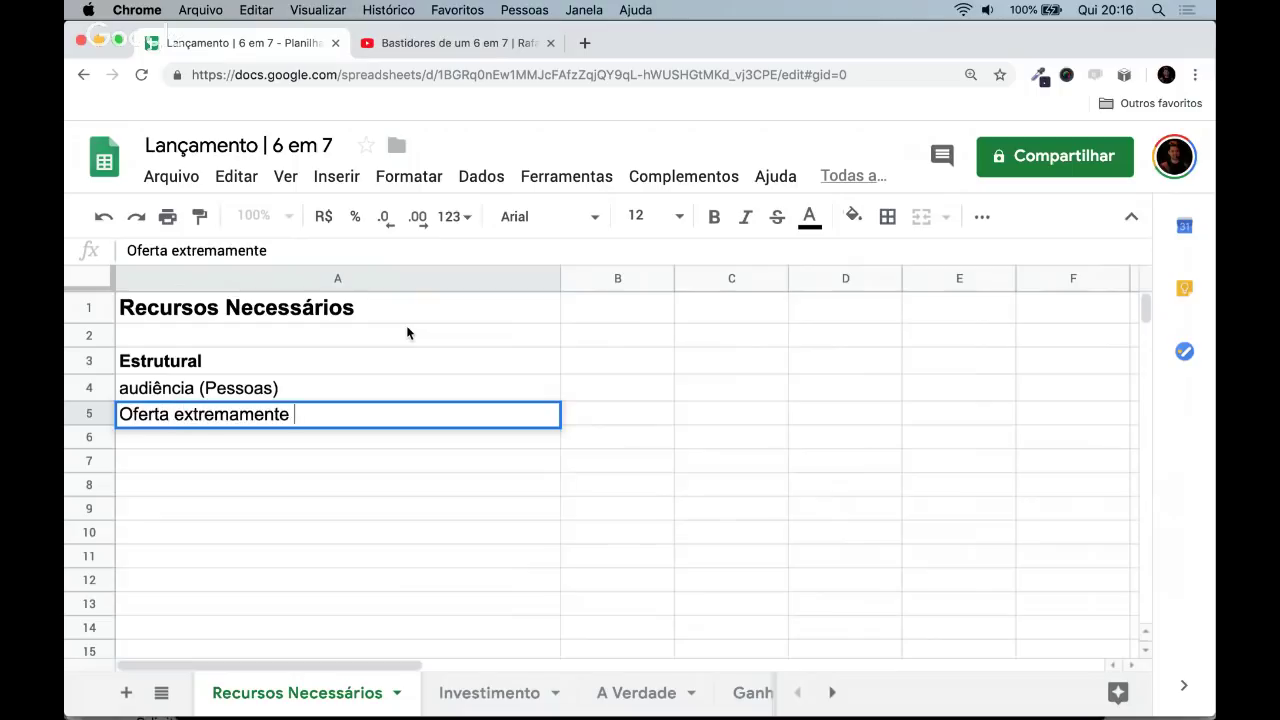
type("irresístível!")
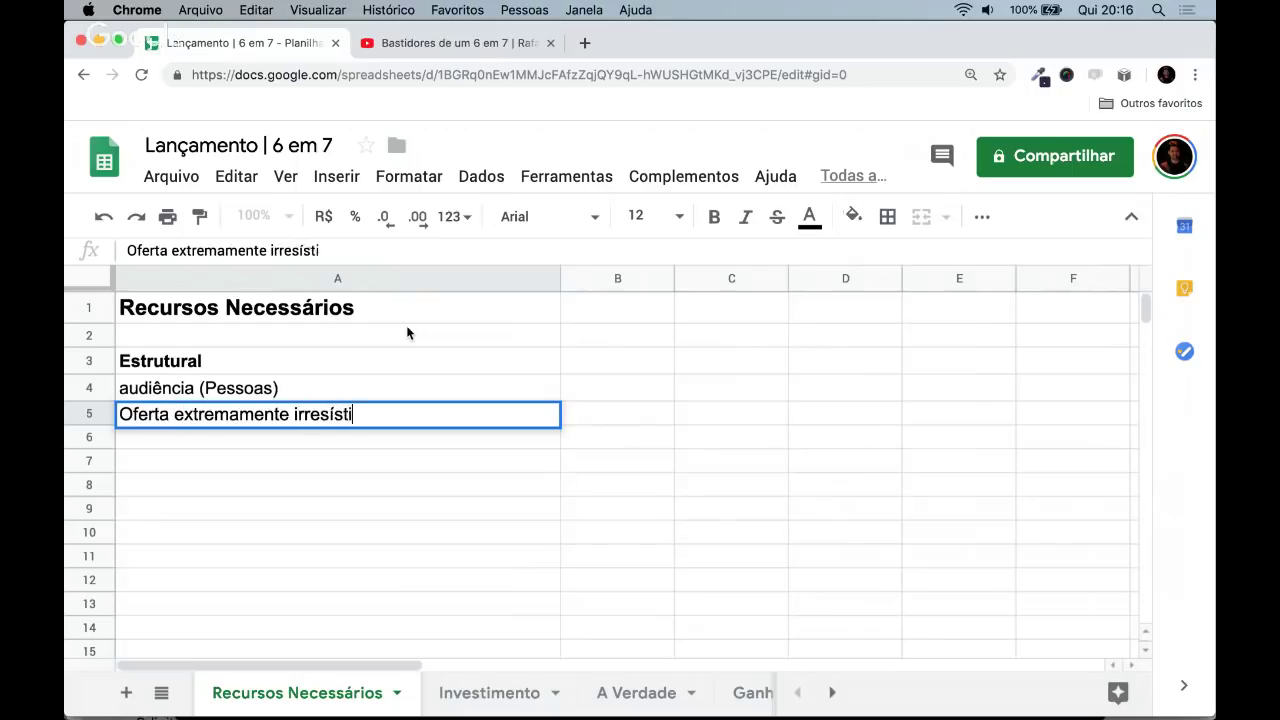
key("Return")
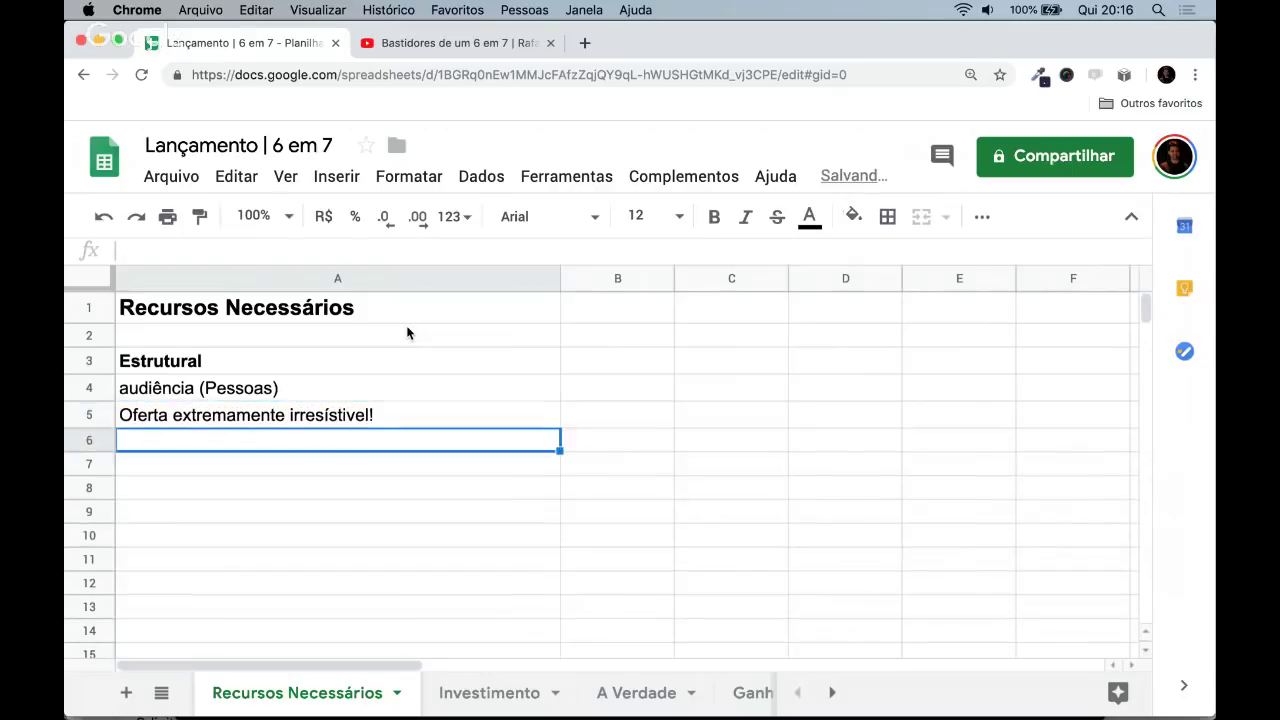
key("Up")
key("Up")
key("Down")
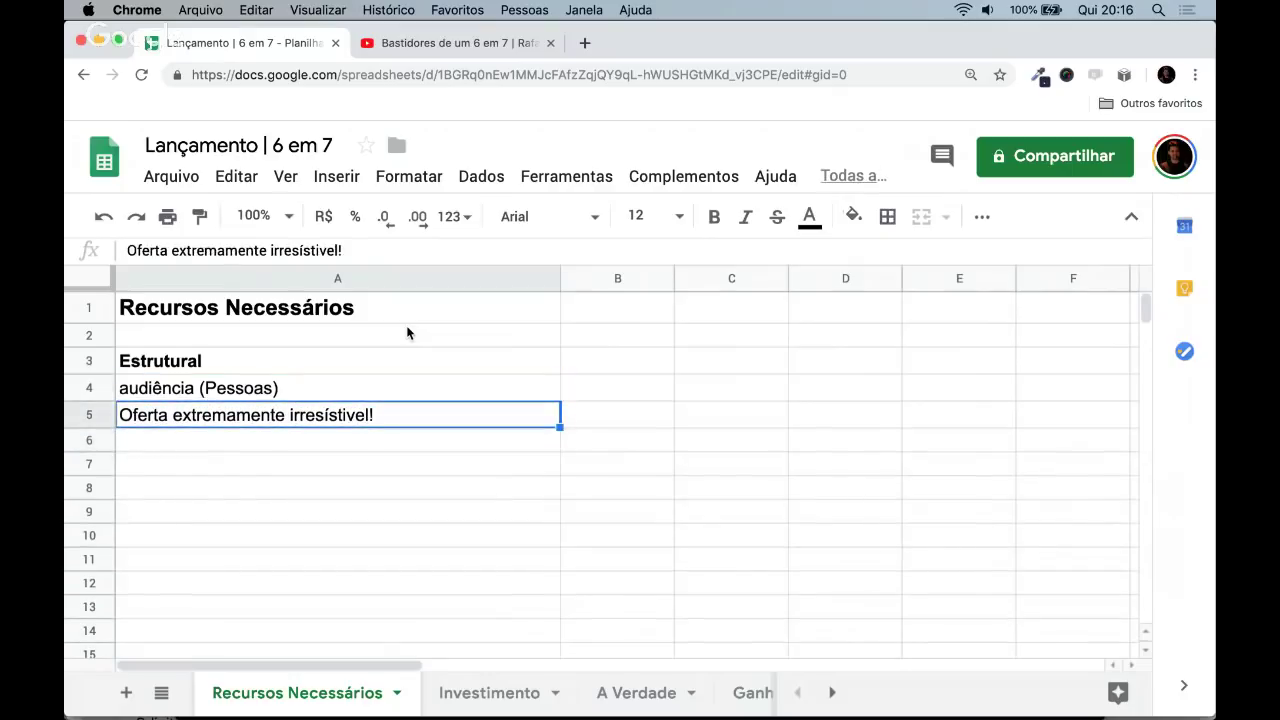
key("Down")
key("Down")
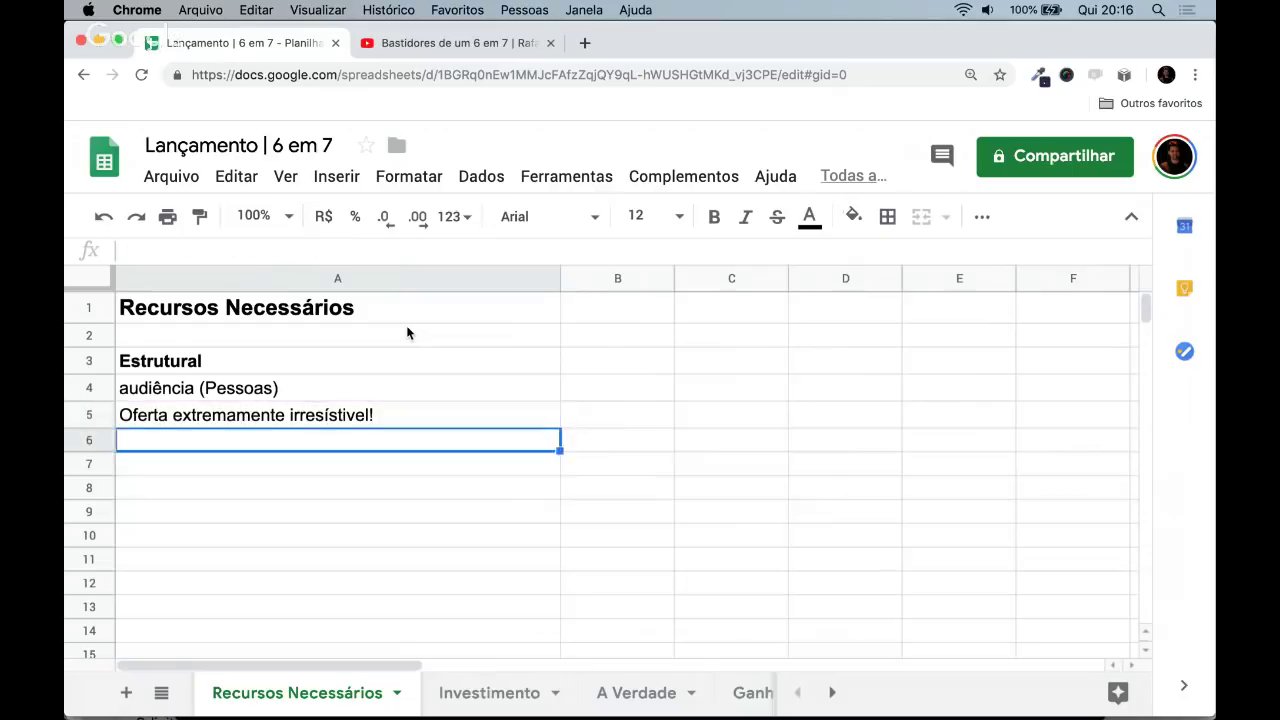
type("Cpl")
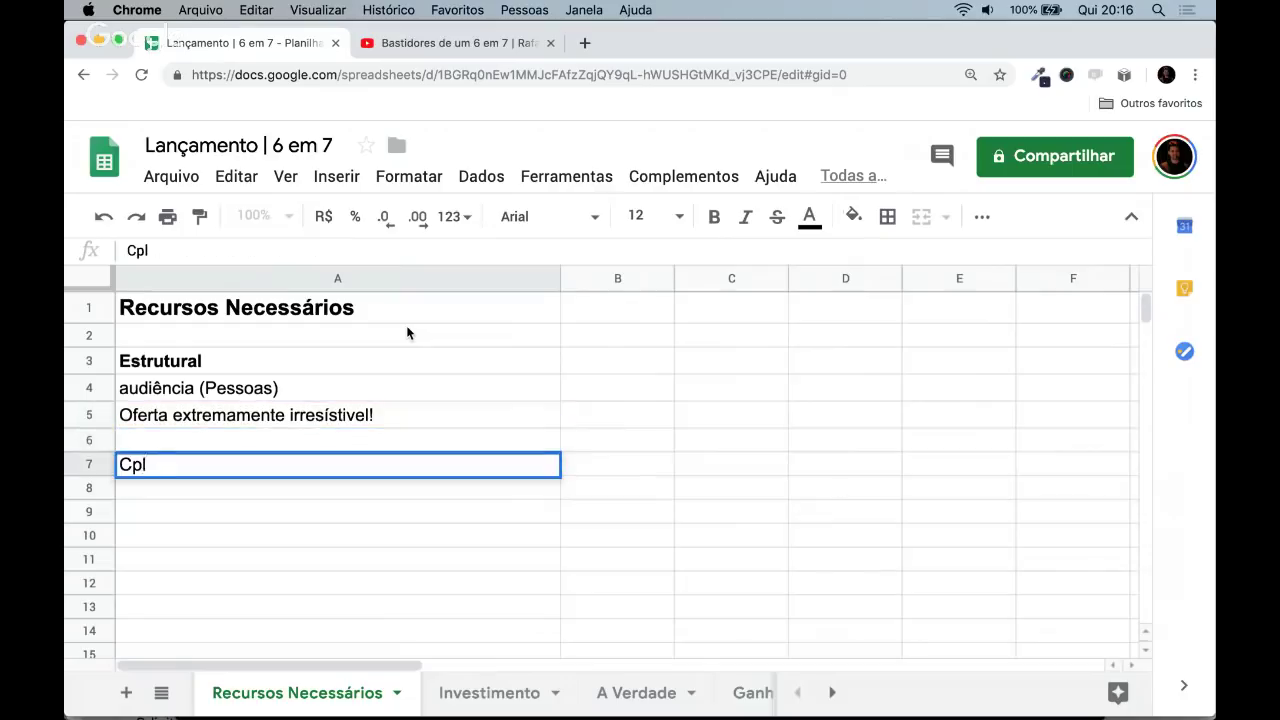
key("BackSpace")
key("BackSpace")
key("BackSpace")
type("sequência de ")
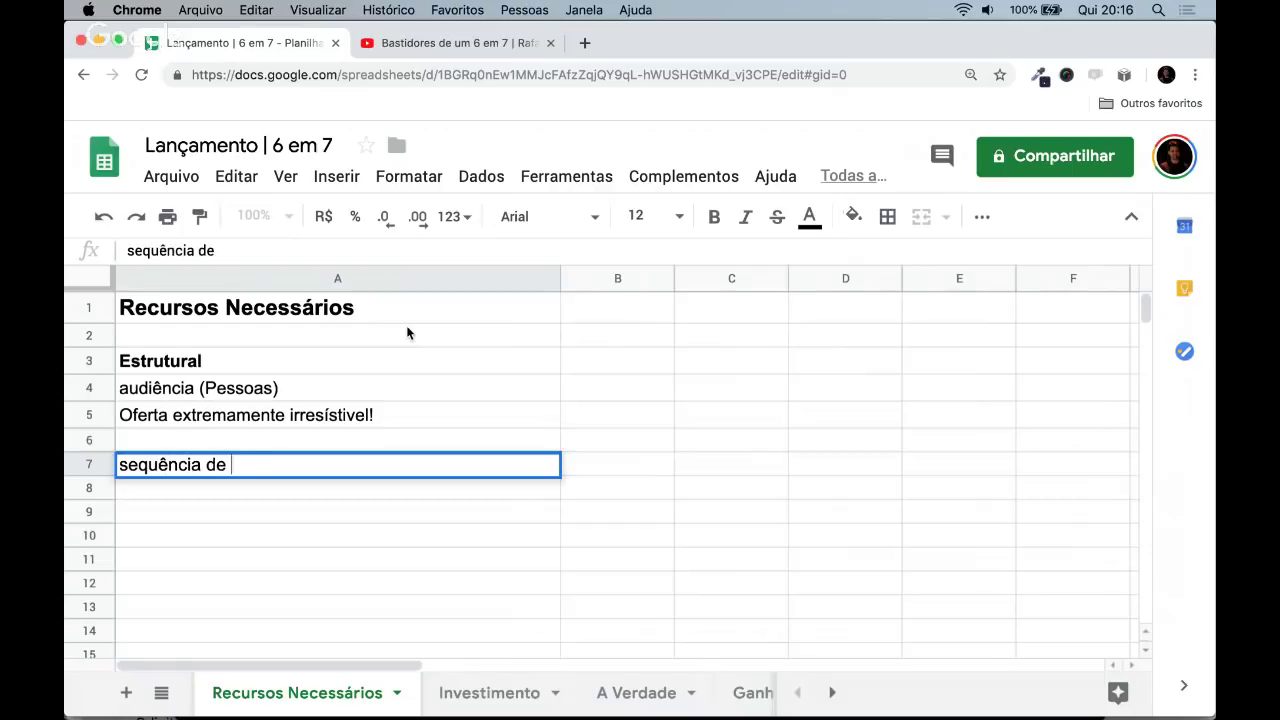
type("4 videos,")
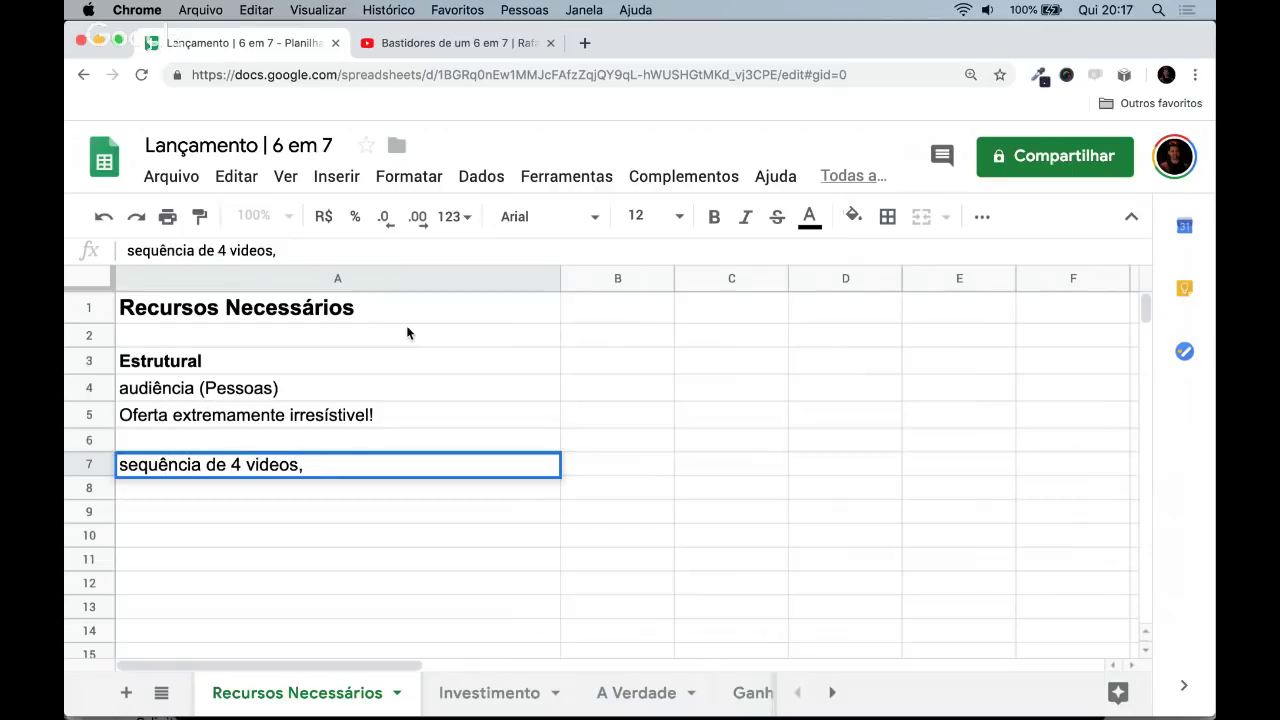
type(" e-mails...")
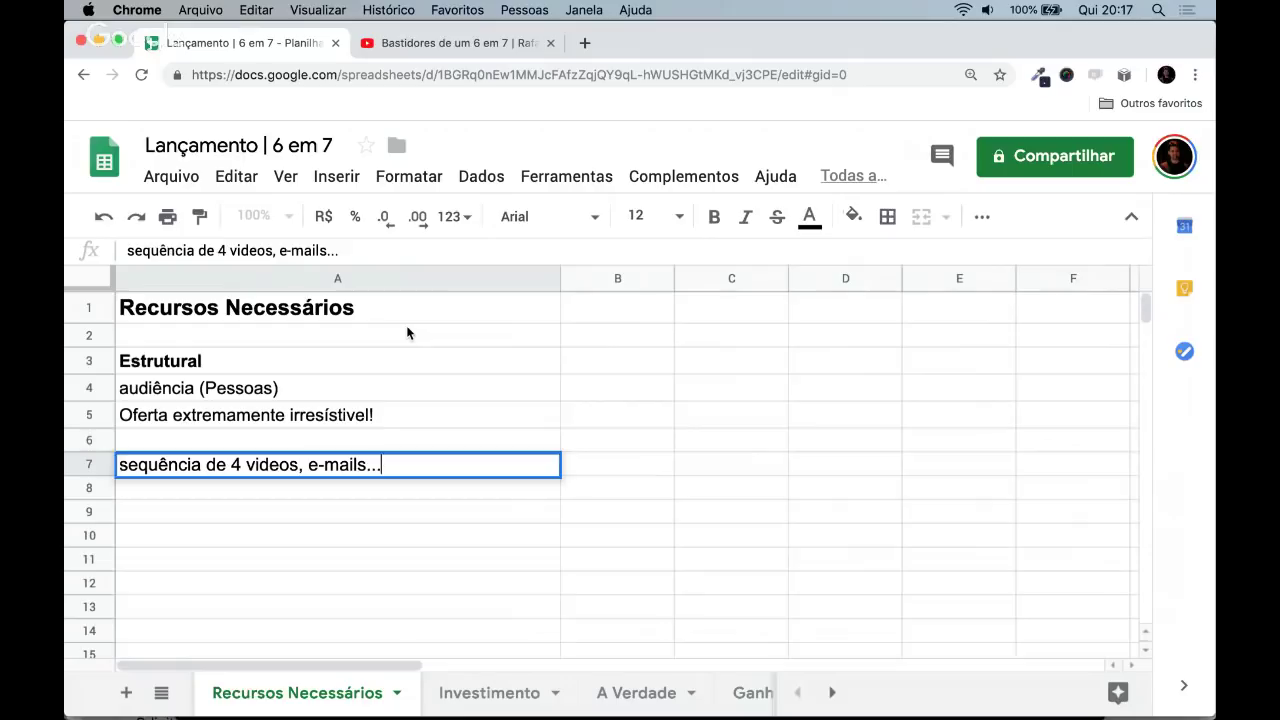
key("Escape")
key("Down")
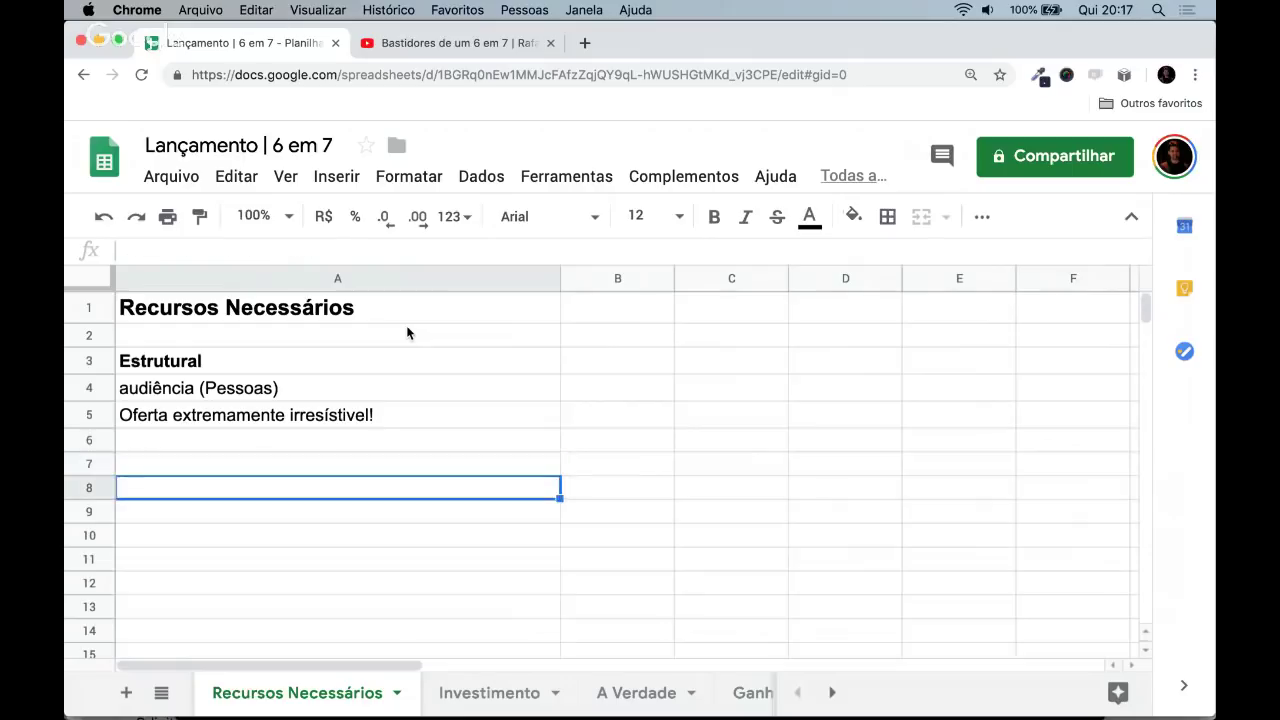
key("Up")
key("Up")
key("Up")
key("Up")
key("Down")
key("Up")
key("Down")
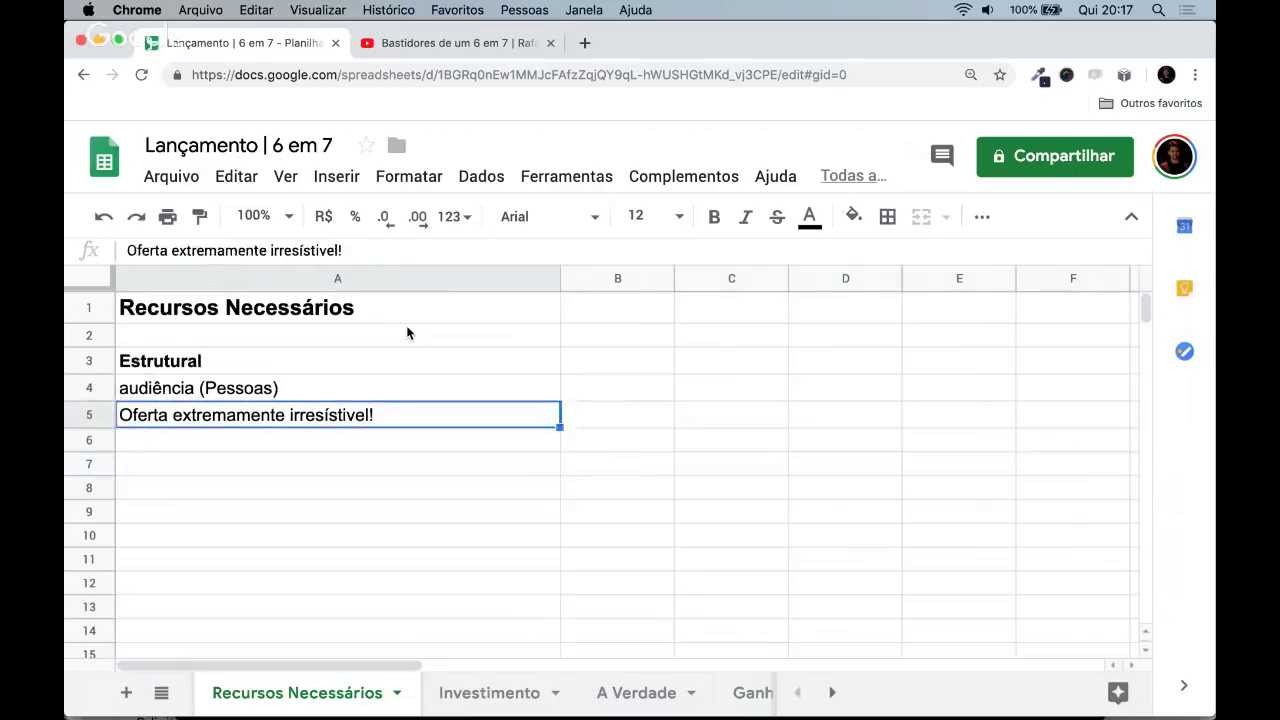
key("Up")
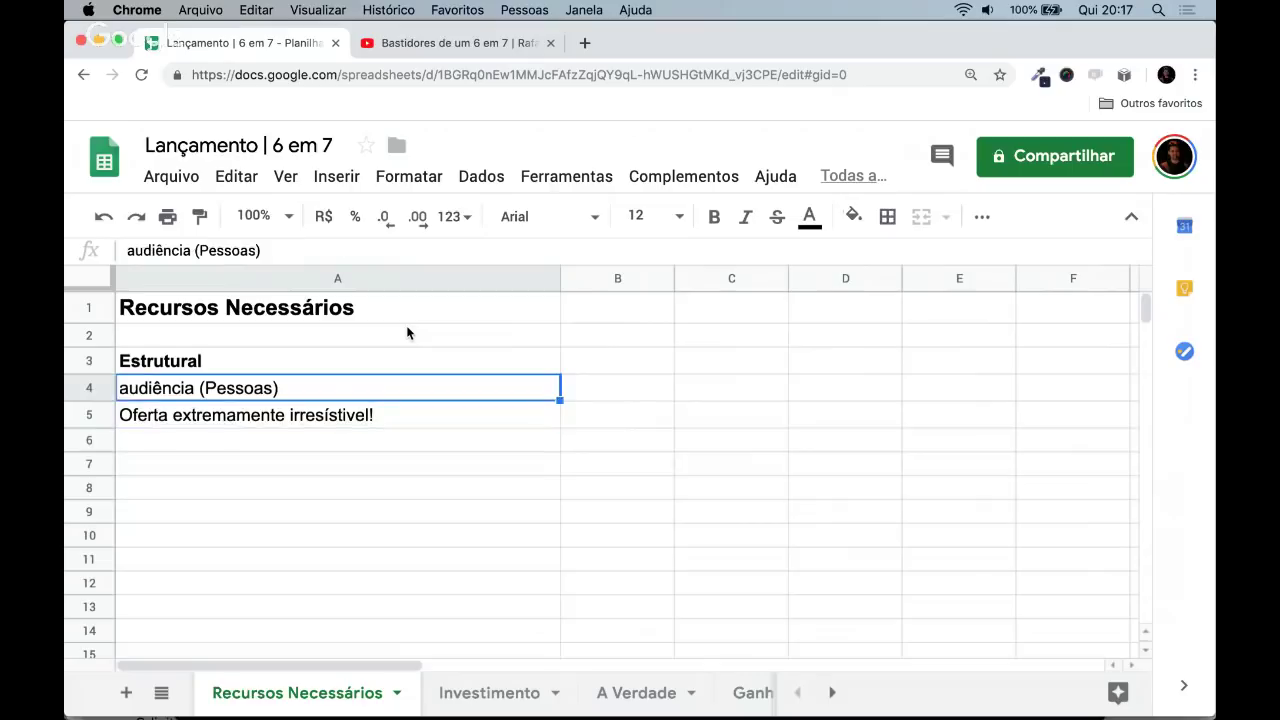
key("Down")
key("Up")
key("Down")
key("Up")
key("Down")
key("Up")
- Enter the label "Audiência:" in cell A7, leaving row 6 blank above it
key("Down")
key("Down")
key("Down")
type("Au")
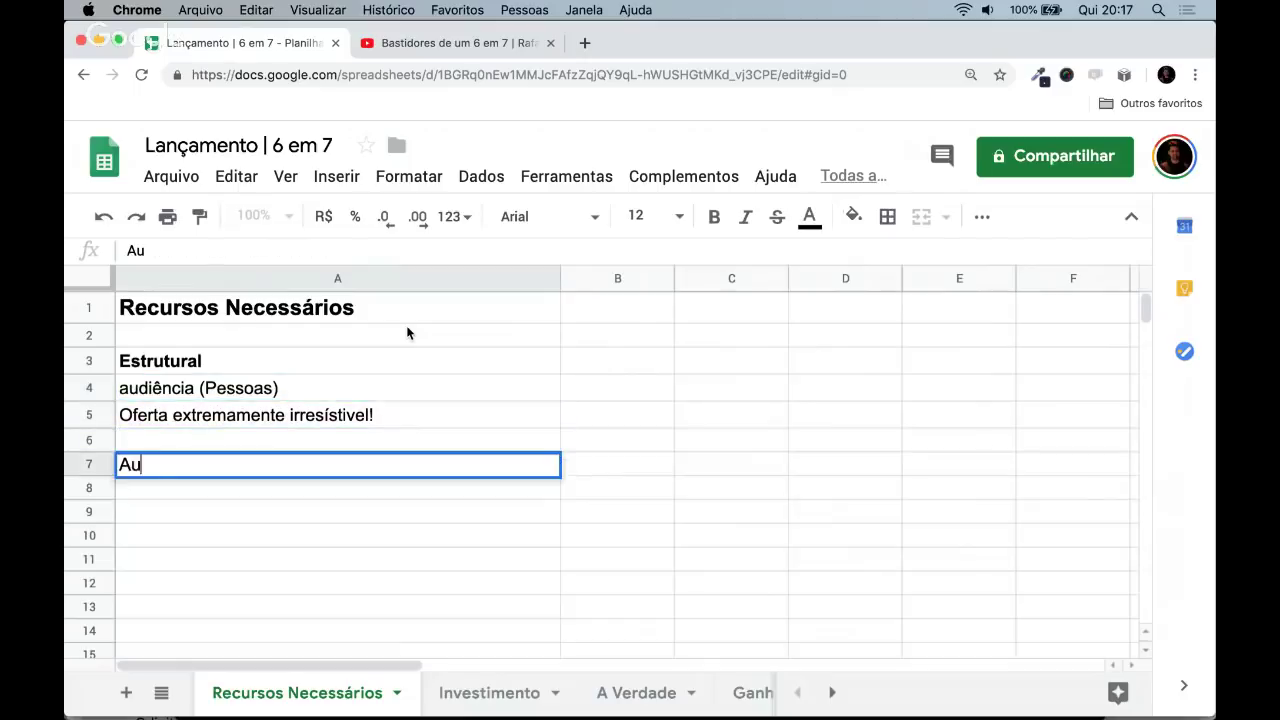
type("diência:")
key("Return")
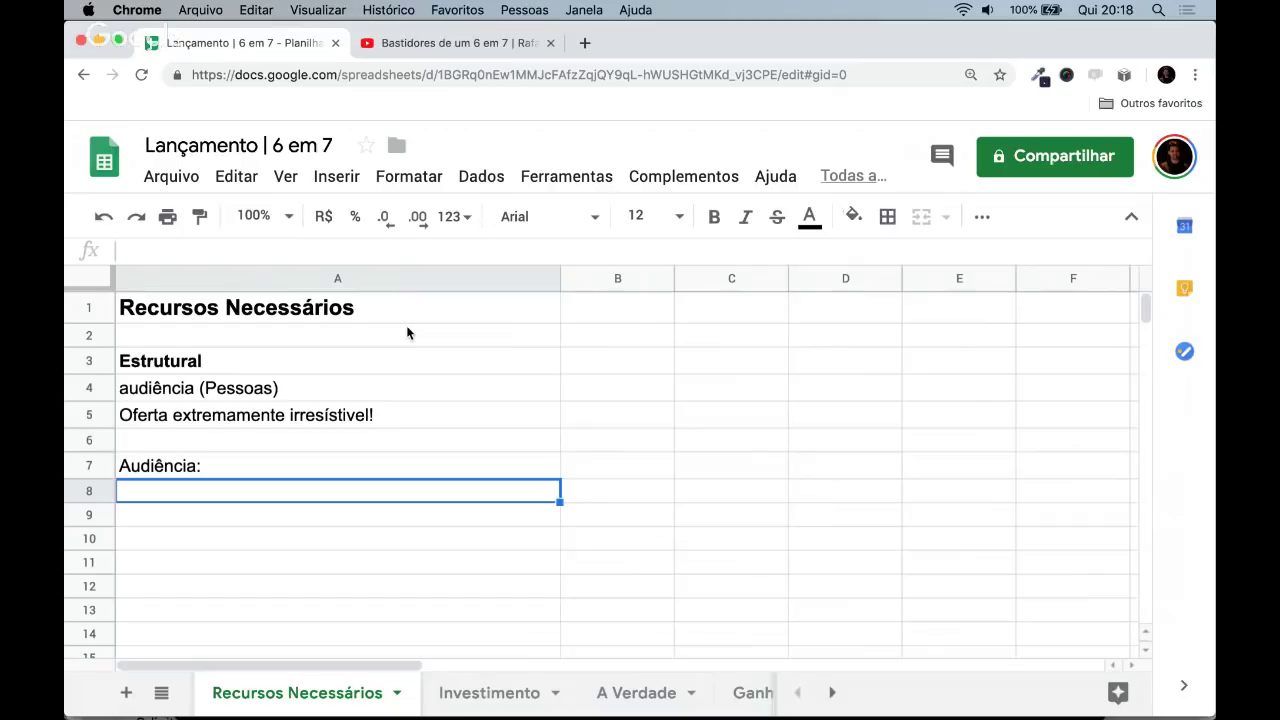
- Enter "Análise da persona;" in cell A9 below the Audiência label, leaving row 8 blank
key("Down")
key("Down")
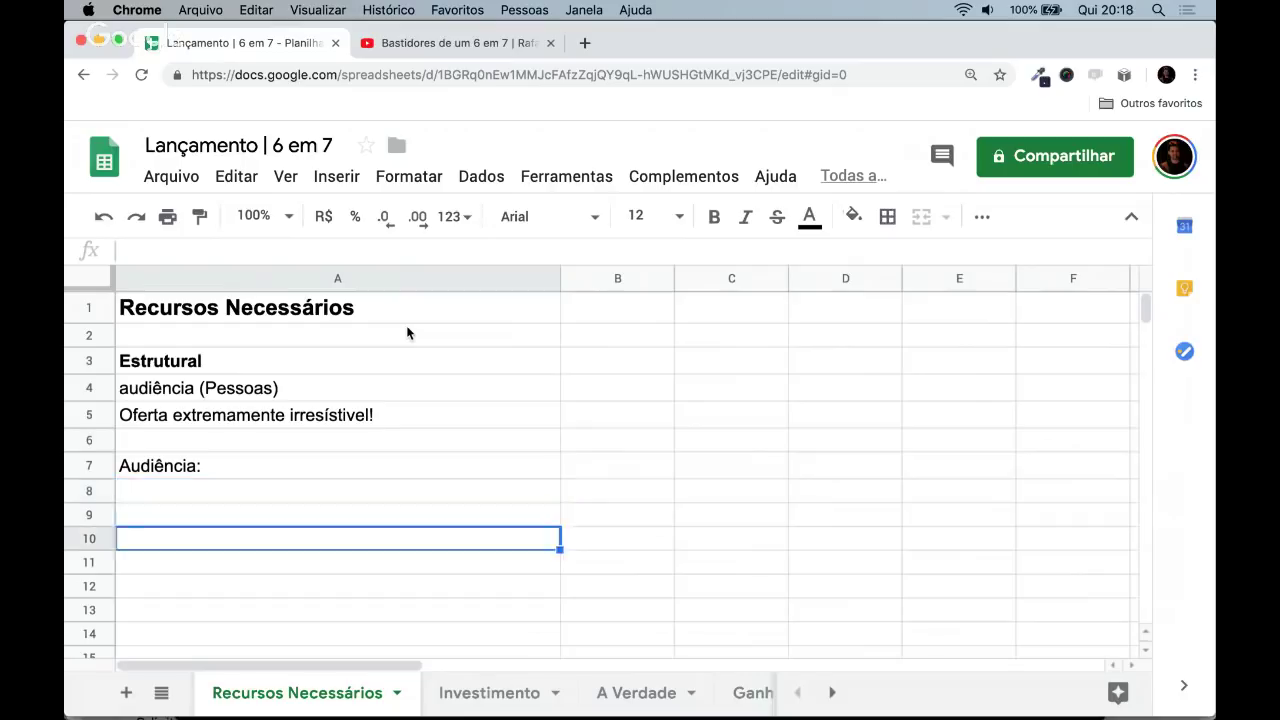
key("Down")
key("Up")
key("Up")
key("Up")
key("Down")
type("A")
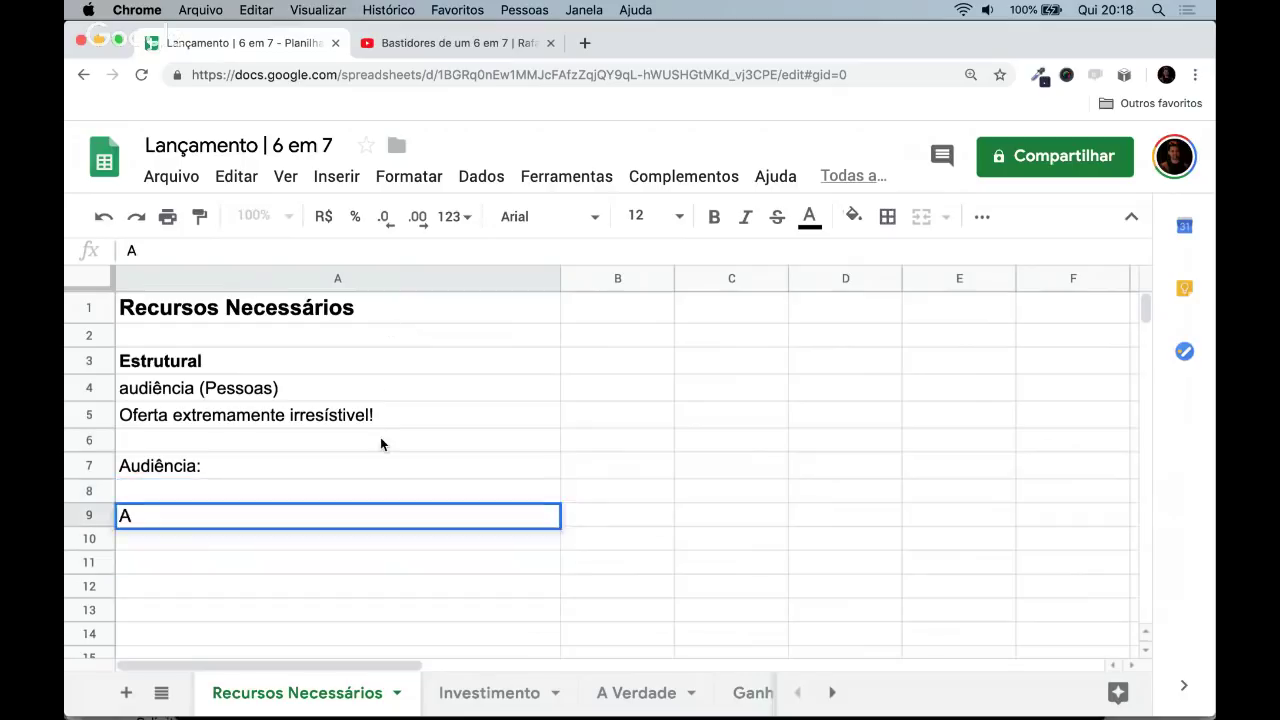
type("nálise d")
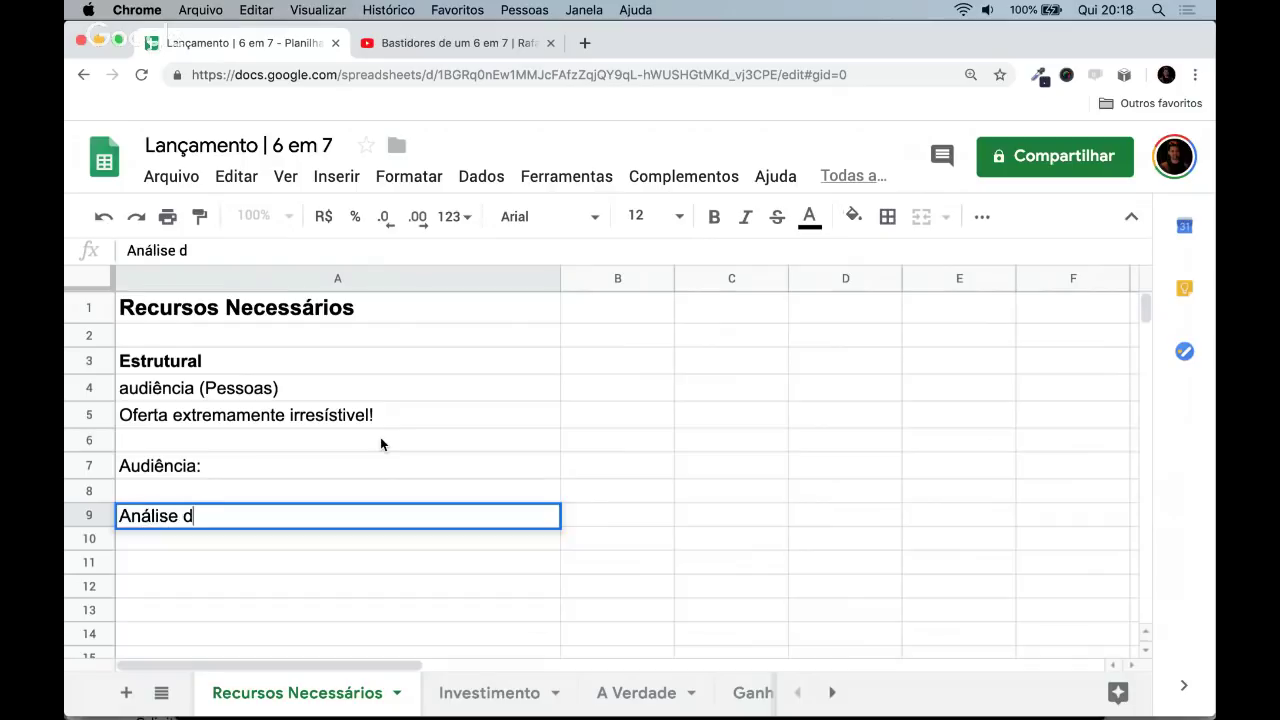
type("a prrsona;")
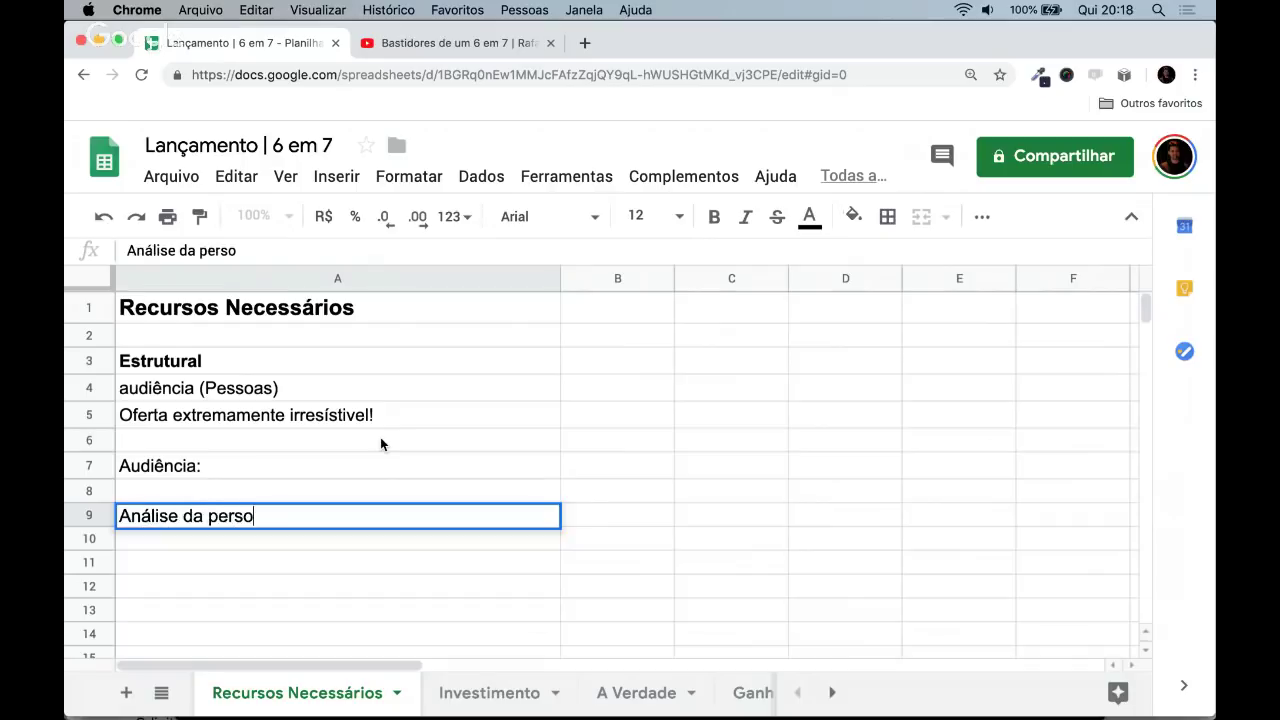
key("Return")
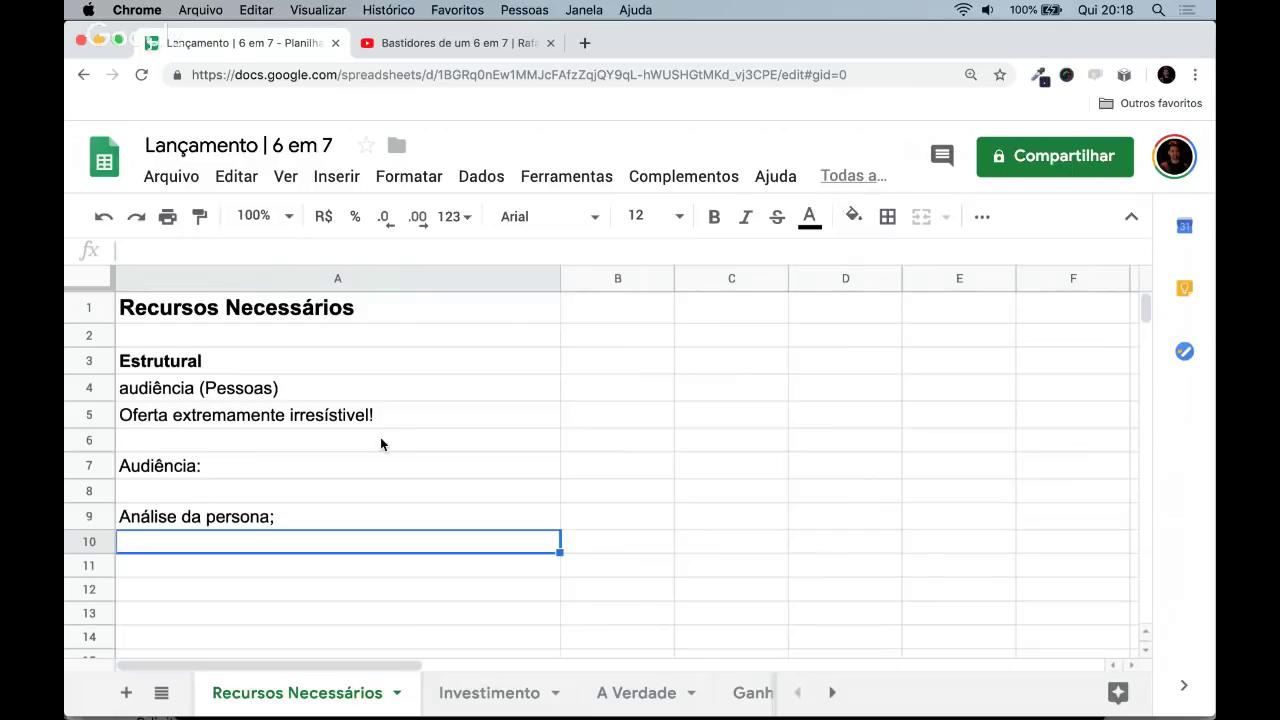
key("Up")
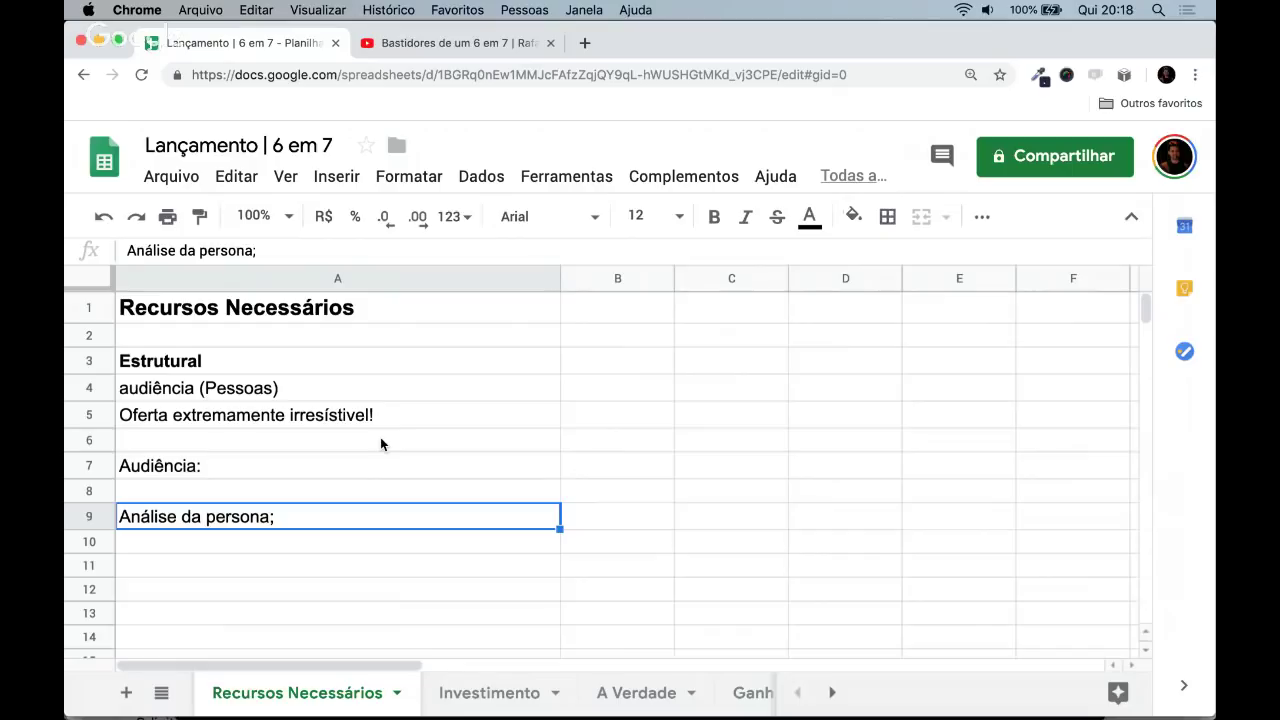
- Enter "curso de educar cães;" in cell A10, directly below the persona analysis entry
key("Down")
key("Up")
key("Down")
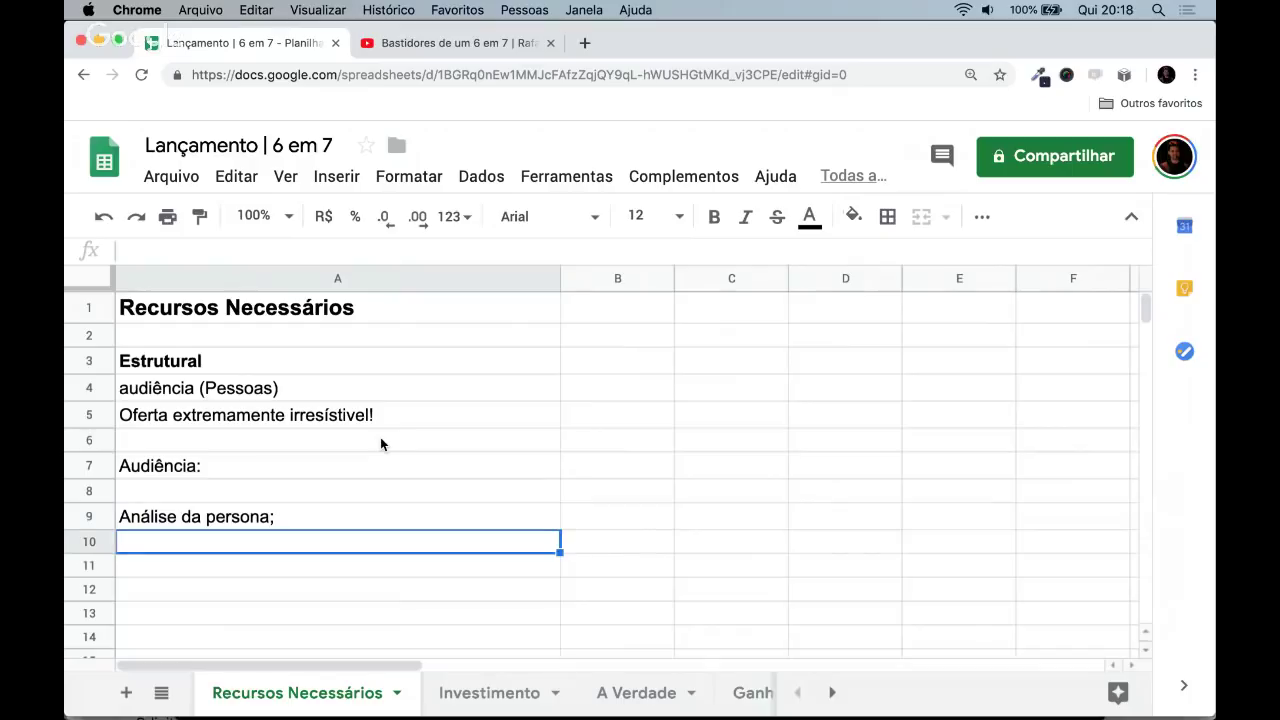
type("curs o")
key("BackSpace")
key("BackSpace")
type("o")
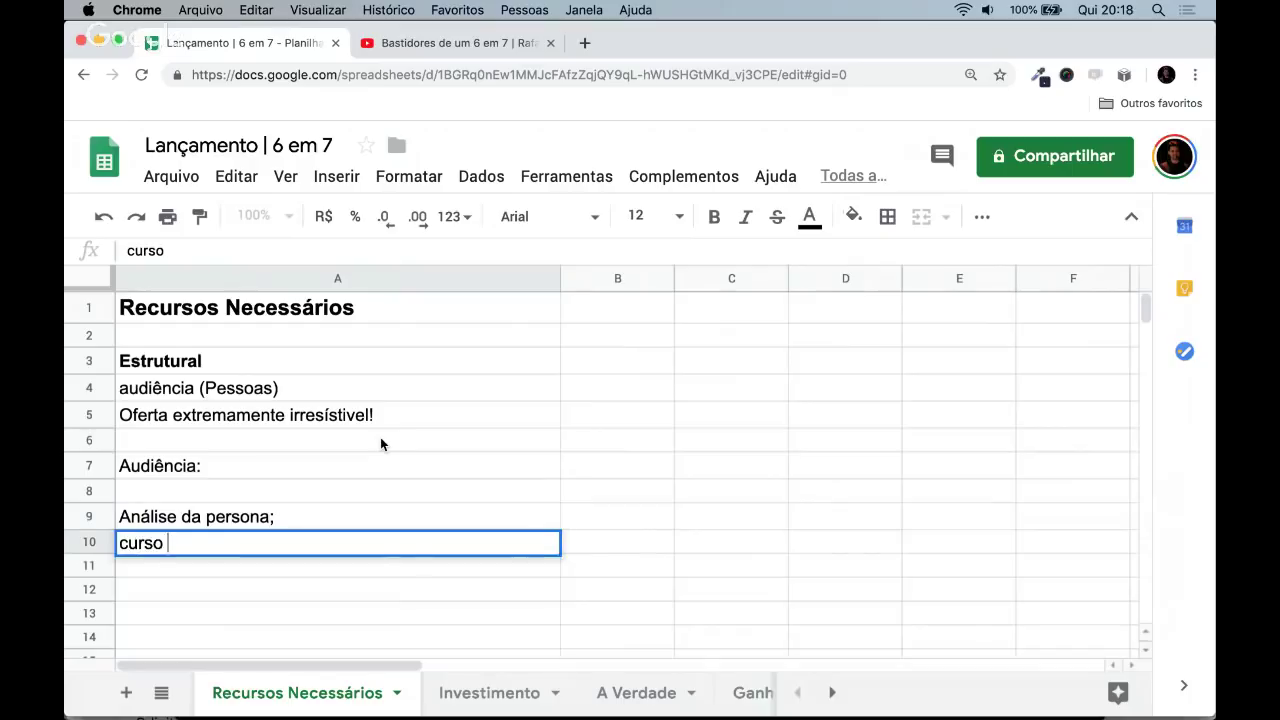
type(" de educ")
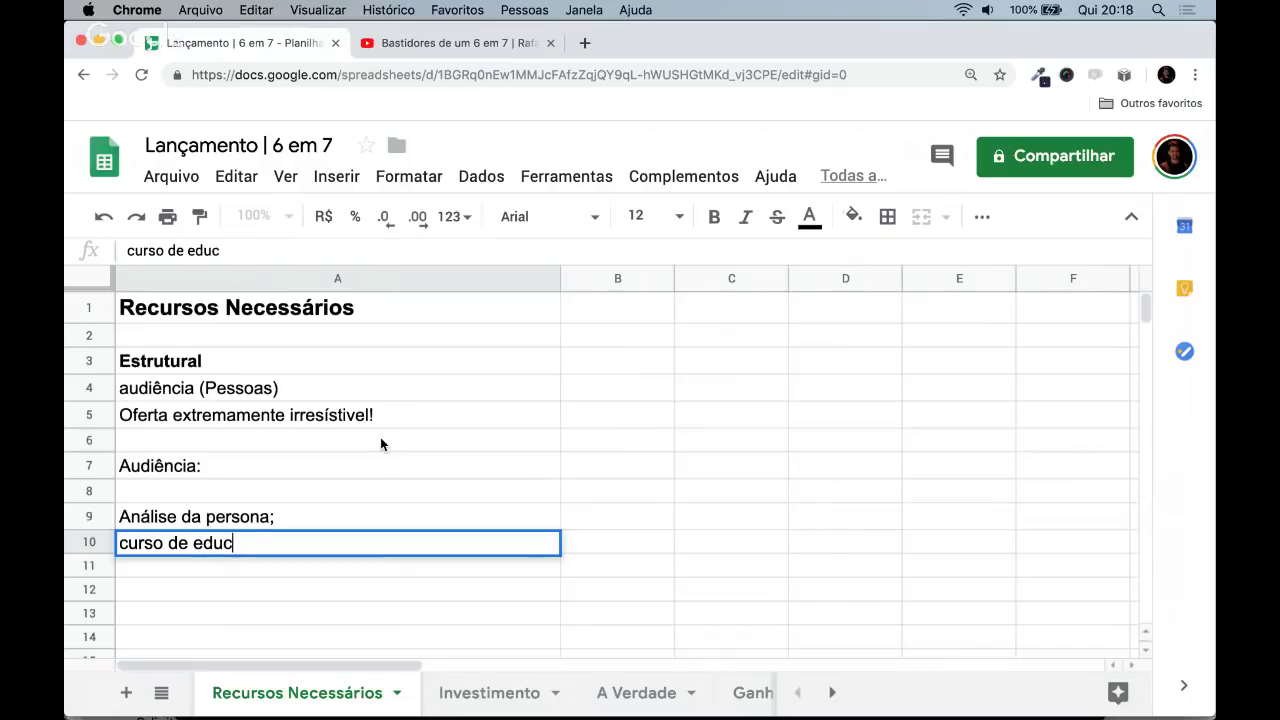
type("ar cães;")
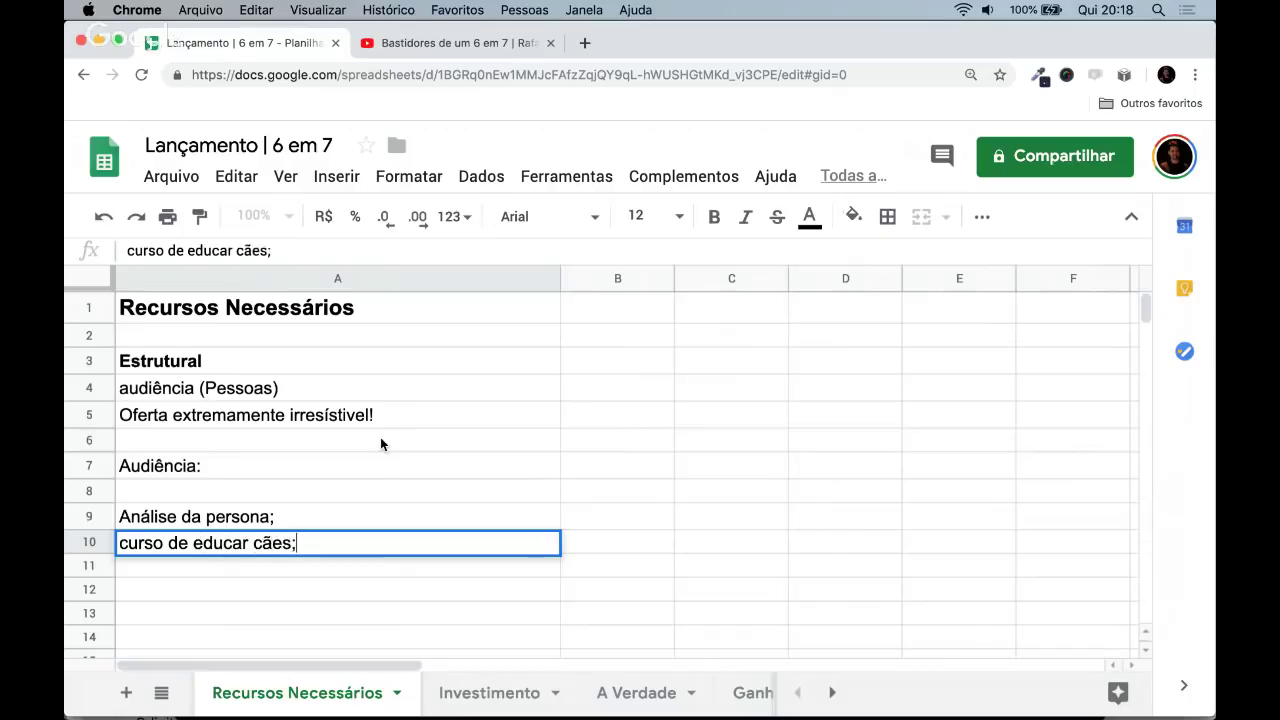
key("Return")
key("Up")
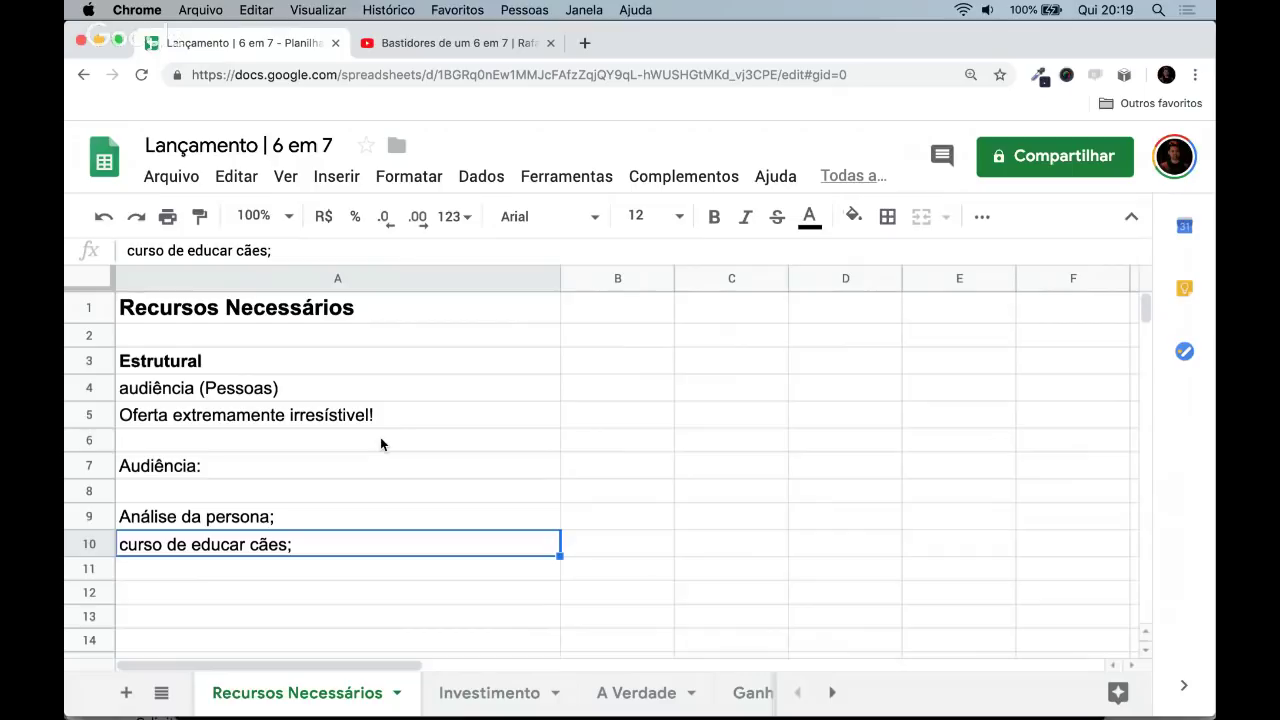
- Make the "Análise da persona;" entry in cell A9 bold
key("Right")
key("Left")
key("Up")
key("Down")
key("Up")
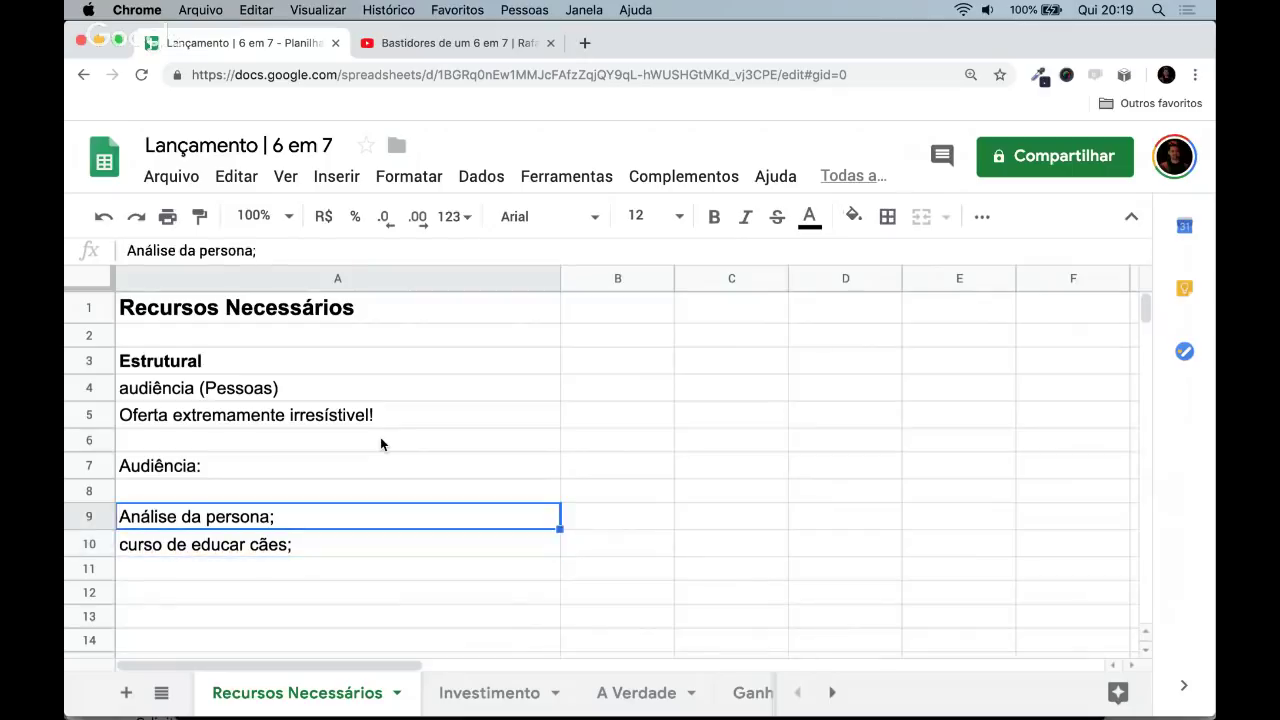
key("Down")
key("Up")
key("cmd+b")
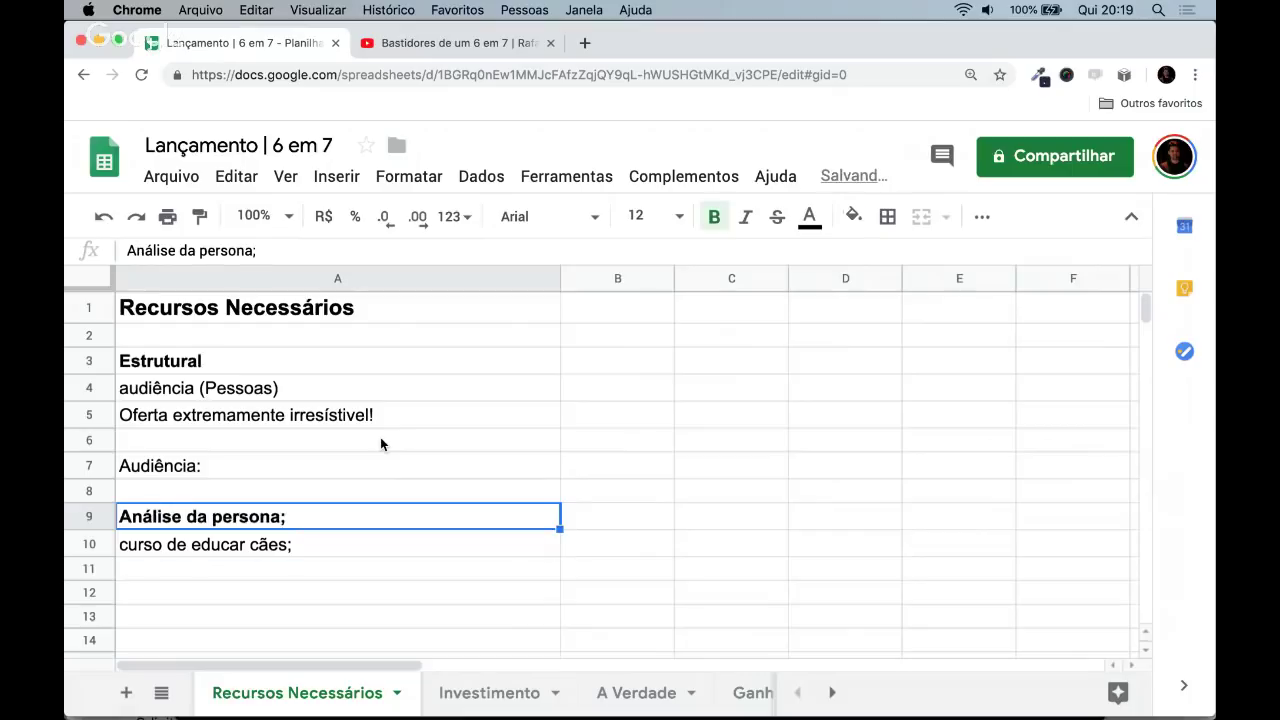
key("Down")
key("Down")
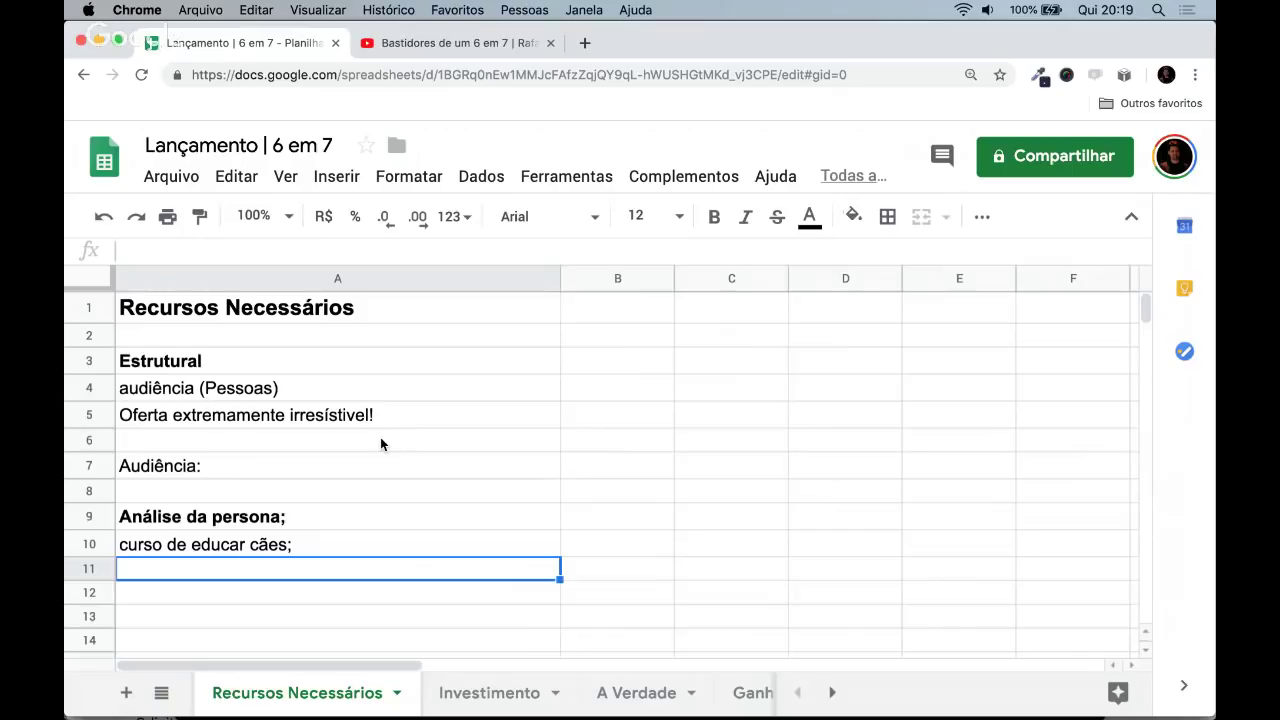
key("Up")
key("Up")
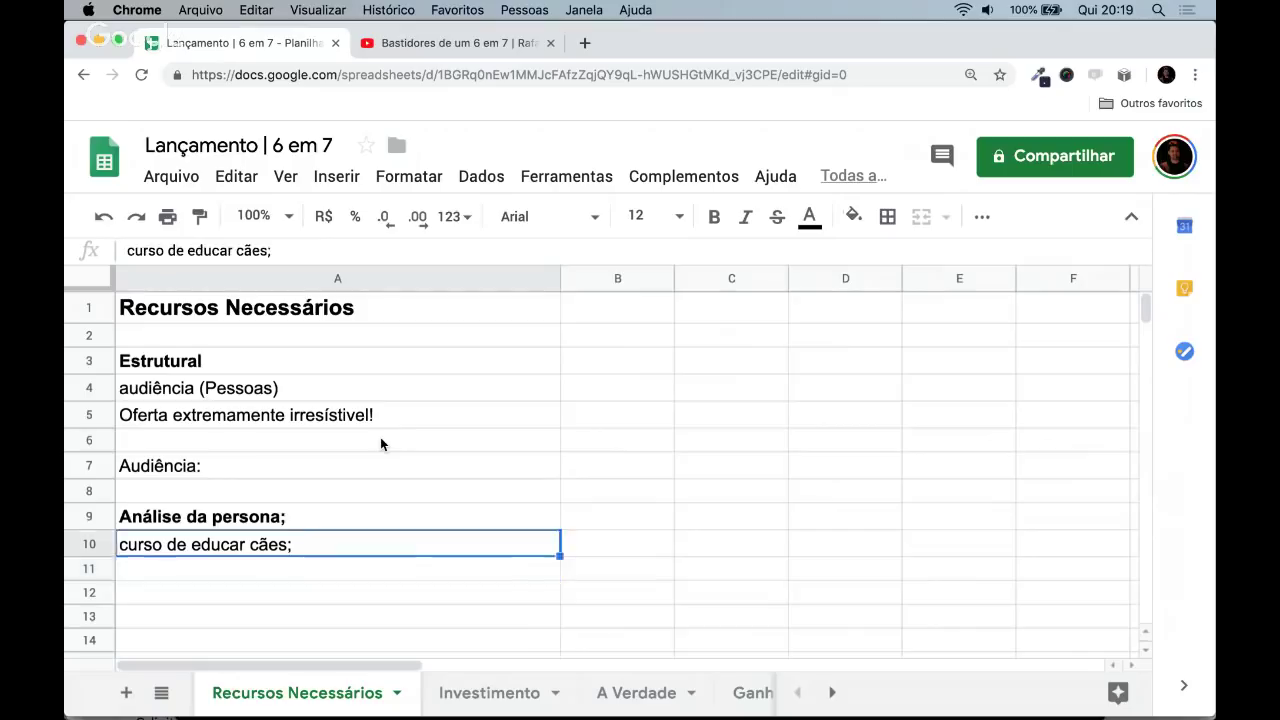
key("Up")
key("Up")
key("Up")
key("Up")
key("Up")
key("Up")
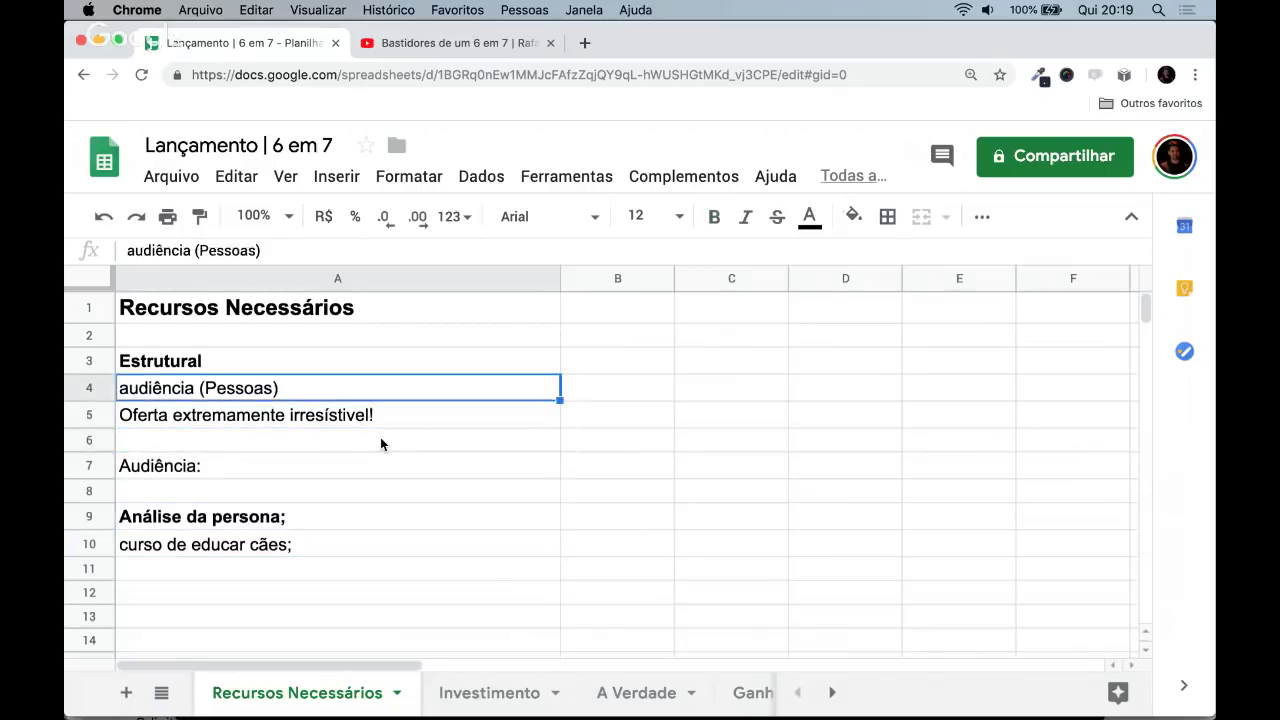
key("Down")
key("Down")
key("Up")
key("Down")
key("Down")
key("Down")
key("Down")
key("Down")
key("Down")
key("Down")
key("Down")
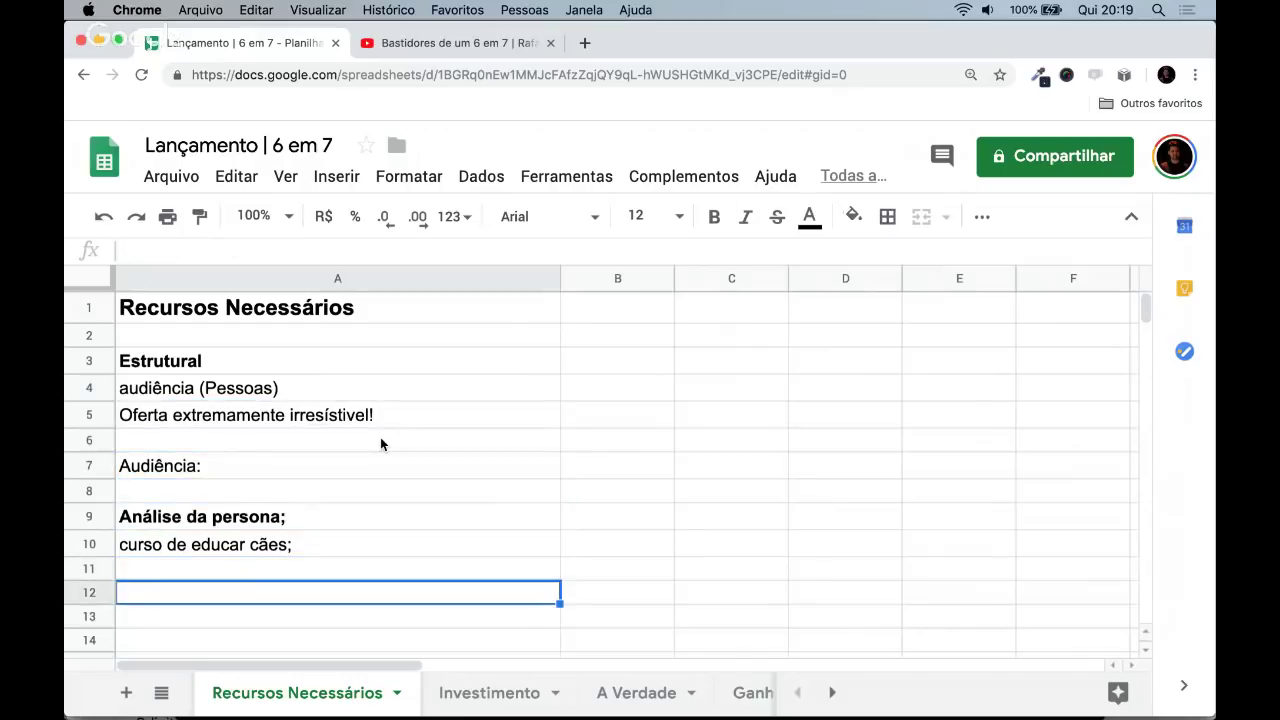
- Replace the "Audiência:" label in cell A7 with "Construir a audiência"
key("Up")
key("Up")
key("Up")
key("Up")
key("Up")
type("Con")
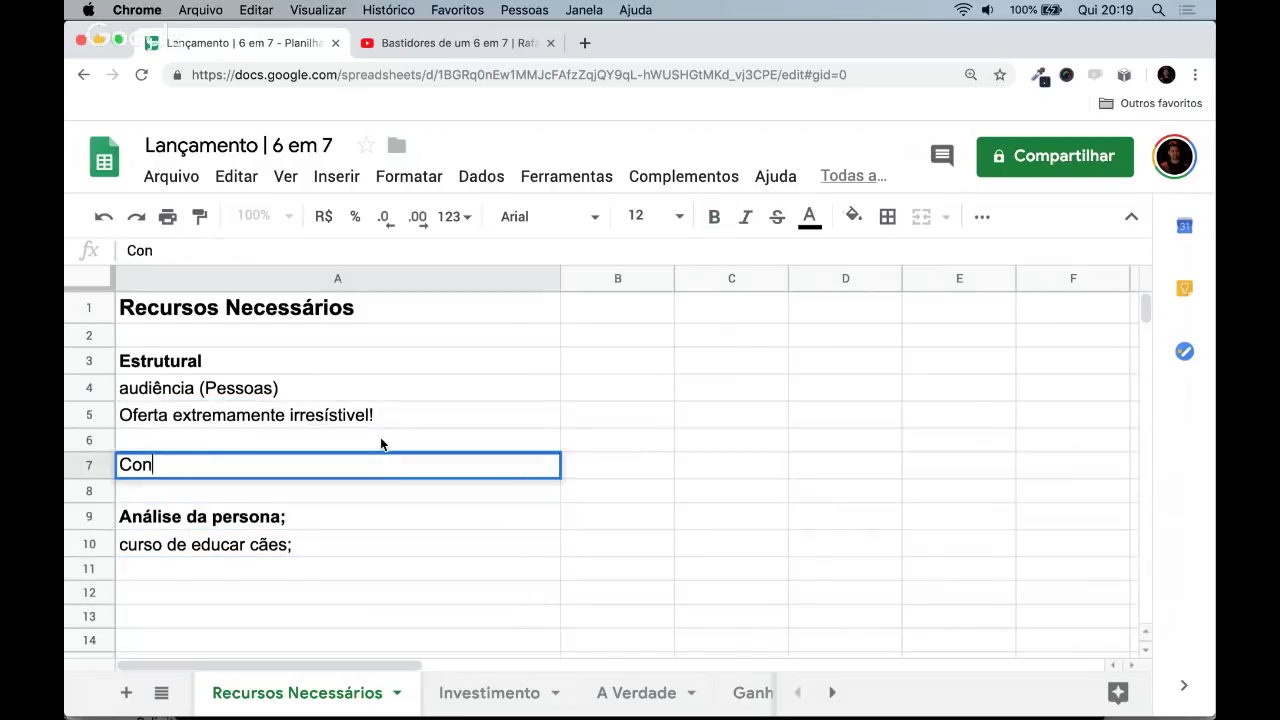
type("struir a au")
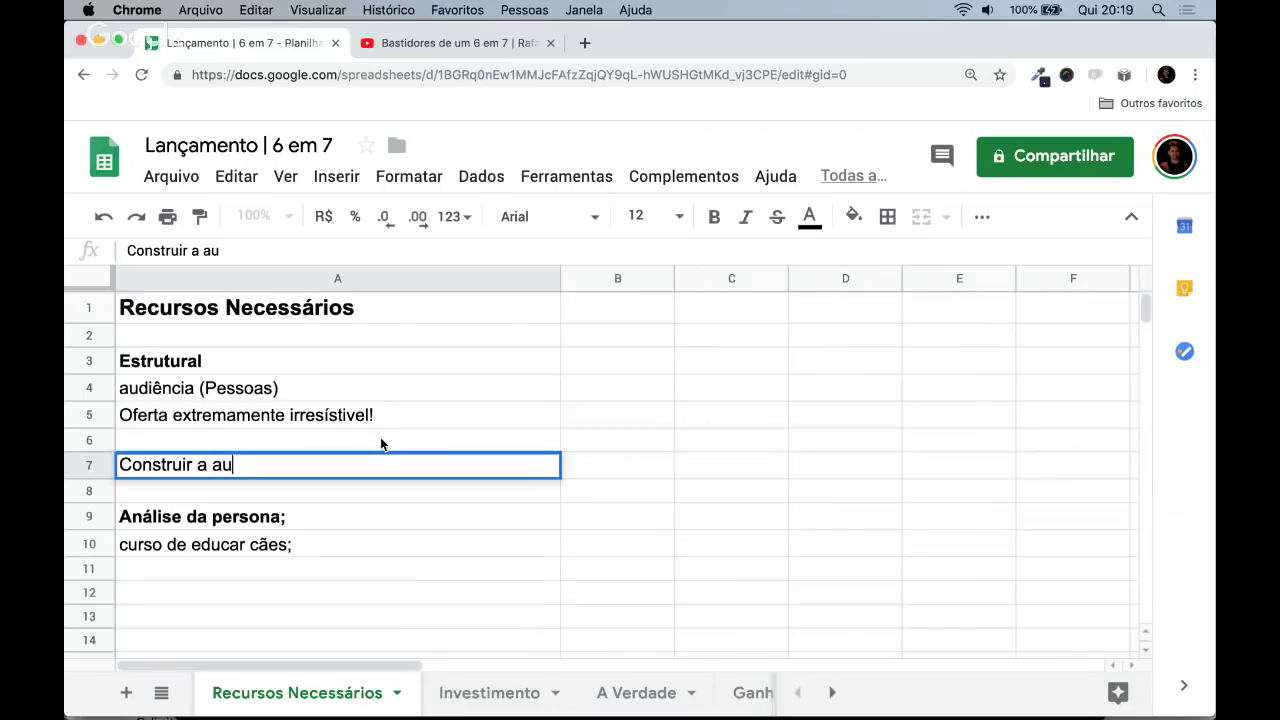
type("diência")
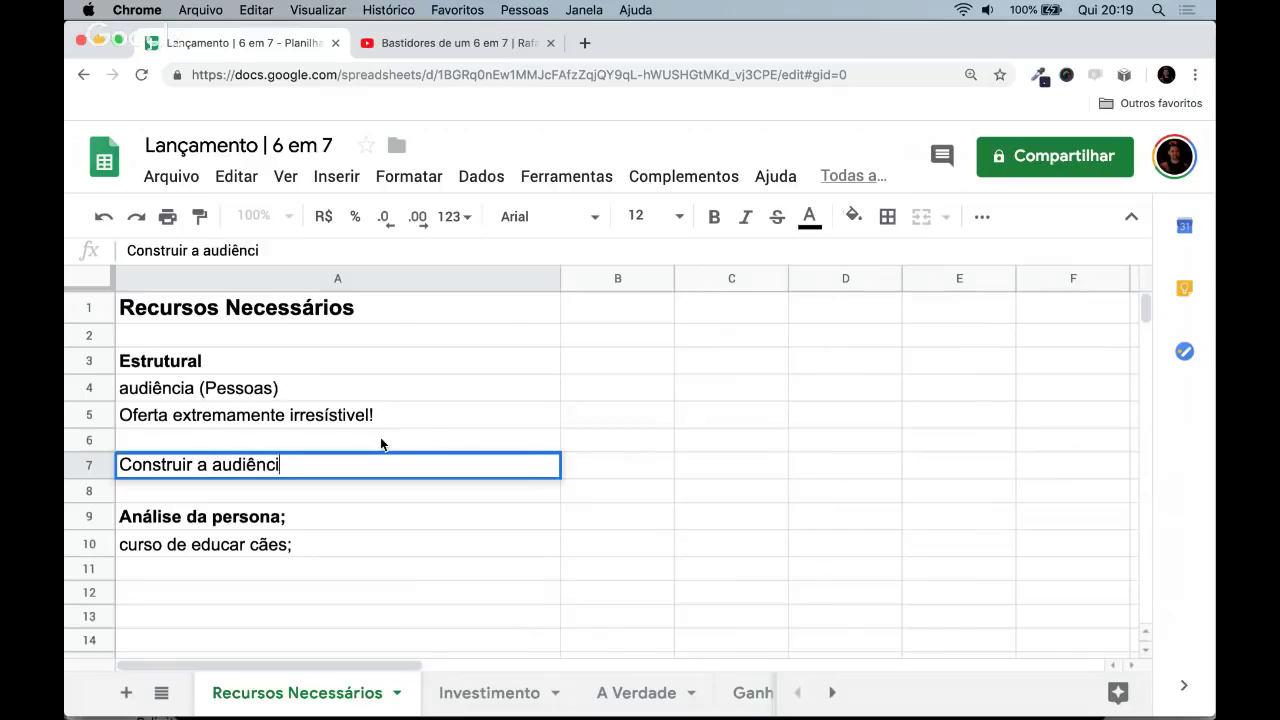
key("Return")
- Copy the "Construir a audiência" text from A7 into the blank cell A8 below it
key("Up")
key("Up")
key("Down")
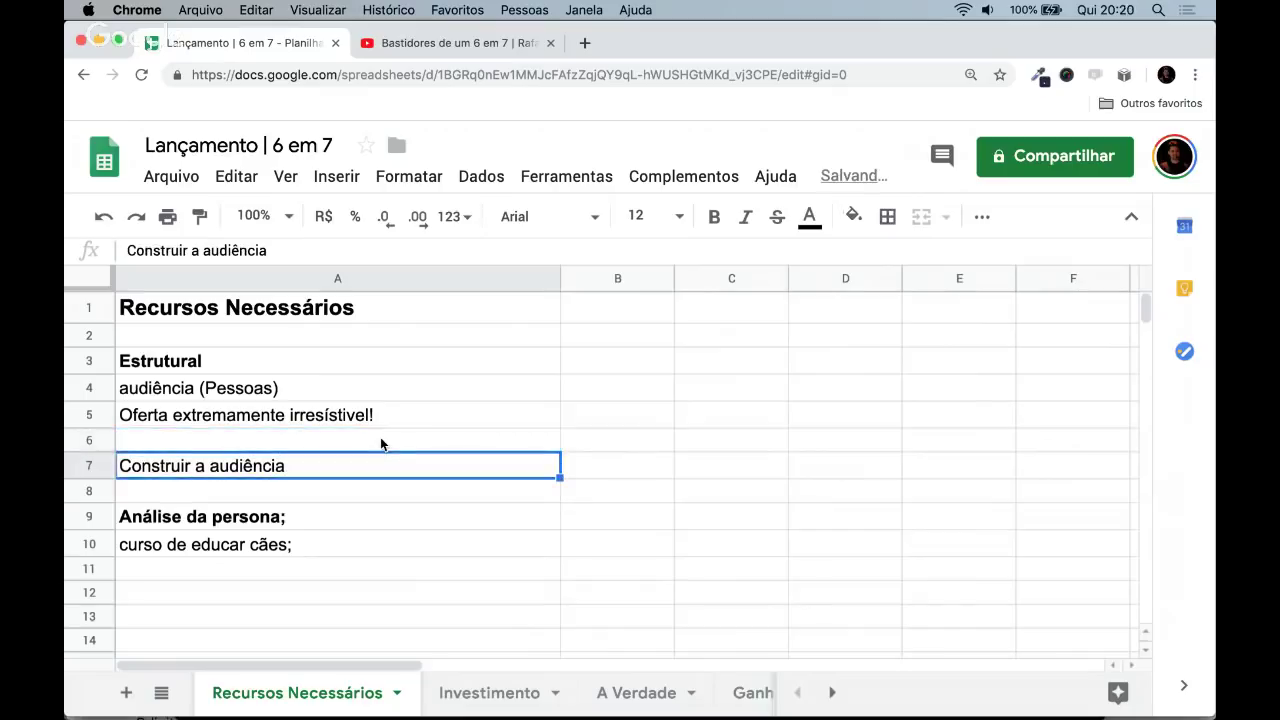
key("super+c")
key("Down")
key("super+v")
- Replace the text in cell A7 with "ou você tem a audiência;"
key("Up")
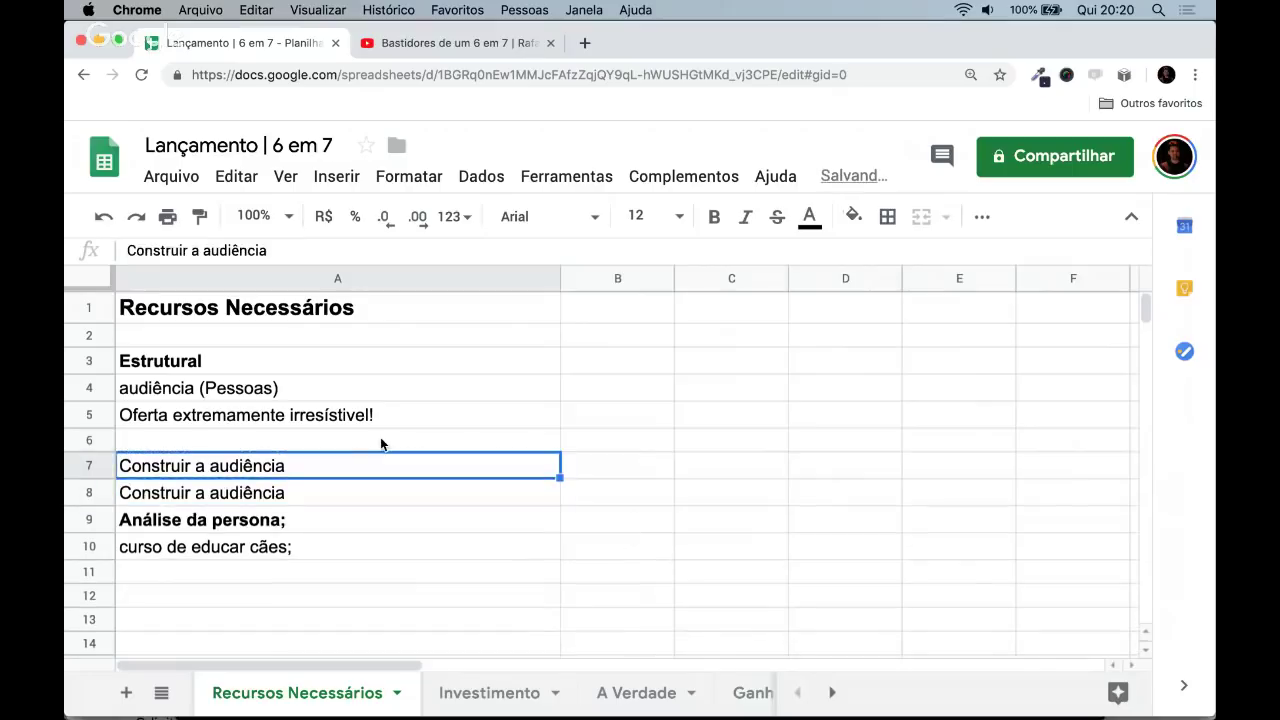
type("ou você tyme")
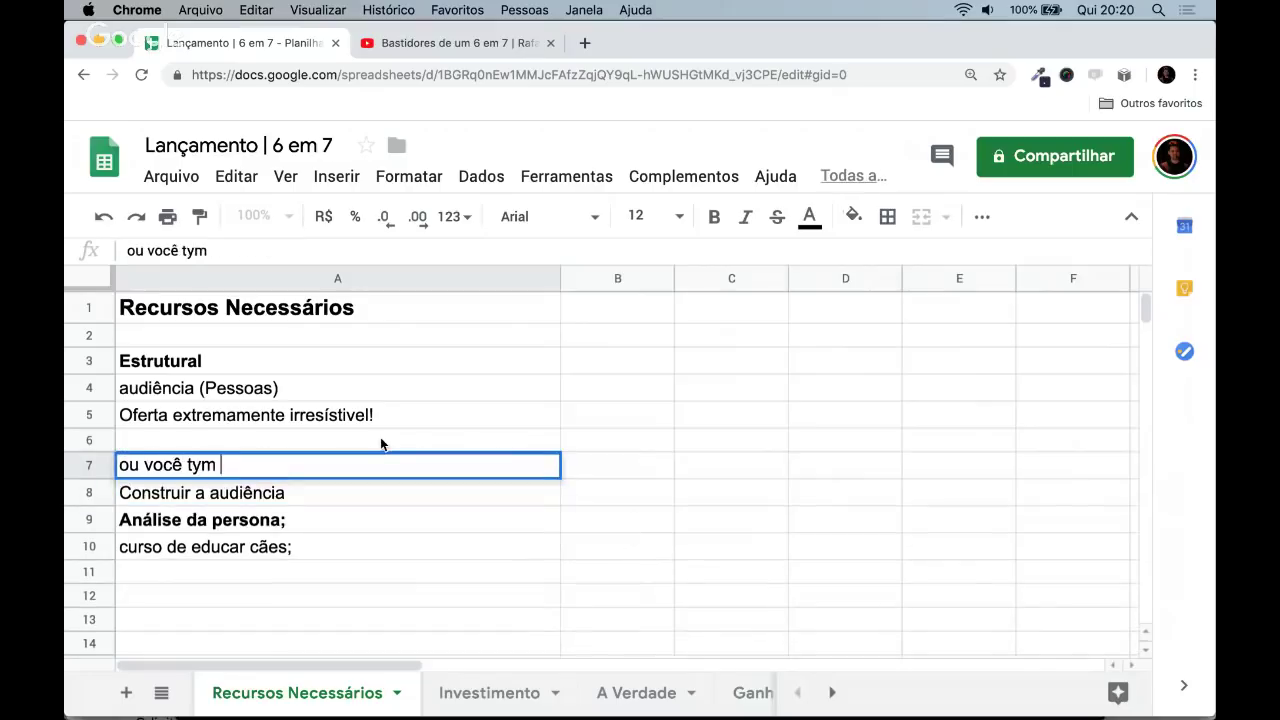
key("BackSpace")
key("BackSpace")
key("BackSpace")
type("m a audiência;")
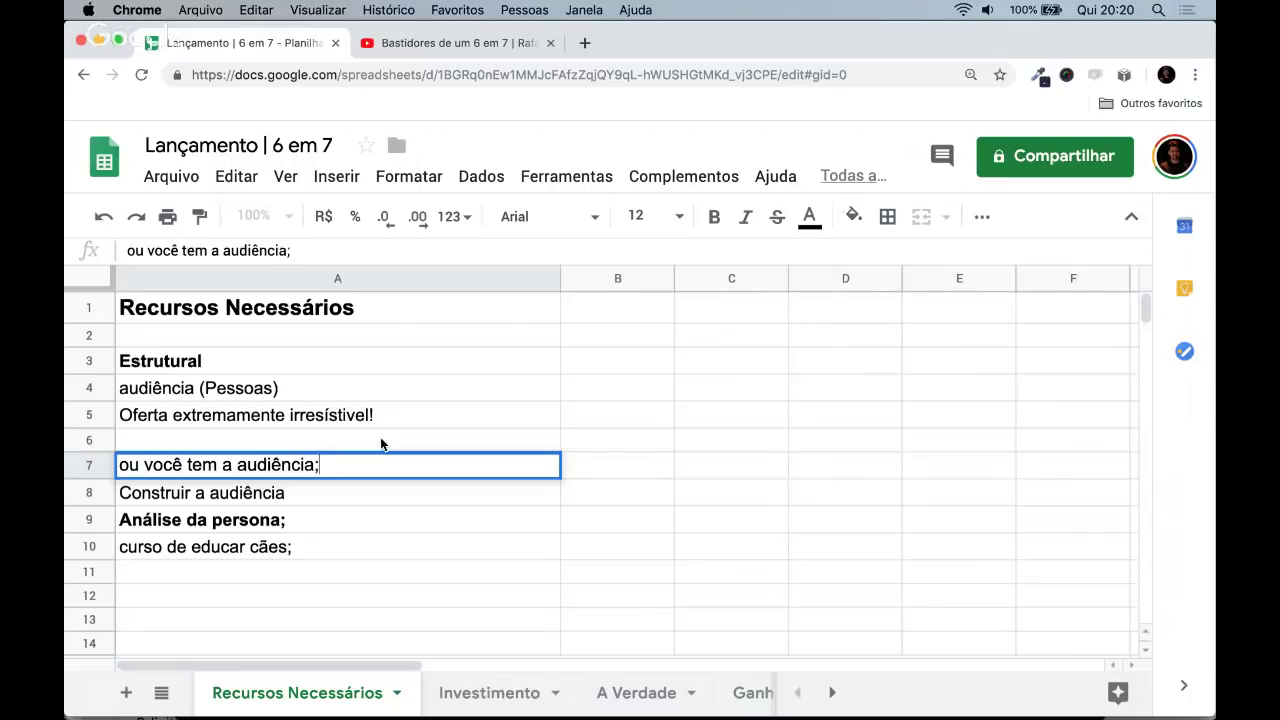
key("Return")
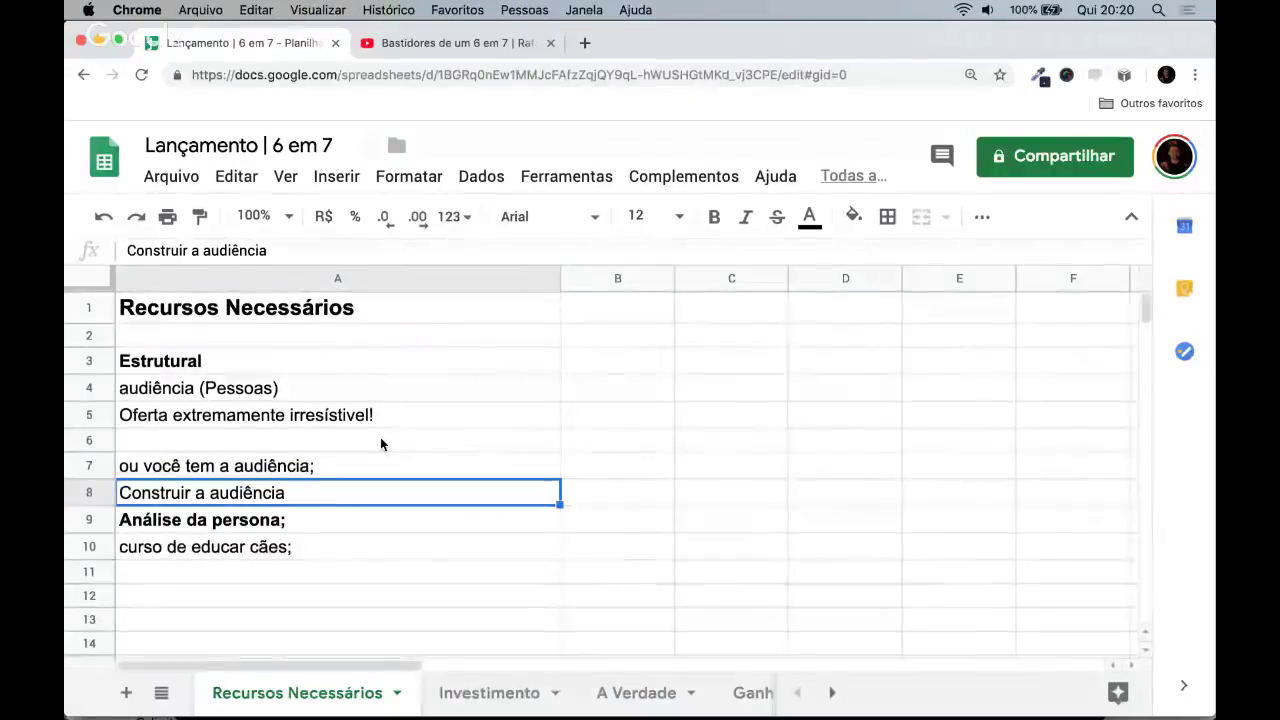
- Enter "Oferta que elas estejam dispostas a comprar." in cell A12, leaving row 11 blank above it
key("Down")
key("Down")
key("Down")
key("Down")
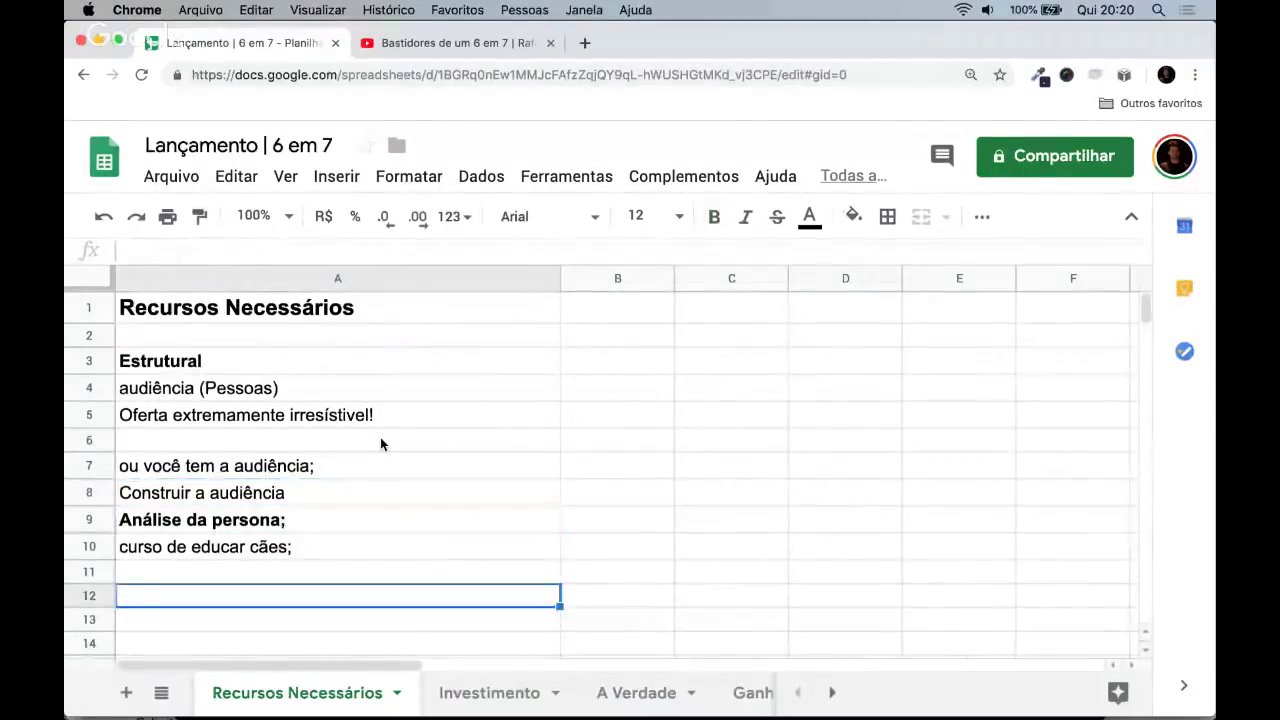
type("Oferta que")
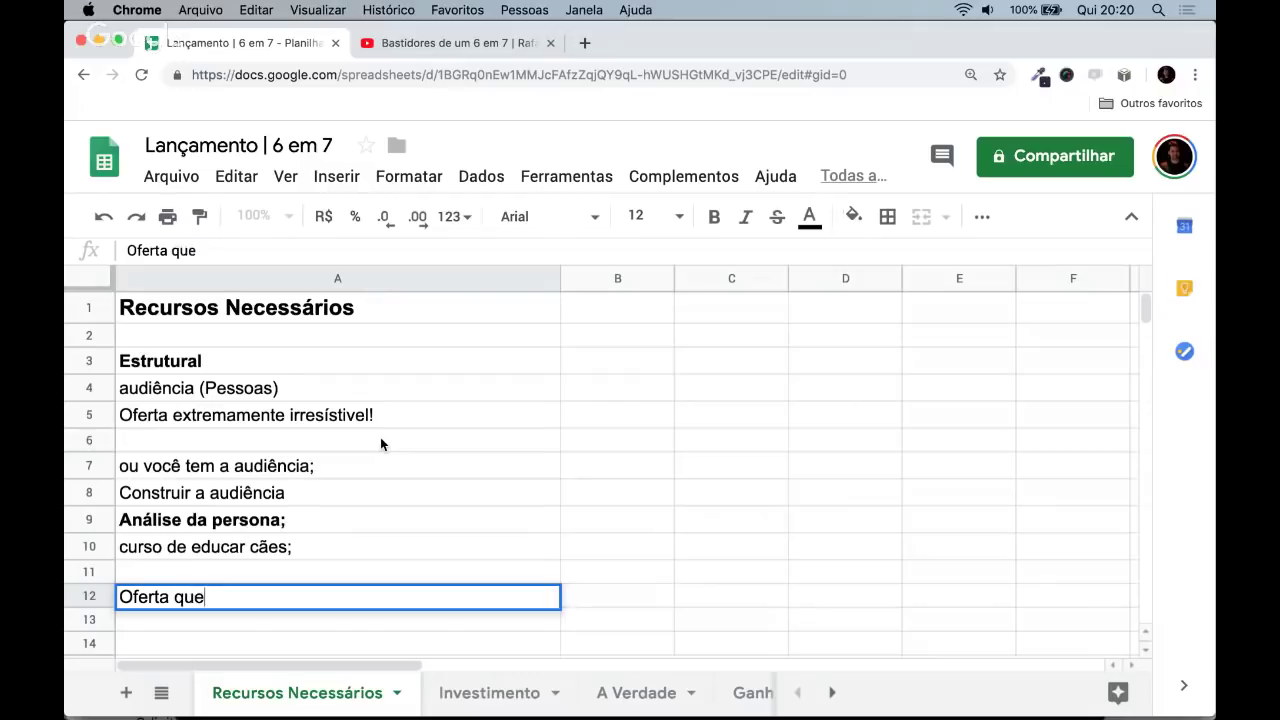
type(" elas estejam a")
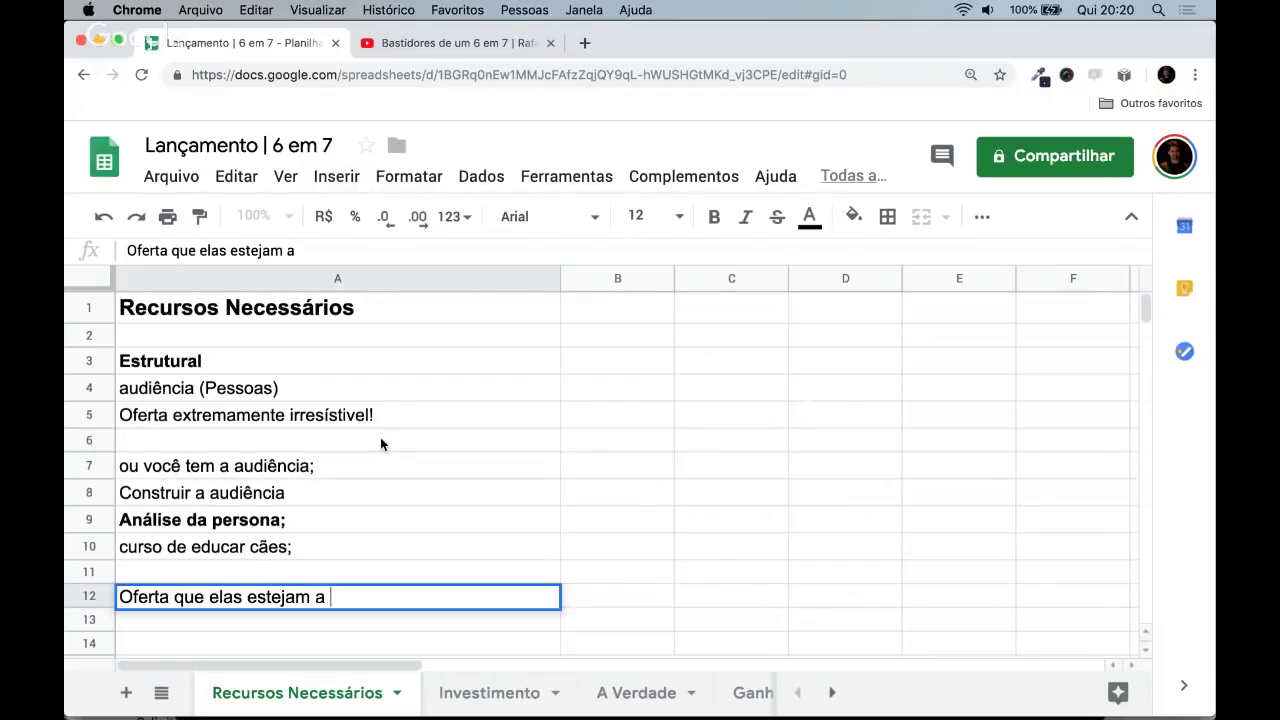
key("BackSpace")
type("disps")
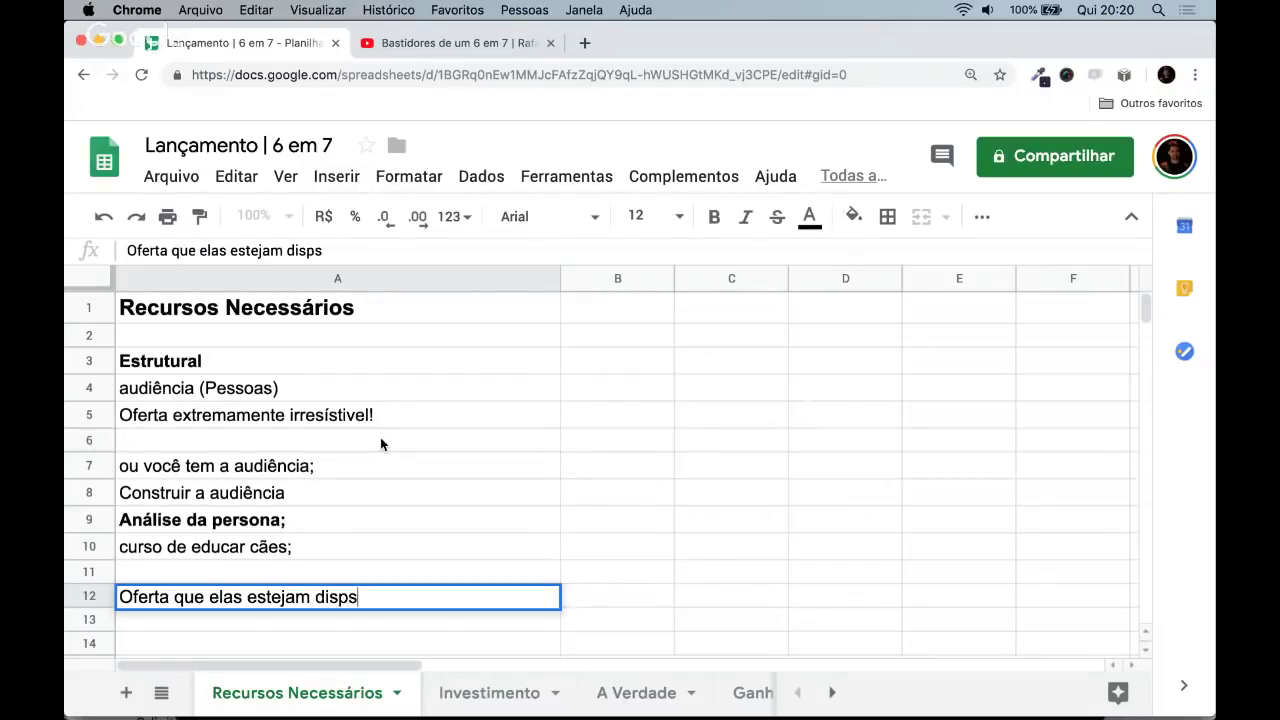
key("BackSpace")
type("ostas a comprar.")
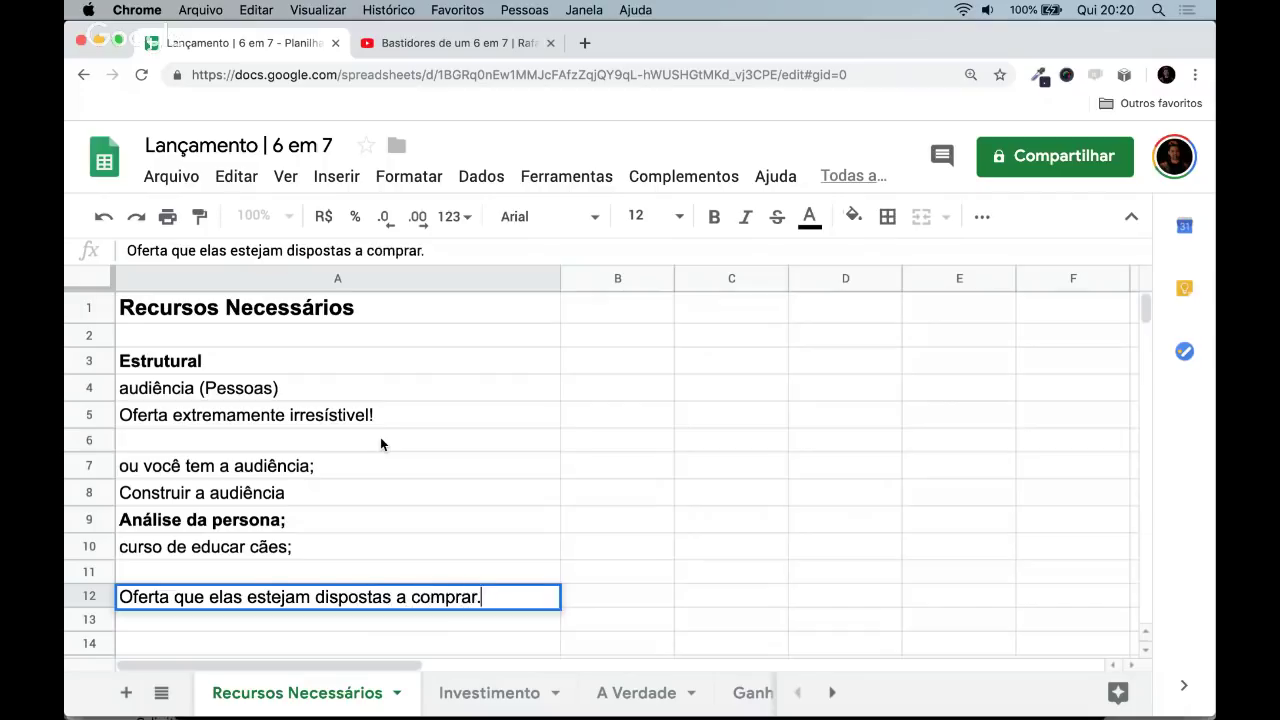
key("Return")
key("Up")
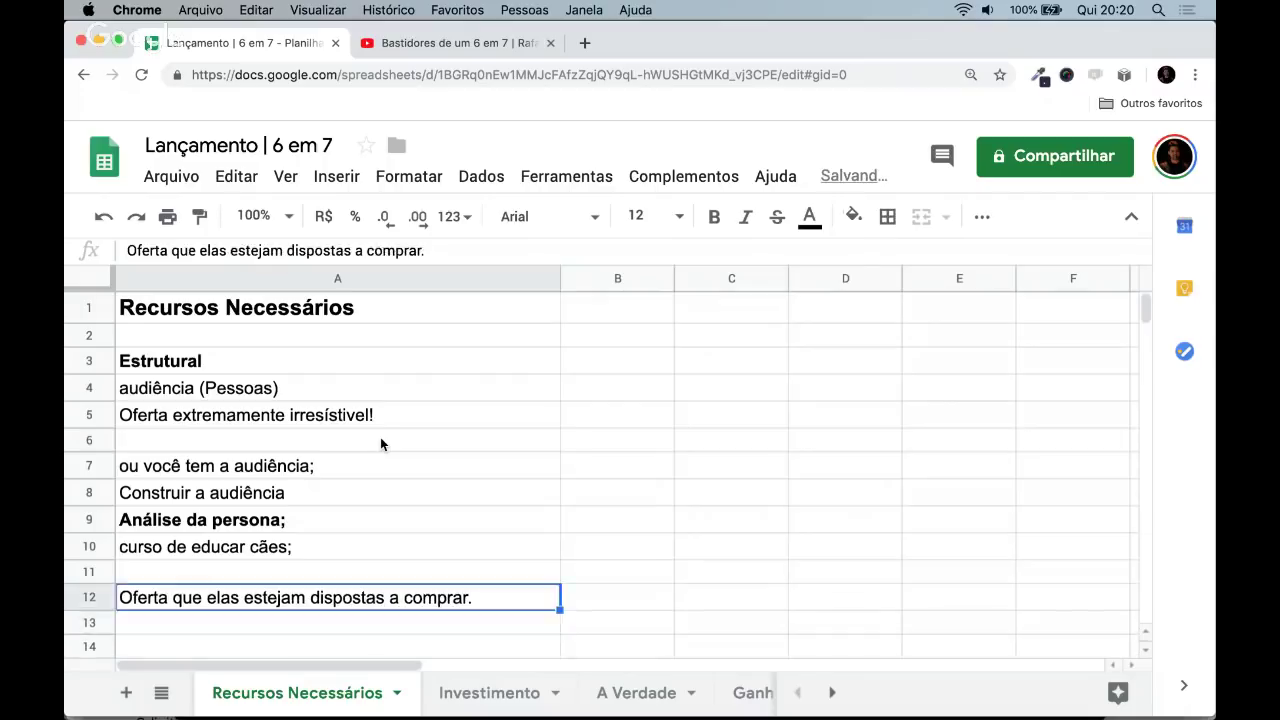
key("Down")
key("Up")
key("Down")
key("Up")
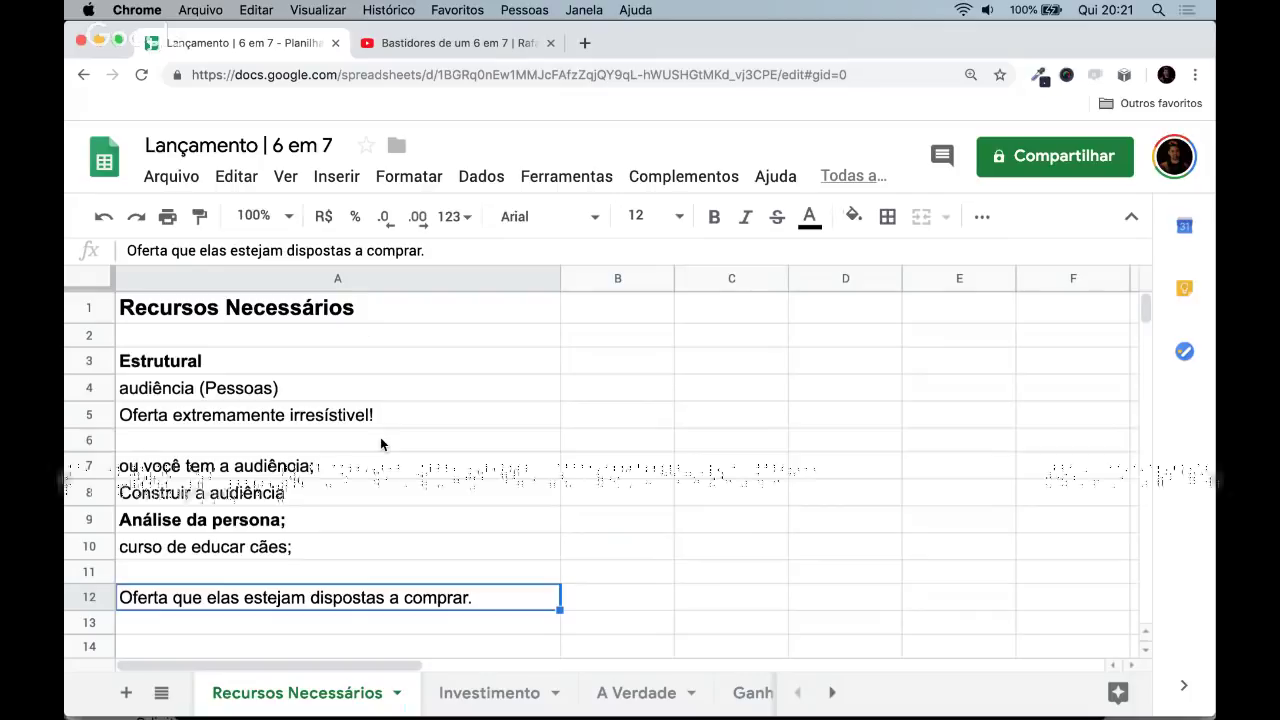
key("Down")
key("Down")
key("Up")
key("Up")
key("Down")
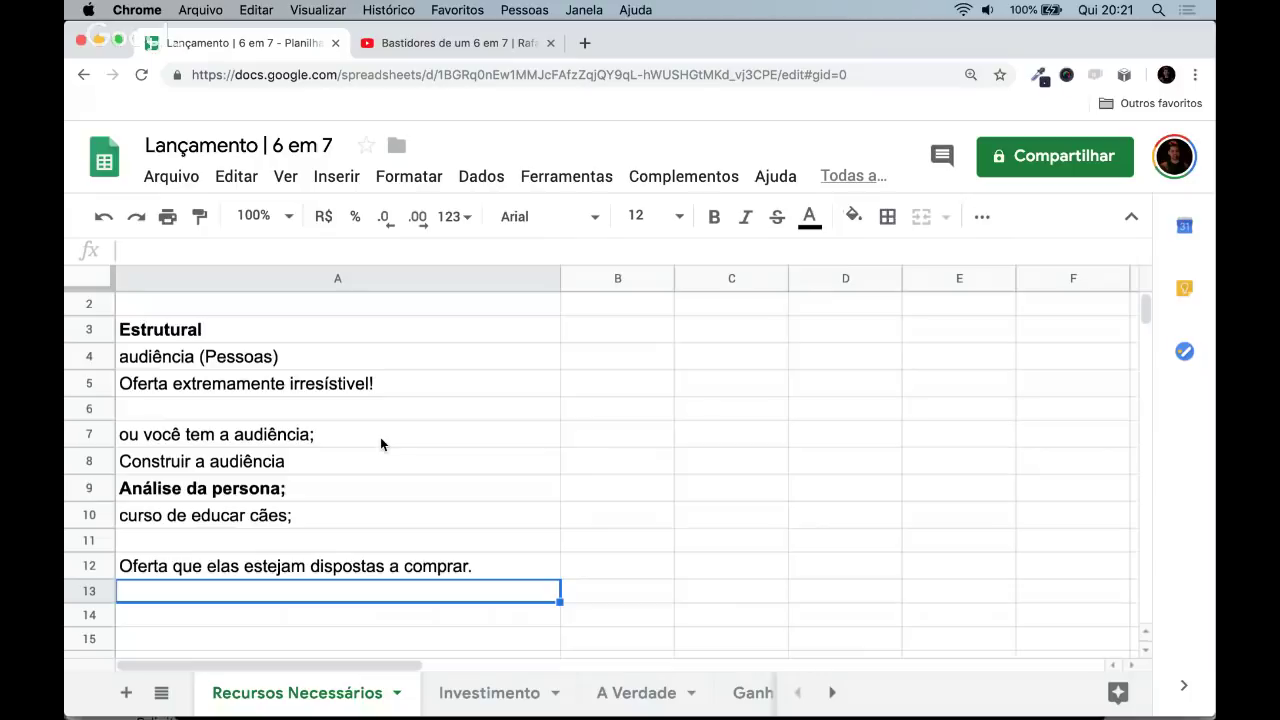
- Enter a separator line of 15 hyphens in cell A14, leaving row 13 blank above it
key("Down")
key("Down")
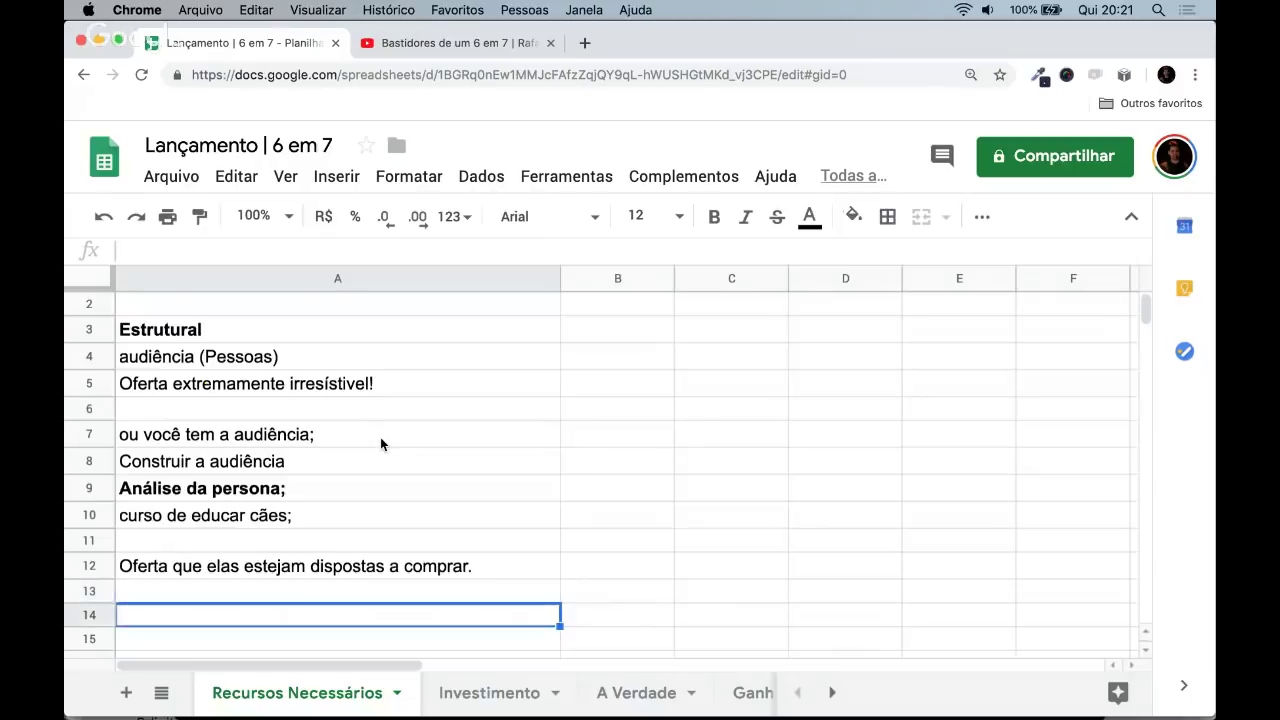
key("Up")
scroll(380, 444, "down", 1)
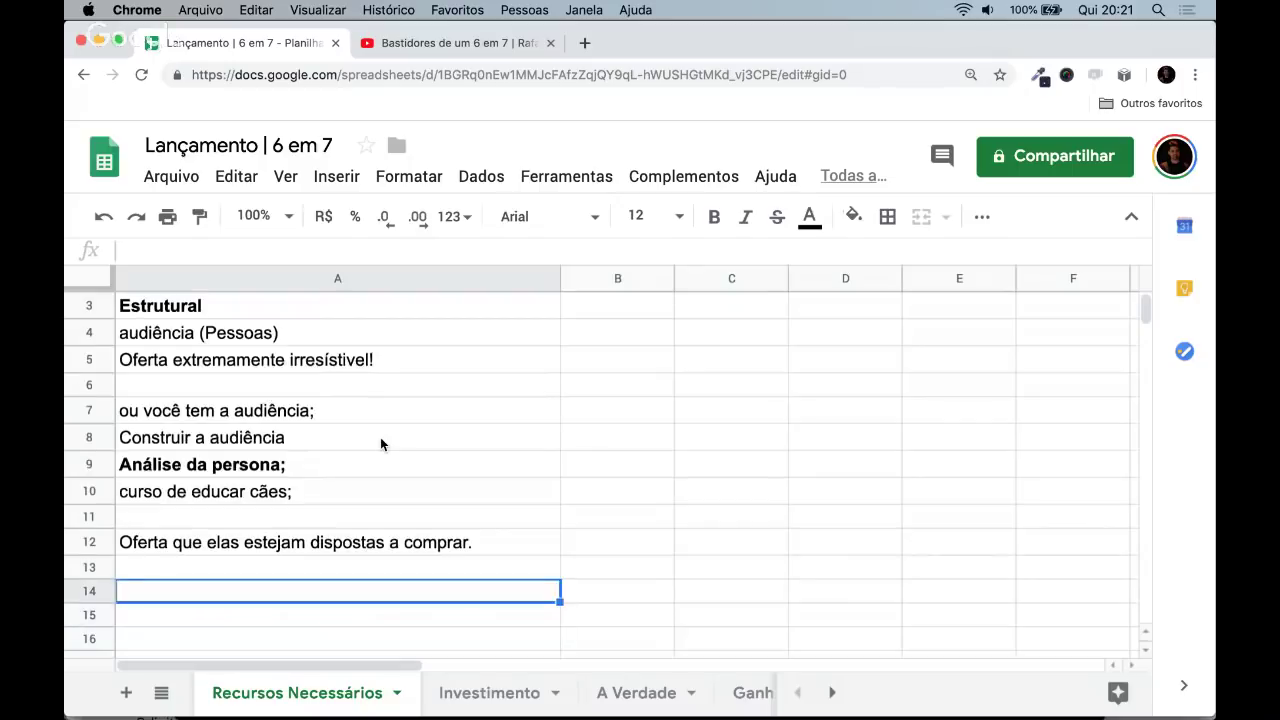
type("----------")
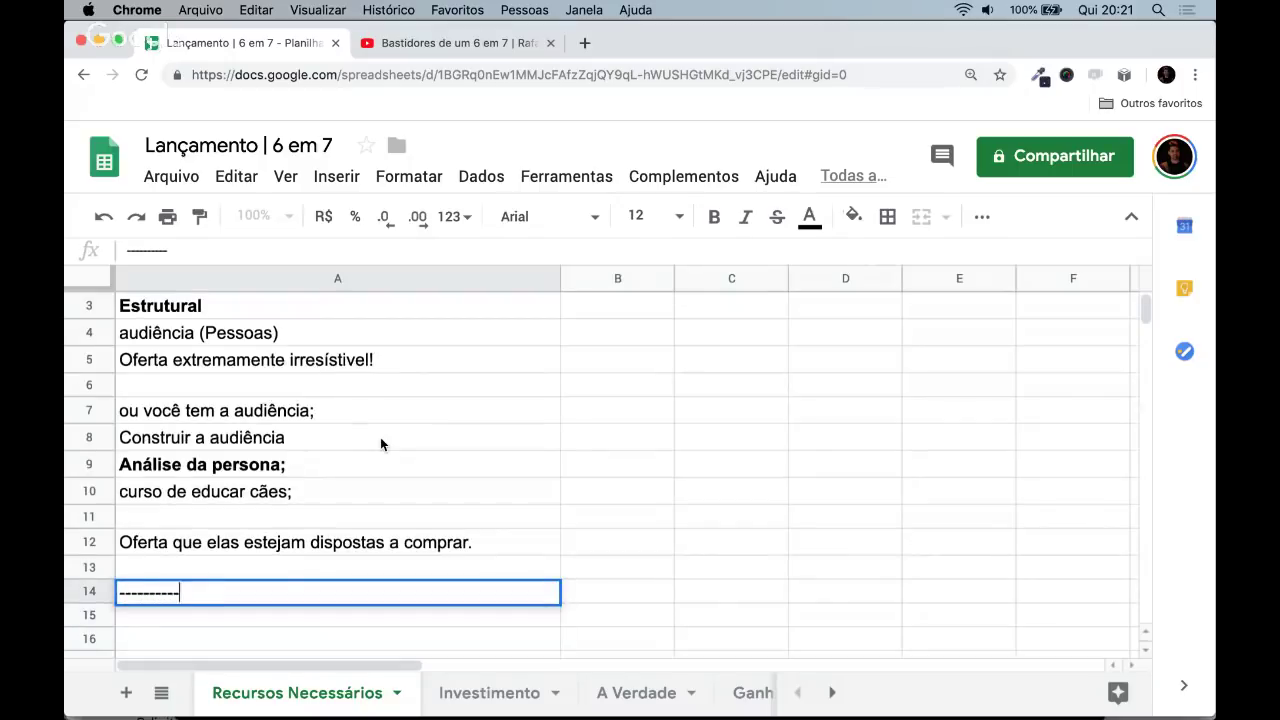
type("-----")
key("Return")
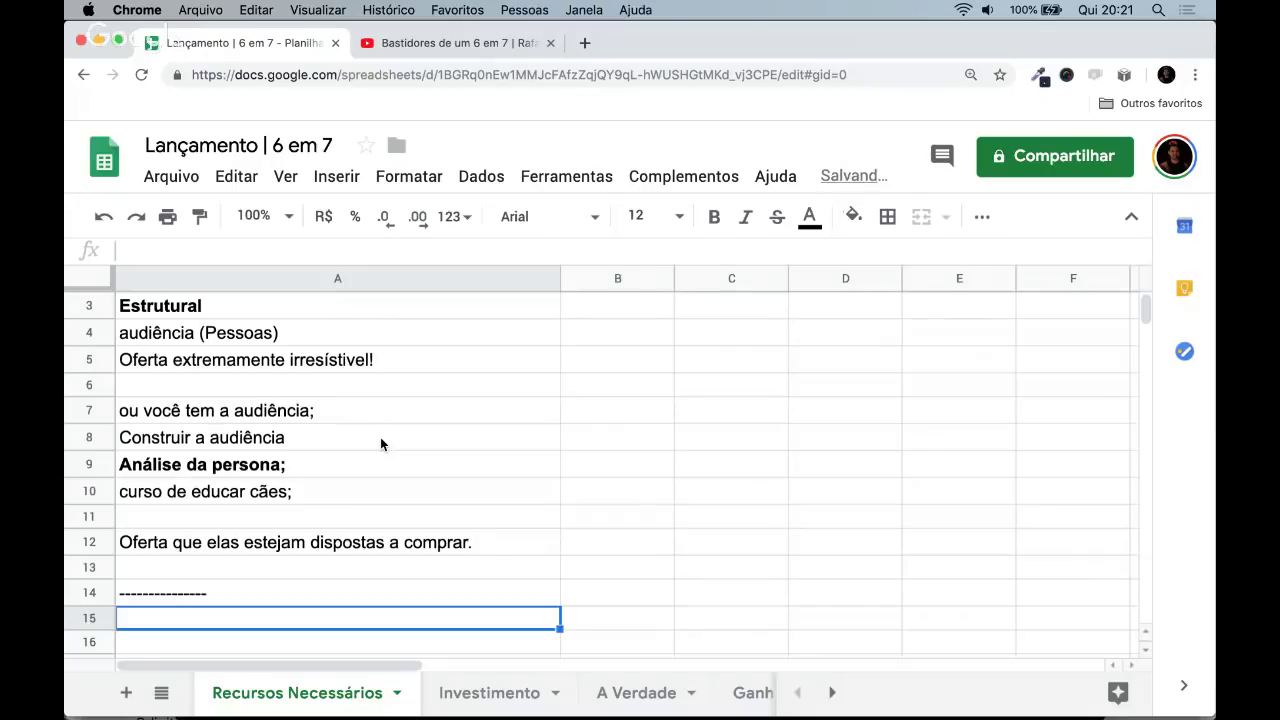
- Enter "Conteúdo" in cell A15 and "as pessoas precisam saber que você é bom em algo..." in cell A16
type("Conteúdo")
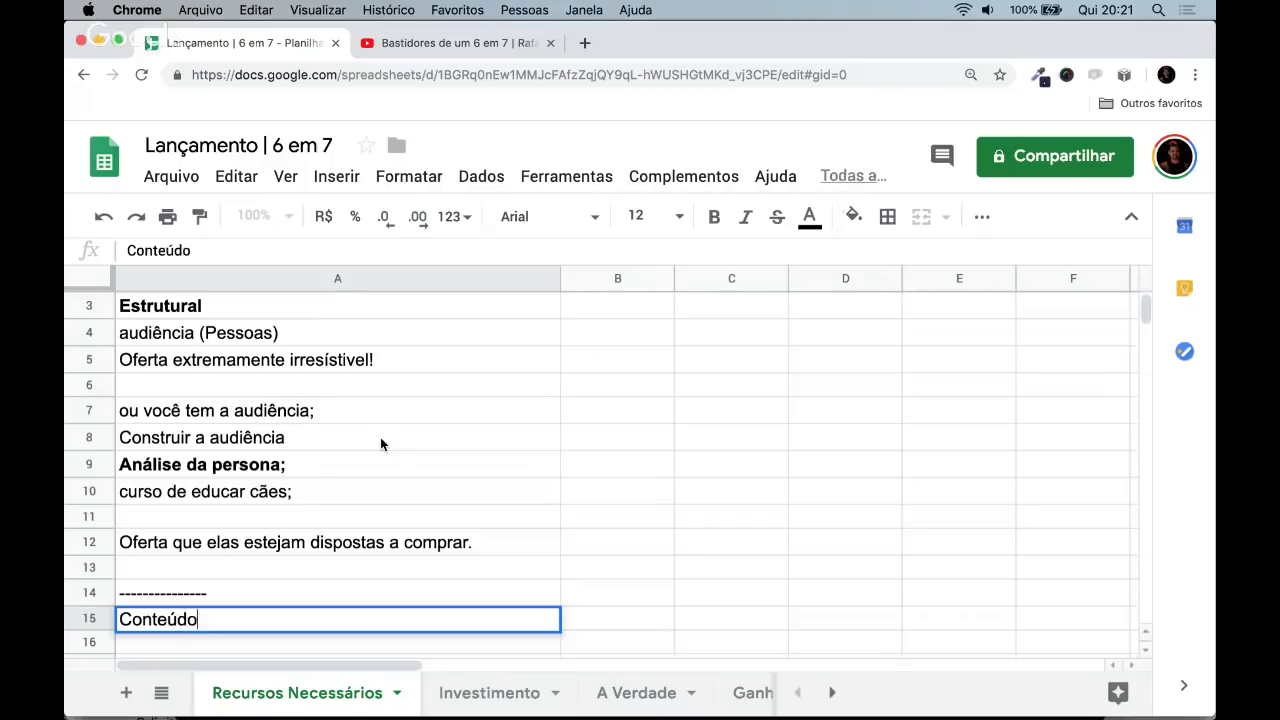
key("Return")
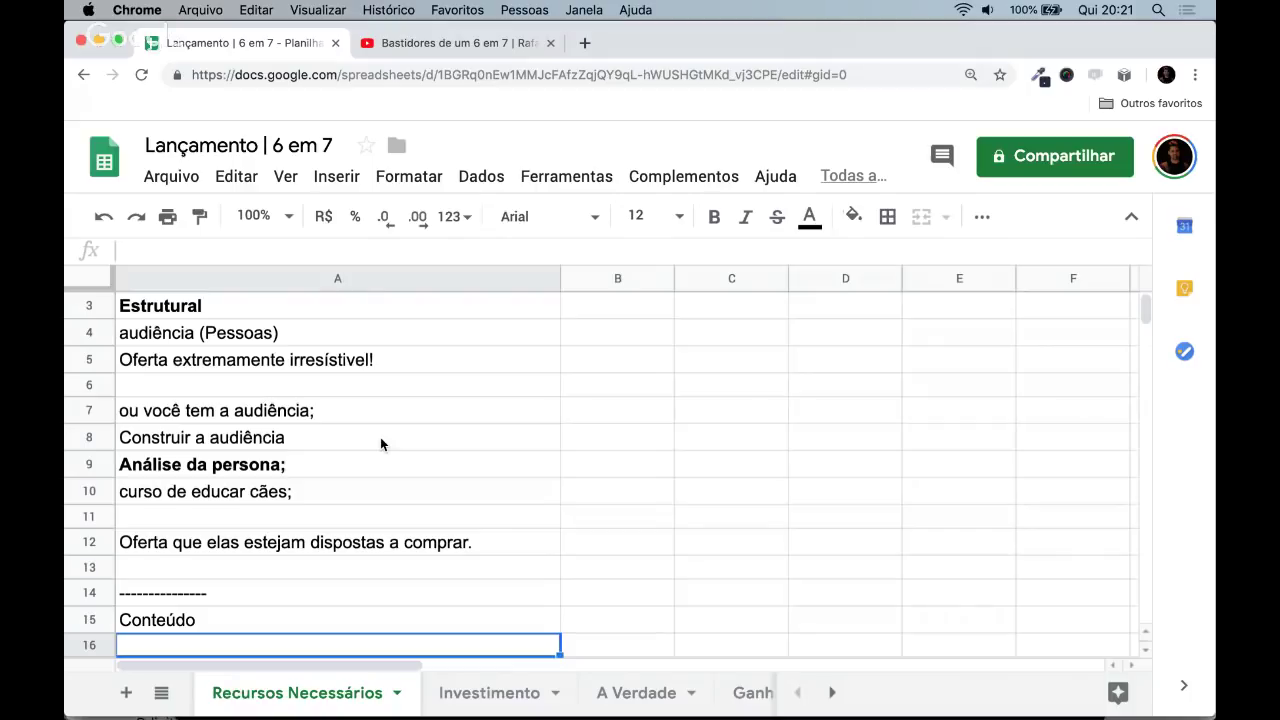
type("as pe")
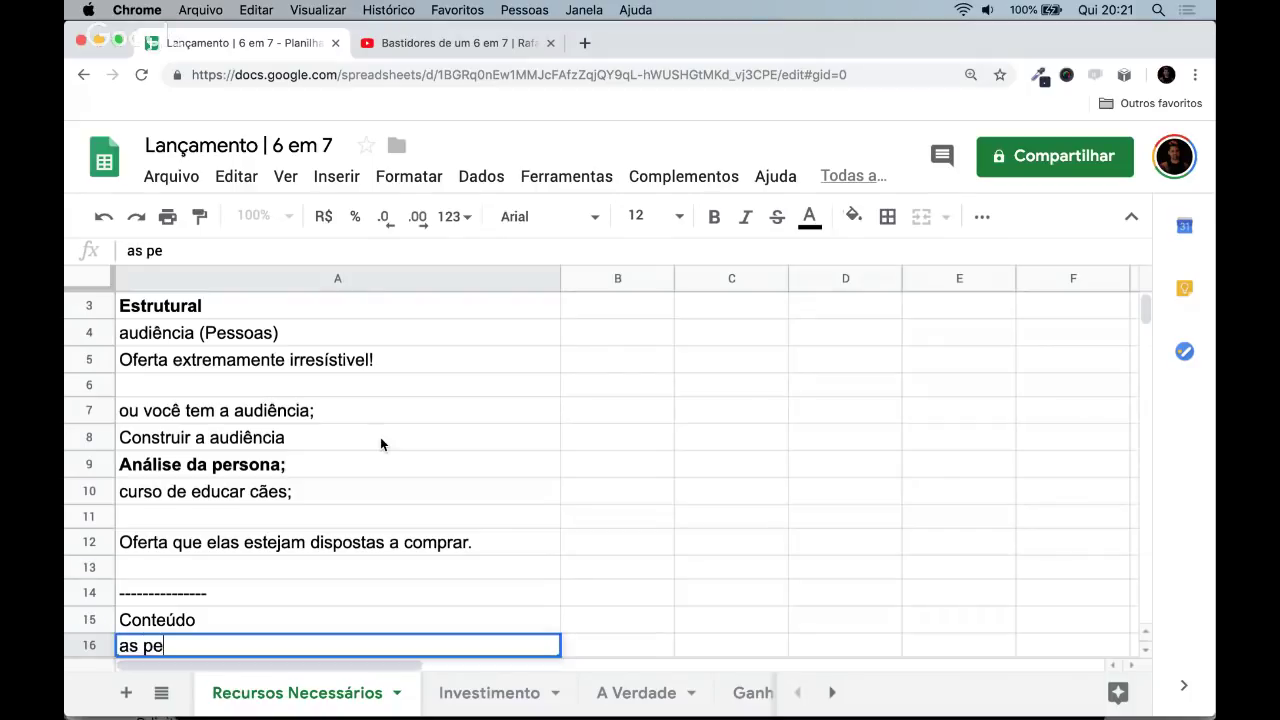
type("ssoas precisam sa")
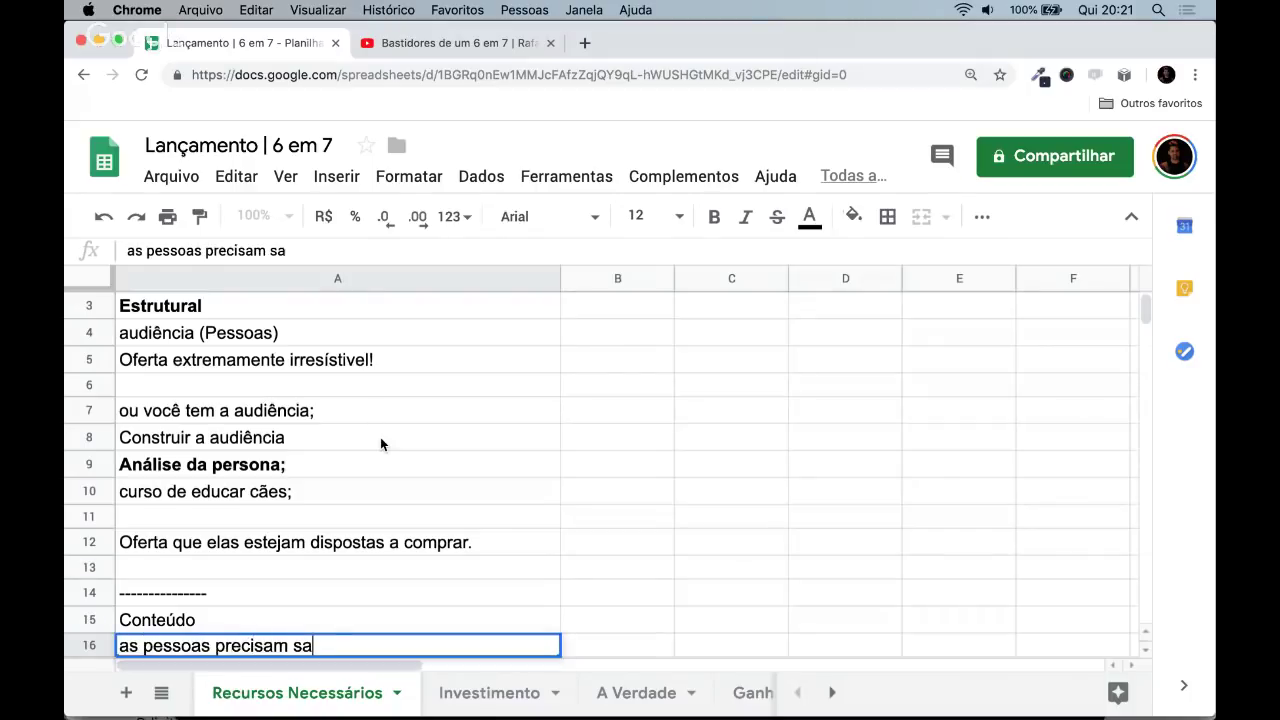
type("ber que você é ")
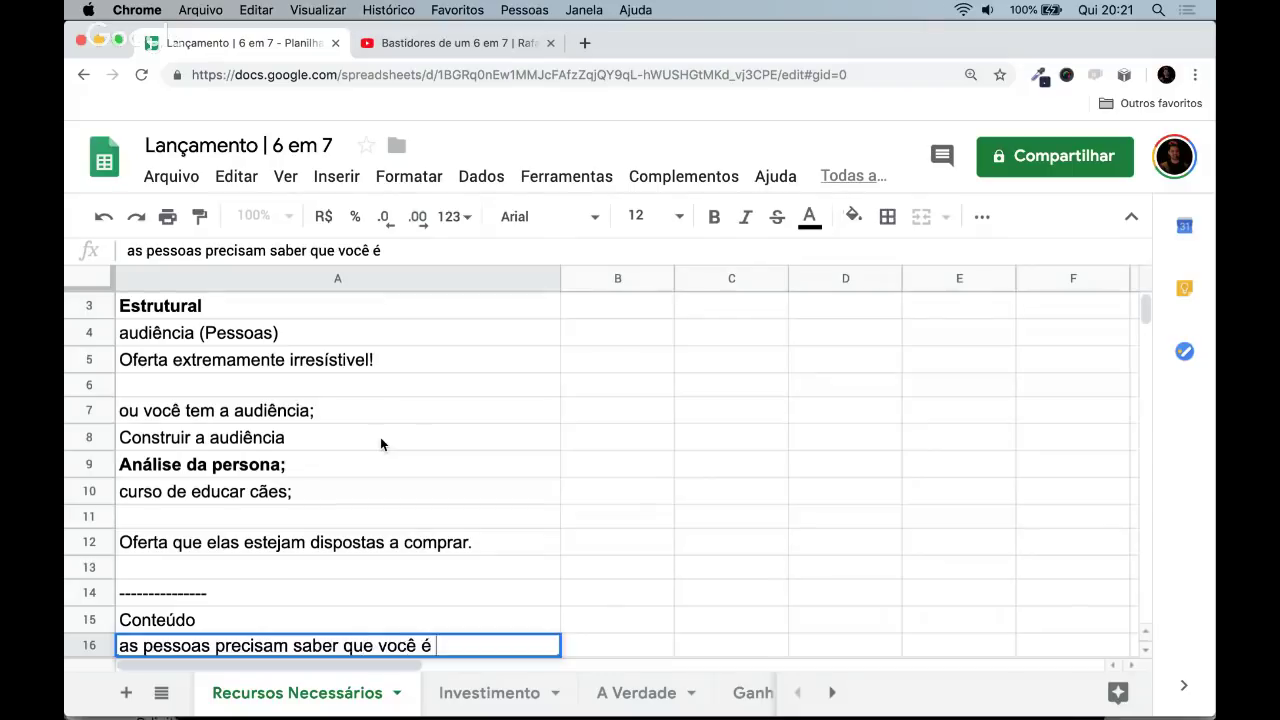
type("bom em algo...")
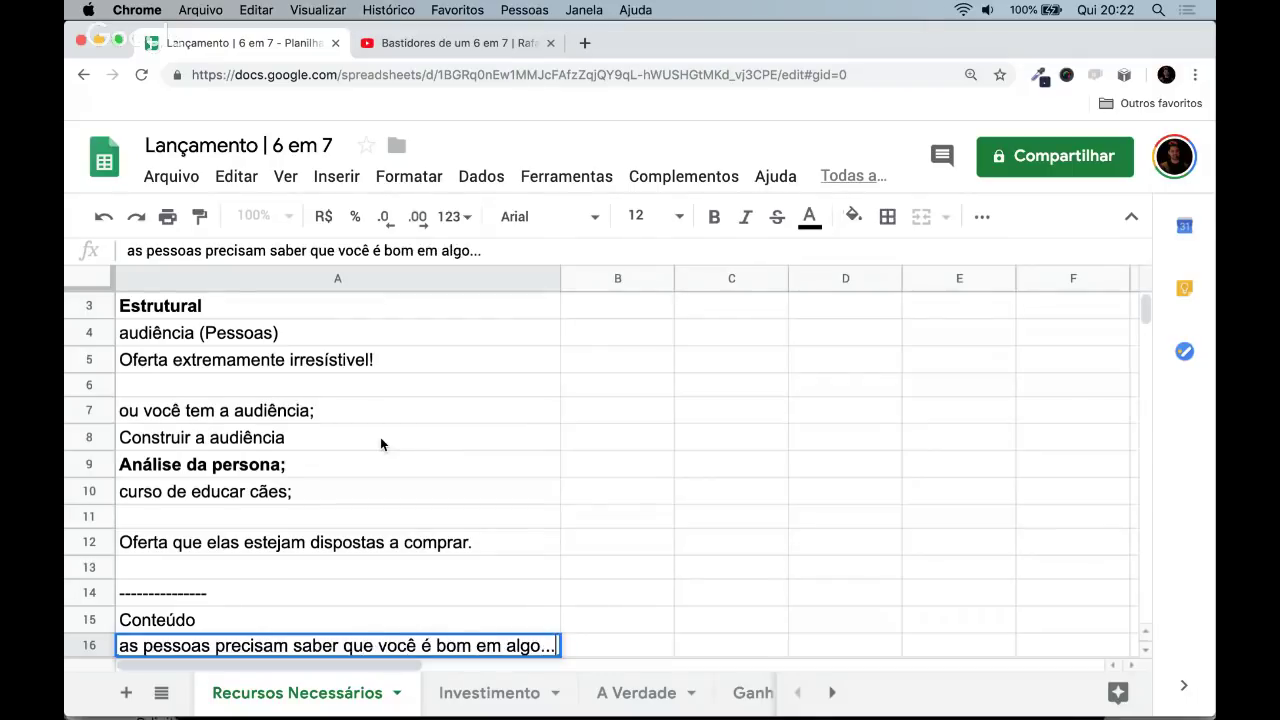
key("Return")
- Enter "algo: é o start daquilo que você vai vender depois." in cell A17
type("algo: ")
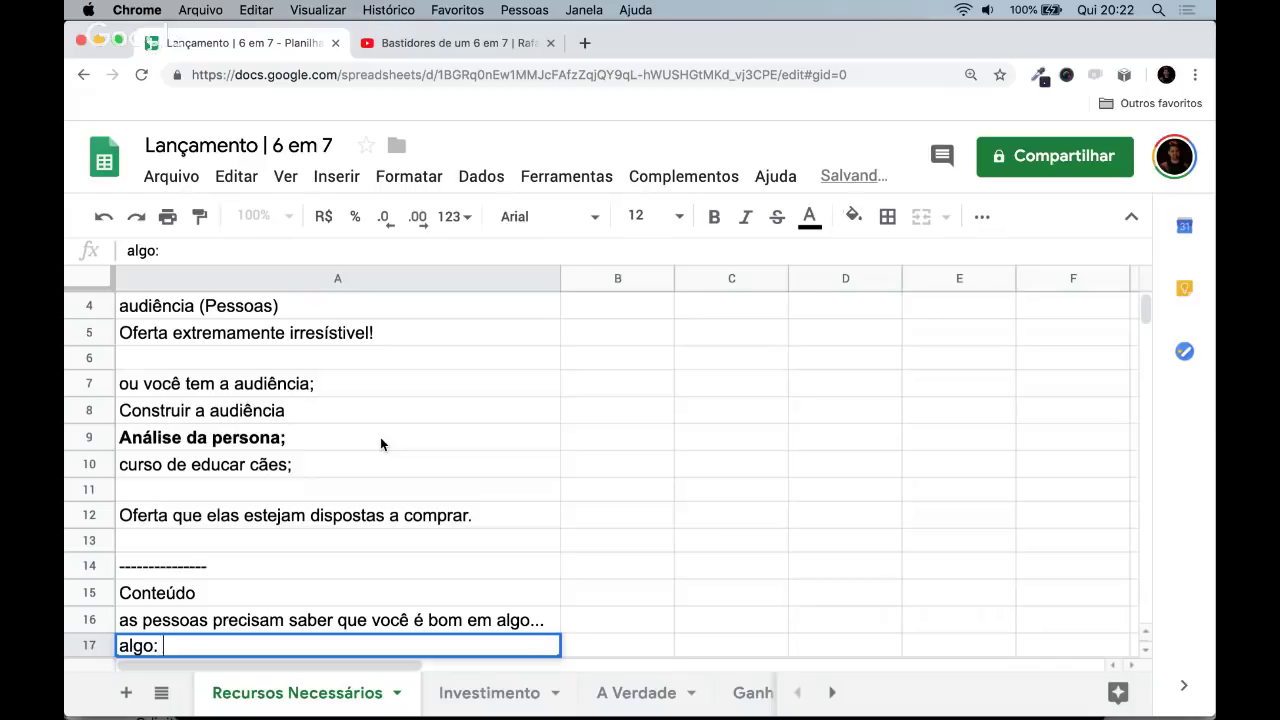
type("é")
type("o start d")
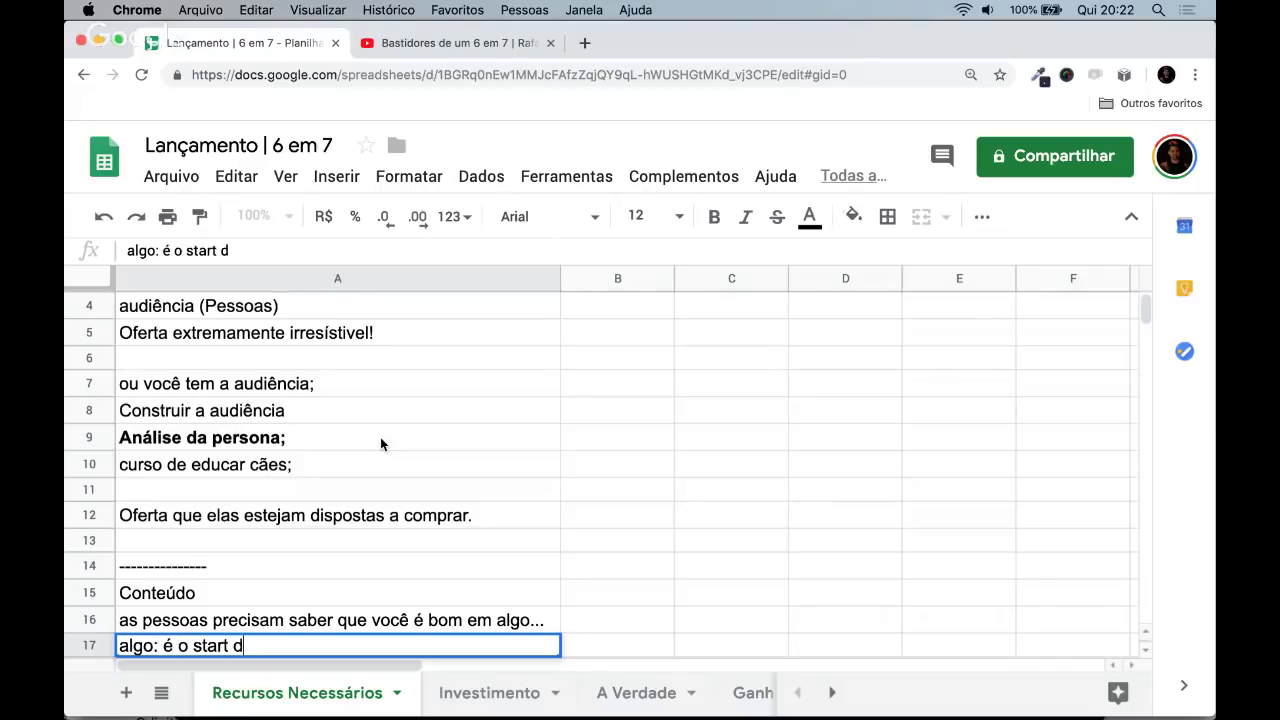
type("aquilo que você")
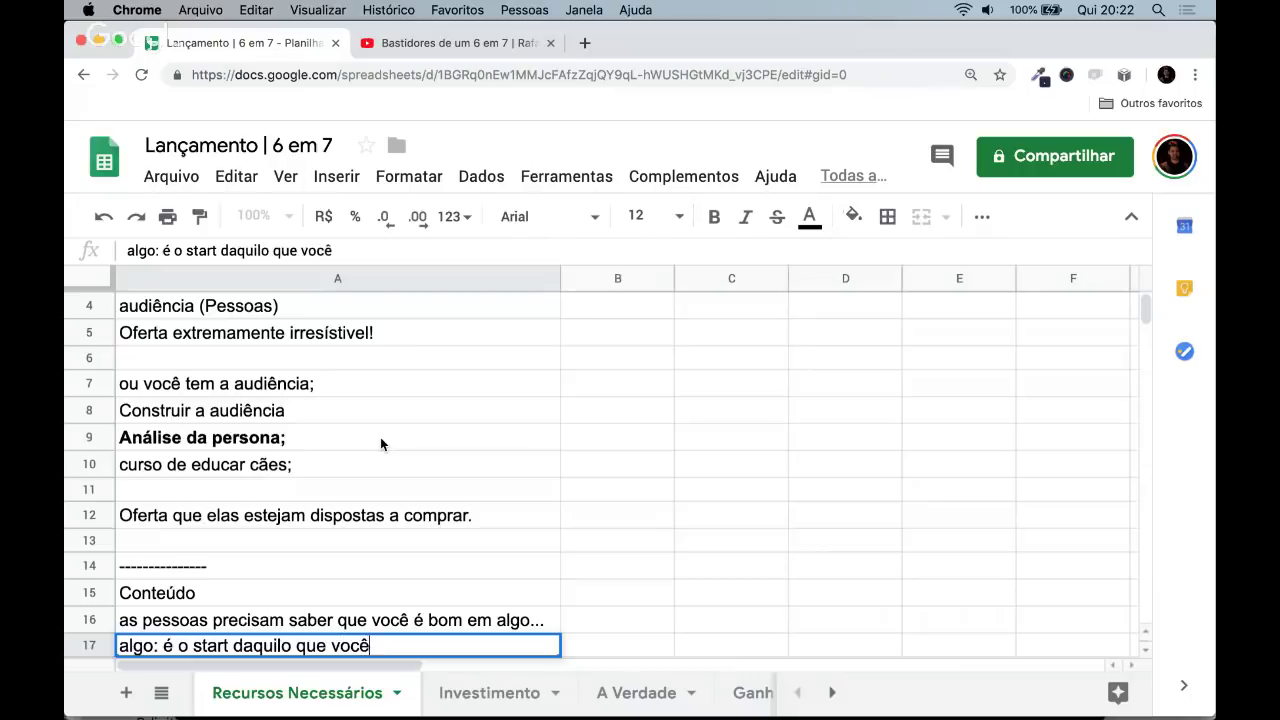
type(" vai vender depois.")
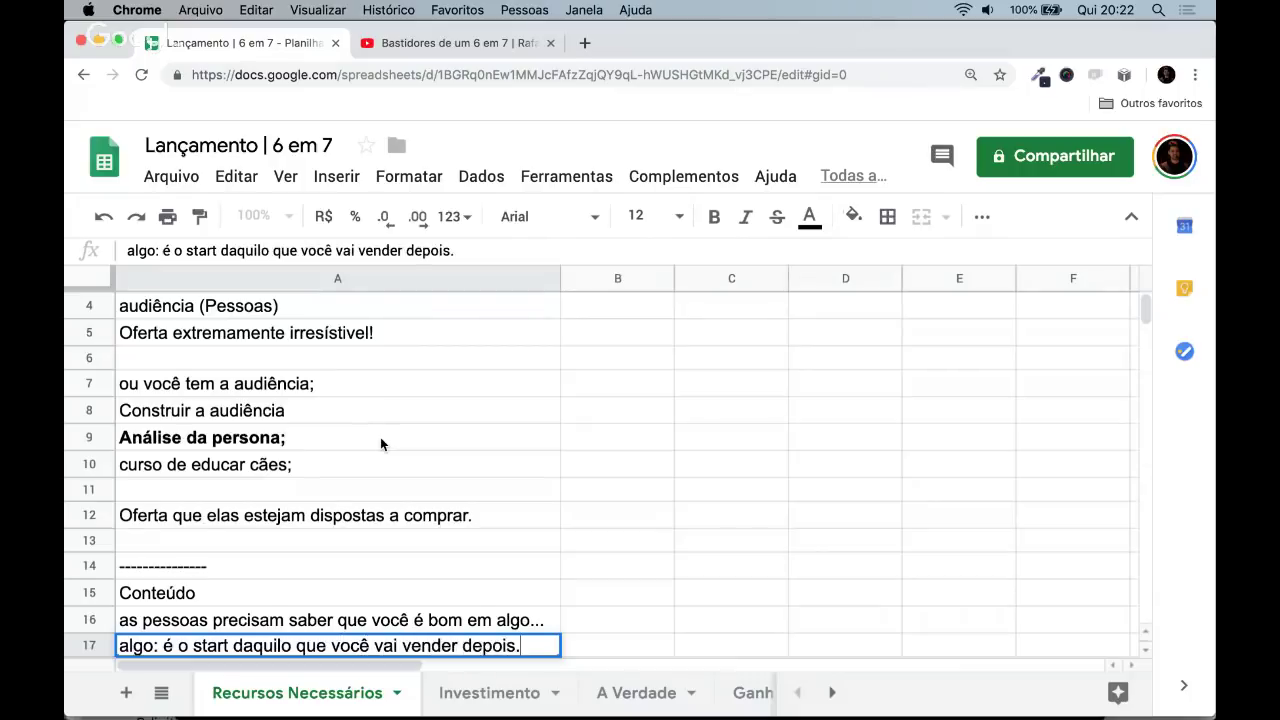
key("Return")
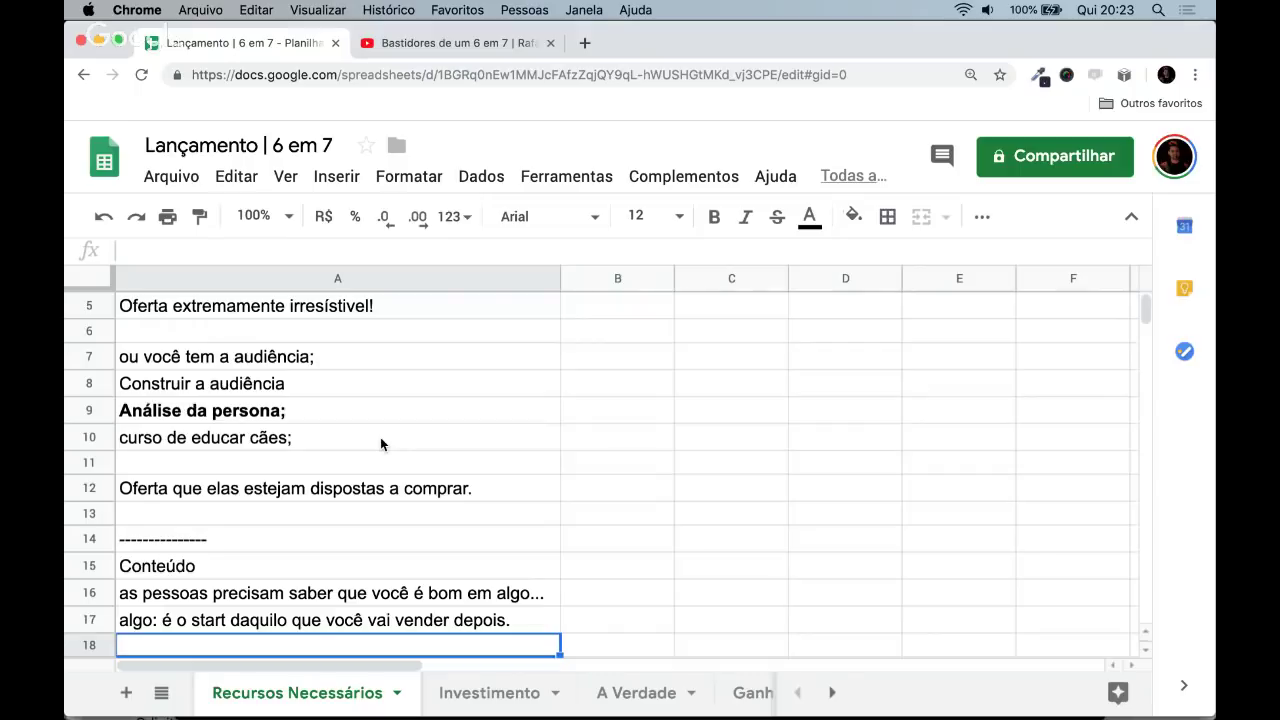
- Enter "broadcast" in cell A18 and "automação com funil" in cell A19
type("broadcast")
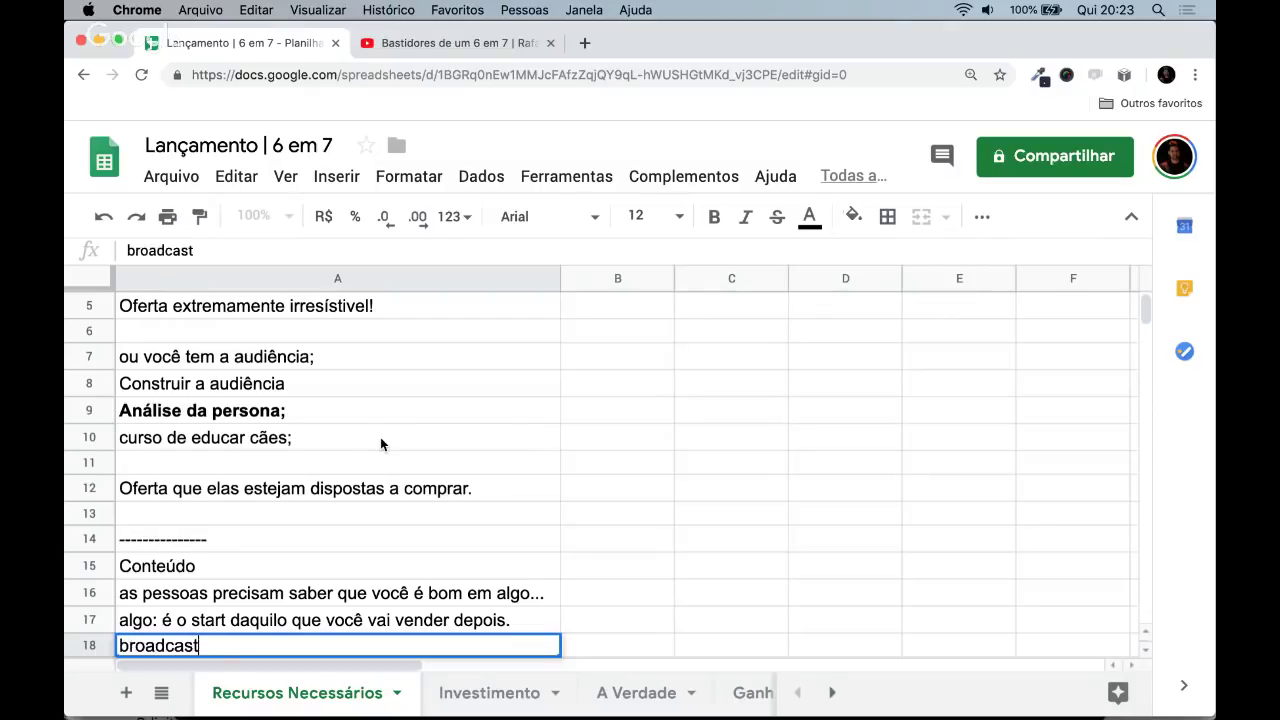
key("Return")
type("auto")
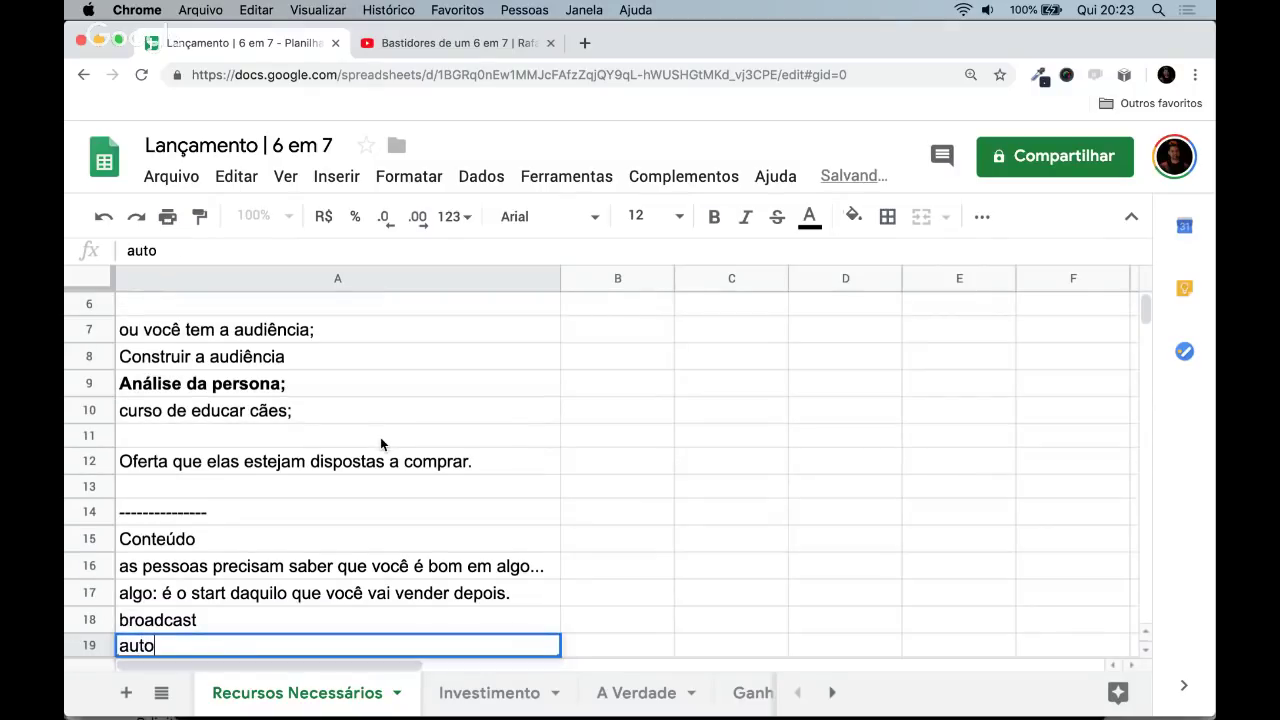
type("mação com funil")
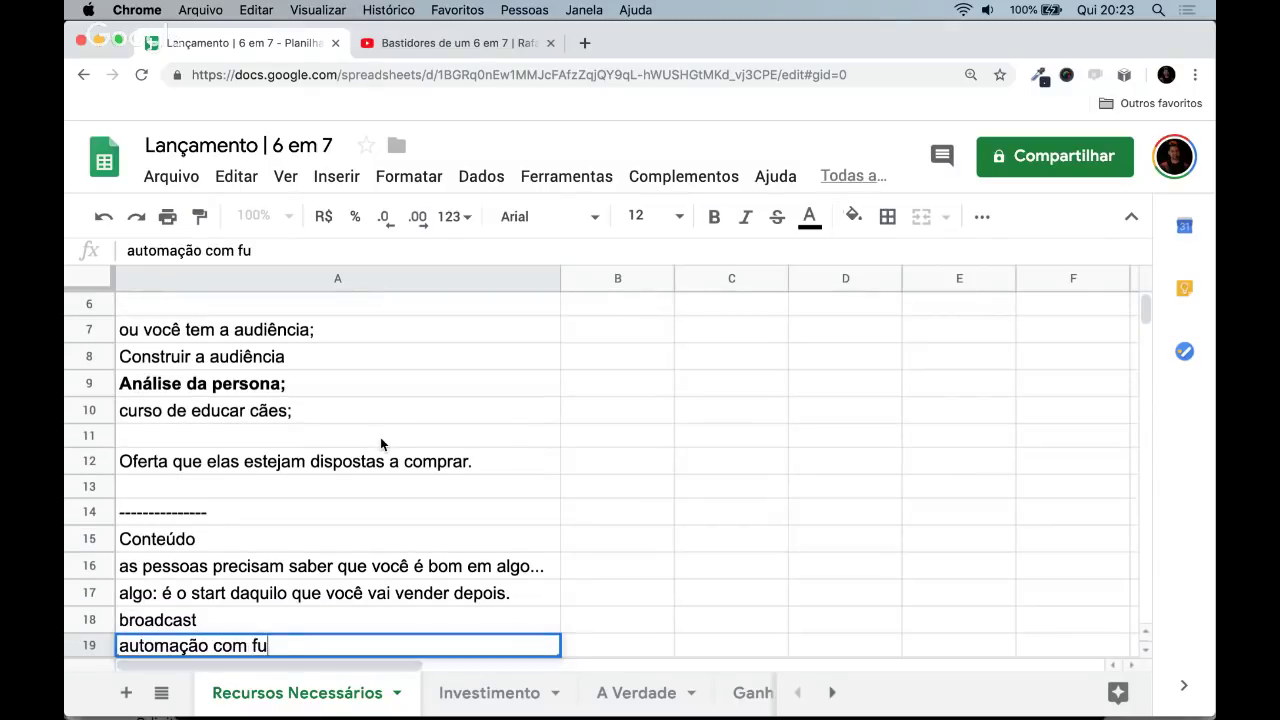
key("Return")
- Make the "broadcast" and "automação com funil" entries in A18 and A19 bold
key("Up")
key("Up")
key("super+b")
key("Down")
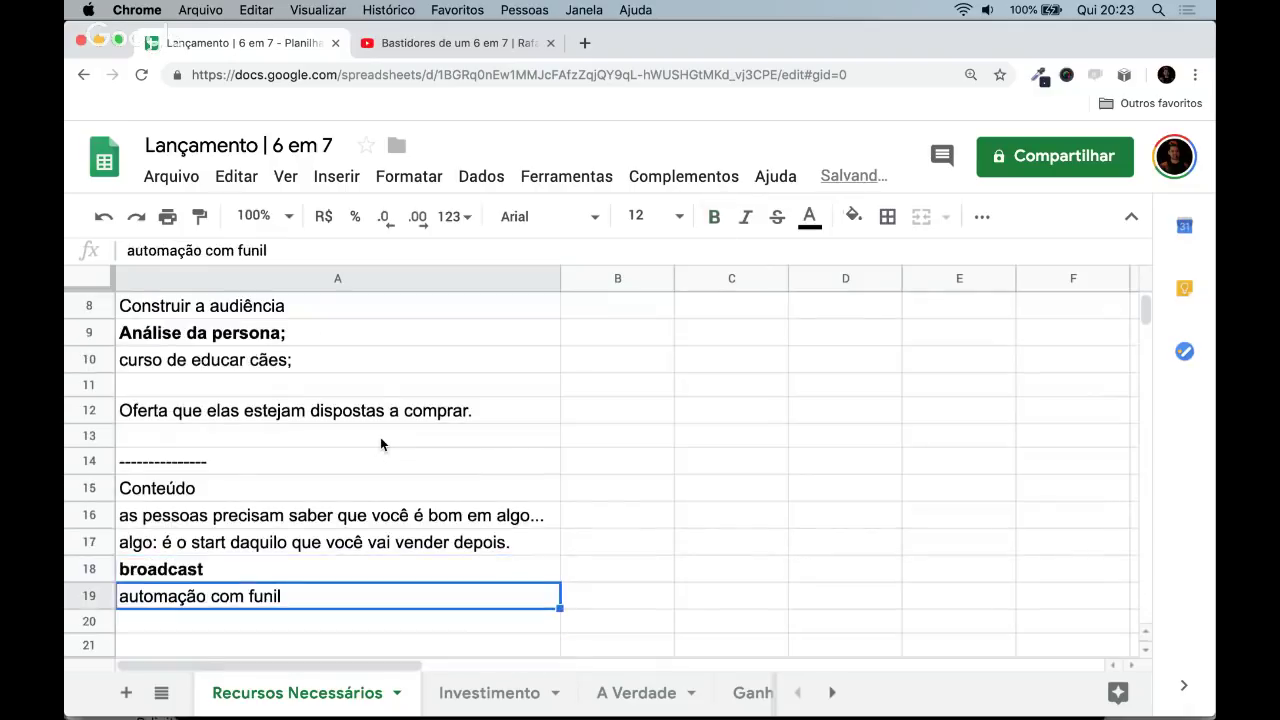
key("super+b")
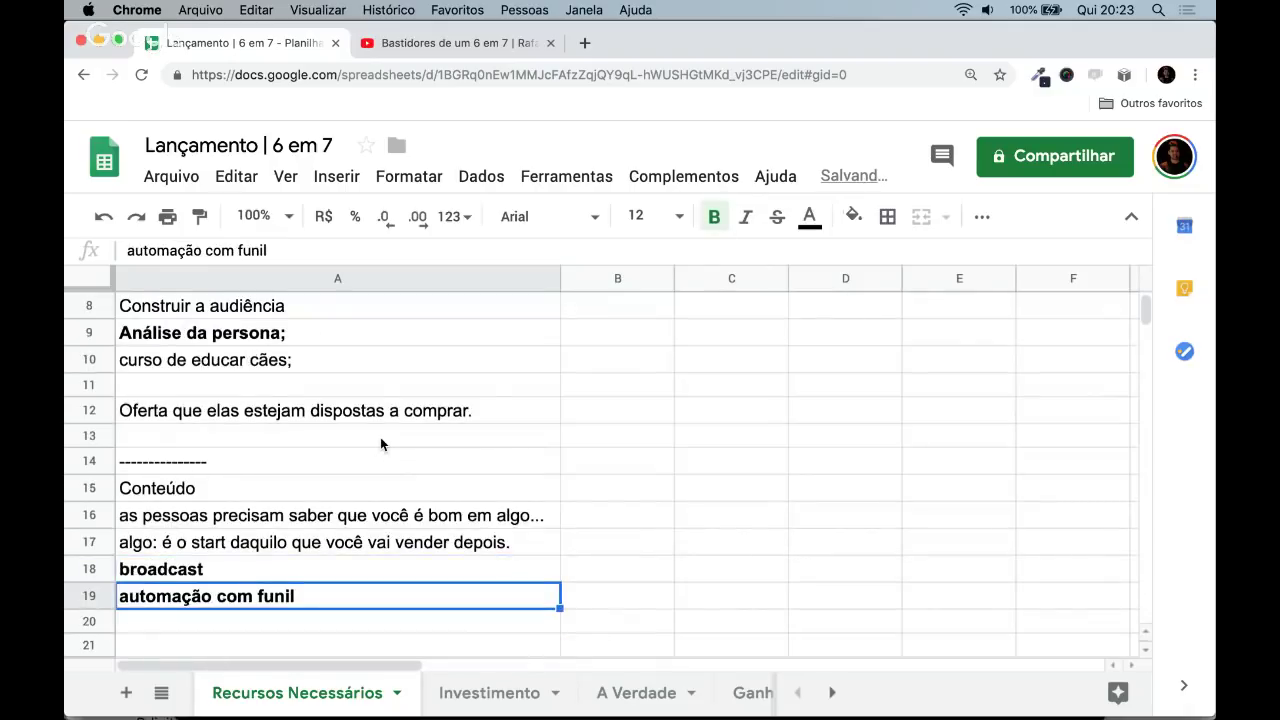
- Make the "Conteúdo" heading in cell A15 bold
key("Up")
key("Down")
key("Up")
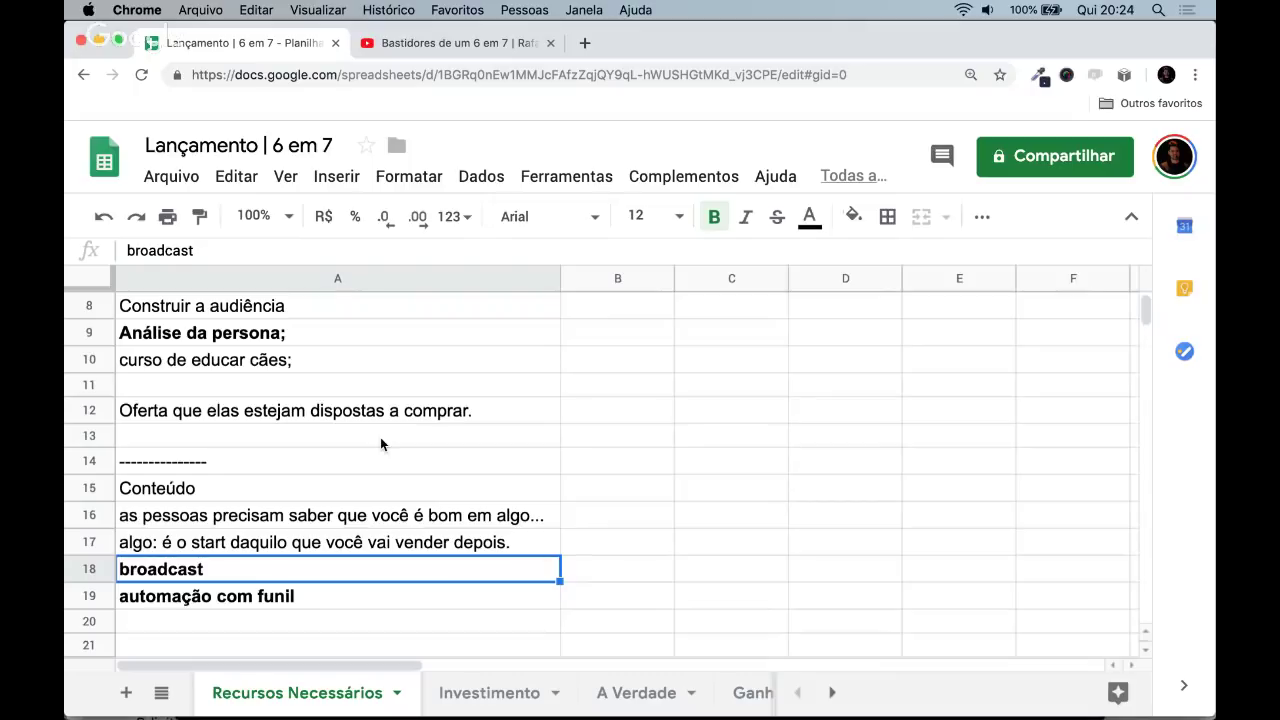
key("Up")
key("Up")
key("Up")
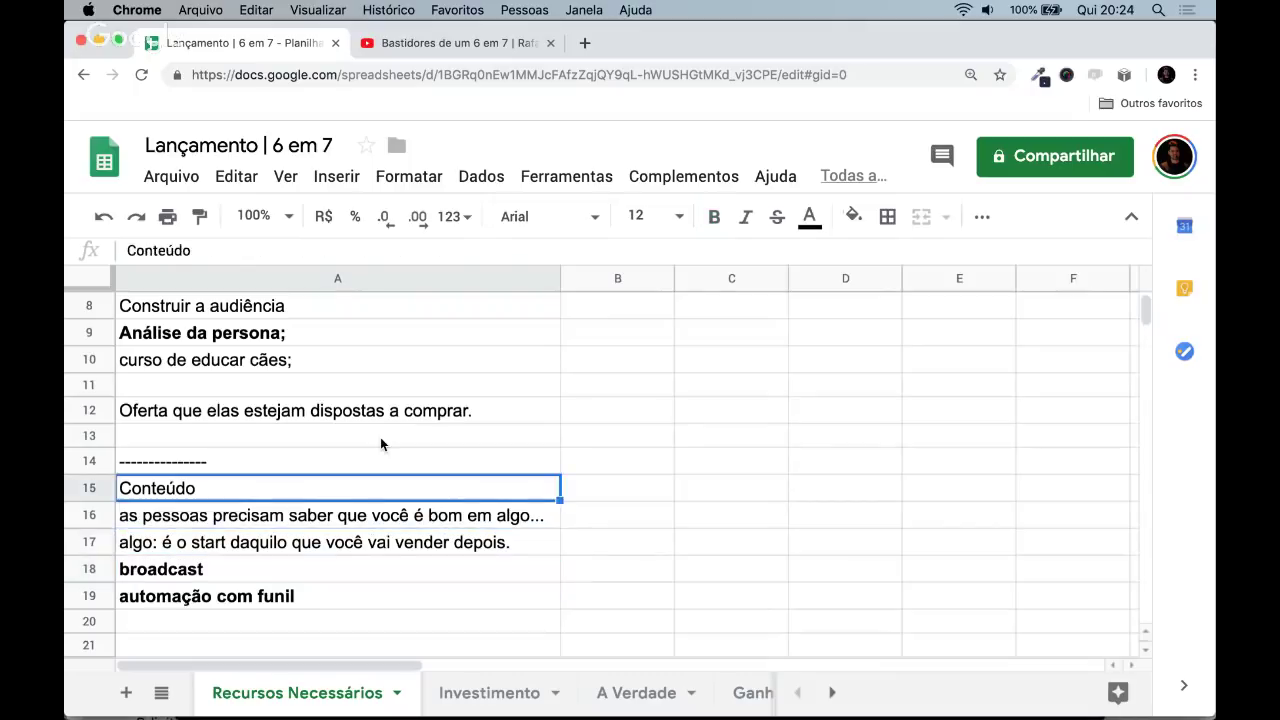
key("super+b")
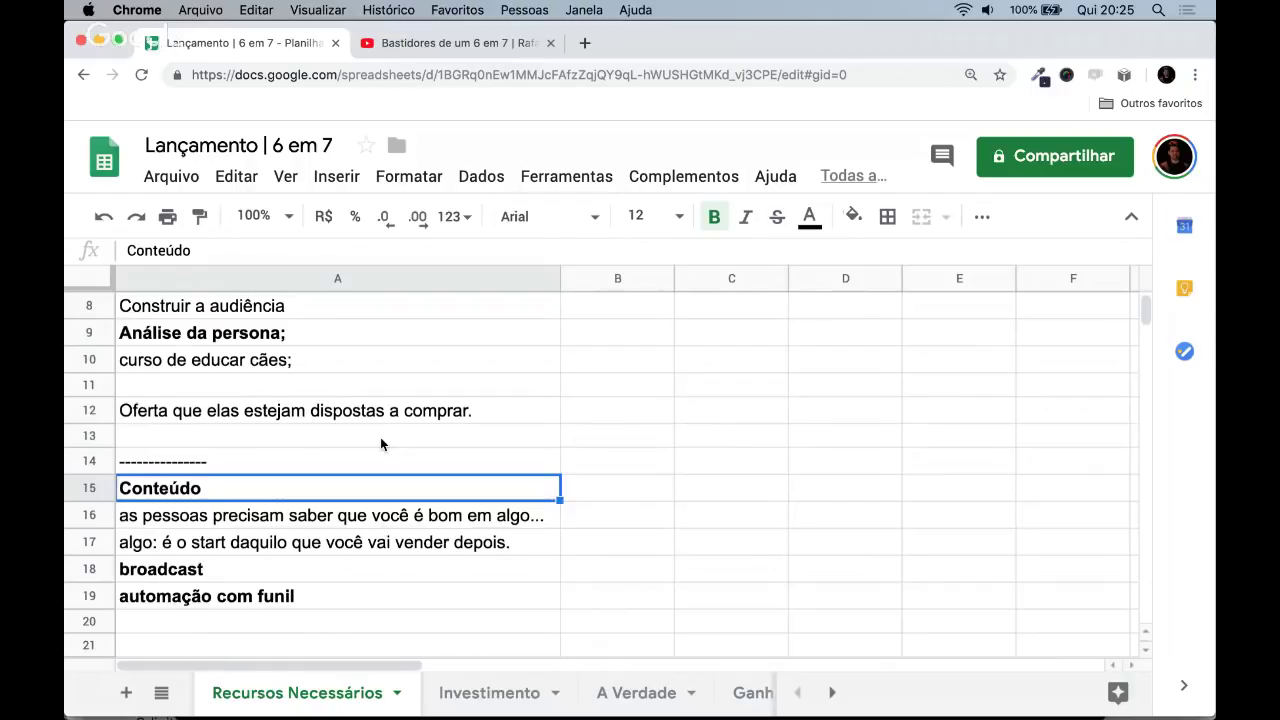
key("super+b")
key("super+b")
key("super+b")
key("super+b")
key("super+b")
key("super+b")
key("super+b")
key("super+b")
key("super+b")
key("super+b")
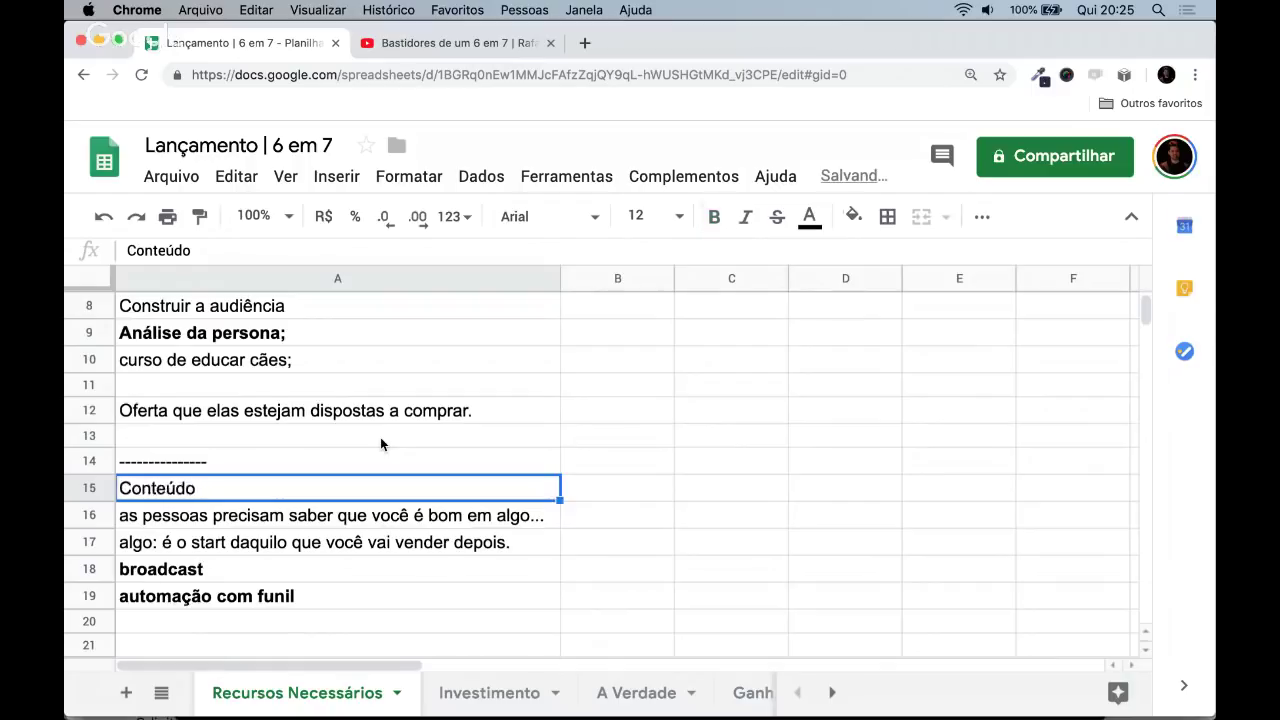
key("super+b")
key("super+b")
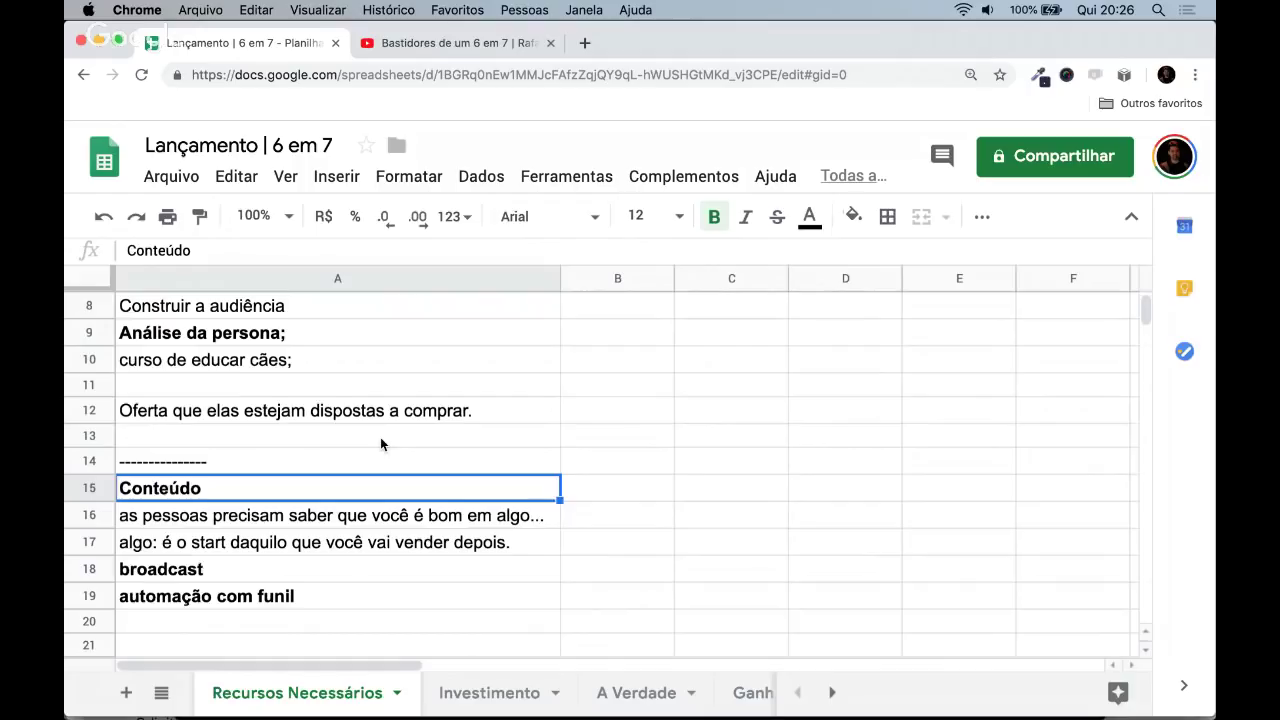
- Change the audience item in cell A4 to "1 - Audiência (Pessoas)"
key("Tab")
left_click(380, 437)
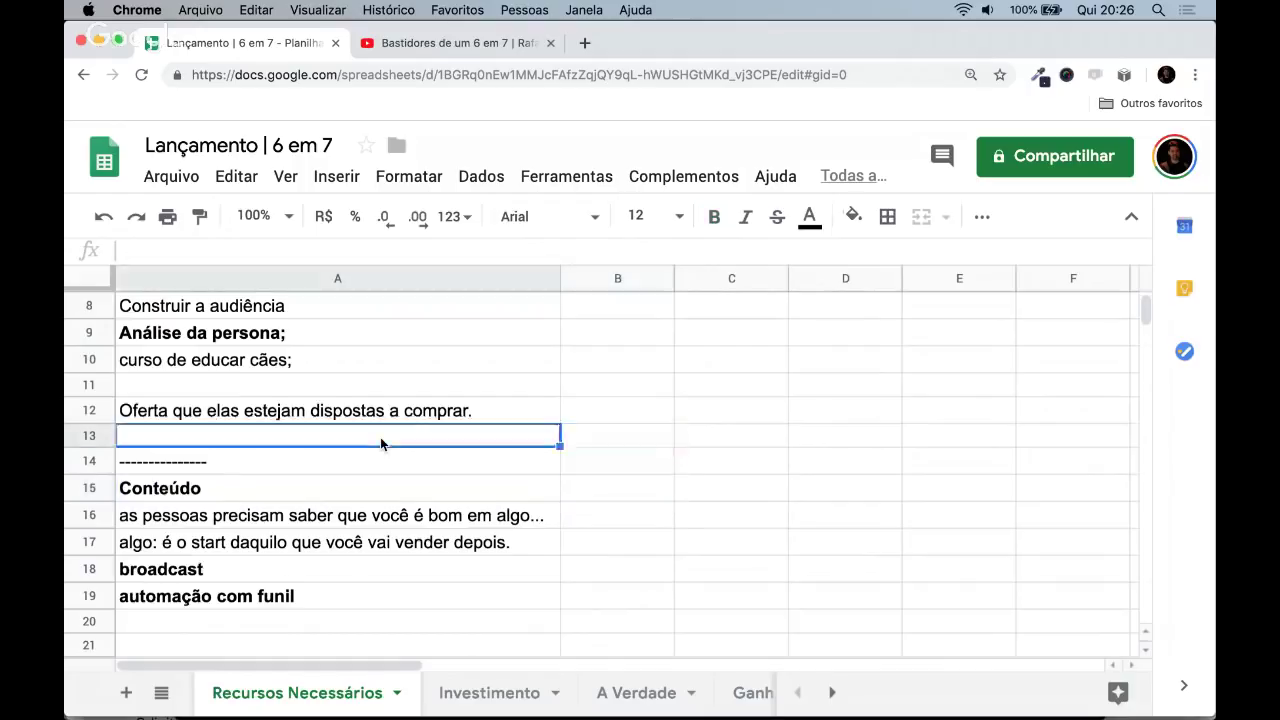
scroll(380, 437, "up", 4)
left_click(296, 393)
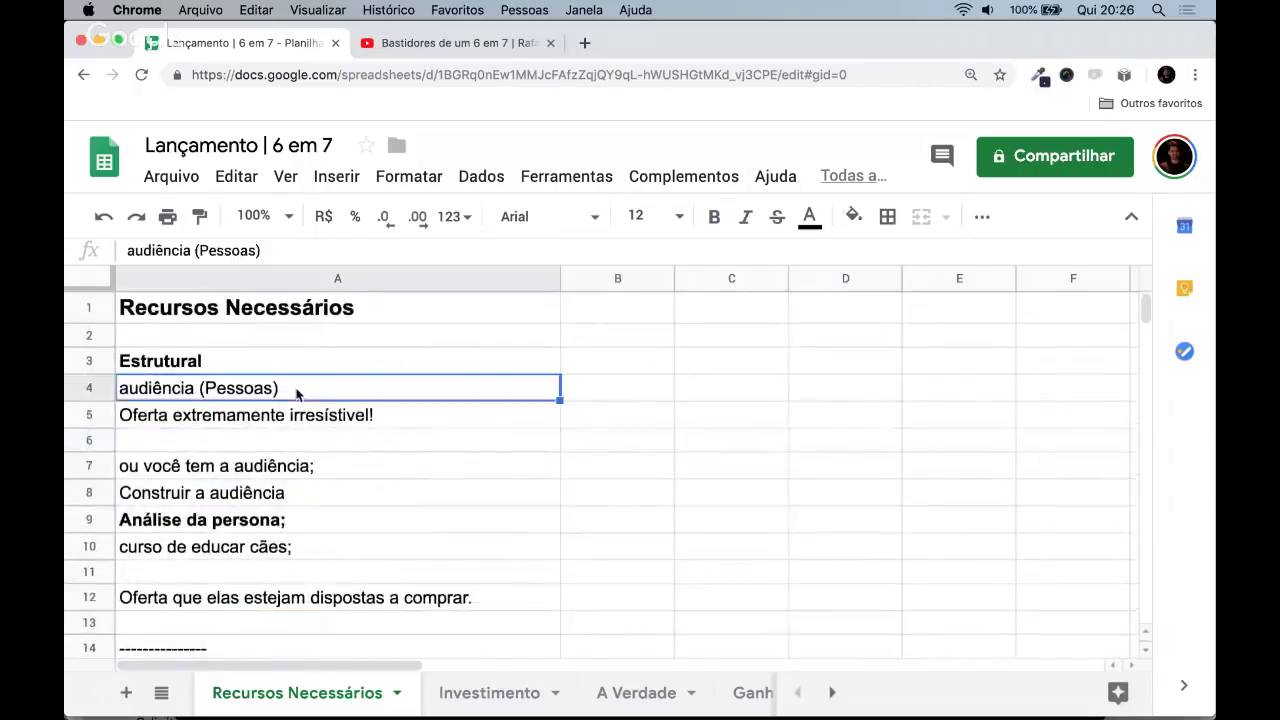
left_click(357, 250)
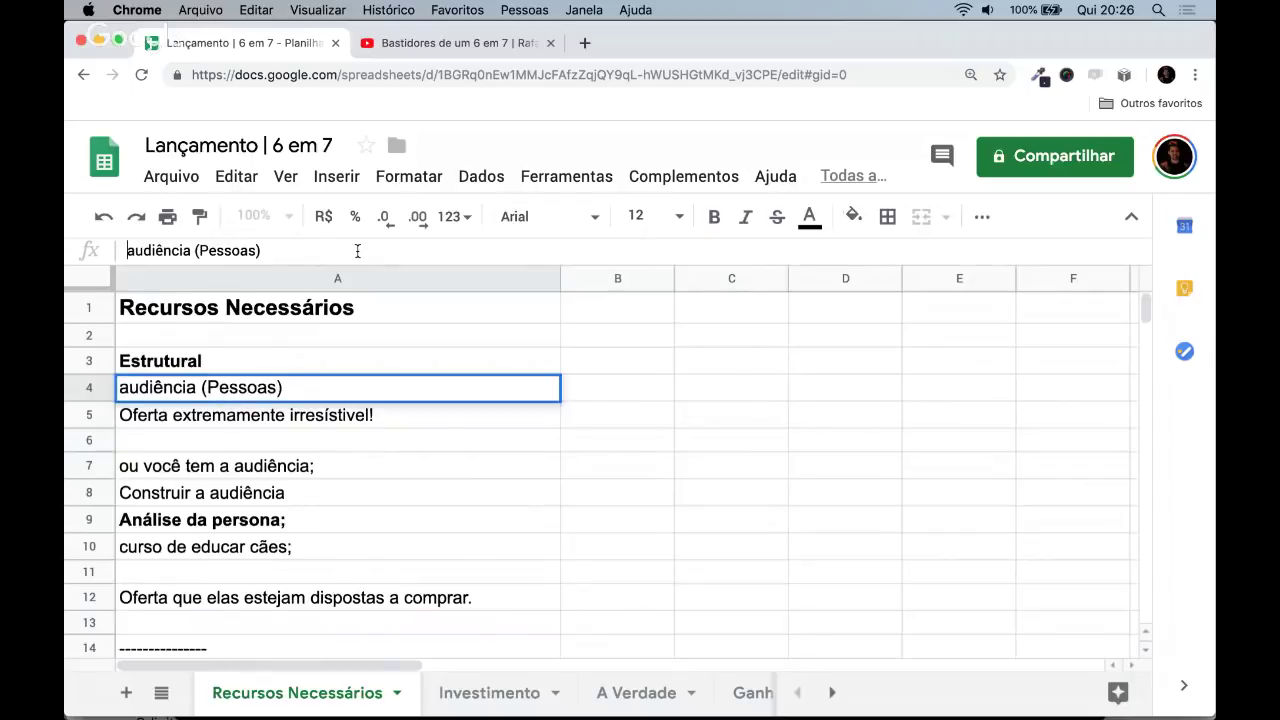
type("1 -")
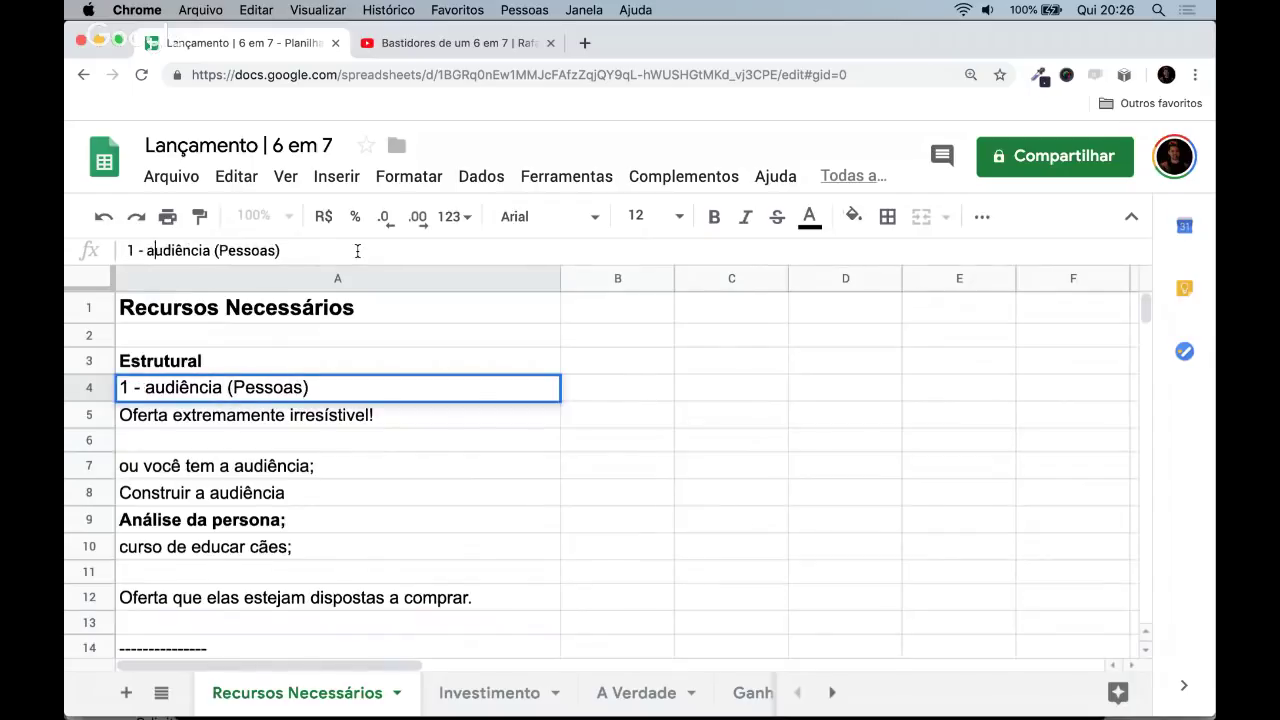
key("BackSpace")
type("A")
key("Return")
- Number the offer item in cell A5 by adding "2 - " before its text
left_click(412, 248)
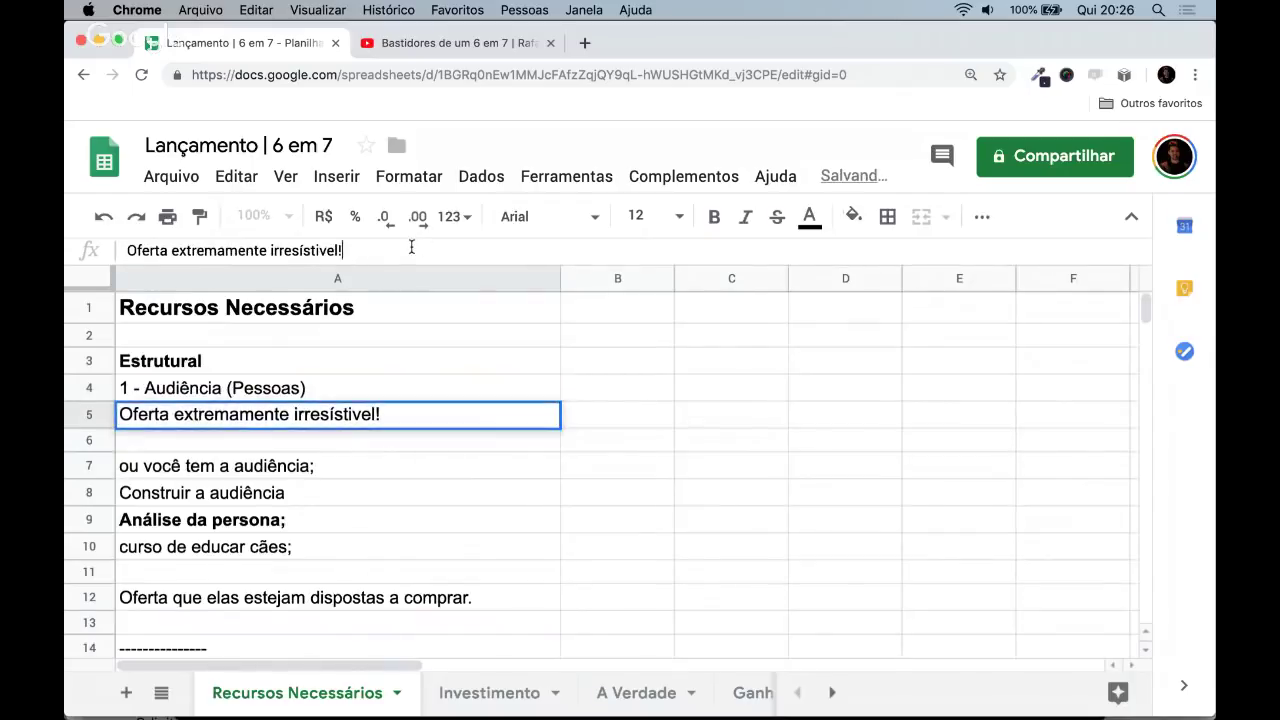
key("super+Left")
type("1")
key("BackSpace")
key("BackSpace")
type("2 -")
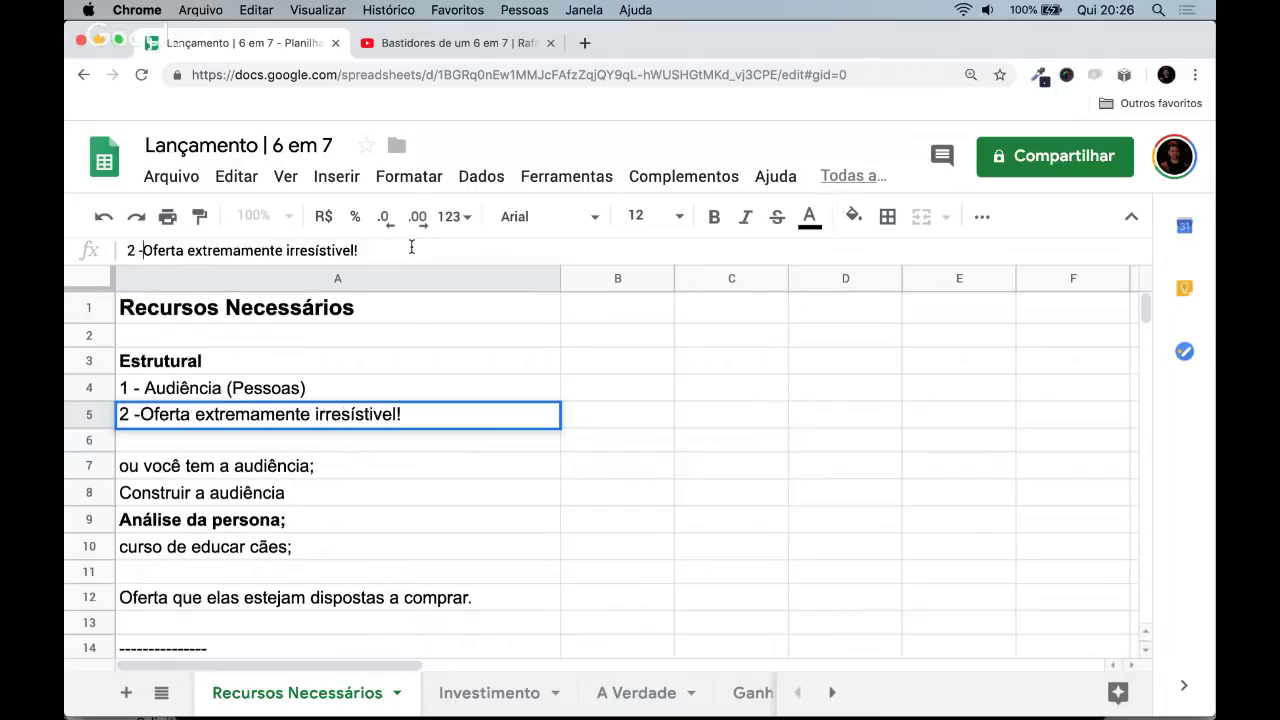
key("Return")
- Add the note "PS: uma oferta extremamente irresístivel baseado nessa audiência que ele tem." in cell B4, beside the audience item
key("Up")
key("Up")
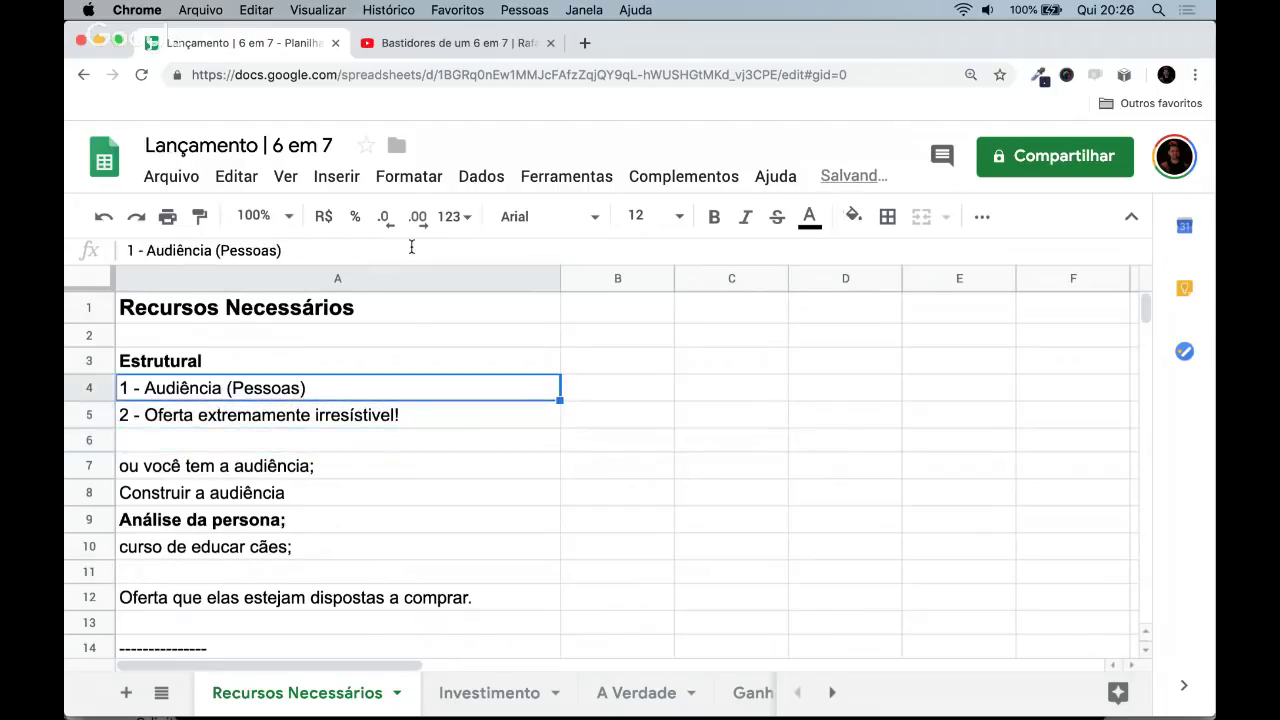
key("Down")
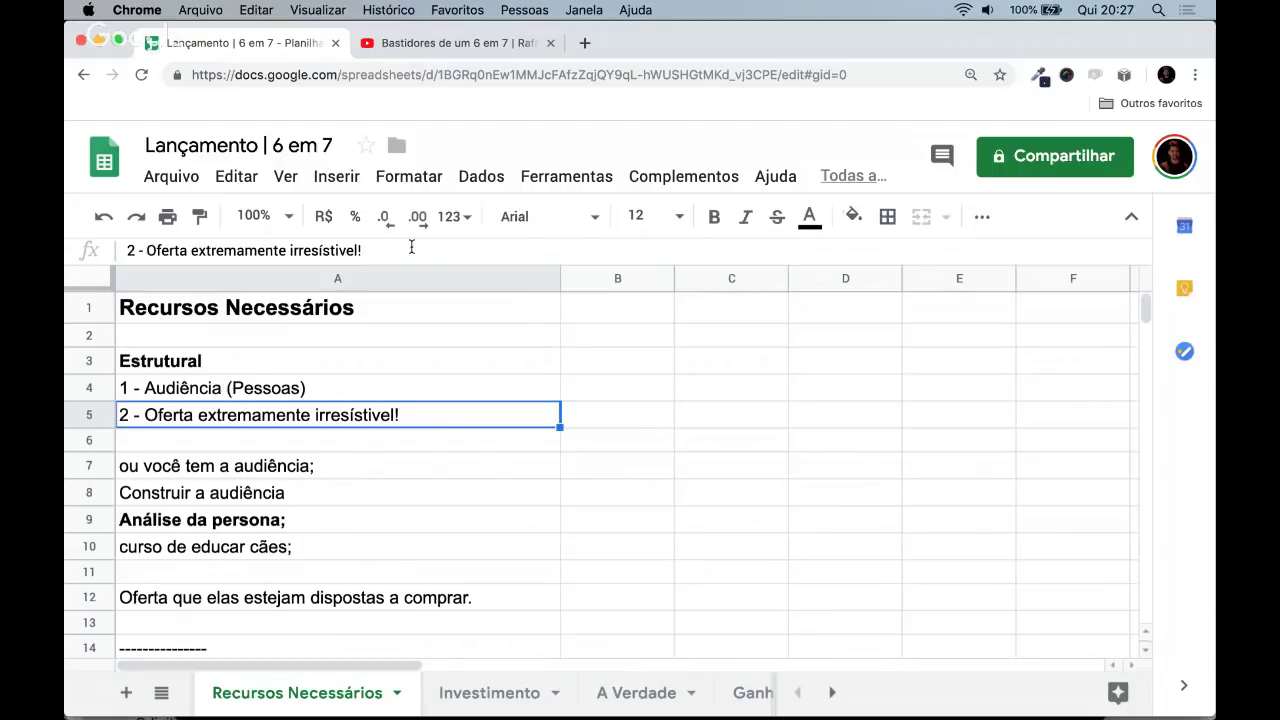
key("Right")
key("Down")
key("Up")
key("Up")
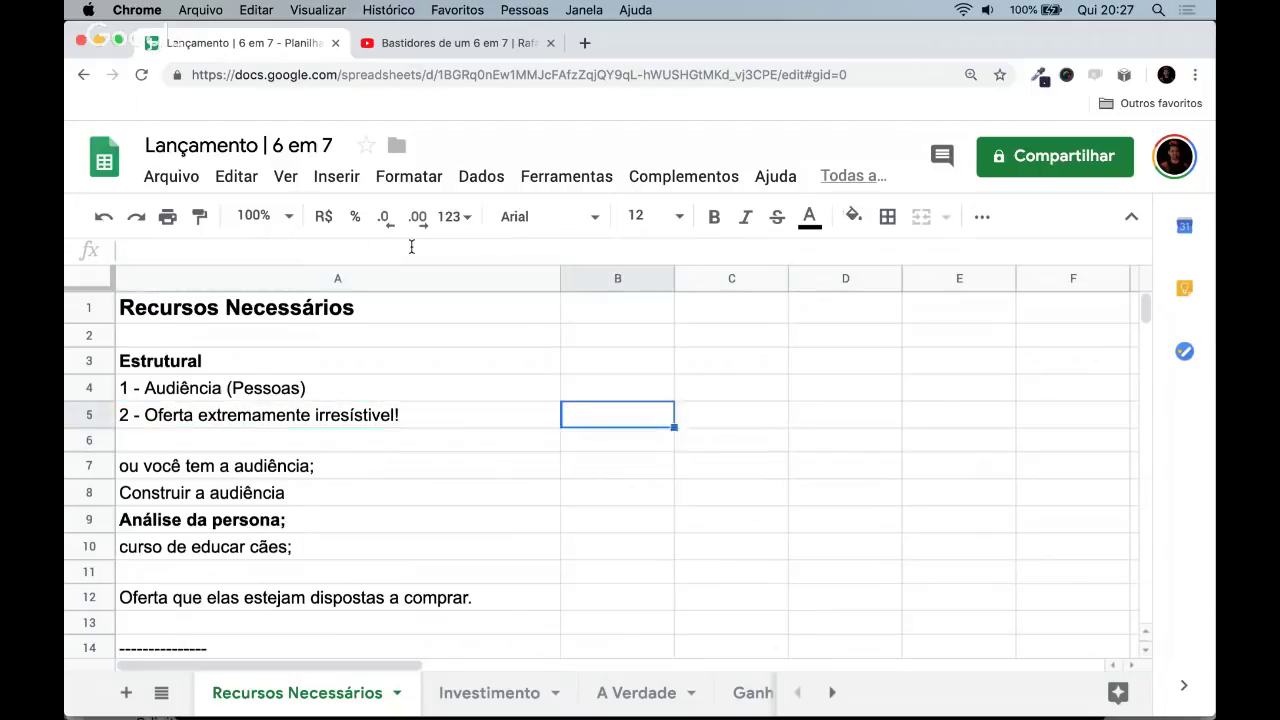
key("Down")
key("Up")
type("PS")
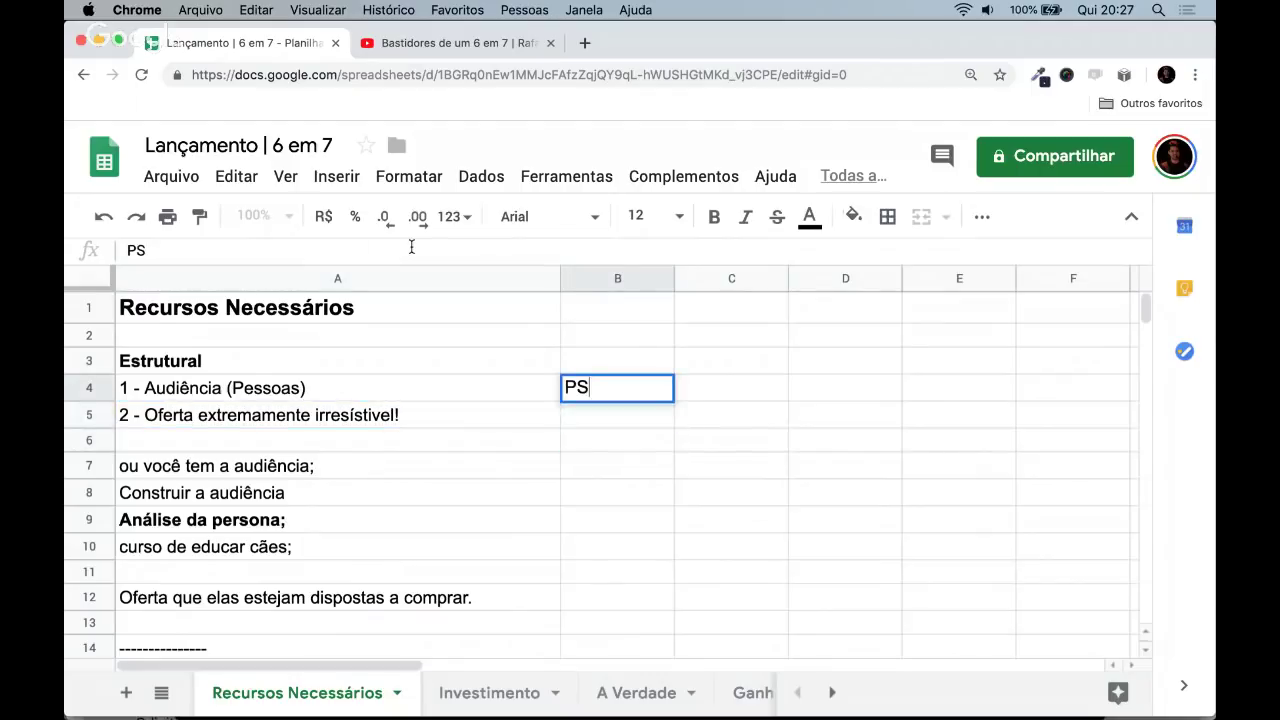
type(": uma ofert")
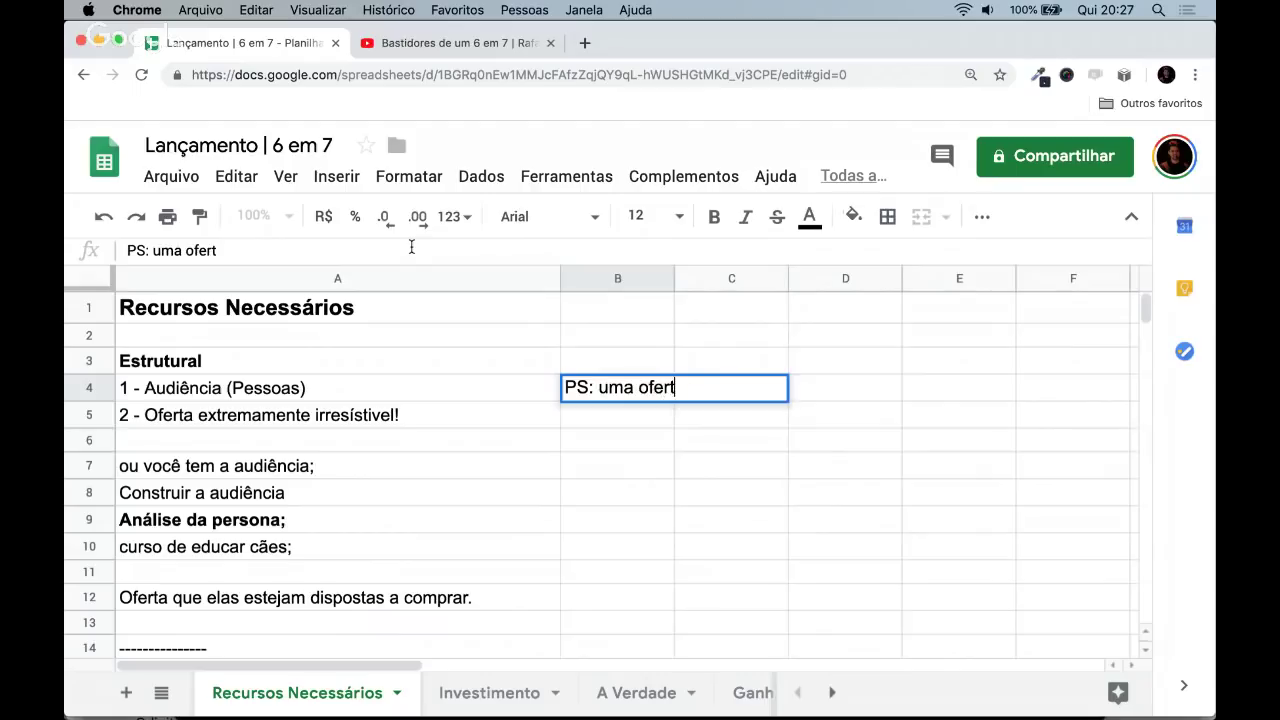
type("a extremamente i")
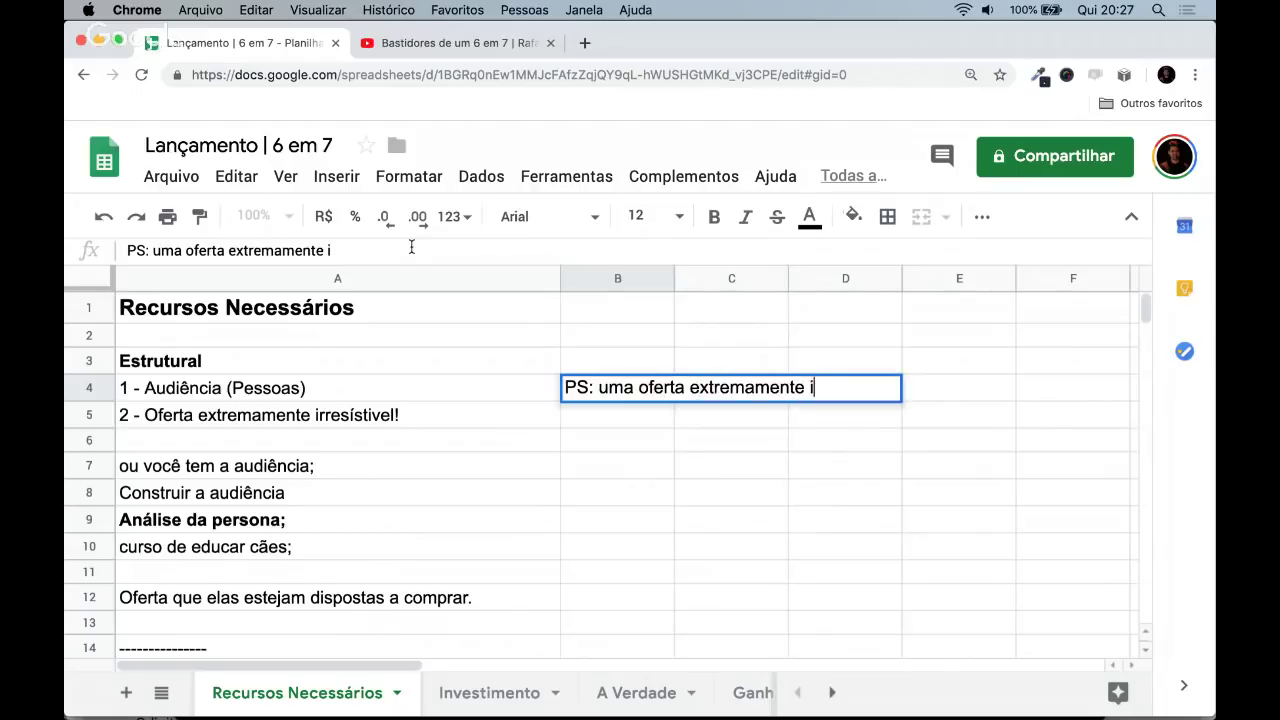
type("rresístivel ")
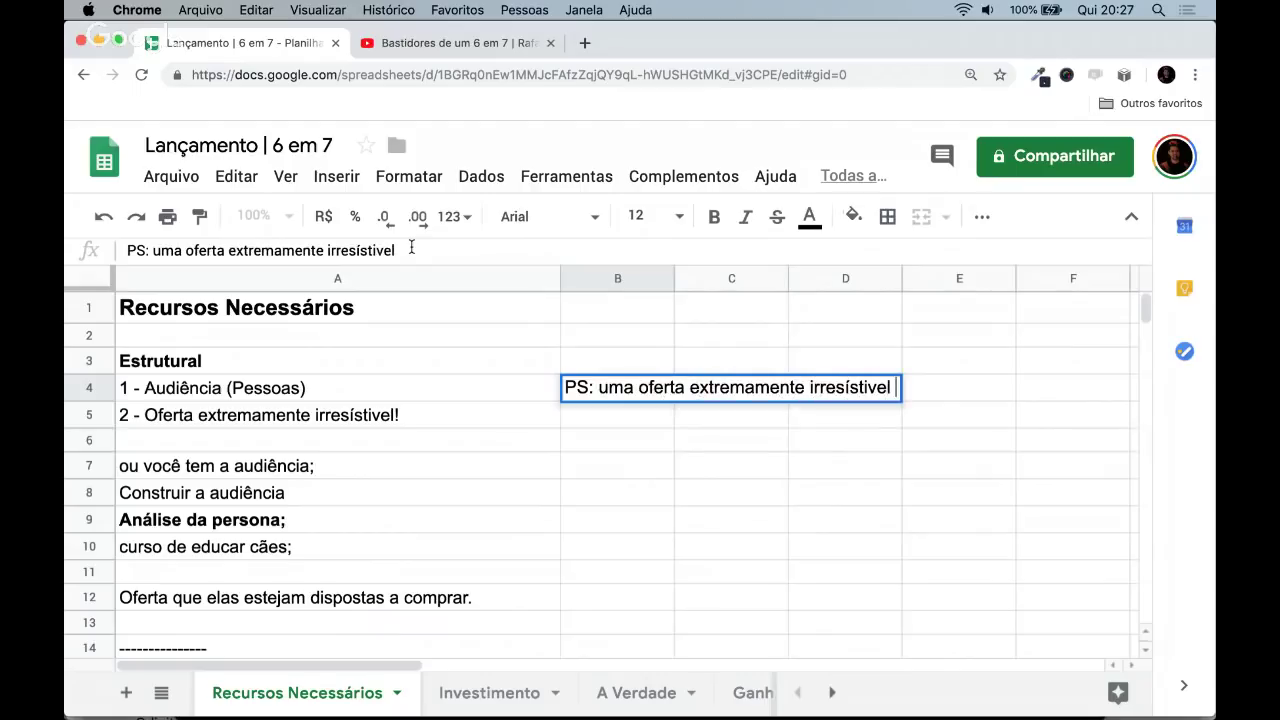
type("baseado nessa oferta que")
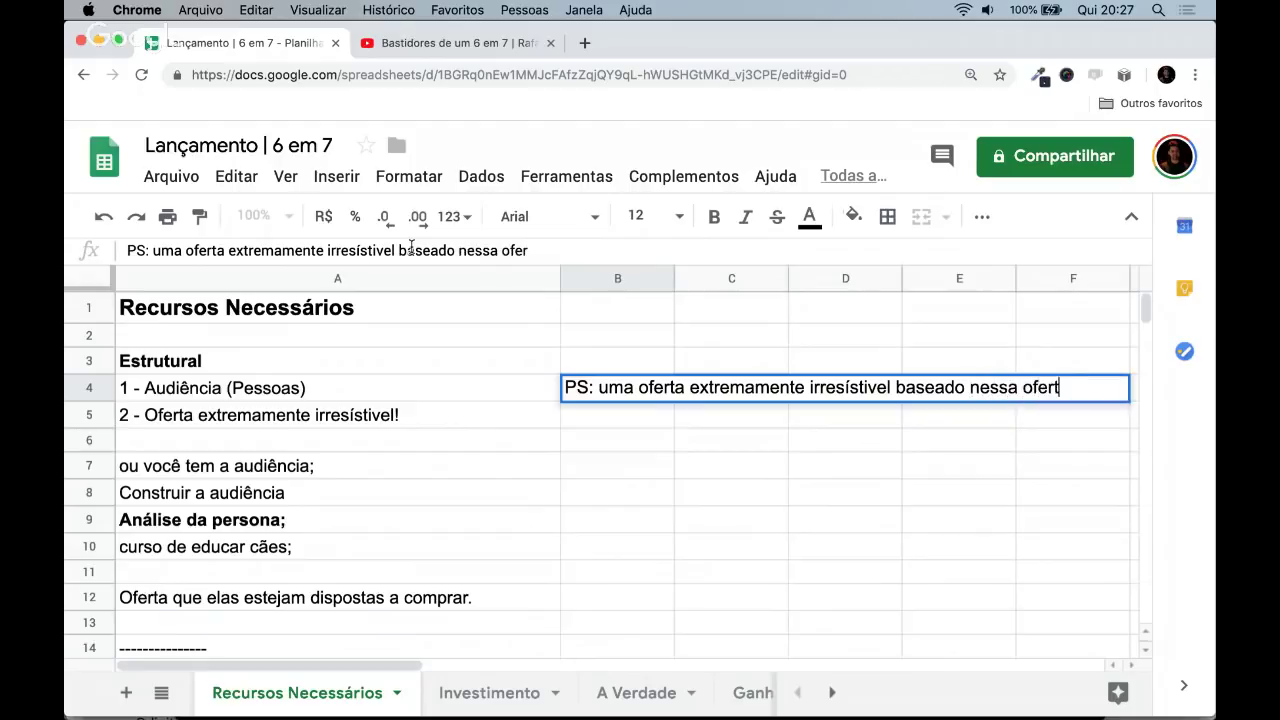
key("BackSpace")
key("BackSpace")
key("BackSpace")
key("BackSpace")
key("BackSpace")
key("BackSpace")
key("BackSpace")
key("BackSpace")
key("BackSpace")
key("BackSpace")
type("audiência que el")
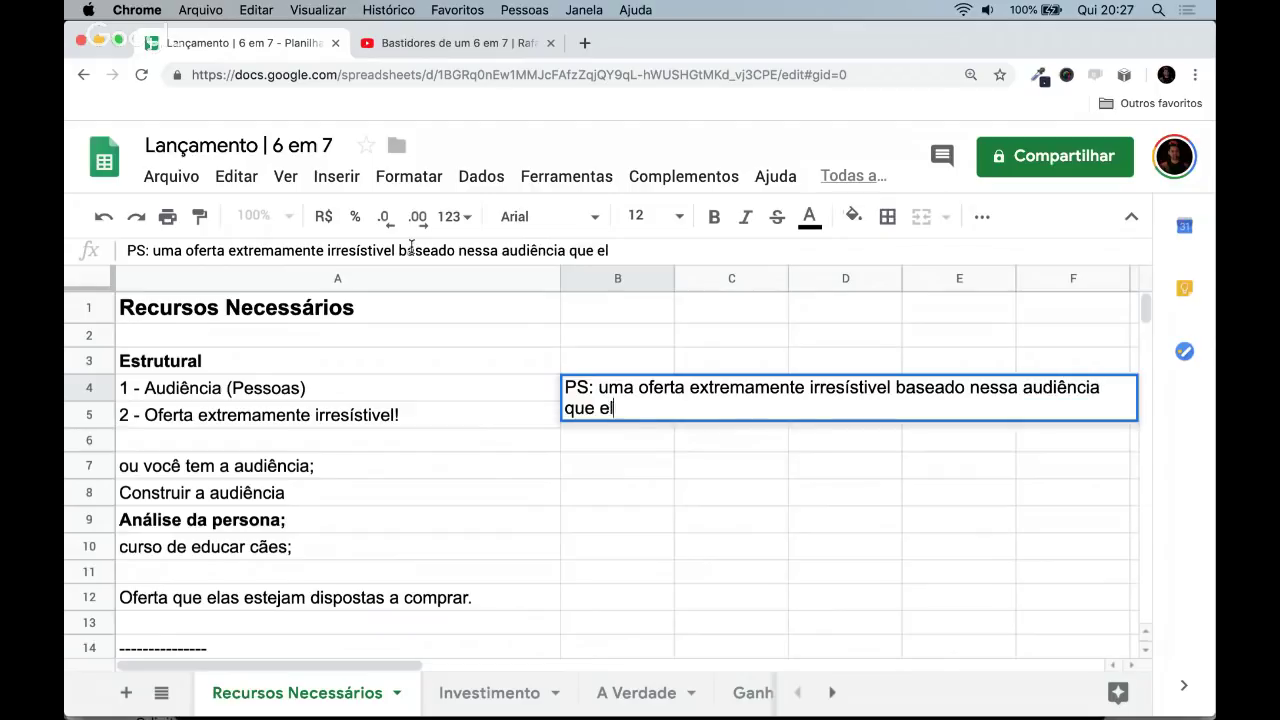
type("e tem.")
key("Return")
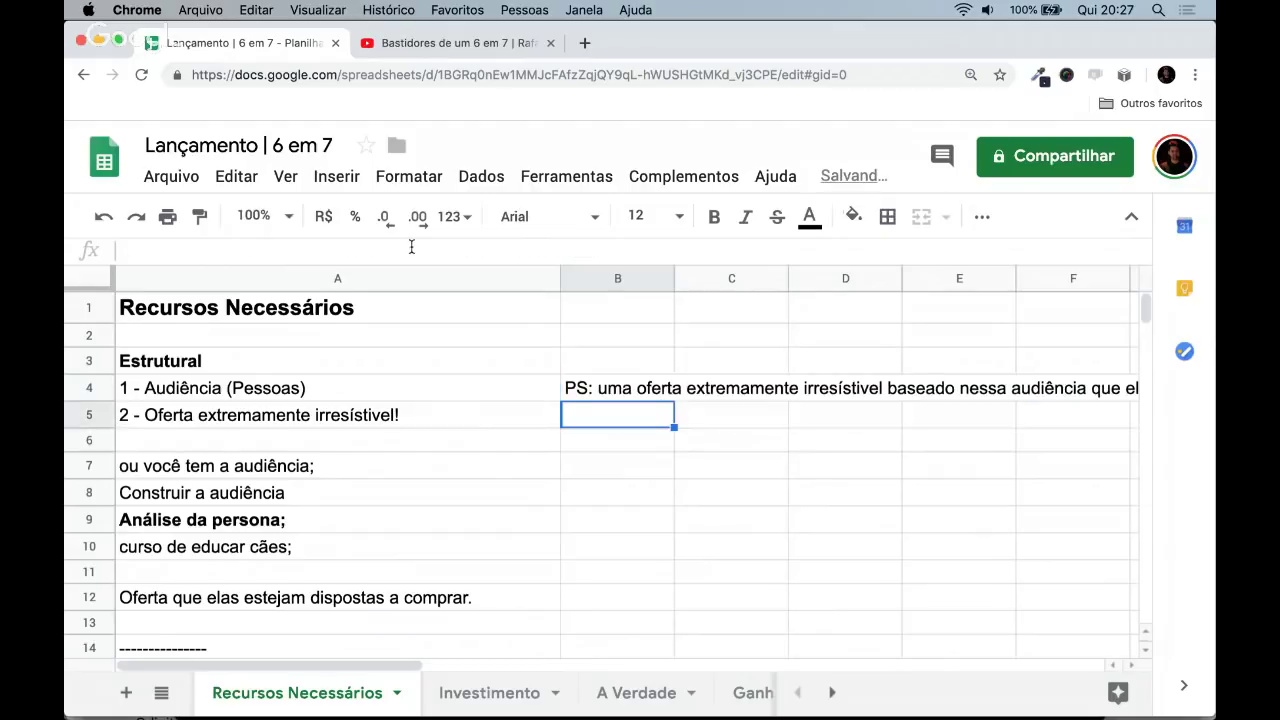
key("Up")
key("Down")
key("Up")
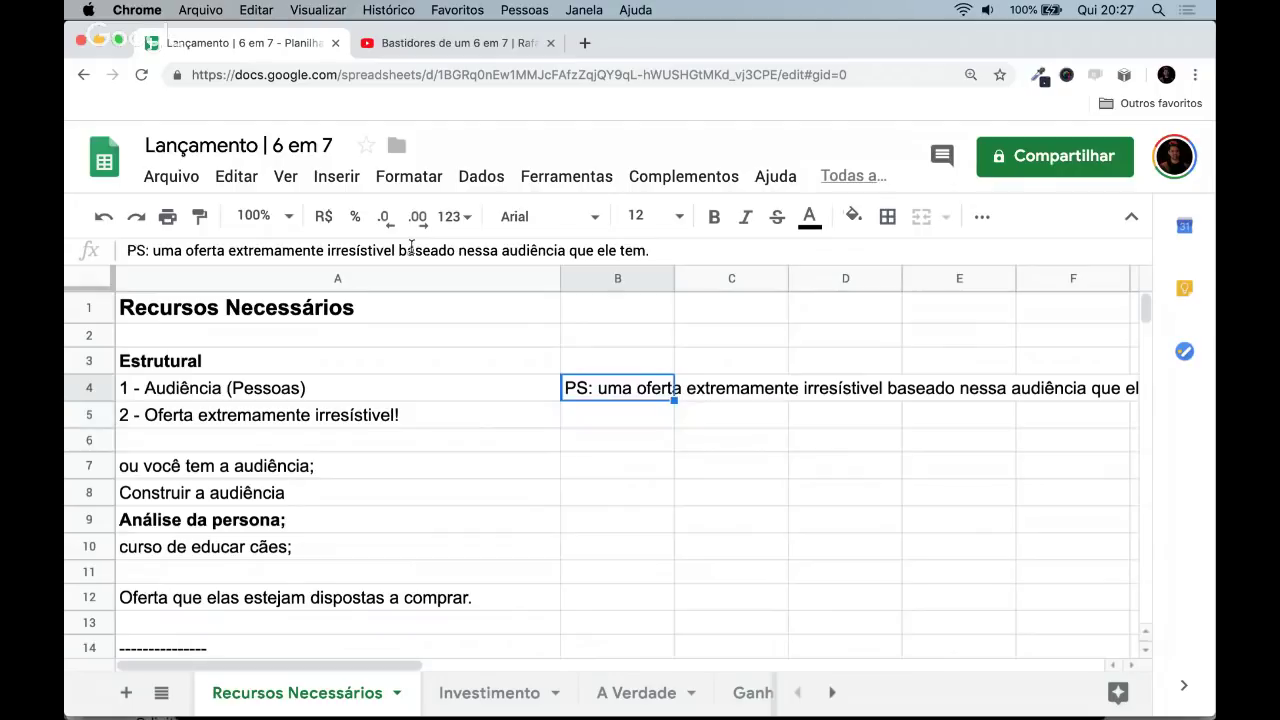
key("Left")
key("Down")
key("Down")
key("Down")
key("Down")
key("Down")
key("Down")
key("Down")
key("Up")
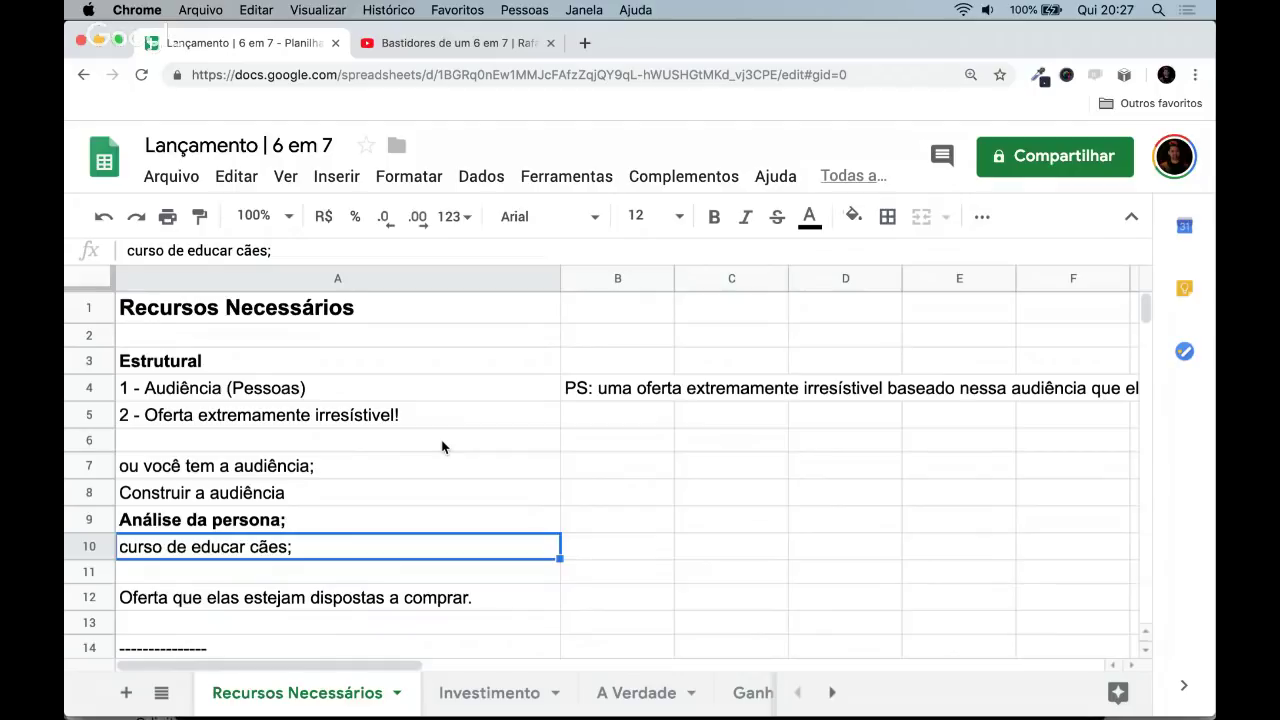
key("Up")
key("Up")
key("Up")
key("Up")
key("Up")
key("Up")
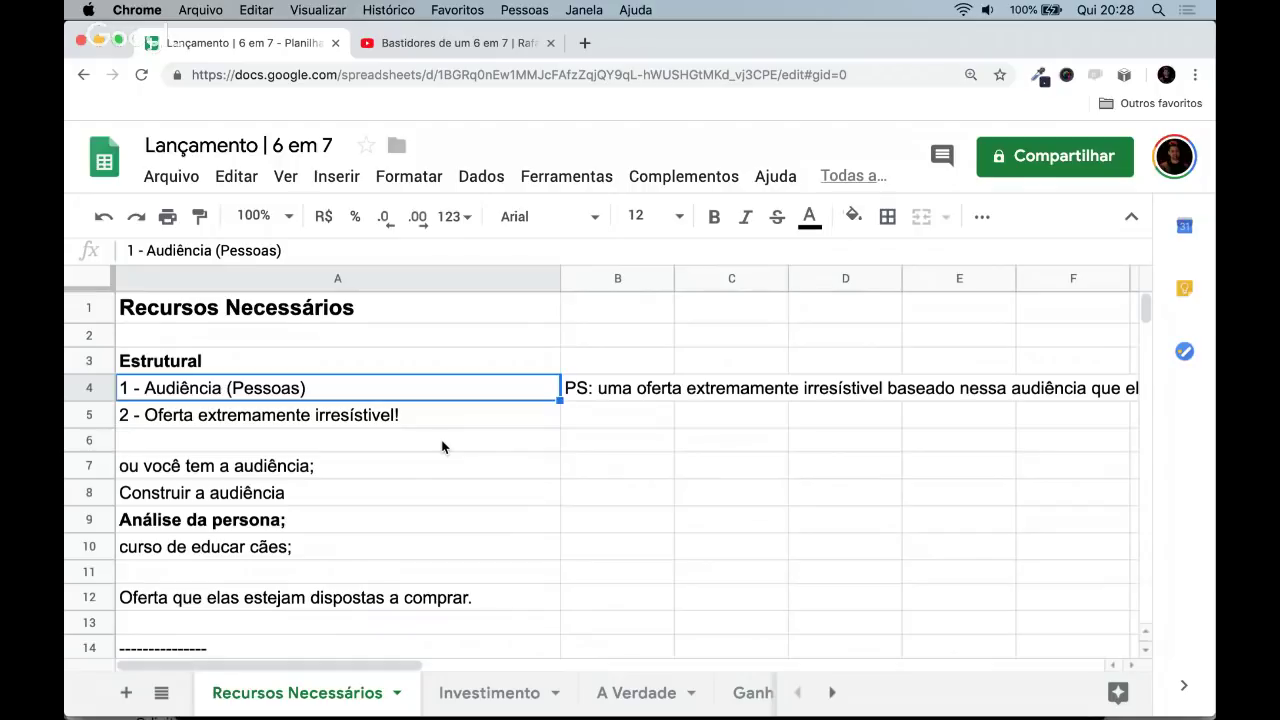
key("Right")
key("Down")
type("R$1.")
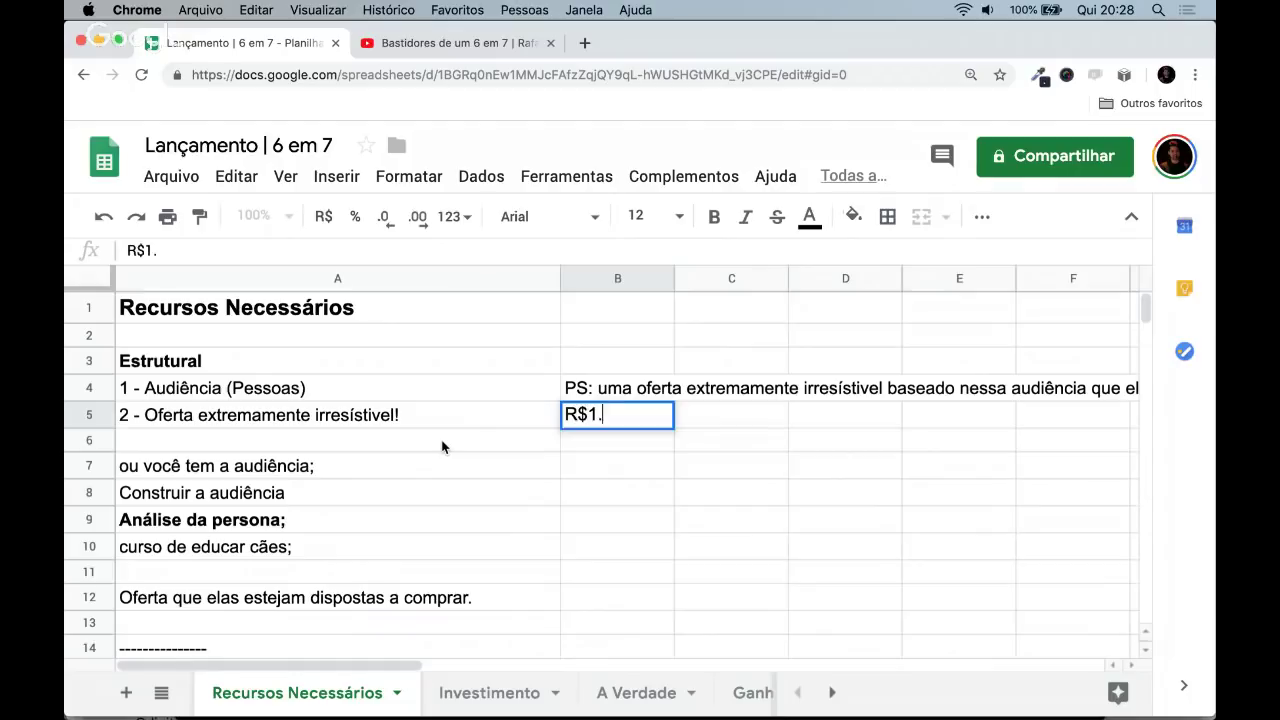
key("BackSpace")
key("BackSpace")
type("$")
key("BackSpace")
key("BackSpace")
key("BackSpace")
key("Escape")
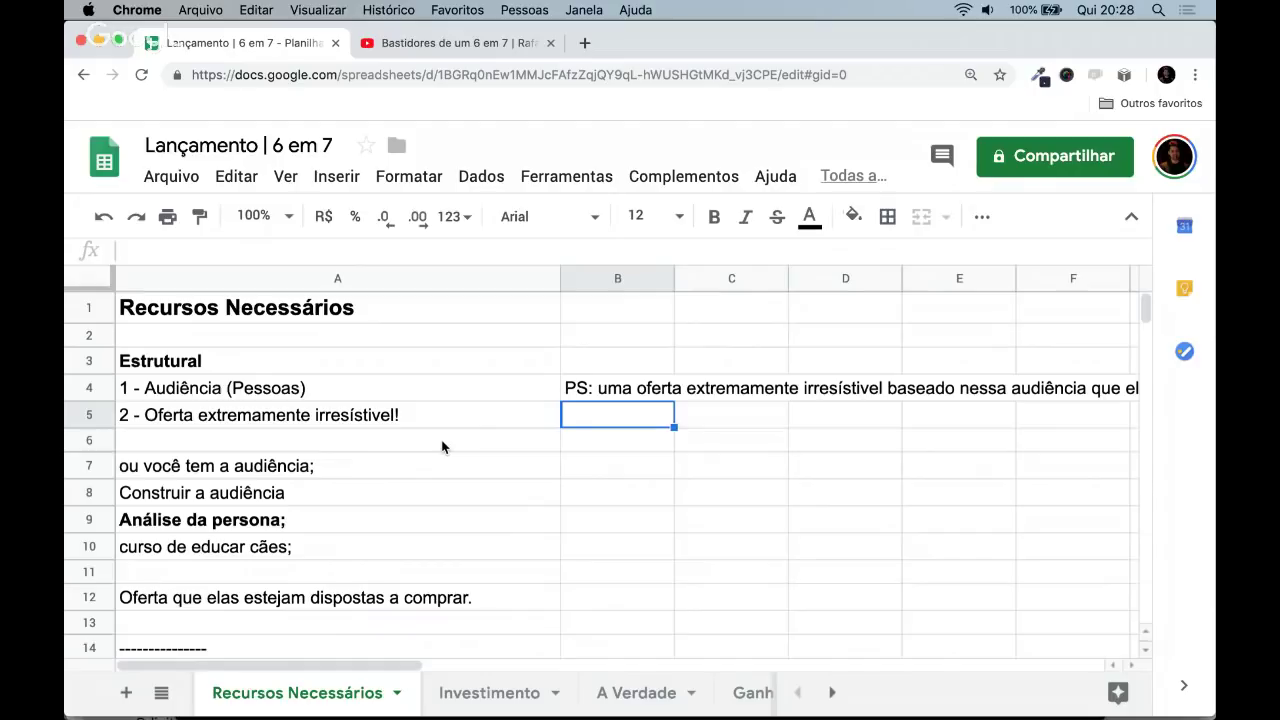
- Enter "(Escassez)" in cell B5, beside the irresistible offer item
key("Left")
key("Right")
key("Left")
key("Right")
key("Left")
key("Right")
type("Escas")
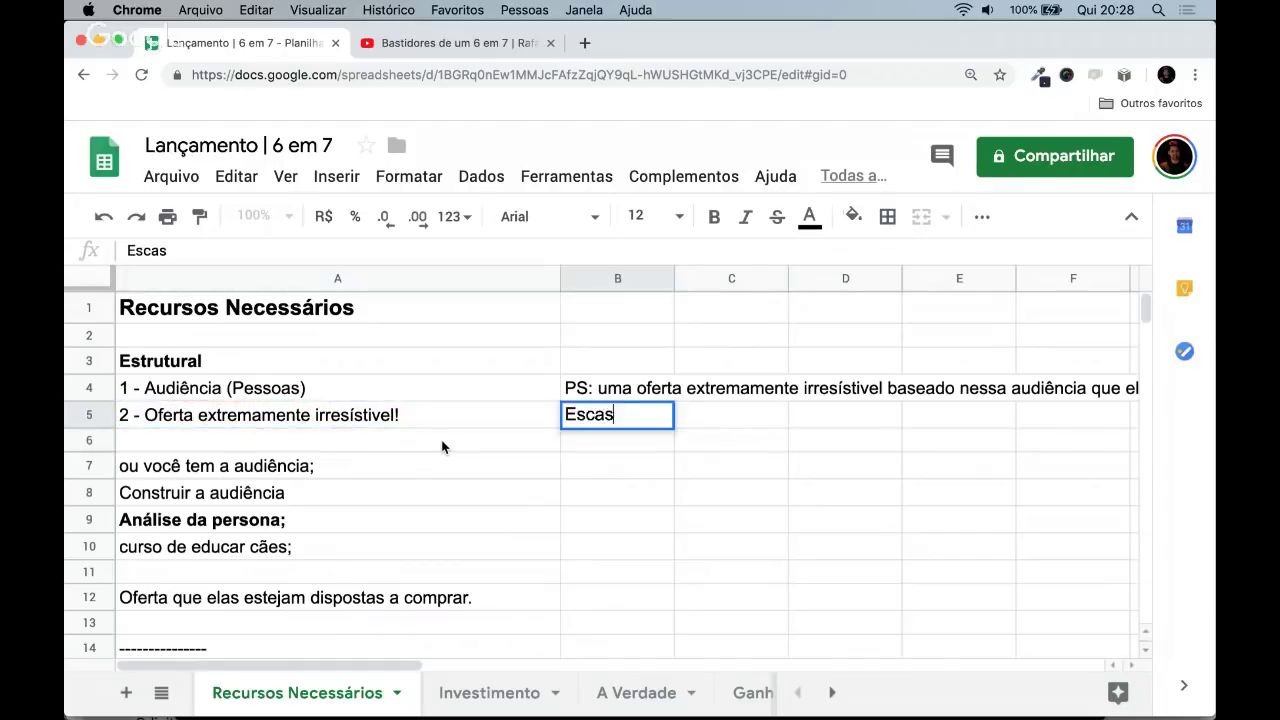
type("sez)")
key("Left")
key("Right")
left_click(333, 252)
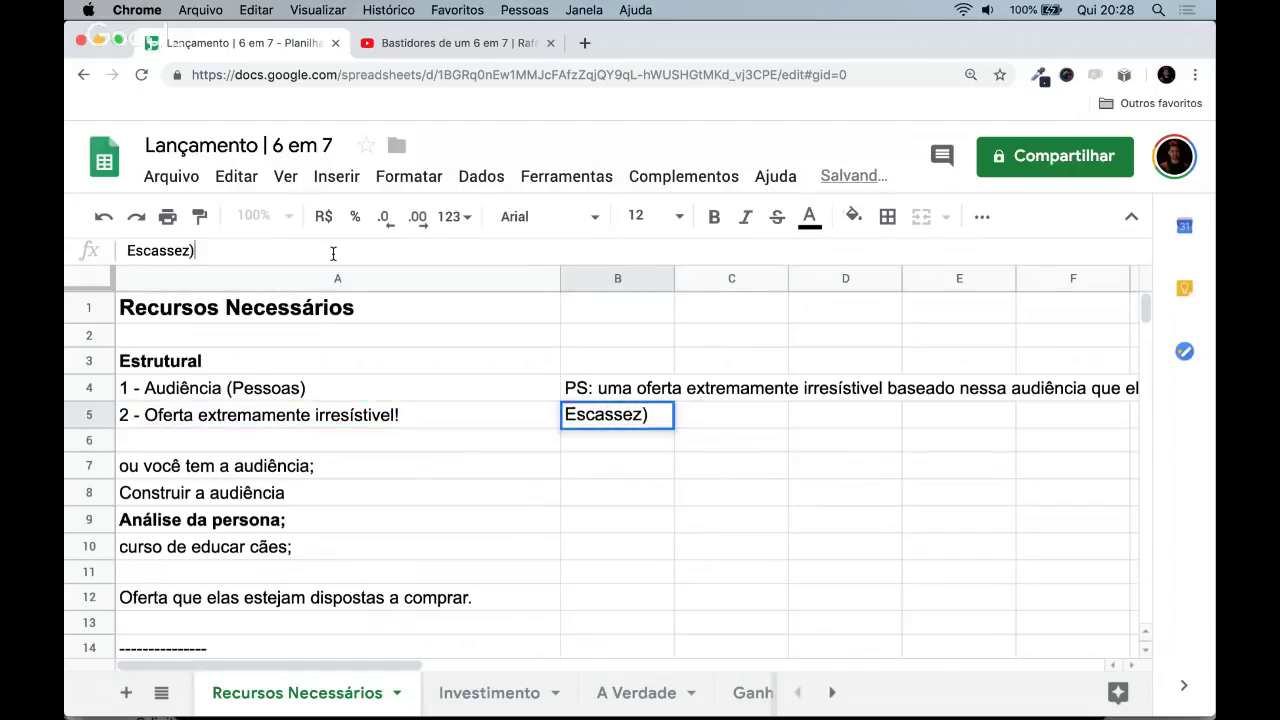
key("Home")
type("(")
key("Return")
key("Up")
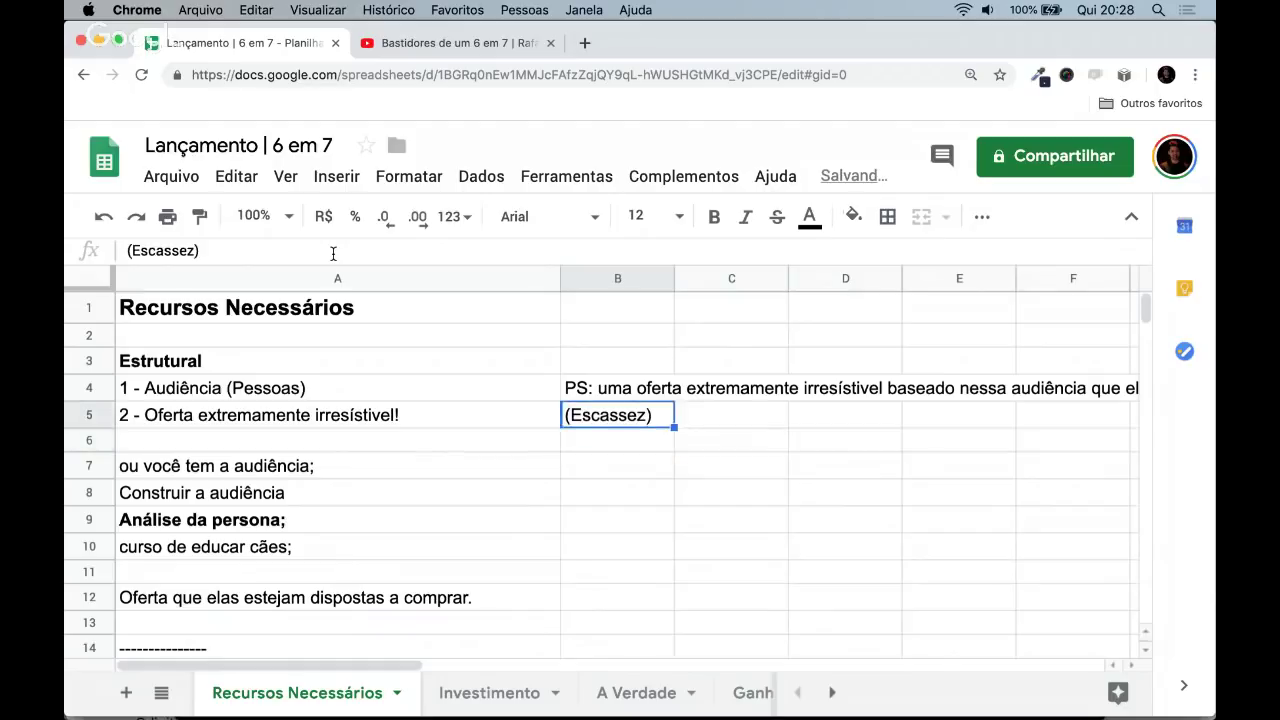
- List the scarcity examples "7 dias", "1 dia", "50 vagas" and "30 vagas" in cells B6 to B9
key("Right")
key("Down")
key("Left")
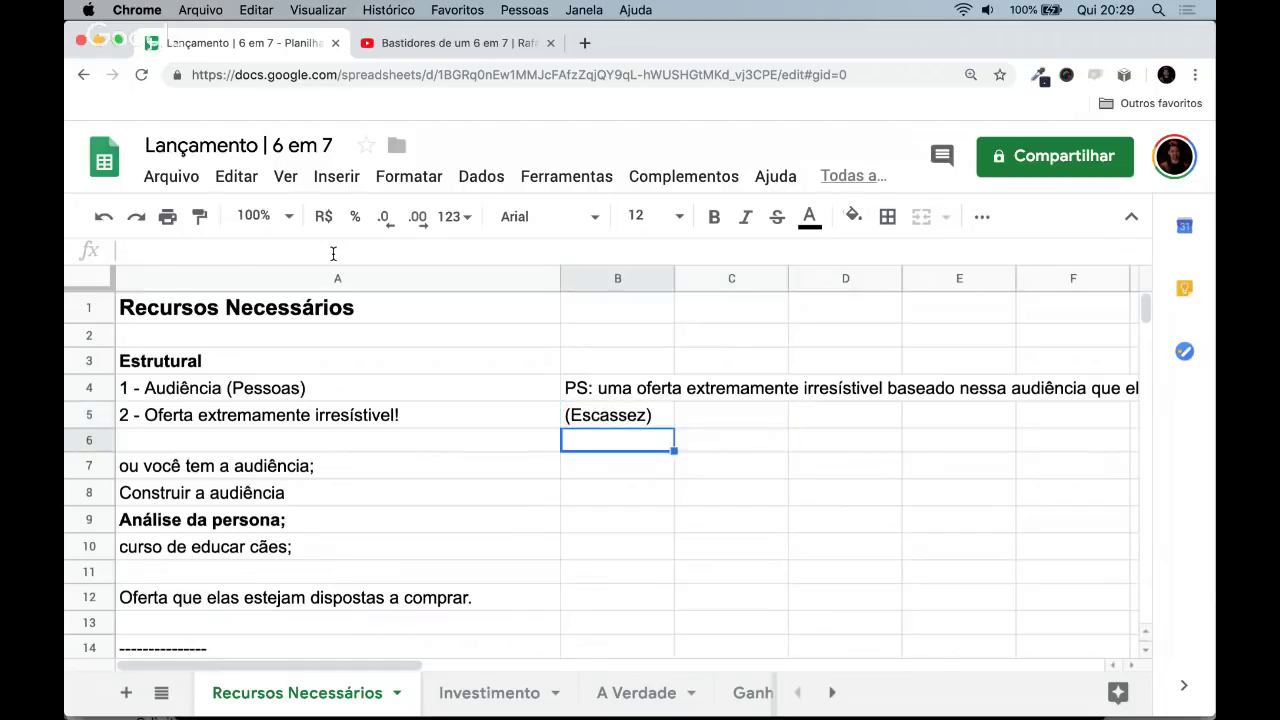
type("7 dias")
key("Return")
type("1 dia")
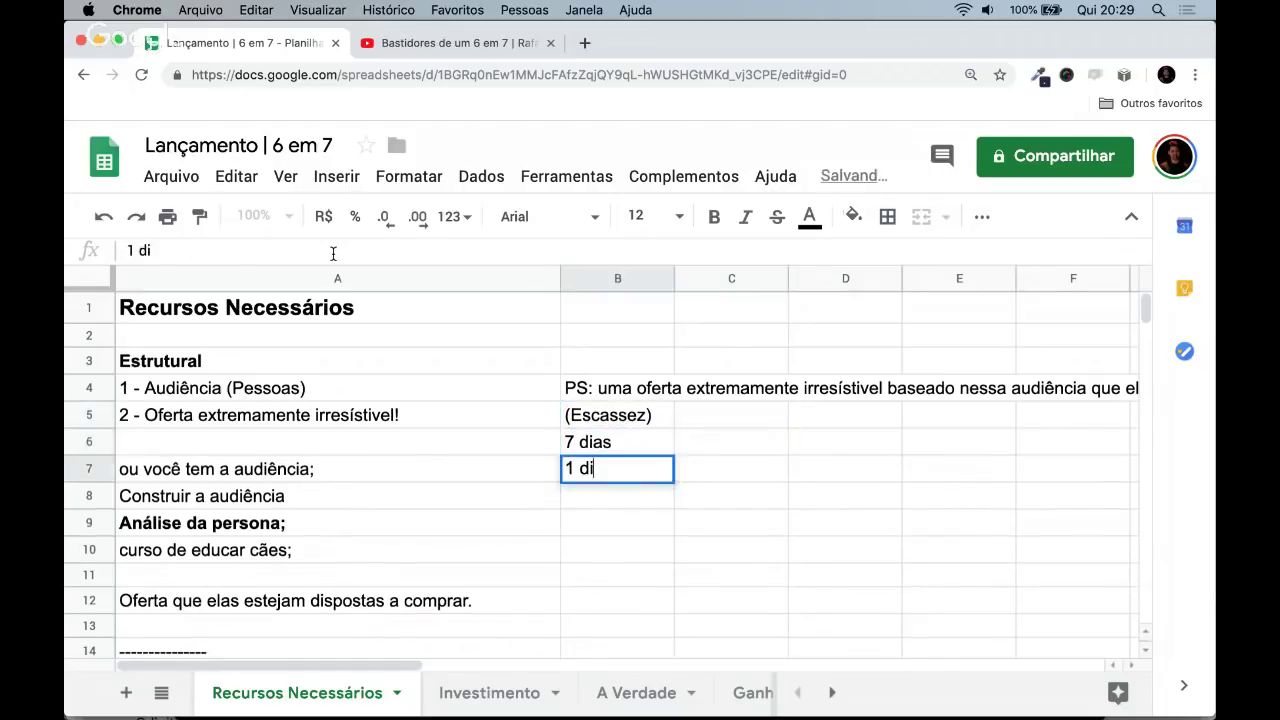
key("Return")
type("50 vagas")
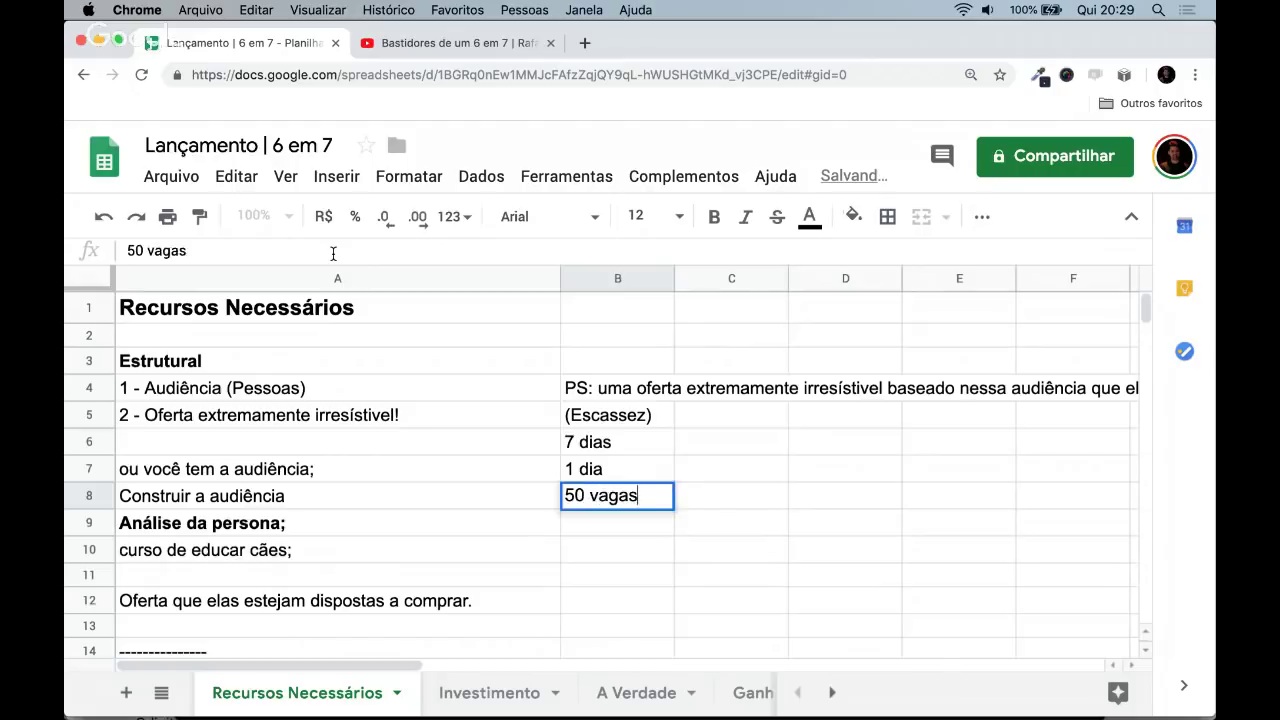
key("Return")
type("30 vagas")
key("Return")
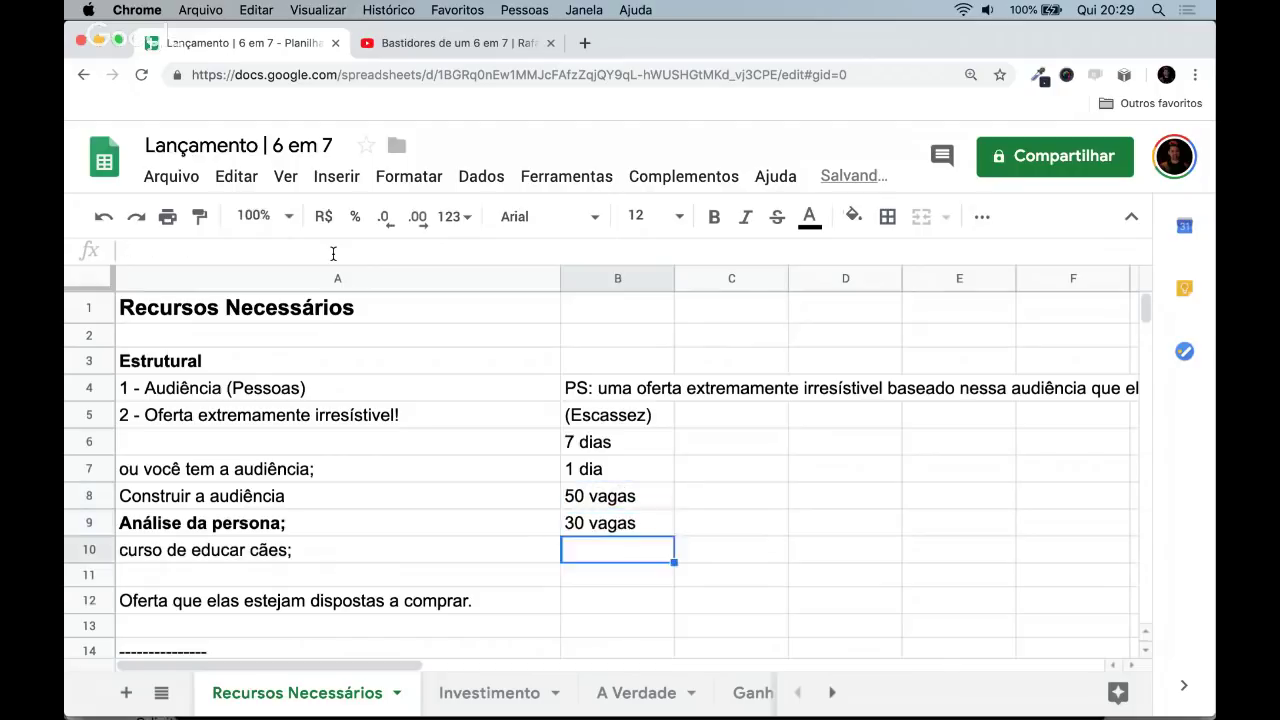
- Make the offer item in cell A5 and the "(Escassez)" note in cell B5 bold
key("Up")
key("Up")
key("Down")
key("Up")
key("Up")
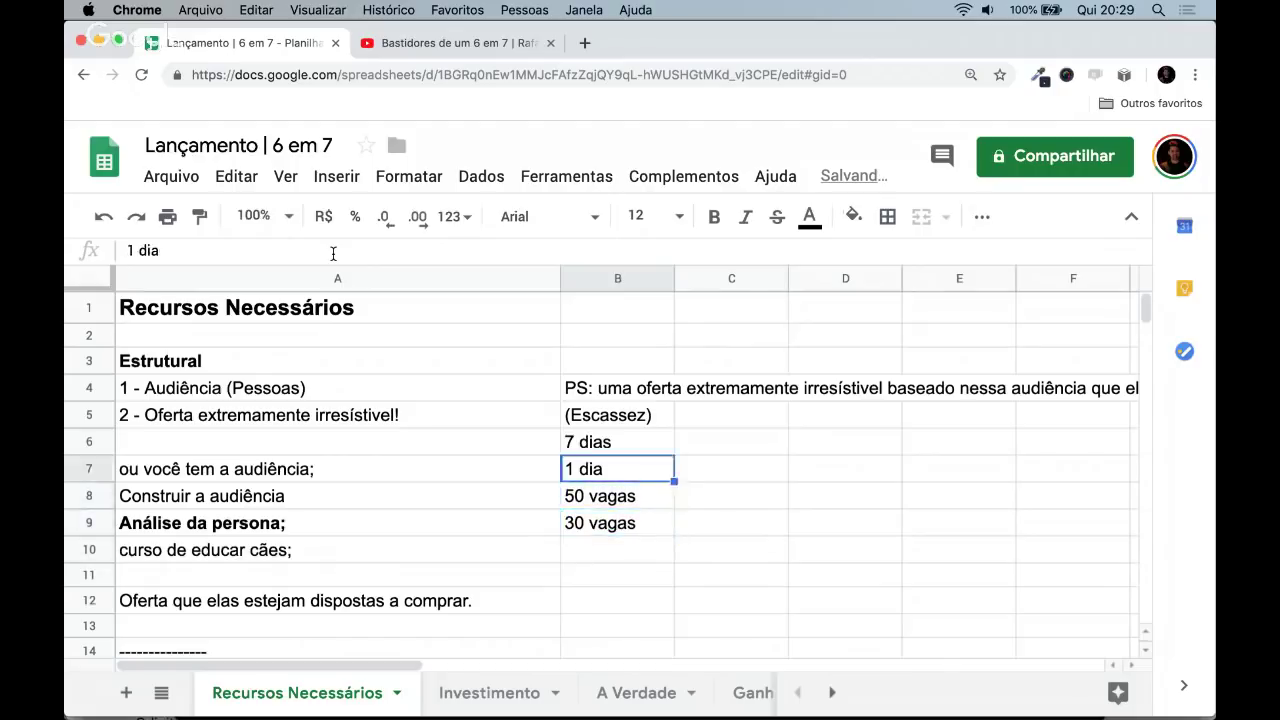
key("Up")
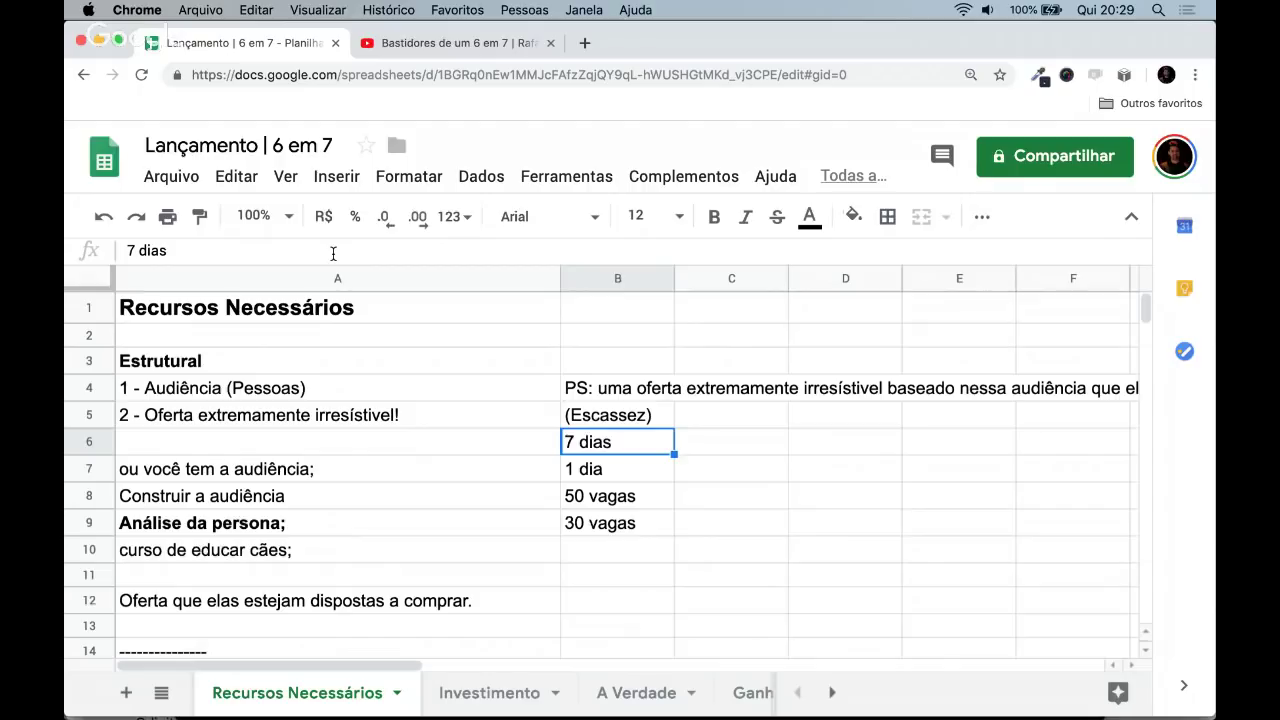
key("Left")
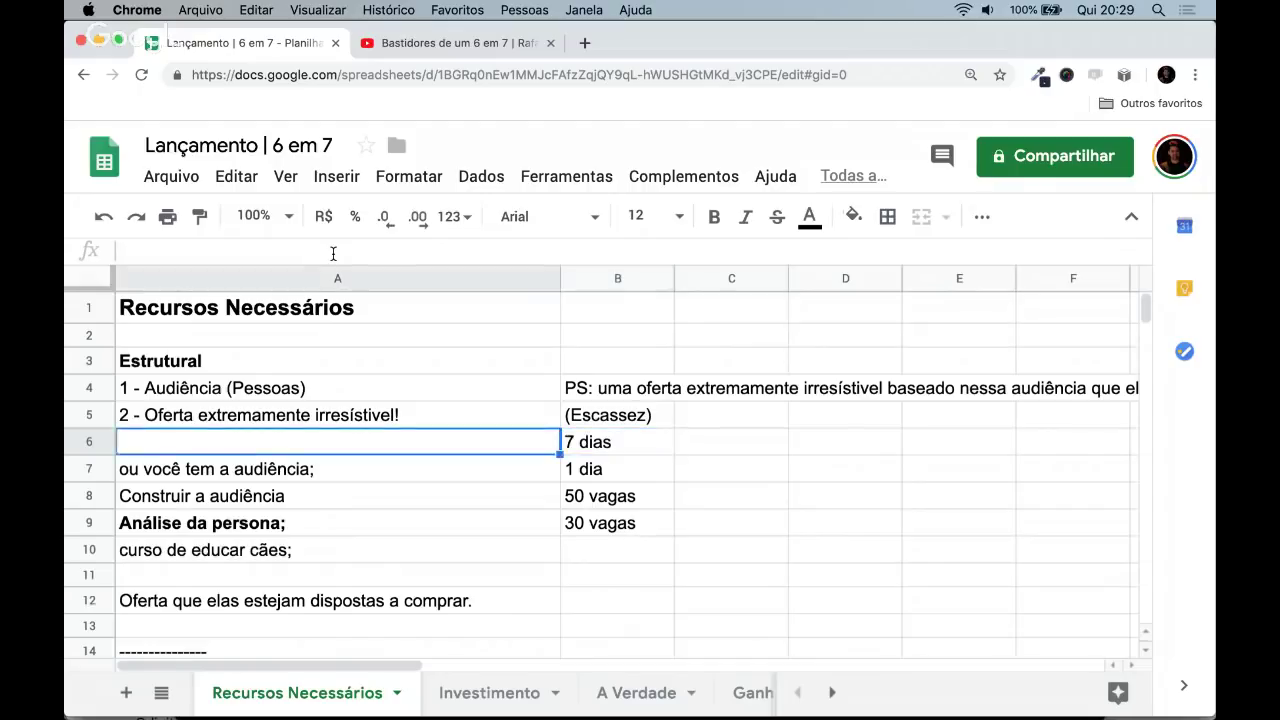
key("Up")
key("super+b")
key("Right")
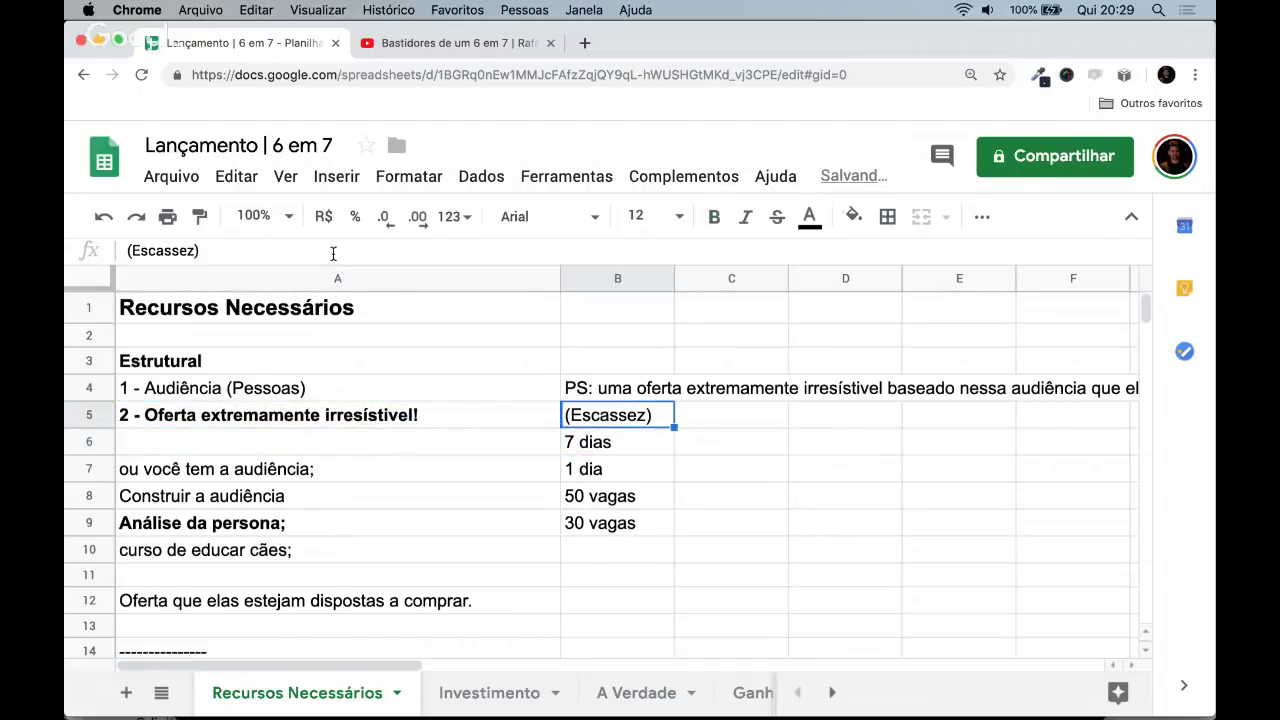
key("super+b")
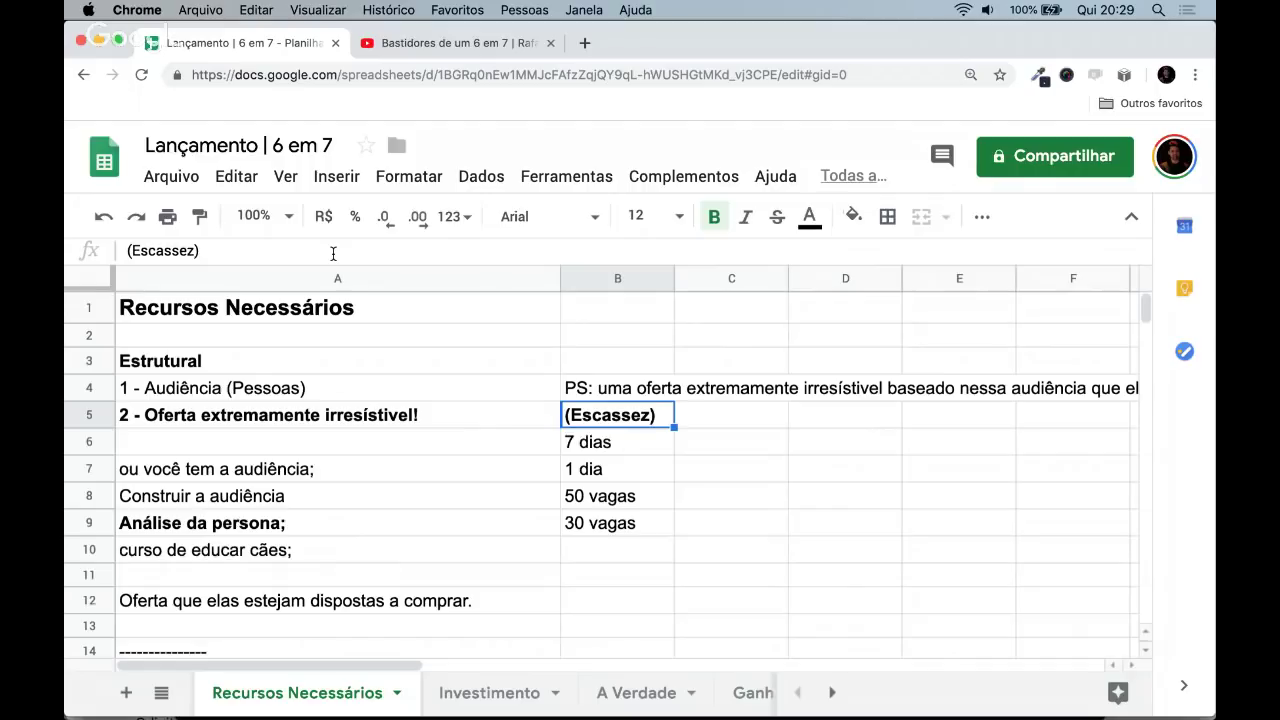
- Look through the resource list from the audience item down to the end of the "Conteúdo" section
key("Left")
key("Up")
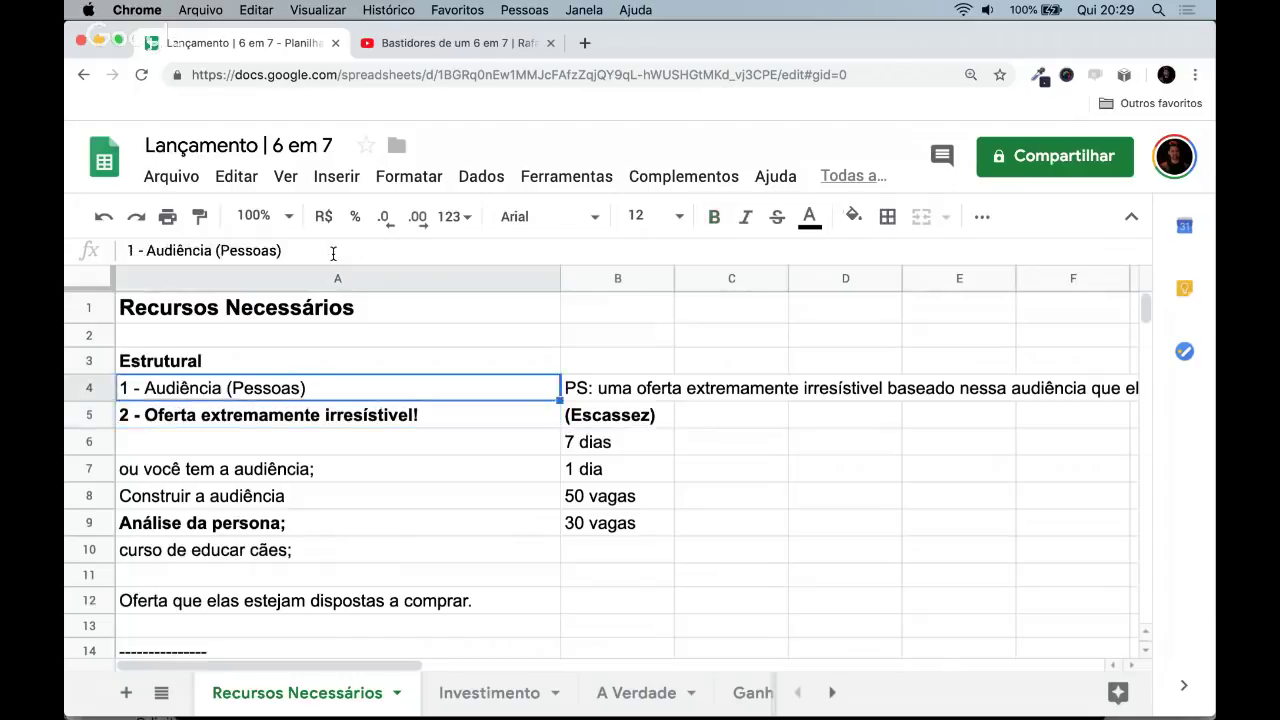
key("Down")
key("Down")
key("Down")
key("Down")
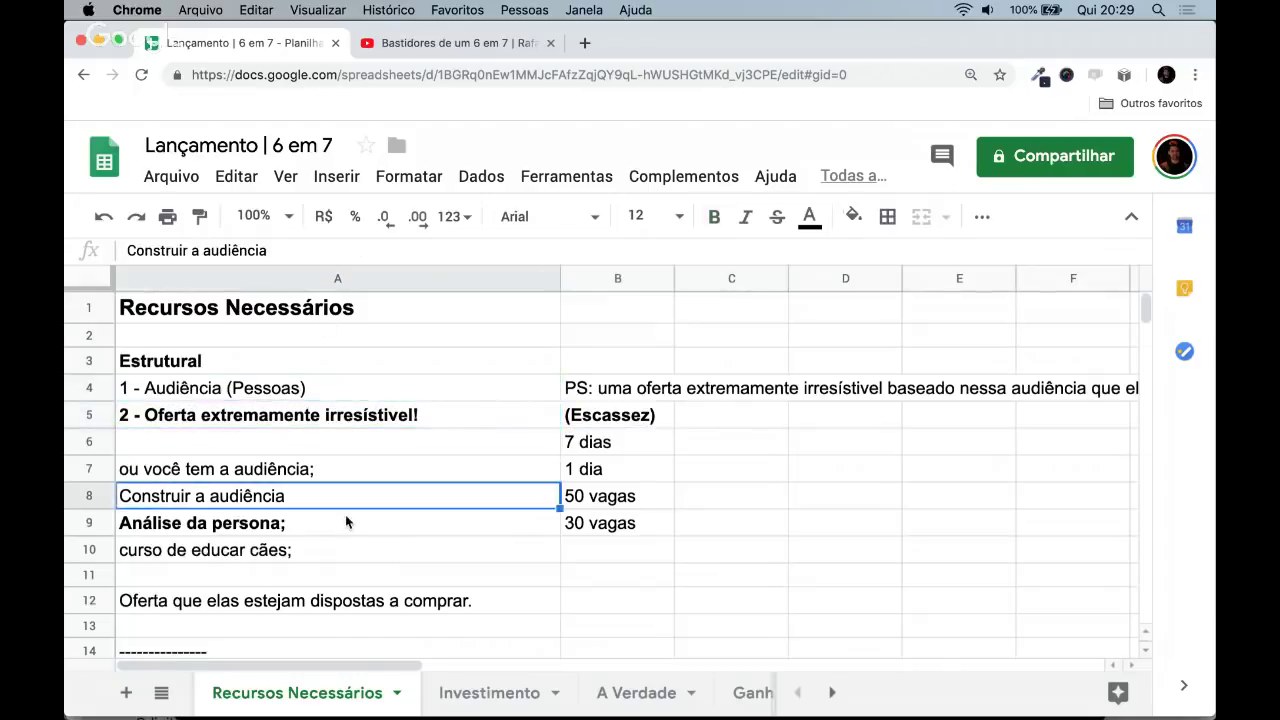
scroll(345, 514, "down", 3)
scroll(298, 592, "down", 3)
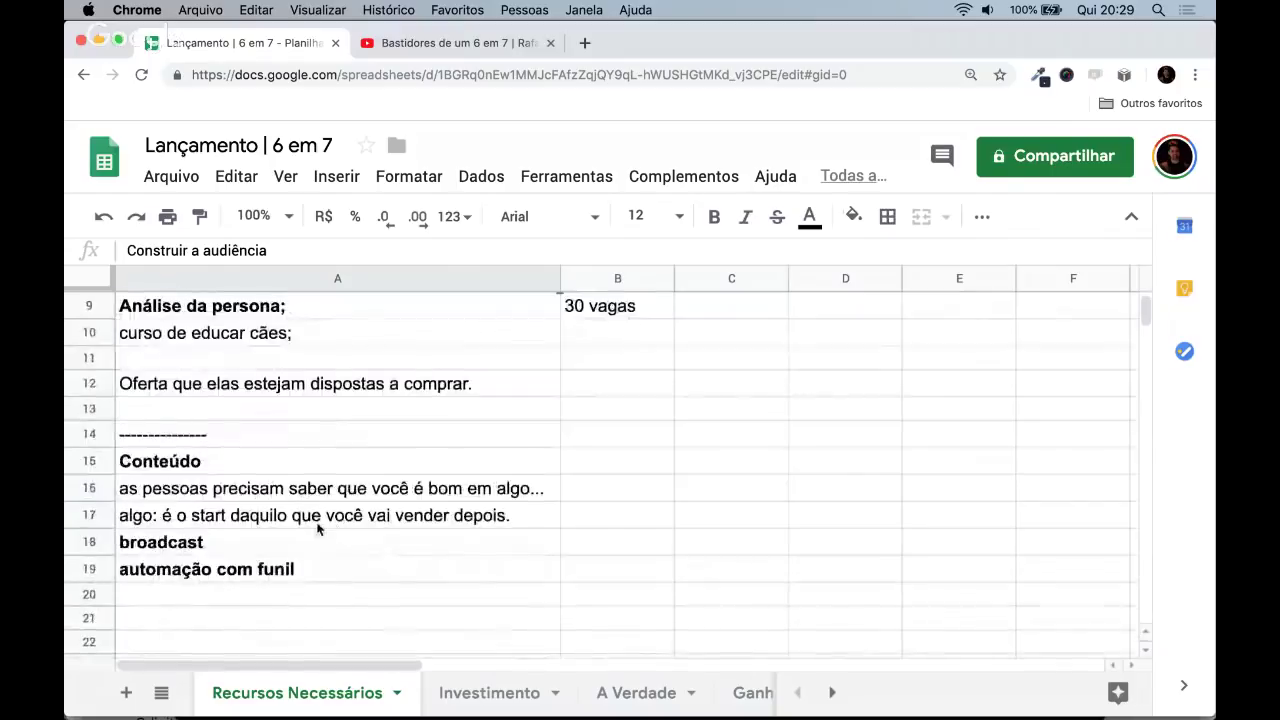
scroll(320, 520, "up", 3)
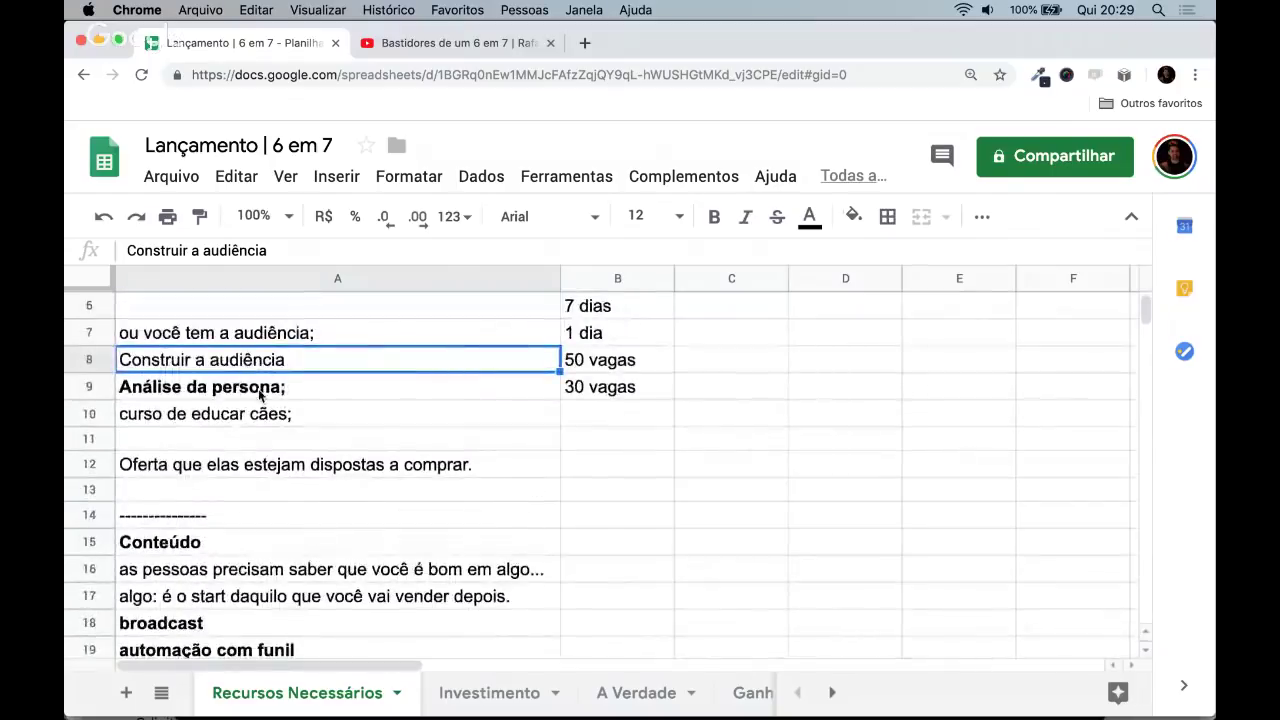
- Enter "e-mail" in cell B11, below the scarcity examples
left_click(259, 393)
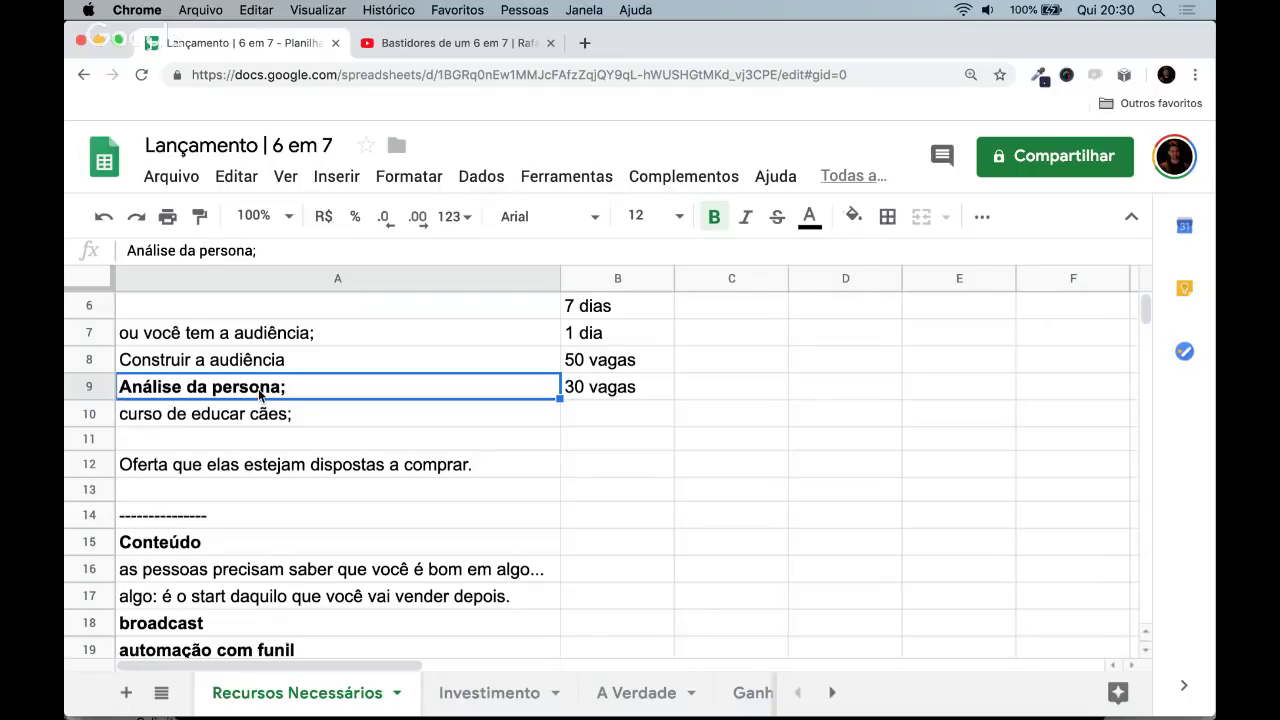
key("Right")
key("Down")
key("Down")
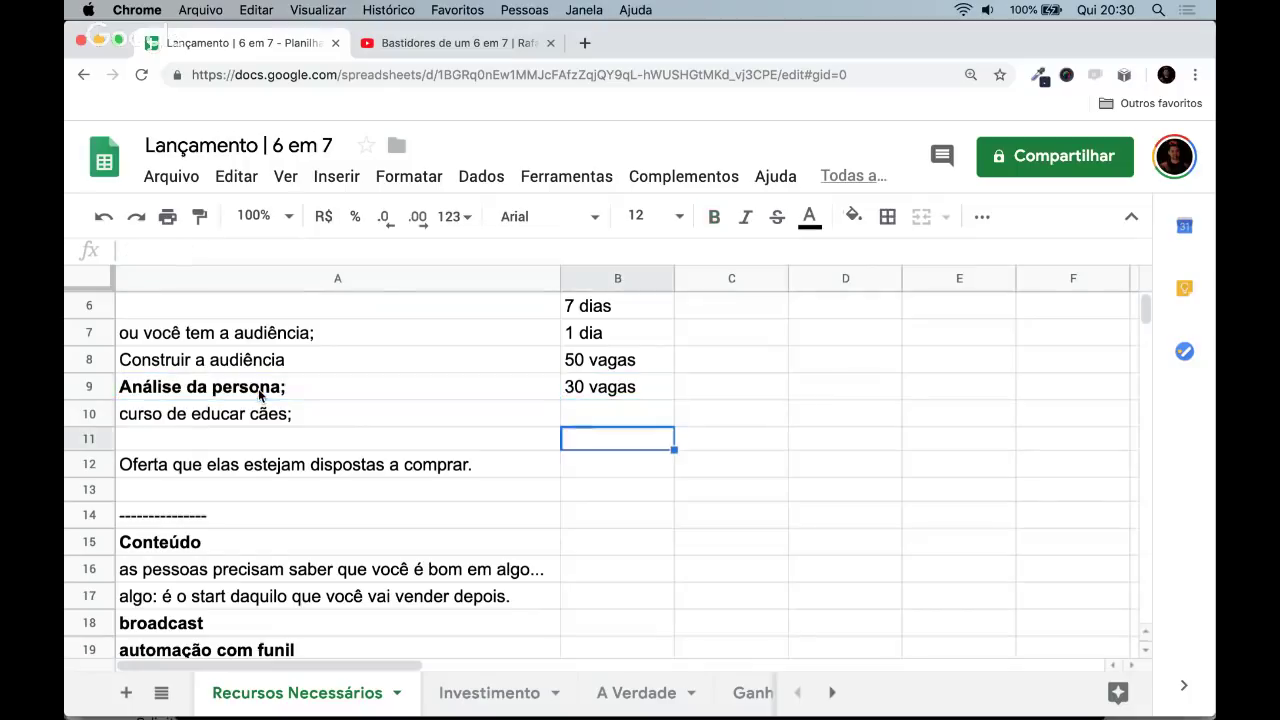
type("e-mail")
key("Return")
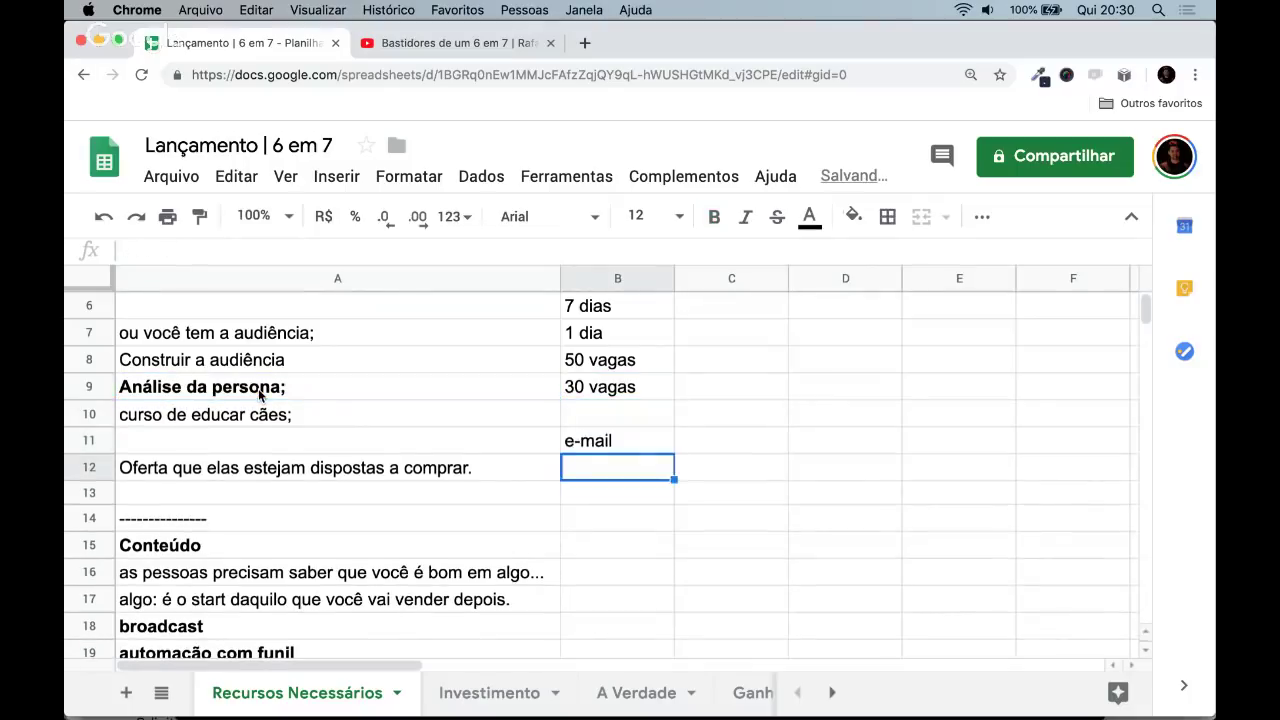
key("Up")
key("Left")
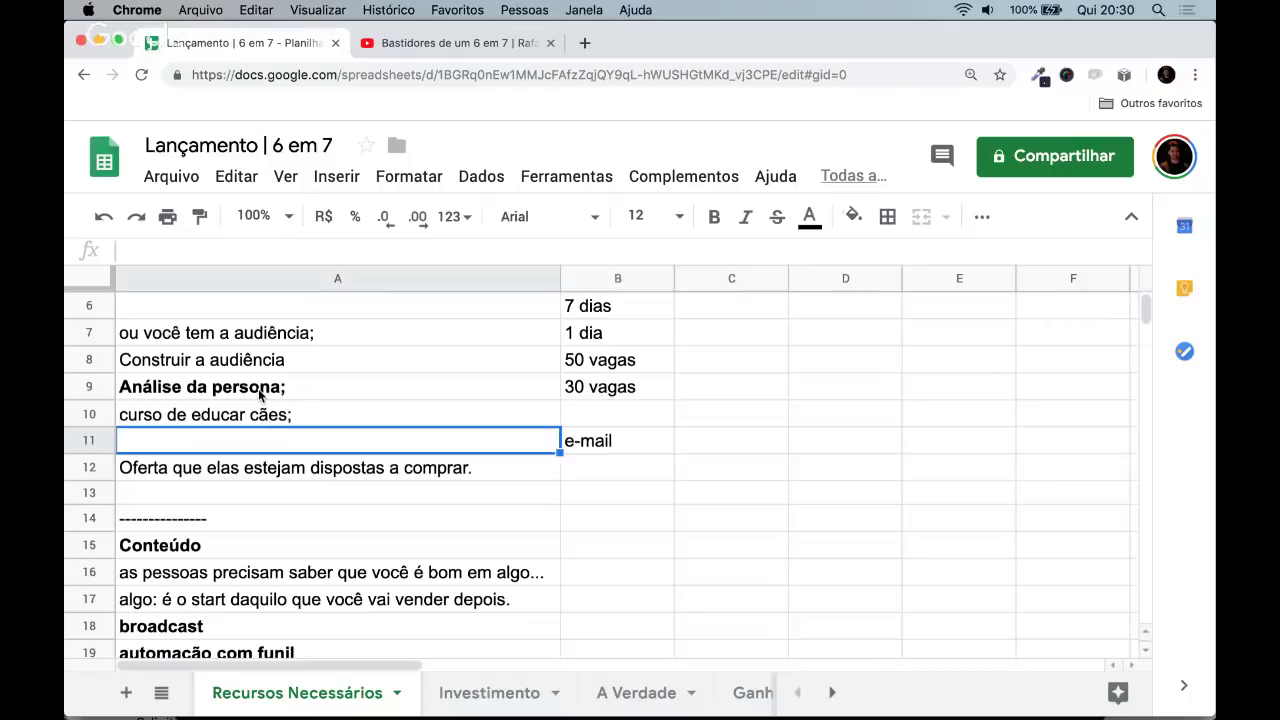
- Enter "face/insta/ >" in cell A11, beside the "e-mail" entry
key("Right")
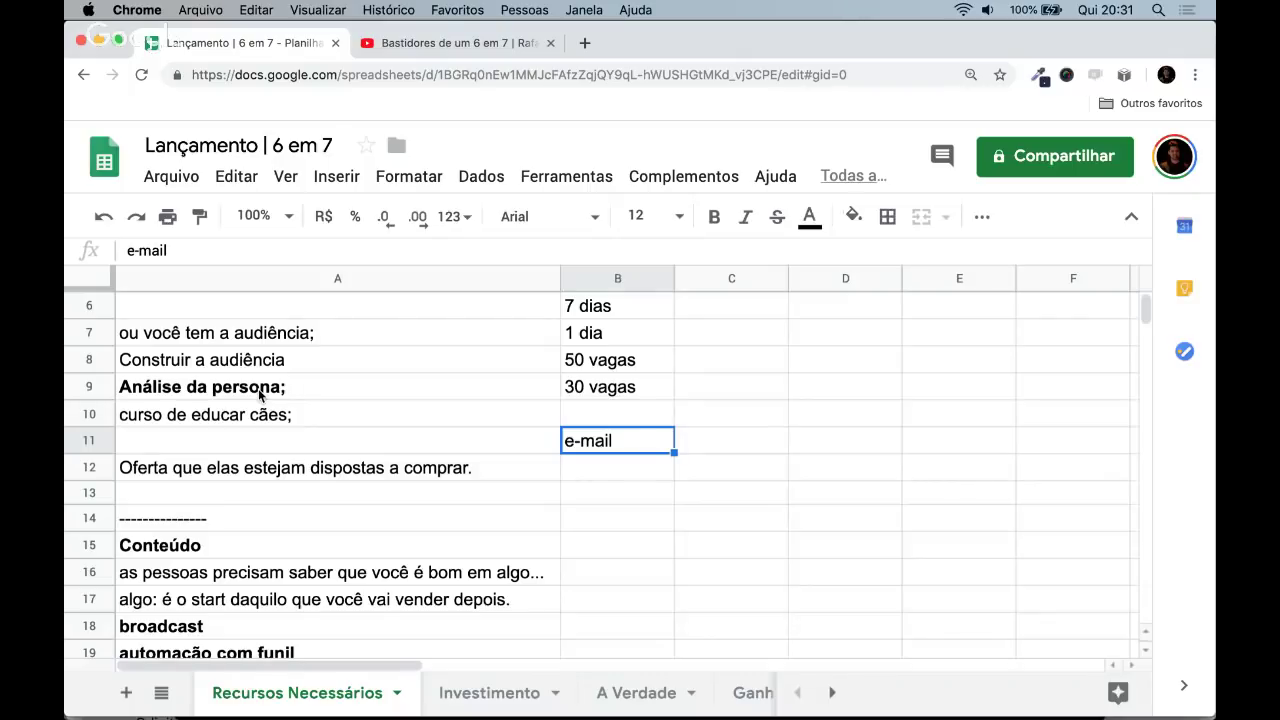
key("Left")
type("face/")
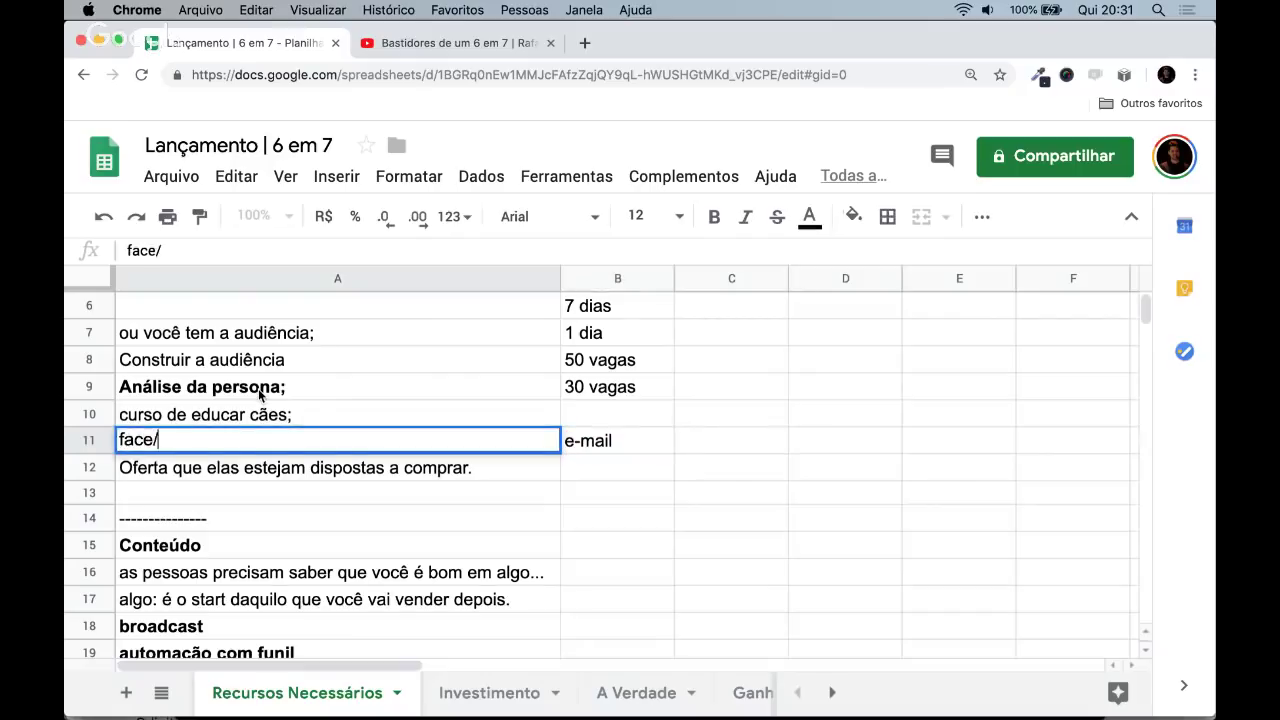
type("insta/ >")
key("Return")
key("Up")
key("Right")
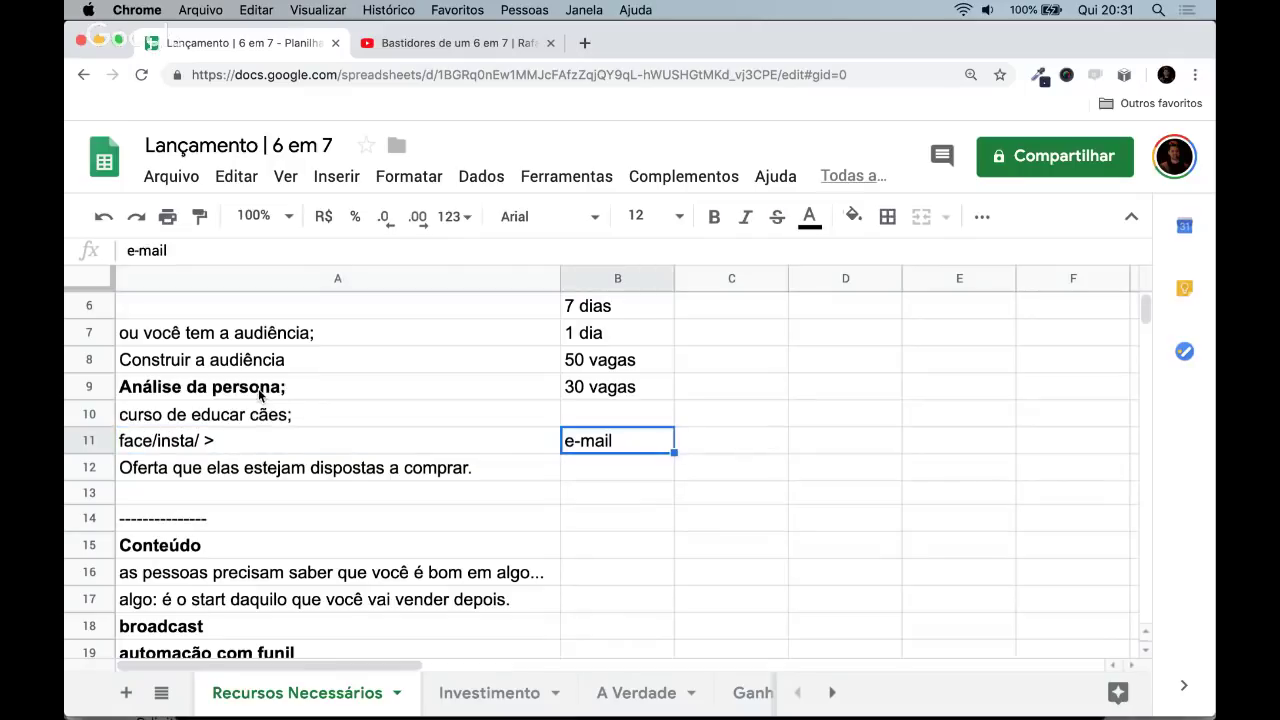
- Try bold formatting on the "face/insta/ >" note in cell A11
key("Left")
key("cmd+b")
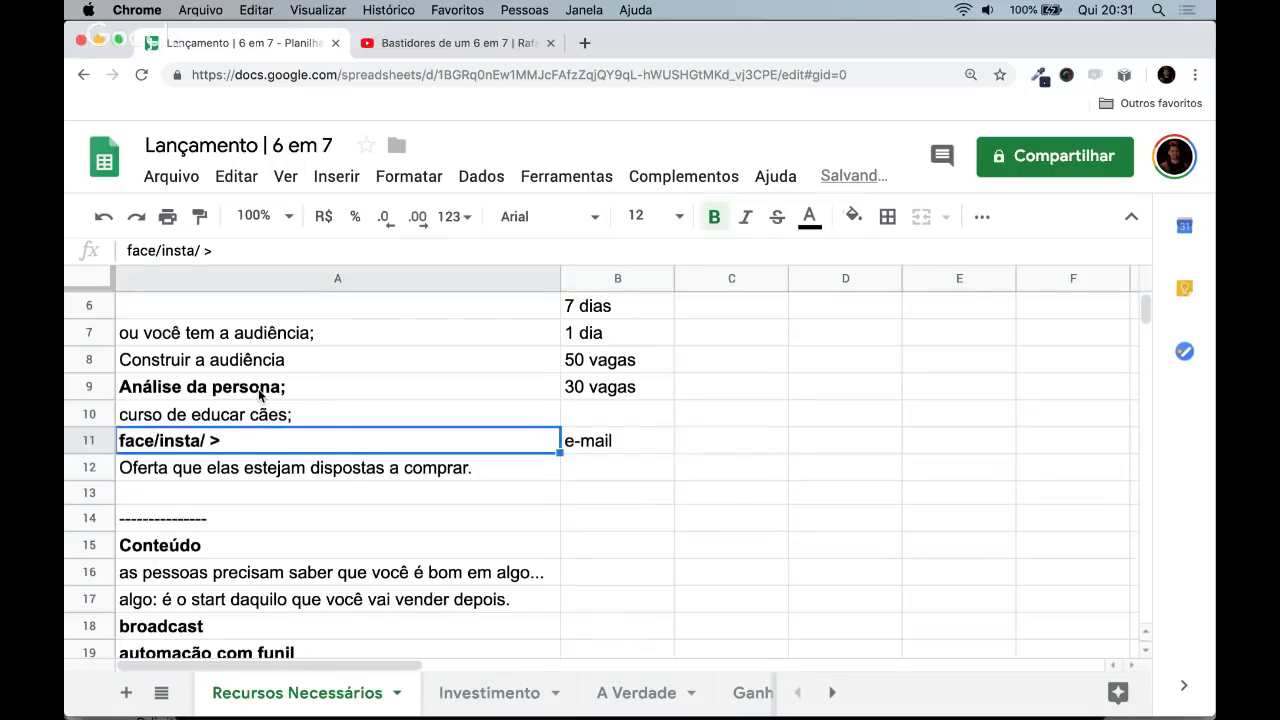
key("super+b")
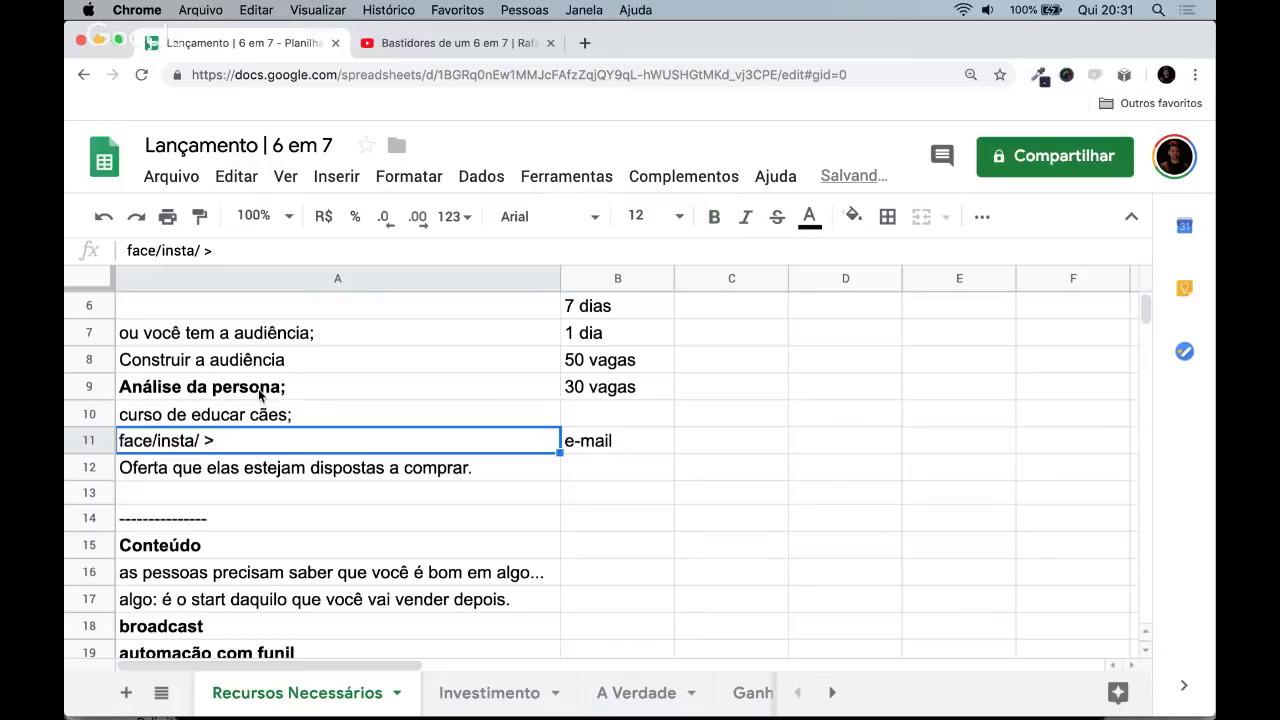
key("Right")
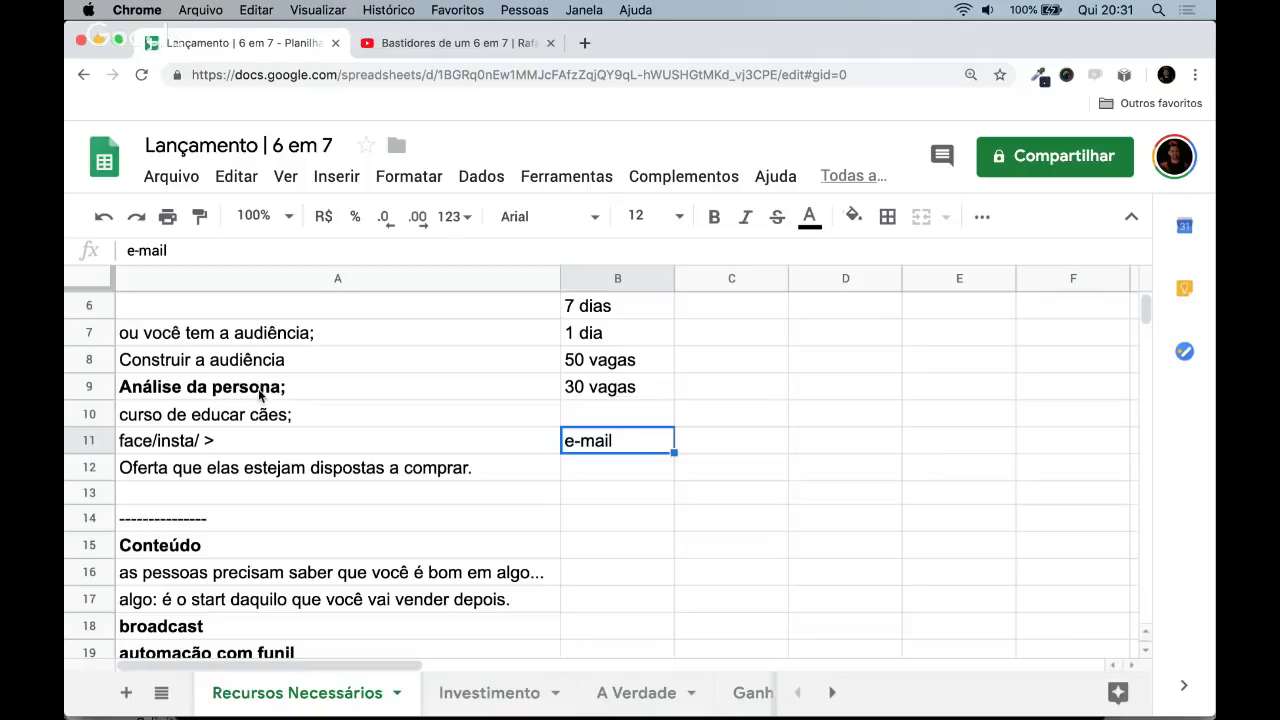
mouse_move(640, 718)
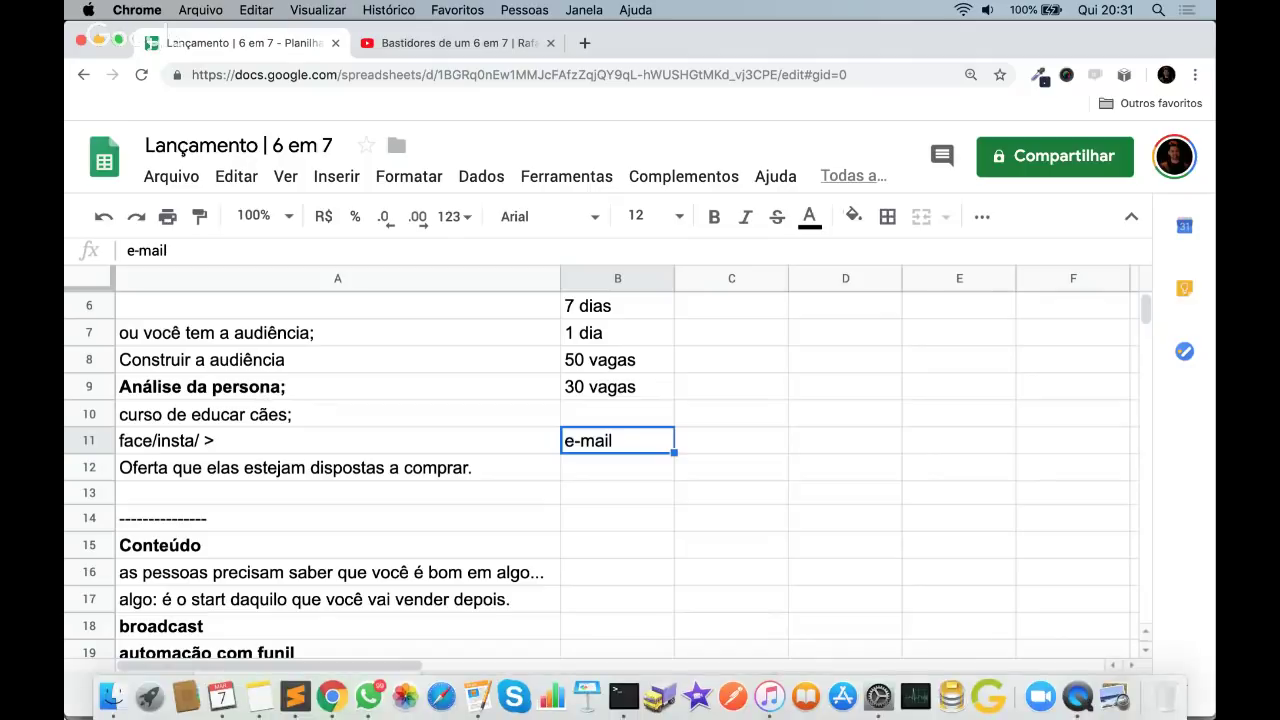
key("Left")
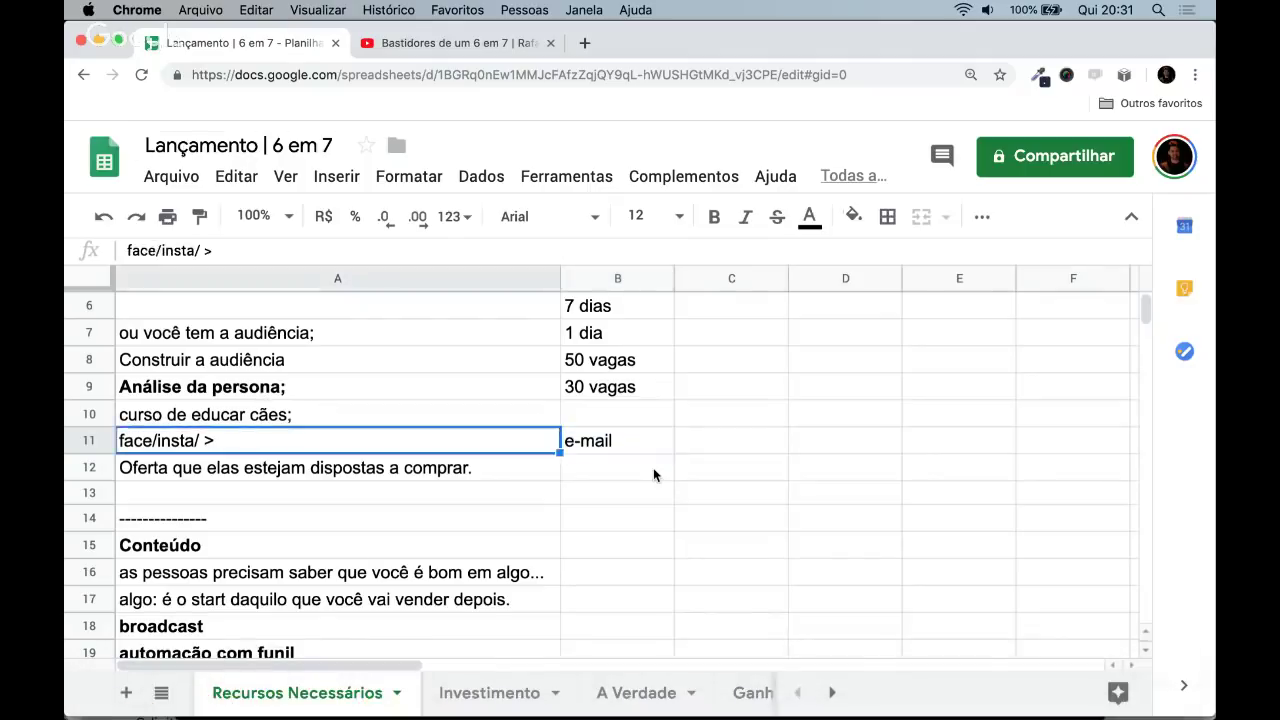
key("Right")
key("Left")
key("Right")
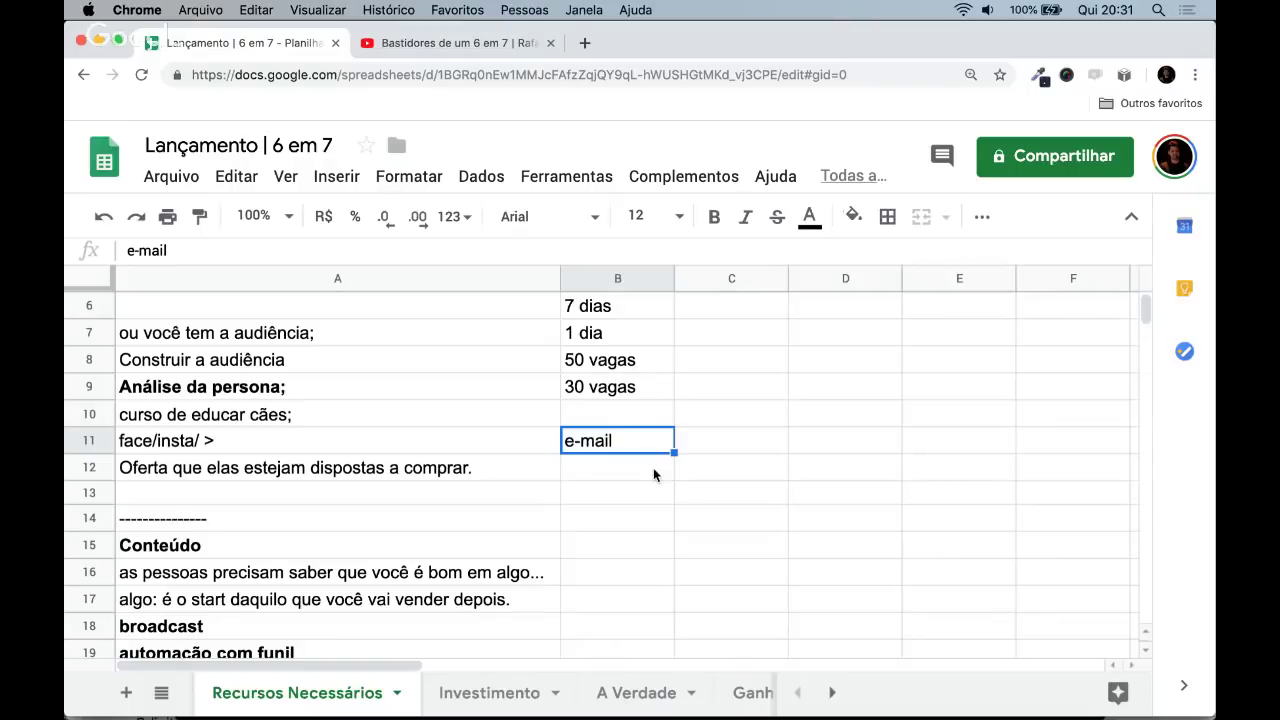
- Add the bold heading "Expectativa" in cell A21, below the "Conteúdo" section
key("Return")
key("Down")
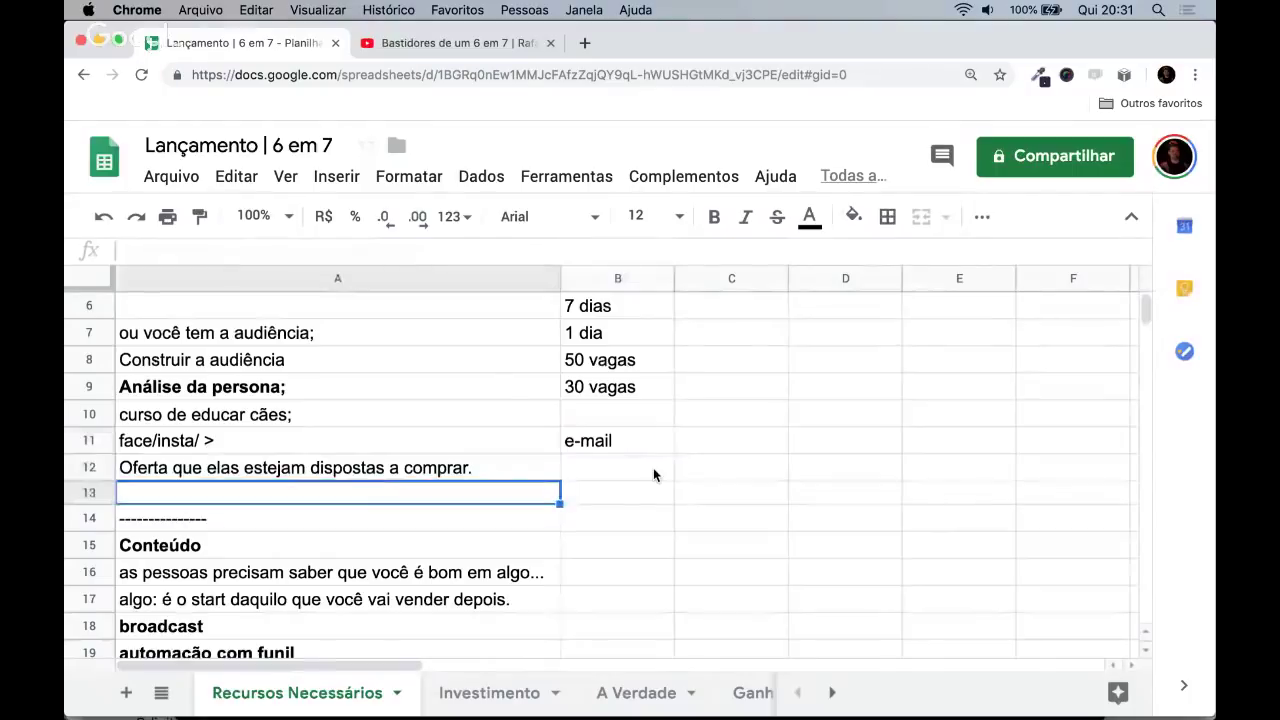
key("Down")
key("Down")
scroll(653, 467, "down", 3)
key("Down")
key("Down")
key("Down")
key("Down")
key("Down")
key("Down")
type("Expe")
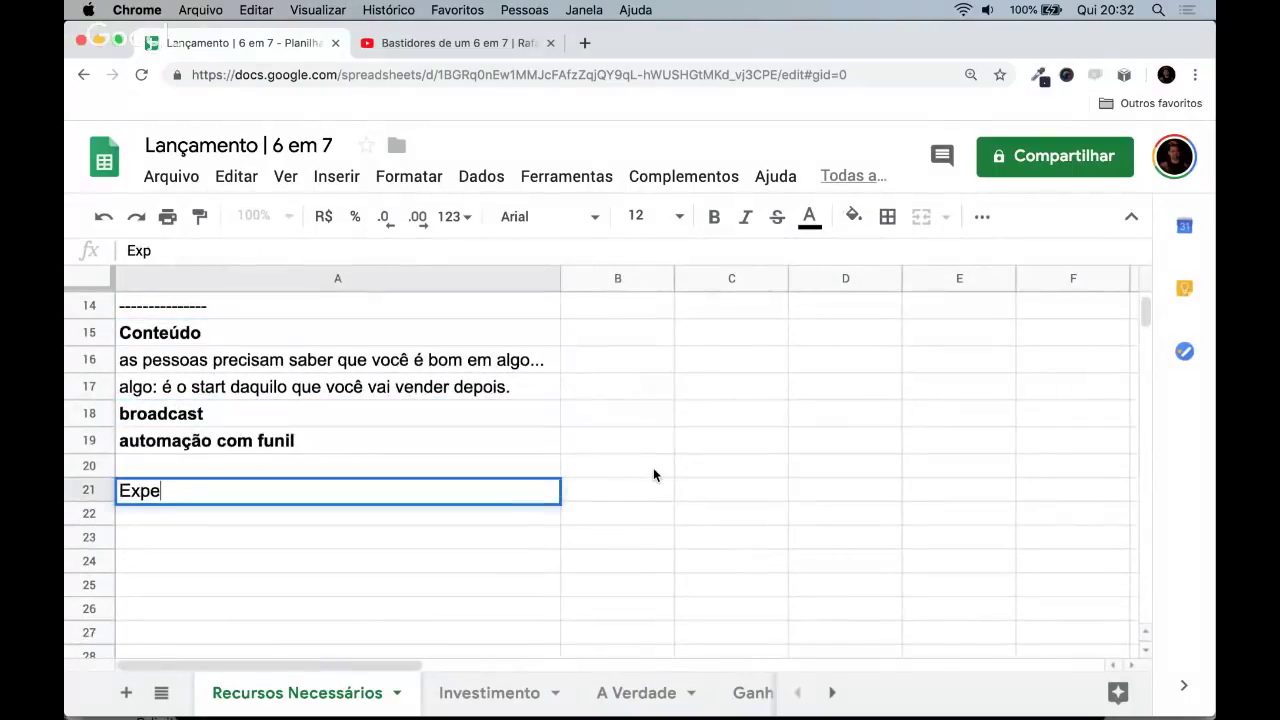
type("ctativ")
type("a")
key("Return")
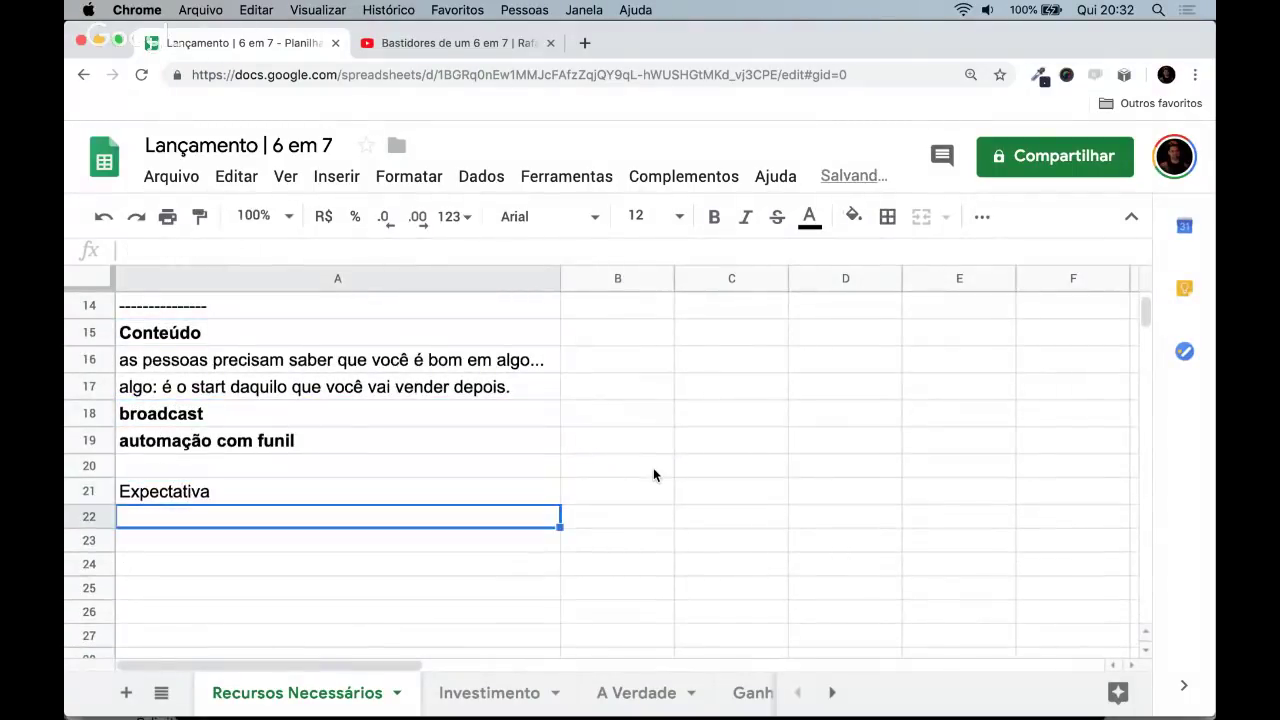
key("Up")
key("ctrl+b")
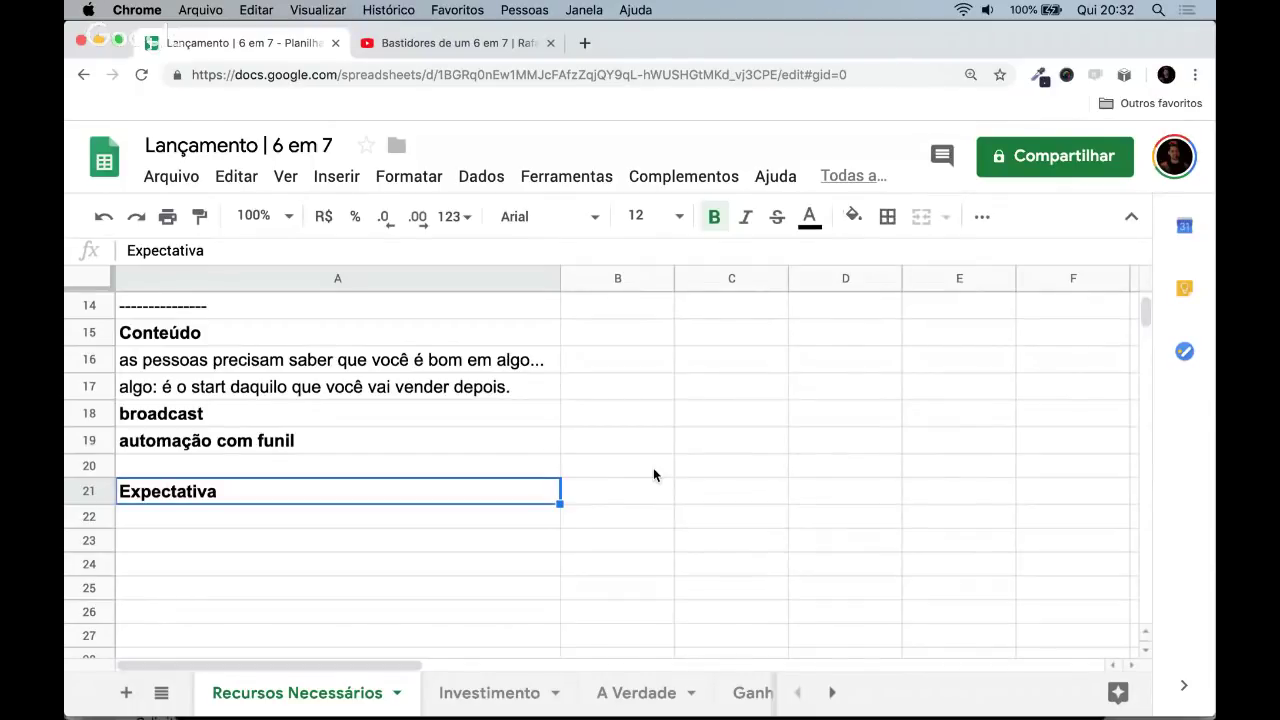
- Enter the sales example "27 R$, 1000 vendas" in cell A22, under the "Expectativa" heading
key("Down")
type("27")
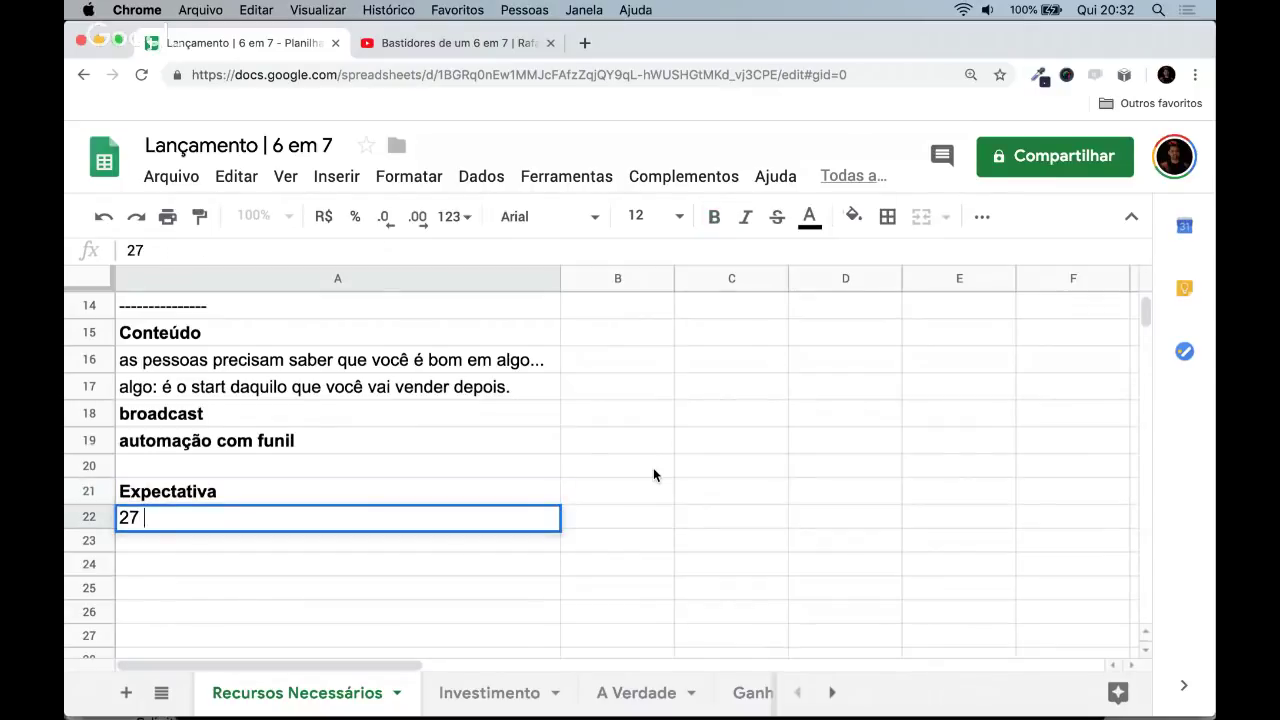
type(" R$,")
type("100")
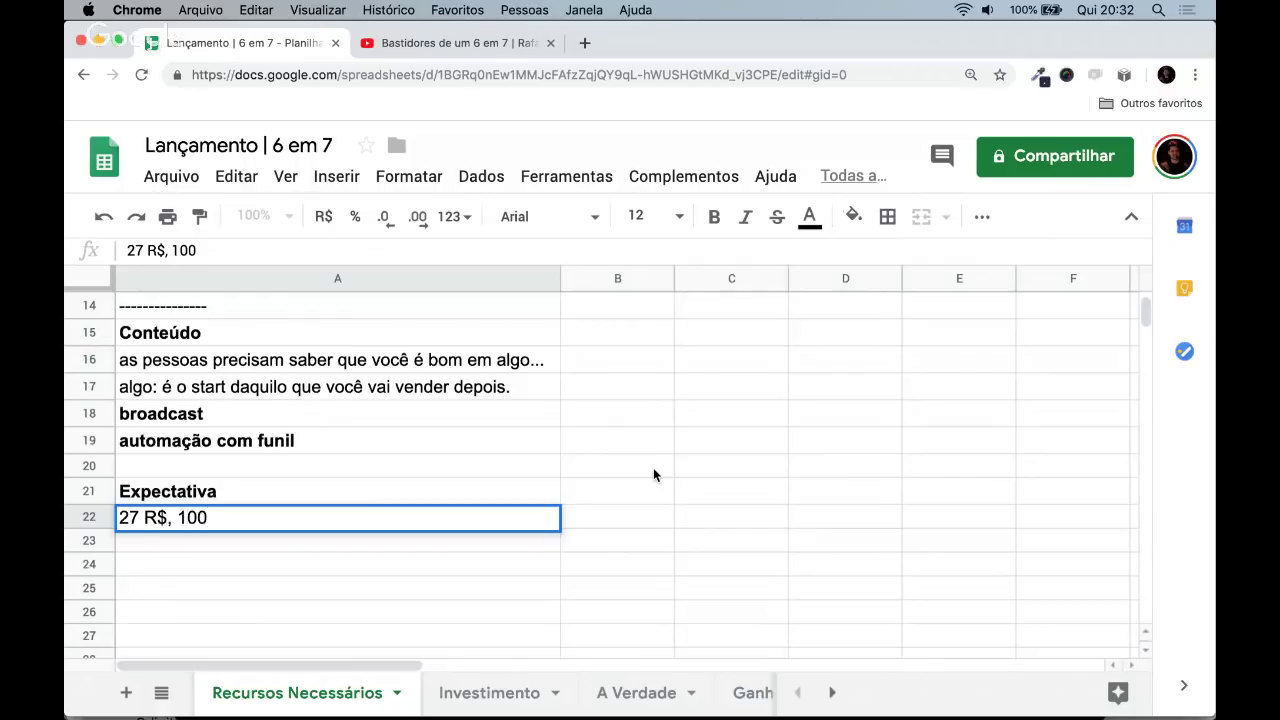
type("0 vendas")
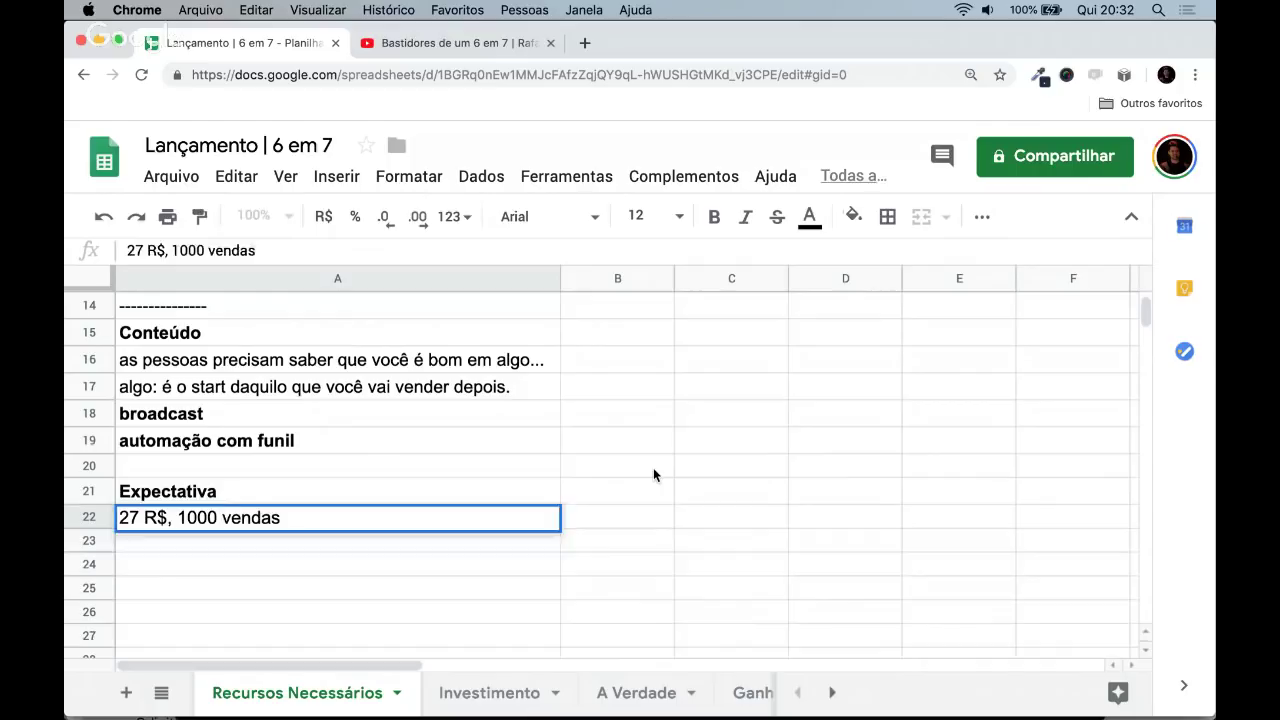
key("Return")
type("1000")
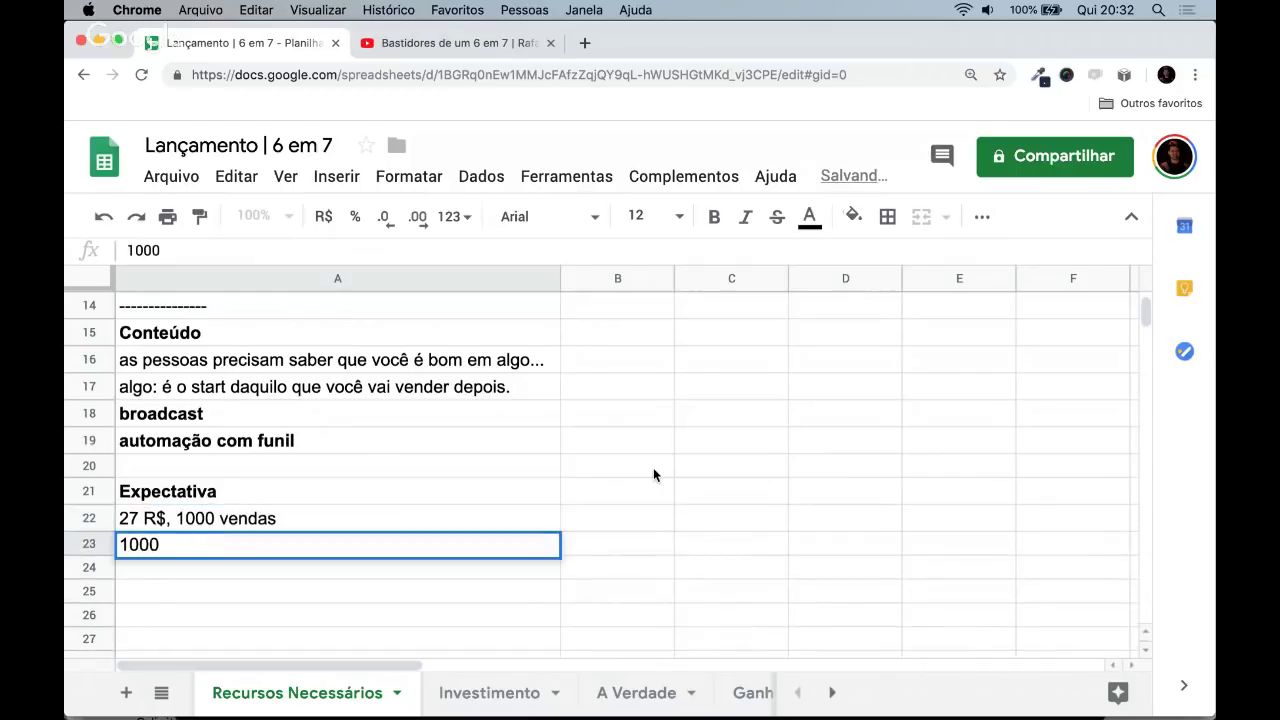
key("BackSpace")
key("BackSpace")
key("BackSpace")
key("BackSpace")
key("BackSpace")
key("Up")
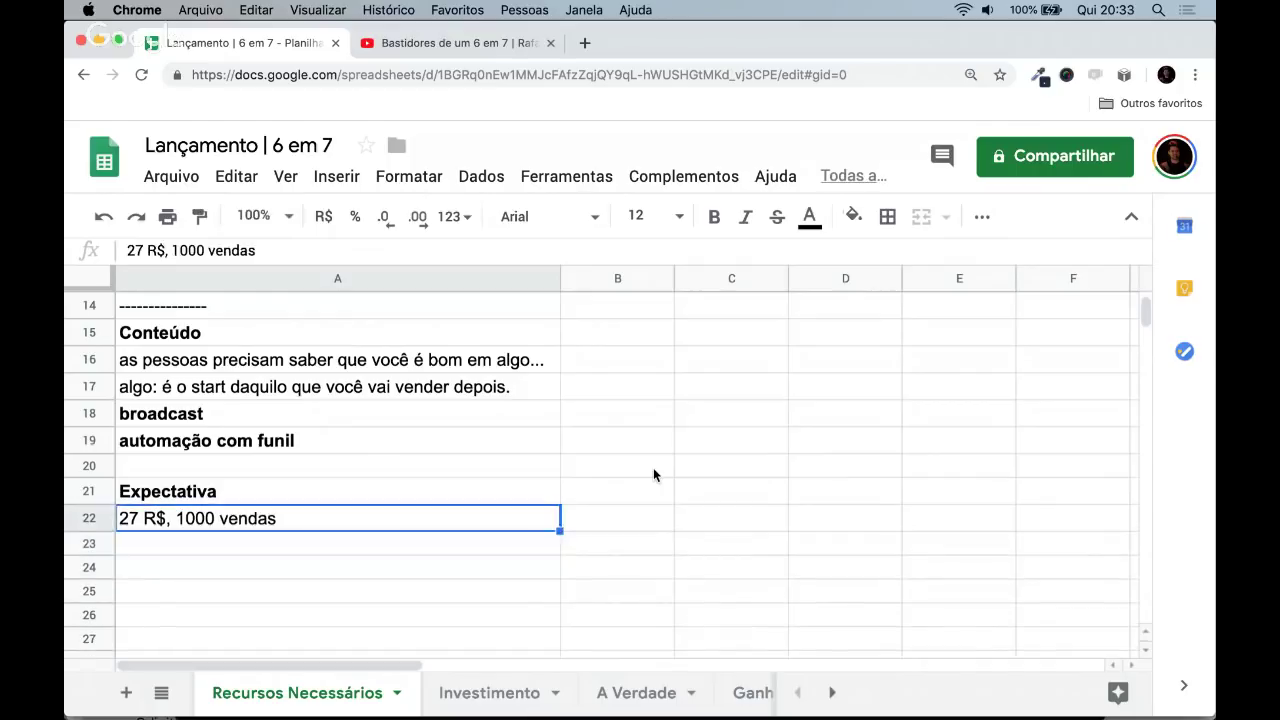
key("Down")
type("100")
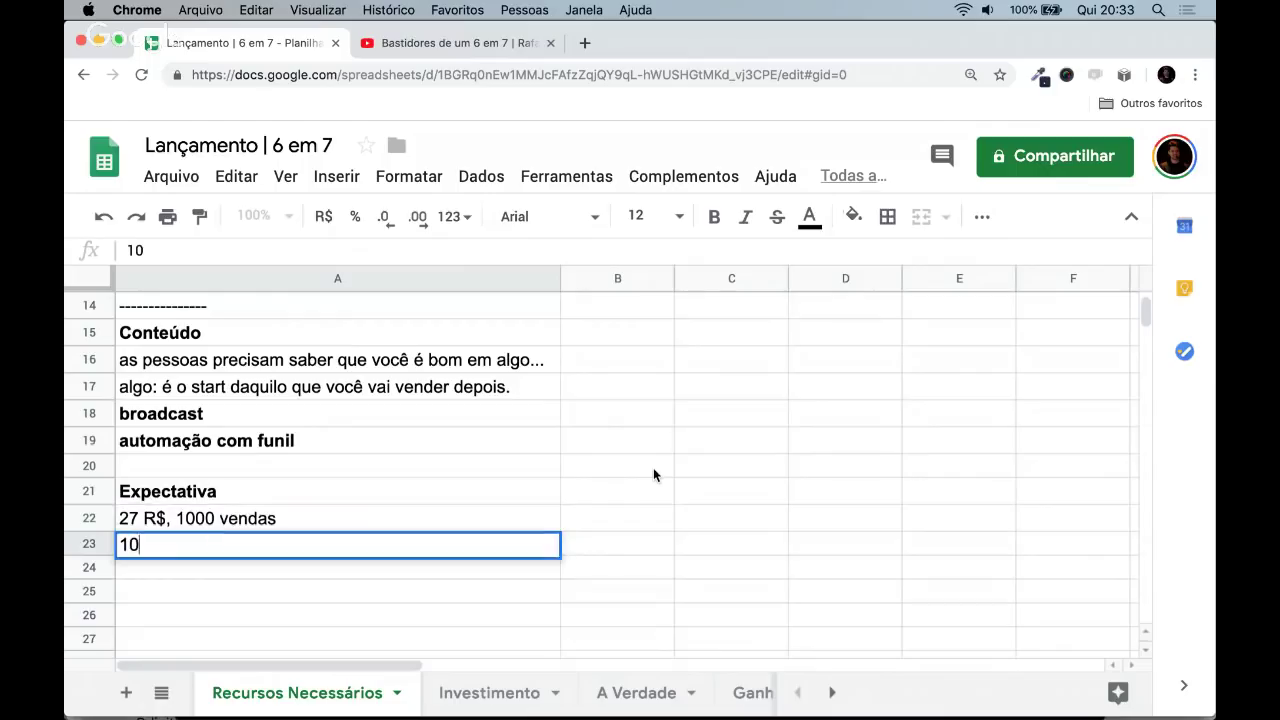
key("BackSpace")
key("BackSpace")
key("BackSpace")
- Calculate the revenue in cell A23 with the formula =sum(27000*6) and make it bold
type("=sum(*27")
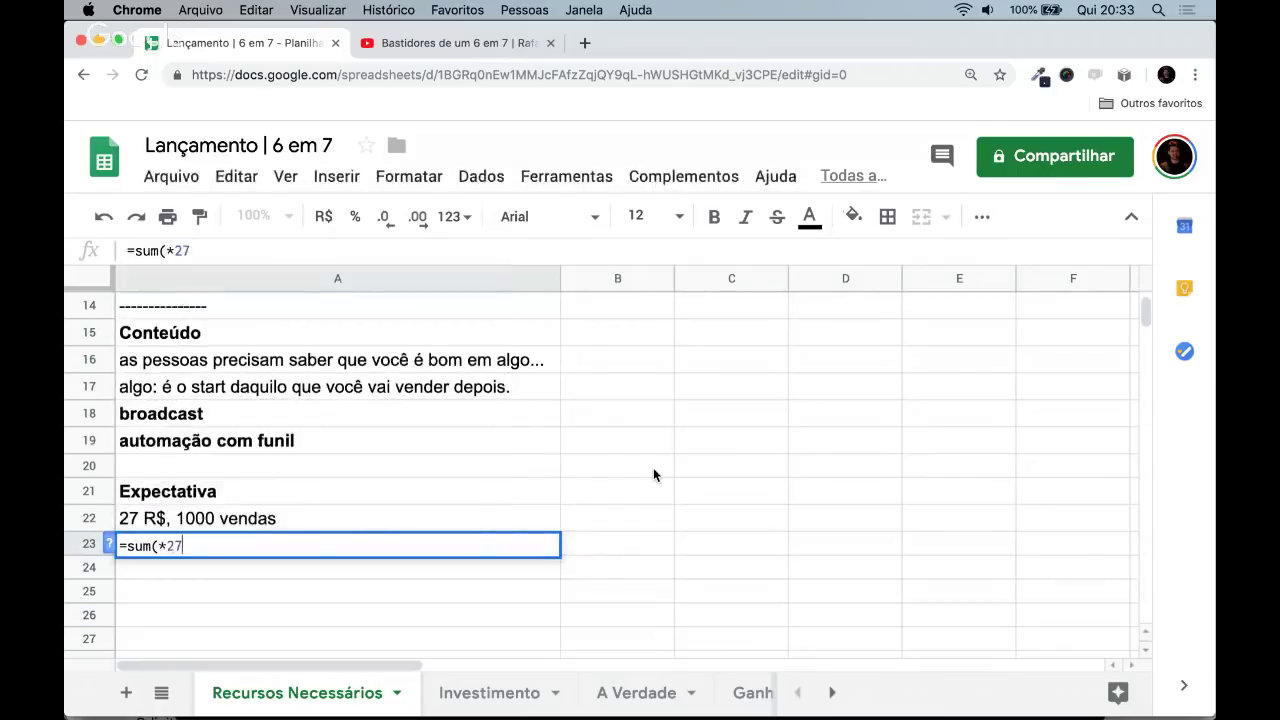
type("000")
key("Left")
key("Left")
key("BackSpace")
key("End")
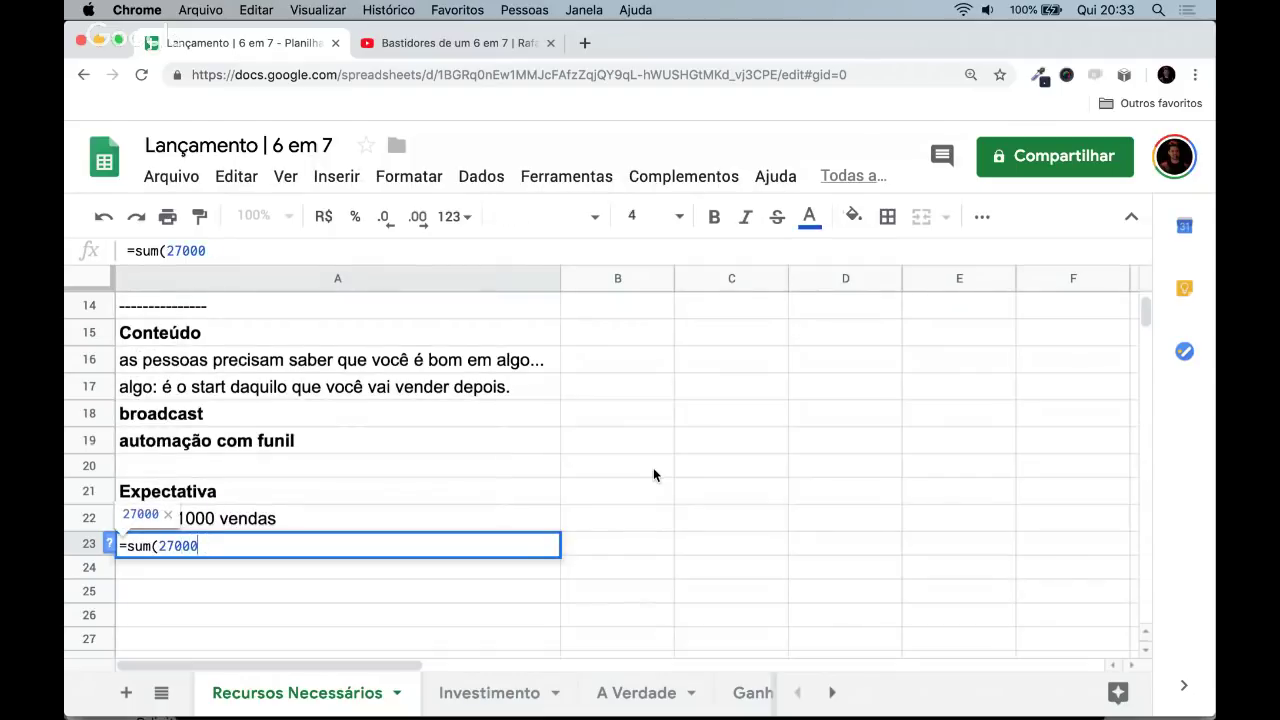
type("*6)")
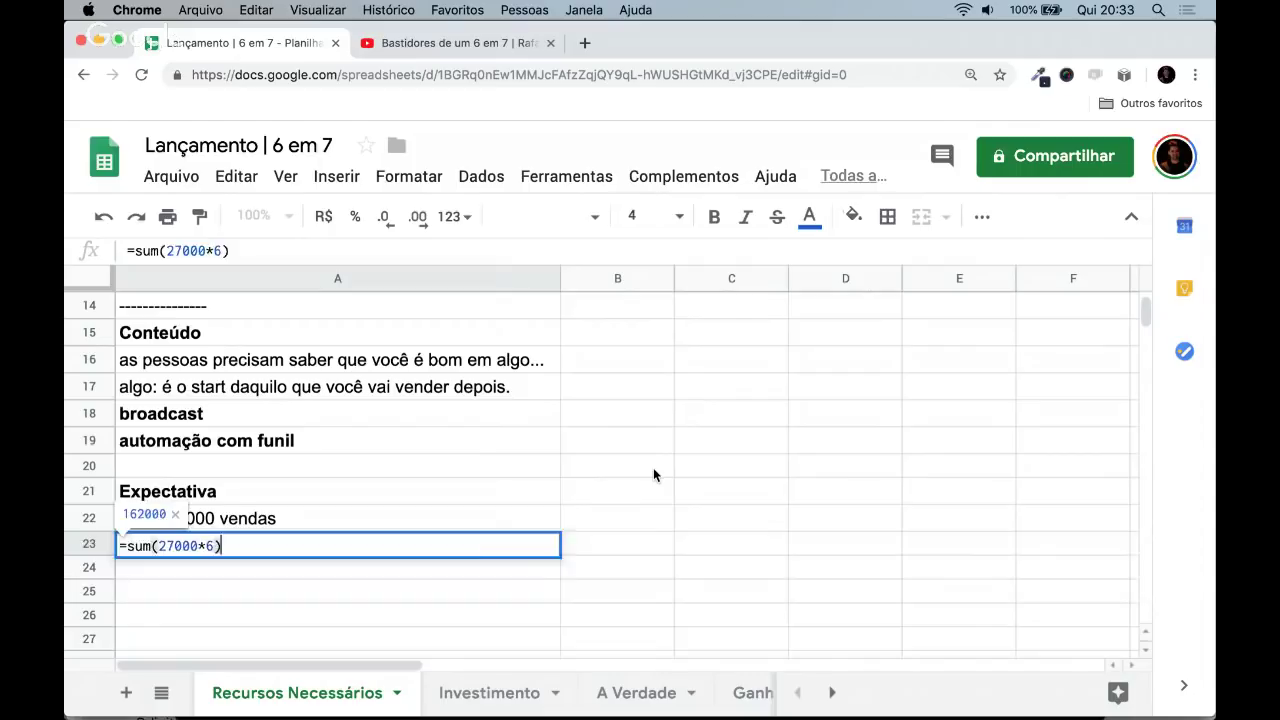
key("Return")
key("Up")
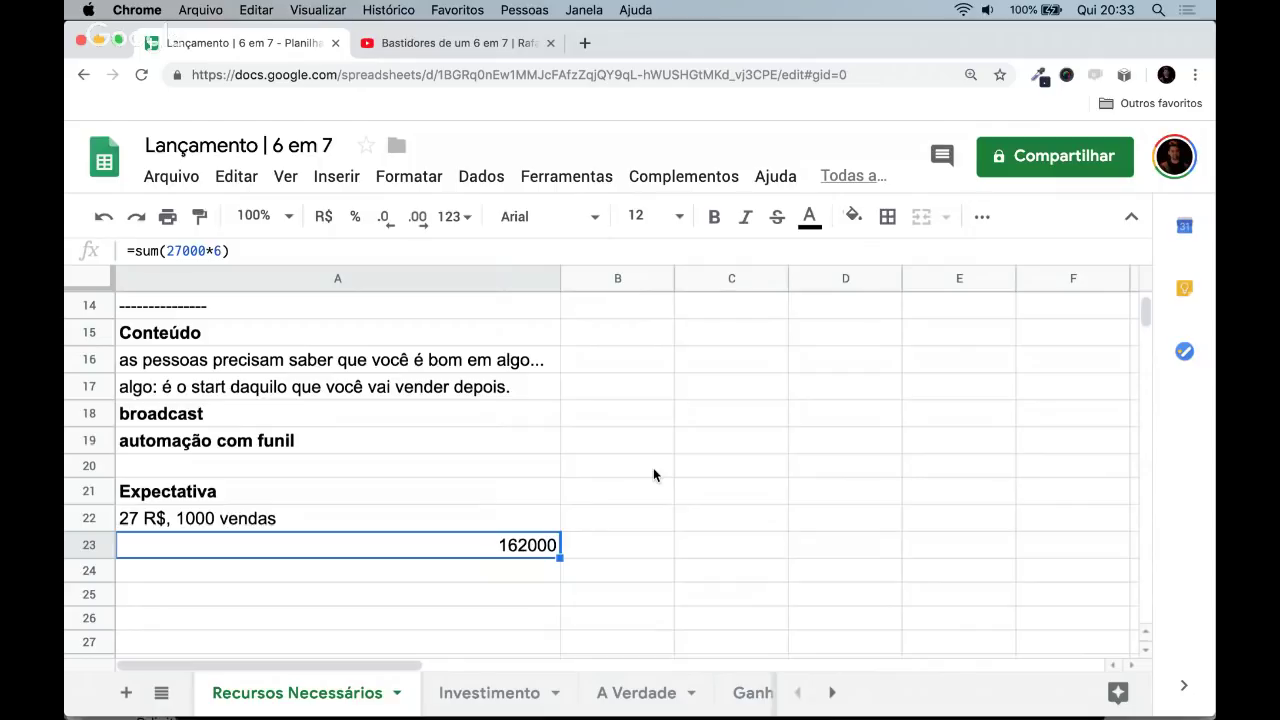
key("cmd+b")
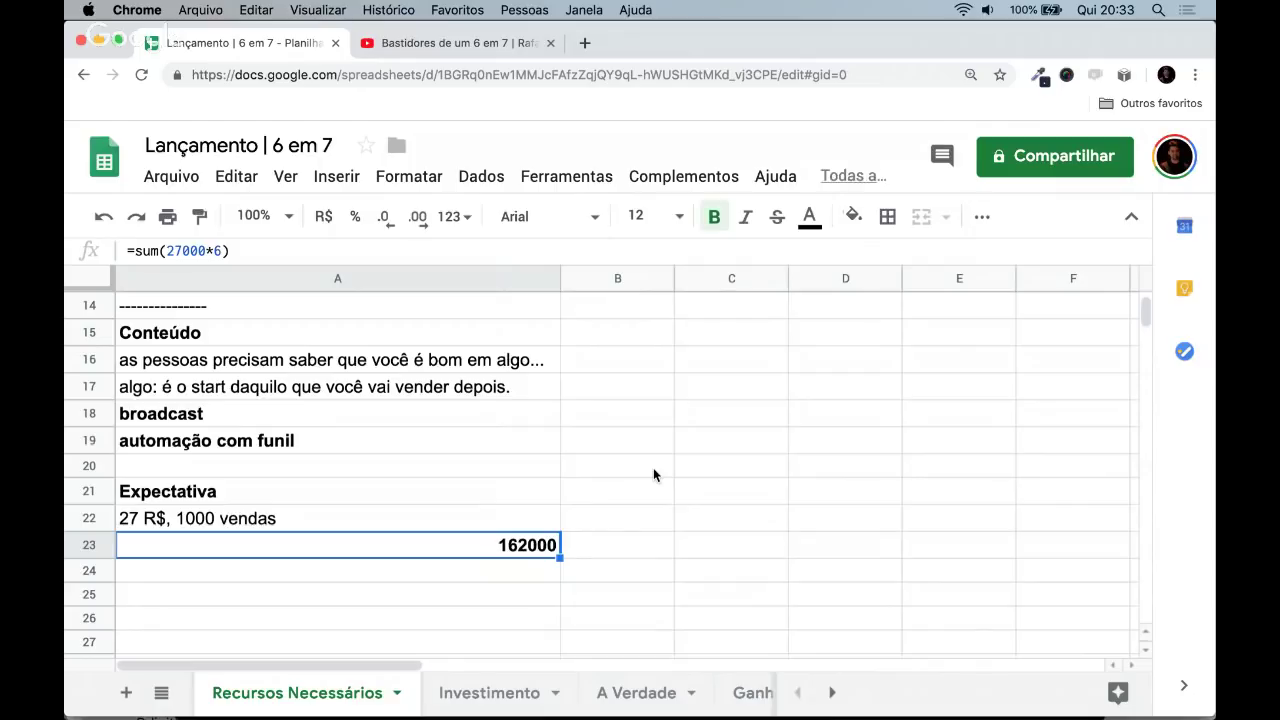
- Clear the sales example in cell A22 and the revenue formula in cell A23
key("Up")
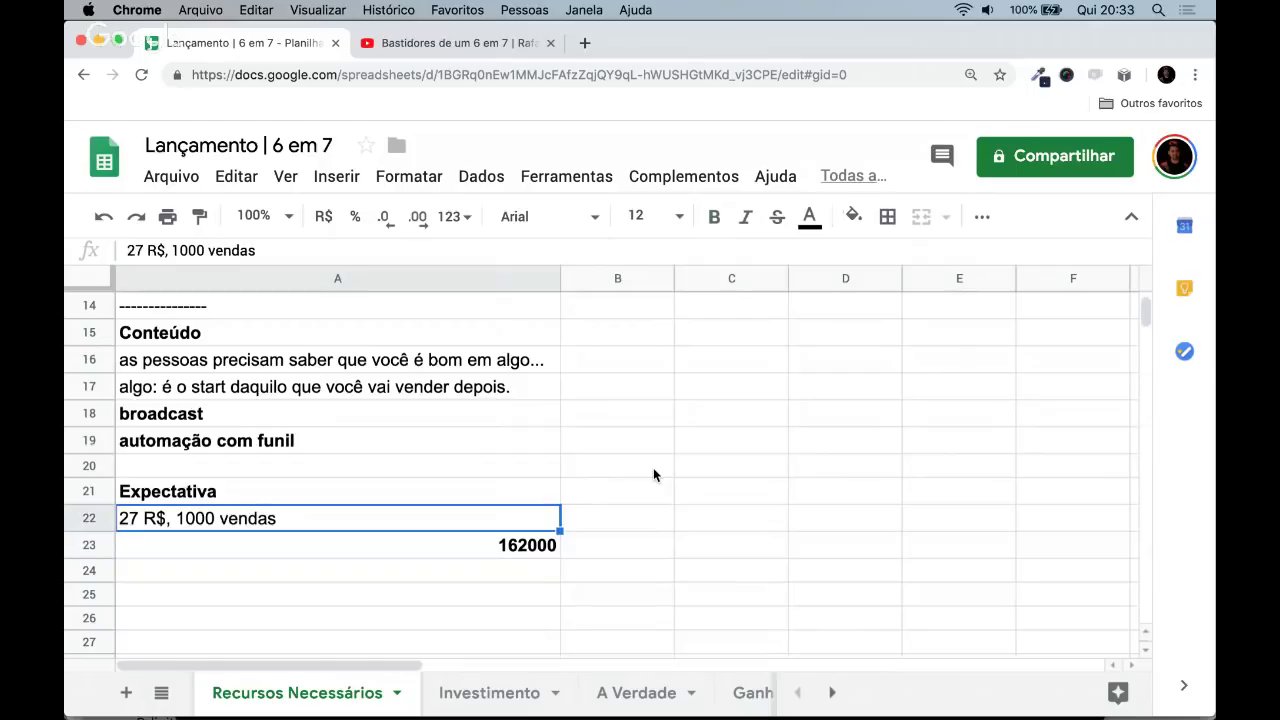
key("BackSpace")
key("Down")
key("BackSpace")
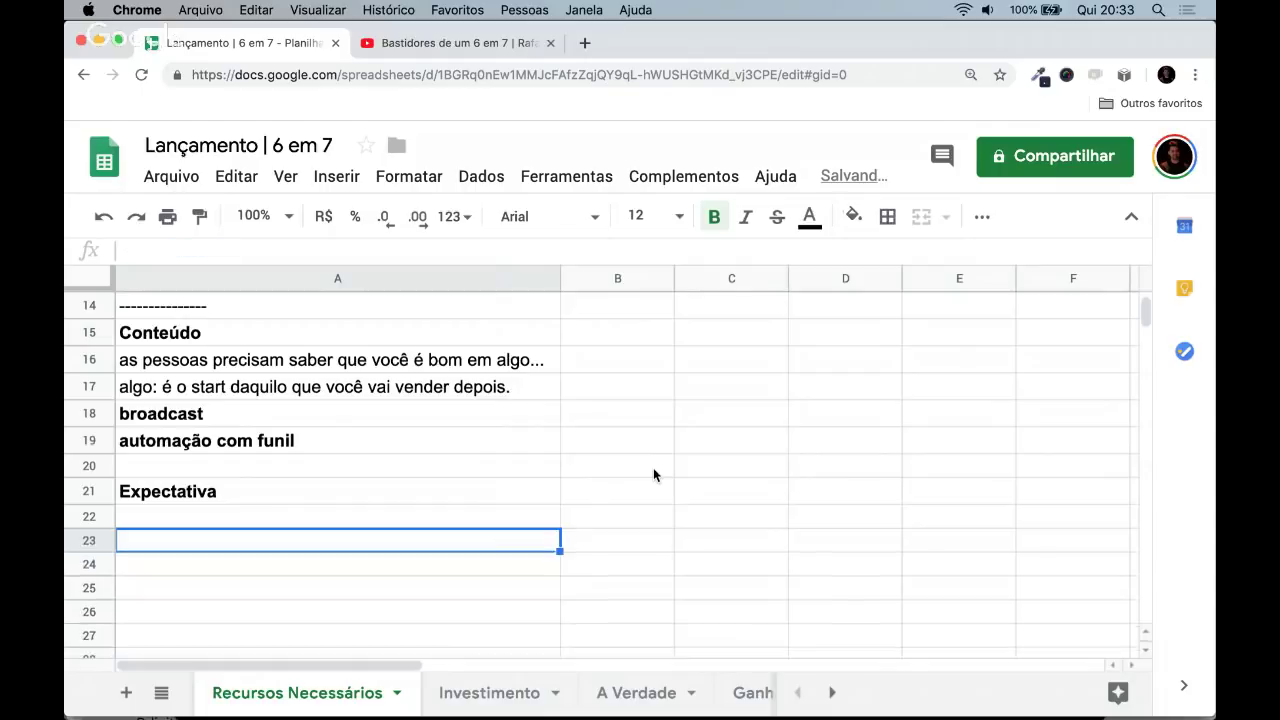
- Review the audience item in cell A4 alongside the offer item in cell A5
scroll(653, 475, "up", 5)
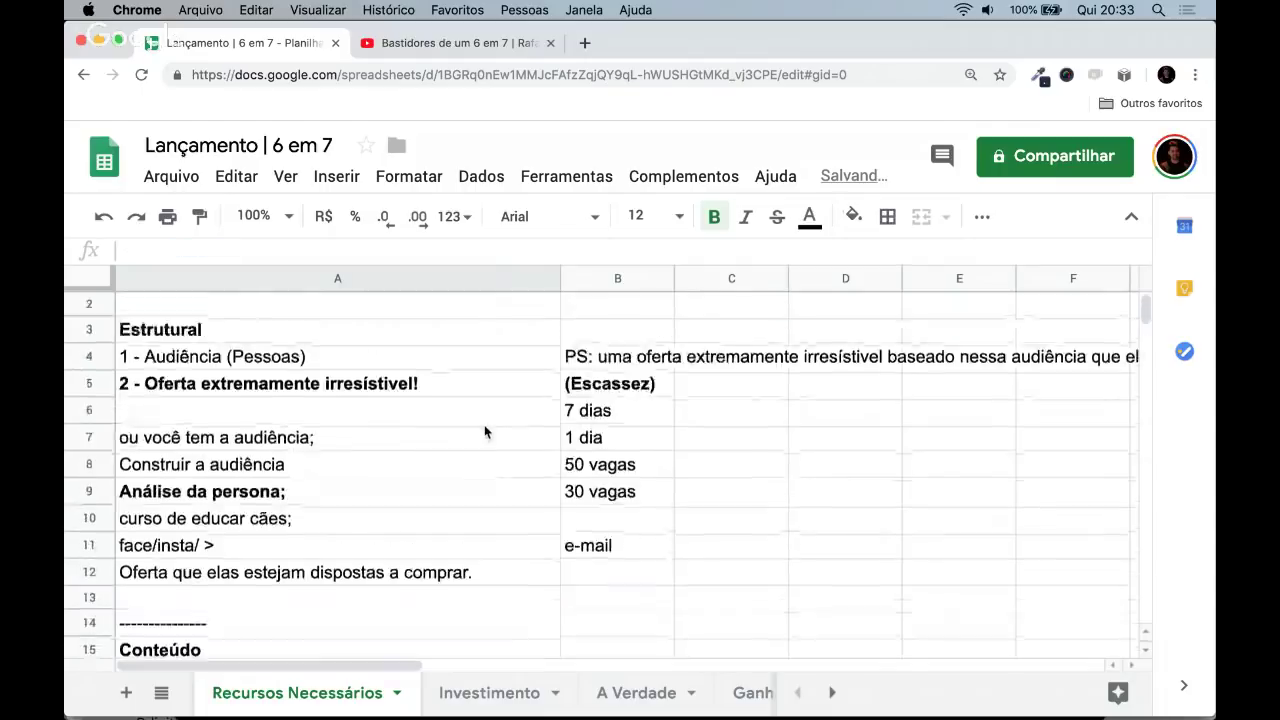
left_click(382, 391)
key("Down")
key("Up")
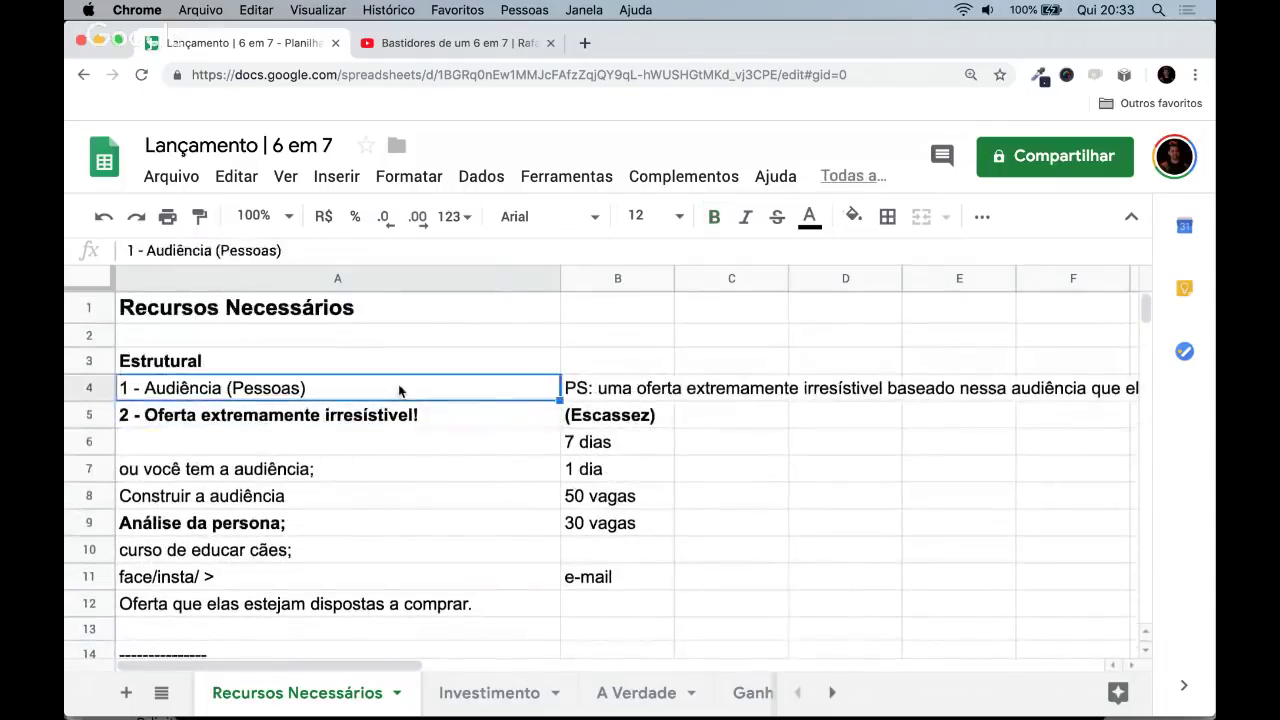
key("Down")
key("Up")
key("Down")
key("Up")
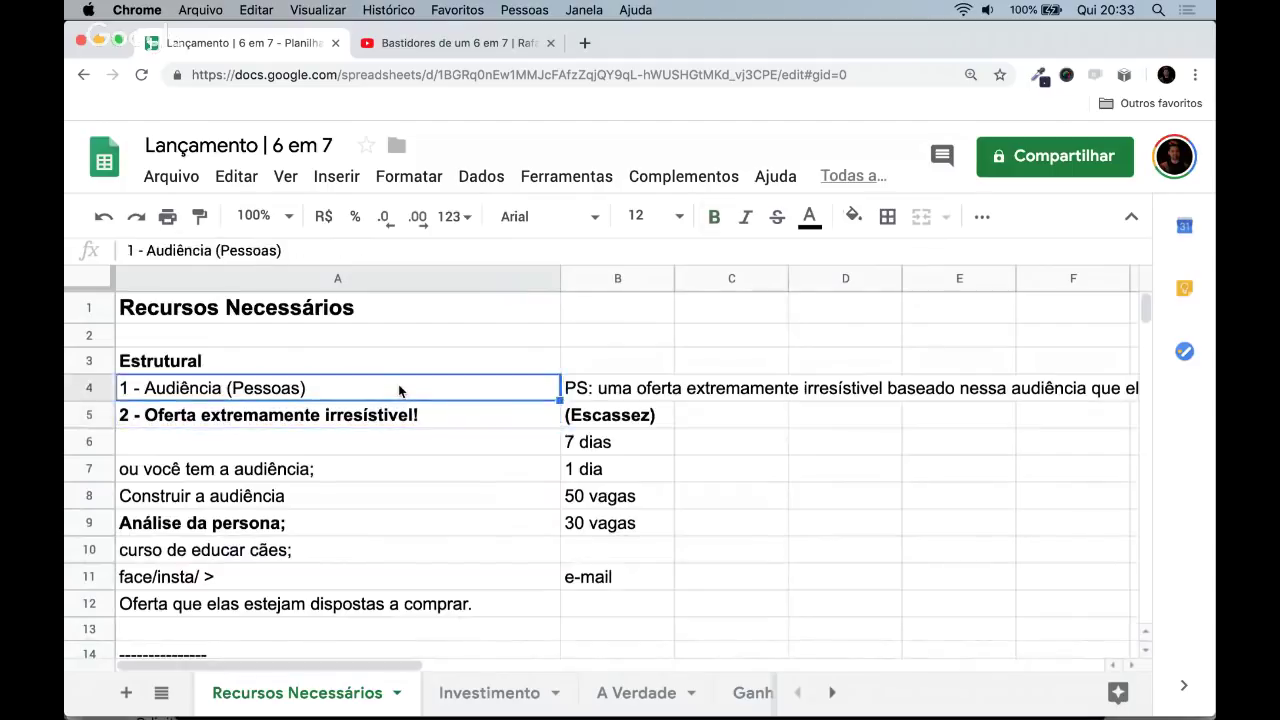
key("Down")
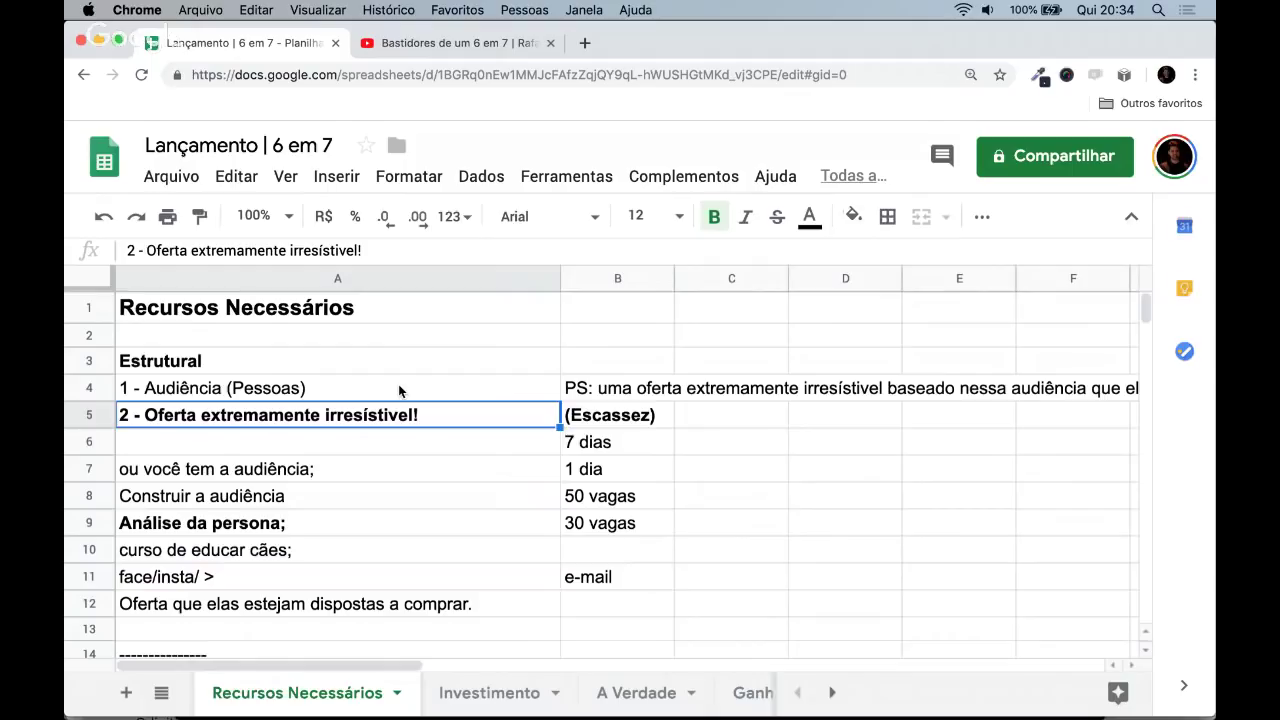
left_click(398, 387)
key("Down")
left_click(398, 388)
key("Down")
left_click(398, 388)
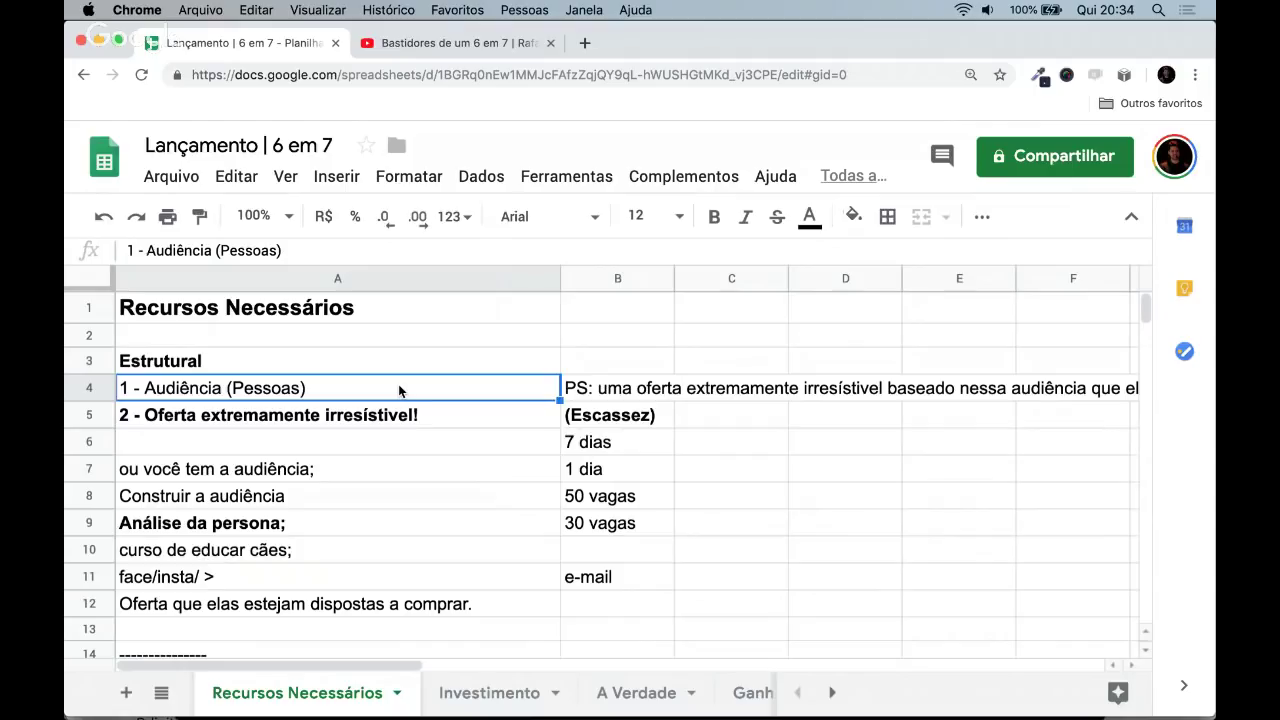
- Go through the resource list from the offer item down to the product description in the "Conteúdo" section
key("Down")
key("Down")
key("Down")
key("Down")
key("Down")
key("Down")
key("Down")
key("Down")
key("Down")
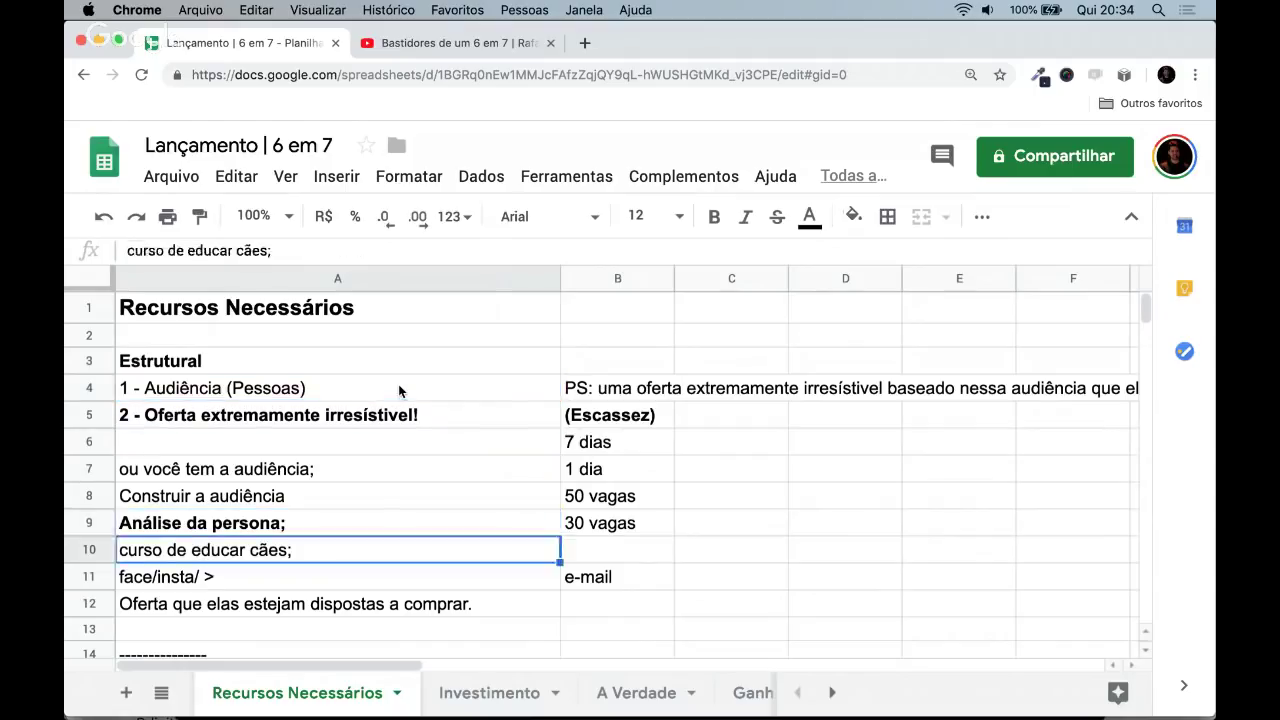
key("Down")
key("Down")
key("Down")
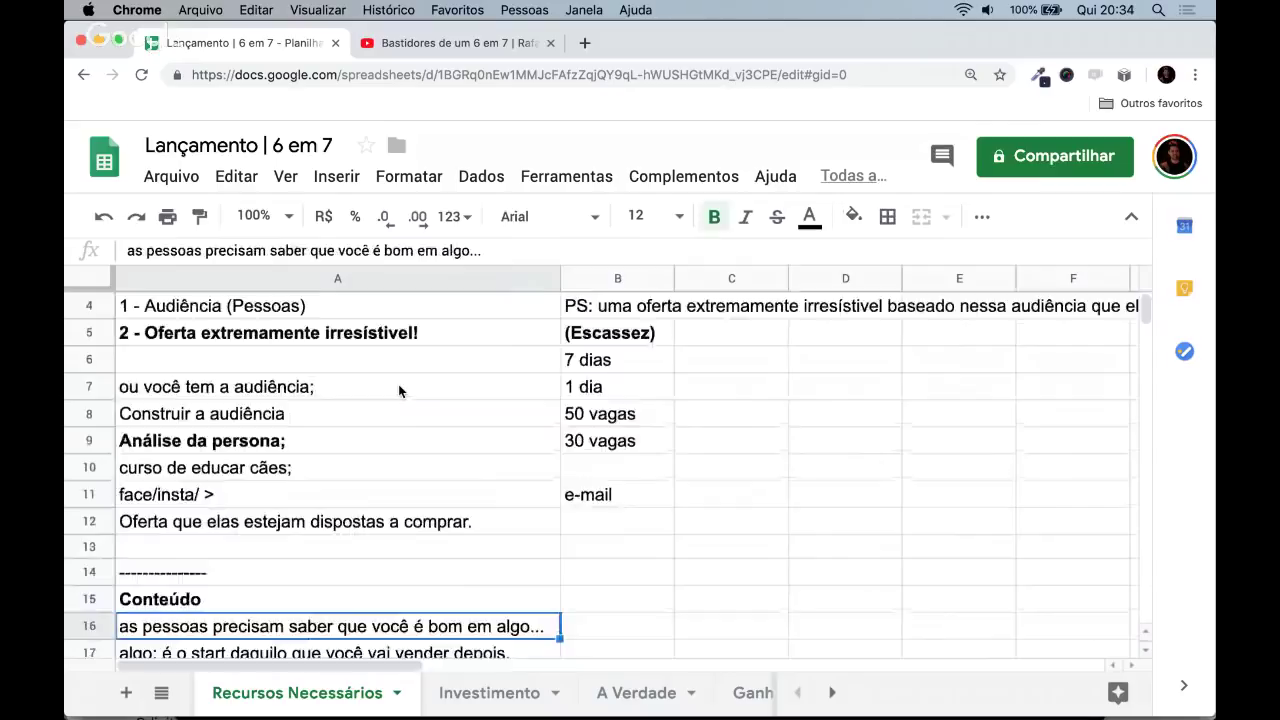
key("Down")
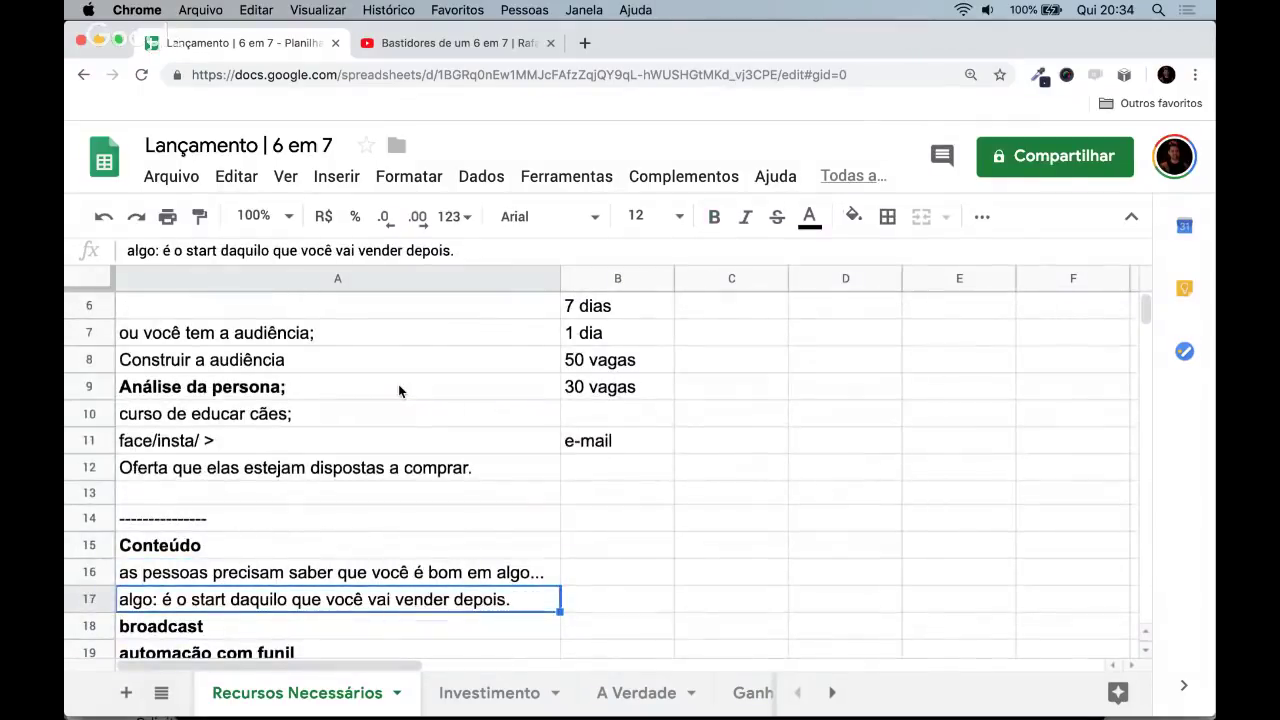
- Extend the "Conteúdo" heading in cell A15 to "Conteúdo -> VALOR"
key("Up")
key("Up")
left_click(274, 250)
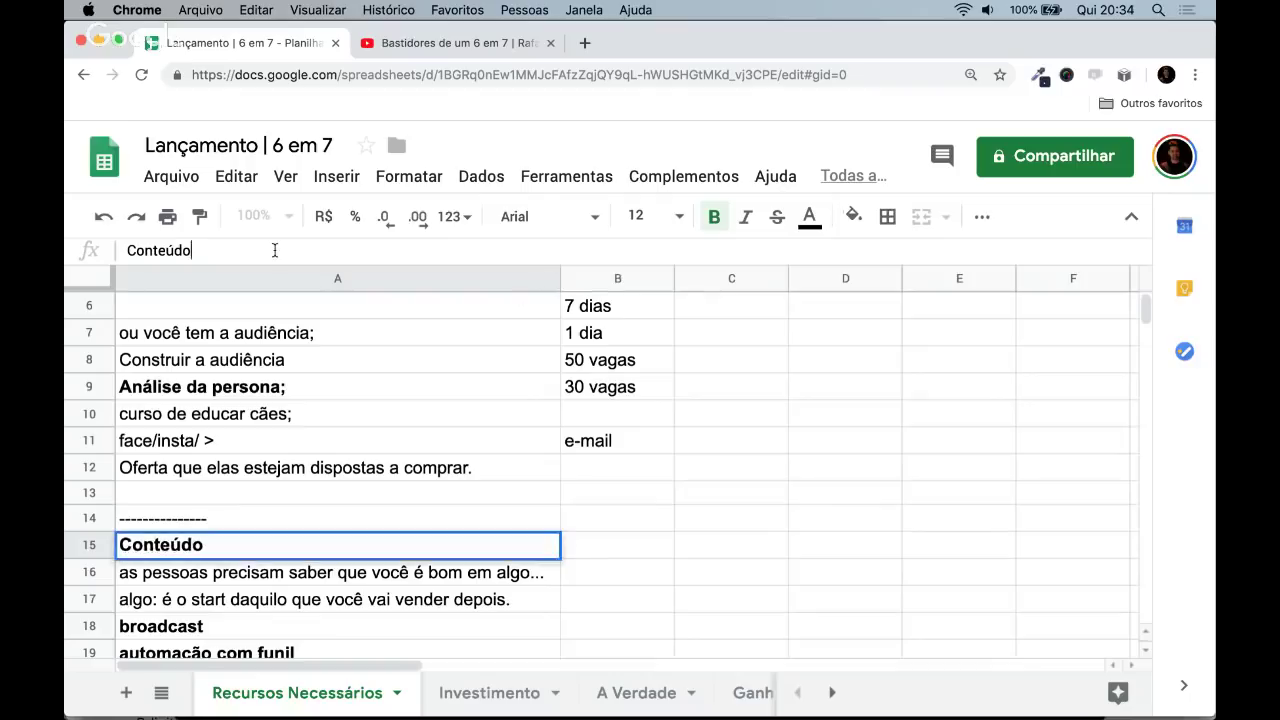
type("-> VALOR")
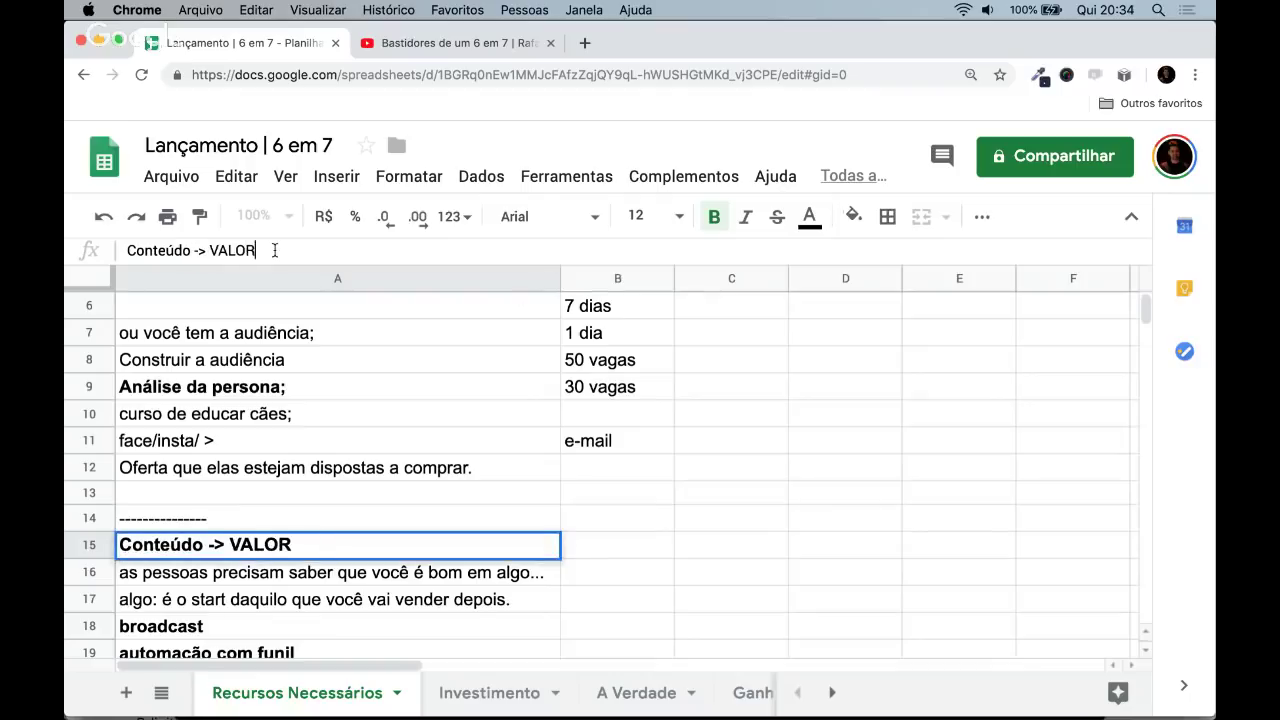
key("Return")
key("Up")
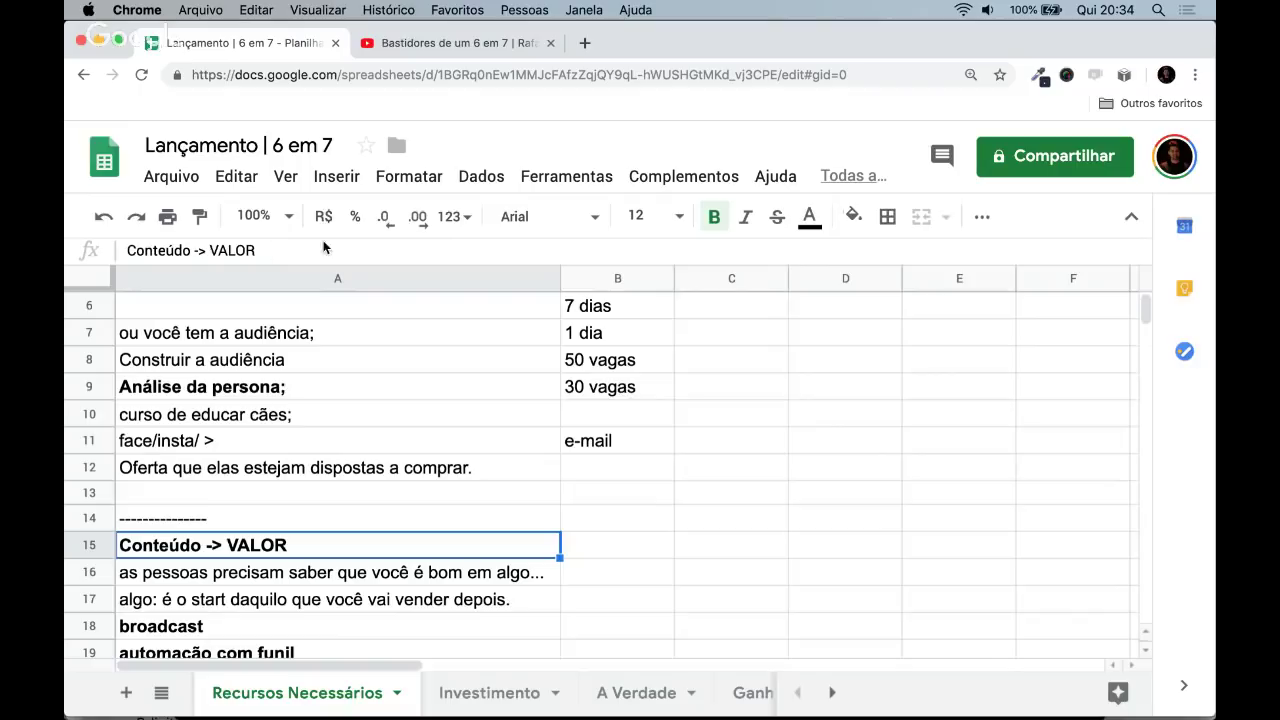
- Write "commoditie" in cell B15, underline it, and clear the cell again
key("Tab")
type("commkd")
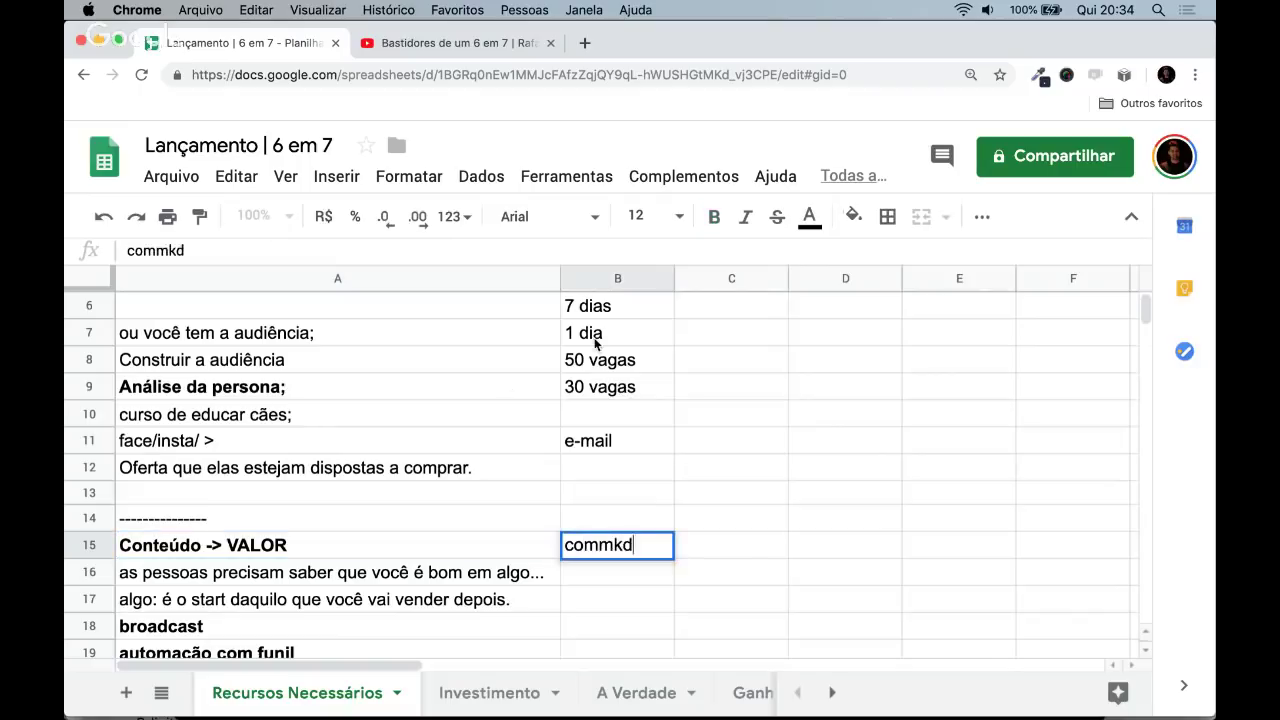
key("BackSpace")
key("BackSpace")
type("oditie")
key("Return")
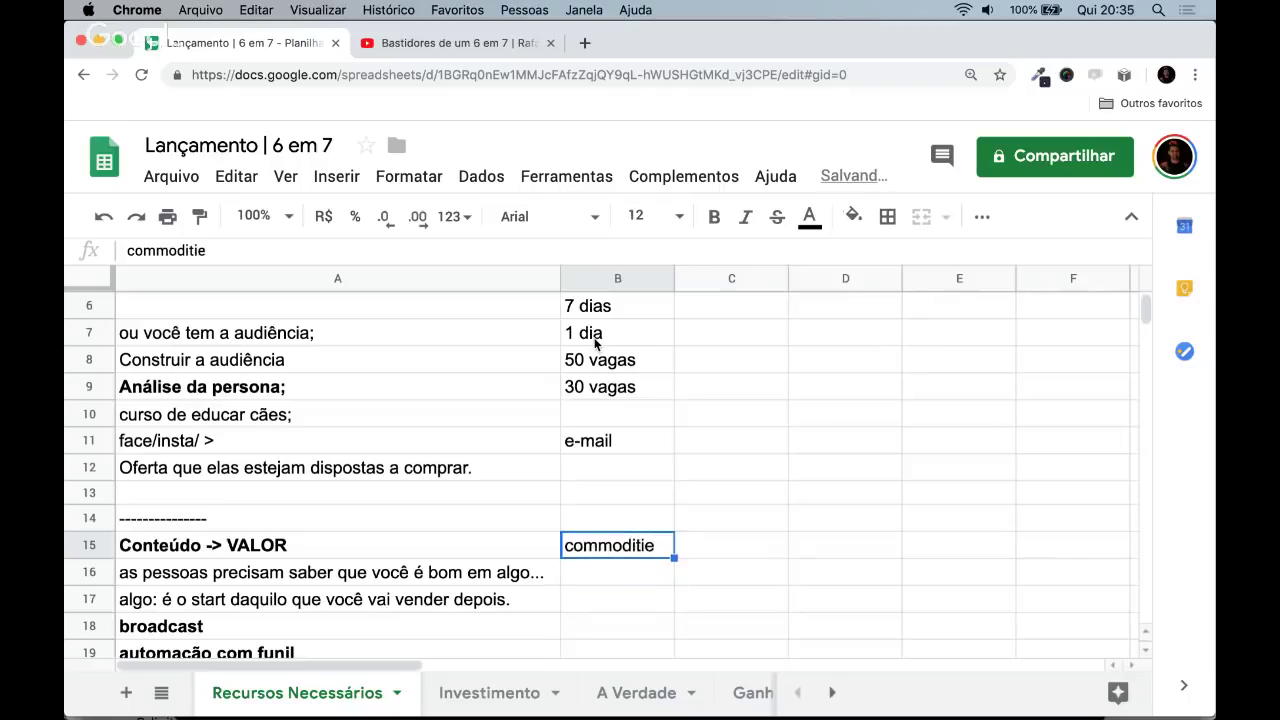
key("super+u")
key("Right")
key("Left")
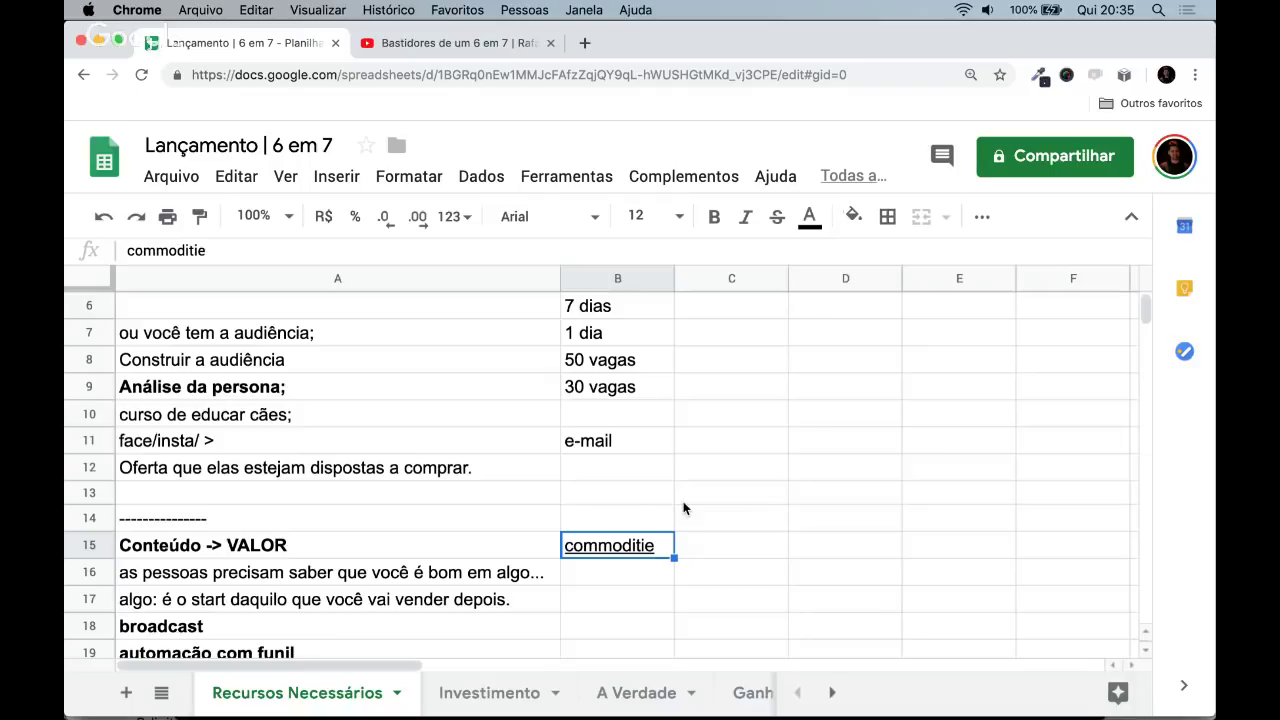
key("BackSpace")
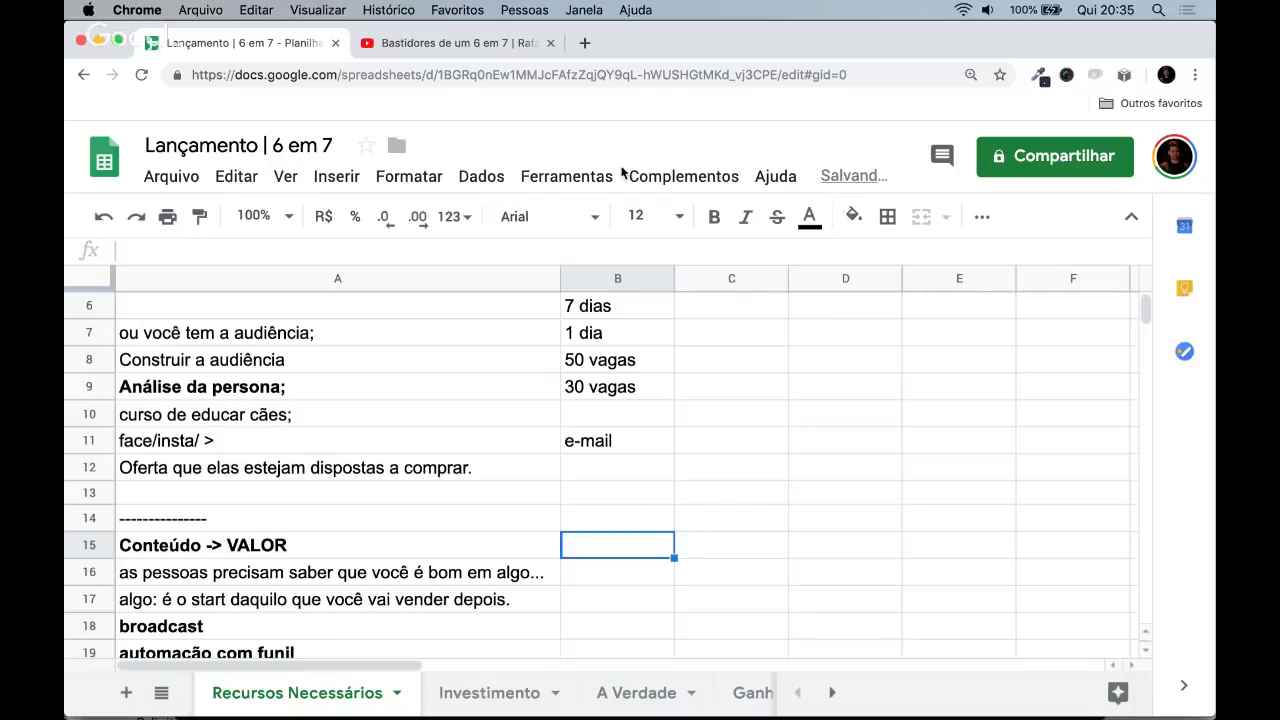
- Switch to the YouTube page of the live stream and read through the viewers' chat messages
left_click(464, 41)
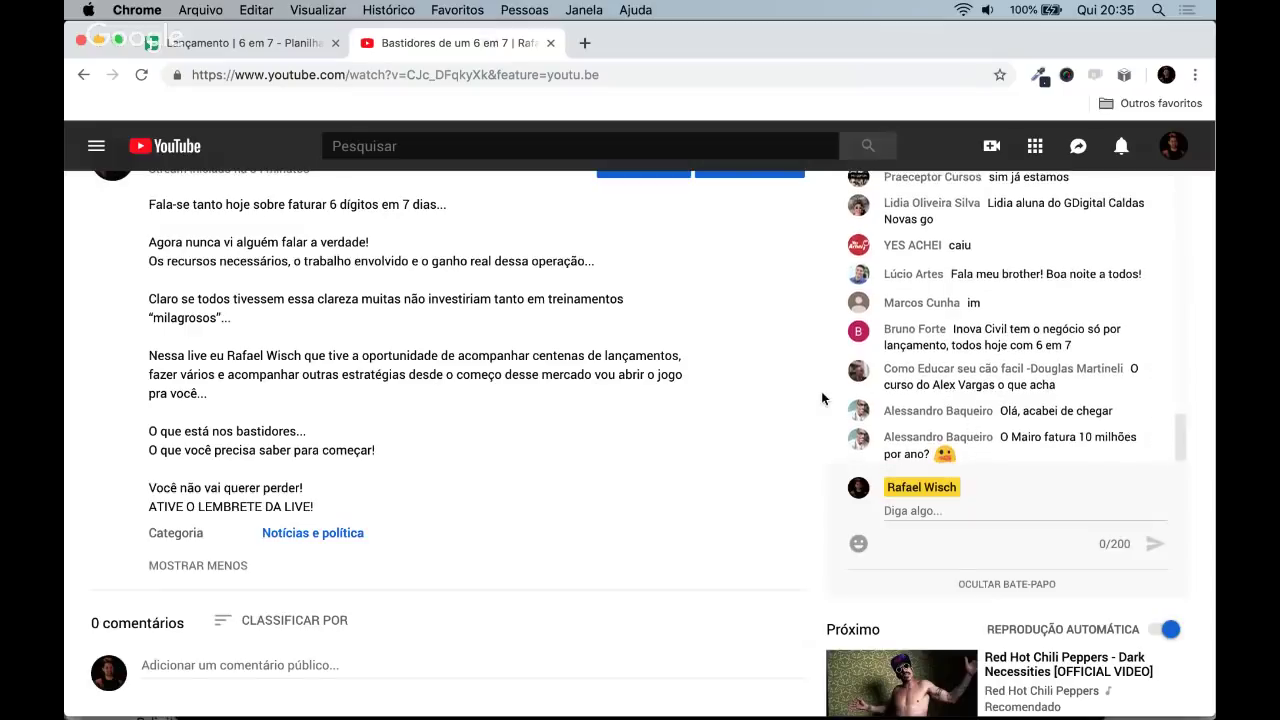
scroll(821, 398, "up", 1)
scroll(821, 398, "down", 1)
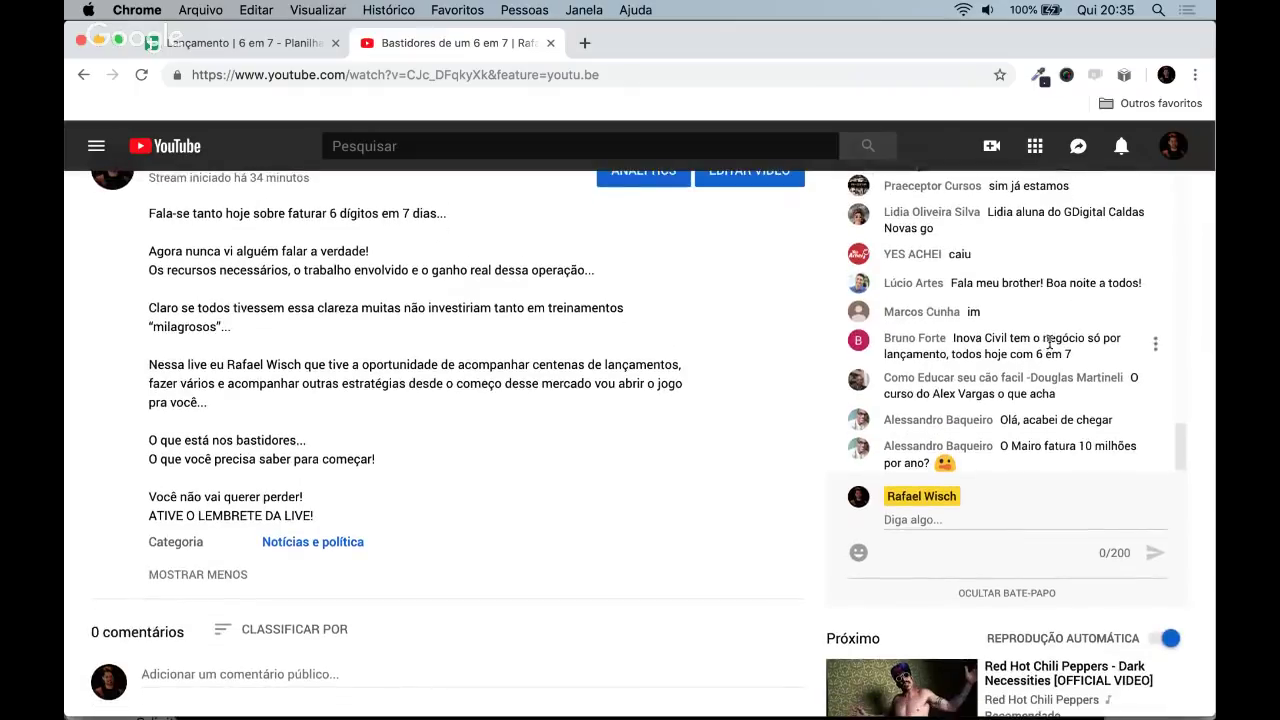
scroll(774, 461, "up", 5)
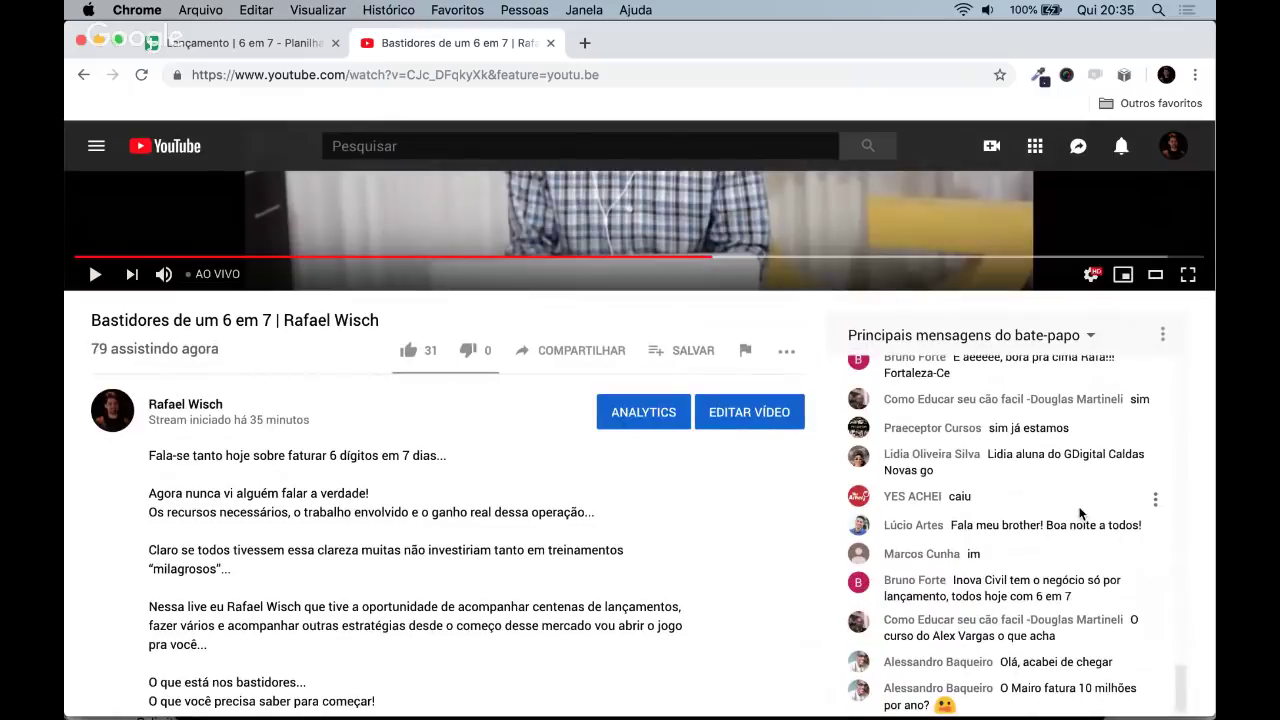
scroll(1080, 513, "up", 2)
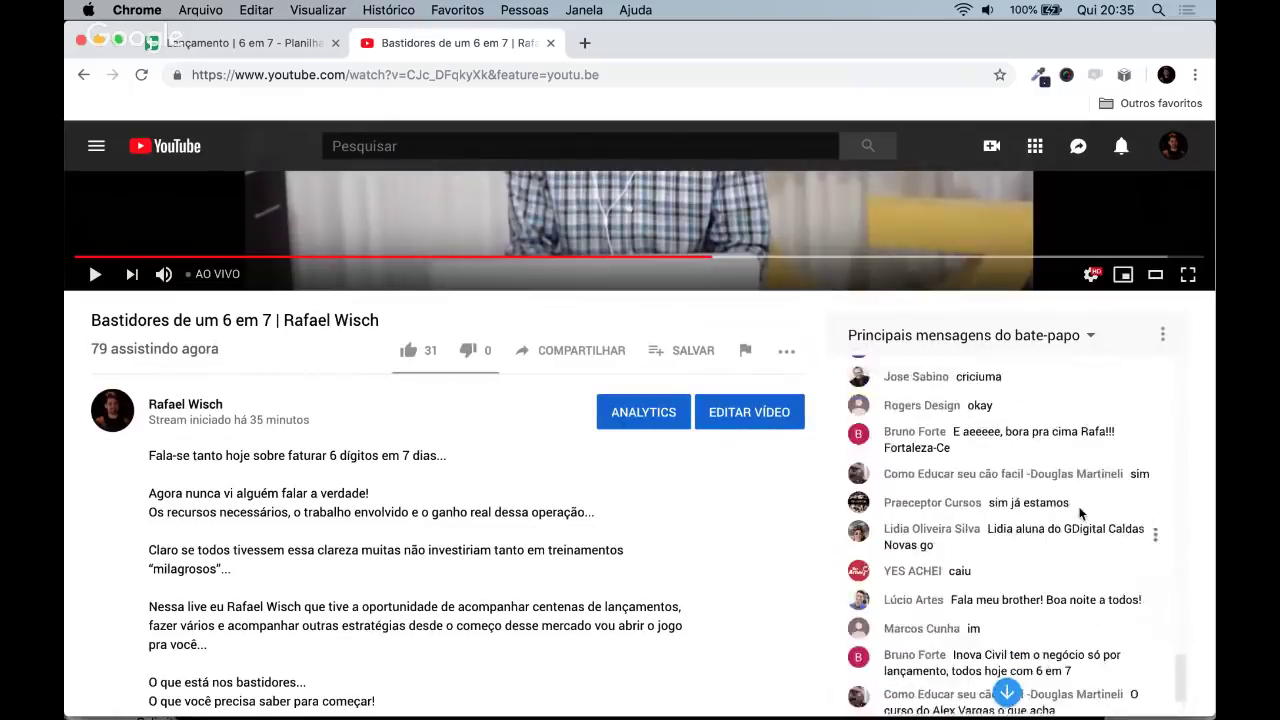
scroll(1080, 513, "down", 2)
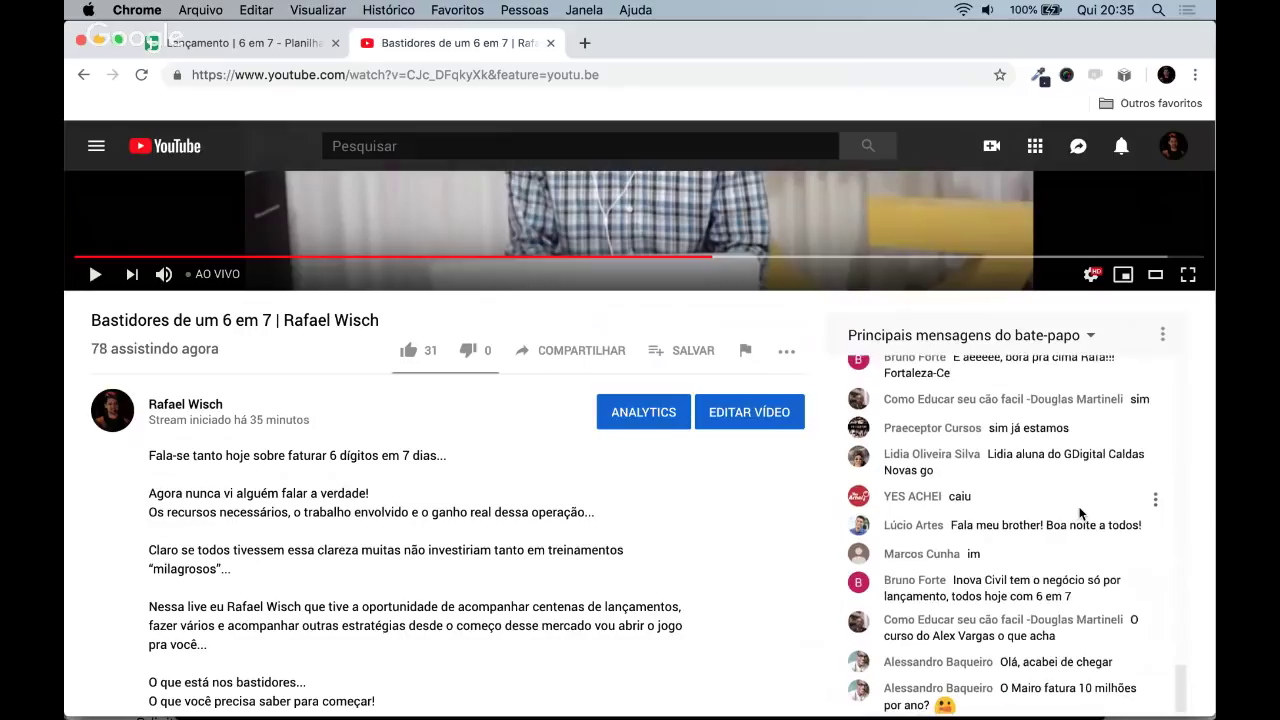
scroll(770, 563, "down", 3)
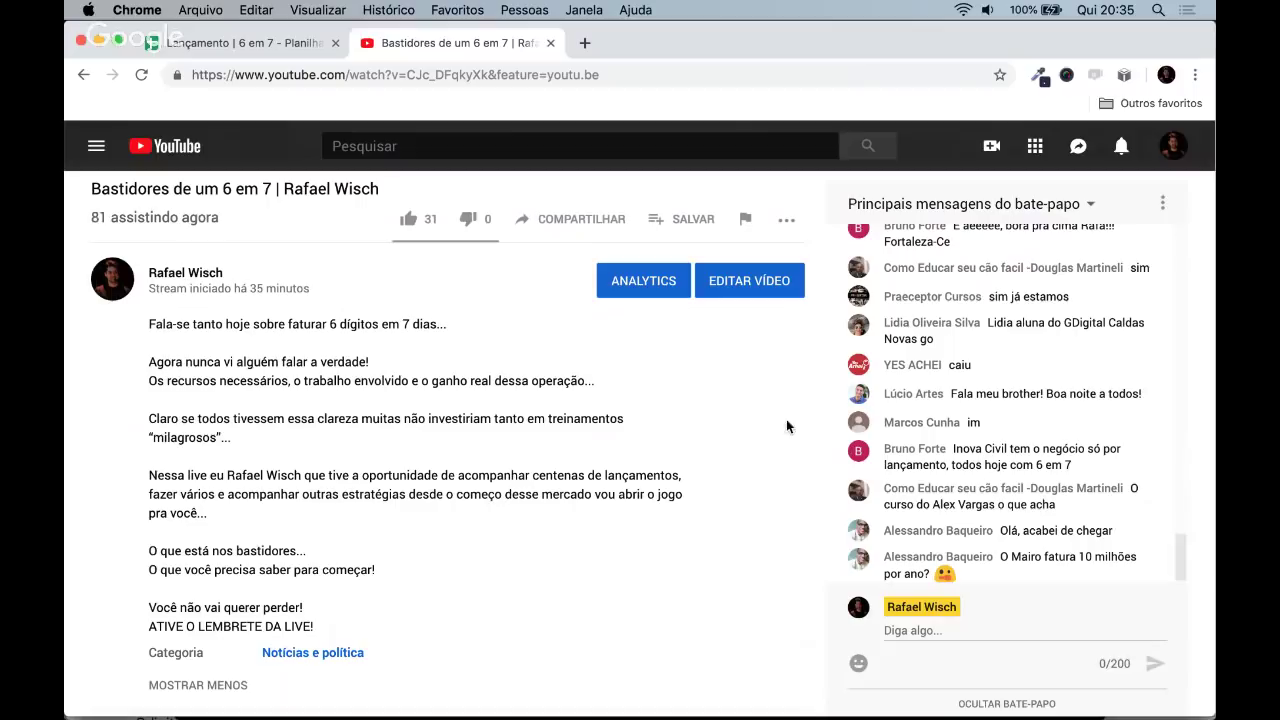
key("/")
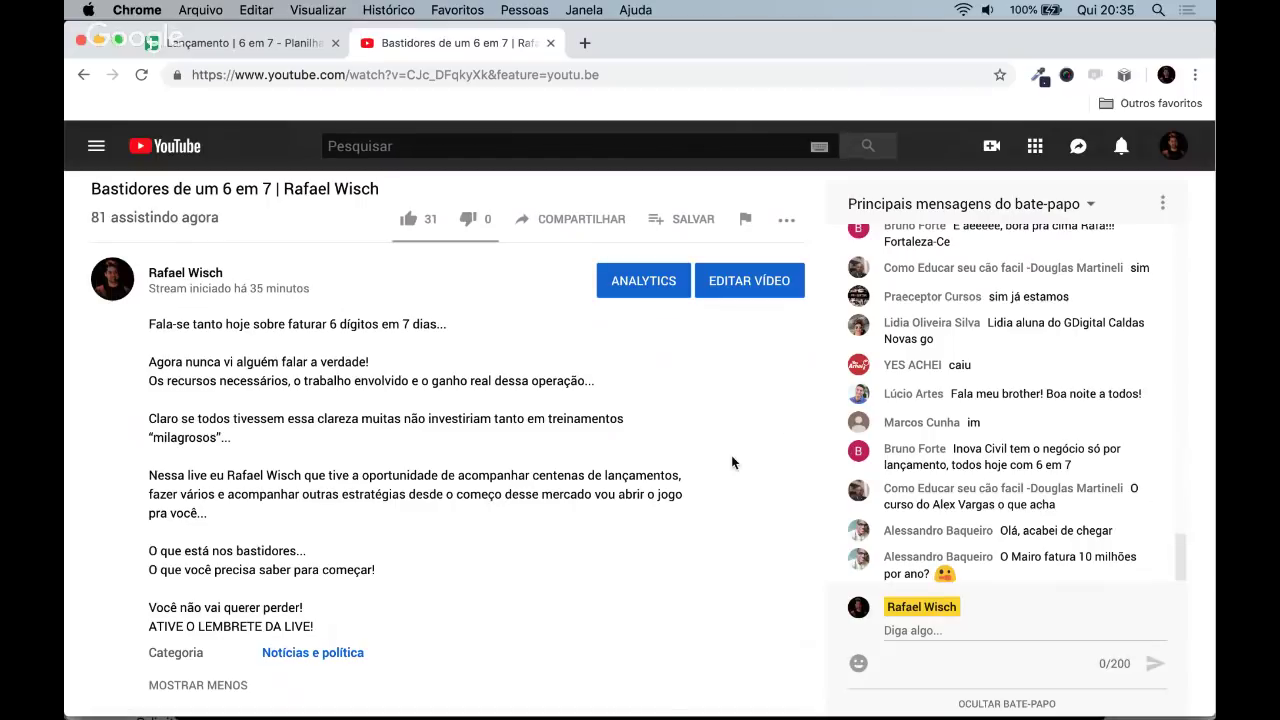
scroll(731, 455, "up", 5)
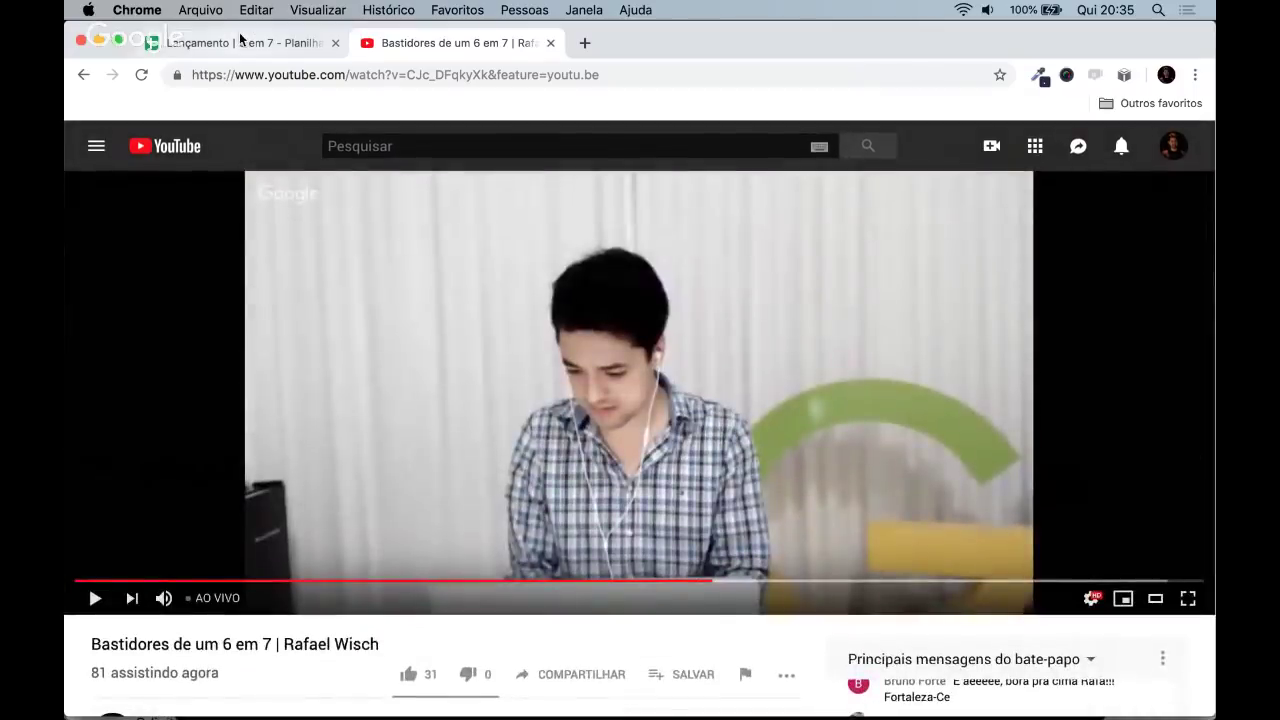
scroll(884, 405, "down", 5)
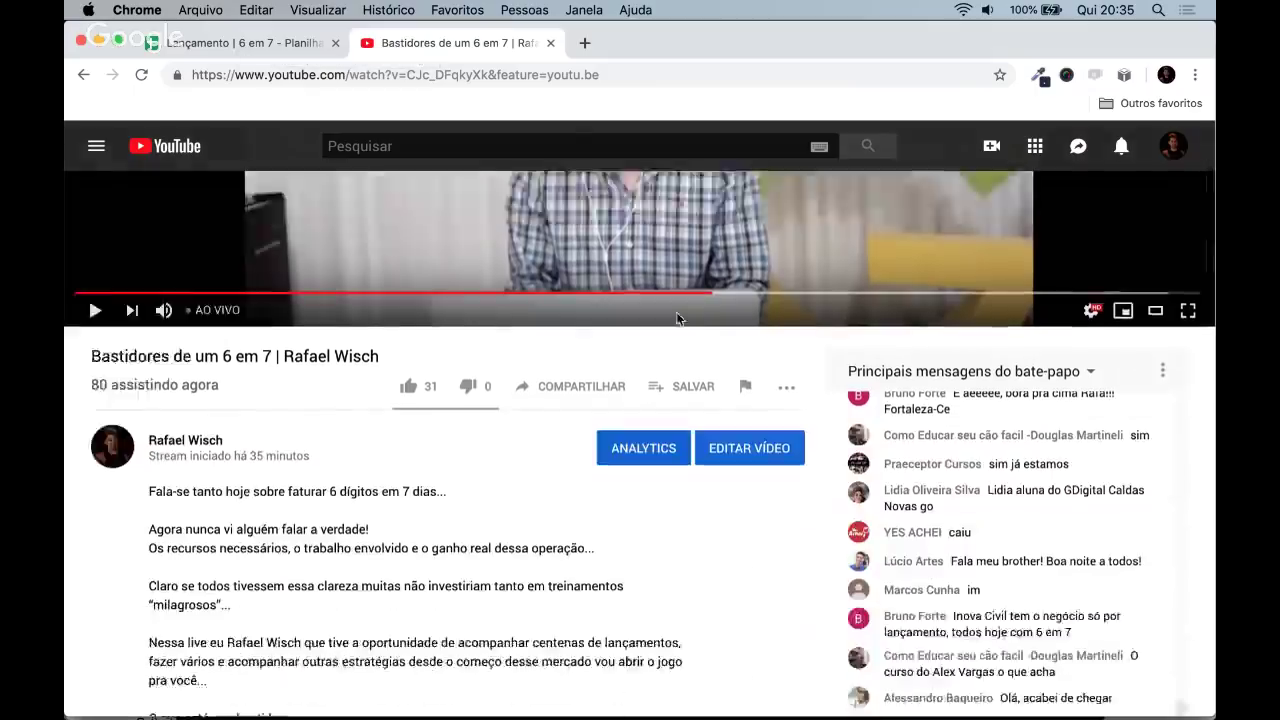
- Switch to the Google Hangouts window and stop sharing the screen
key("super+grave")
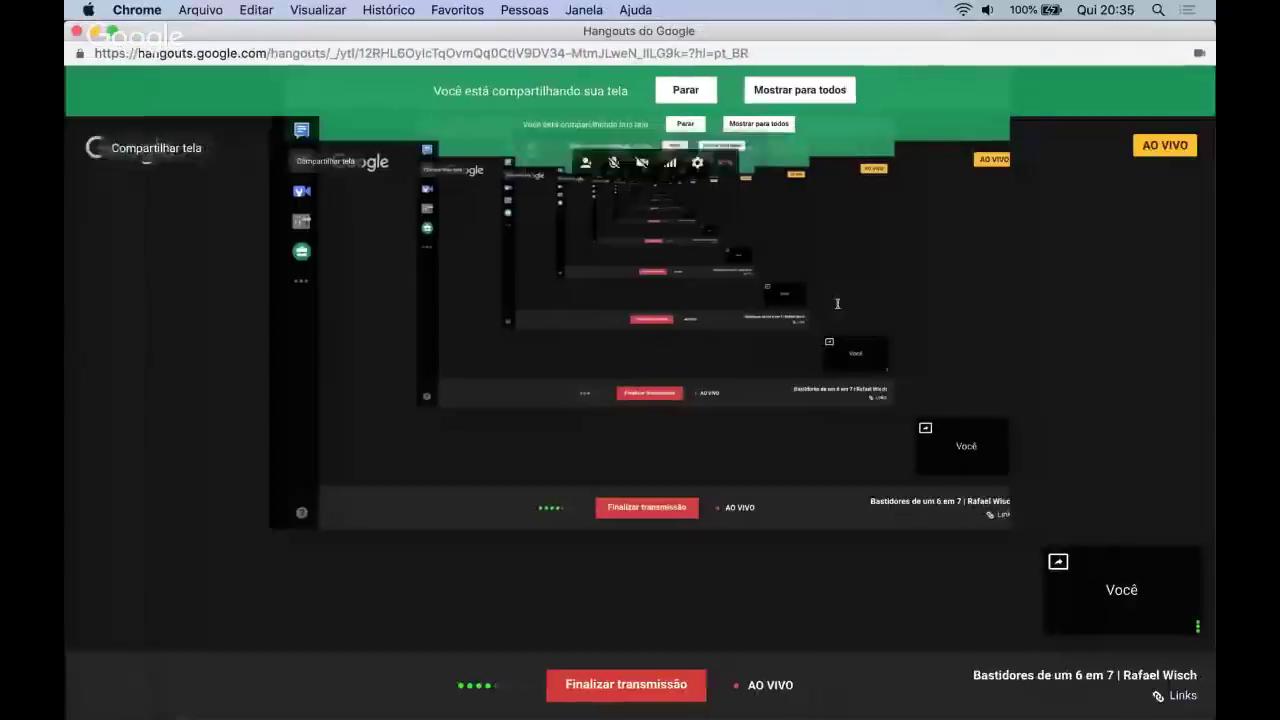
left_click(683, 92)
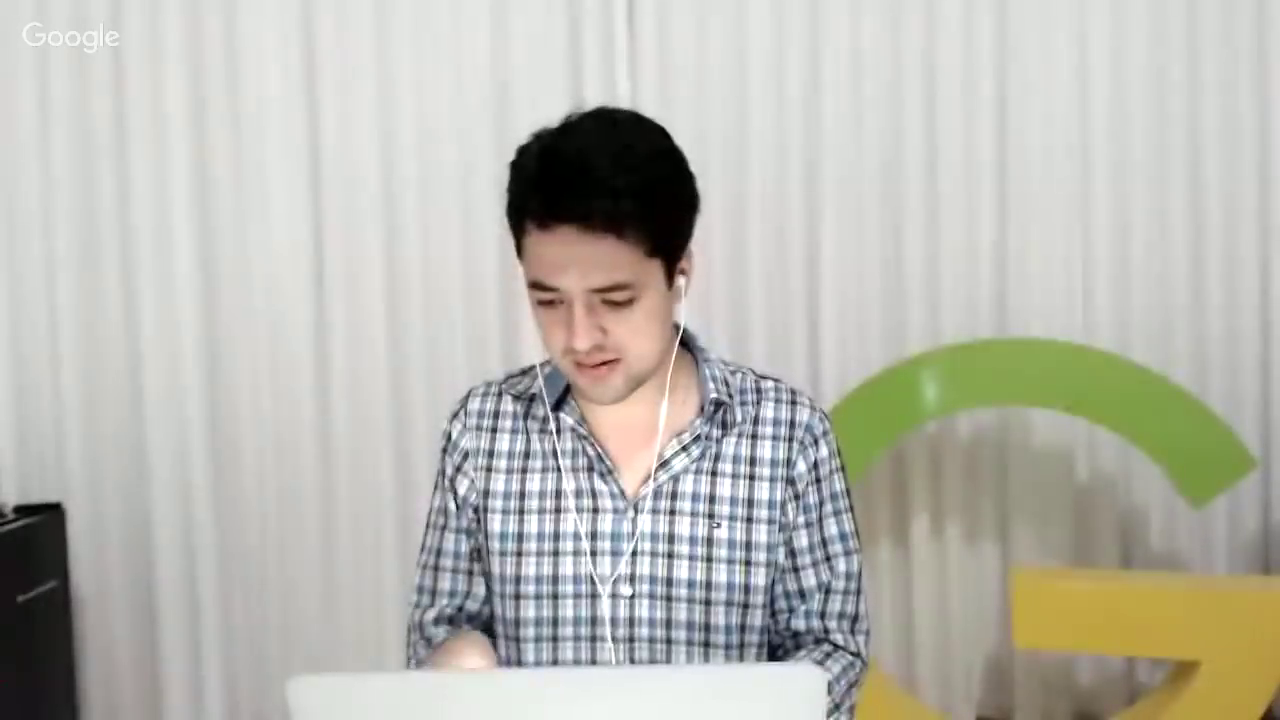
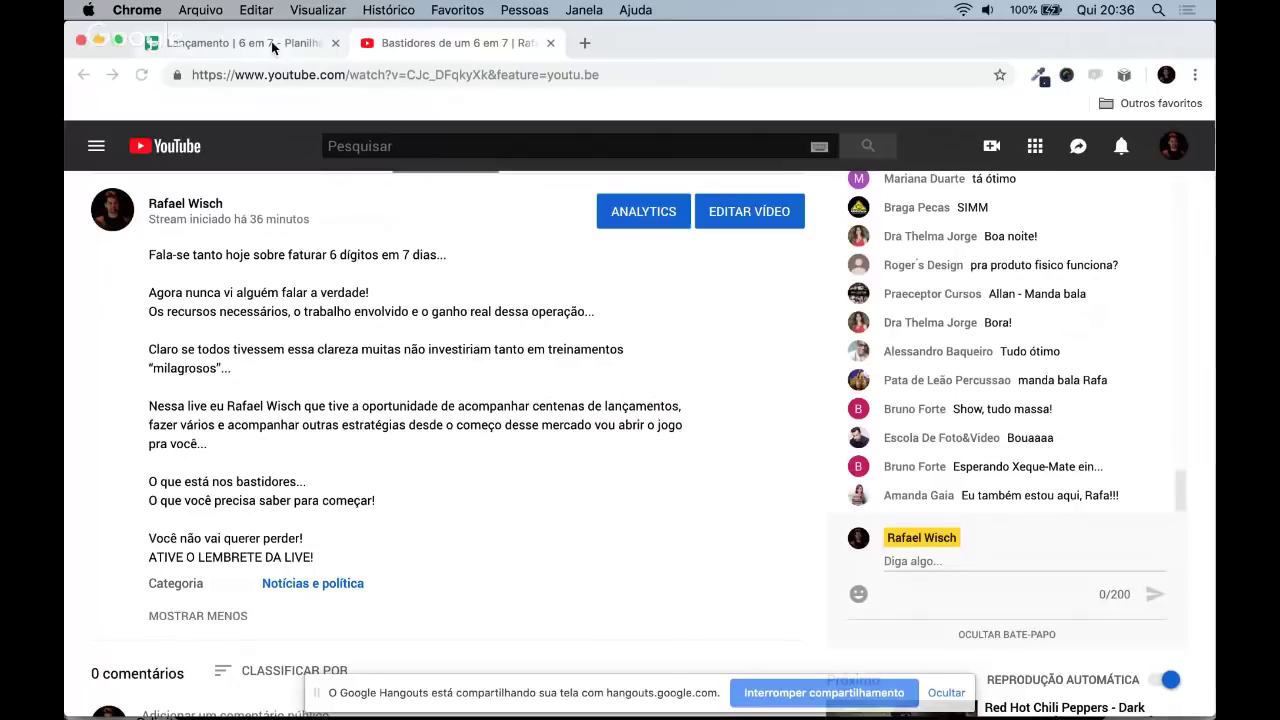
- Switch back to the "Lançamento | 6 em 7" spreadsheet, hide the screen-sharing notice and return to the beginning of the sheet
left_click(271, 42)
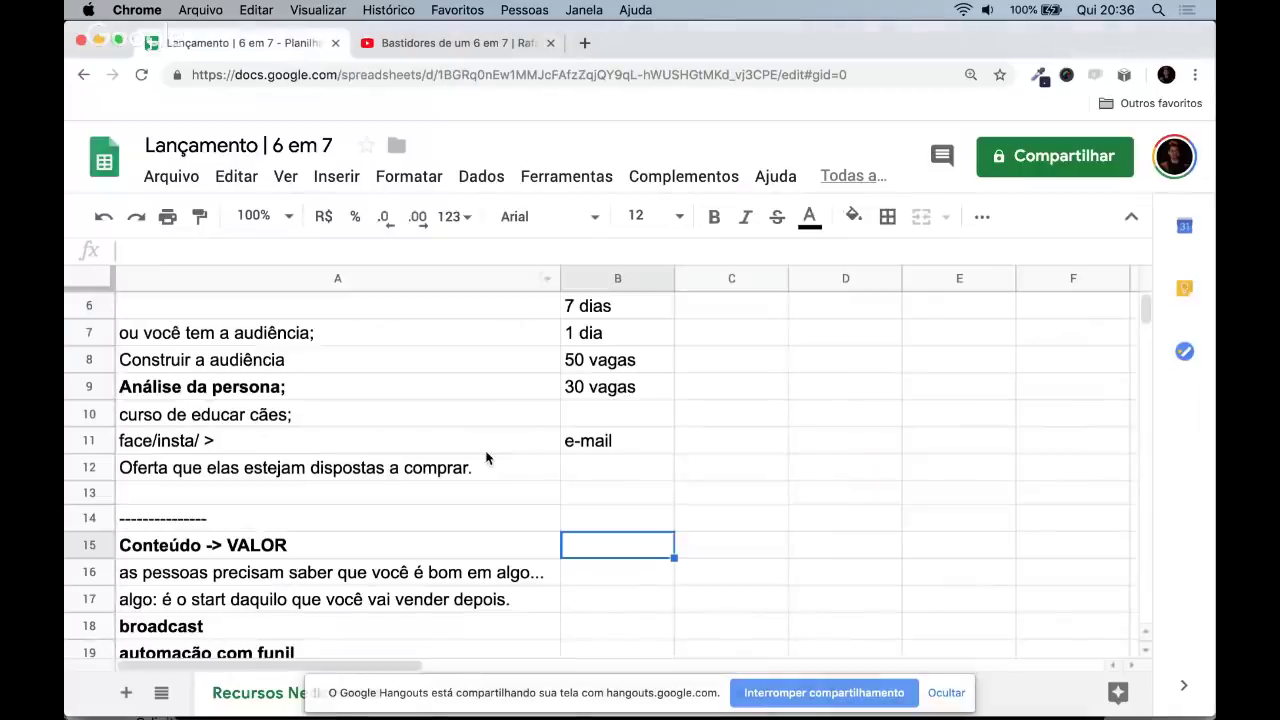
left_click(944, 692)
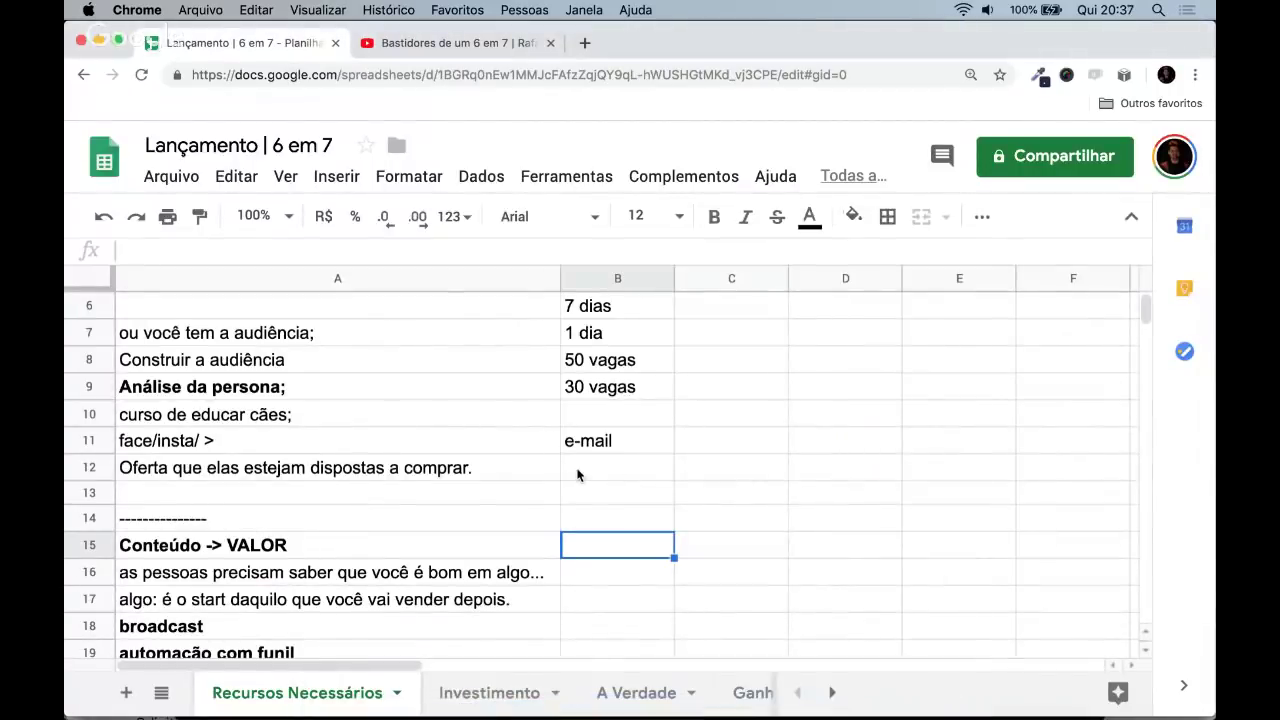
key("Left")
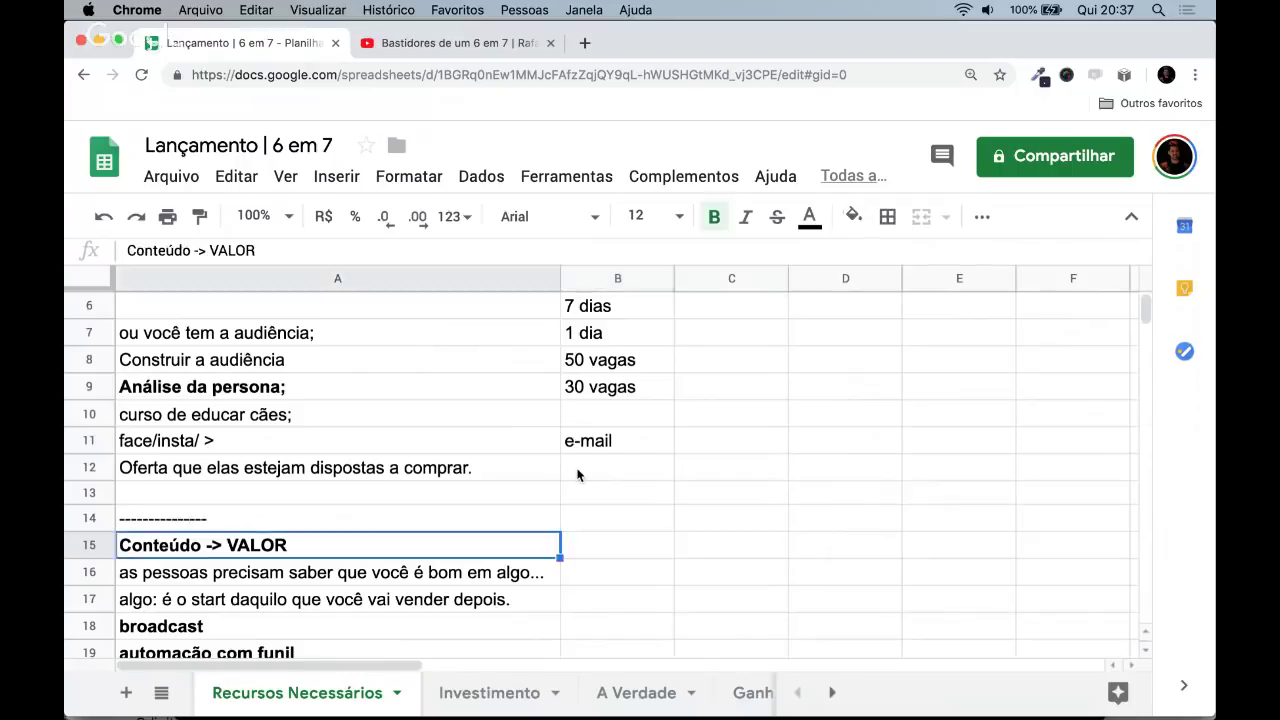
key("Up")
key("Up")
scroll(475, 338, "up", 5)
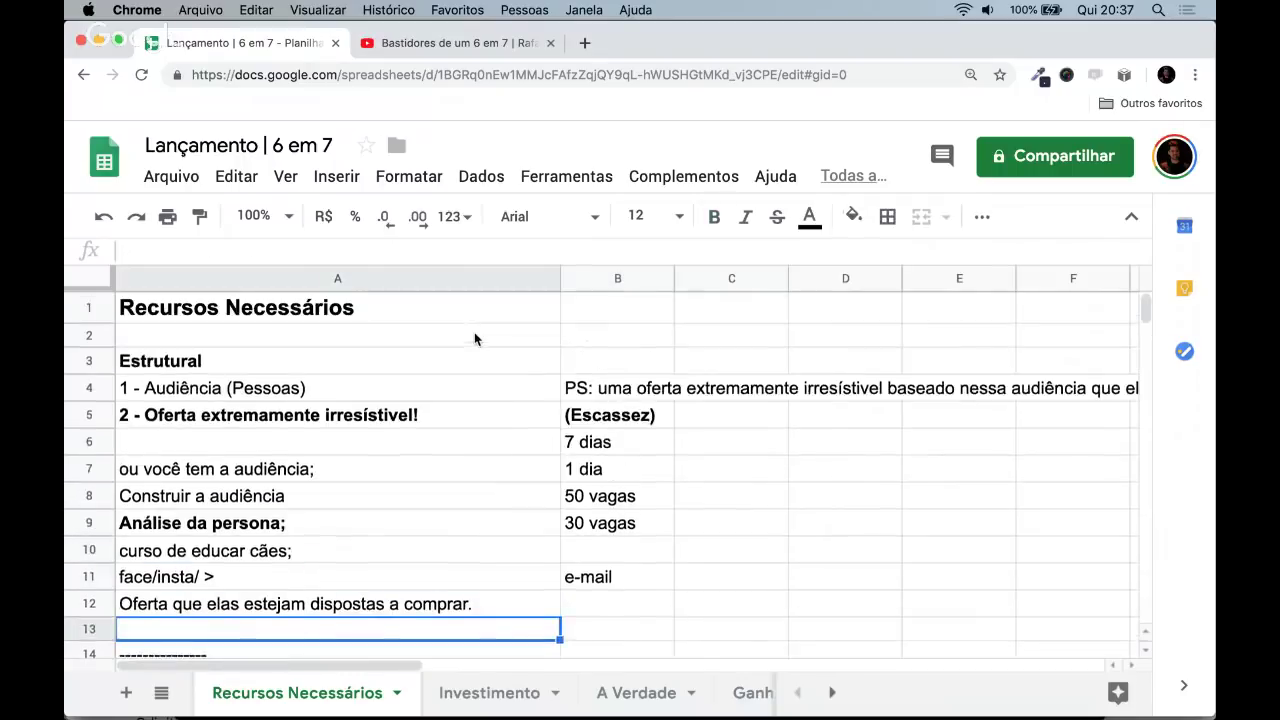
- Enter "Desmistificar" in cell A2 under the "Recursos Necessários" title and make it bold
left_click(500, 311)
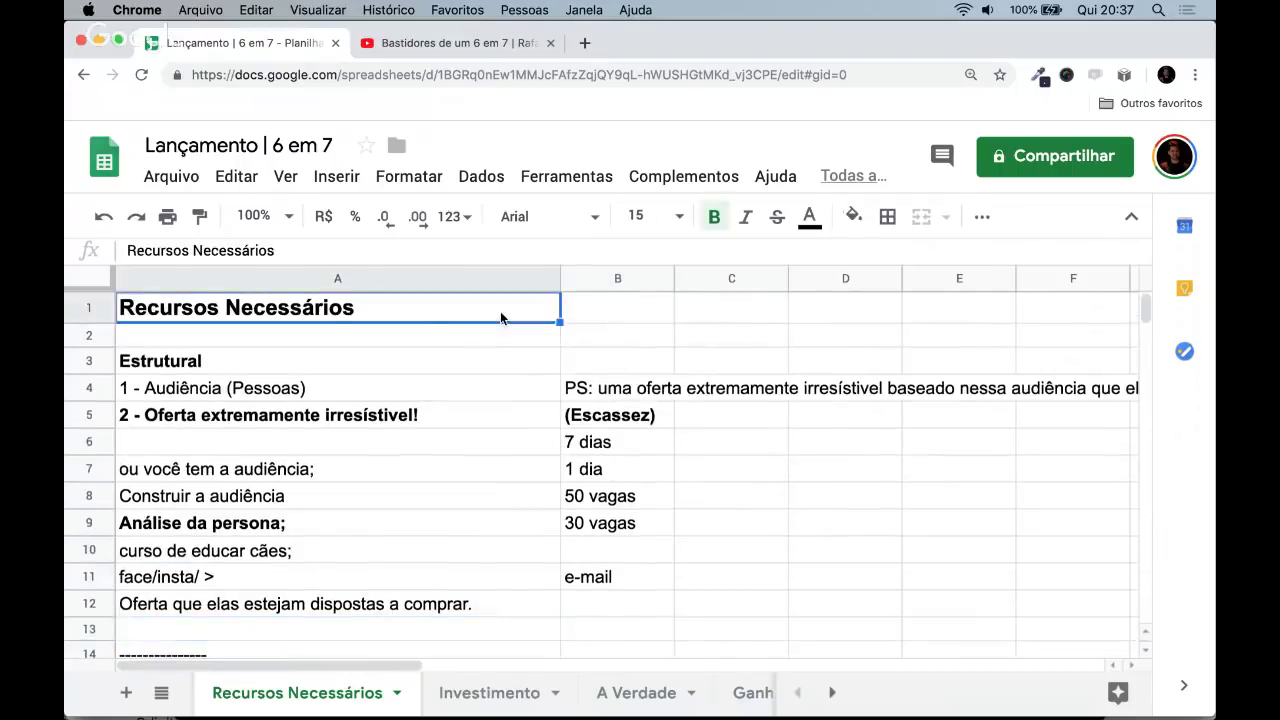
left_click(406, 252)
key("Return")
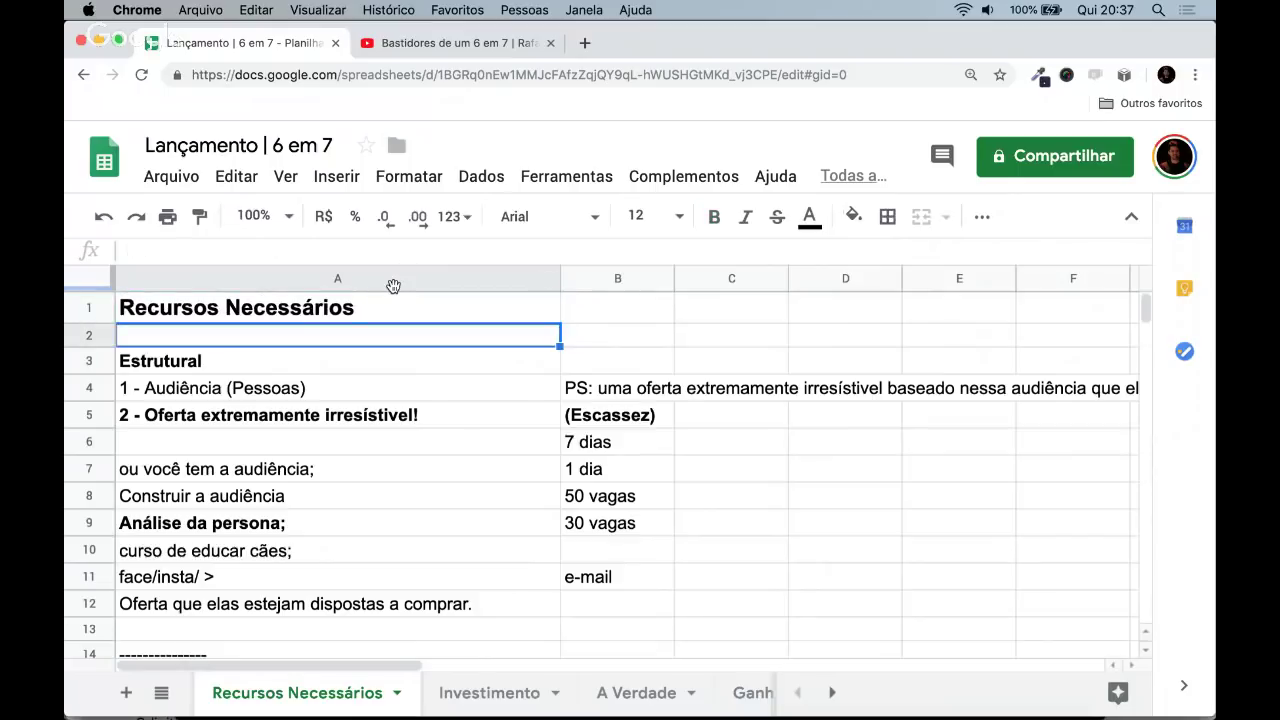
type("Desmitific")
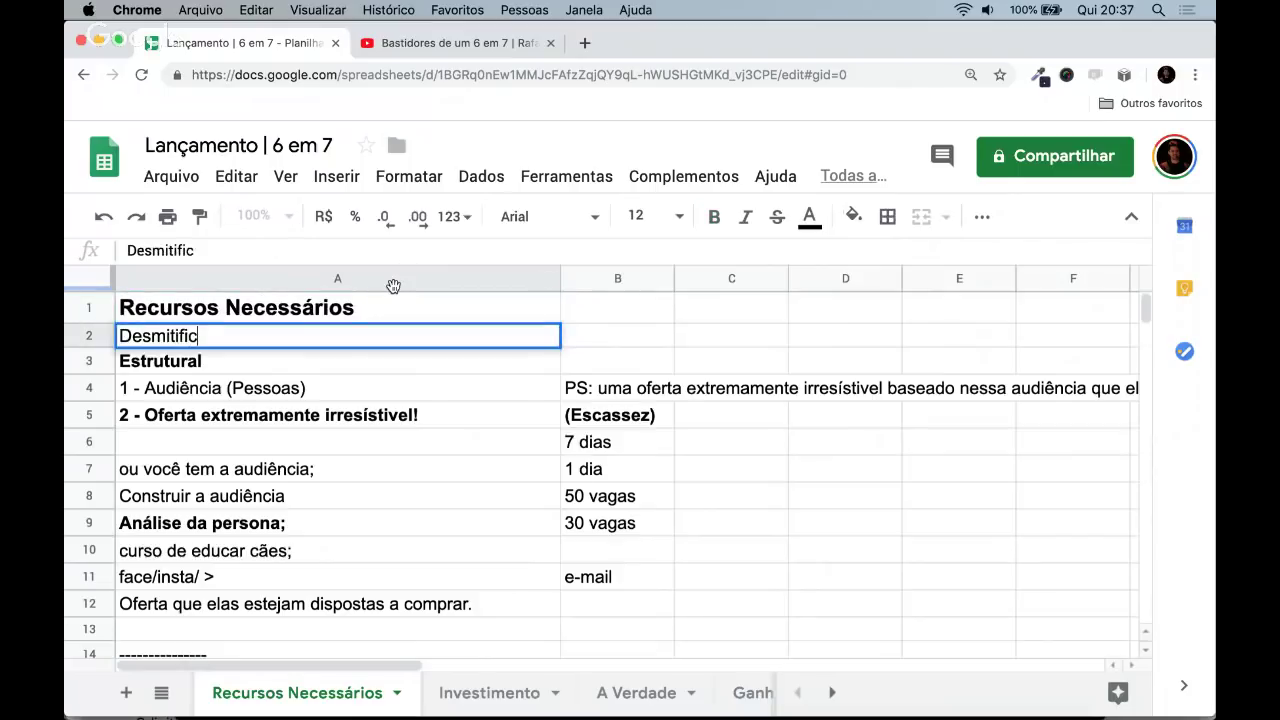
key("BackSpace")
key("BackSpace")
key("BackSpace")
key("BackSpace")
key("BackSpace")
type("st")
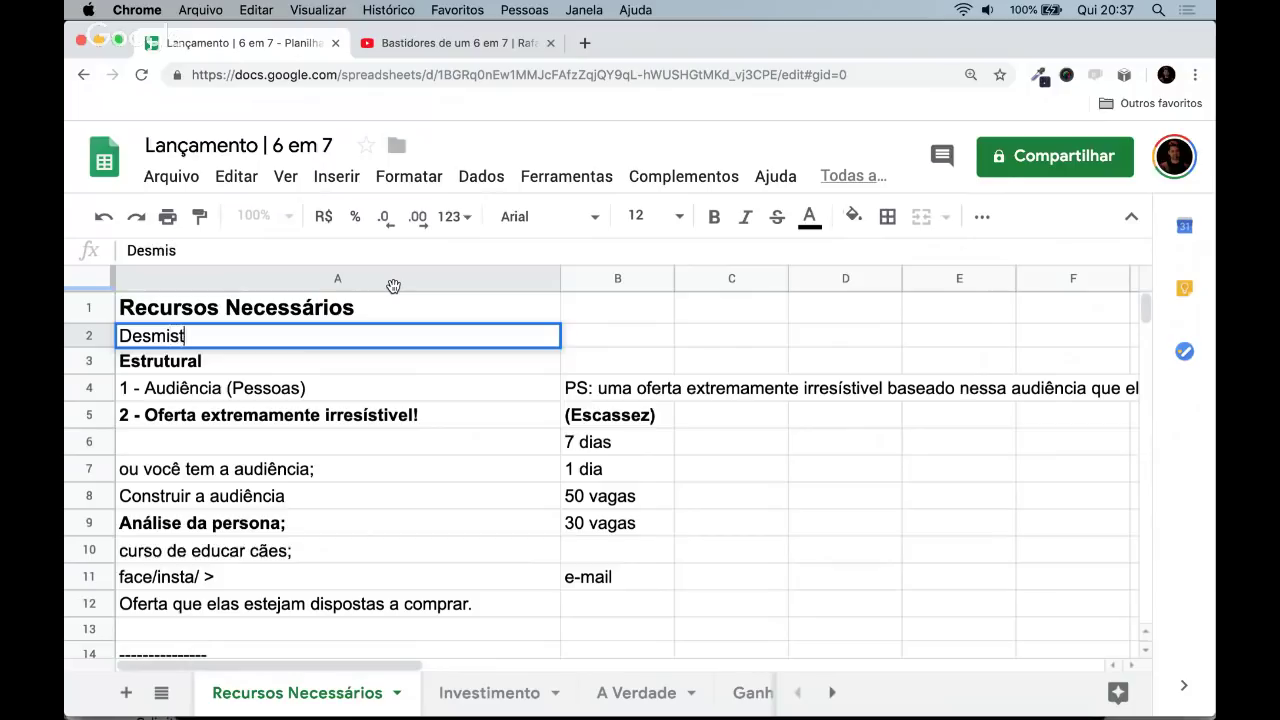
type("ificar")
key("Return")
key("Up")
key("ctrl+b")
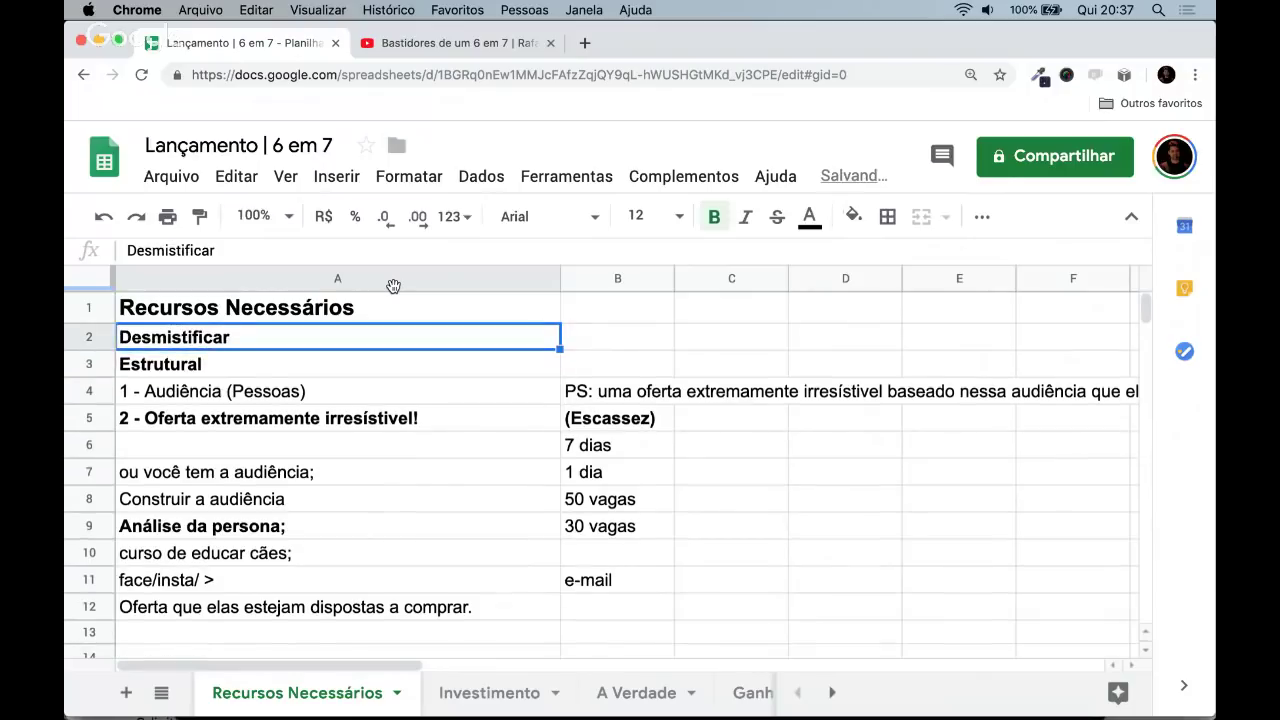
- Extend the text in cell A2 to "Desmistificar o Lançamento."
left_click(418, 250)
type("o Lan")
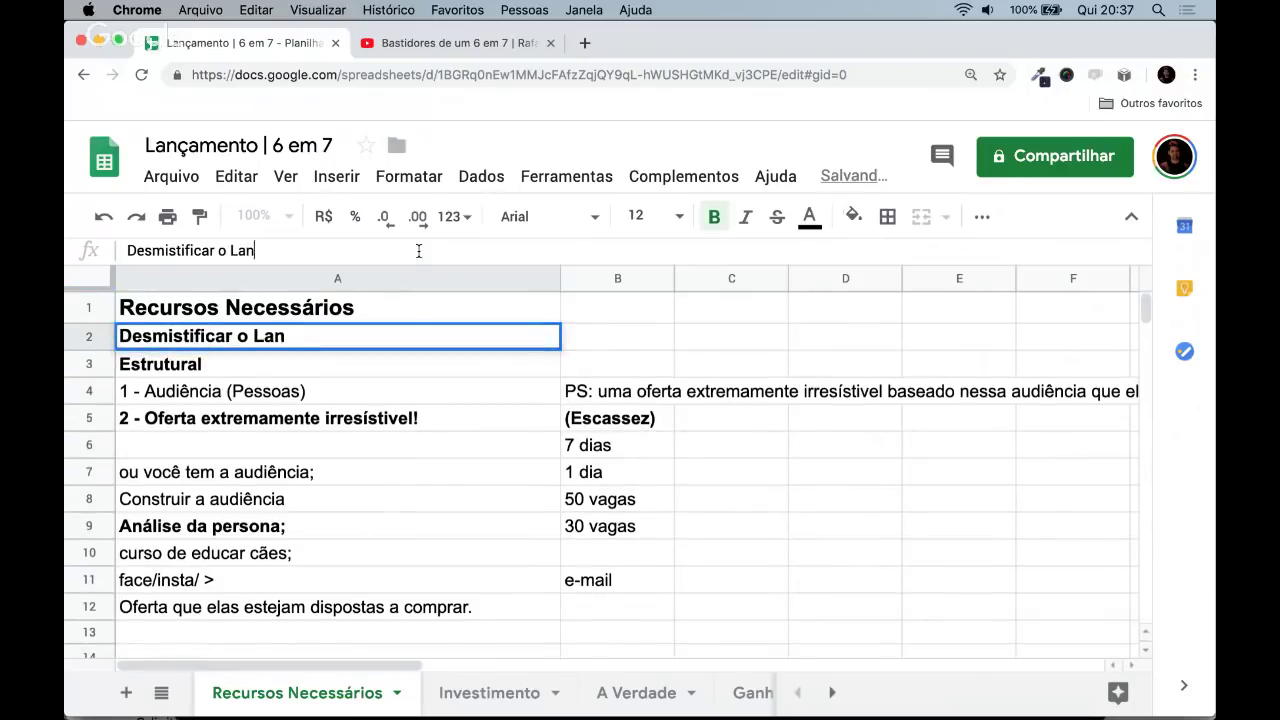
type("çamento.")
key("Return")
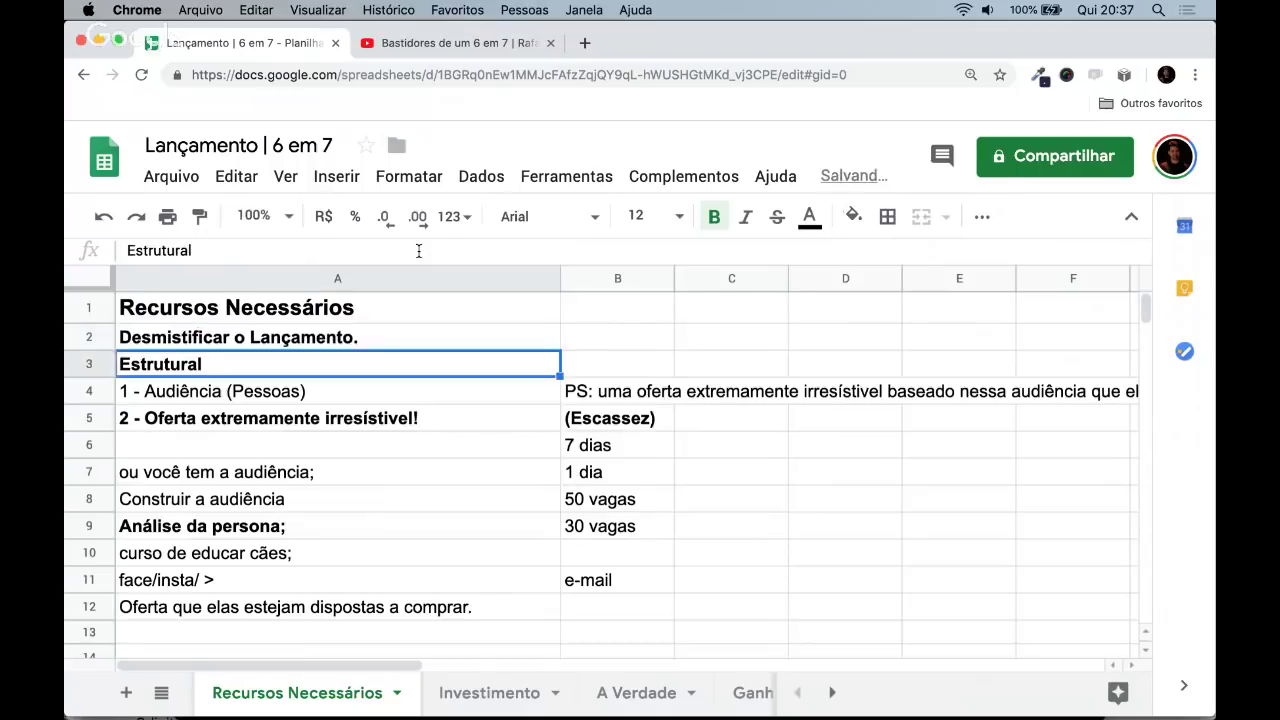
- Insert an empty row below the "Recursos Necessários" title in row 1
key("Up")
key("Up")
key("Down")
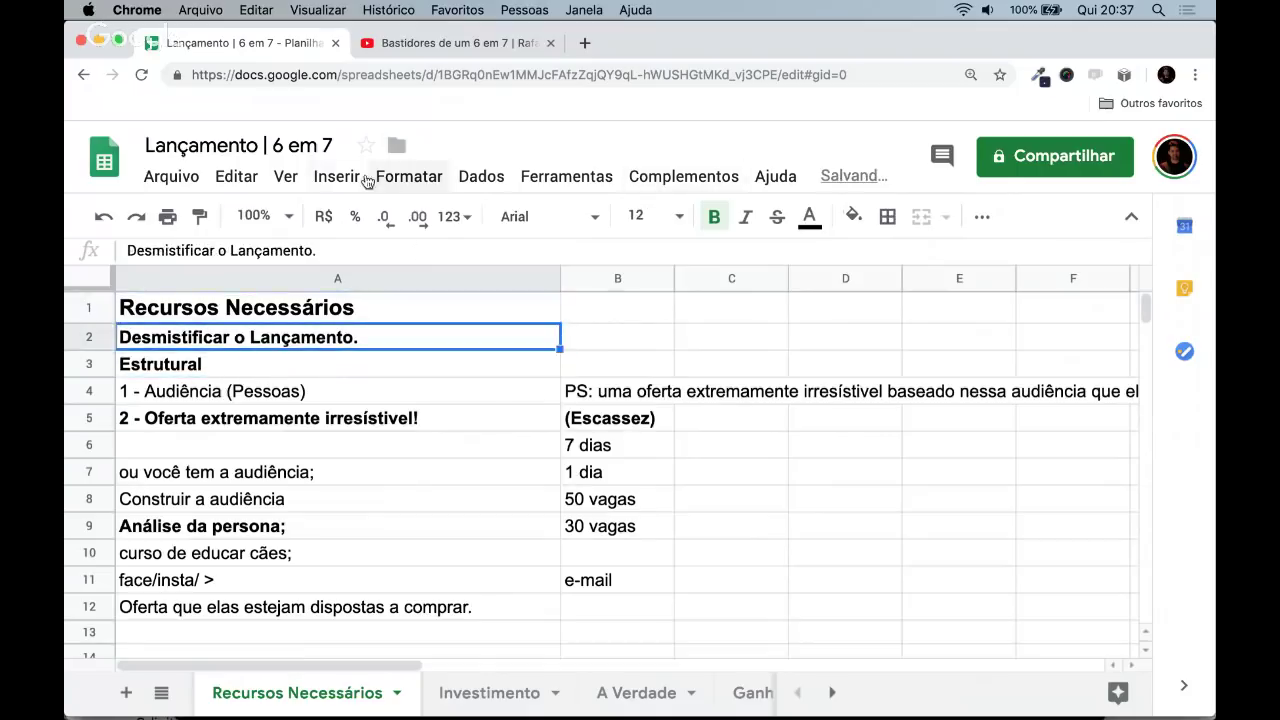
key("Up")
left_click(347, 176)
key("Down")
key("Down")
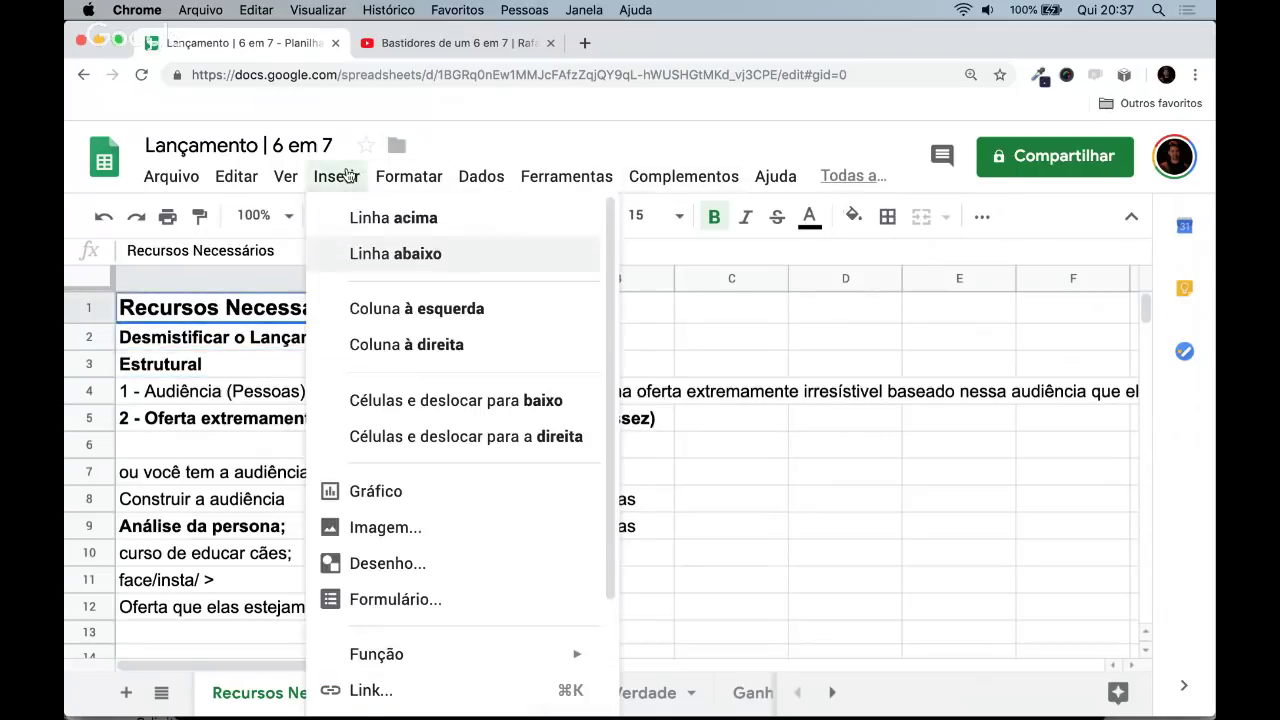
key("Return")
- Insert an empty row below "Desmistificar o Lançamento." in row 3
left_click(347, 176)
left_click(347, 176)
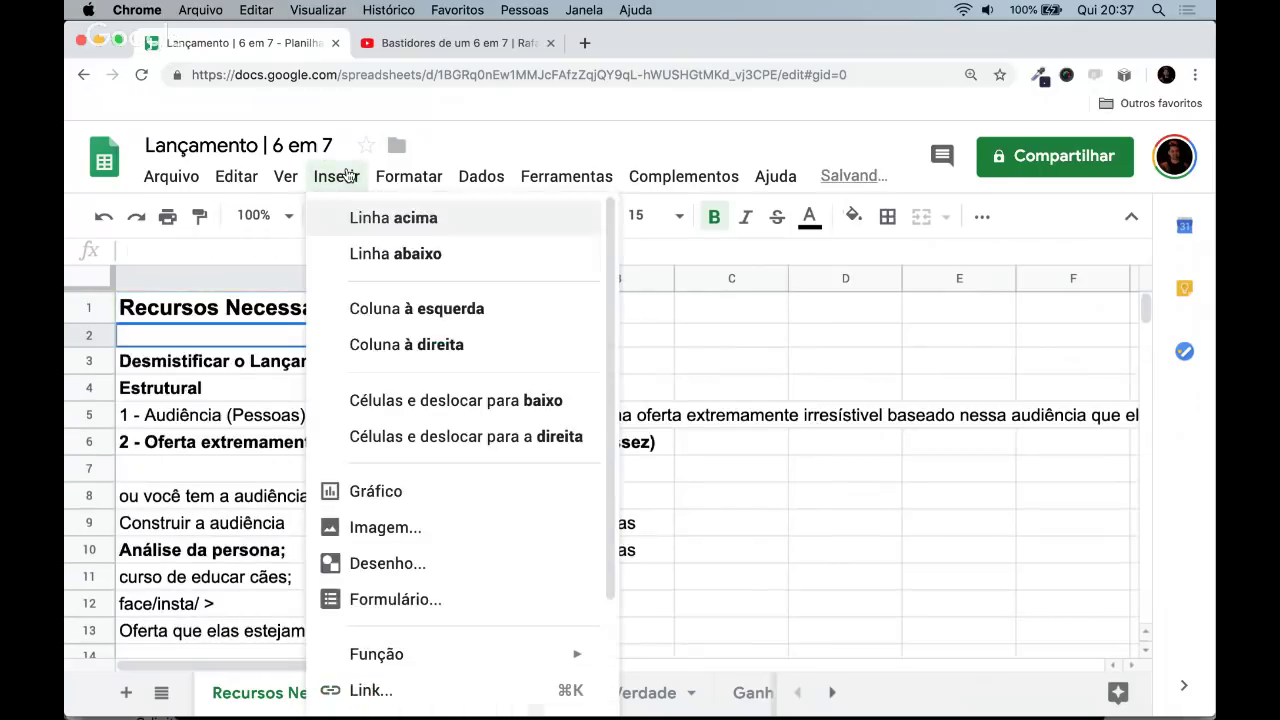
left_click(347, 176)
key("Down")
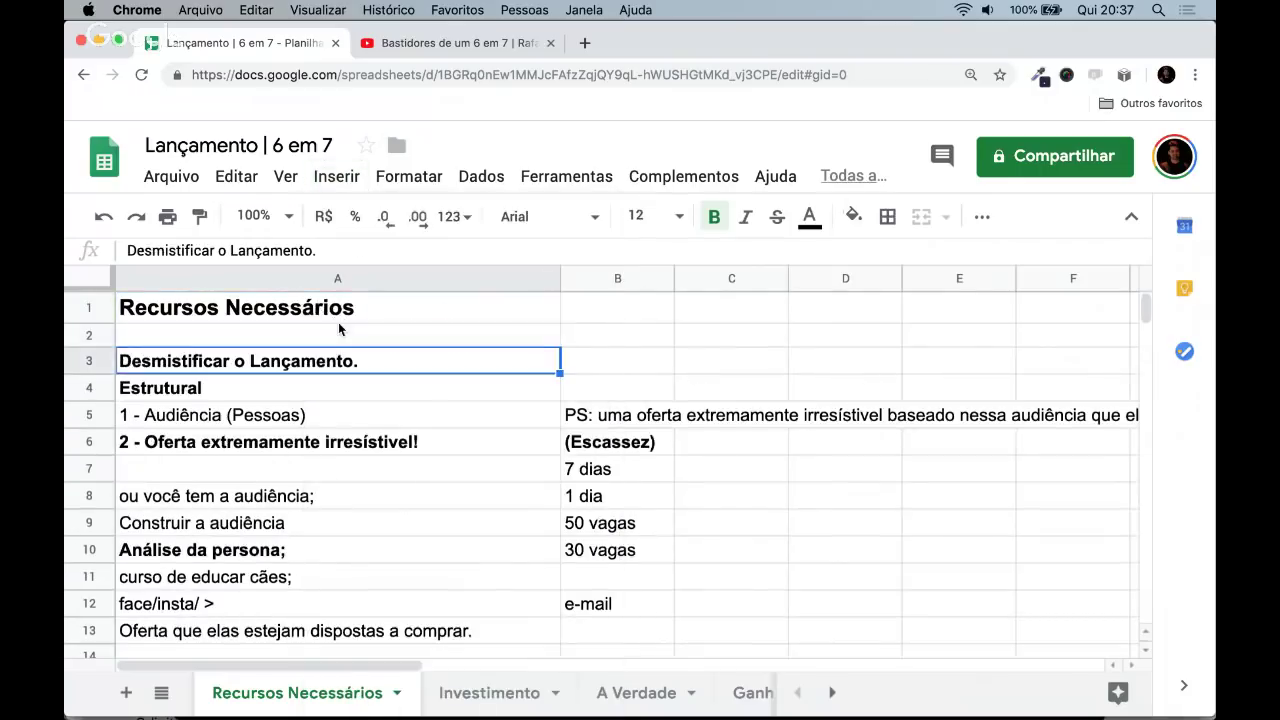
left_click(339, 178)
key("Down")
key("Down")
key("Return")
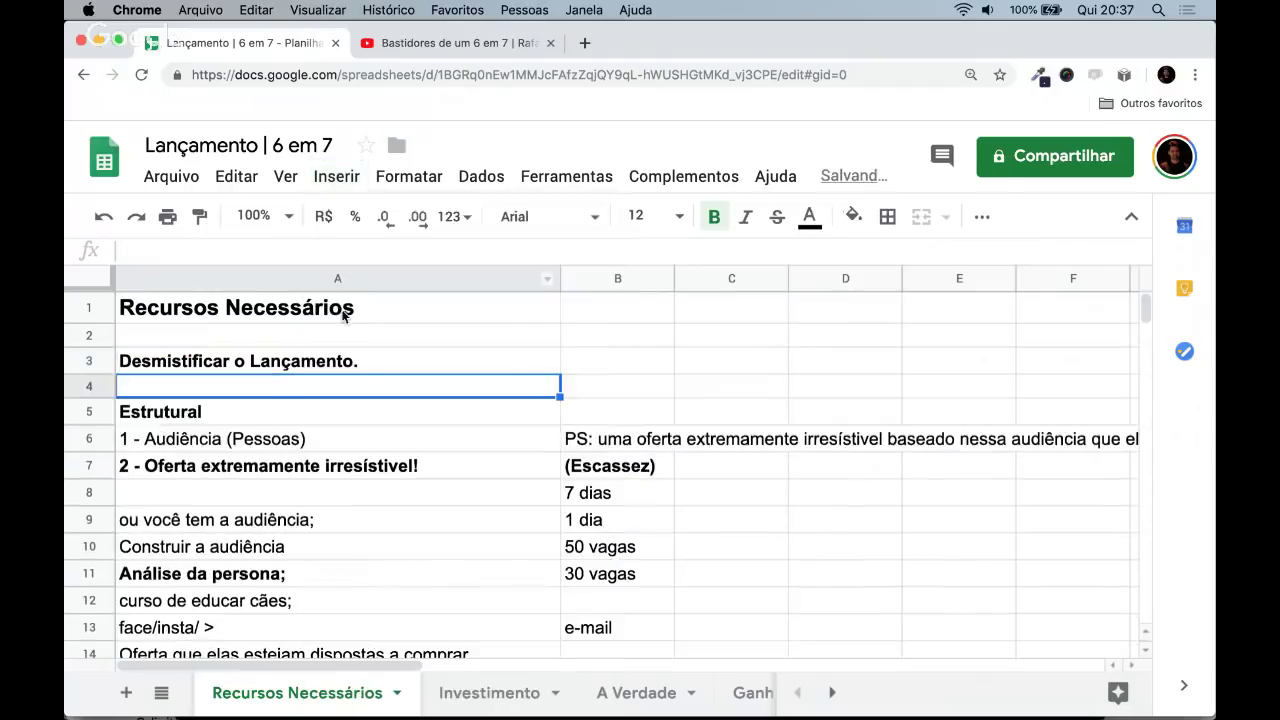
left_click(349, 451)
scroll(348, 451, "down", 1)
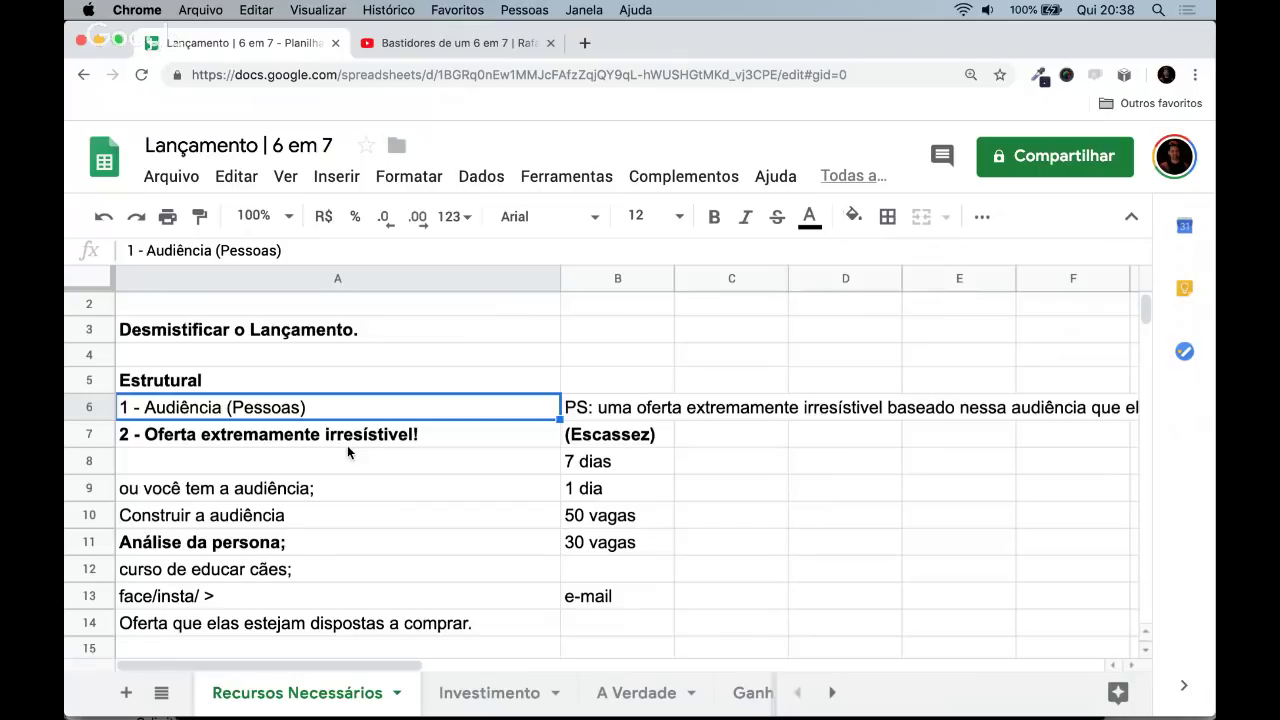
key("Down")
key("Up")
key("Down")
key("Up")
key("Down")
key("Up")
key("Down")
key("Up")
- Enter "Página" in cell B12, above "e-mail"
left_click(646, 575)
type("Págin")
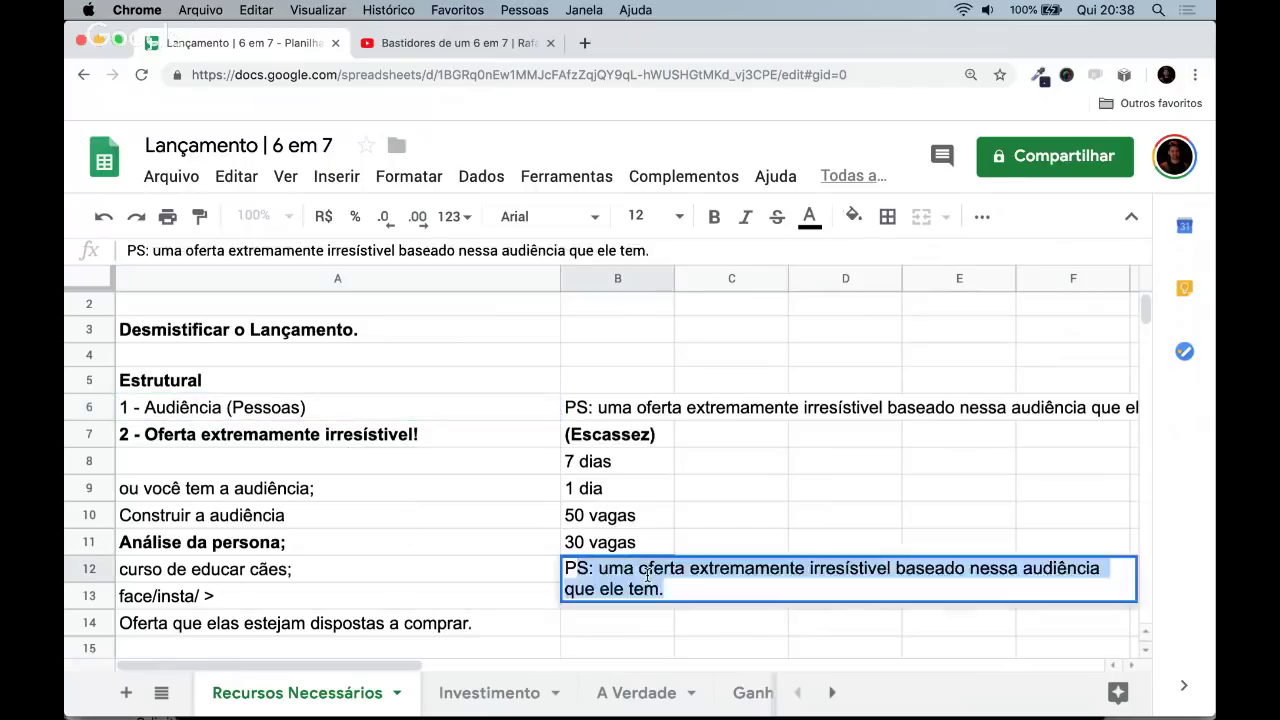
type("a")
key("Tab")
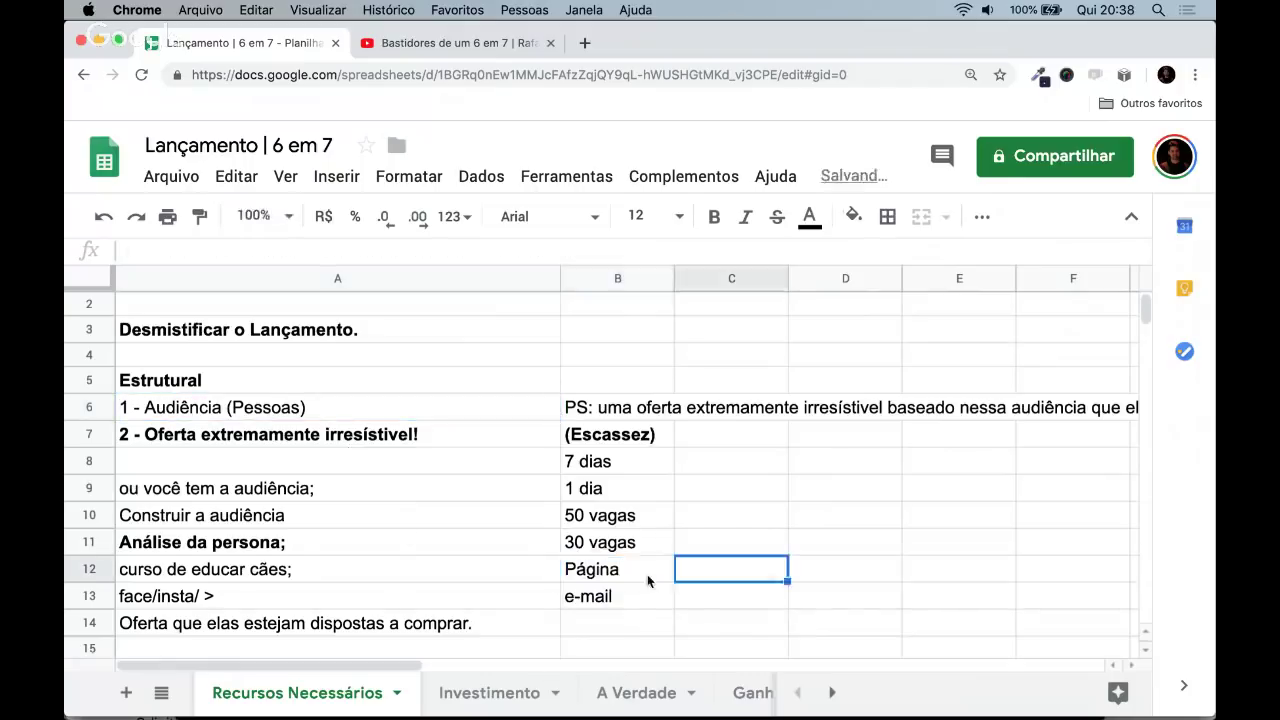
- Enter "pixel facebook, instagram, adwords, youtube." in cell C12, beside "Página"
type("pixel facebook")
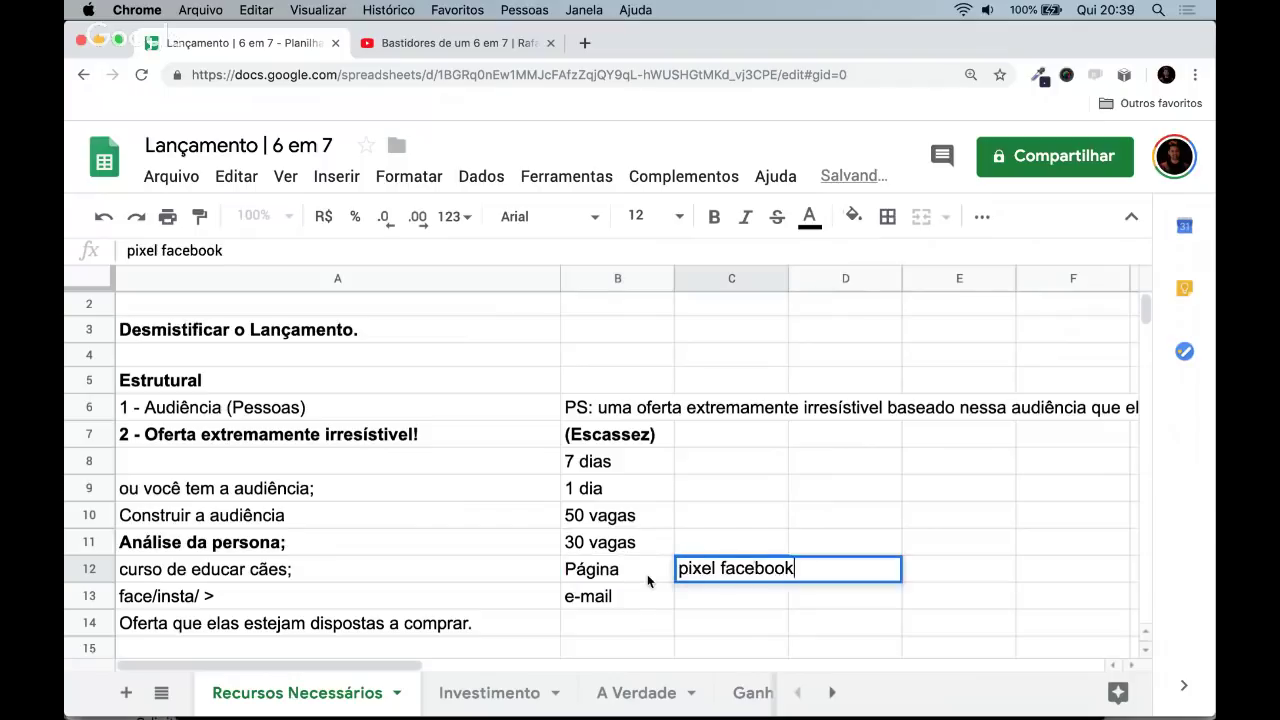
type(", instagram")
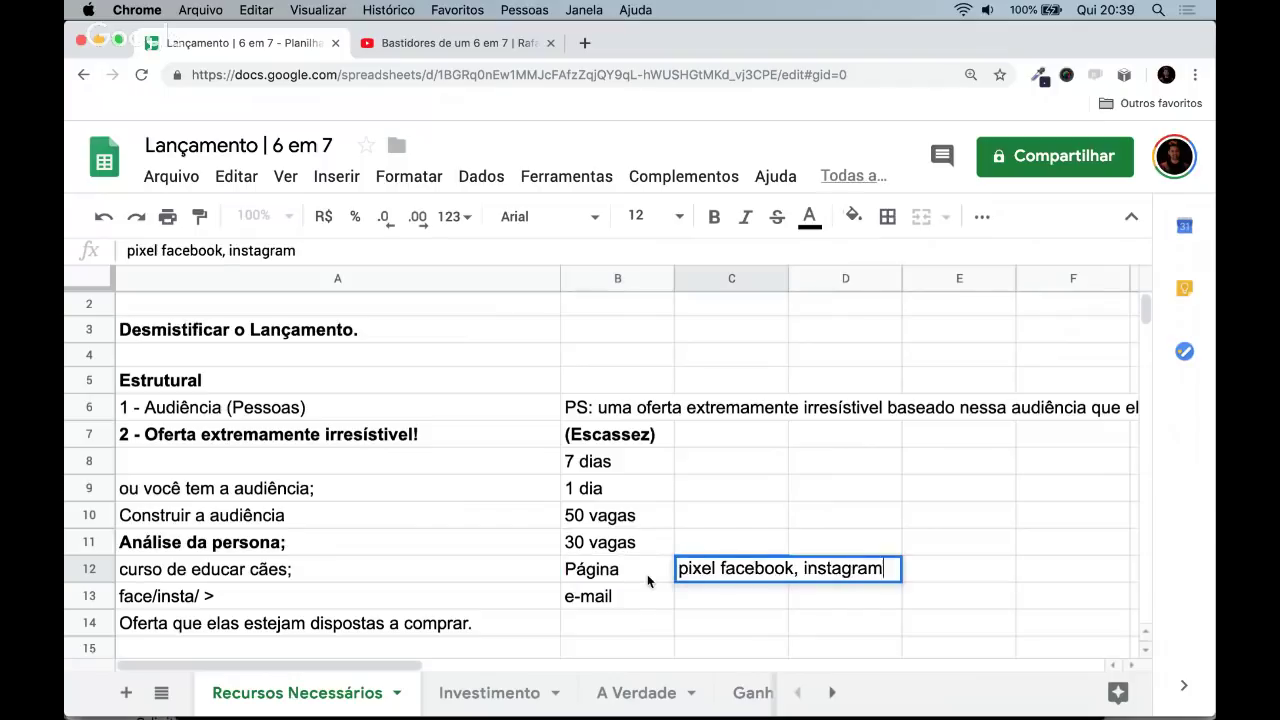
type(", adwords, youtube.")
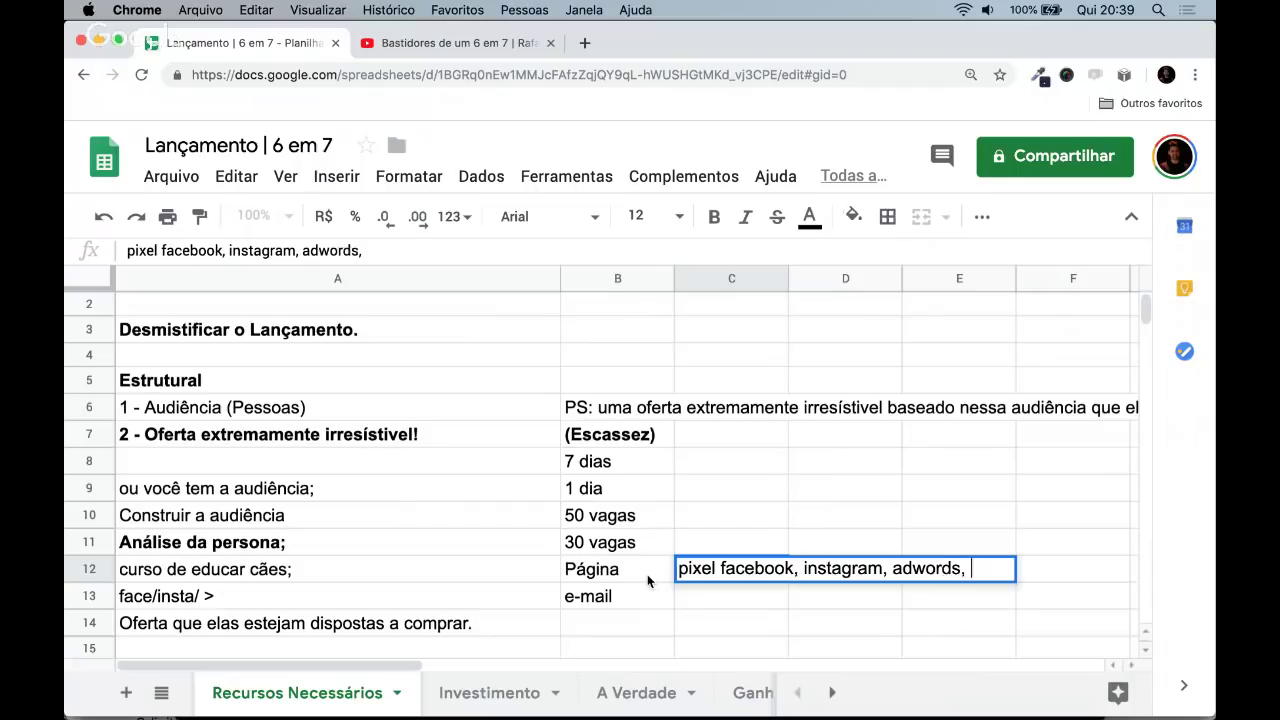
key("Return")
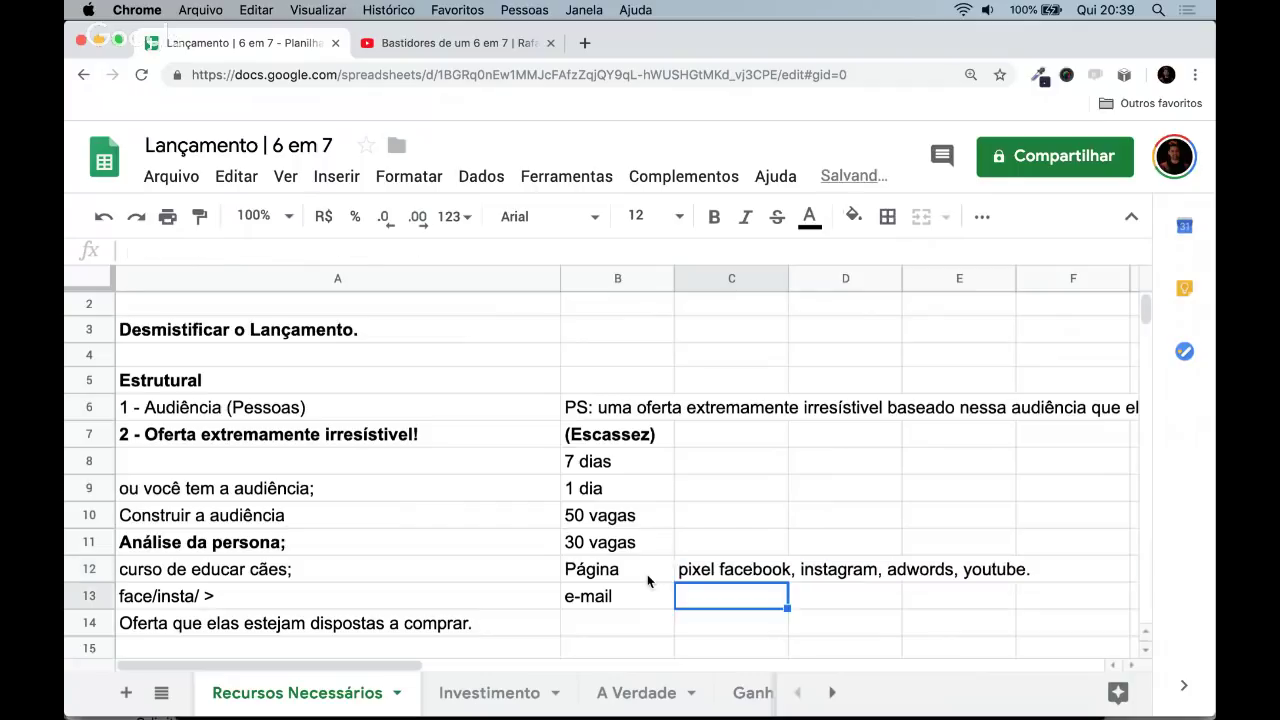
- Make the pixel text in cell C12 bold and capitalize its first word to "Pixel"
key("Up")
key("ctrl+b")
key("Down")
key("Up")
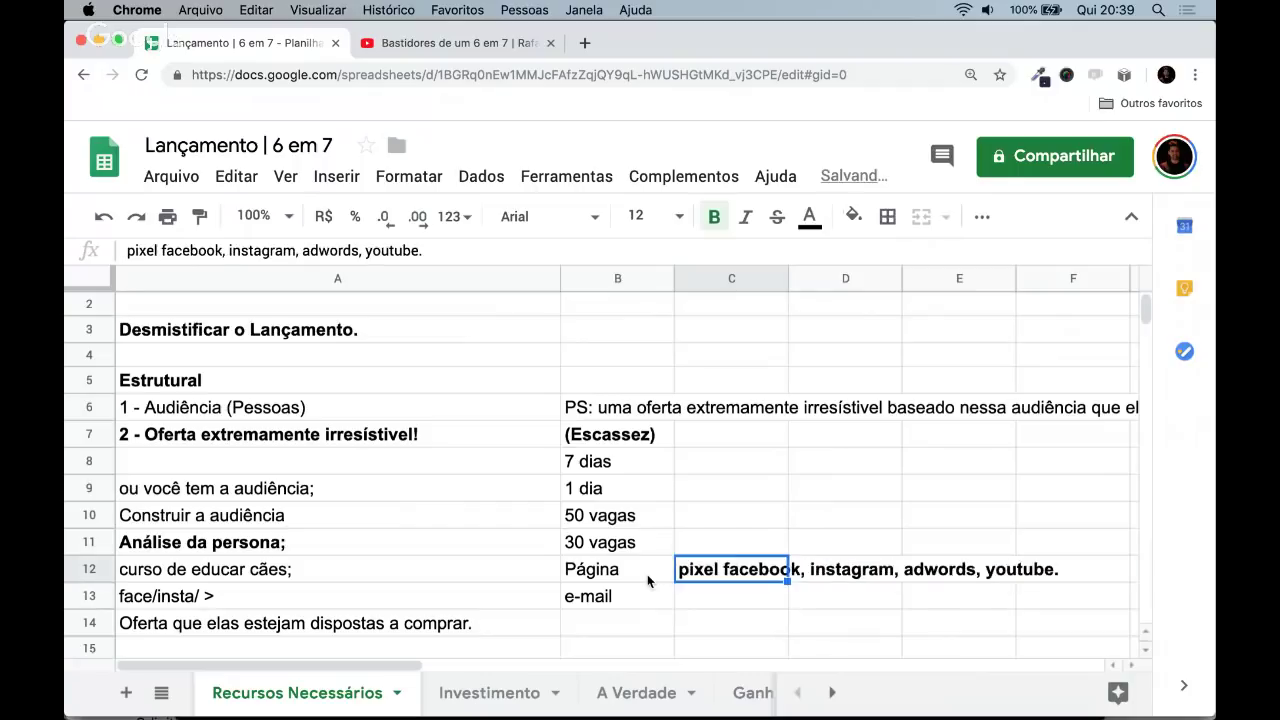
left_click(566, 255)
key("Home")
key("Delete")
type("P")
key("Return")
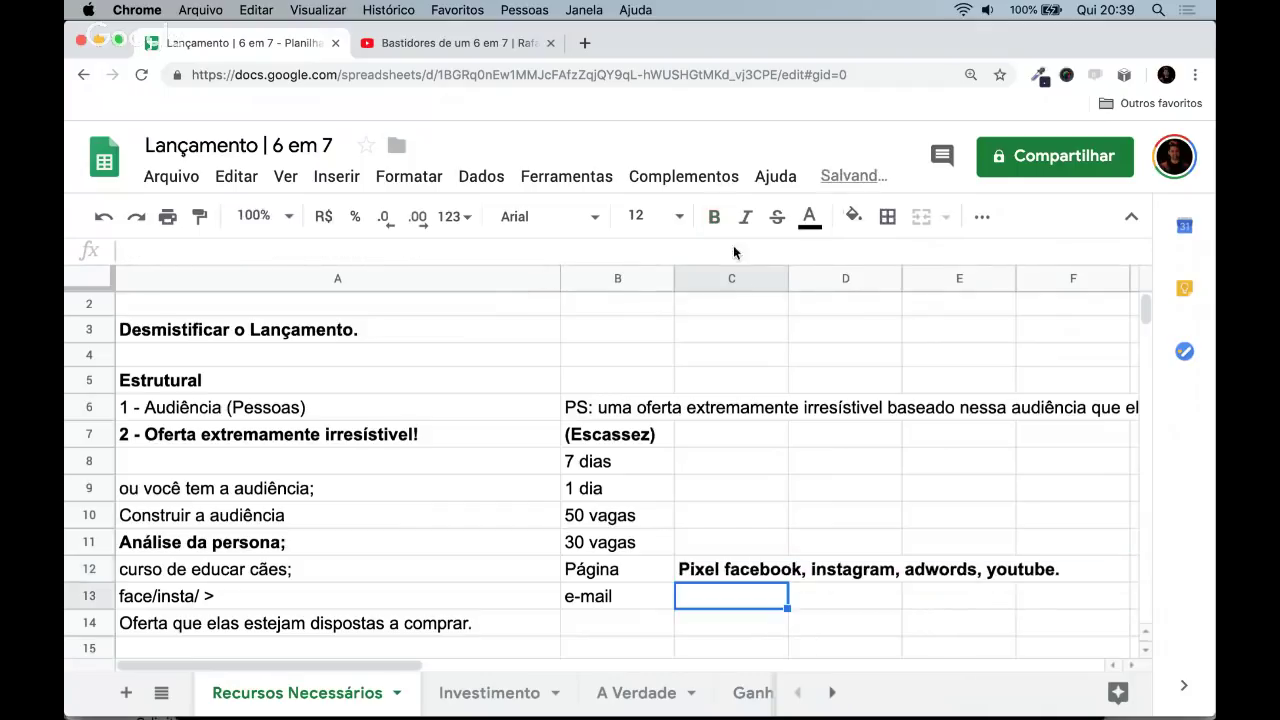
- Enter "remarketing 75%" in cell C13, below the pixel line
type("remarke")
key("BackSpace")
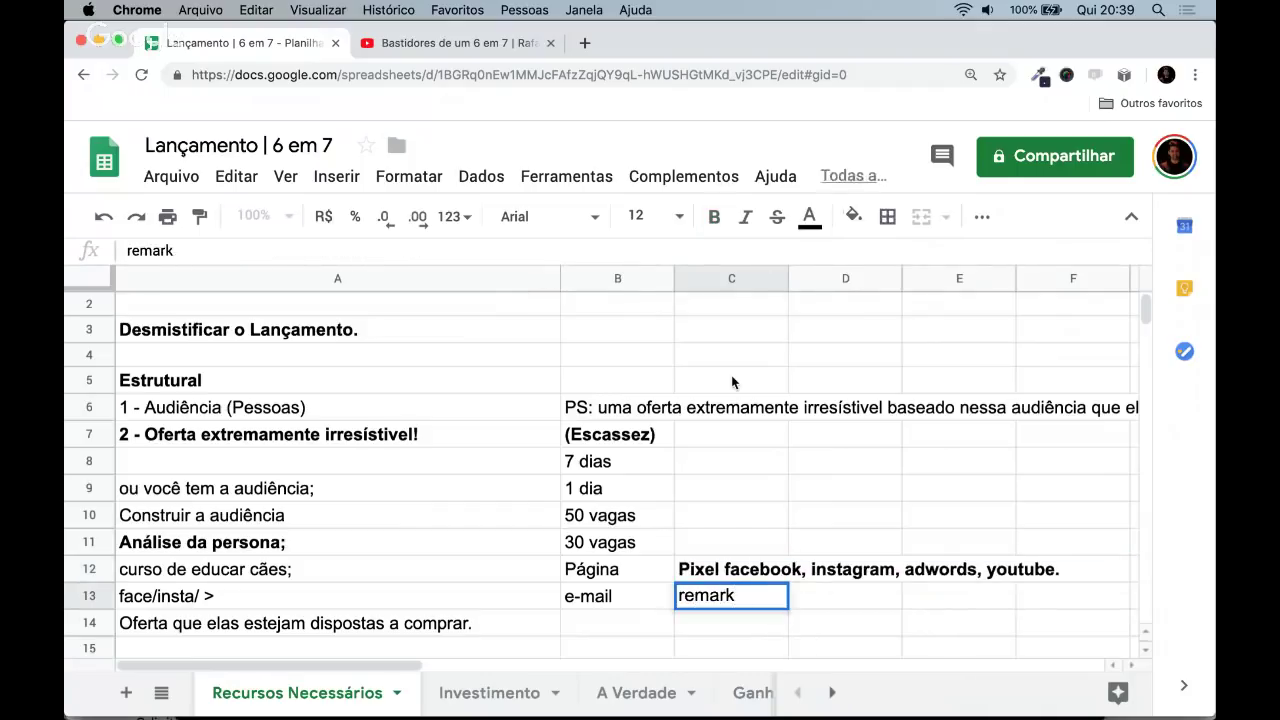
type("eting")
type("2")
key("BackSpace")
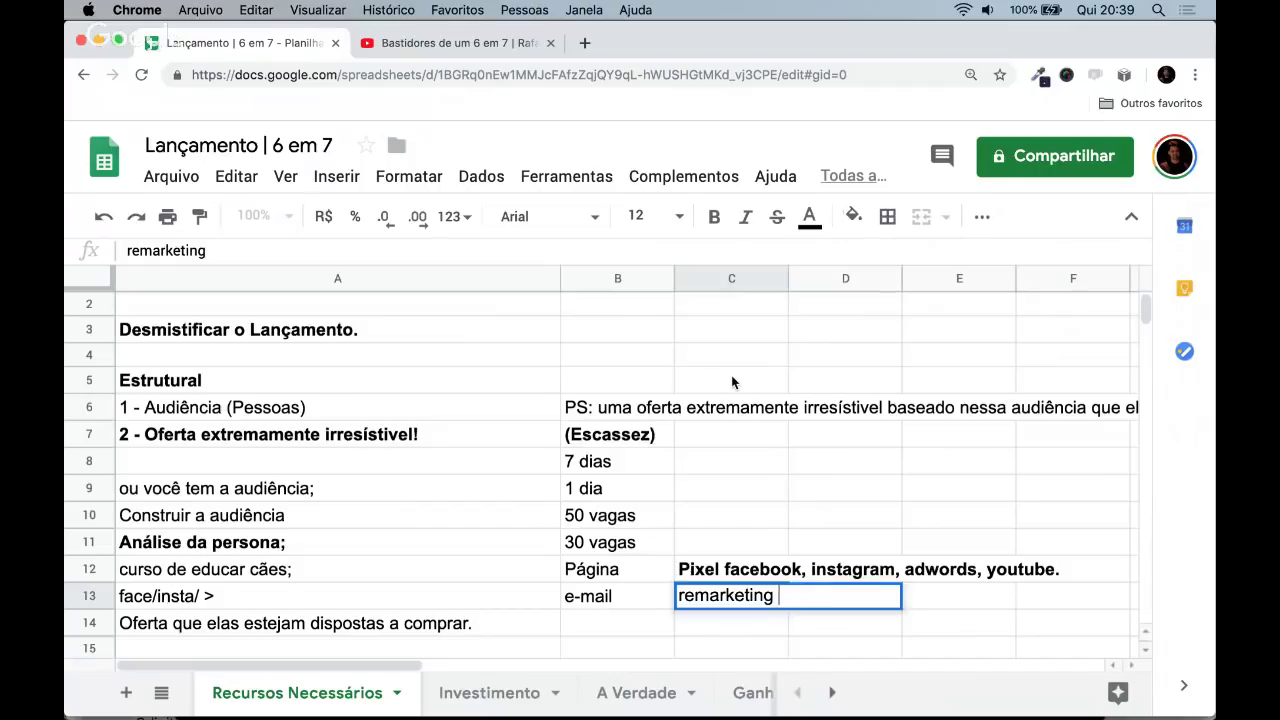
type("75%")
key("Return")
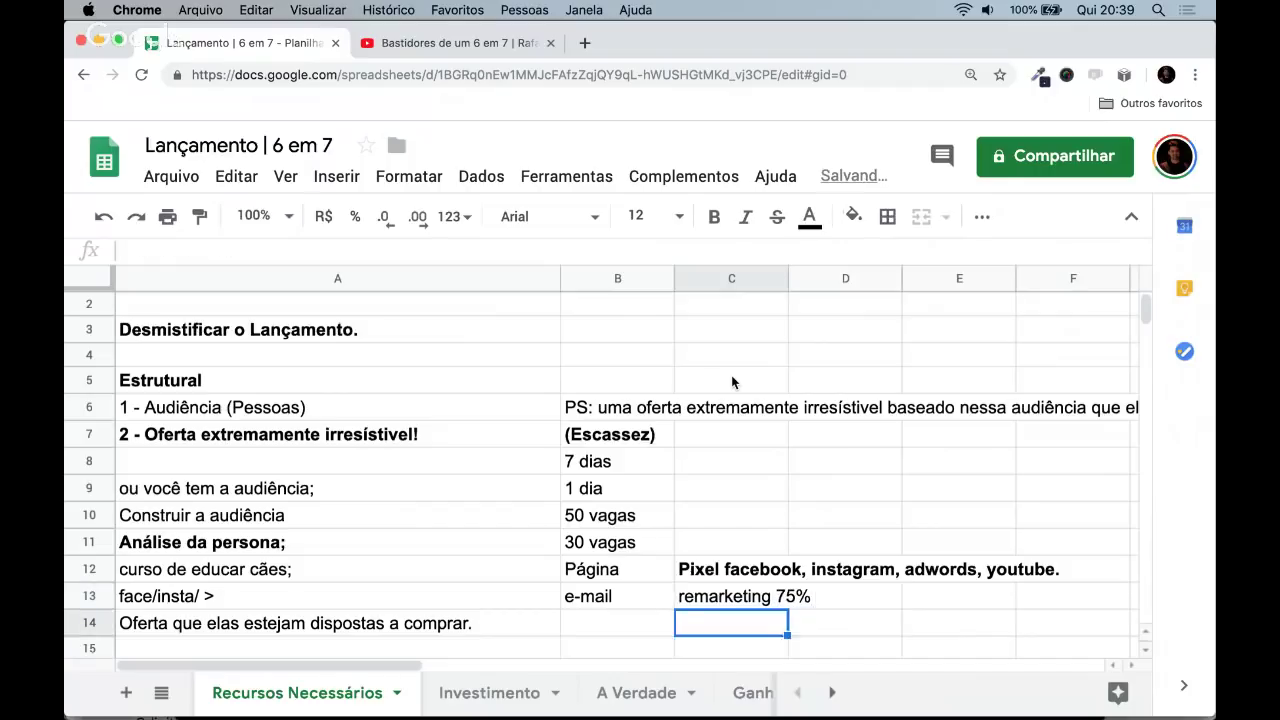
- Capitalize the first letter of the text in cell C13 so it reads "Remarketing 75%"
key("Up")
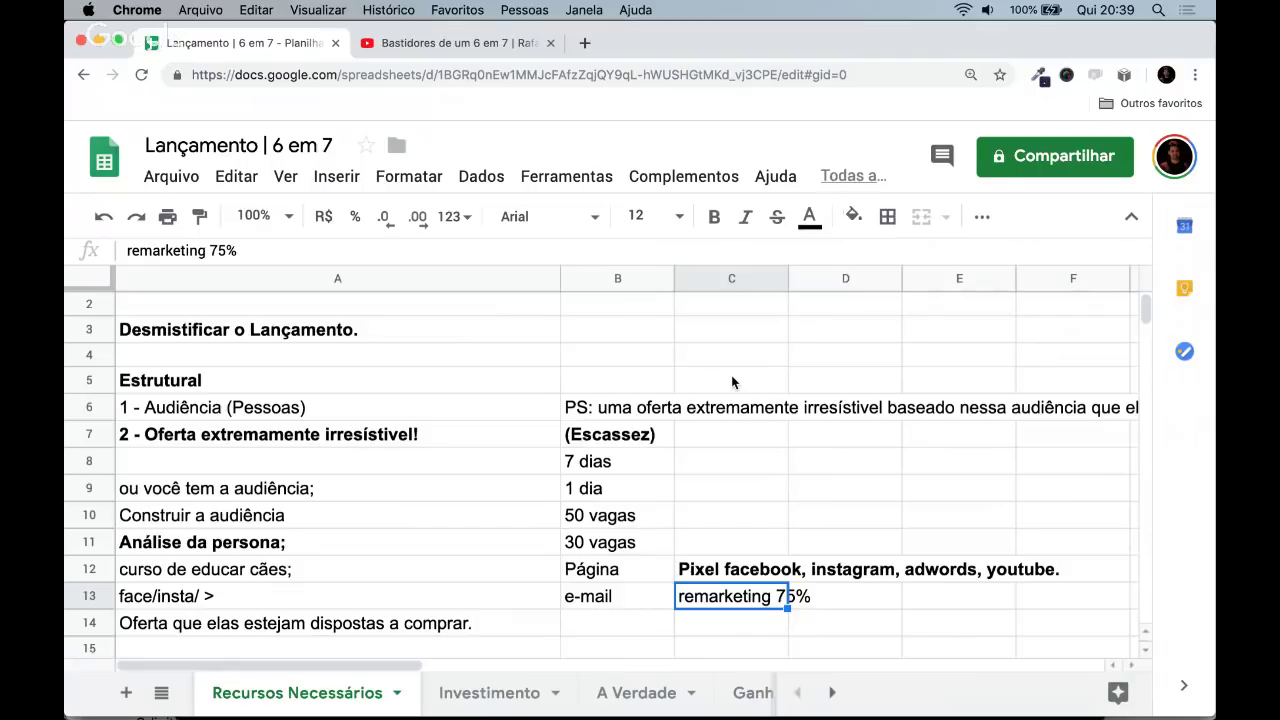
left_click(539, 250)
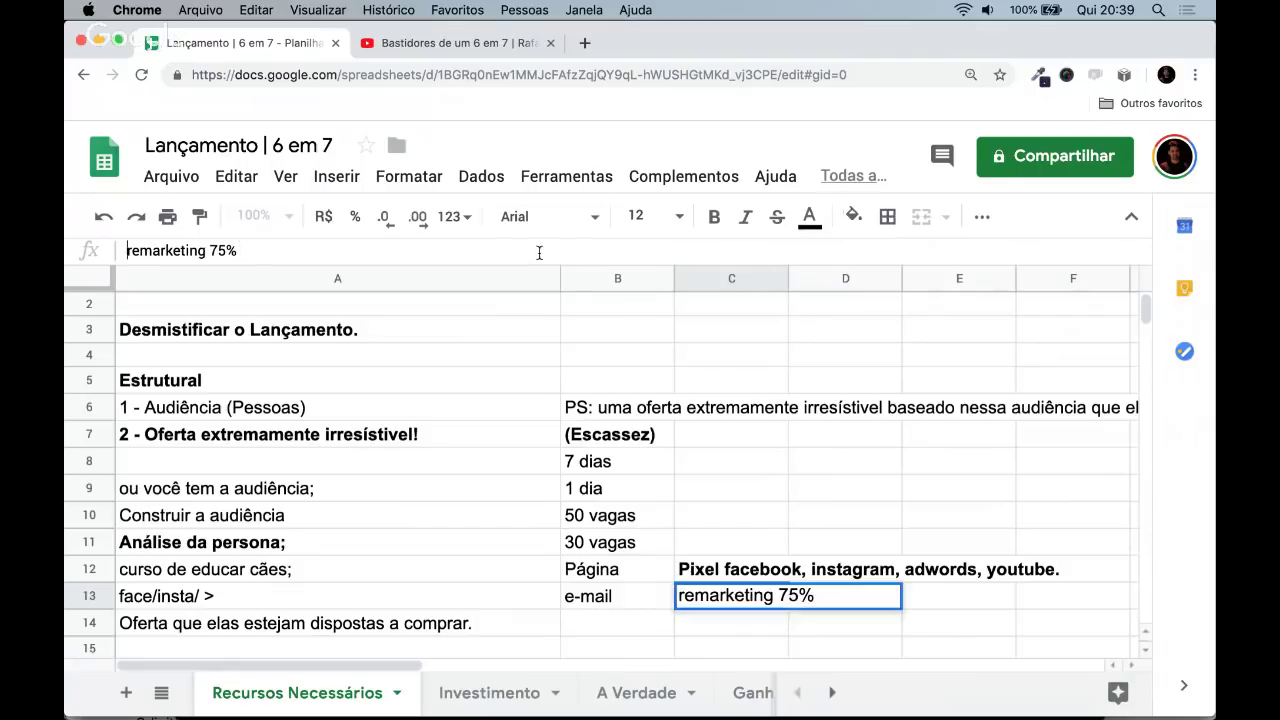
key("Home")
key("Delete")
type("R")
key("Return")
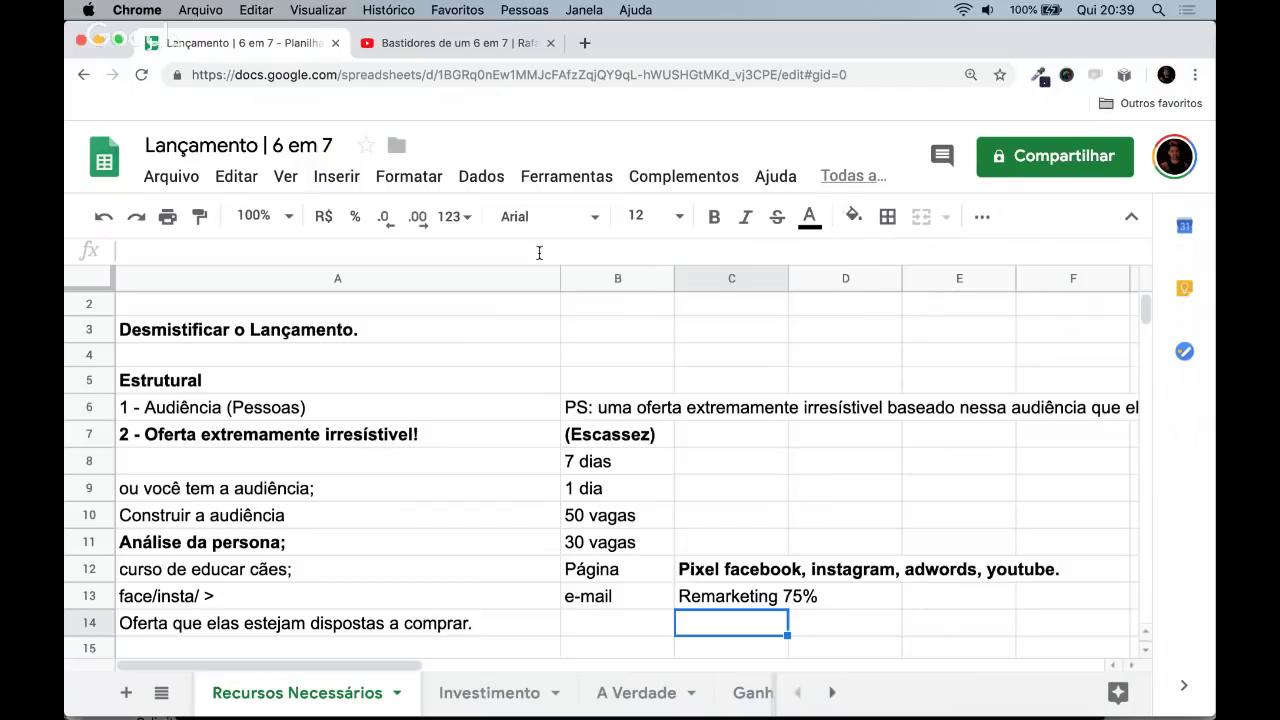
key("Up")
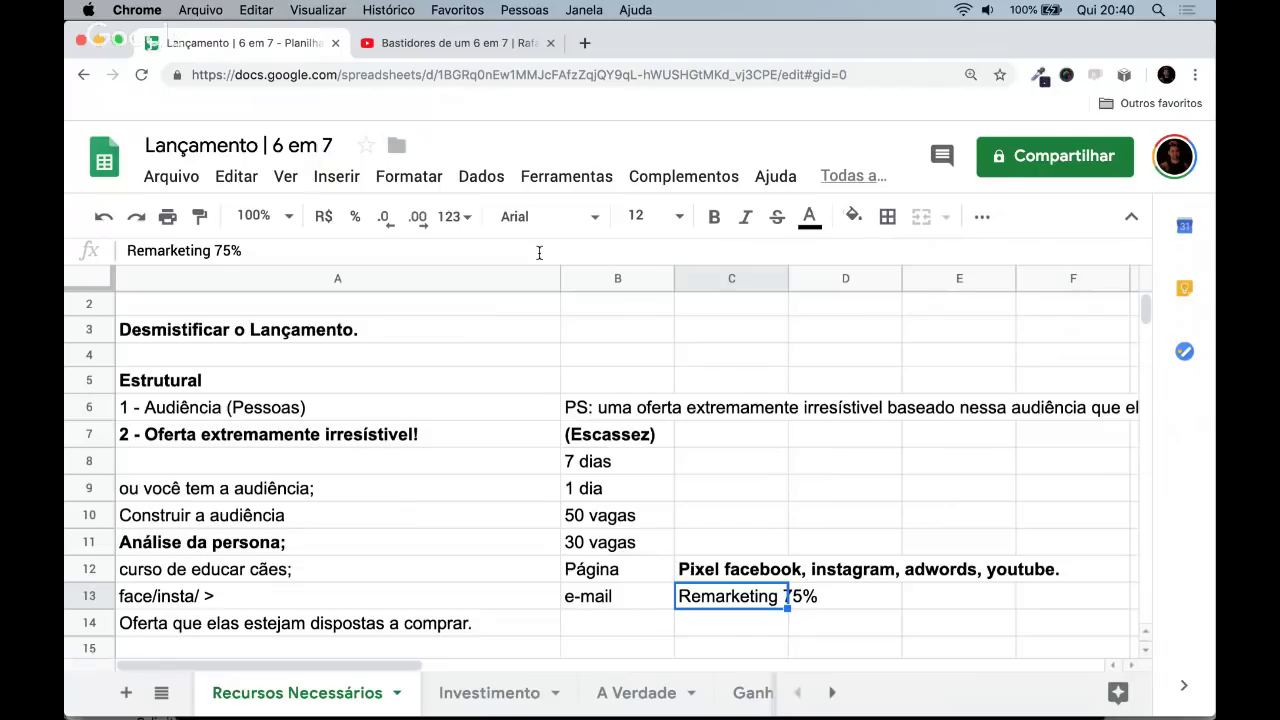
key("Left")
key("Up")
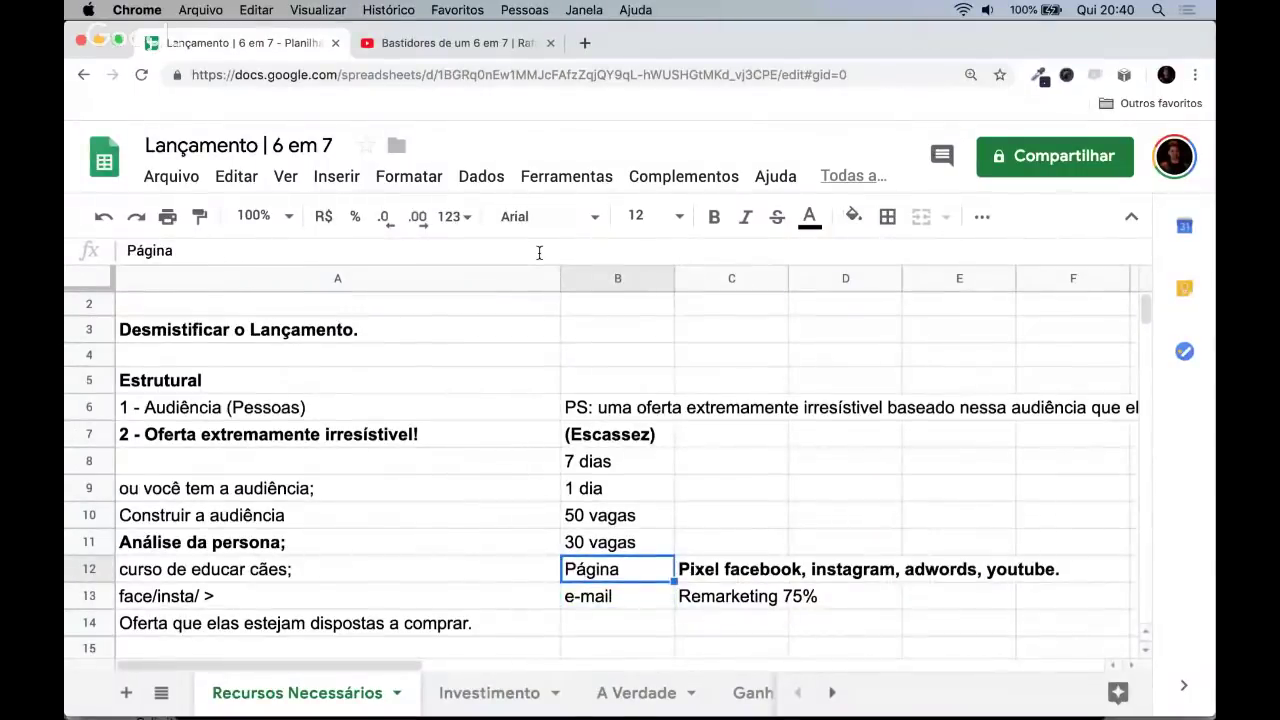
key("Right")
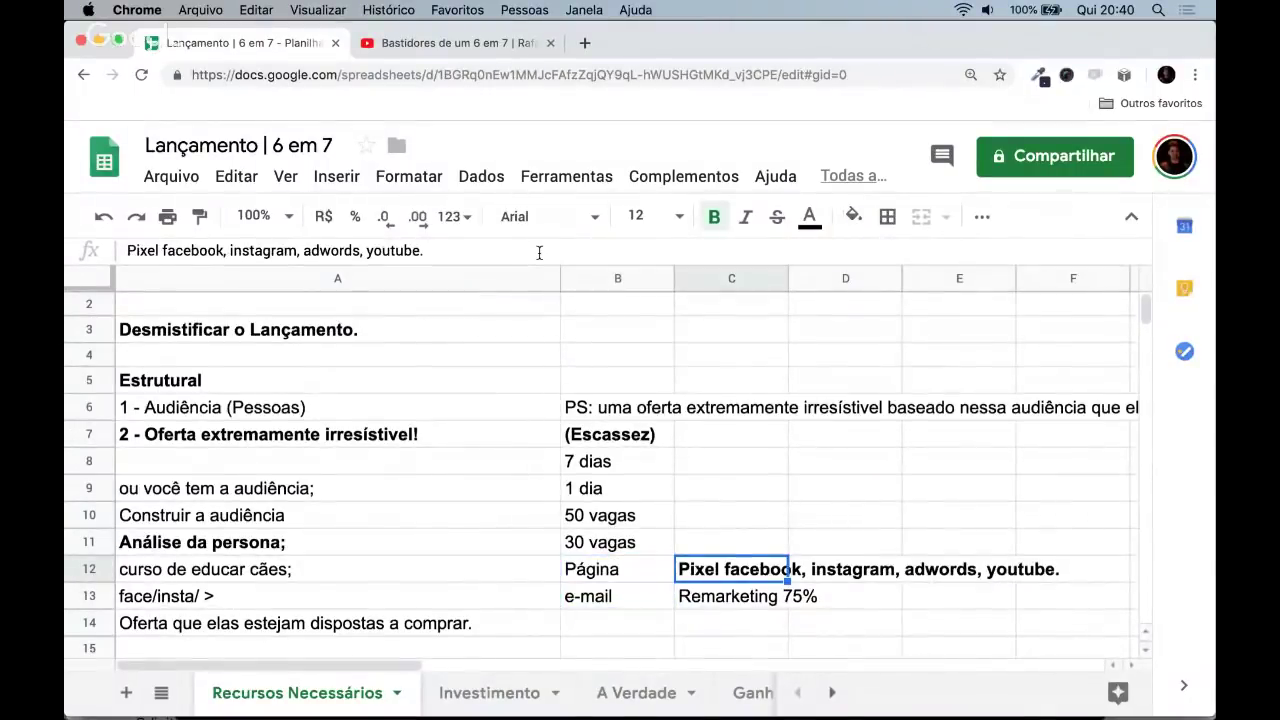
key("Right")
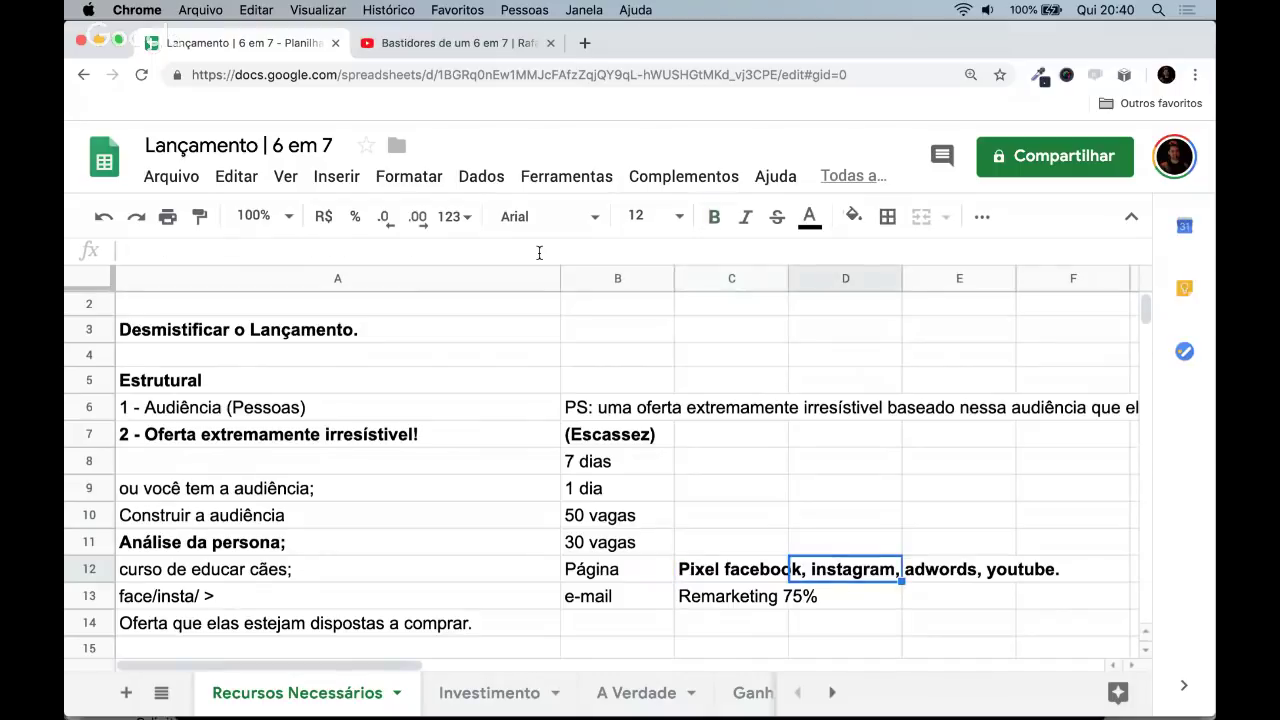
key("Left")
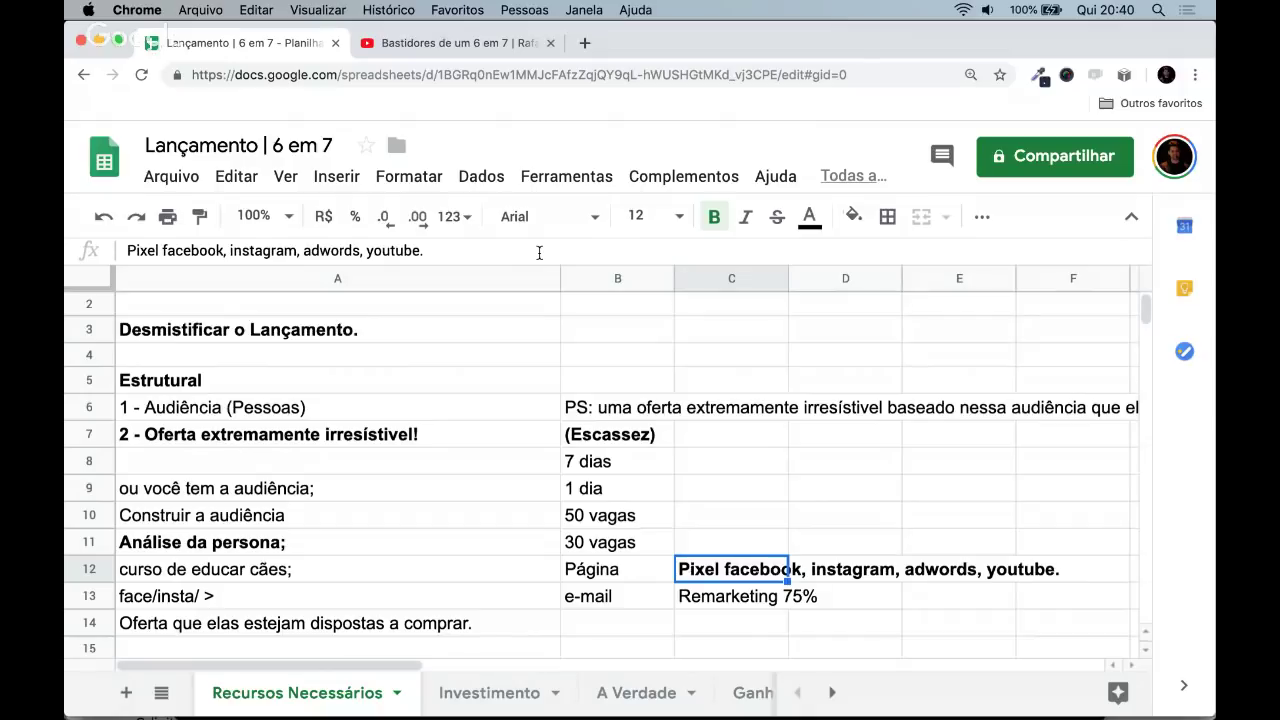
key("Left")
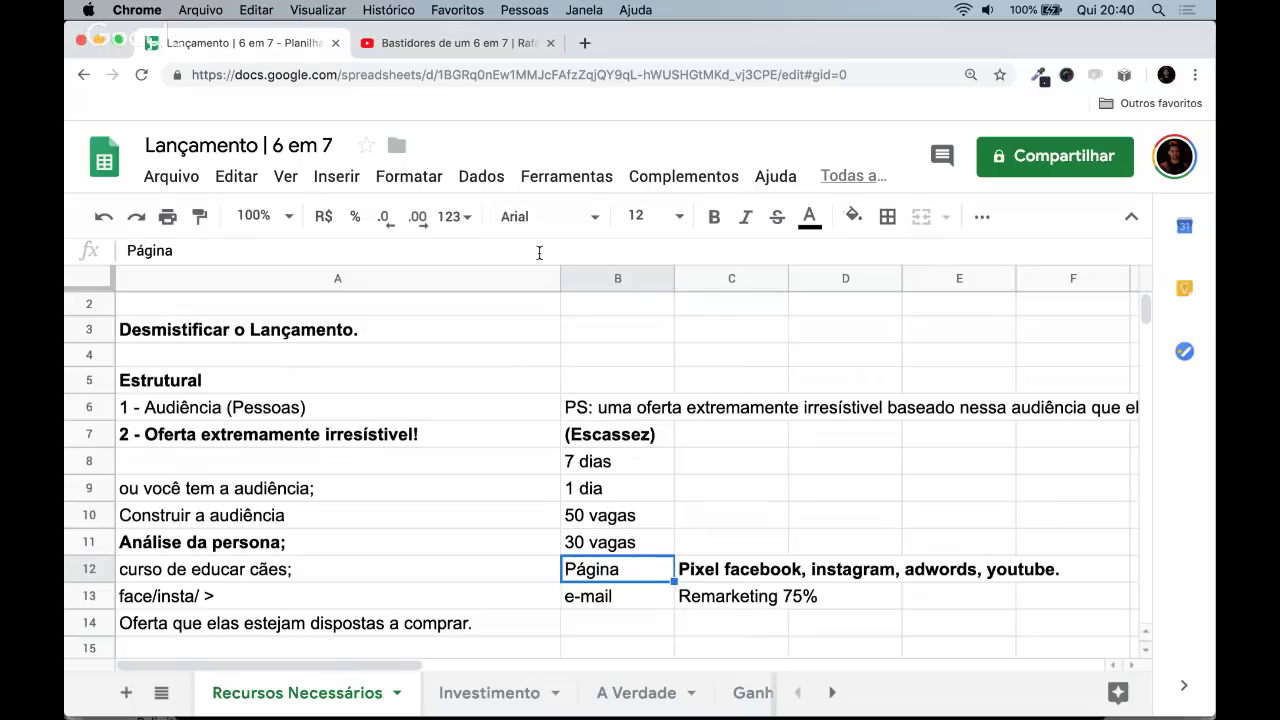
- Enter "Landing page de vendas extremamente essencial" in cell A8 and insert an empty row below it
key("Left")
key("Up")
key("Up")
key("Up")
key("Up")
key("Up")
key("Down")
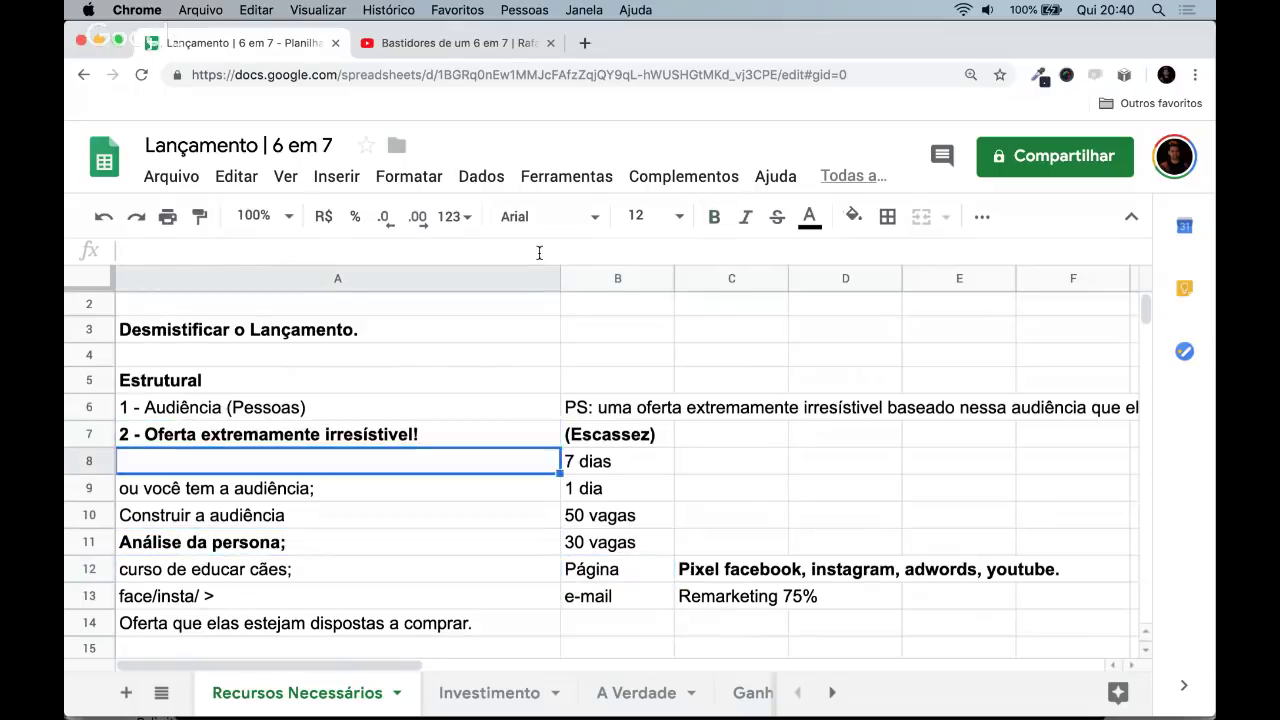
type("Landing ")
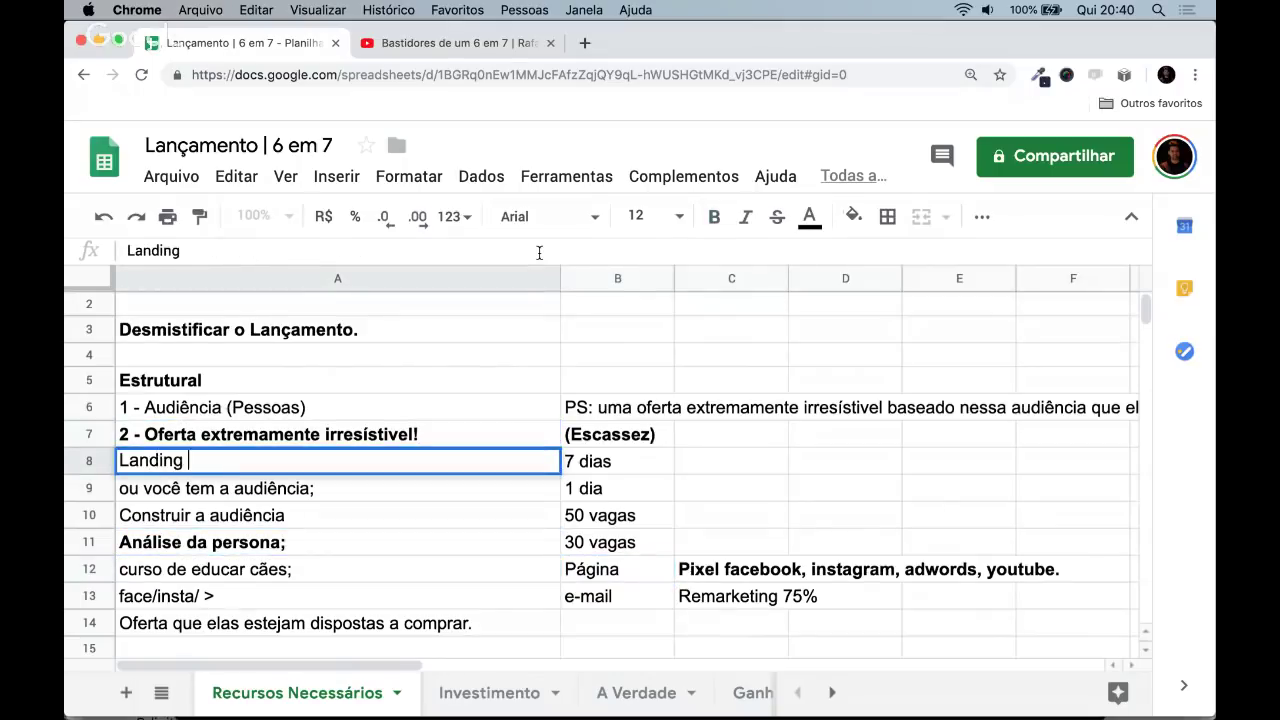
type("page de vendas ")
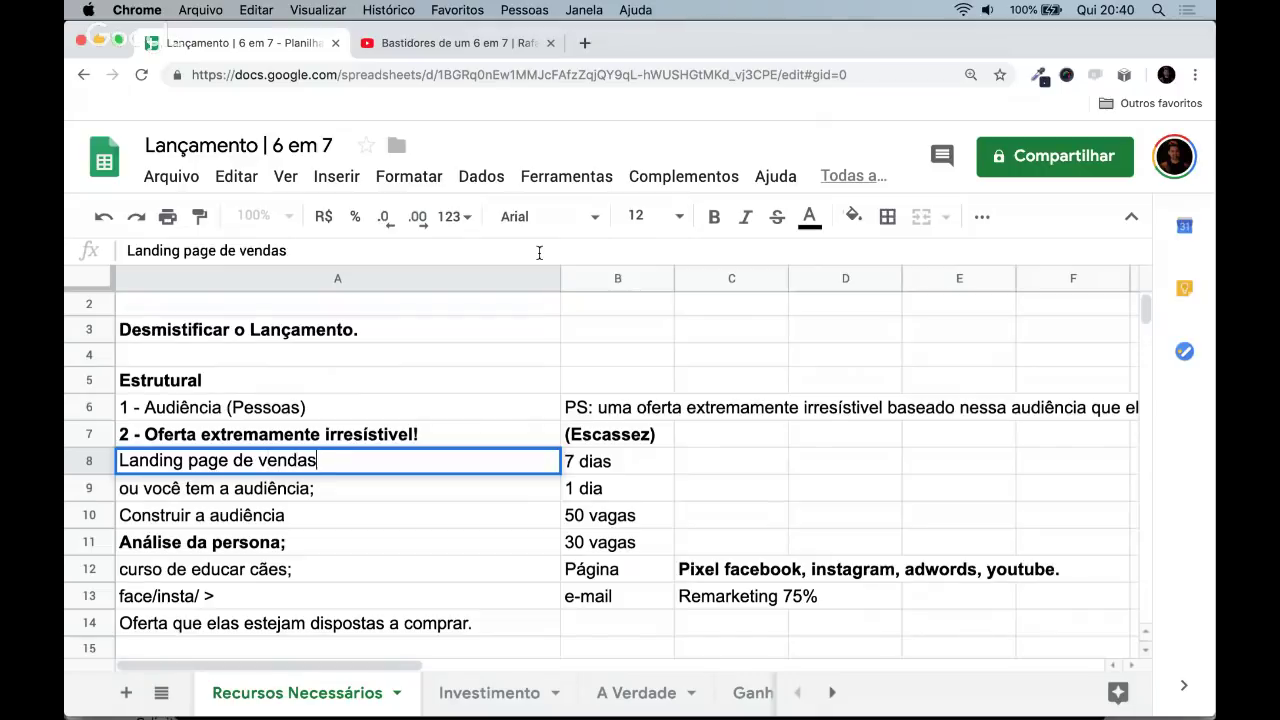
type("extremamente essencial")
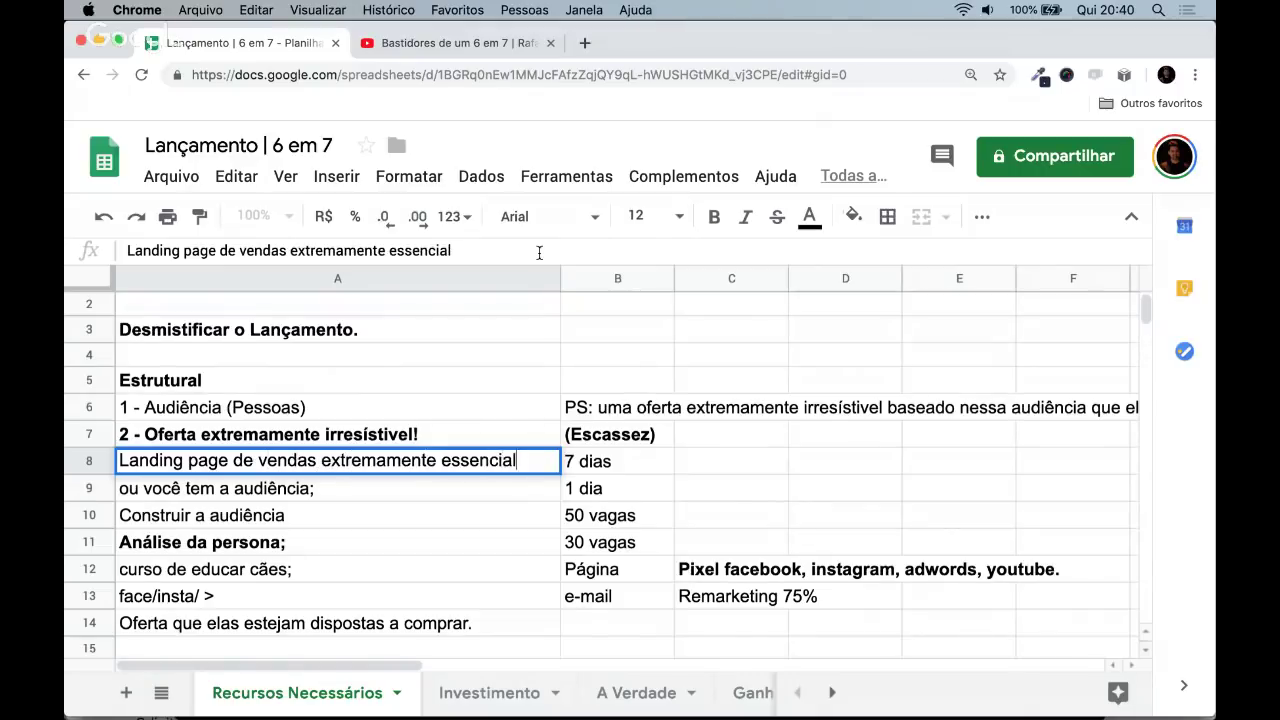
key("Return")
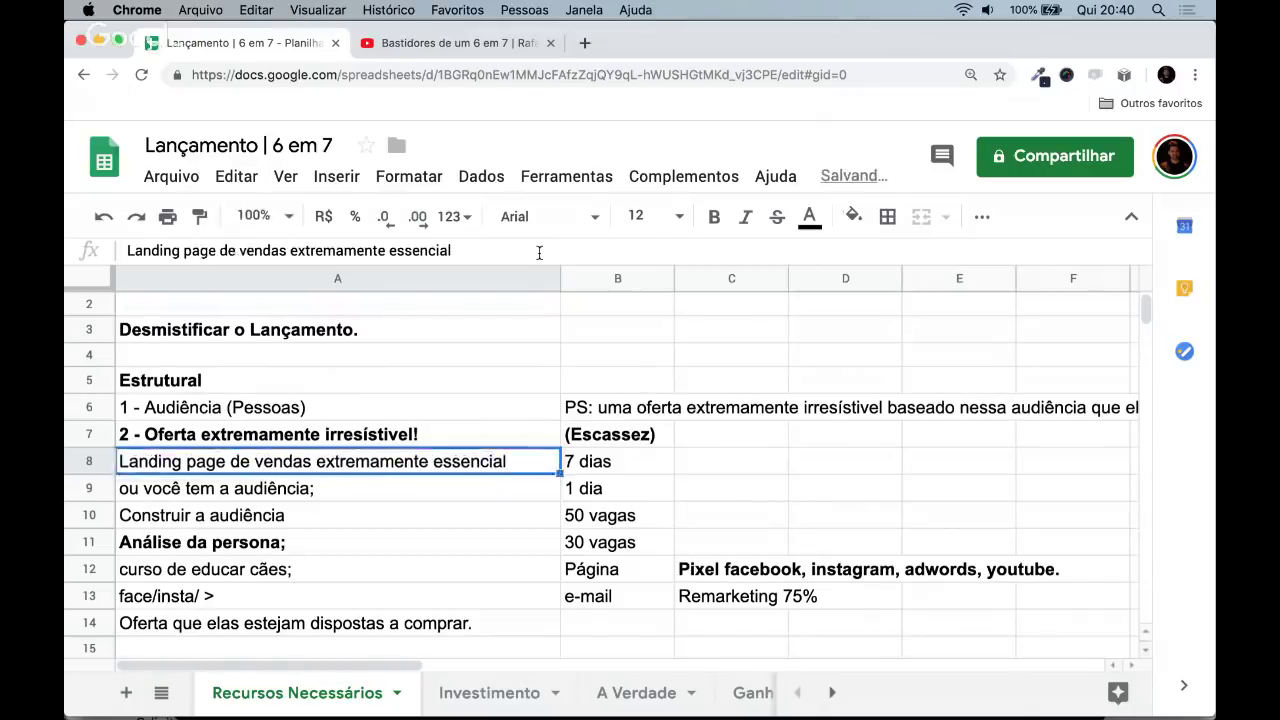
left_click(334, 176)
key("Return")
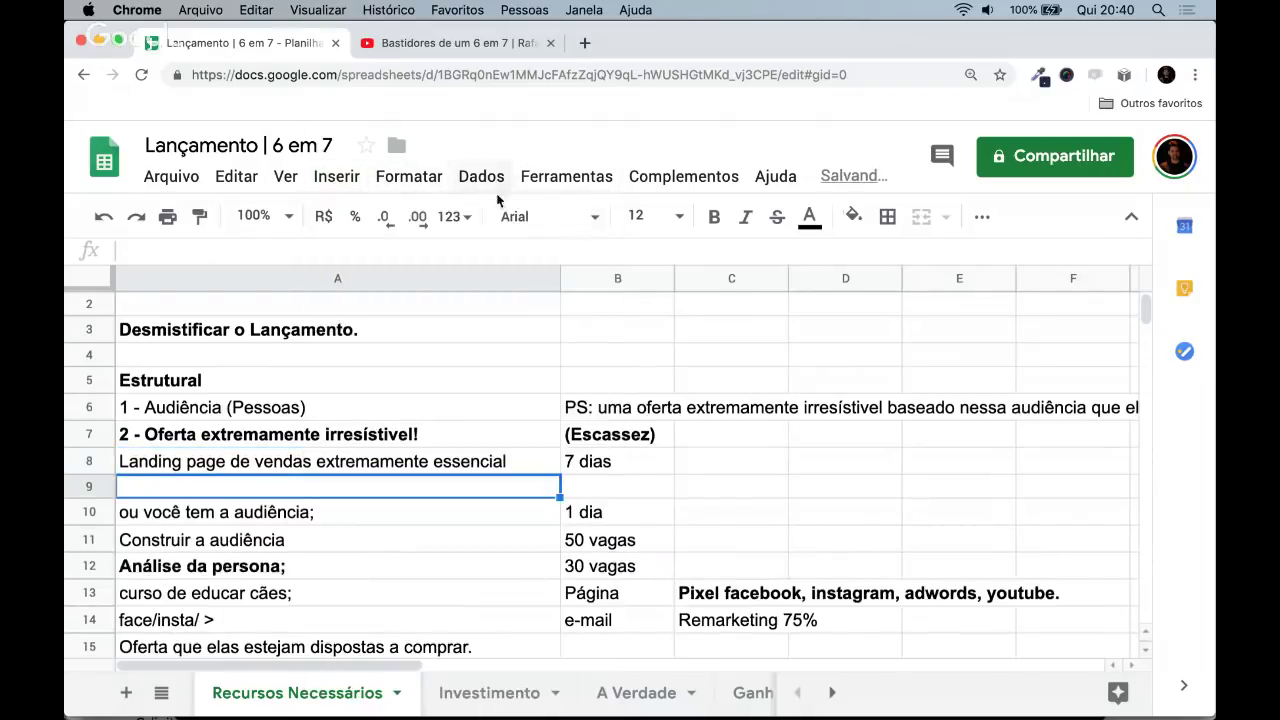
- Make the landing page text in cell A8 bold and set its font size to 10
key("Up")
left_click(714, 216)
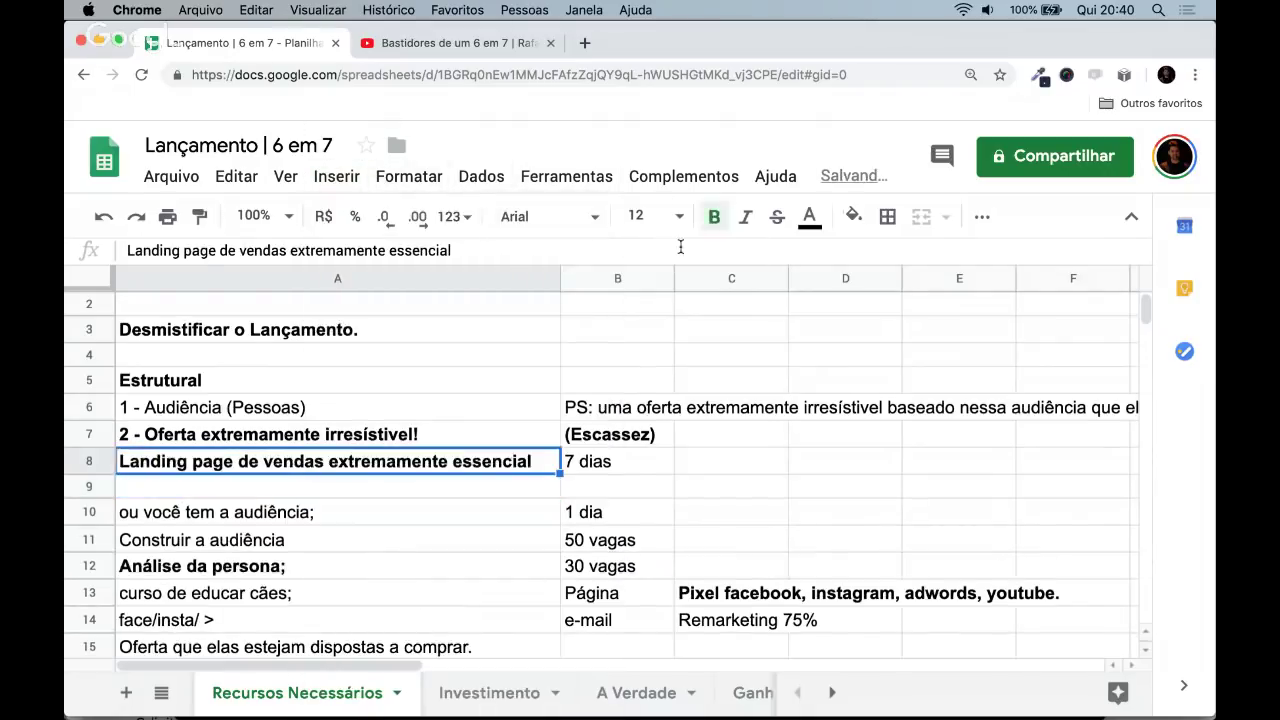
left_click(636, 216)
key("BackSpace")
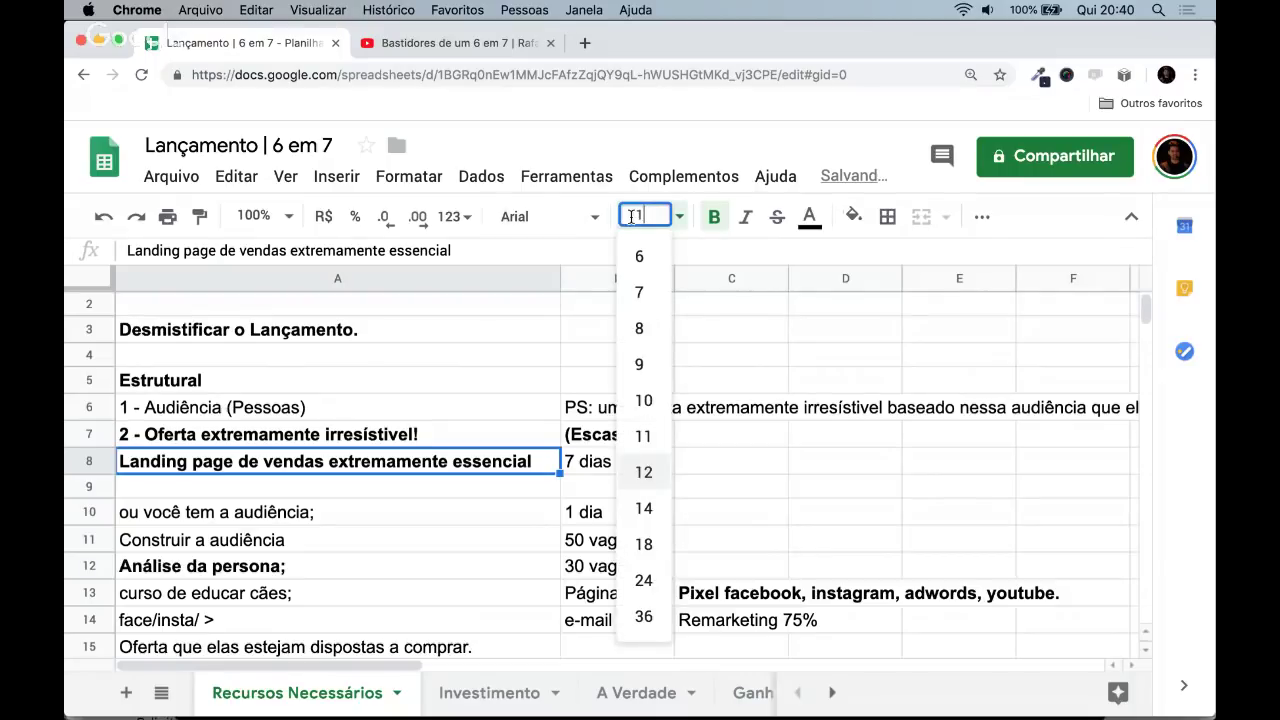
type("0")
key("Return")
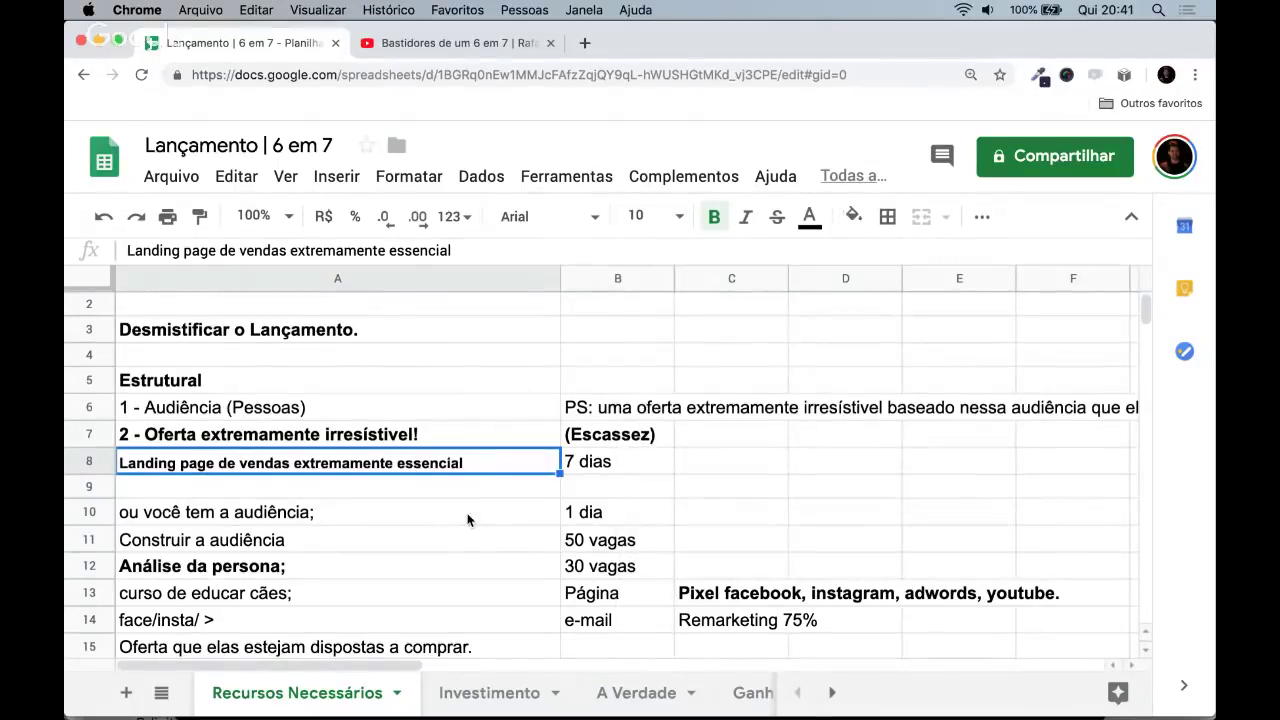
- Insert a second empty row between the landing page line and "ou você tem a audiência;"
key("Down")
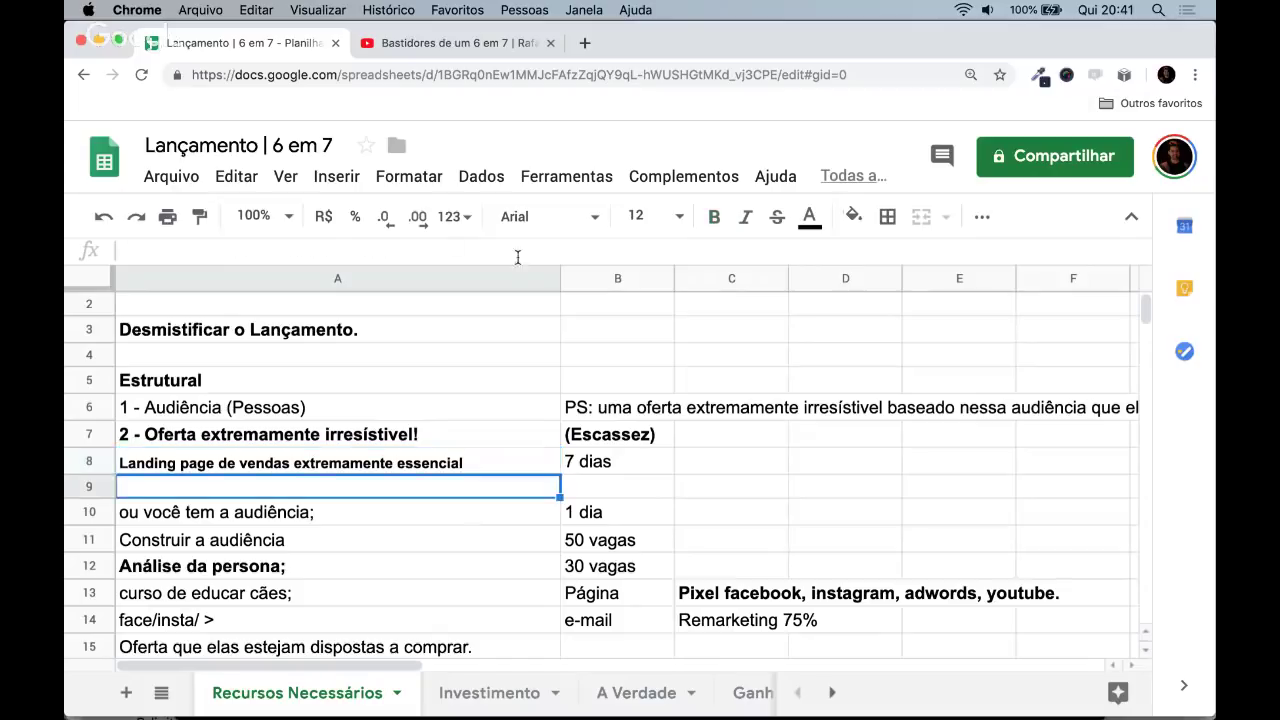
left_click(337, 176)
key("Down")
key("Down")
key("Return")
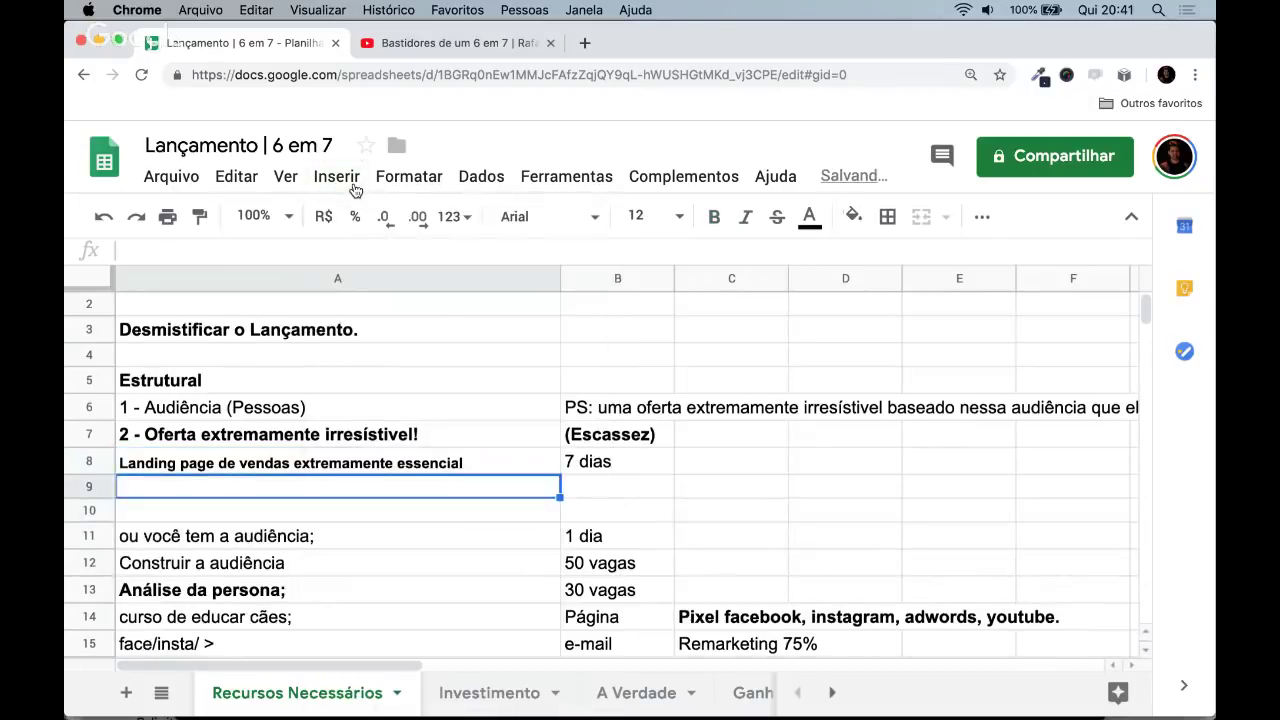
- Enter "copy bruta" in cell A9, below the landing page line
type("copy")
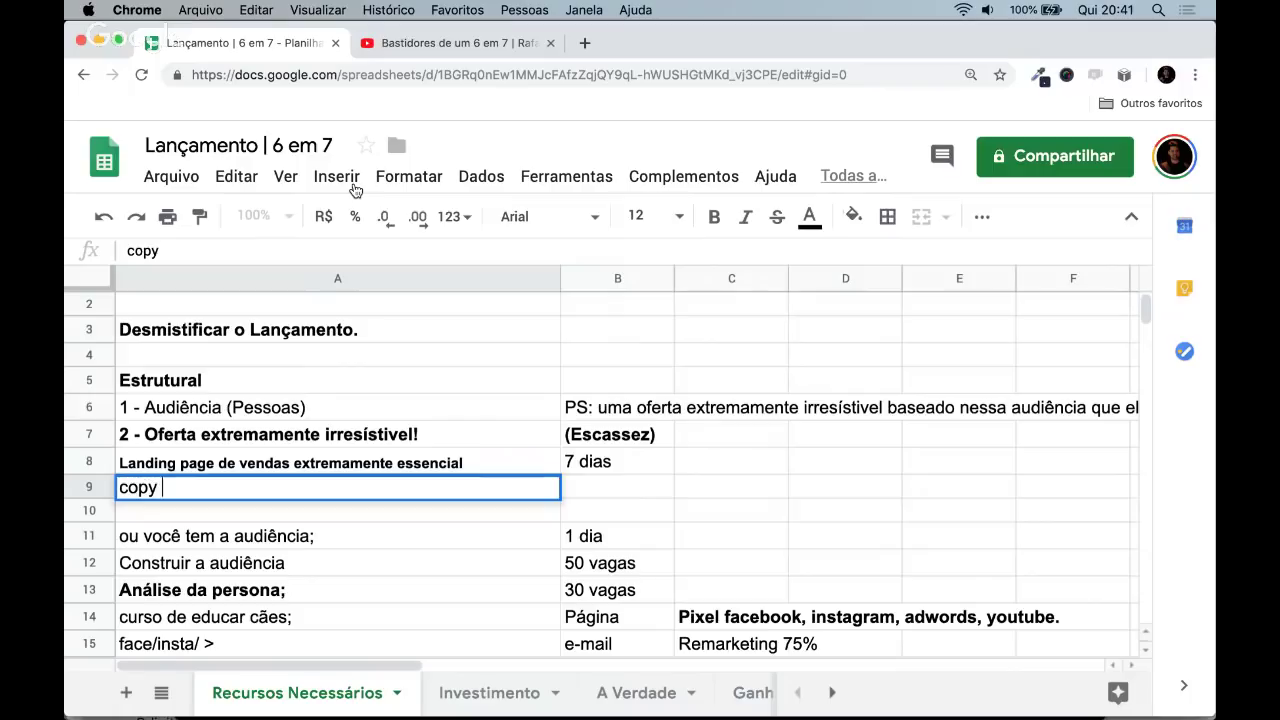
type(" bruto")
key("BackSpace")
type("a")
key("Return")
- Make the "copy bruta" text in cell A9 bold and set its font size to 10
key("Up")
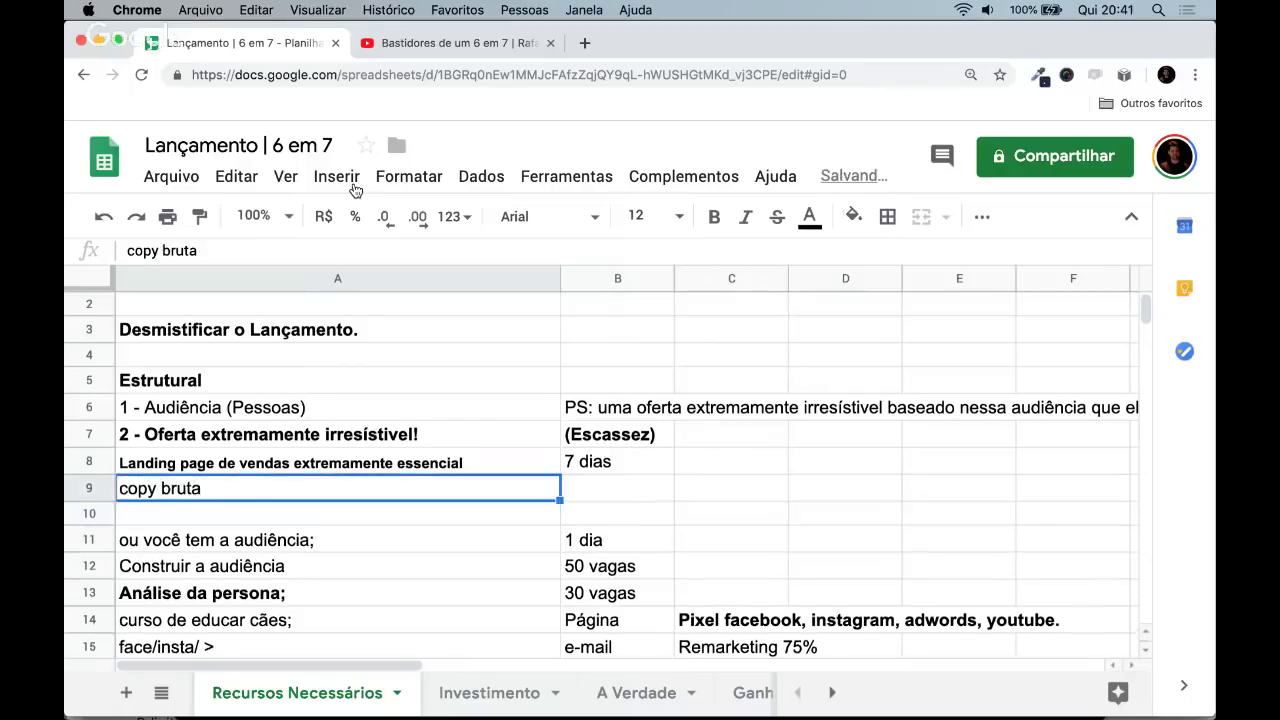
key("super+b")
left_click(643, 213)
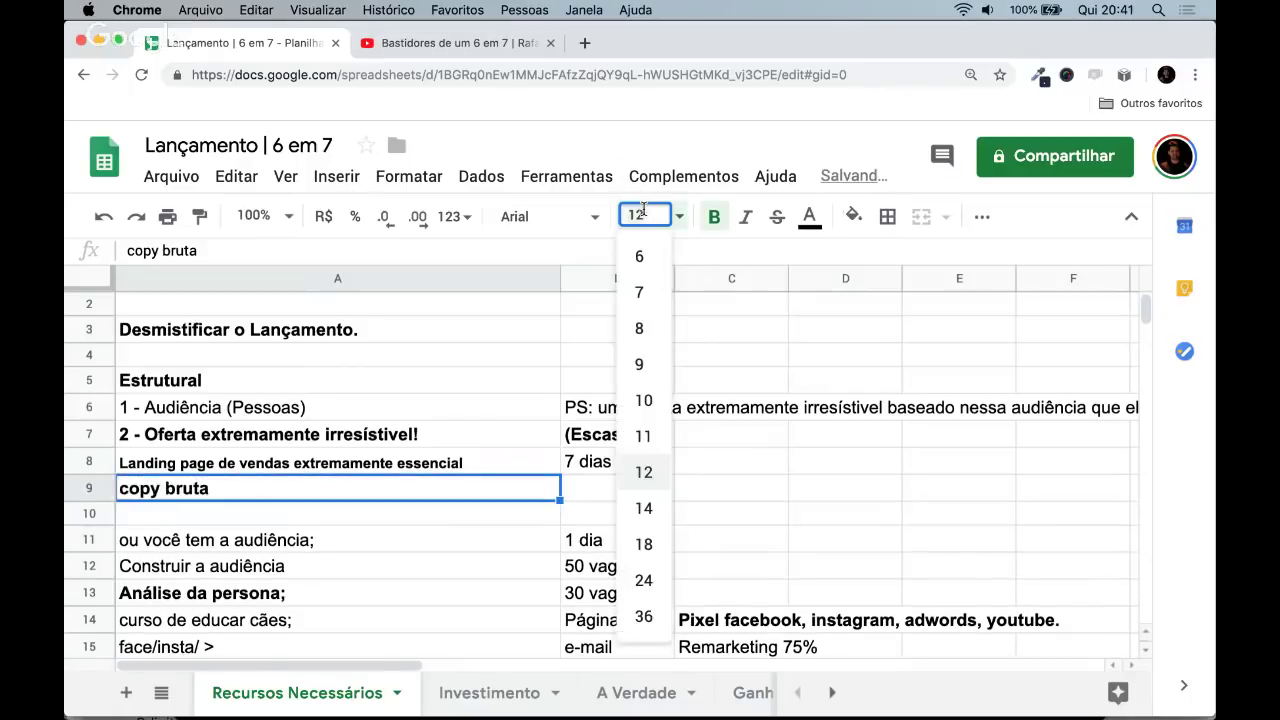
type("10")
key("Return")
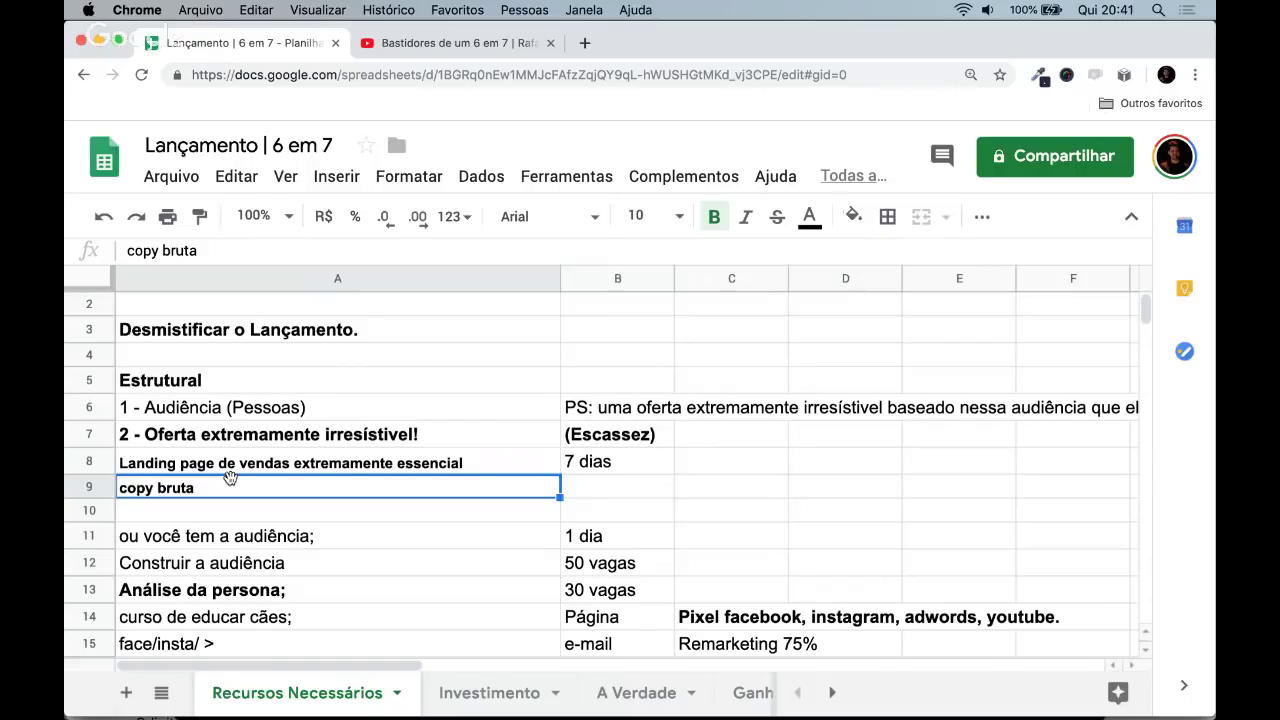
left_click(228, 471)
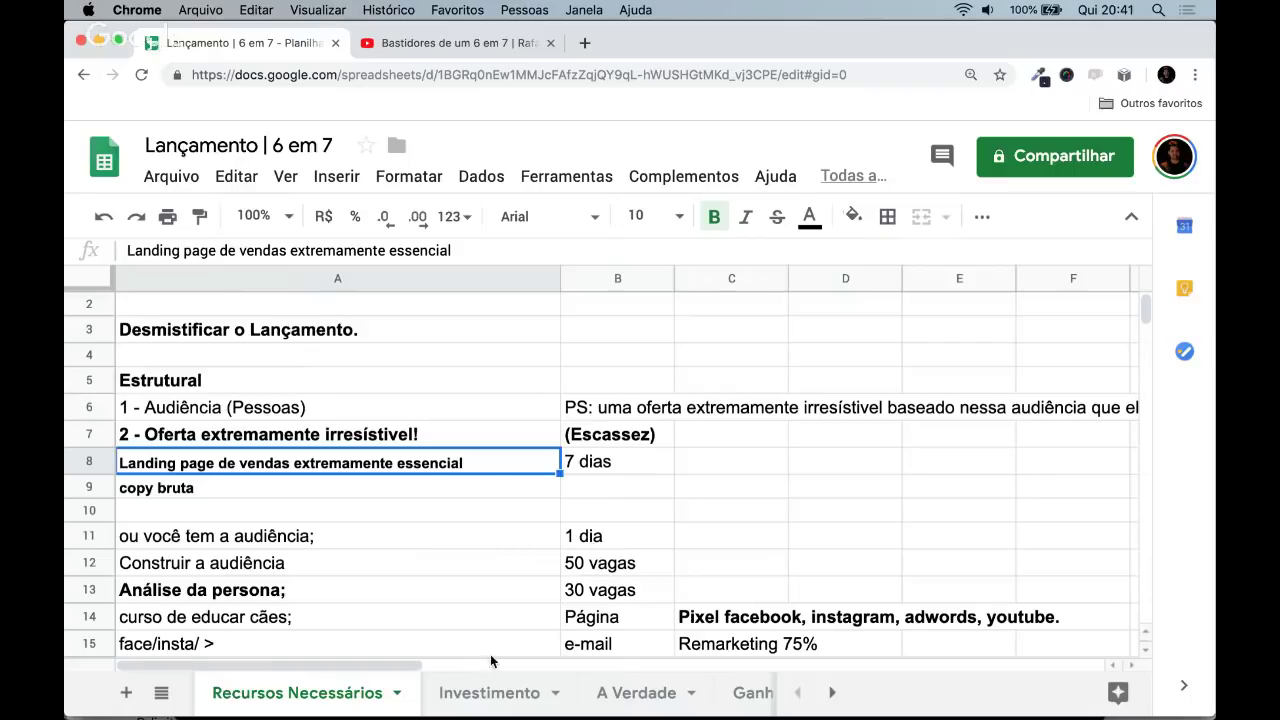
- On the Investimento sheet, enter "Audiência" in cell A2 below the heading and make it bold
left_click(468, 693)
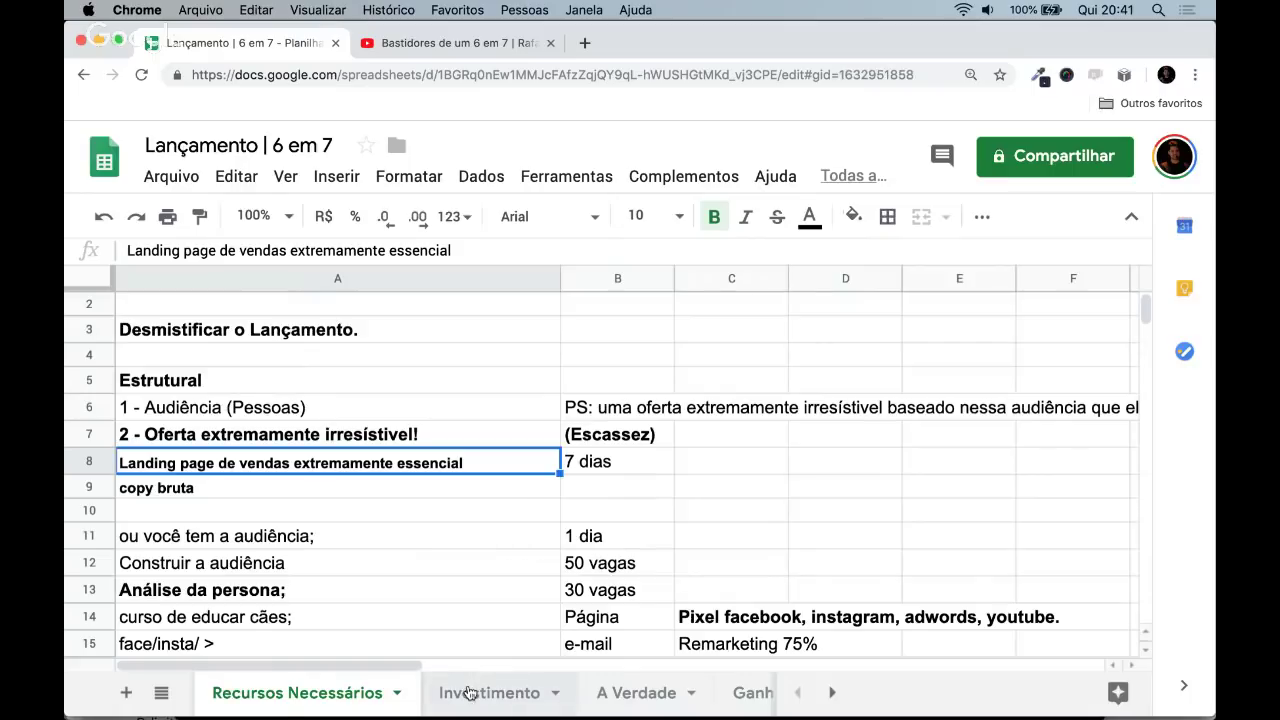
key("Down")
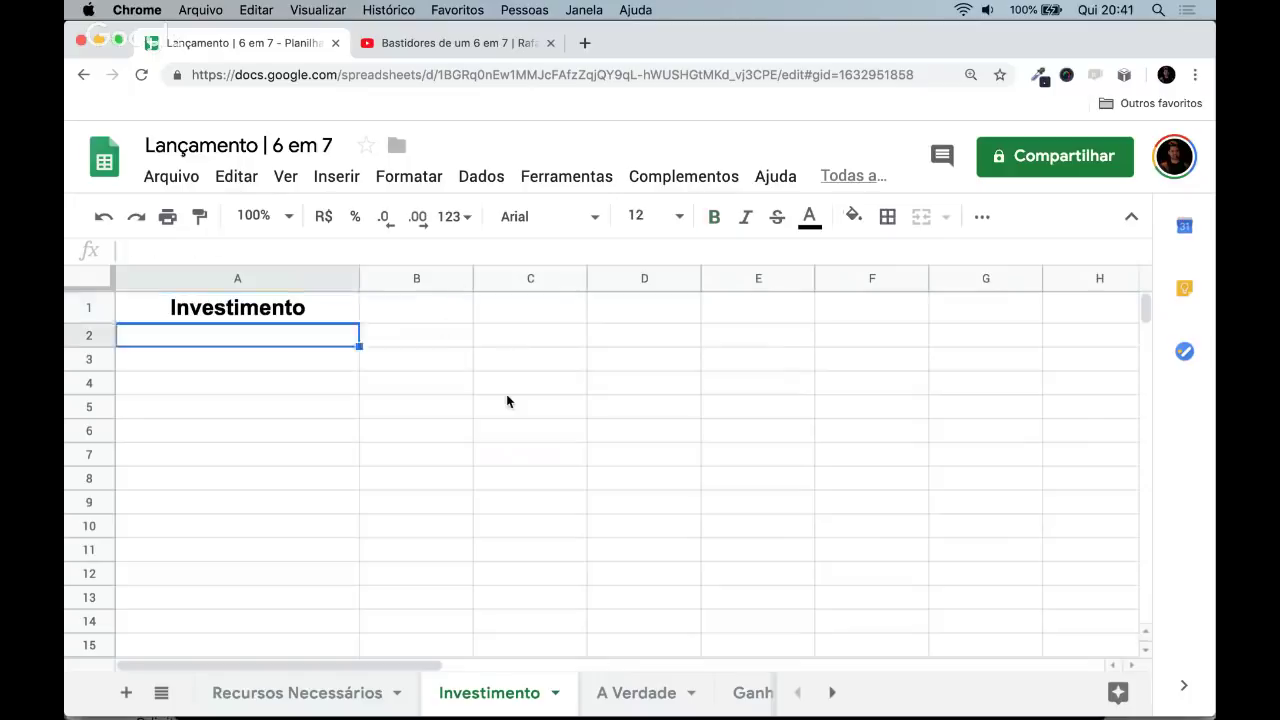
key("Up")
key("Down")
key("Up")
key("Down")
key("Up")
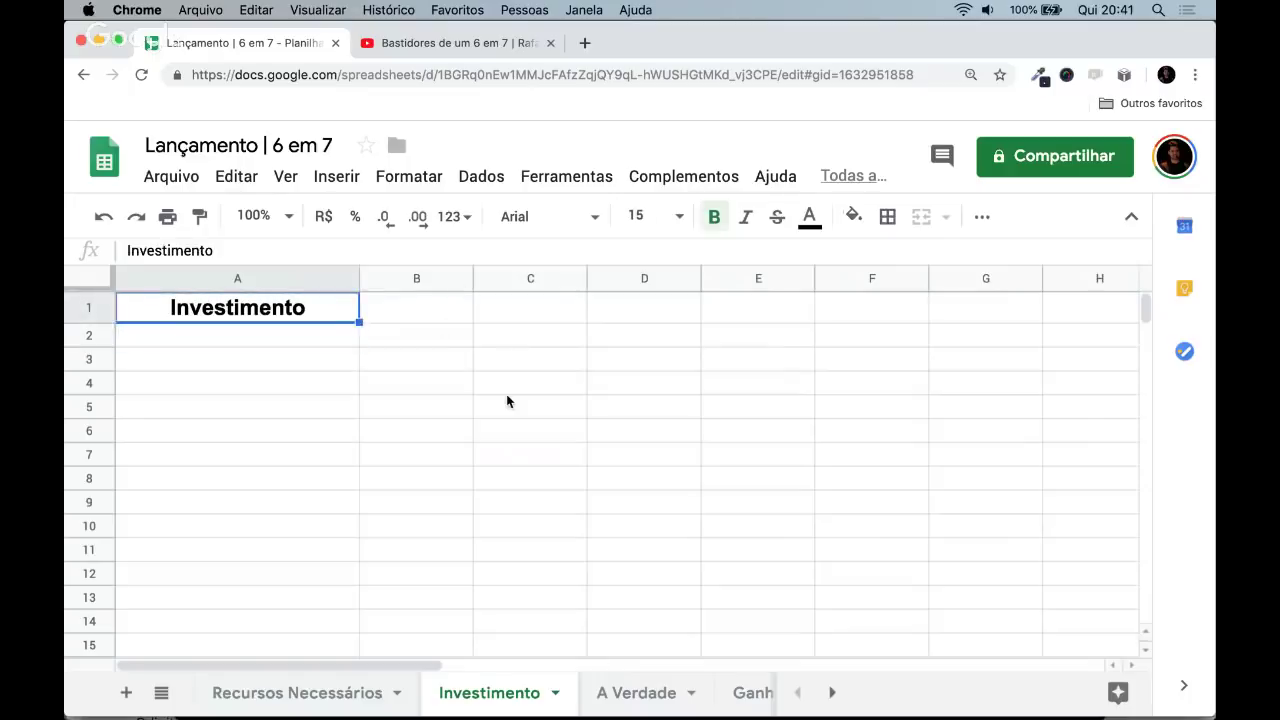
key("Down")
key("Up")
key("Down")
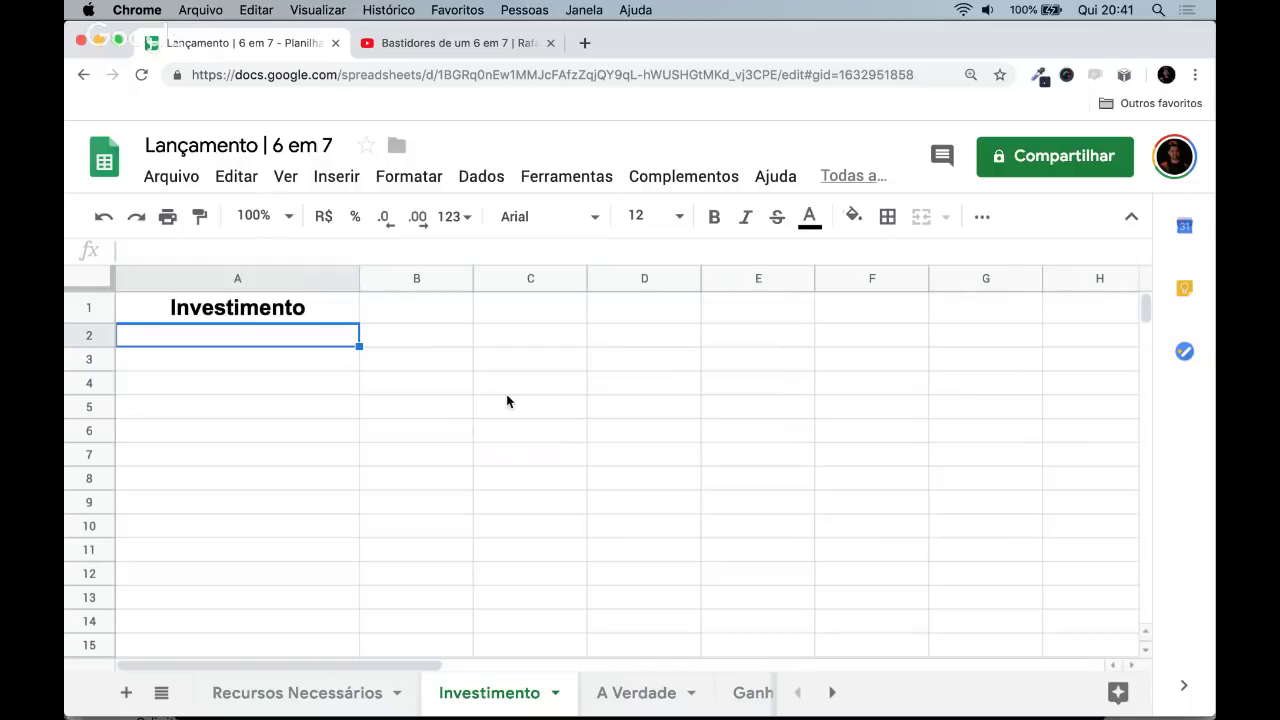
type("Audi")
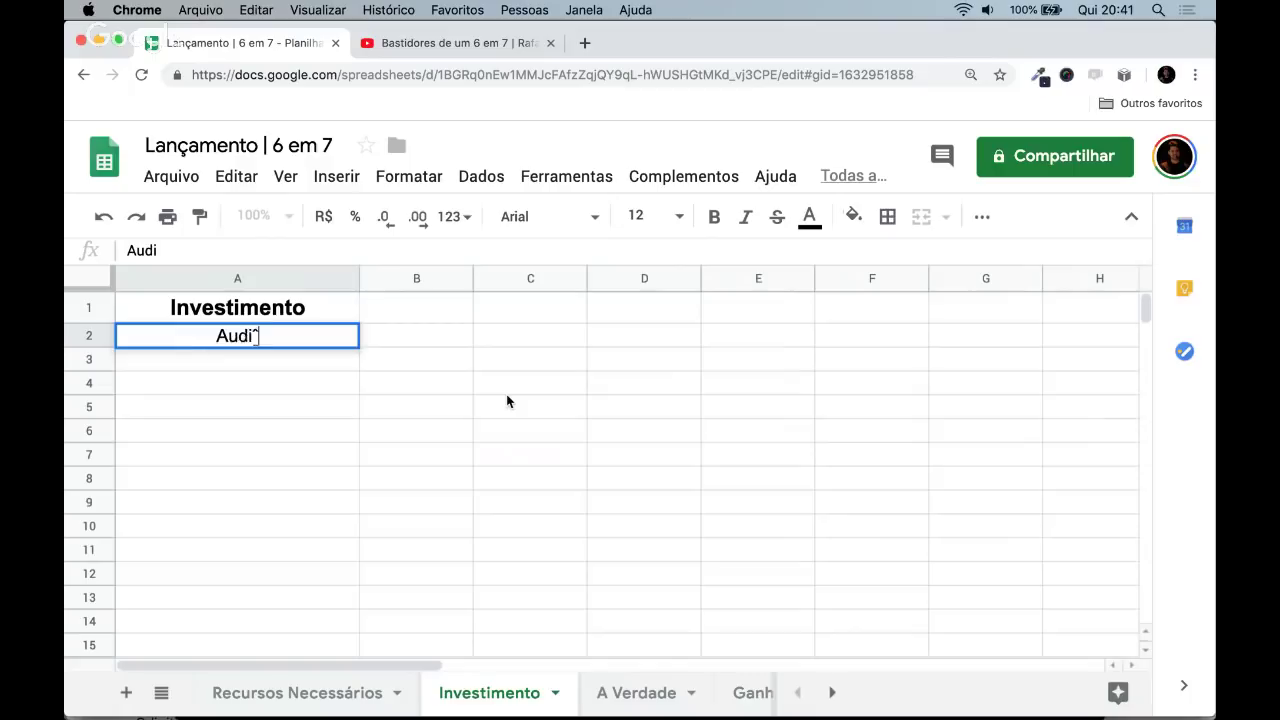
type("ência")
key("Return")
key("Up")
key("super+b")
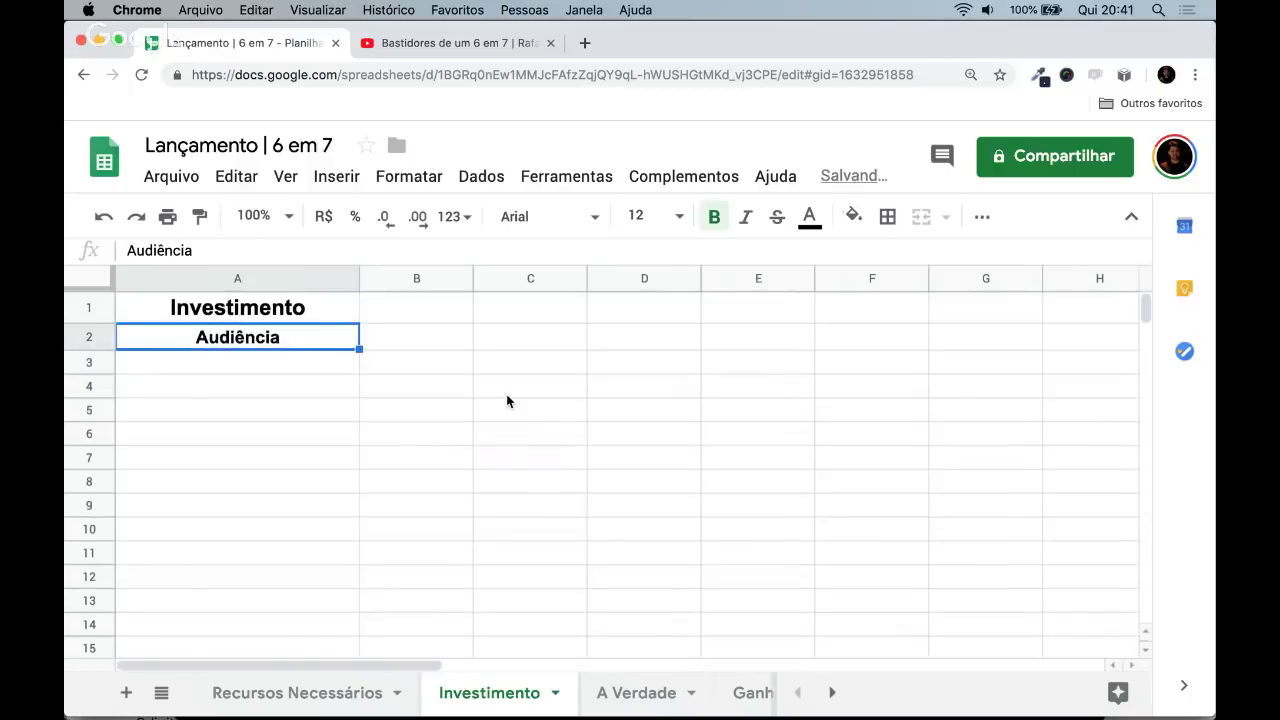
- Enter "geração de leads;" in cell A3, below "Audiência", and make it bold
key("Return")
key("Up")
key("Return")
key("Up")
key("Down")
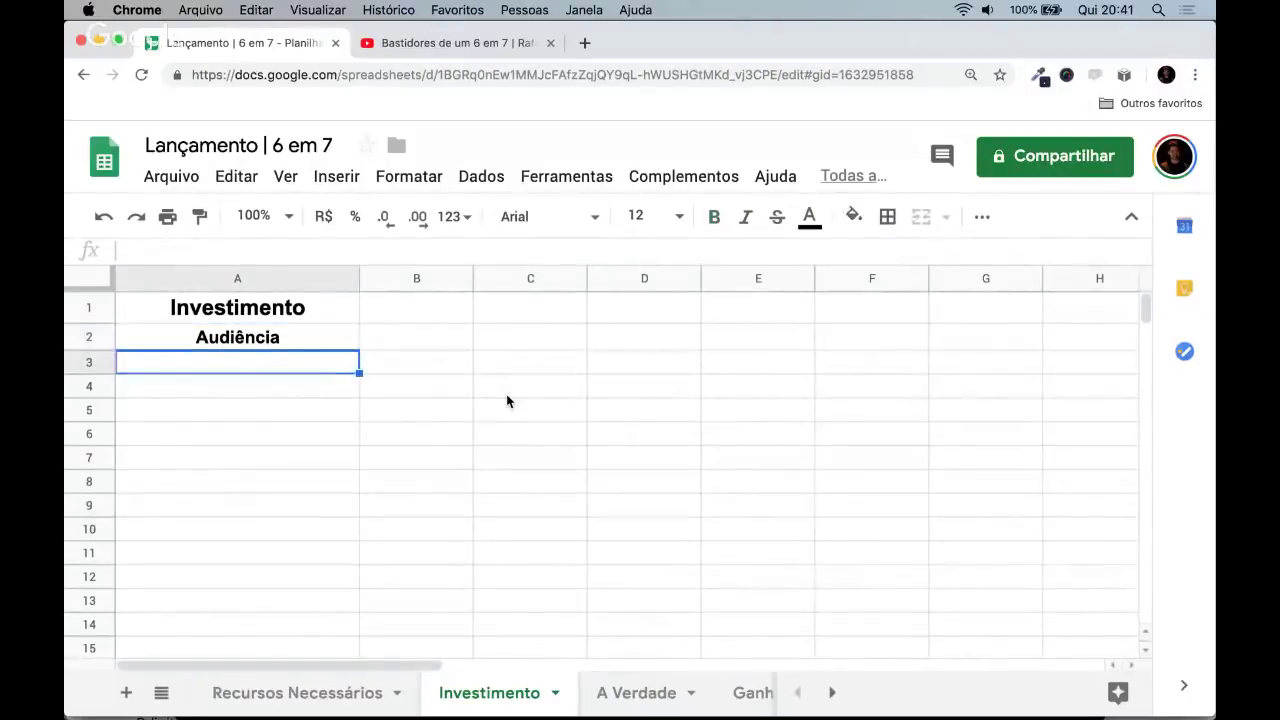
type("geraçã d")
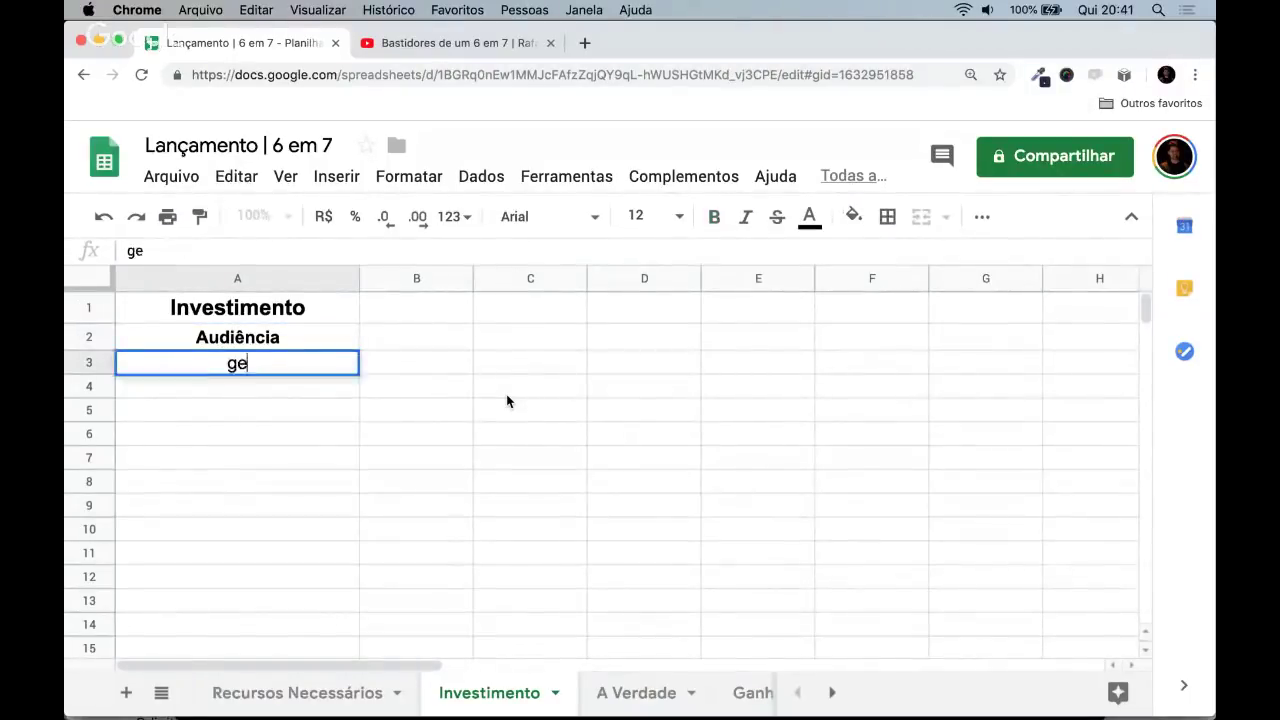
key("BackSpace")
key("BackSpace")
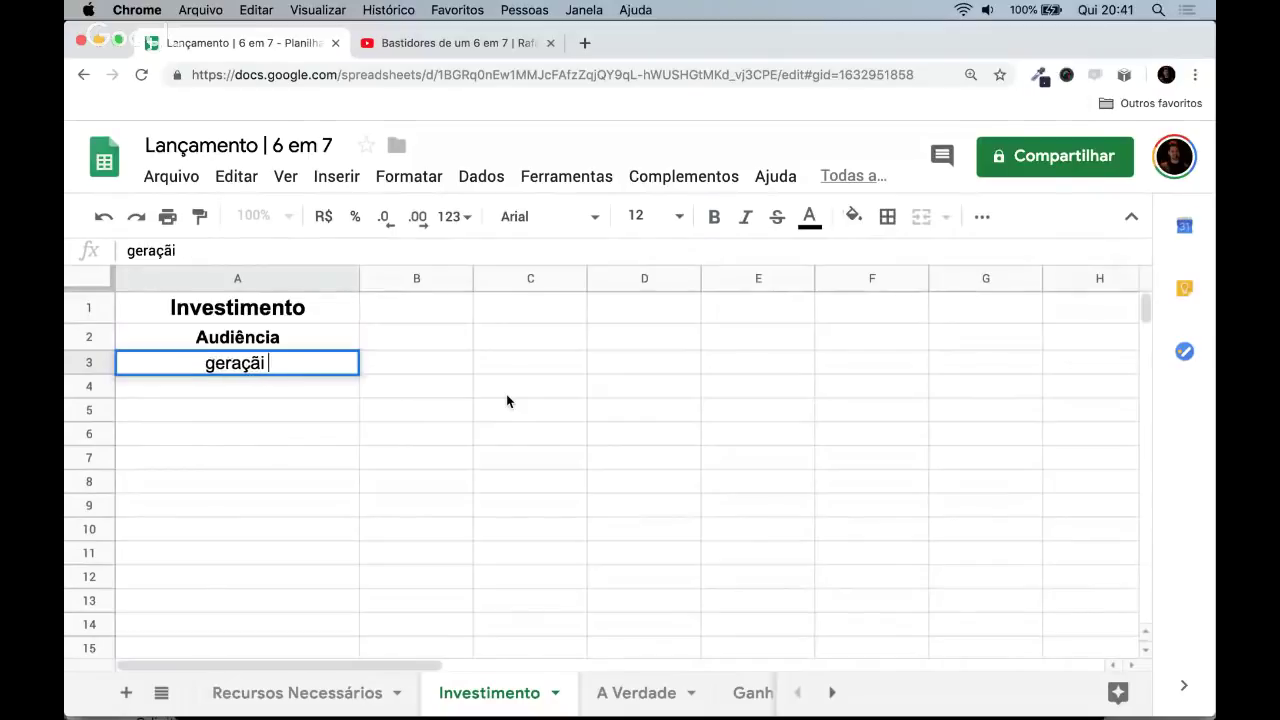
type("o de leads;")
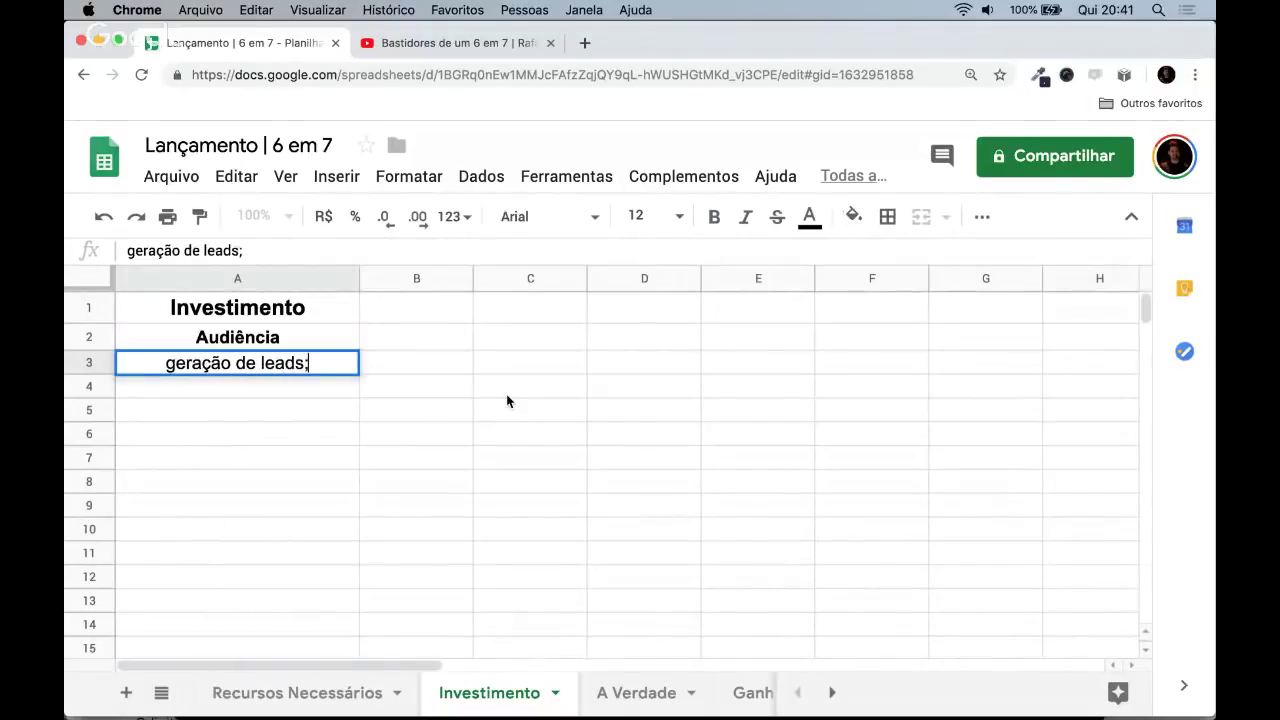
key("Return")
key("Up")
key("super+b")
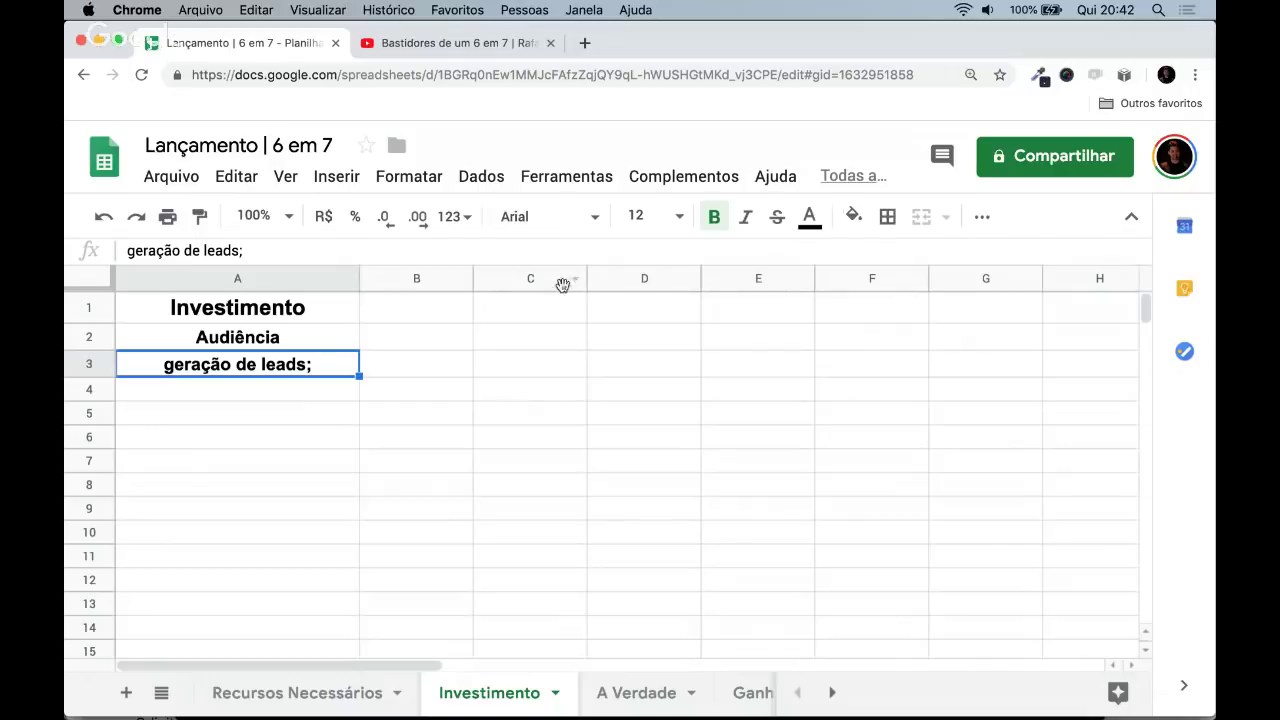
- Capitalize the first letter of the text in cell A3 so it reads "Geração de leads;"
left_click(594, 248)
key("Delete")
type("G")
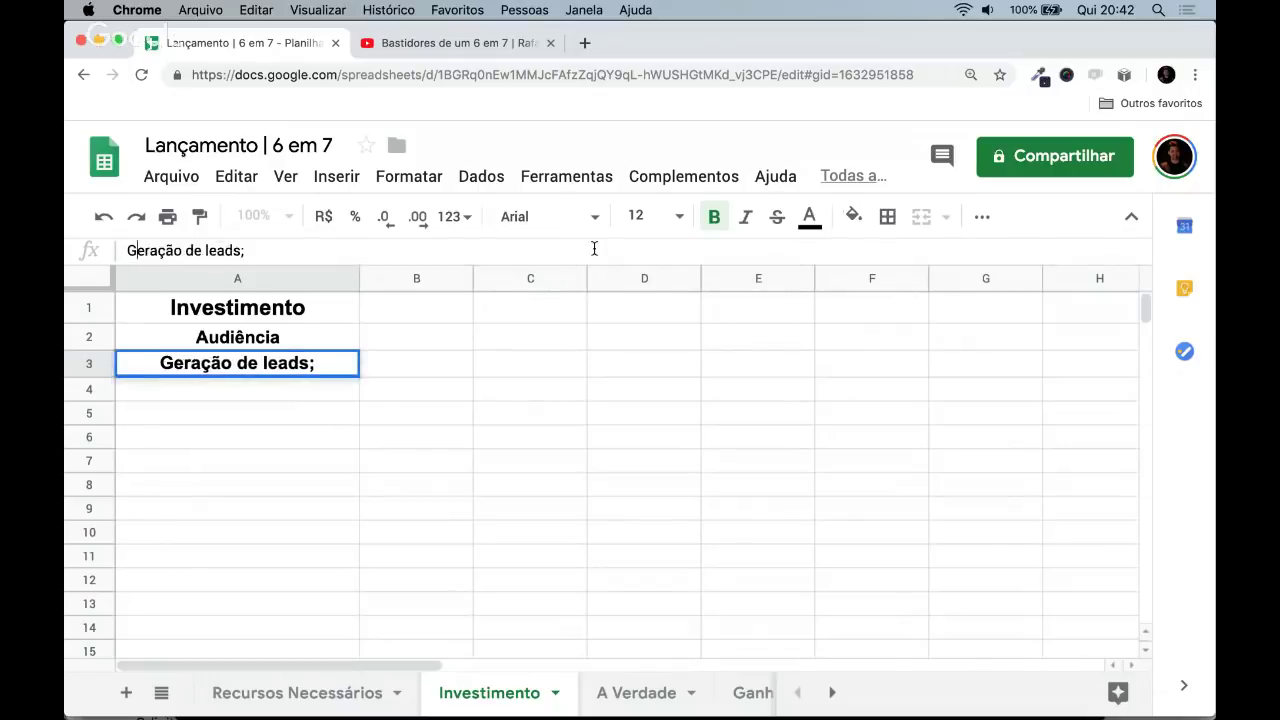
key("Return")
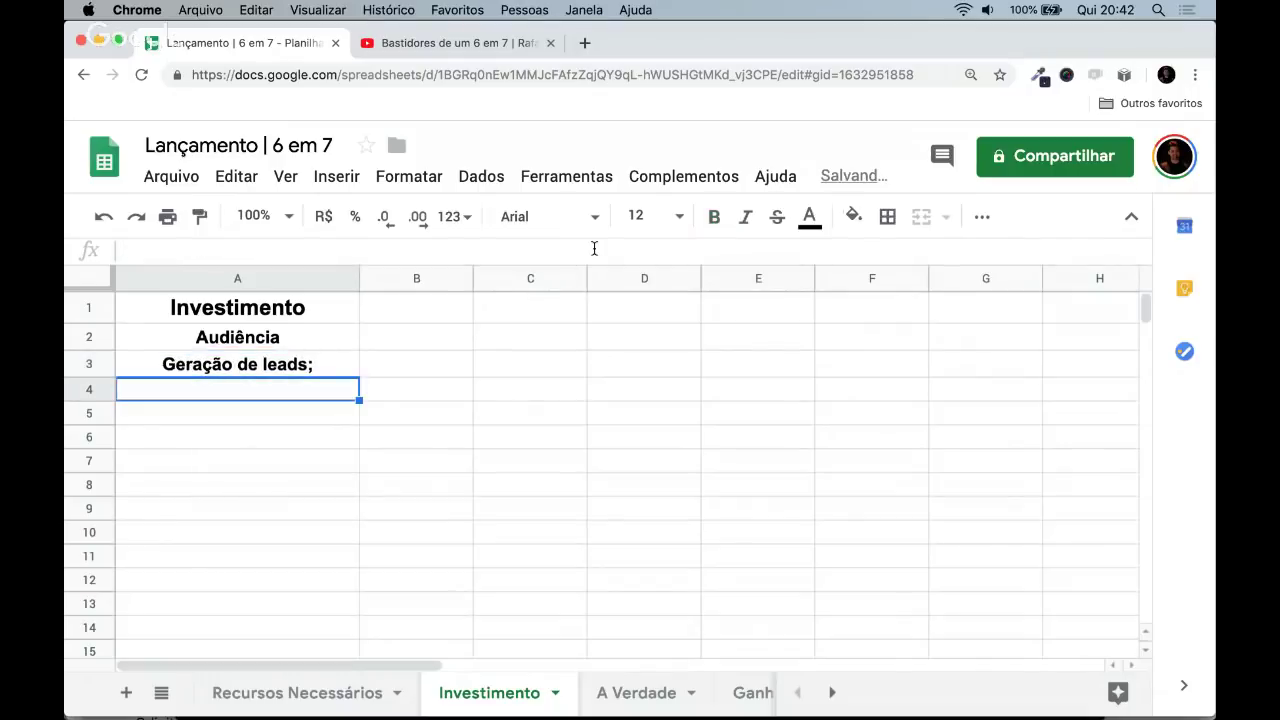
- Set the font size of "Geração de leads;" in cell A3 to 11
key("Up")
key("Up")
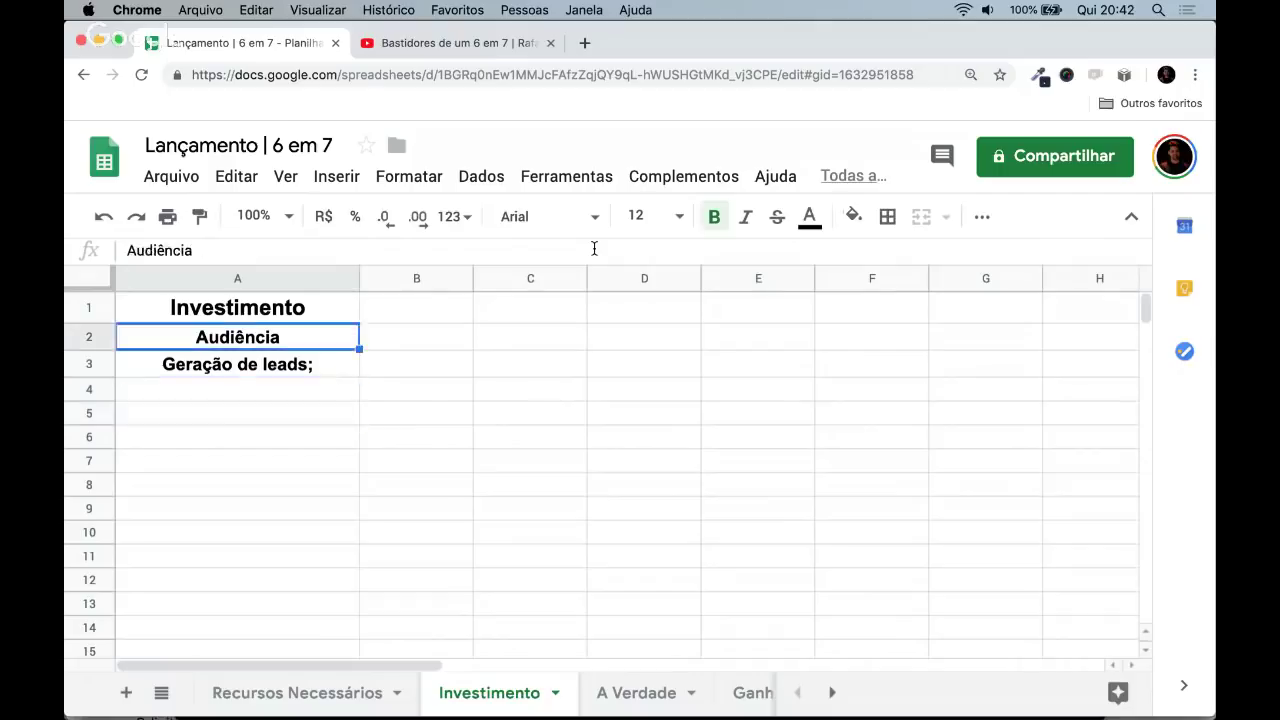
key("Down")
left_click(643, 214)
key("BackSpace")
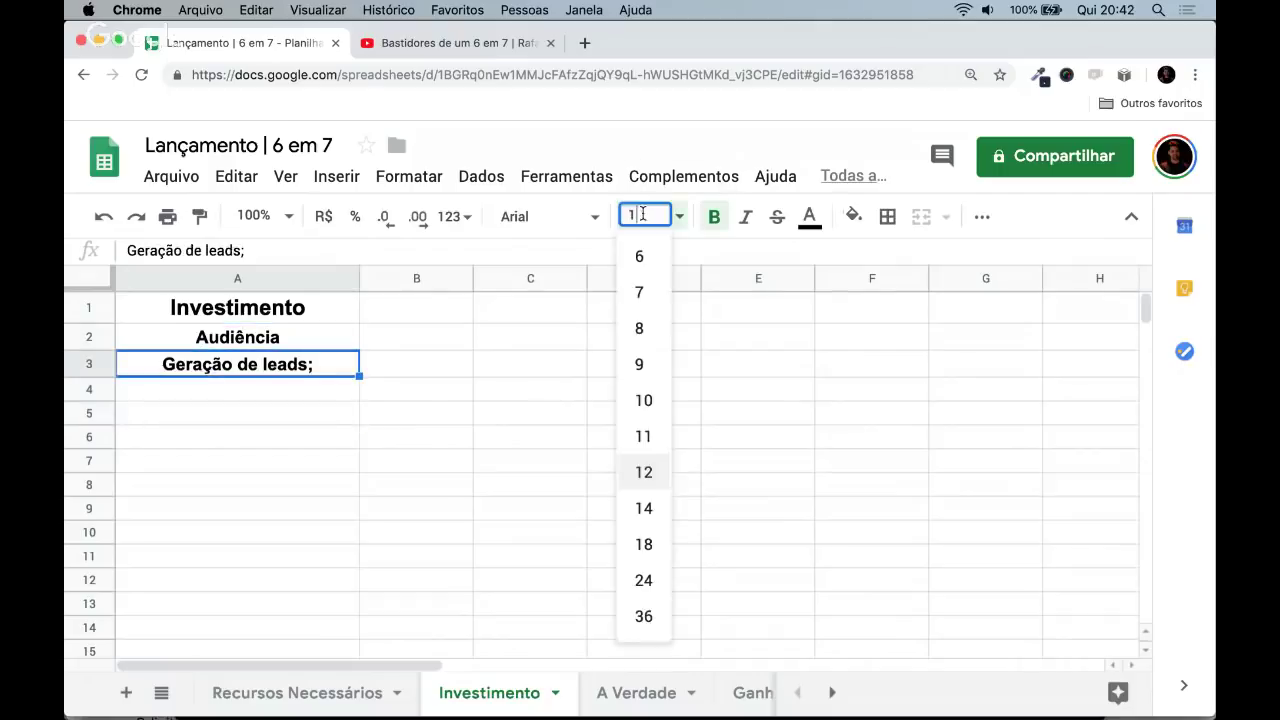
type("1")
key("Return")
key("Down")
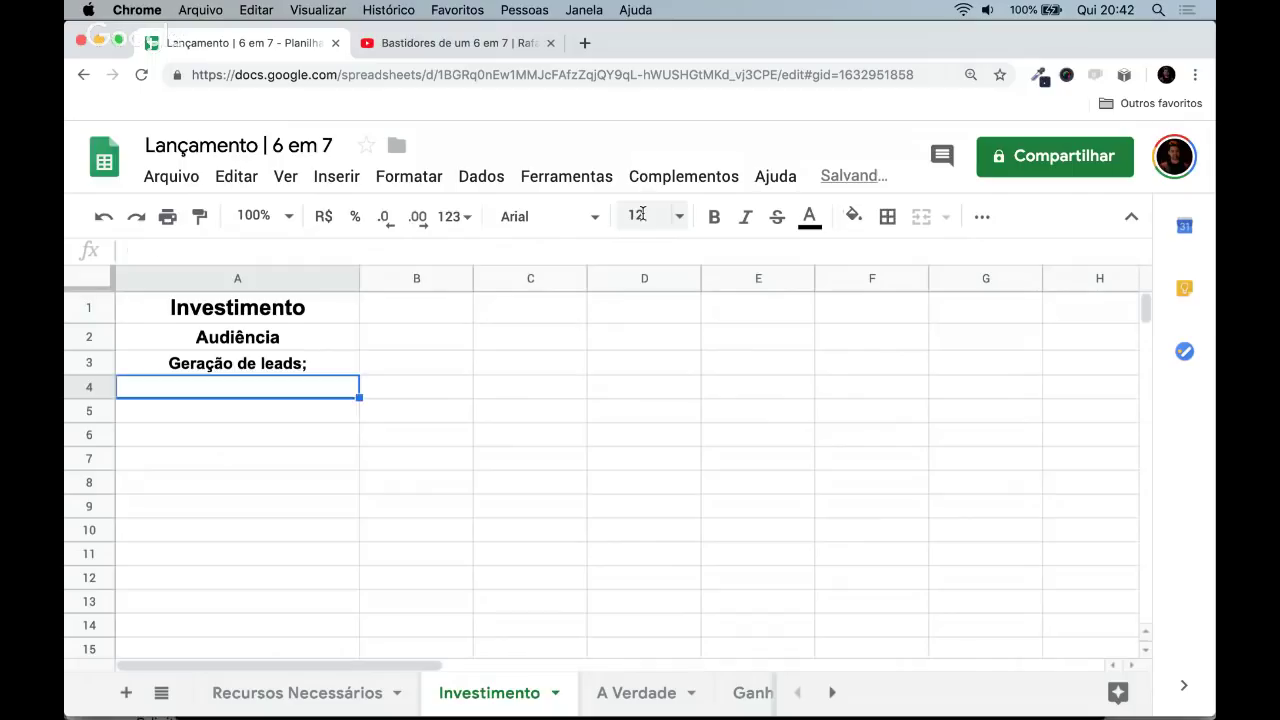
- Enter "Tráfego pago" in cell A4, below the leads line, and make it bold
key("Up")
key("Right")
key("Left")
key("Down")
type("Tre")
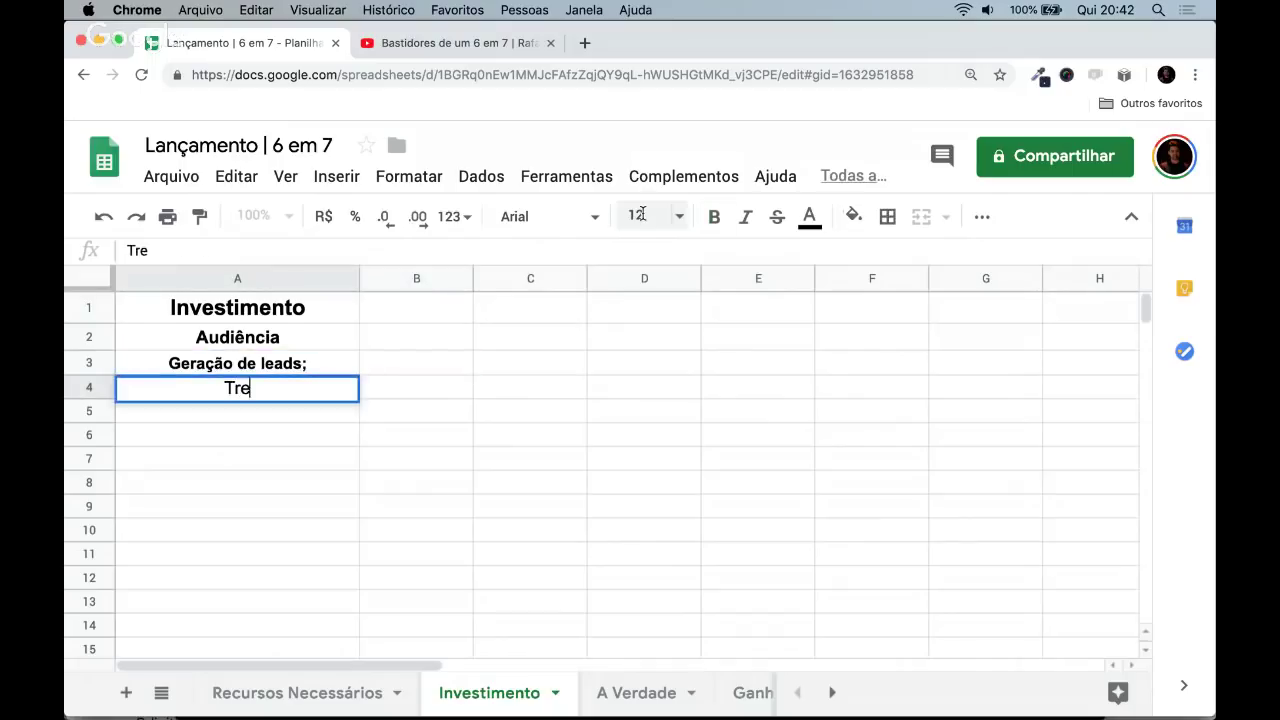
key("BackSpace")
type("áfego ")
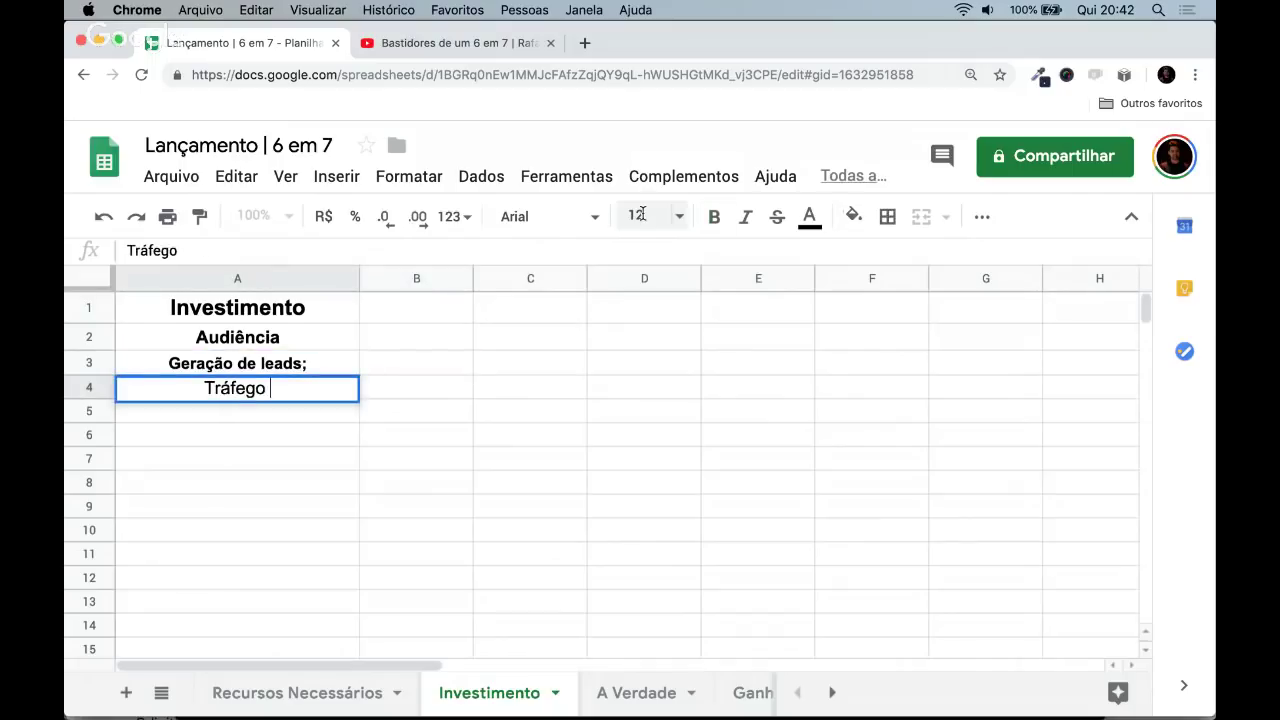
type("pago")
key("Return")
key("Up")
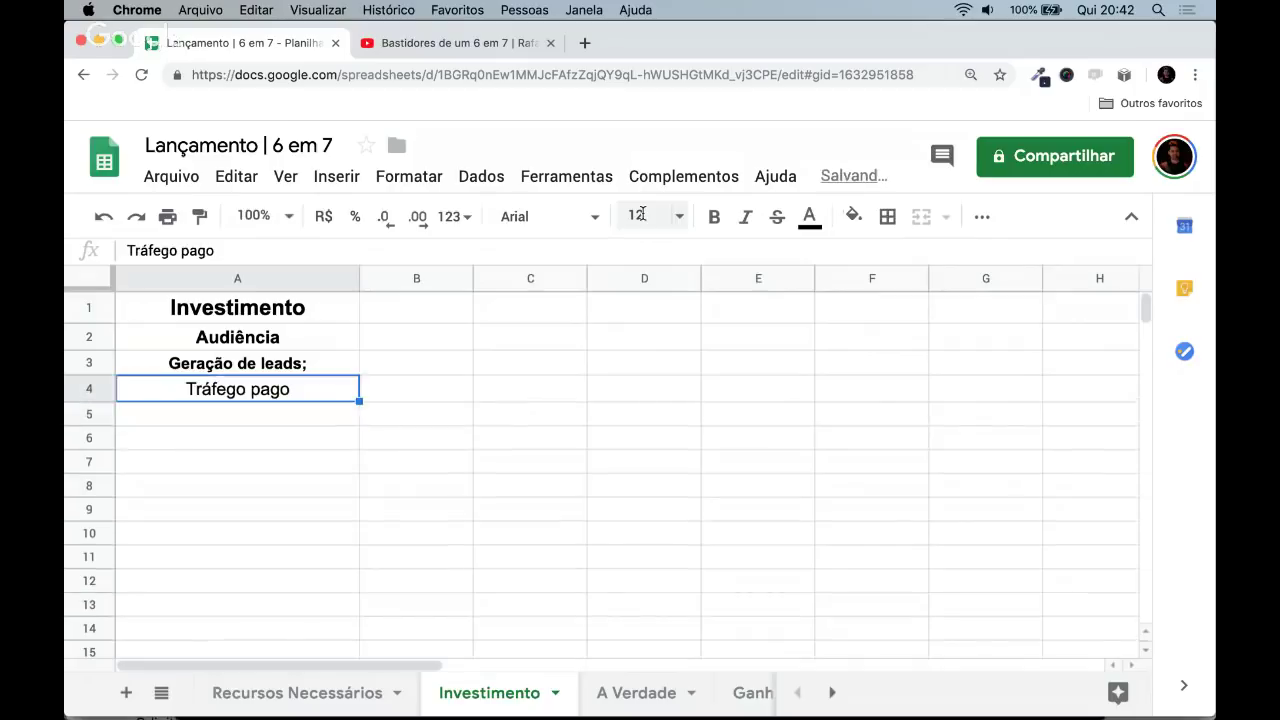
key("super+b")
- Move the "Geração de leads;" and "Tráfego pago" cells down one row to A4:A5
key("Up")
key("Up")
key("Down")
key("shift+Down")
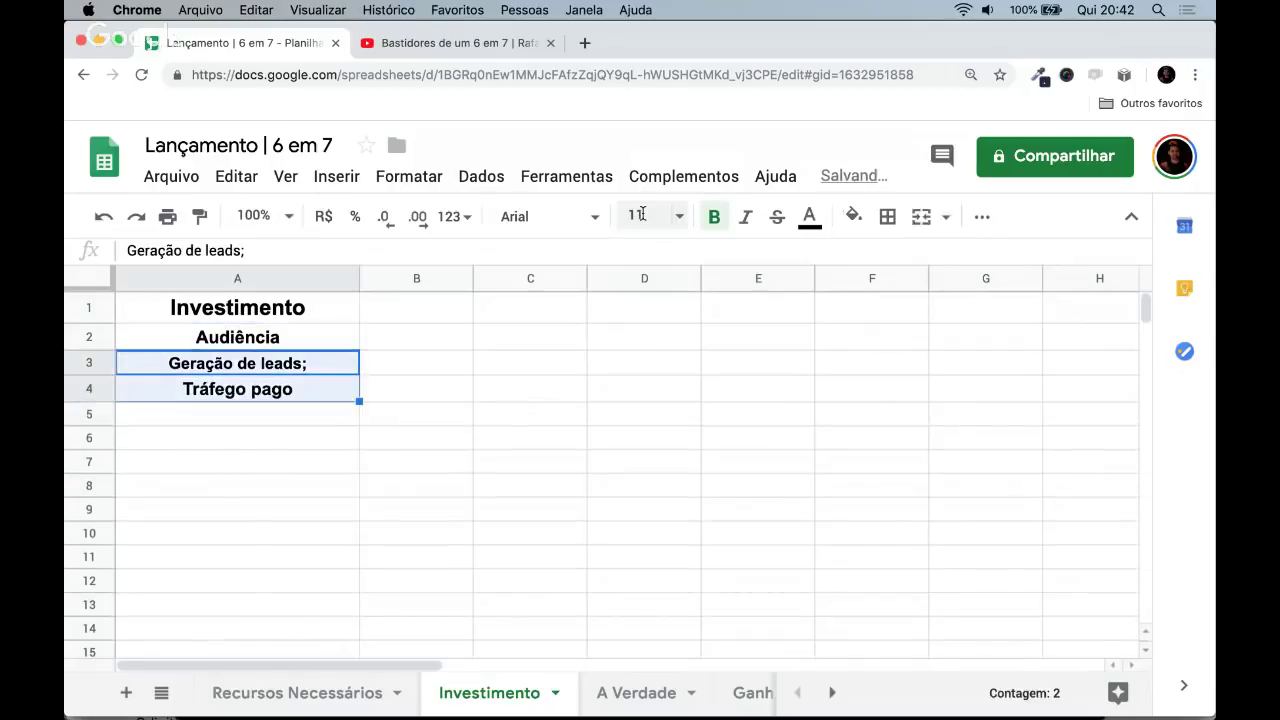
key("super+c")
key("Down")
key("super+v")
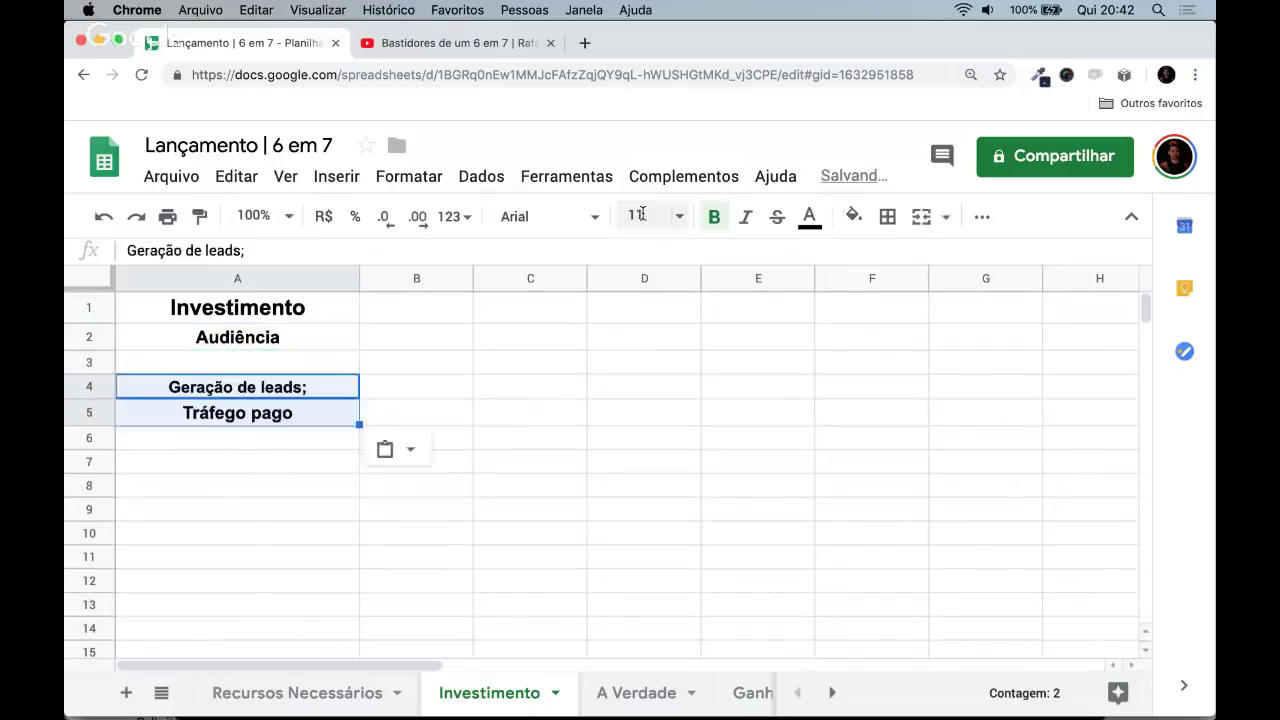
- Enter "Rápido e usado por 90% dos lançamentos" in cell A6 and widen column A to fit the text
key("Down")
key("Down")
type("R")
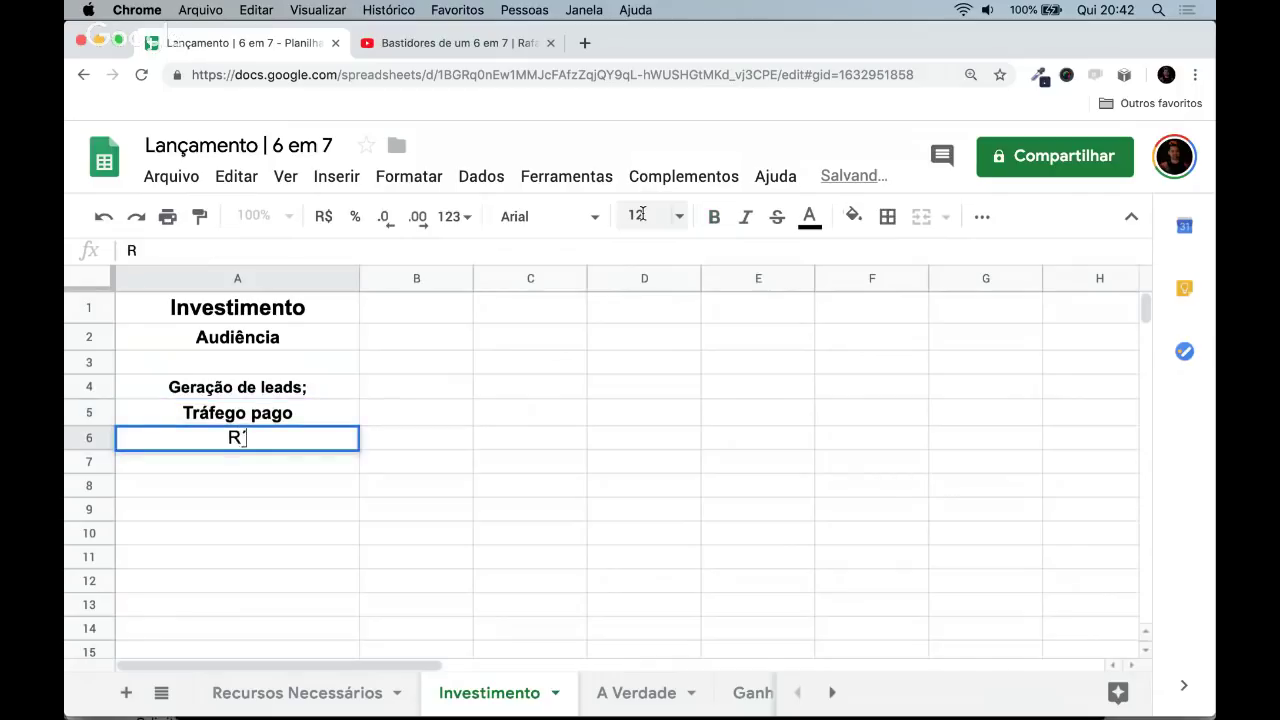
type("ápido e ")
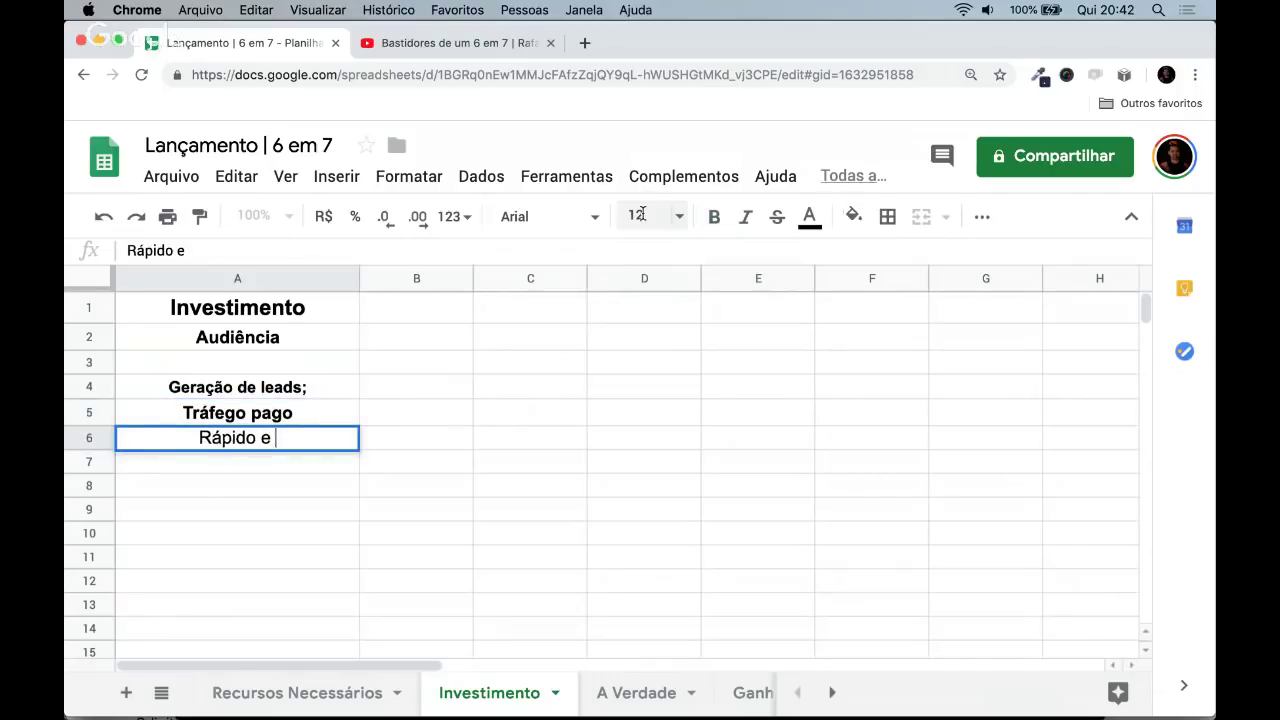
type("usado por 9")
key("BackSpace")
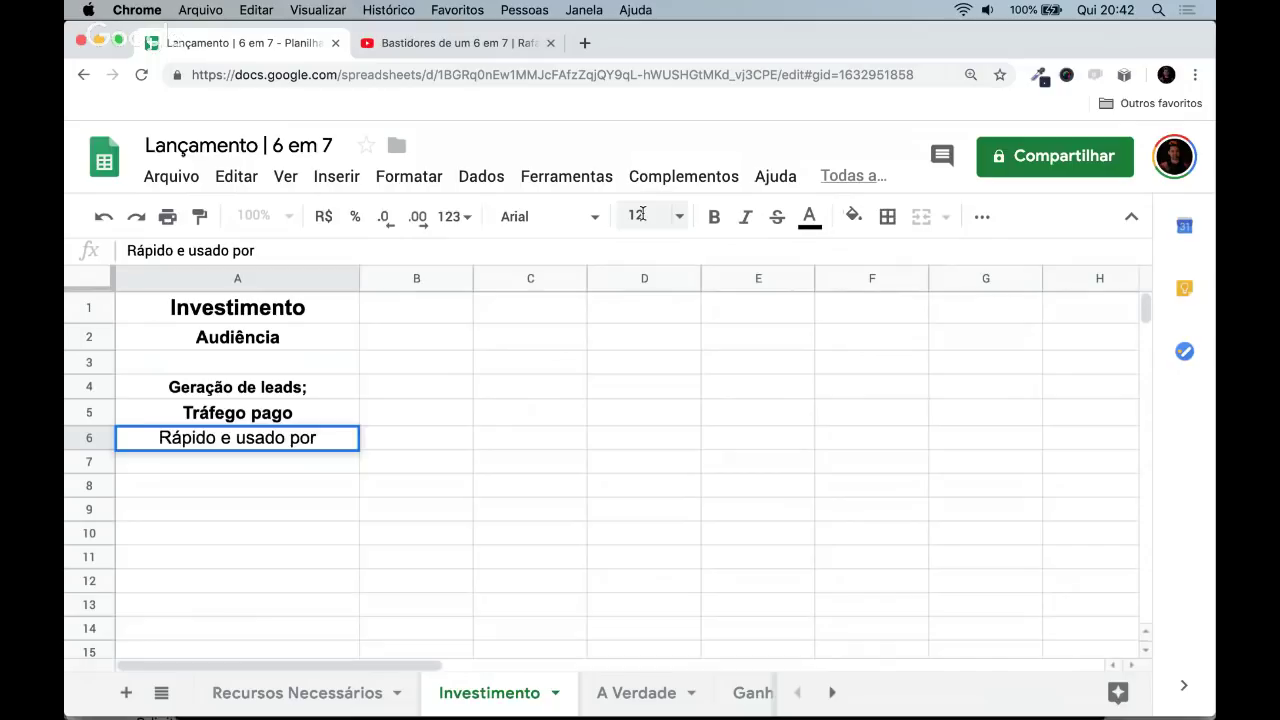
type("90 5o")
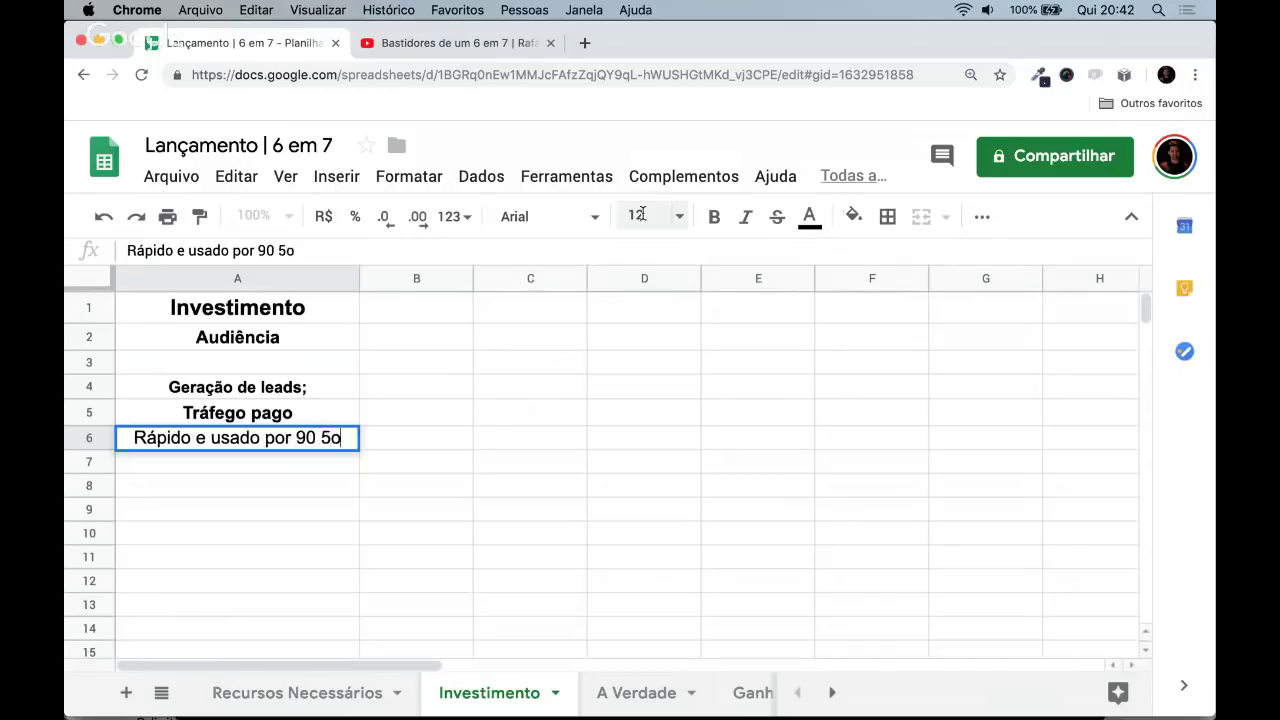
key("BackSpace")
key("BackSpace")
key("BackSpace")
type("% dos lan")
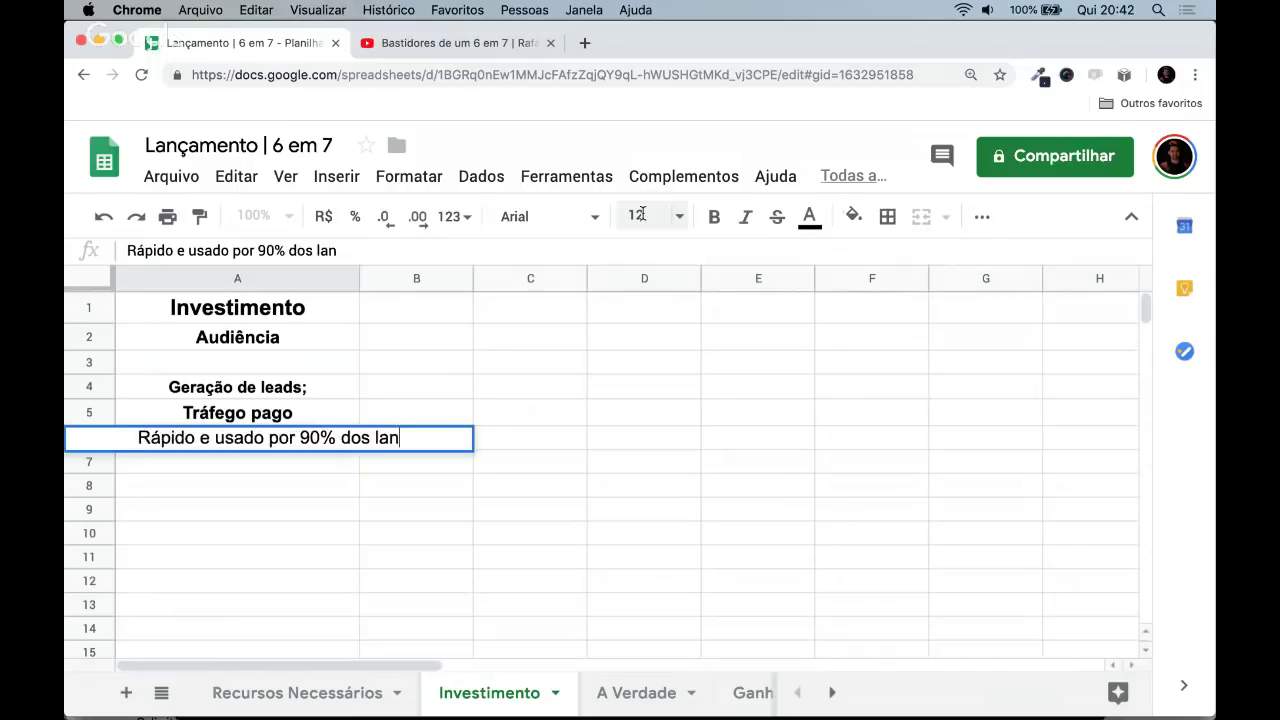
type("çamentos")
key("Return")
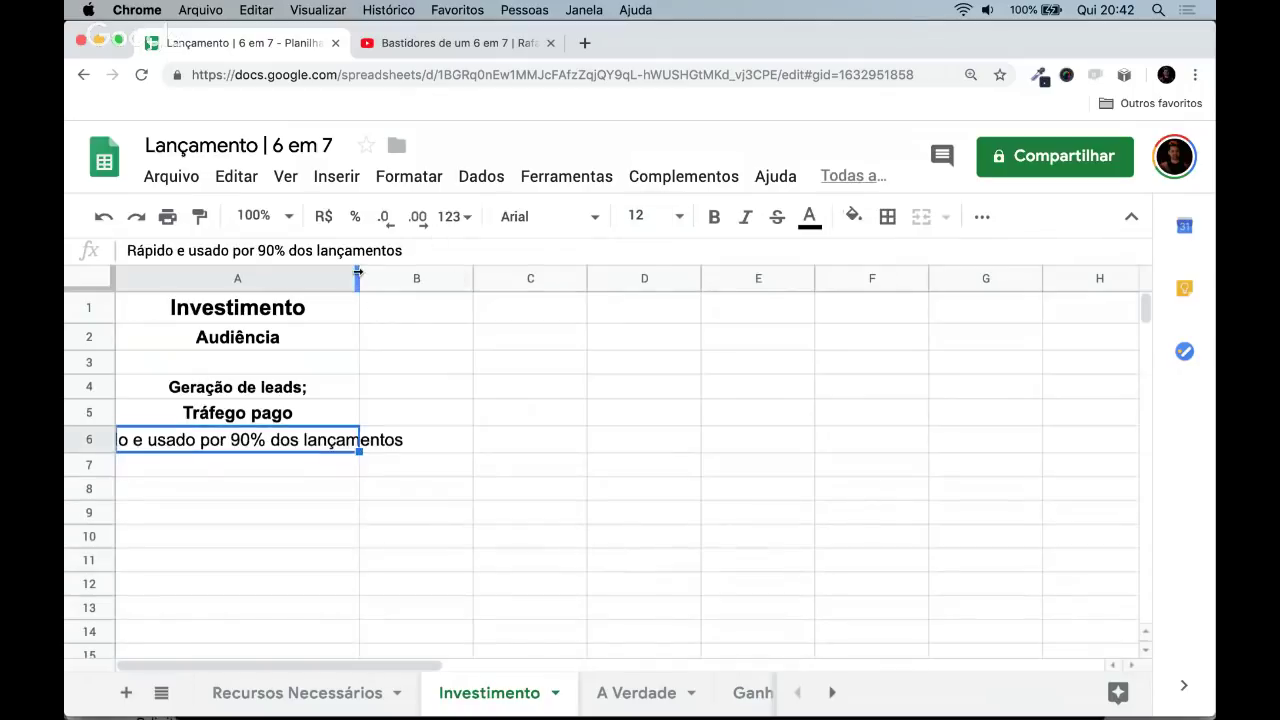
left_click_drag(358, 272, 455, 280)
key("Down")
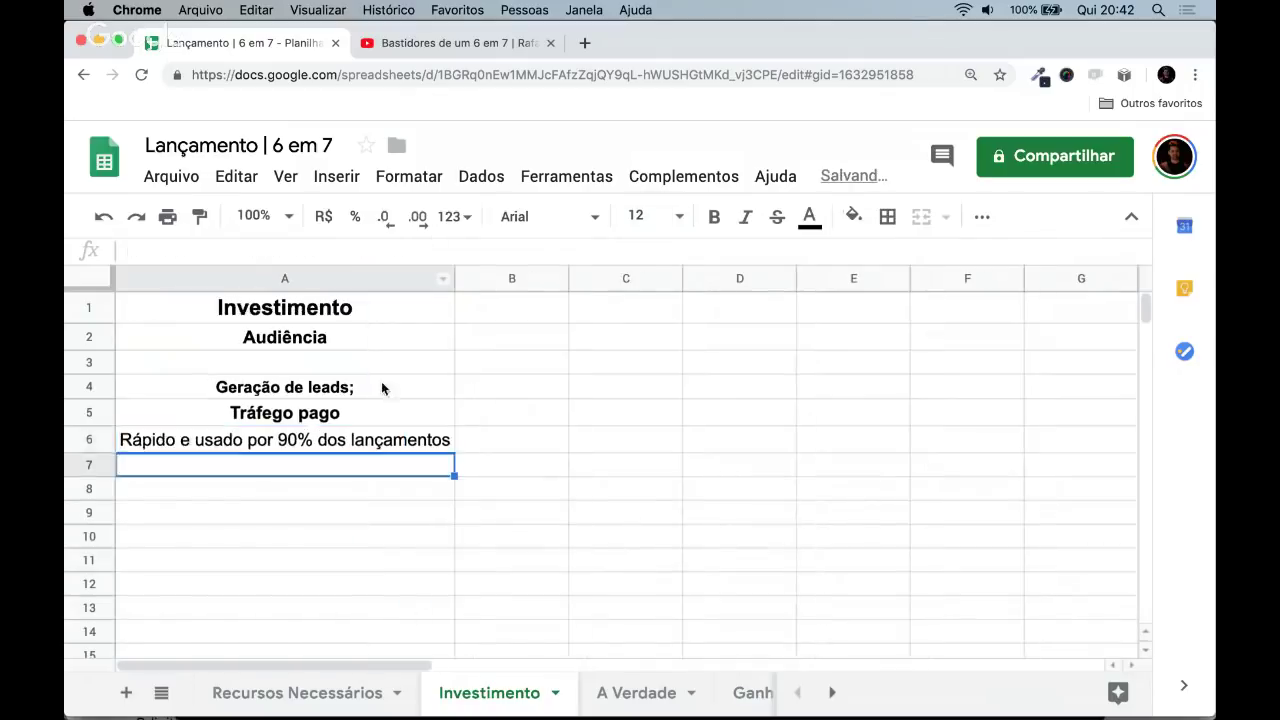
- Change the text in cell A4 to "Geração de leads de e-mails..."
key("Up")
key("Up")
left_click(381, 381)
left_click(287, 249)
key("BackSpace")
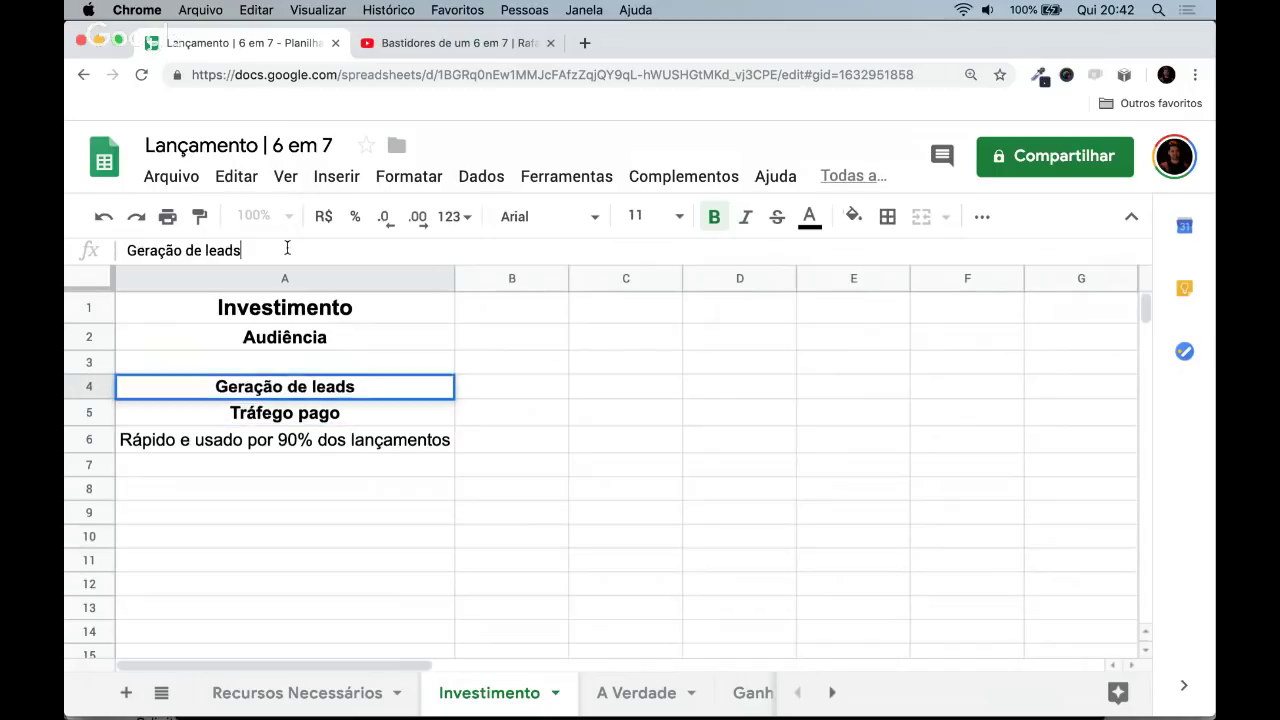
type("de e-mails...")
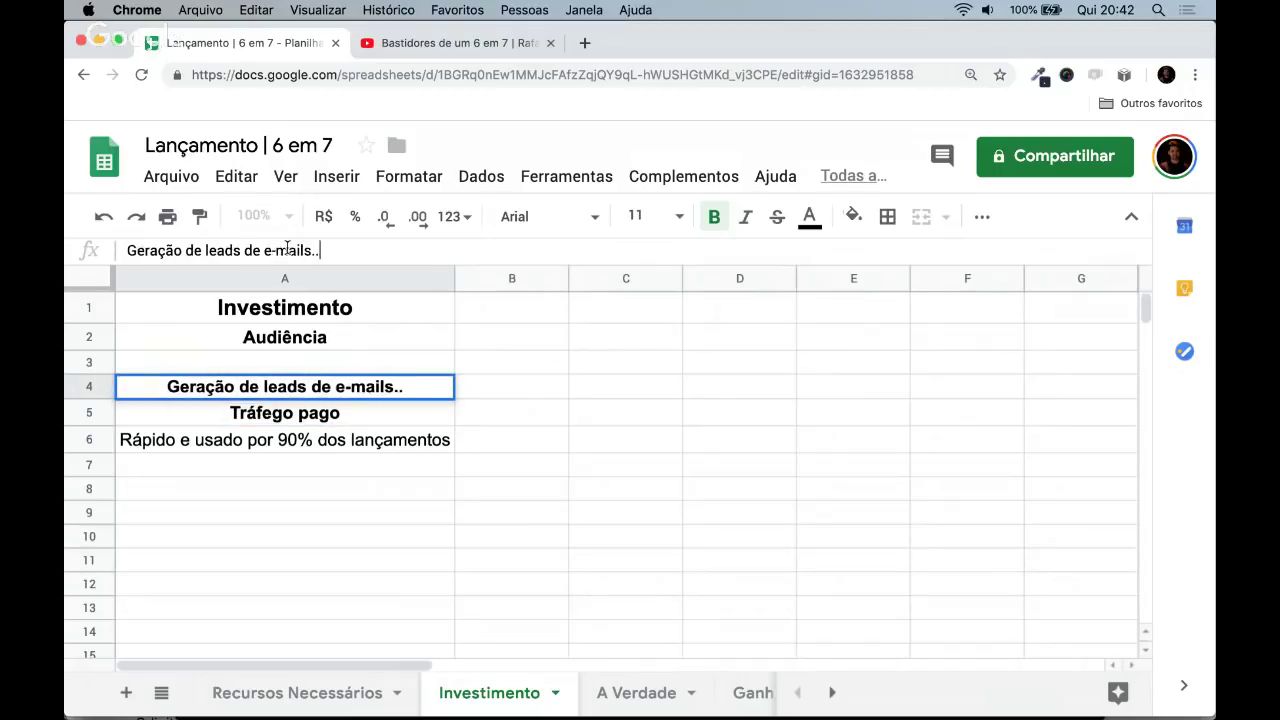
key("Return")
key("Down")
key("Up")
key("Up")
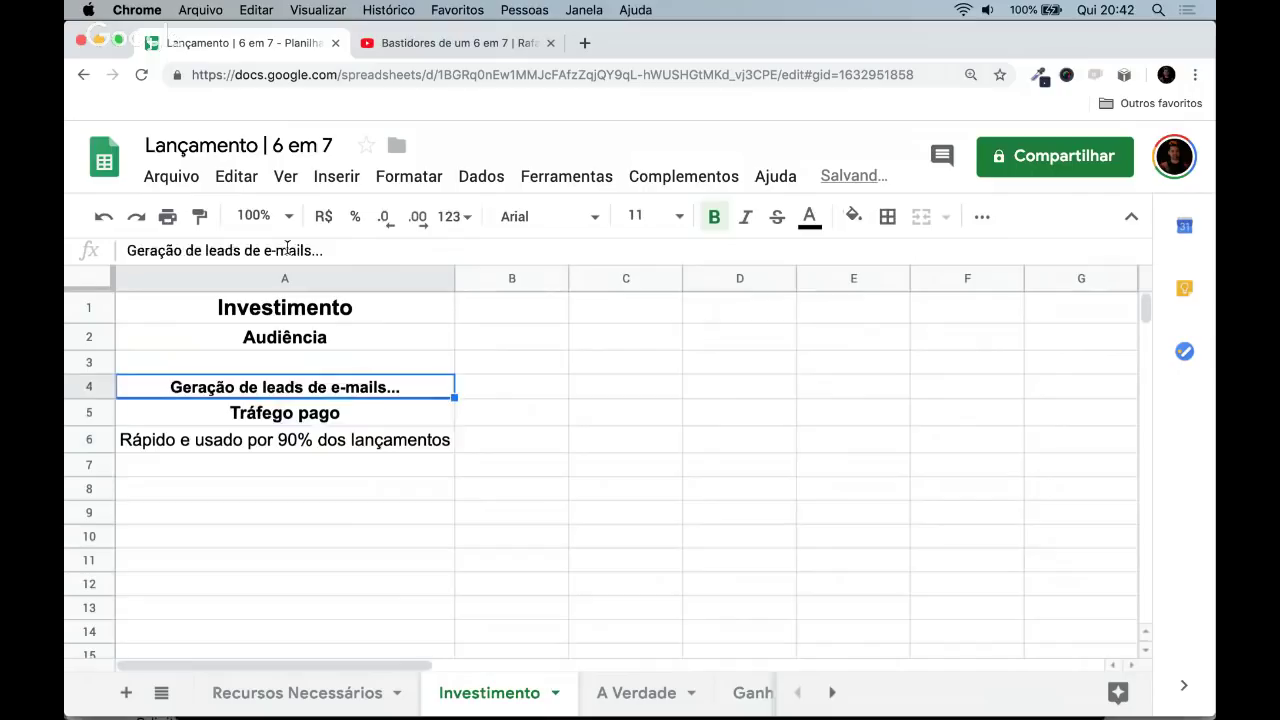
- Enter "lead > recompensa, um conteúdo valor..." in cell A8 of the Investimento sheet
key("Down")
key("Down")
key("Down")
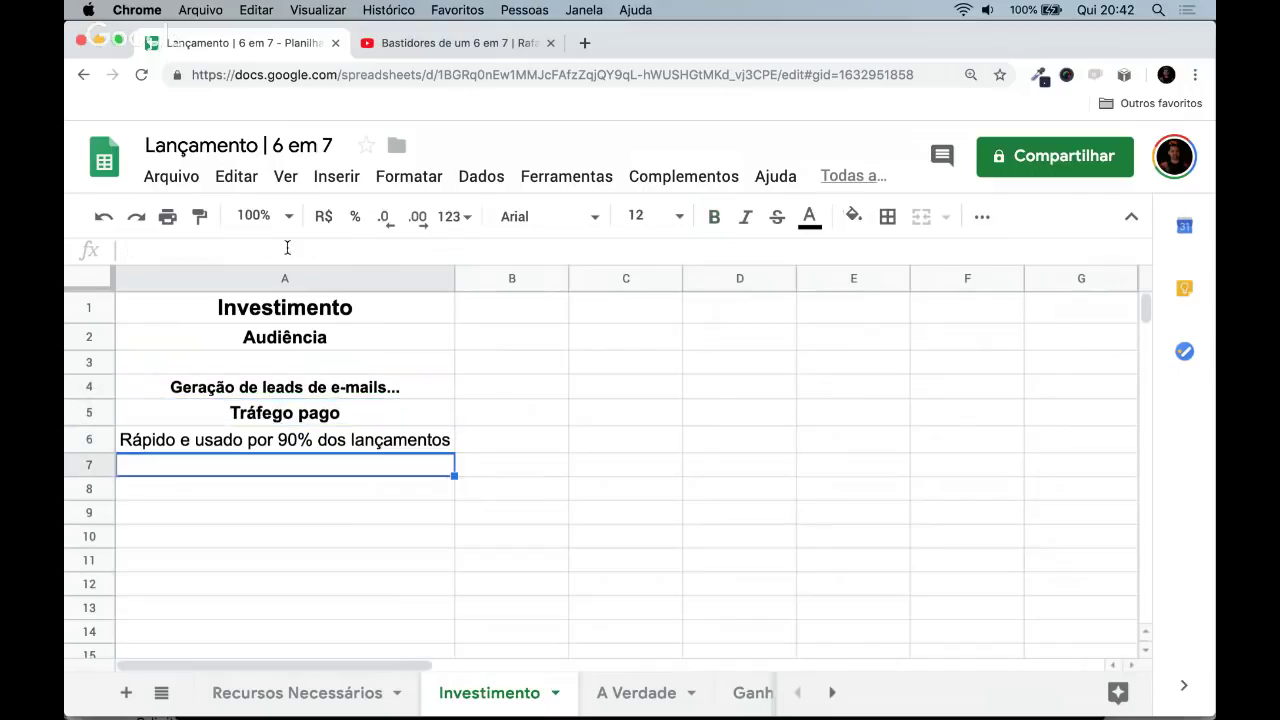
key("Down")
type("lead ")
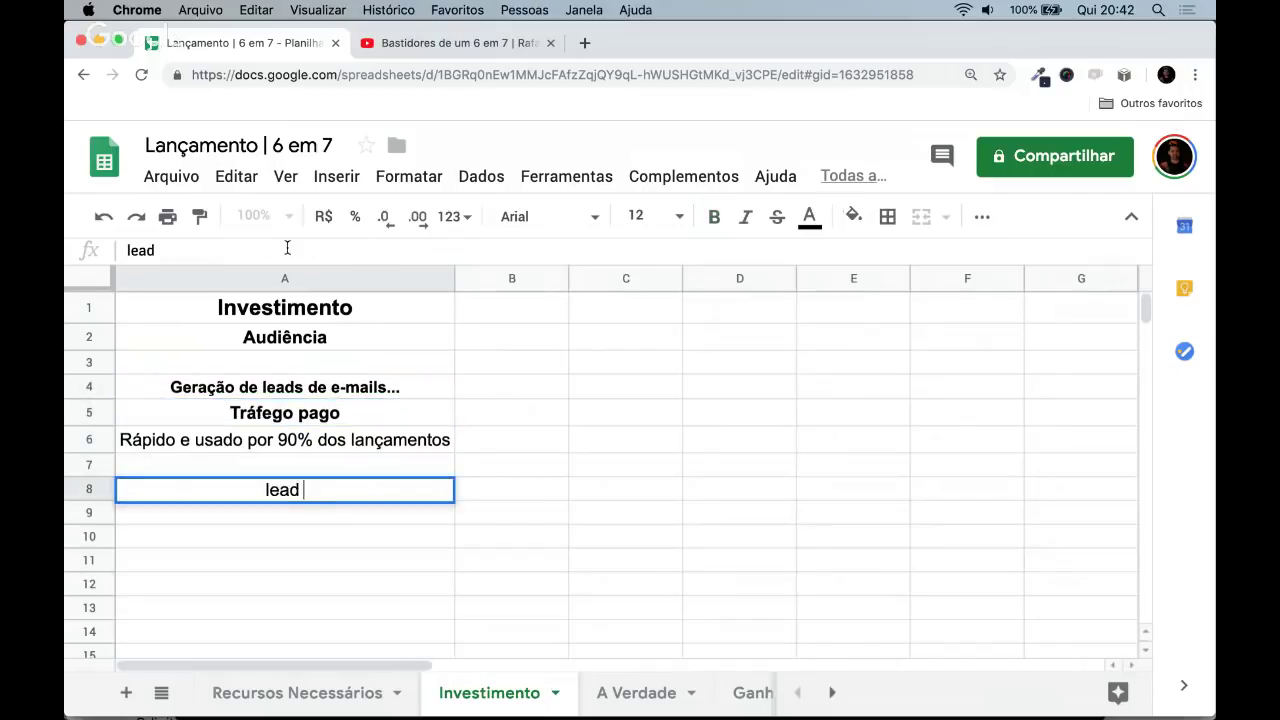
type("> recompesa")
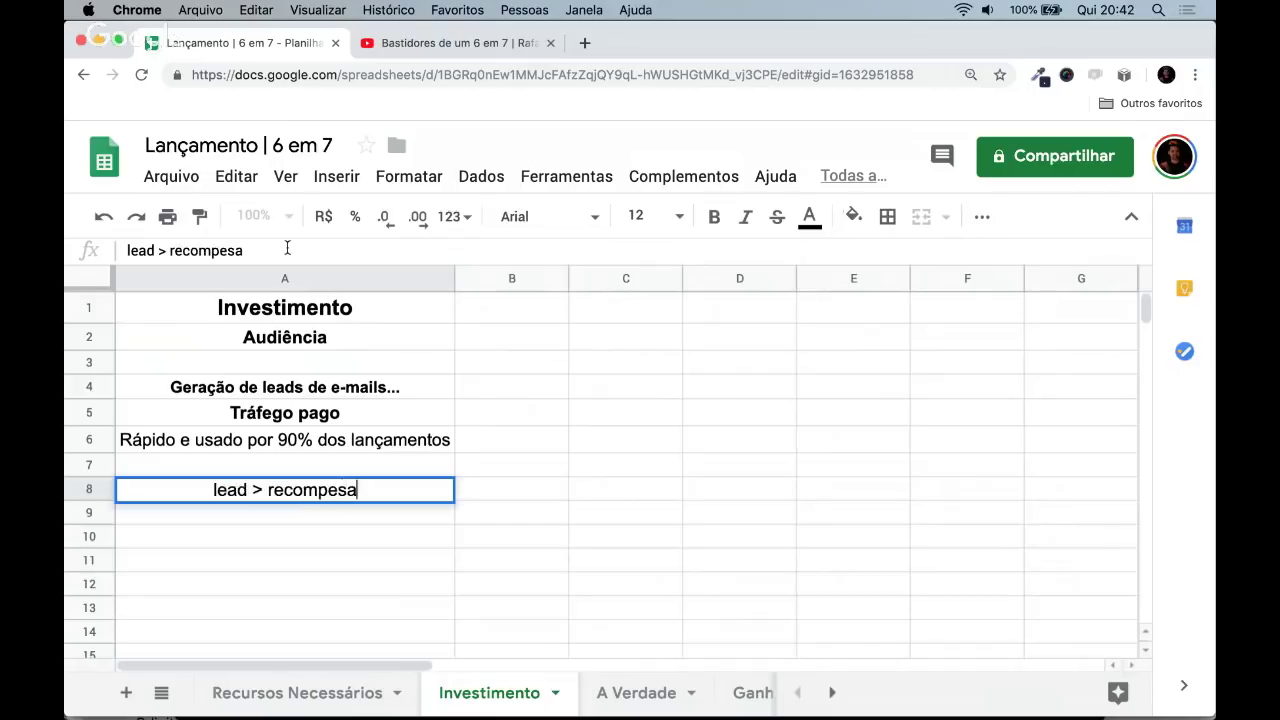
key("BackSpace")
key("BackSpace")
type("nsa, ")
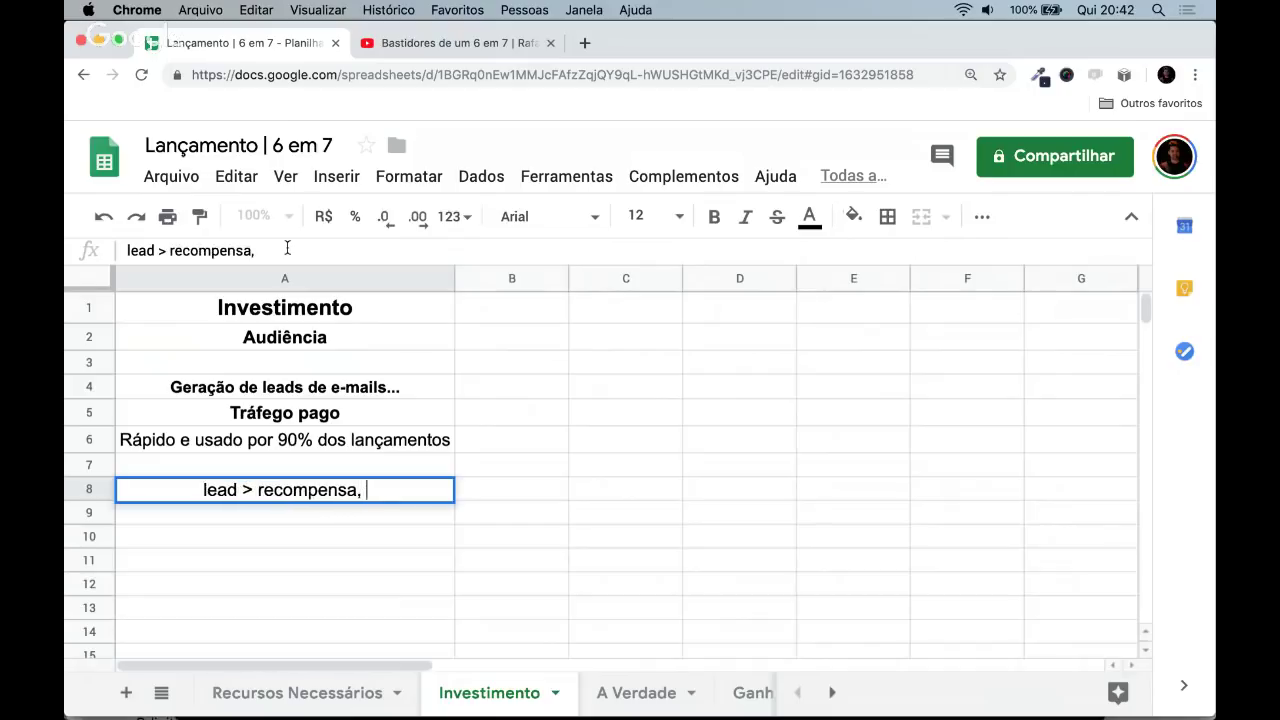
type("um conet")
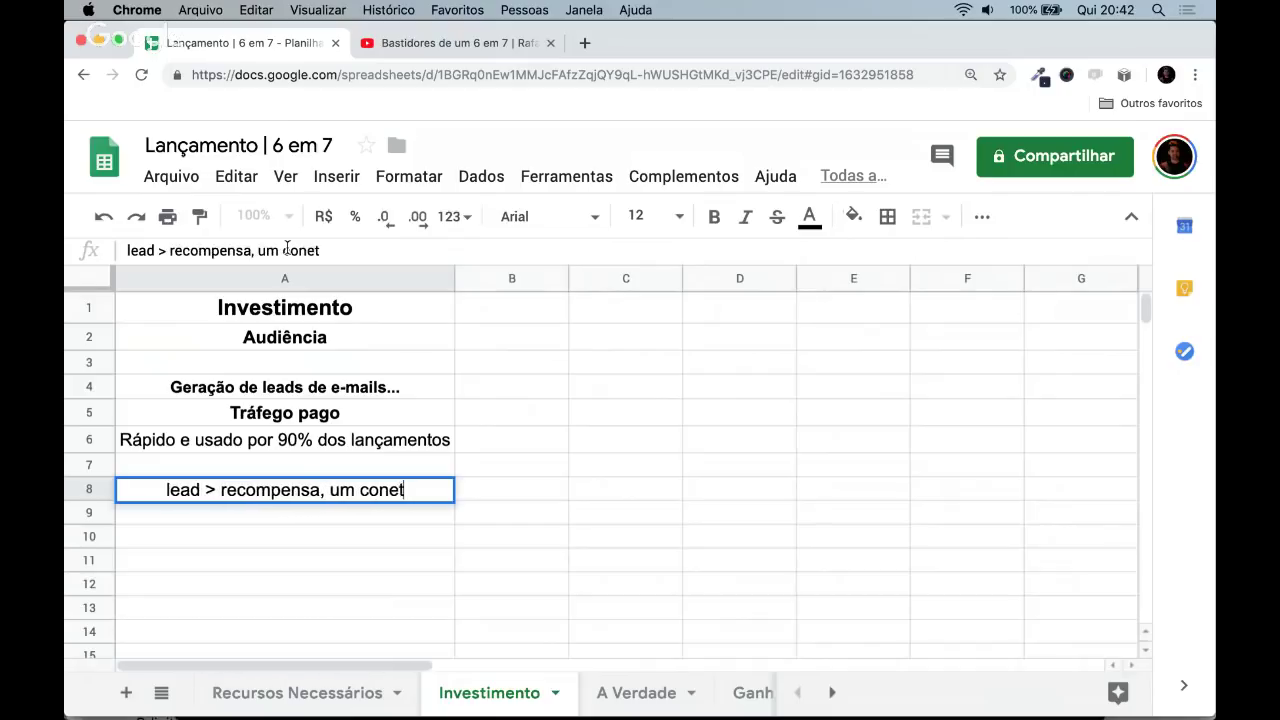
key("BackSpace")
key("BackSpace")
type("teúd")
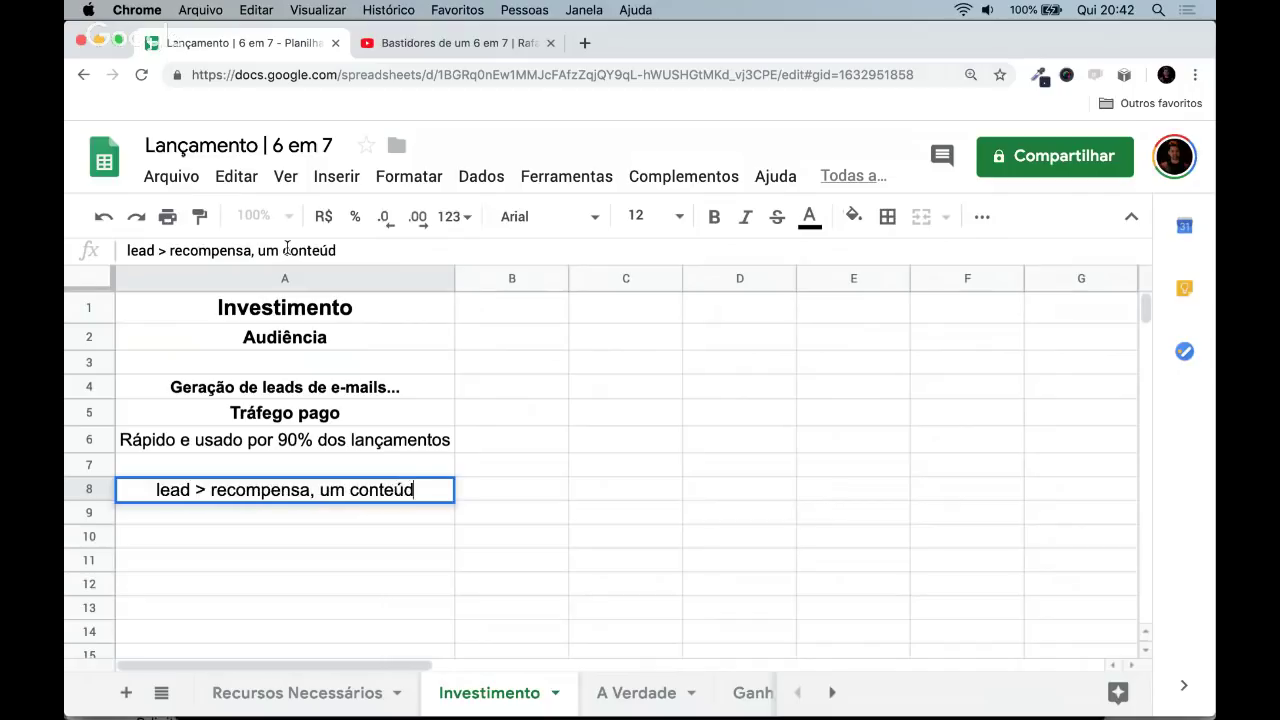
type("o valor...")
key("Return")
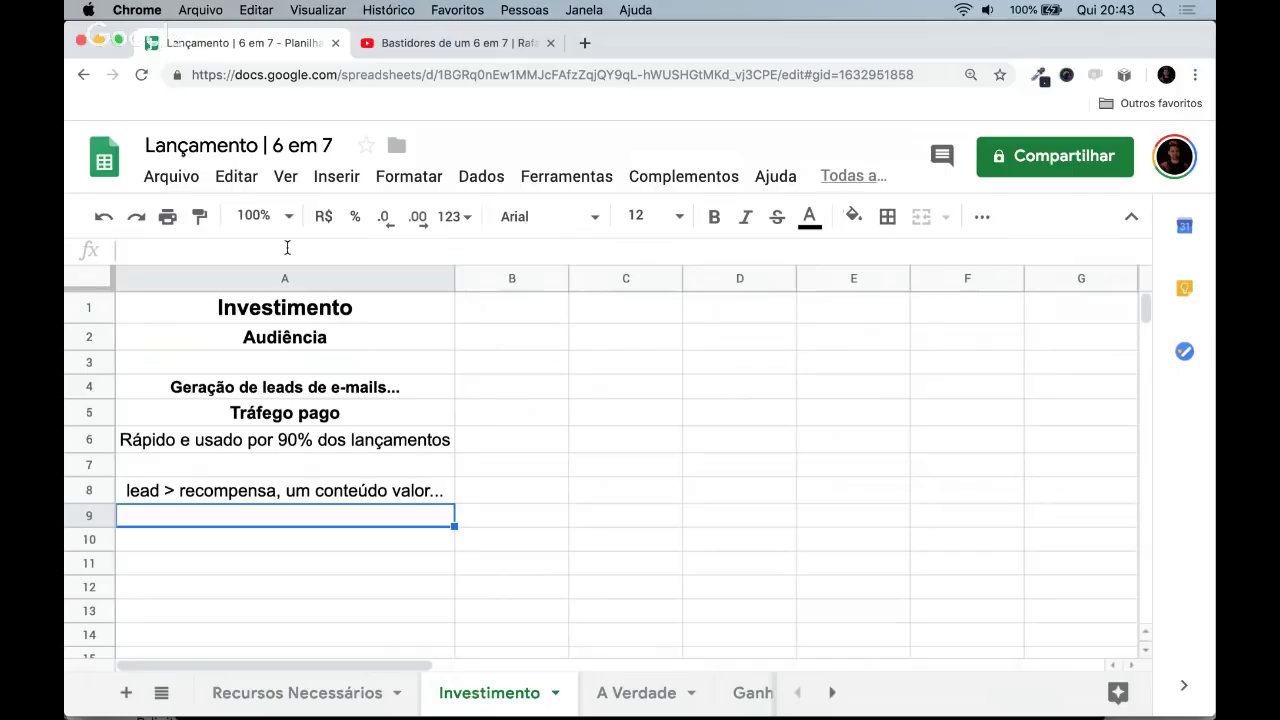
- Make the lead reward line in cell A8 bold and widen column A to fit its text
key("Up")
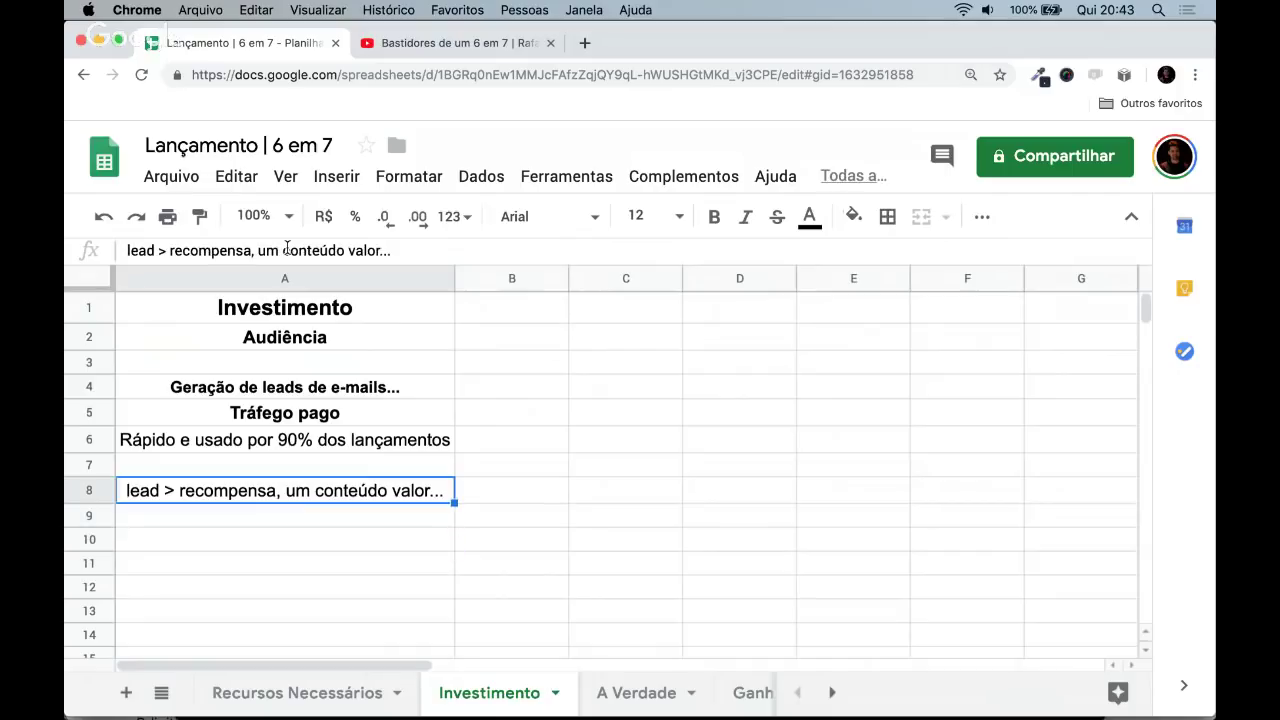
key("cmd+b")
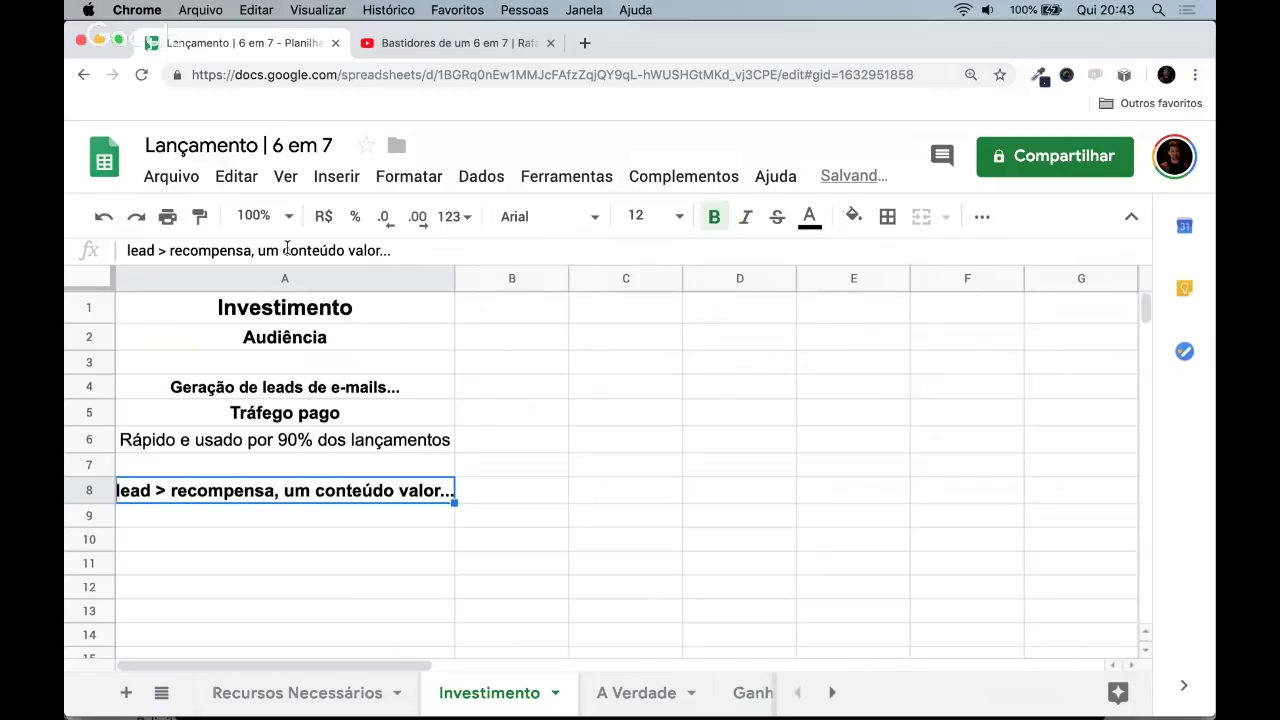
left_click_drag(455, 278, 455, 278)
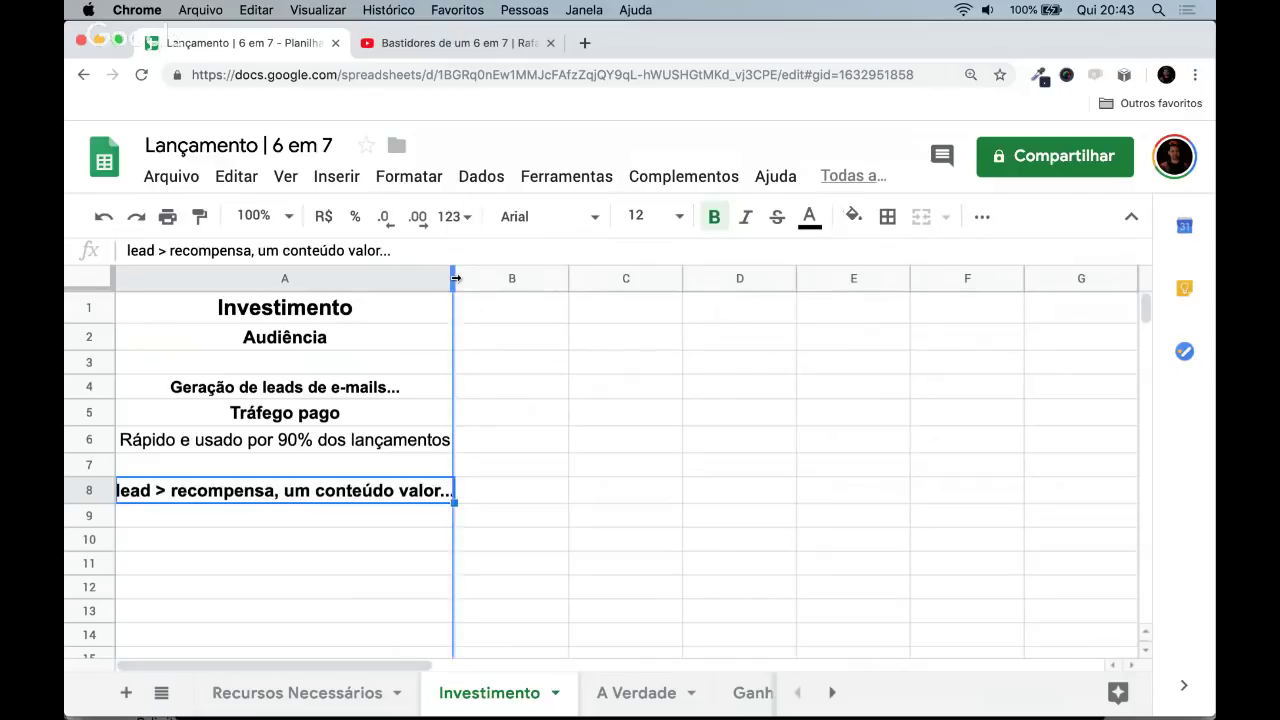
double_click(455, 278)
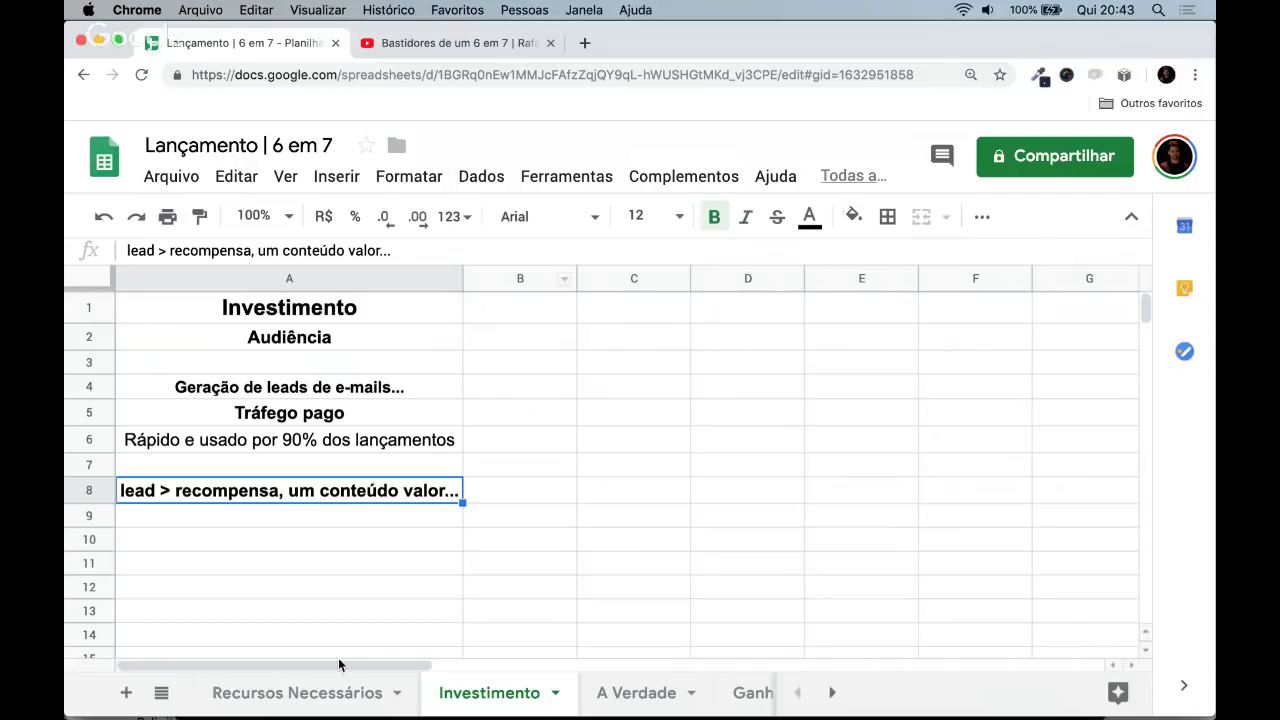
- Look up the "Conteúdo -> VALOR" section in the Recursos Necessários sheet and return to the Investimento sheet
left_click(325, 687)
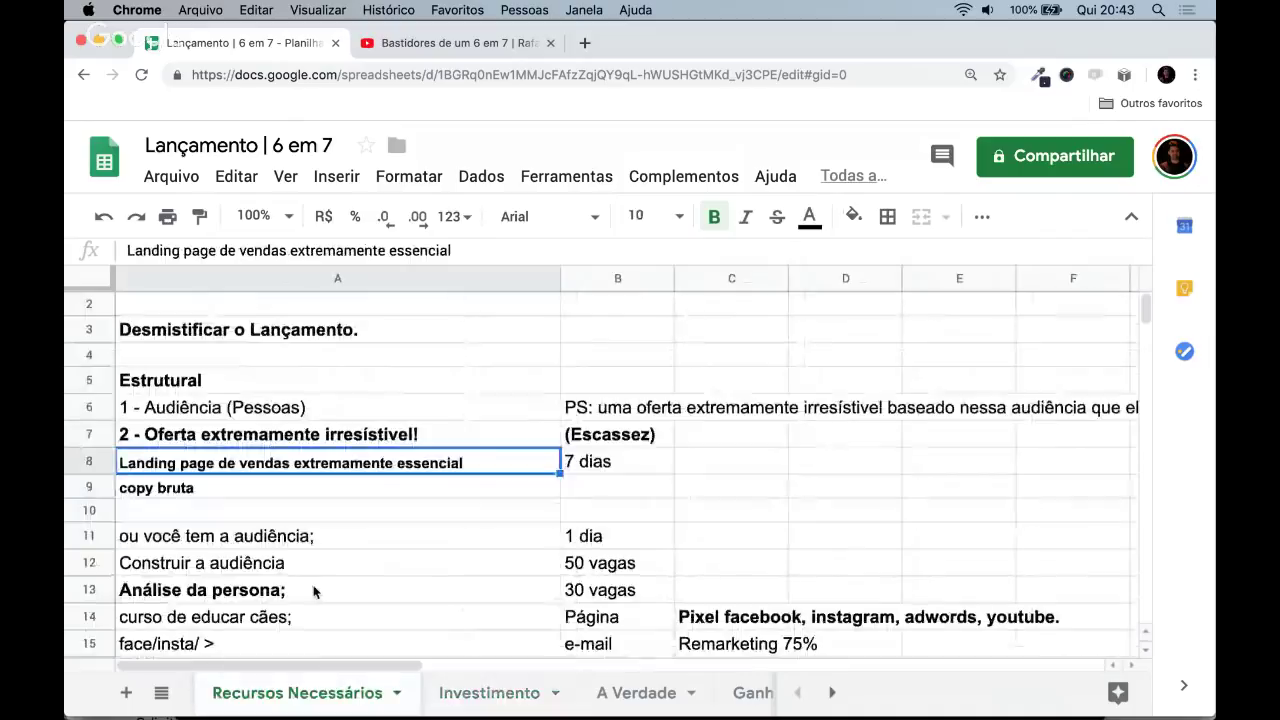
scroll(315, 593, "down", 3)
scroll(315, 593, "down", 1)
left_click(319, 588)
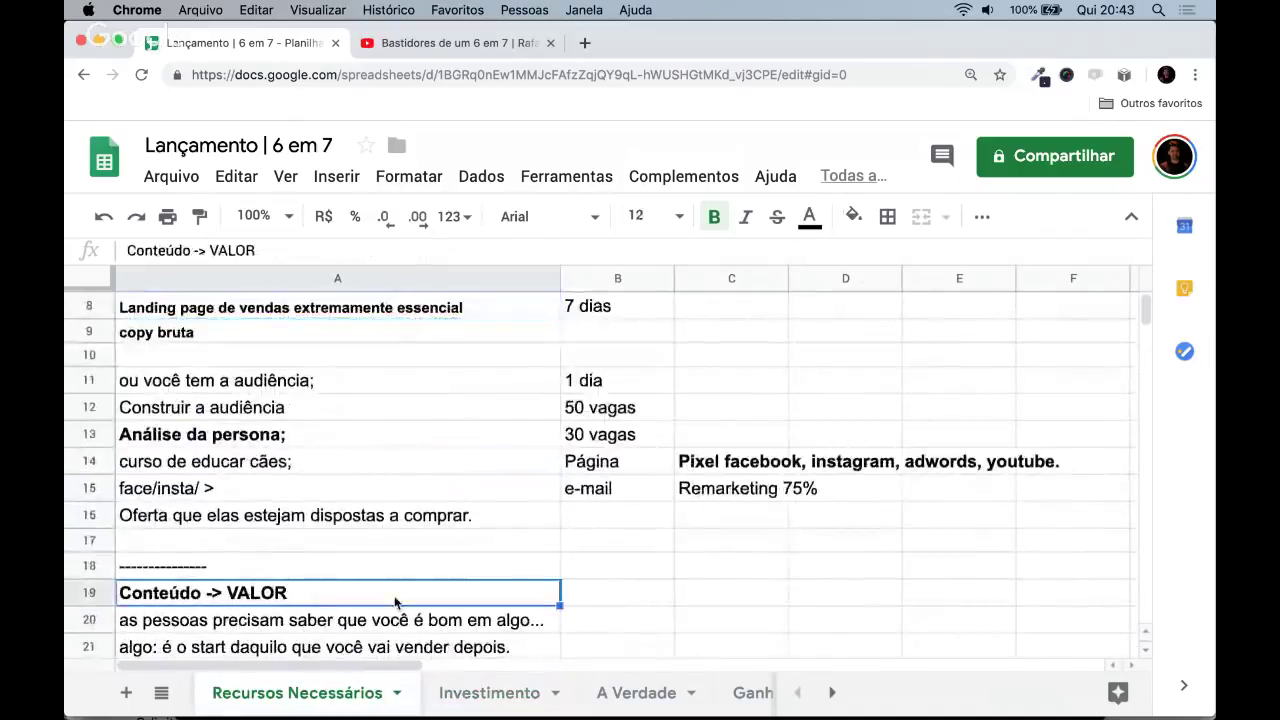
left_click(505, 692)
- Review the Investimento entries in column A, from the "Audiência" heading down to the lead reward line
key("Down")
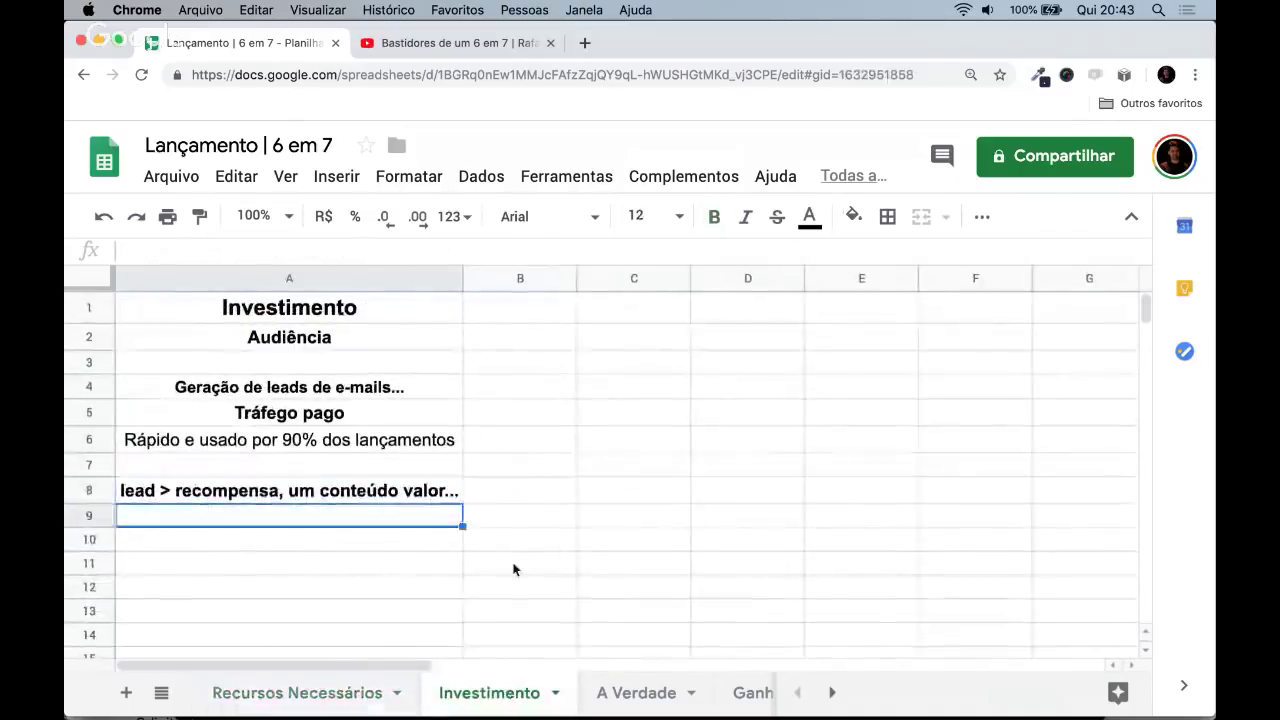
key("Up")
key("Up")
key("Up")
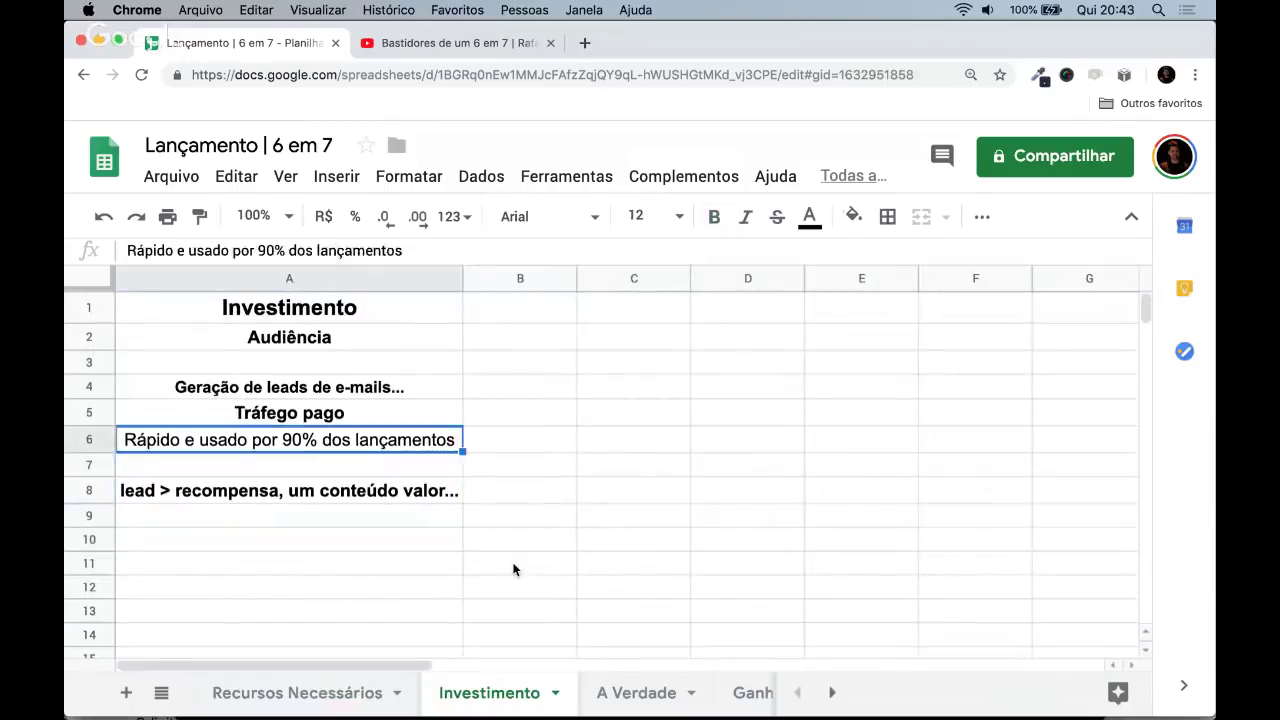
key("Up")
key("Up")
key("Up")
key("Up")
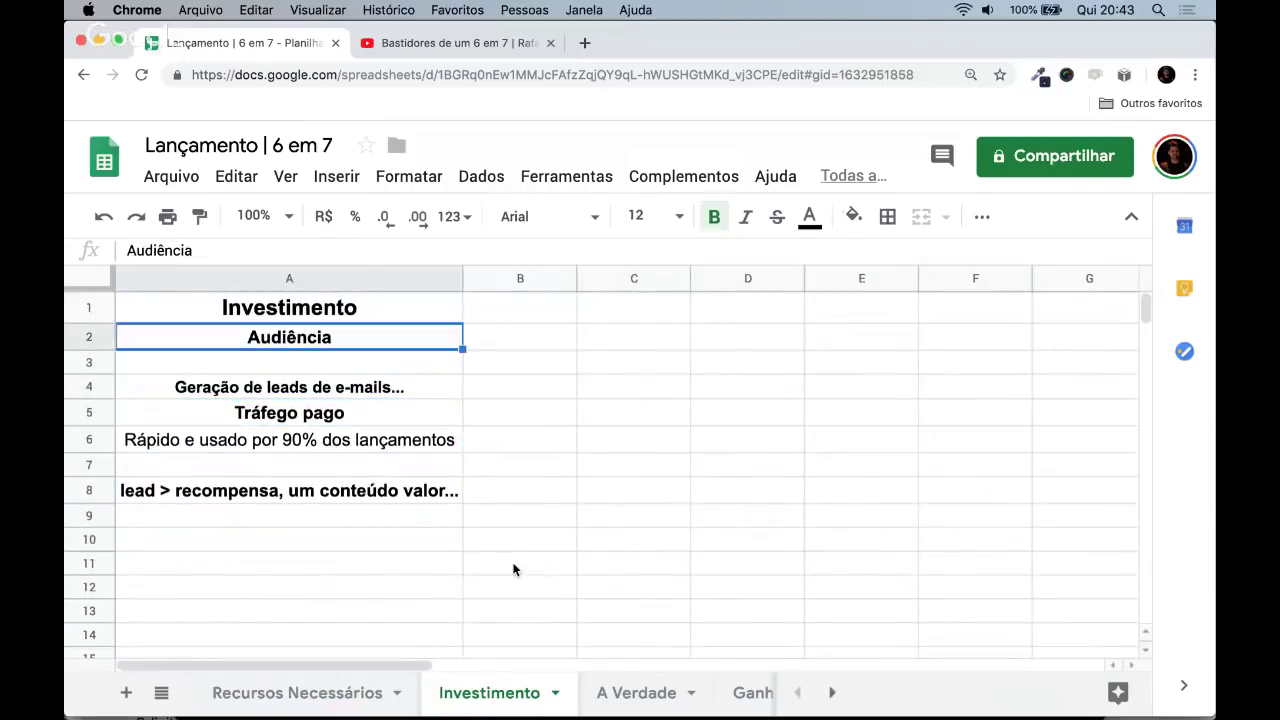
key("Down")
key("Down")
key("Up")
key("Down")
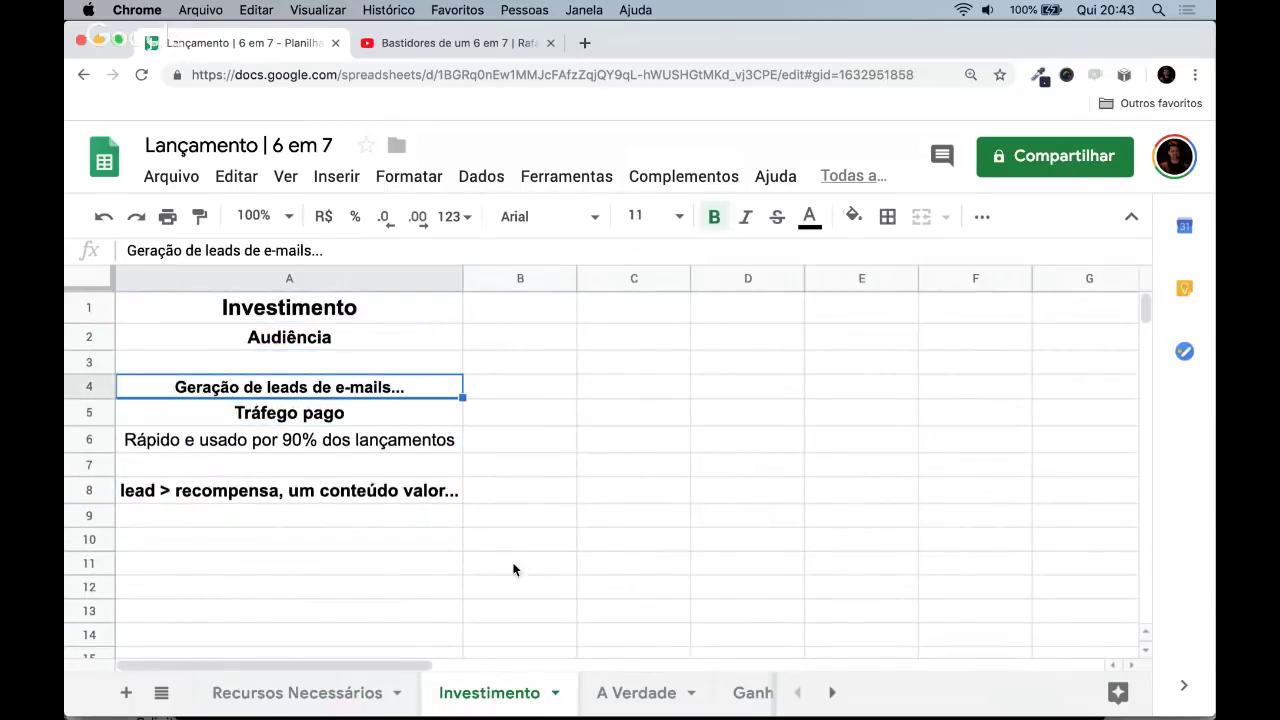
key("Down")
key("Up")
key("Down")
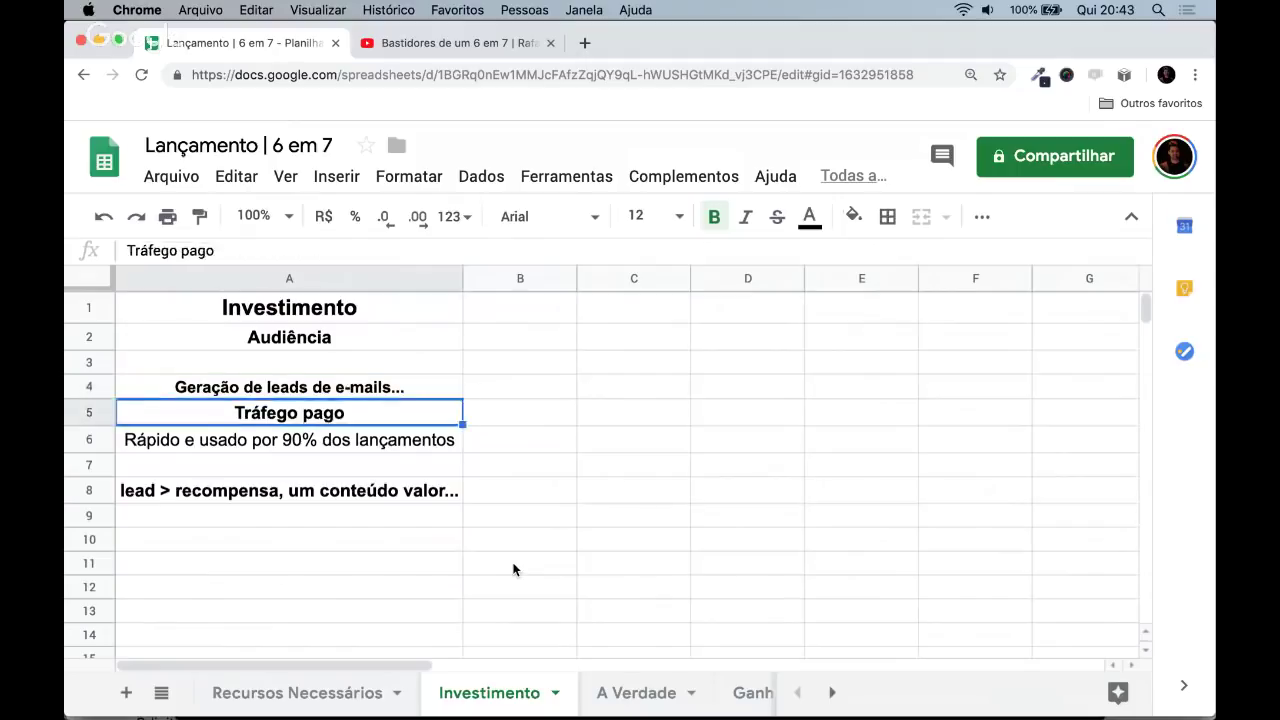
key("Down")
key("Down")
key("Down")
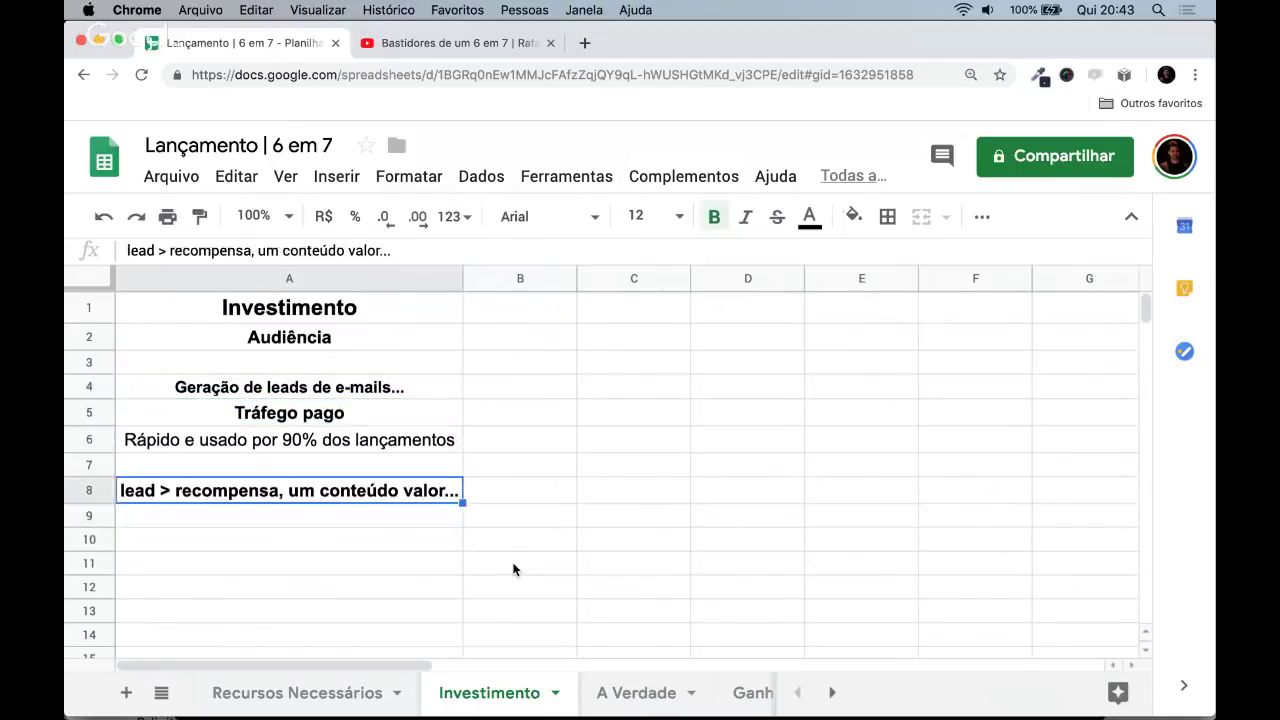
- Enter "Live" in cell A10, below the lead reward line, and make it bold
key("Down")
key("Down")
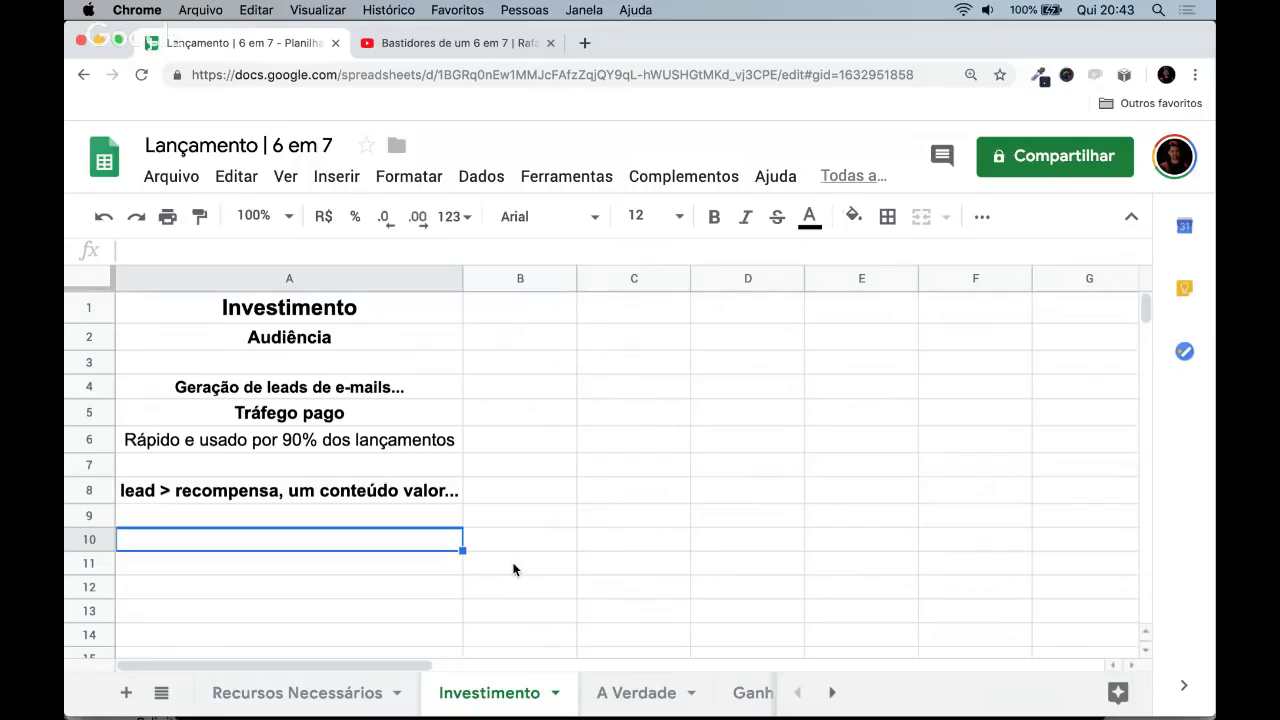
type("Live")
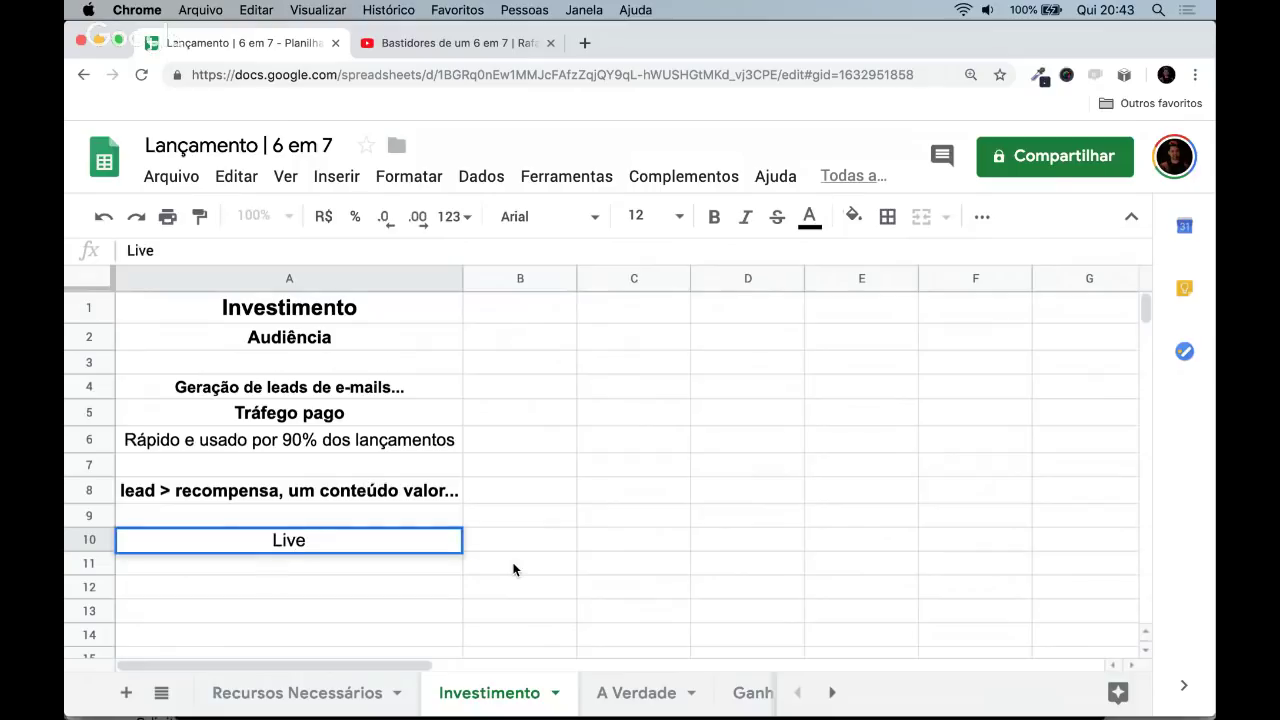
key("cmd+b")
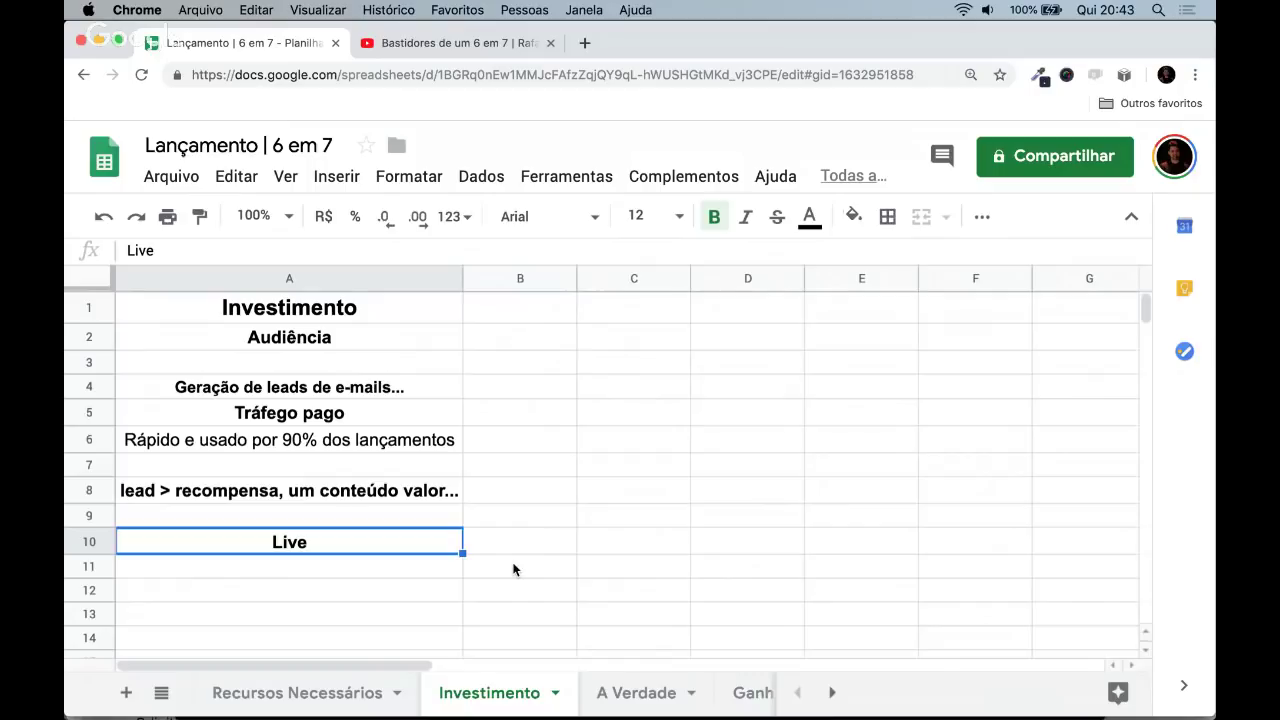
key("Up")
key("Up")
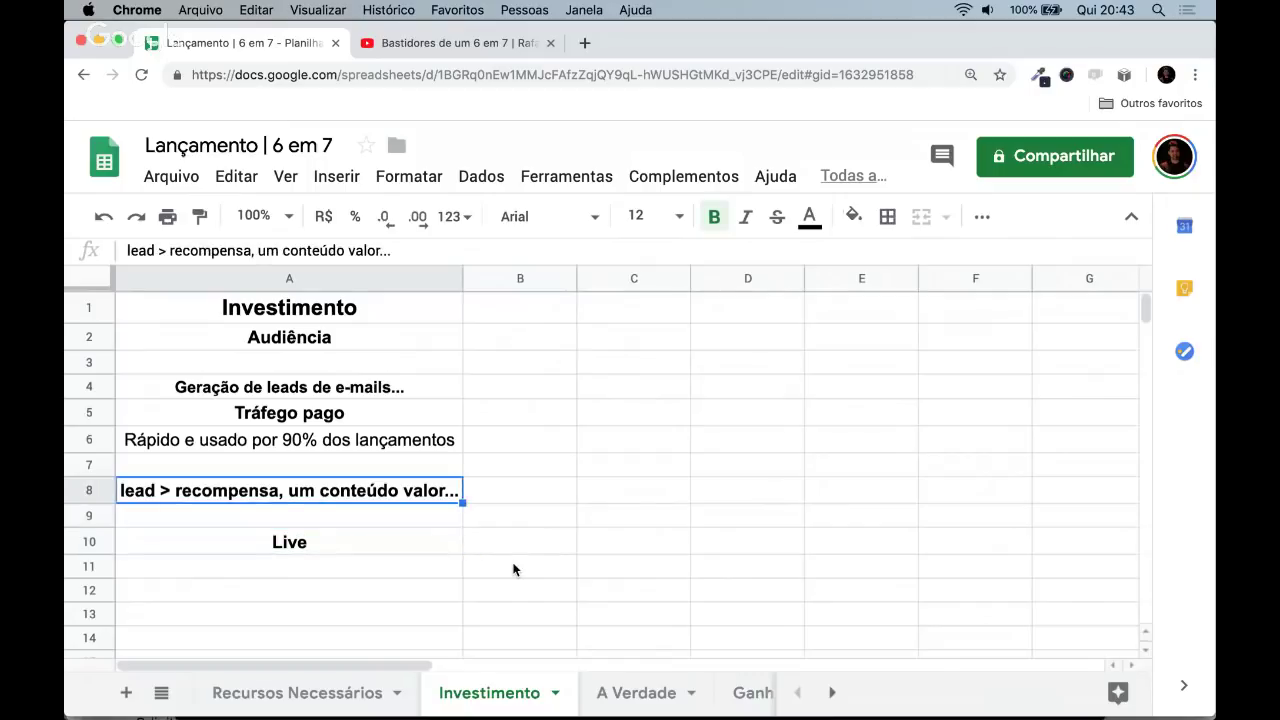
key("Down")
key("Down")
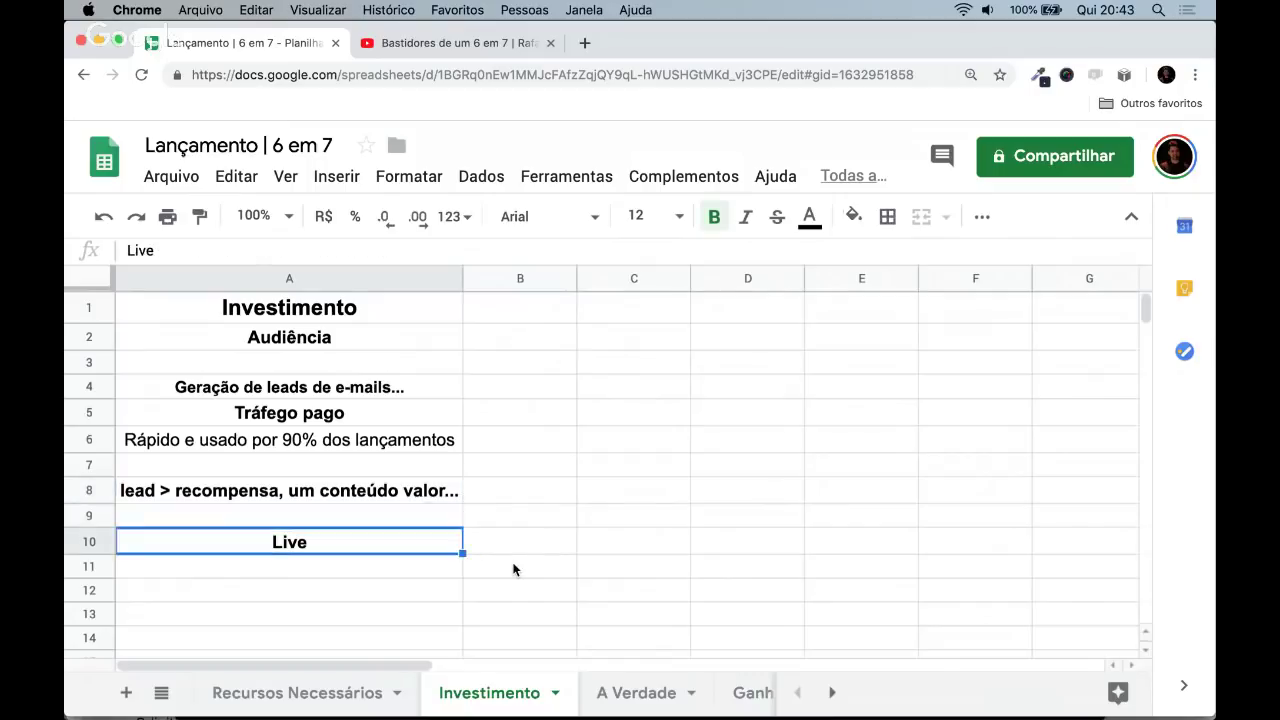
key("Up")
key("Up")
key("Down")
key("Up")
key("Up")
key("Down")
- Enter "Pega Atalho" in cell A12, two rows below "Live", and make it bold
key("Down")
key("Down")
key("Down")
key("Down")
type("d")
key("BackSpace")
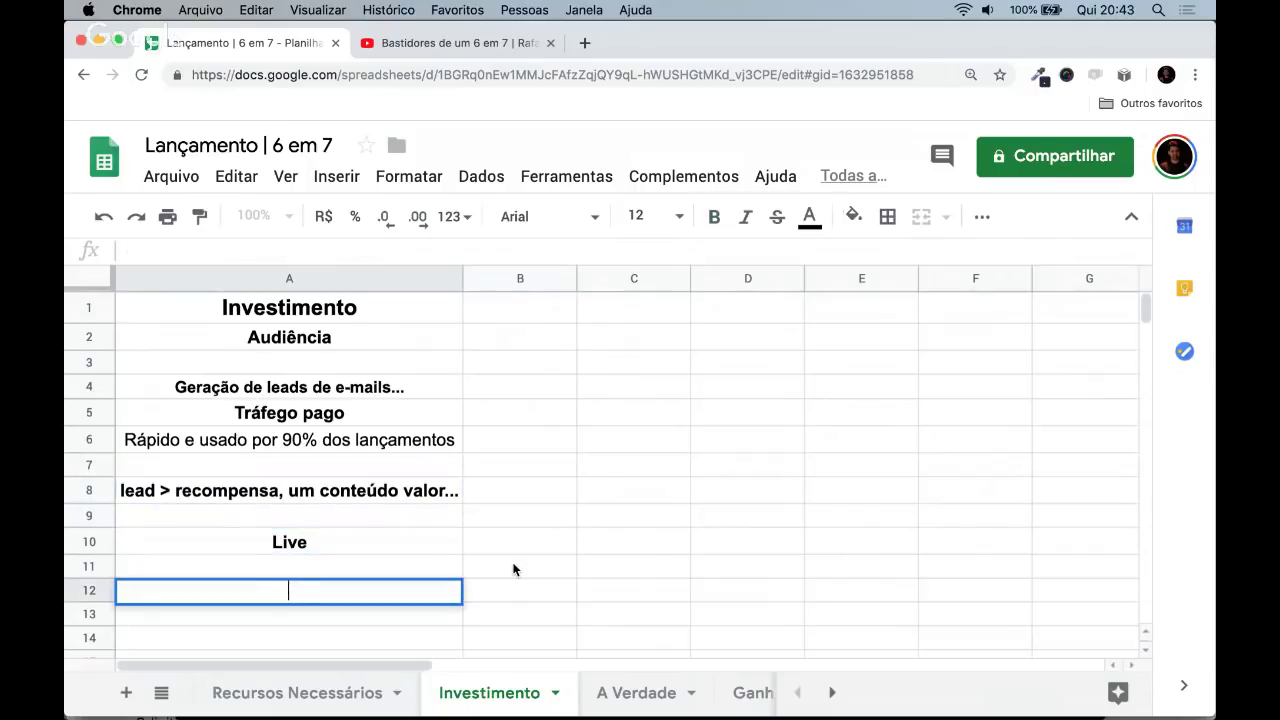
type("Pega atalho")
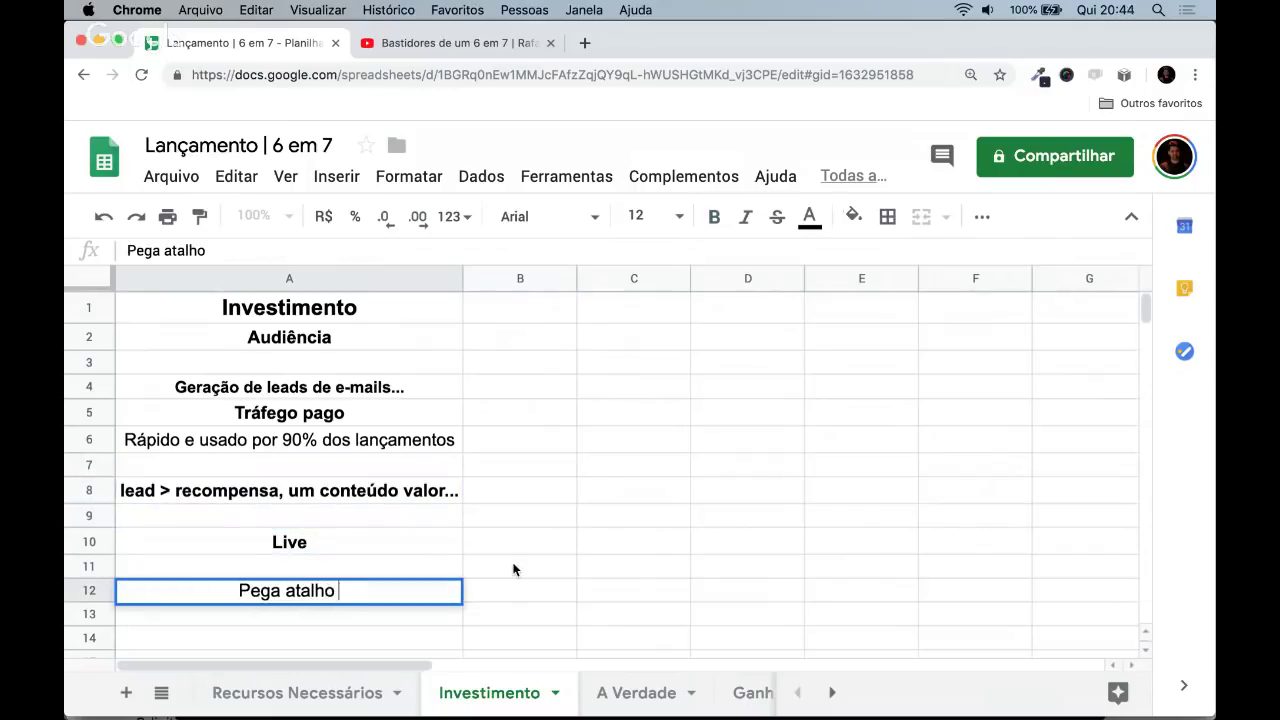
key("BackSpace")
key("BackSpace")
key("BackSpace")
key("BackSpace")
key("BackSpace")
key("BackSpace")
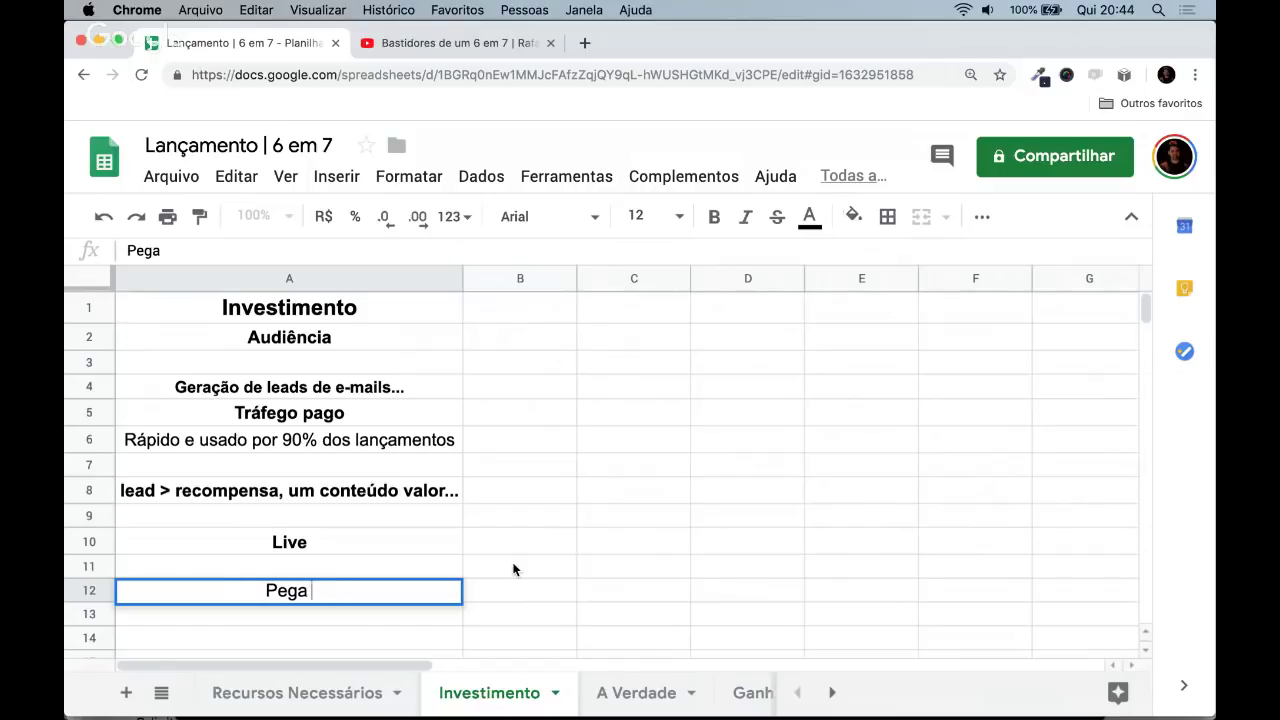
type("Atalho")
key("BackSpace")
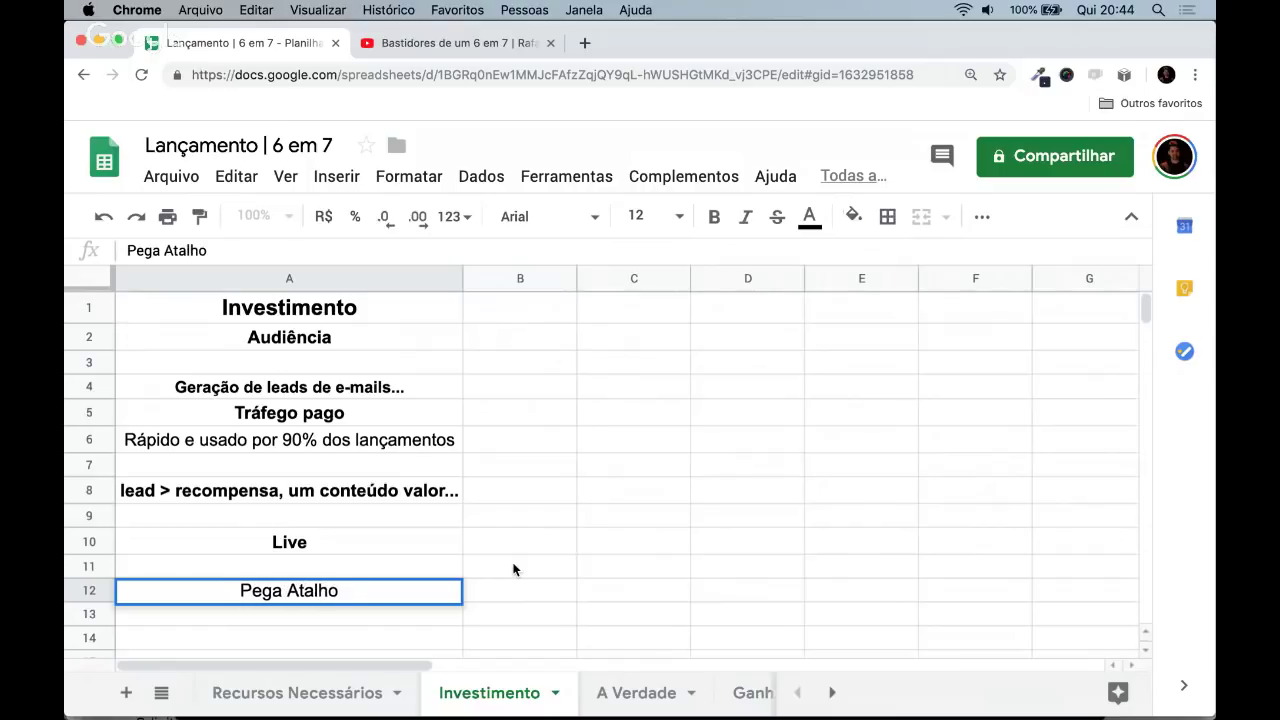
key("ctrl+Return")
key("ctrl+b")
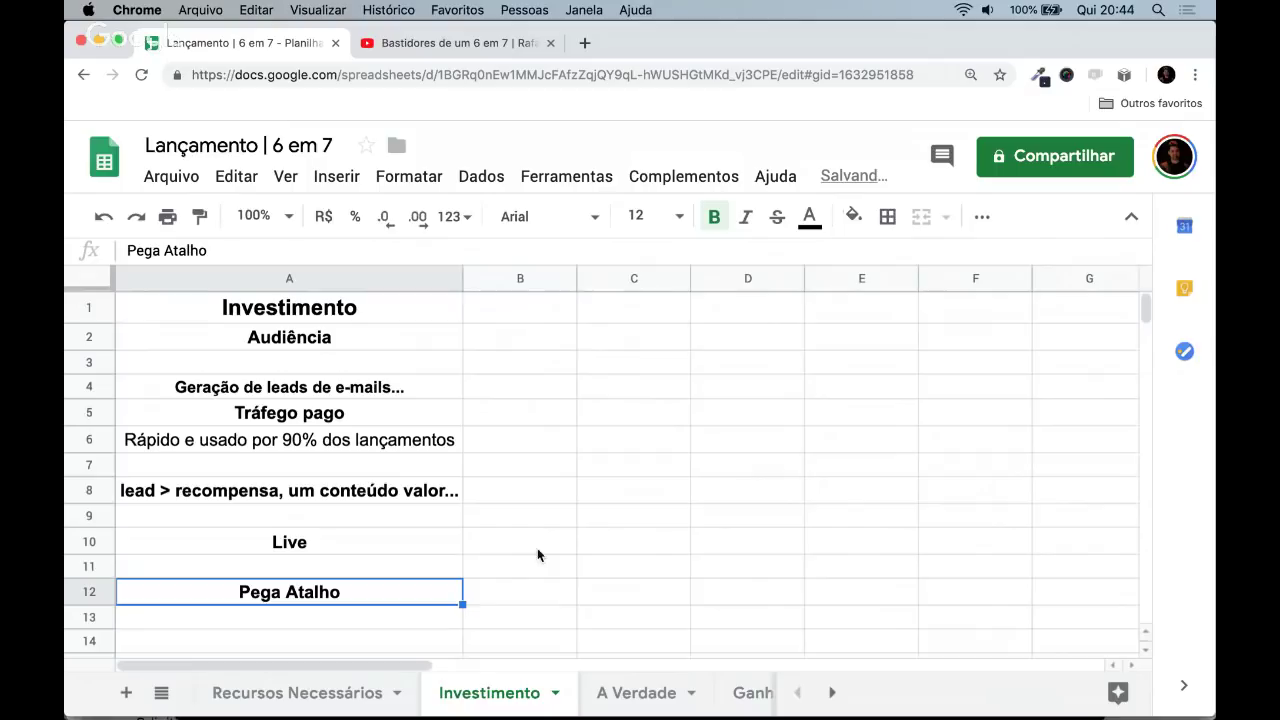
- Append "->" to the "Pega Atalho" text in cell A12
left_click(470, 252)
type("-> comprar")
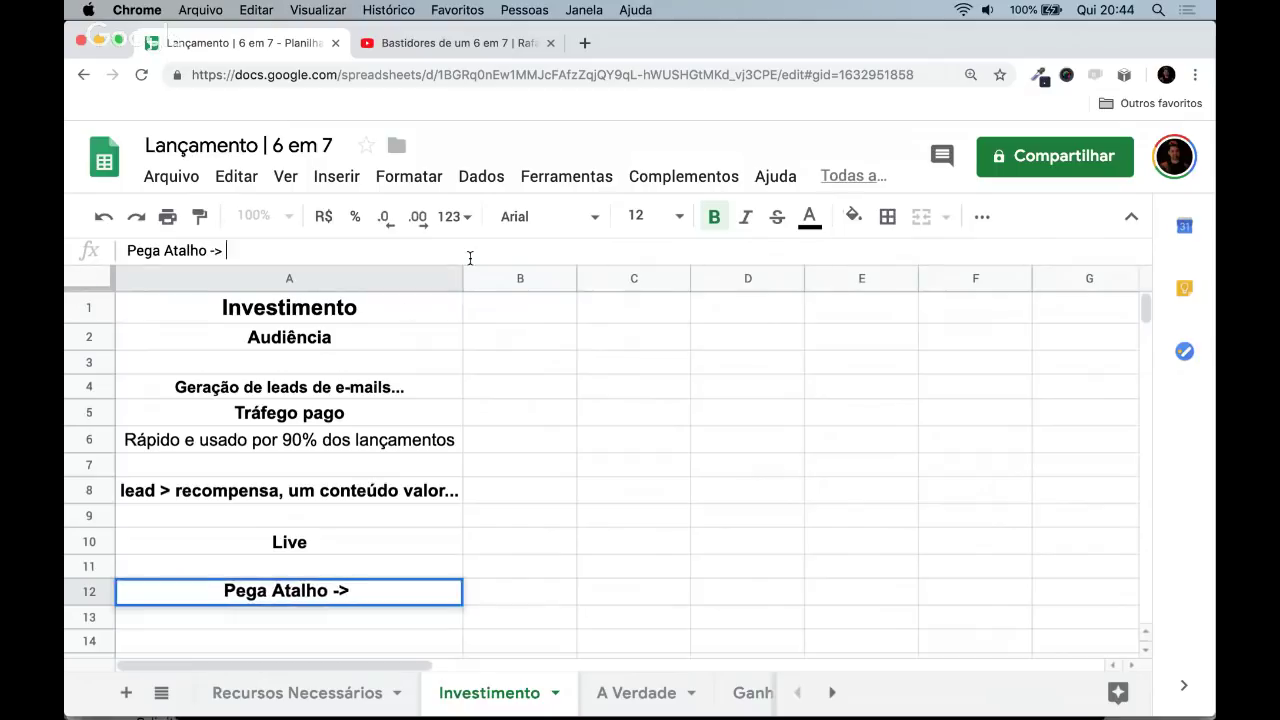
key("BackSpace")
key("BackSpace")
key("BackSpace")
key("BackSpace")
key("BackSpace")
key("BackSpace")
key("BackSpace")
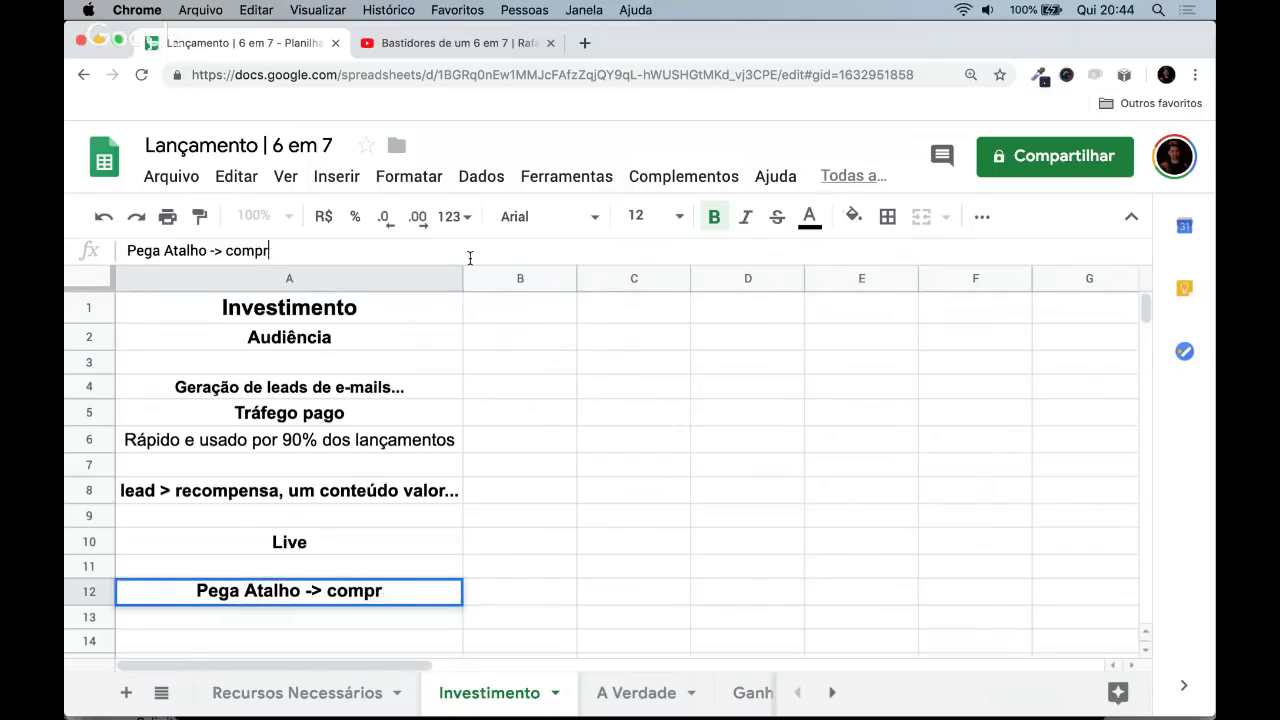
key("Return")
- Enter "comprar lista ml" in cell A13, directly below the "Pega Atalho ->" line
type("c")
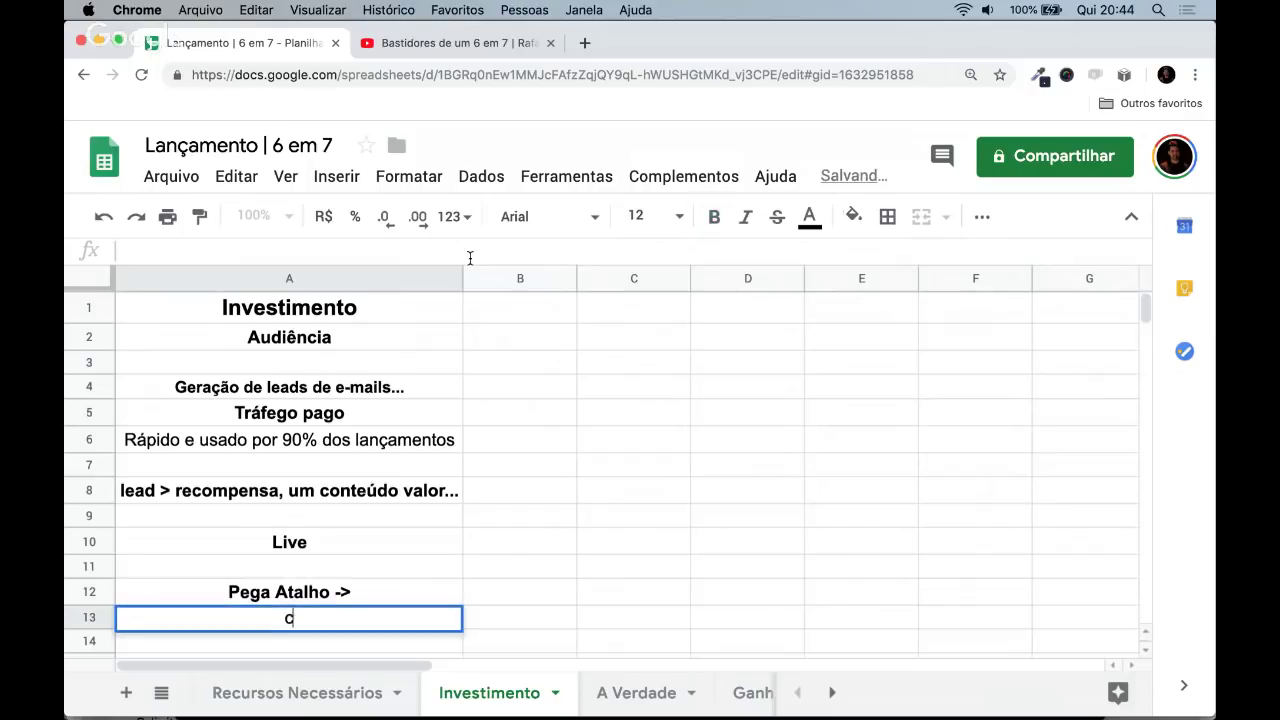
type("omprar lista ml")
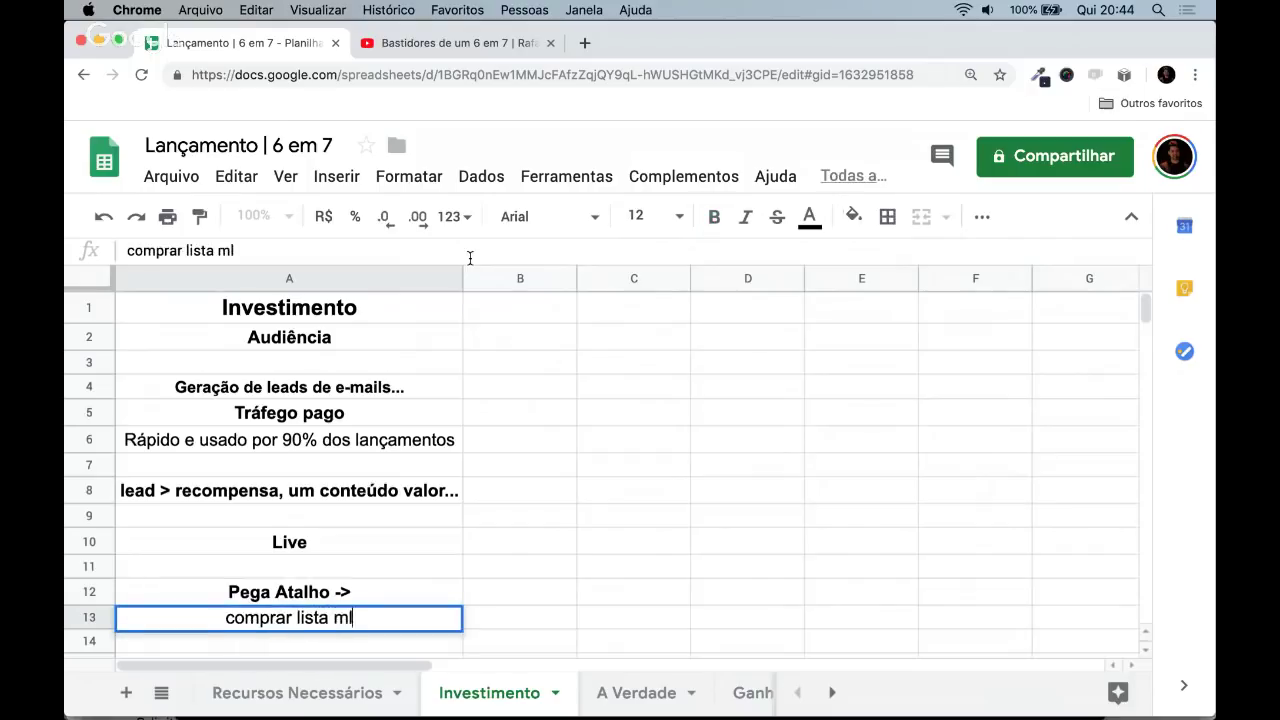
key("Return")
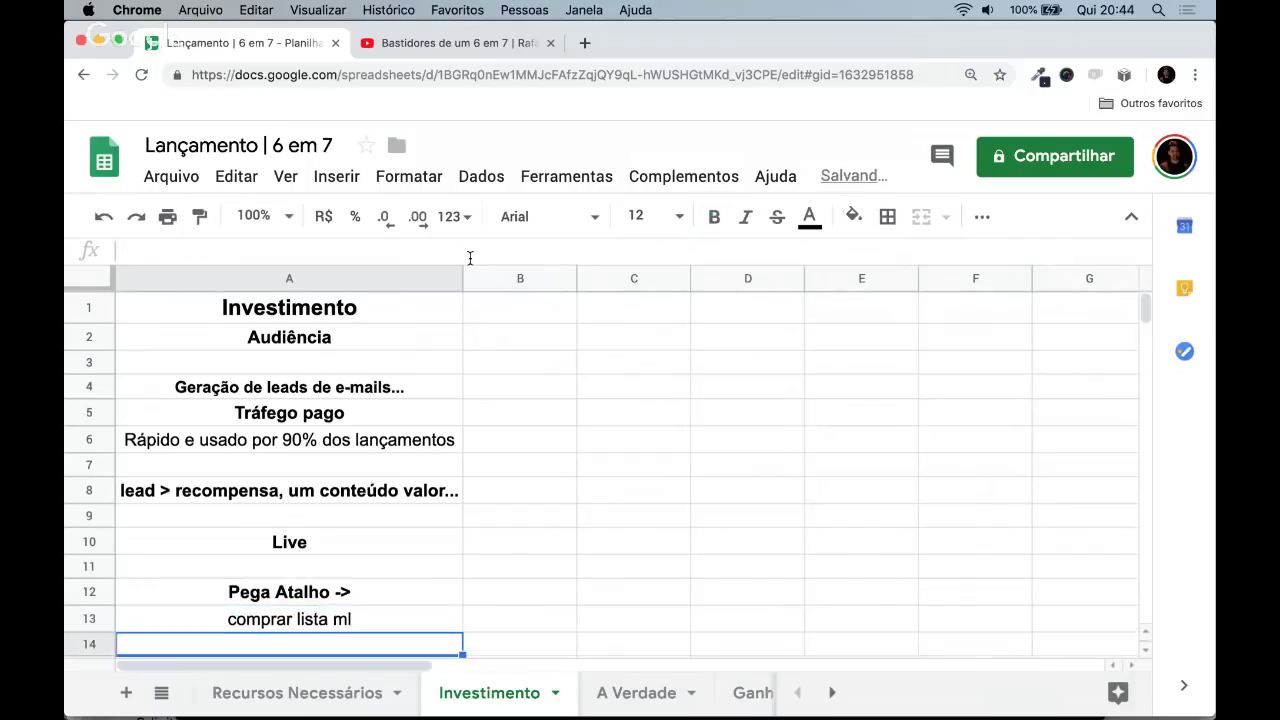
scroll(388, 471, "down", 1)
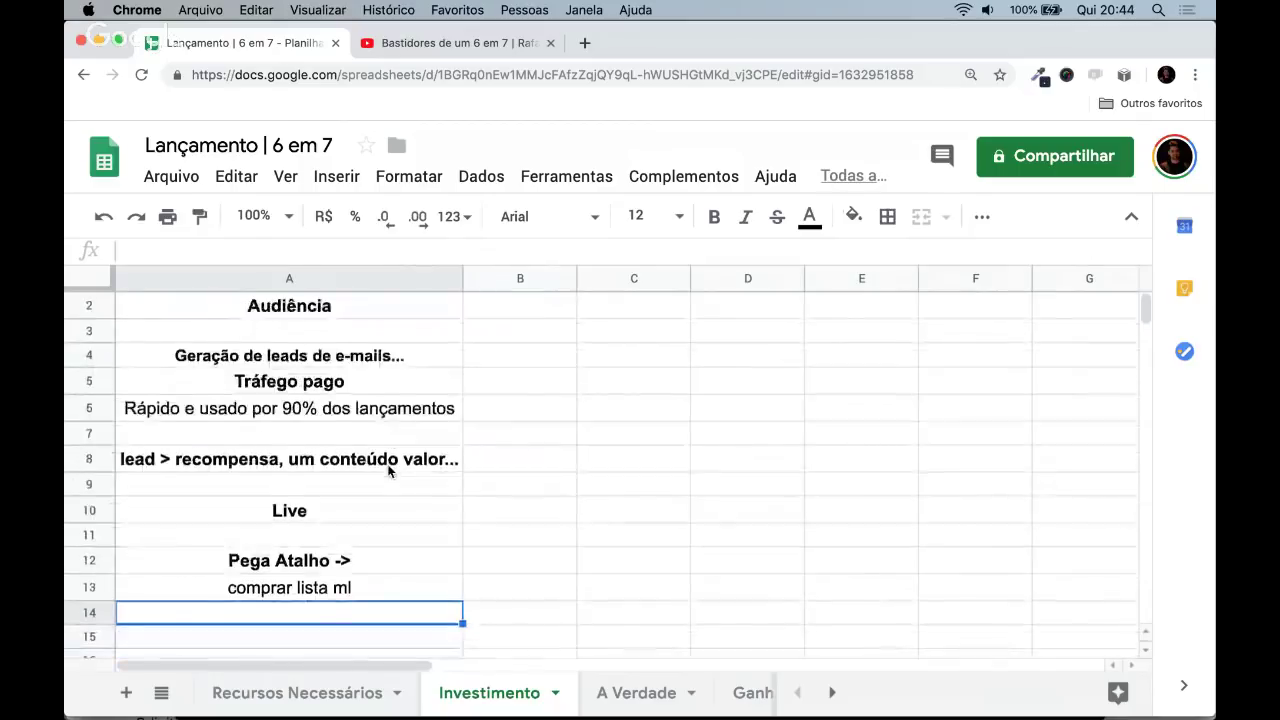
- Enter "extrair leads de grupos e fanspage do facebook" in cell A14 and auto-fit column A to the text
scroll(388, 471, "down", 1)
type("extrair ")
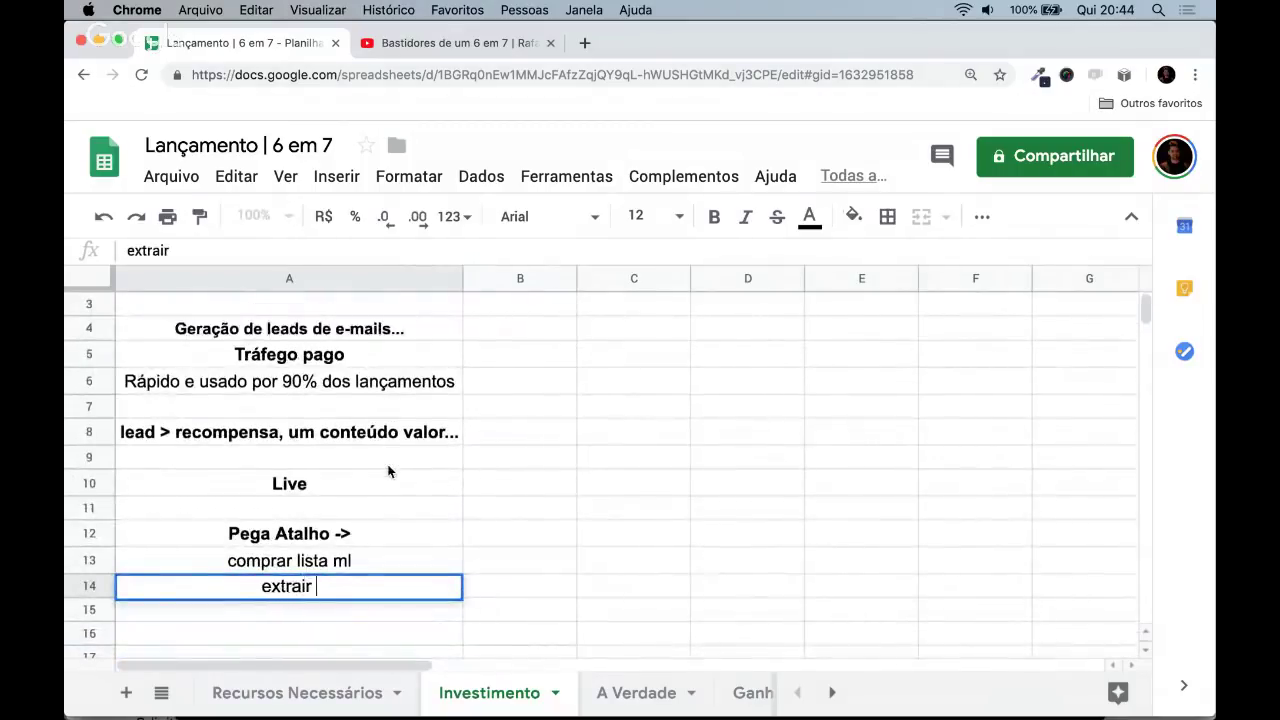
type("leads de grupos ")
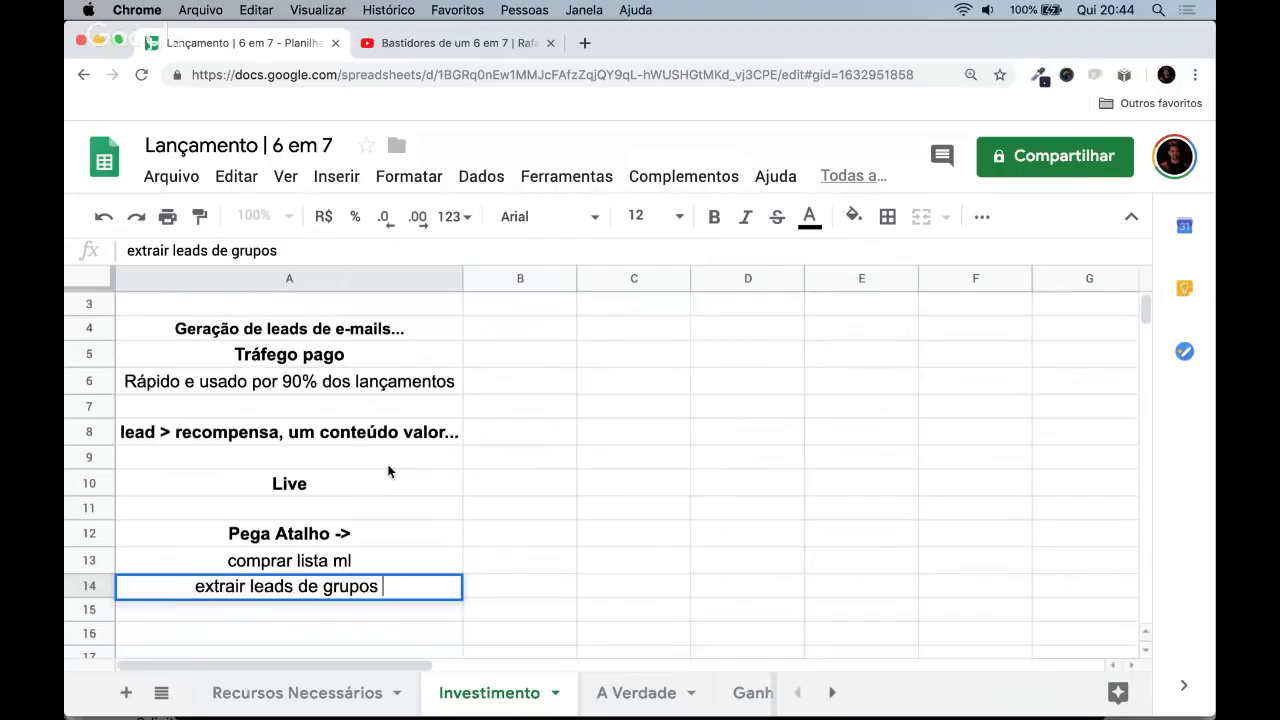
type("e fanspage do f")
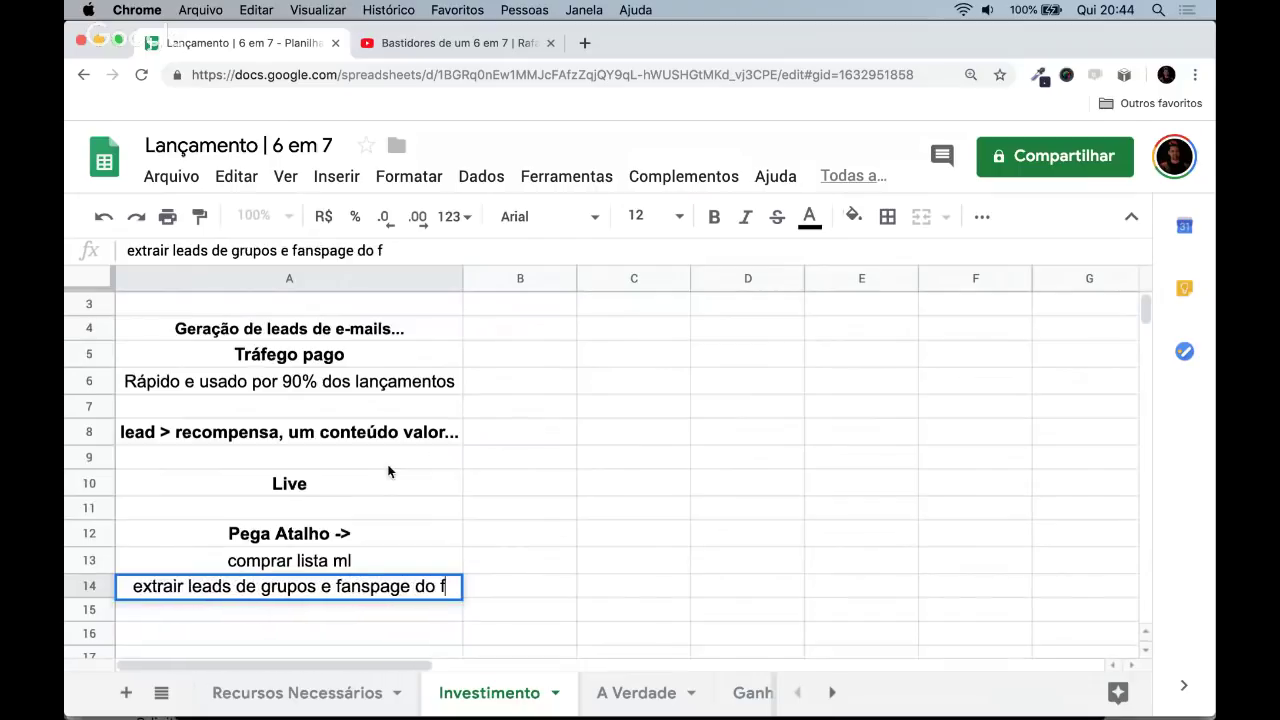
type("acebook")
key("Return")
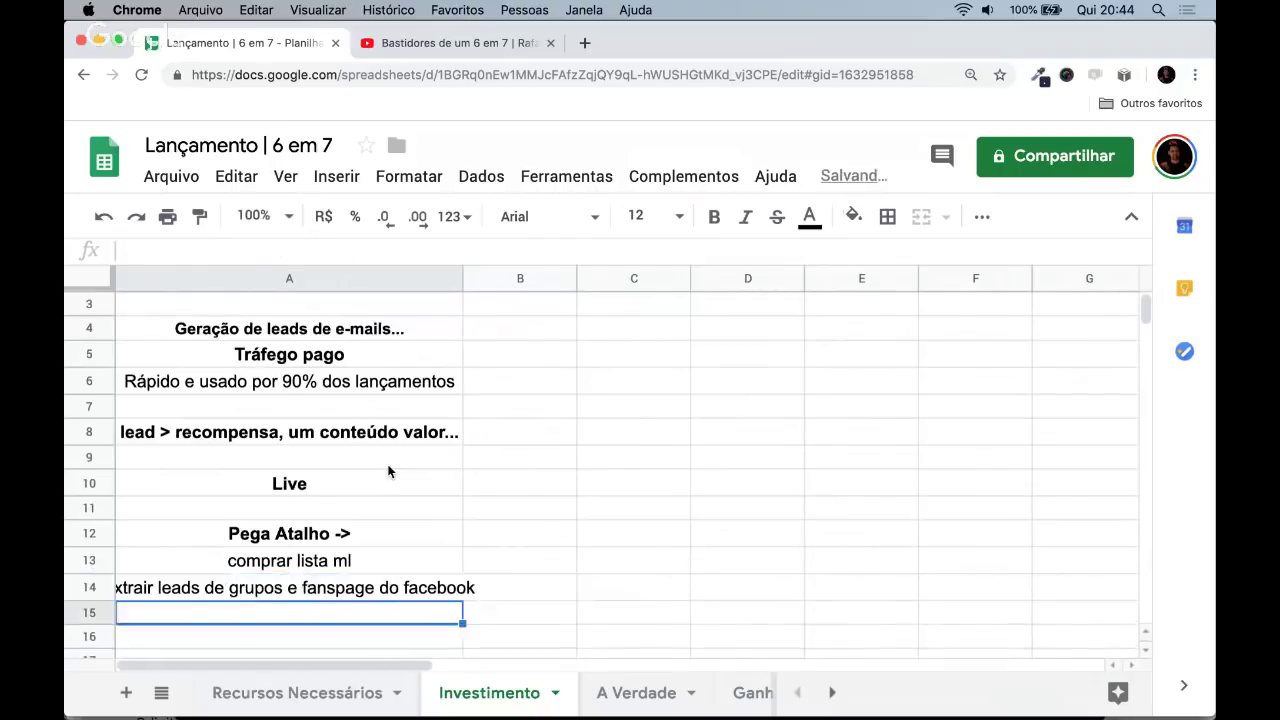
key("Up")
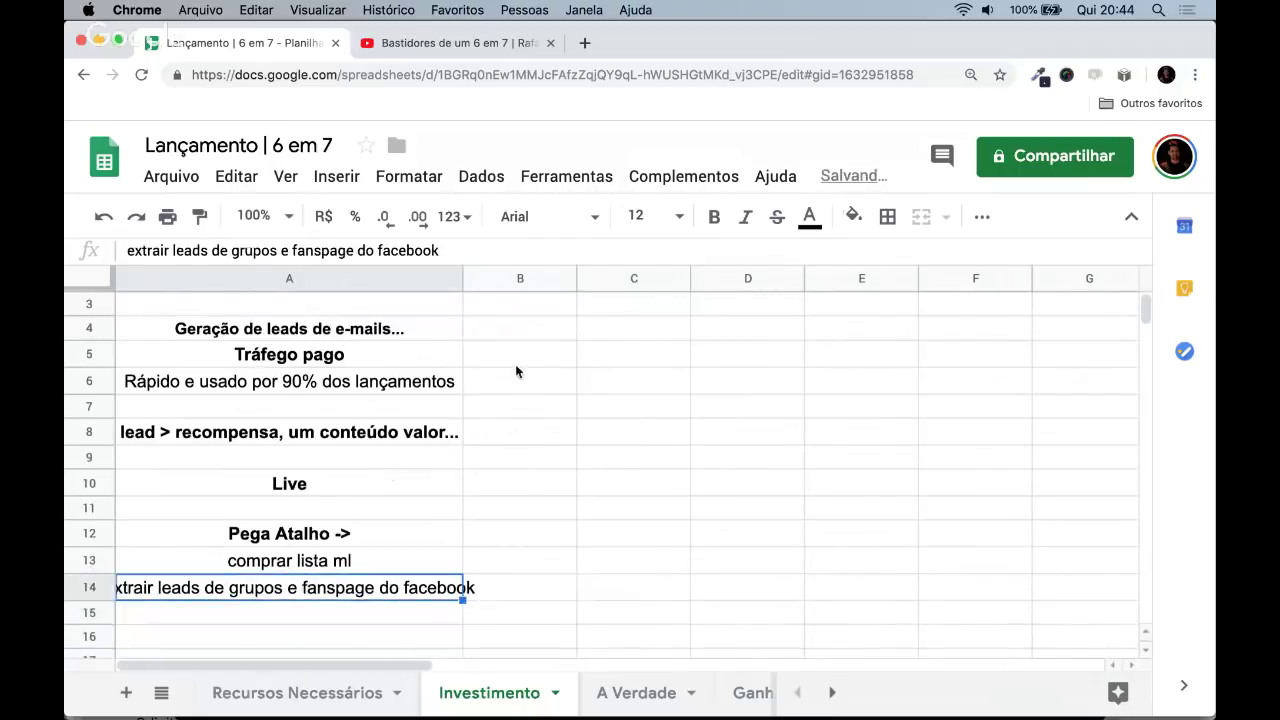
double_click(461, 281)
- Enter "usar lista antiga da empresa." in cell A15, below the Facebook leads line
key("Down")
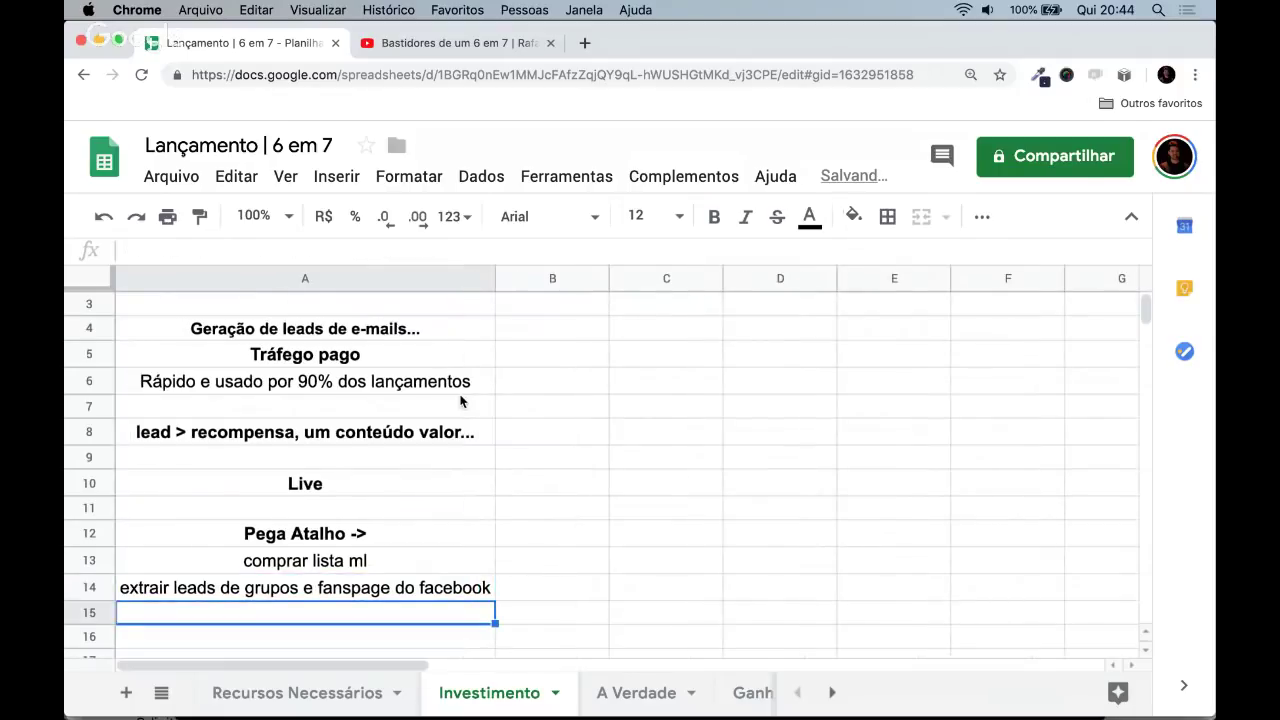
type("usar lisa")
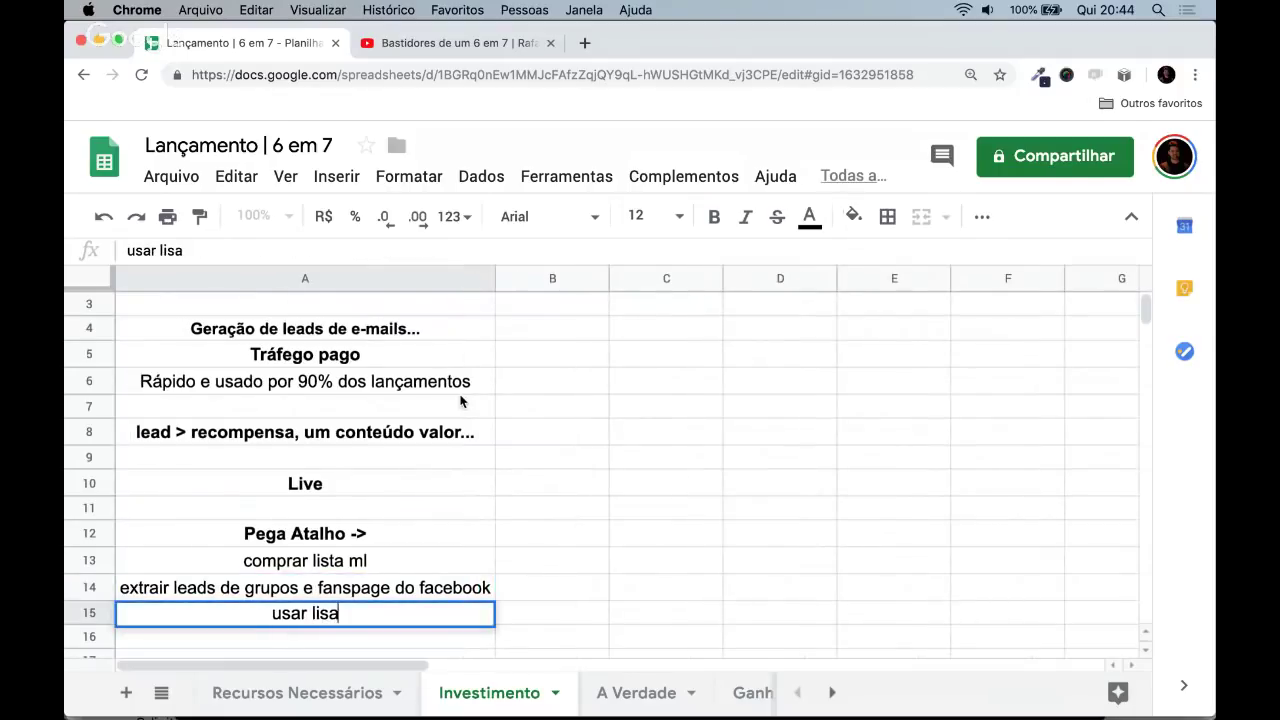
key("BackSpace")
type("ta antiga ")
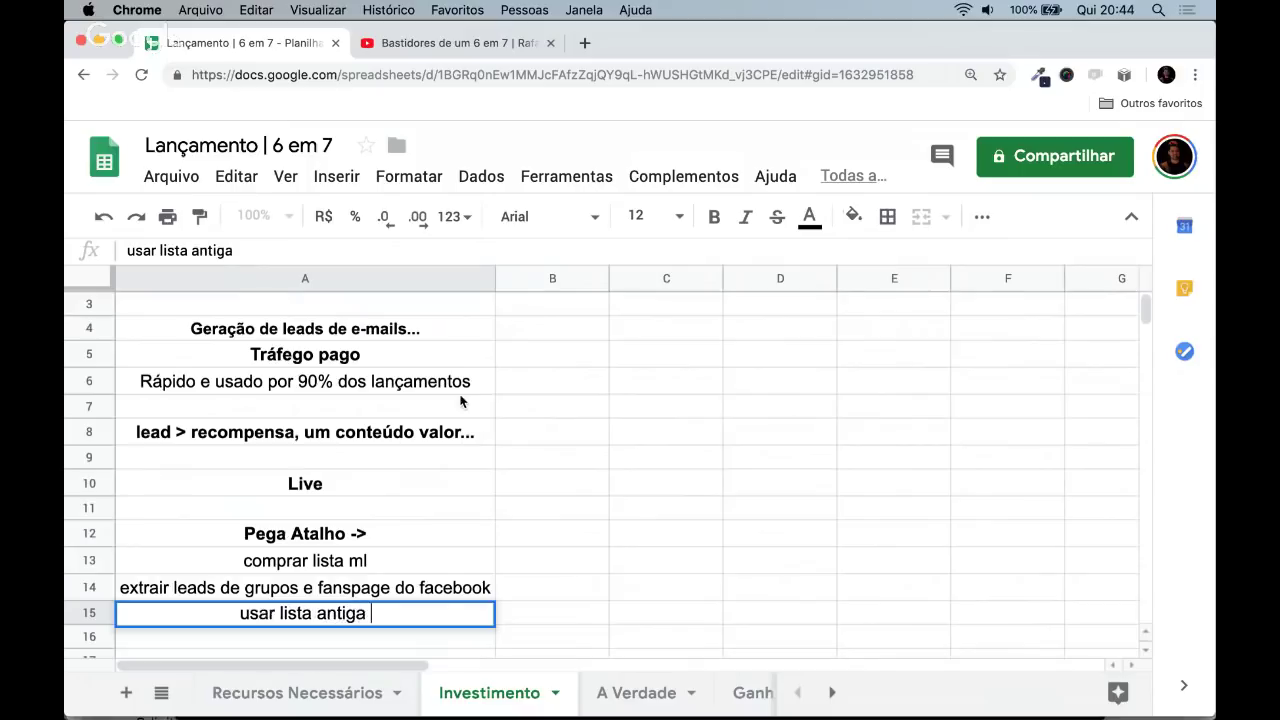
type("da empresa.")
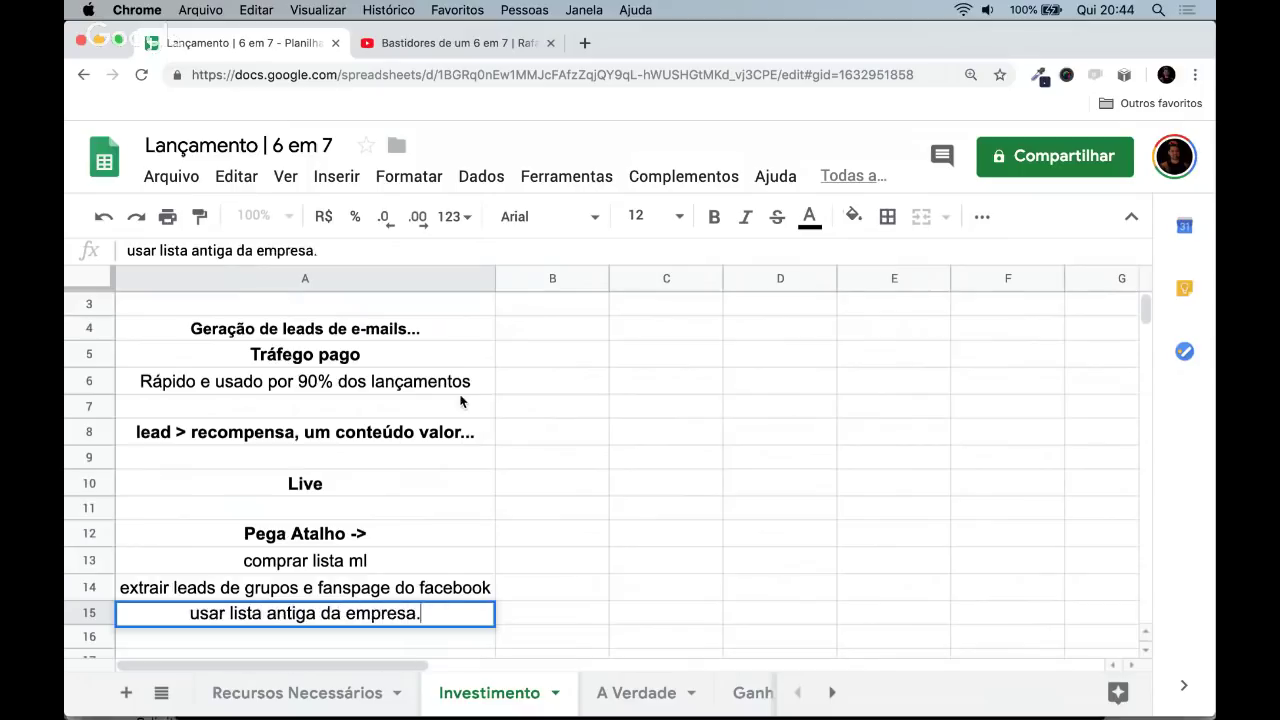
key("Return")
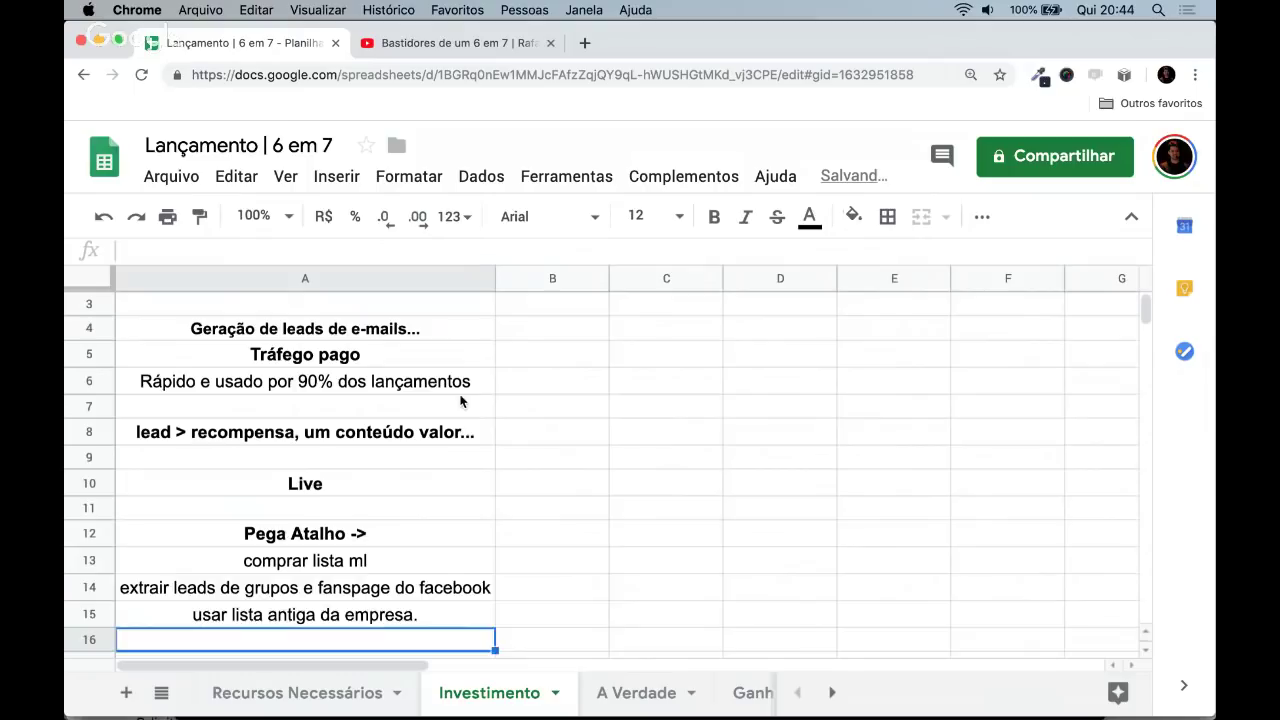
- Italicize the three shortcut lines in cells A13, A14 and A15 under "Pega Atalho ->"
key("Up")
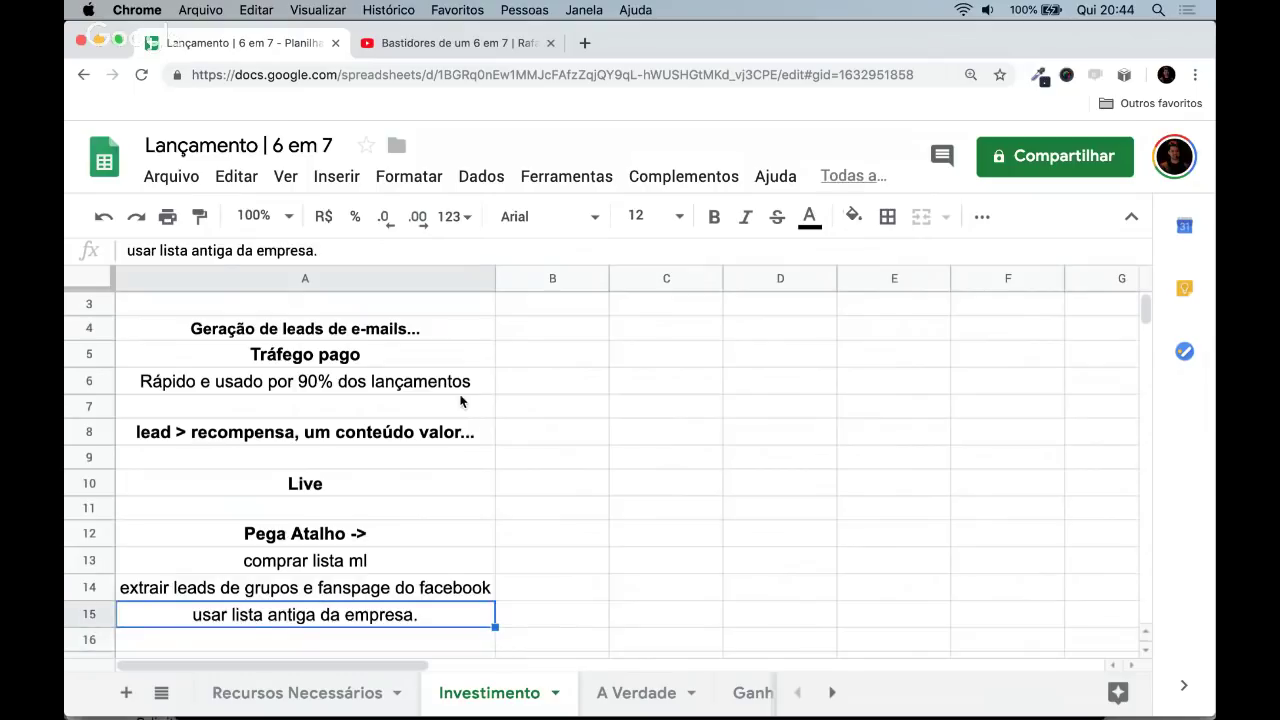
key("Up")
key("Up")
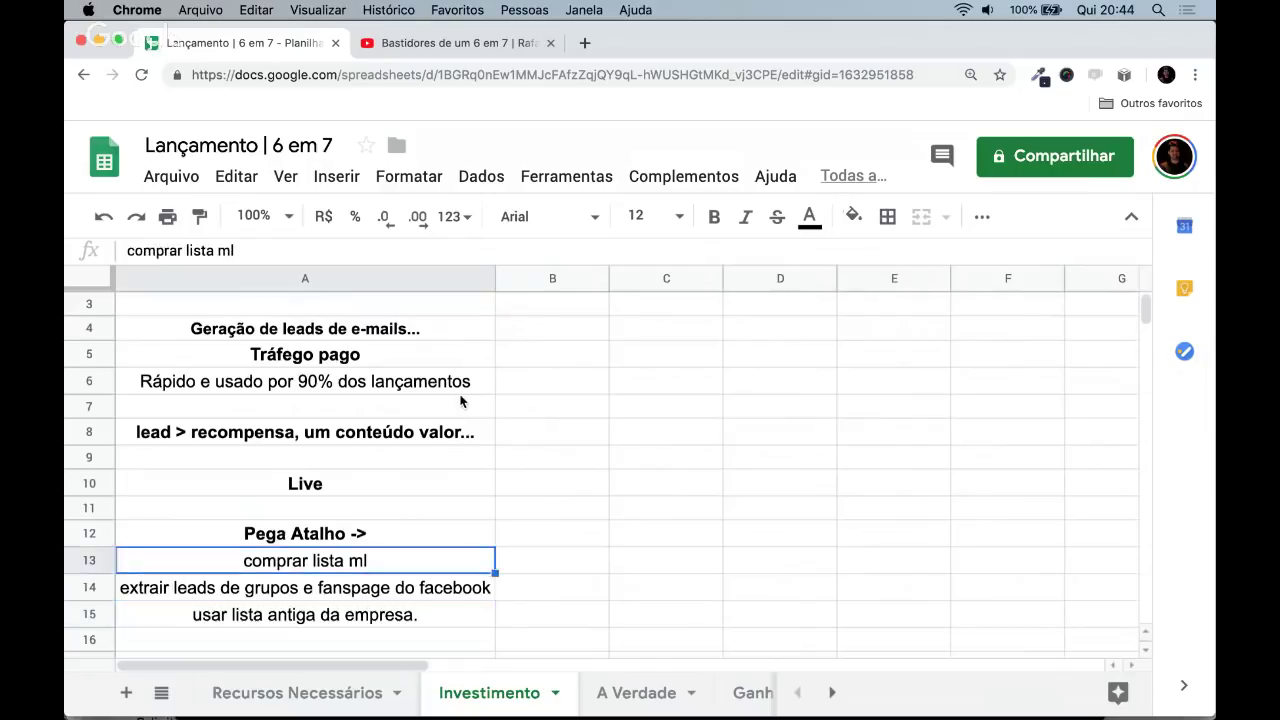
key("Up")
key("Down")
key("super+i")
key("Down")
key("super+i")
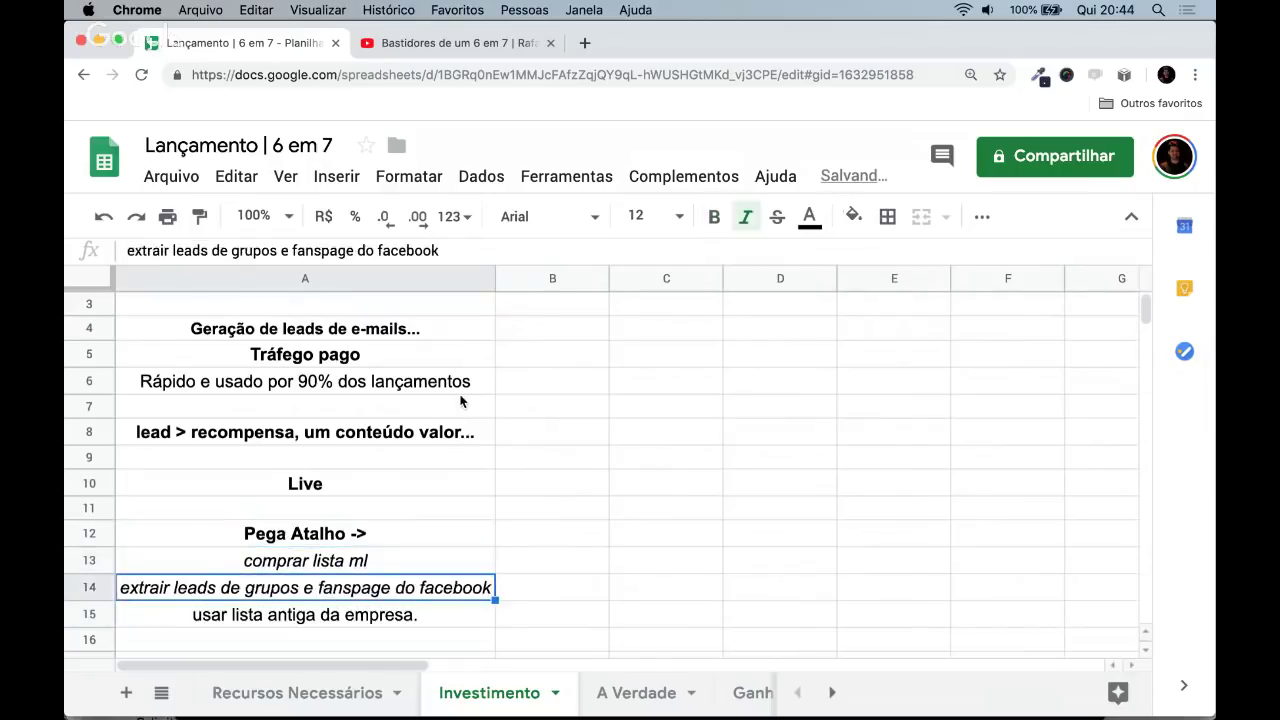
key("Down")
key("super+i")
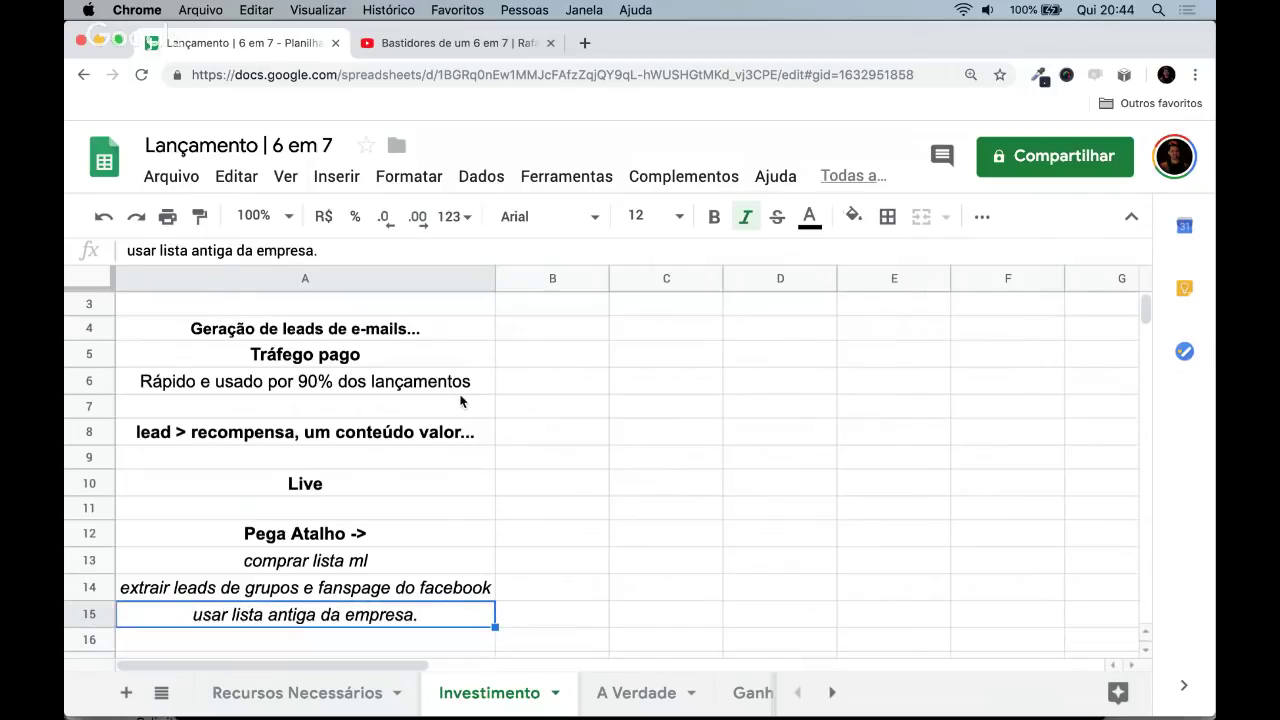
key("Right")
key("Left")
key("Right")
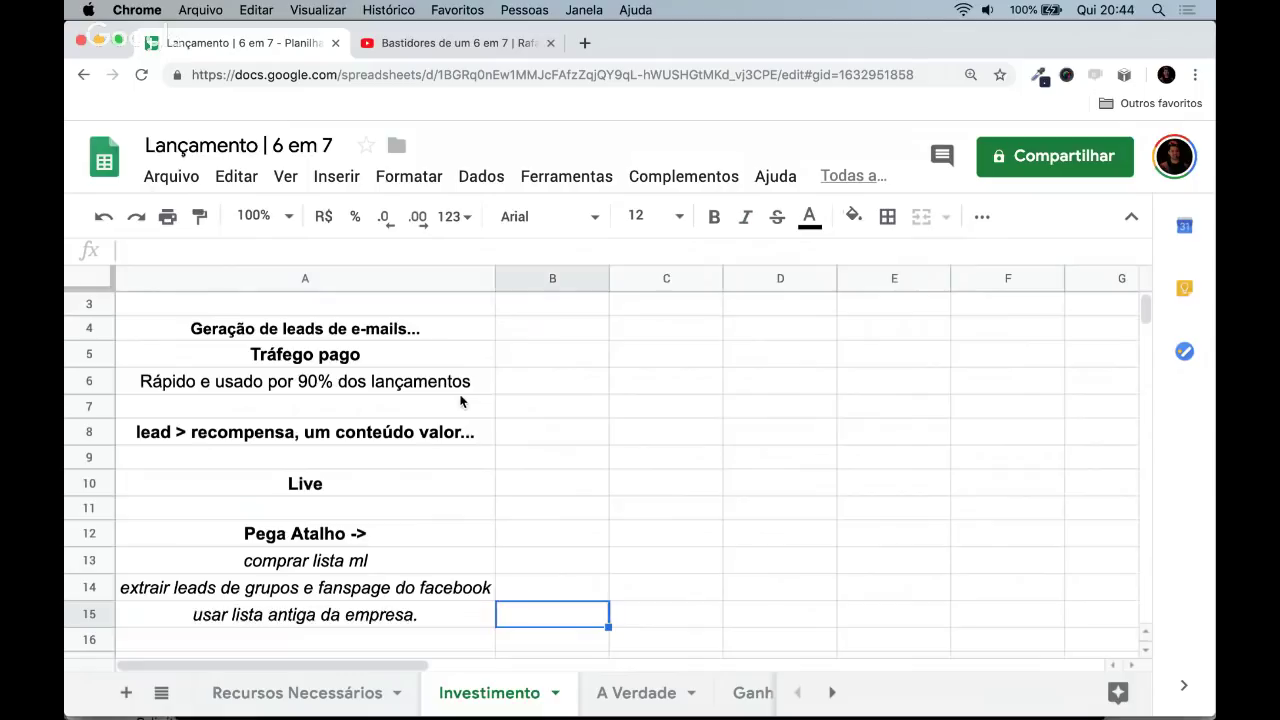
key("Left")
key("Right")
key("Left")
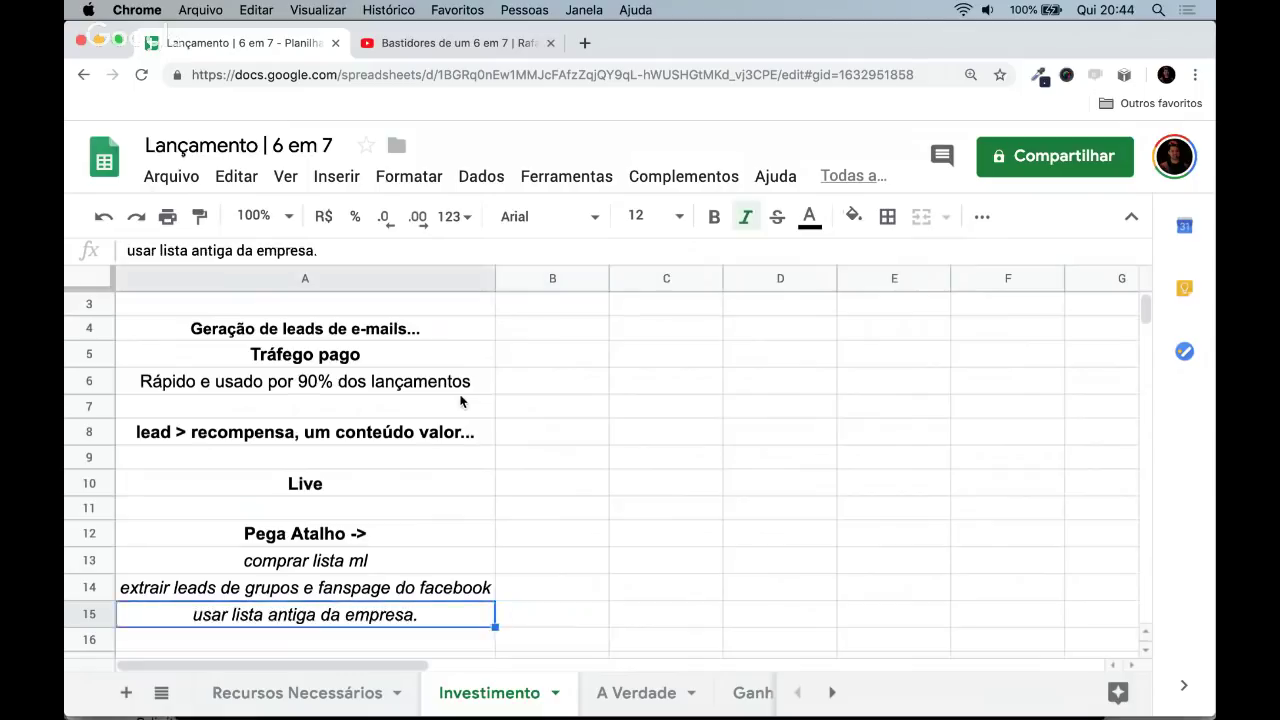
key("Right")
key("Left")
key("Right")
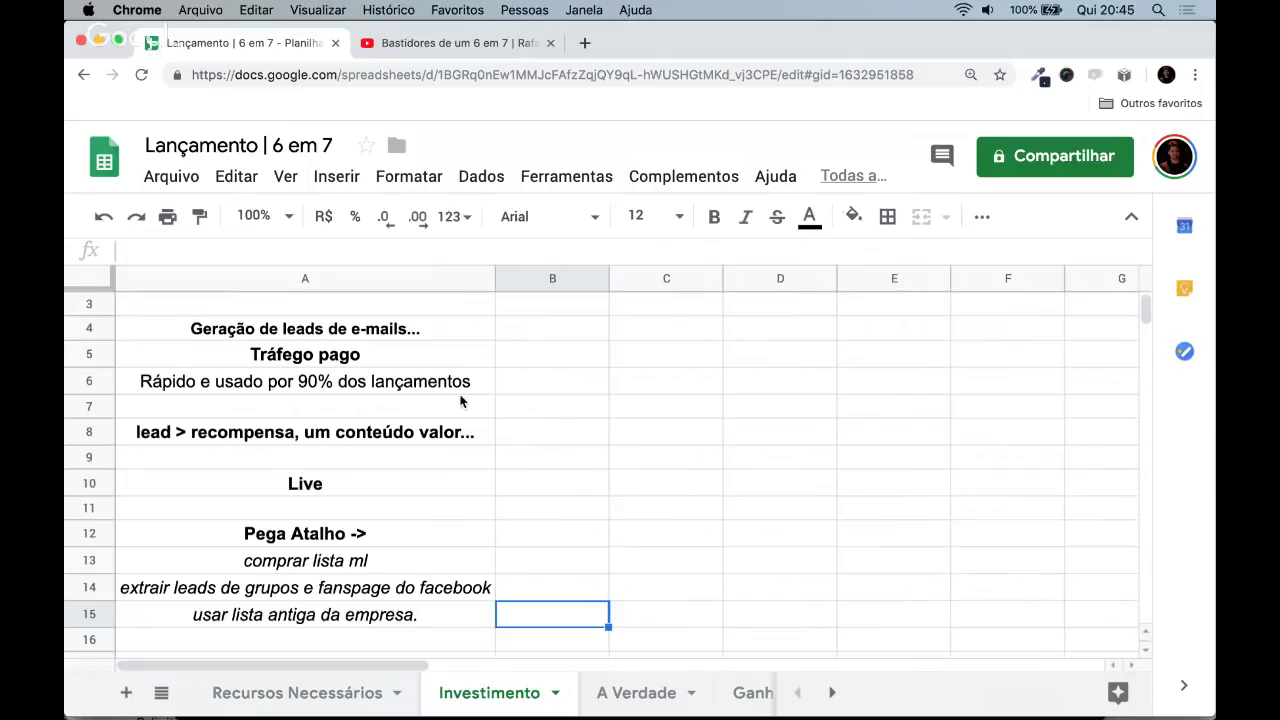
key("Left")
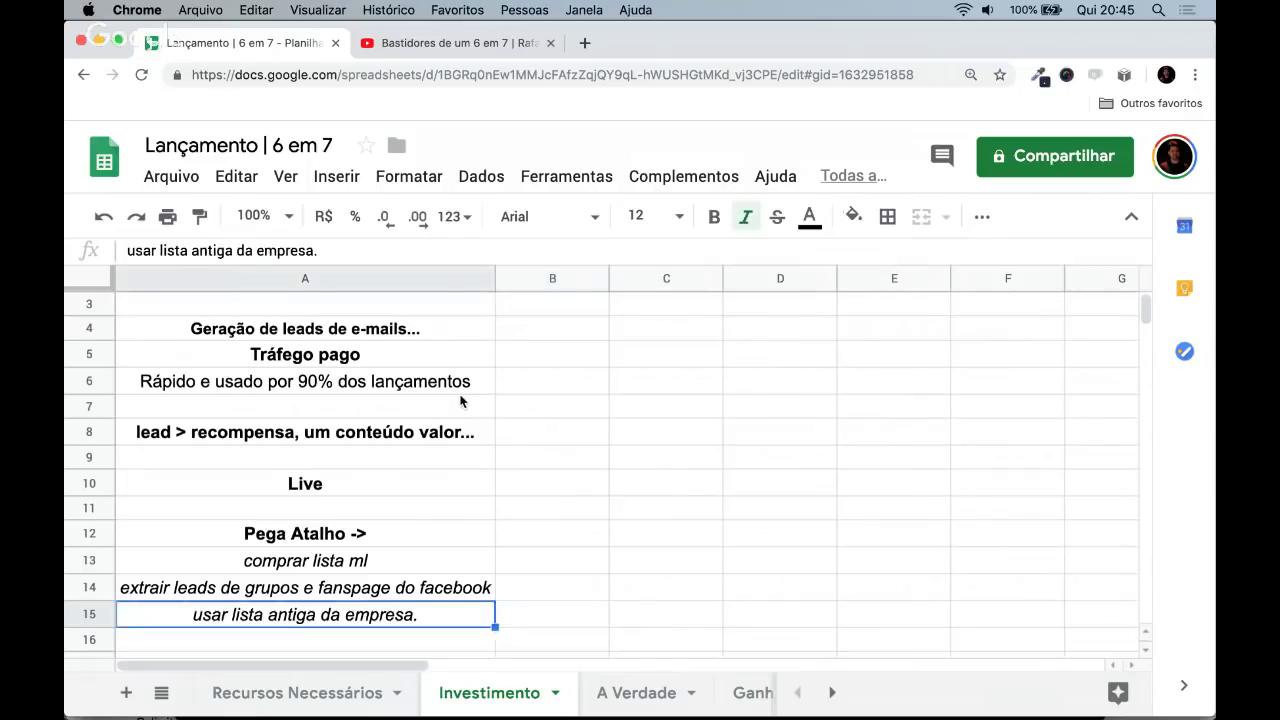
key("Up")
key("Up")
key("Down")
key("Down")
- Change "ml" to uppercase "ML" in the list-buying line in cell A13
key("Up")
key("Up")
key("Up")
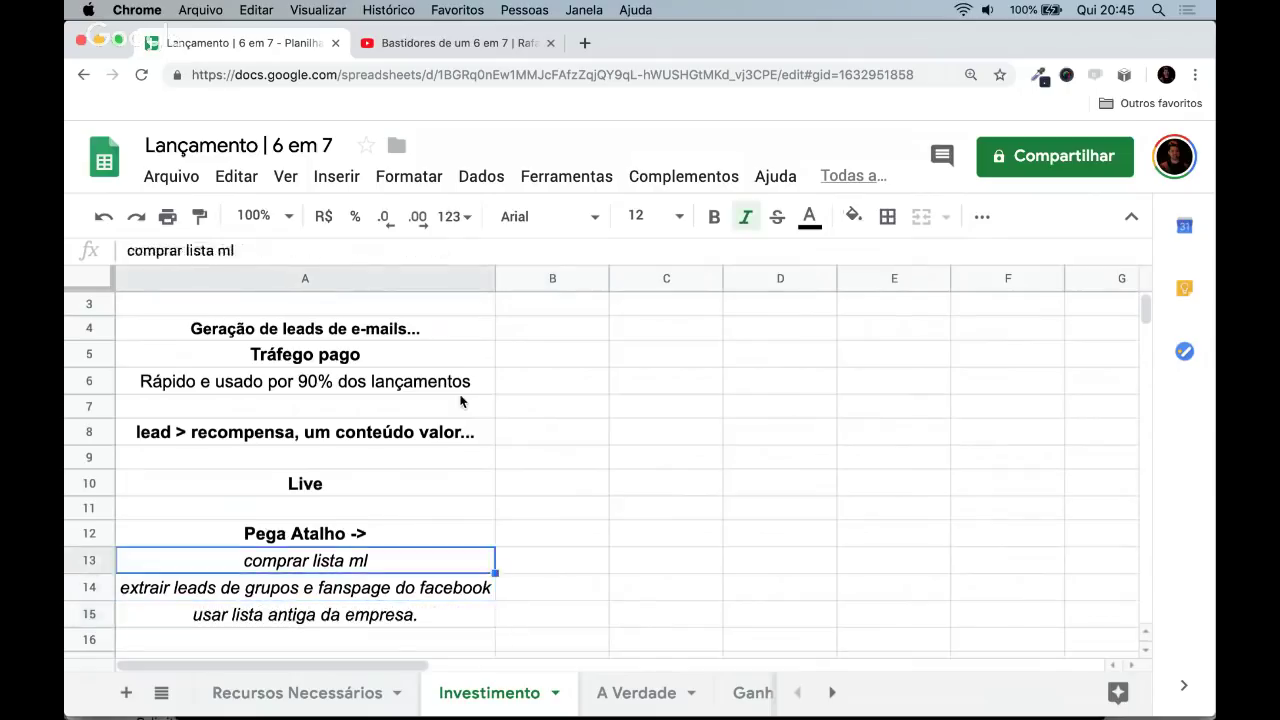
key("Down")
left_click(465, 249)
key("BackSpace")
key("BackSpace")
key("BackSpace")
type("ML")
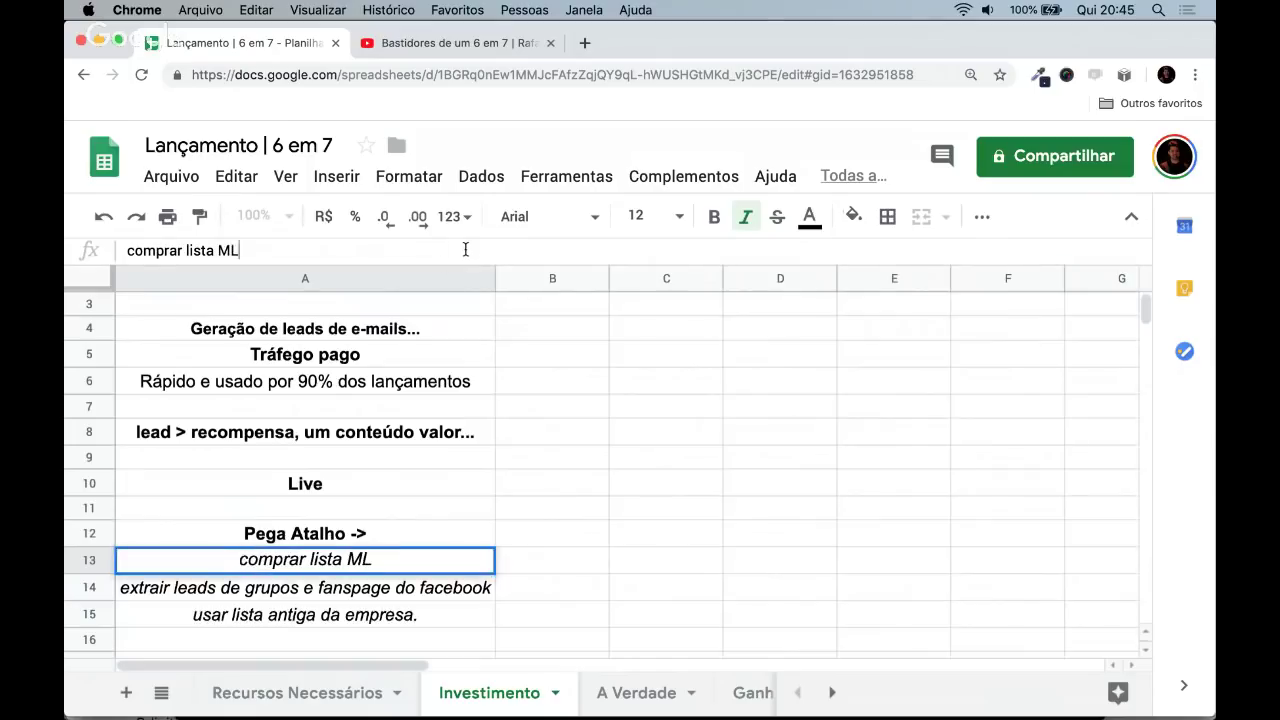
key("Return")
- Capitalize the first letter of cell A13 so the line reads "Comprar lista ML"
key("Up")
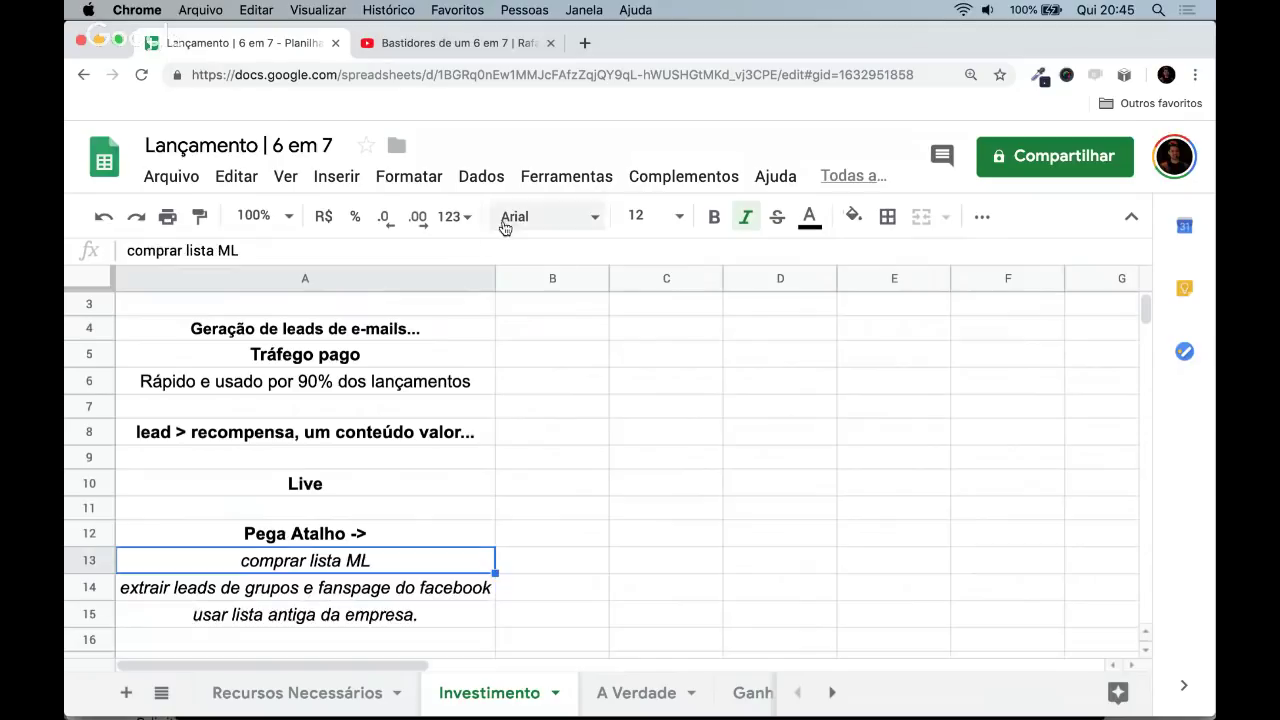
left_click(471, 246)
key("super+Left")
key("Delete")
type("C")
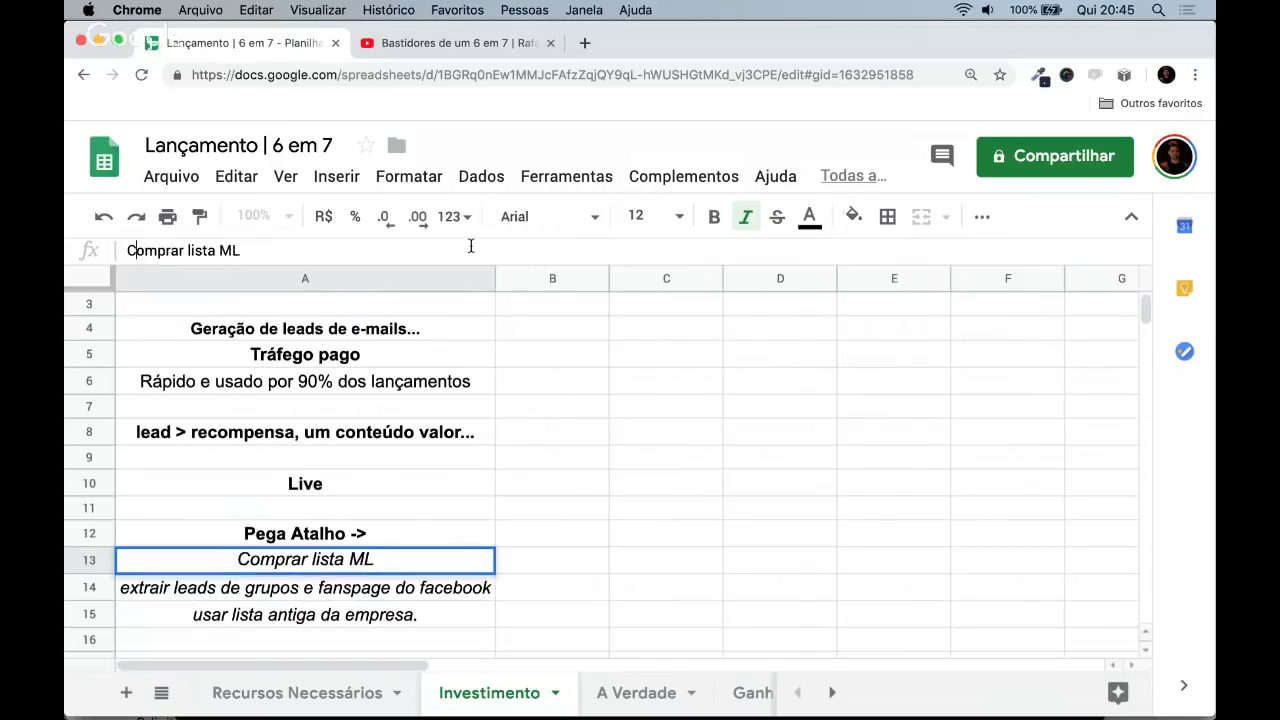
key("Return")
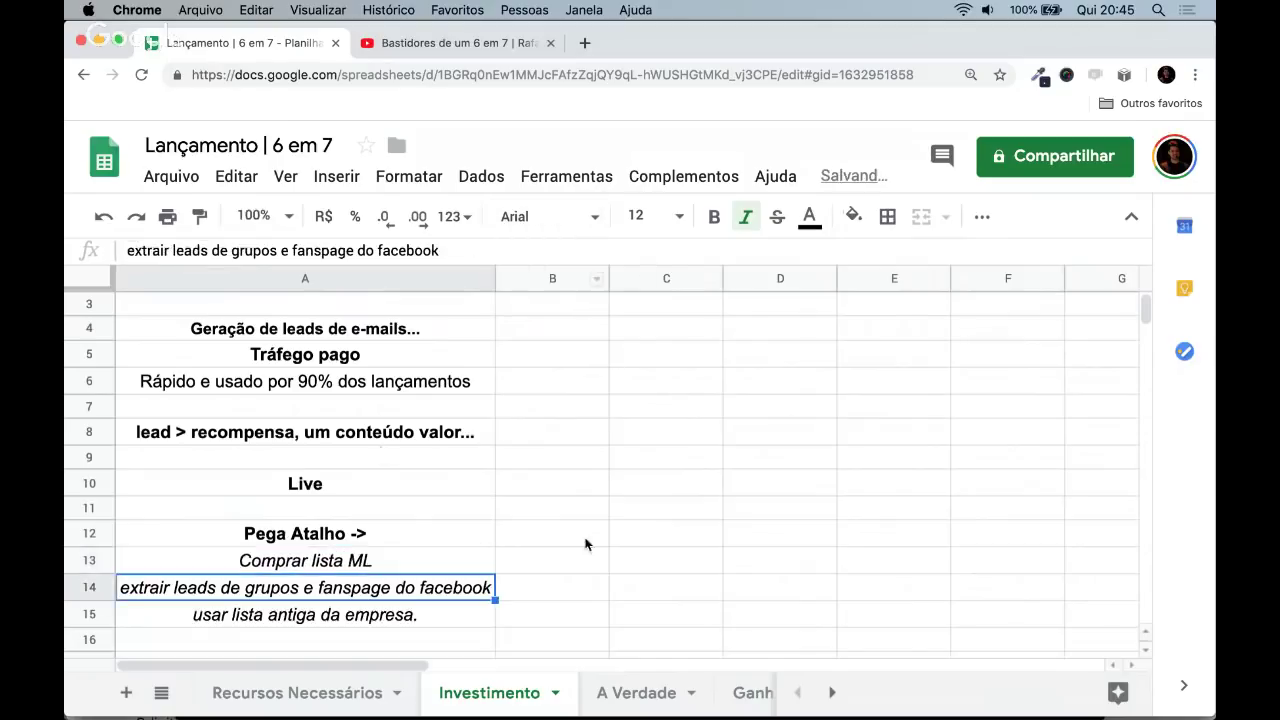
- Capitalize the first words of cells A14 and A15 as "Extrair" and "Usar"
left_click(293, 249)
key("super+Left")
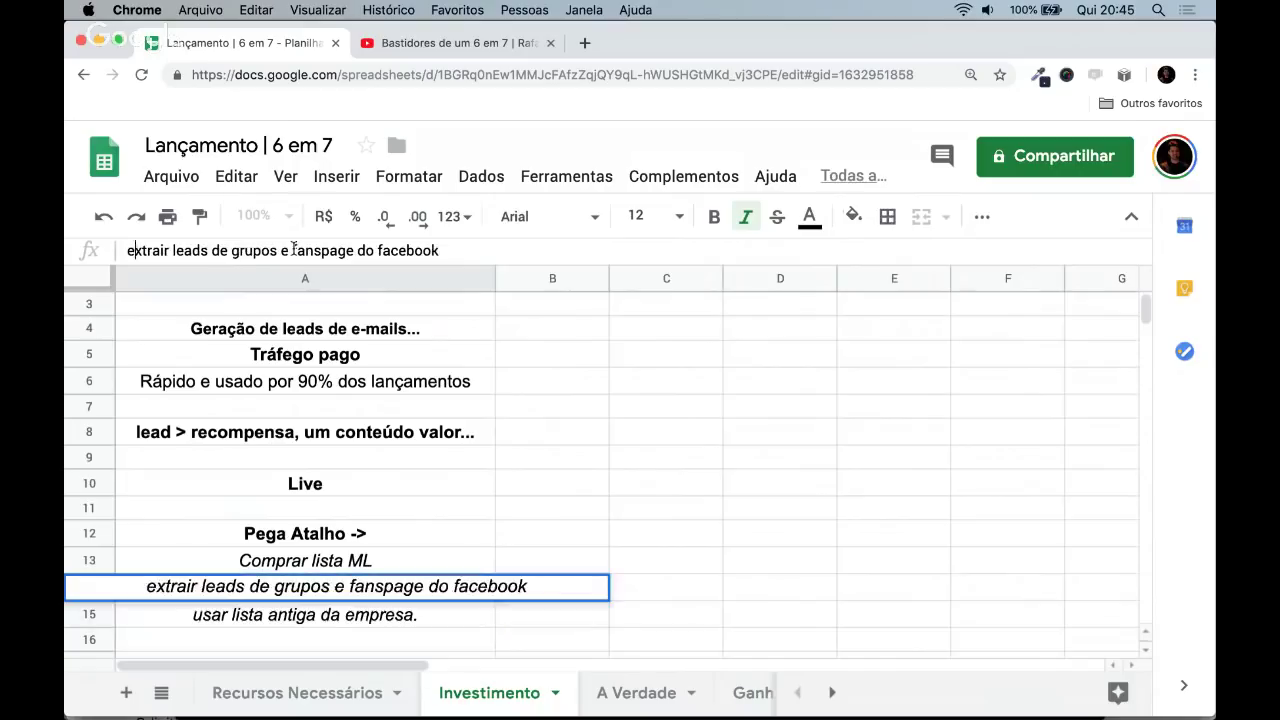
key("Delete")
type("E")
key("Return")
left_click(380, 250)
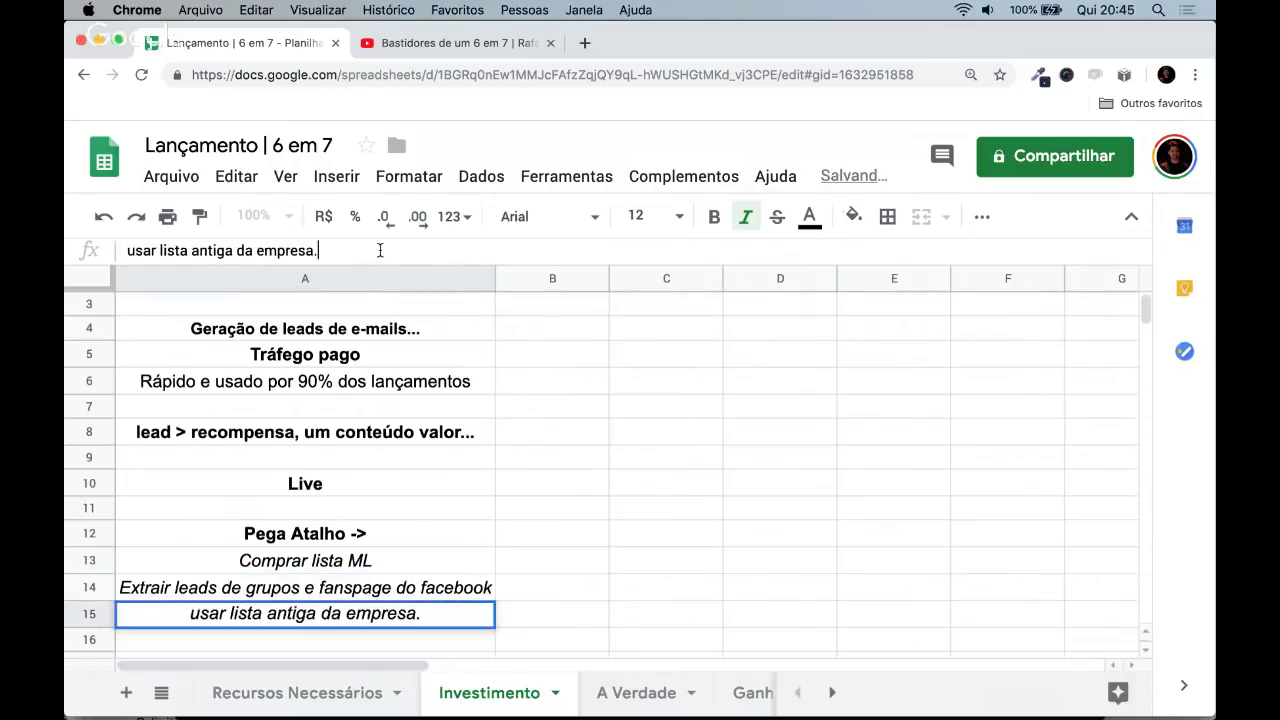
key("Delete")
type("U")
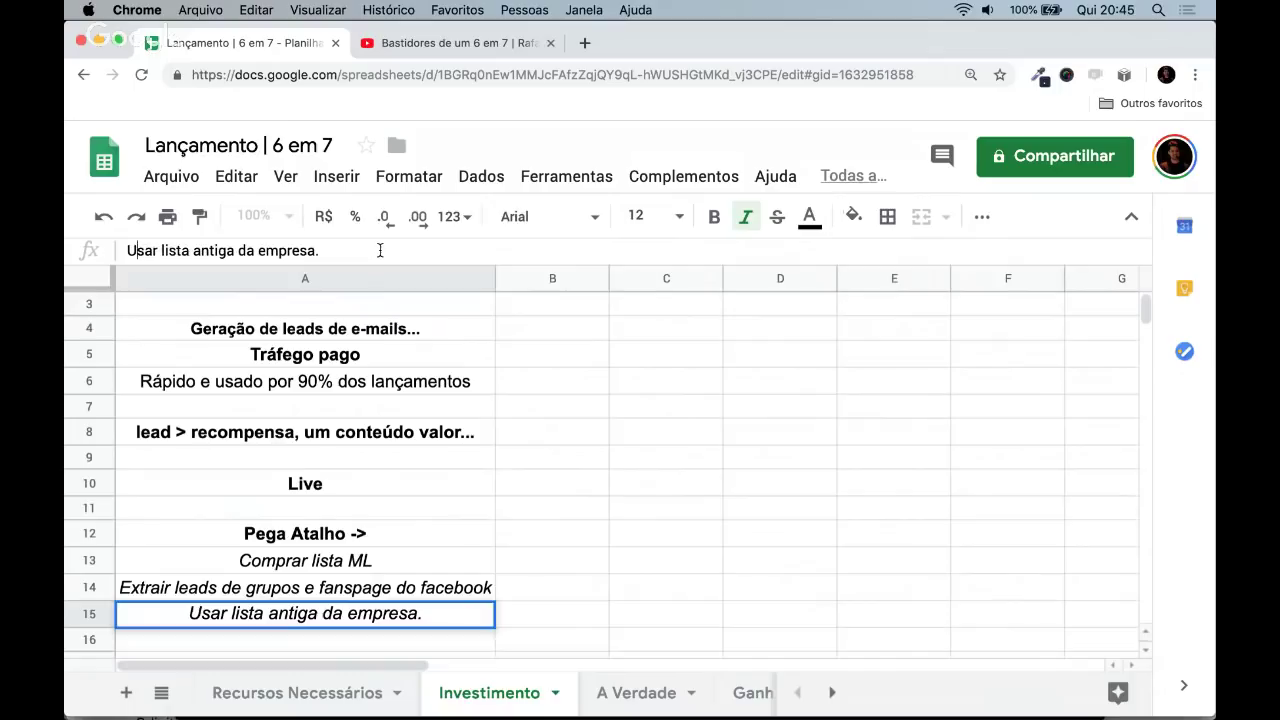
key("Return")
key("Up")
key("Up")
key("Up")
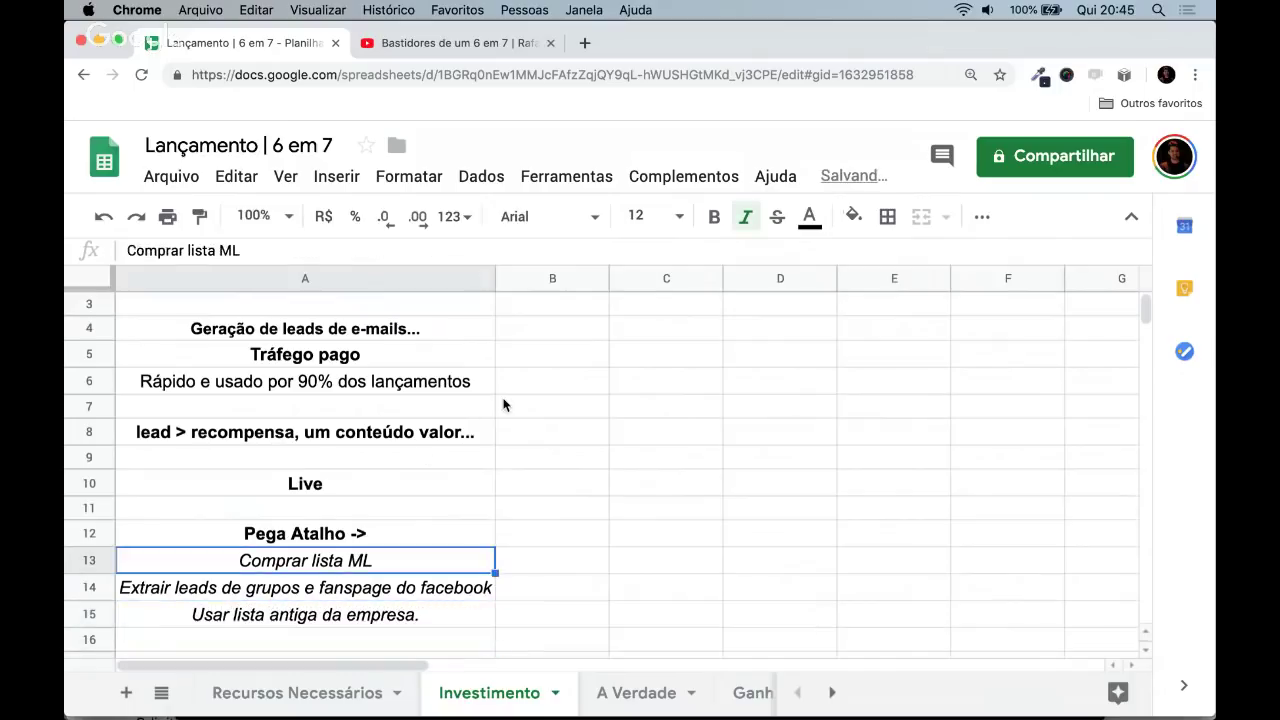
key("Up")
key("Down")
key("Down")
key("Down")
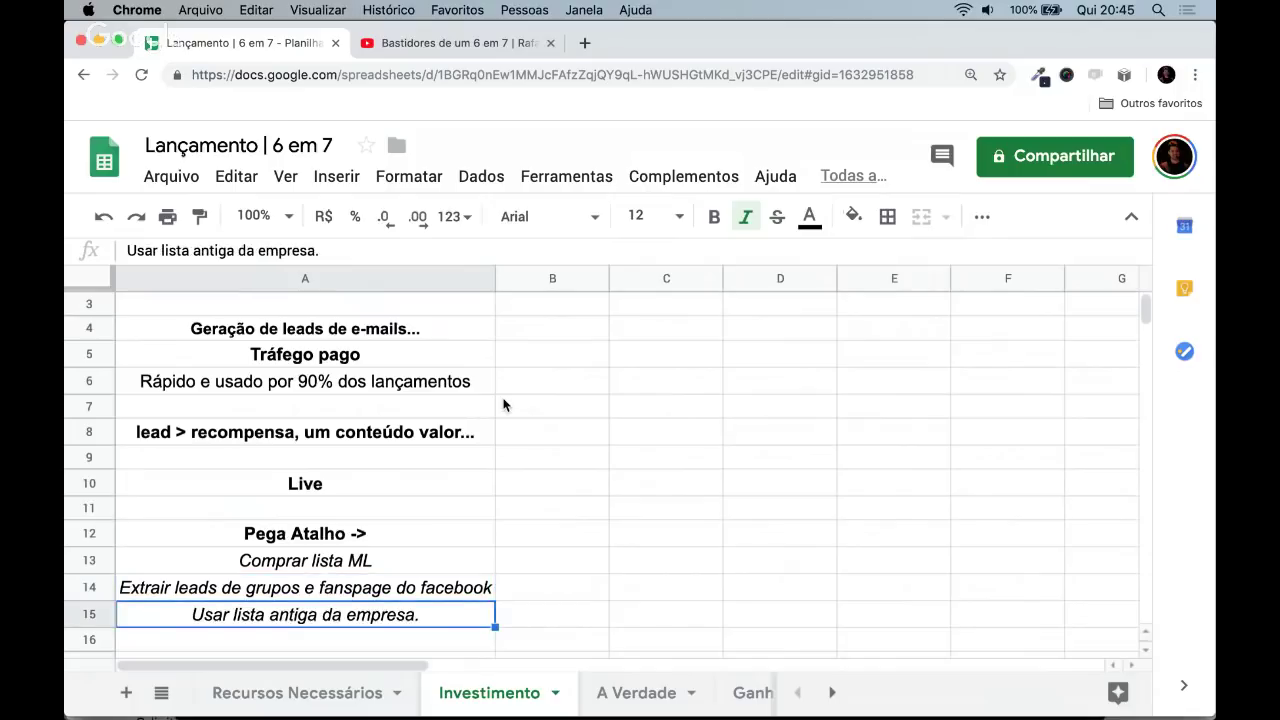
- Enter "extrair leads do facebook pra mandar no whats..." in cell A16 and auto-fit column A to the text
key("Down")
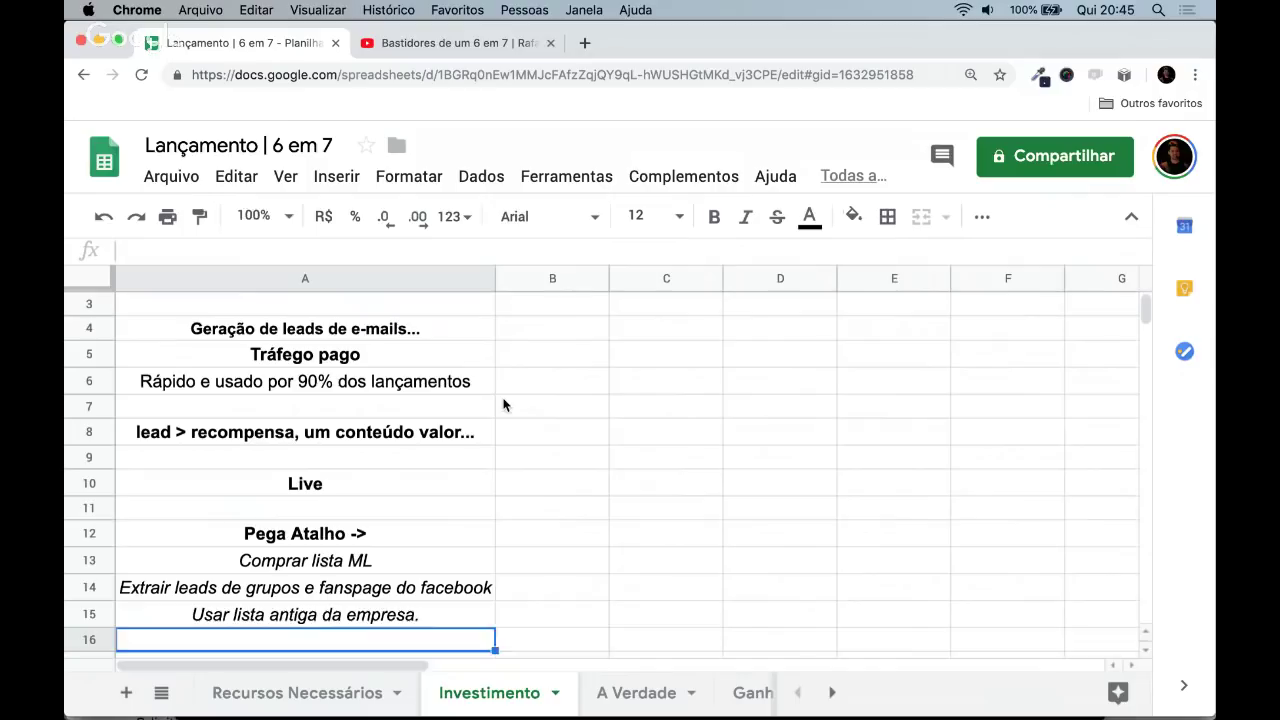
type("extrair le")
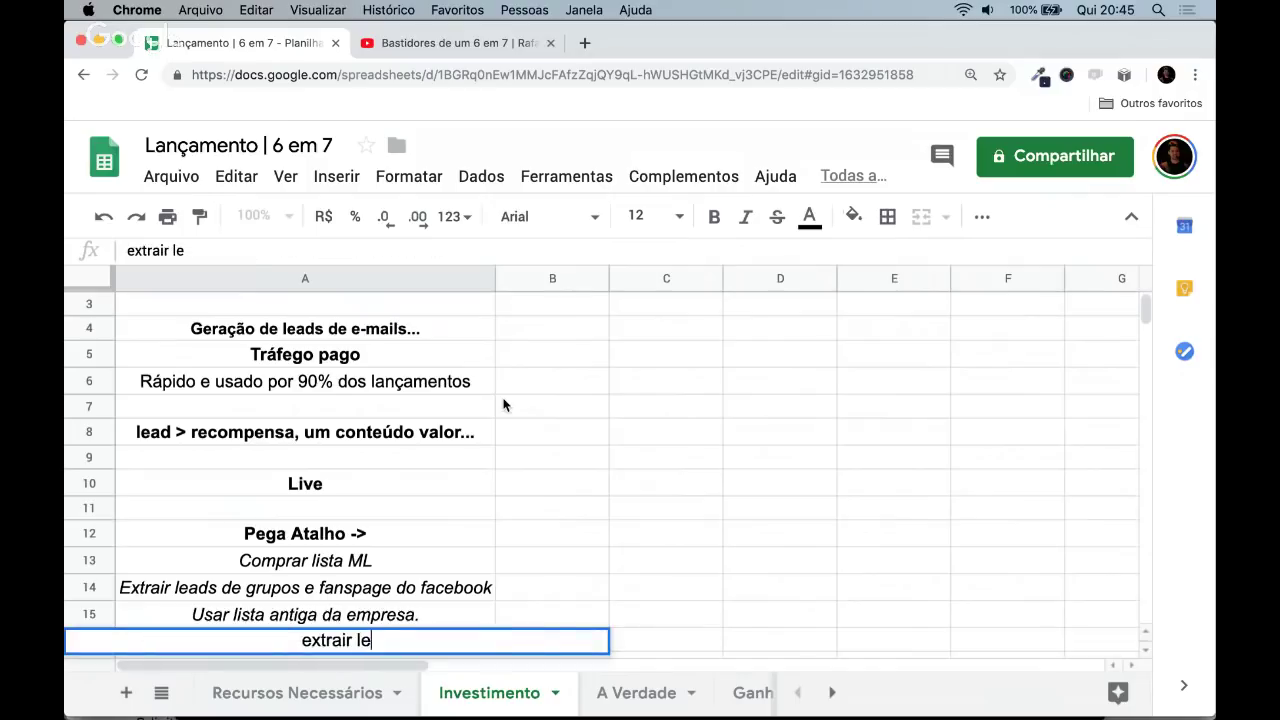
type("ads do facebo")
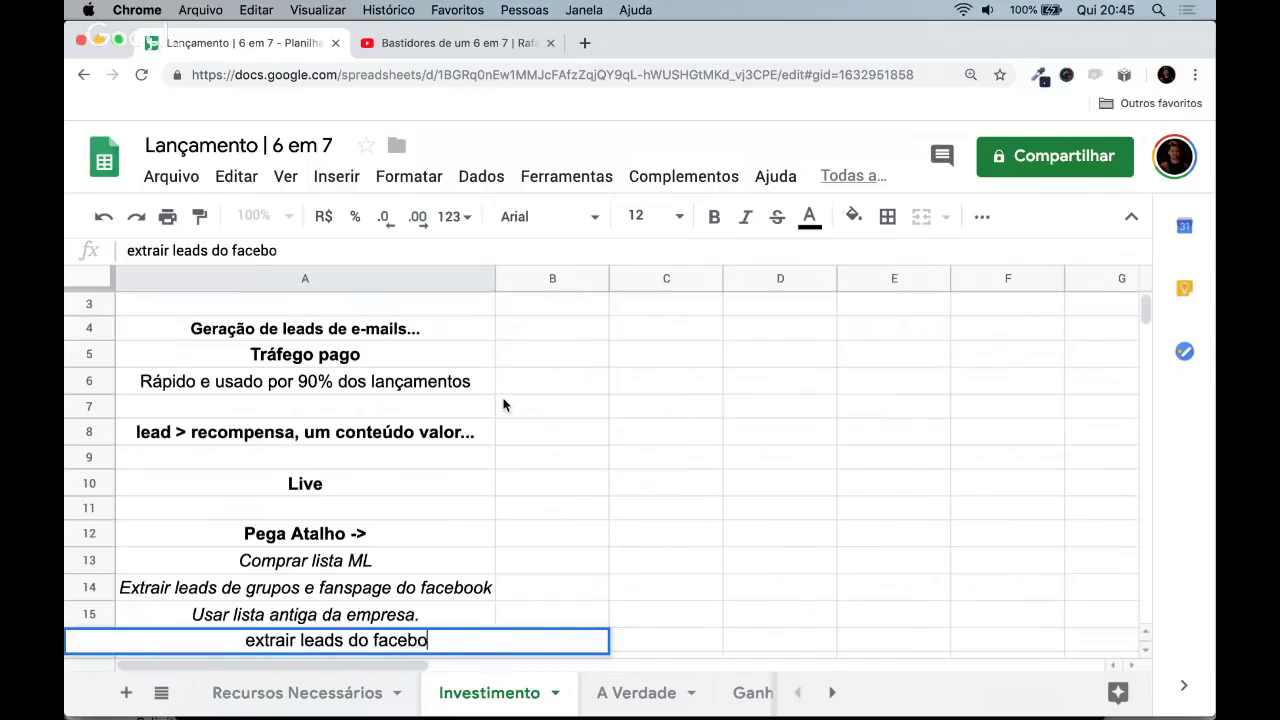
type("ok pra man")
key("BackSpace")
type("manda")
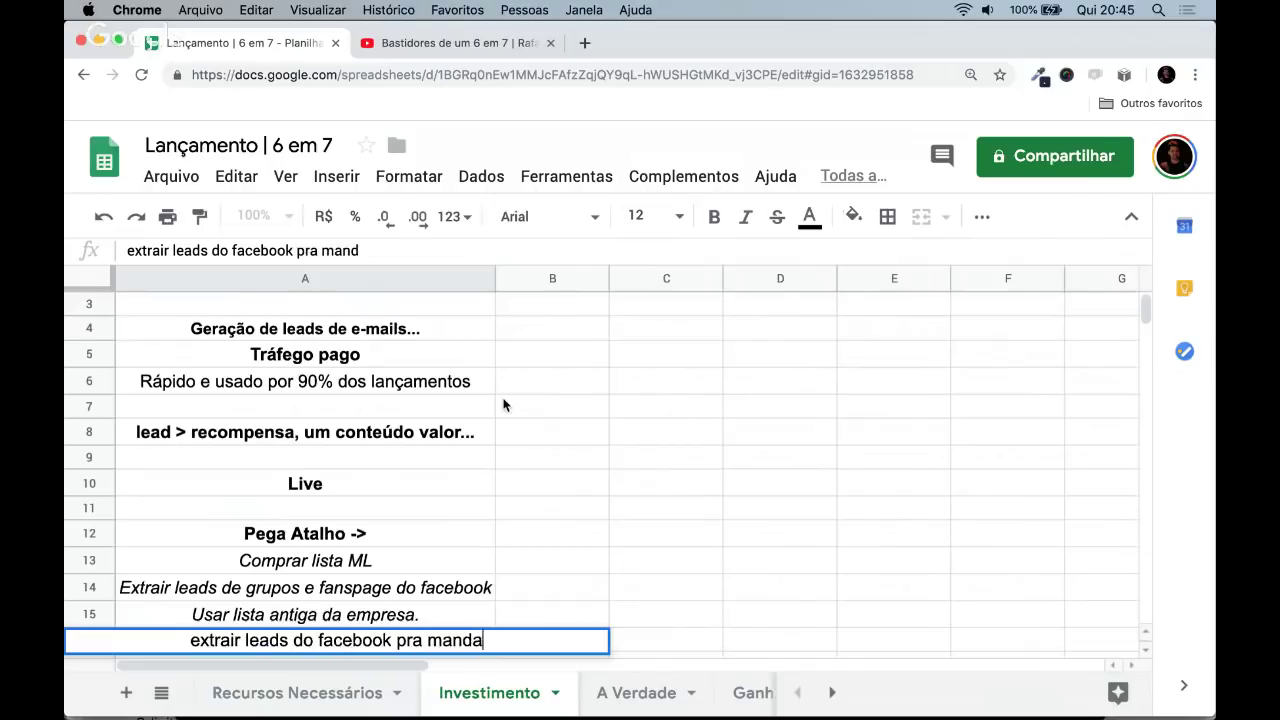
type("r no whats...")
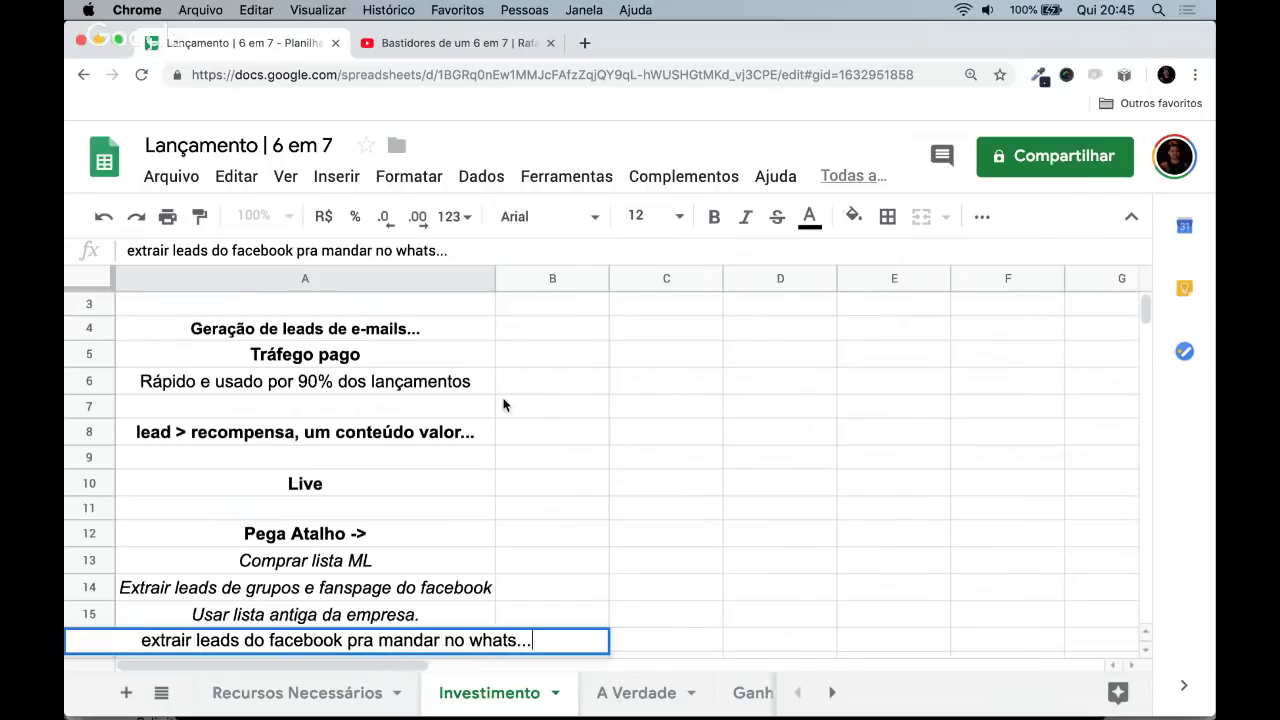
key("Return")
key("Up")
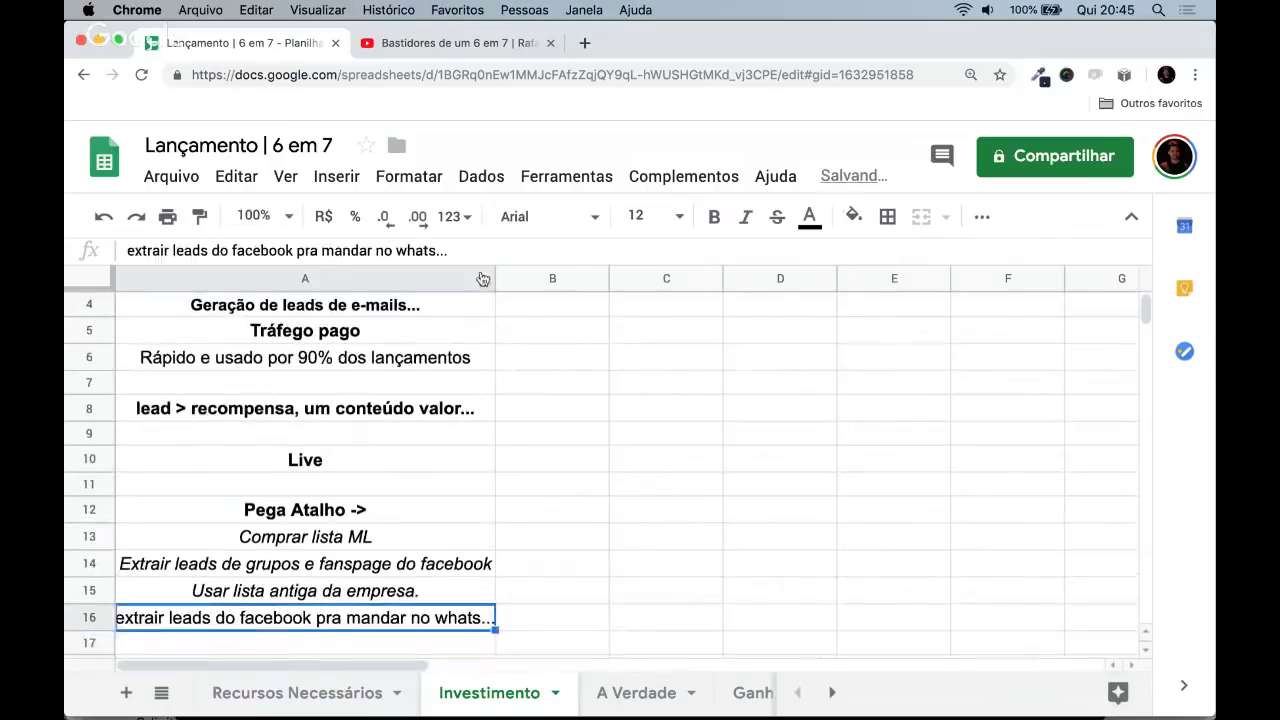
double_click(493, 279)
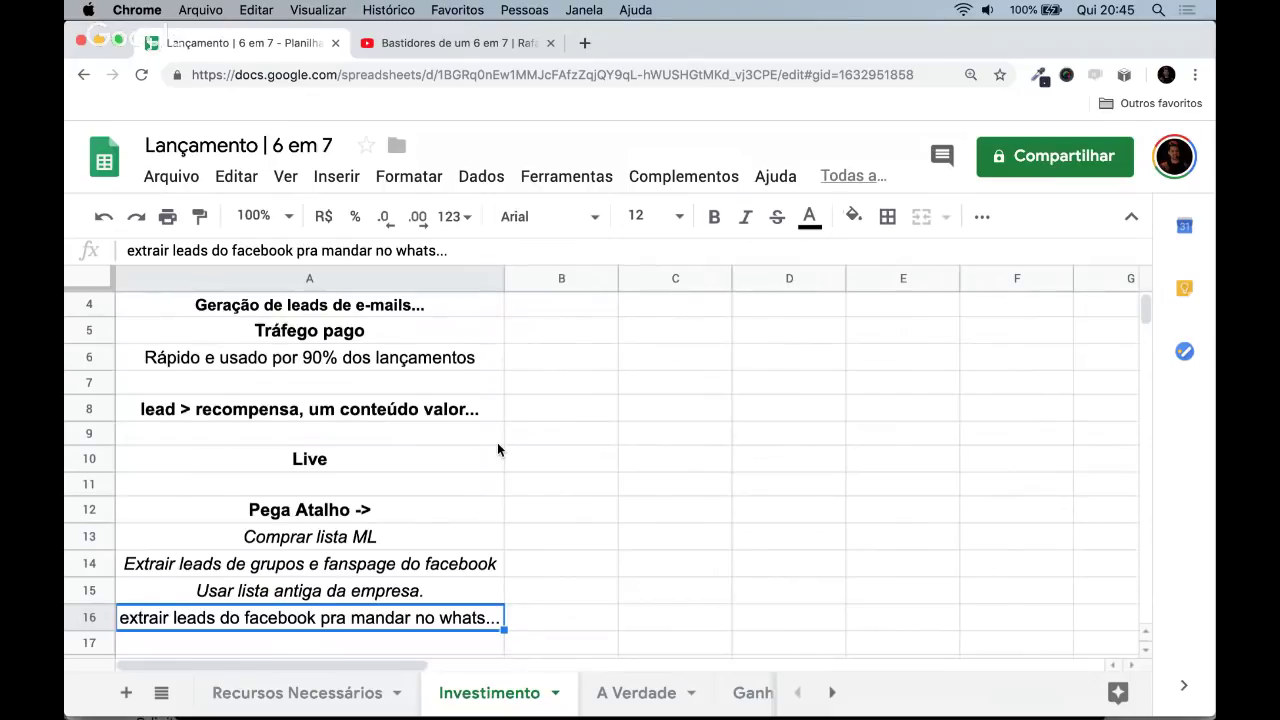
- Insert two blank rows above the "Live" line in column A of the Investimento sheet
key("Up")
key("Up")
key("Up")
key("Up")
key("Up")
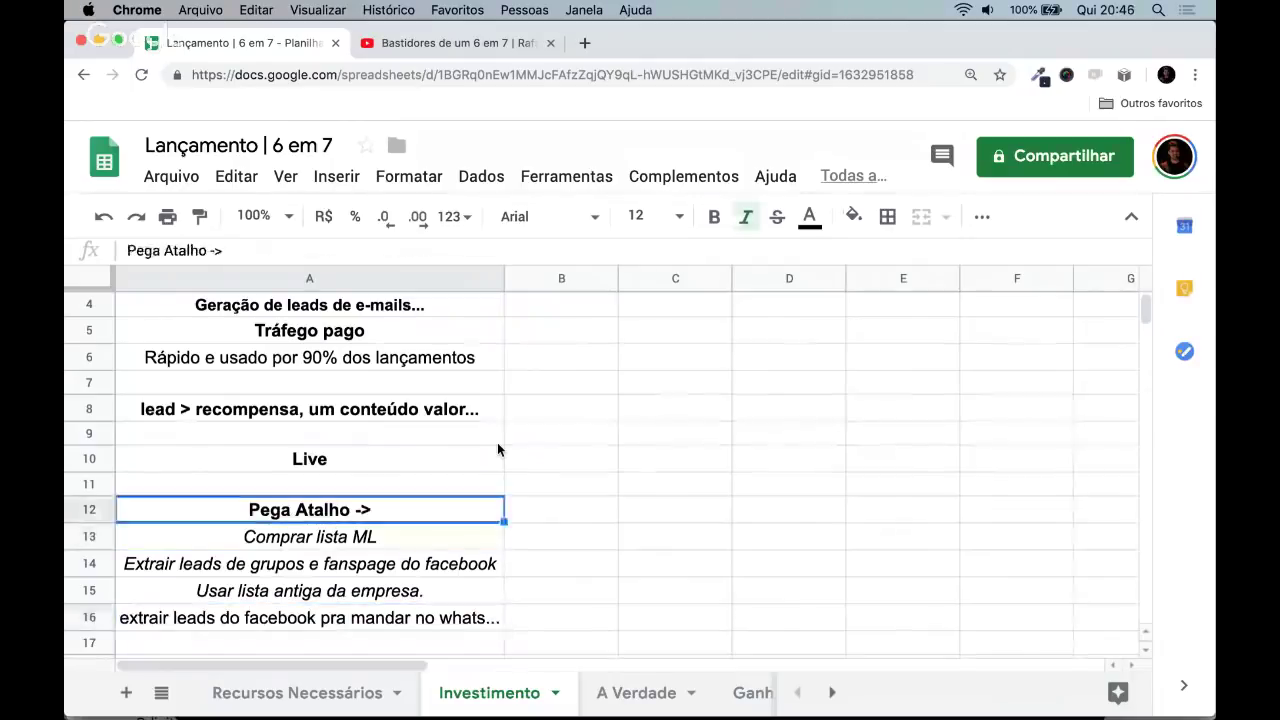
scroll(426, 508, "up", 2)
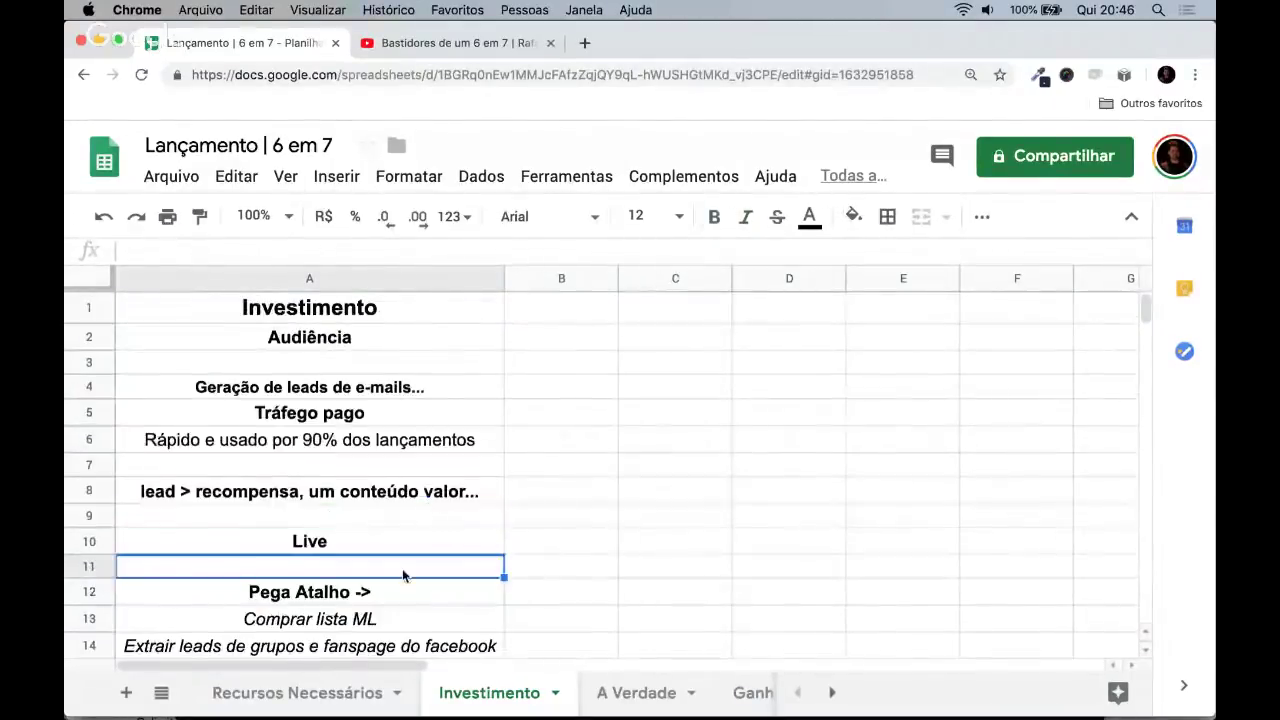
key("Up")
key("Up")
key("Up")
key("Down")
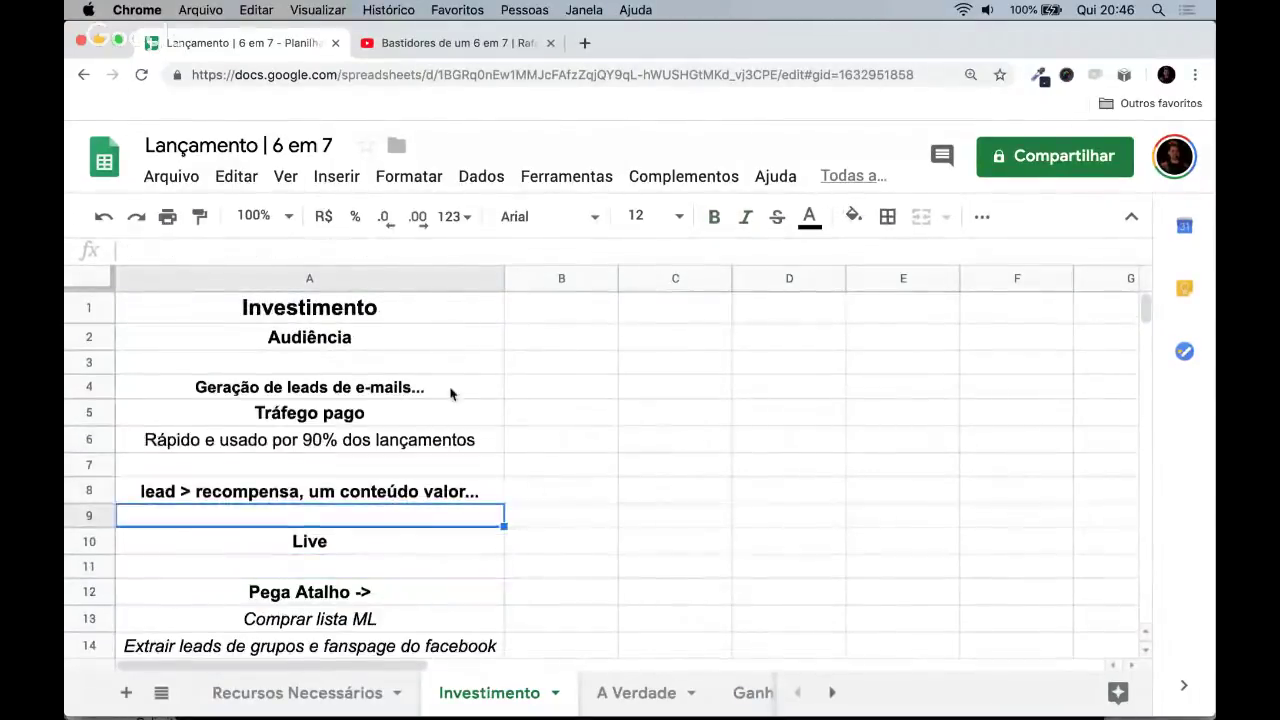
left_click(337, 177)
left_click(395, 251)
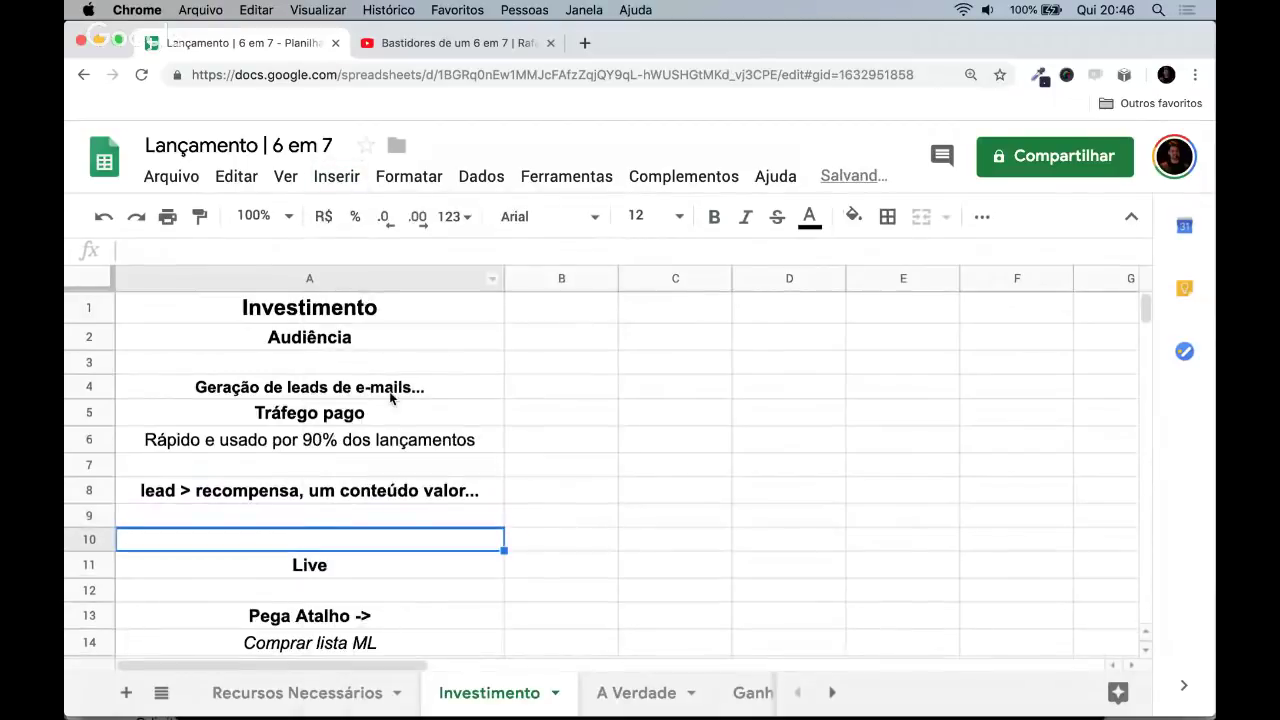
key("Up")
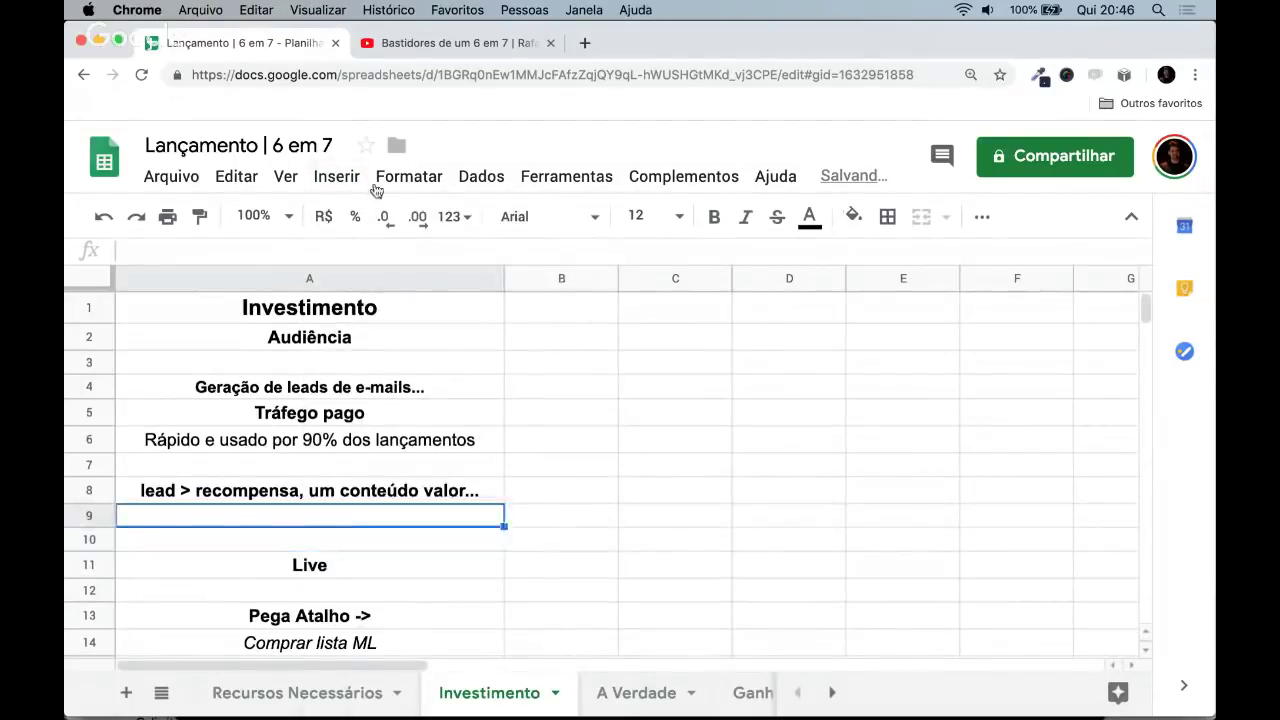
key("super+y")
- Enter 100.000 in cell B4, beside "Geração de leads de e-mails..."
key("Right")
key("Up")
key("Up")
key("Up")
key("Up")
key("Up")
key("Up")
key("Up")
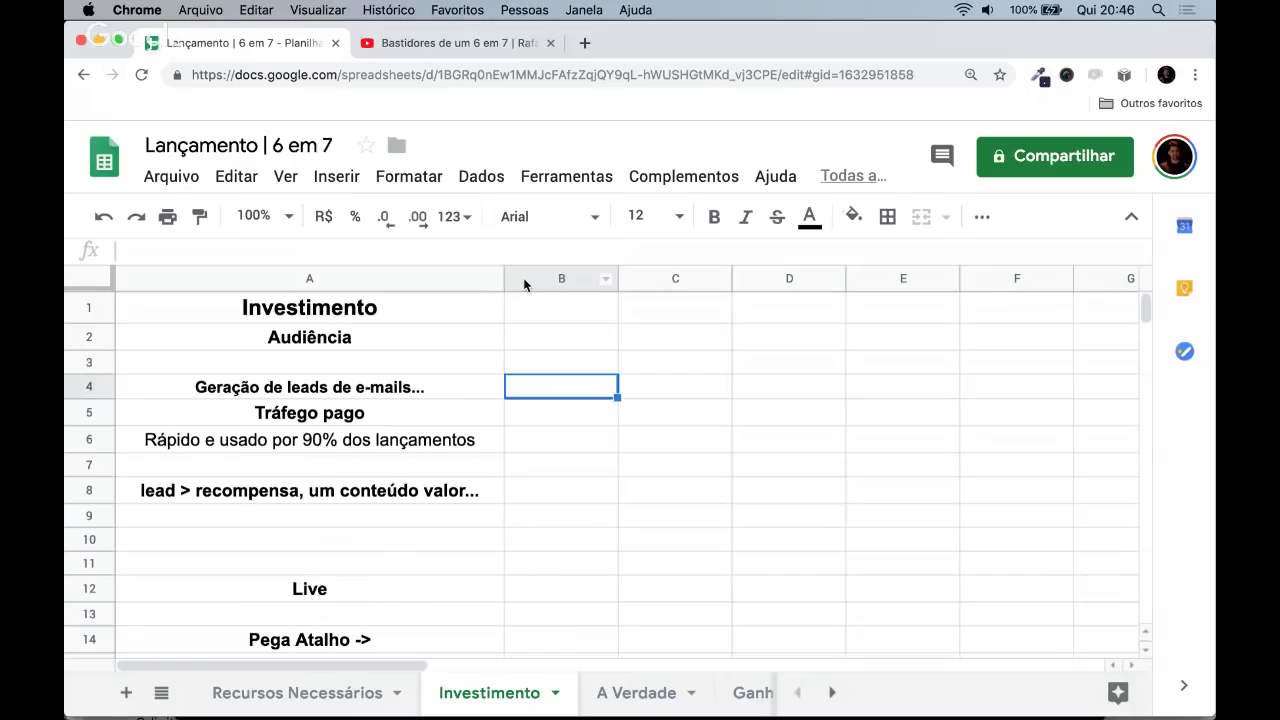
key("Down")
key("Down")
type("100.000")
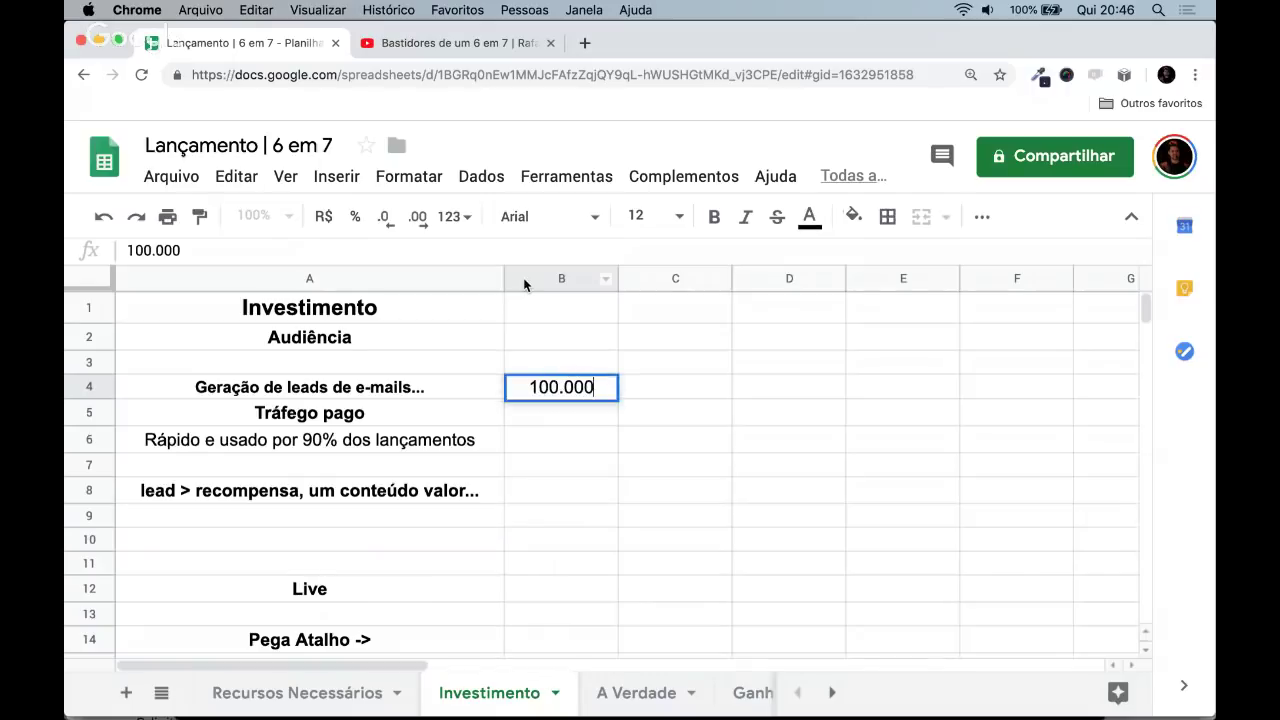
key("Return")
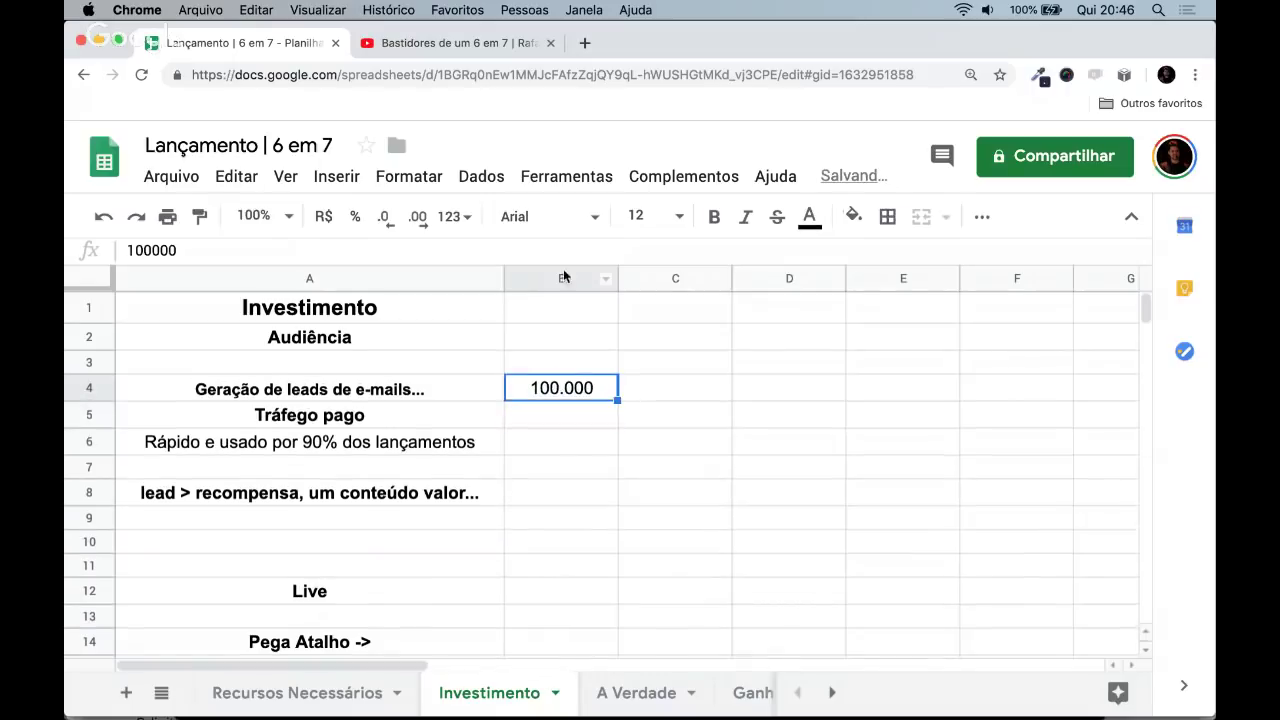
- Format the amount in B4 as R$ currency and widen column B to fit it
left_click(323, 216)
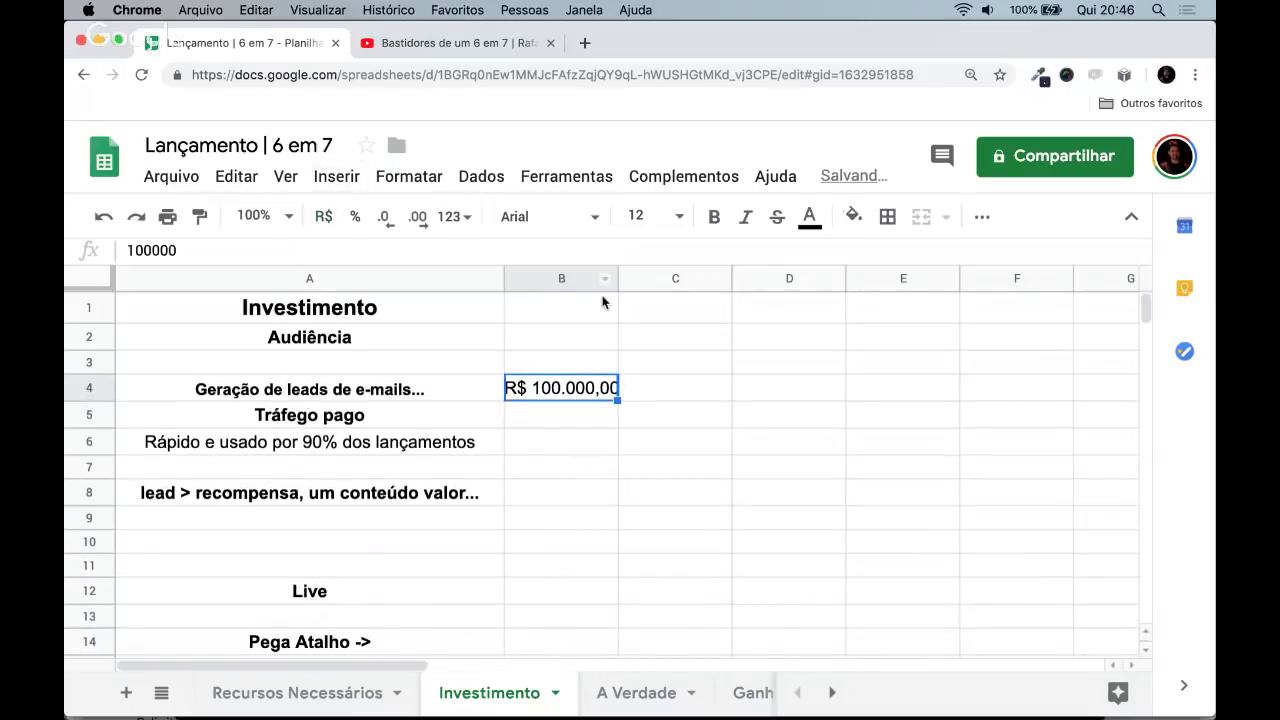
left_click_drag(616, 282, 626, 282)
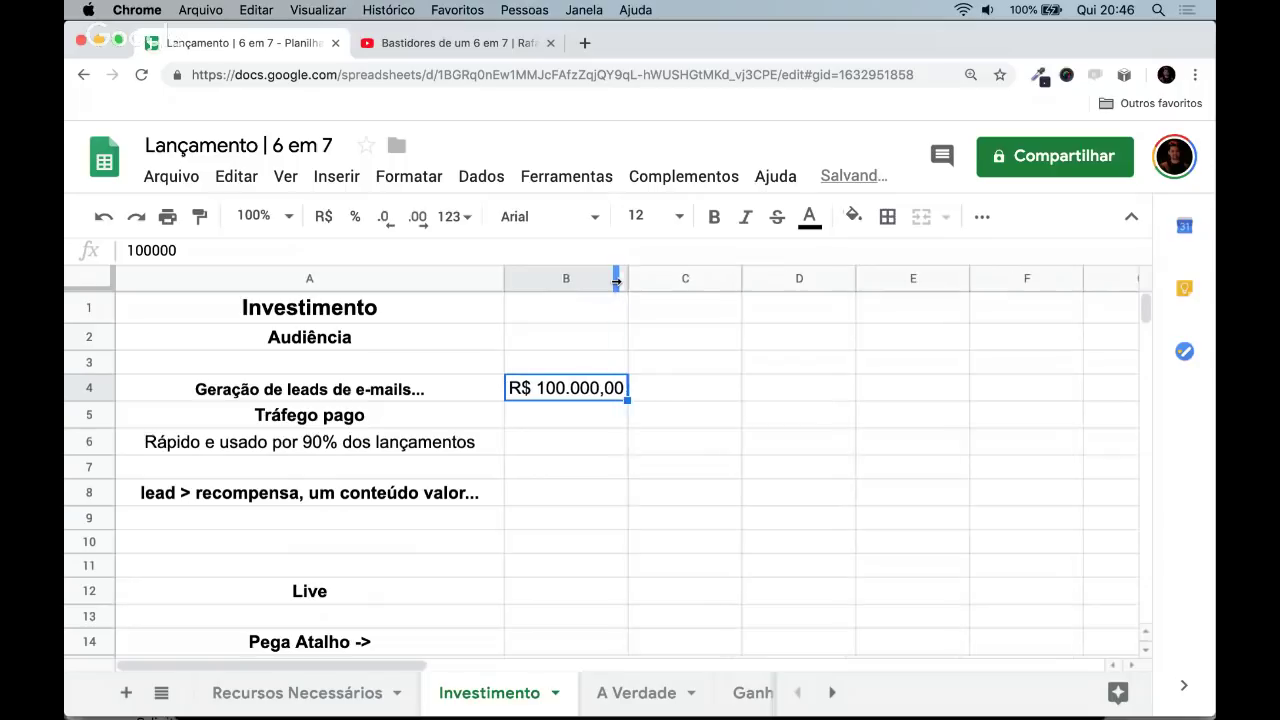
left_click(684, 390)
key("Left")
key("Right")
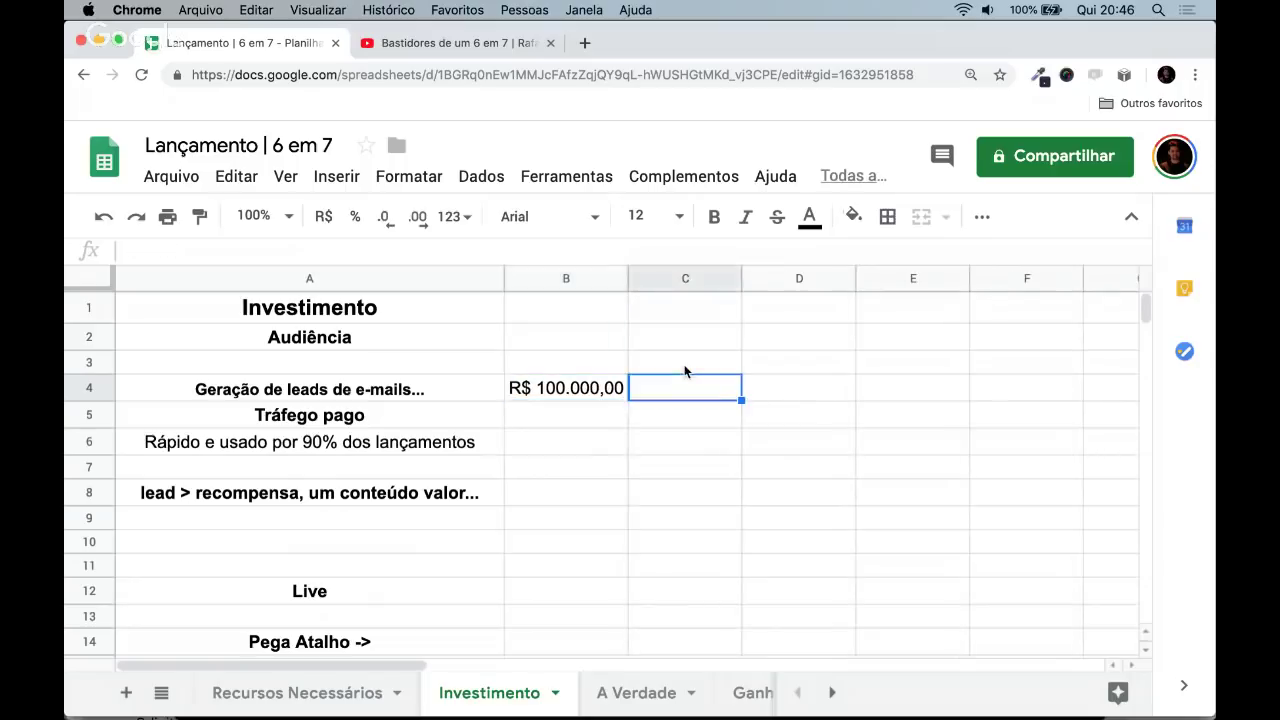
key("Left")
key("Right")
key("Left")
key("Right")
key("Down")
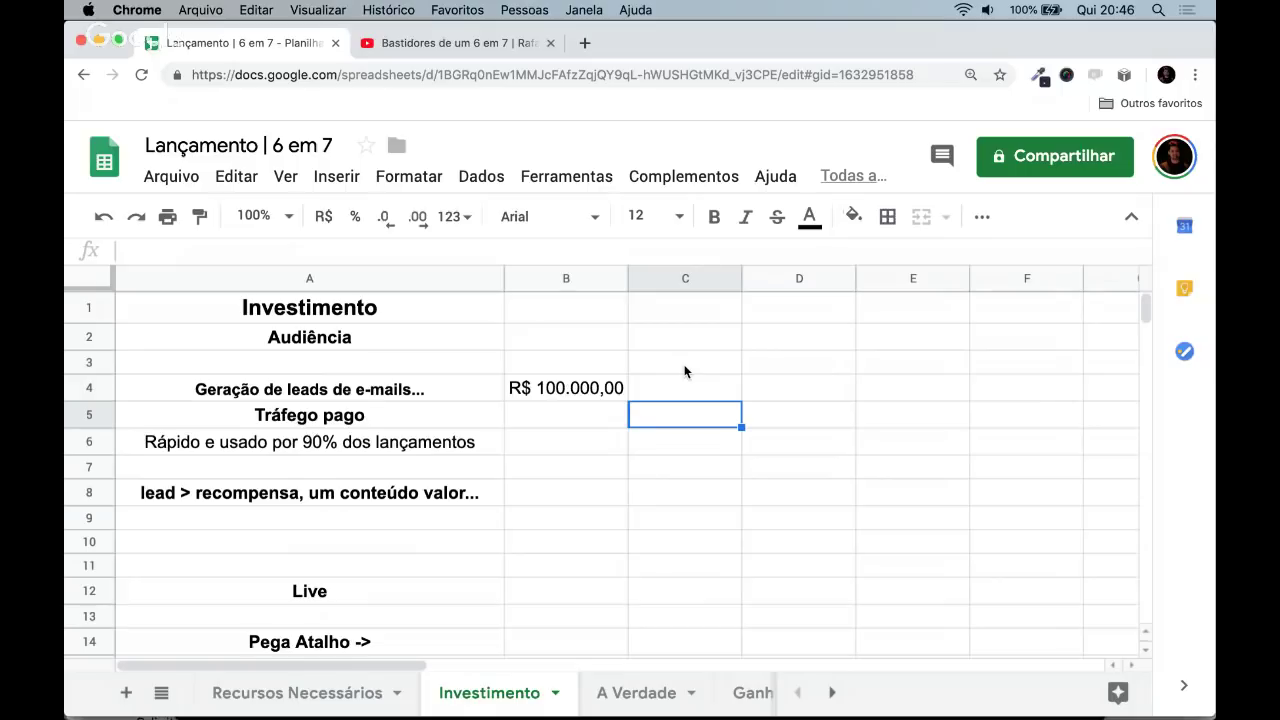
key("Right")
key("Left")
key("Left")
key("Right")
key("Left")
key("Right")
key("Left")
key("Left")
key("Up")
key("Down")
key("Right")
key("Left")
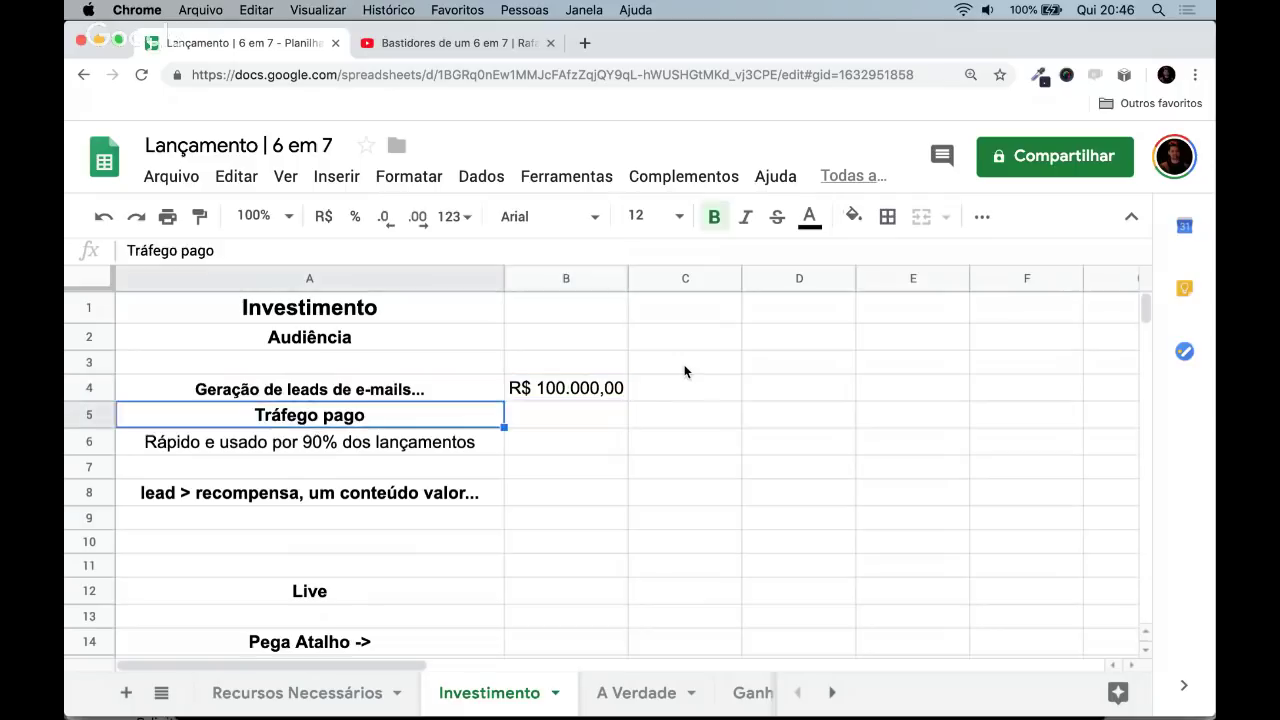
key("Up")
key("Right")
key("Right")
key("Down")
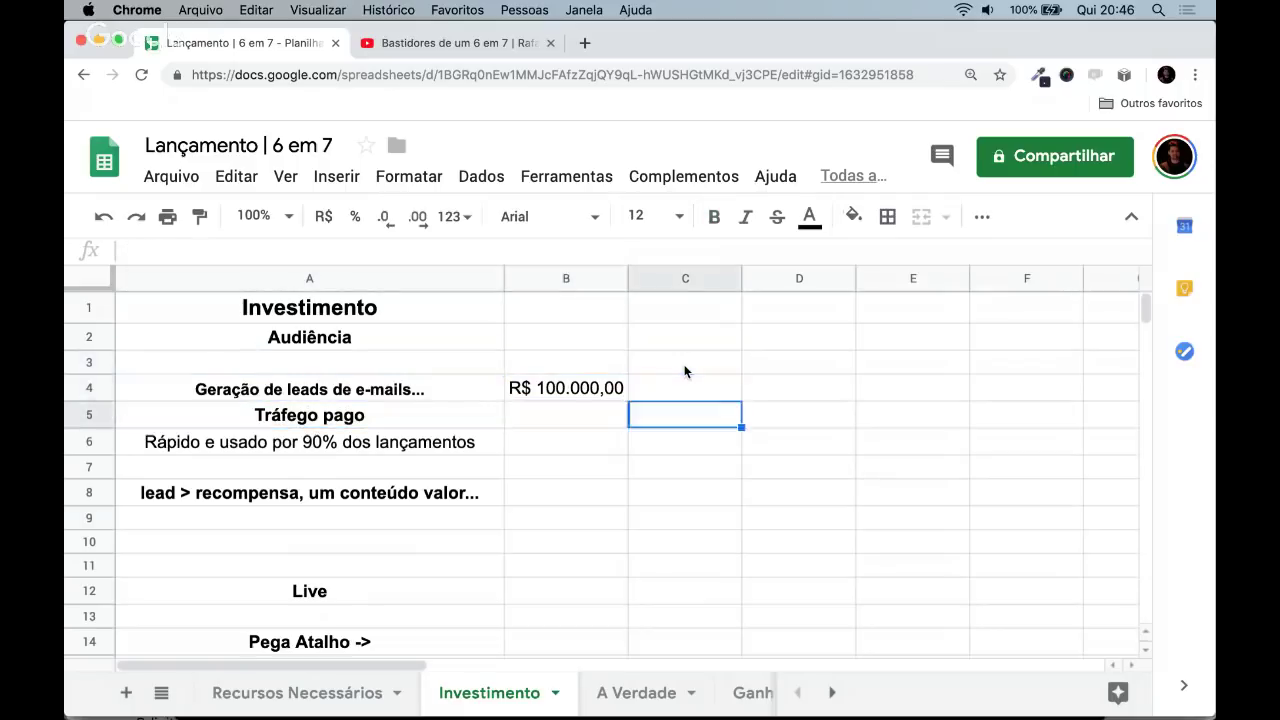
key("Left")
key("Left")
key("Up")
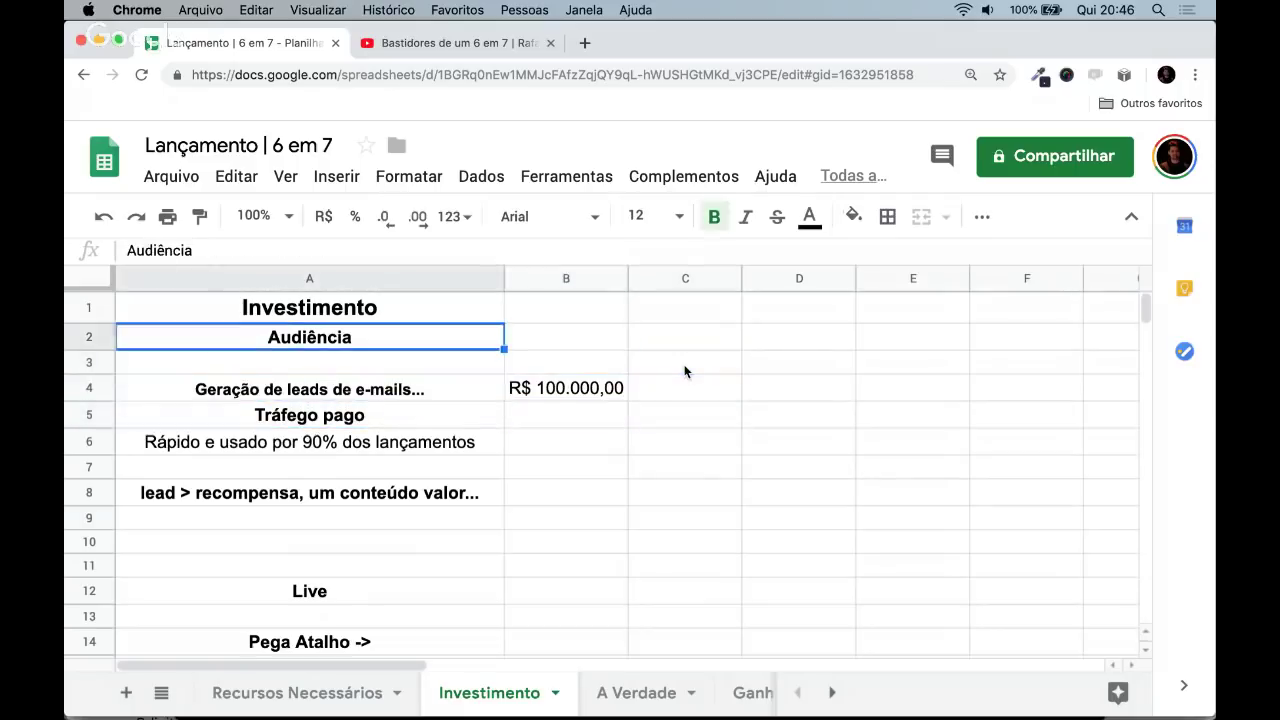
key("Right")
key("Right")
key("Down")
key("Down")
key("Down")
key("Left")
key("Left")
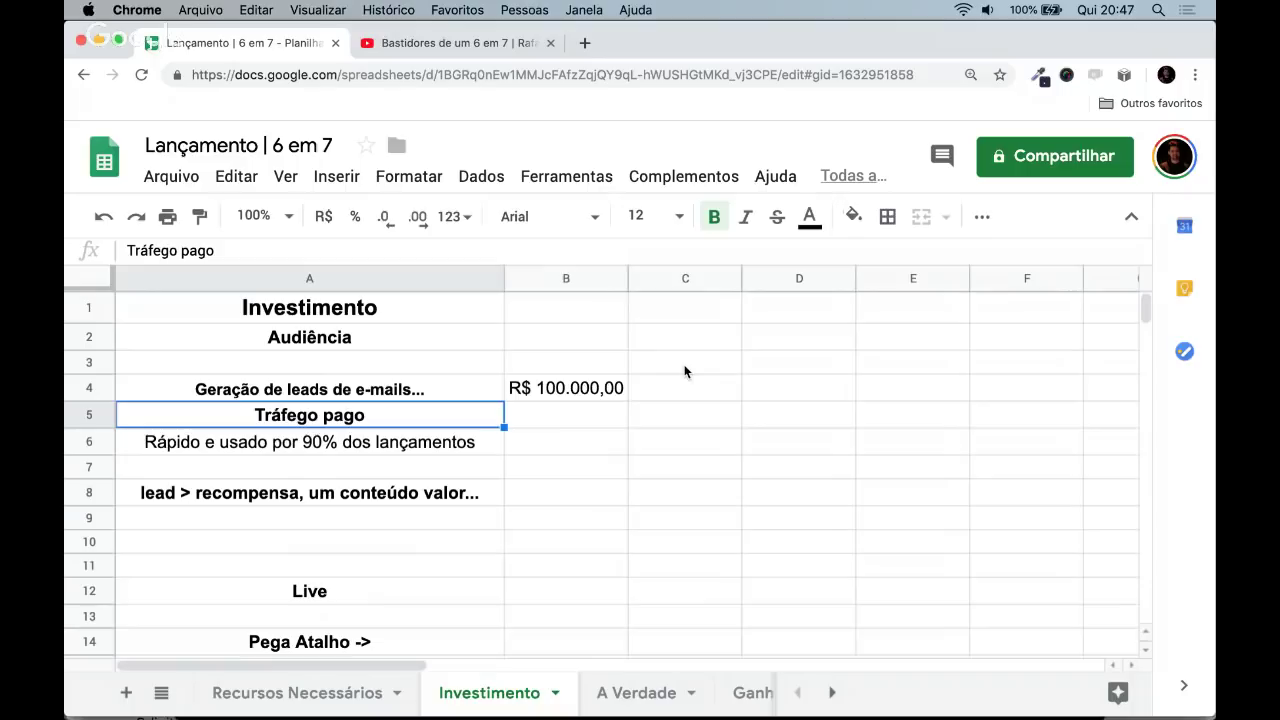
key("Right")
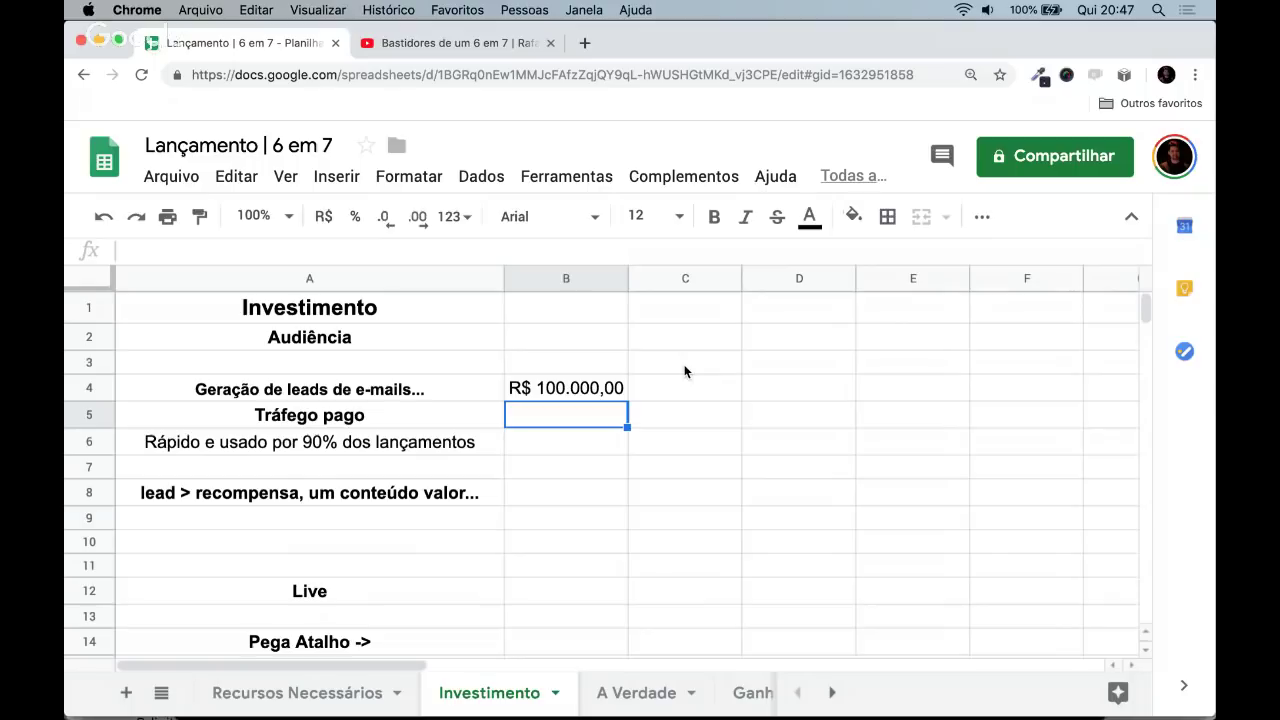
- Switch to the YouTube live stream page and read the earlier viewer messages in the live chat
key("ctrl+Tab")
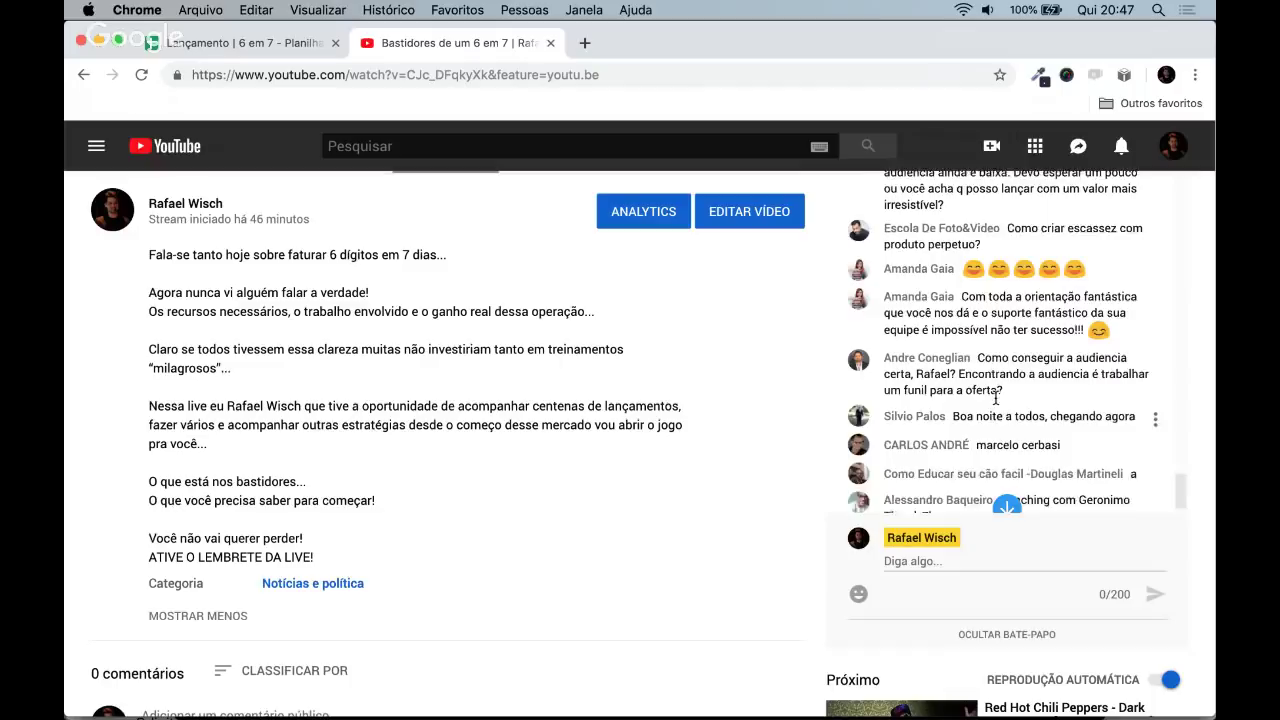
scroll(995, 397, "up", 1)
scroll(995, 398, "up", 2)
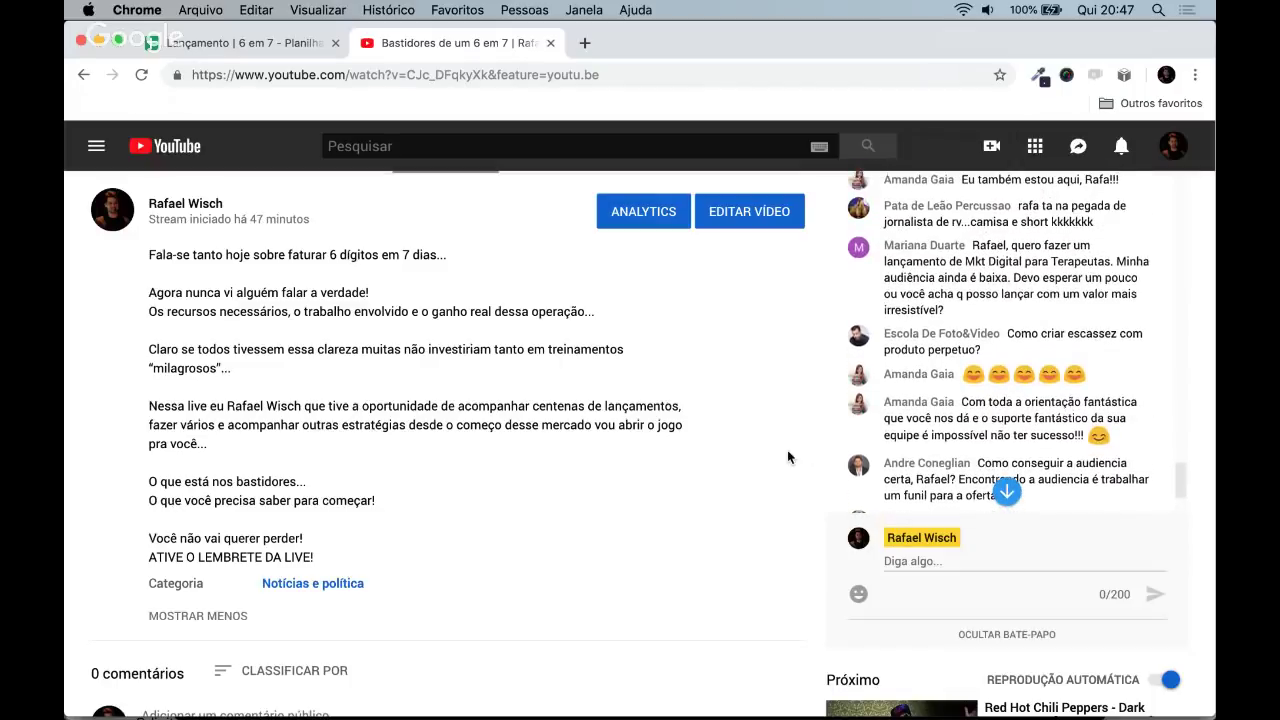
scroll(787, 457, "up", 1)
scroll(1043, 459, "up", 2)
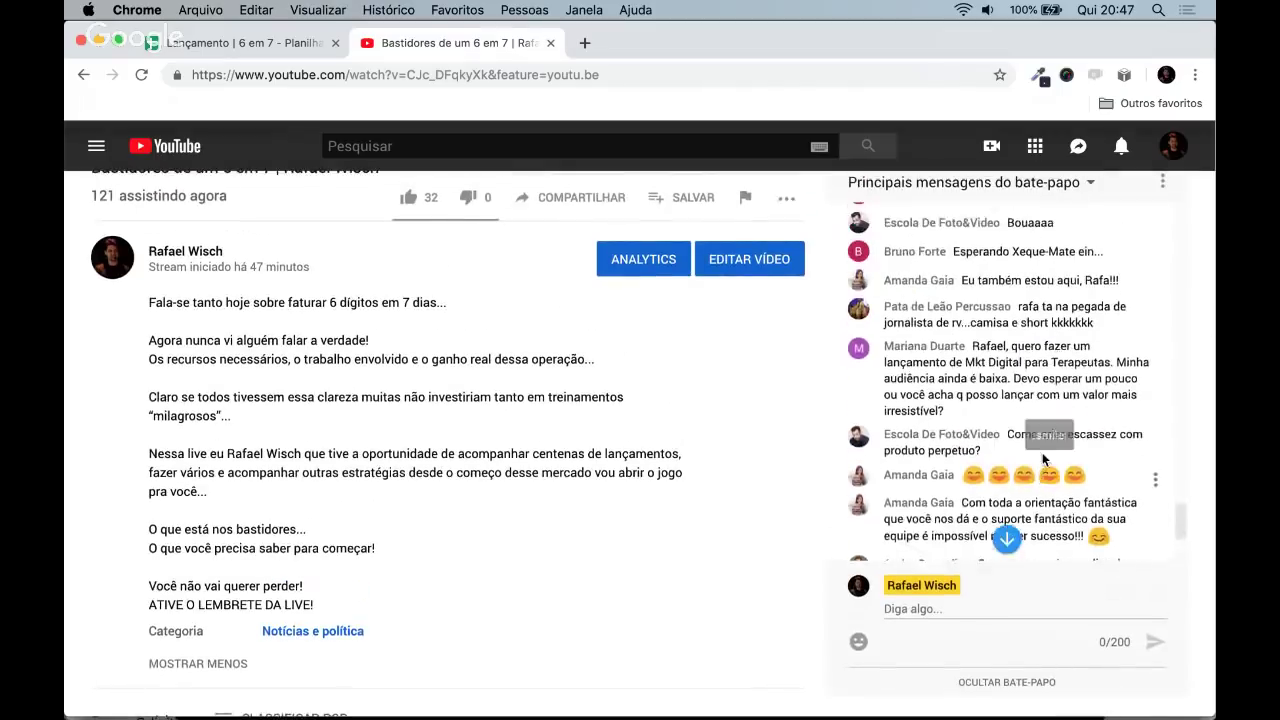
scroll(1043, 459, "up", 2)
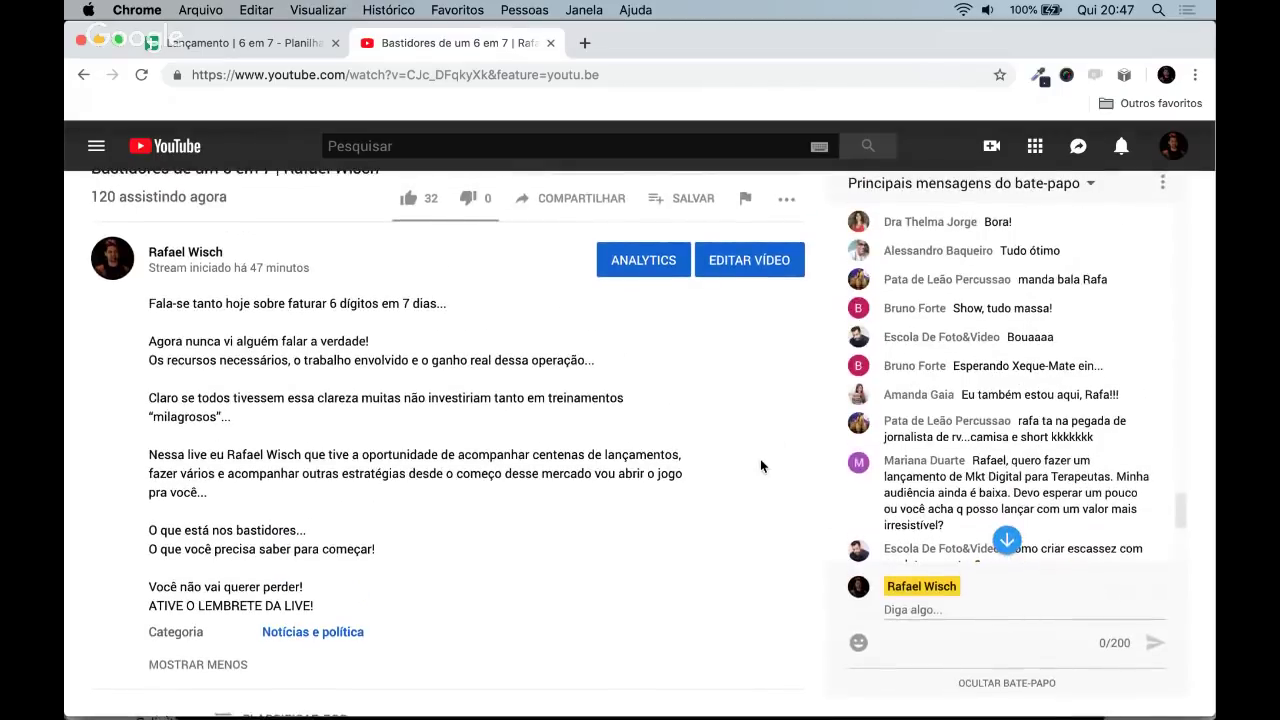
scroll(761, 466, "up", 1)
scroll(760, 466, "down", 1)
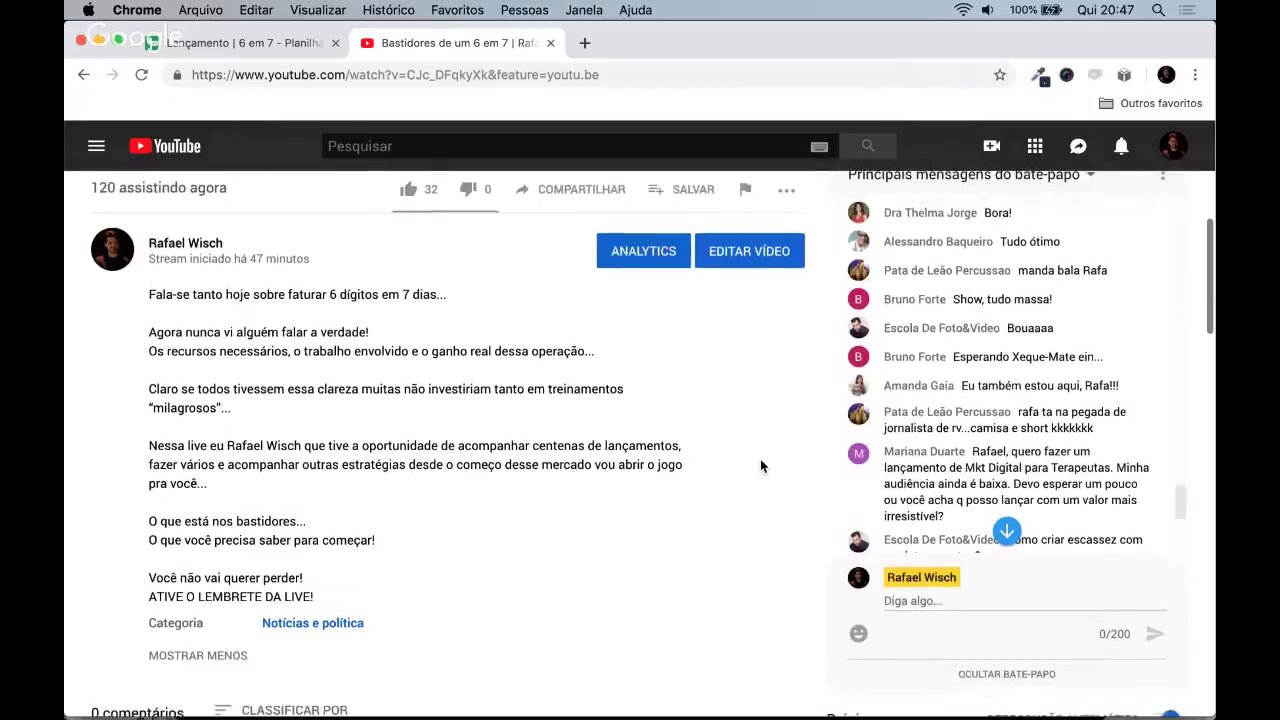
- Read through the recent viewer messages in the live chat of the YouTube stream page
scroll(760, 466, "down", 1)
scroll(1010, 440, "down", 4)
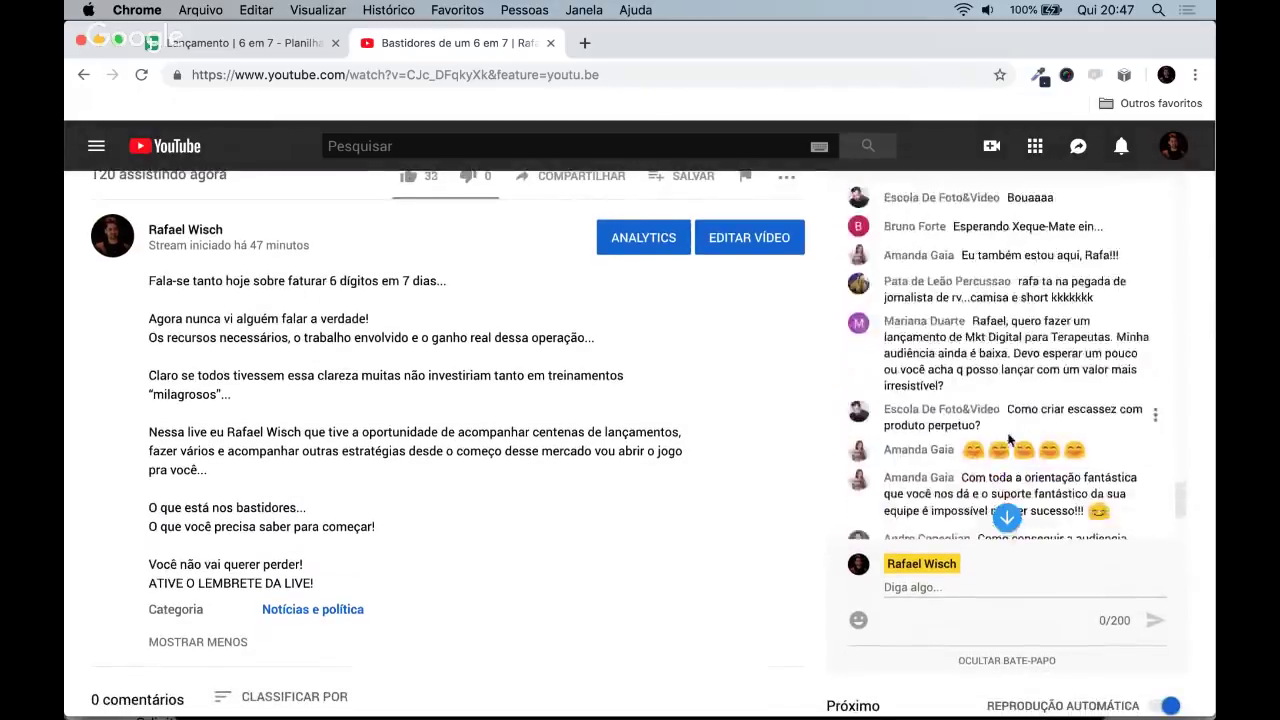
scroll(1010, 440, "down", 5)
scroll(686, 452, "down", 1)
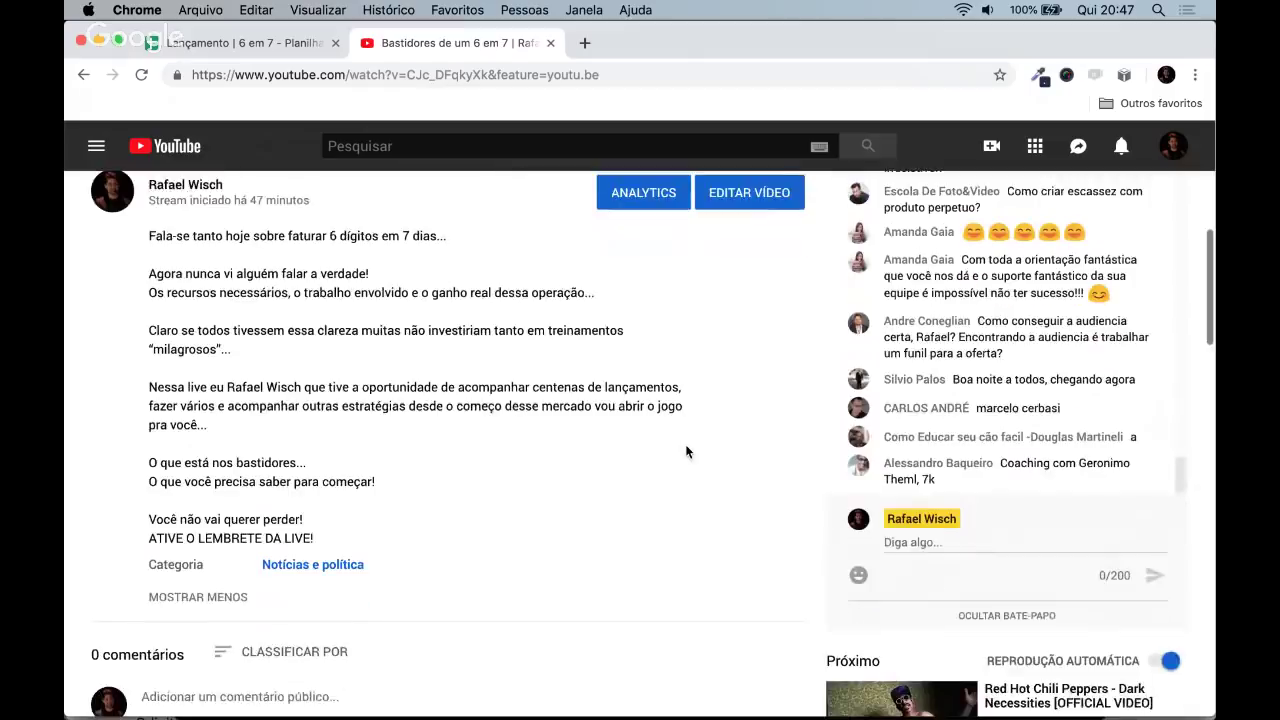
scroll(686, 452, "down", 1)
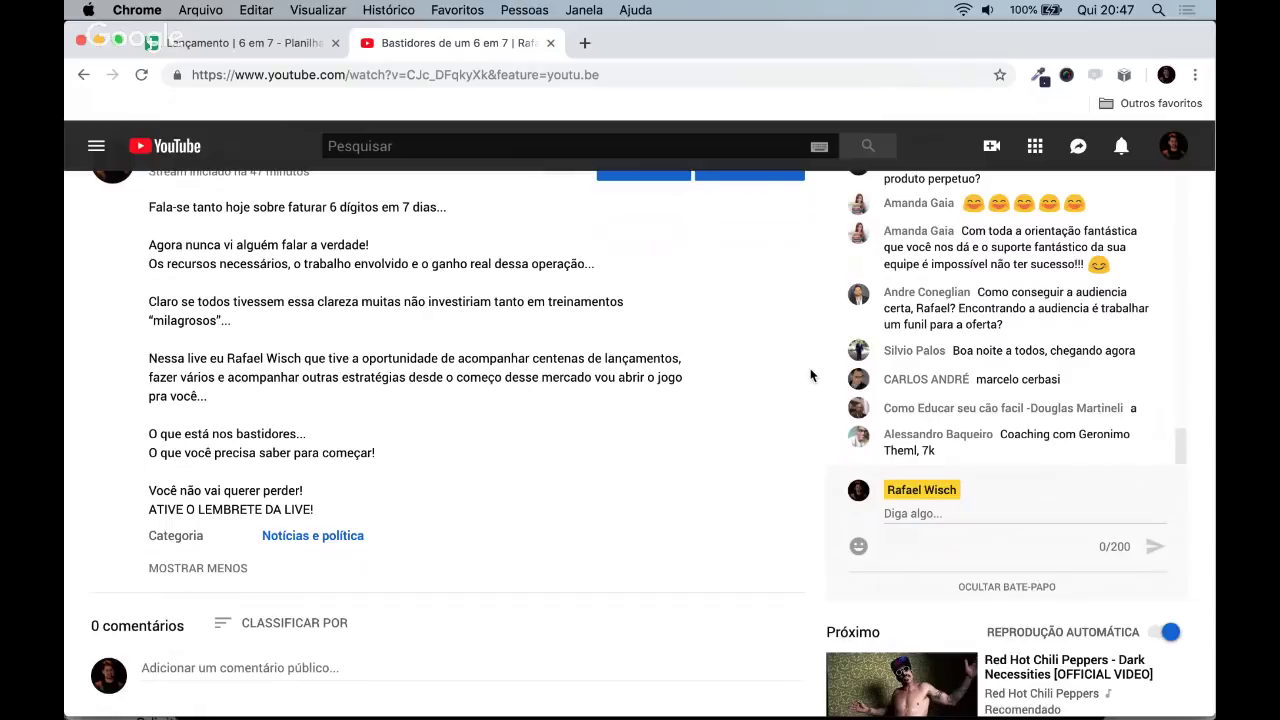
scroll(811, 375, "down", 1)
scroll(812, 373, "up", 7)
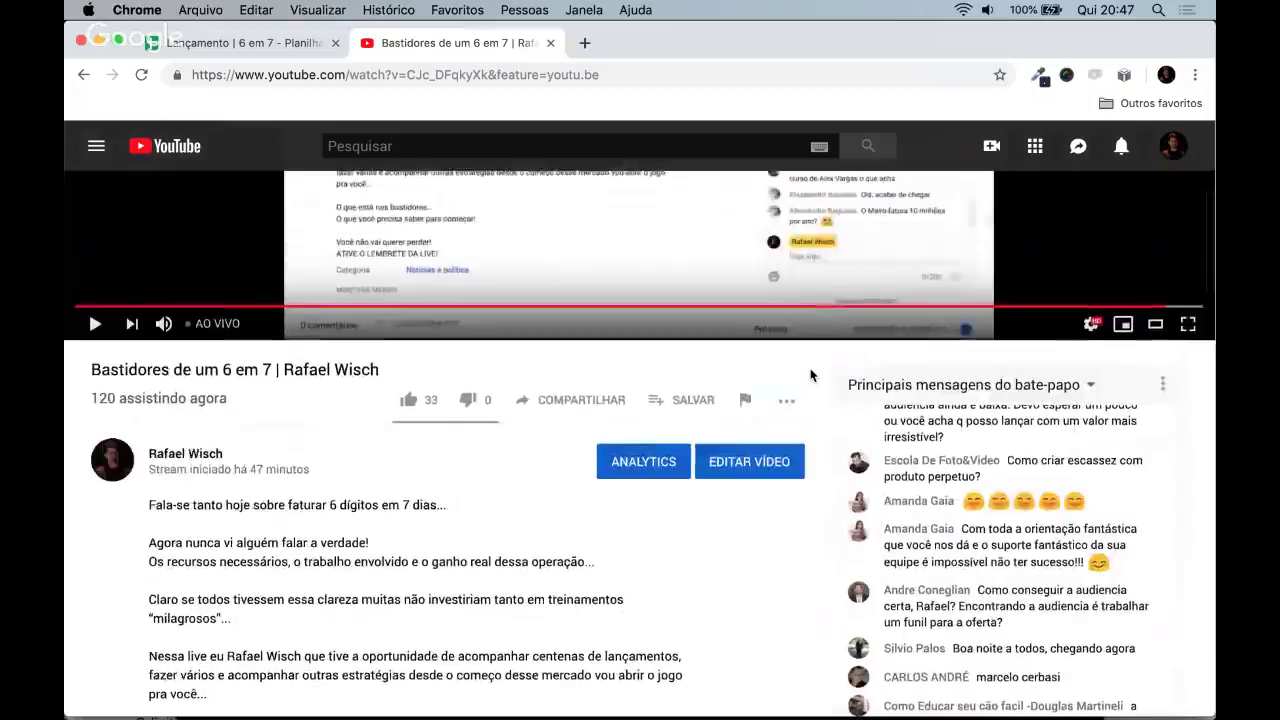
scroll(814, 371, "down", 5)
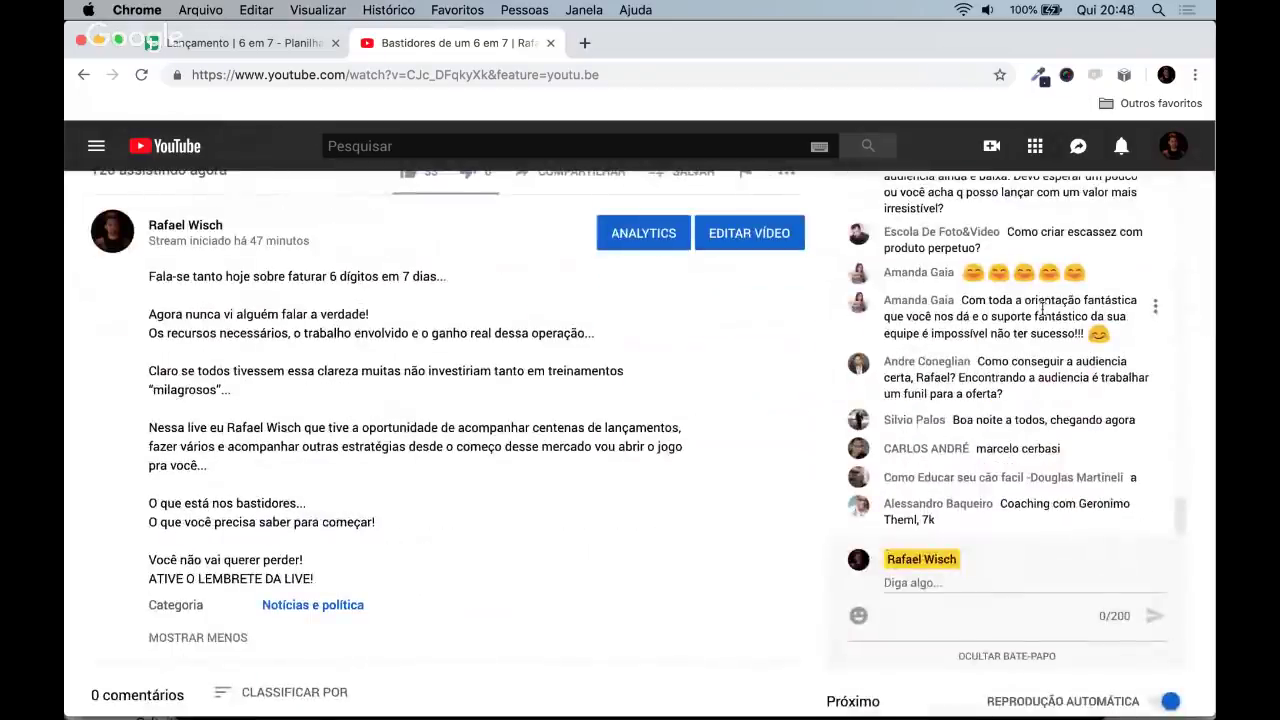
- Reload the YouTube stream page and check the newest live chat messages
key("super+l")
key("Return")
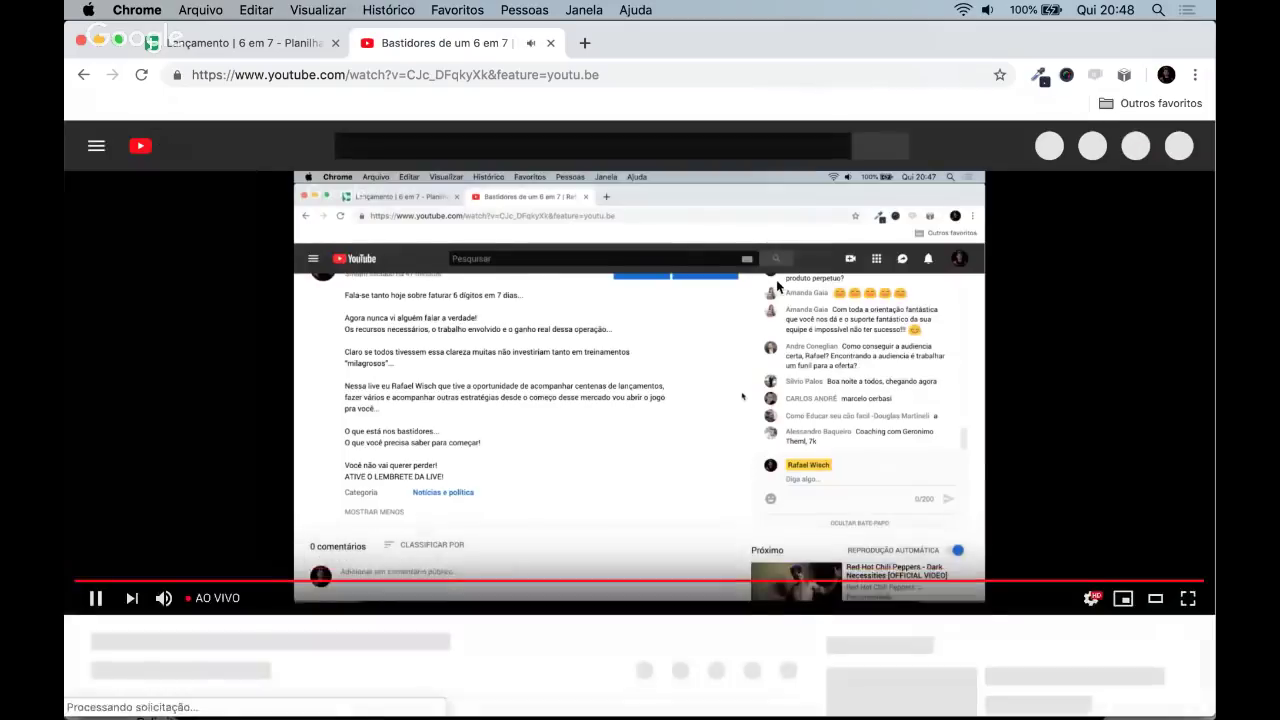
scroll(776, 283, "down", 3)
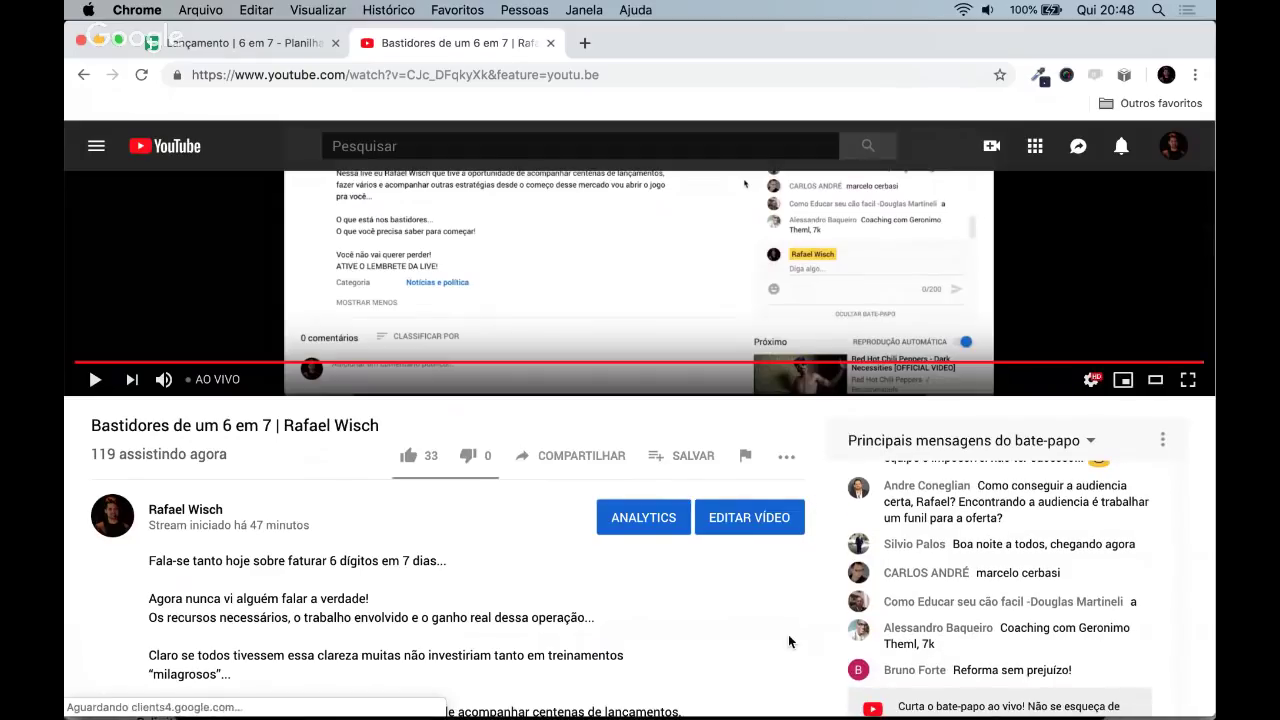
scroll(788, 634, "down", 3)
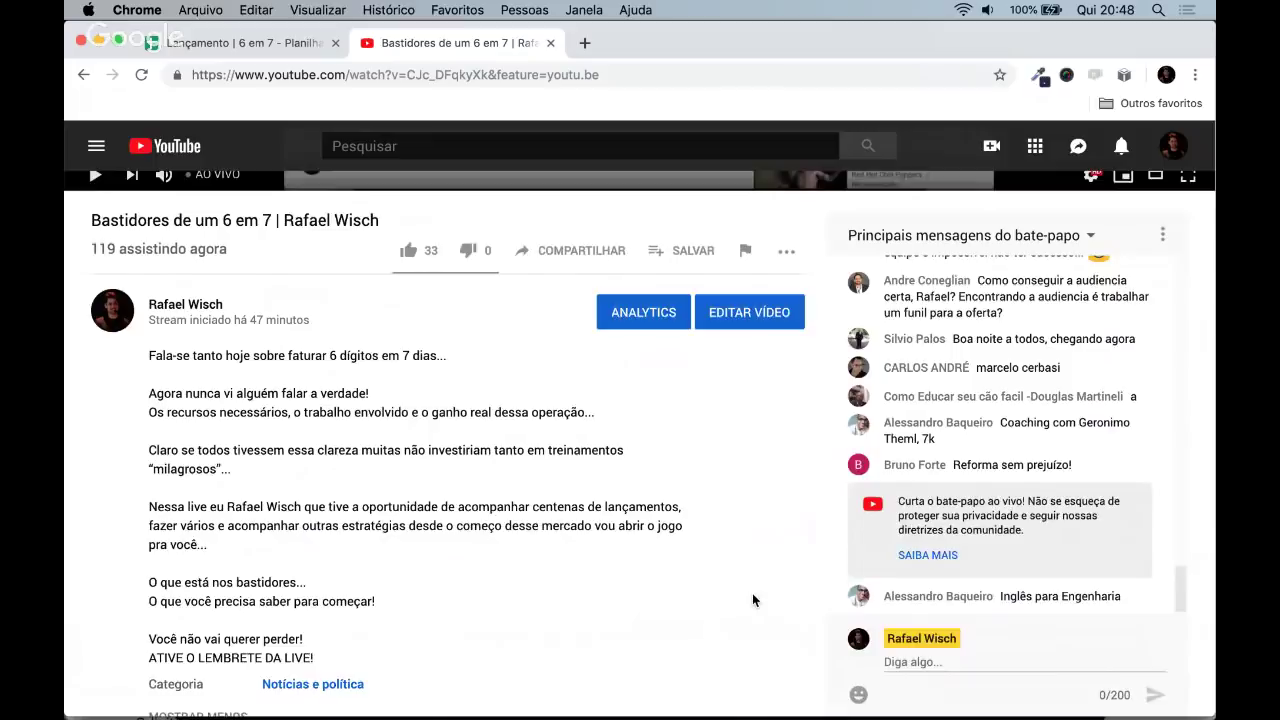
scroll(755, 600, "up", 5)
- Switch to the Lançamento | 6 em 7 spreadsheet and enter 1000 in C5, formatted as R$ currency
key("ctrl+shift+Tab")
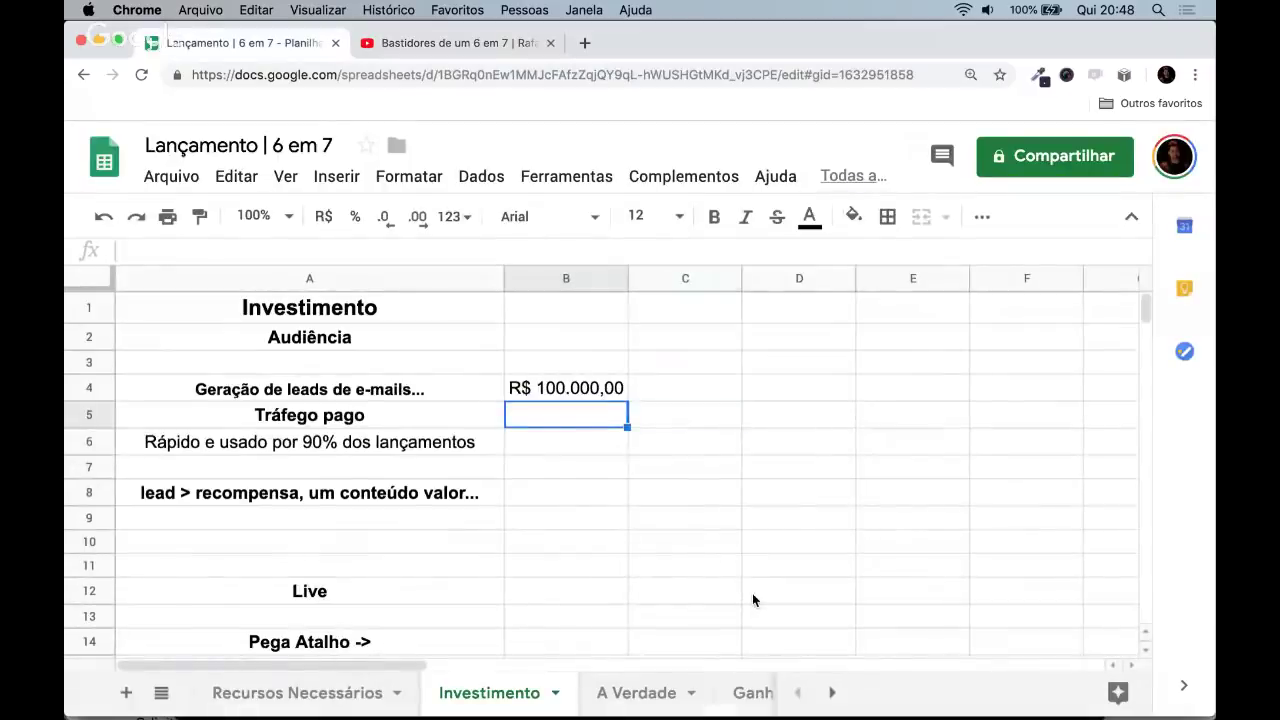
key("Right")
type("1000")
key("Return")
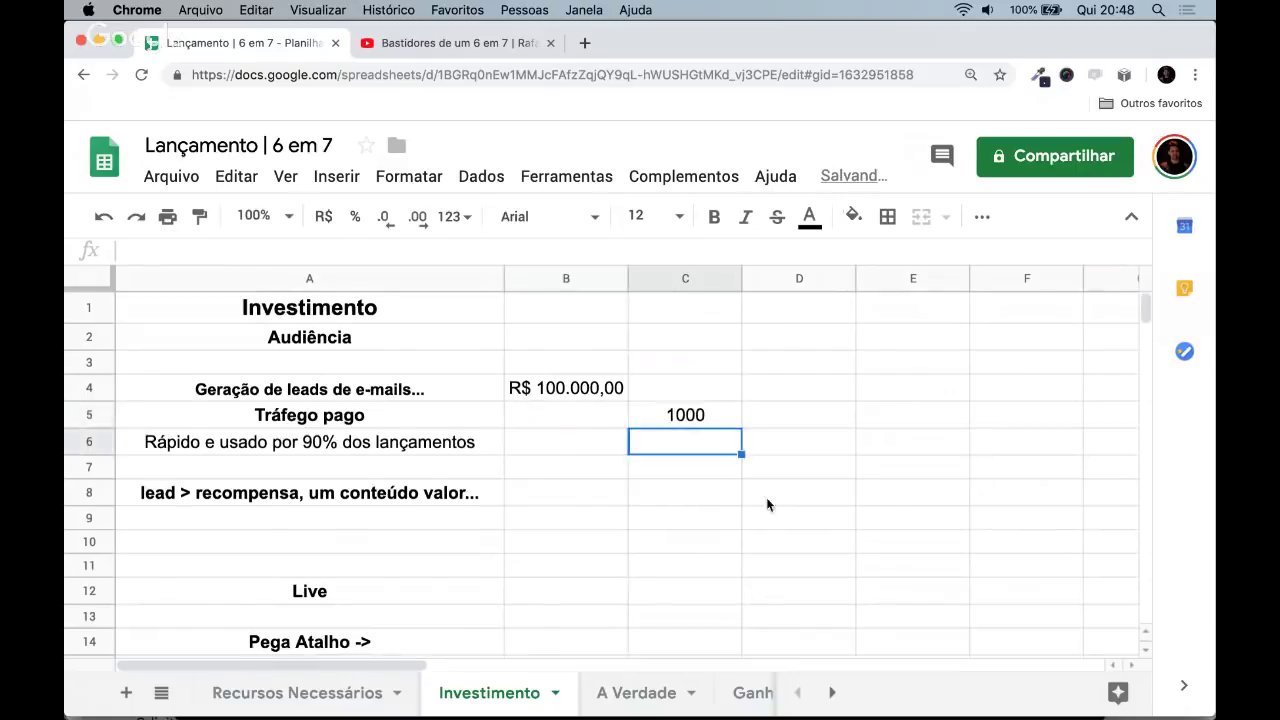
key("Up")
left_click(323, 216)
- Enter the formula =sum(B4/C5) in cell D5 to divide the R$ 100.000,00 amount by the unit price
key("Right")
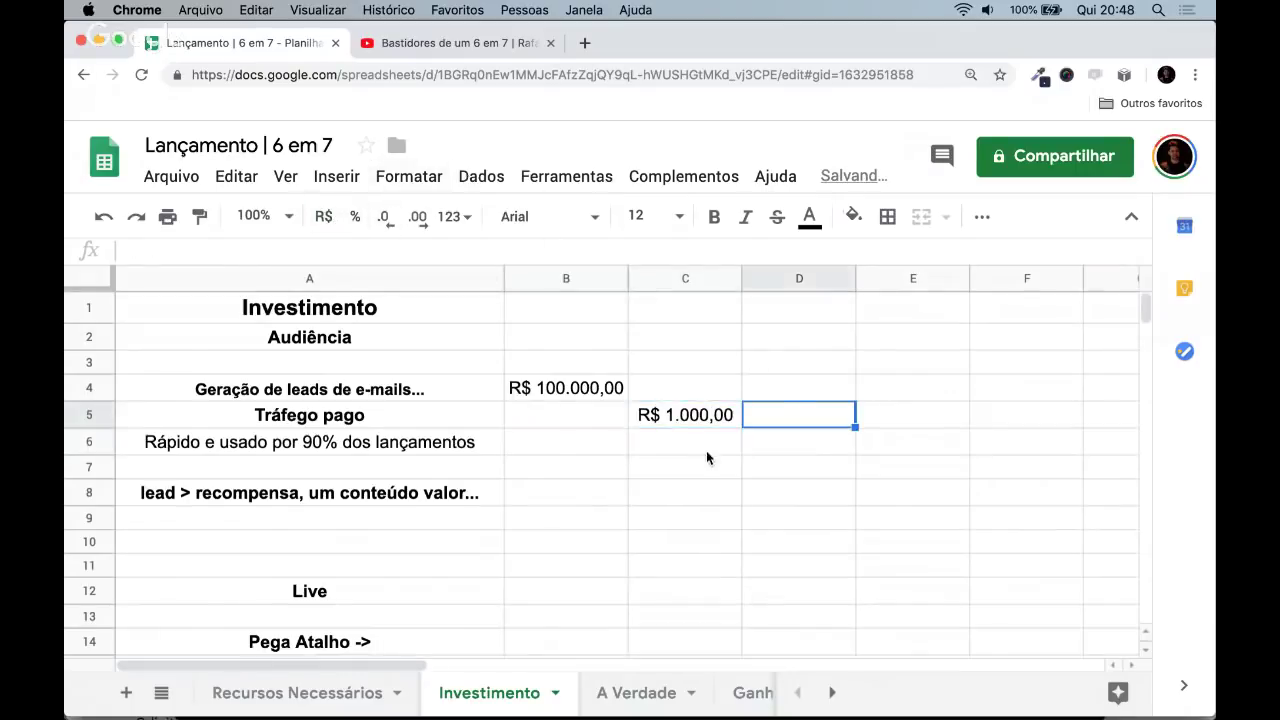
type("=sum(")
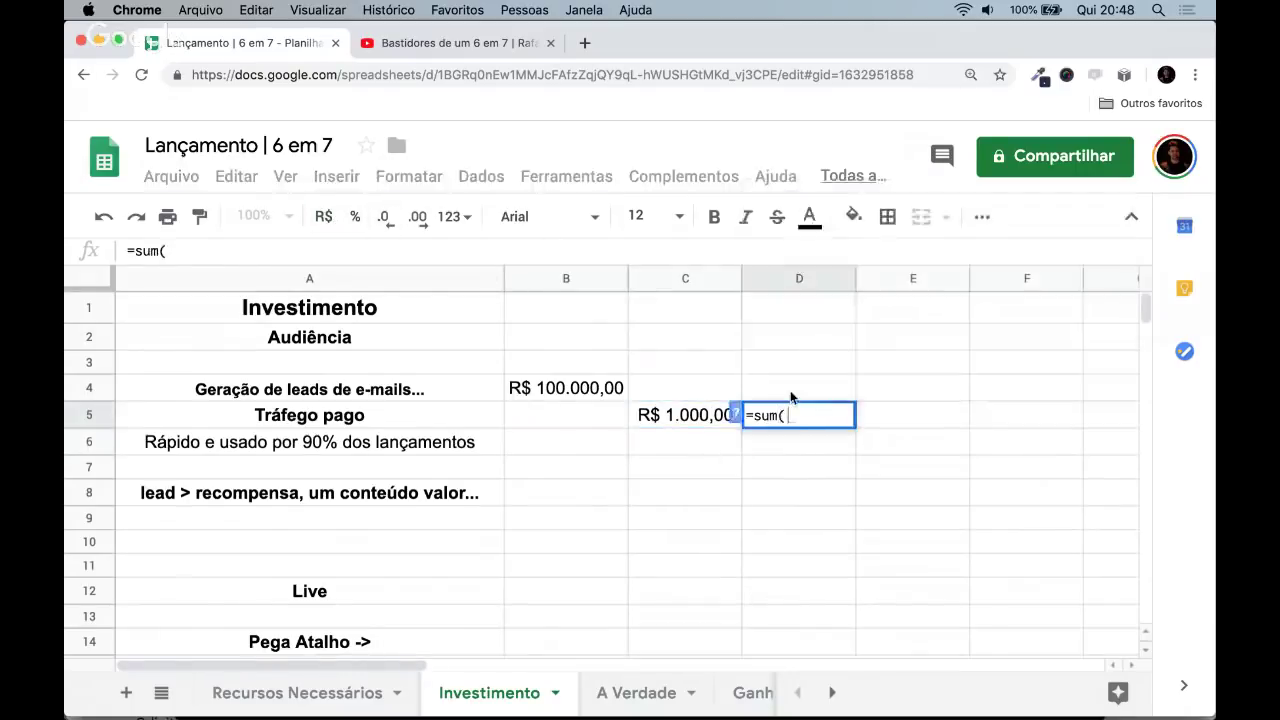
key("Left")
key("Up")
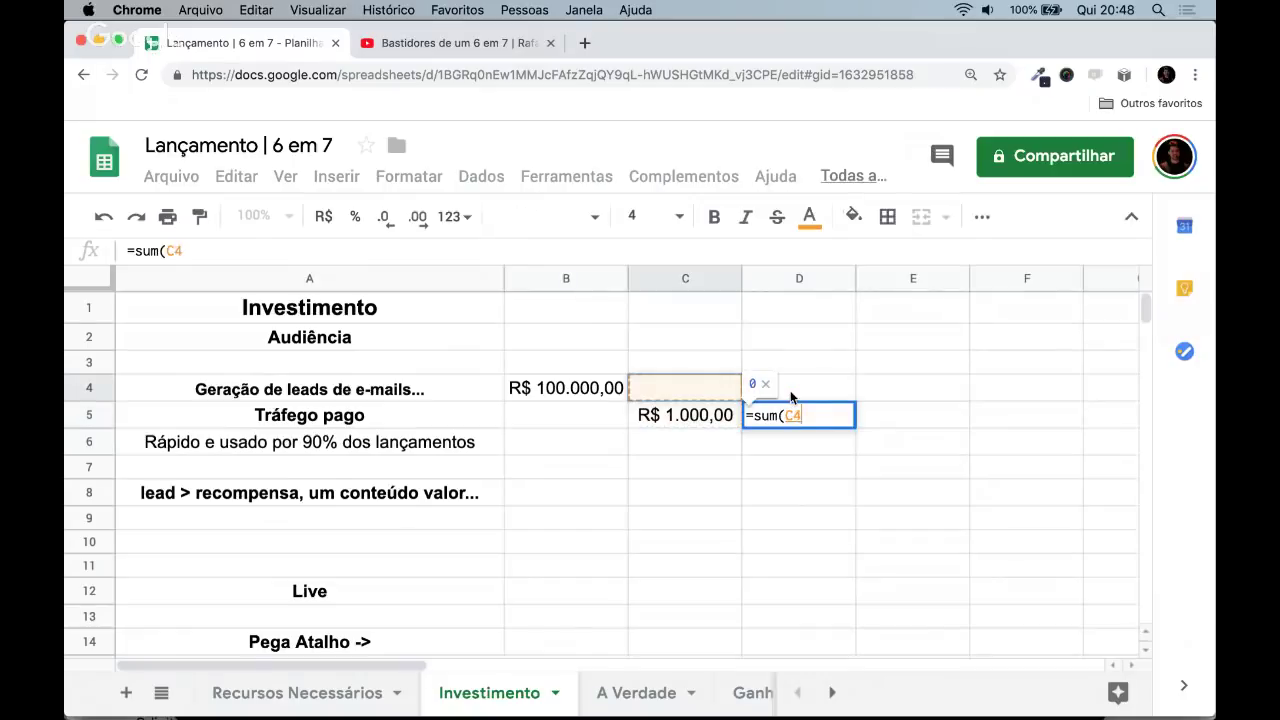
key("BackSpace")
key("BackSpace")
key("BackSpace")
type("(")
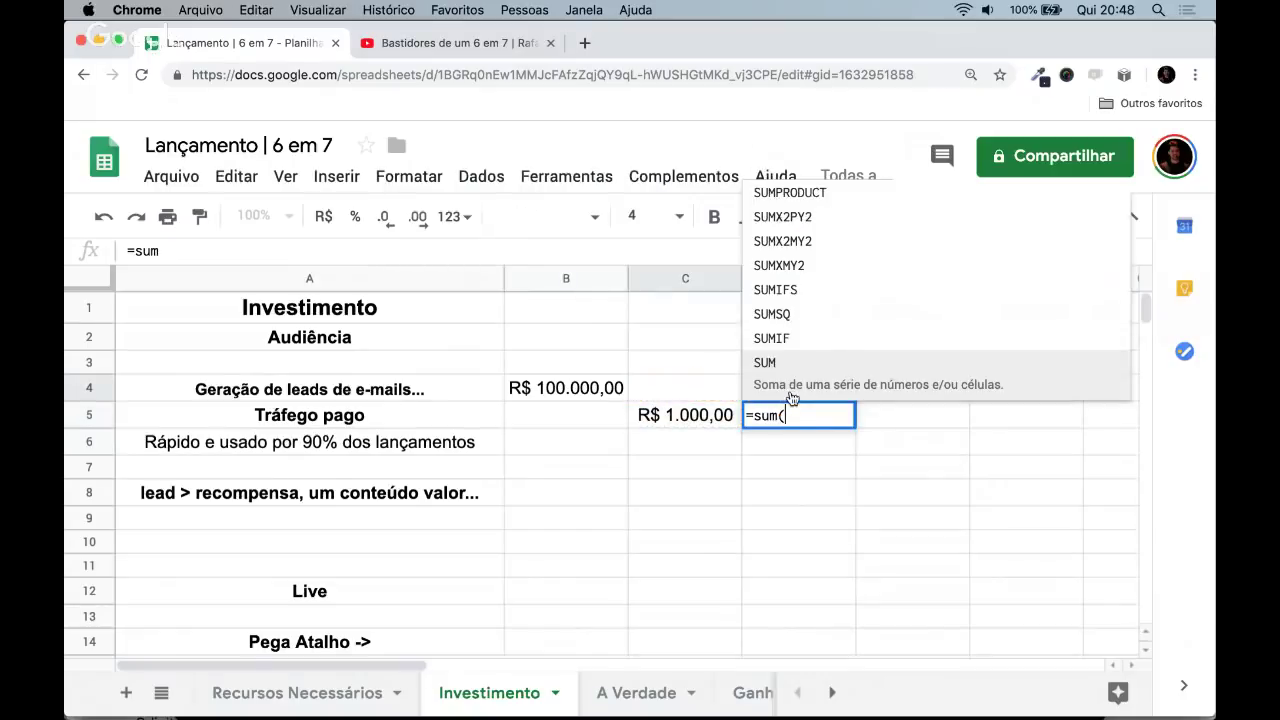
key("Left")
key("Up")
key("Left")
type("/")
key("Left")
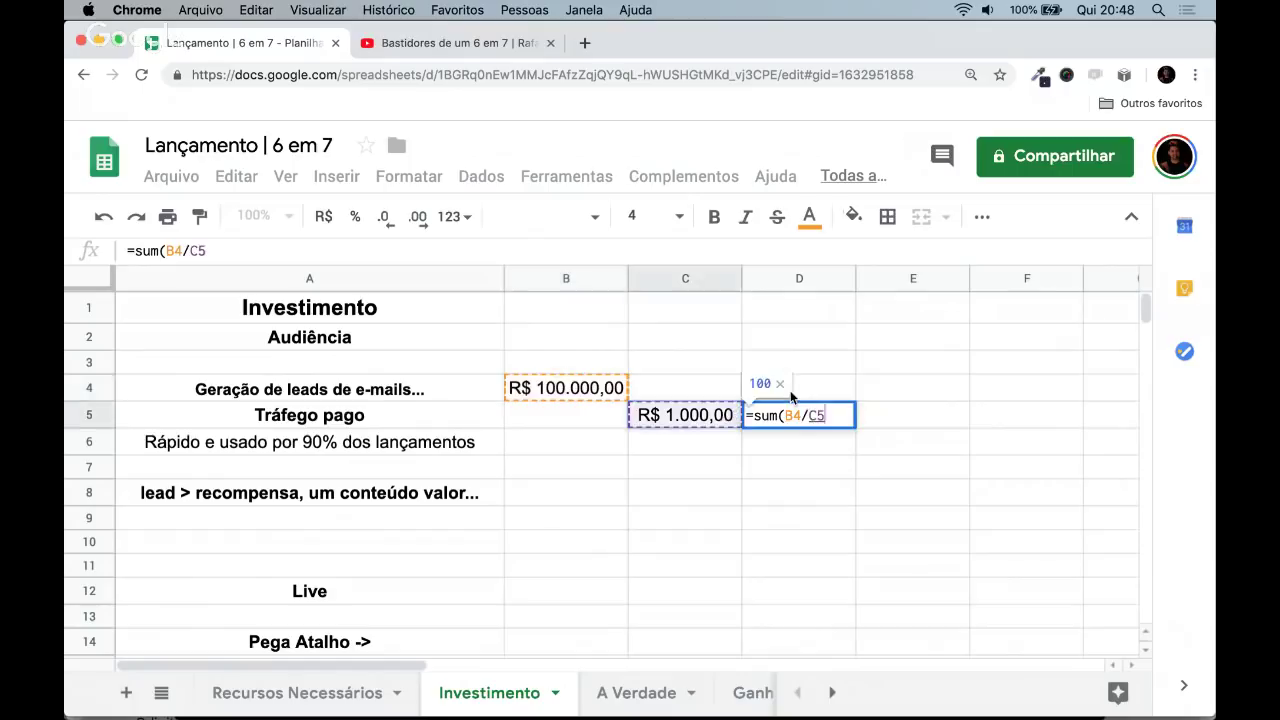
key("Return")
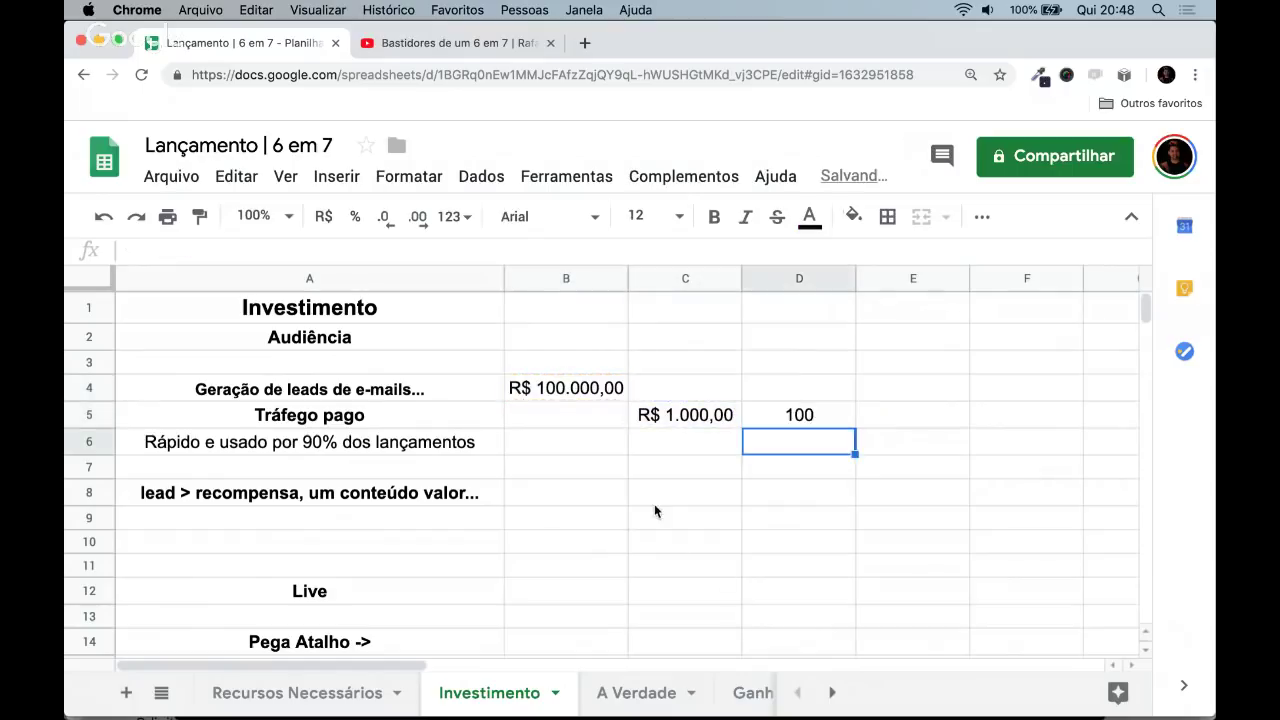
- Enter the heading "Vendas" in cell D4, above the division formula
key("Up")
key("Left")
key("Up")
key("Left")
left_click(669, 388)
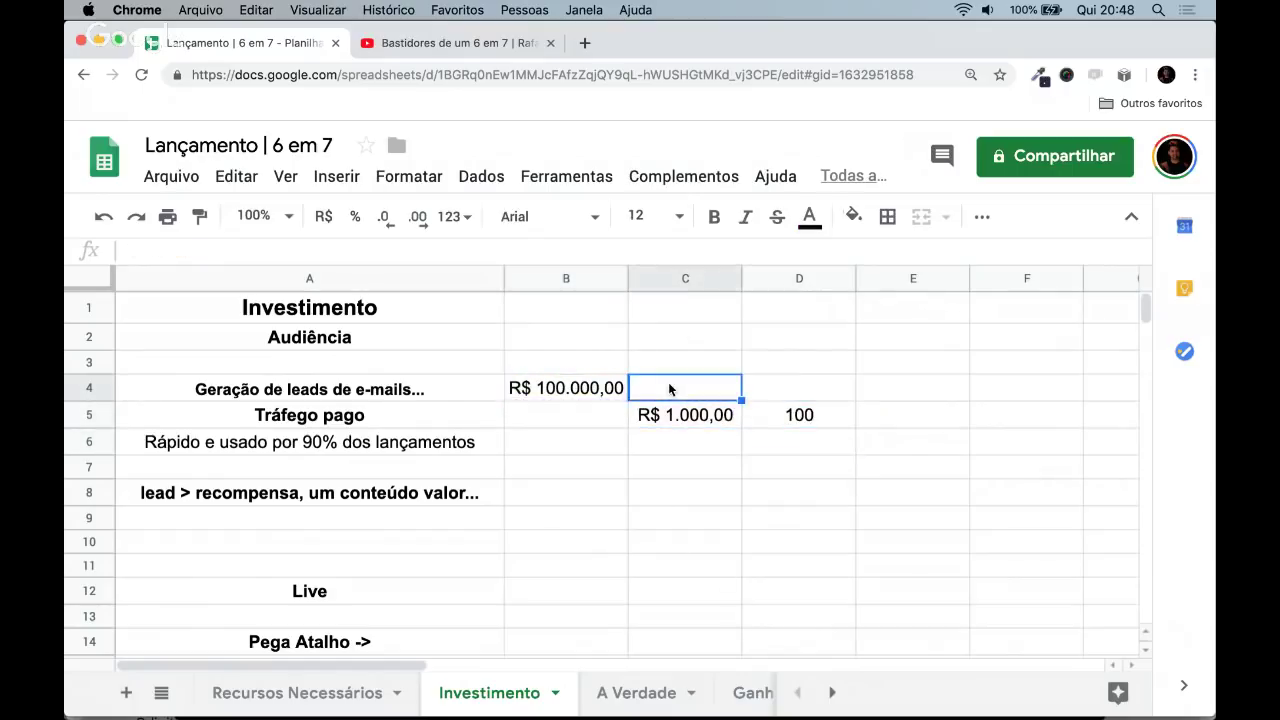
key("Left")
key("Right")
key("Right")
type("v")
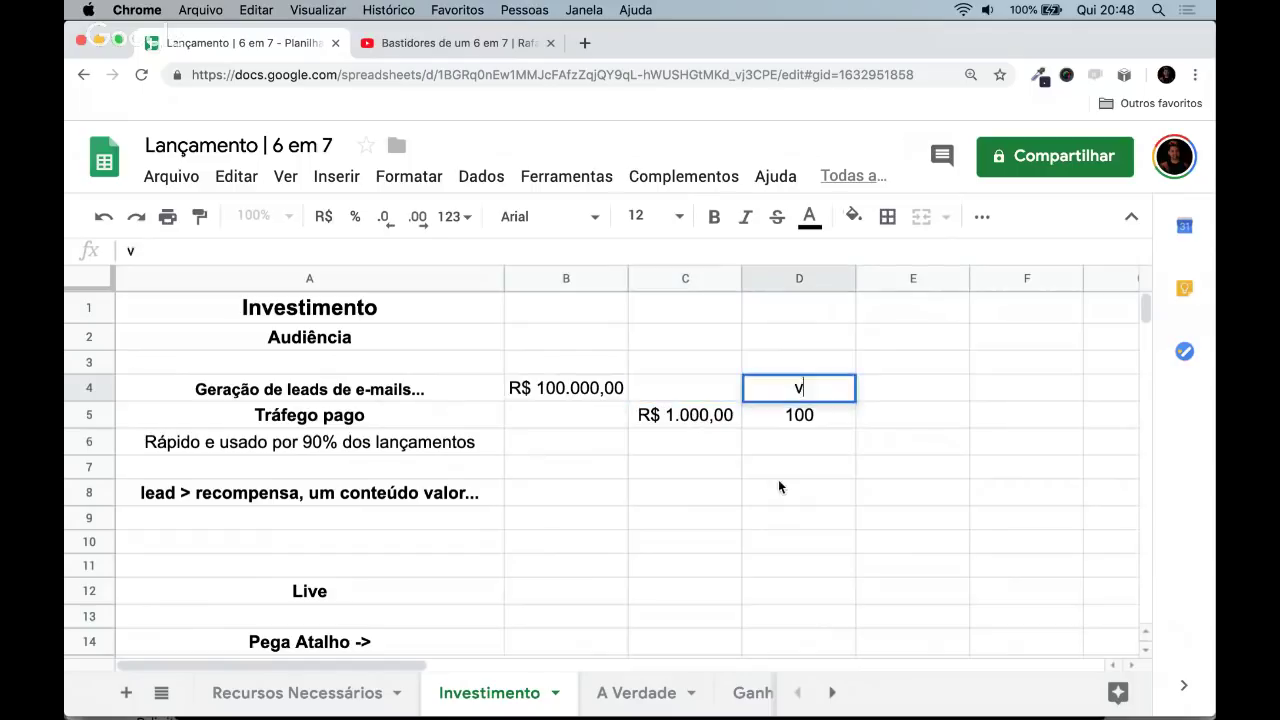
type("endas")
key("Return")
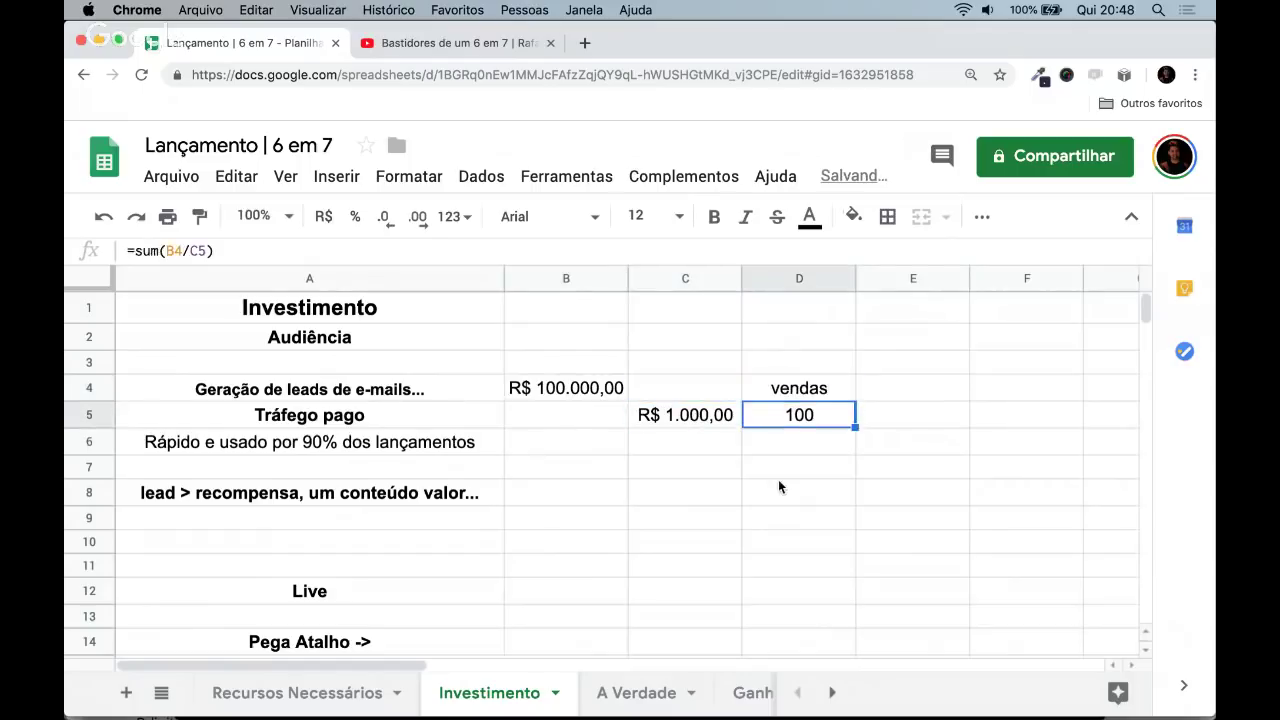
key("Up")
type("Ved")
key("BackSpace")
type("nd")
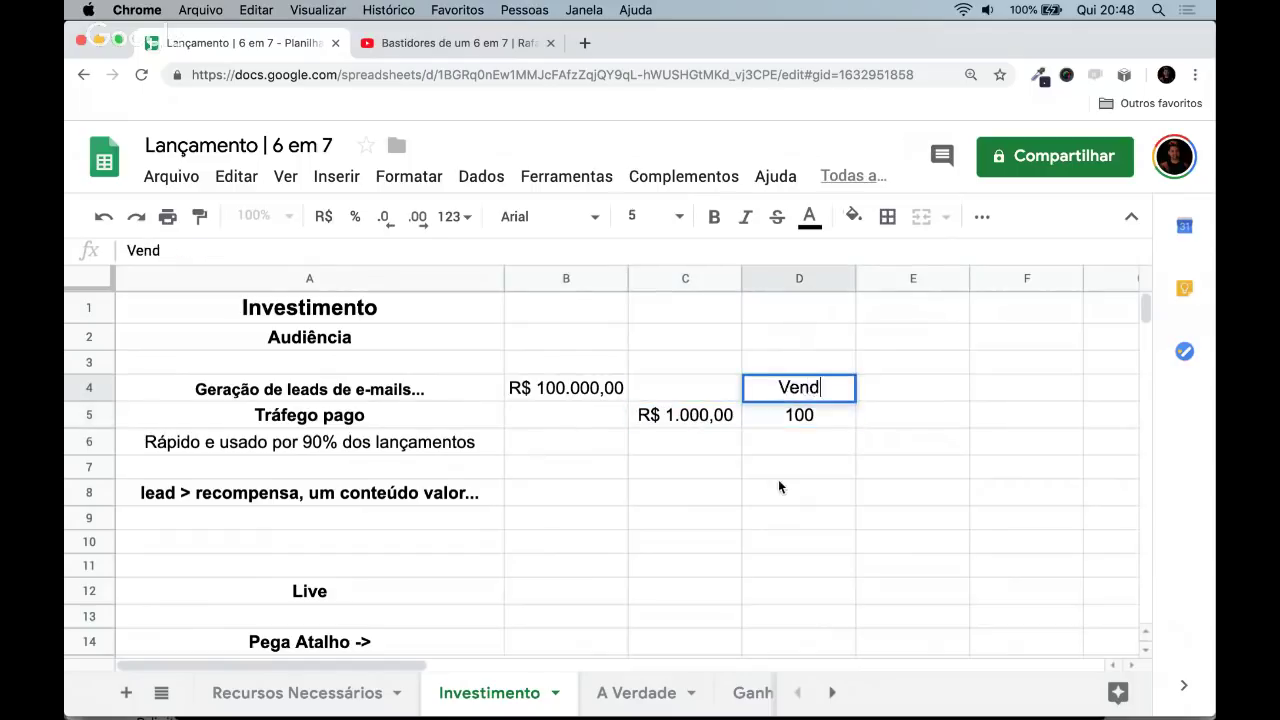
type("as")
key("Return")
- Enter 5,6% in cell D7 and clear that cell again
key("Down")
key("Left")
key("Down")
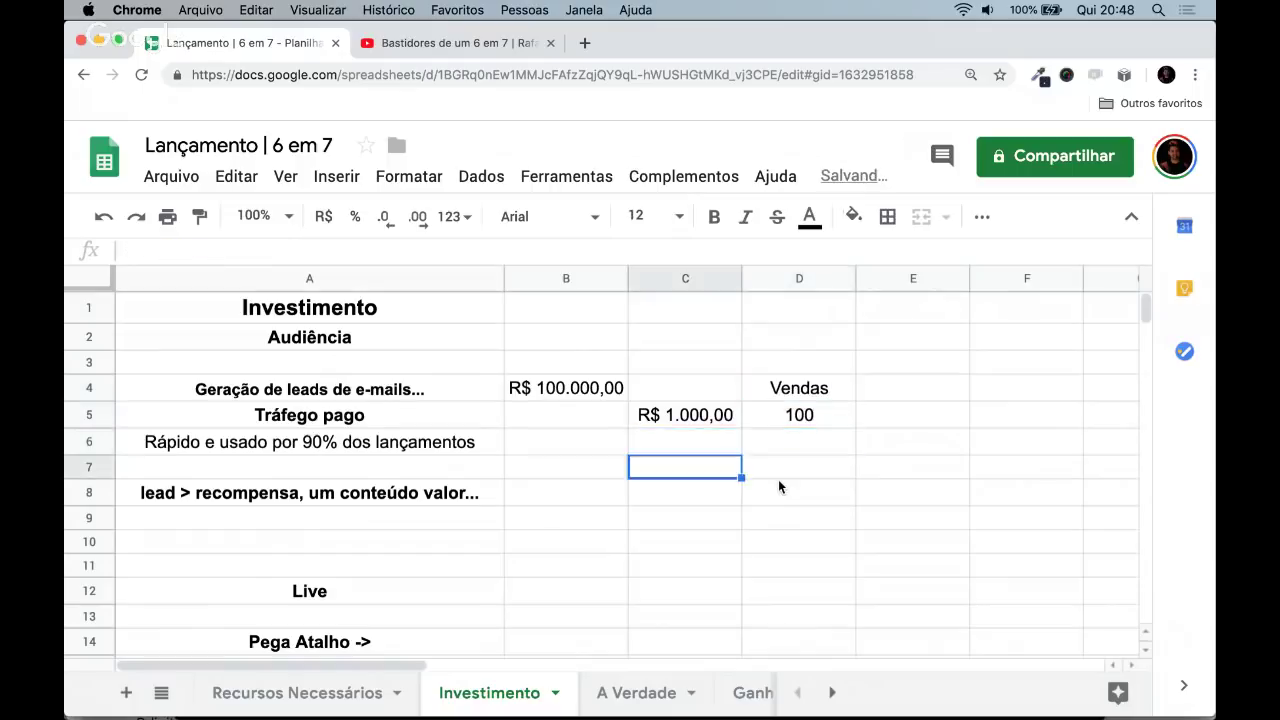
key("Right")
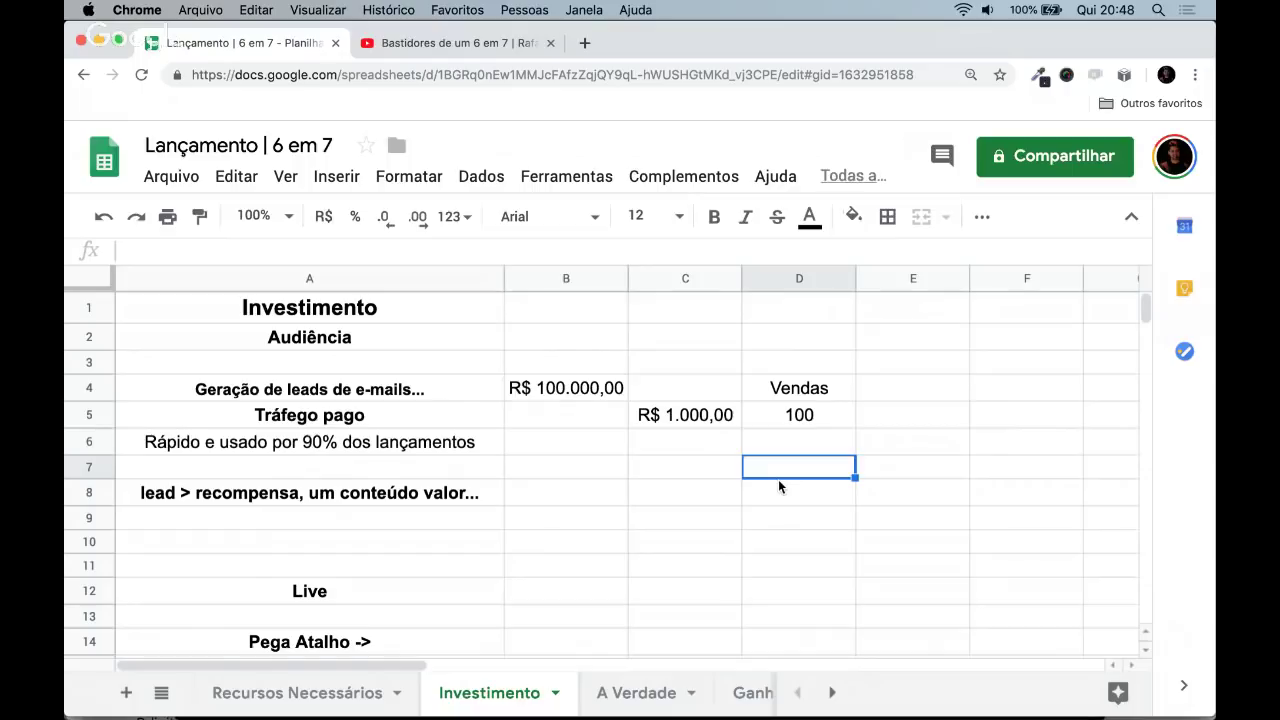
type("5,6%")
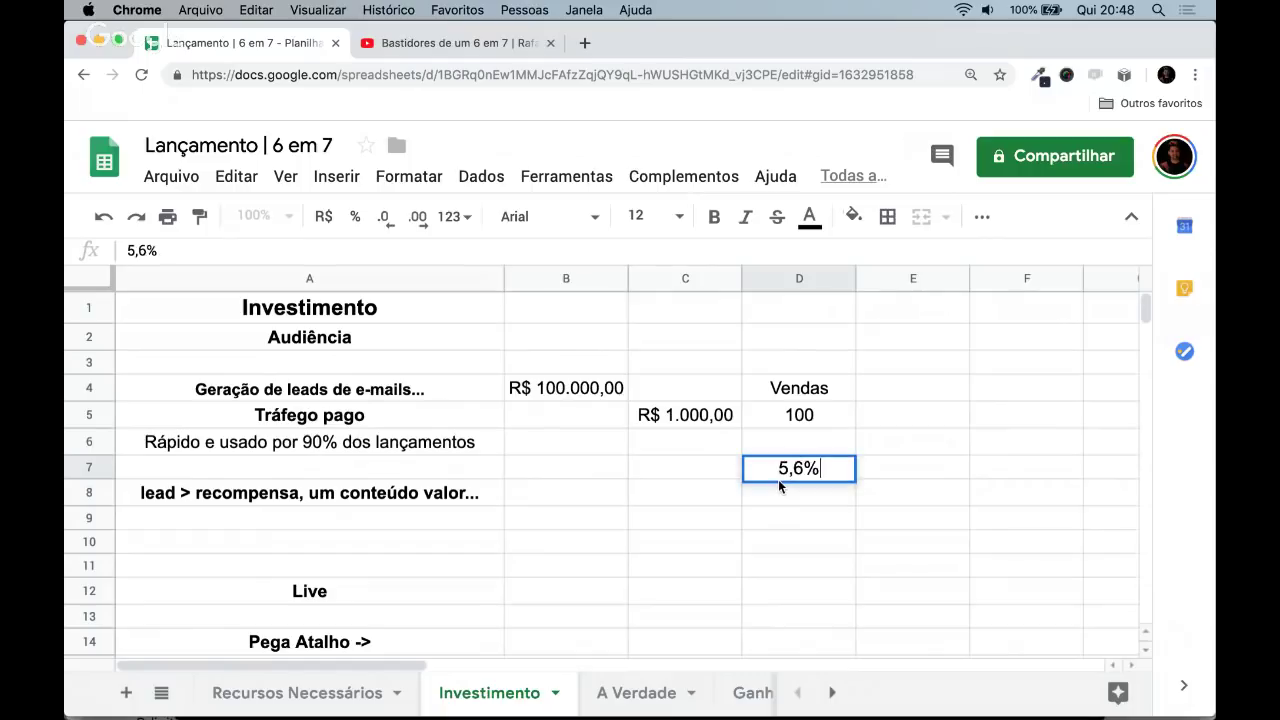
key("Return")
left_click(778, 479)
double_click(778, 478)
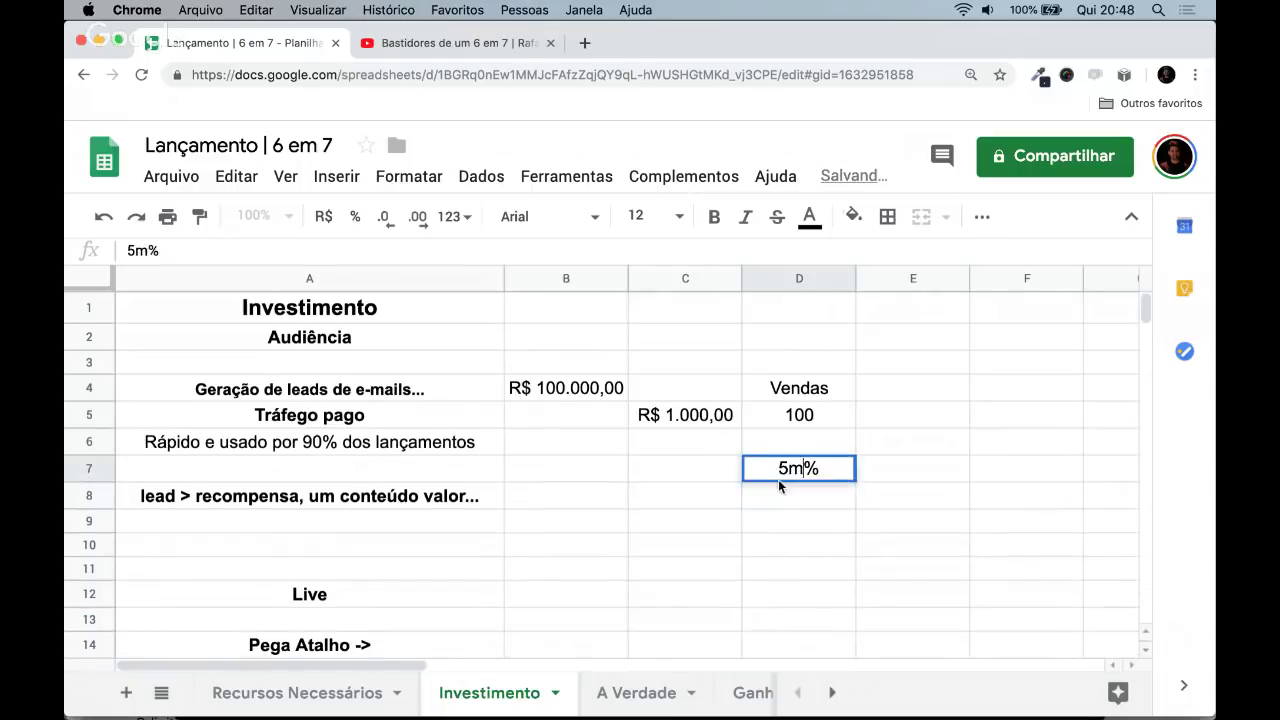
key("BackSpace")
key("BackSpace")
type(",6")
key("Return")
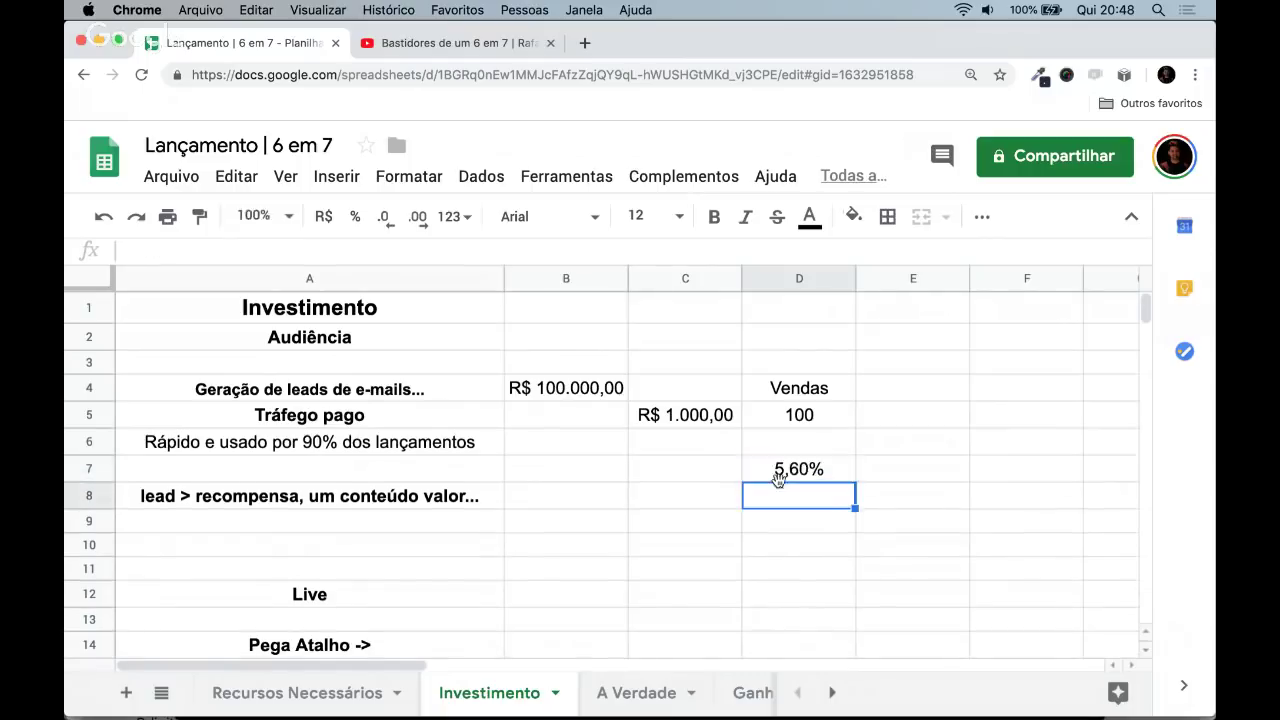
left_click(778, 478)
key("Delete")
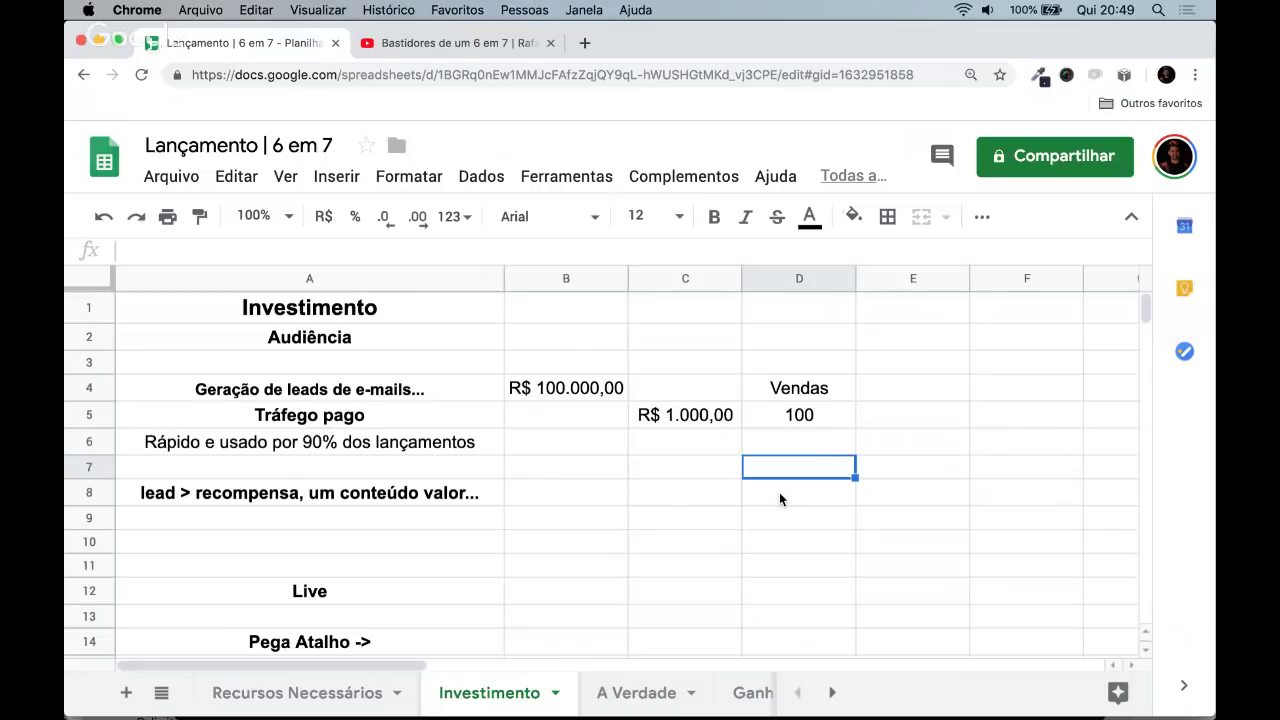
- Enter the note "o cenário mais otimista que eu já vi corre em 5%" in cell C7
key("Left")
type("o cen")
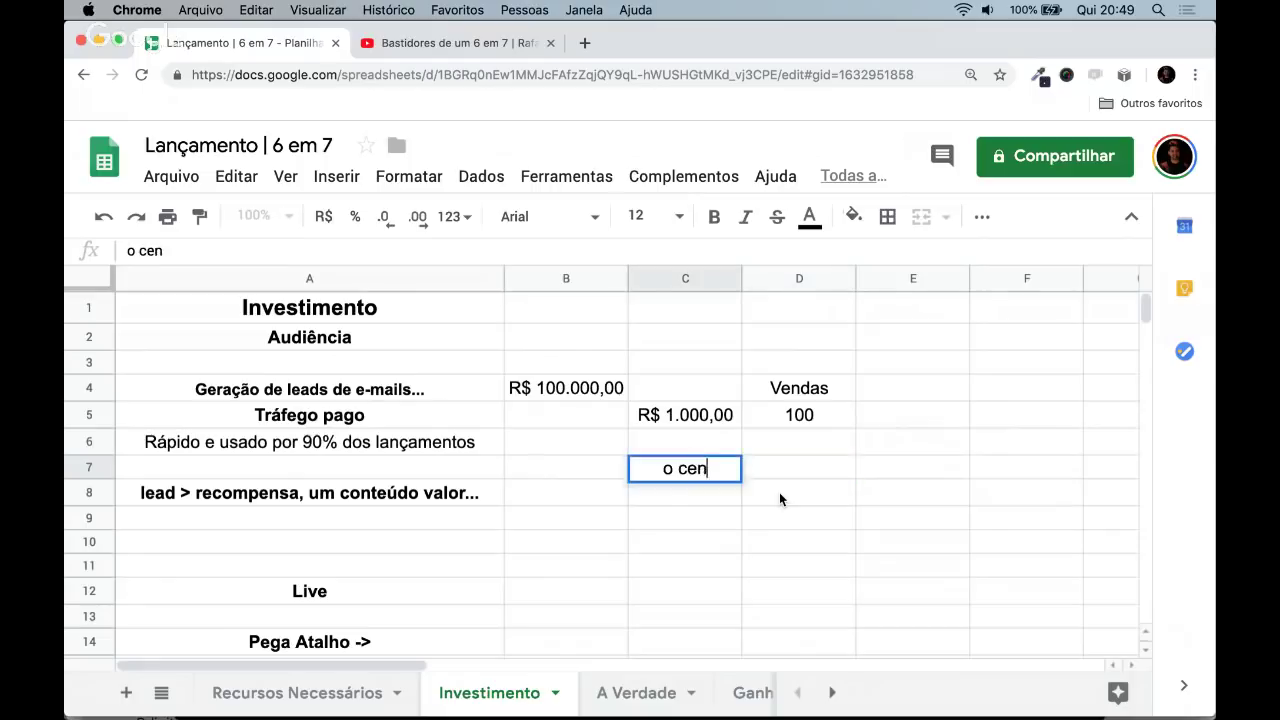
type("ário mais oti")
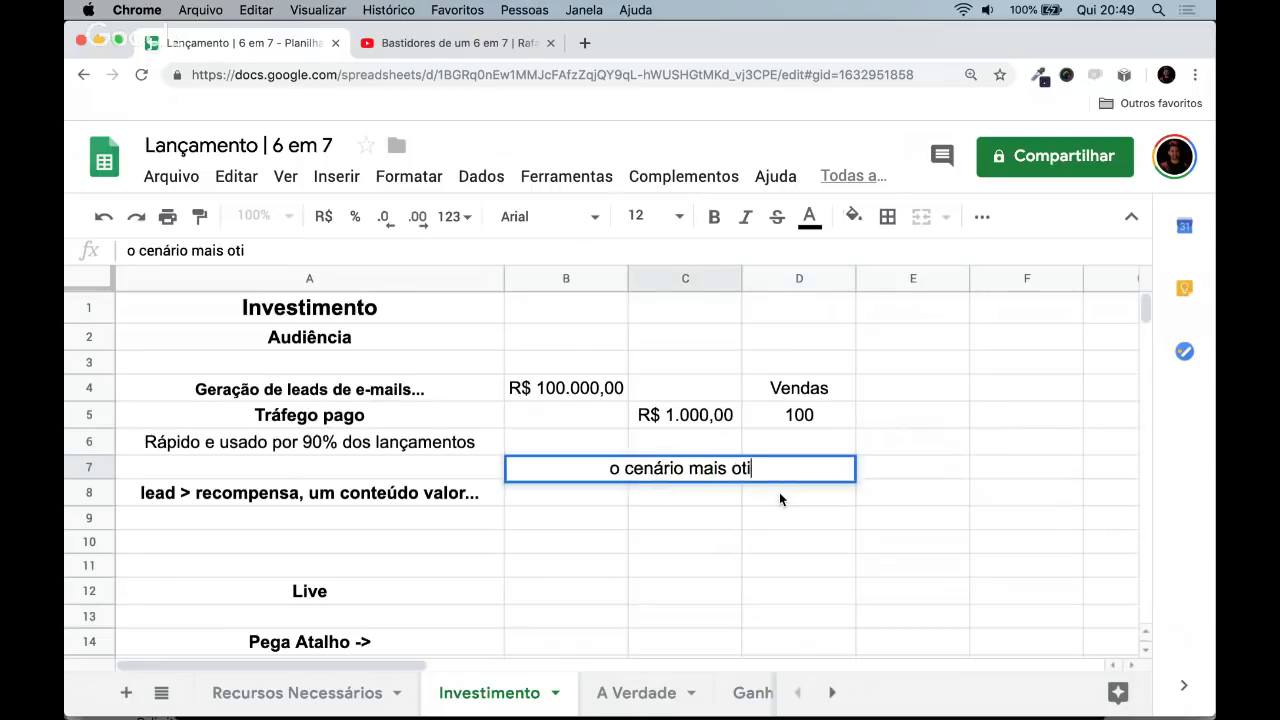
type("mista q")
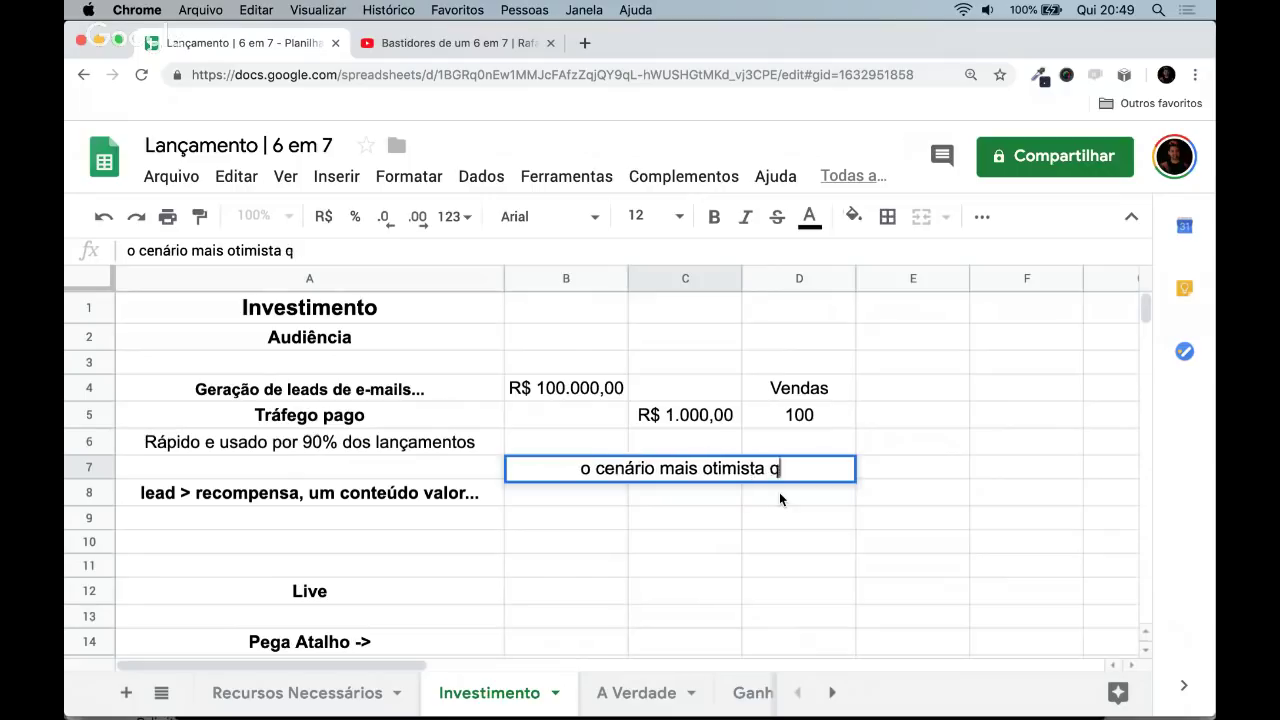
type("ue eu já vi corr")
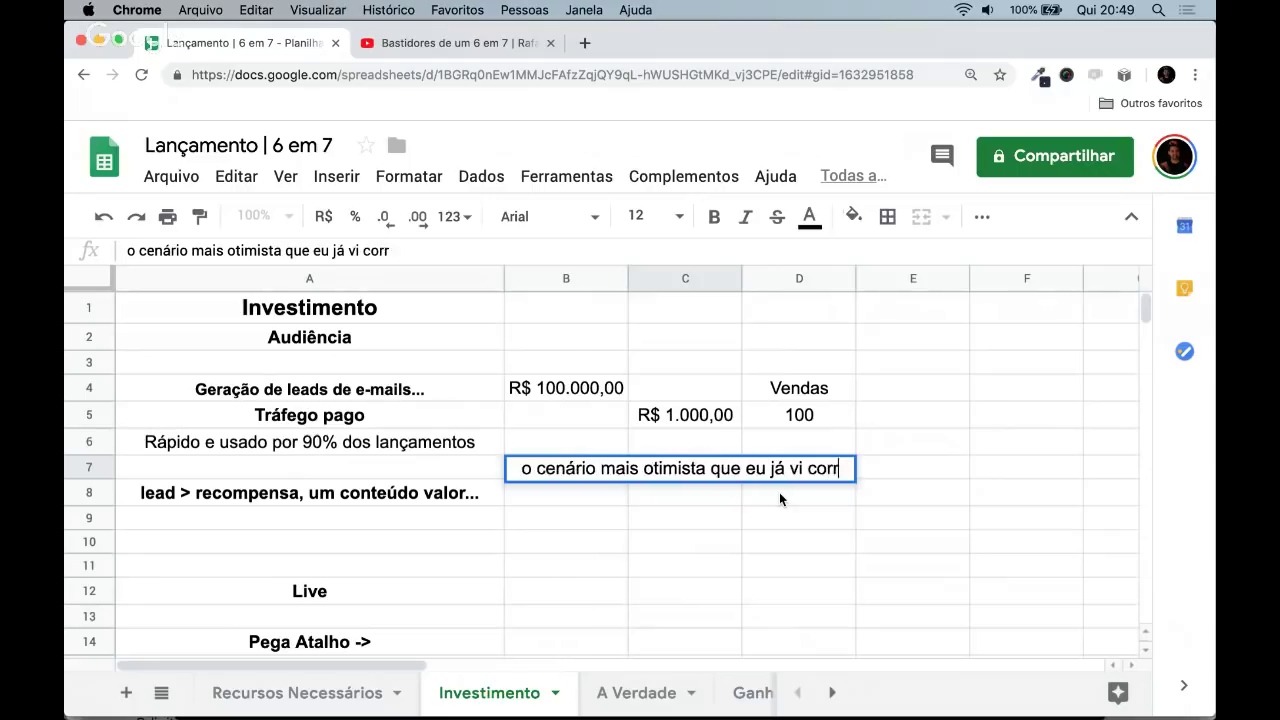
type("e em 5%")
key("Return")
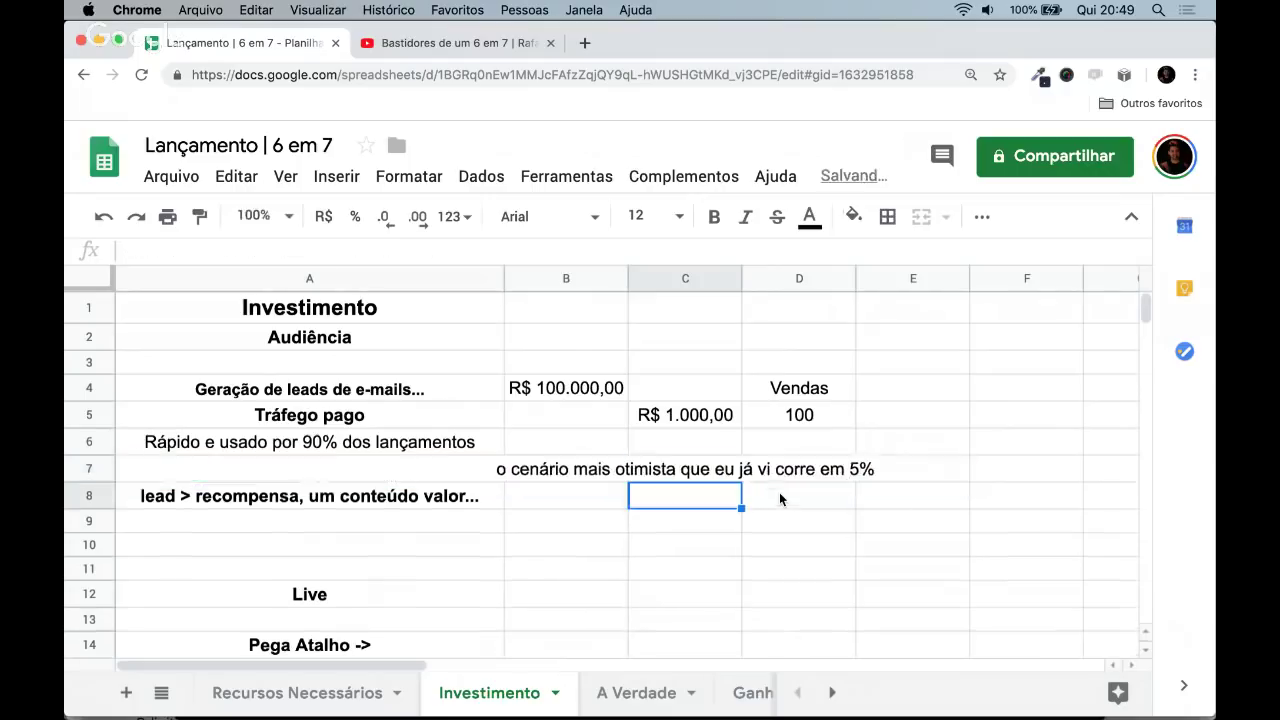
- Enter 1% in cell C8, directly below the optimistic scenario note, and select that cell
key("Up")
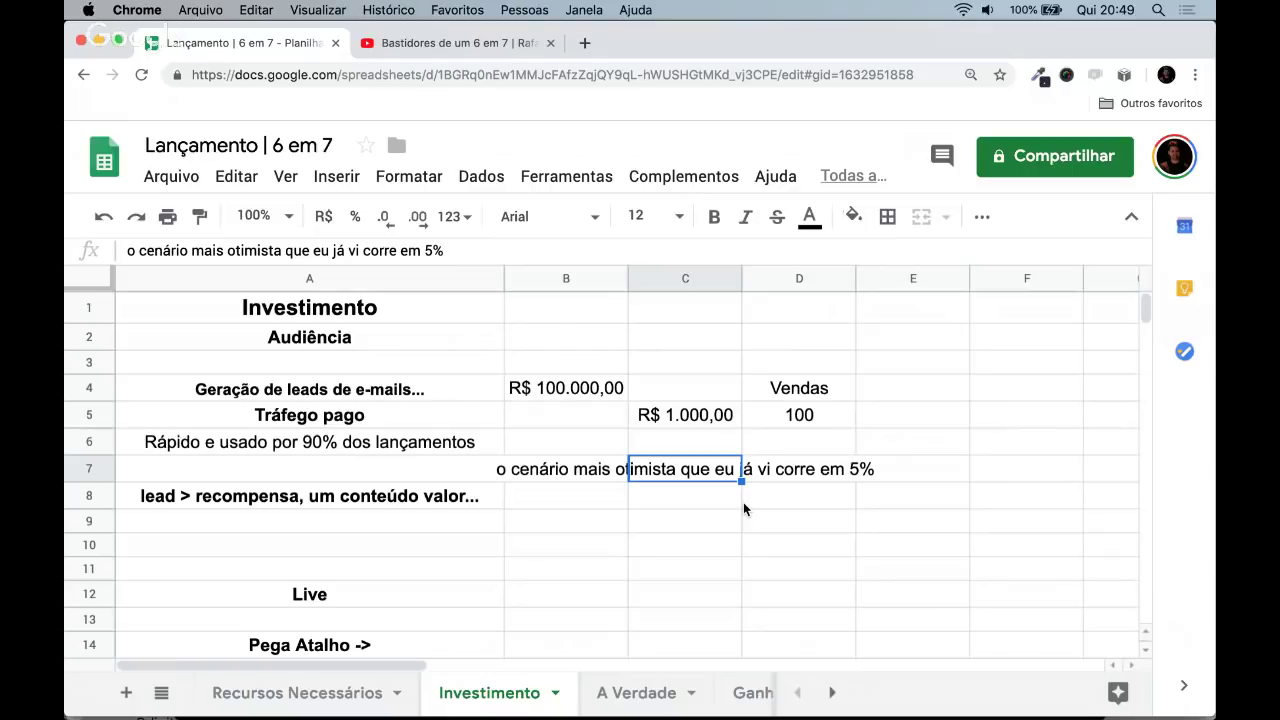
key("Right")
key("Left")
key("Down")
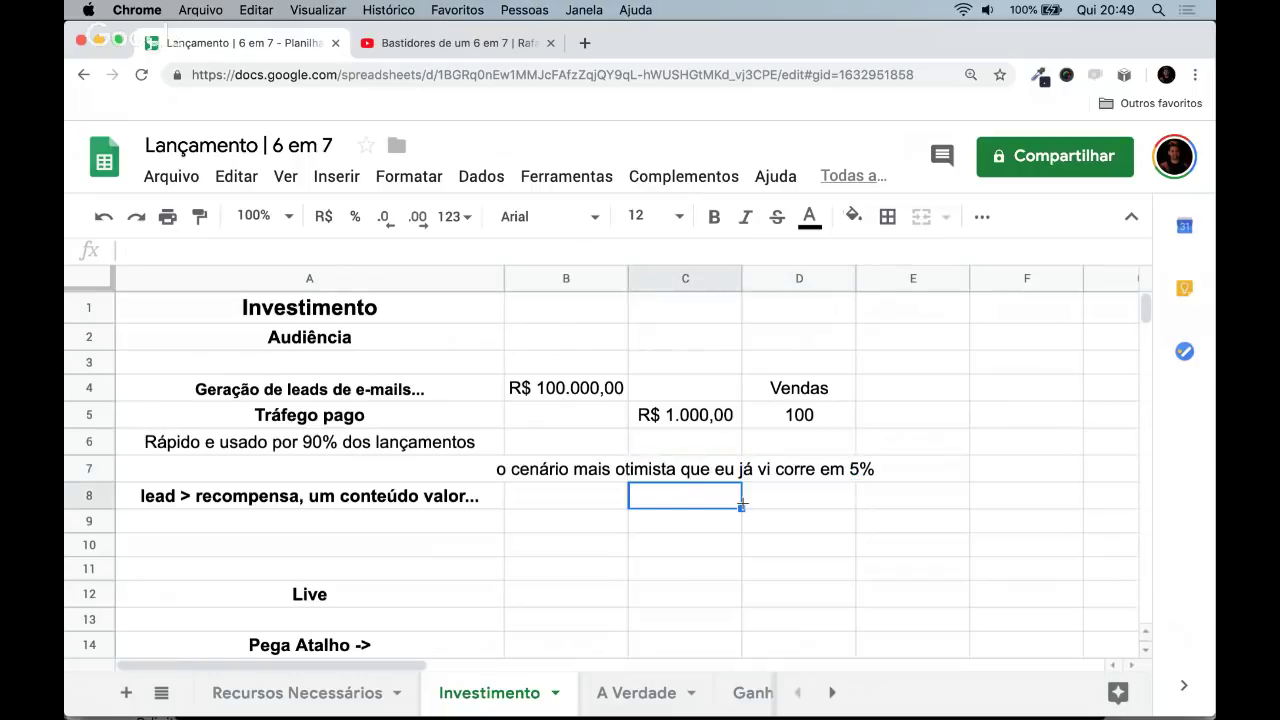
type("1%")
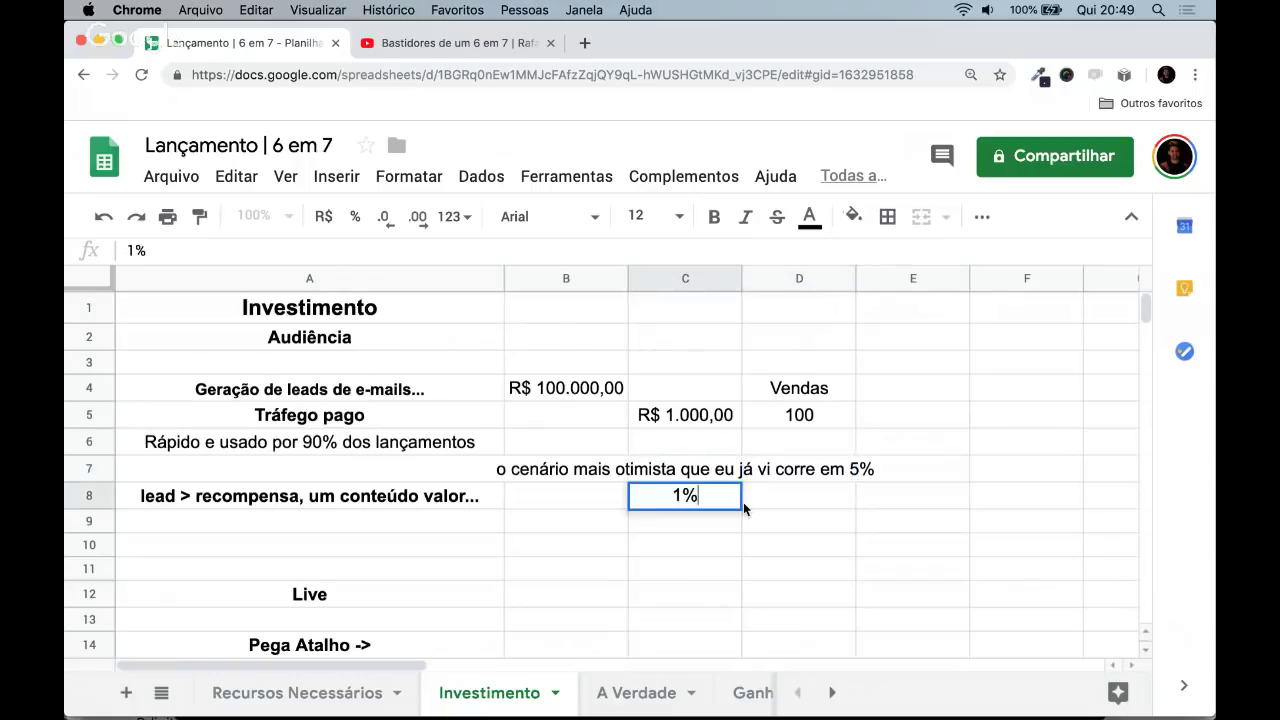
key("Return")
left_click(745, 500)
left_click(740, 500)
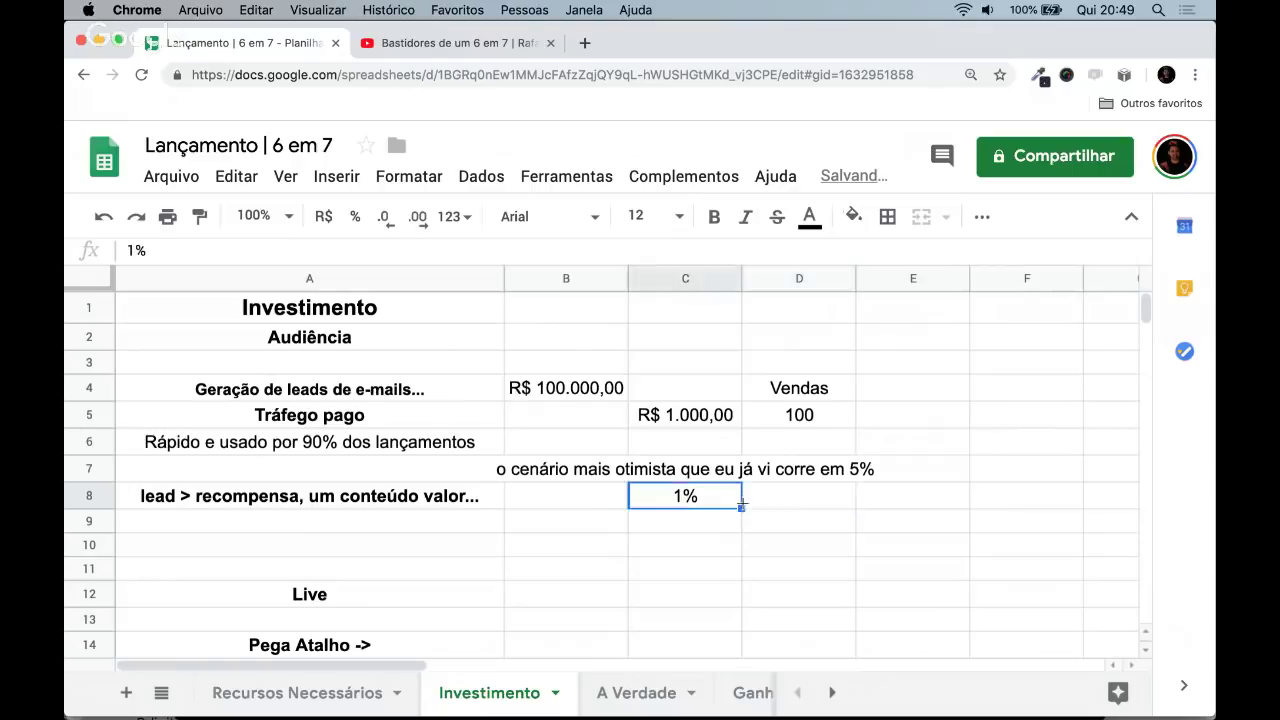
- Replace the rate in cell C8 with 0.5% and enter 1% beside it in cell D8
type("0,5%")
key("ctrl+Return")
left_click(745, 502)
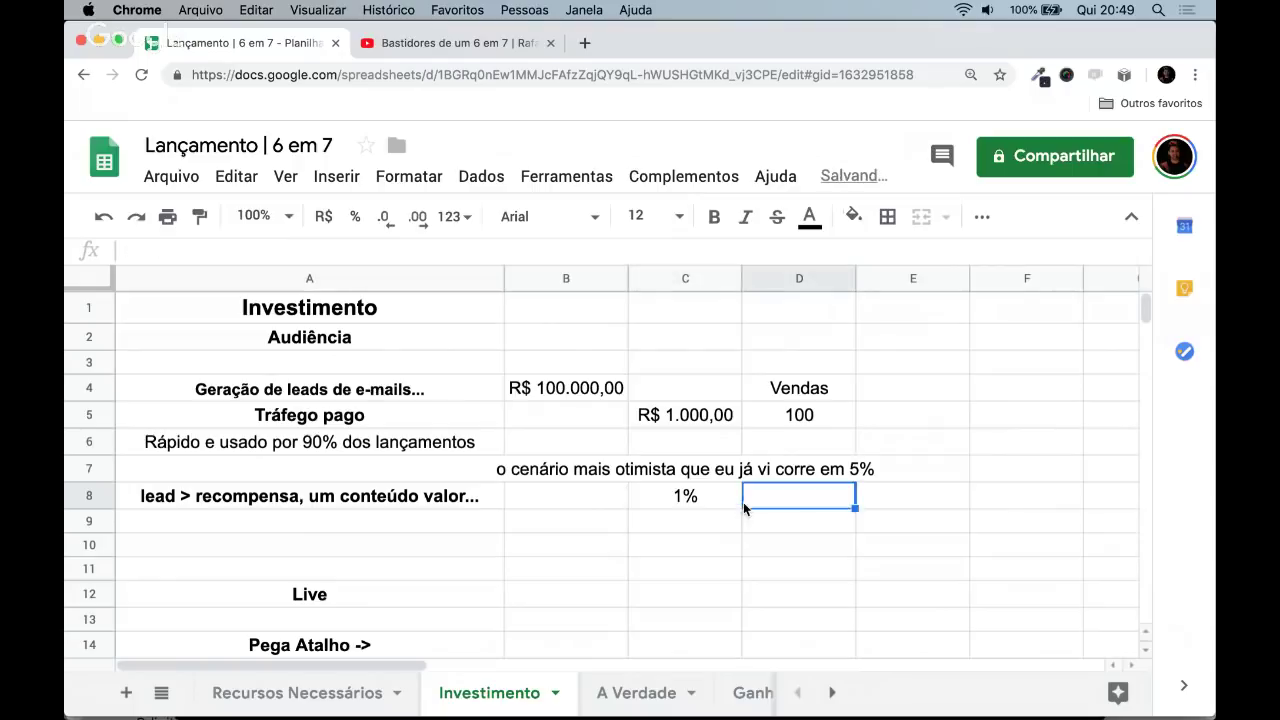
left_click(740, 502)
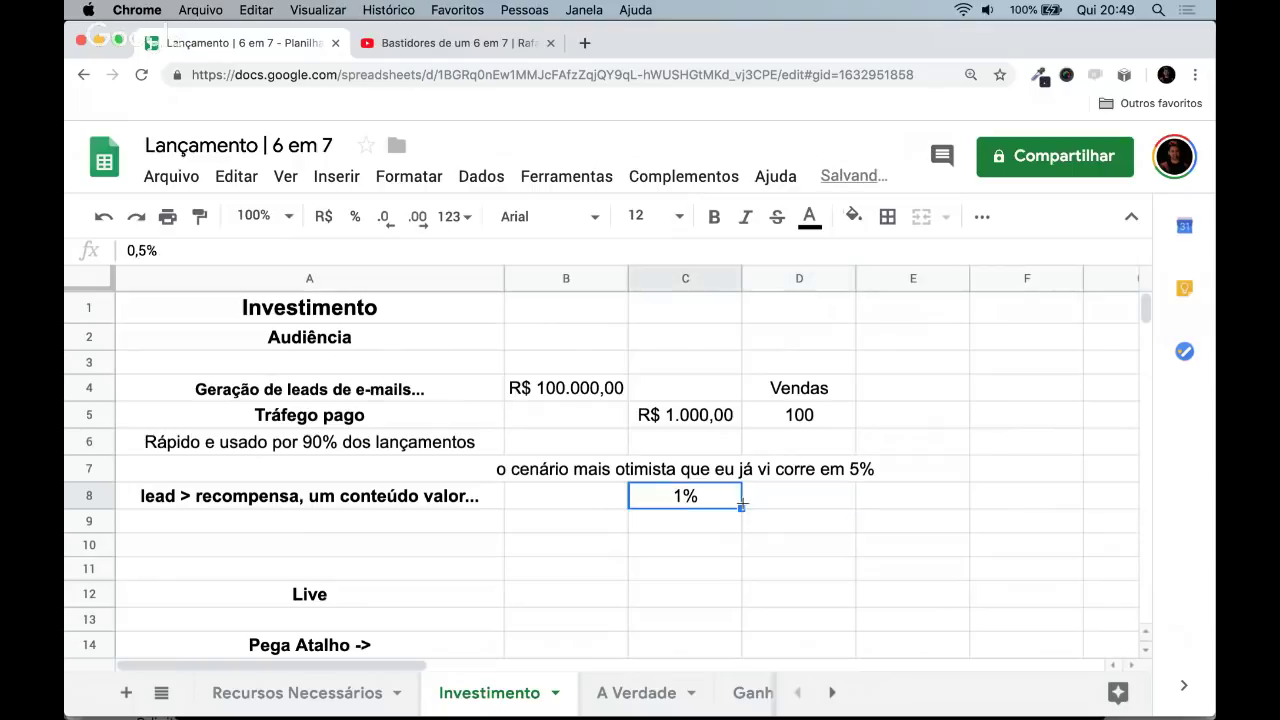
left_click(744, 505)
type("1%")
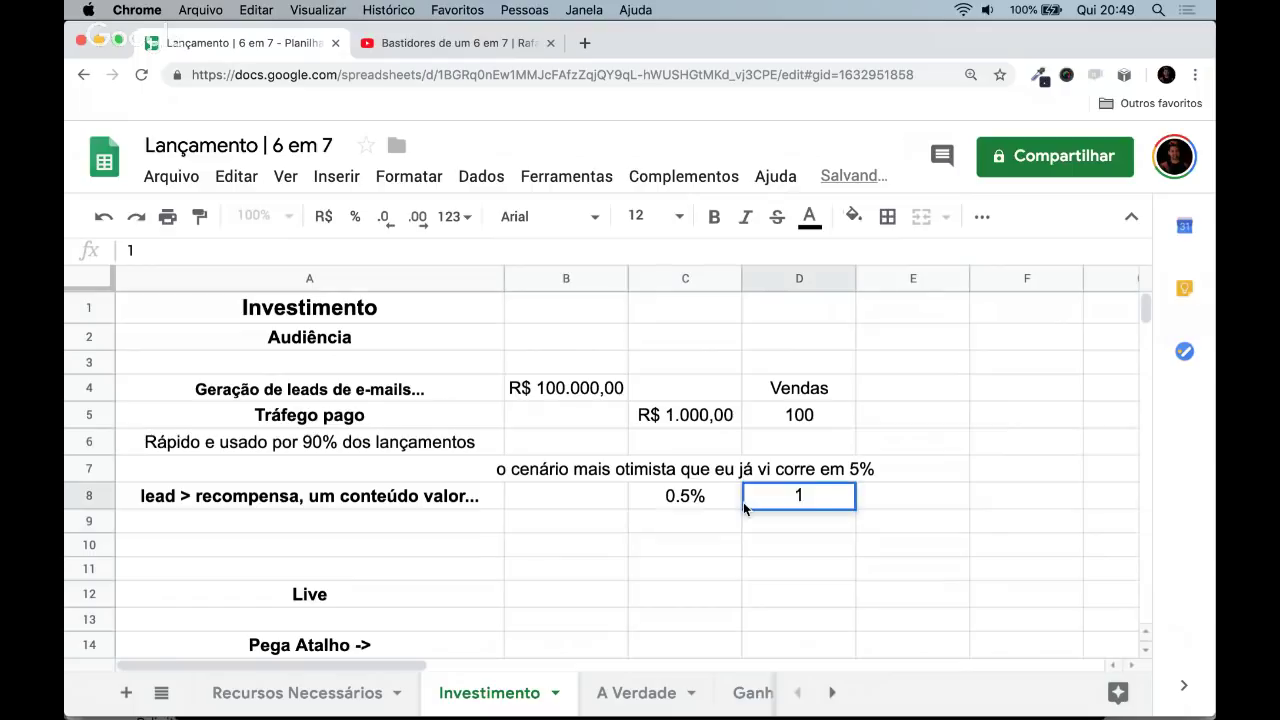
key("Return")
- Enter the label "cenário normal" in cell B8 and widen column B slightly to give it more room
left_click(739, 505)
key("Left")
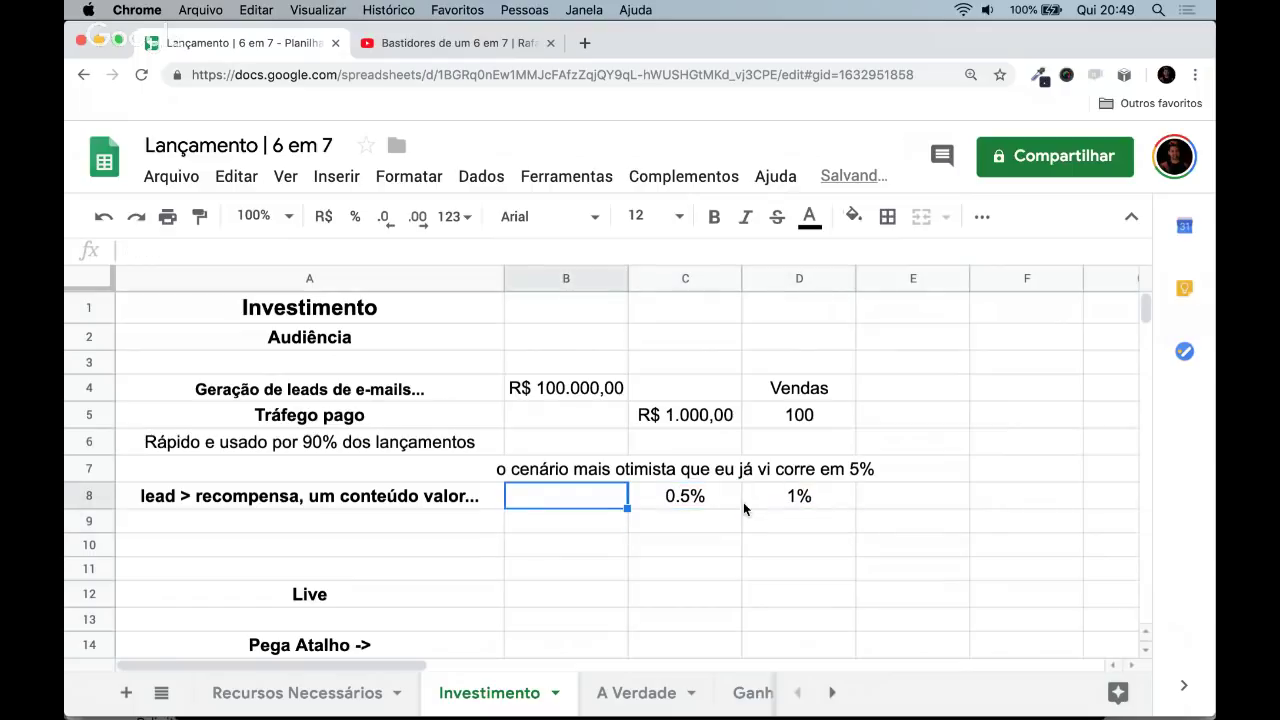
type("cenário nomr")
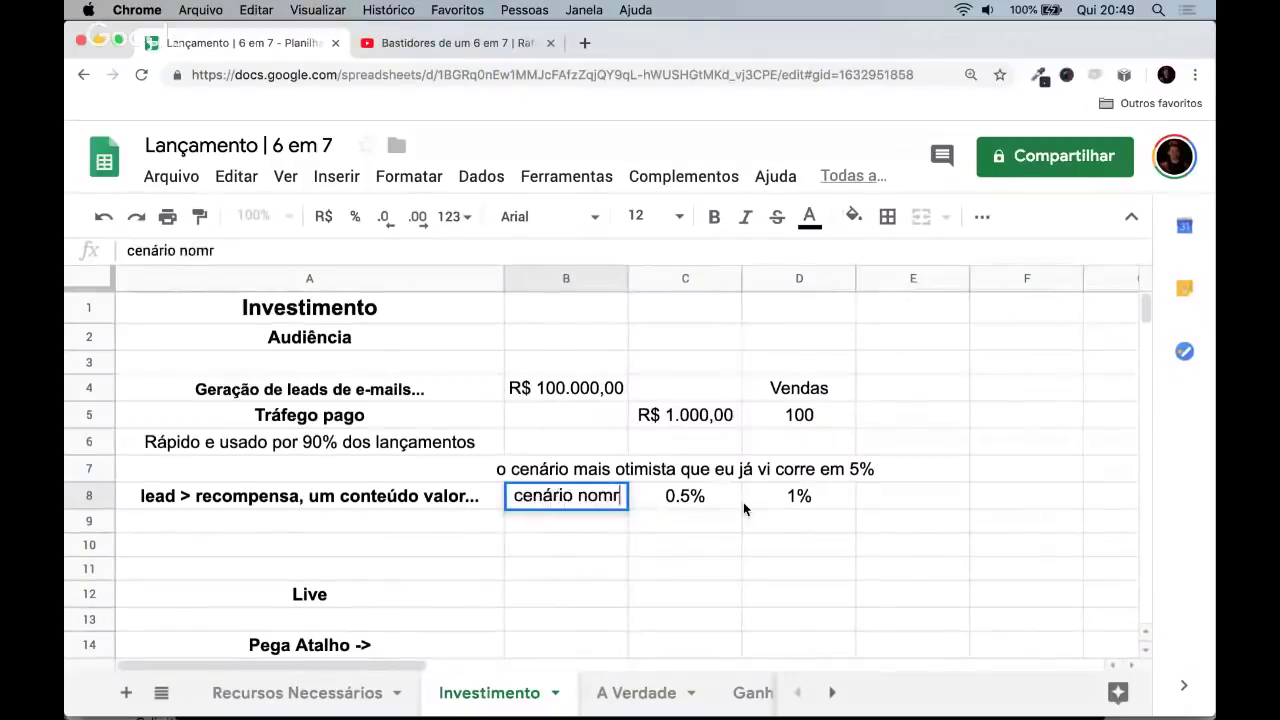
key("BackSpace")
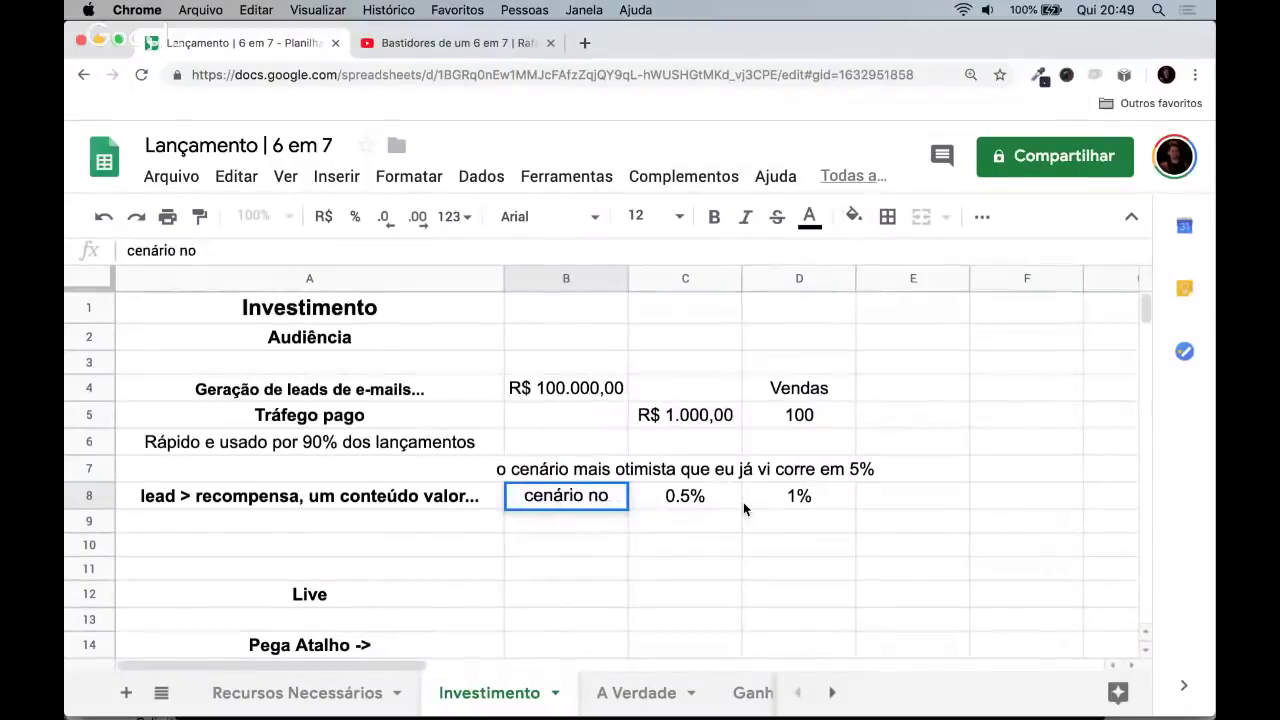
type("rmal")
key("Return")
key("Up")
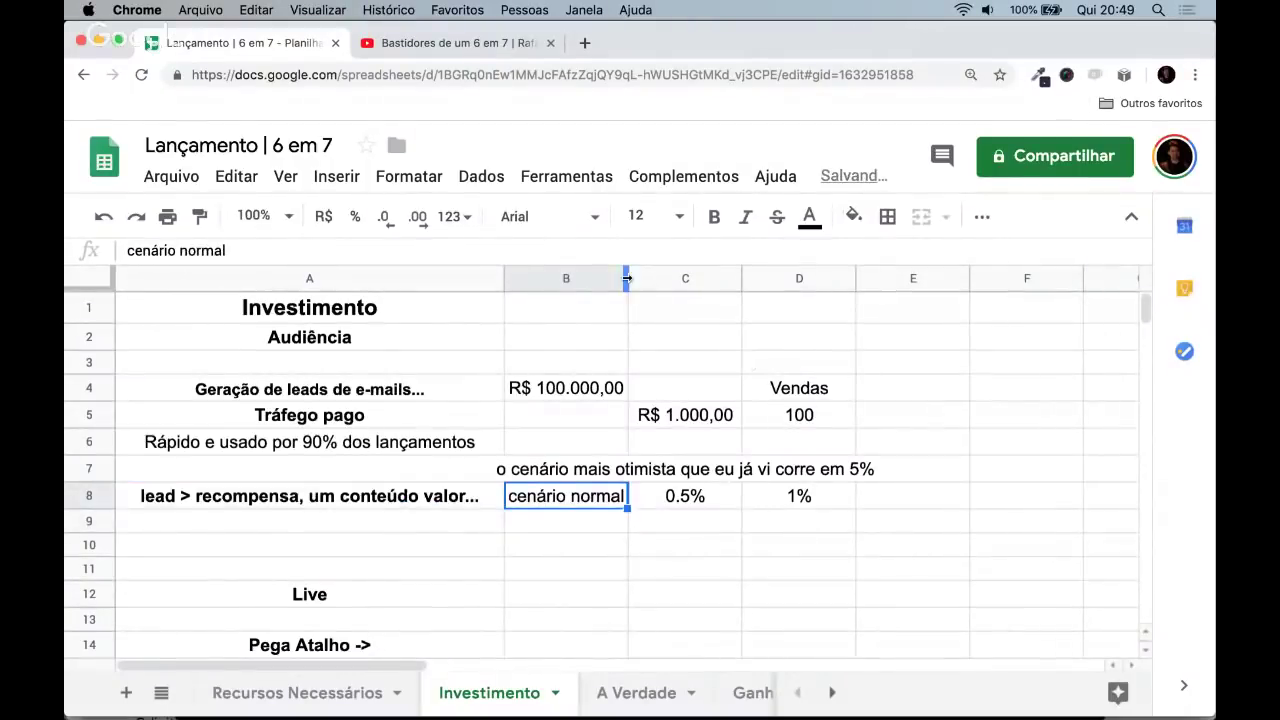
left_click_drag(626, 278, 648, 278)
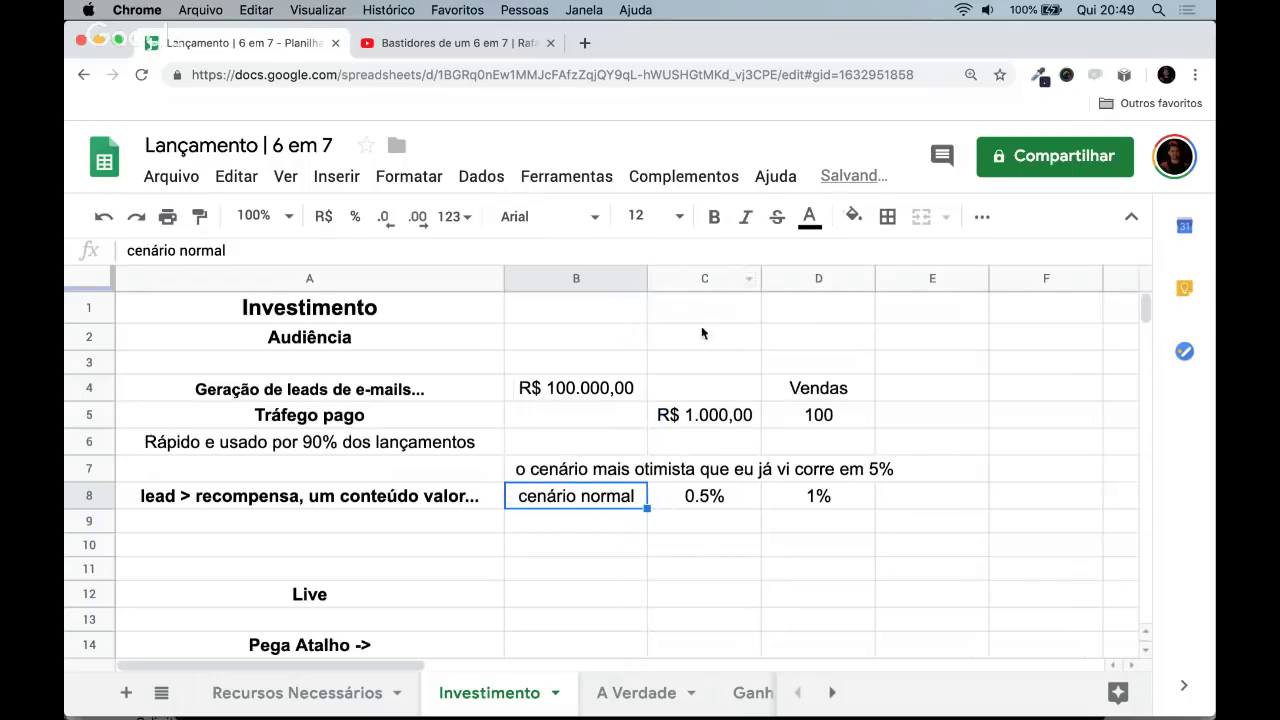
left_click(705, 530)
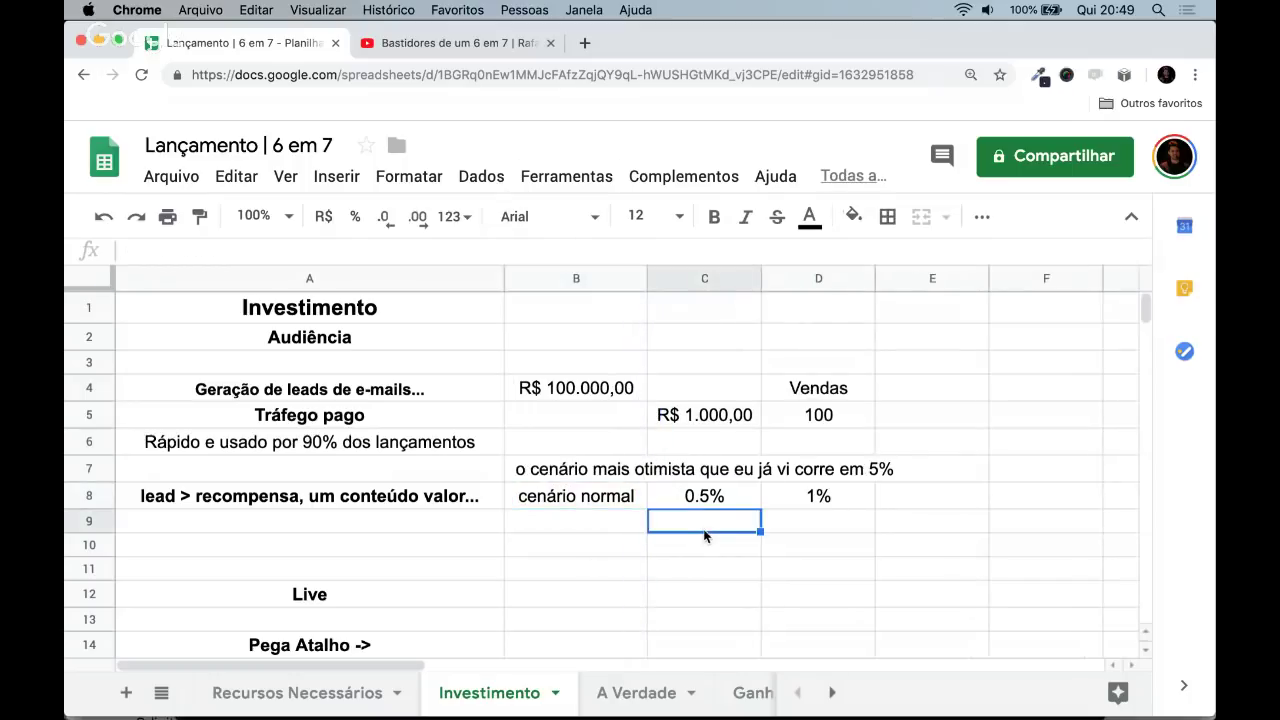
key("Up")
key("Right")
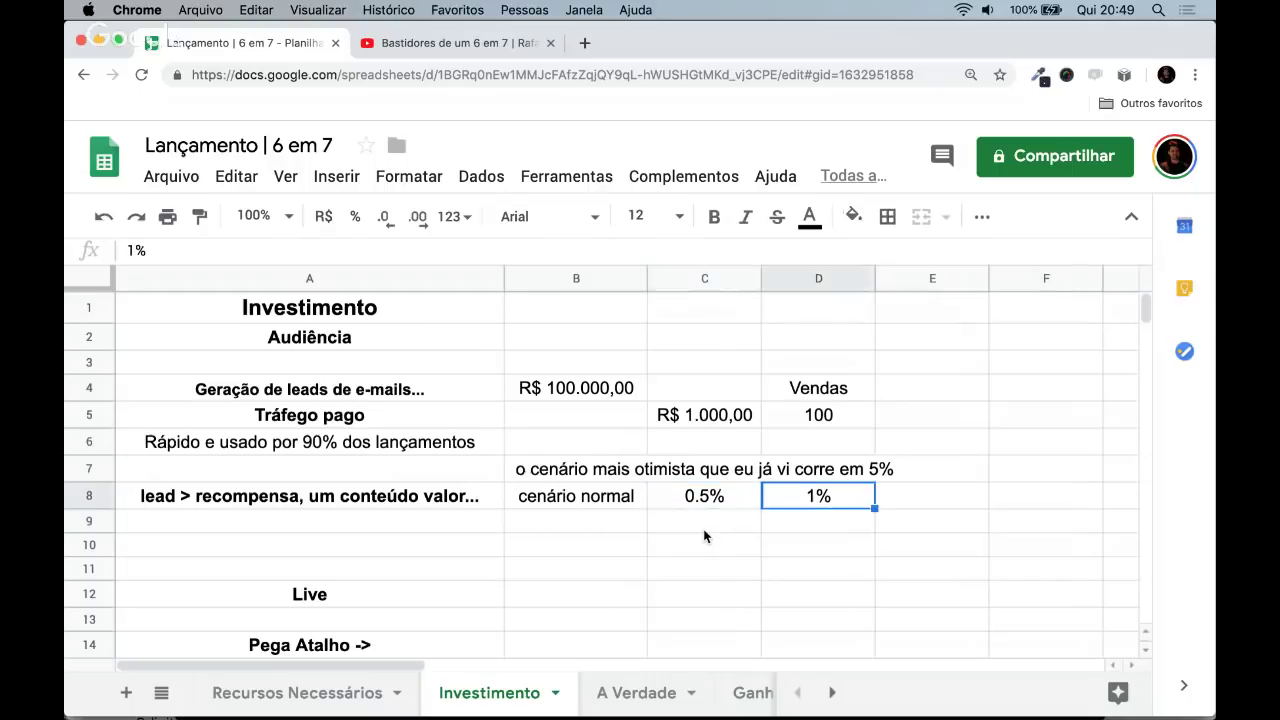
key("Left")
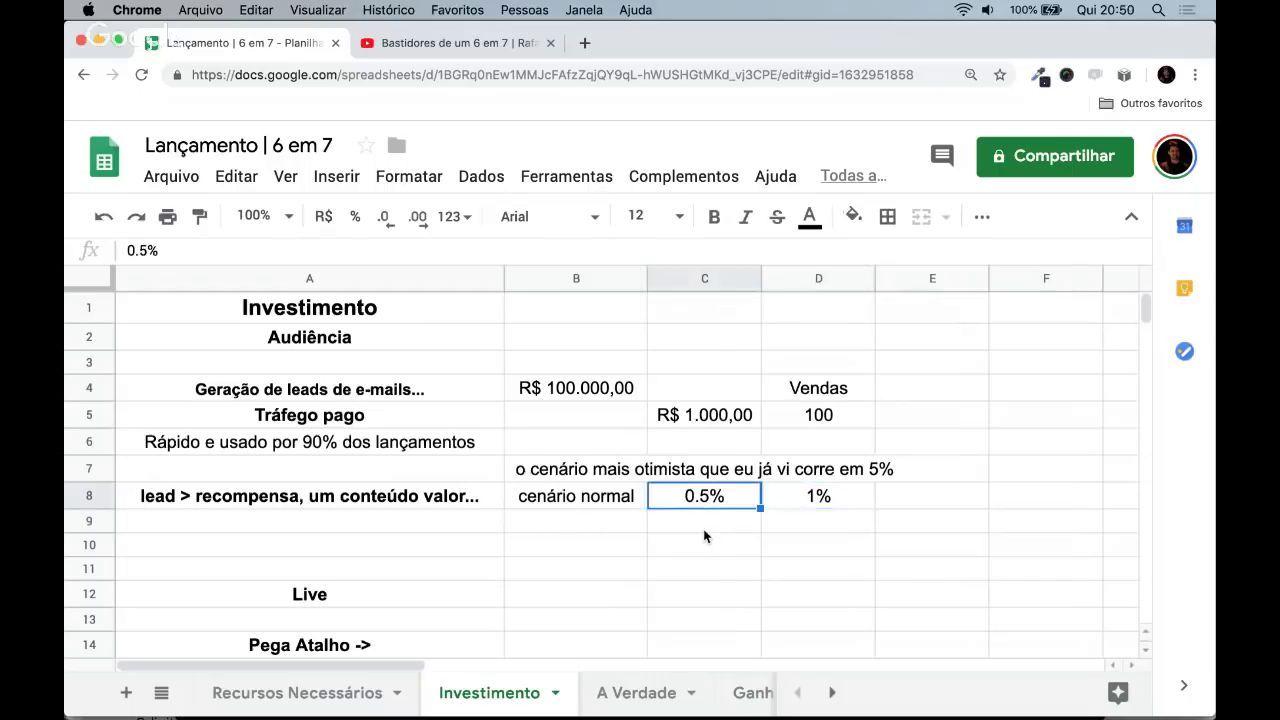
key("Right")
key("Left")
key("Right")
key("Left")
key("Right")
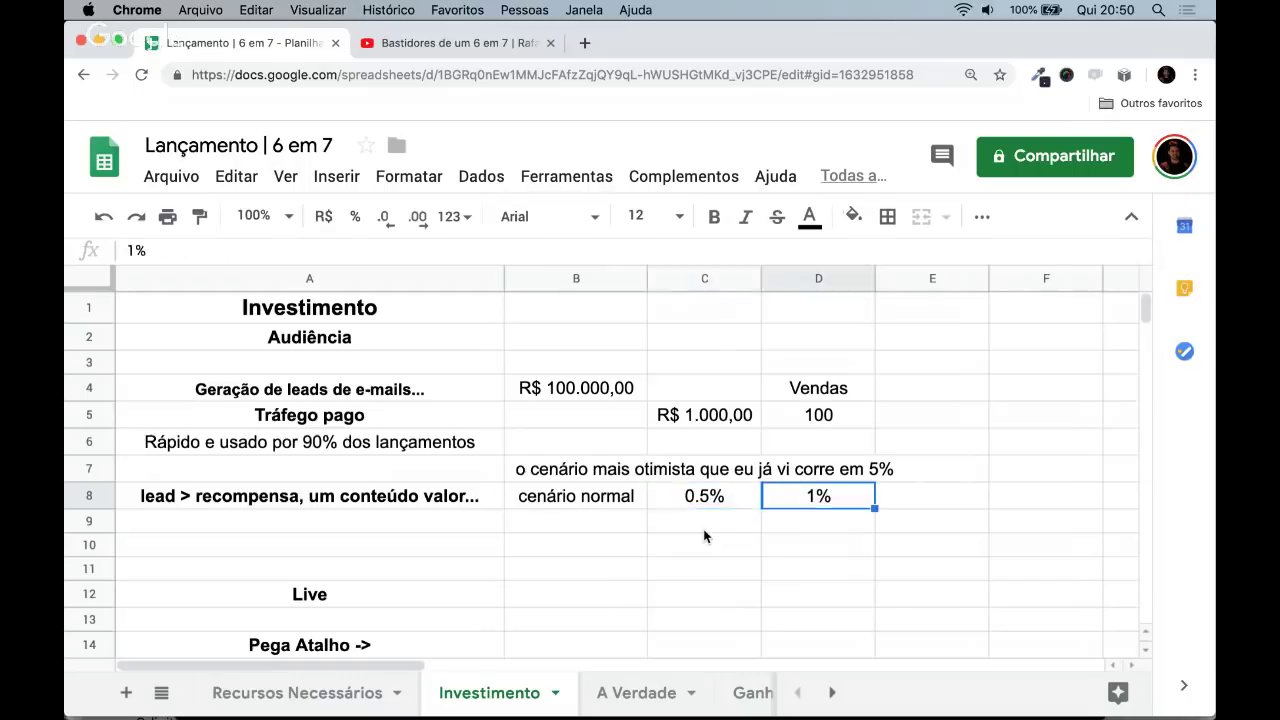
key("Left")
key("Right")
key("Left")
key("Right")
key("Down")
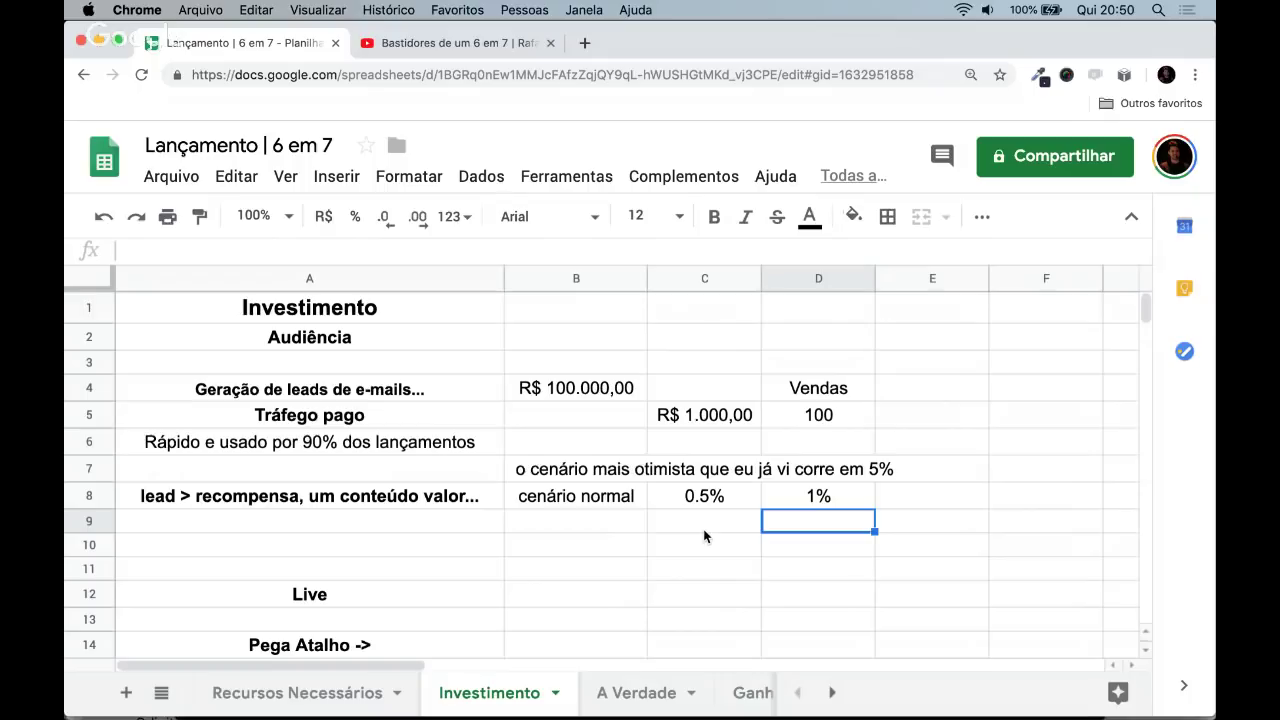
key("Up")
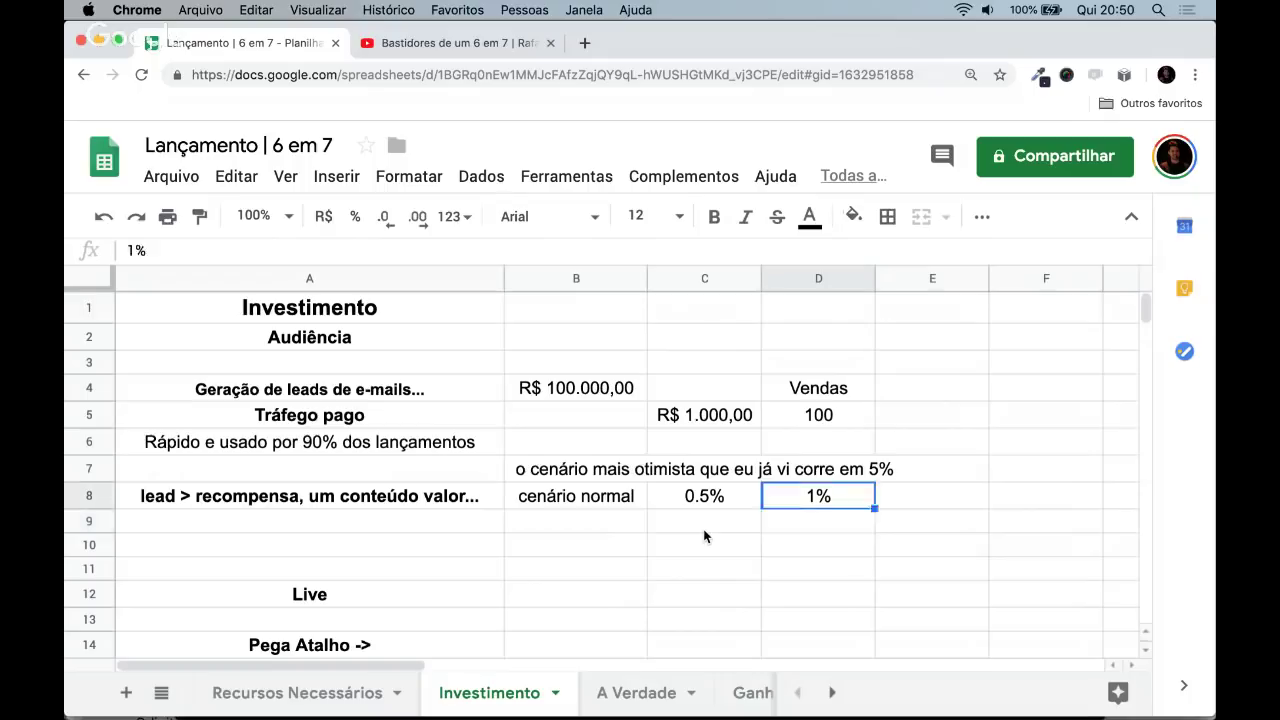
key("Down")
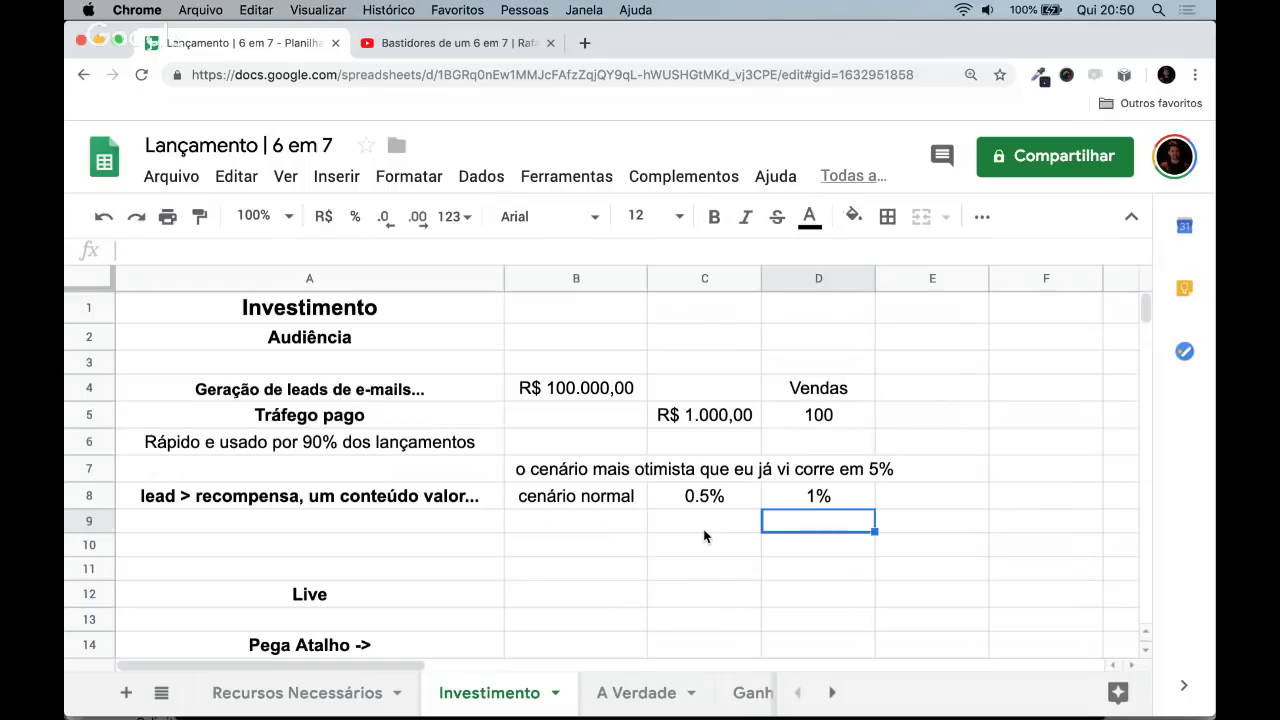
key("Down")
key("Up")
key("Down")
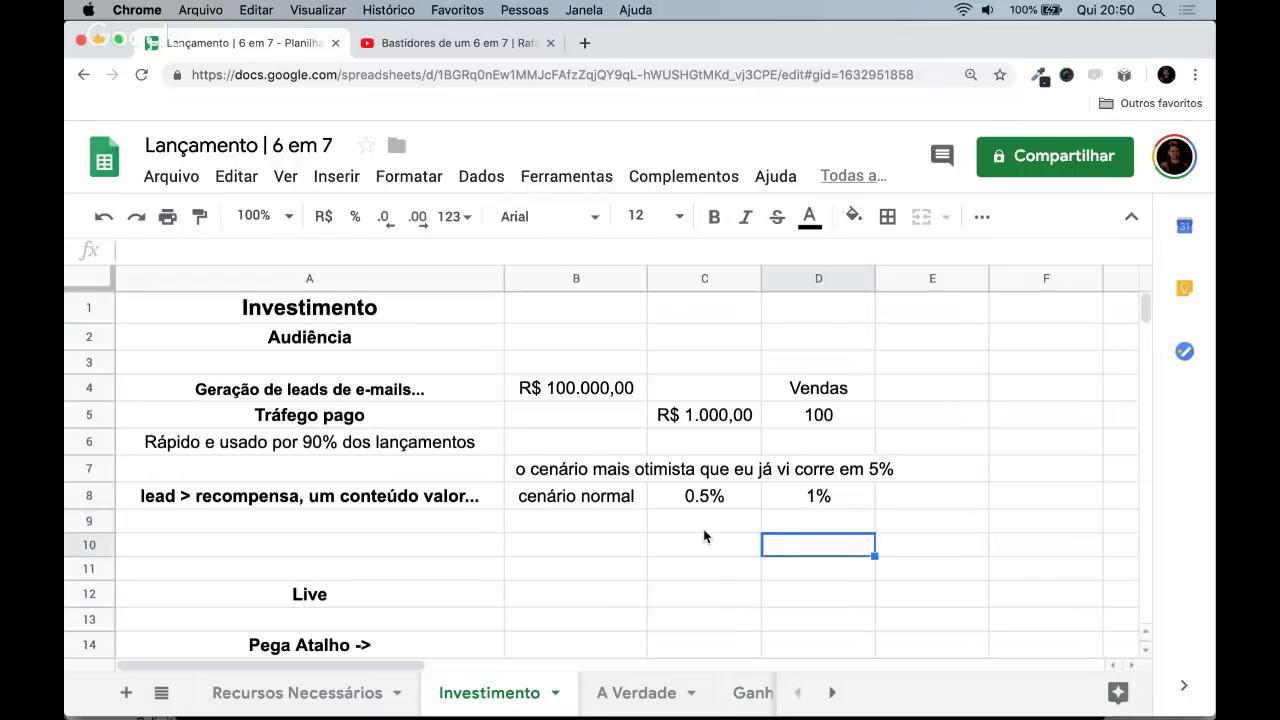
key("Up")
key("Down")
key("Up")
type("=sum(")
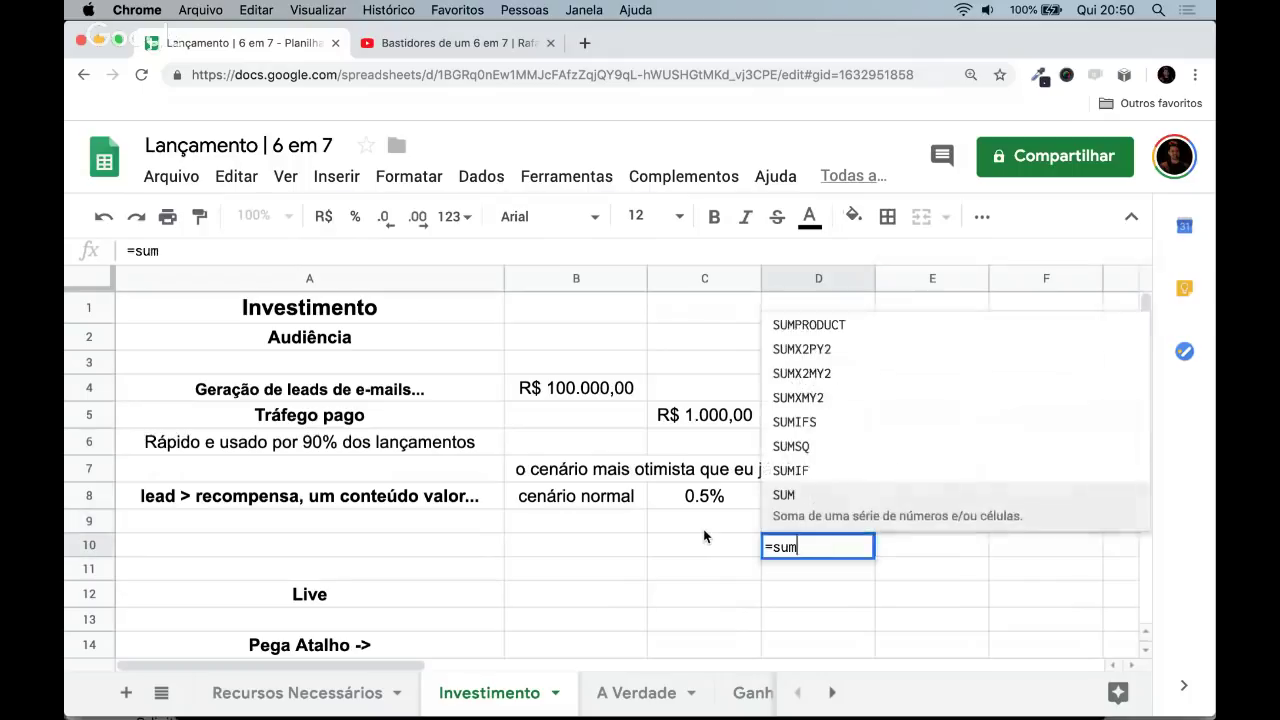
key("Up")
key("Up")
key("Up")
key("Up")
key("Left")
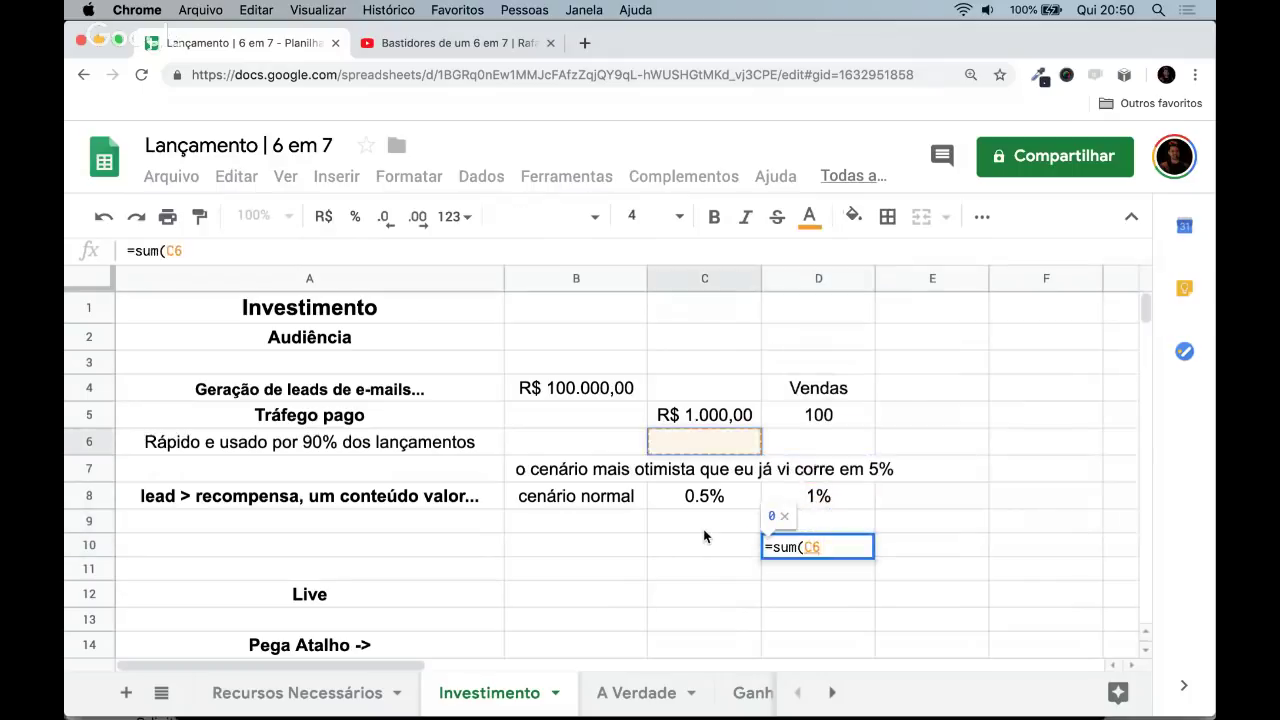
key("Right")
key("Up")
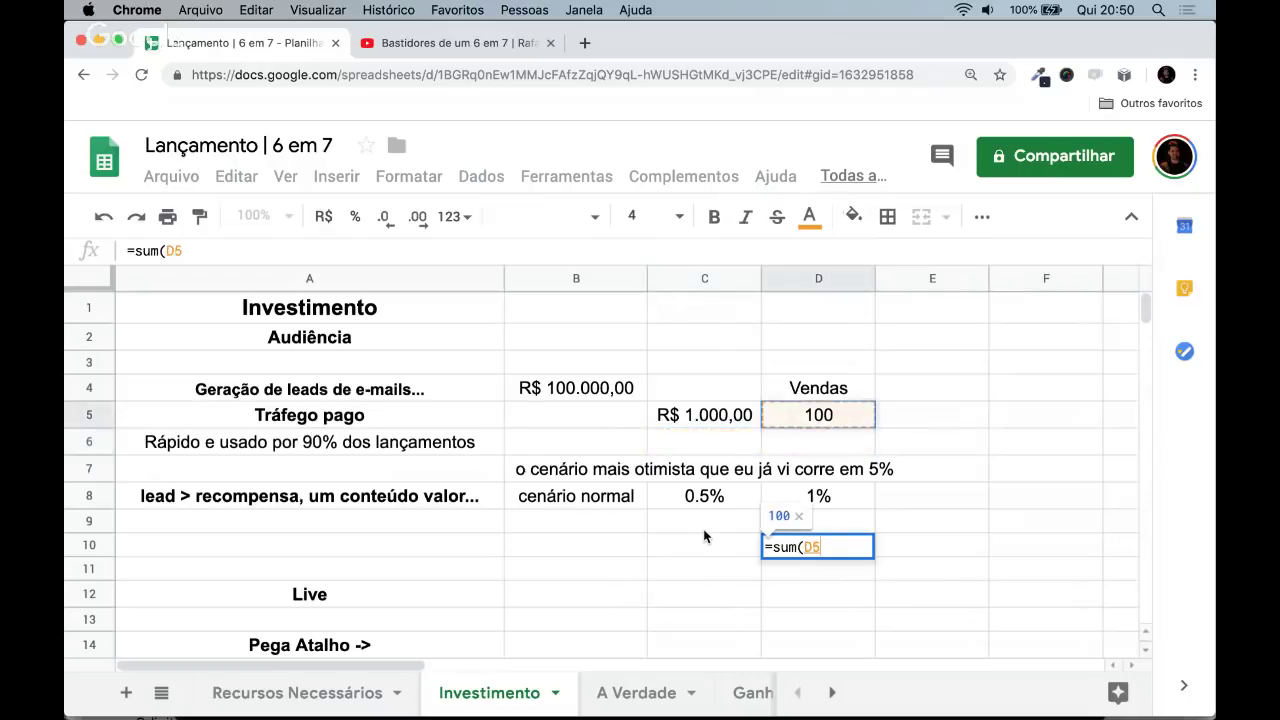
type("*")
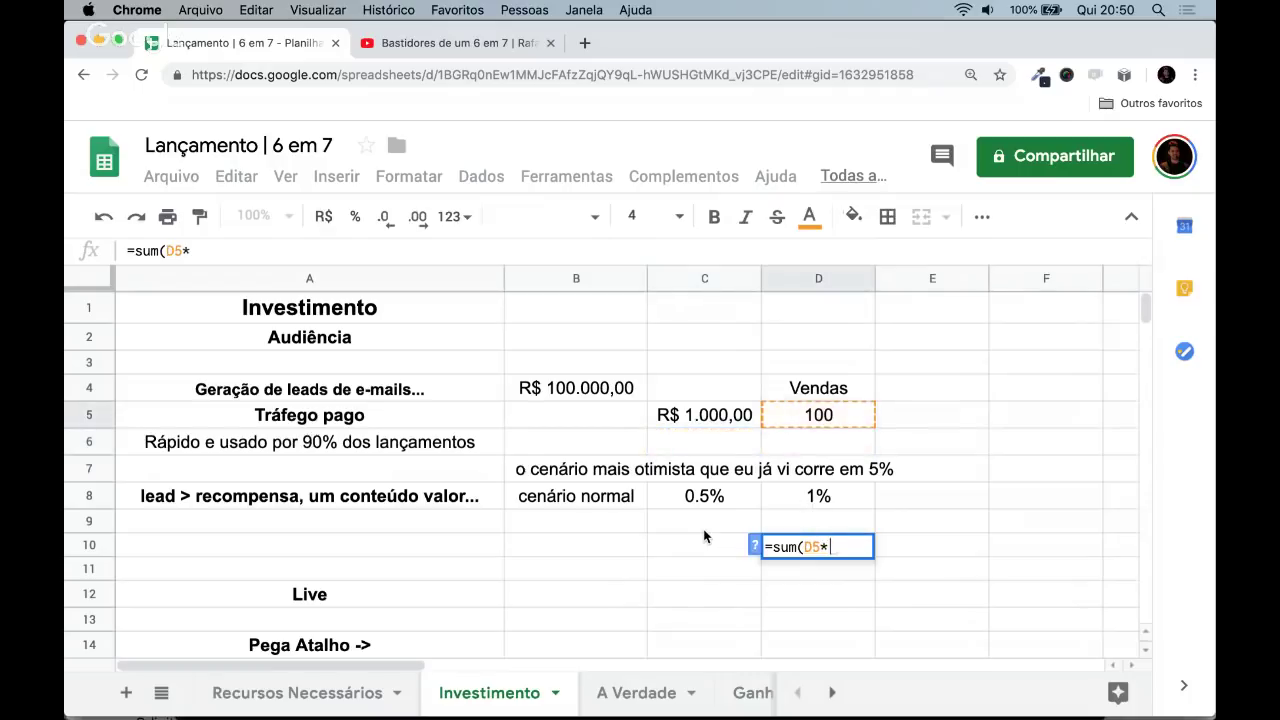
key("BackSpace")
key("BackSpace")
key("BackSpace")
key("BackSpace")
key("BackSpace")
key("BackSpace")
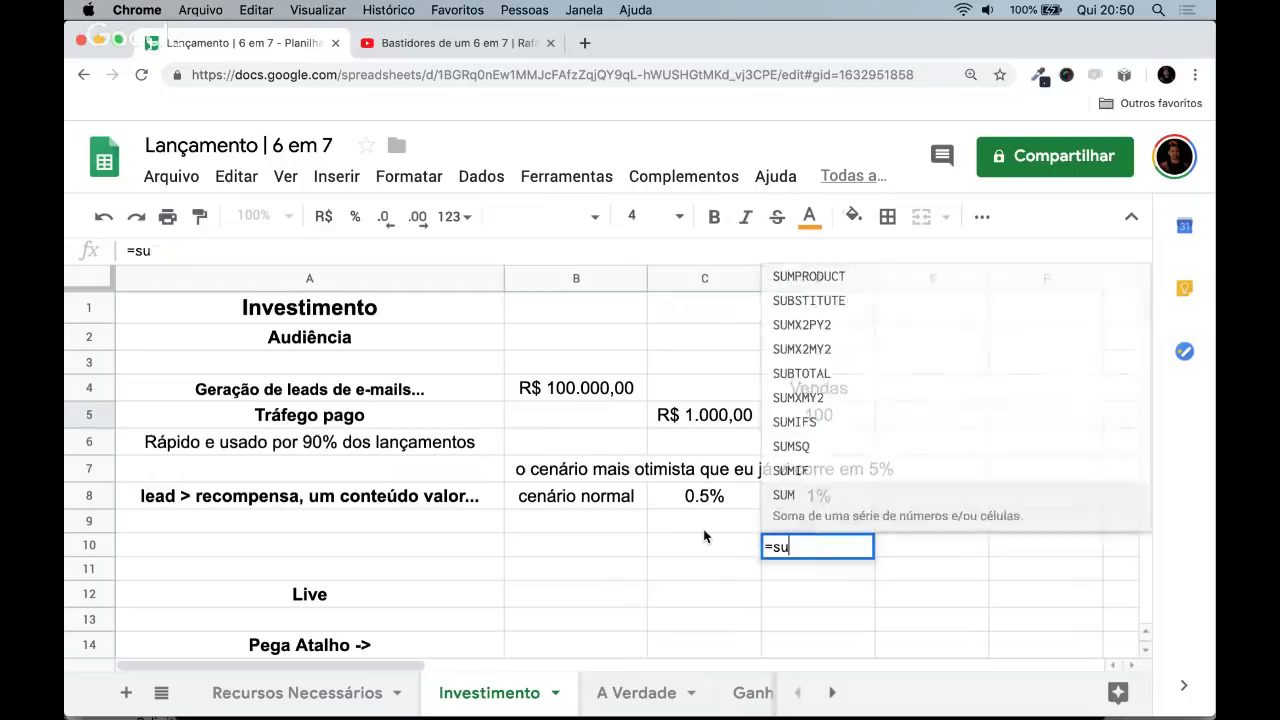
key("Up")
key("Up")
key("Escape")
- Enter the formula =sum(B4*D8) in cell D10 to multiply the R$ 100.000,00 by the 1% rate
key("Left")
key("Up")
key("Up")
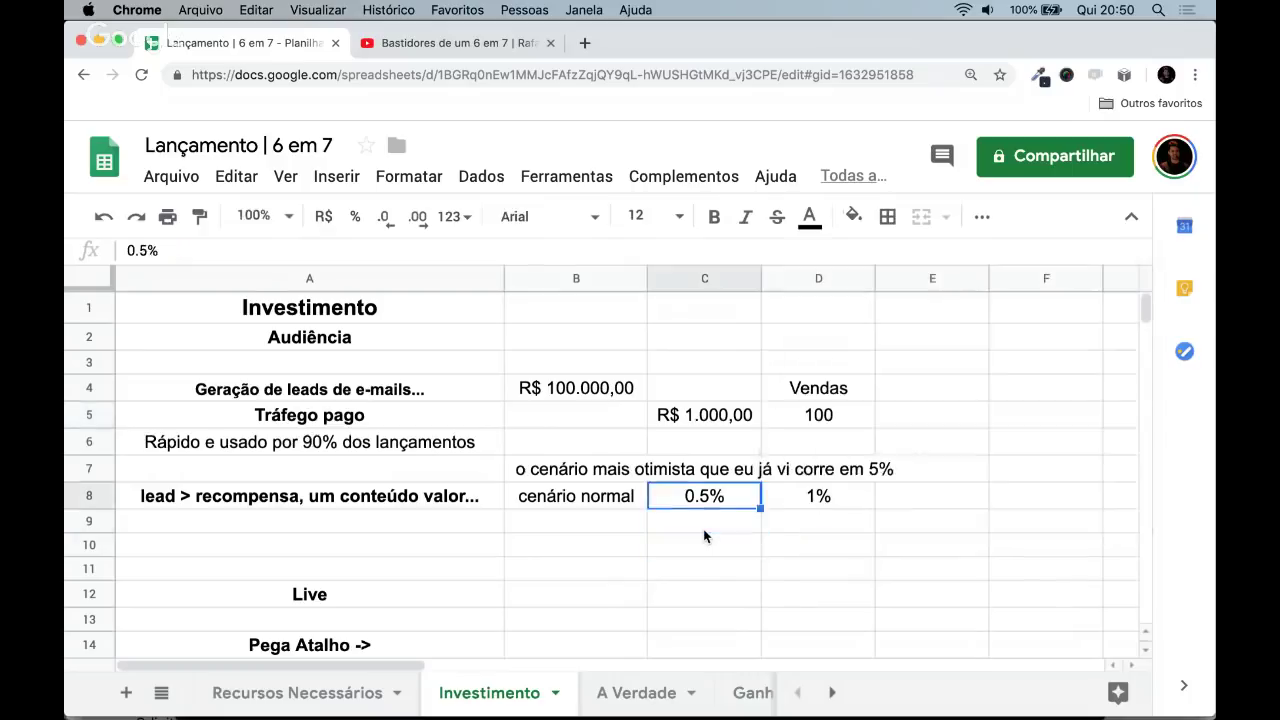
key("Up")
key("Up")
key("Up")
key("Left")
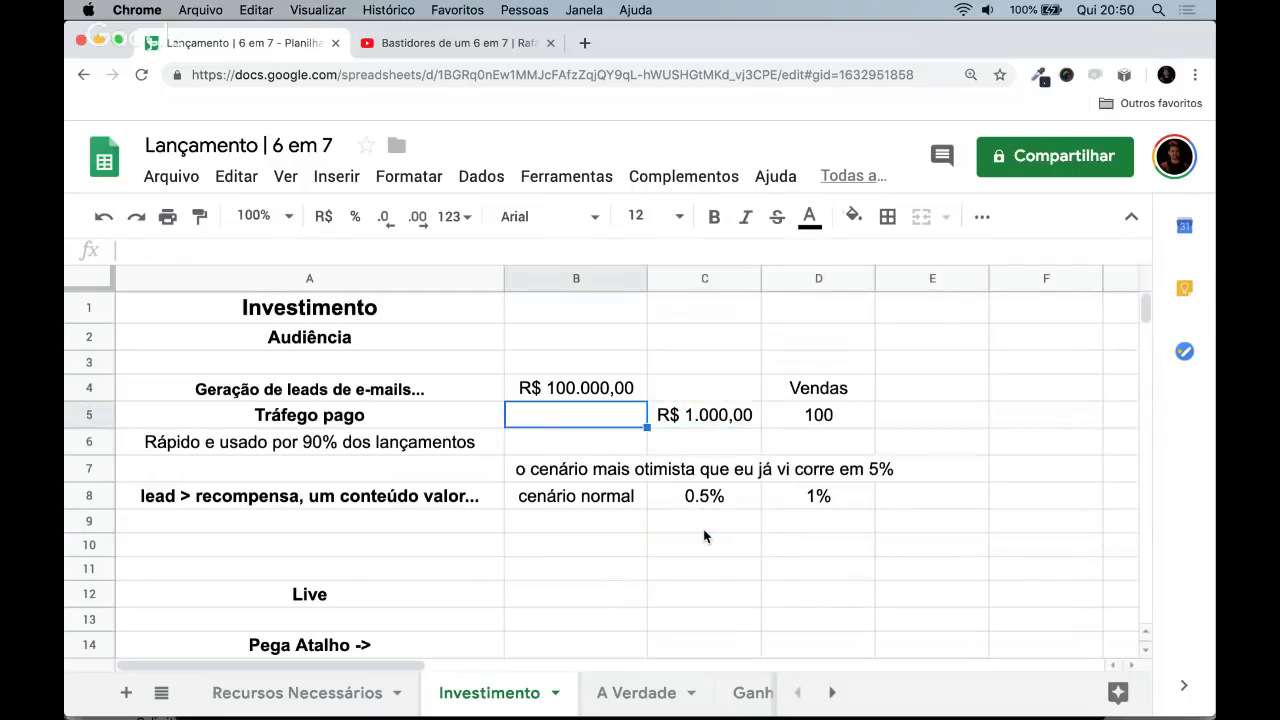
key("Up")
key("Down")
key("Down")
key("Down")
key("Down")
key("Down")
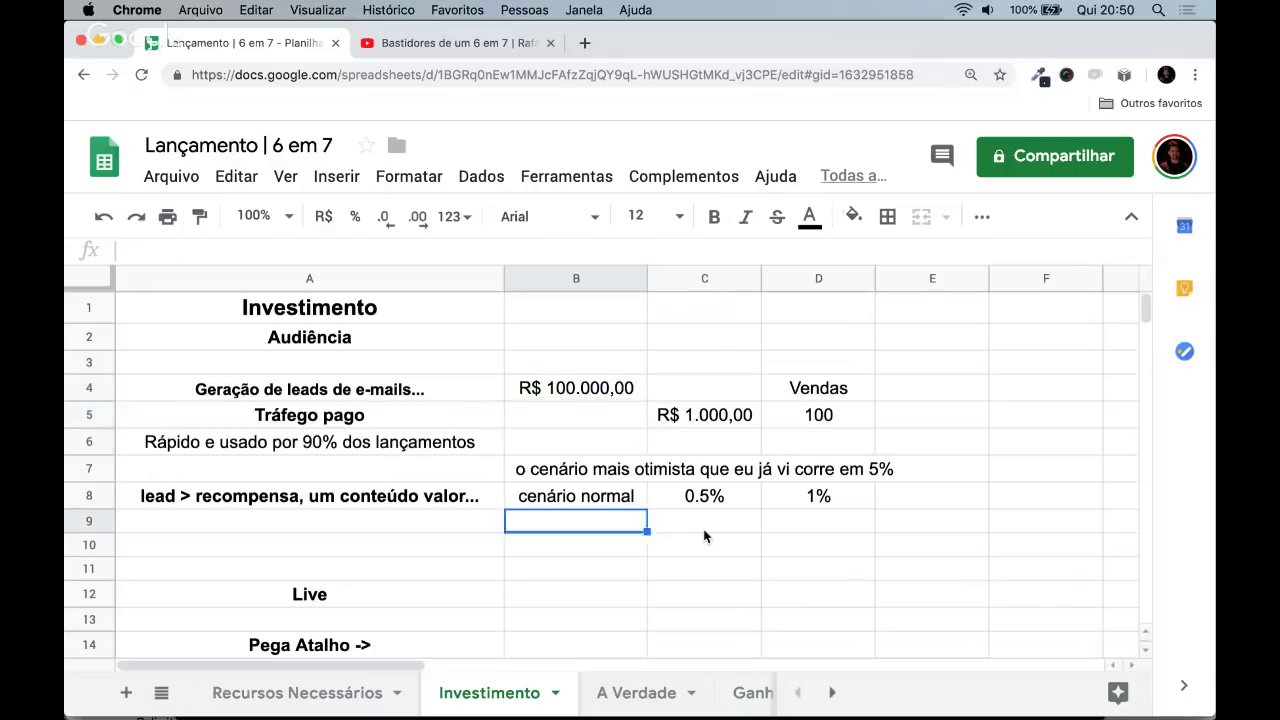
key("Right")
key("Right")
key("Down")
type("=sum(")
key("Up")
key("Up")
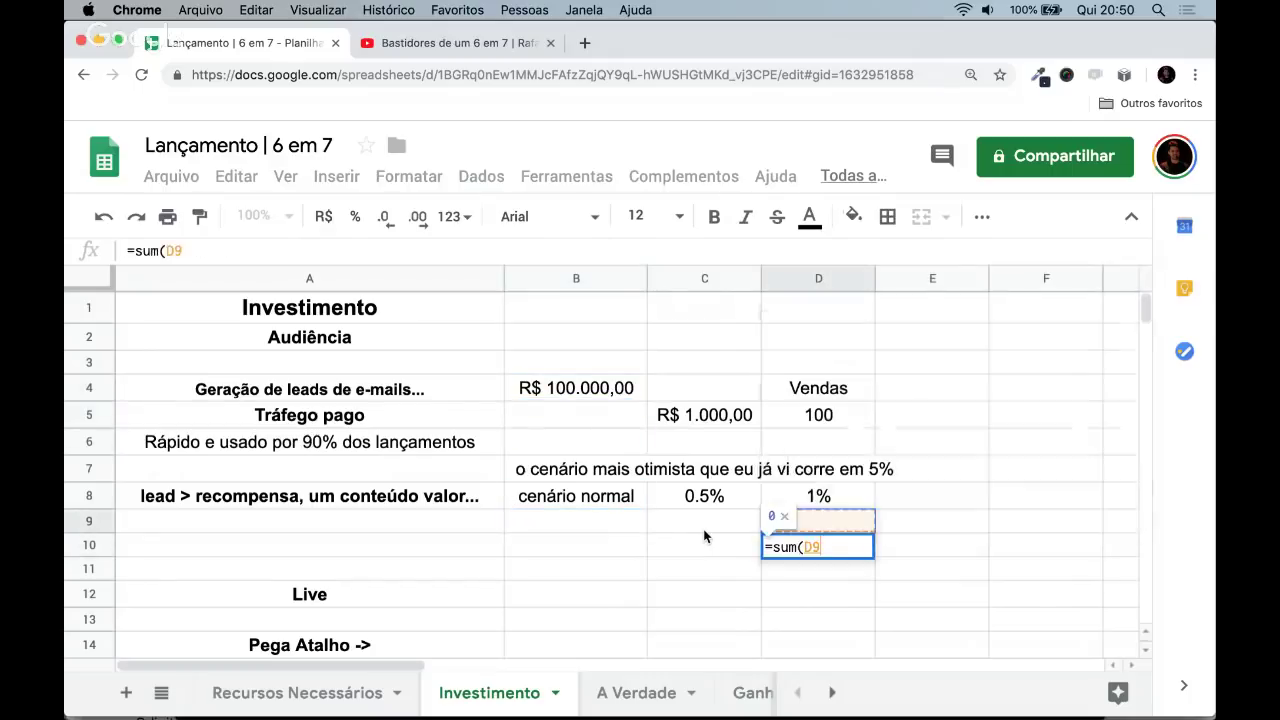
key("Up")
key("Up")
key("Up")
key("Left")
key("Left")
key("Up")
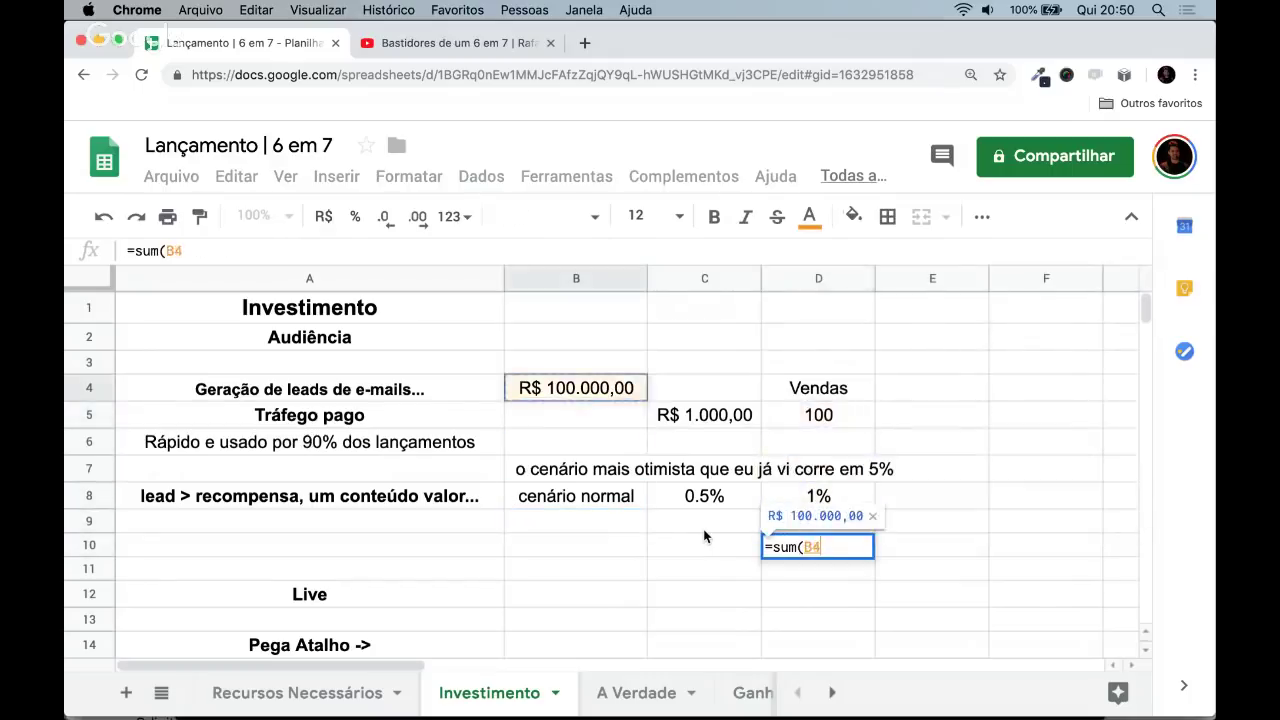
type("*")
key("Up")
key("Up")
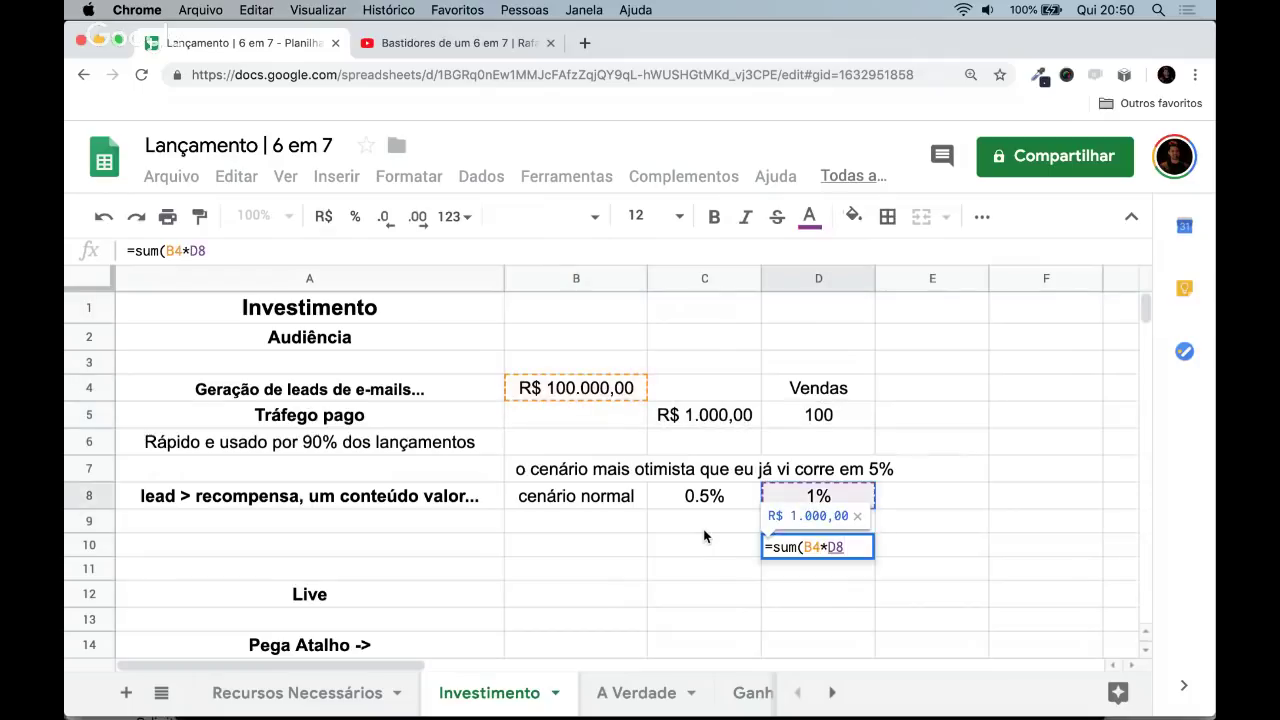
type(")")
key("Return")
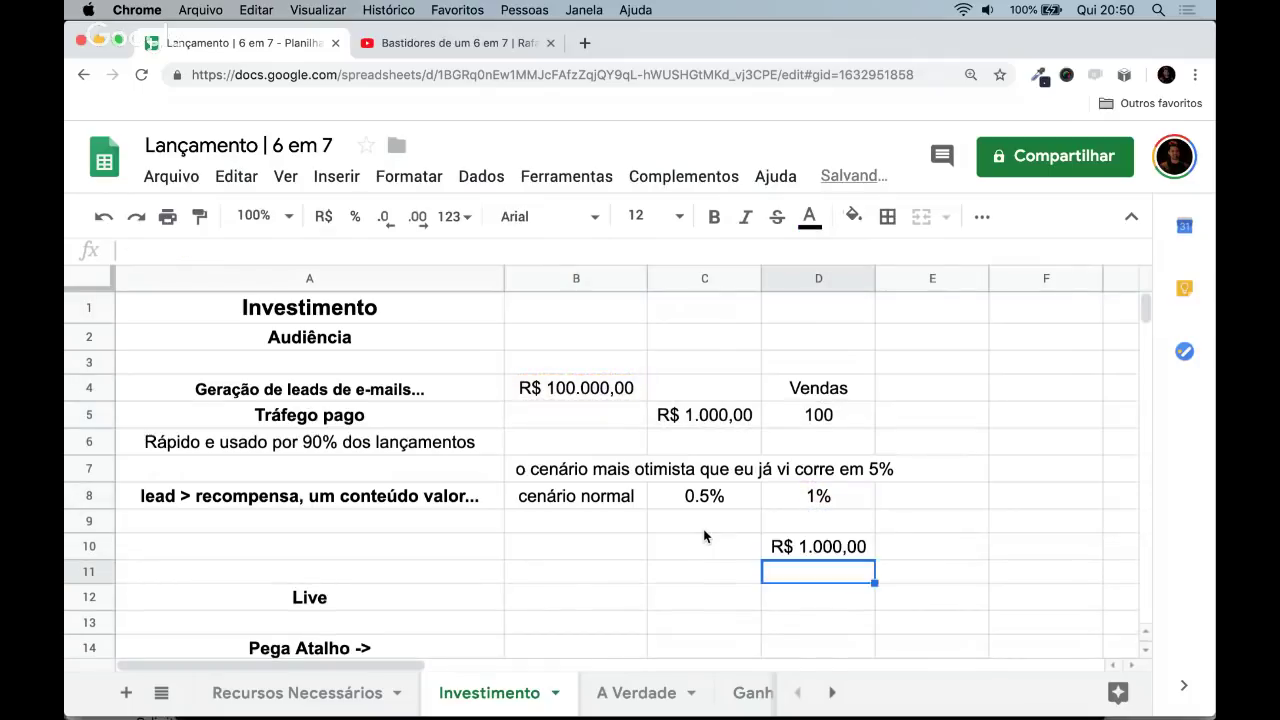
- Clear the multiplication formula from cell D10, leaving the cell empty
key("Up")
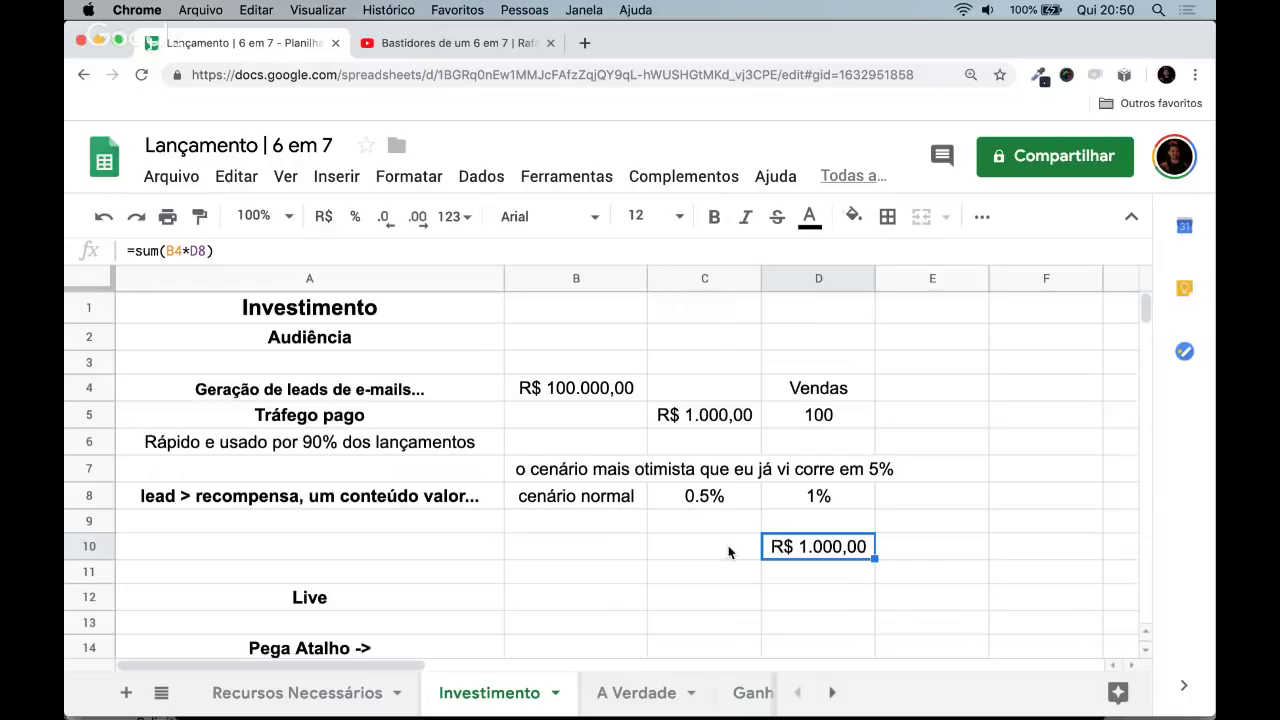
type("/sum")
key("BackSpace")
key("BackSpace")
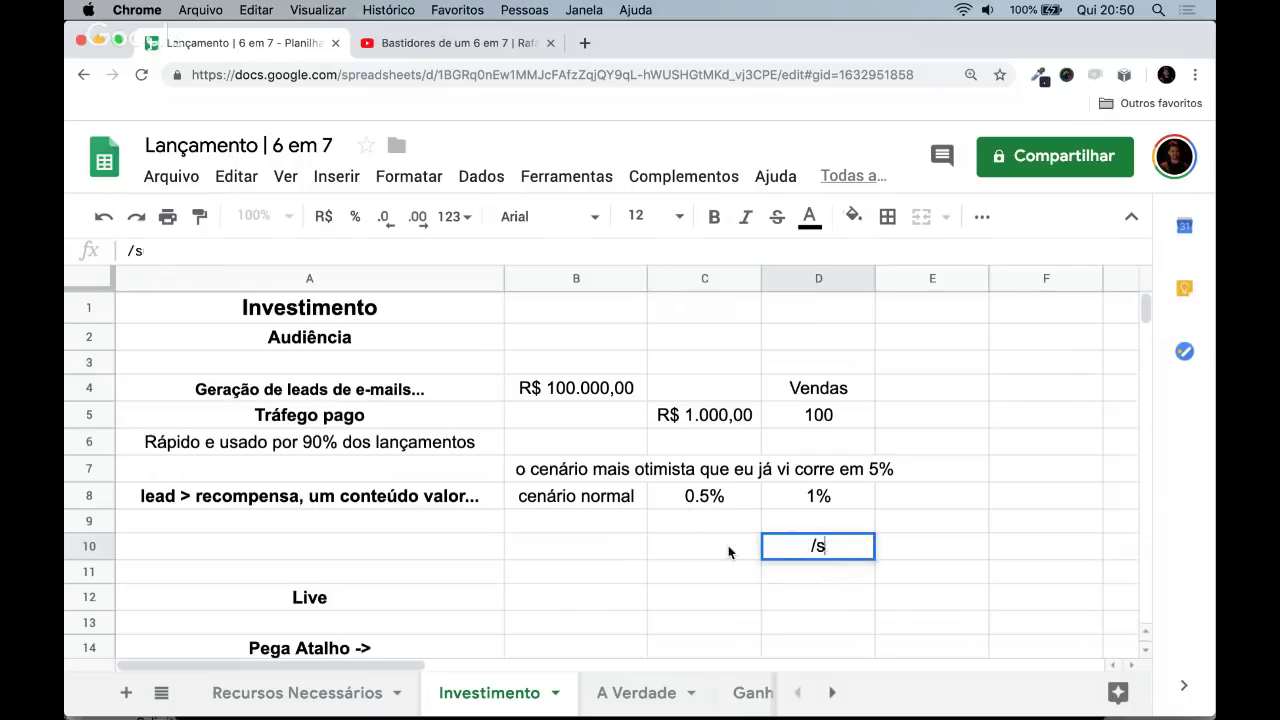
key("BackSpace")
key("BackSpace")
type("=s")
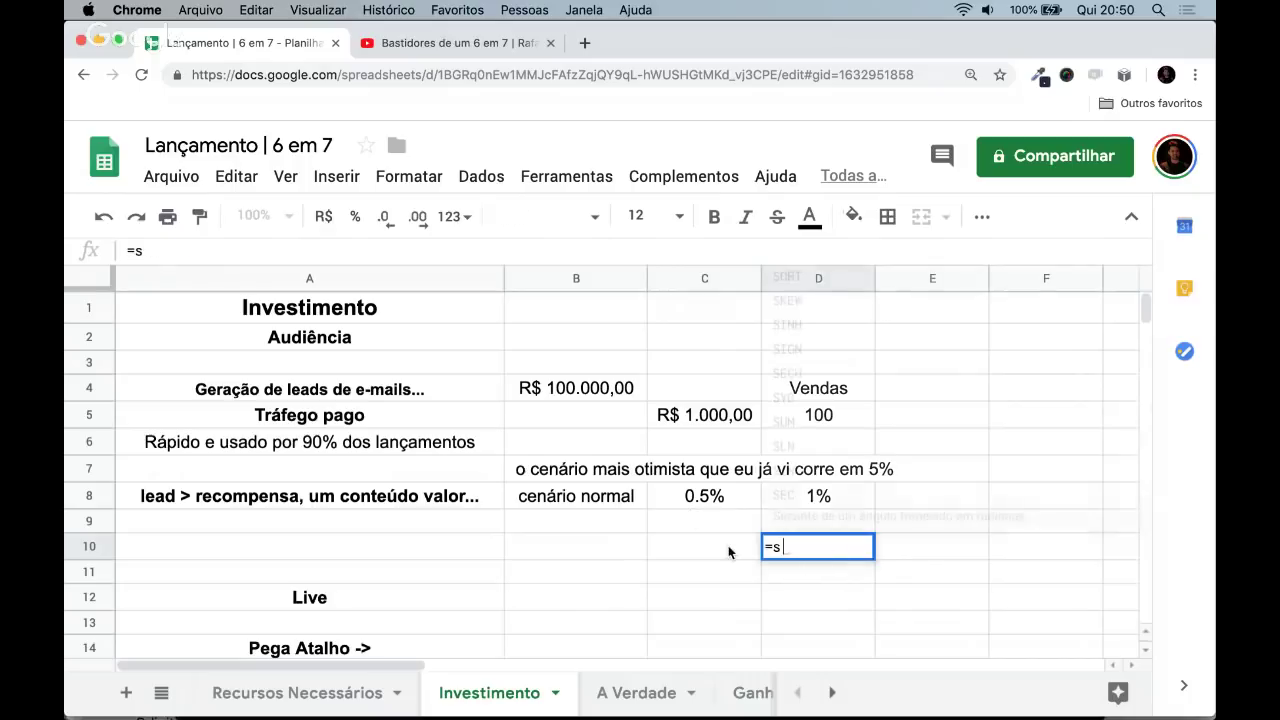
key("BackSpace")
key("BackSpace")
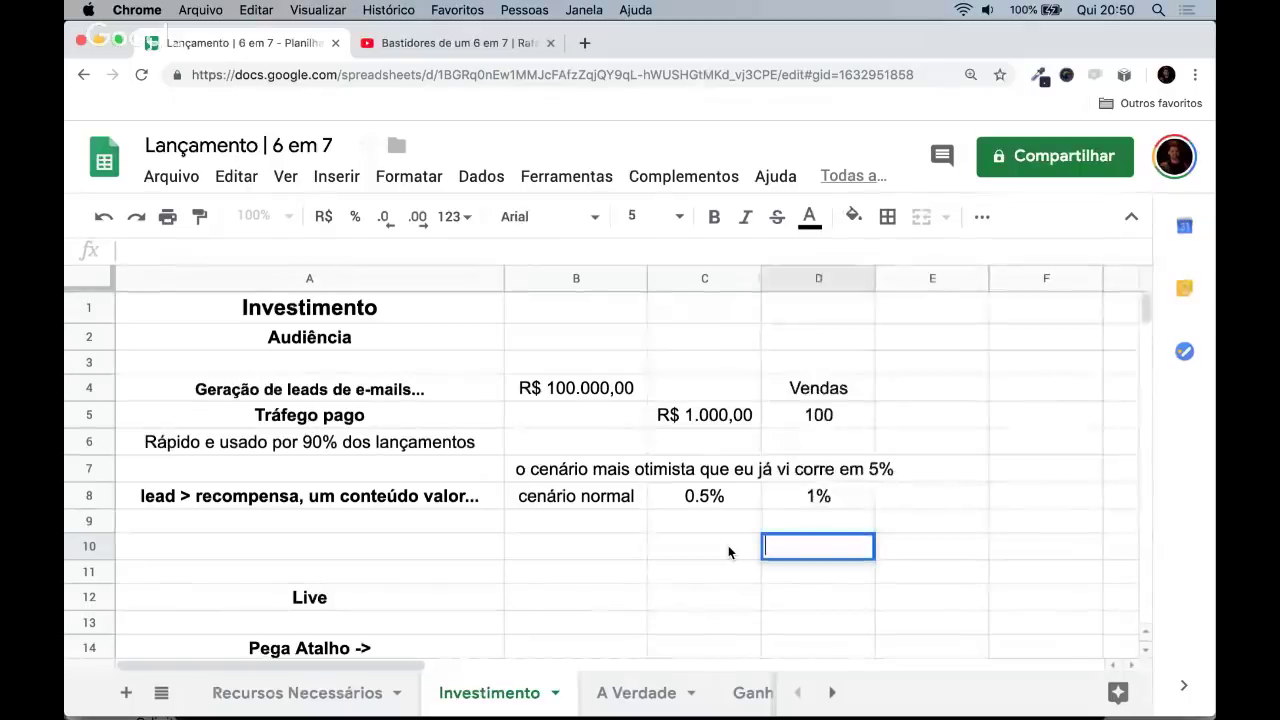
key("Escape")
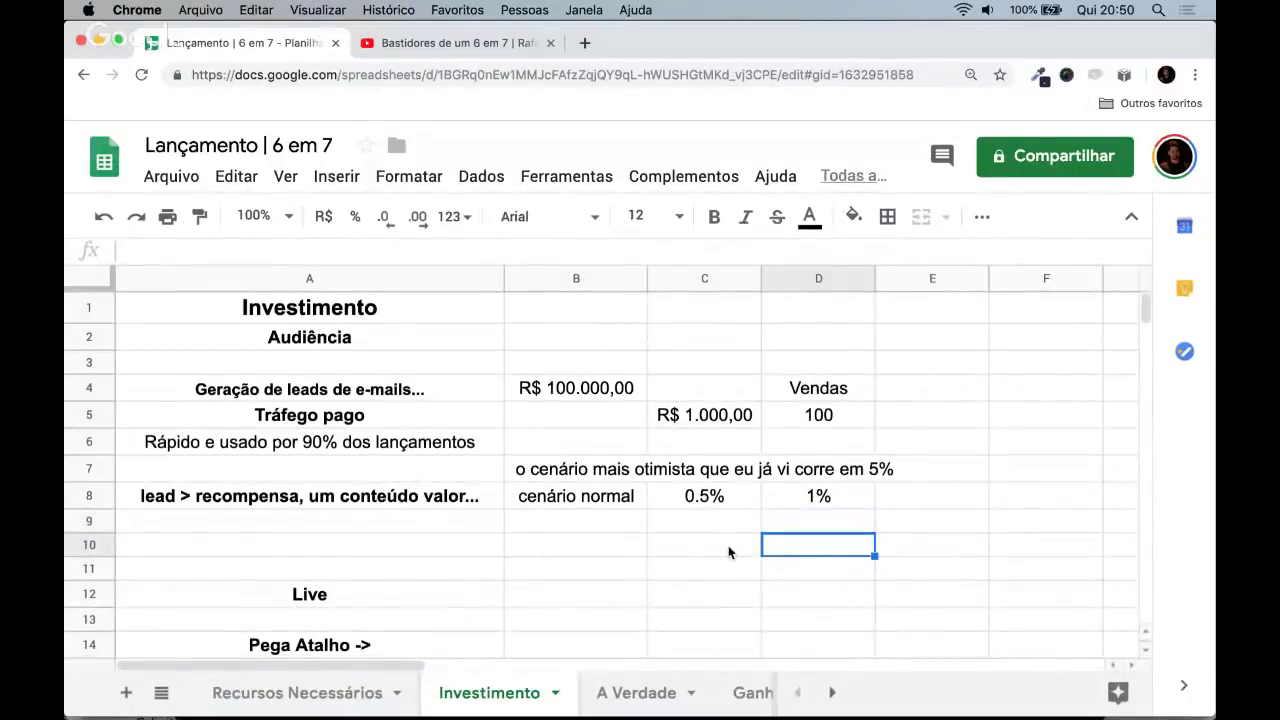
- Enter 10000 in cell D10, below the 1% rate, and select that cell
type("10000")
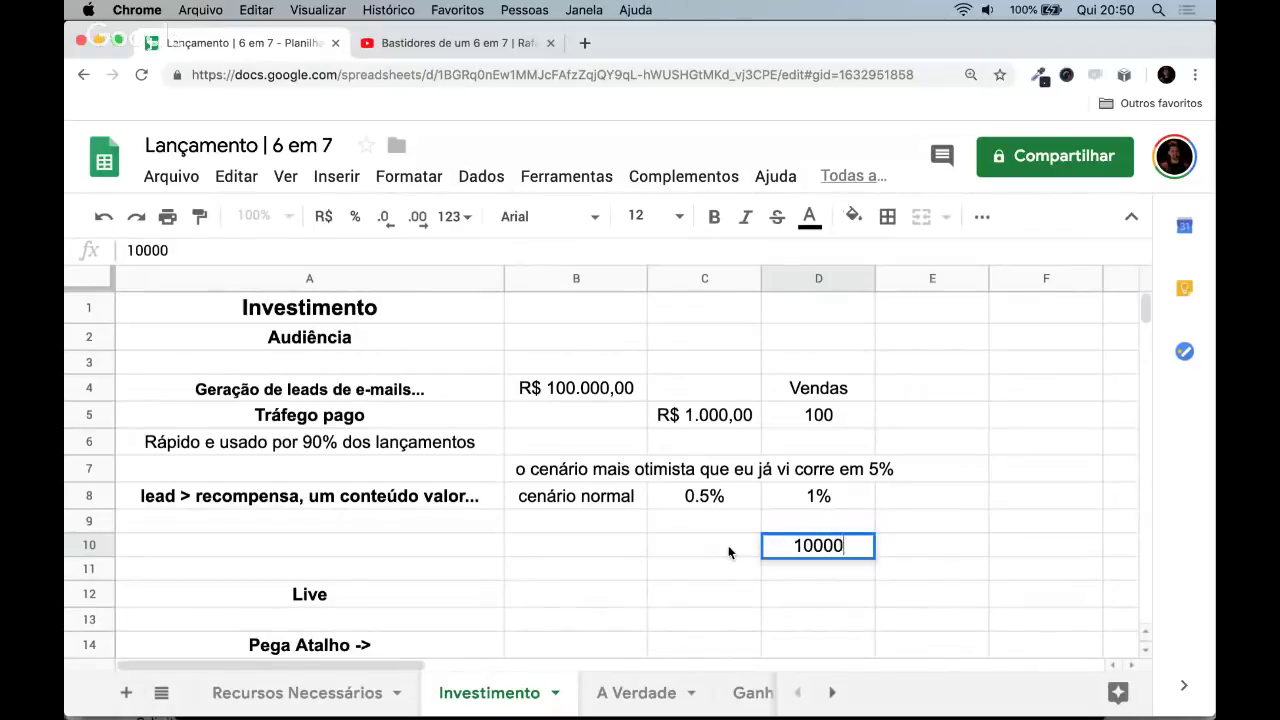
key("Return")
left_click(728, 548)
key("Right")
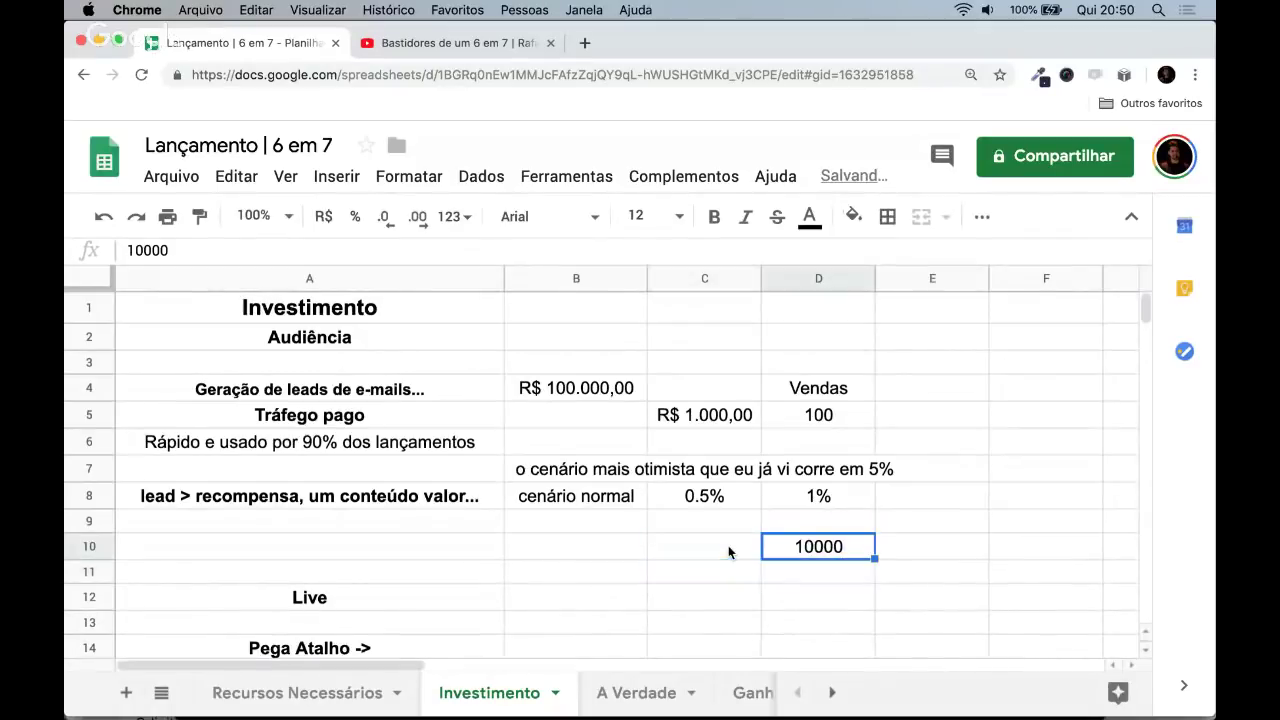
- Change the entry in cell D10, below the 1% rate, to "10.000 leads"
key("Return")
type("leads")
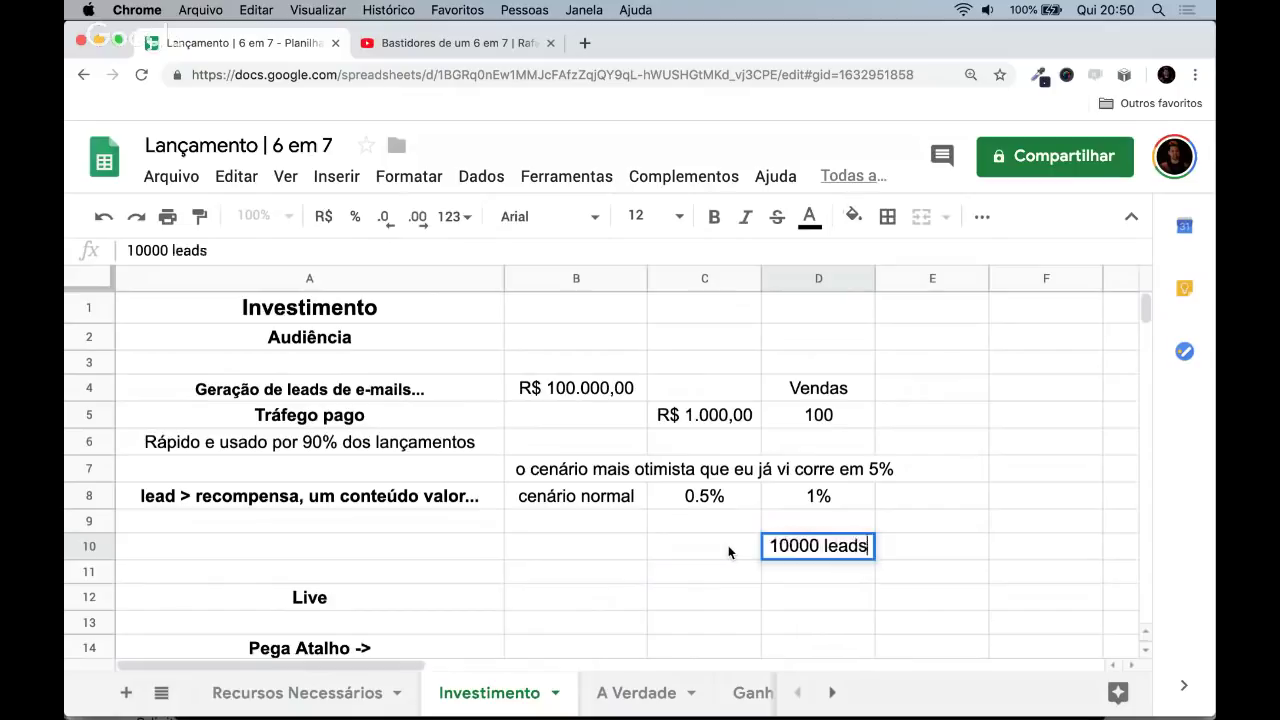
key("Return")
key("Up")
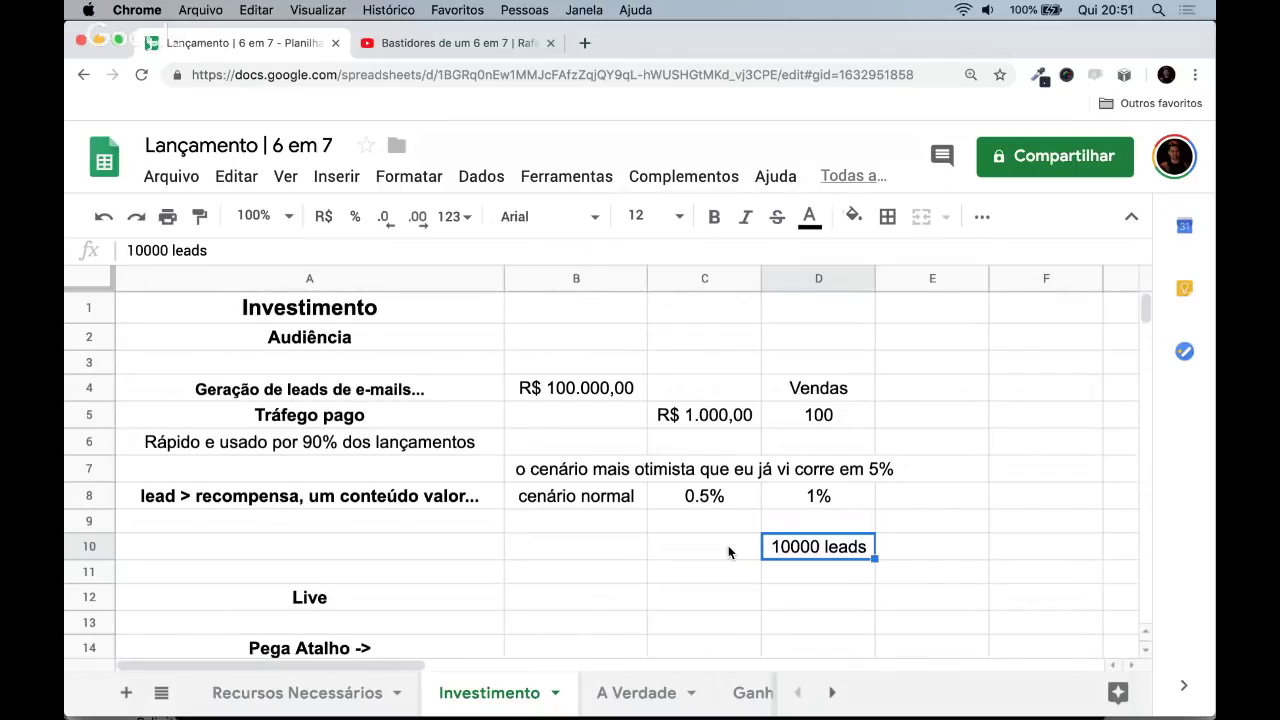
type("10.000 leads")
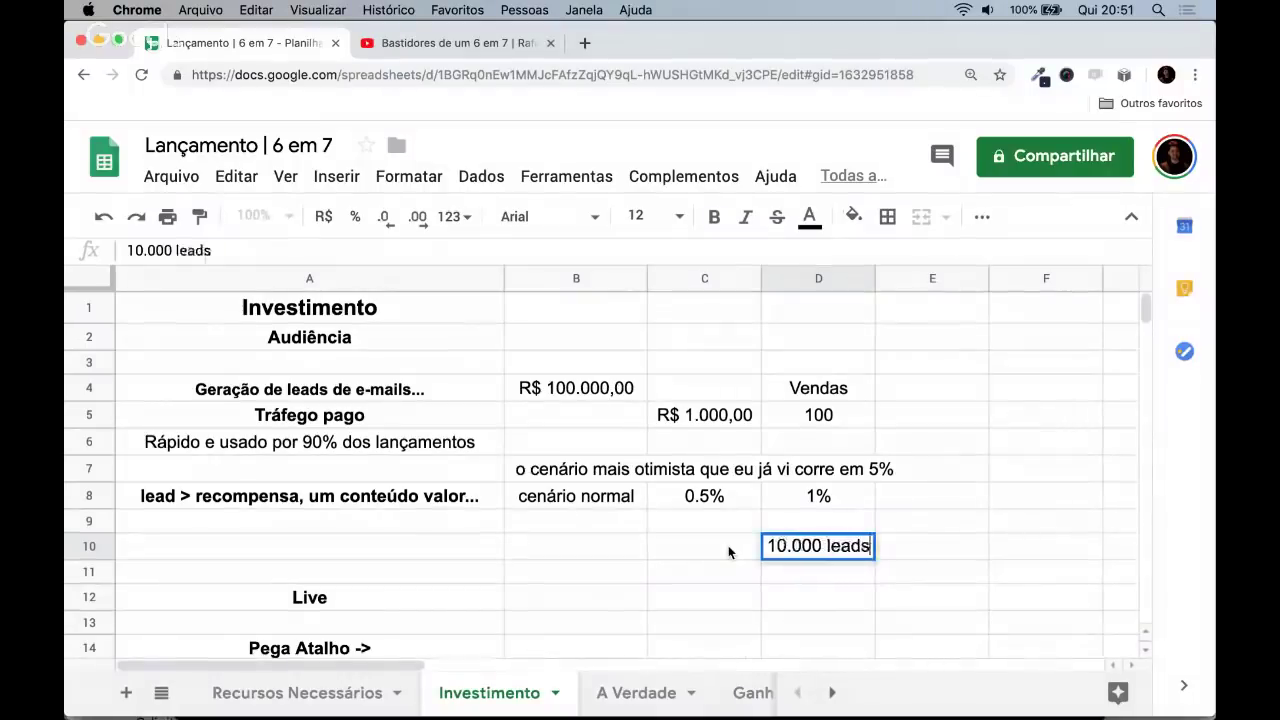
left_click(728, 552)
- Review the sales figure in cell D5 and the 0.5% and 1% conversion rates in row 8
key("Right")
key("Up")
key("Up")
key("Up")
key("Up")
key("Up")
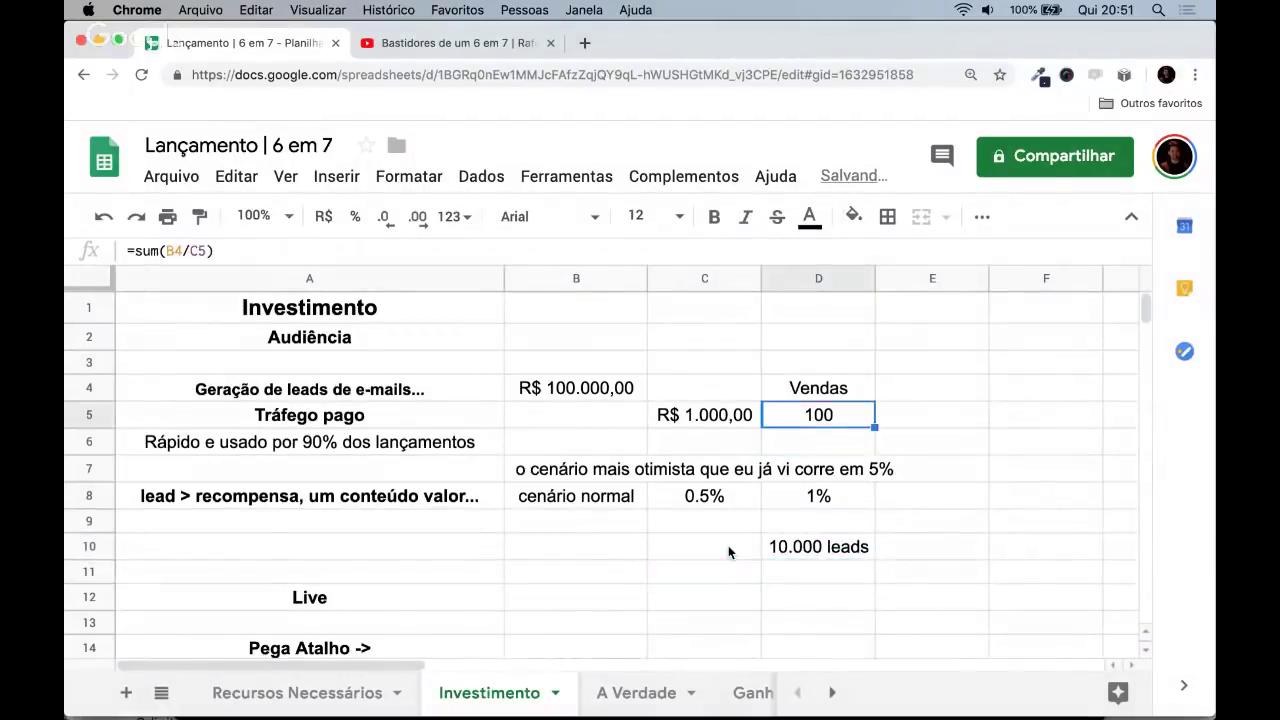
key("Down")
key("Down")
key("Down")
key("Left")
key("Right")
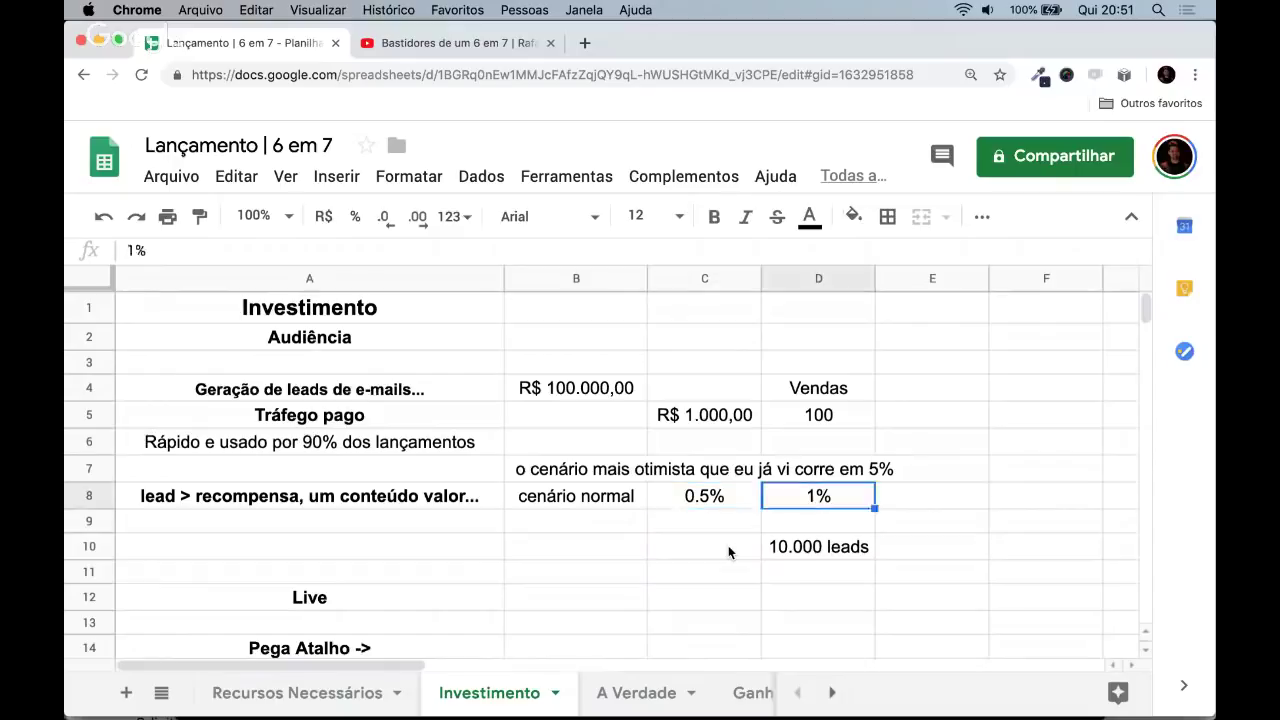
- Enter "20.000 leads" in cell C10, below the 0.5% rate
key("Down")
key("Left")
key("Down")
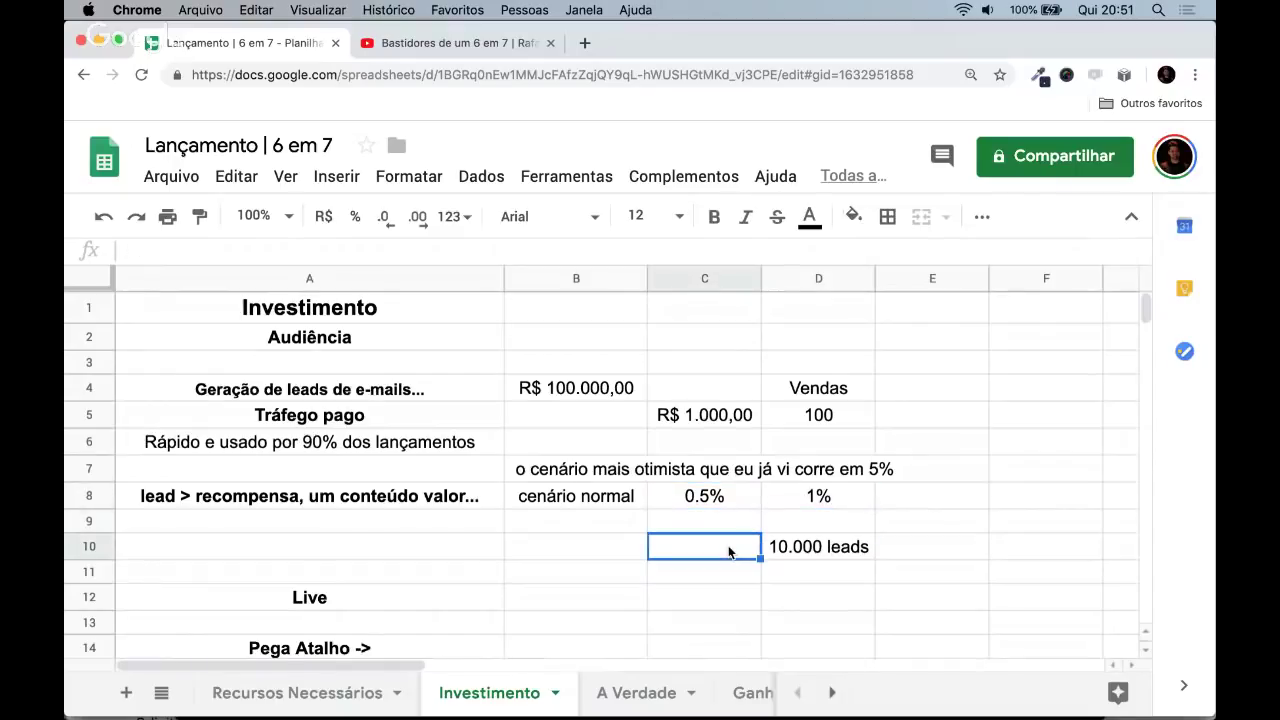
type("20.0000")
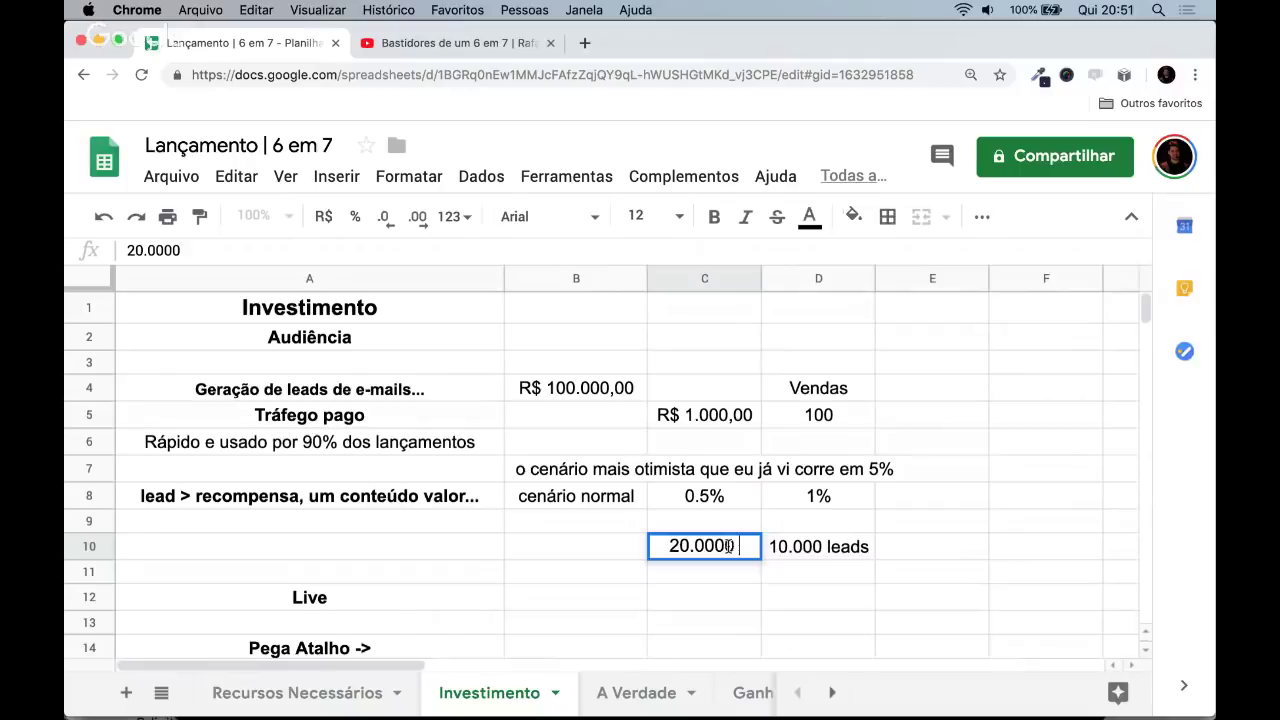
key("BackSpace")
type("leads")
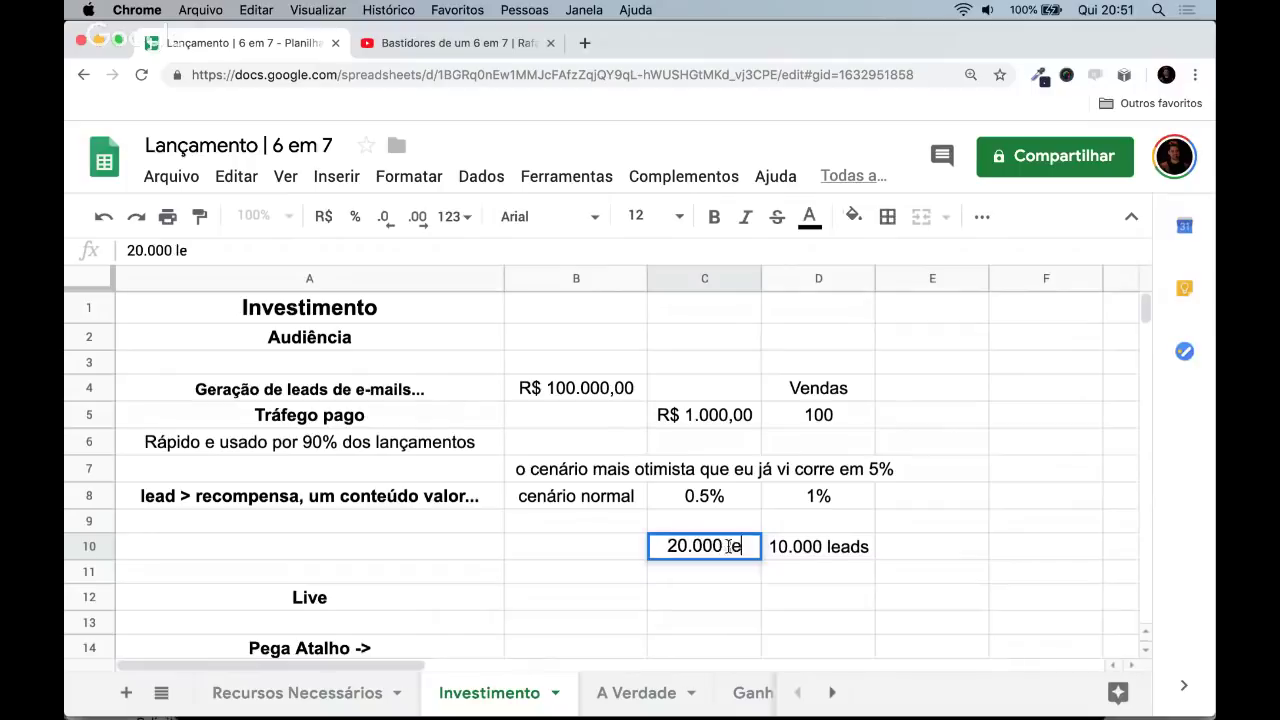
key("Return")
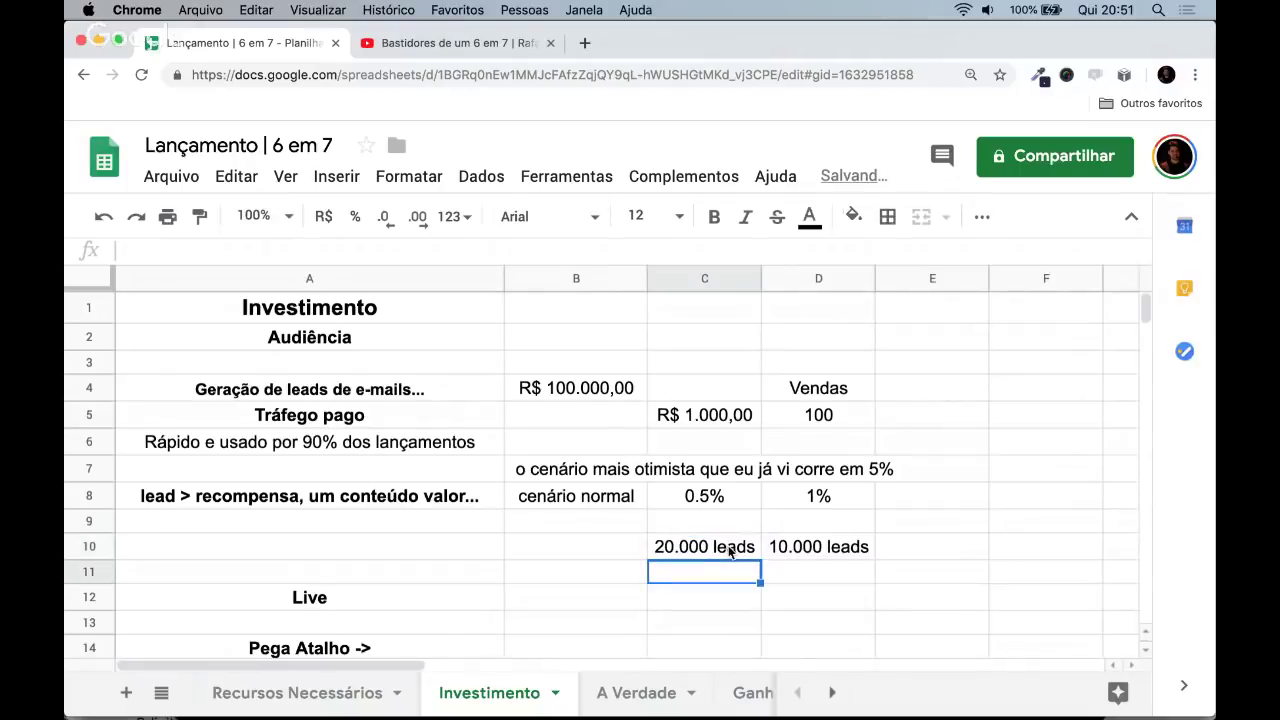
- Add a third conversion rate of 2% in cell E8, beside the 1% rate
key("Up")
key("Right")
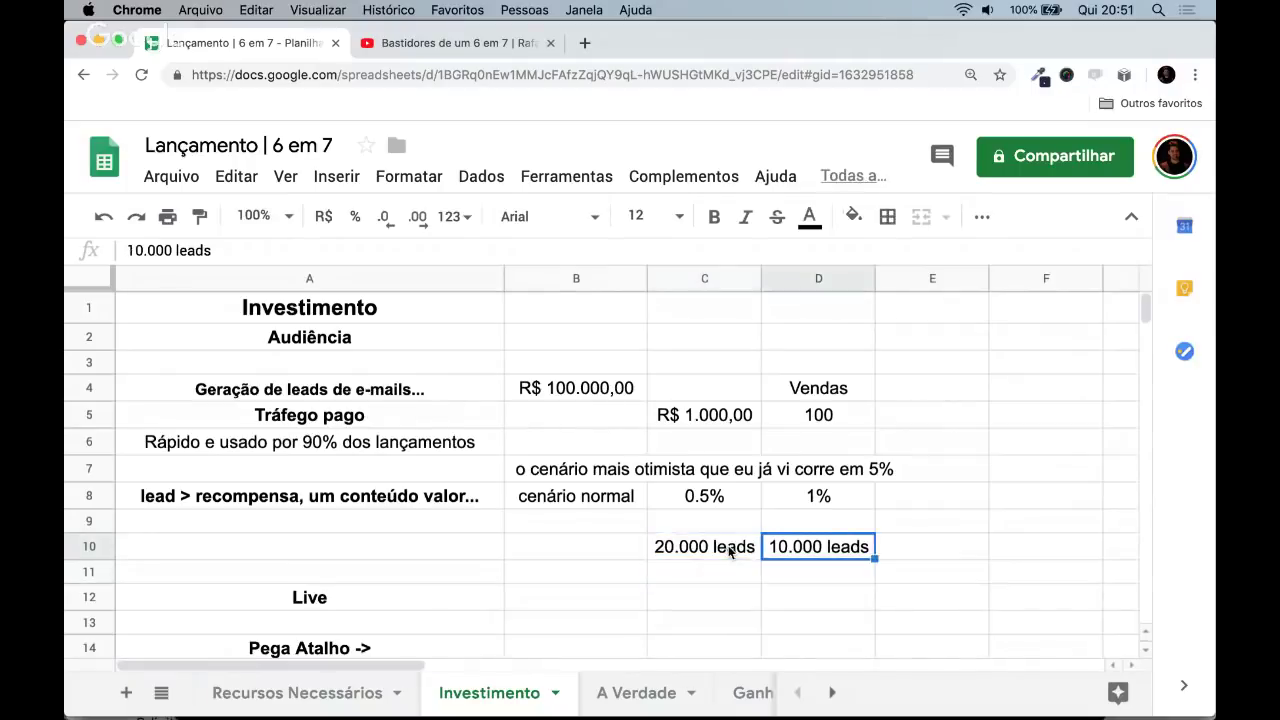
key("Right")
key("Left")
key("Left")
key("Up")
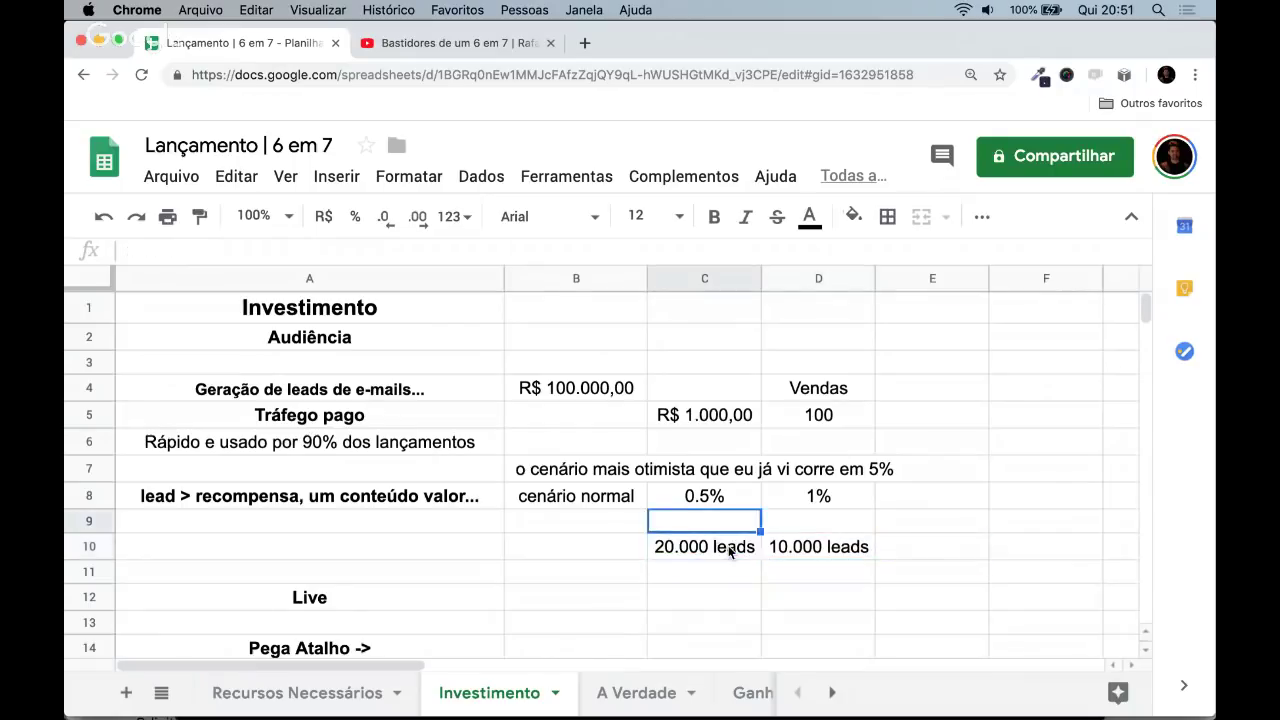
key("Down")
key("Right")
key("Right")
key("Up")
key("Up")
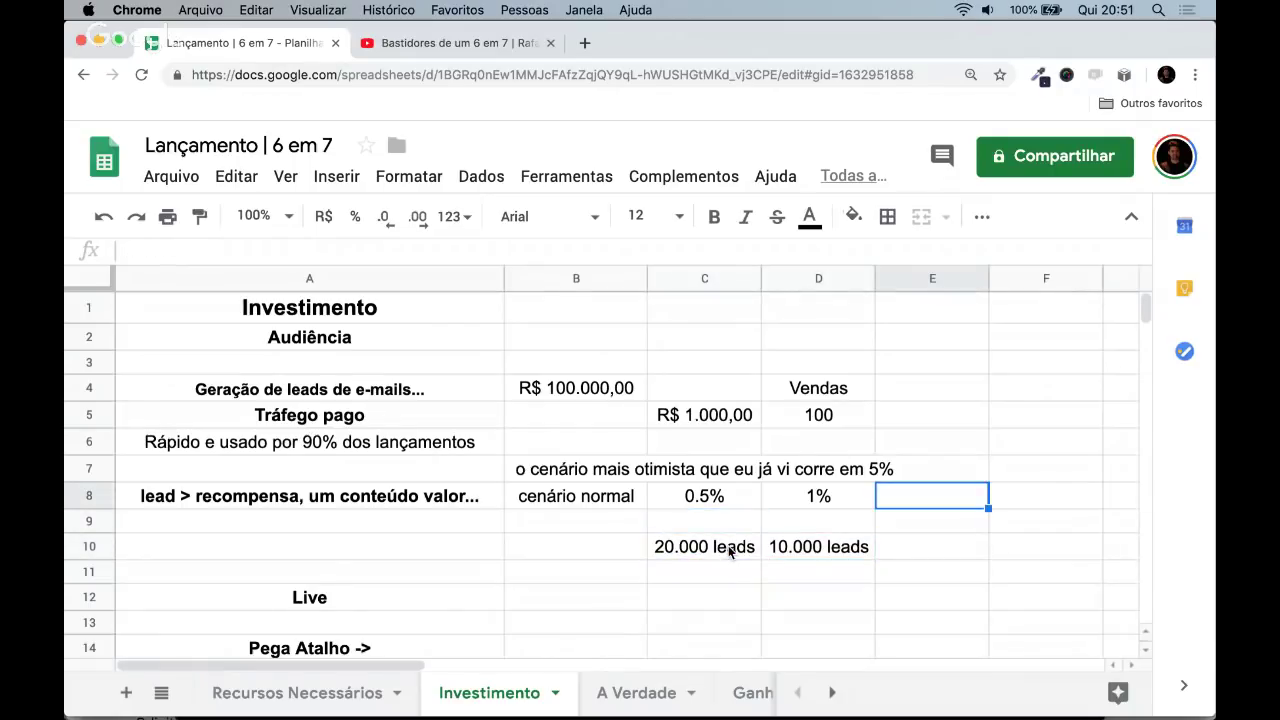
type("2%")
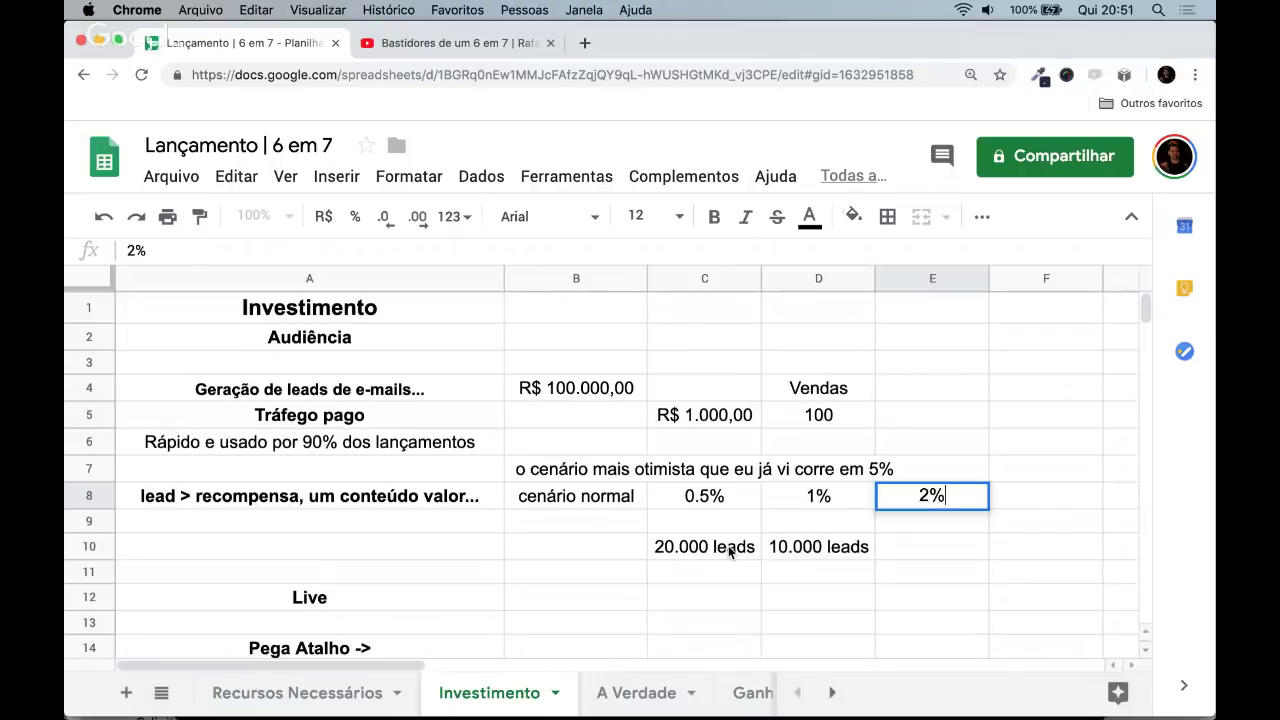
key("Return")
key("Down")
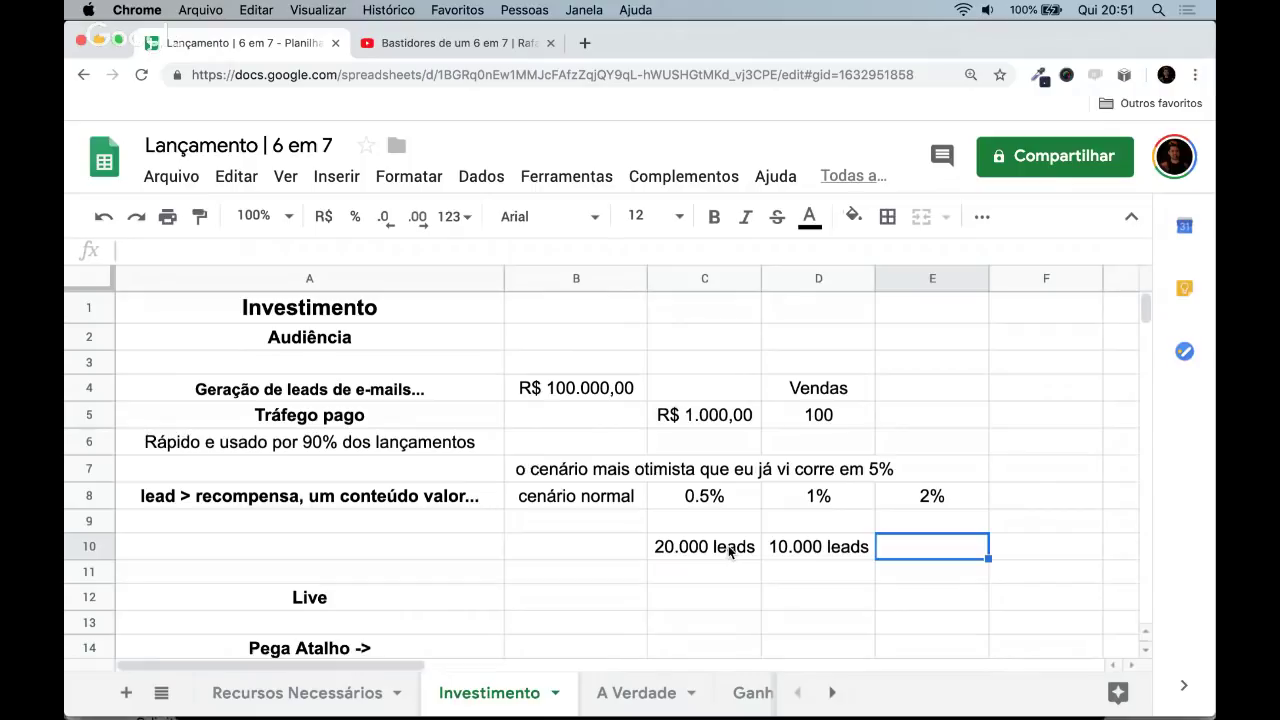
key("Left")
key("Left")
key("Left")
key("Left")
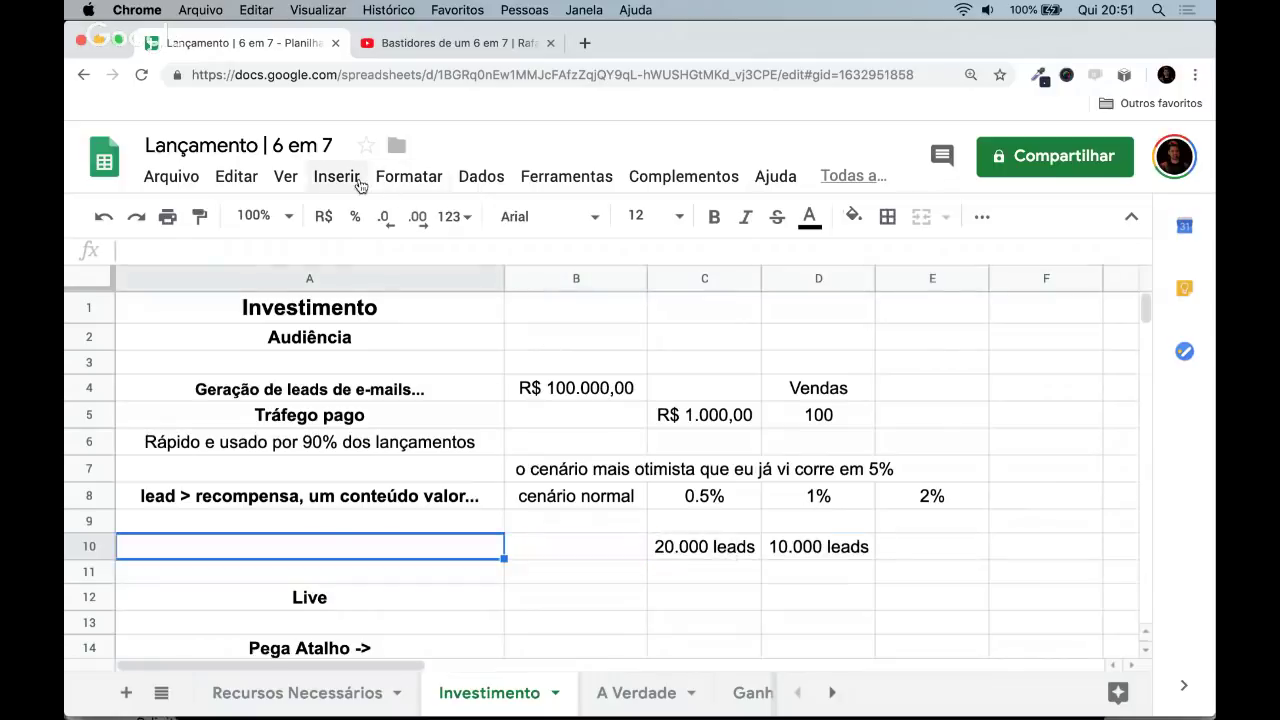
- Switch to the Recursos Necessários sheet and toggle bold repeatedly on the text "Análise da persona;" in cell A13, ending with bold off
left_click(270, 687)
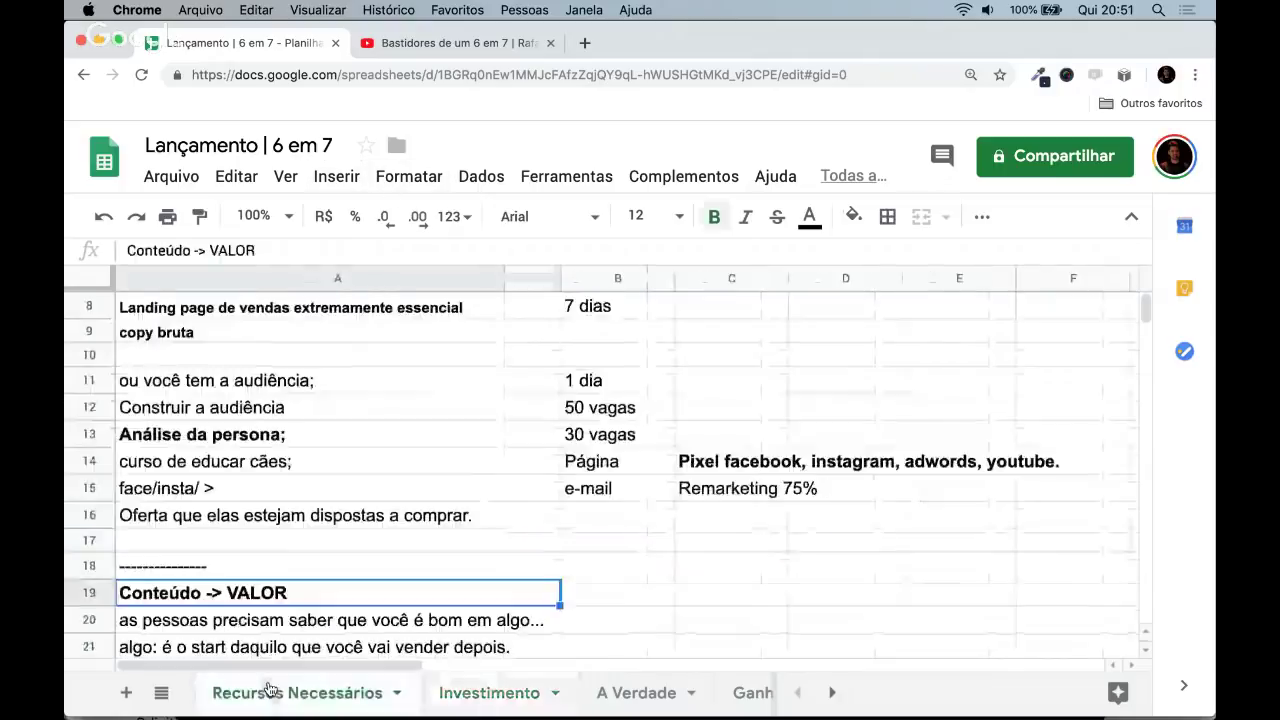
scroll(301, 563, "down", 2)
scroll(301, 563, "down", 2)
scroll(300, 560, "up", 4)
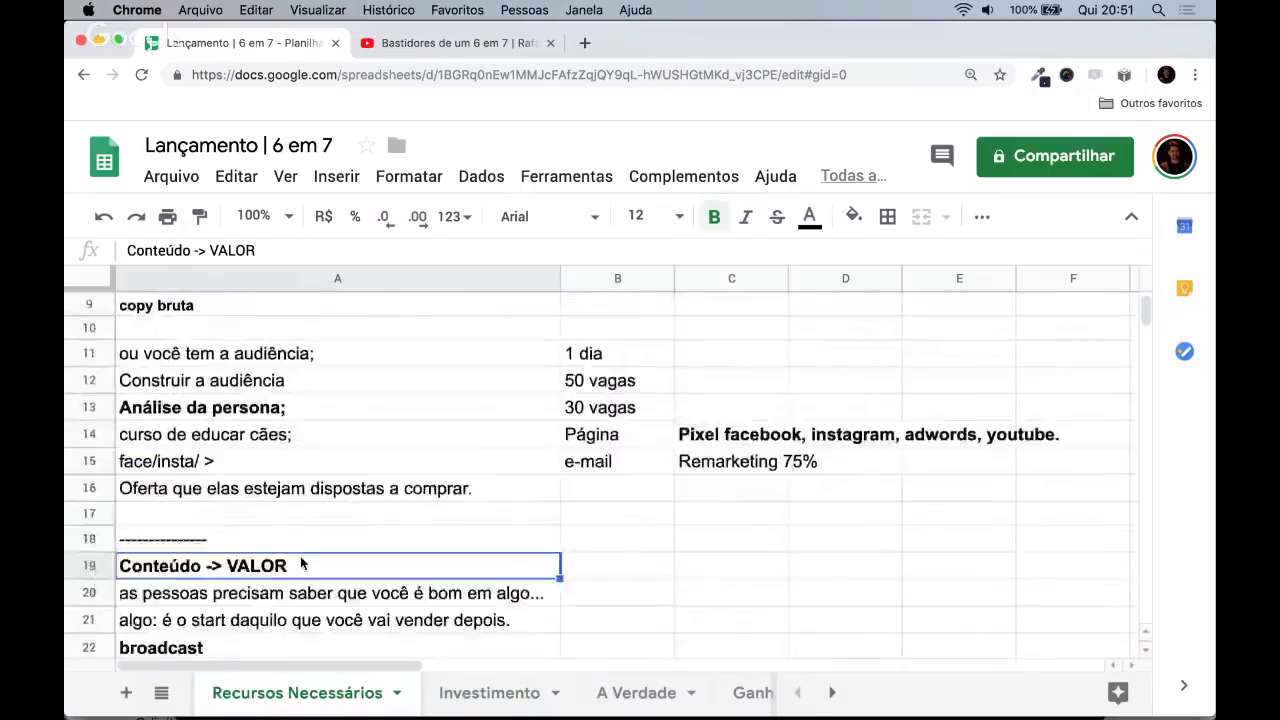
left_click(213, 436)
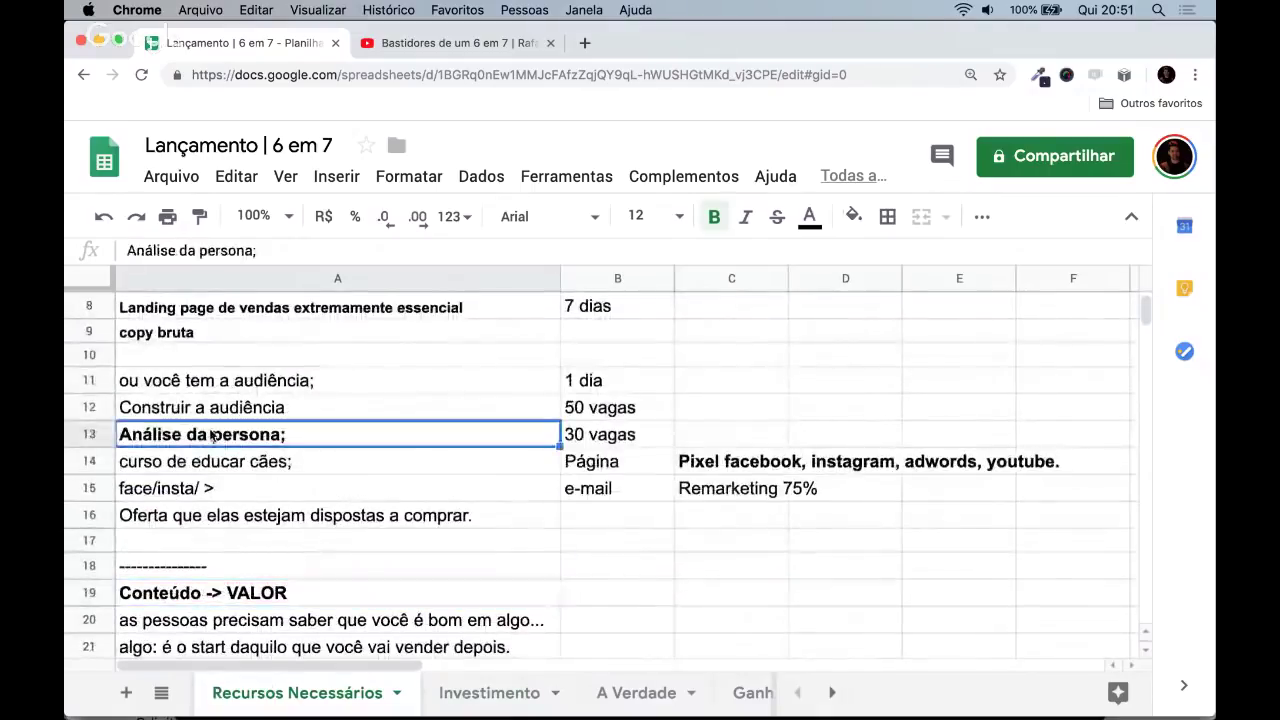
triple_click(339, 440)
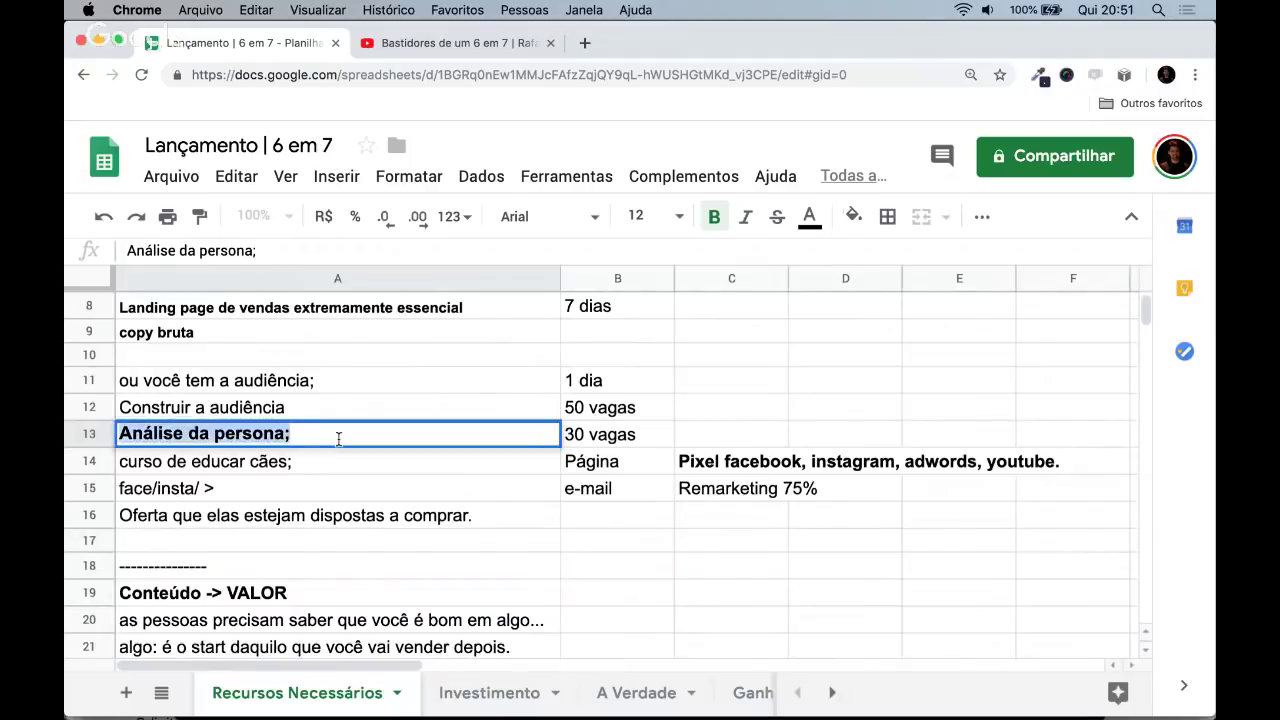
key("super+b")
key("super+b")
key("super+b")
key("super+b")
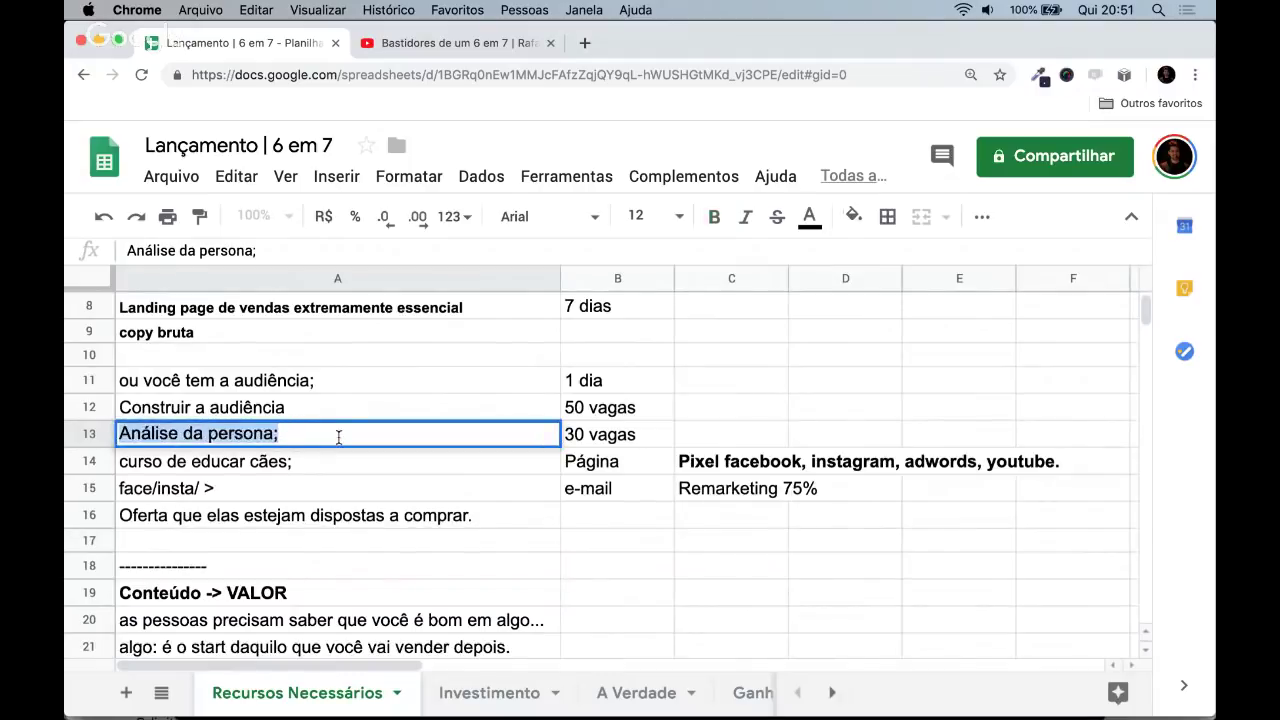
key("super+b")
key("super+b")
key("super+b")
key("super+b")
key("super+b")
key("super+b")
key("super+b")
key("super+b")
key("super+b")
key("super+b")
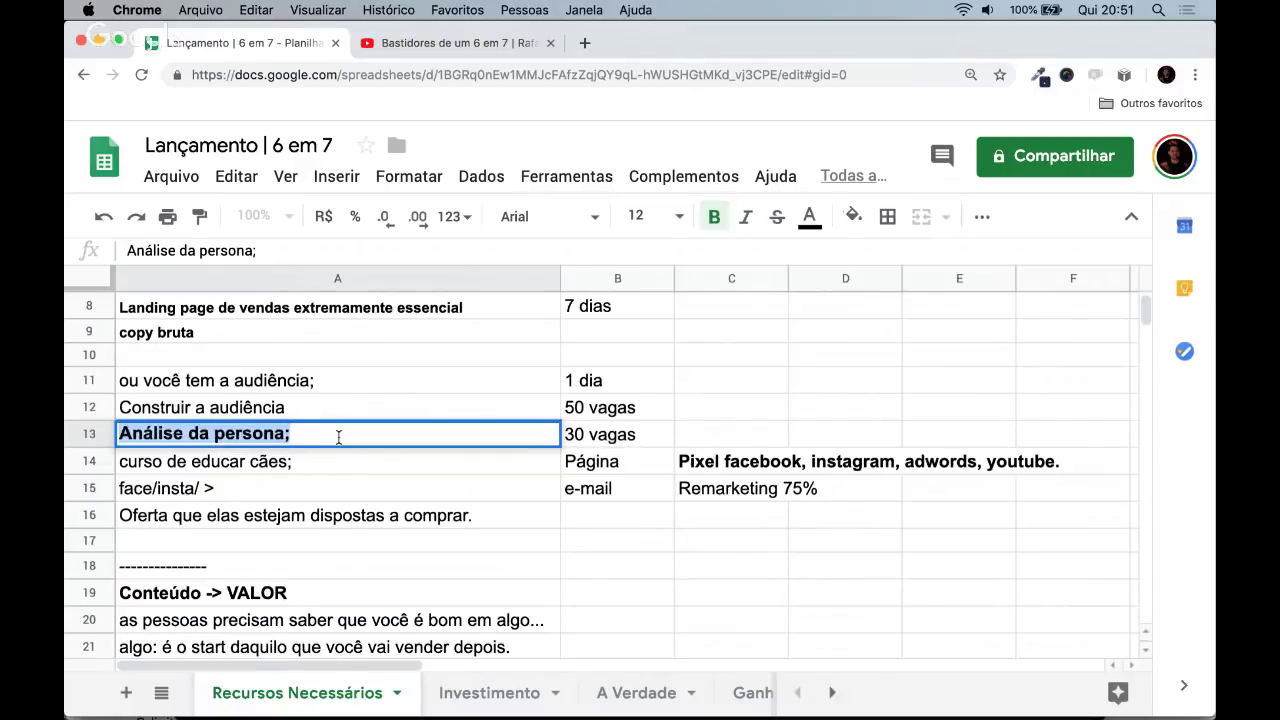
key("super+b")
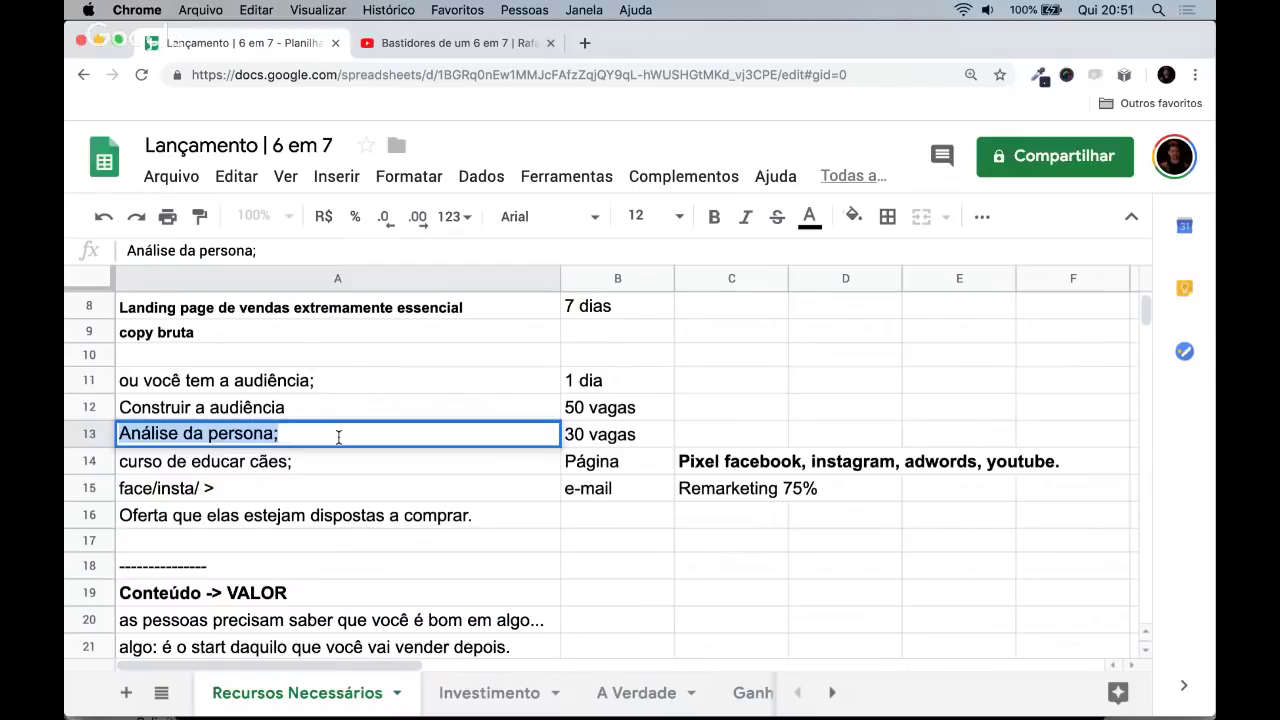
key("super+b")
key("super+b")
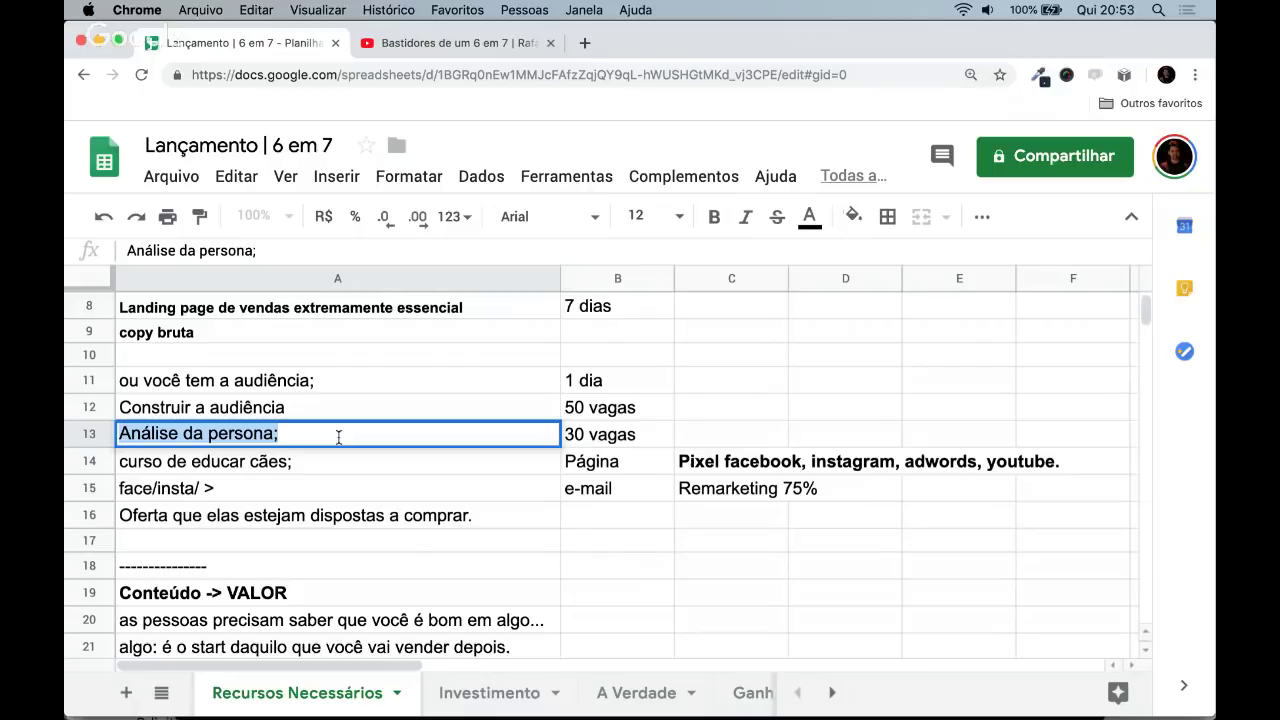
- Return to the Investimento sheet and enter "5.000 leads" in cell E10, below the 2% rate
left_click(477, 698)
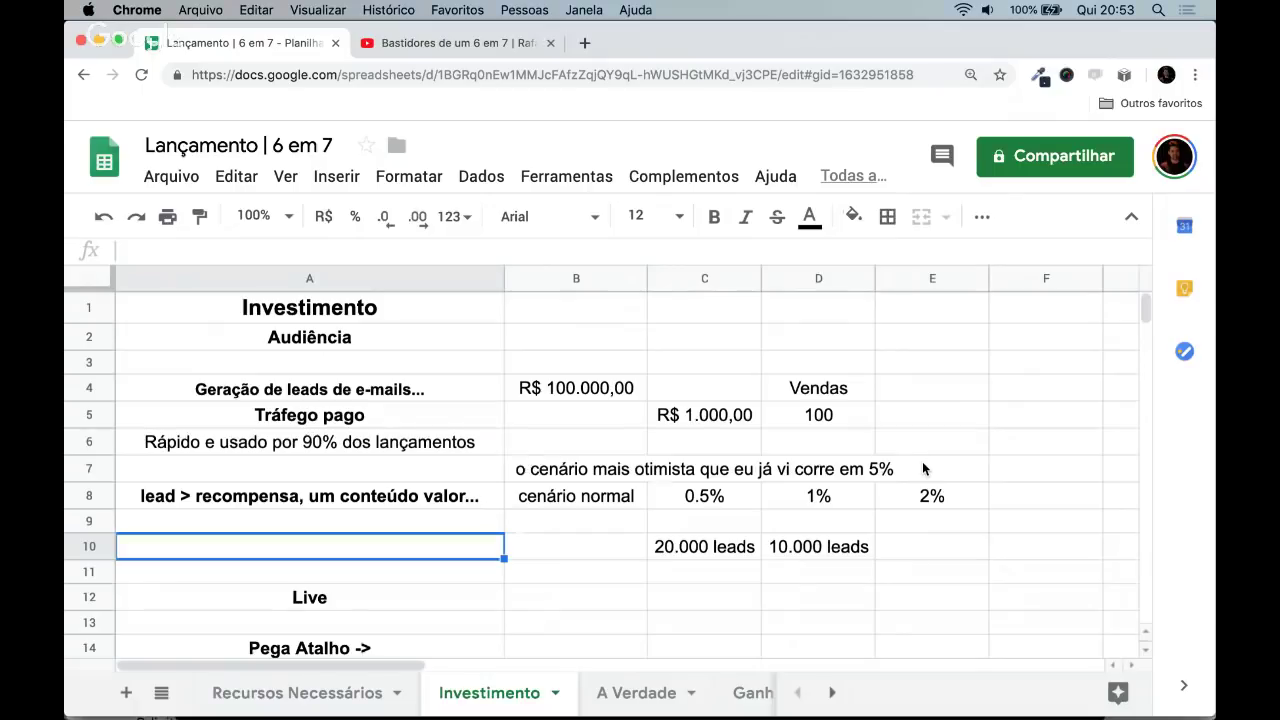
left_click(730, 538)
left_click(730, 527)
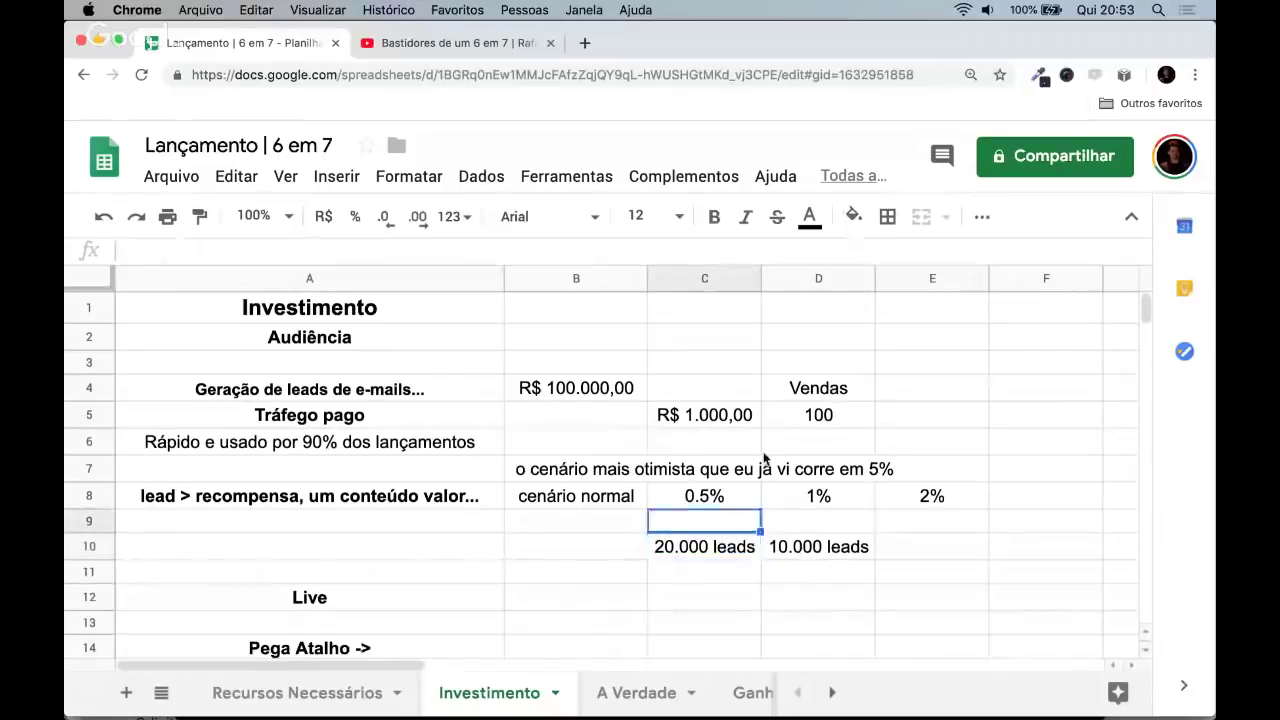
left_click(800, 546)
left_click(720, 546)
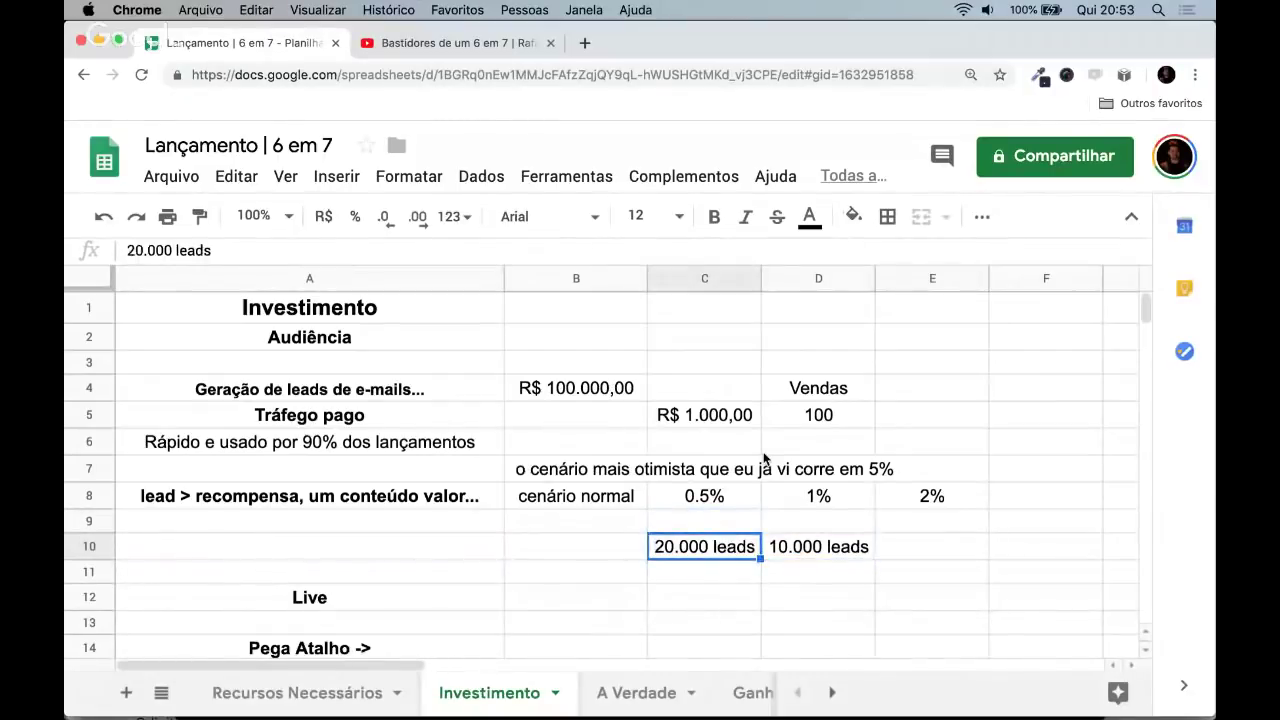
key("Right")
key("Right")
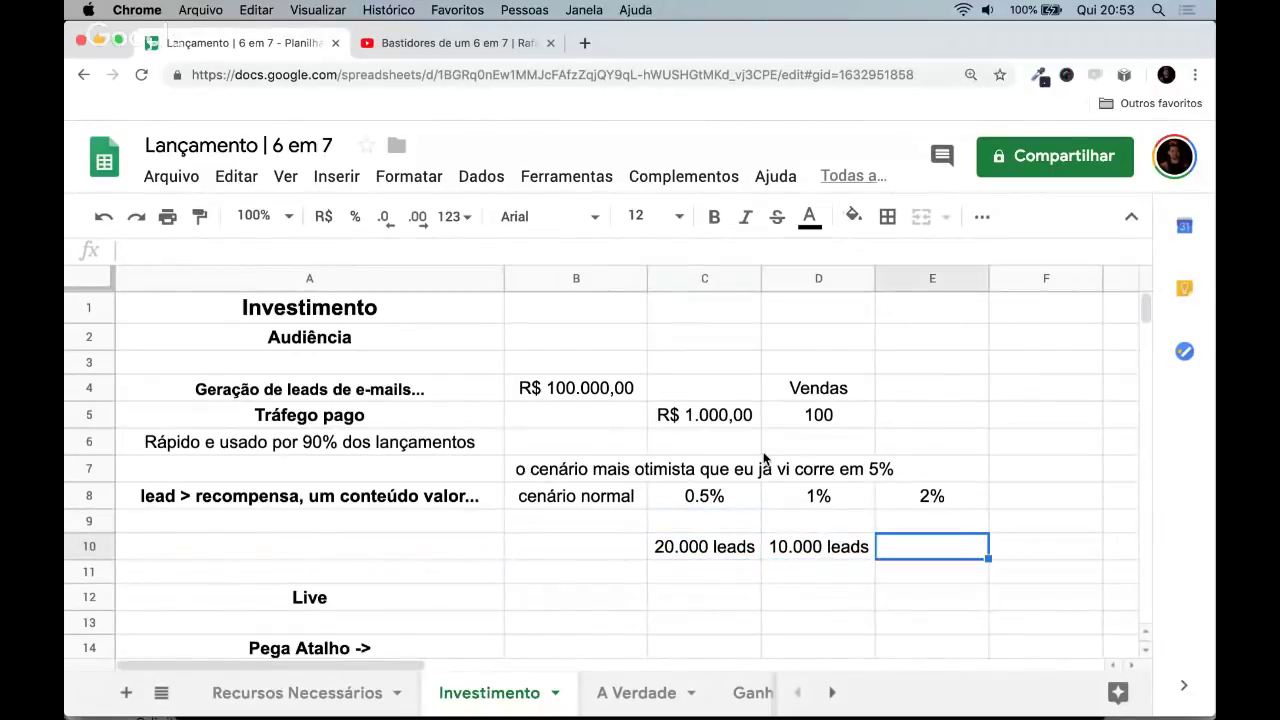
type("5.000")
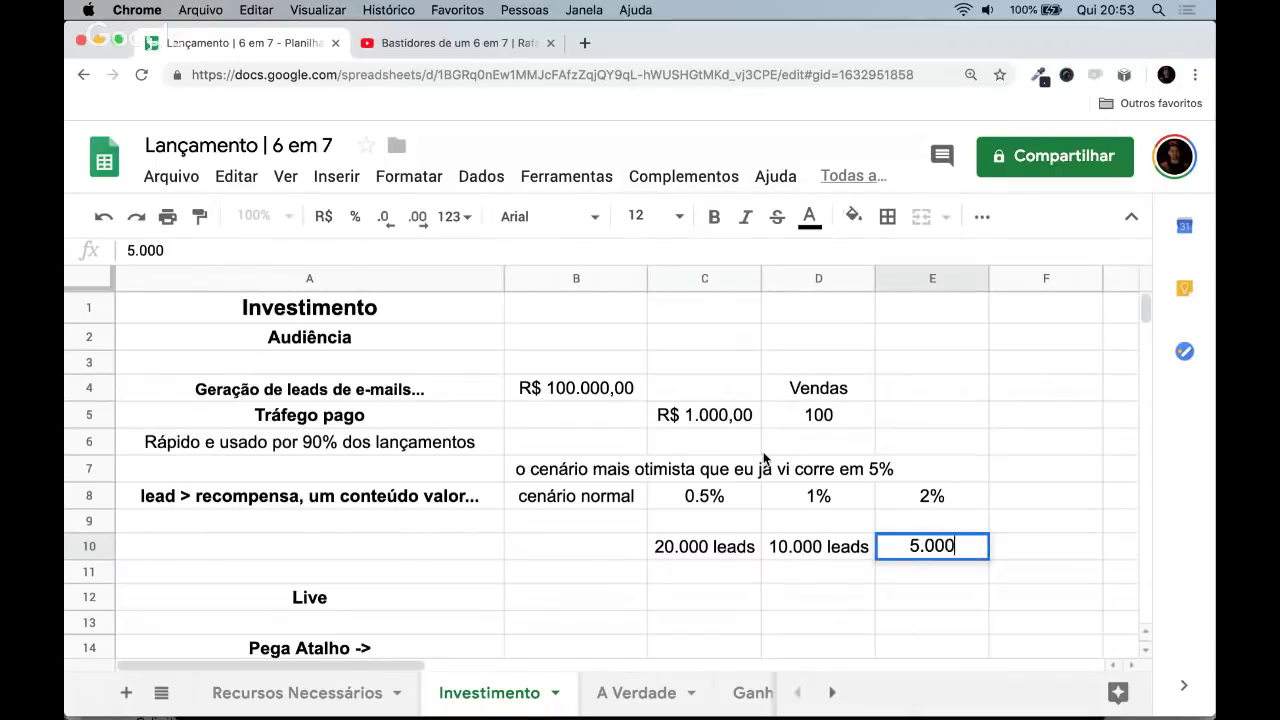
key("Return")
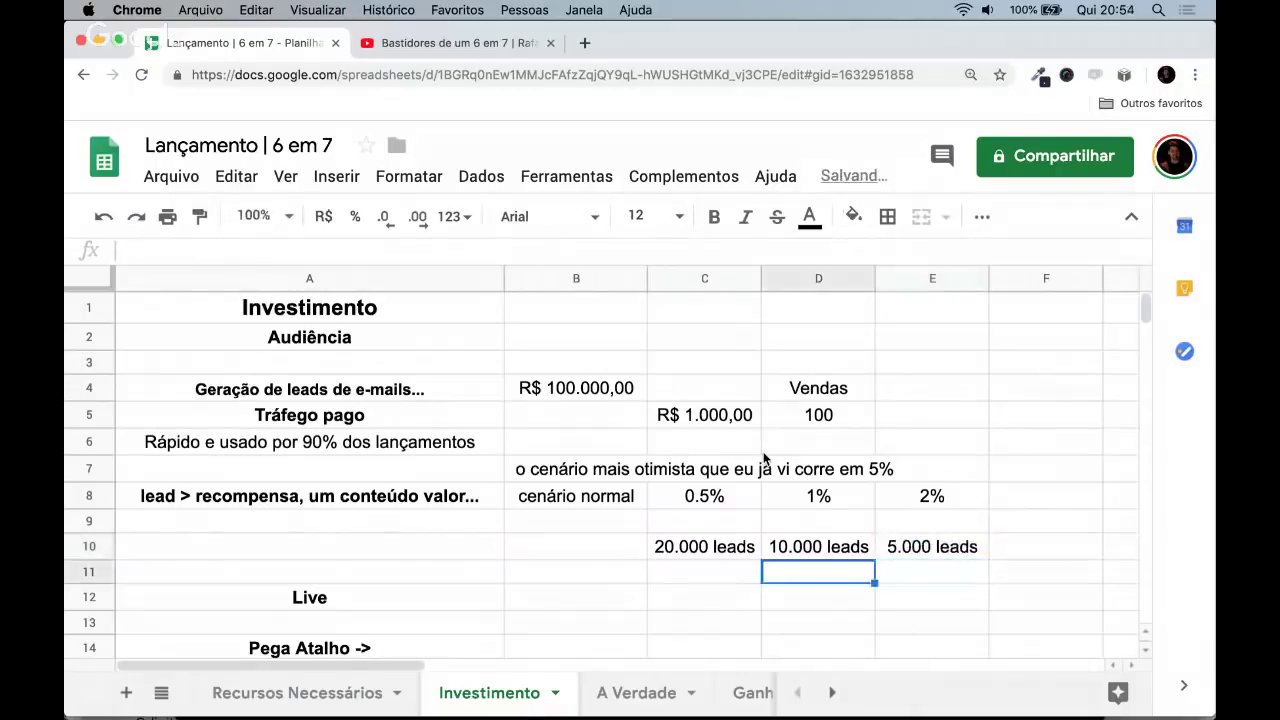
key("Left")
key("Left")
key("Left")
key("Right")
key("Right")
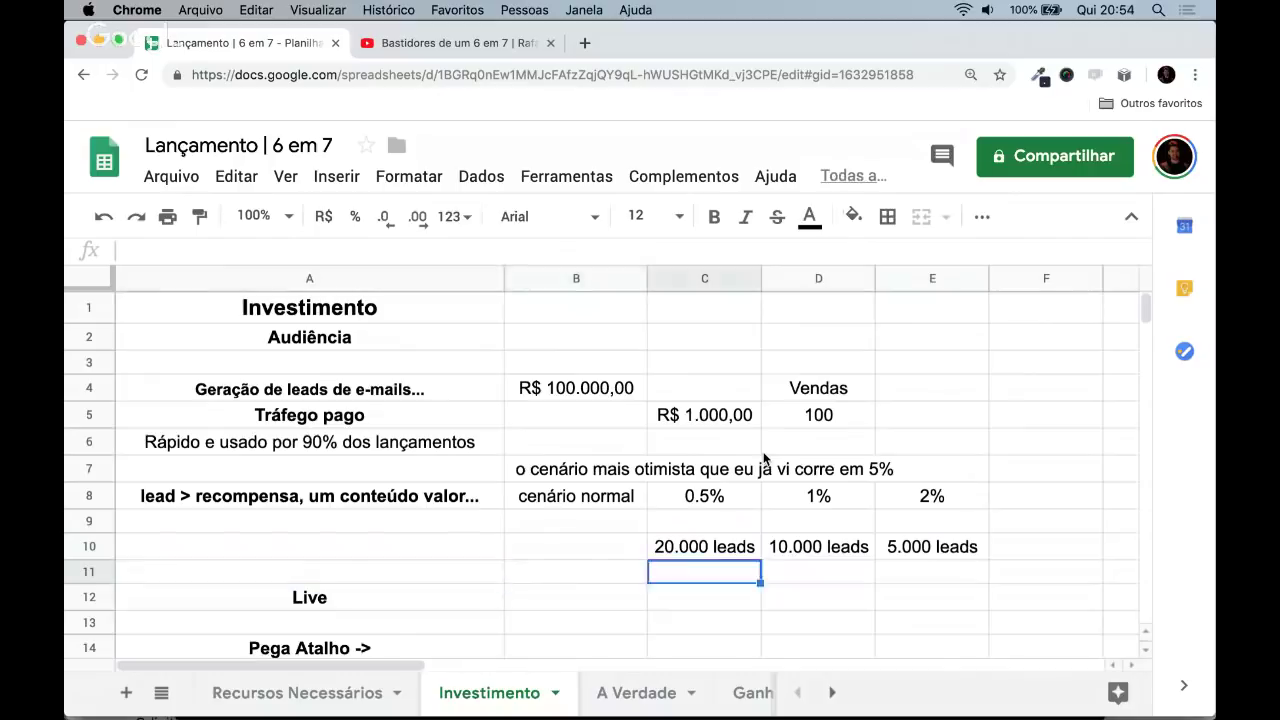
key("Left")
key("Left")
key("Left")
key("Right")
key("Right")
key("Right")
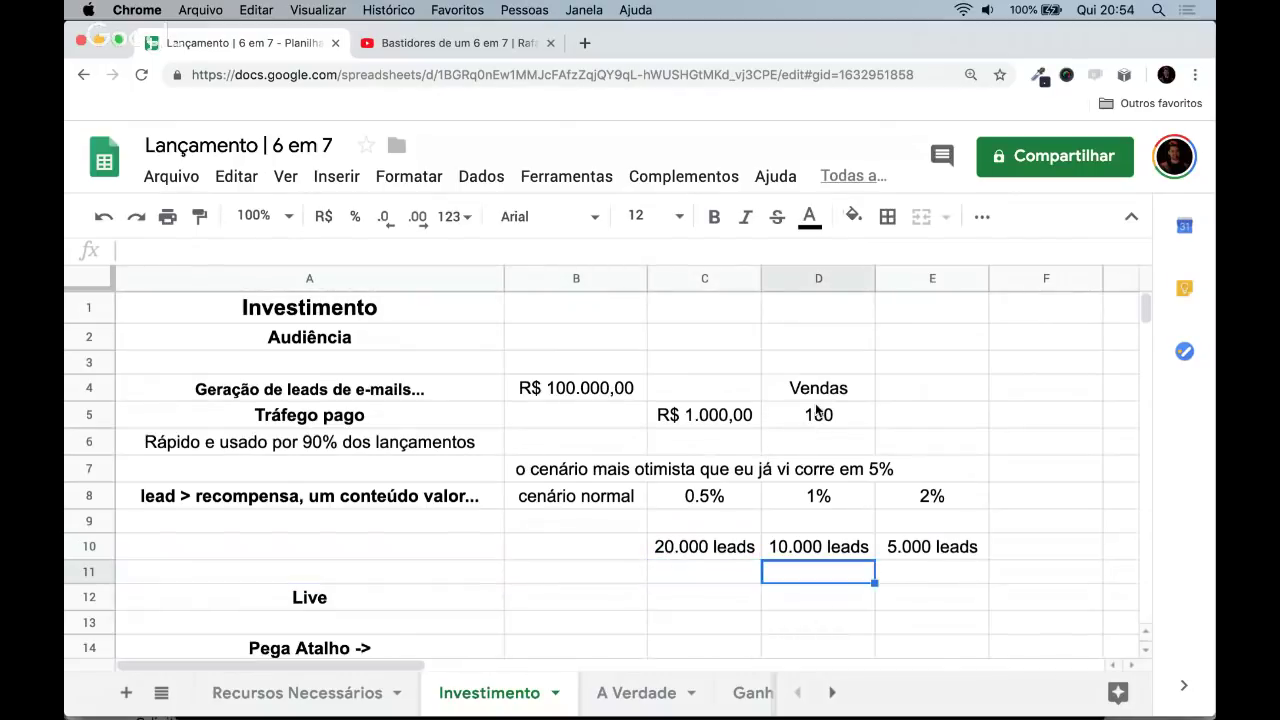
- Enter the note "ferramenta que entrega os e-mails" in cell C11, below the 20.000 leads figure
left_click(779, 541)
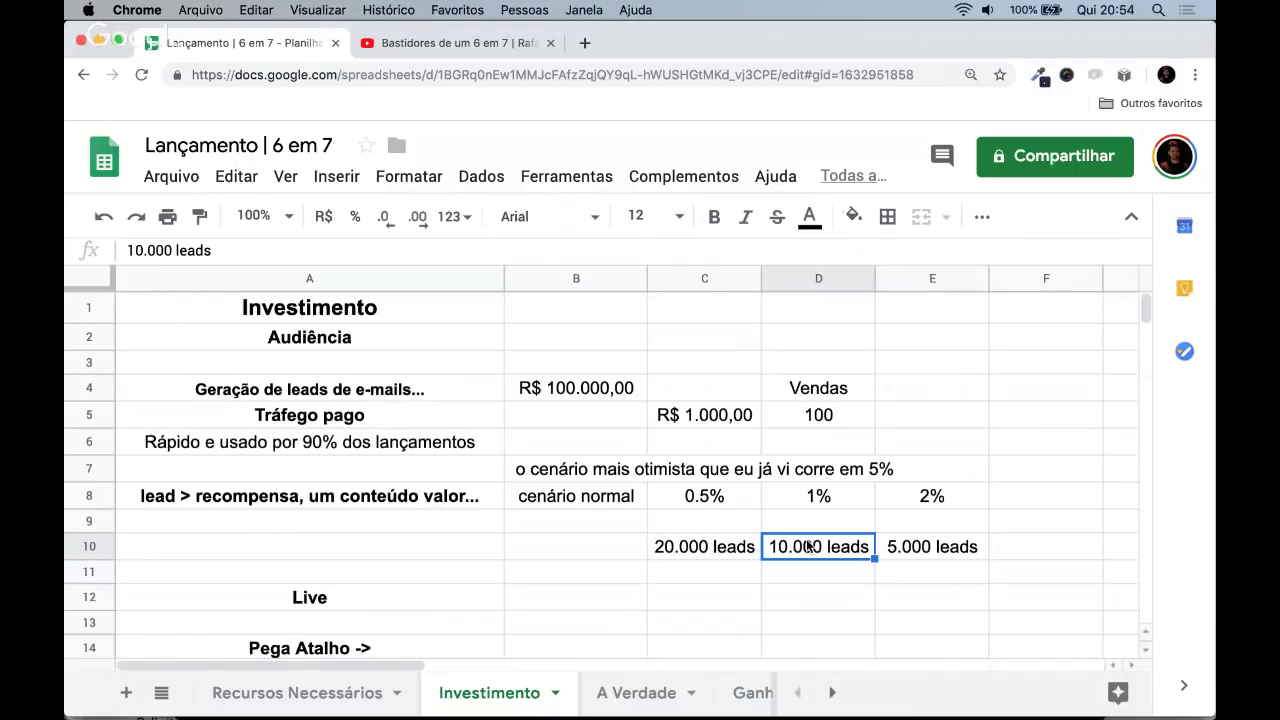
key("Down")
key("Left")
key("Left")
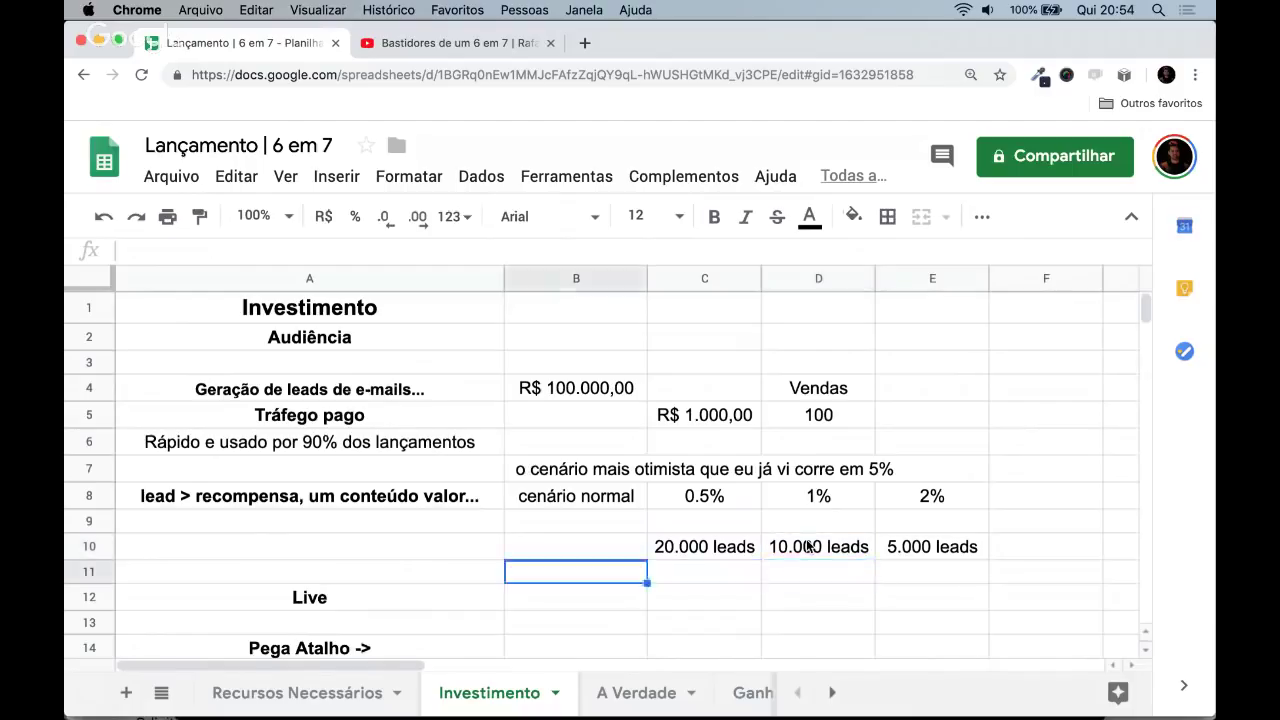
key("Left")
key("Right")
key("Right")
key("Left")
key("Right")
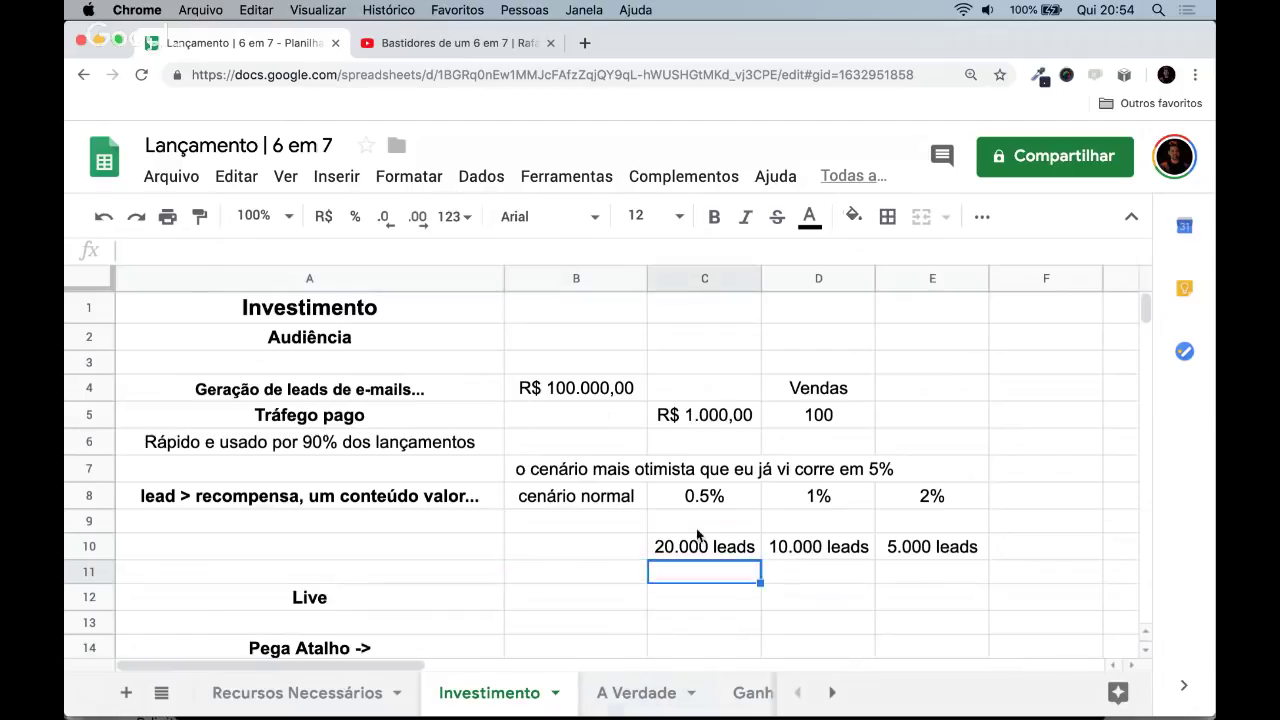
type("ferra")
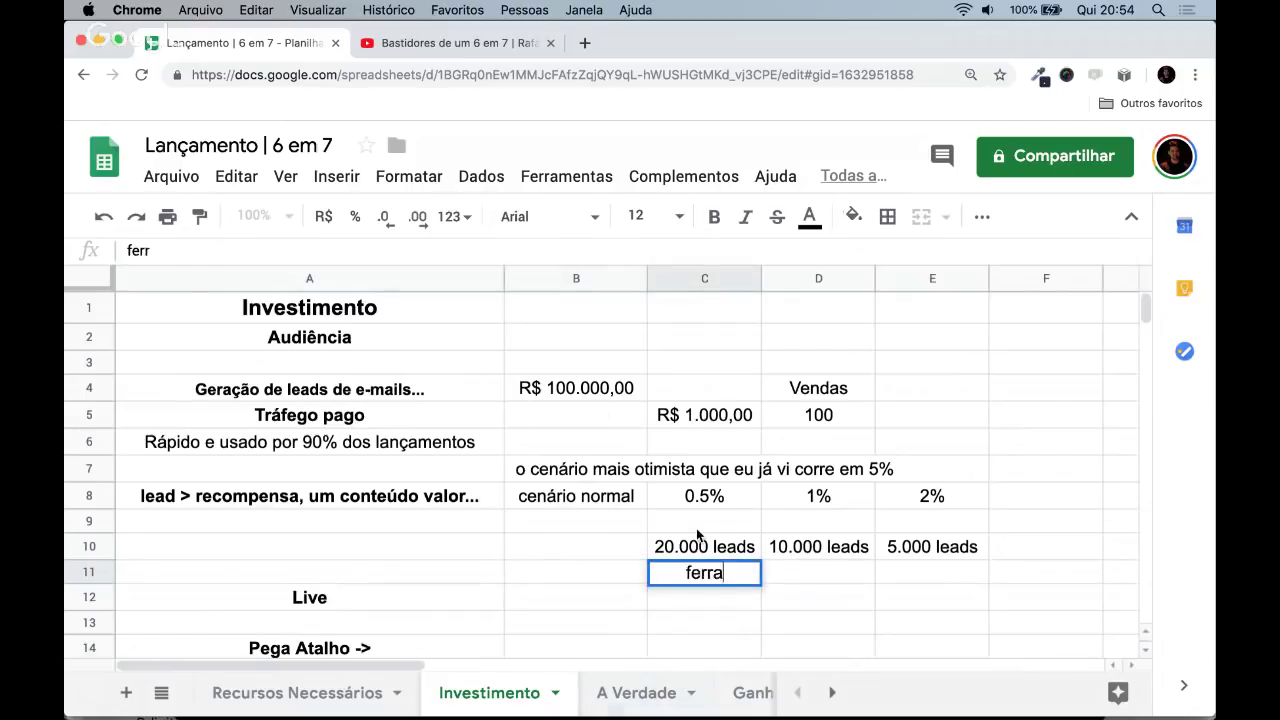
type("menta que entrg")
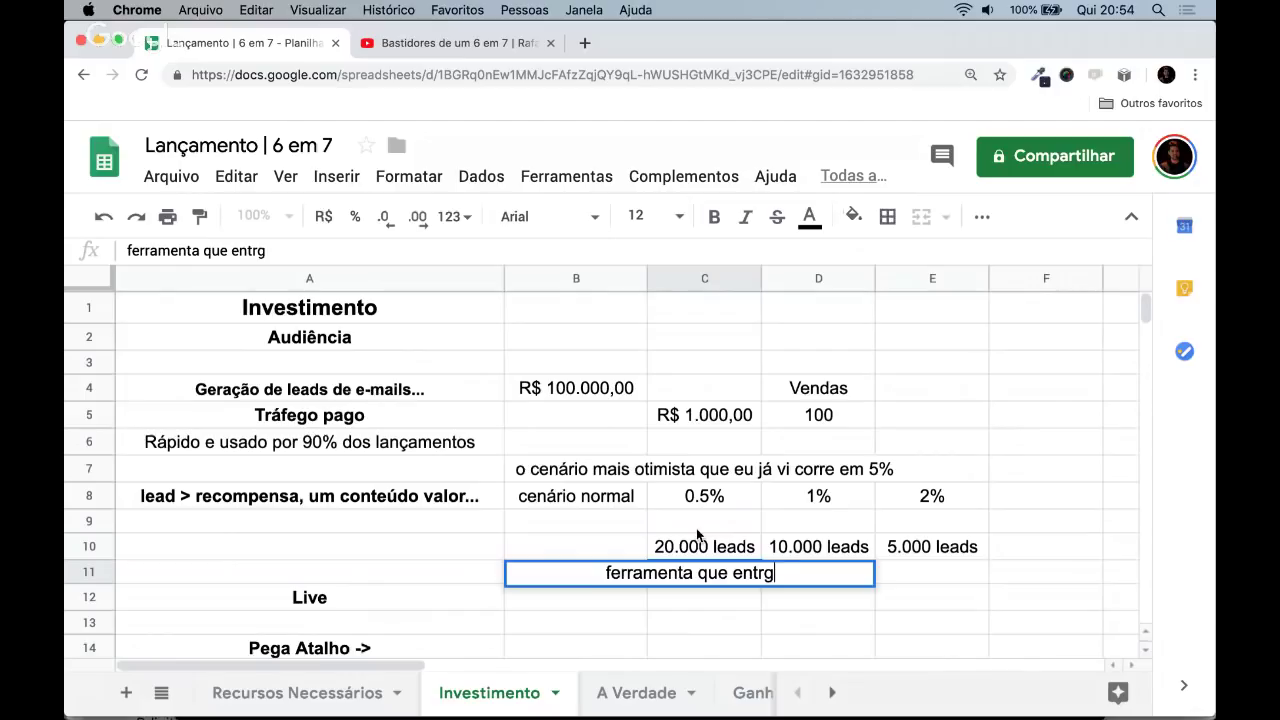
key("BackSpace")
type("ega os e-")
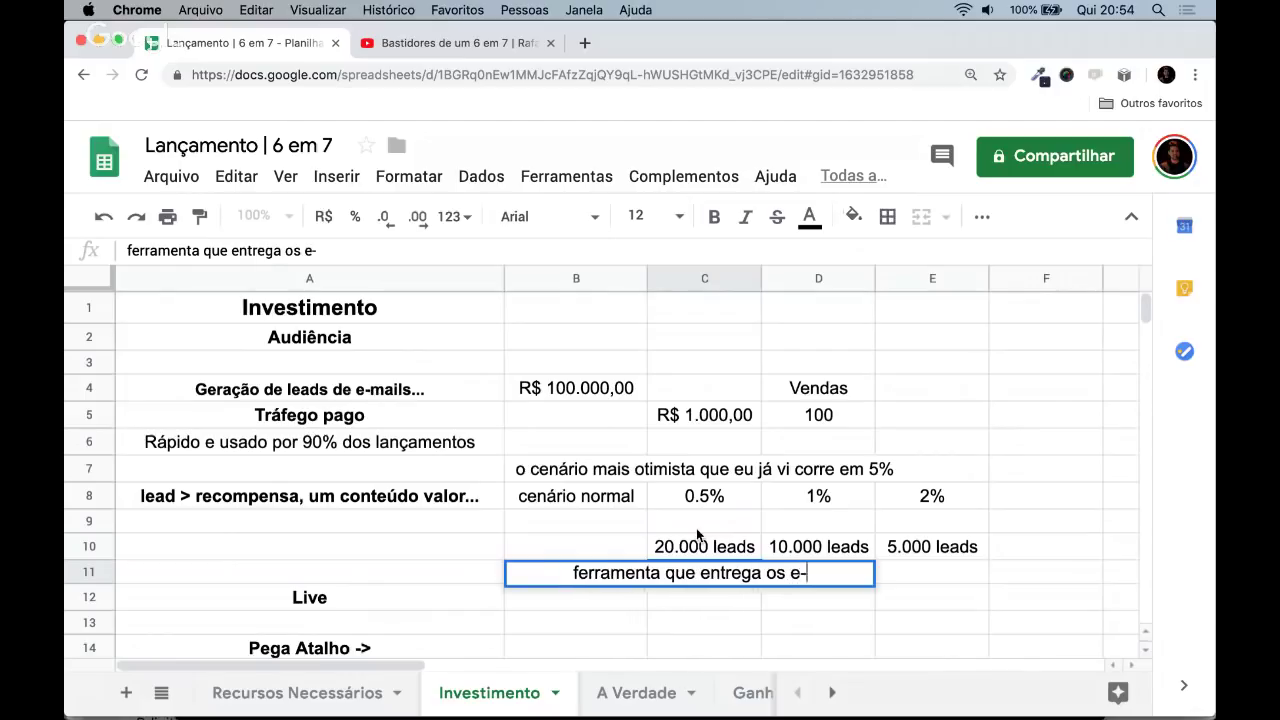
type("mails")
key("Return")
- Make the e-mail tool note in cell C11 bold
key("Up")
key("Left")
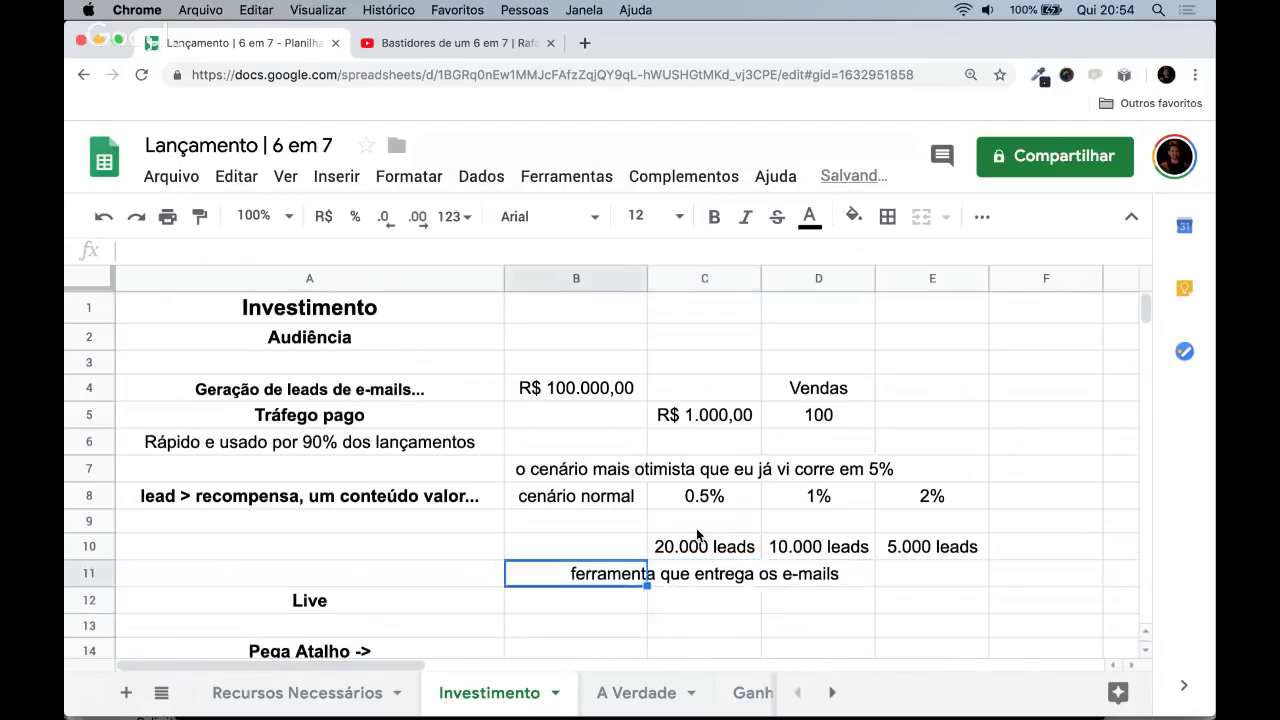
key("Right")
key("ctrl+b")
key("Down")
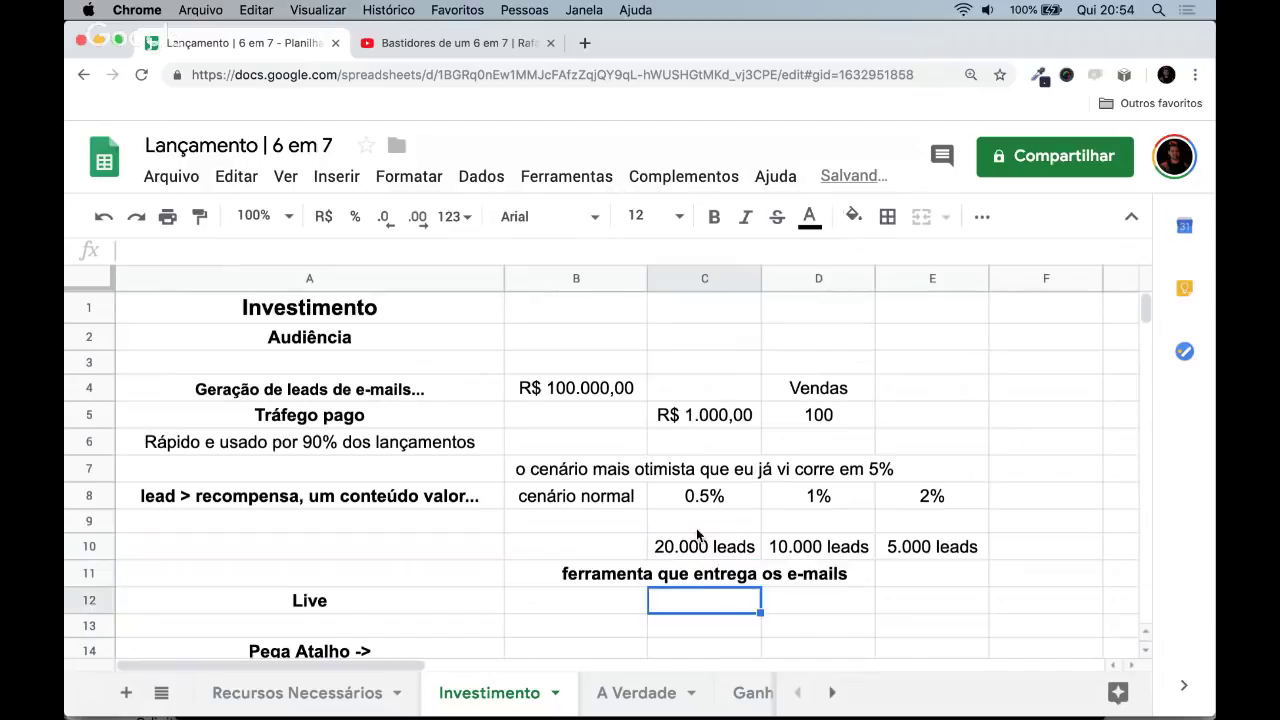
key("Up")
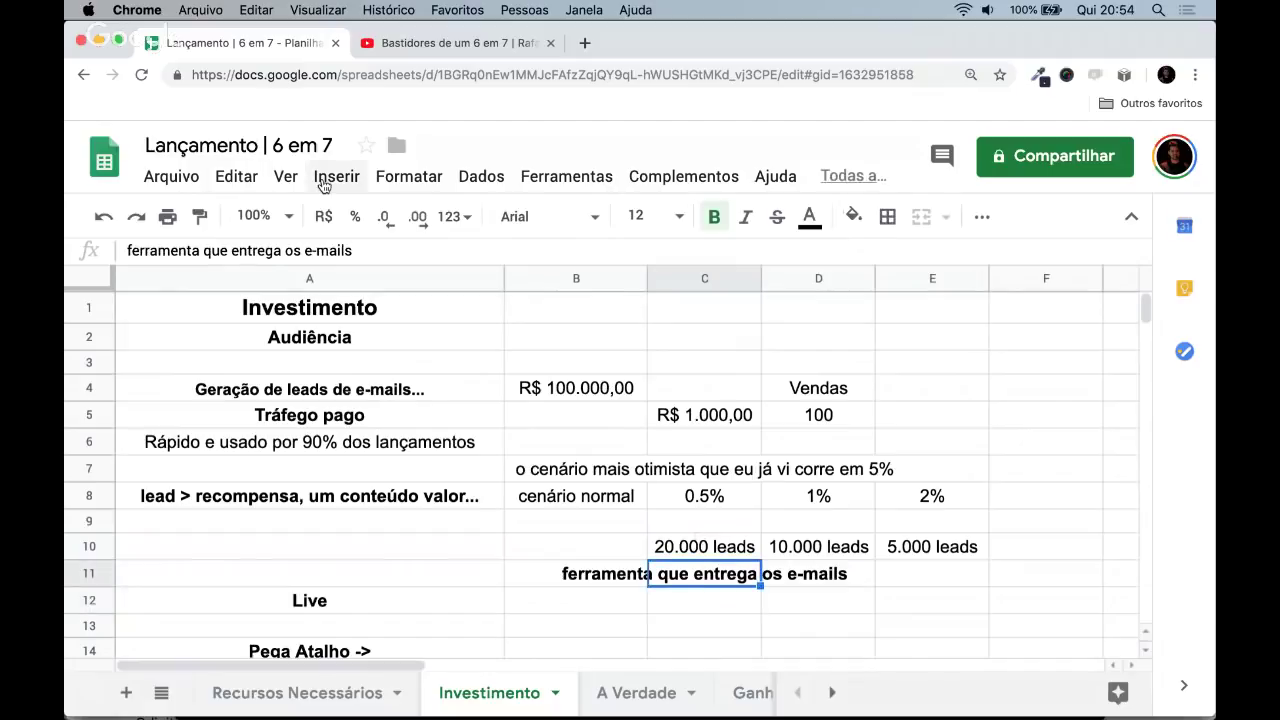
- Insert a row below row 11 and move the bold note "ferramenta que entrega os e-mails" from C11 to C12
left_click(323, 180)
left_click(540, 248)
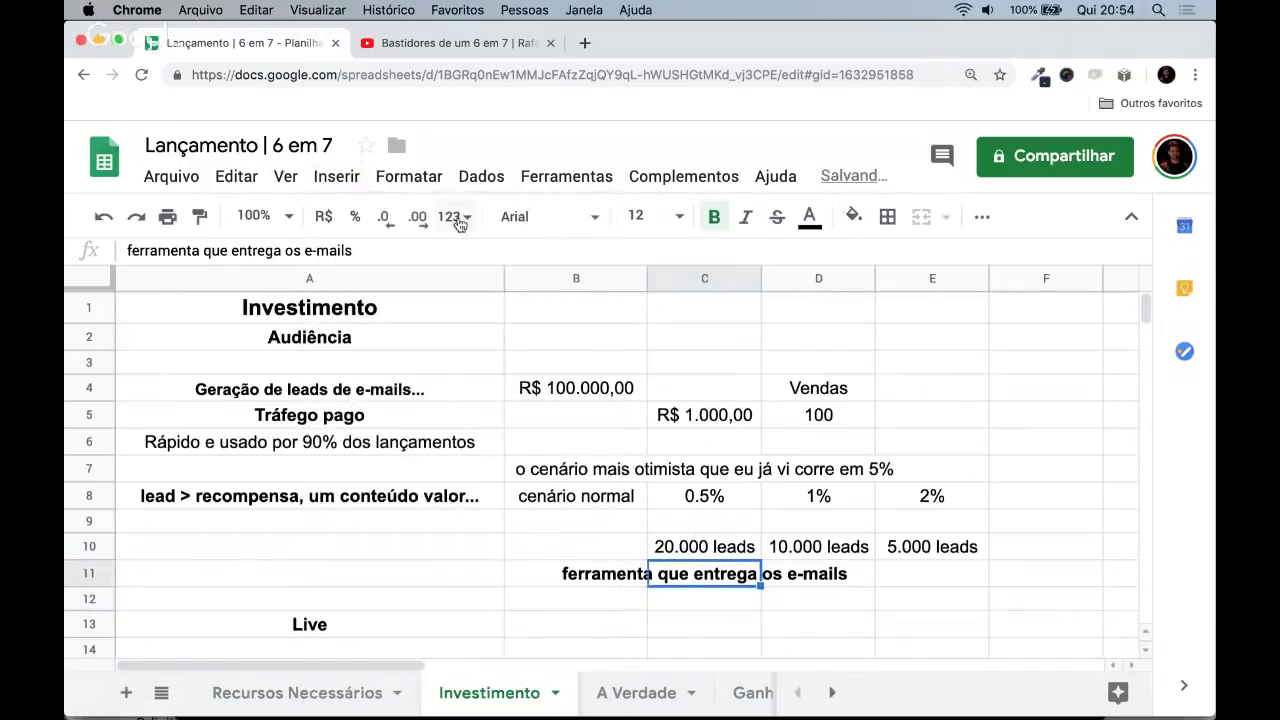
key("Down")
type("ferramenta que entrega os e-mails")
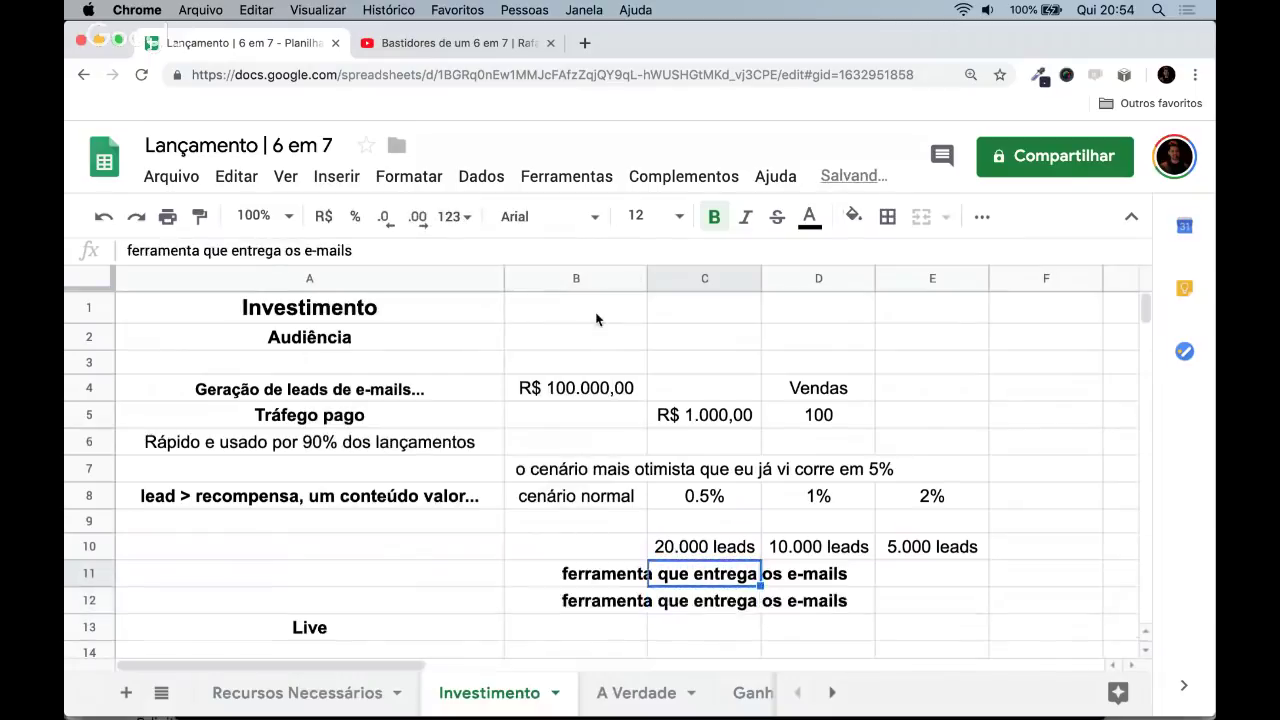
key("Up")
key("Delete")
key("Down")
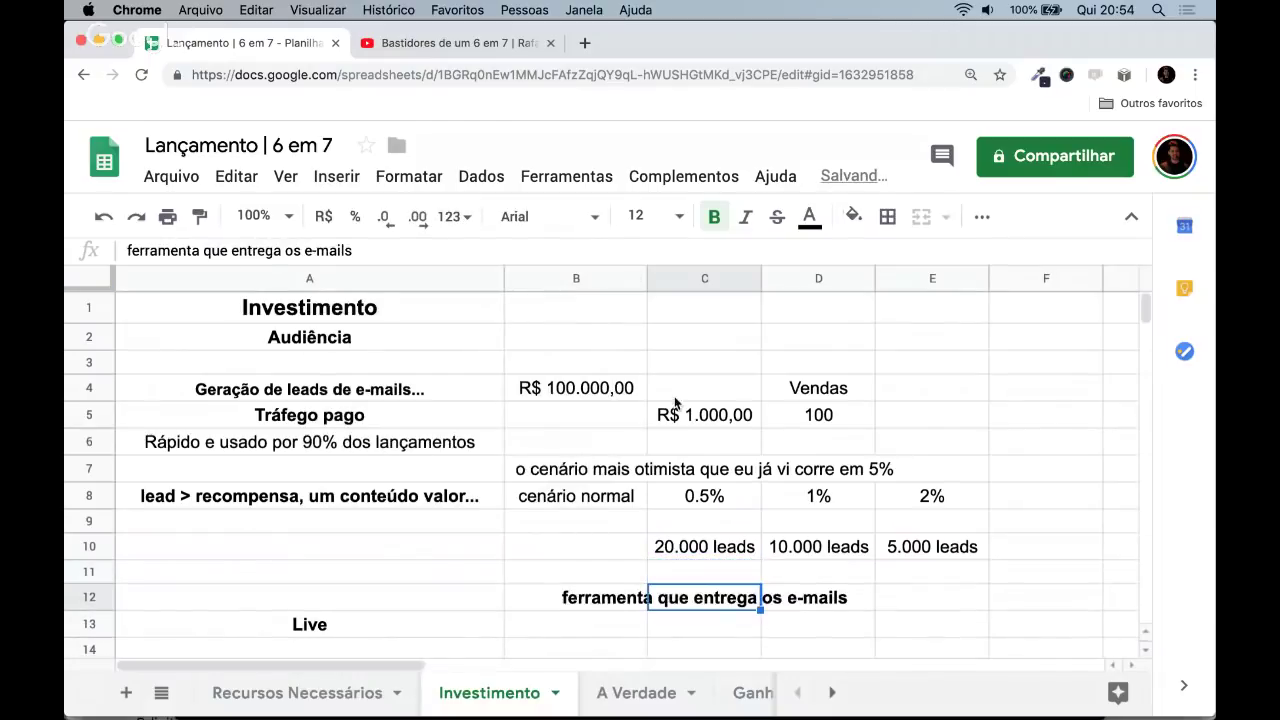
- Insert a row below row 12 and enter "página tagueada para fazer remarketing" in cell C13
left_click(336, 176)
left_click(391, 251)
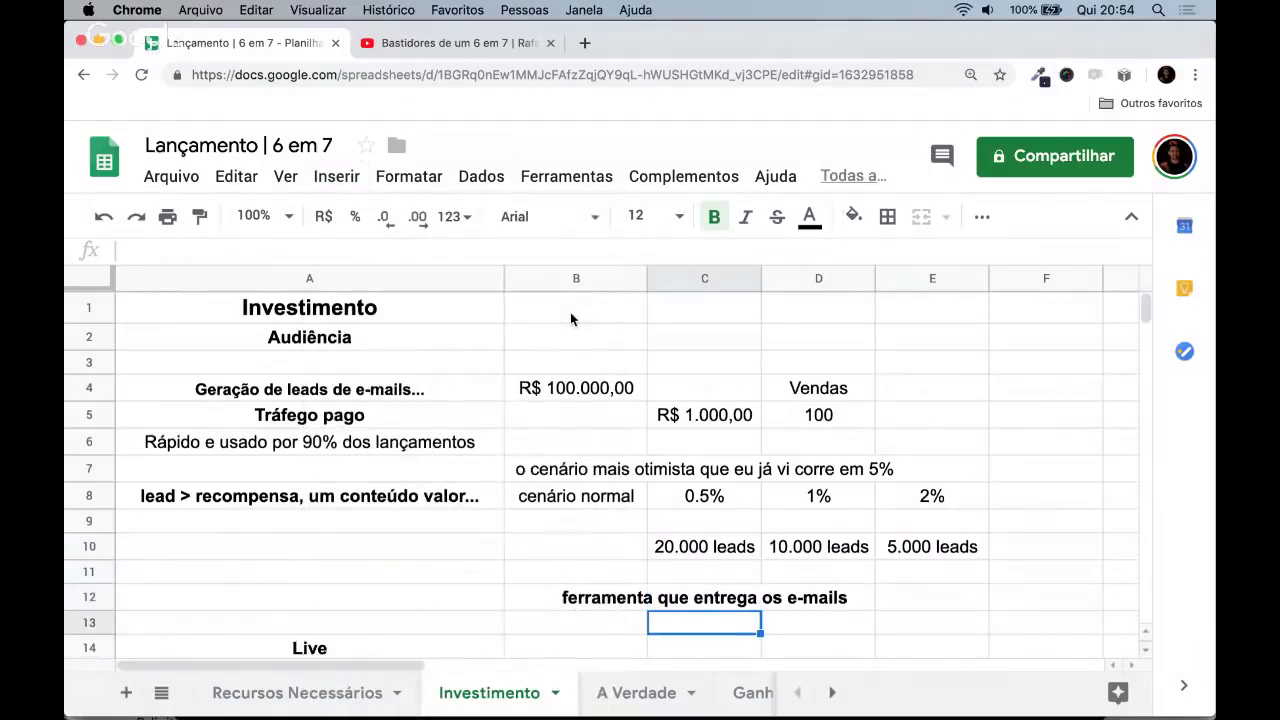
type("págin ta")
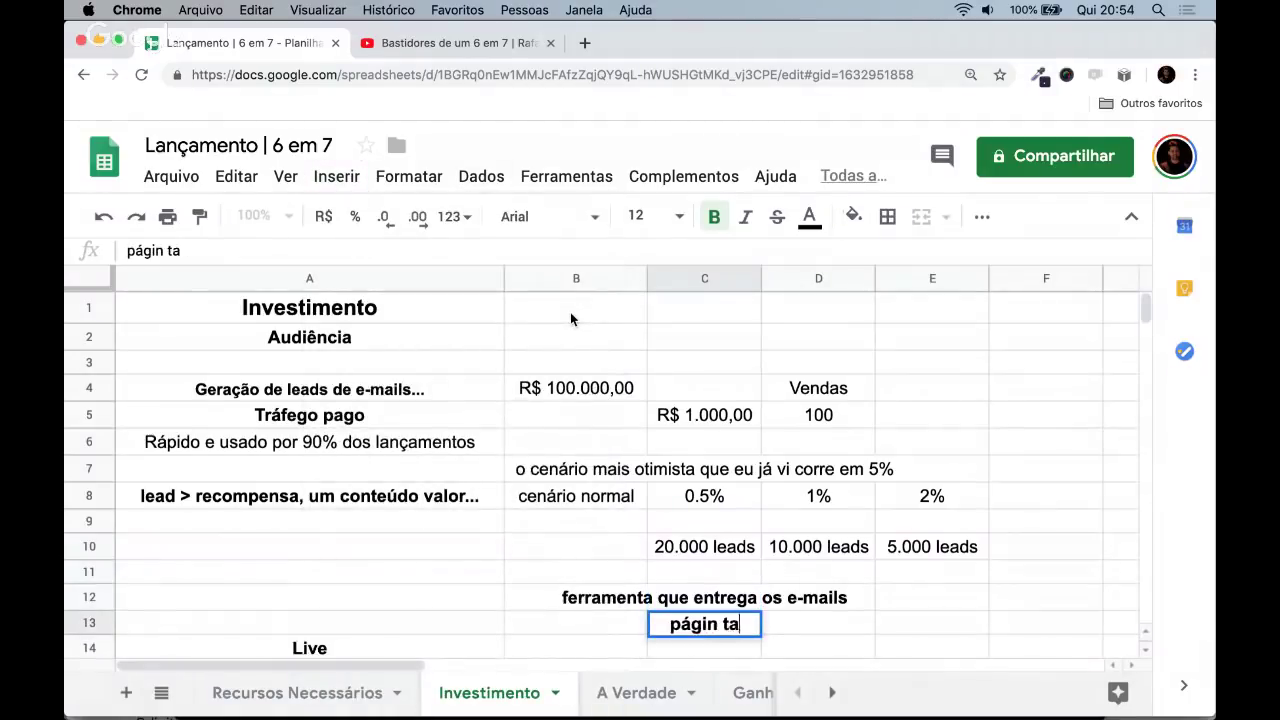
key("BackSpace")
key("BackSpace")
key("BackSpace")
type("a taguead")
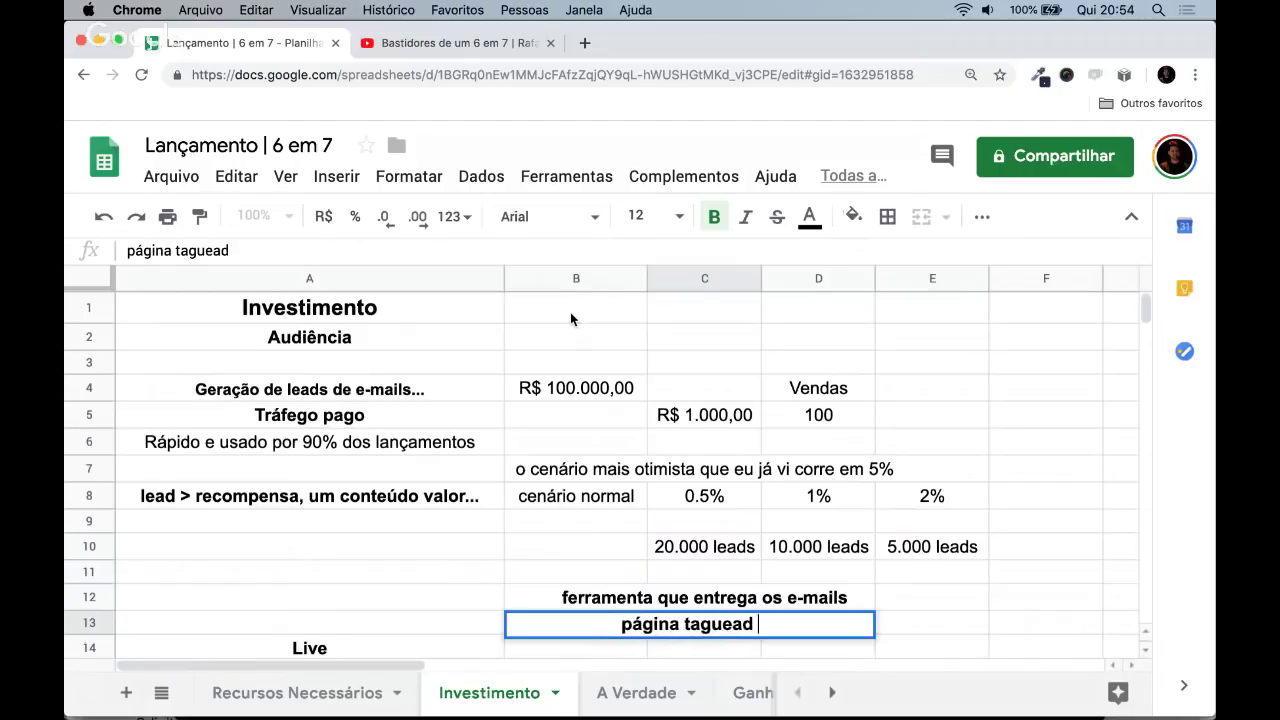
key("BackSpace")
type("a paa")
key("BackSpace")
type("ra fa")
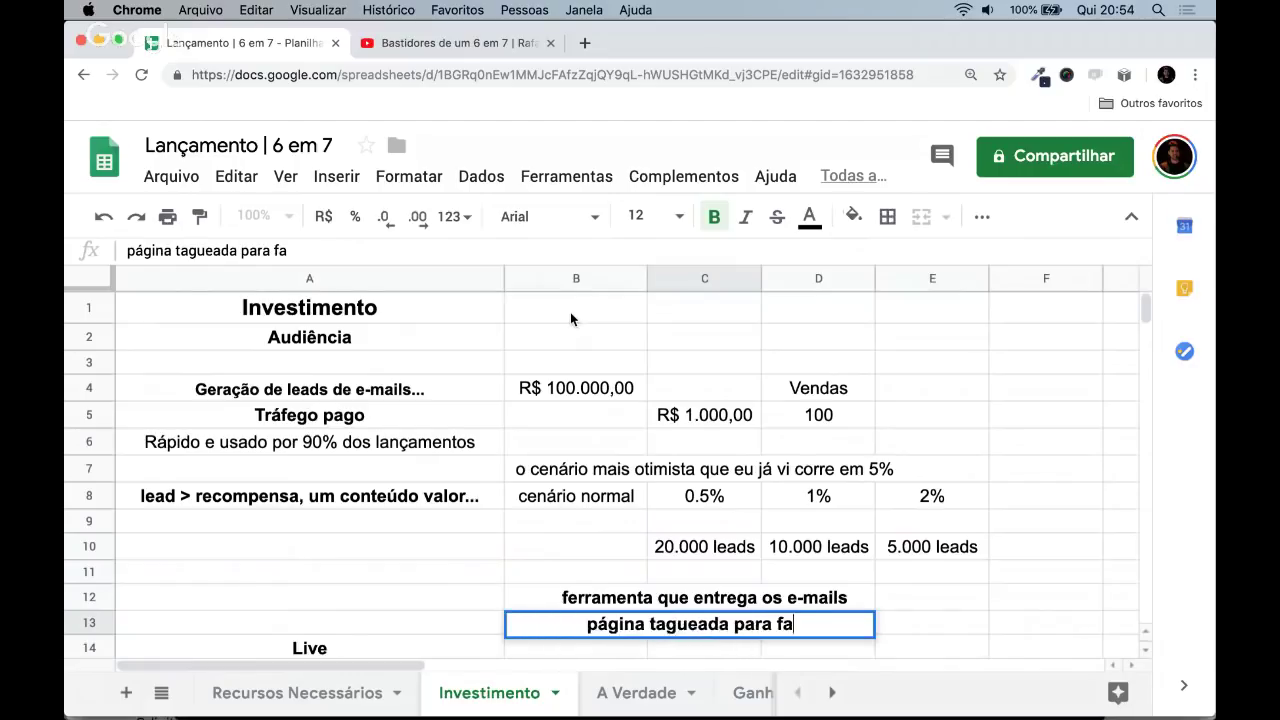
type("zer remarek")
key("BackSpace")
key("BackSpace")
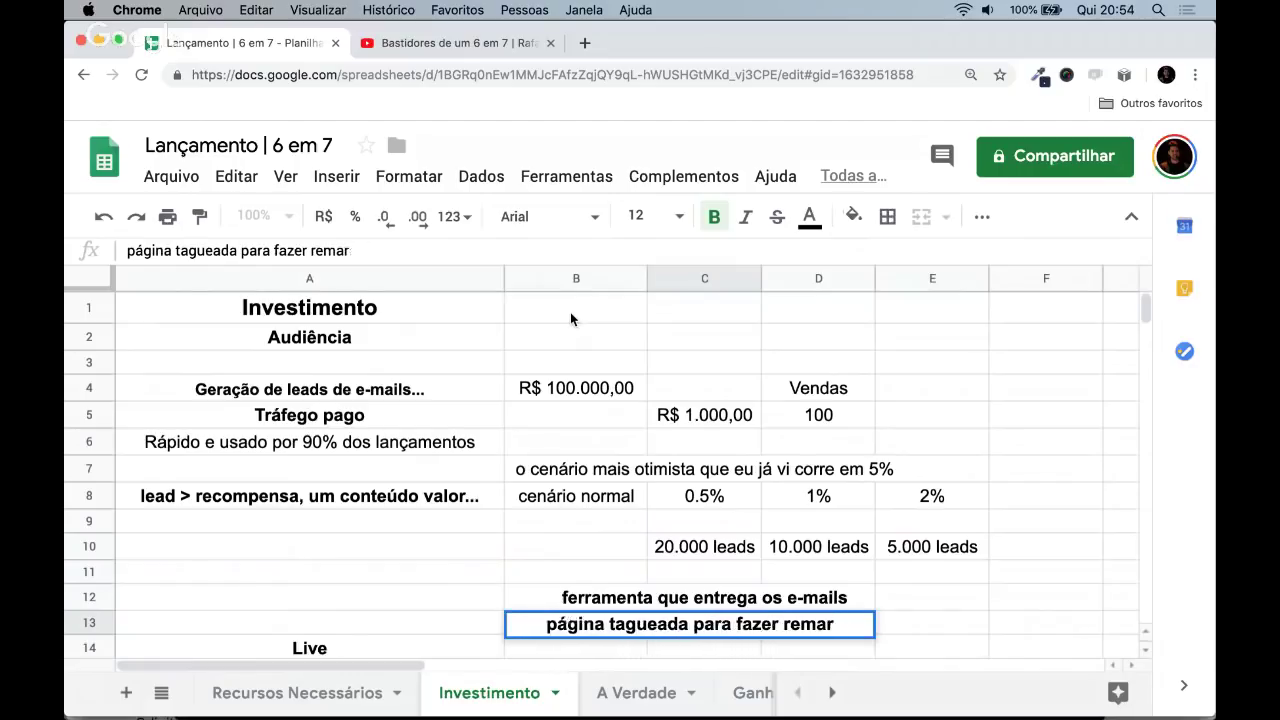
type("keting")
key("Return")
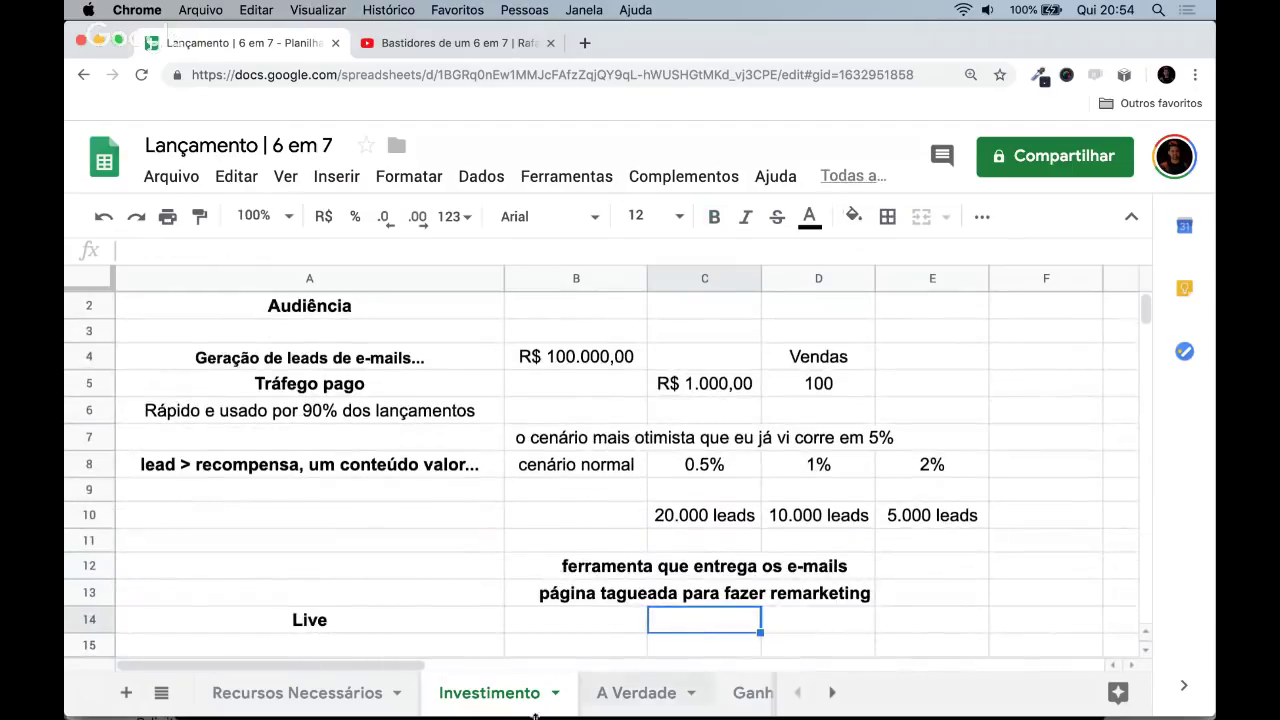
key("Up")
key("Up")
key("Down")
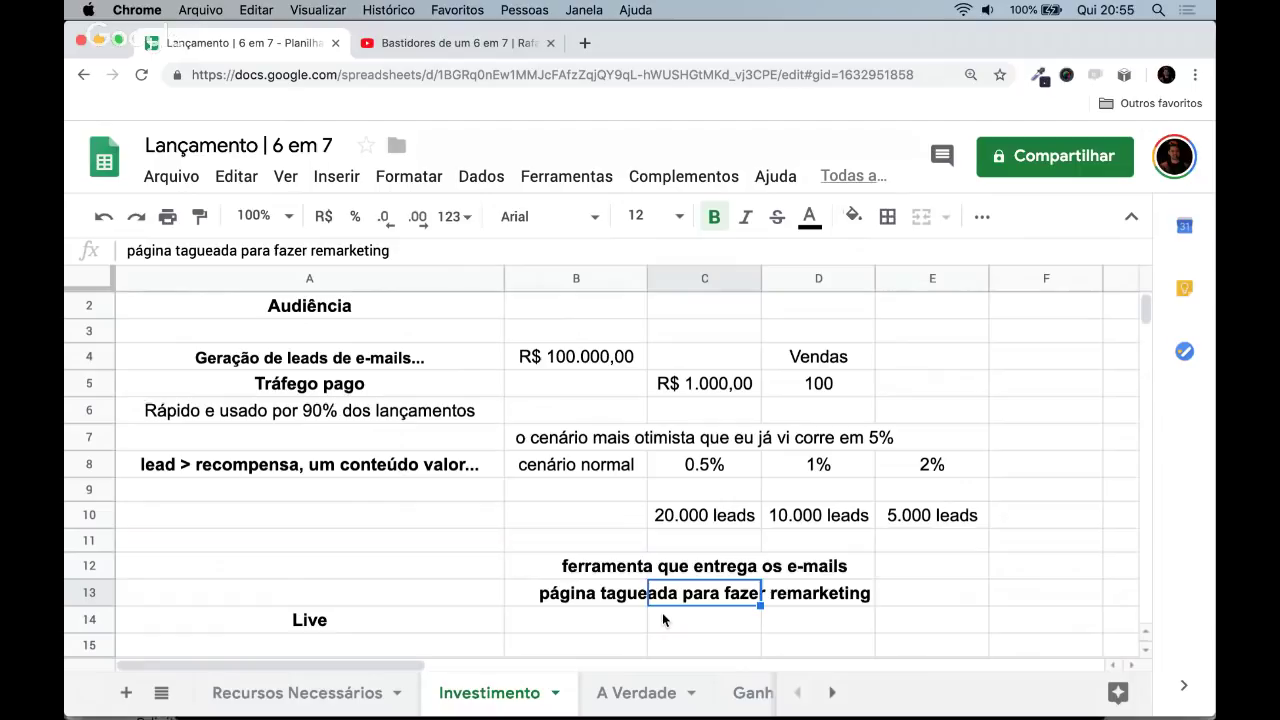
key("Up")
key("Down")
key("Up")
key("Down")
key("Up")
key("Up")
key("Up")
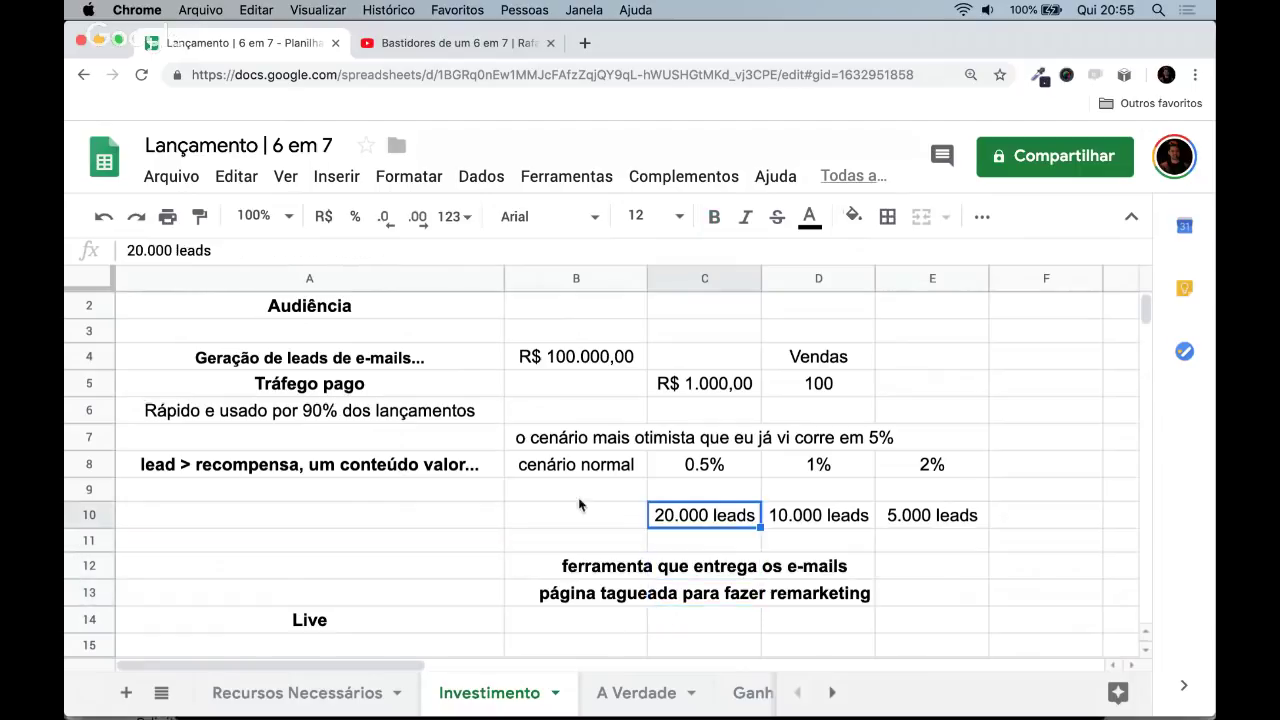
scroll(578, 505, "up", 1)
scroll(578, 505, "down", 1)
scroll(578, 505, "up", 1)
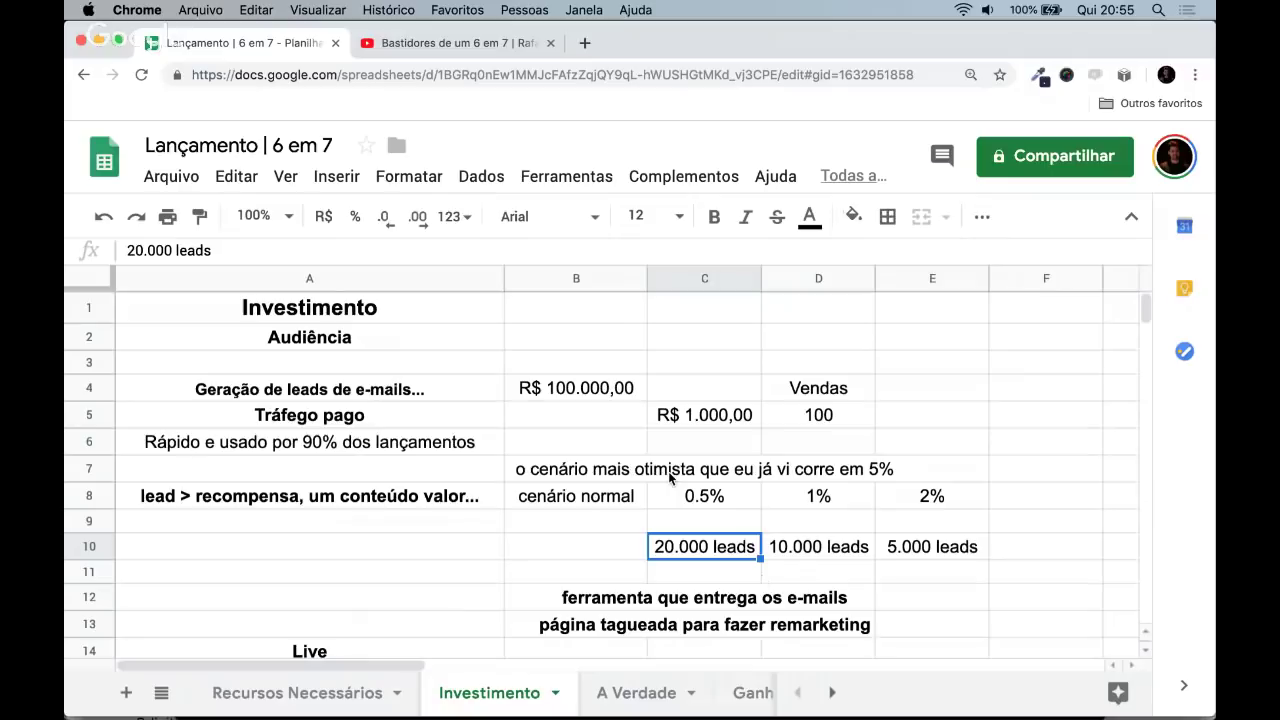
- Insert an empty row below row 11, above the e-mail tool note
left_click(400, 571)
left_click(334, 178)
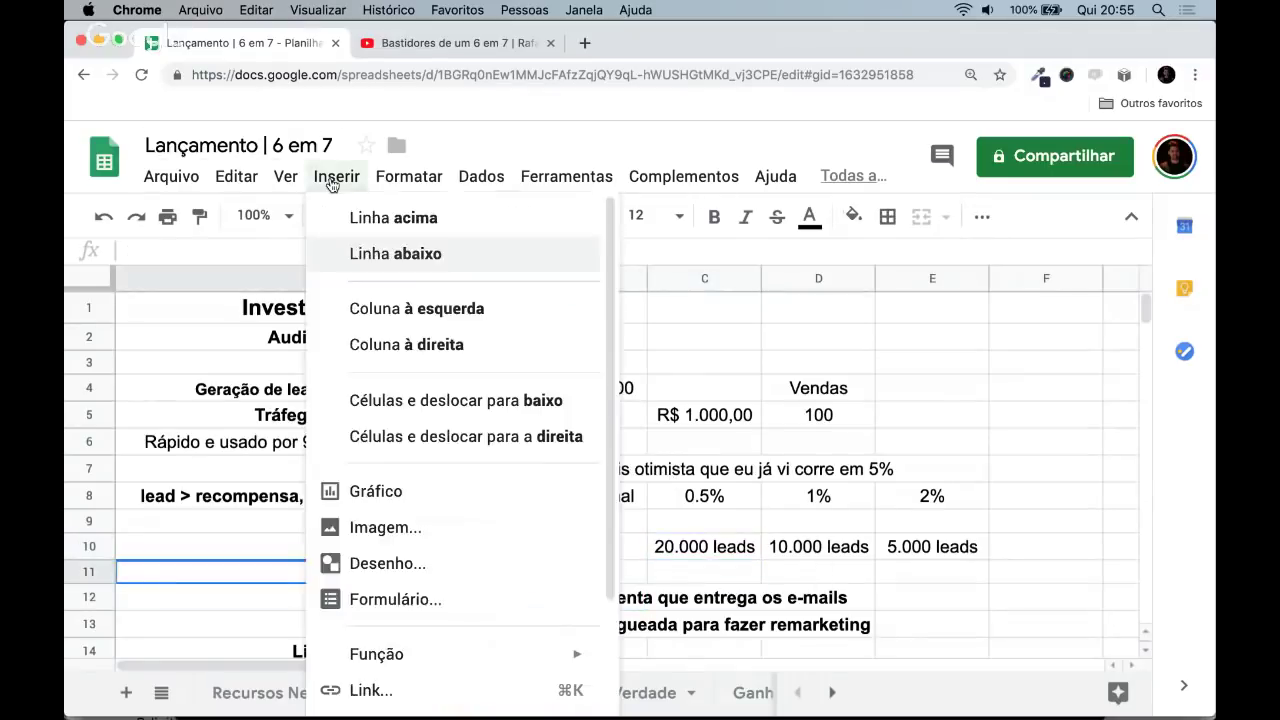
left_click(395, 253)
key("Right")
key("Right")
key("Right")
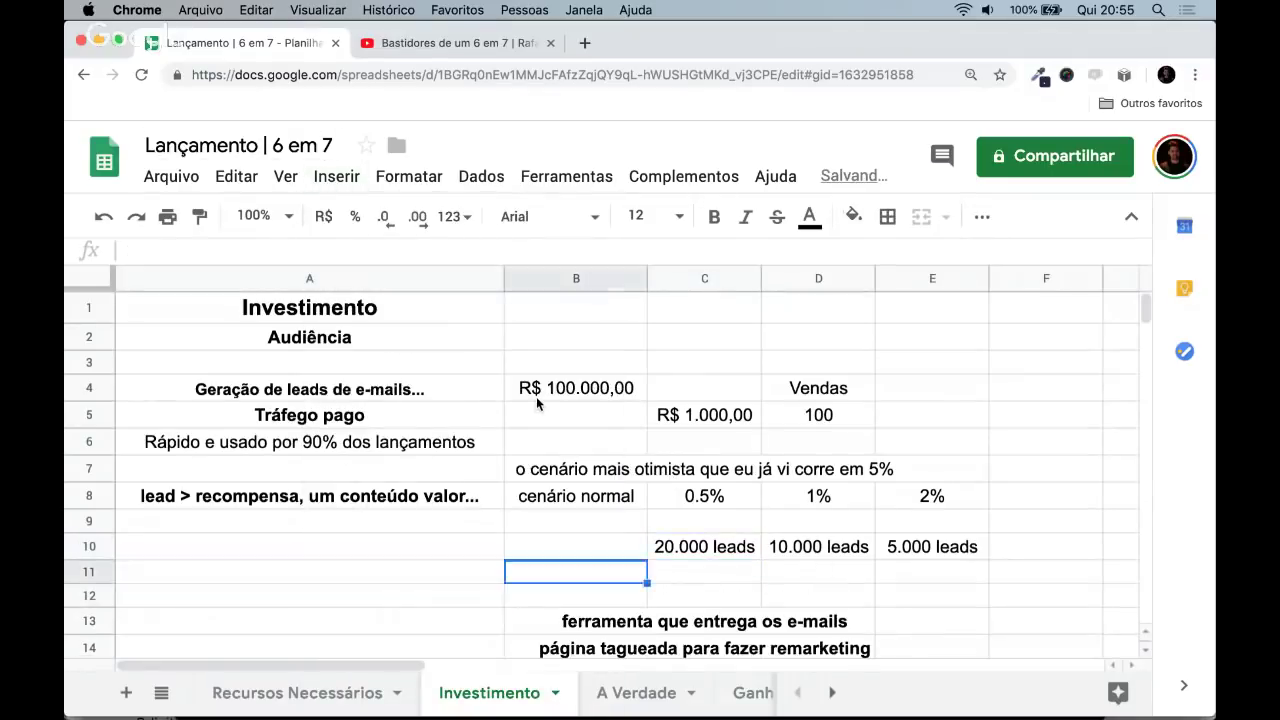
key("Up")
key("Up")
key("Up")
key("Up")
key("Up")
key("Up")
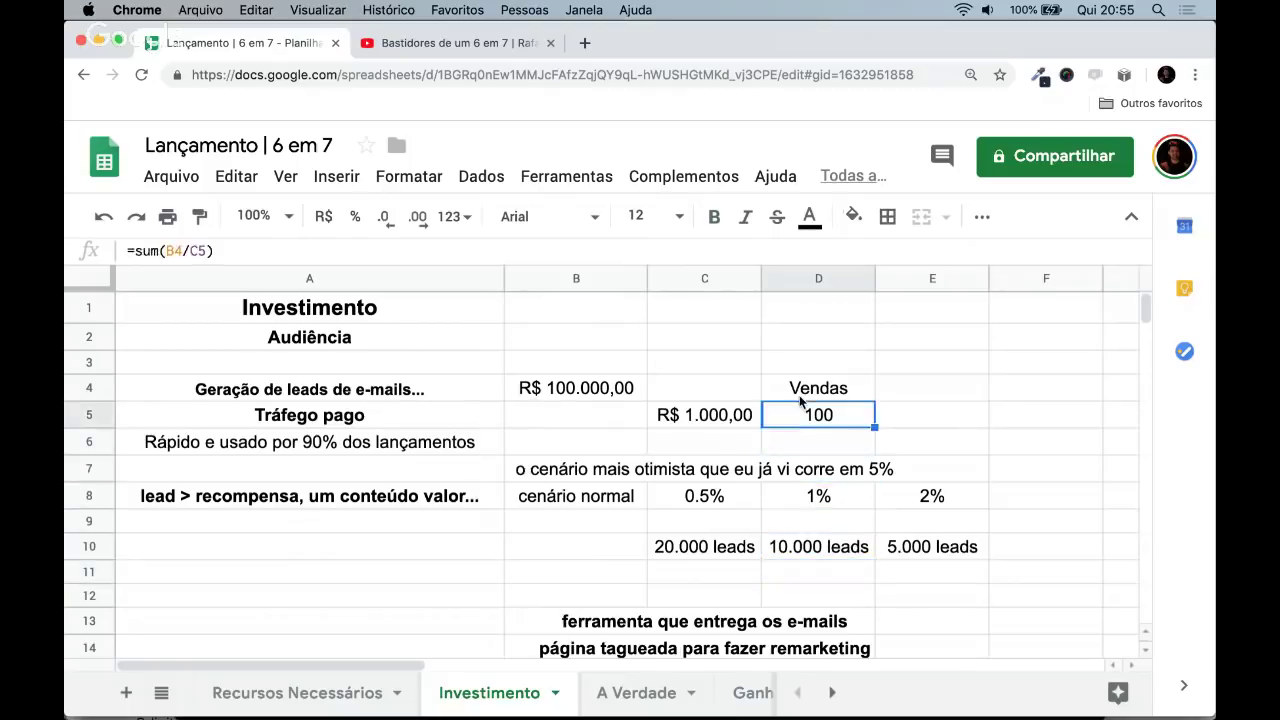
- Enter "conteúdo de extremo valor!" in cell C12, directly above the e-mail tool note
left_click(707, 625)
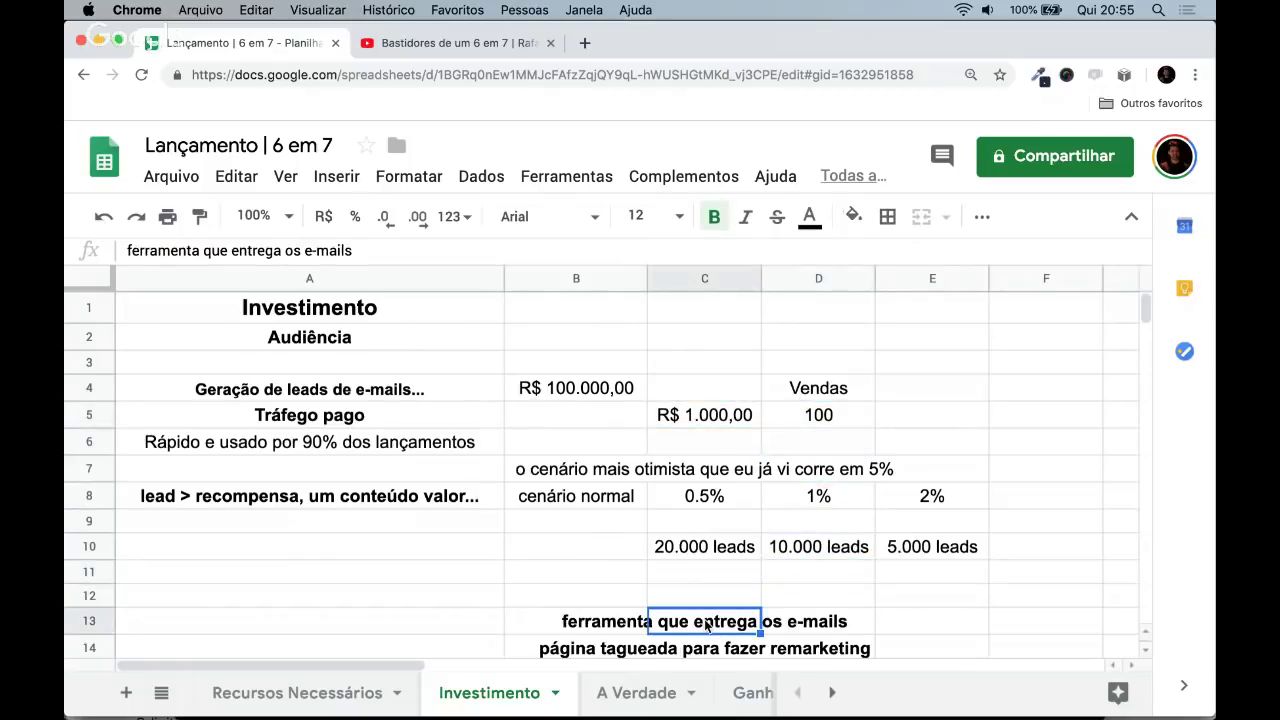
scroll(707, 625, "down", 1)
key("Up")
type("conteú")
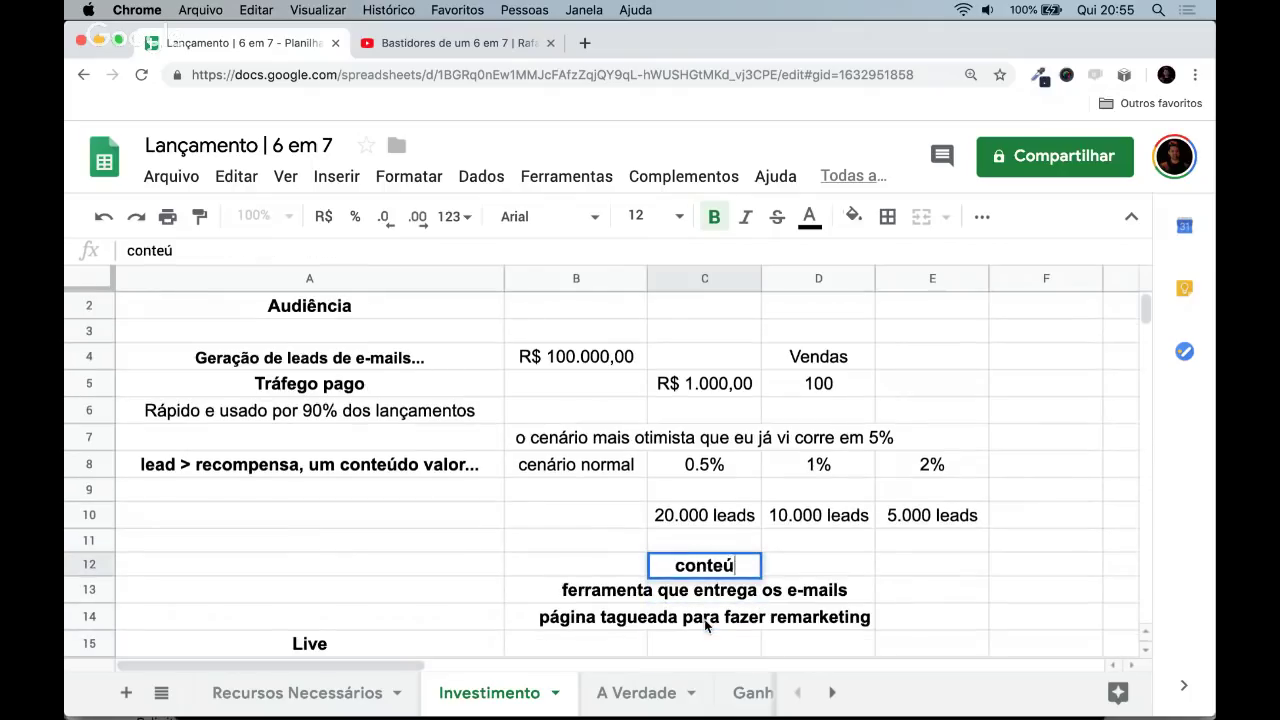
type("do de extre")
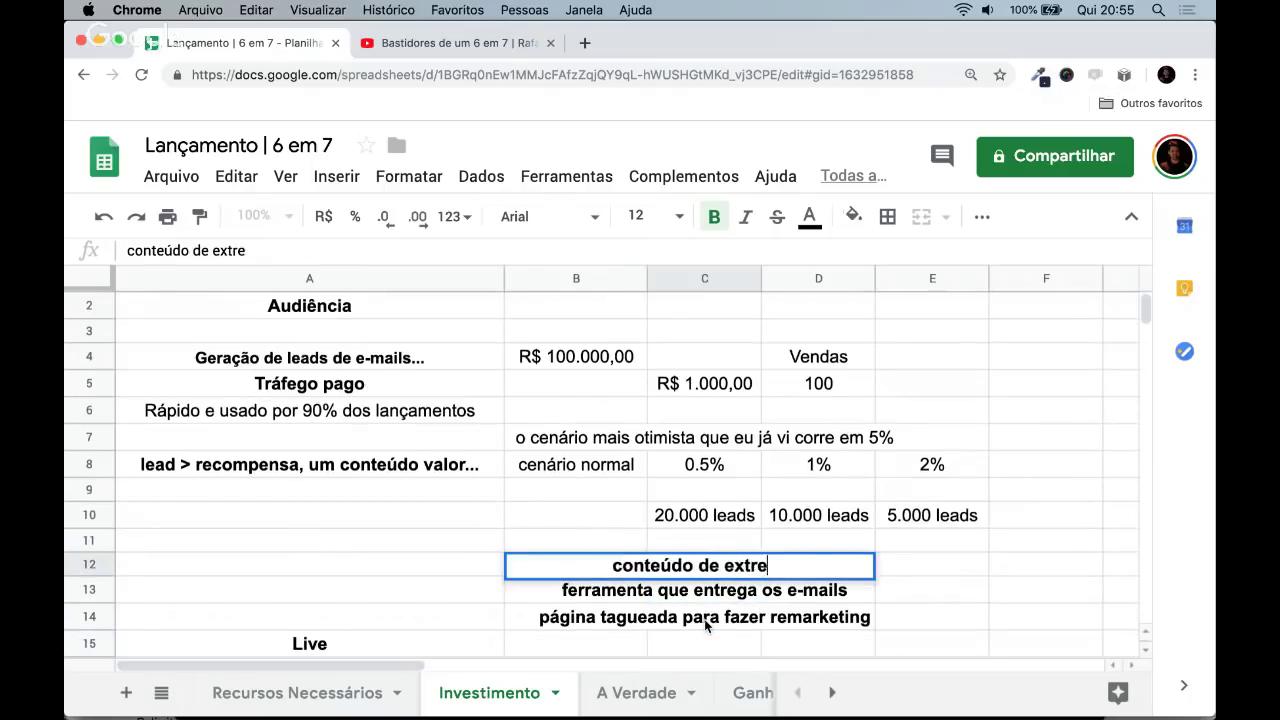
type("mo valor!")
key("Return")
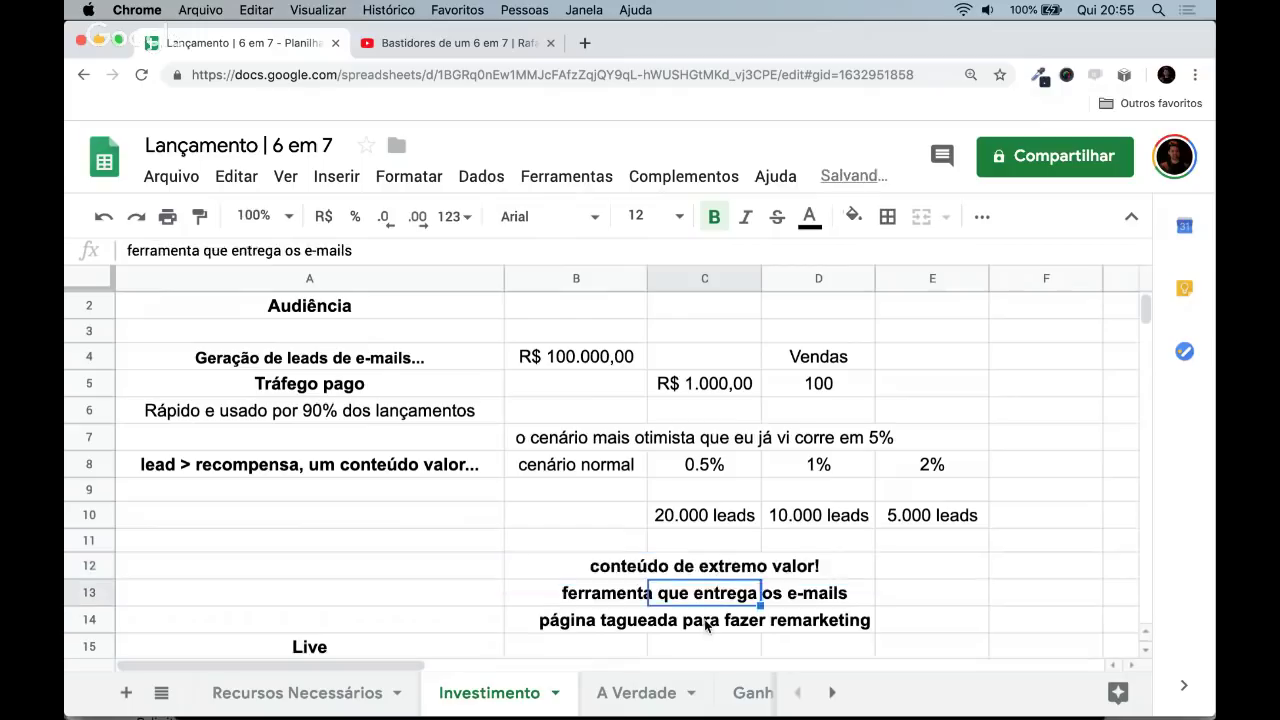
key("Up")
key("Down")
key("Down")
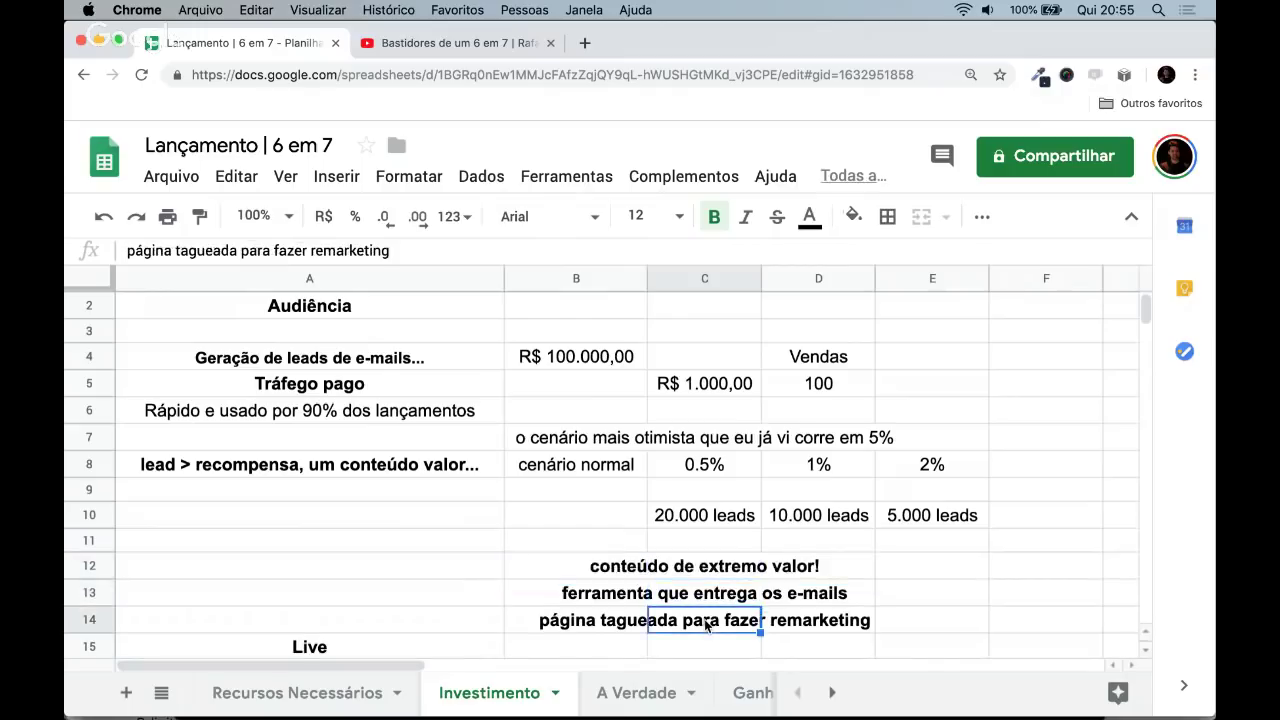
key("Up")
key("Up")
key("Up")
key("Down")
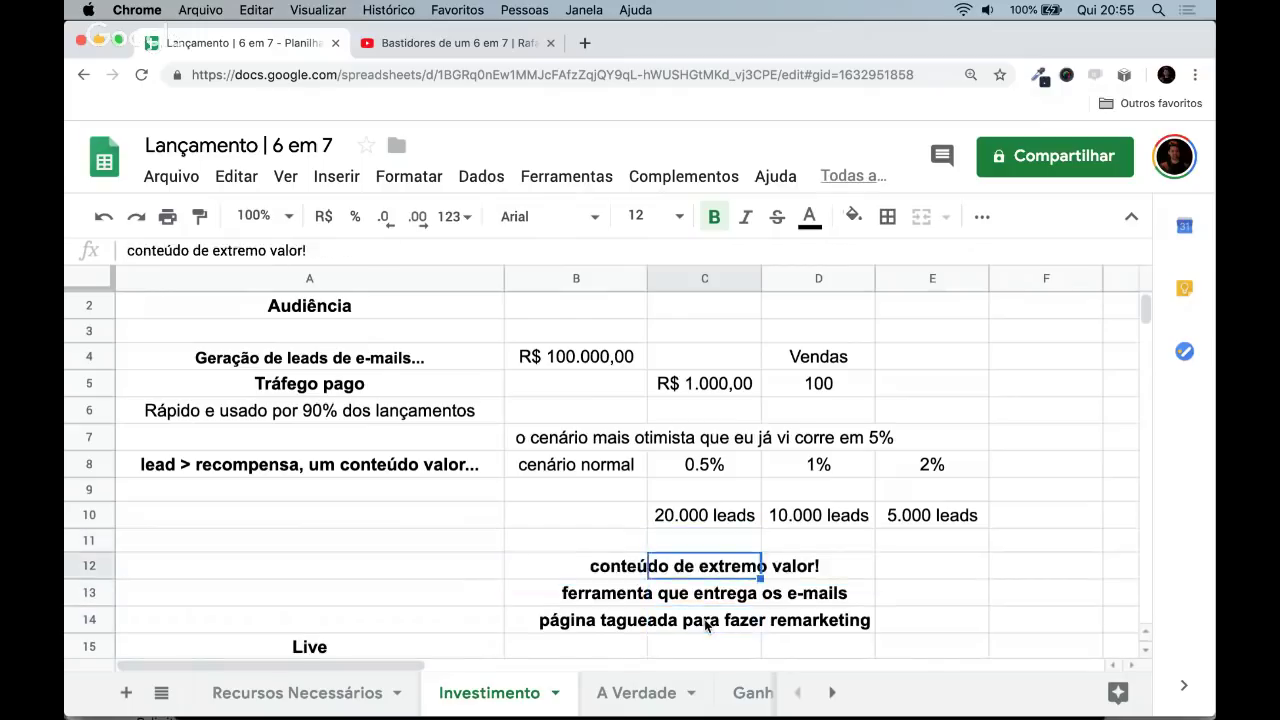
key("Down")
key("Down")
key("Up")
key("Up")
- Enter "conteúdo 1 10000" in cell A11 and "conteudo 2 5000" in cell A12
key("Left")
key("Left")
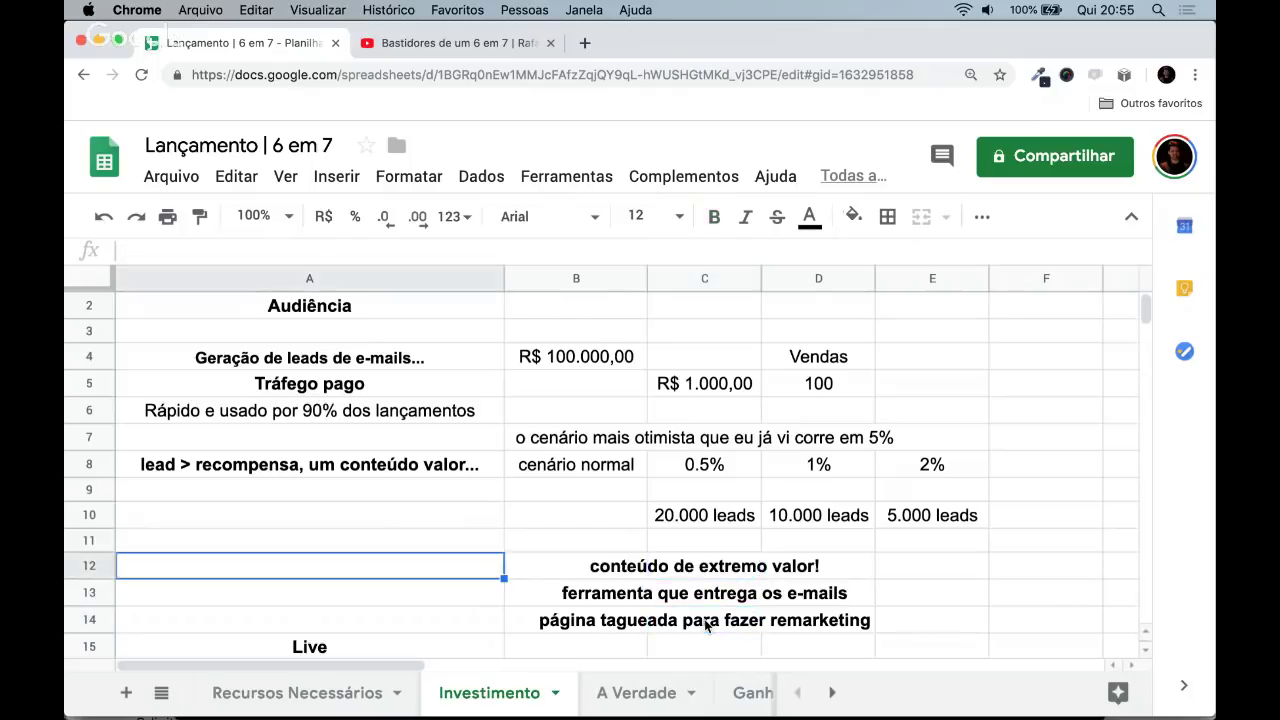
key("Up")
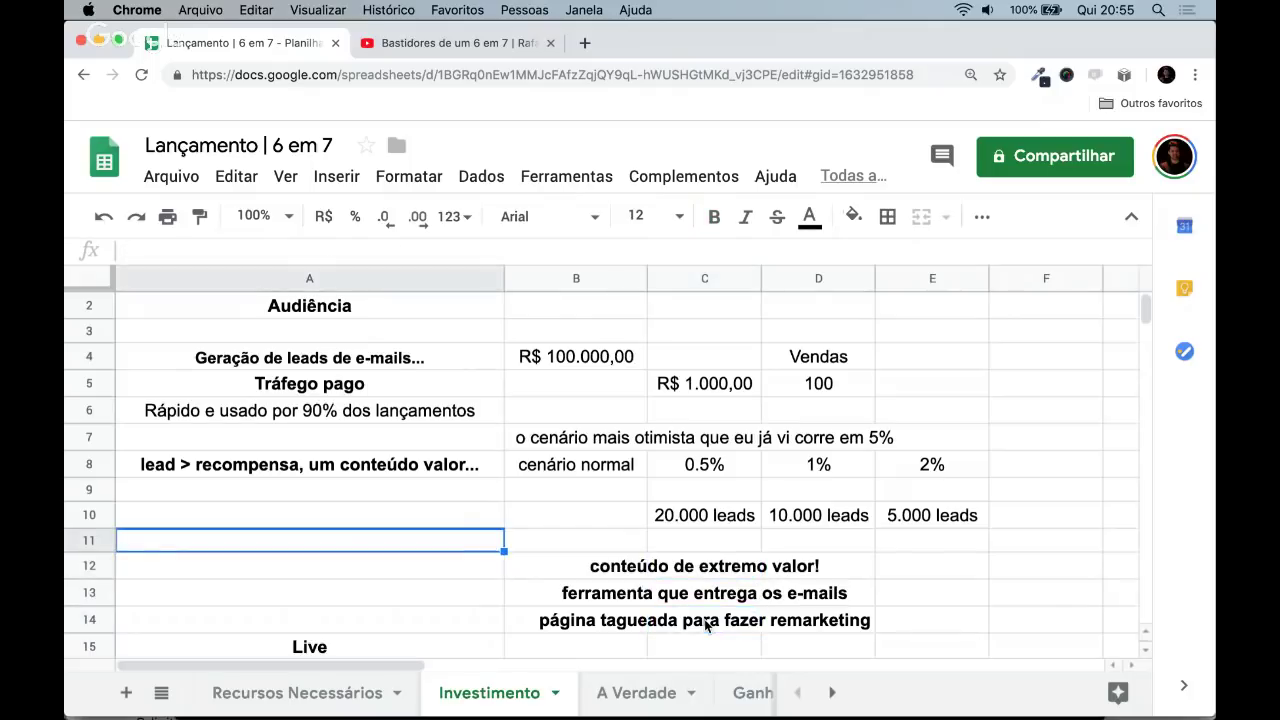
type("co")
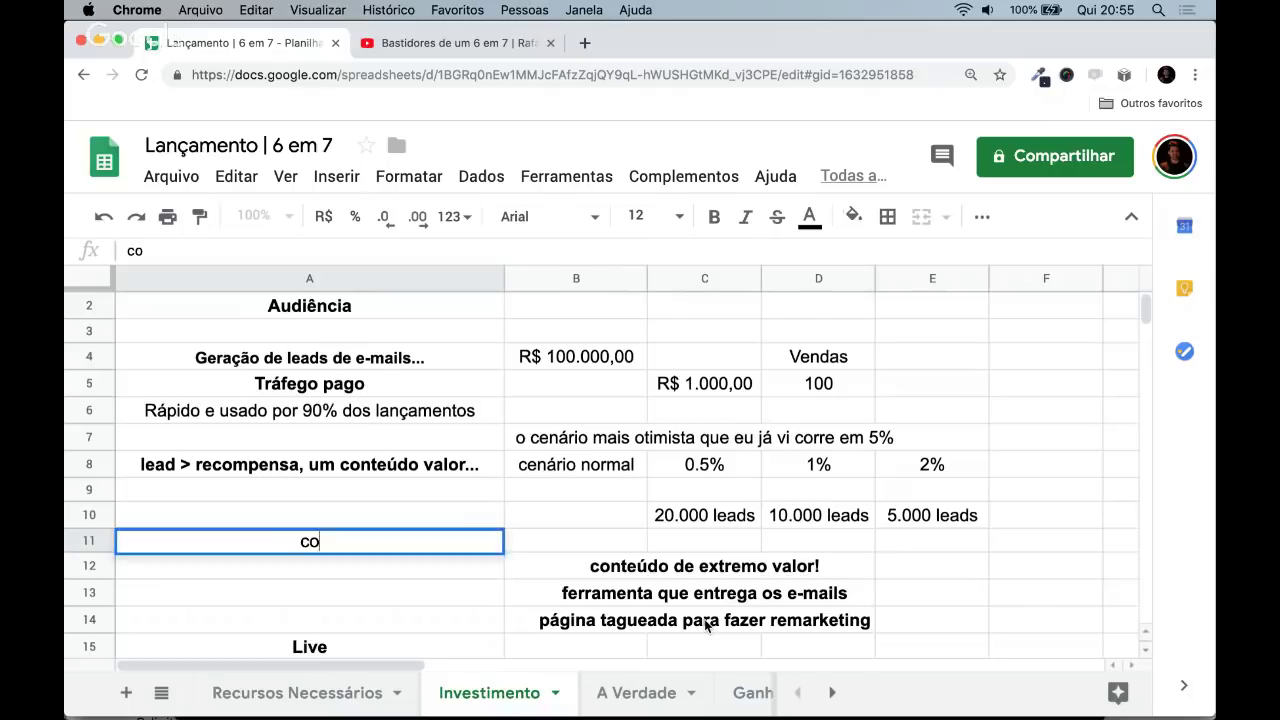
type("nteúdo 1 10000")
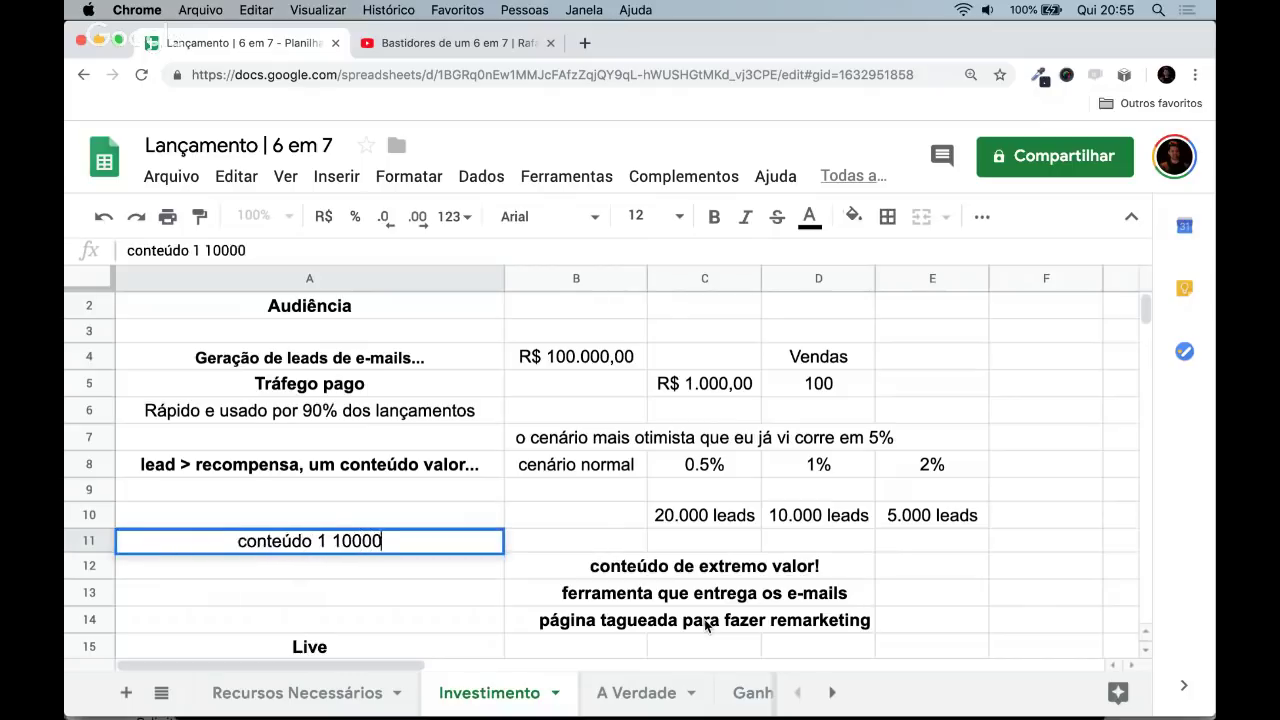
key("Return")
type("conteud")
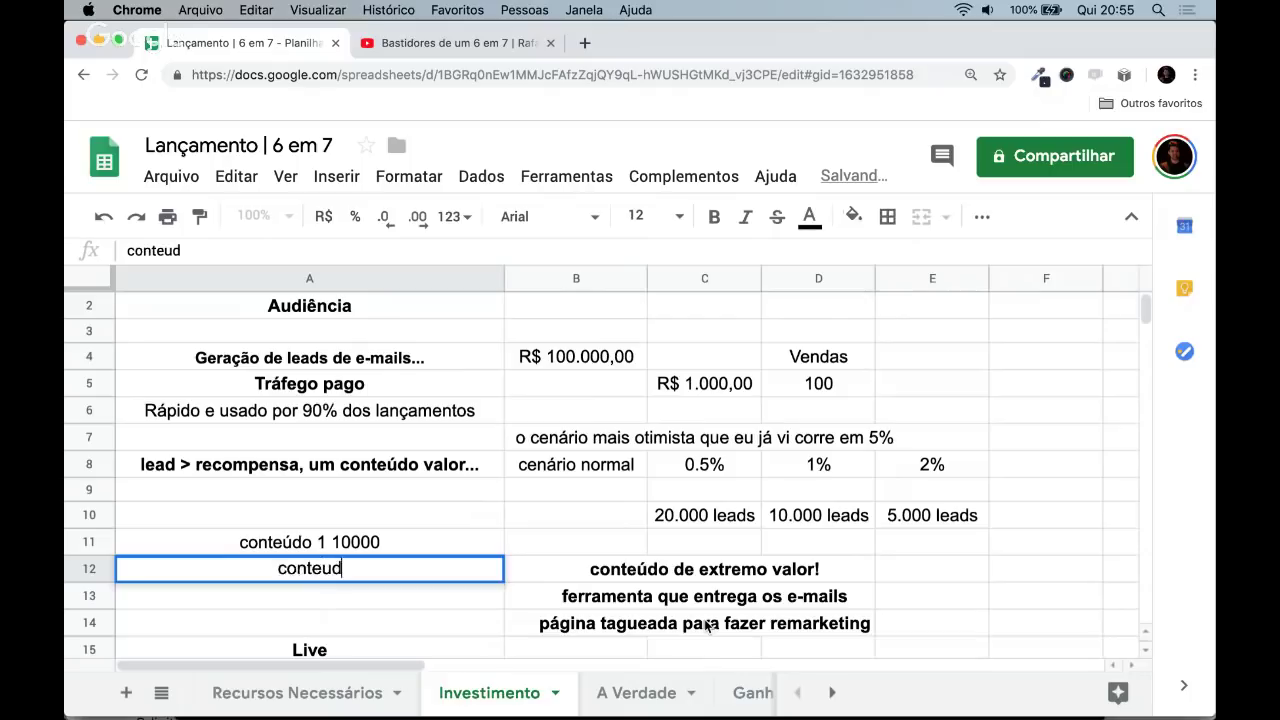
type("o 2 5000")
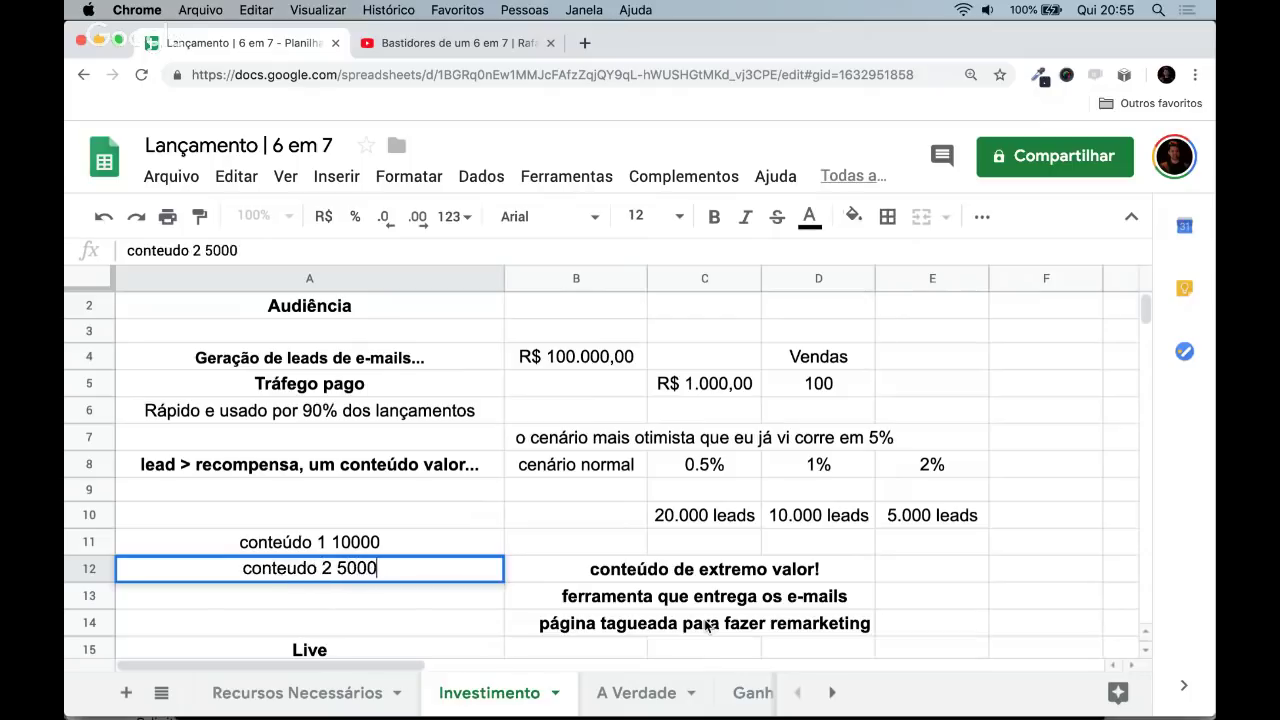
key("Return")
- Enter "conteudo 2500" in cell A13, below the second content entry
type("conteudo 2")
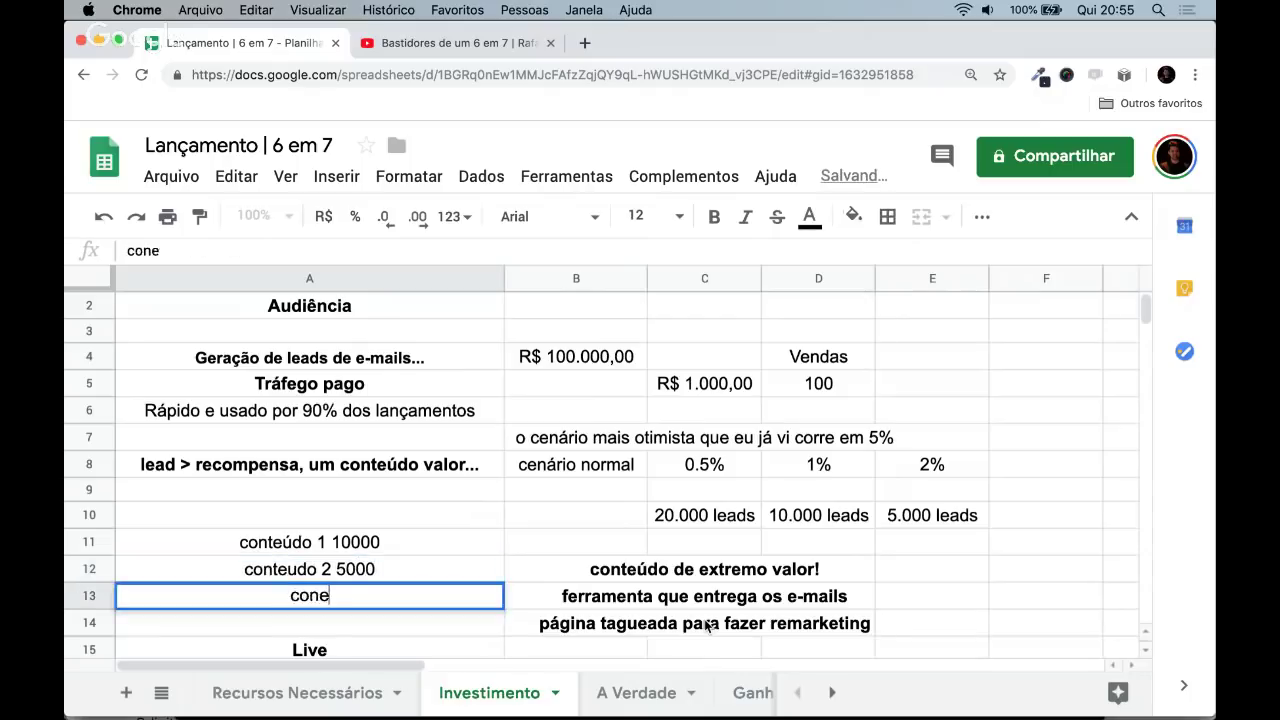
key("BackSpace")
key("BackSpace")
type("5000")
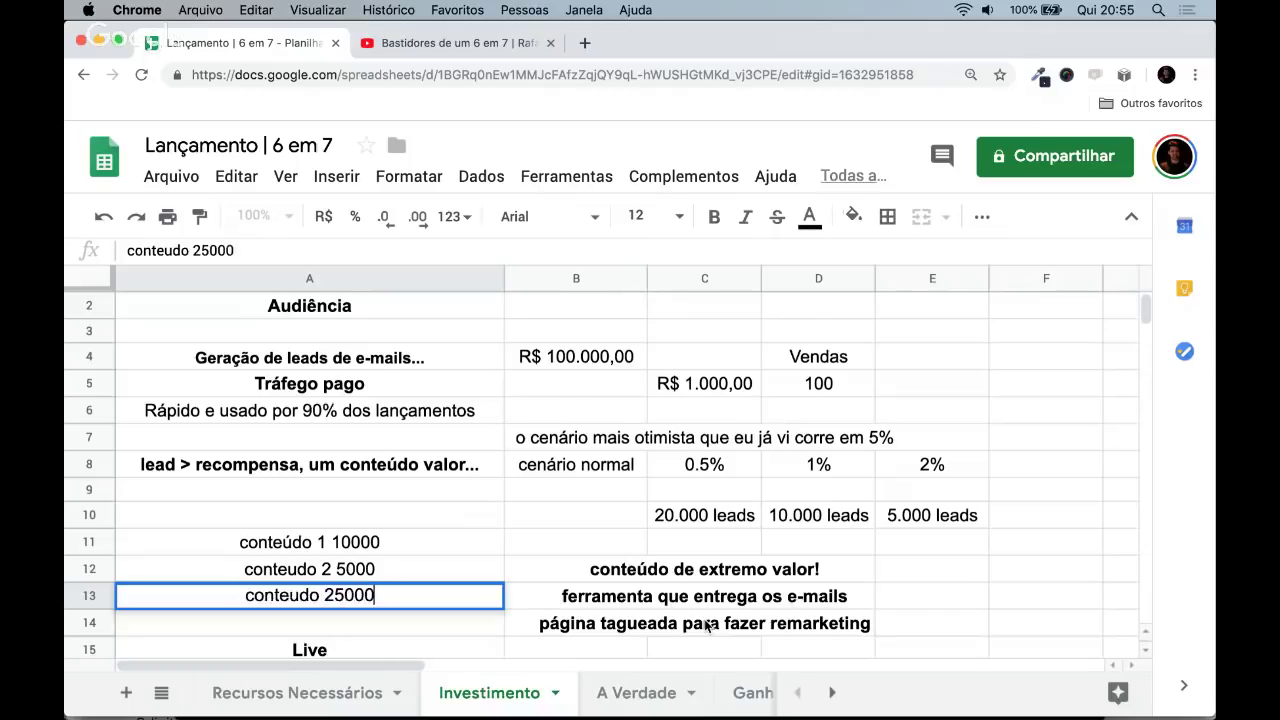
key("BackSpace")
key("Return")
- Enter "c" in cell A14 and correct the entry in cell A13 to "conteudo 3 2500"
type("c")
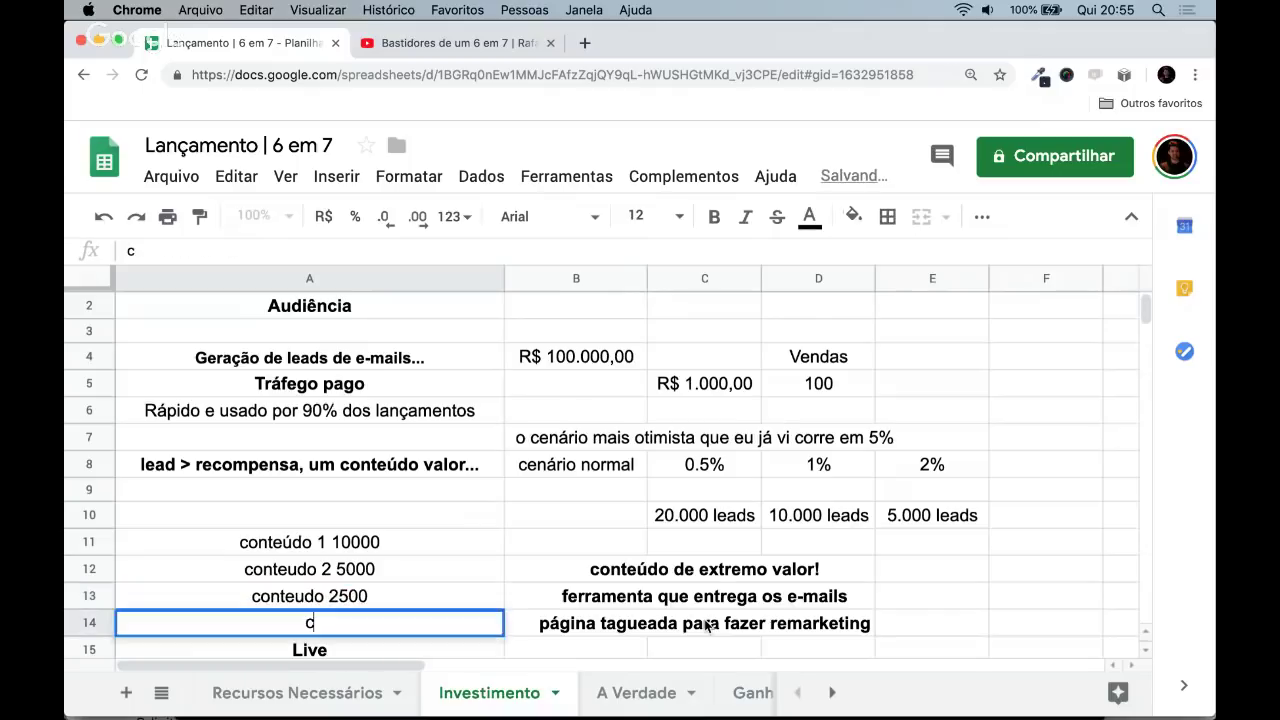
key("Up")
left_click(422, 246)
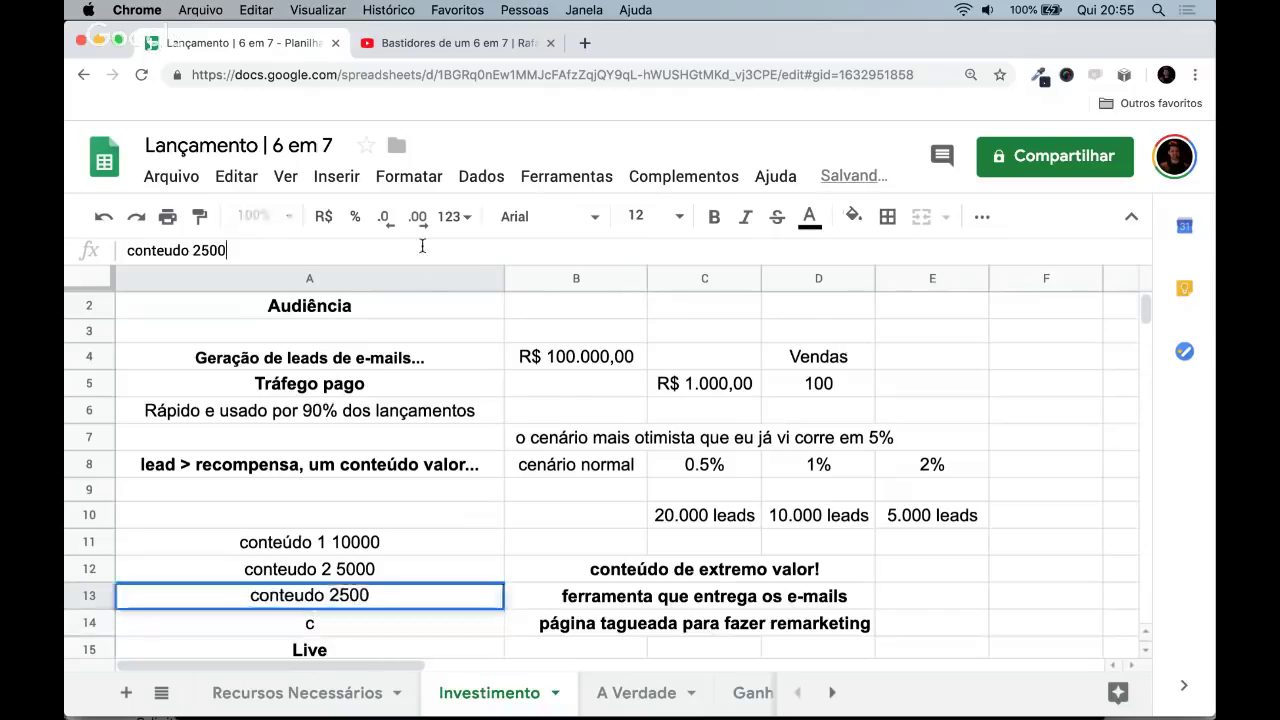
key("Home")
key("Right")
key("Right")
key("Right")
key("Right")
key("Right")
type("4")
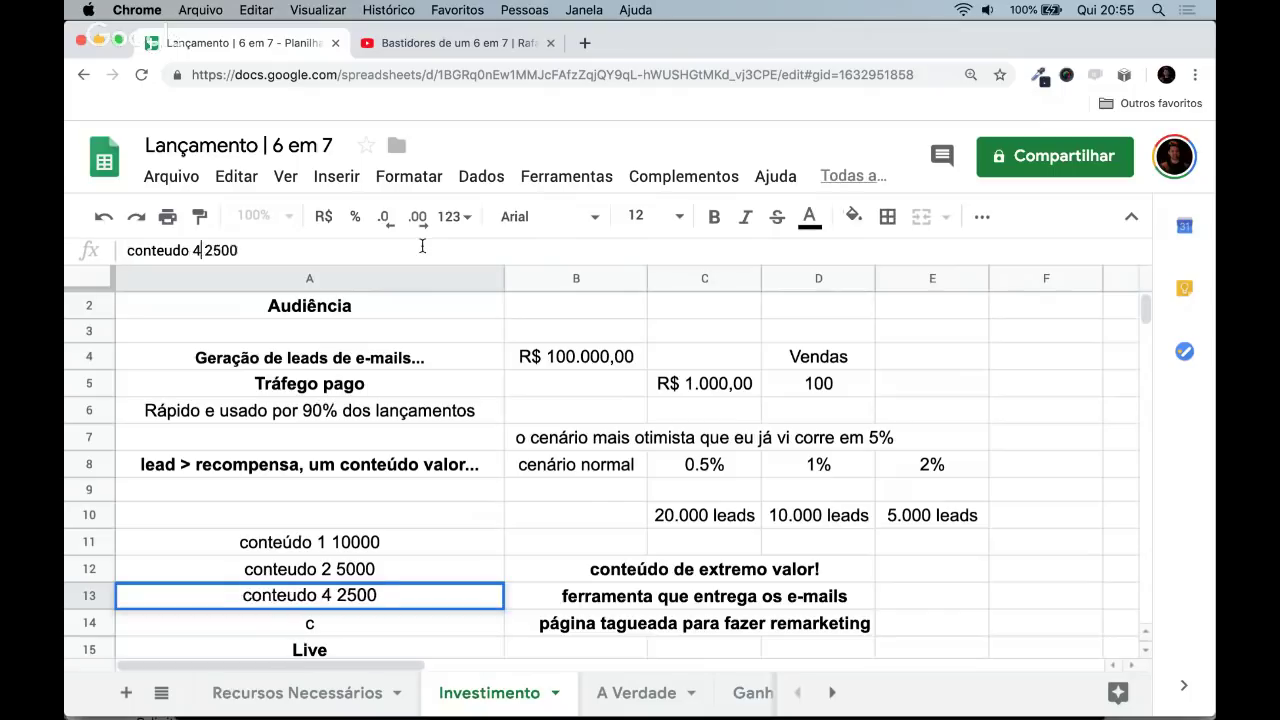
key("BackSpace")
type("3")
key("Return")
- Insert a row below row 14 and enter "conteudo 4 1250" in cell A14
left_click(352, 177)
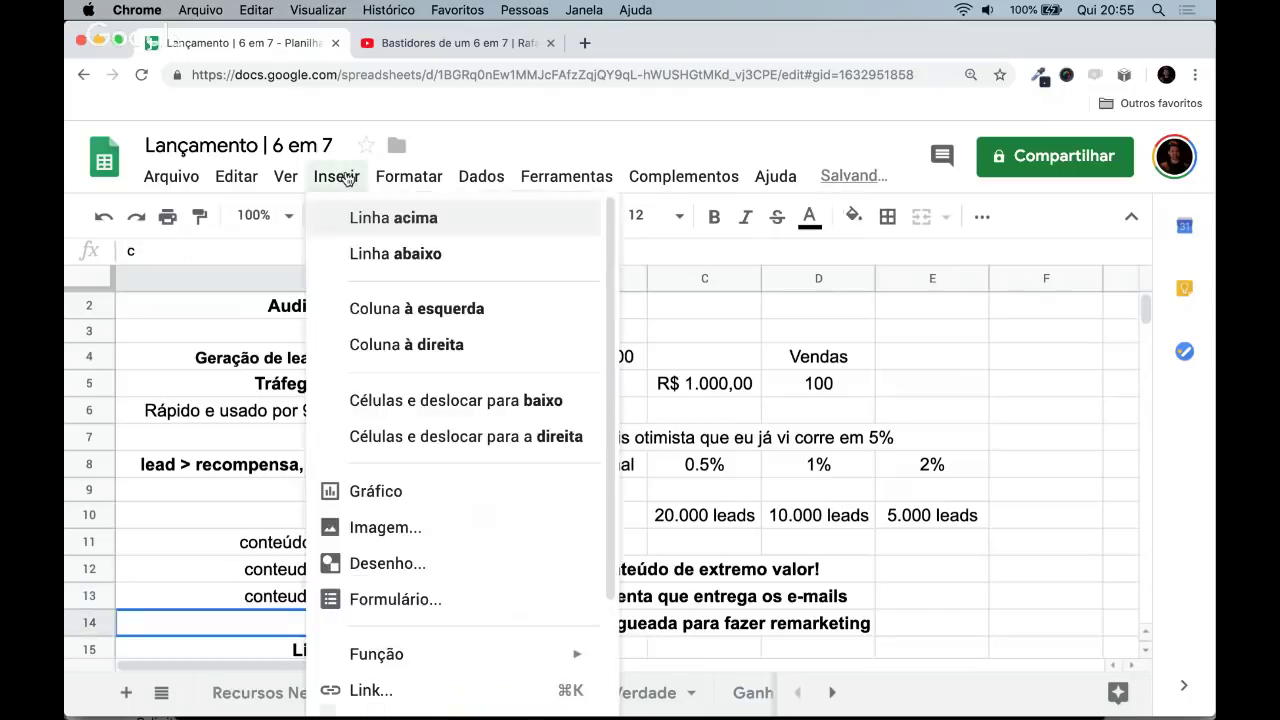
left_click(400, 251)
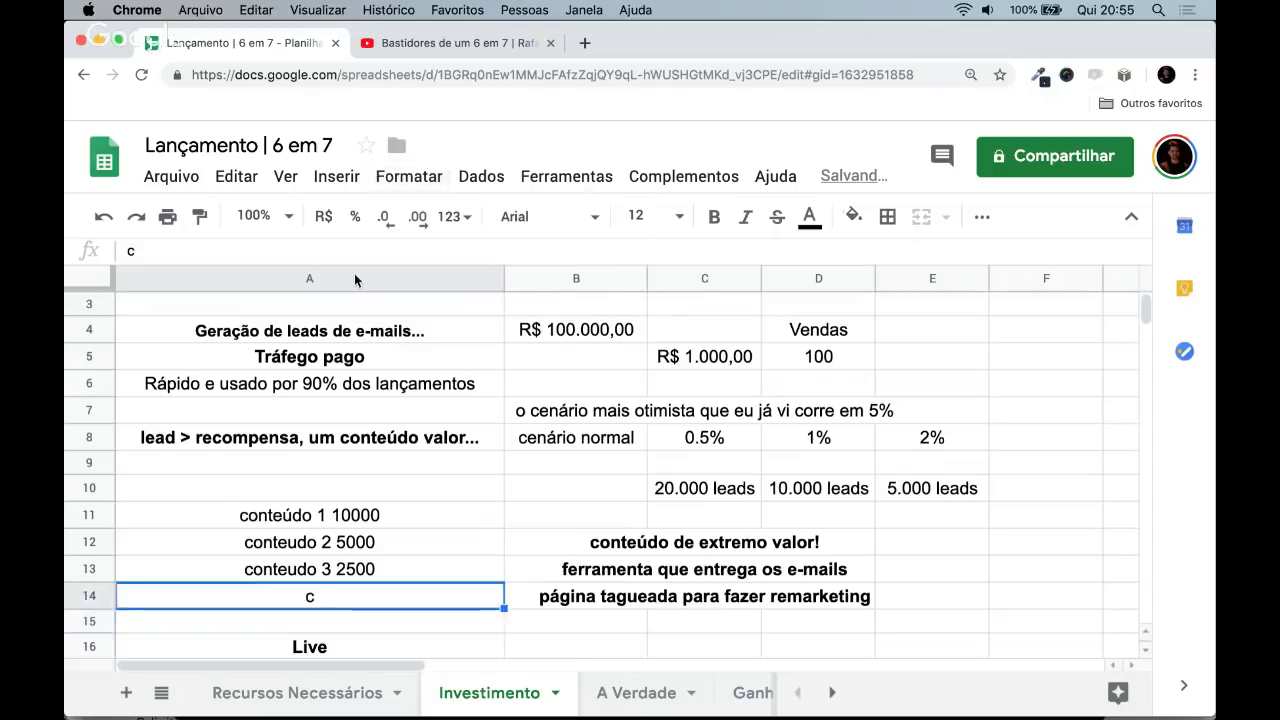
type("conteudo 4 ")
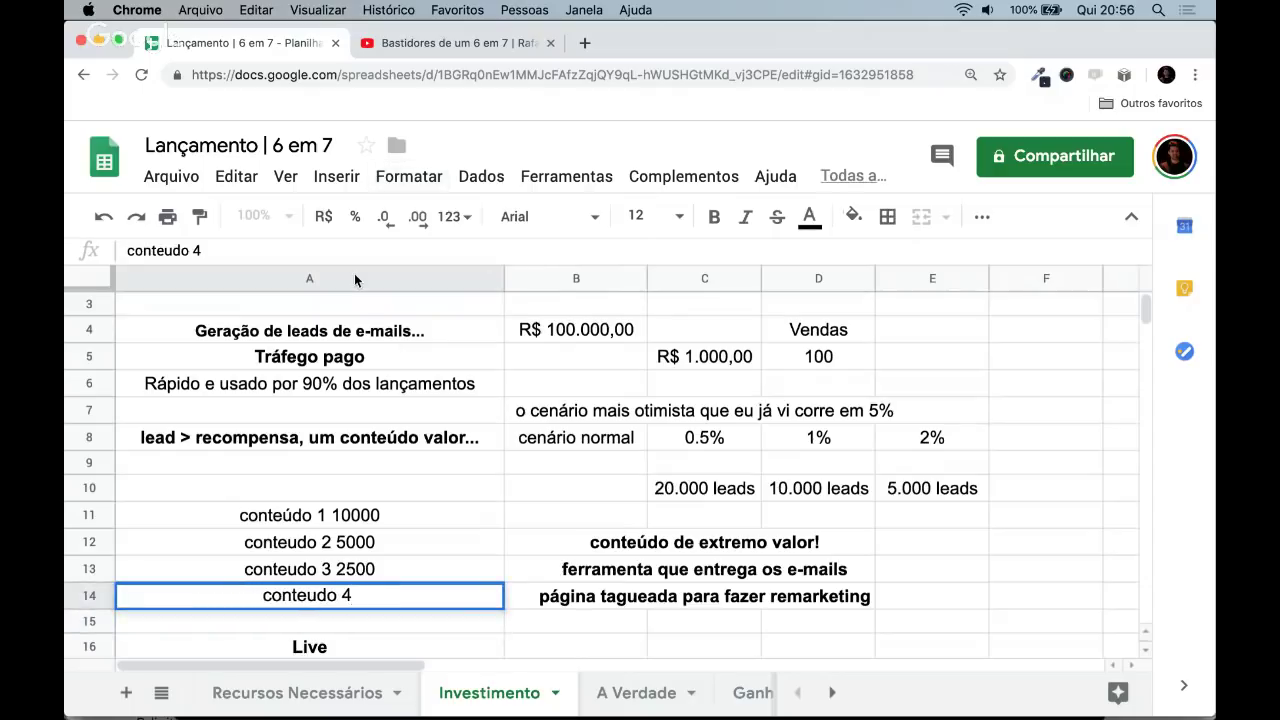
type("1250")
key("Return")
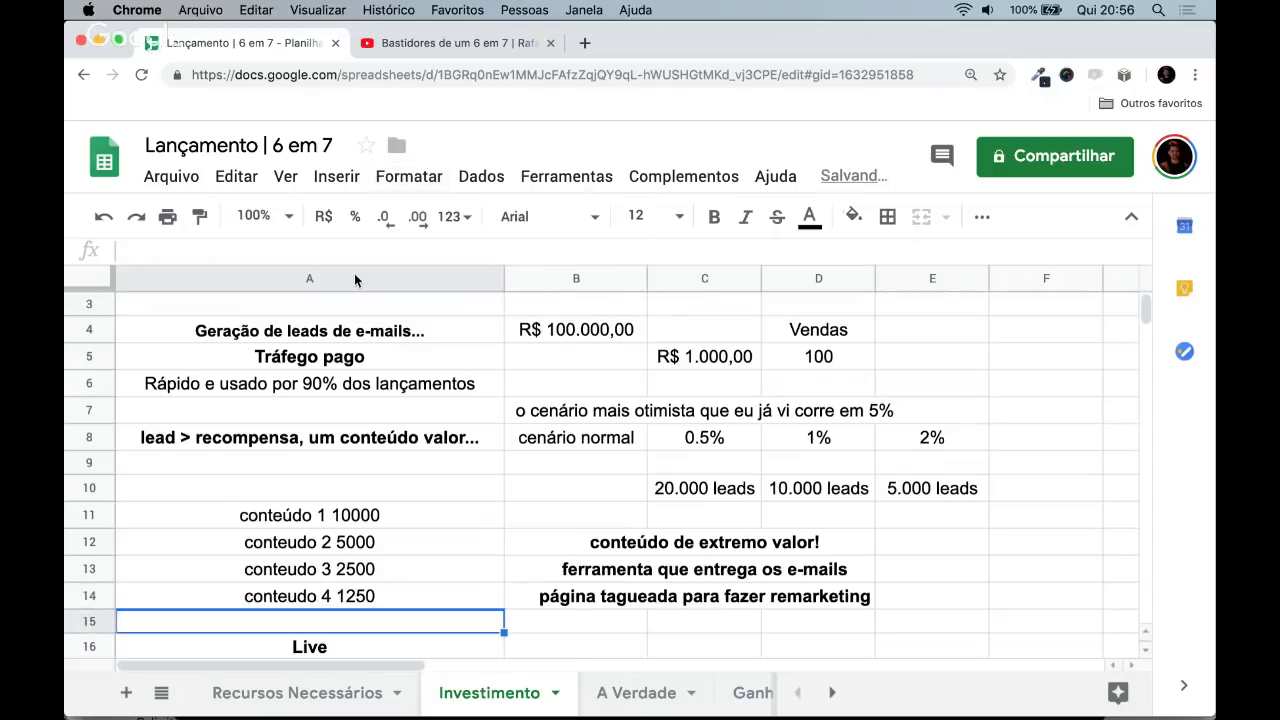
- Insert a row above row 15 and enter "conteudo 5 venda > 100 vendas" in cell A15
left_click(336, 176)
left_click(412, 216)
type("conteudo 5 ")
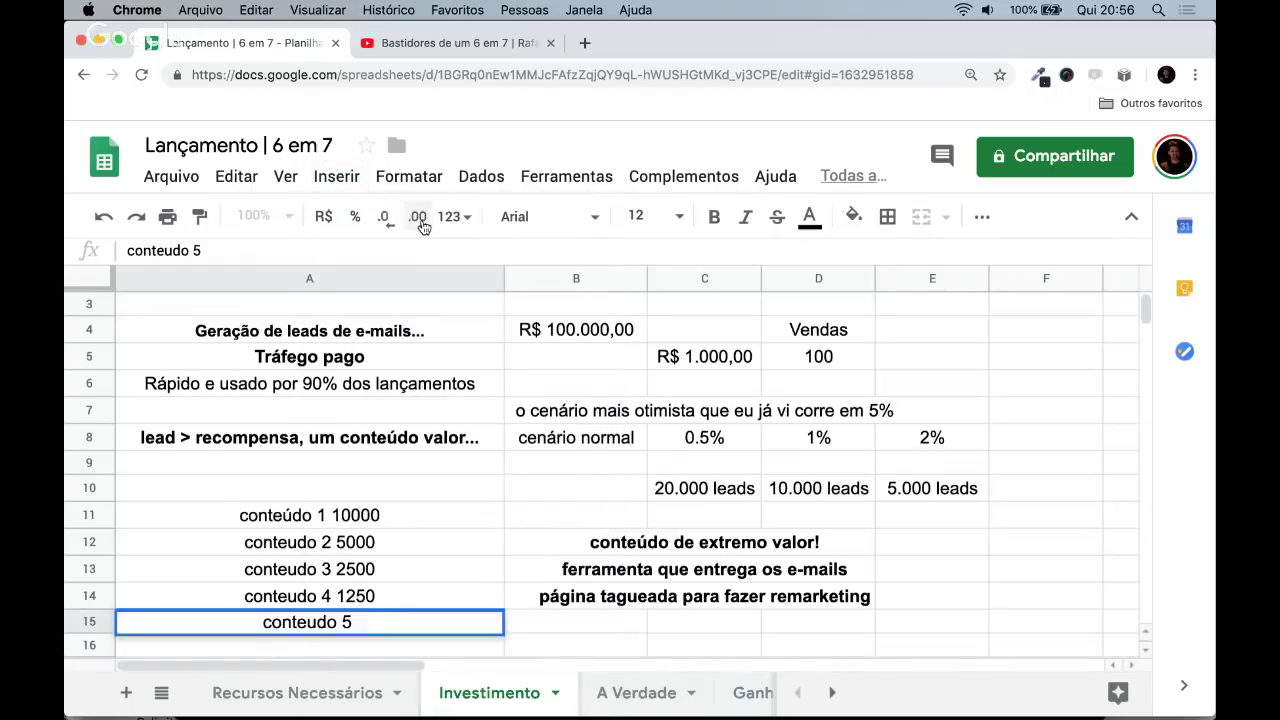
type("venda > 1")
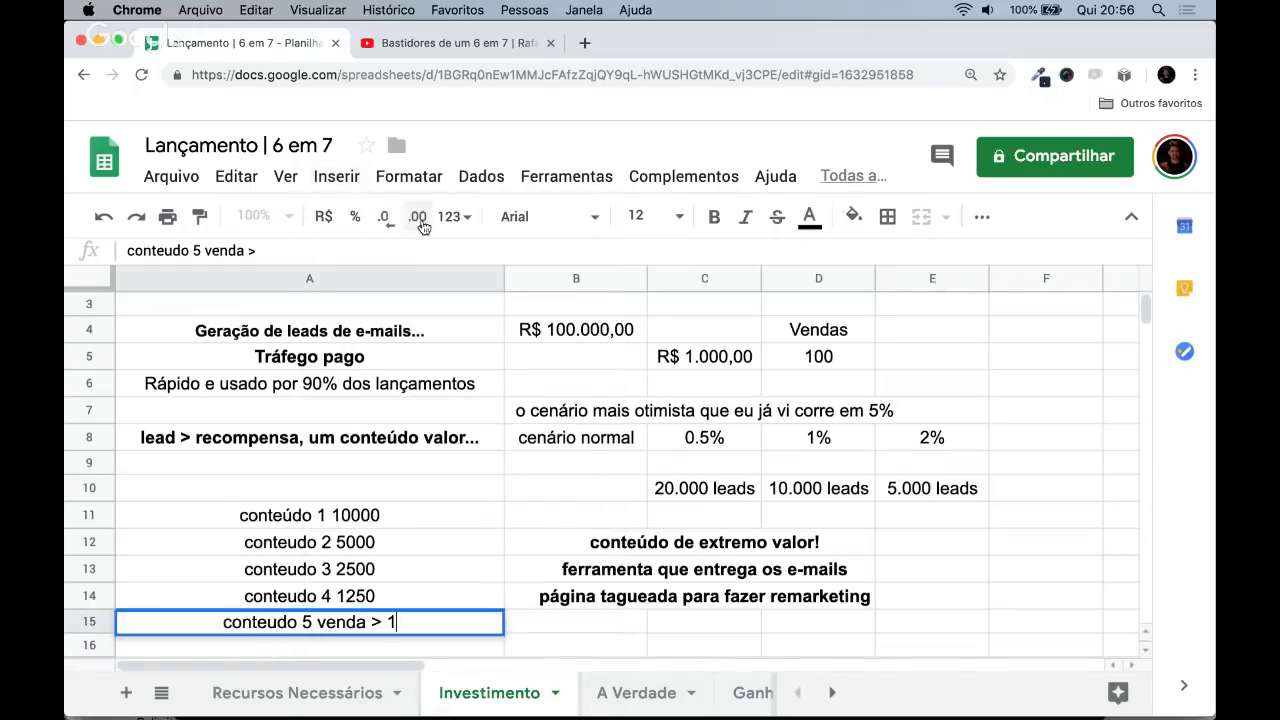
type("00 vendas")
scroll(338, 616, "down", 1)
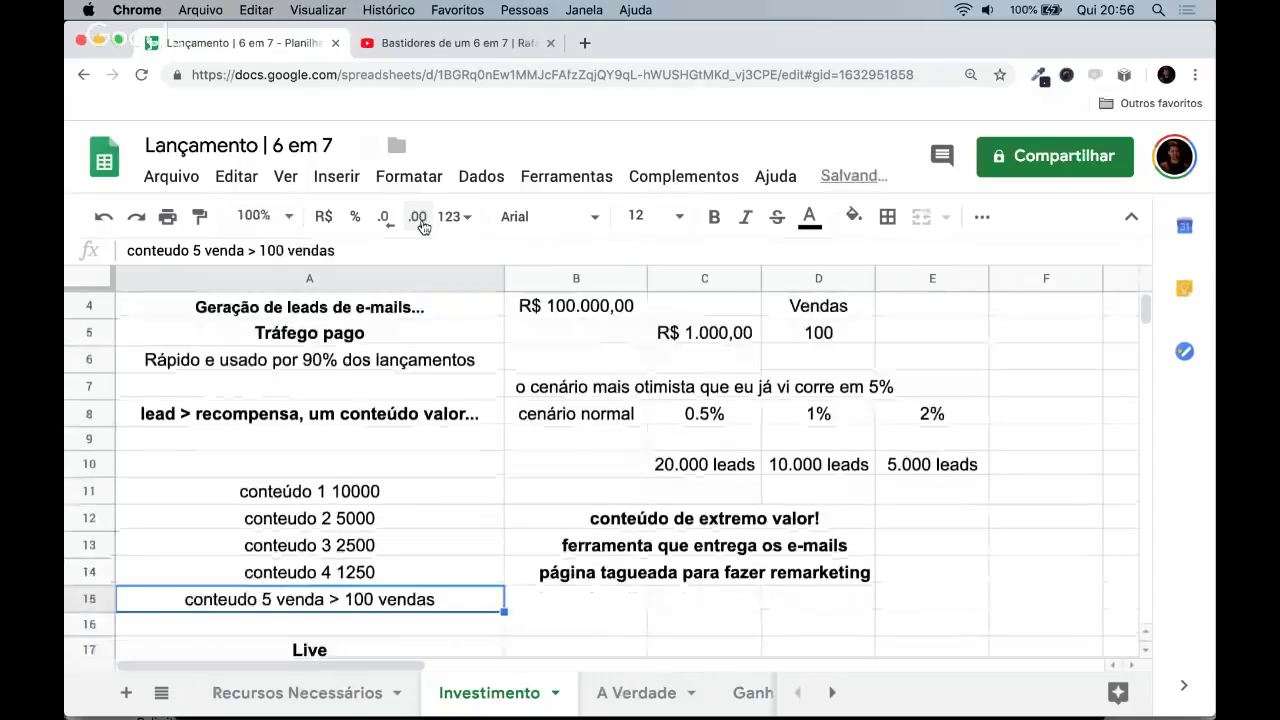
- Review the five content entries in cells A11 to A15 one by one
key("Up")
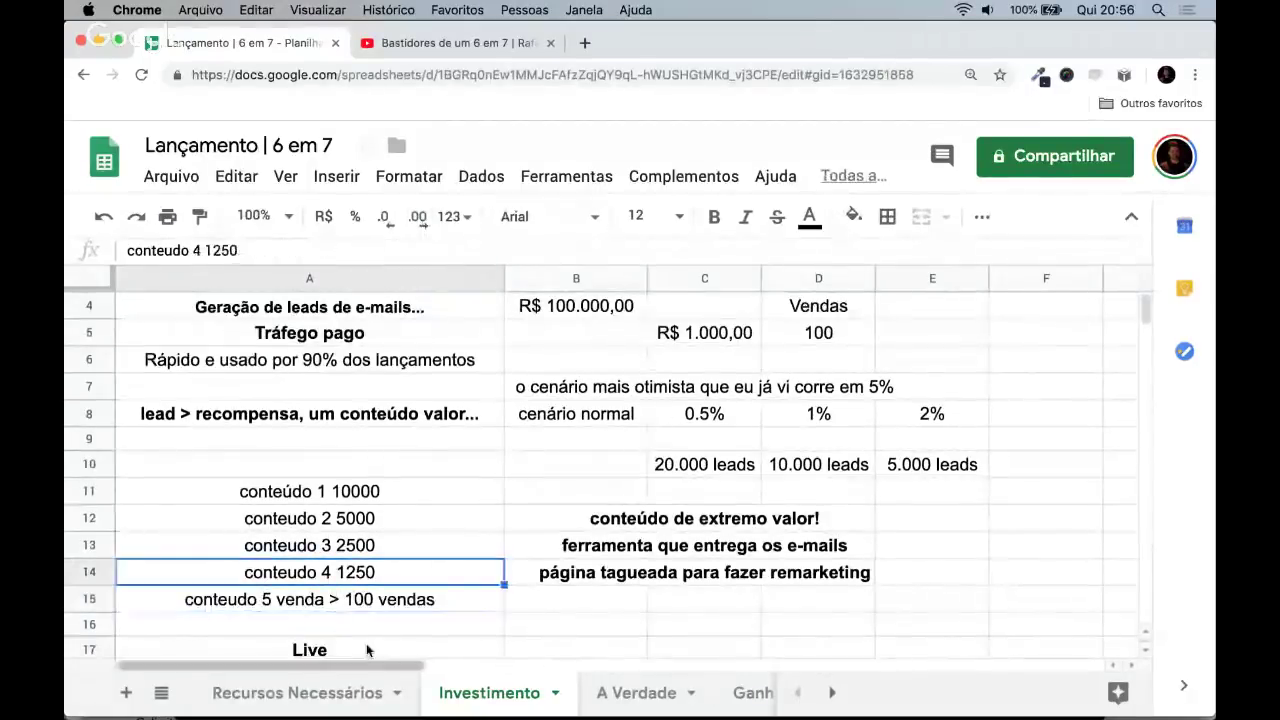
left_click(338, 600)
key("Up")
key("Up")
key("Up")
key("Up")
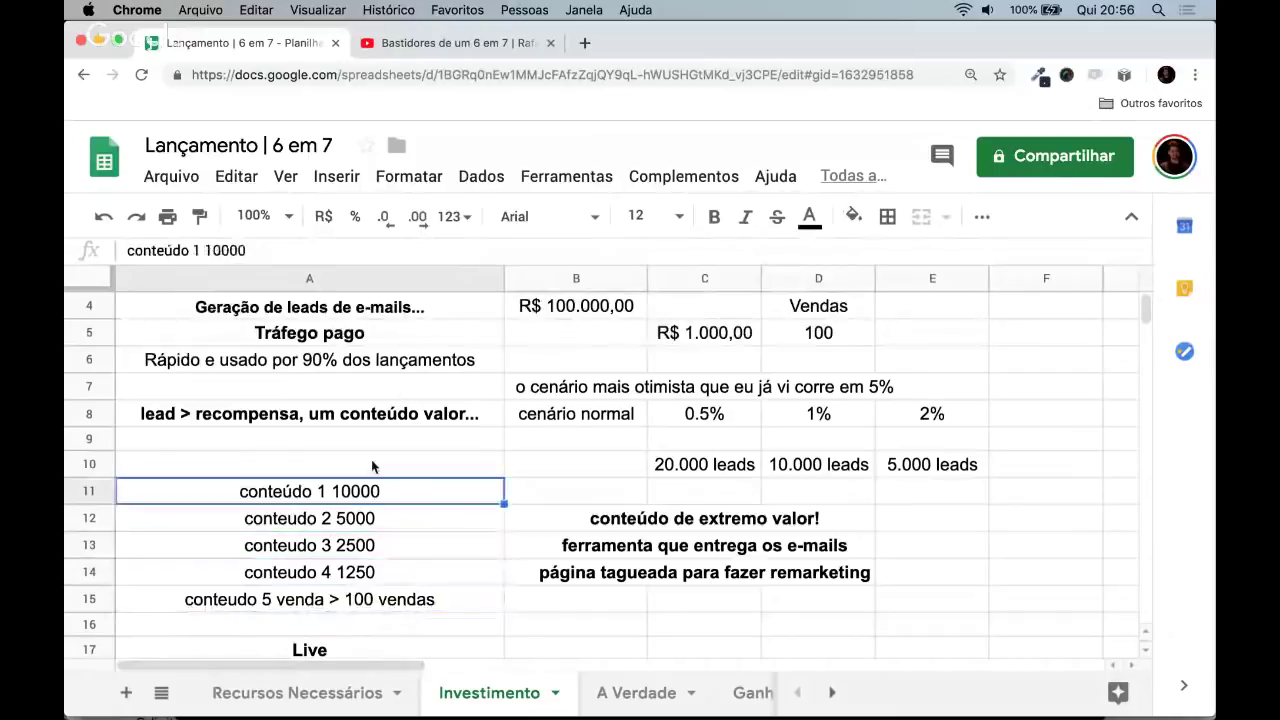
left_click(352, 520)
left_click(357, 546)
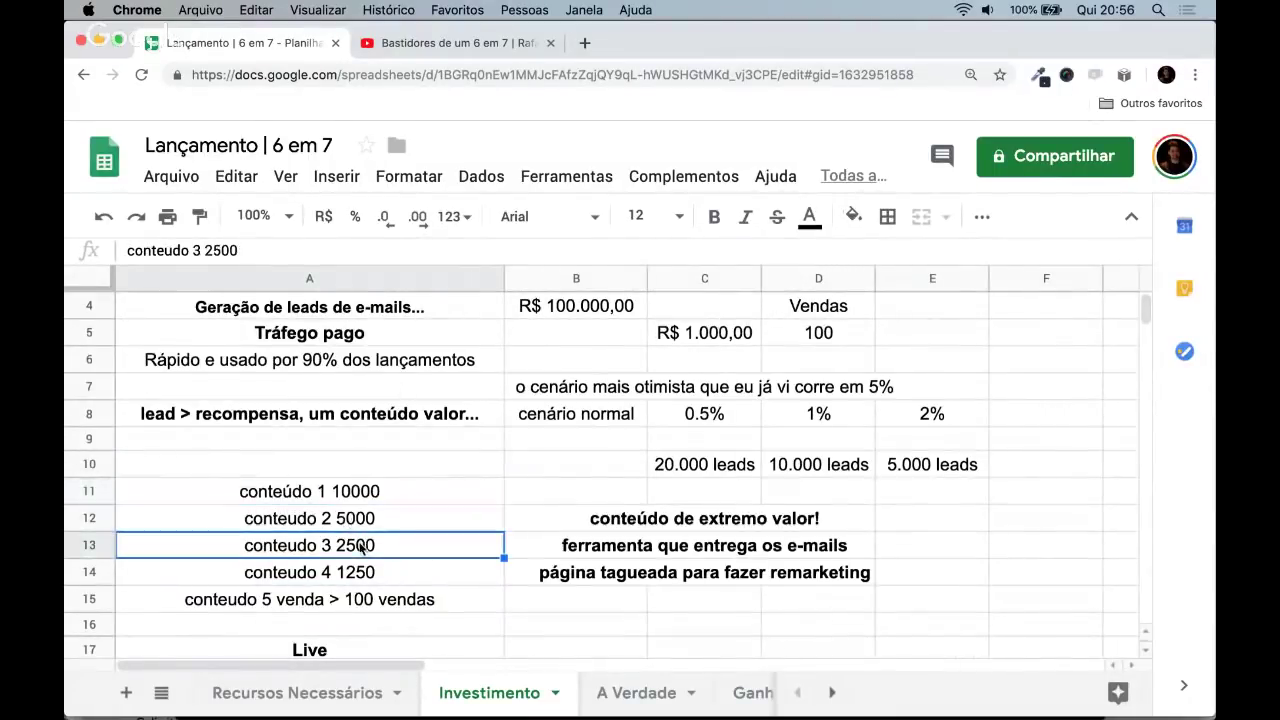
key("Down")
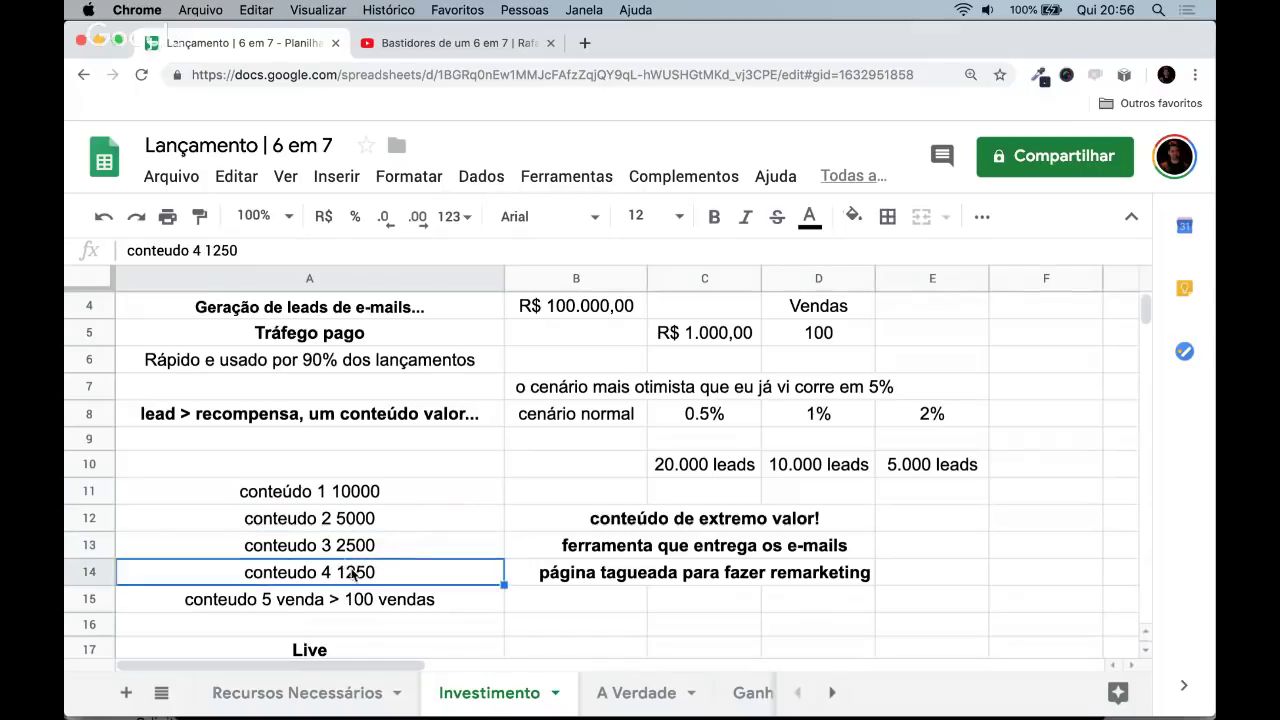
key("Down")
key("Up")
key("Down")
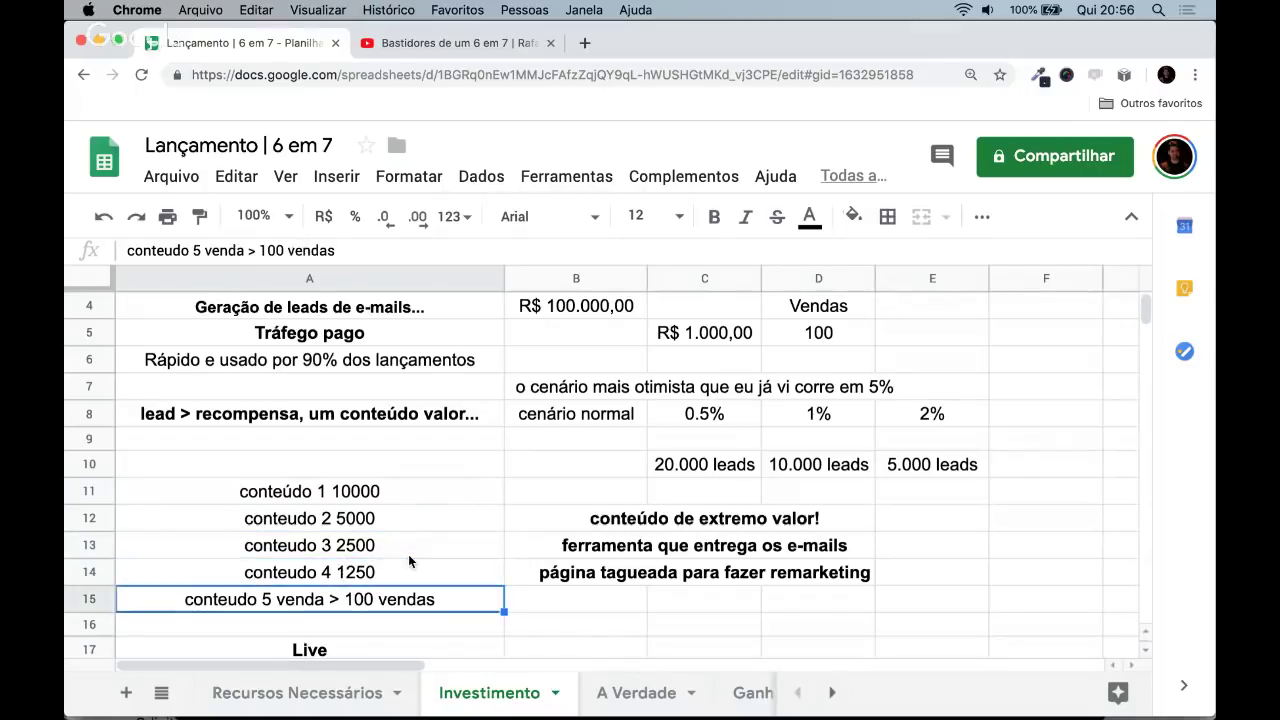
key("Up")
key("Up")
key("Up")
key("Up")
key("Up")
key("Up")
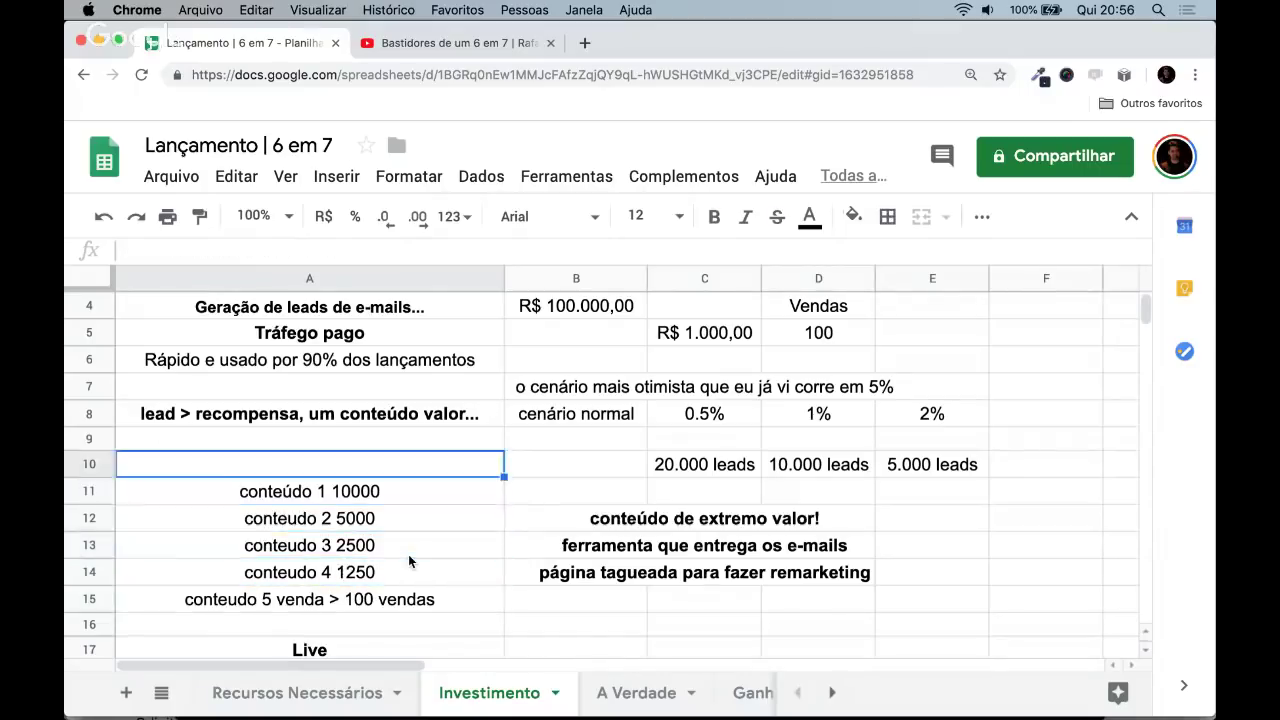
key("Down")
scroll(597, 395, "up", 2)
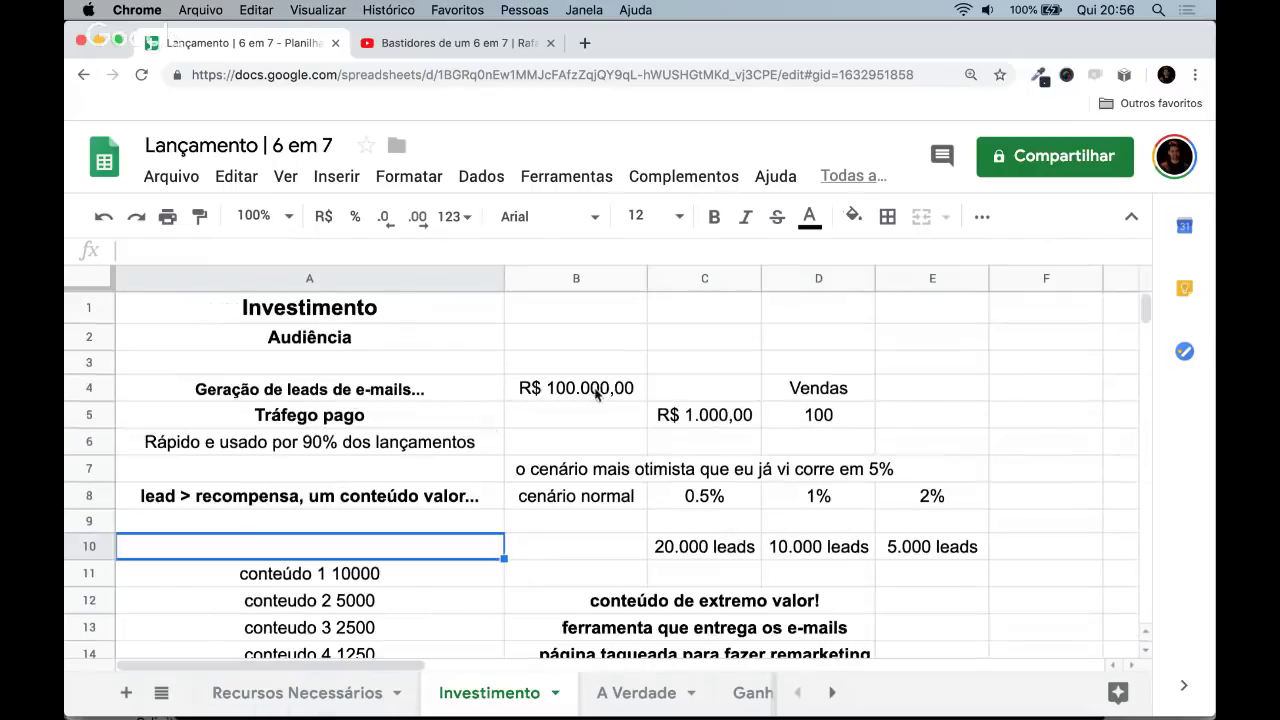
left_click(1006, 368)
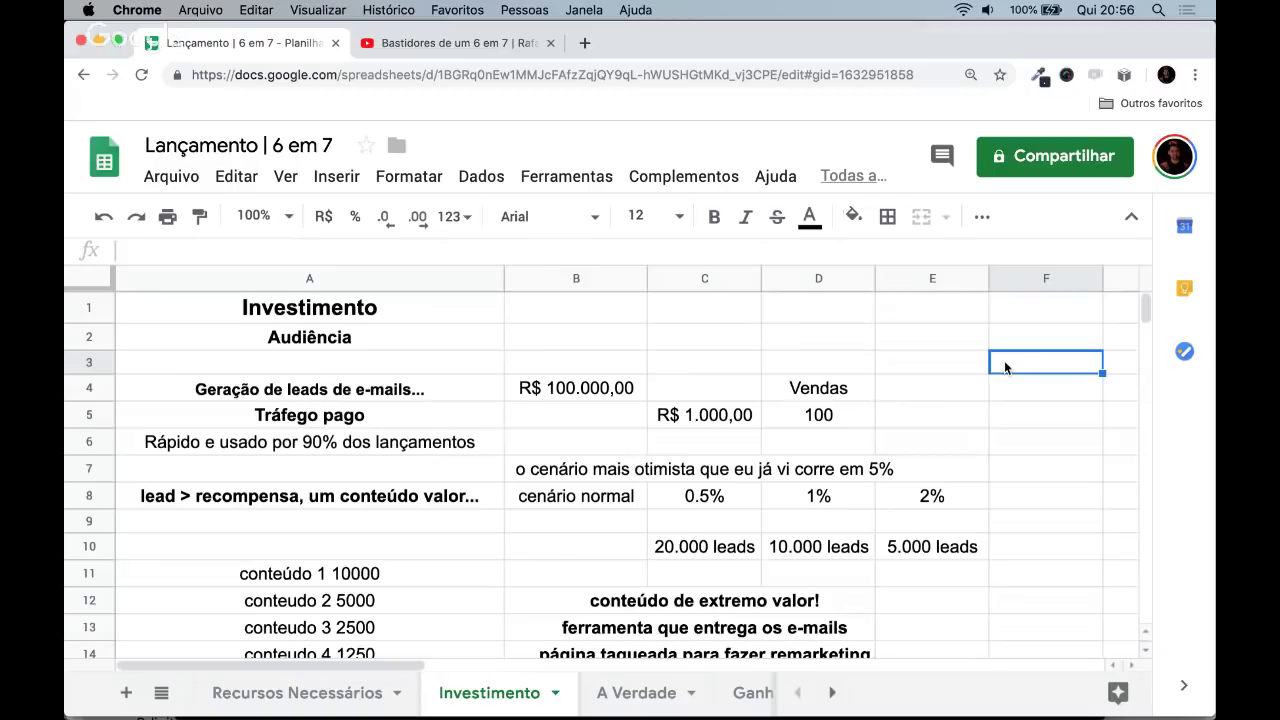
double_click(1004, 360)
type("10000")
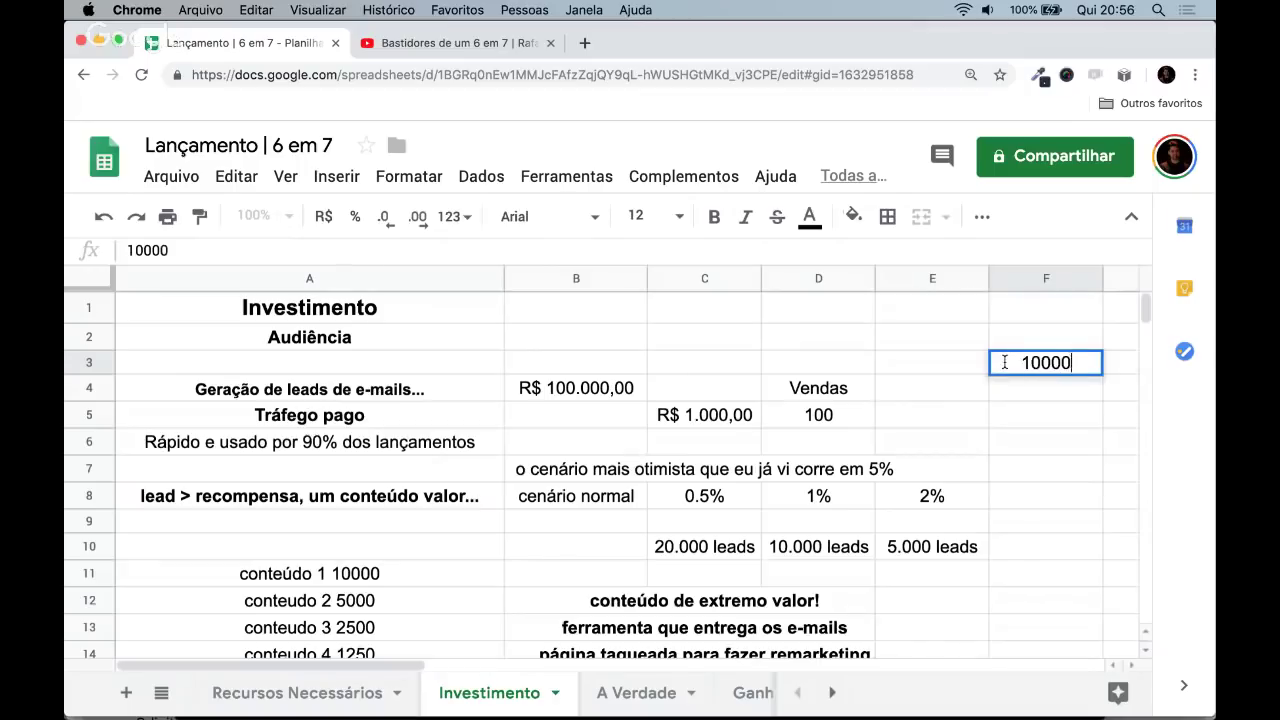
key("BackSpace")
key("BackSpace")
type("000")
key("BackSpace")
key("Return")
left_click(1004, 362)
key("Delete")
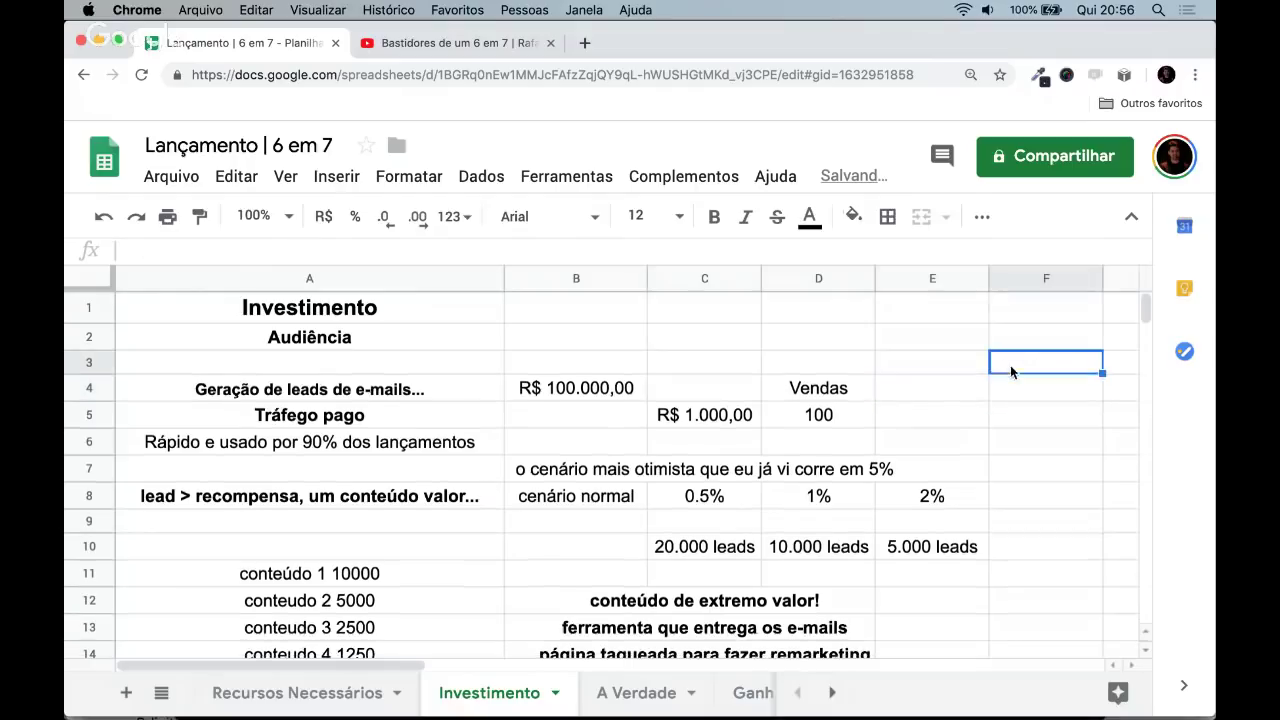
- Enter the heading "Investimentos:" in cell A25, below the list of lead shortcuts
scroll(580, 512, "down", 5)
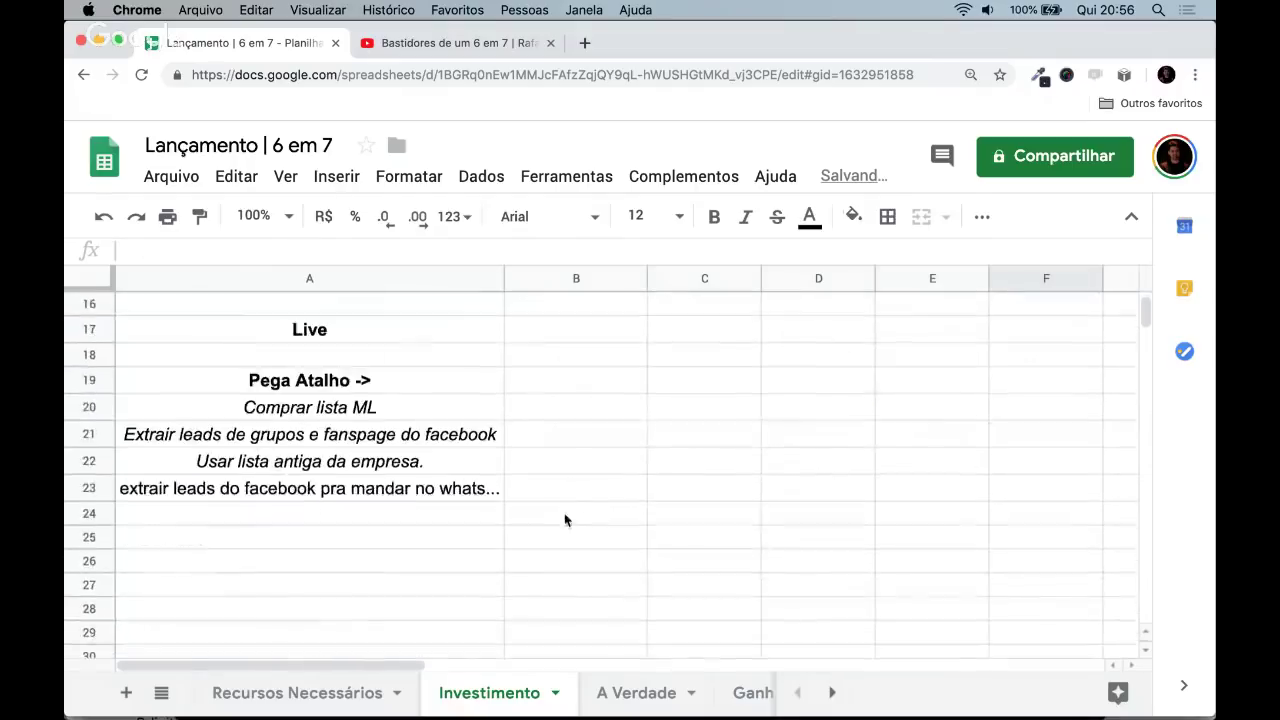
left_click(310, 535)
type("Inves")
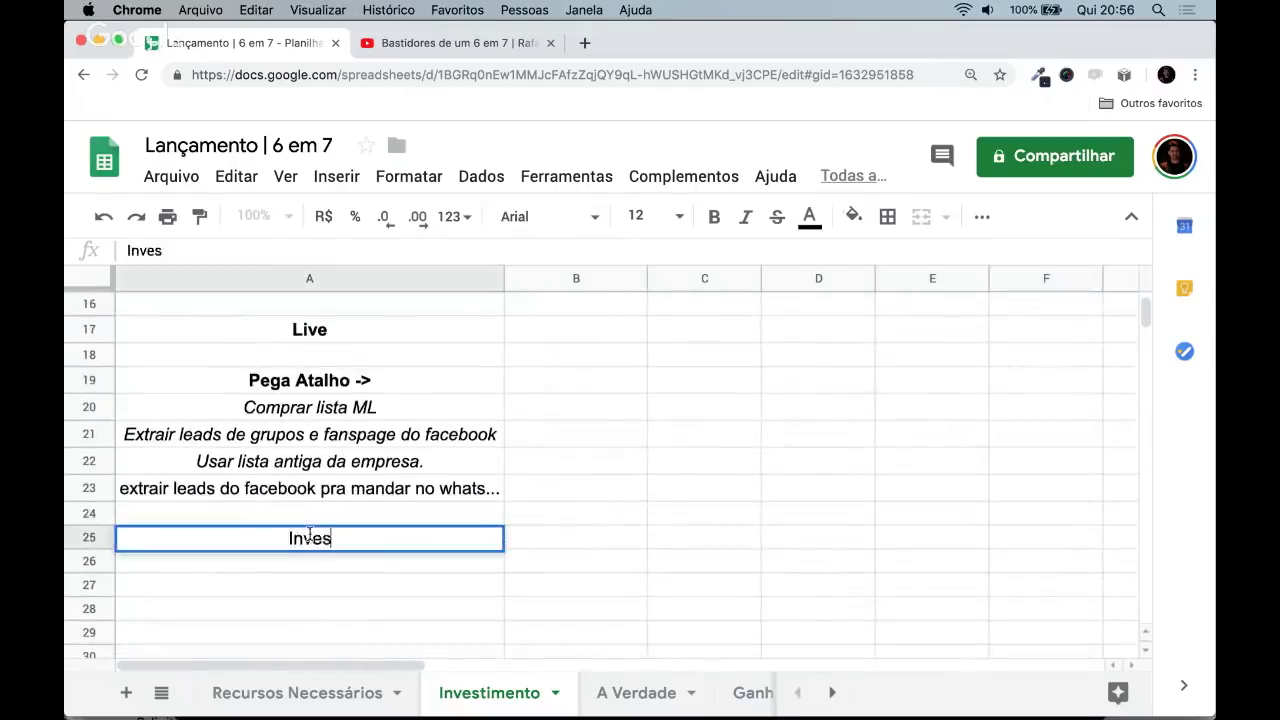
type("timentos:")
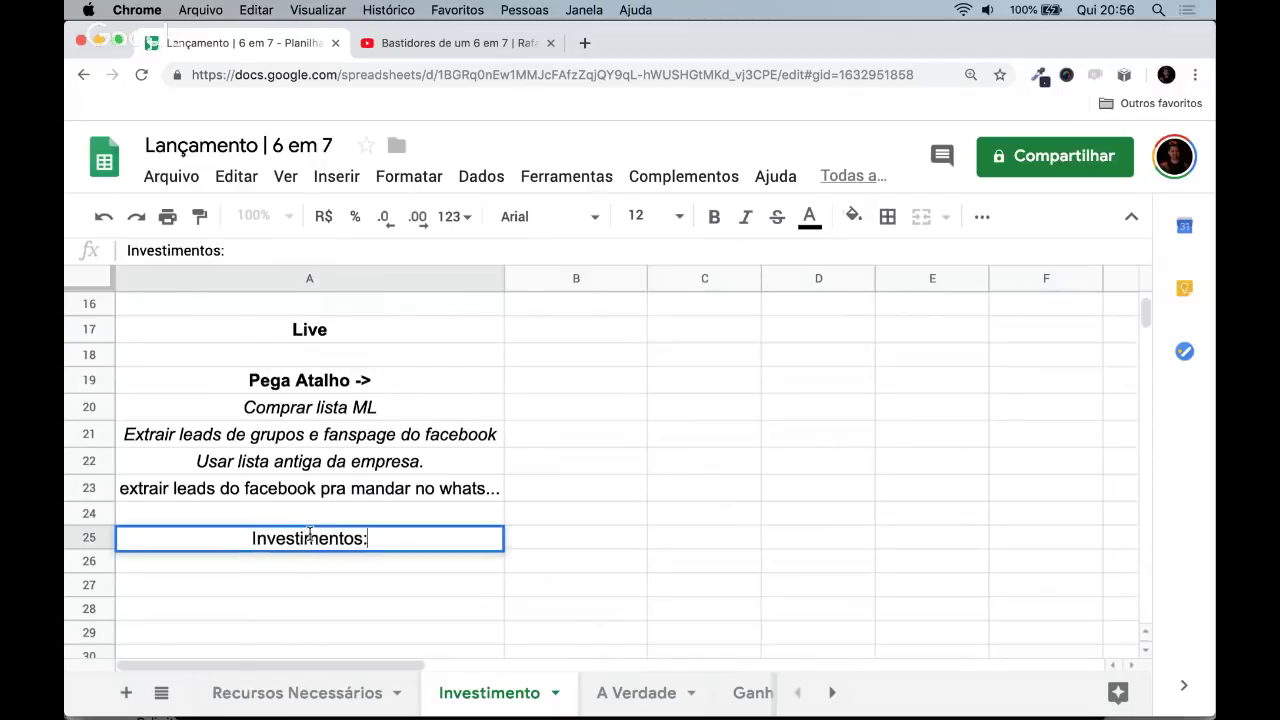
key("Return")
- List "conseguir 10.000 leads" in cell A26 and "remarketing" in cell A27 under the Investimentos heading
type("co")
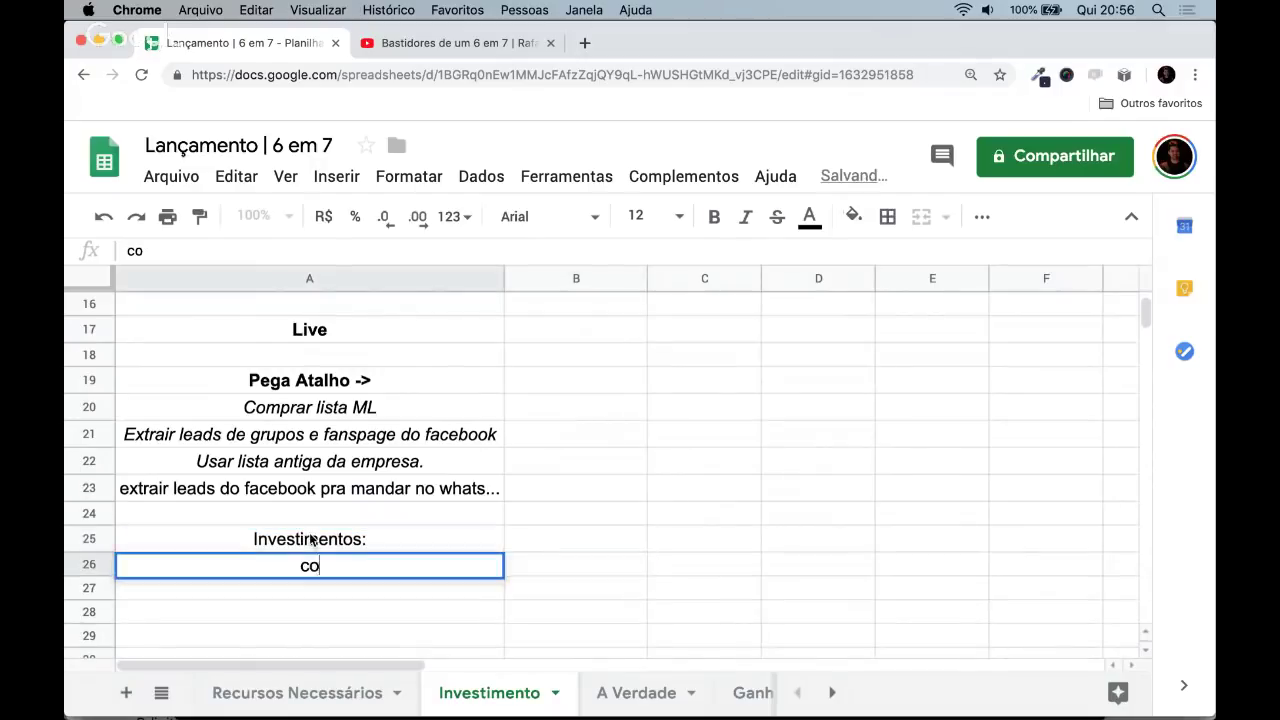
type("nseguir 10.000 leads")
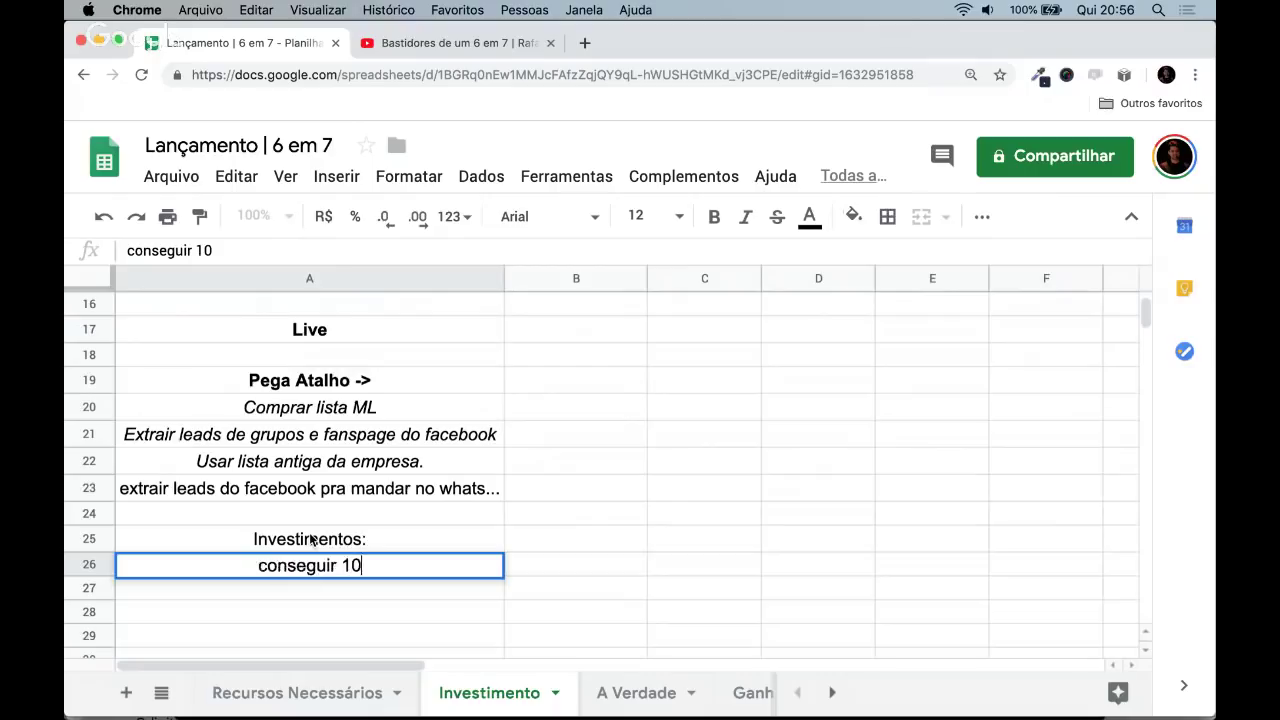
key("Return")
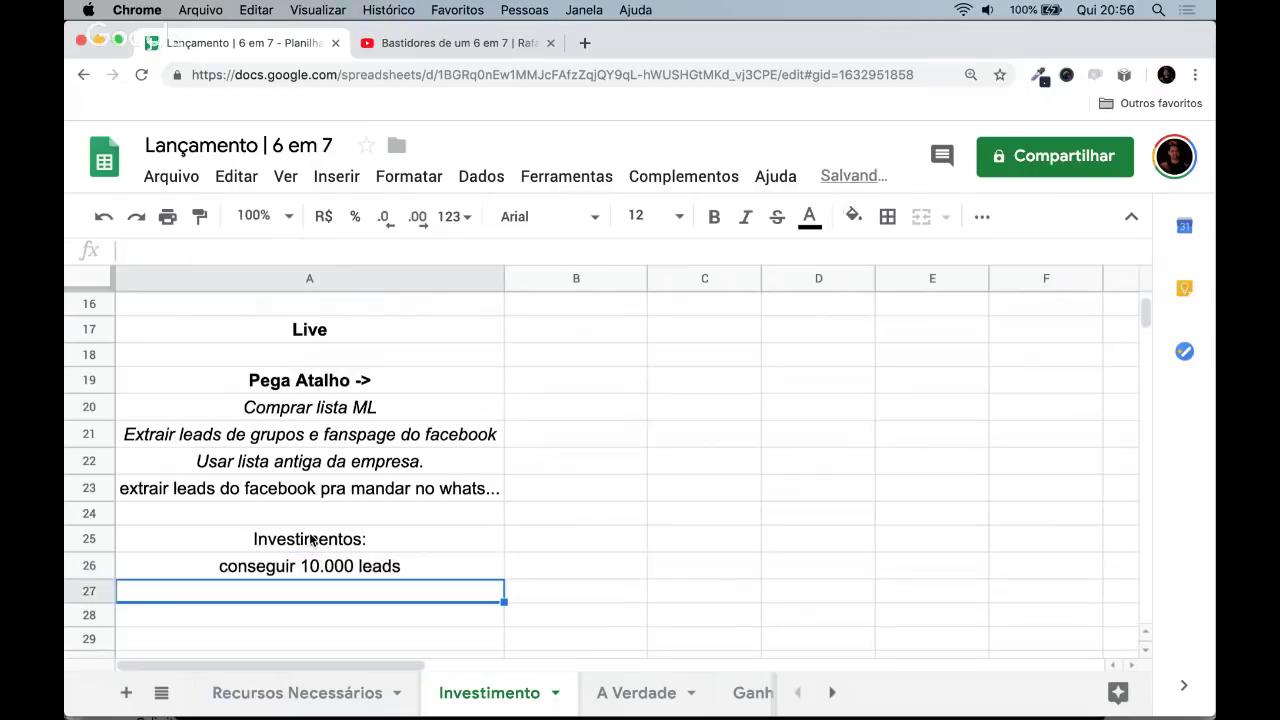
type("remarketing")
key("Return")
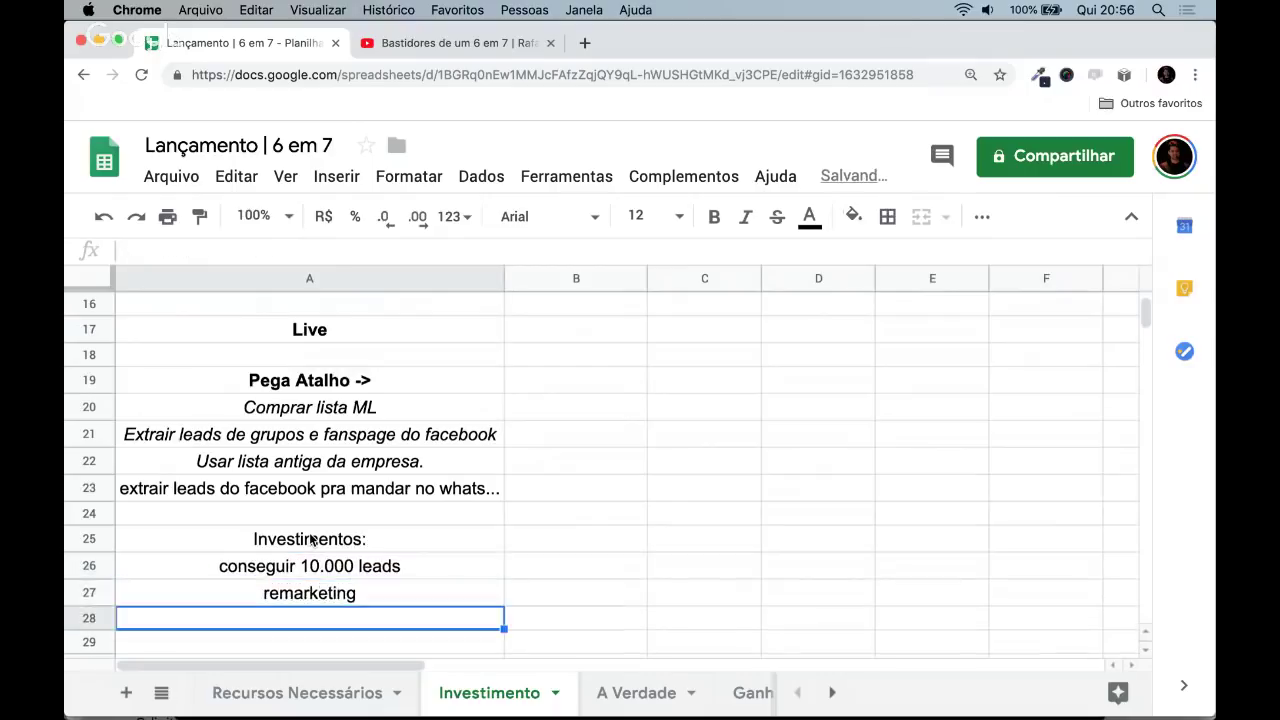
- List "ferramentas" in cell A28 and "edição video" in cell A29 under the Investimentos heading
type("ferramenta")
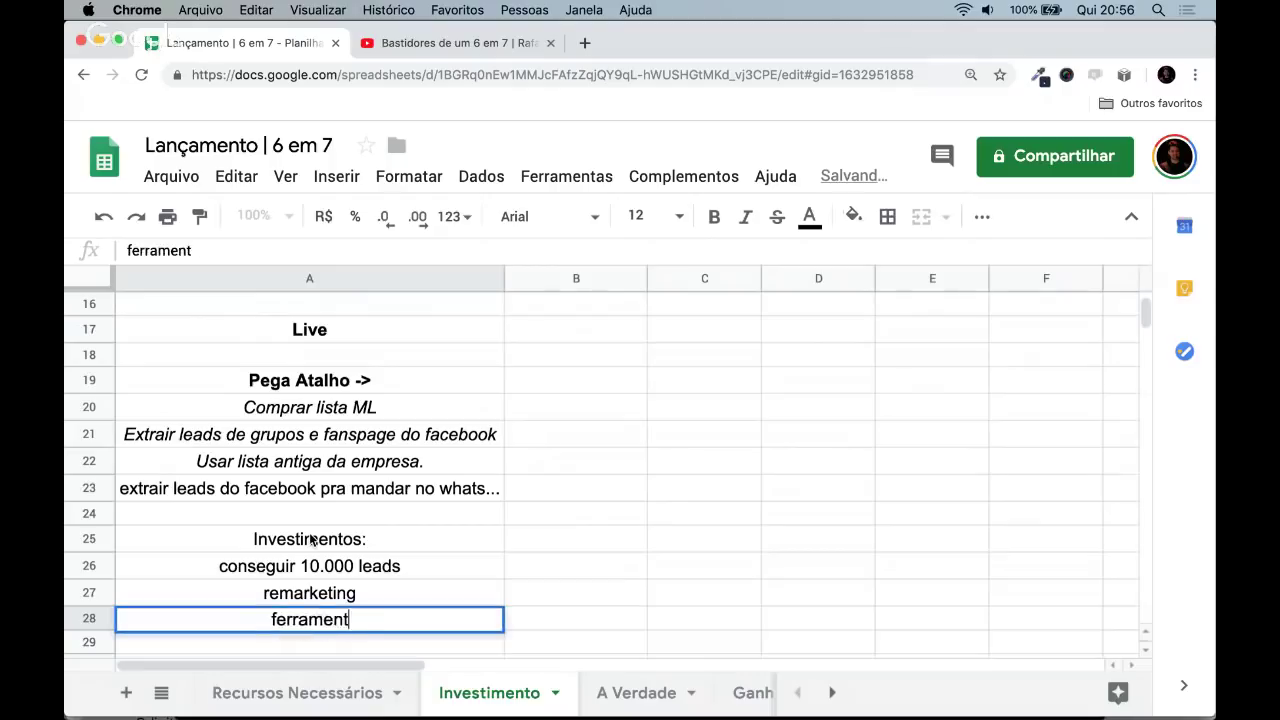
key("Return")
key("Up")
type("ferramentas")
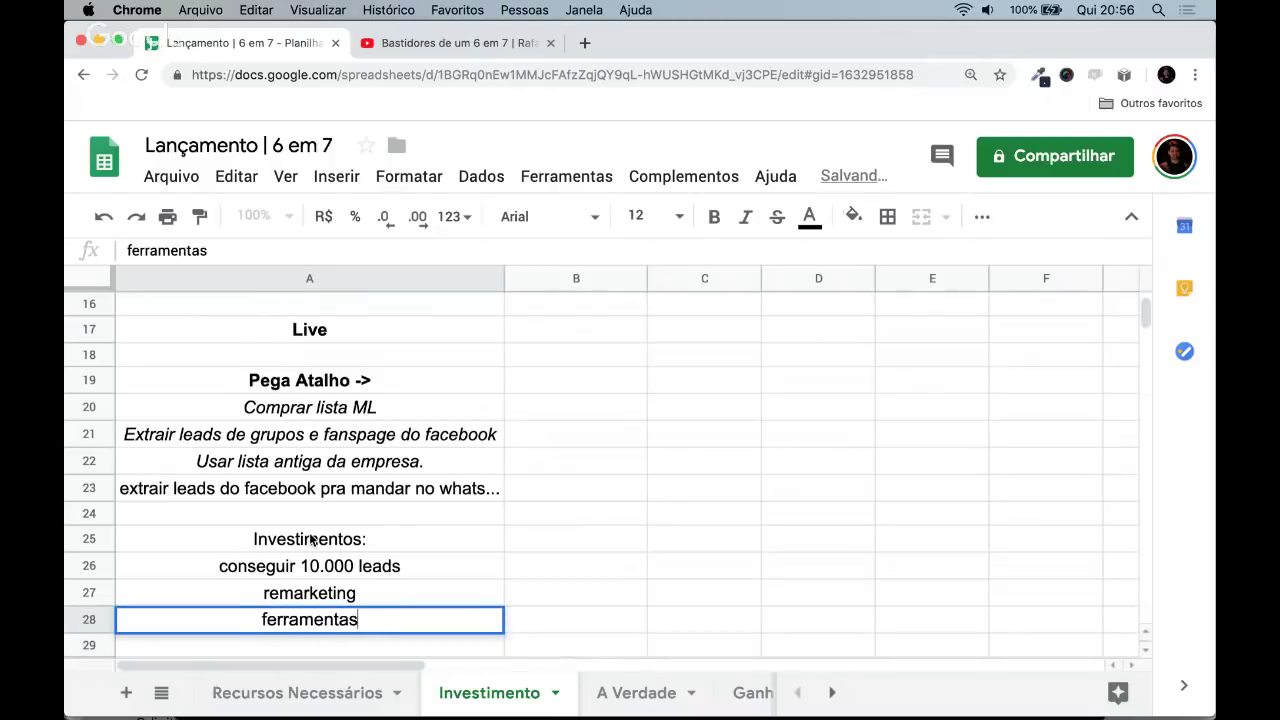
key("Return")
type("ed")
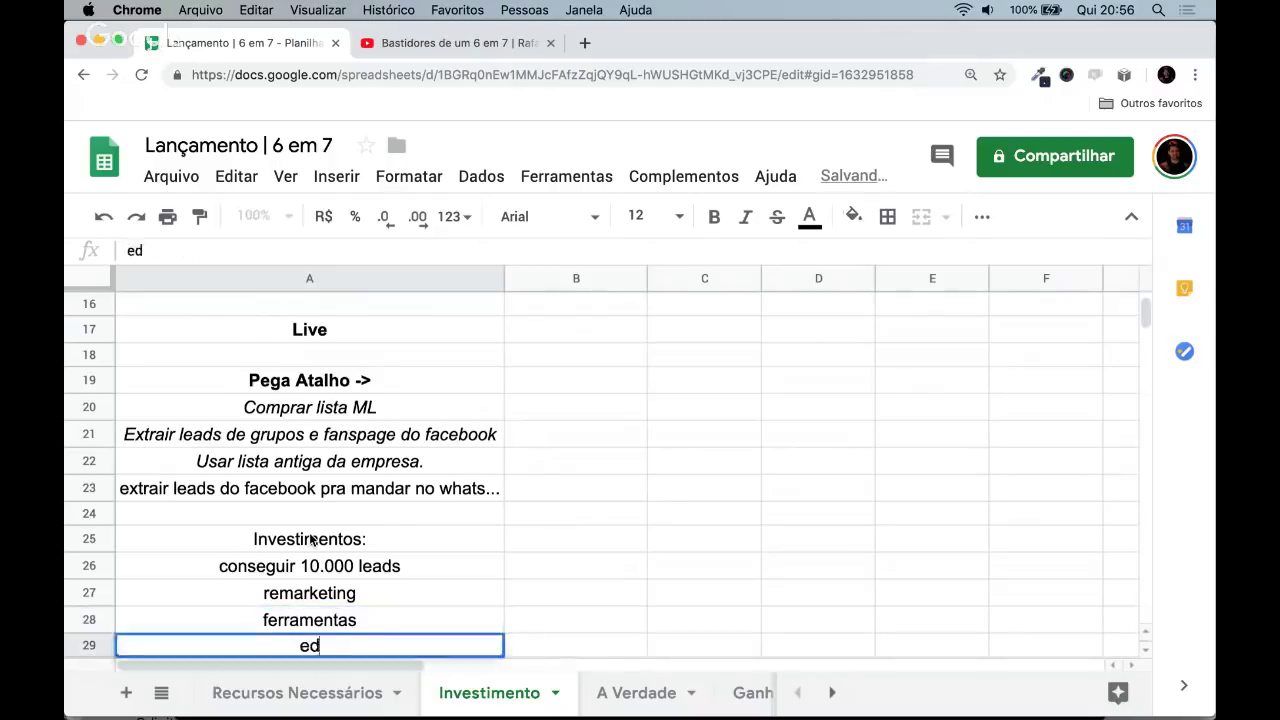
type("ição video")
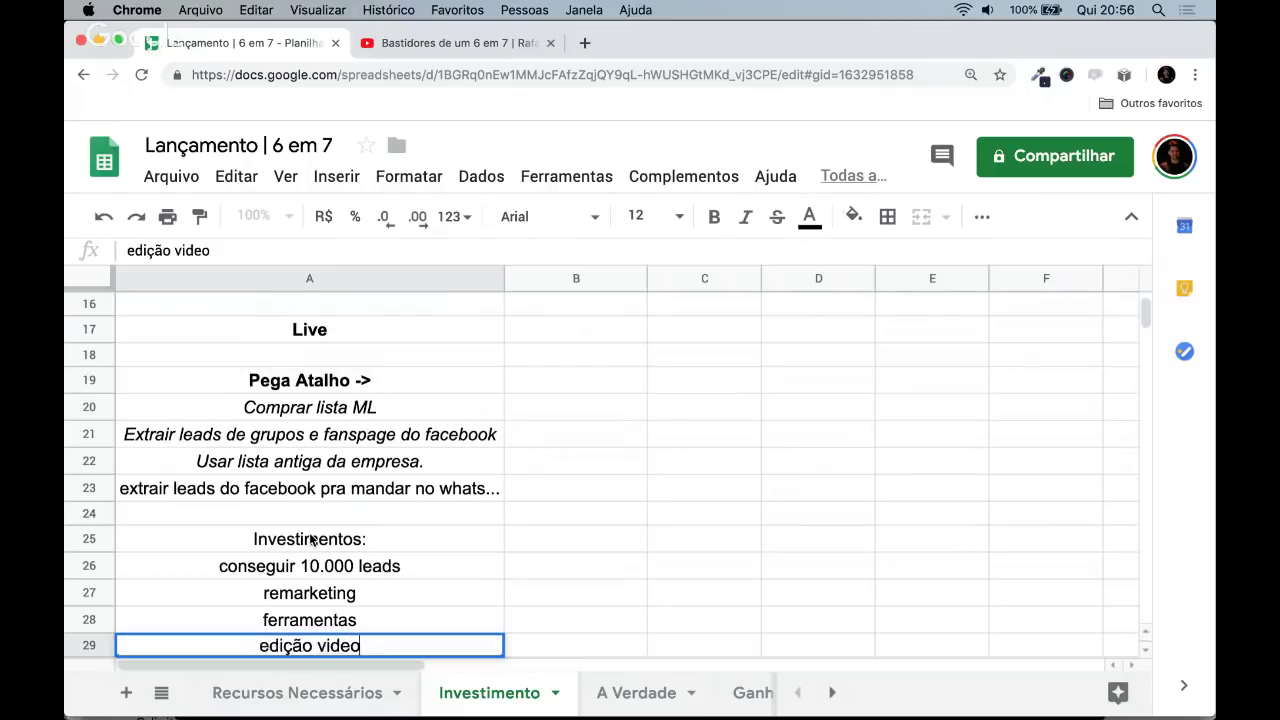
key("Return")
- Enter 2500 as the cost of ferramentas in cell B28 and 2500 for edição video in cell B29
key("Up")
key("Up")
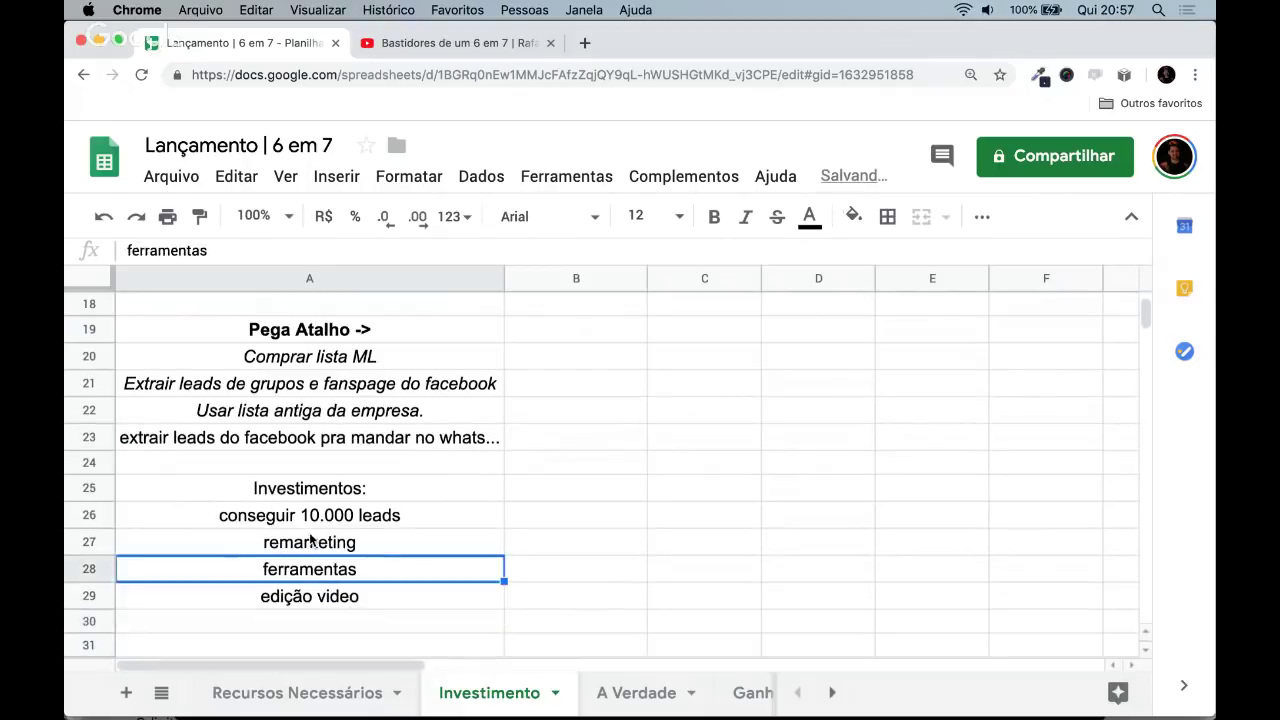
key("Right")
key("Return")
type("2")
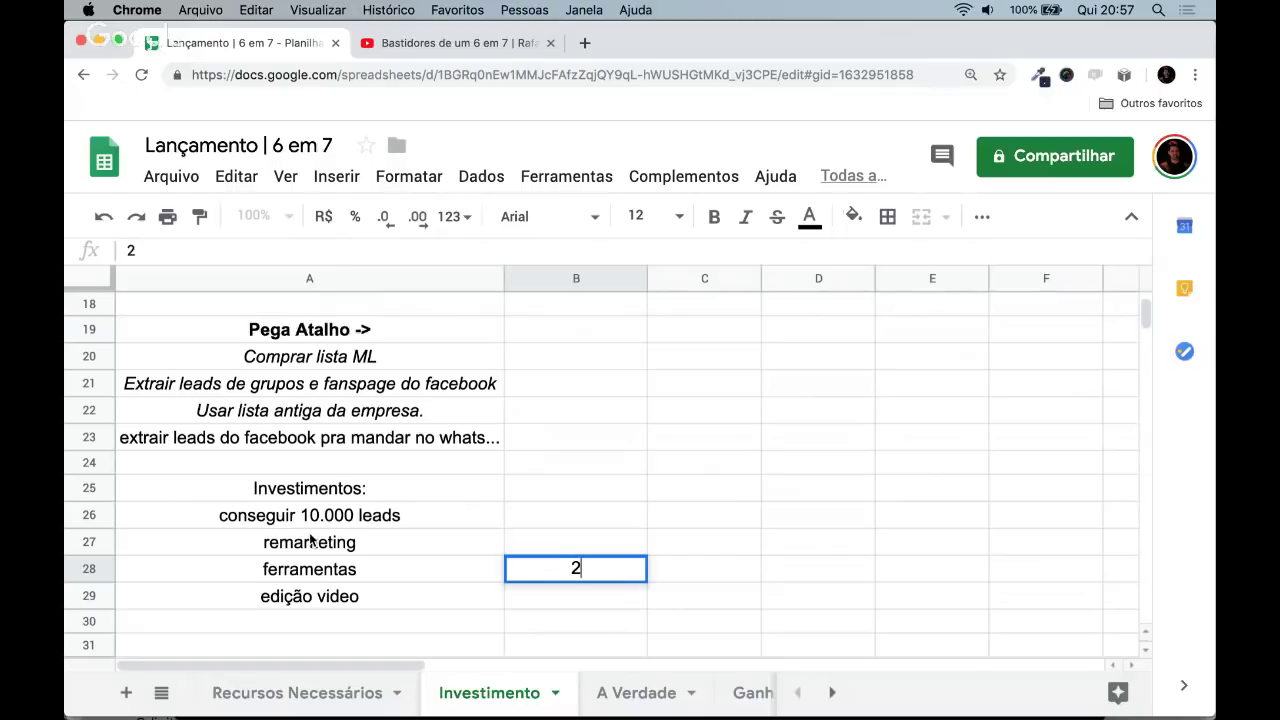
type("500")
key("Return")
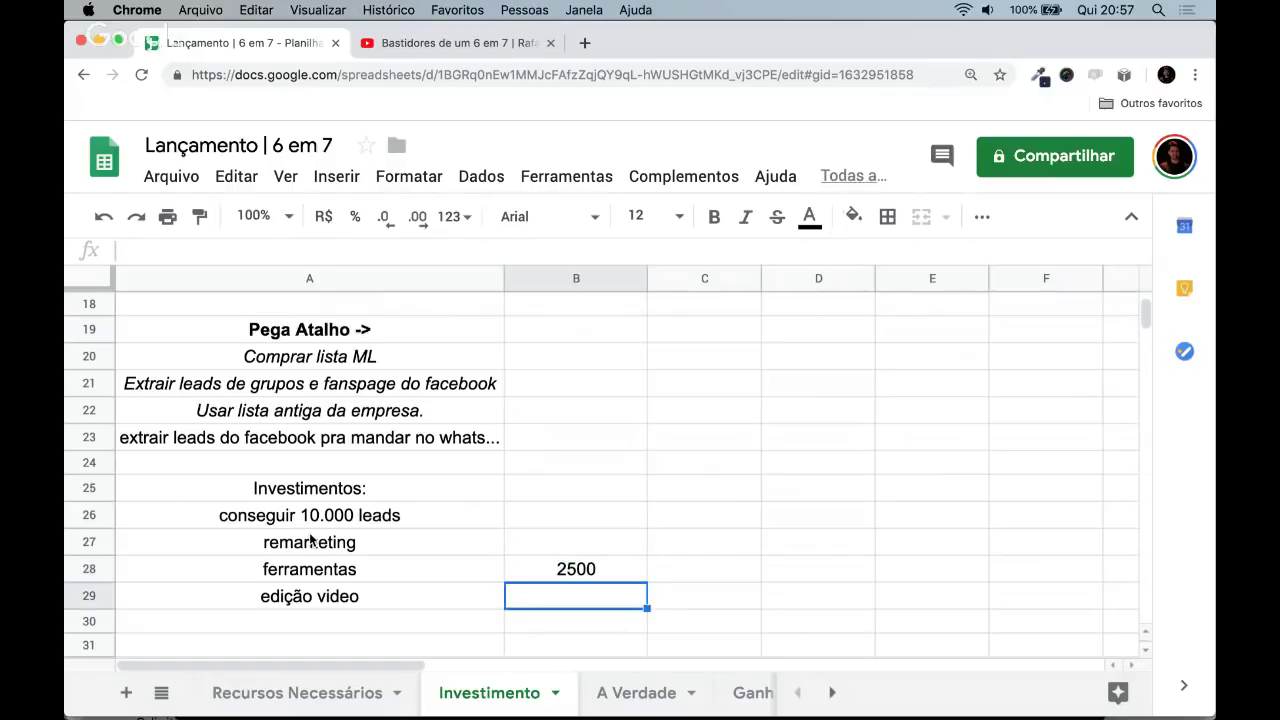
type("2500")
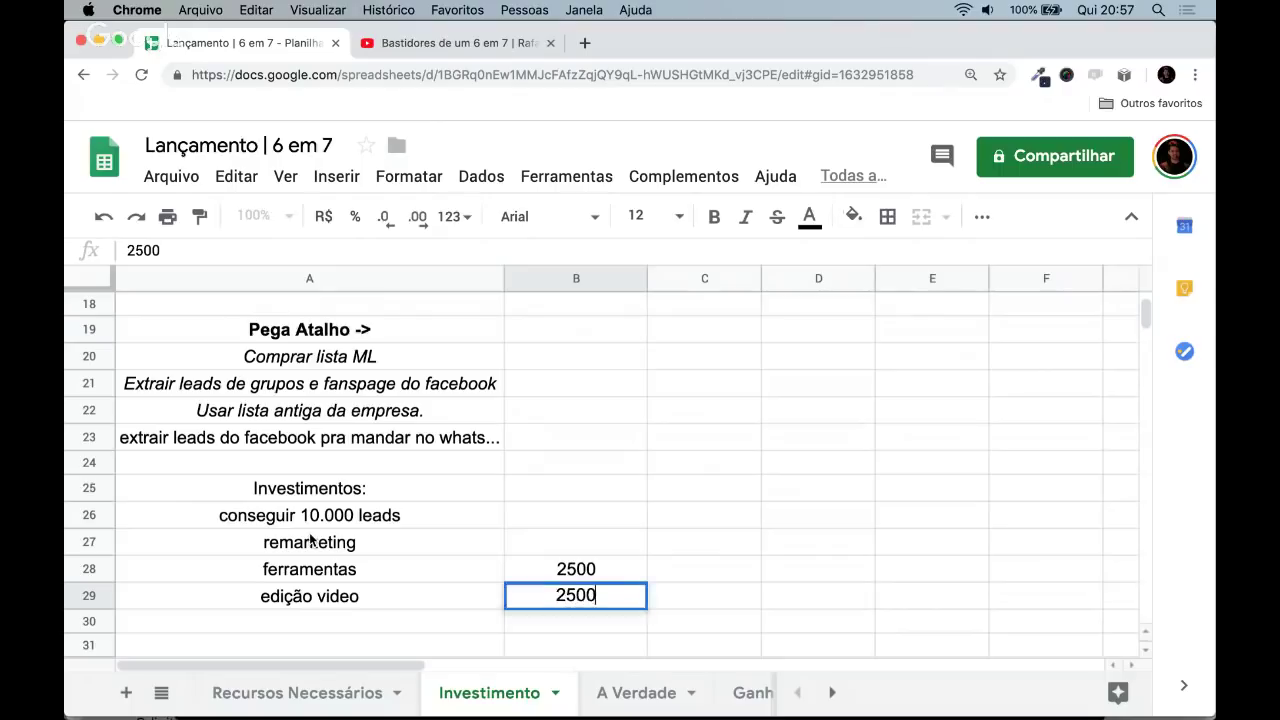
- Format the two costs in cells B28 and B29 as R$ currency
key("Up")
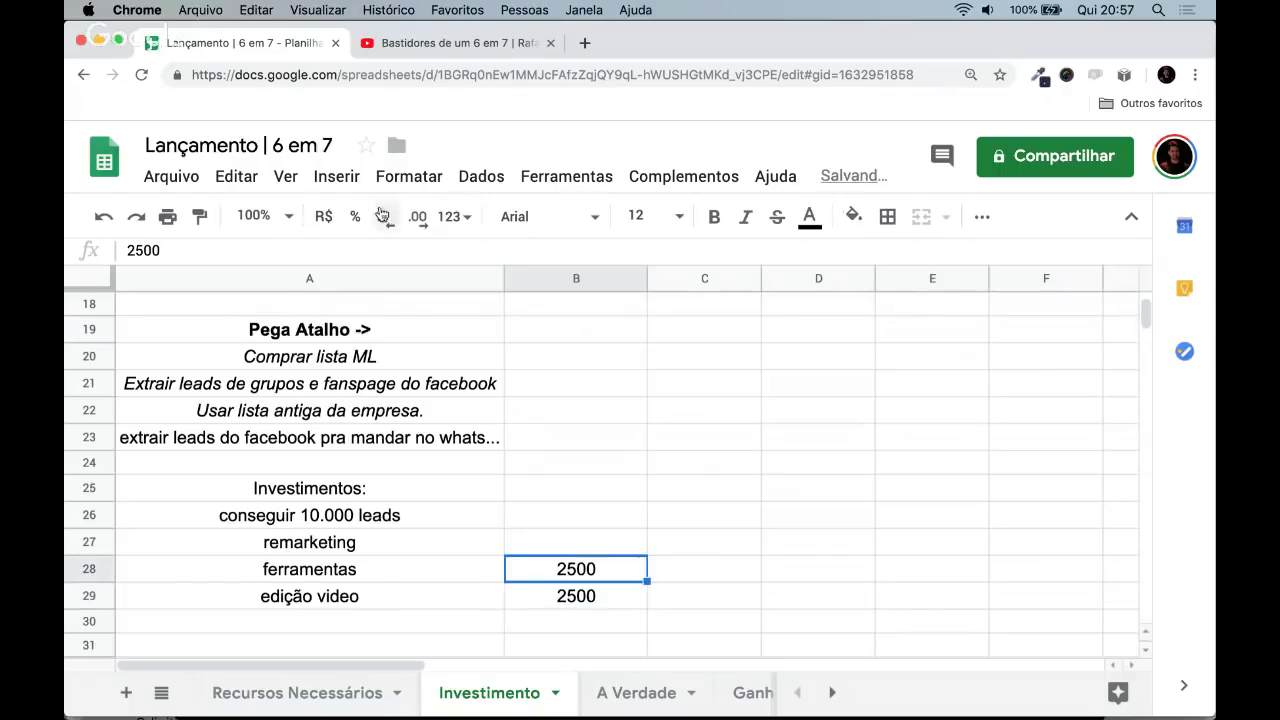
left_click(330, 219)
key("Down")
left_click(330, 219)
- Capitalise the remarketing entry in cell A27 so it reads "Remarketing"
key("Up")
key("Up")
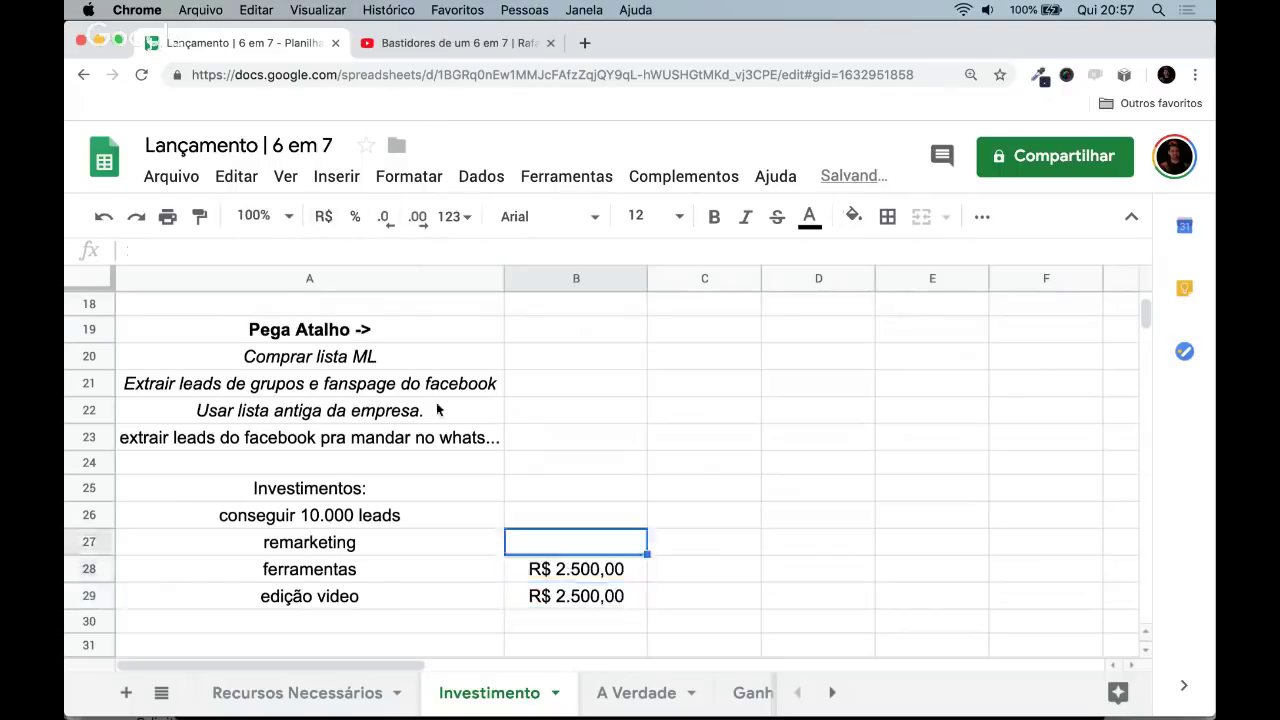
key("Left")
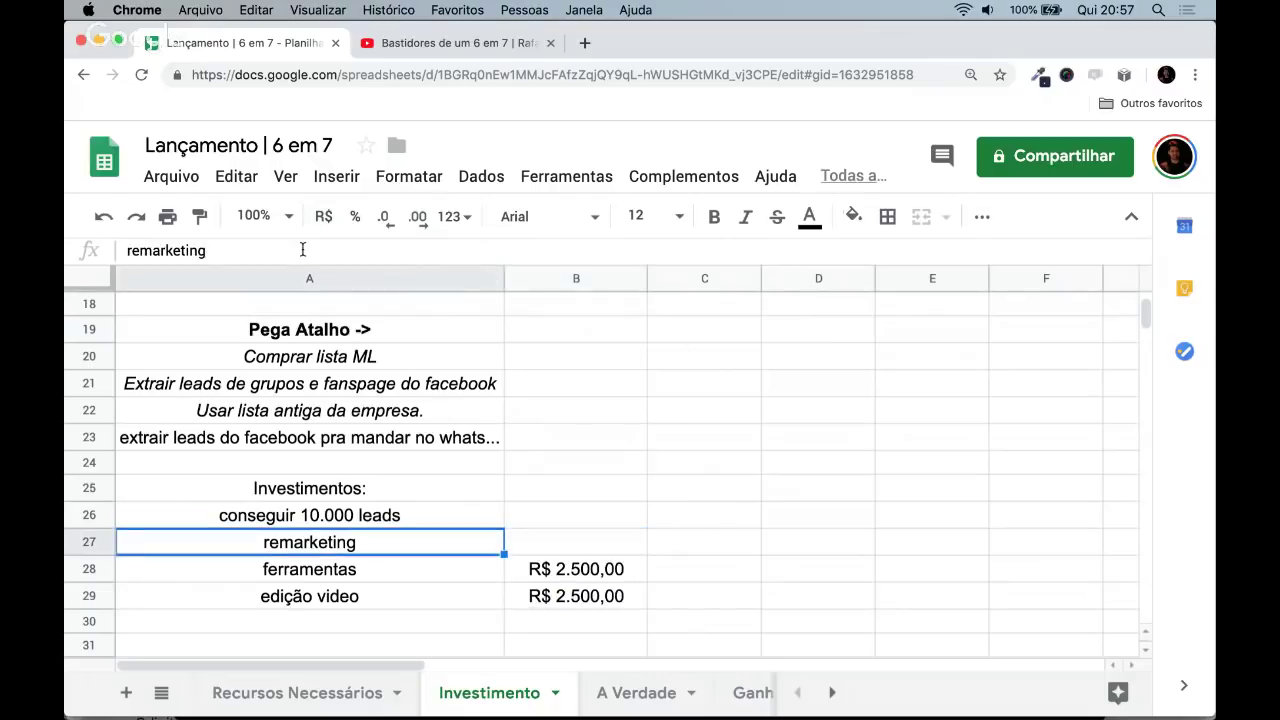
left_click(302, 249)
key("Home")
key("Delete")
type("R")
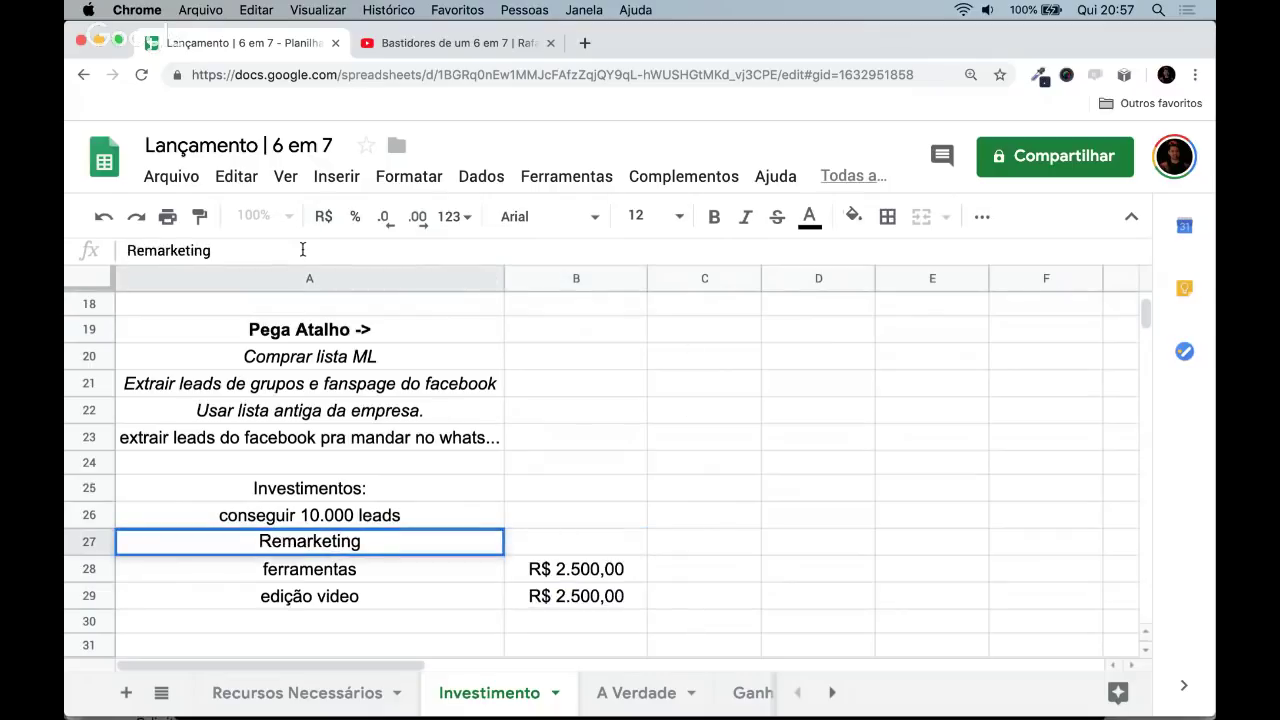
key("Return")
- Enter the column heading "Facebook" in cell B25, beside the Investimentos heading
key("Down")
key("Up")
key("Up")
key("Right")
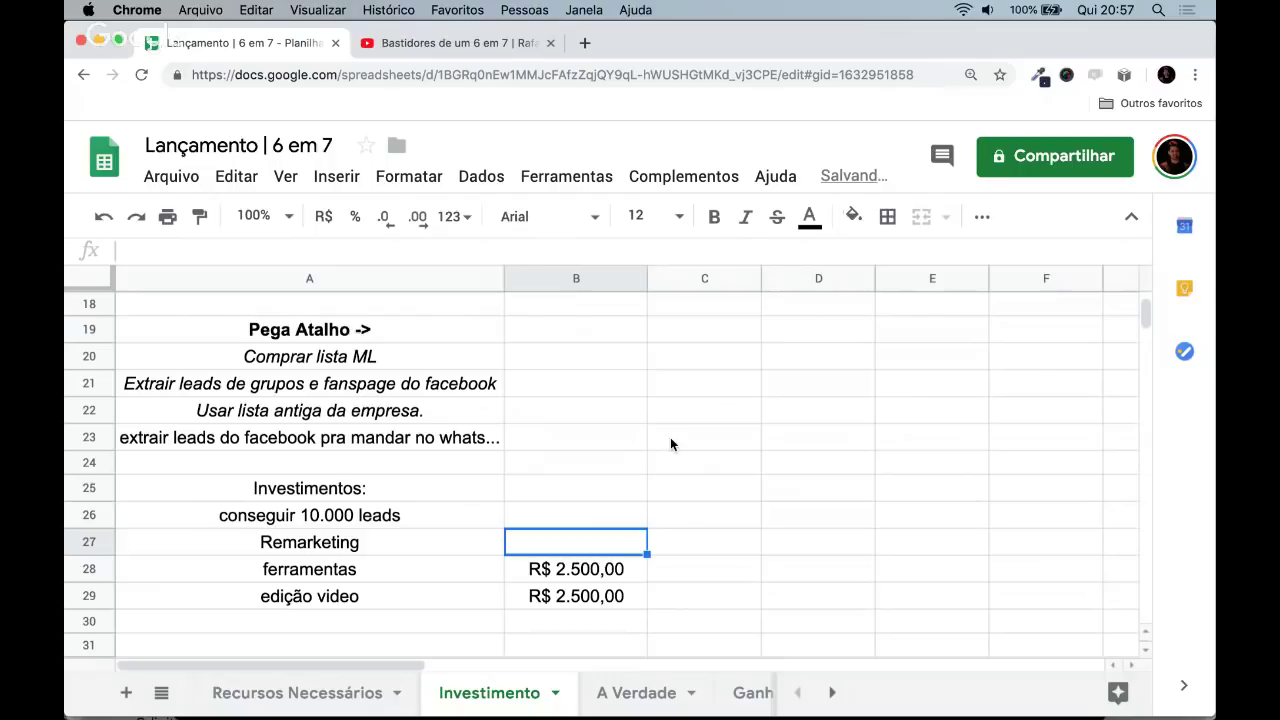
key("Up")
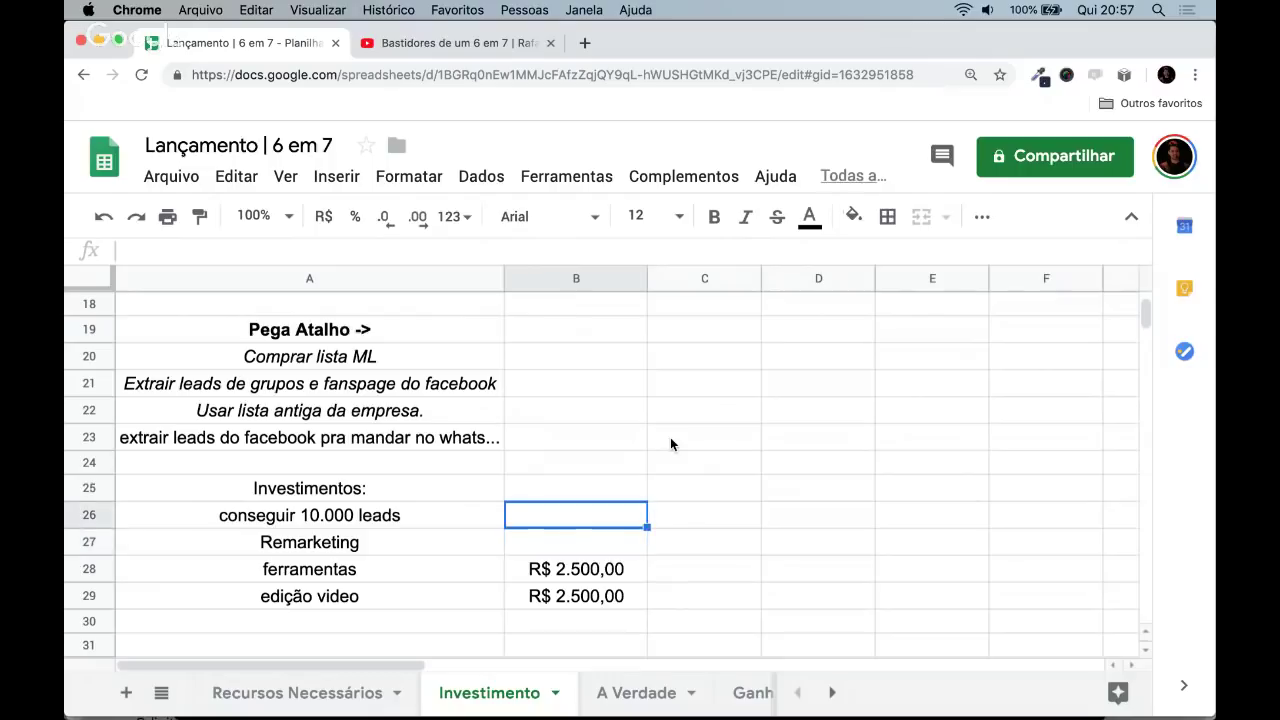
key("Up")
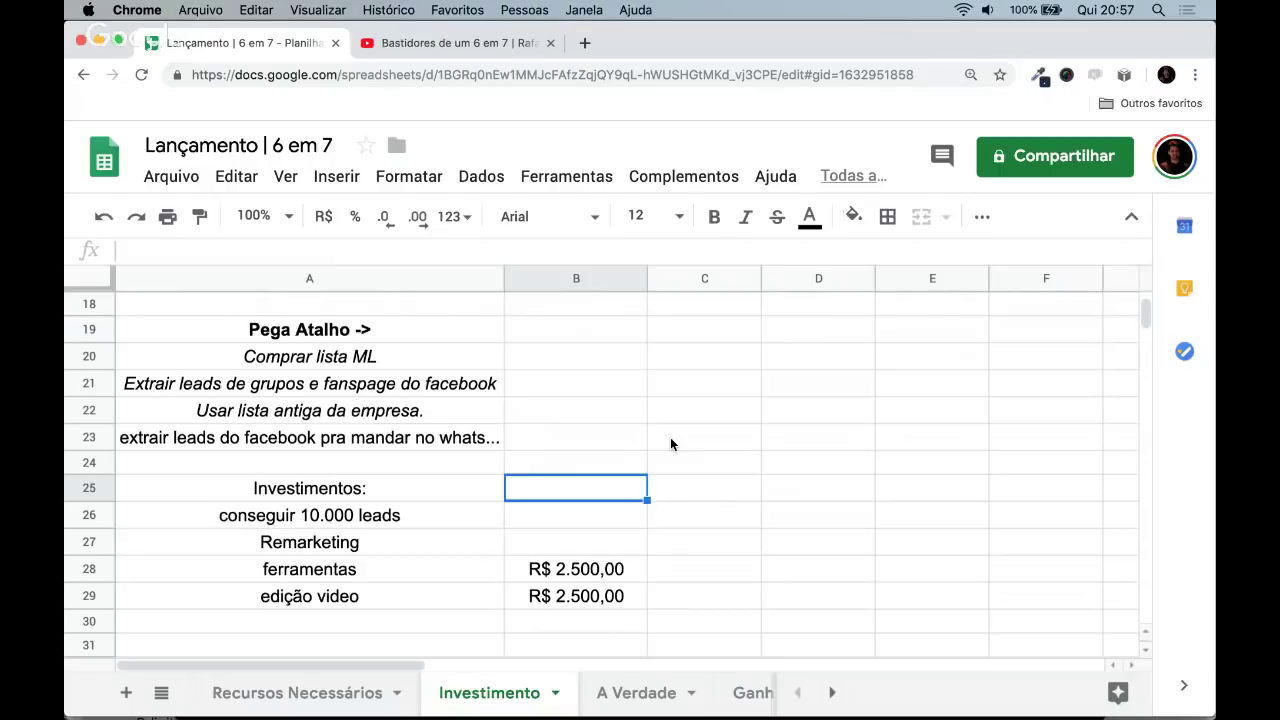
type("Fa")
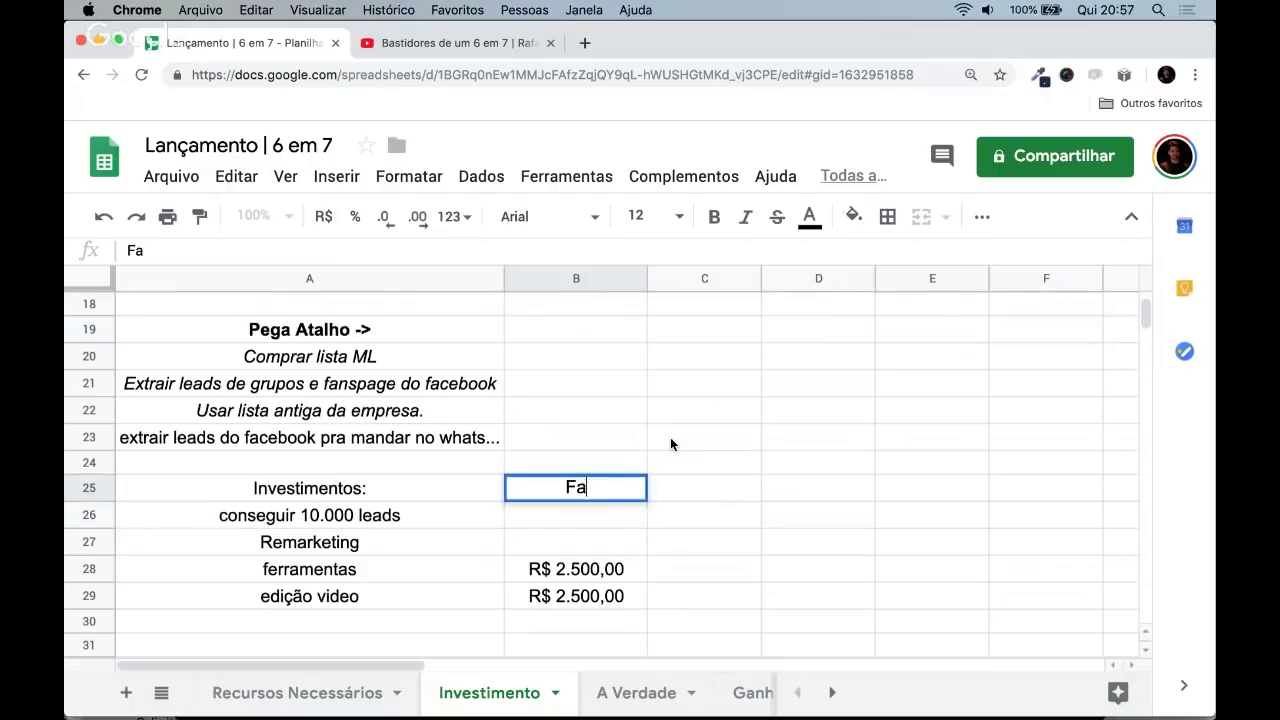
type("cebook")
key("Return")
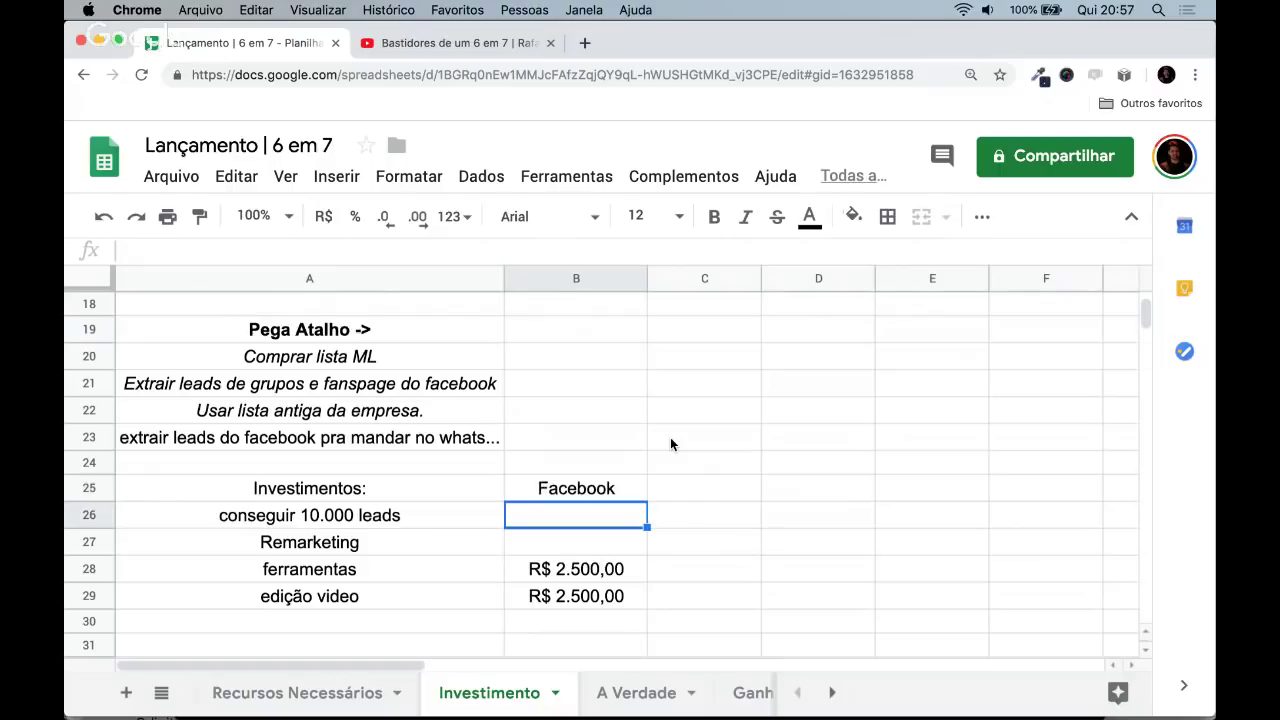
- Make the "Facebook" heading in cell B25 bold
key("Down")
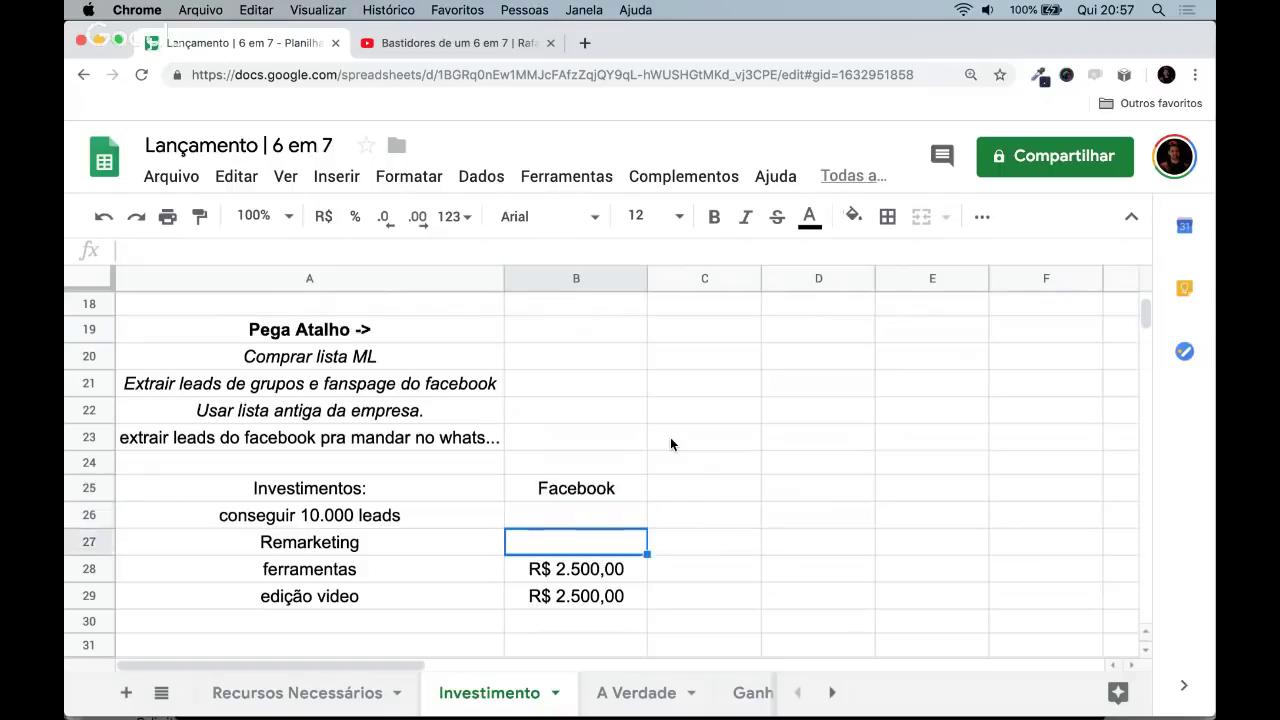
key("Up")
key("Up")
key("ctrl+b")
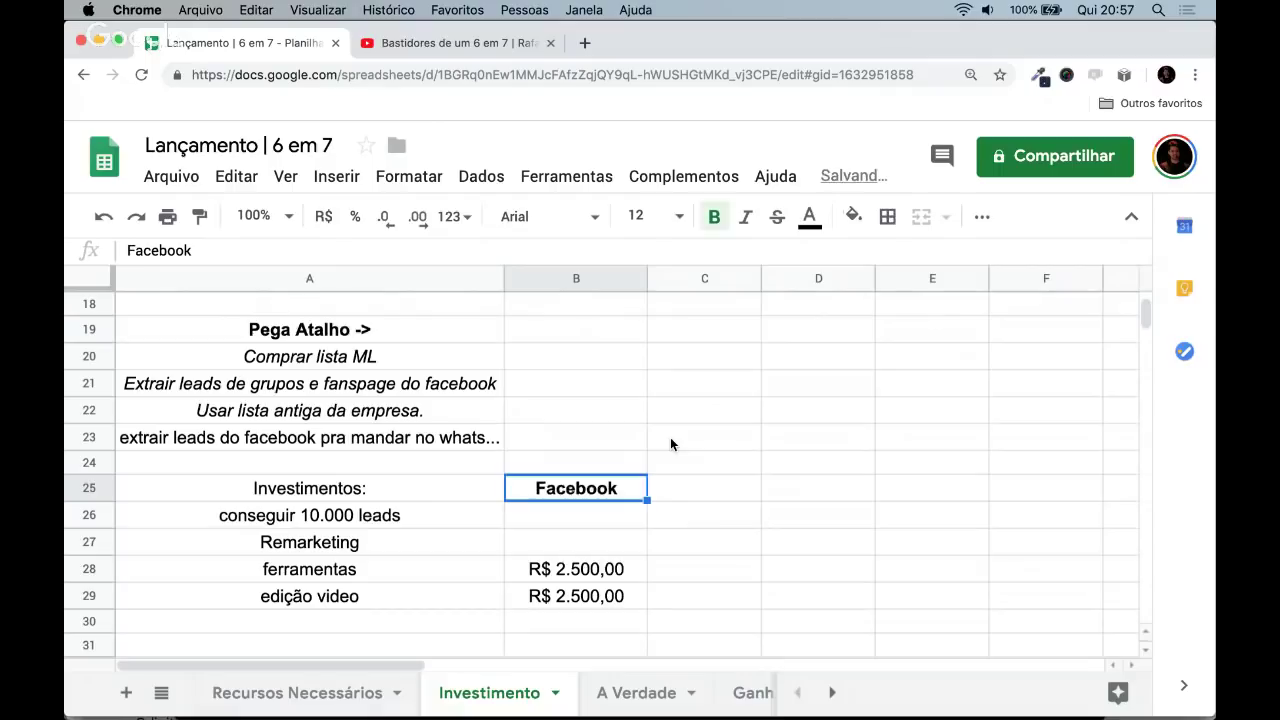
- Append "30 / 60 dias" to the lead goal in cell A26, giving "conseguir 10.000 leads 30 / 60 dias"
key("Down")
key("Left")
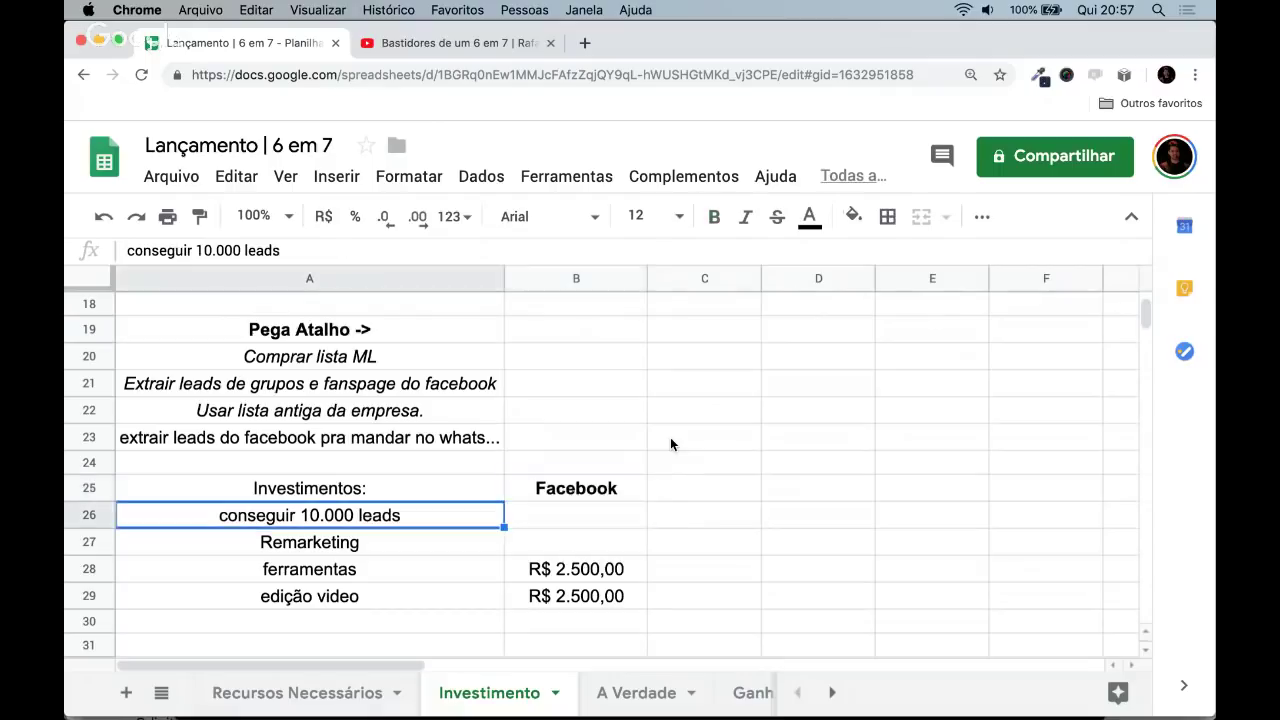
key("Right")
key("Left")
left_click(544, 252)
type("30 ")
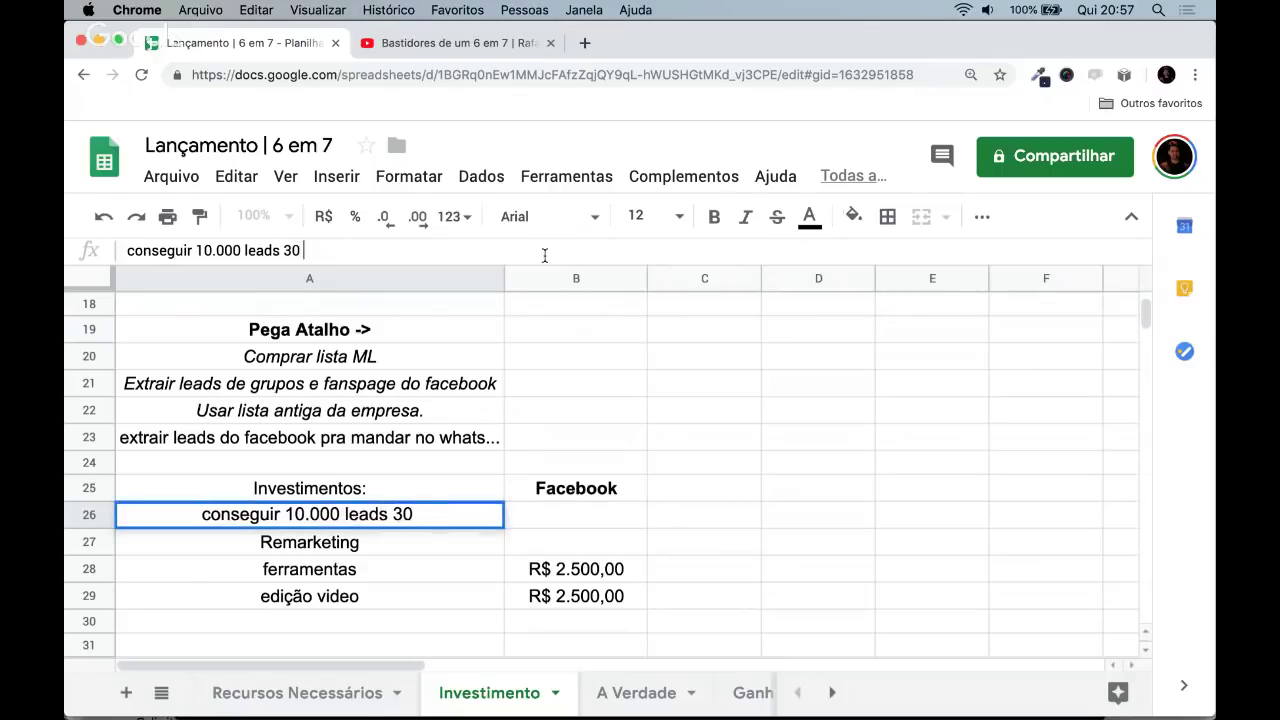
type("/ 60 dias")
key("Return")
key("Up")
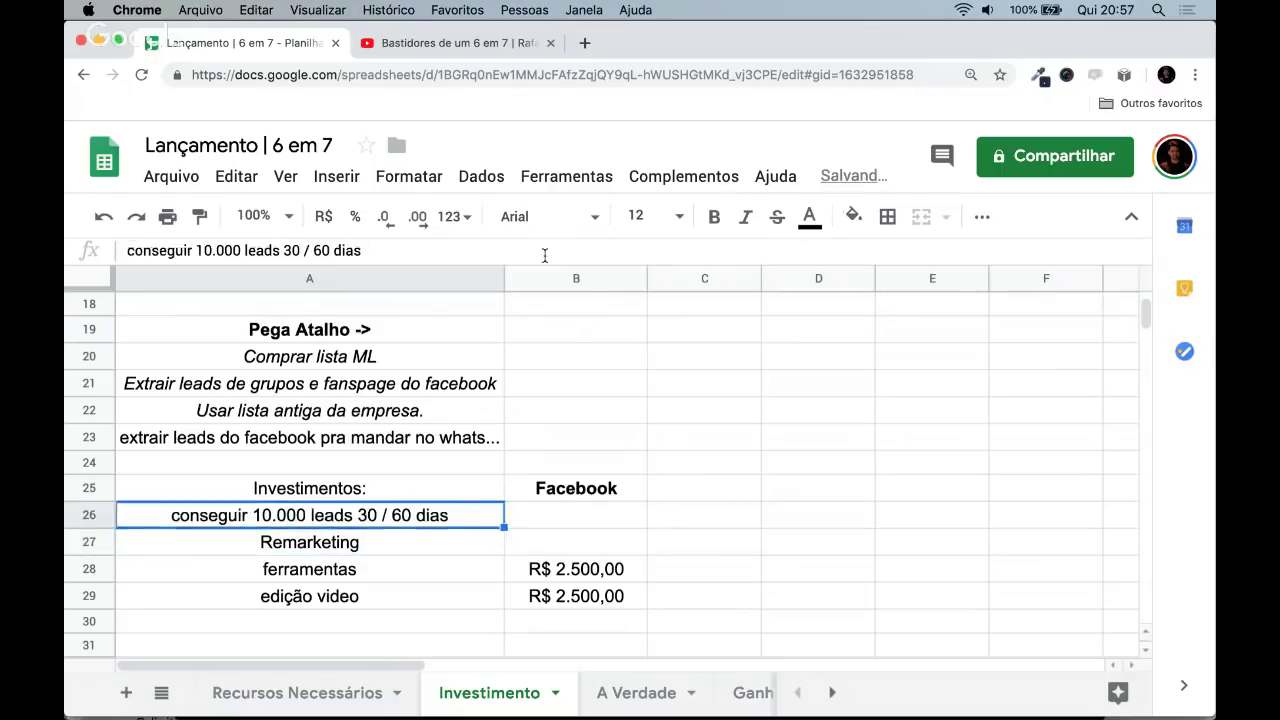
- Enter the note "se o conteudo..." in cell C26 and widen column C to fit its contents
key("Right")
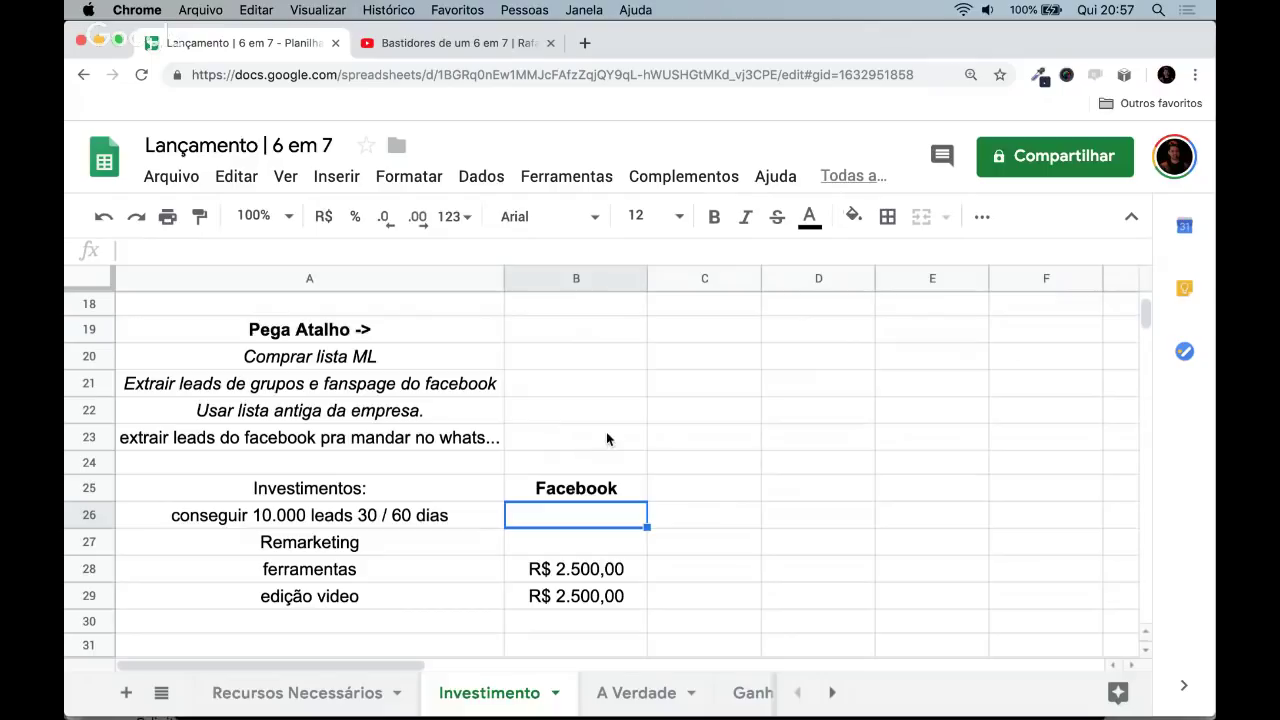
key("Left")
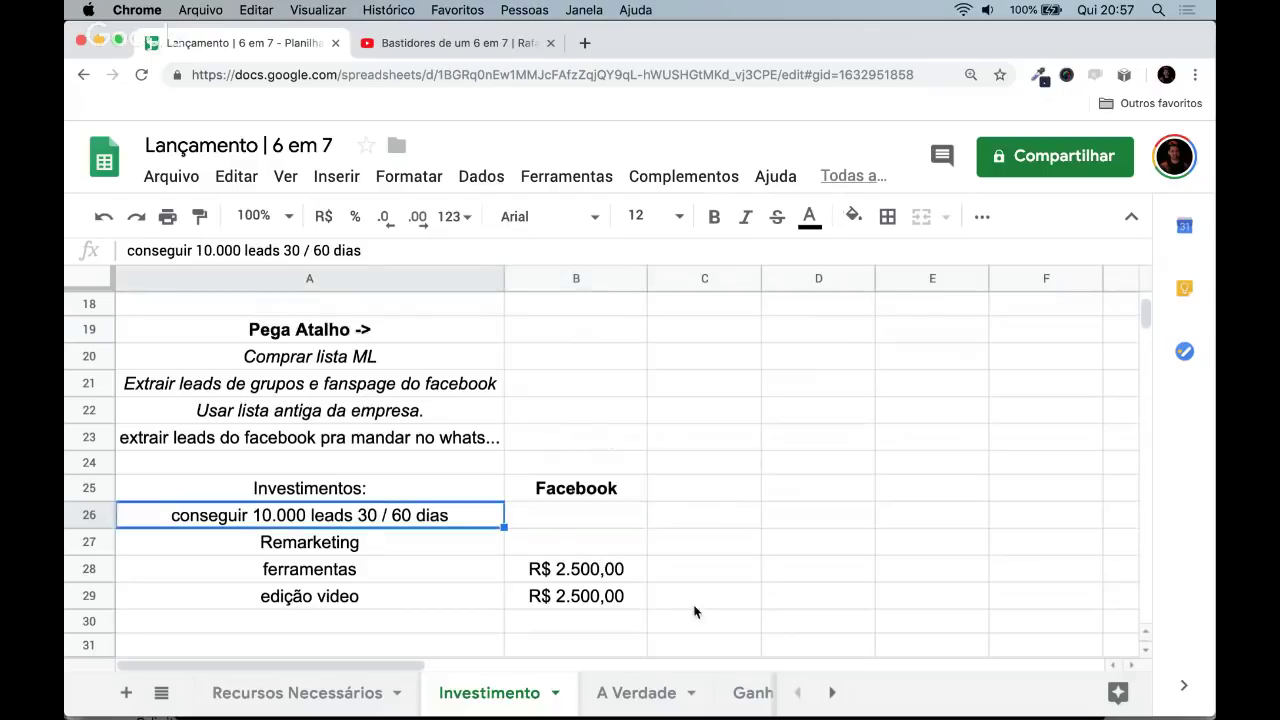
key("Right")
key("Right")
type("se o conteudo")
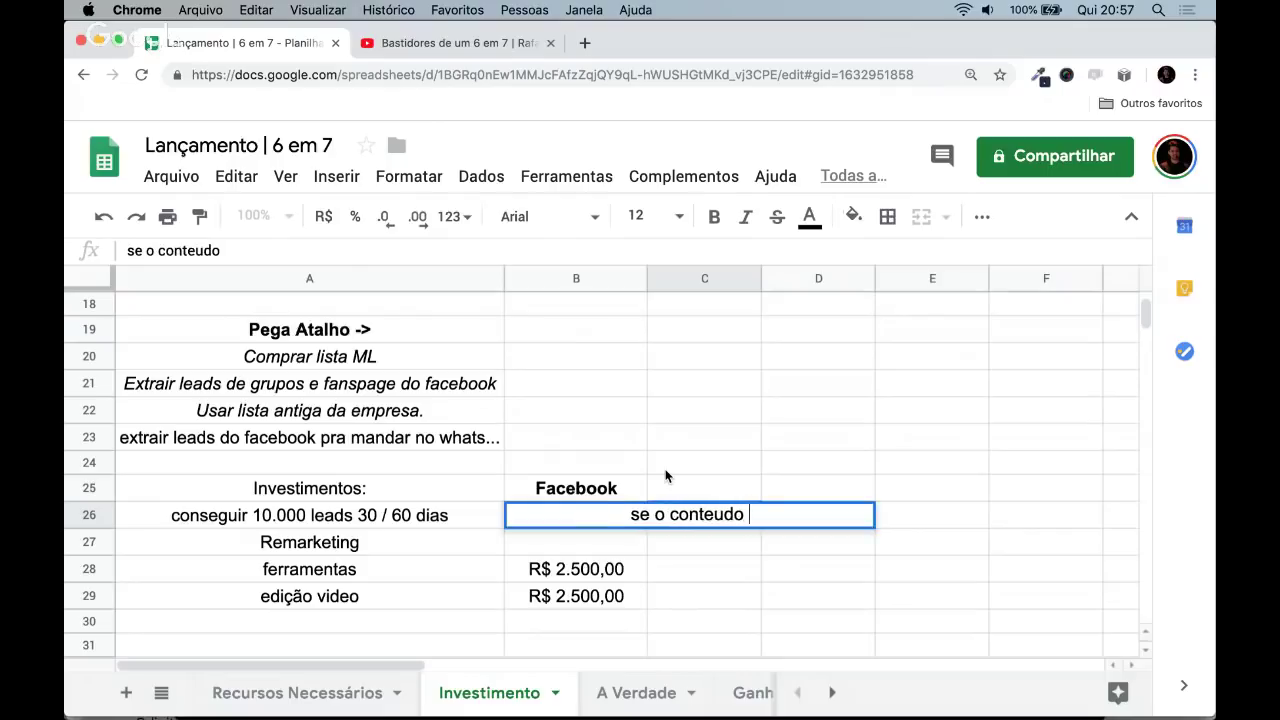
key("BackSpace")
type("...")
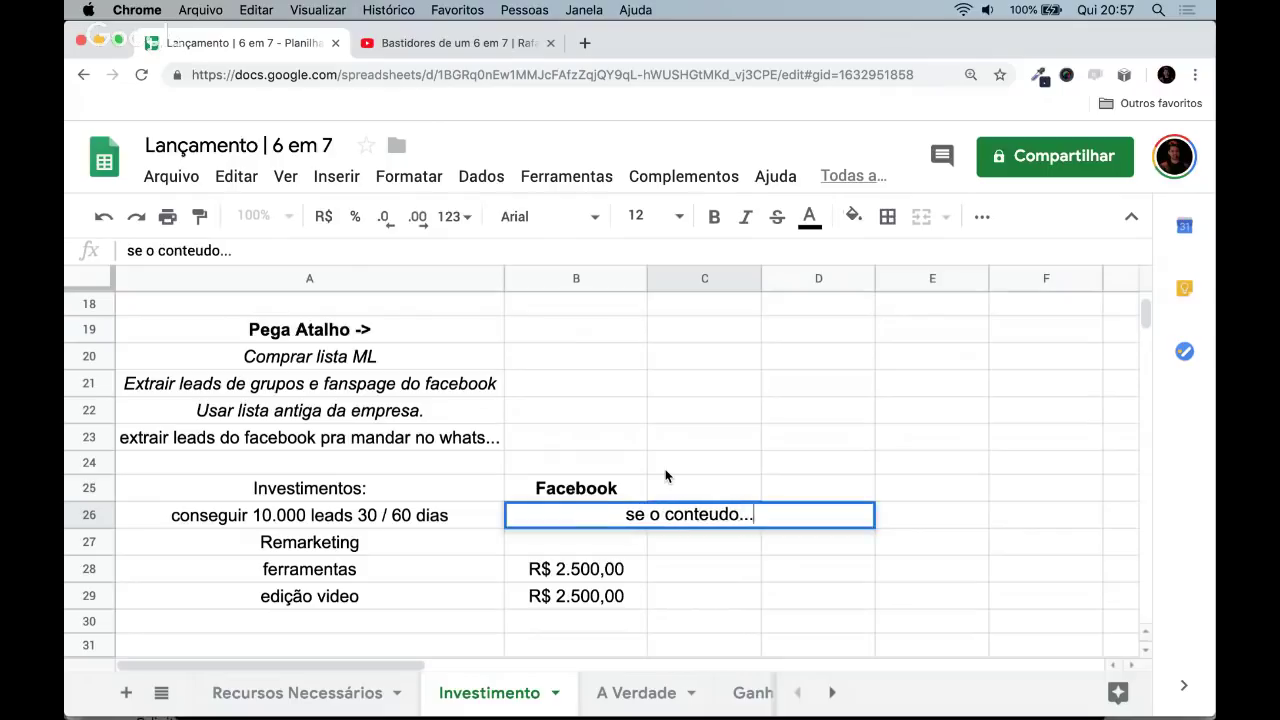
left_click(594, 520)
key("Right")
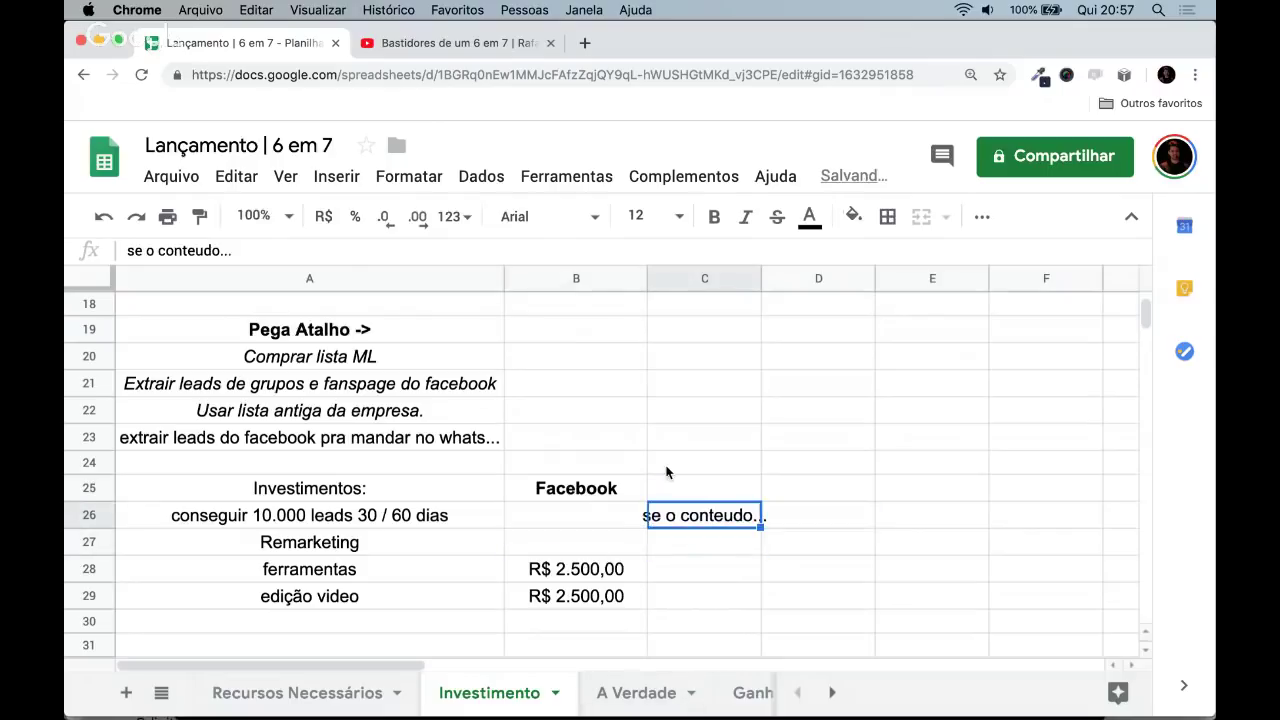
key("Left")
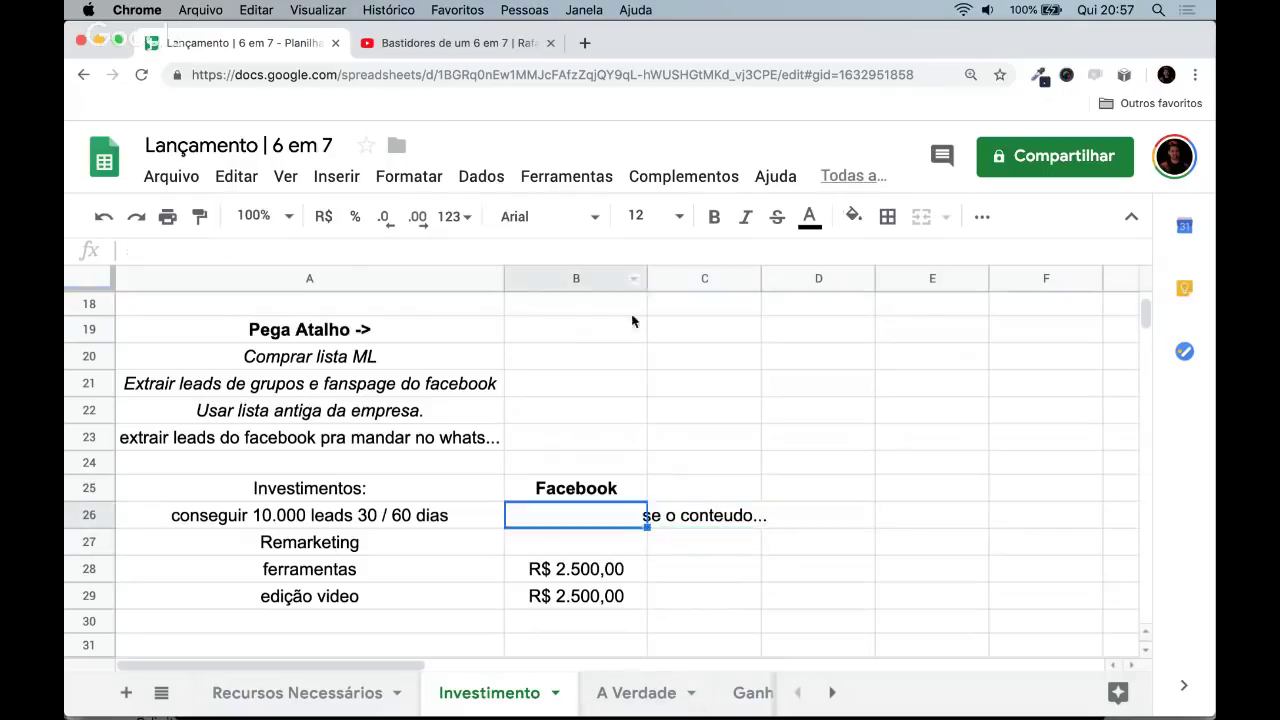
double_click(760, 278)
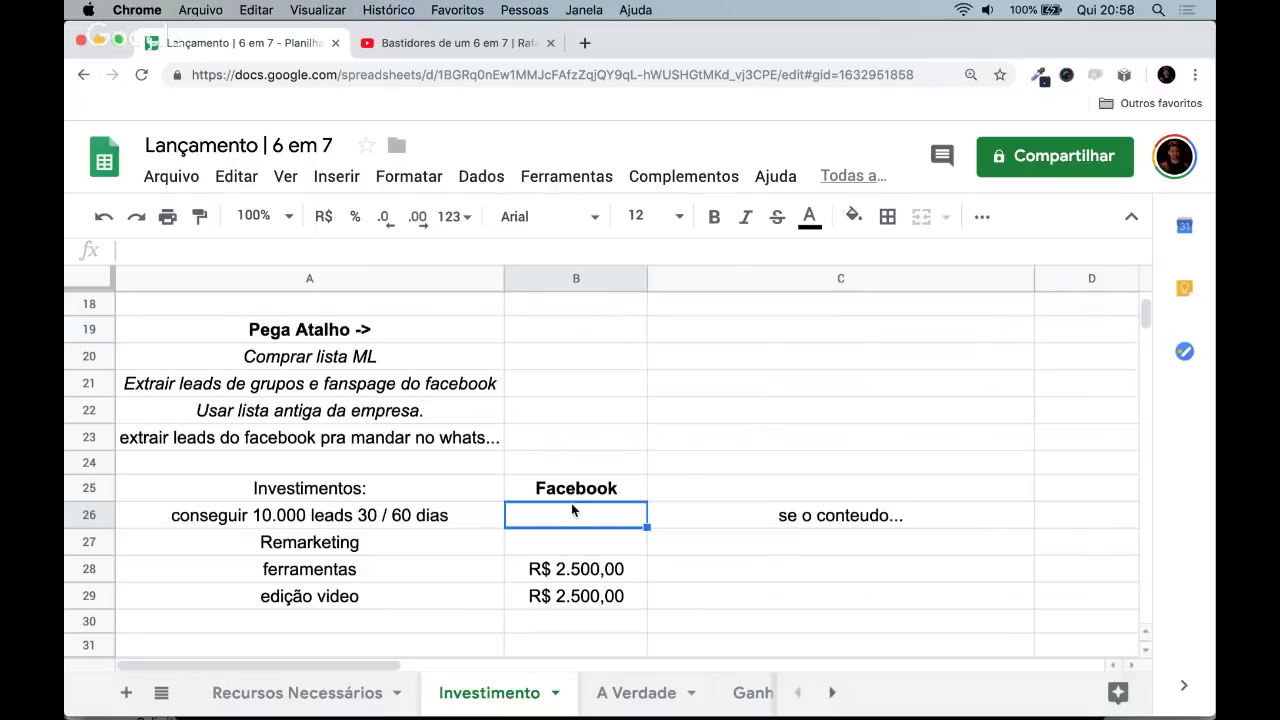
- Calculate the Facebook cost of the leads in cell B26 with the formula =sum(10000*1,5)
type("=sum(10")
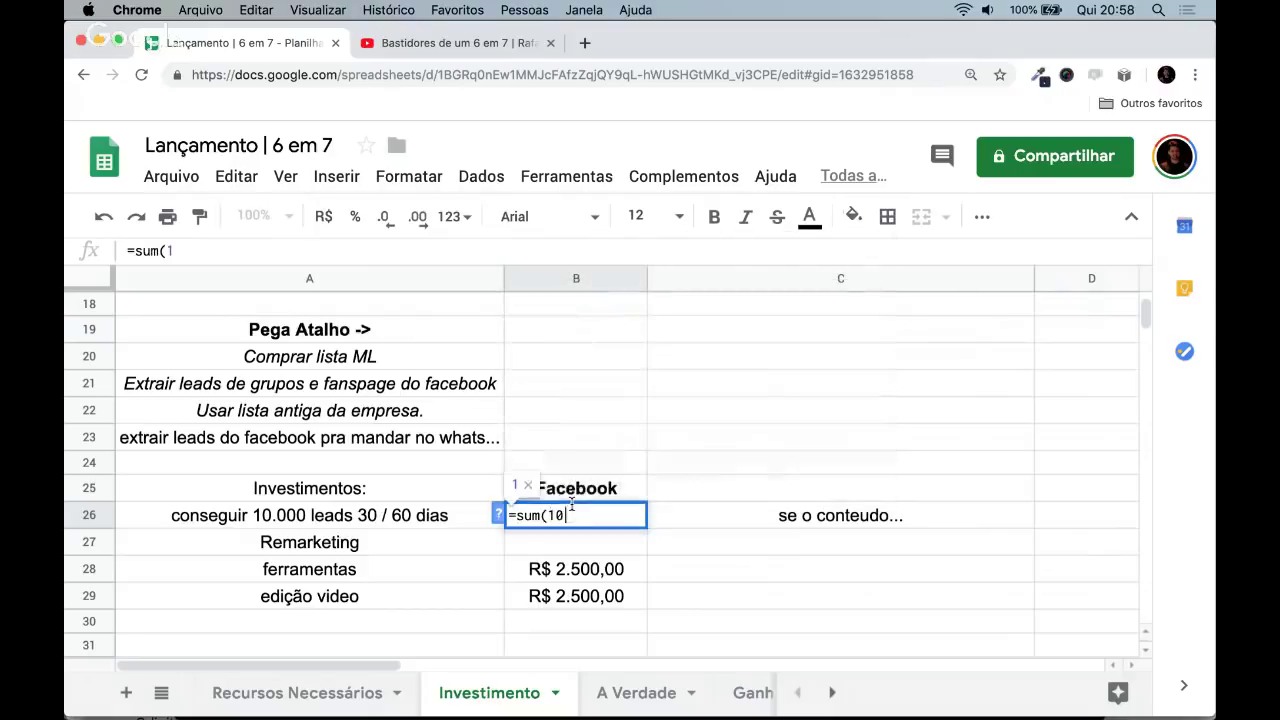
type("000")
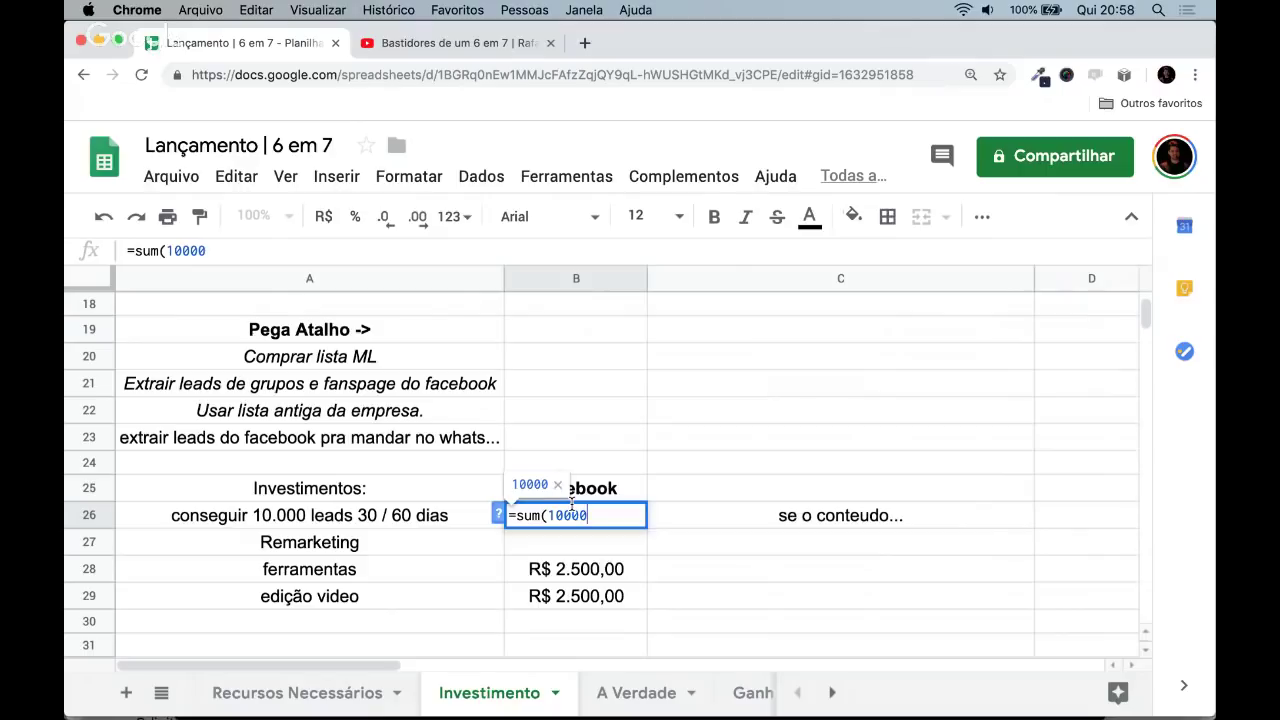
type("*")
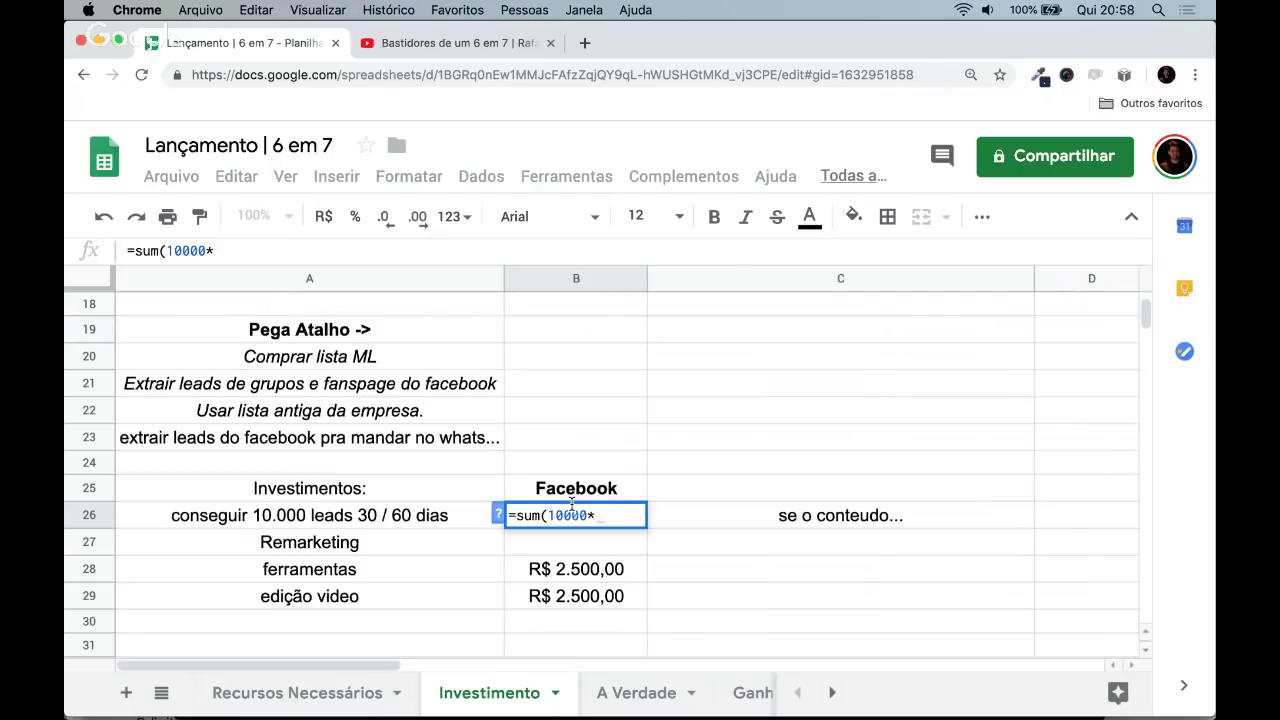
type("1,5")
key("BackSpace")
key("BackSpace")
type("/")
key("BackSpace")
type(",5)")
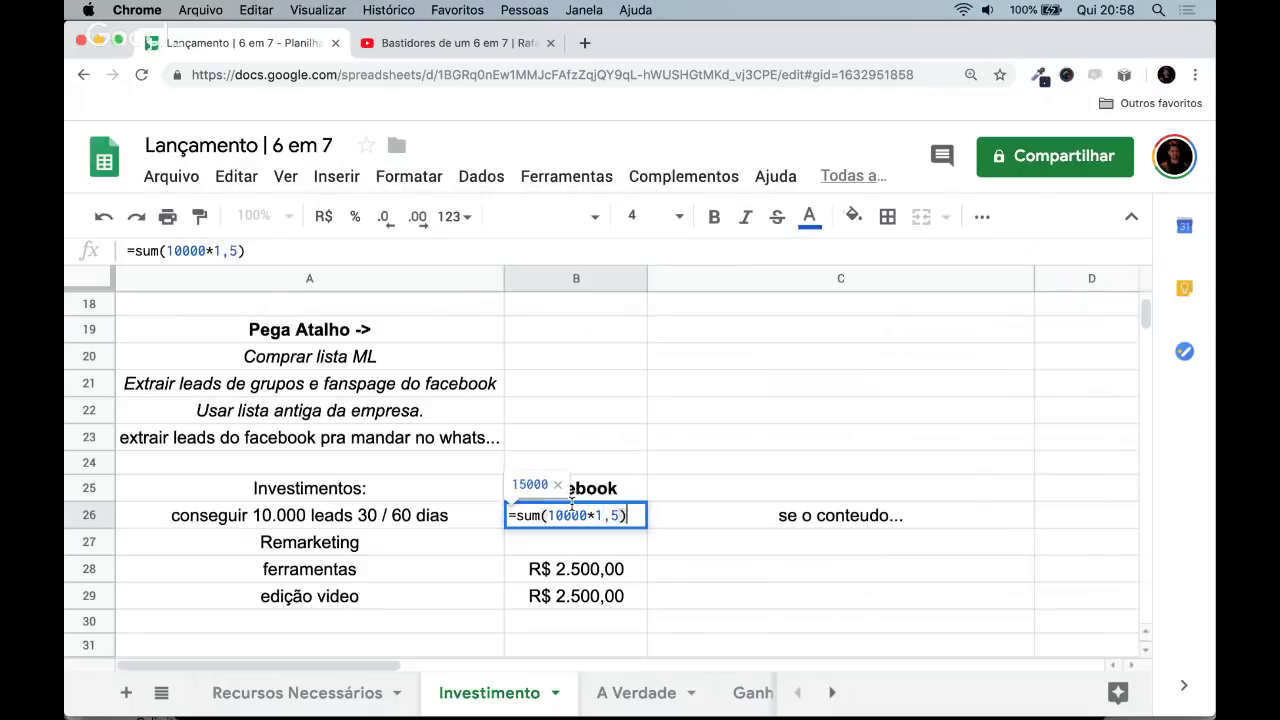
key("Return")
- Format the lead cost in cell B26 as R$ currency
left_click(573, 511)
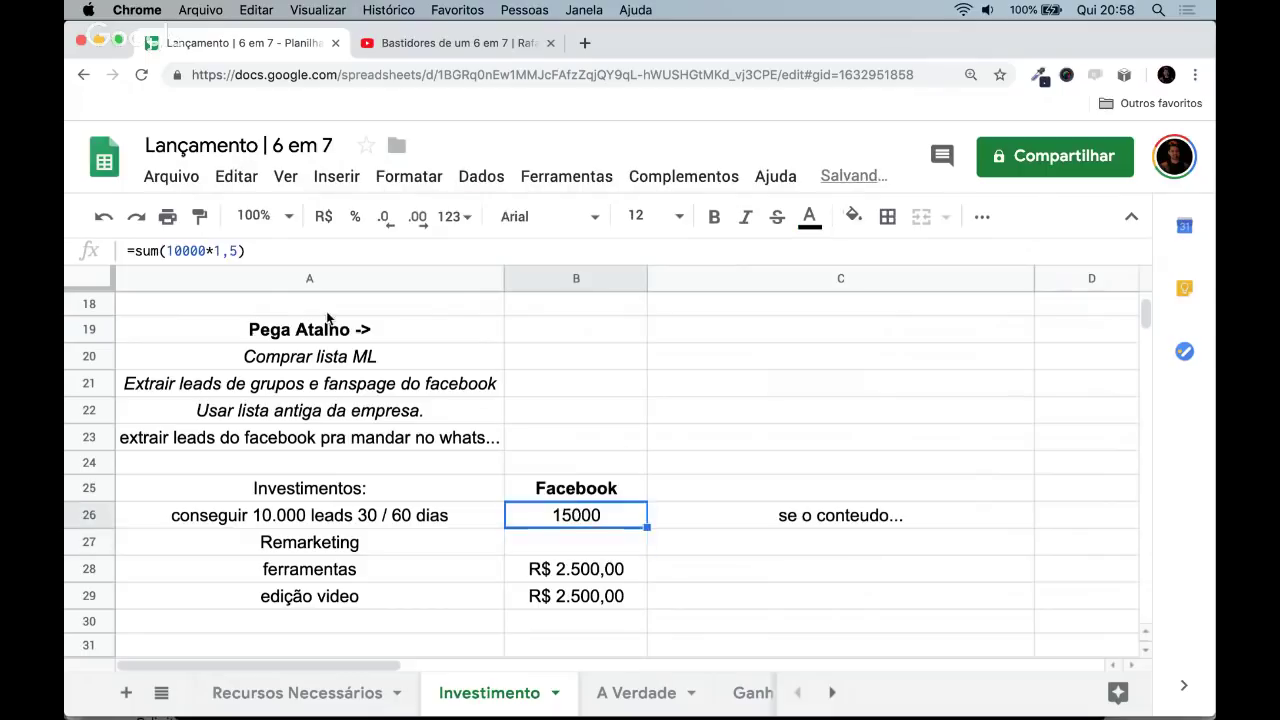
left_click(323, 216)
key("Down")
key("Down")
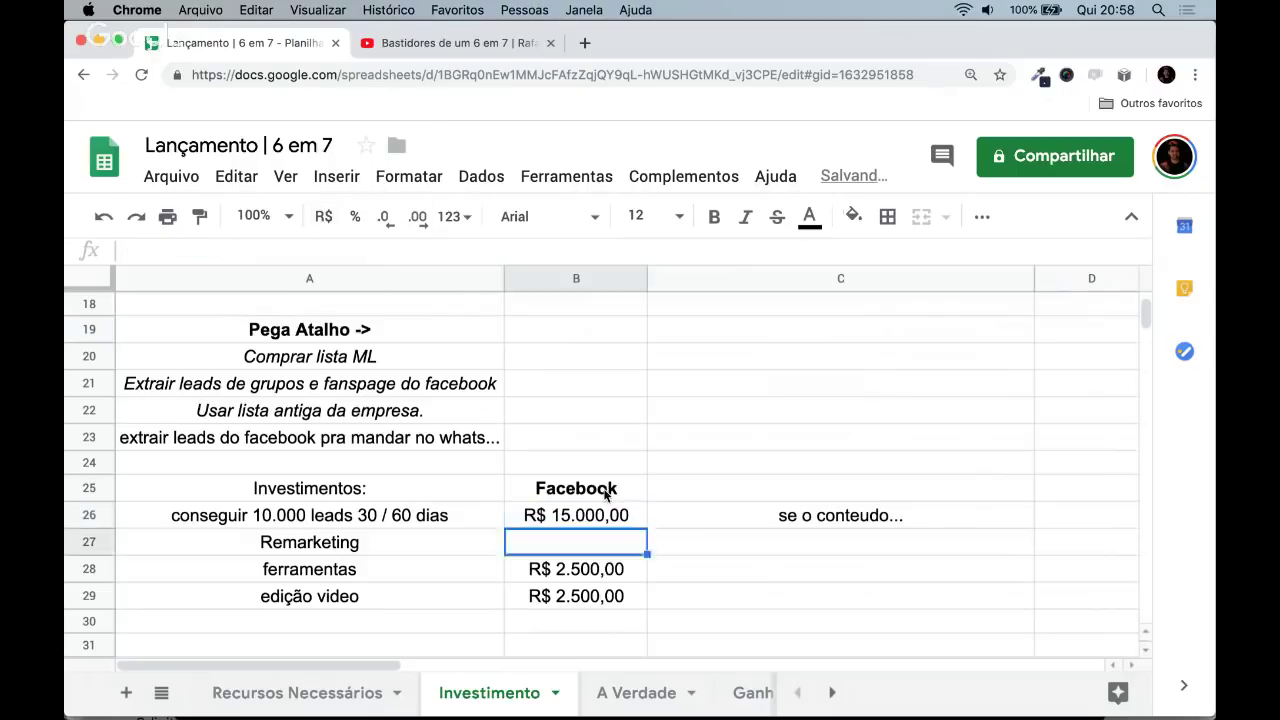
- Enter the Remarketing cost of 1500 in cell B27 and format it as R$ currency
key("Up")
type("1500")
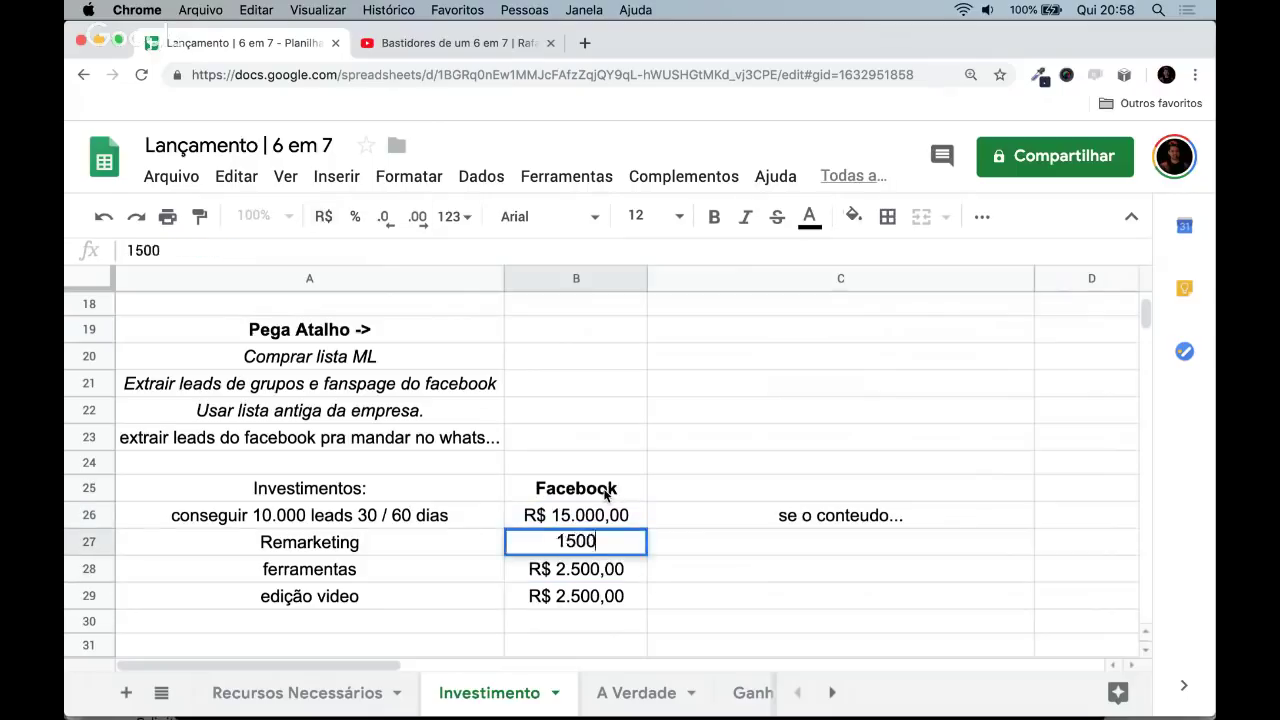
key("Return")
key("Up")
left_click(323, 216)
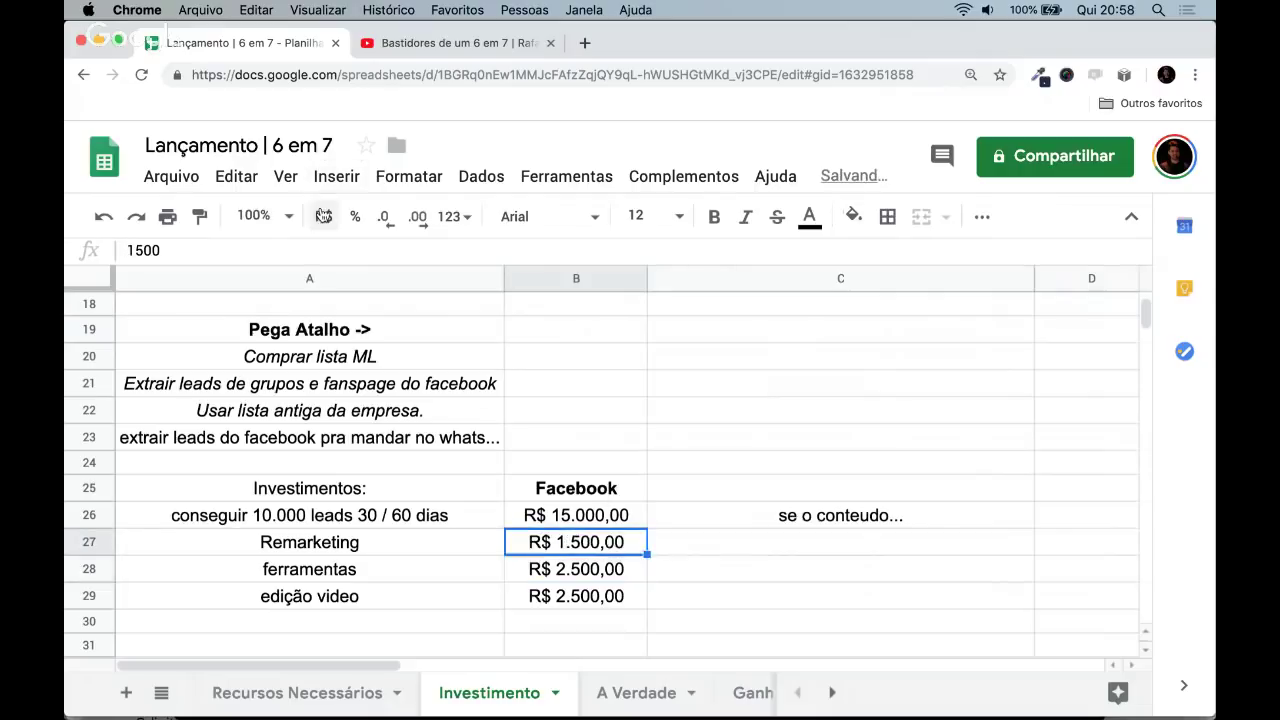
- Add "Plataforma" to the investment list in cell A30, below "edição video"
key("Down")
key("Down")
key("Down")
key("Left")
key("Up")
key("Right")
key("Up")
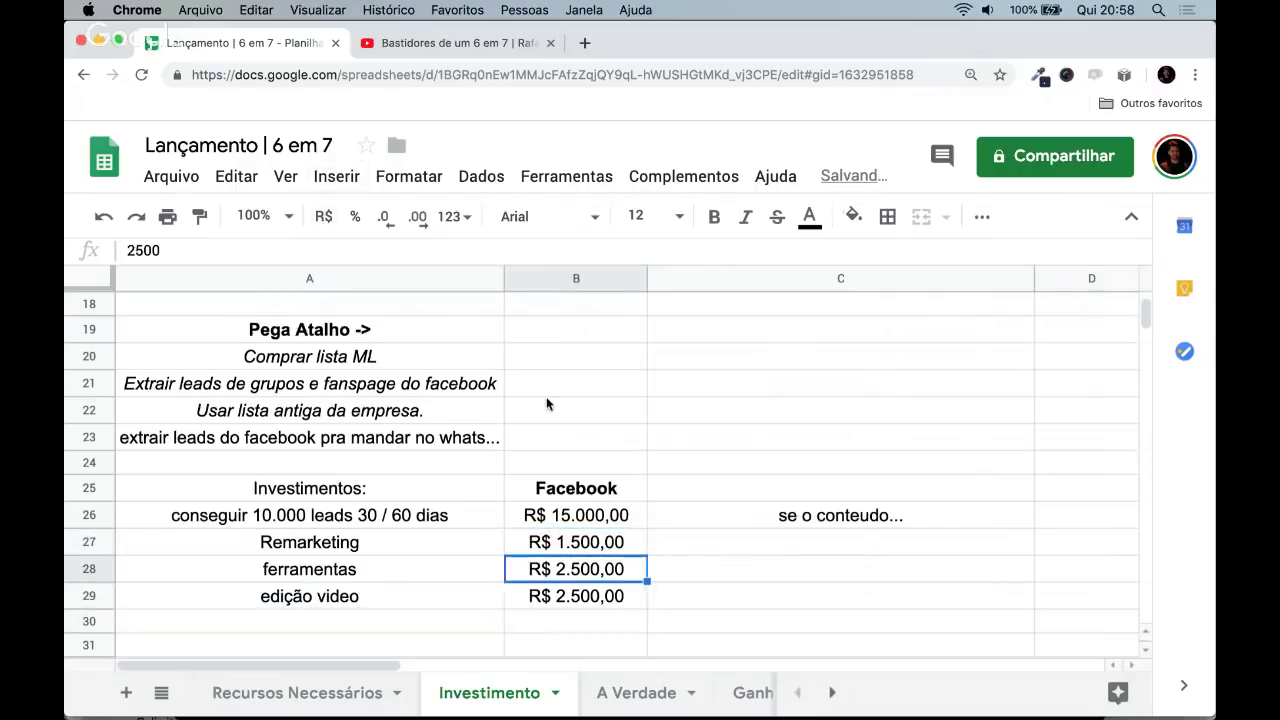
key("Down")
key("Down")
key("Left")
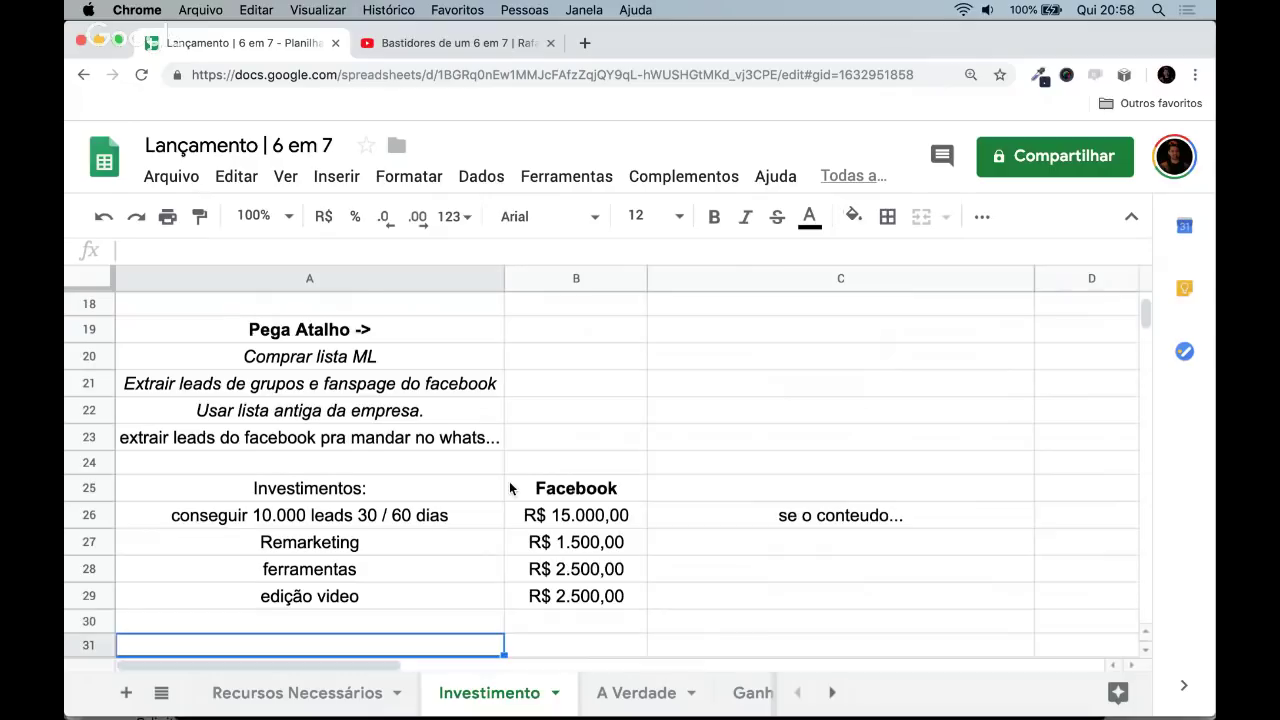
scroll(509, 481, "down", 1)
key("Right")
key("Left")
key("Right")
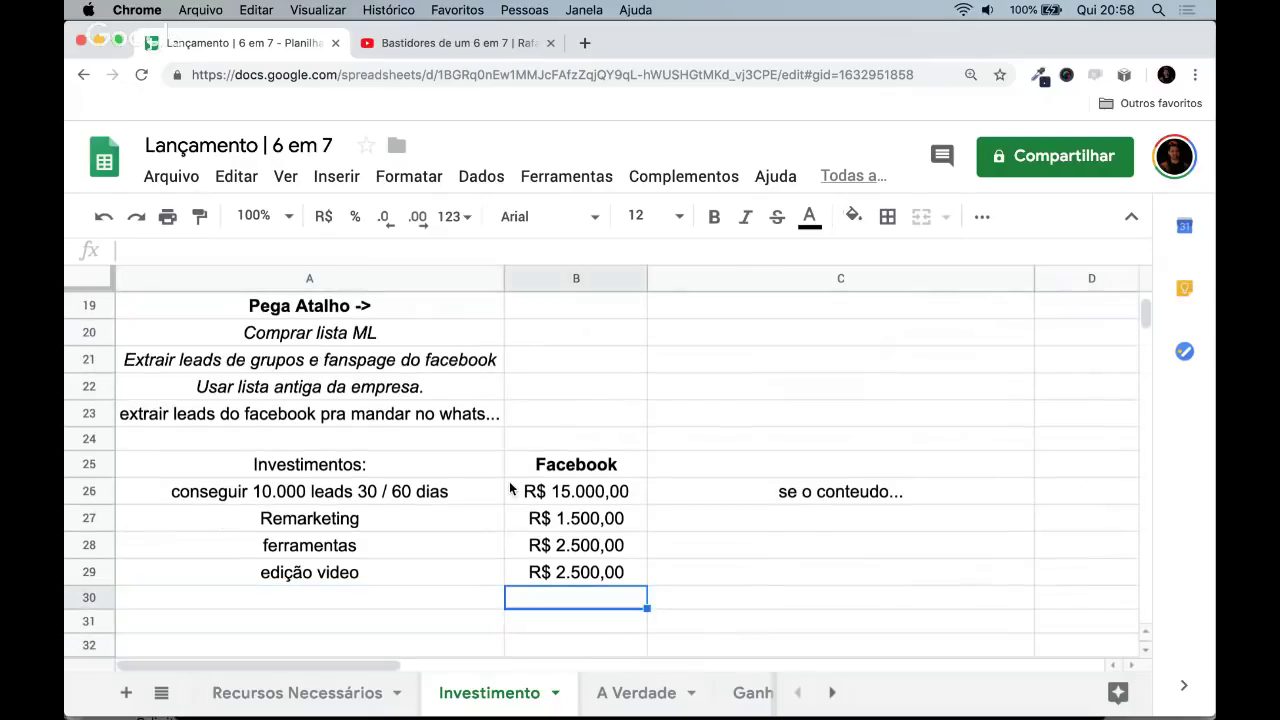
key("Left")
type("Plataforma")
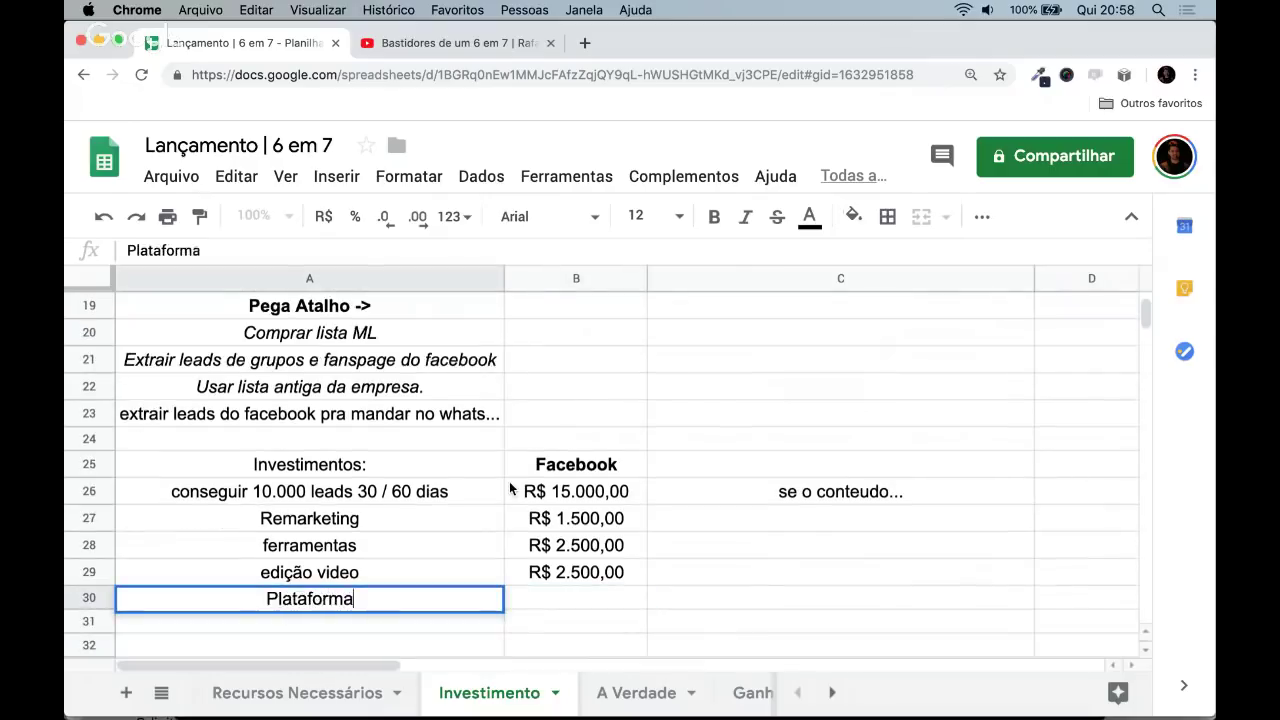
key("Tab")
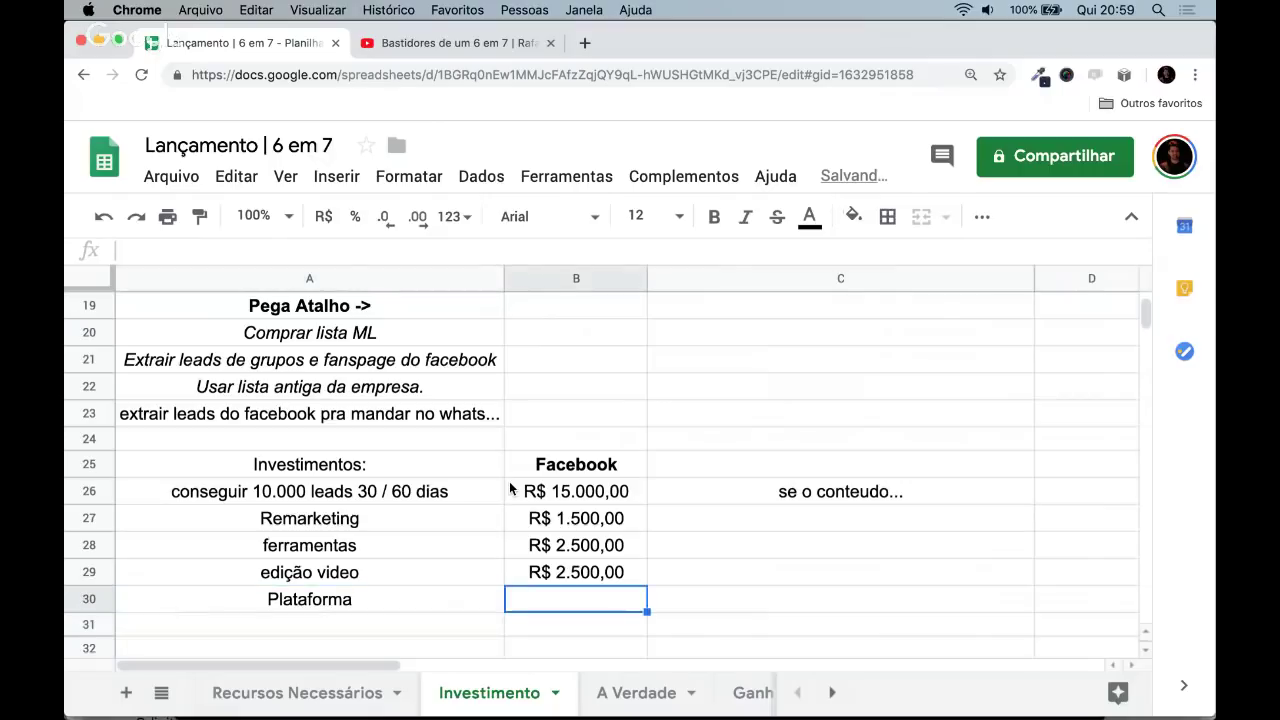
- Enter the Plataforma cost of 5000 in cell B30 and format it as R$ currency
type("5000")
key("ctrl+Return")
left_click(326, 222)
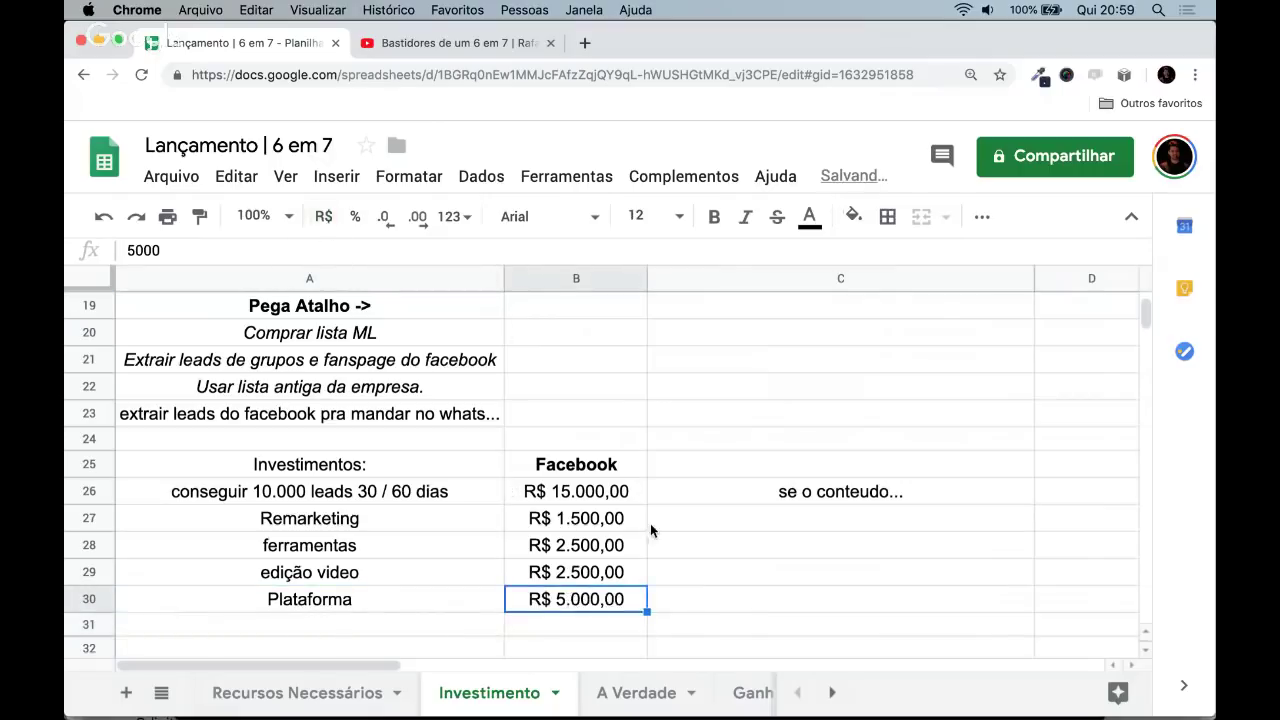
- Total the investment costs in cell B31 with the formula =sum(B26:B30)
scroll(650, 523, "down", 3)
key("Down")
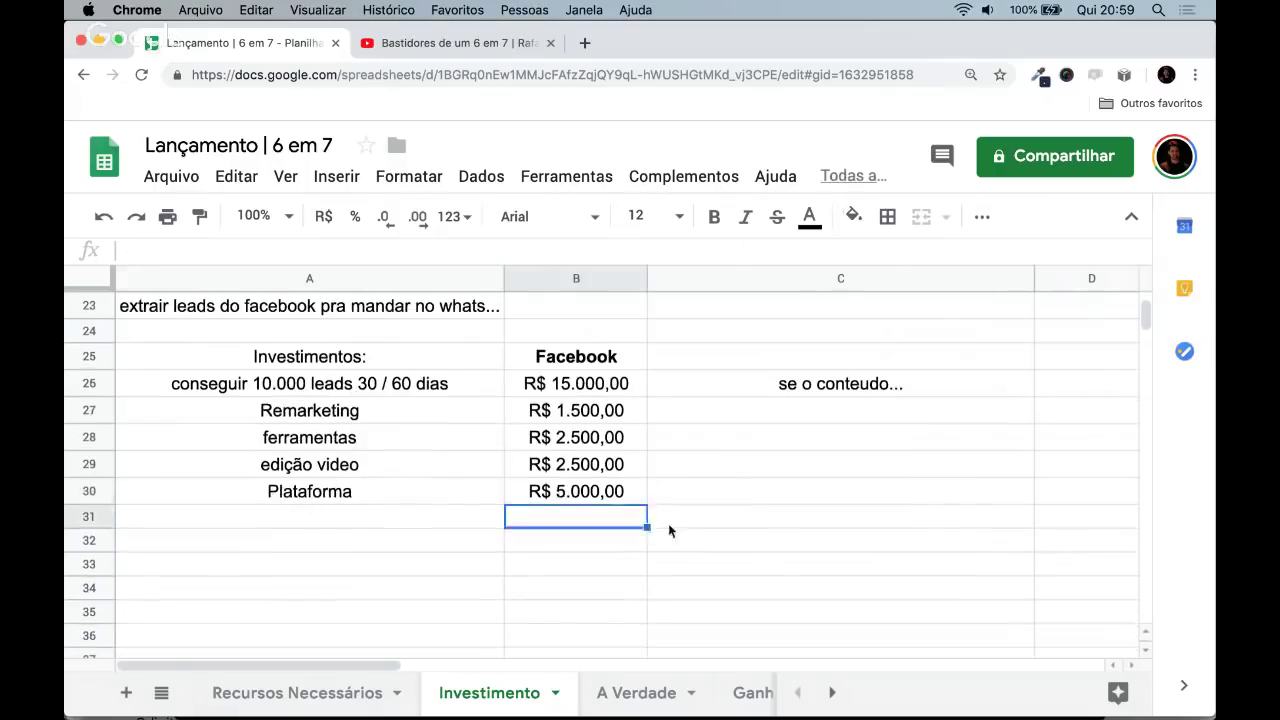
type("=sum(")
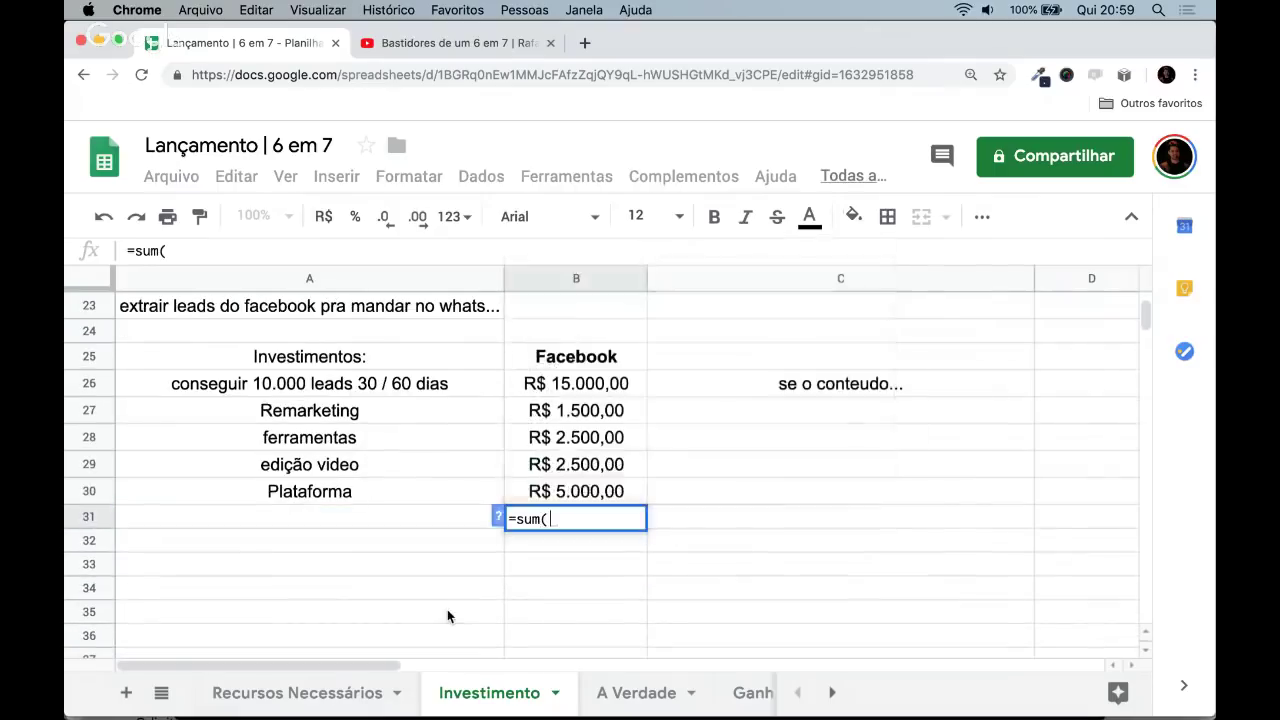
key("Up")
key("shift+Up")
key("shift+Up")
key("shift+Up")
key("shift+Up")
type(")")
key("Return")
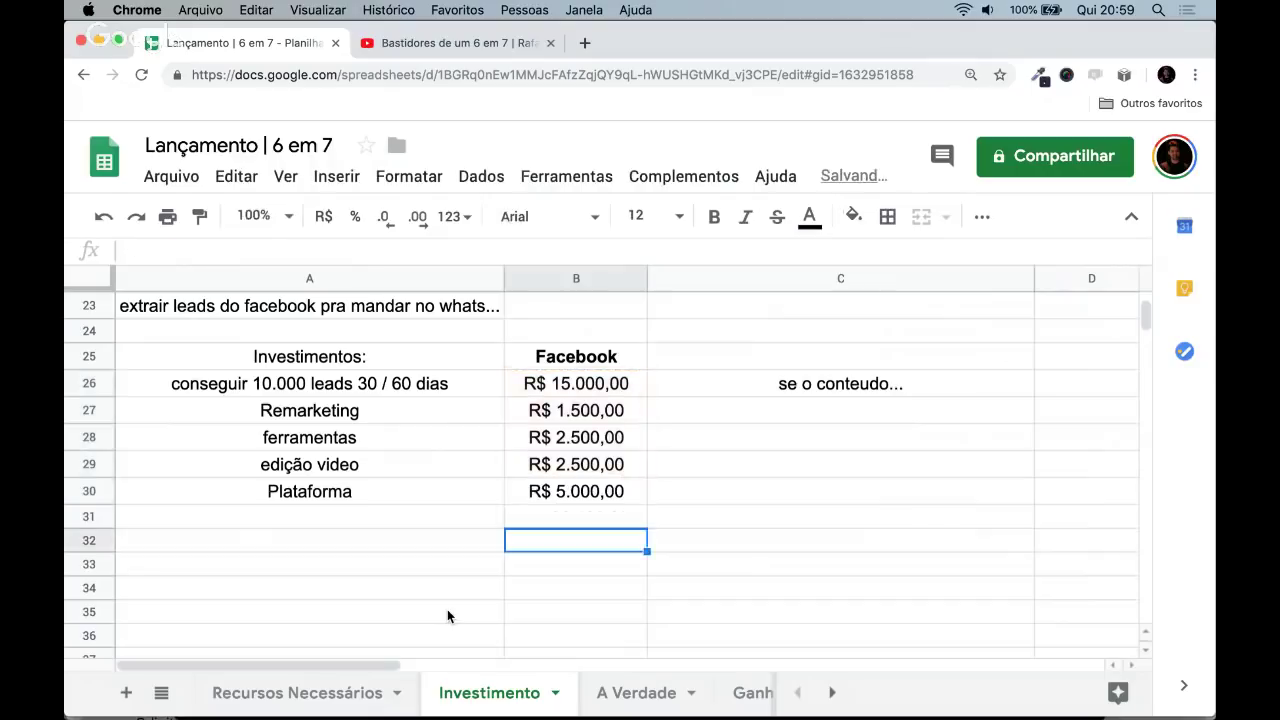
key("Up")
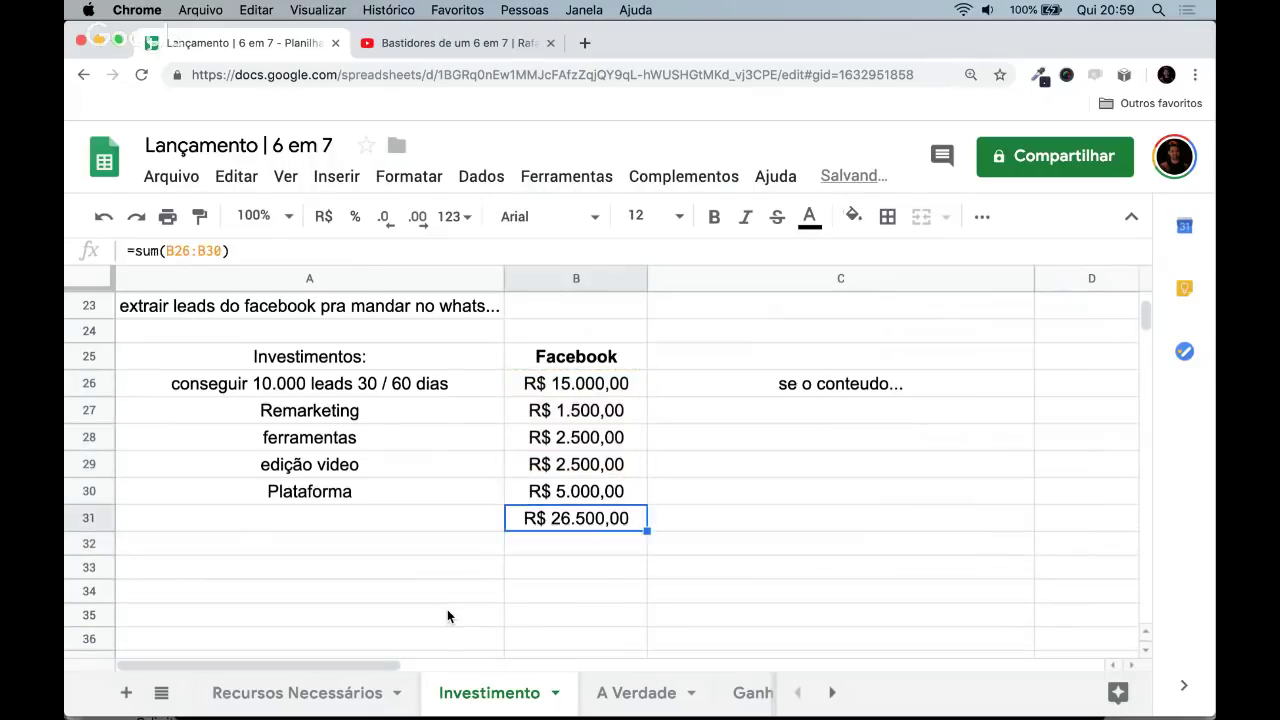
- Change the lead cost formula in cell B26 to =sum(10000*2)
key("Down")
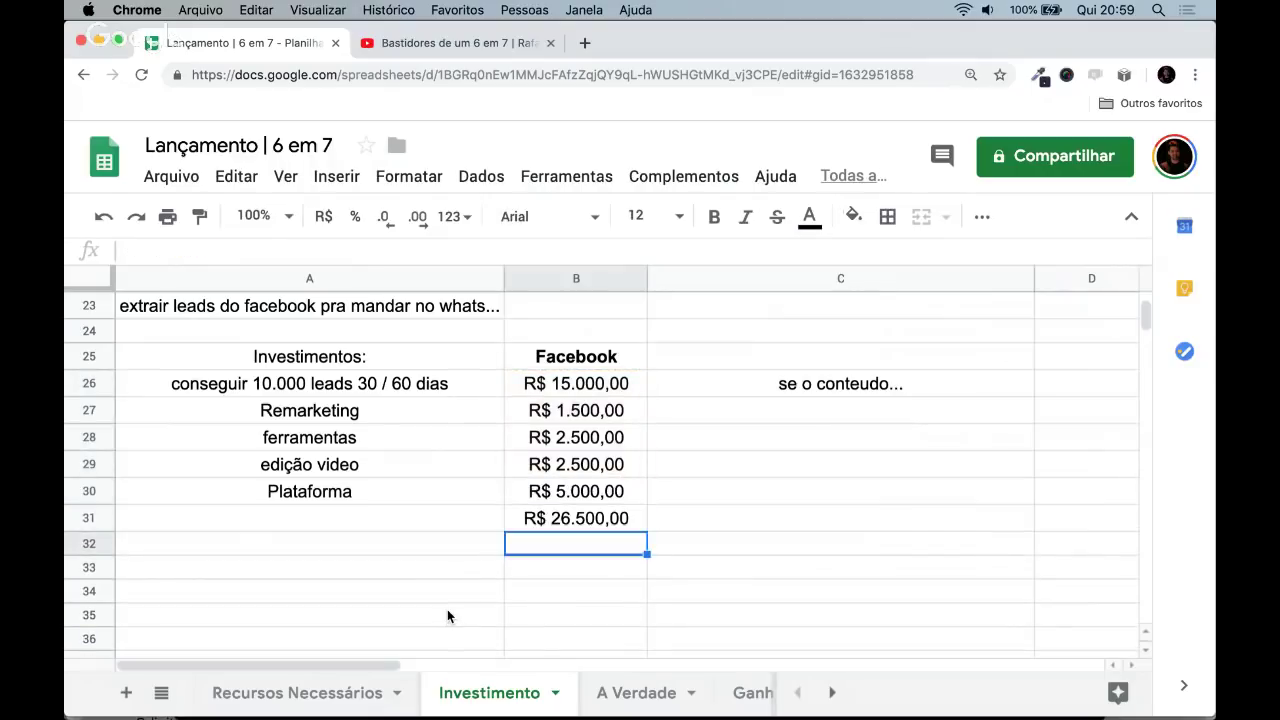
key("Up")
key("Up")
key("Up")
key("Up")
key("Up")
key("Up")
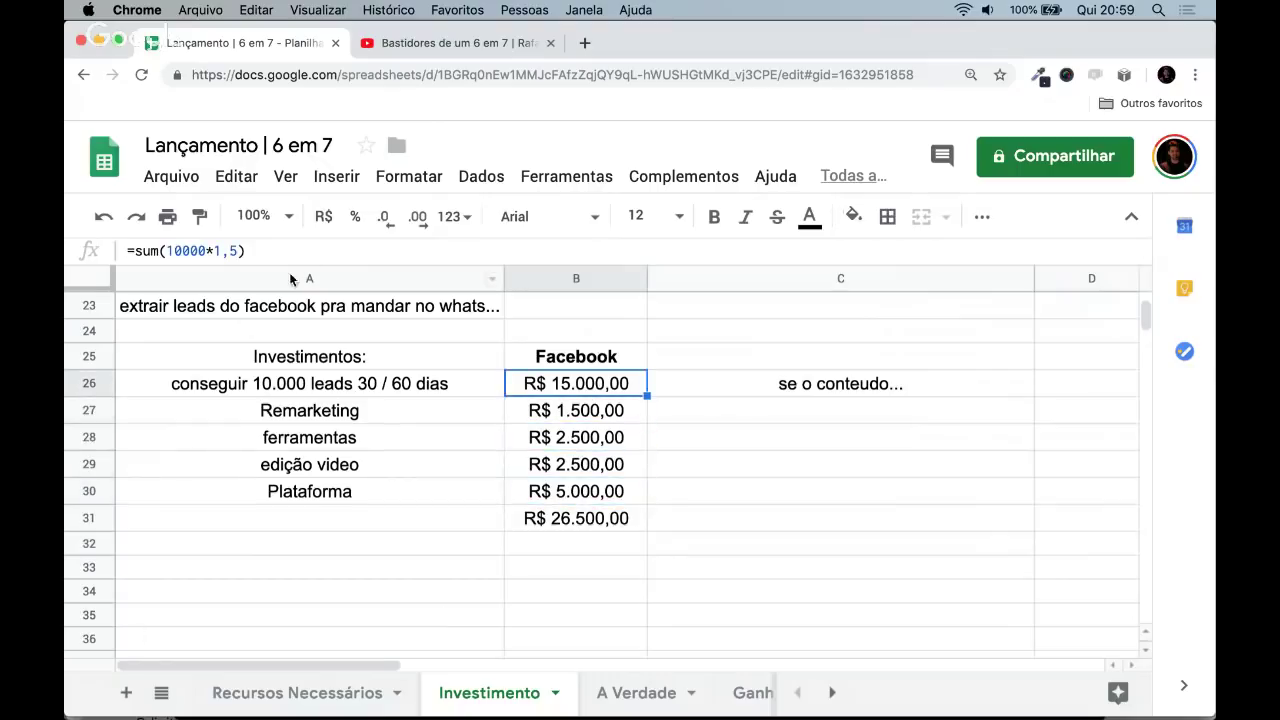
left_click(312, 249)
key("BackSpace")
key("BackSpace")
key("BackSpace")
type("2")
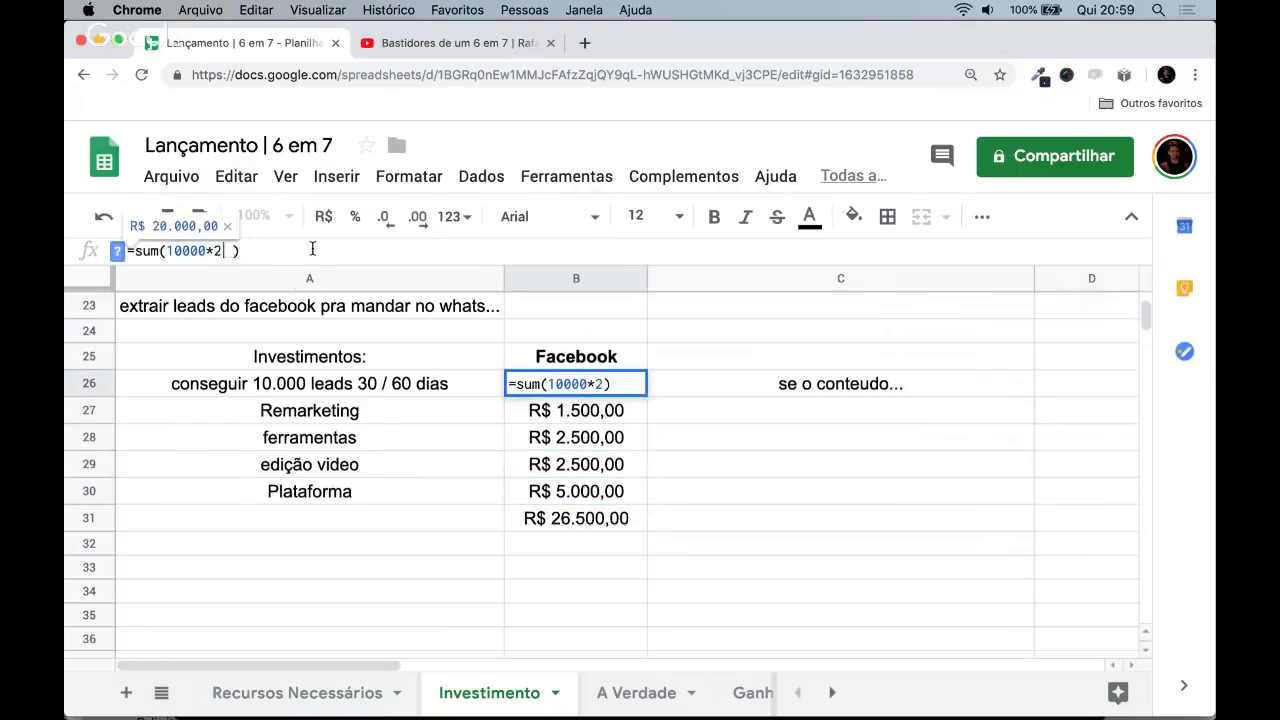
key("Return")
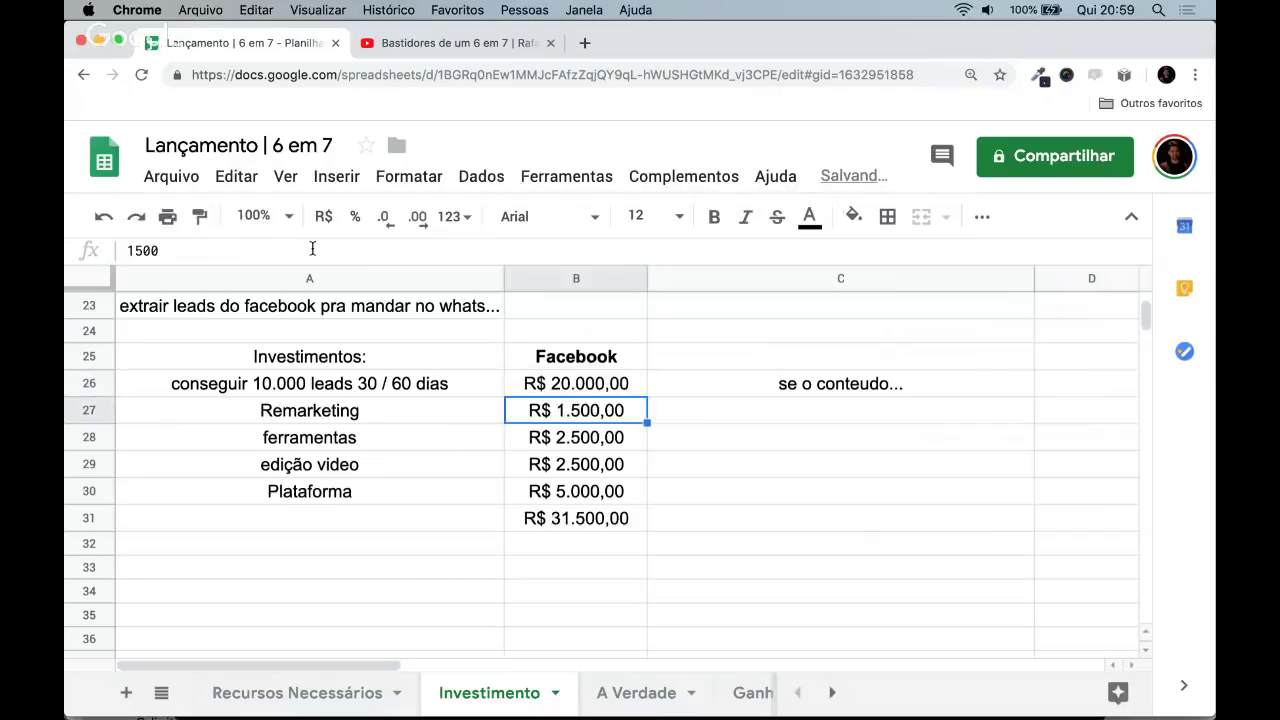
- Set the lead cost formula in cell B26 to =sum(10000*1,9)
key("Up")
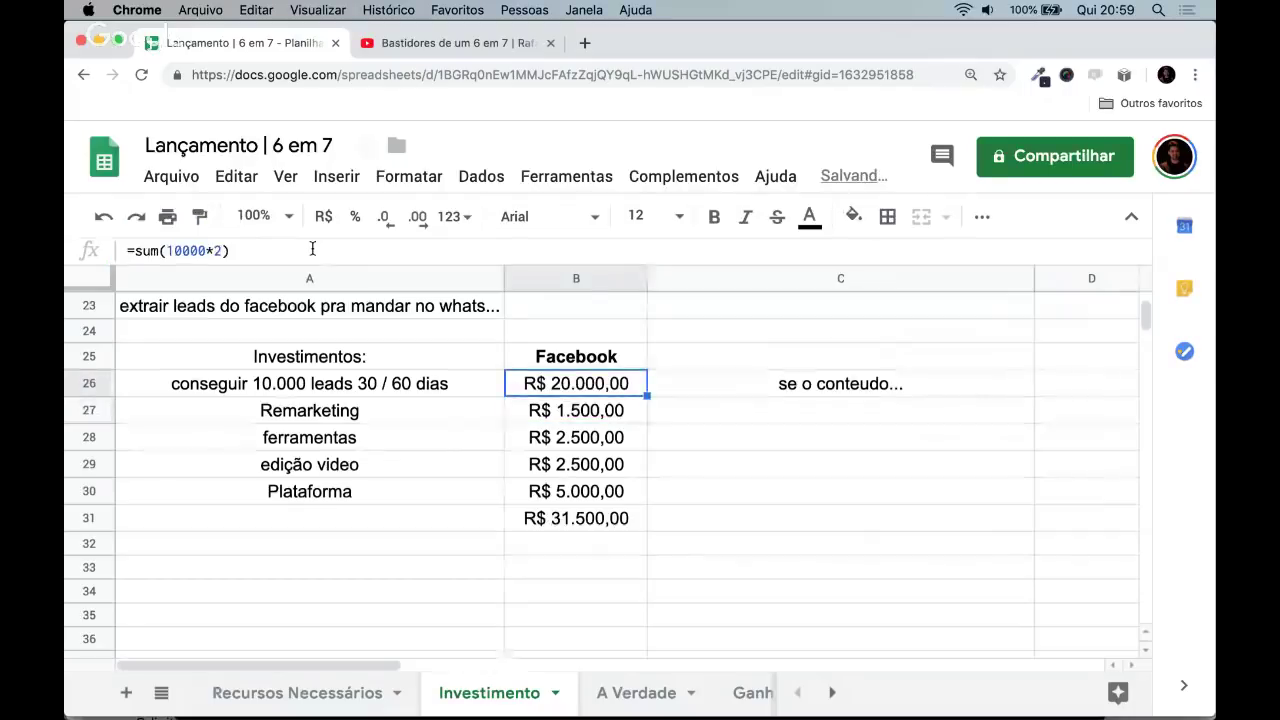
left_click(306, 247)
key("BackSpace")
key("BackSpace")
type("1)")
key("Left")
type(",9")
key("Return")
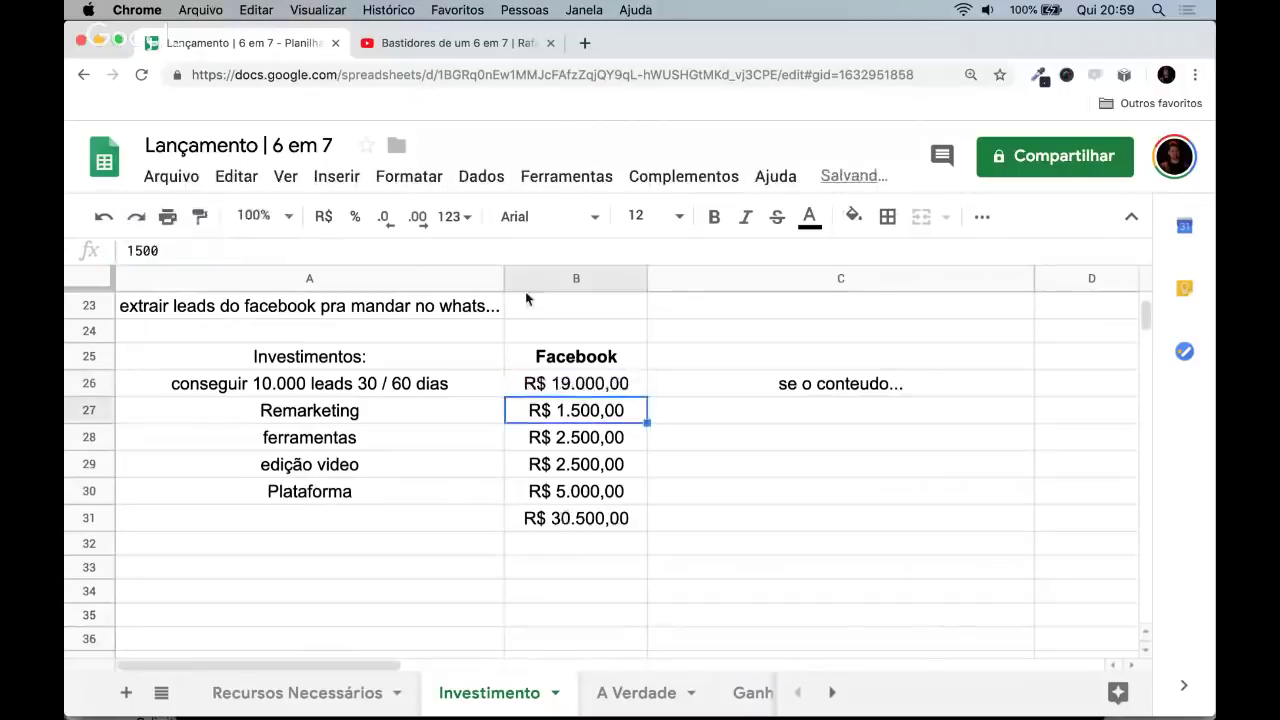
left_click(582, 475)
key("Down")
key("Down")
key("Down")
key("Down")
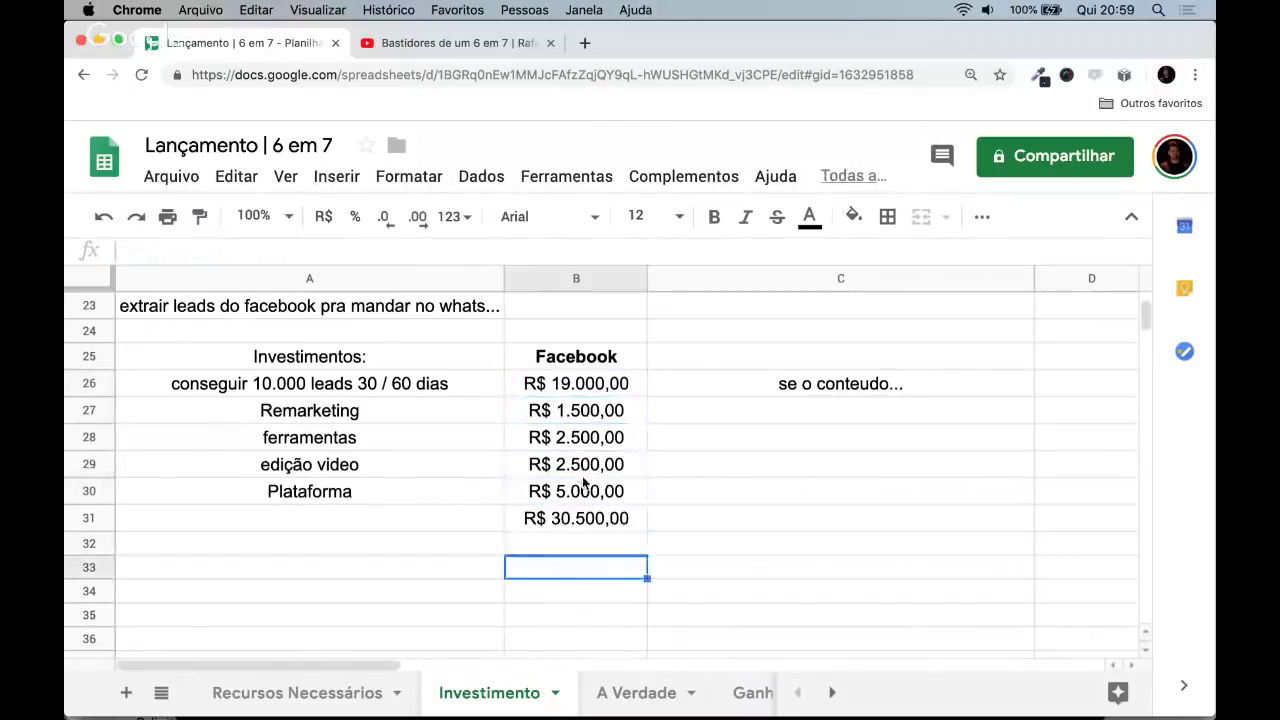
key("Left")
key("Right")
key("Left")
key("Right")
key("Left")
key("Right")
key("Left")
key("Up")
key("Up")
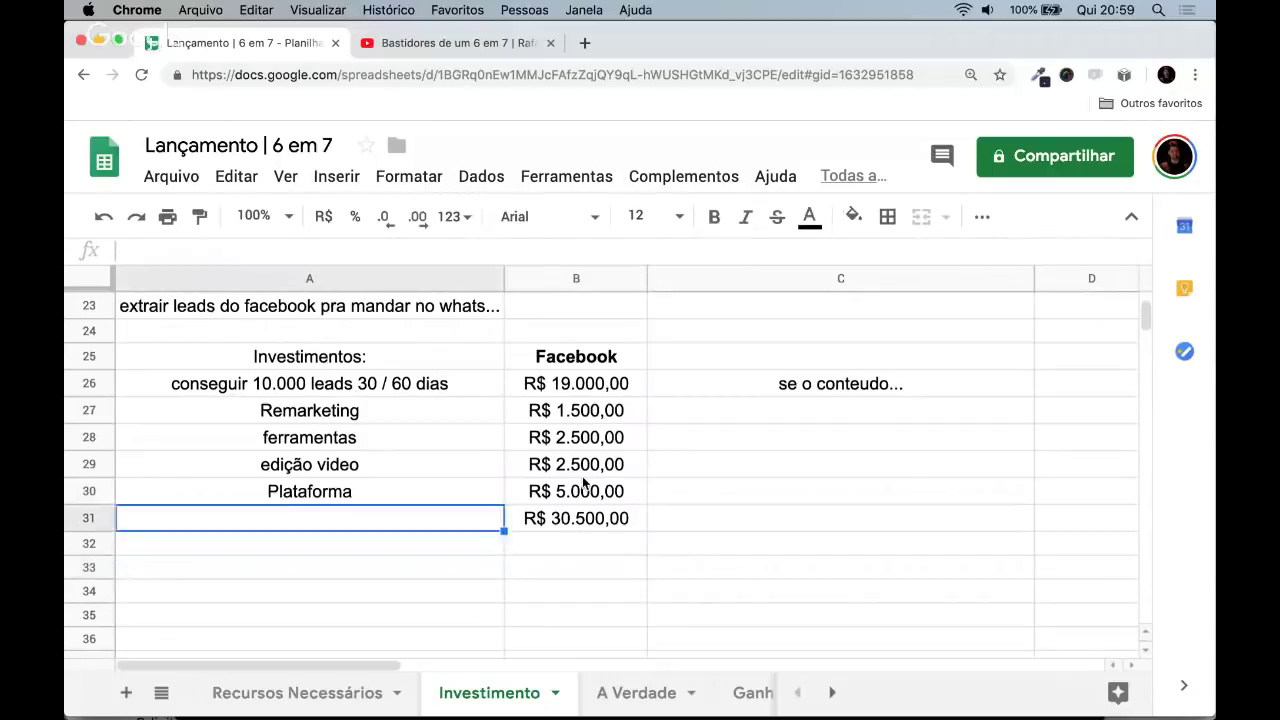
- Clear the Plataforma cost from cell B30, undoing and redoing the deletion once
key("Up")
key("Right")
key("Delete")
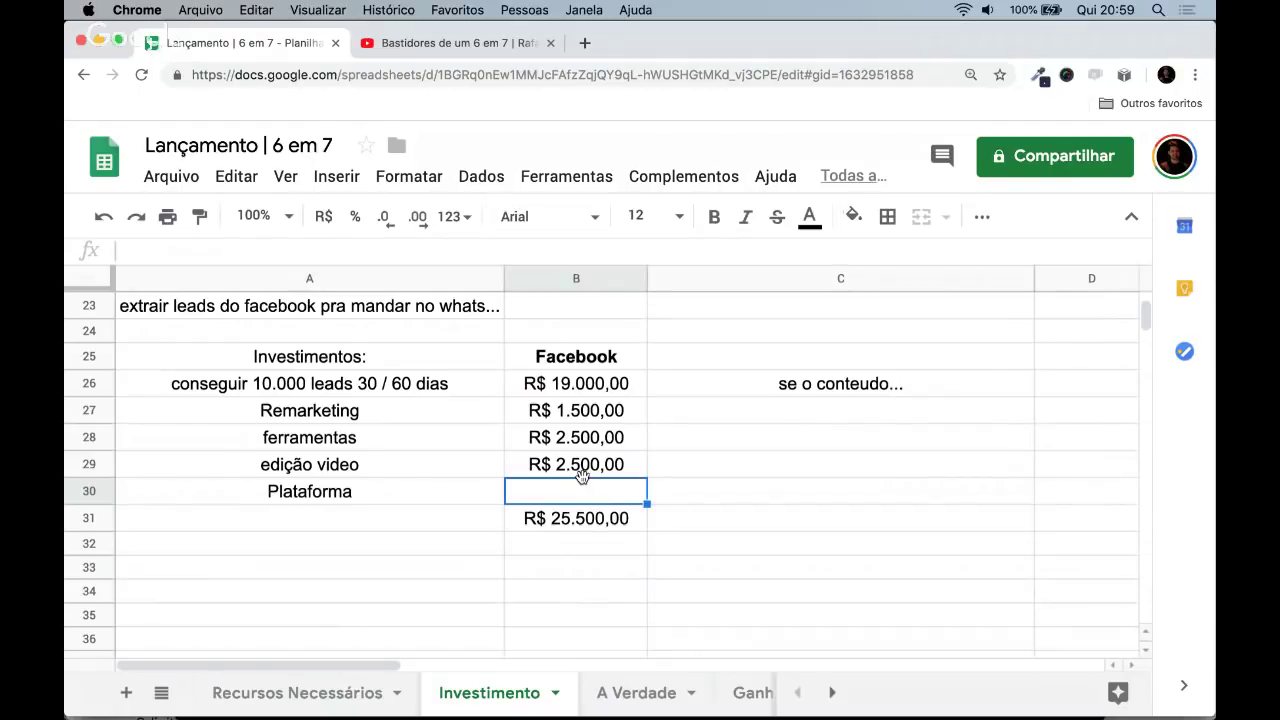
key("super+z")
key("super+shift+z")
- Examine the individual investment costs in column B from the lead cost down to the total
key("Up")
key("Up")
key("Up")
key("Up")
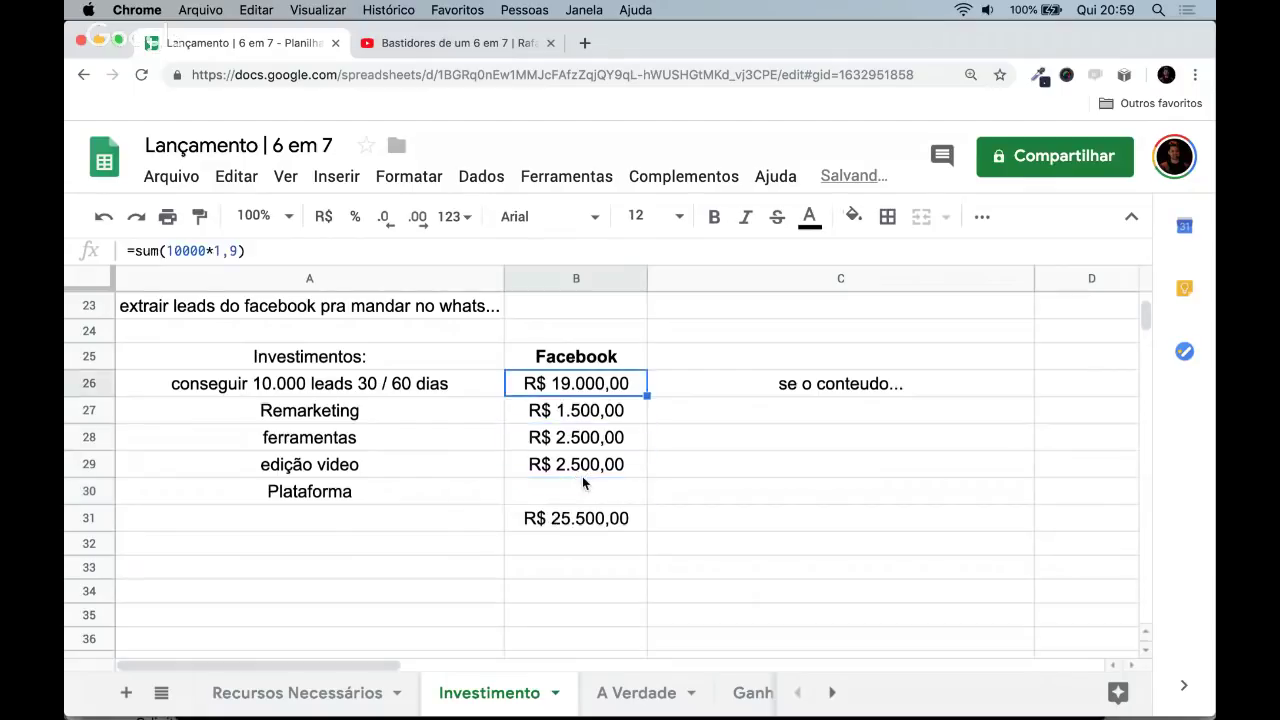
key("Down")
key("Down")
key("Down")
key("Down")
key("Up")
key("Up")
key("Up")
key("Up")
key("Down")
key("Down")
key("Down")
key("Down")
key("Down")
key("Up")
key("Up")
key("Up")
key("Up")
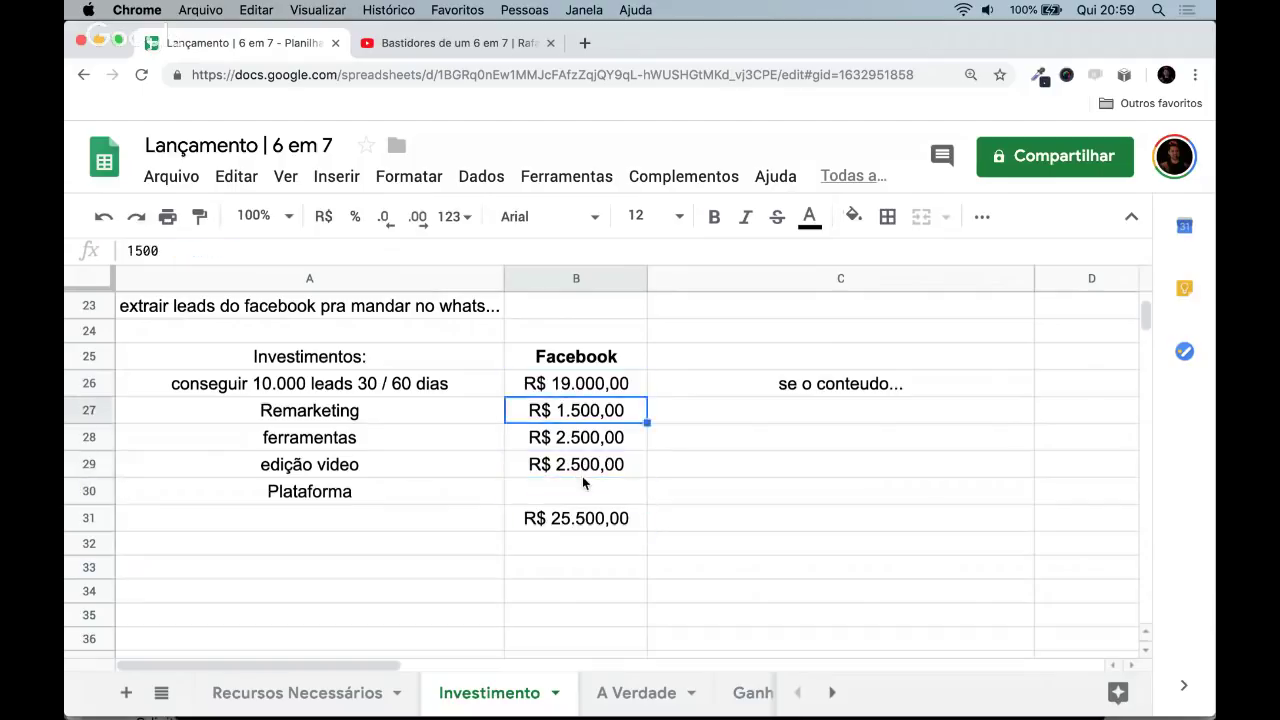
key("Down")
key("Down")
key("Down")
key("Down")
key("Up")
key("Up")
key("Up")
key("Up")
key("Up")
key("Up")
key("Down")
key("Down")
key("Down")
key("Down")
key("Down")
key("Down")
key("Up")
key("Up")
key("Up")
key("Up")
key("Up")
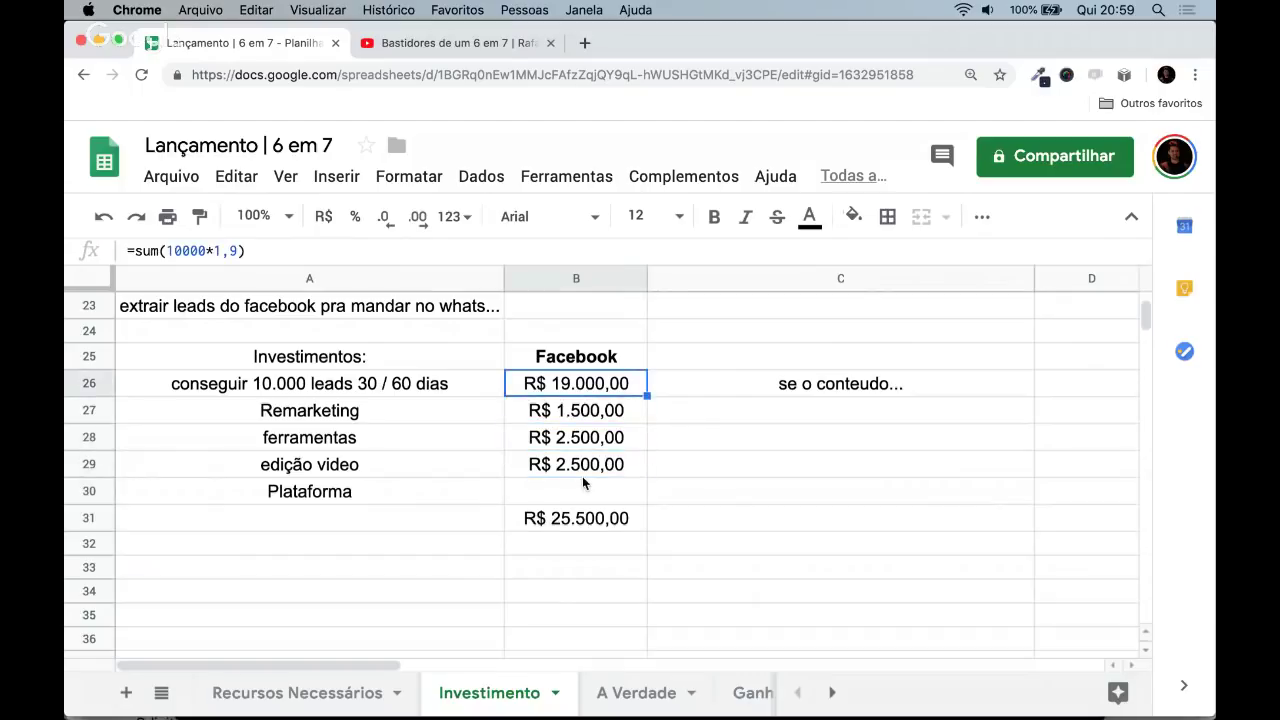
- Enter the Plataforma cost of 5000 again in the empty cell B30
key("Down")
key("Down")
key("Down")
key("Down")
type("5000")
key("Return")
key("Up")
key("Left")
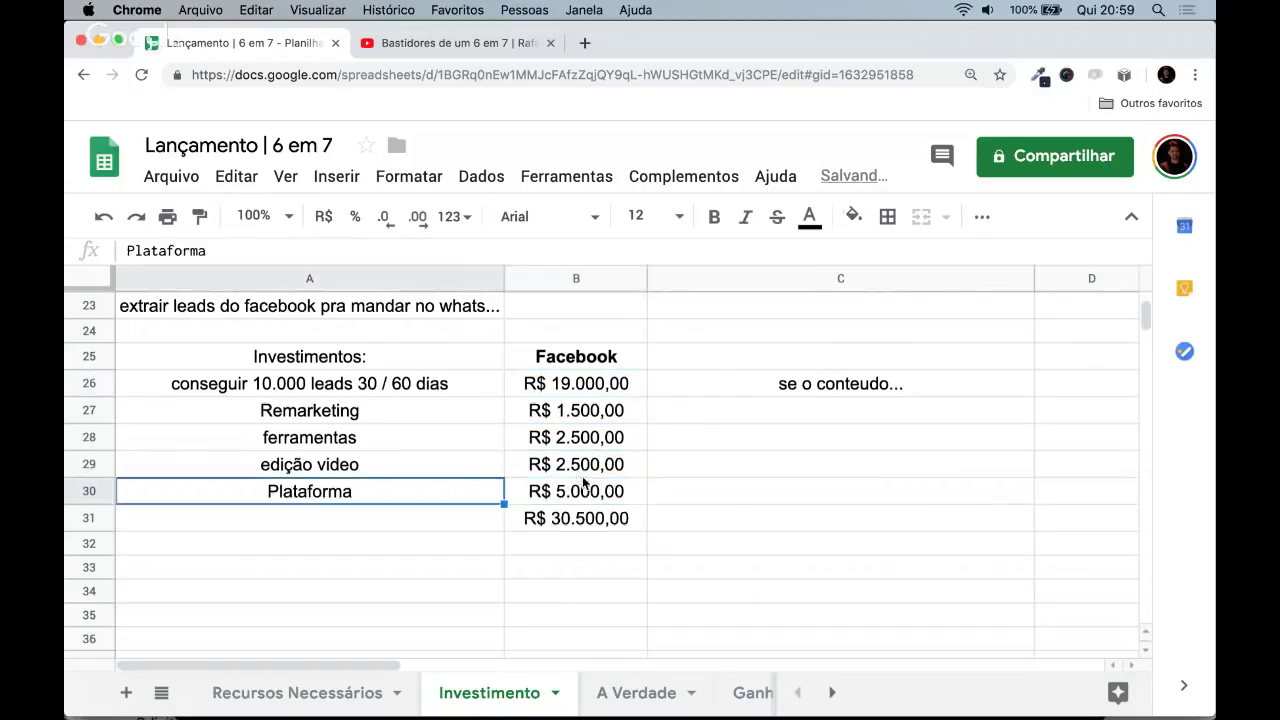
- Try a Plataforma cost of 10000 in cell B30
key("Right")
key("Left")
key("Right")
key("Left")
key("Right")
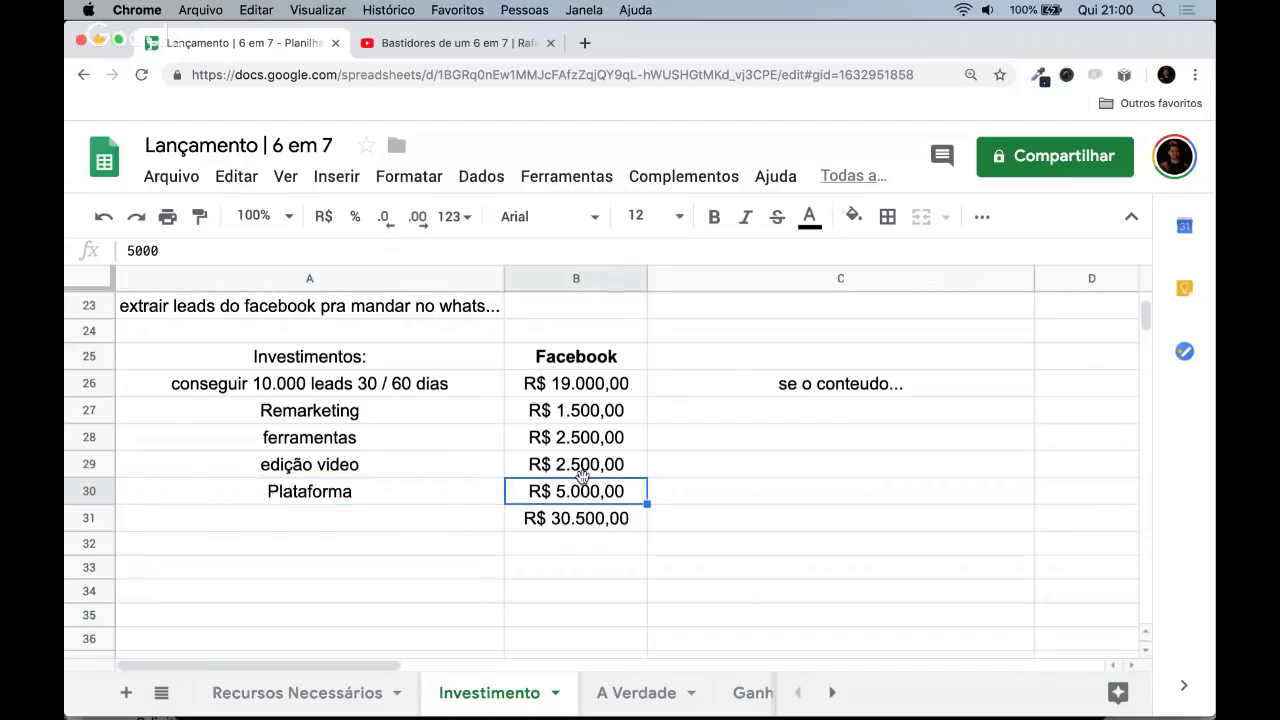
type("10000")
key("Return")
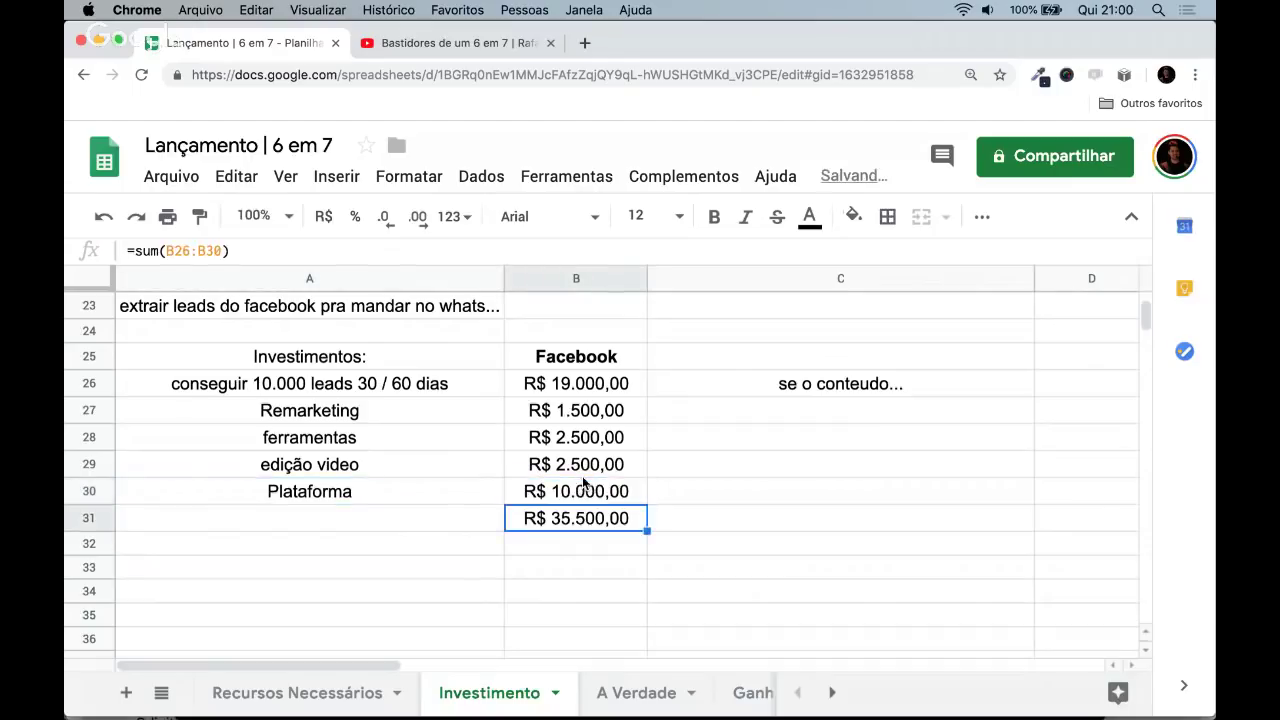
- Set the Plataforma cost in cell B30 back to 5000
key("Left")
key("Right")
key("Up")
type("5000")
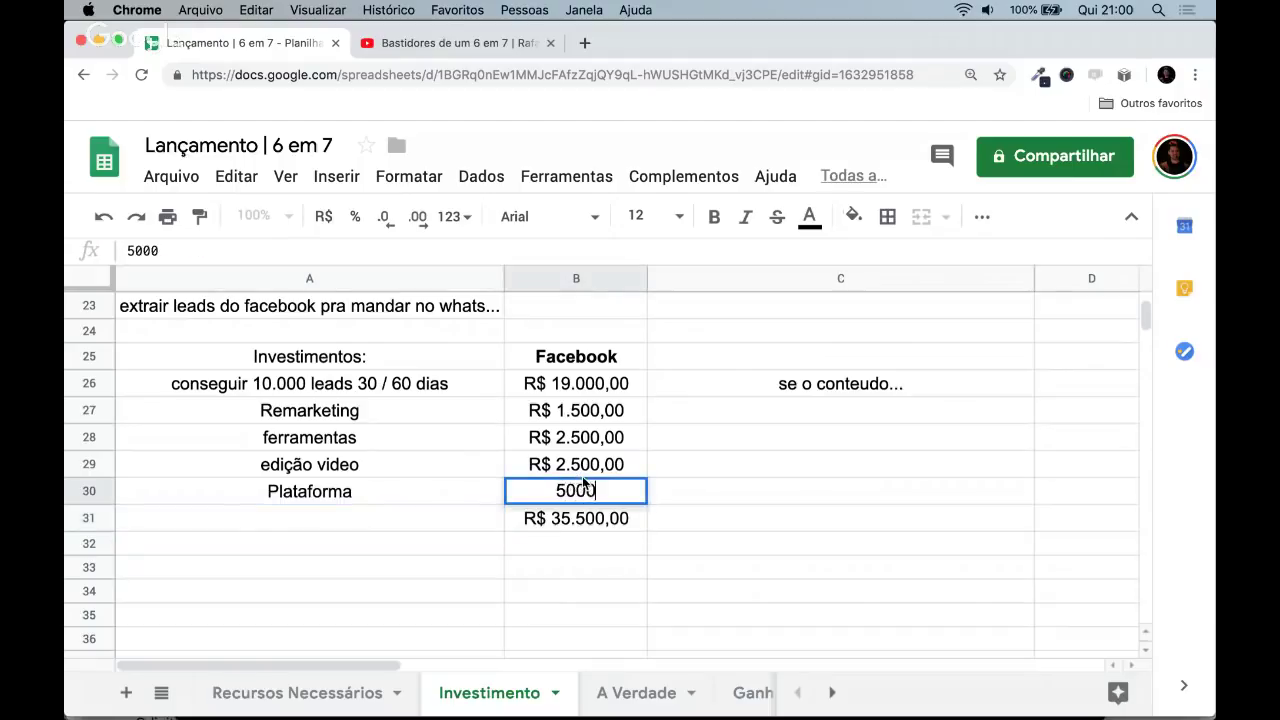
key("Return")
- Enter the label "Impostos" in cell A33, two rows below the investment total
key("Left")
key("Down")
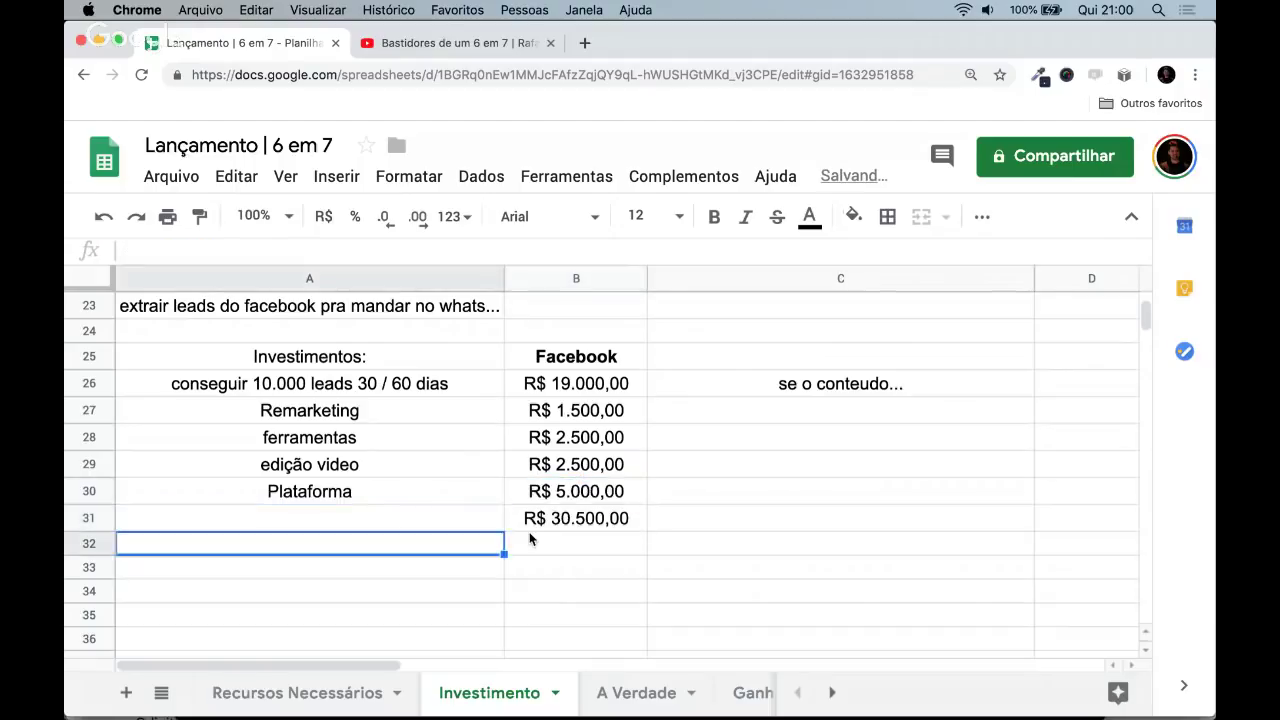
key("Up")
key("Down")
key("Down")
key("Down")
key("Down")
key("Down")
key("Up")
key("Up")
key("Up")
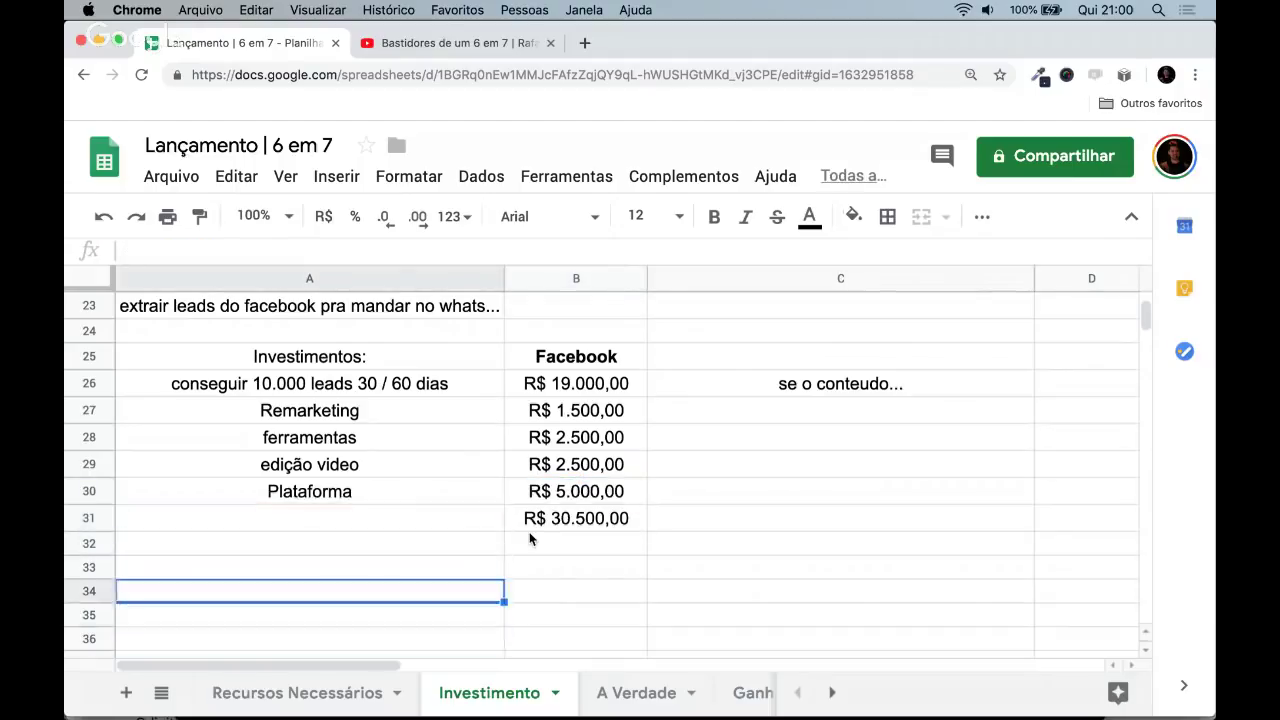
type("Impostos")
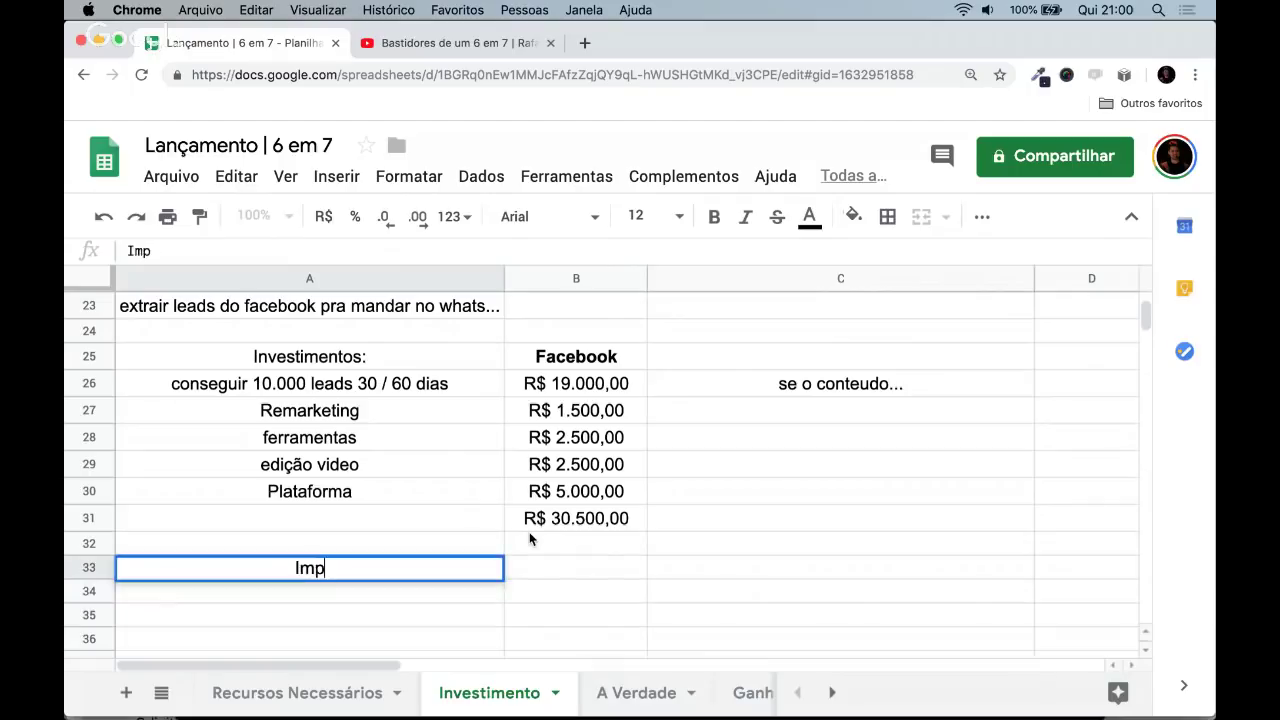
key("Return")
- Try an Impostos amount of 100000 in cell B33
key("Up")
key("Right")
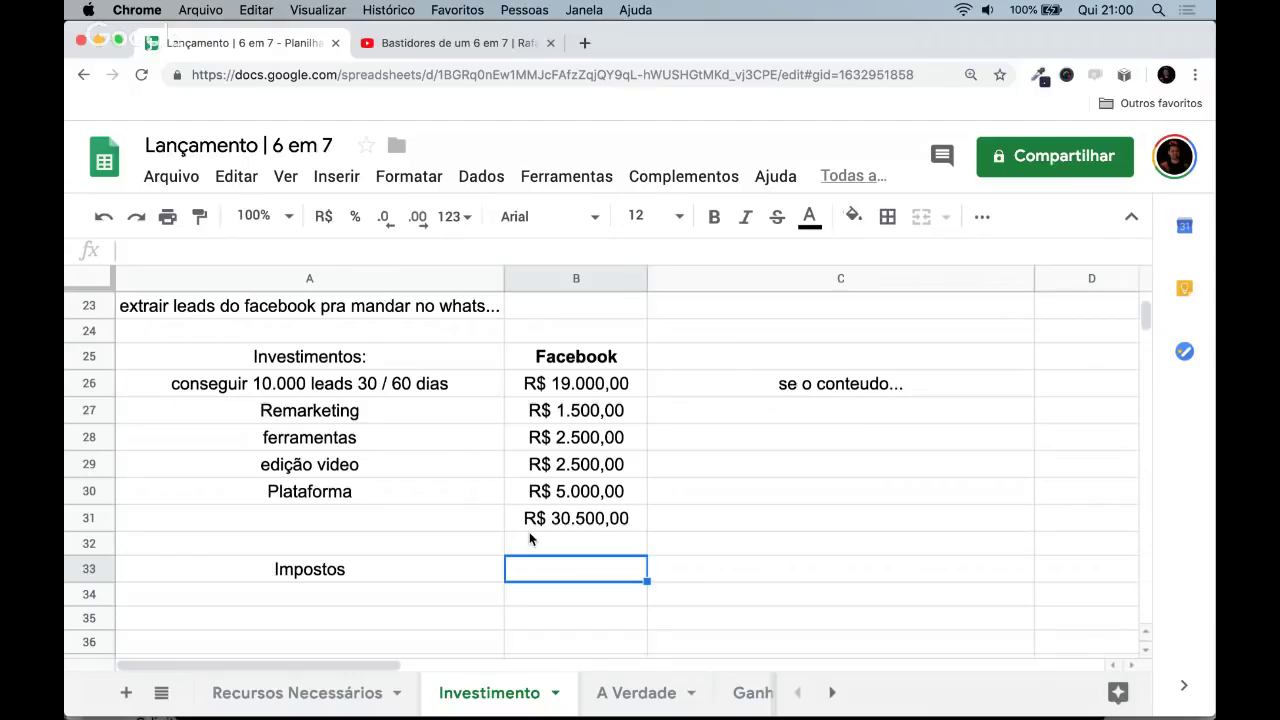
key("Left")
key("Right")
key("Left")
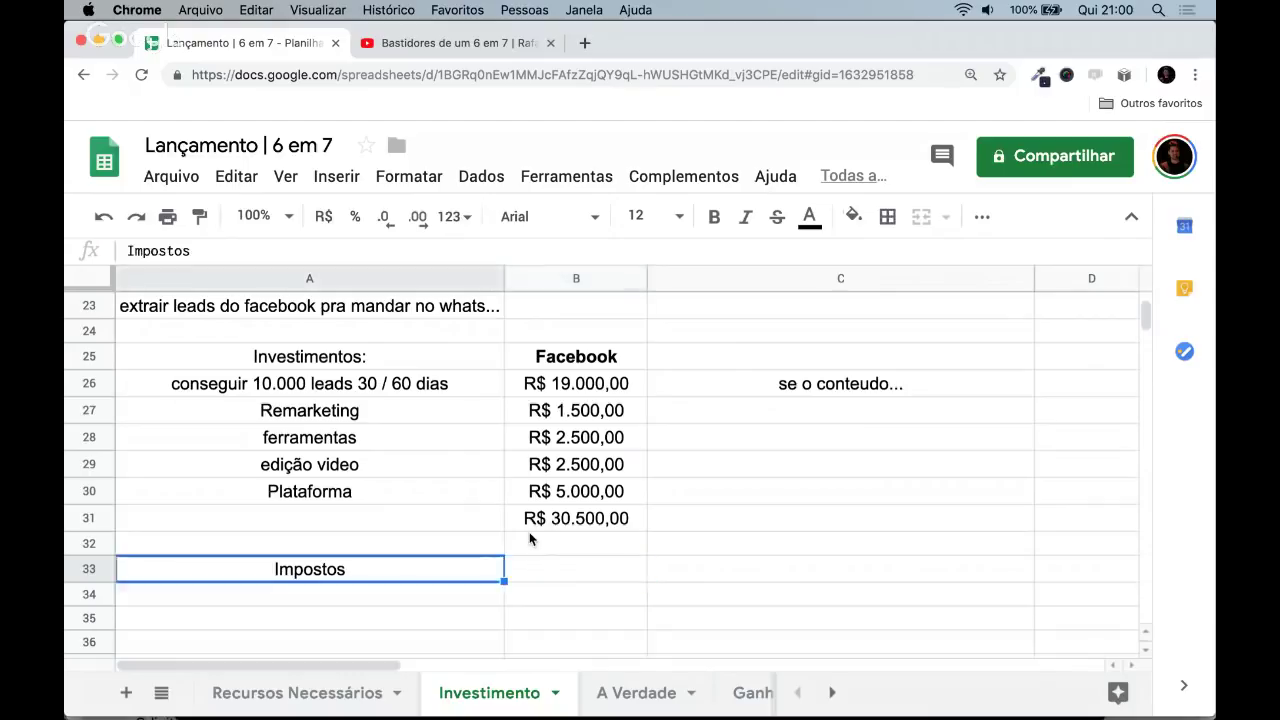
key("Right")
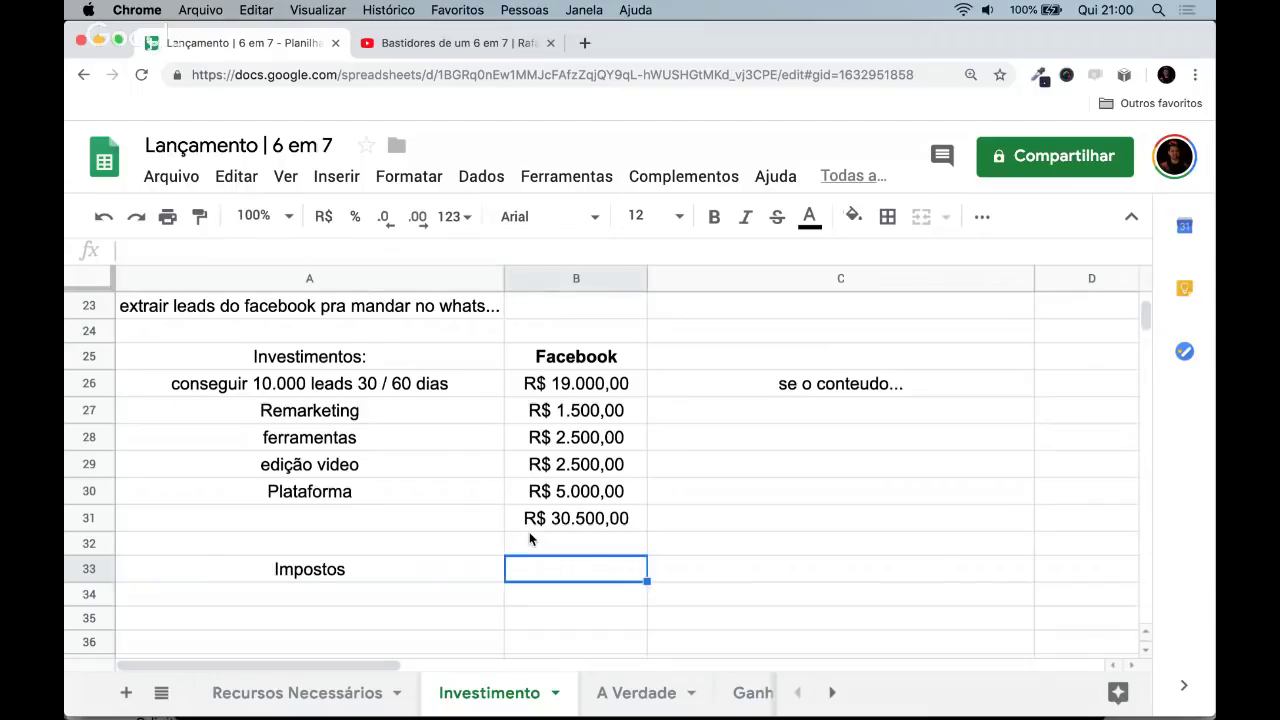
type("200")
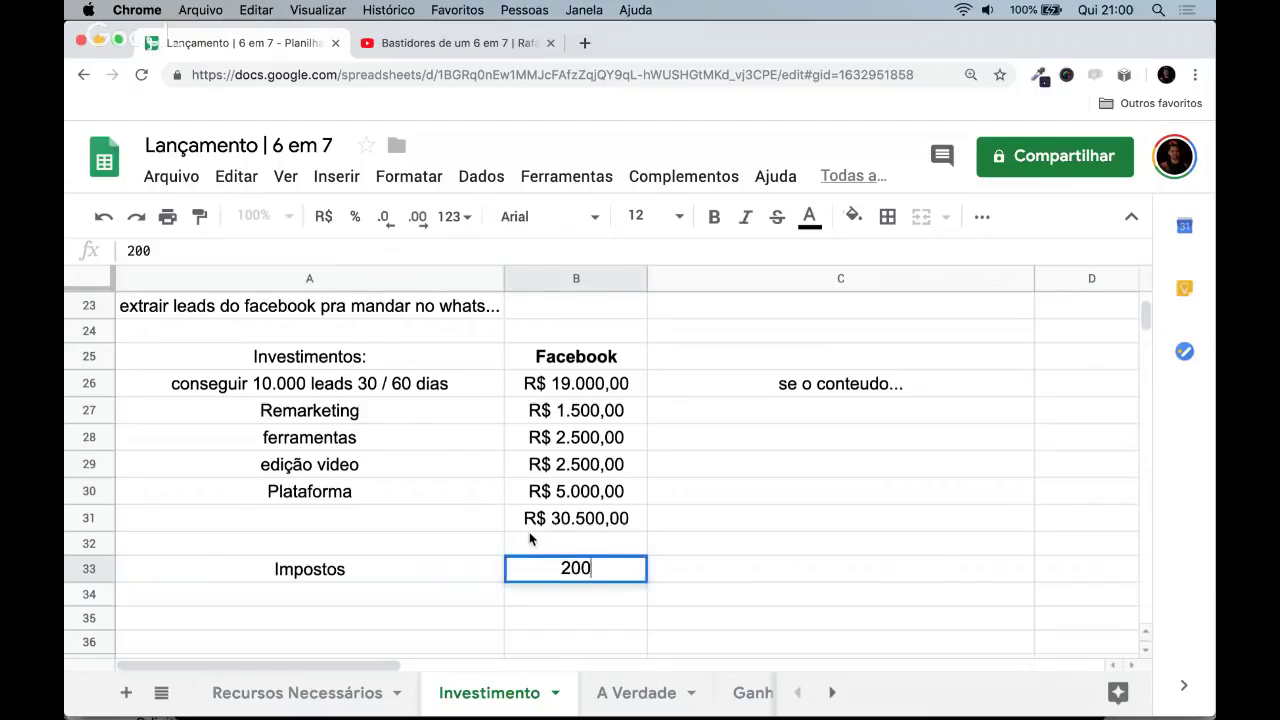
key("BackSpace")
key("BackSpace")
key("BackSpace")
type("100000")
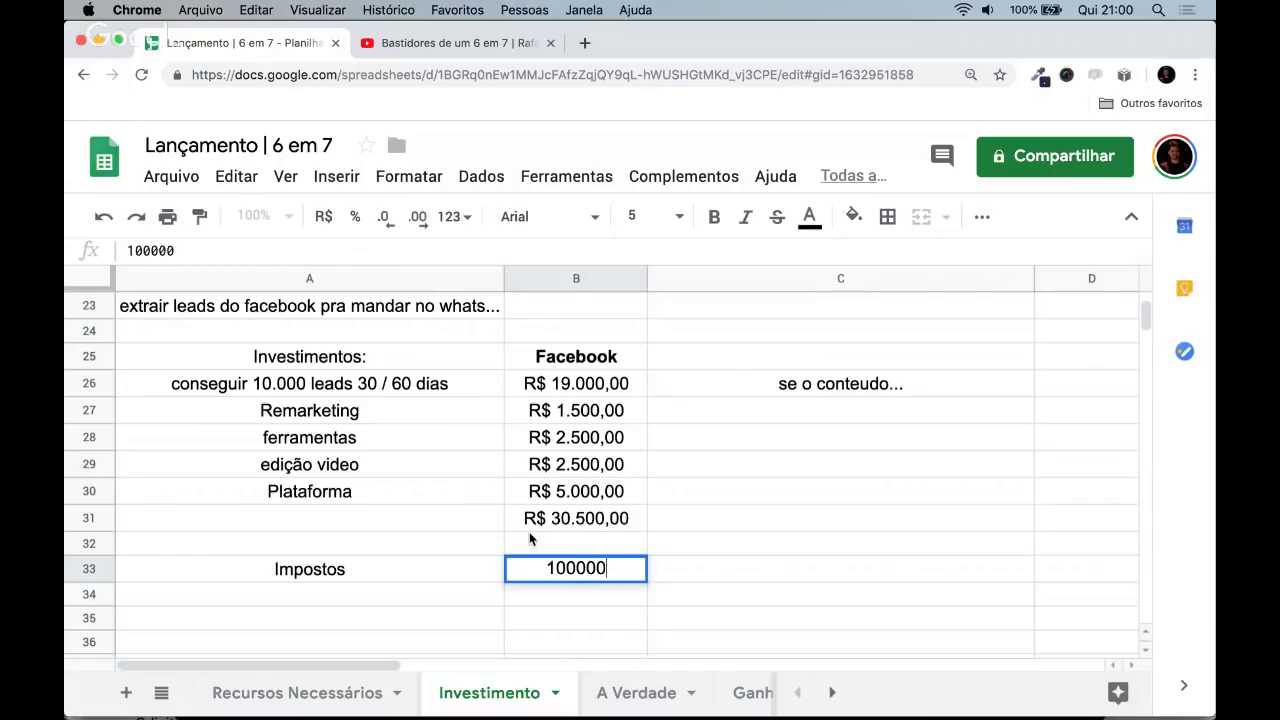
key("Return")
- Replace the Impostos amount in cell B33 with 33000
key("Up")
type("30000")
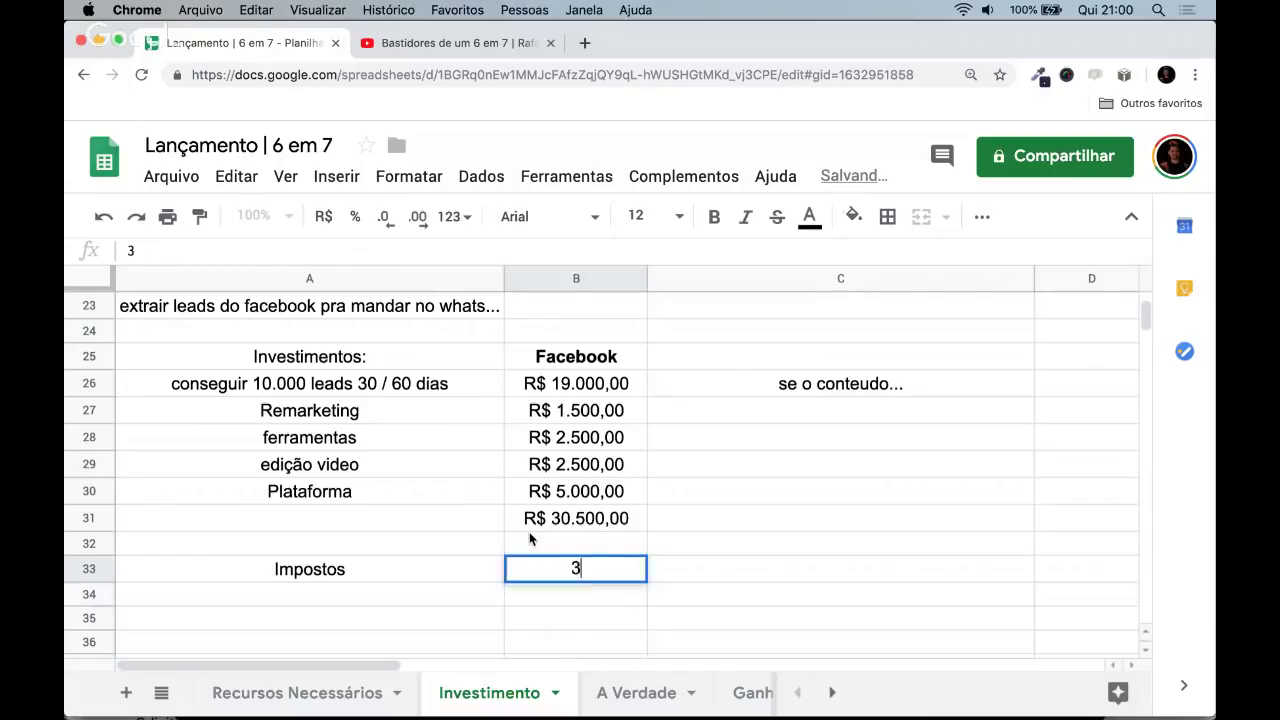
key("BackSpace")
key("BackSpace")
key("BackSpace")
key("BackSpace")
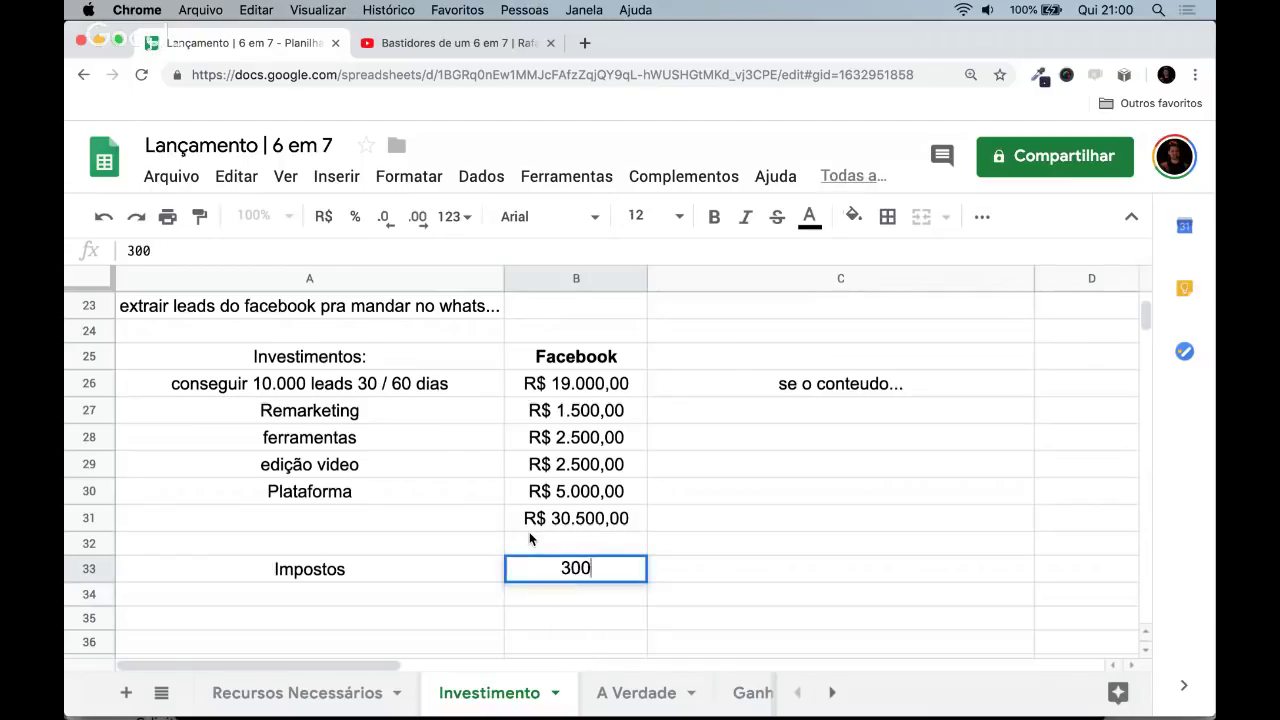
type("3000")
key("Return")
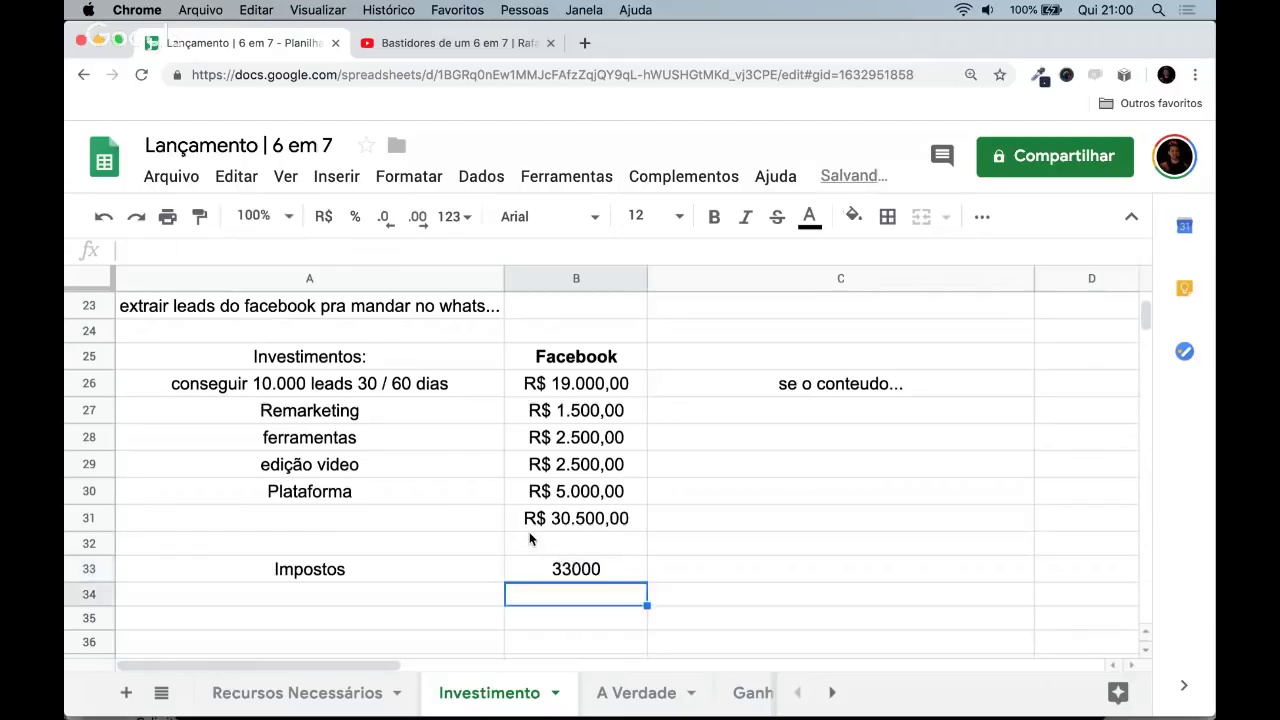
key("Up")
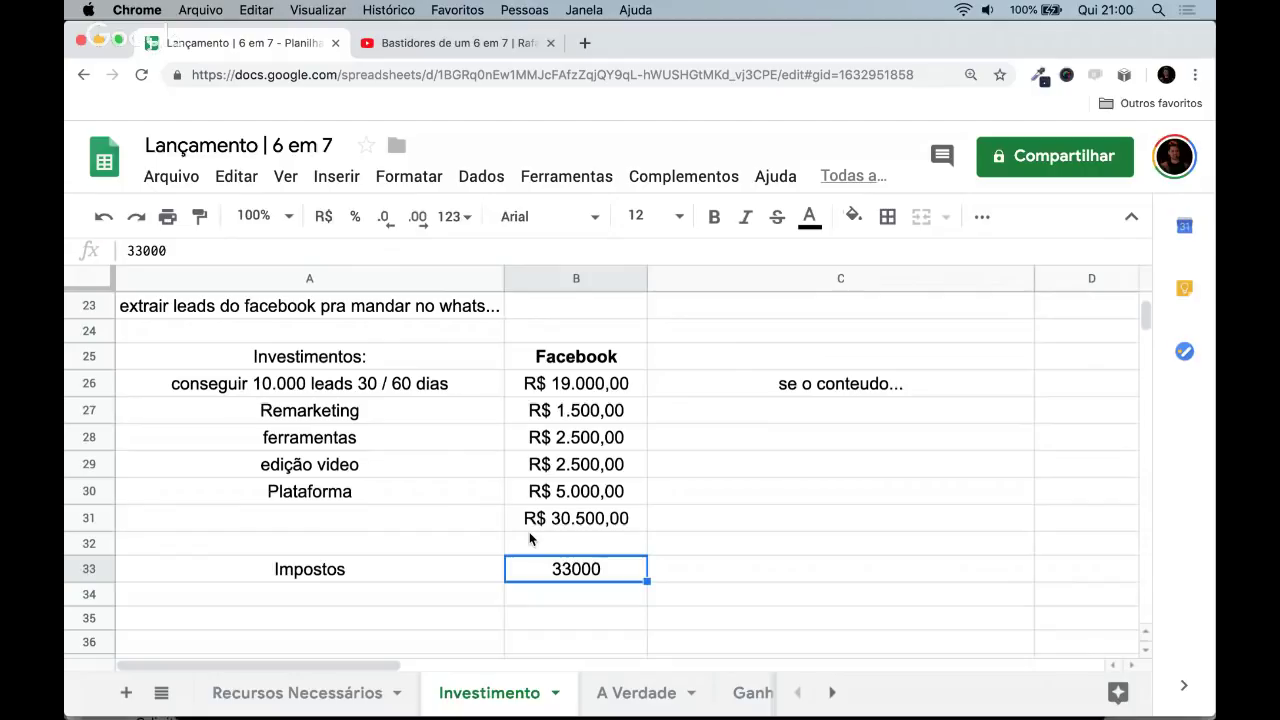
- Add the label "Mei" in cell A34 under Impostos and make it bold
key("Return")
type("Mei")
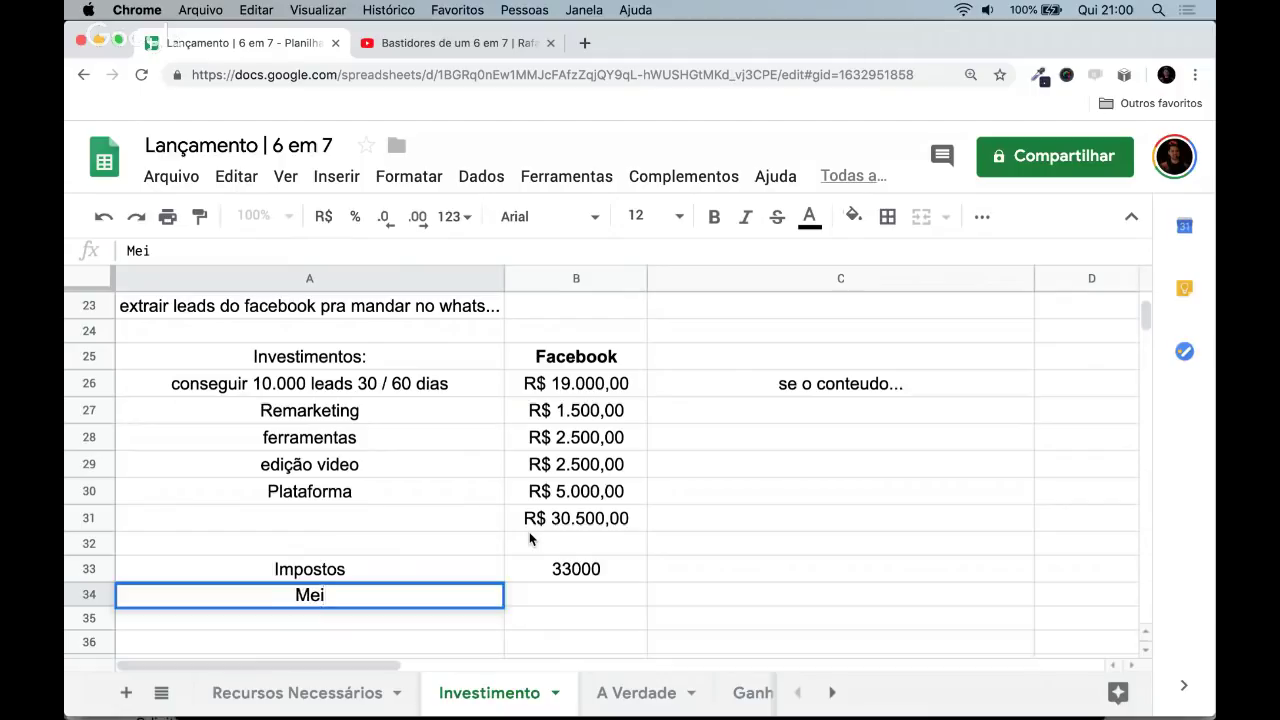
key("Return")
key("Up")
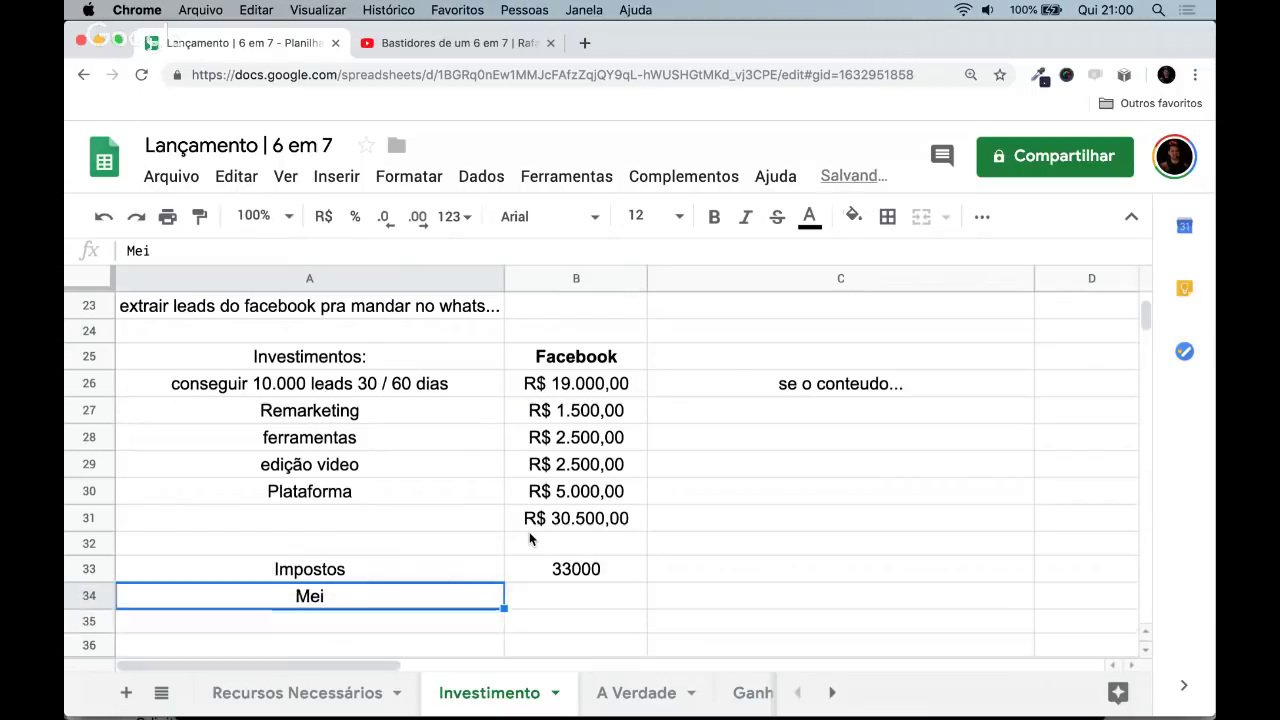
key("ctrl+b")
key("Up")
key("Right")
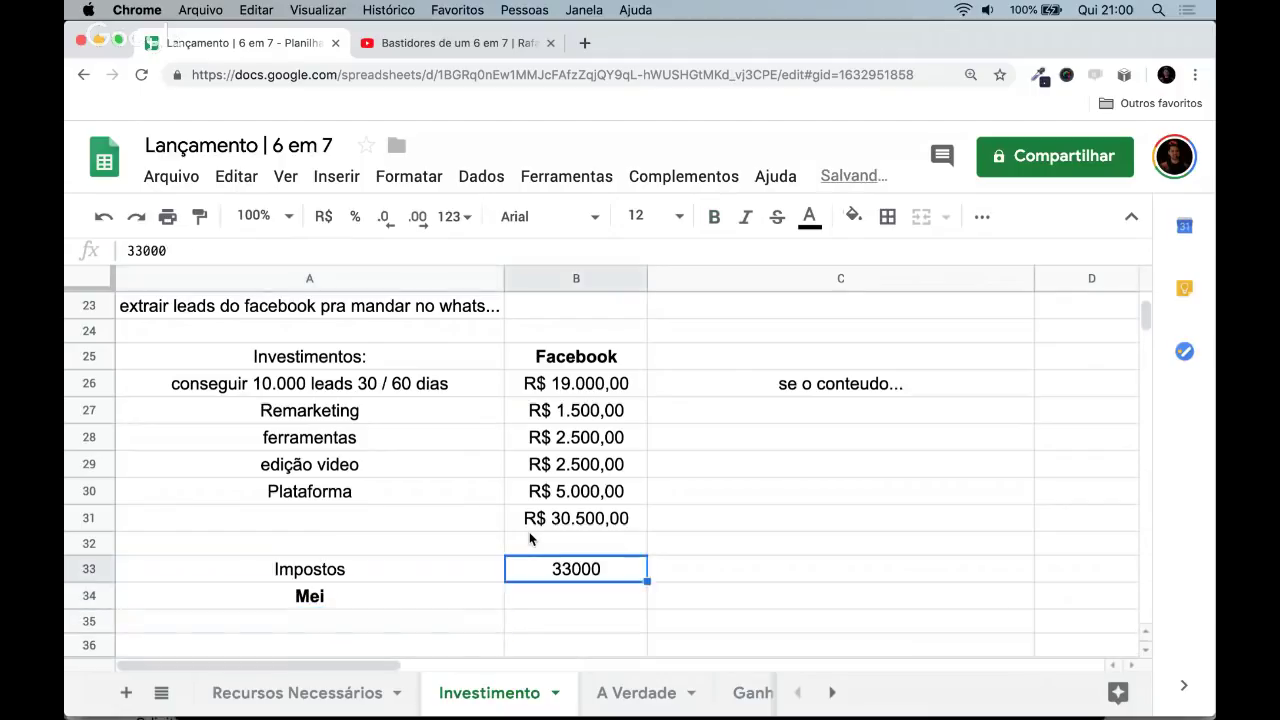
- Enter 80.000,00 in cell B34 as the amount for Mei
key("Left")
key("Right")
key("Return")
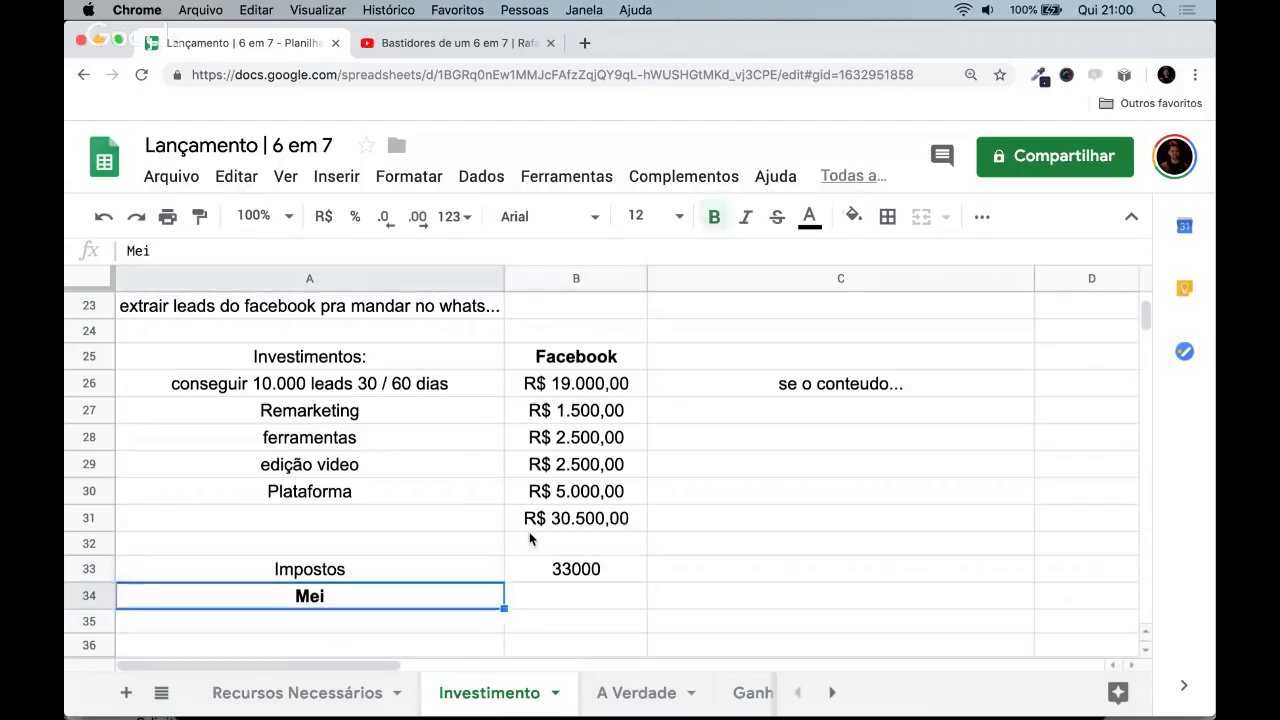
key("Right")
type("800")
key("BackSpace")
type(".000,00")
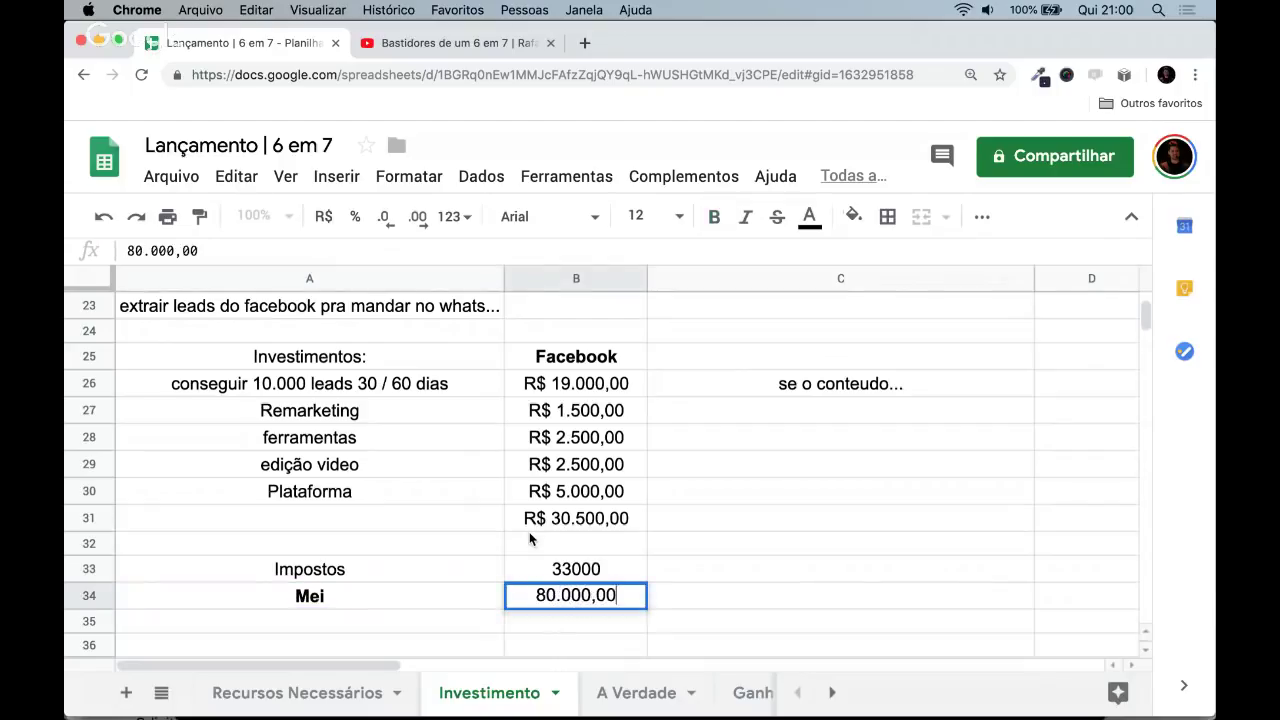
key("Return")
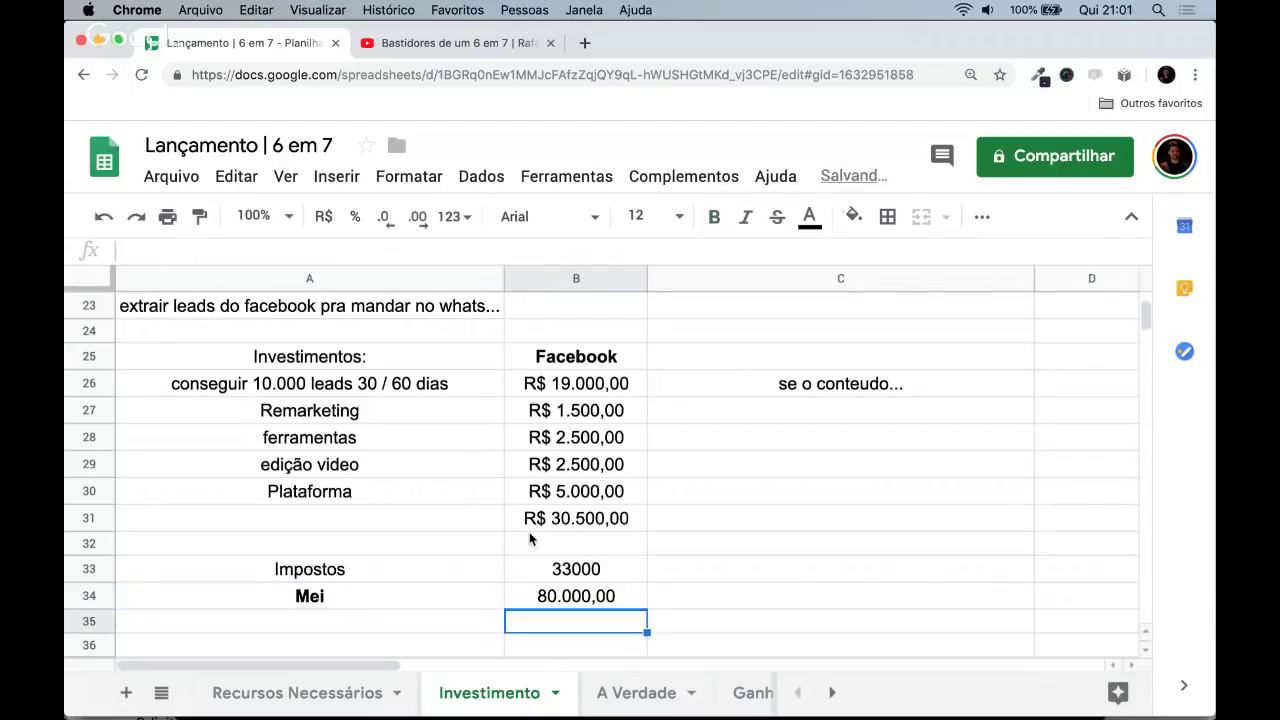
- Clear the Impostos amount in cell B33 and write it again as 33.000
key("Up")
key("Up")
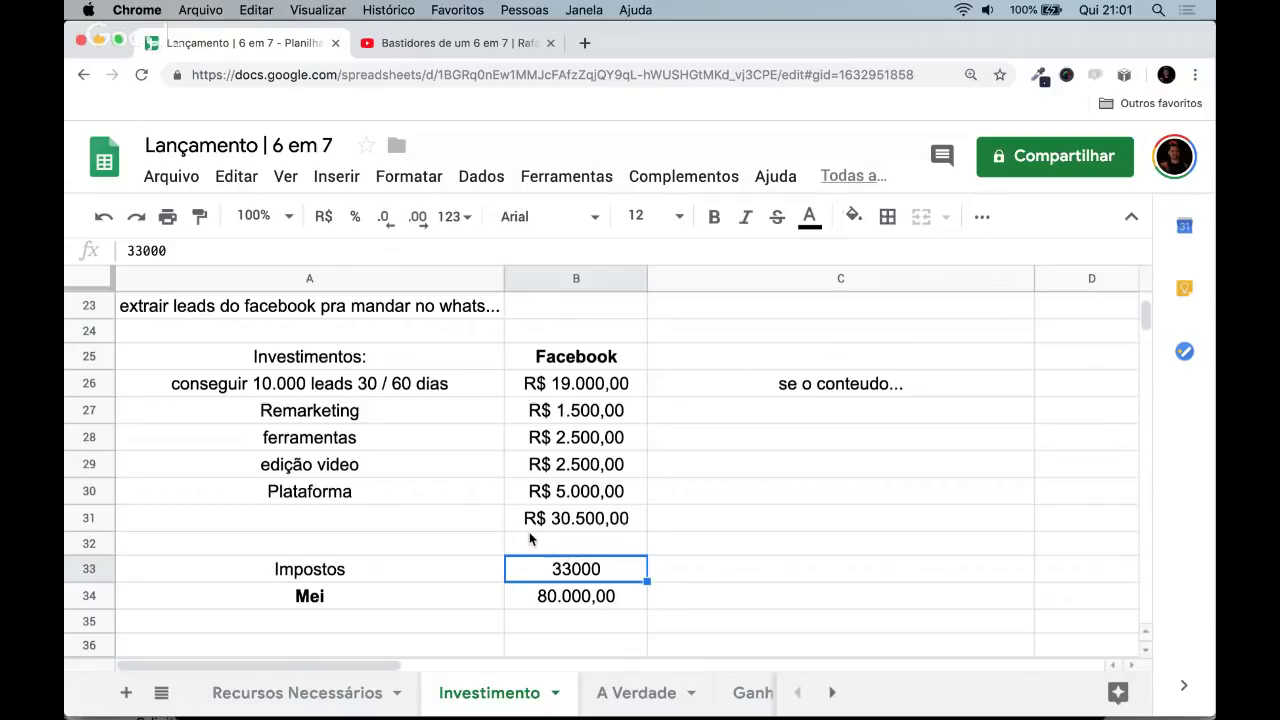
key("Delete")
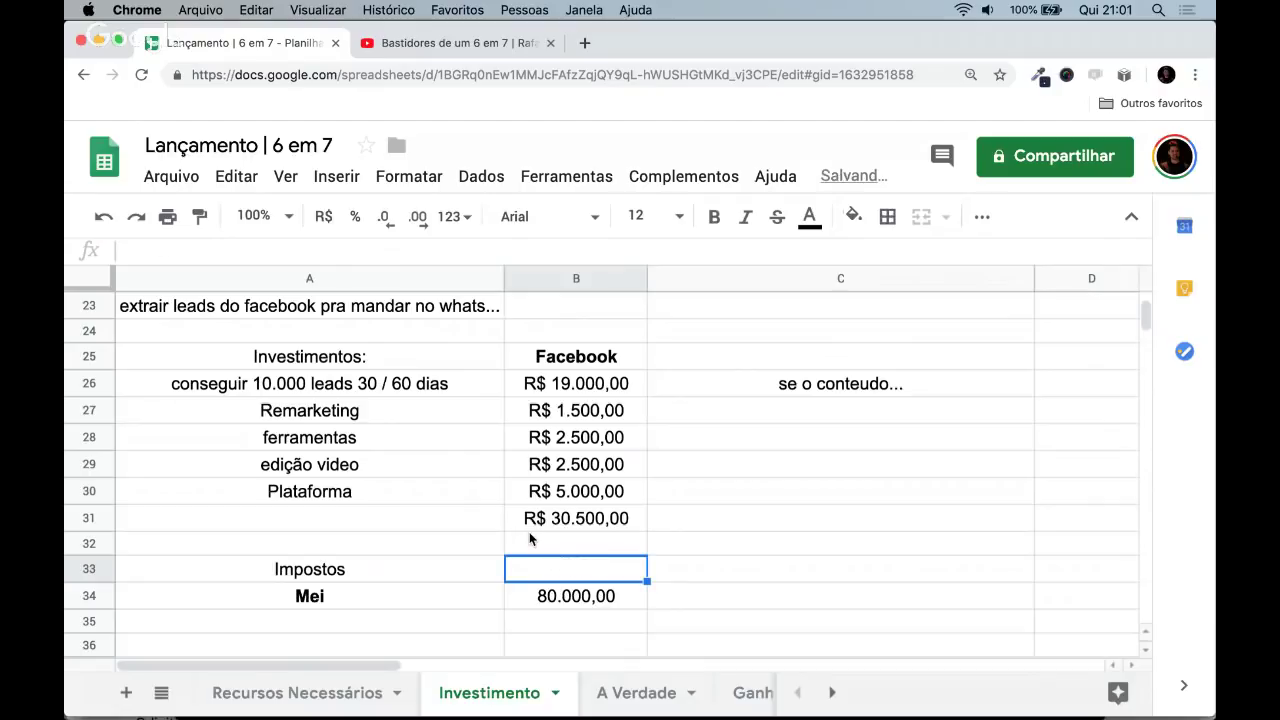
type("33")
key("BackSpace")
key("BackSpace")
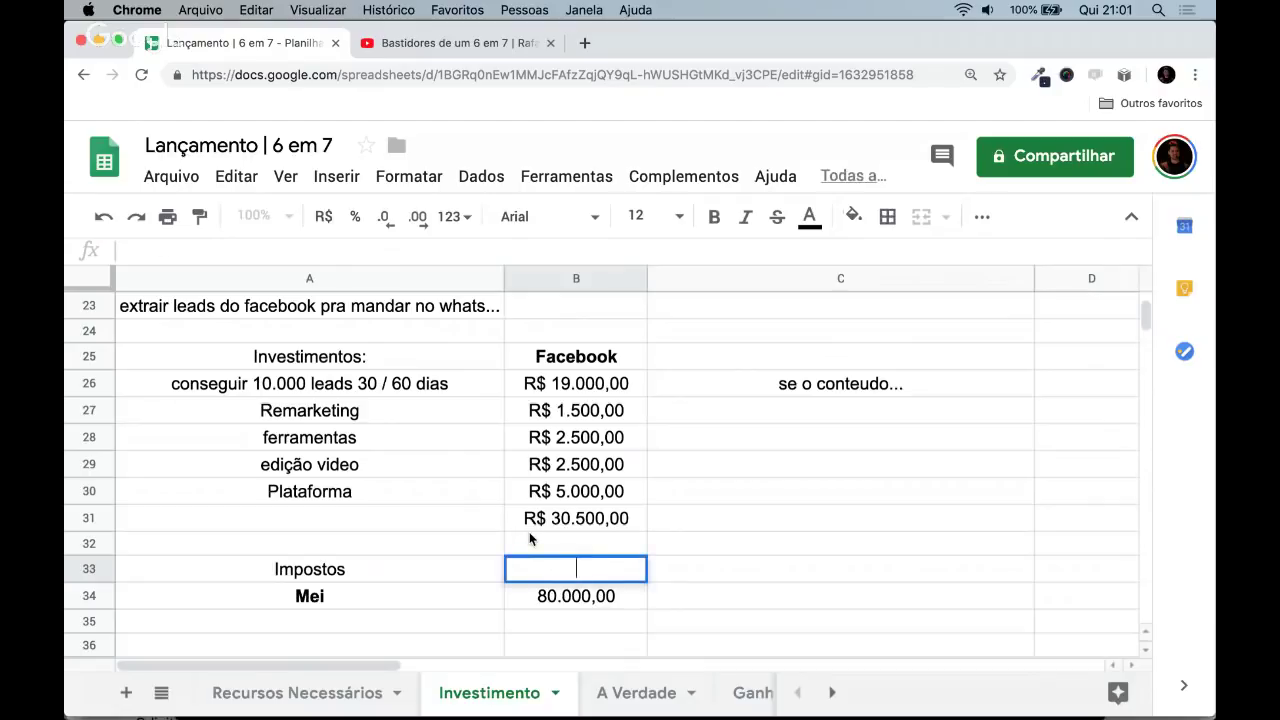
type("33.000")
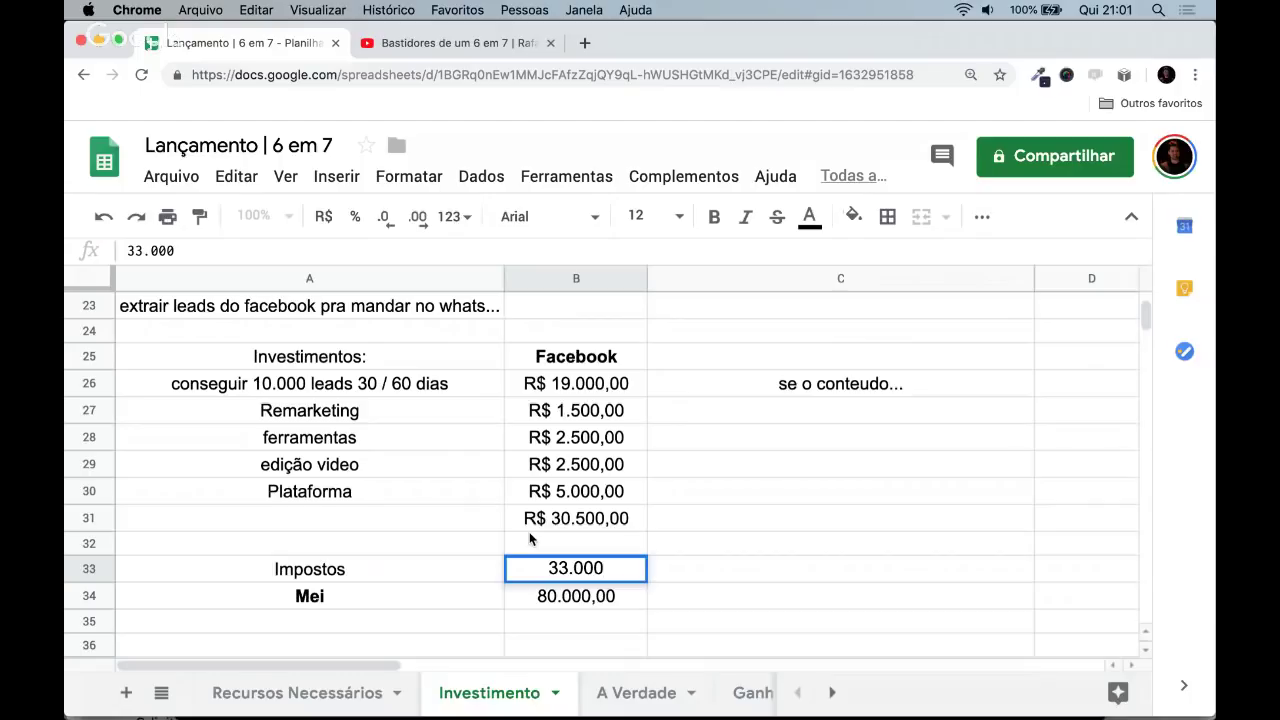
- Try 17% in the Impostos cell B33, then clear both B33 and the Mei amount in B34
key("super+a")
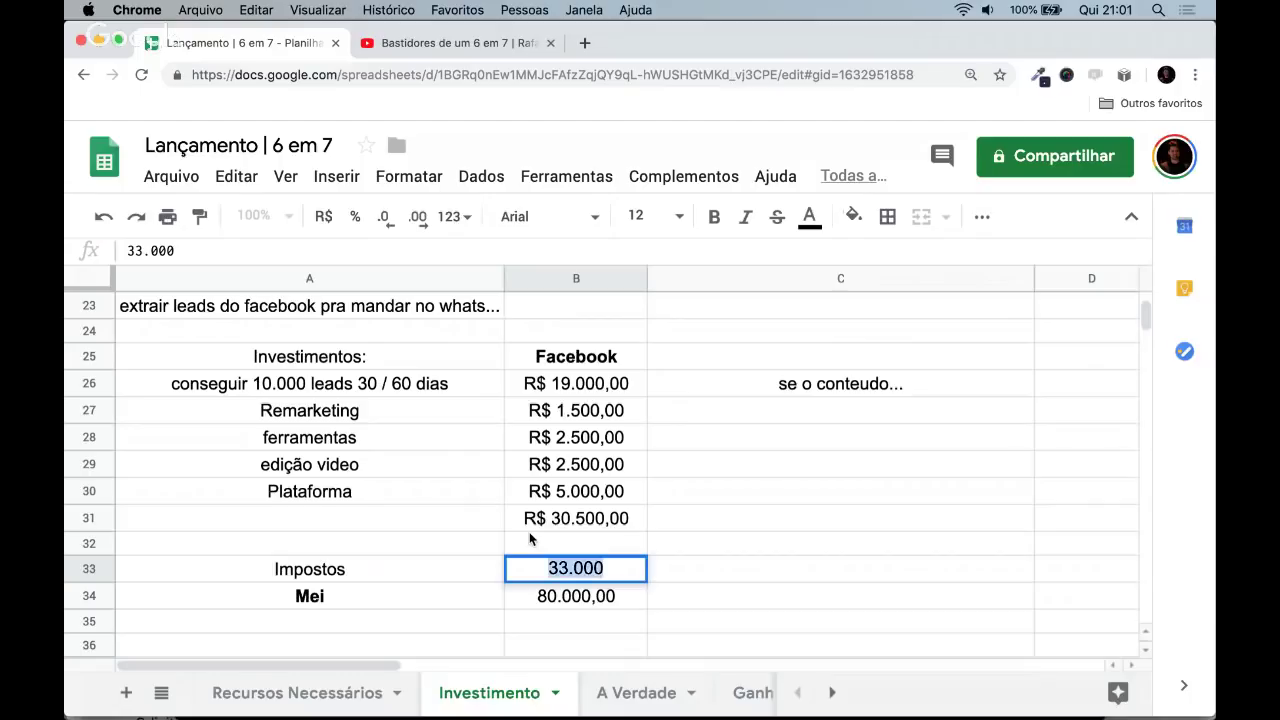
type("17%")
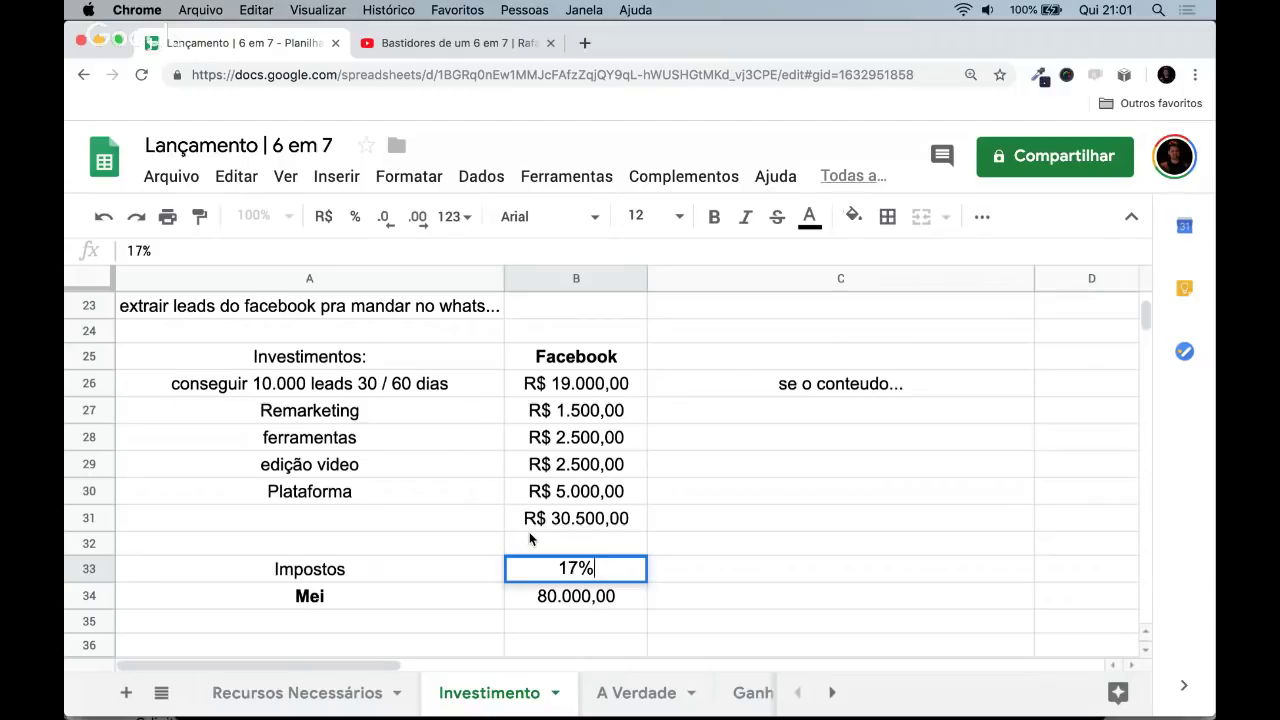
key("BackSpace")
key("BackSpace")
key("BackSpace")
key("super+Return")
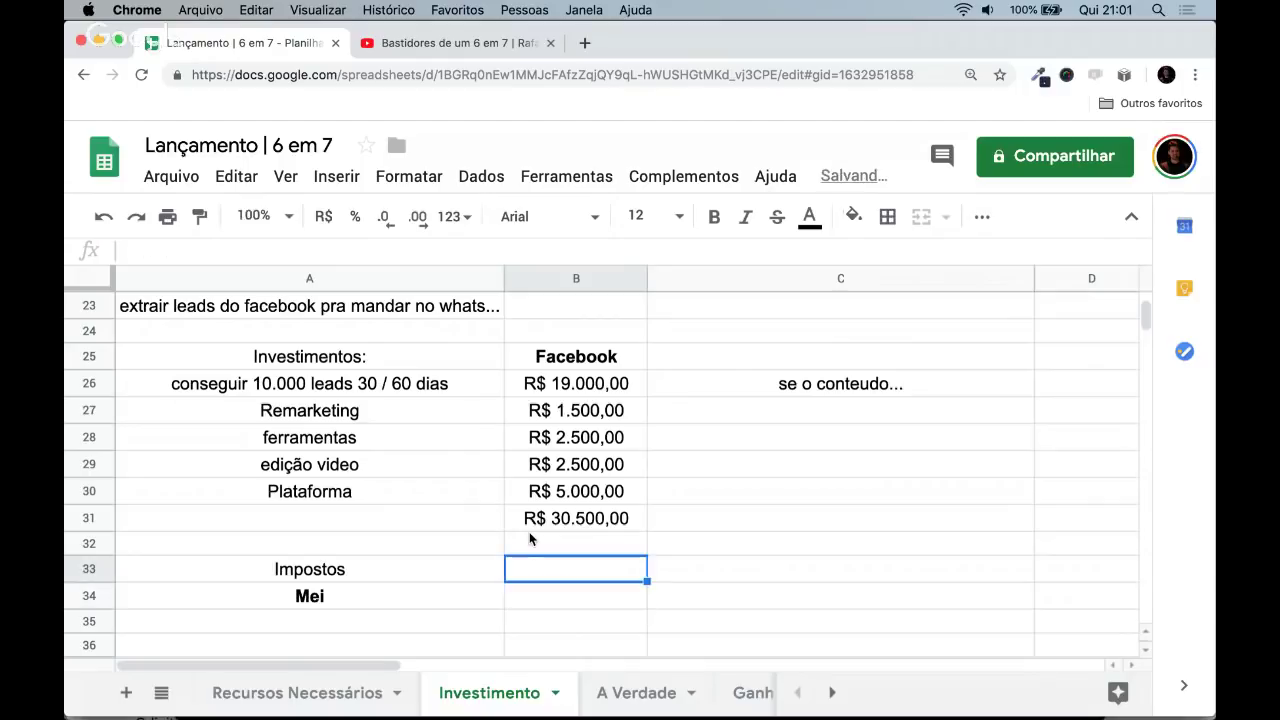
- Try an Impostos amount of 17000 in the empty cell B33
type("17000")
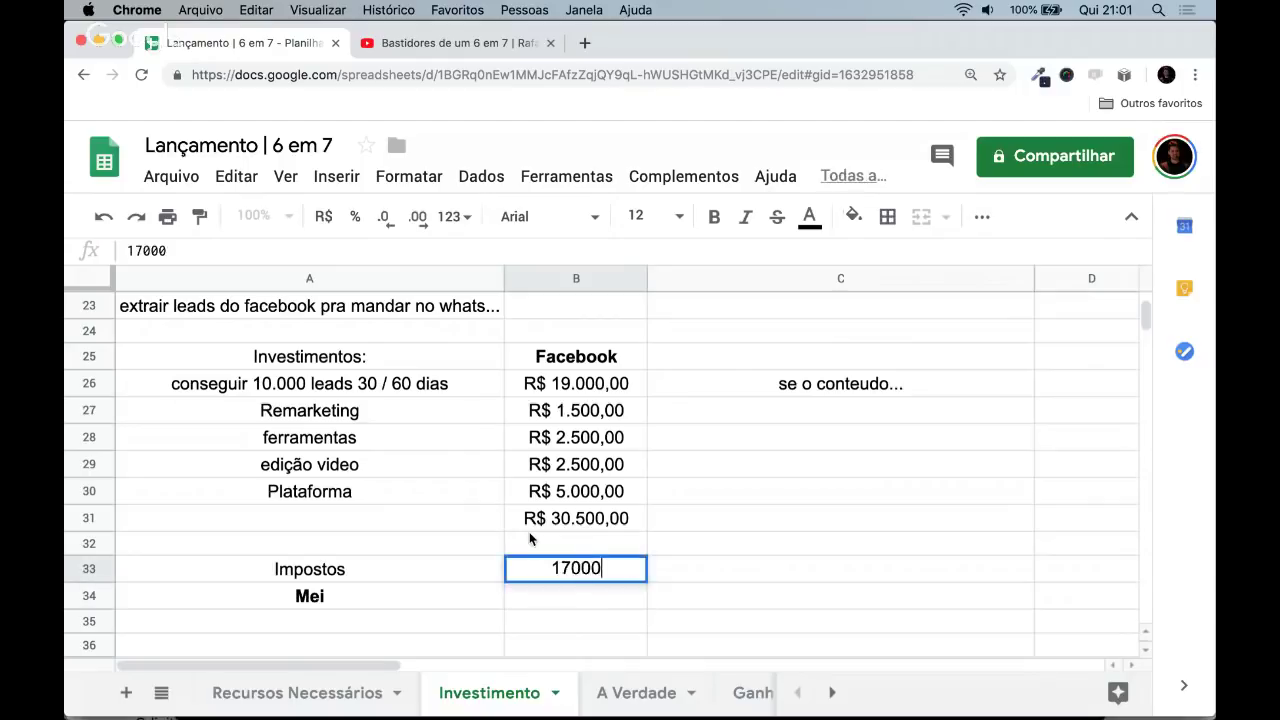
key("Return")
key("Up")
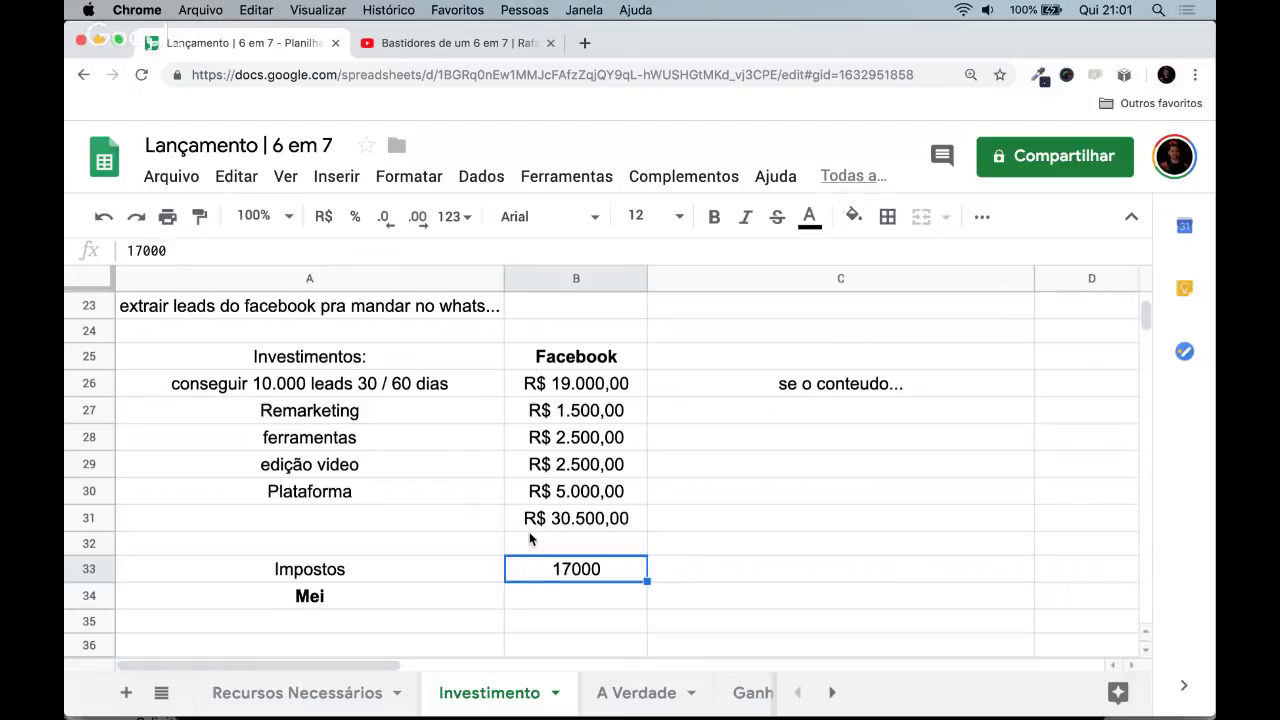
- Set the Impostos amount in cell B33 to 10000
key("Delete")
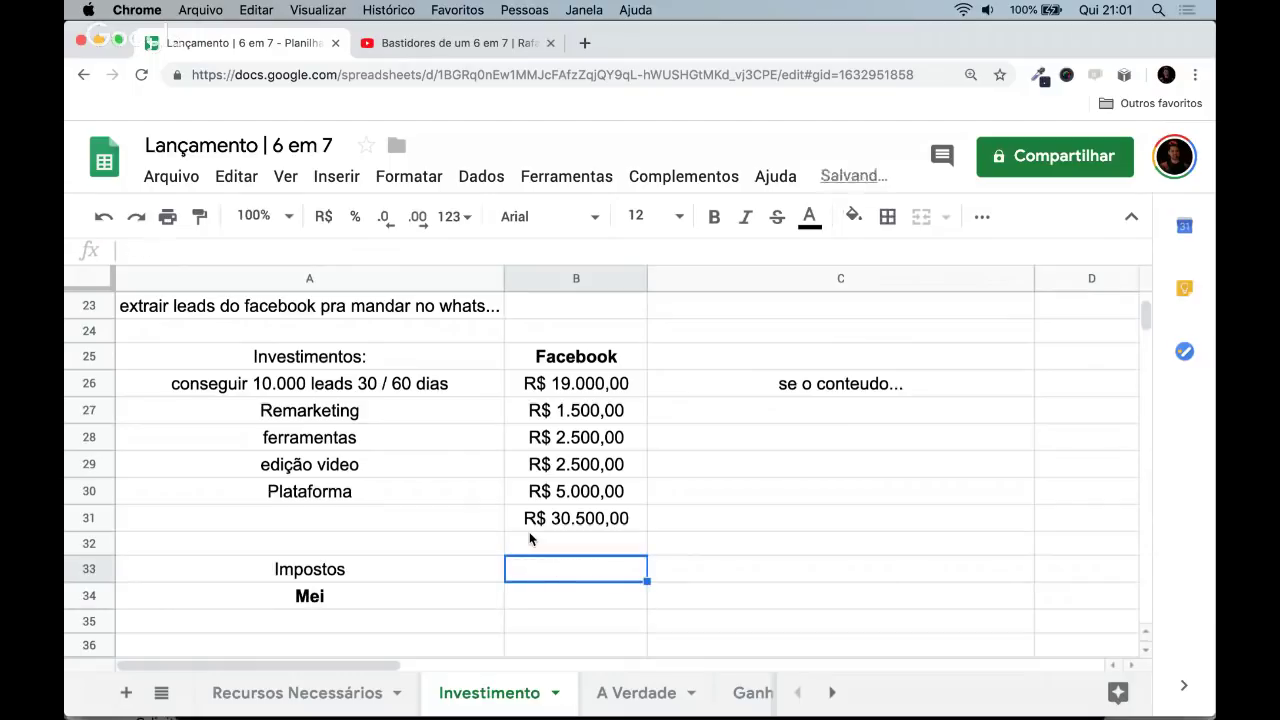
type("10000")
key("Return")
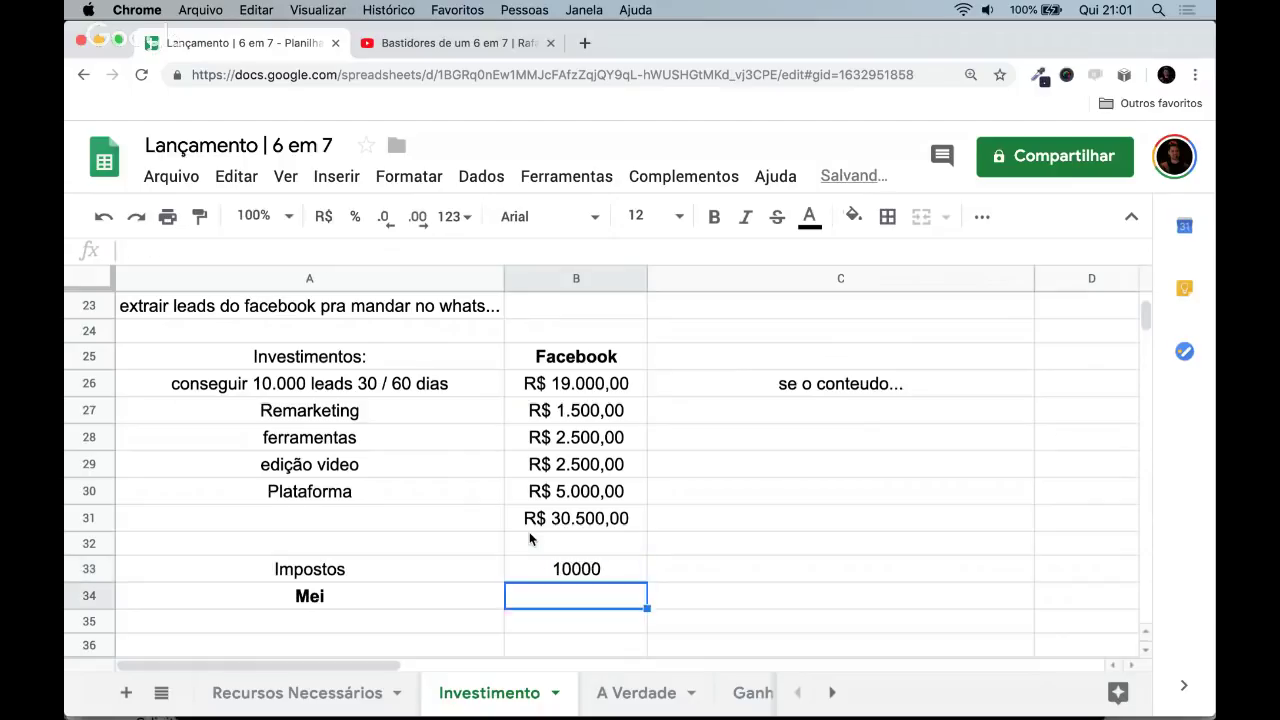
- Delete the Mei label from cell A34 and format the Impostos amount in B33 as R$ currency
key("Left")
key("Delete")
key("Up")
key("Right")
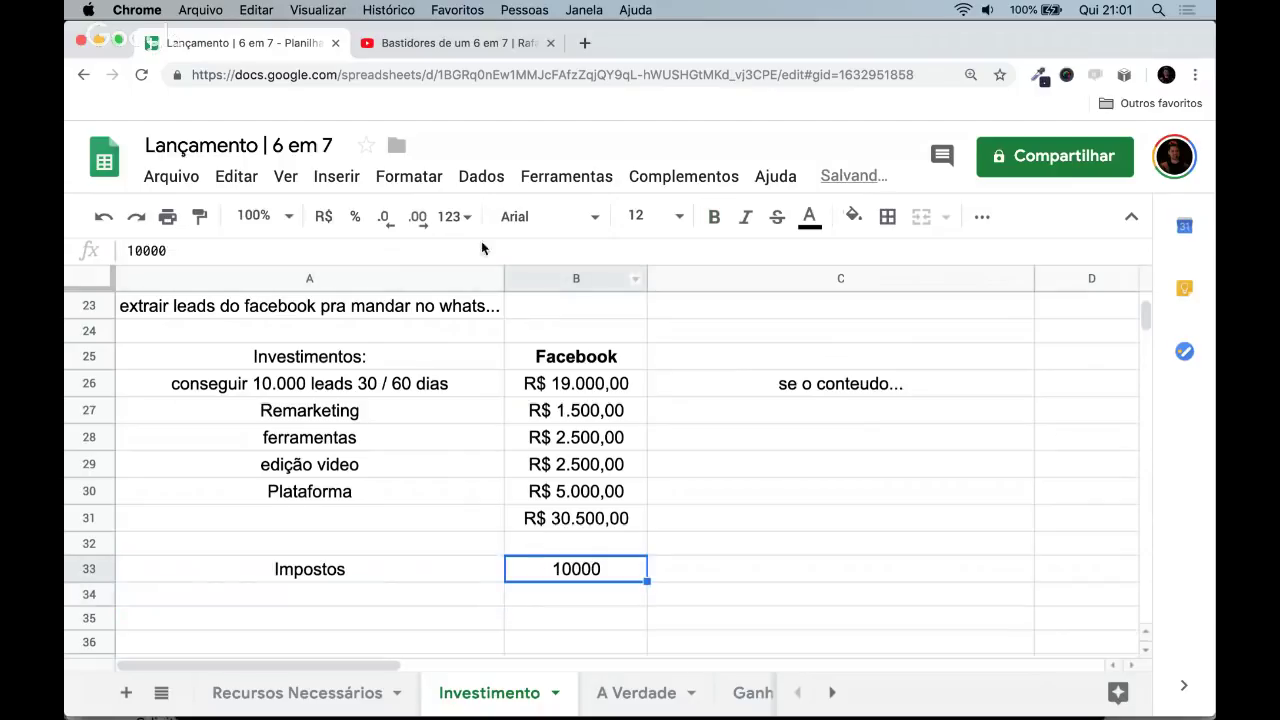
left_click(323, 216)
key("Down")
type("sum")
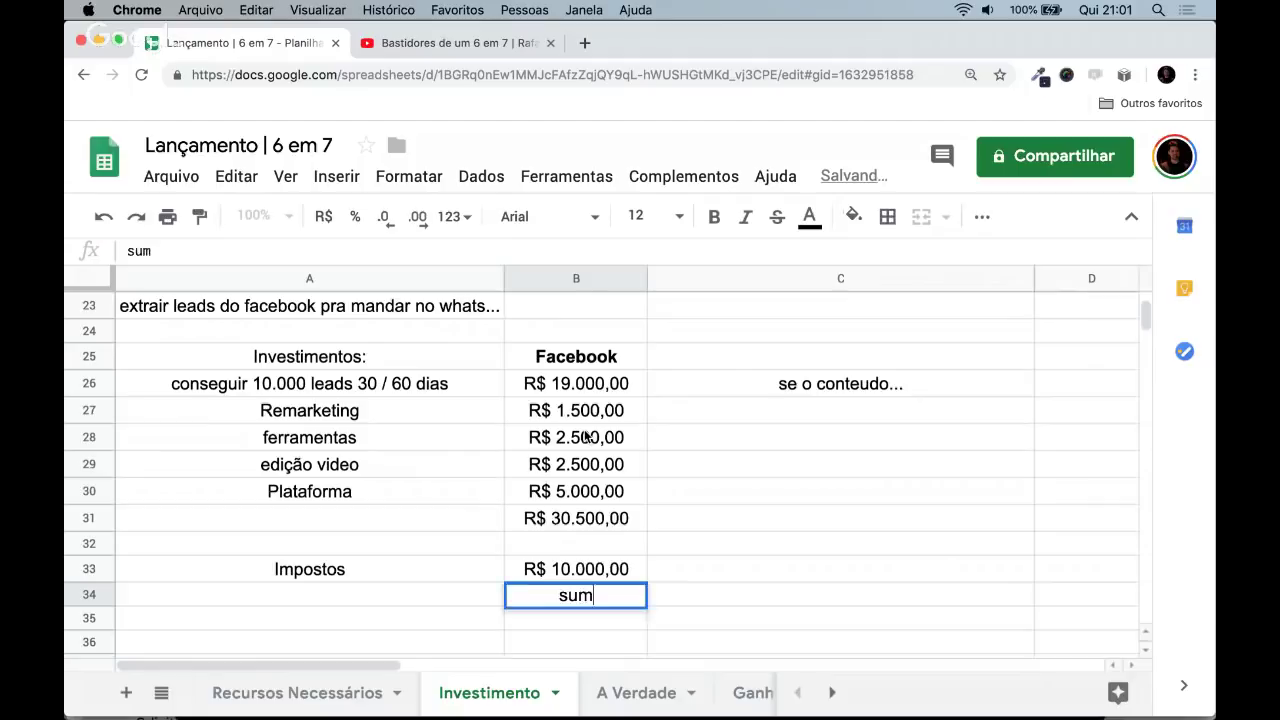
type("(")
key("BackSpace")
key("BackSpace")
key("BackSpace")
key("BackSpace")
- Total the investments and taxes in cell B34 with the formula =sum(B26:B33)
type("=sum(")
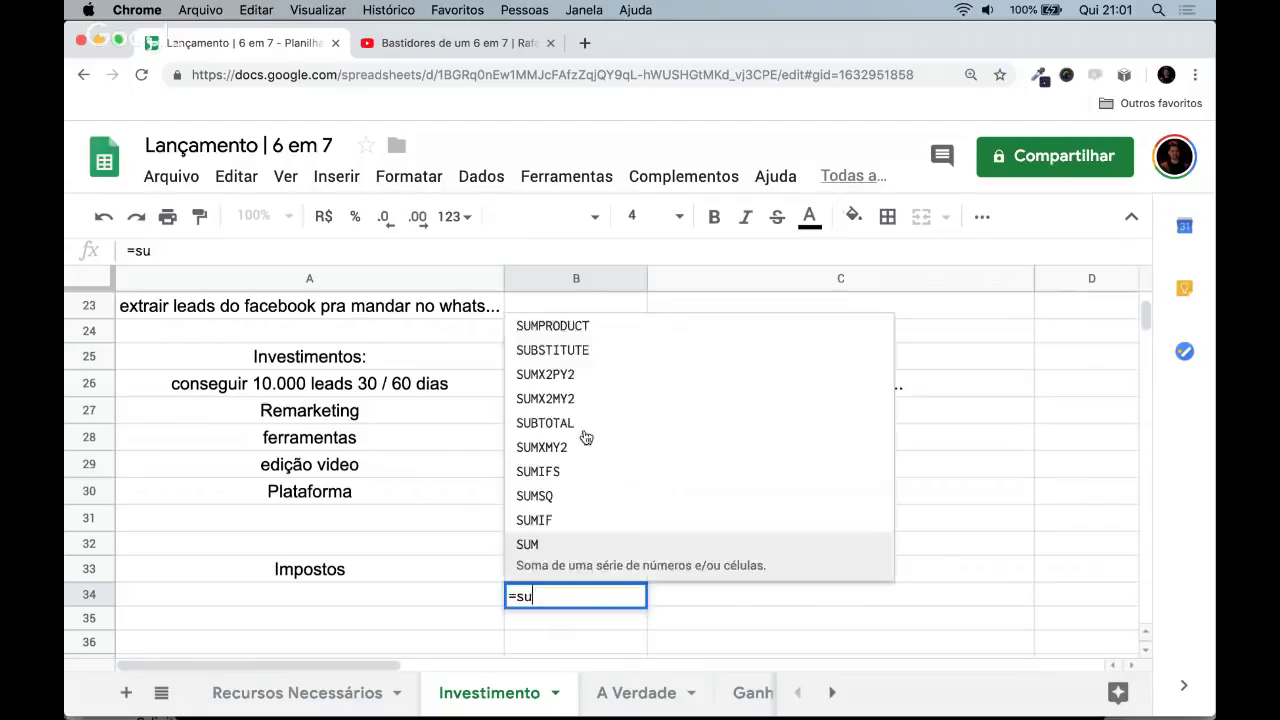
key("Up")
key("shift+Up")
key("shift+Up")
key("shift+Up")
key("shift+Up")
key("shift+Up")
key("shift+Up")
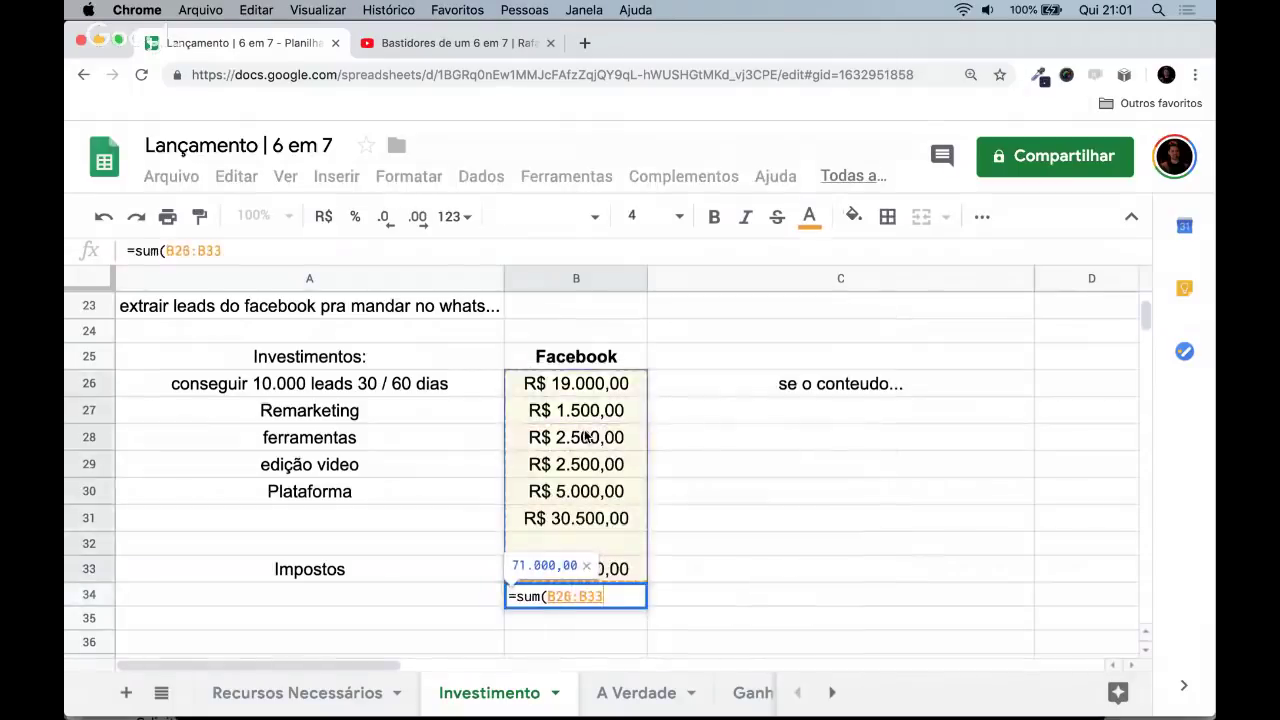
key("Return")
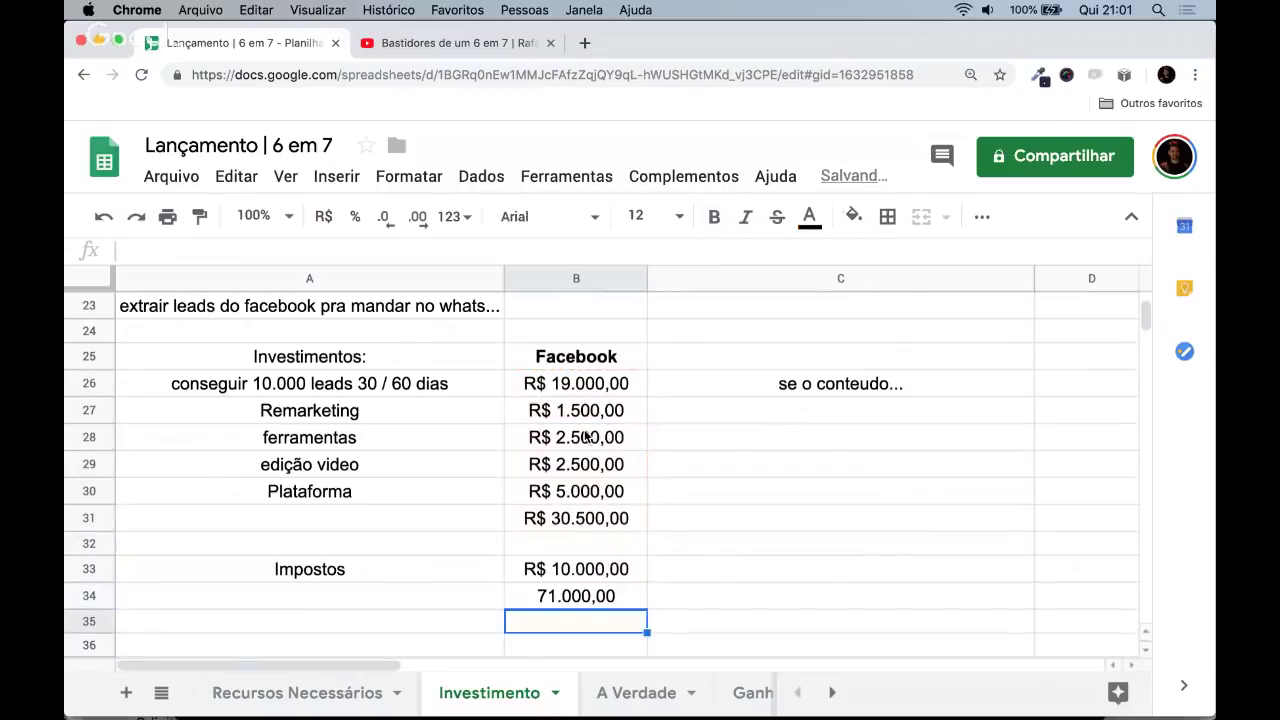
- Delete the earlier investment subtotal from cell B31
key("Up")
key("Up")
key("Up")
key("Up")
key("Delete")
key("Down")
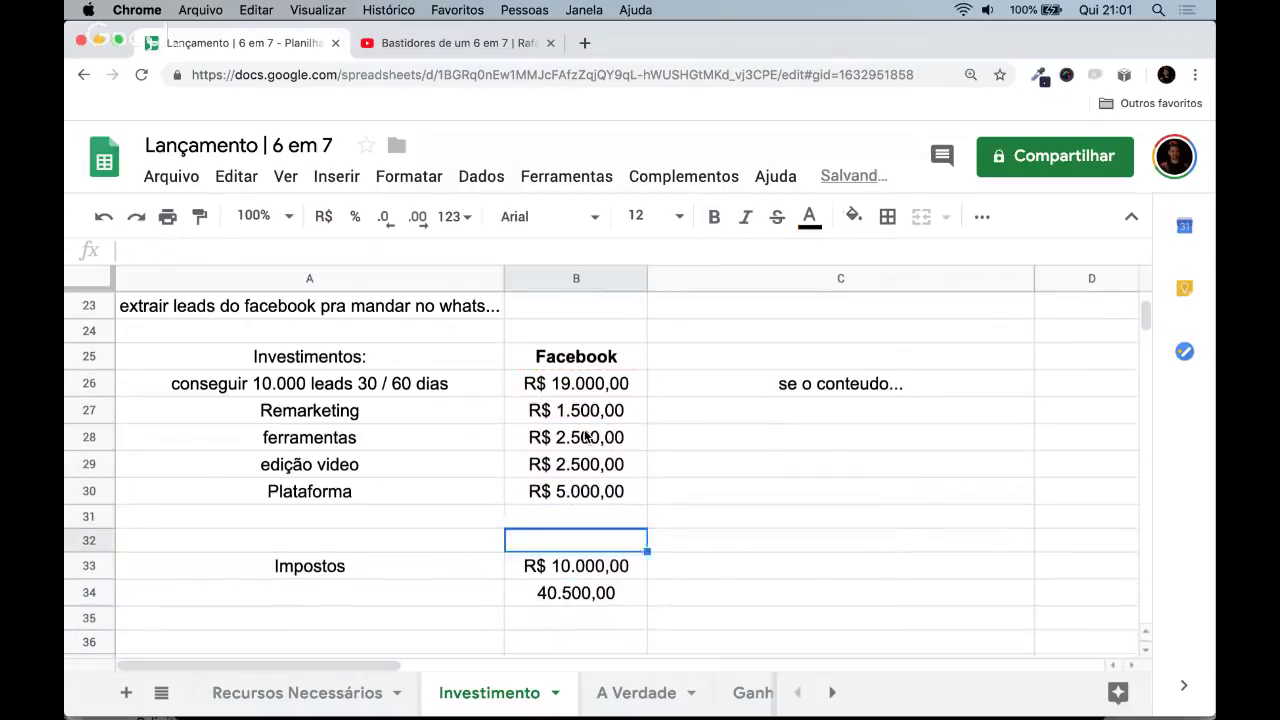
- Format the overall total in cell B34 as R$ currency
key("Down")
key("Down")
key("Up")
key("Down")
key("Left")
key("Right")
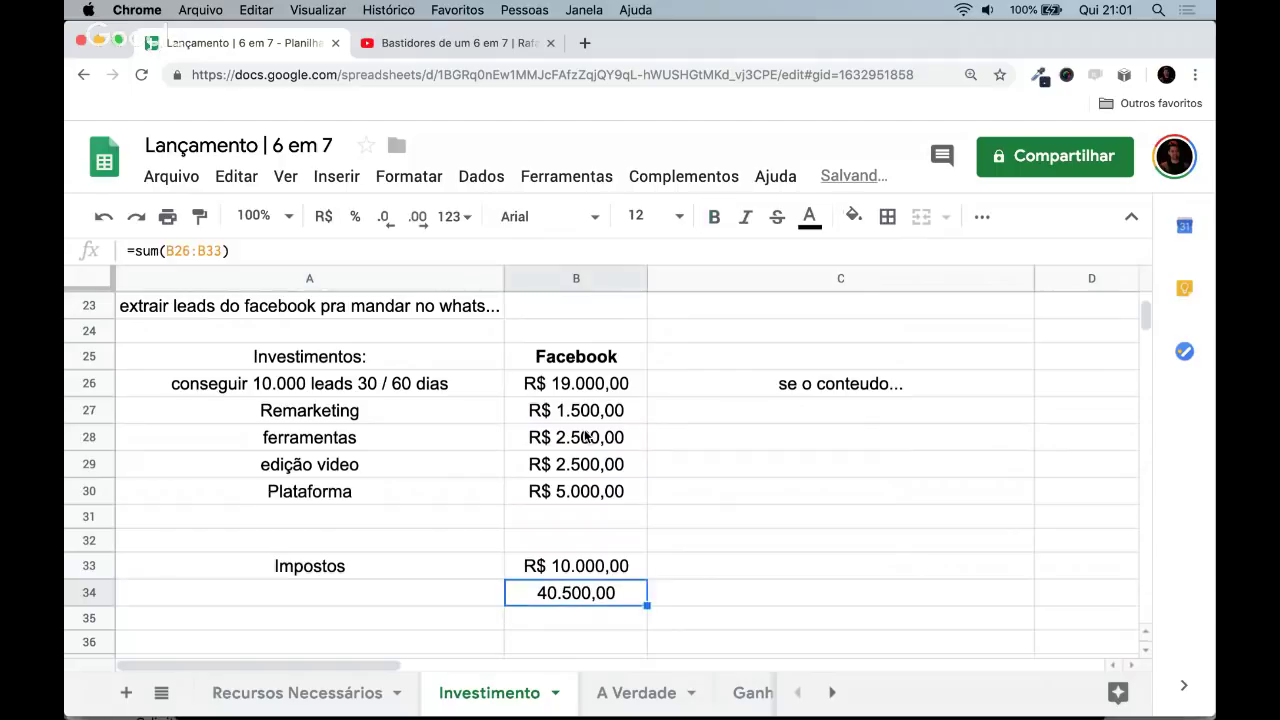
left_click(321, 217)
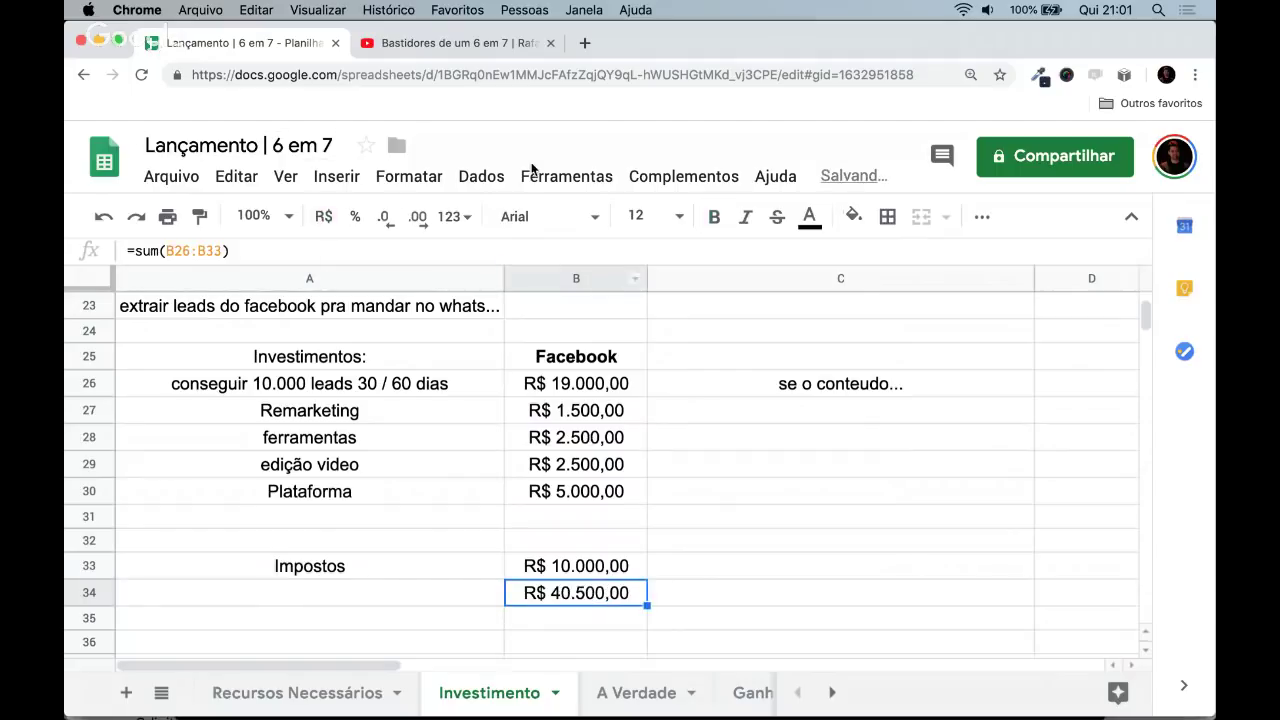
key("Left")
key("Right")
key("Left")
key("Right")
key("Left")
key("Right")
left_click(581, 388)
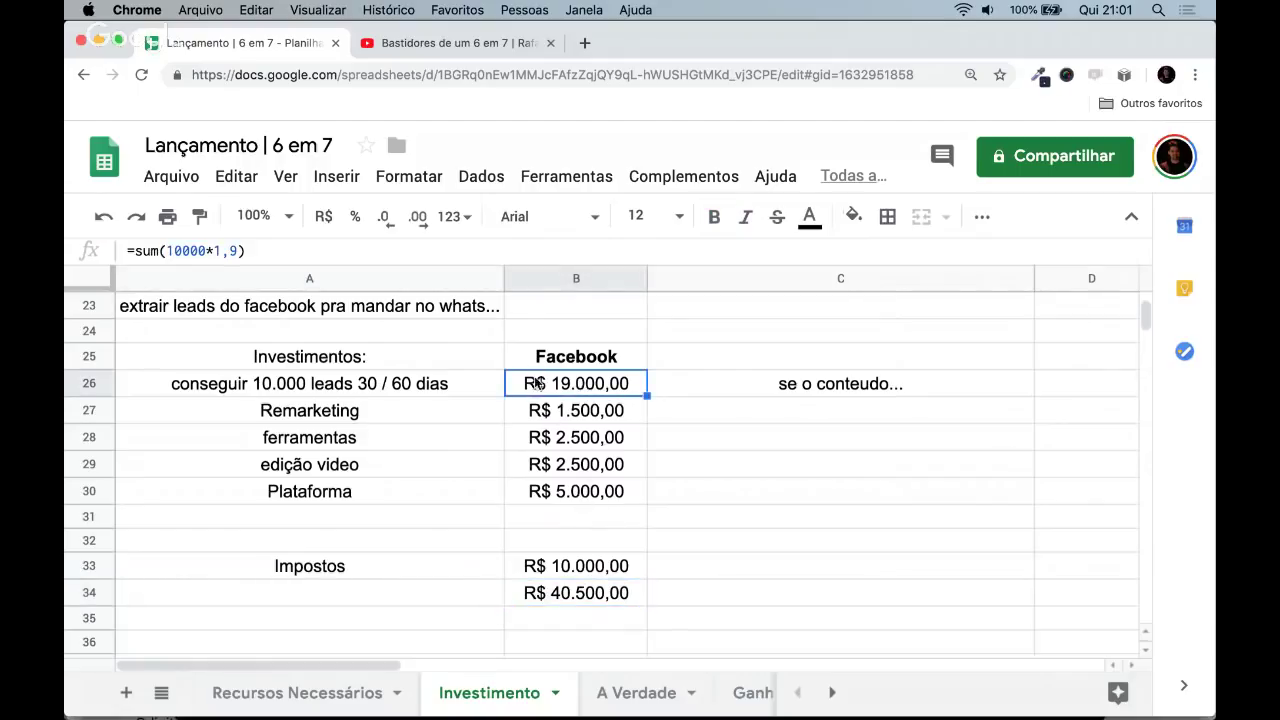
- Try a cost per lead of 2,9 in cell B26 with the formula =sum(10000*2,9)
left_click(365, 252)
key("Left")
key("Left")
key("Left")
key("BackSpace")
type("2")
key("Return")
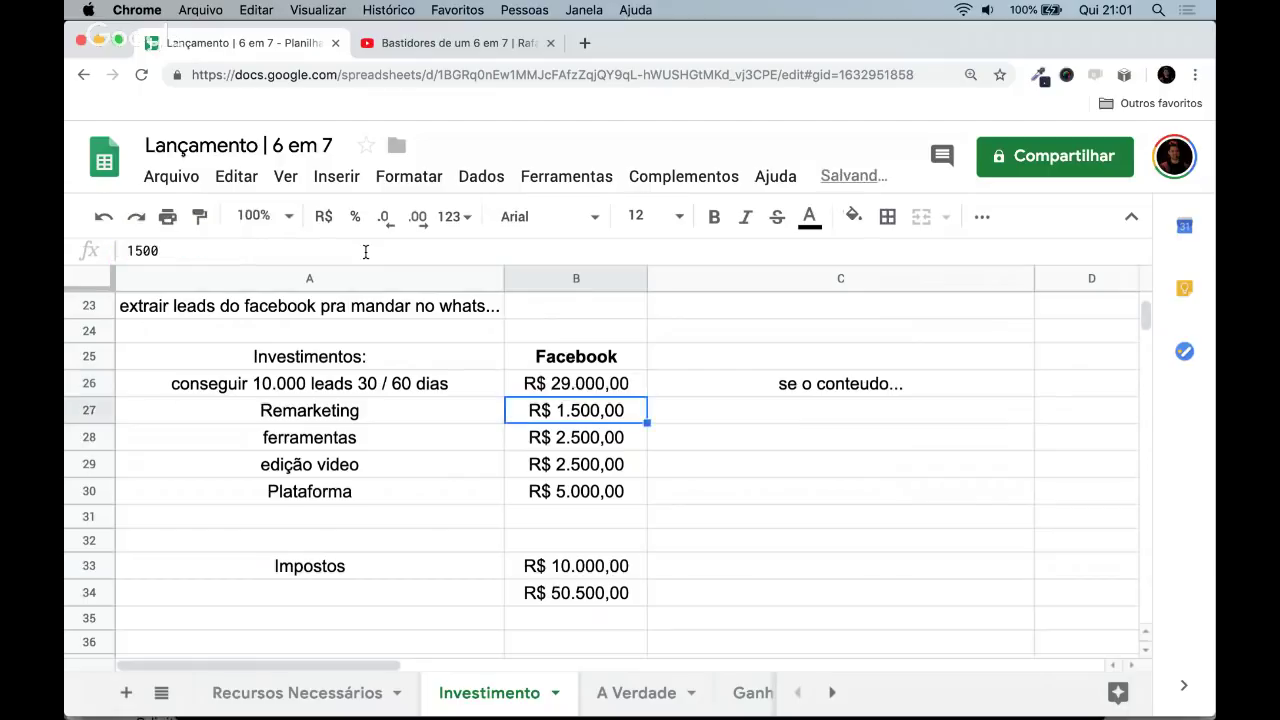
- Return the cost per lead in the formula of cell B26 to 1,9, as =sum(10000*1,9)
left_click(508, 378)
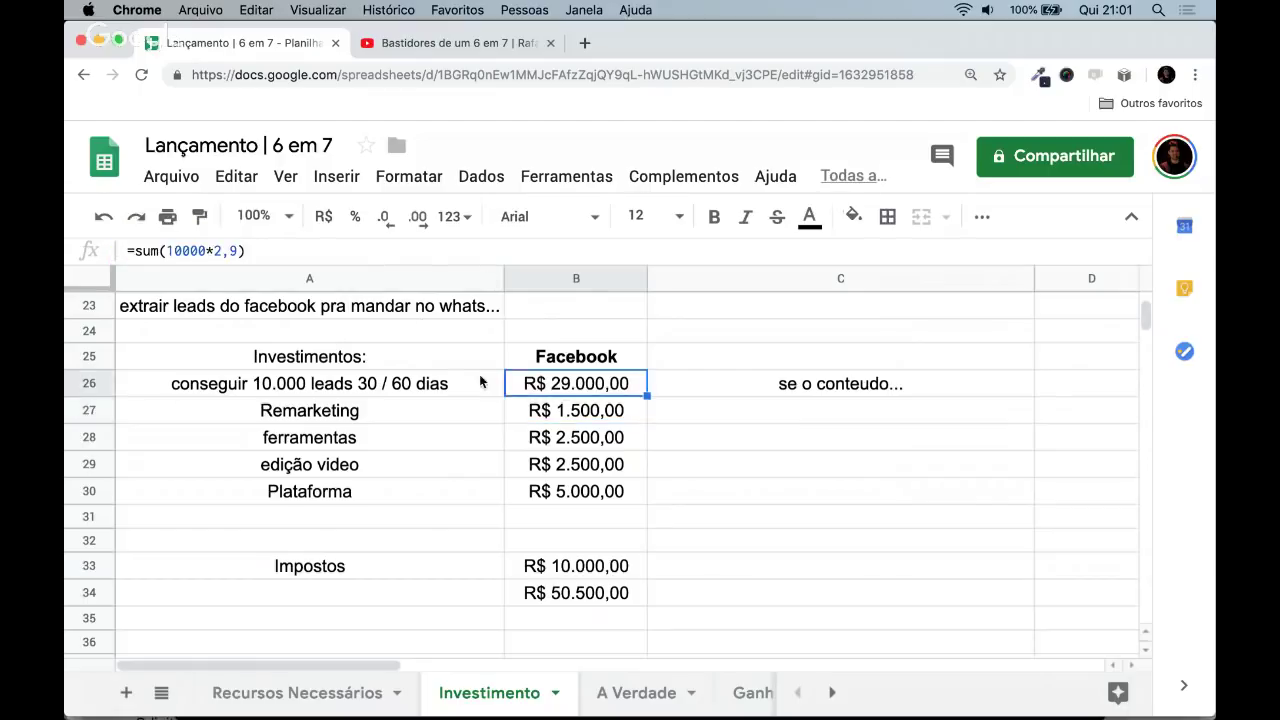
left_click(374, 256)
key("Left")
key("Left")
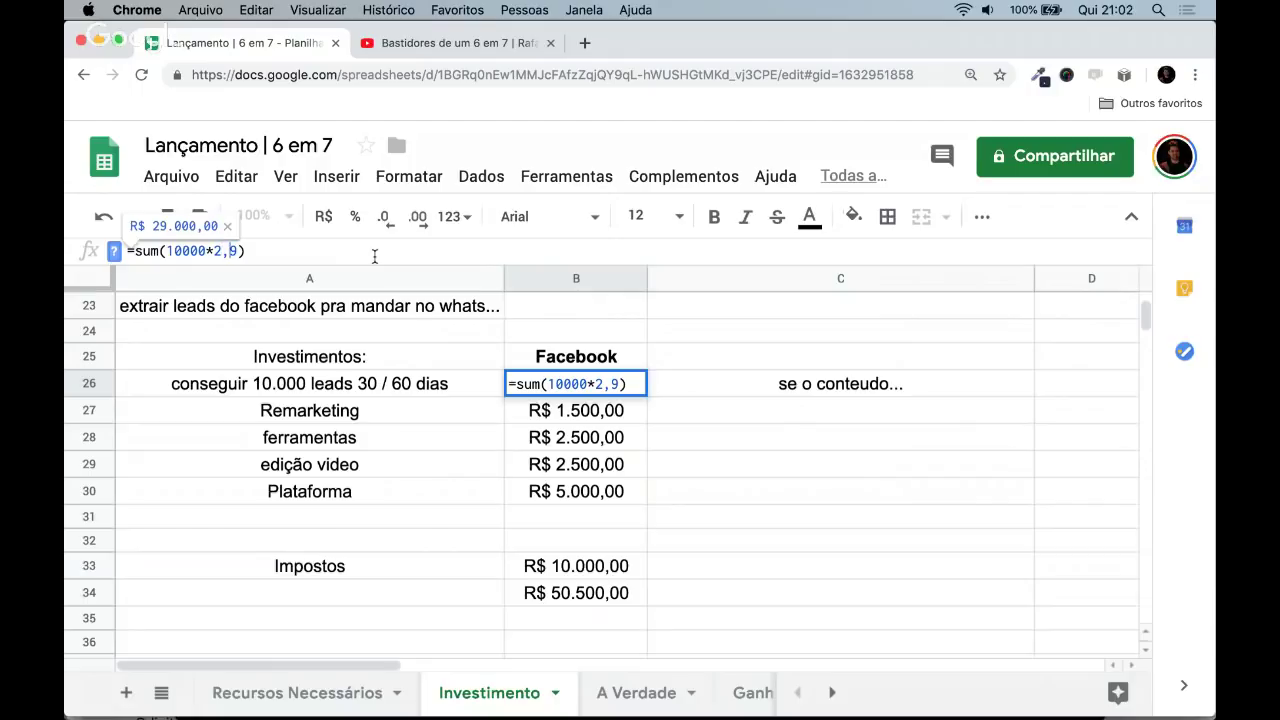
key("Left")
key("Right")
key("Left")
key("Right")
key("Left")
key("Left")
key("Right")
key("Right")
key("Right")
key("Left")
key("Left")
key("BackSpace")
type("1")
key("Return")
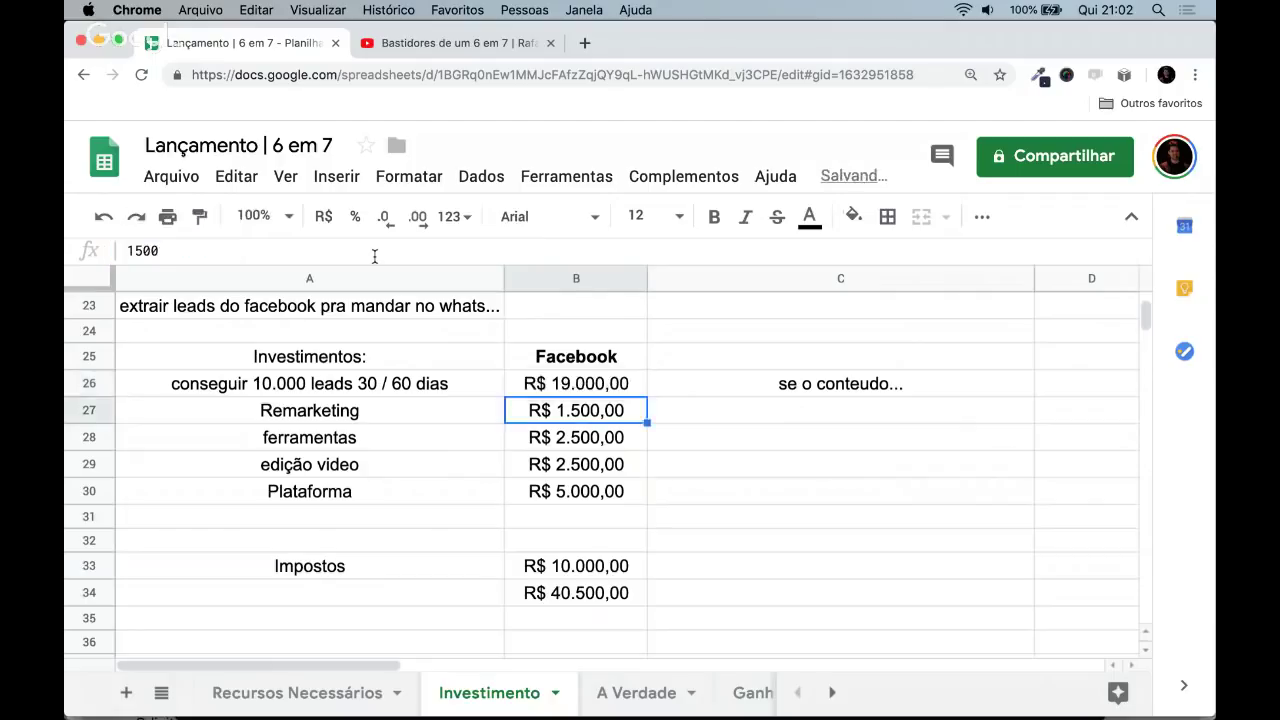
- Enter the note "face leads" in cell D26, beside the content note of the leads row
key("Up")
key("Down")
key("Up")
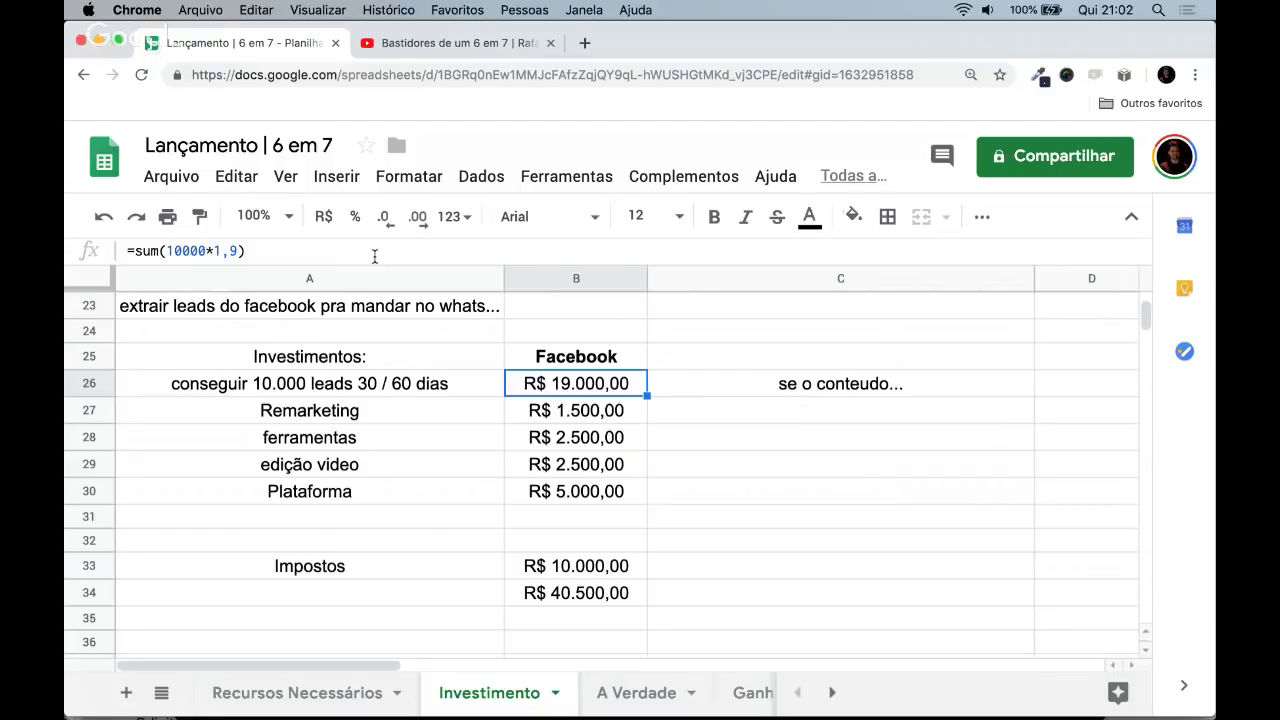
key("Right")
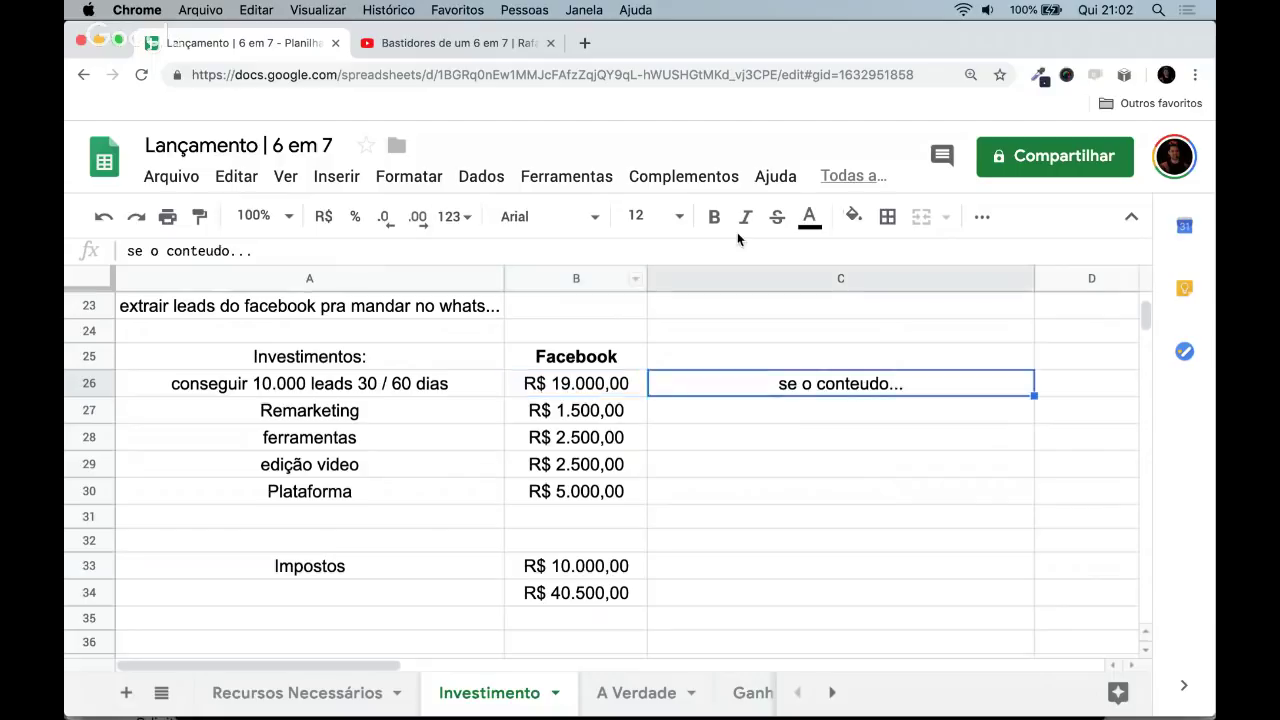
key("Right")
type("face leads")
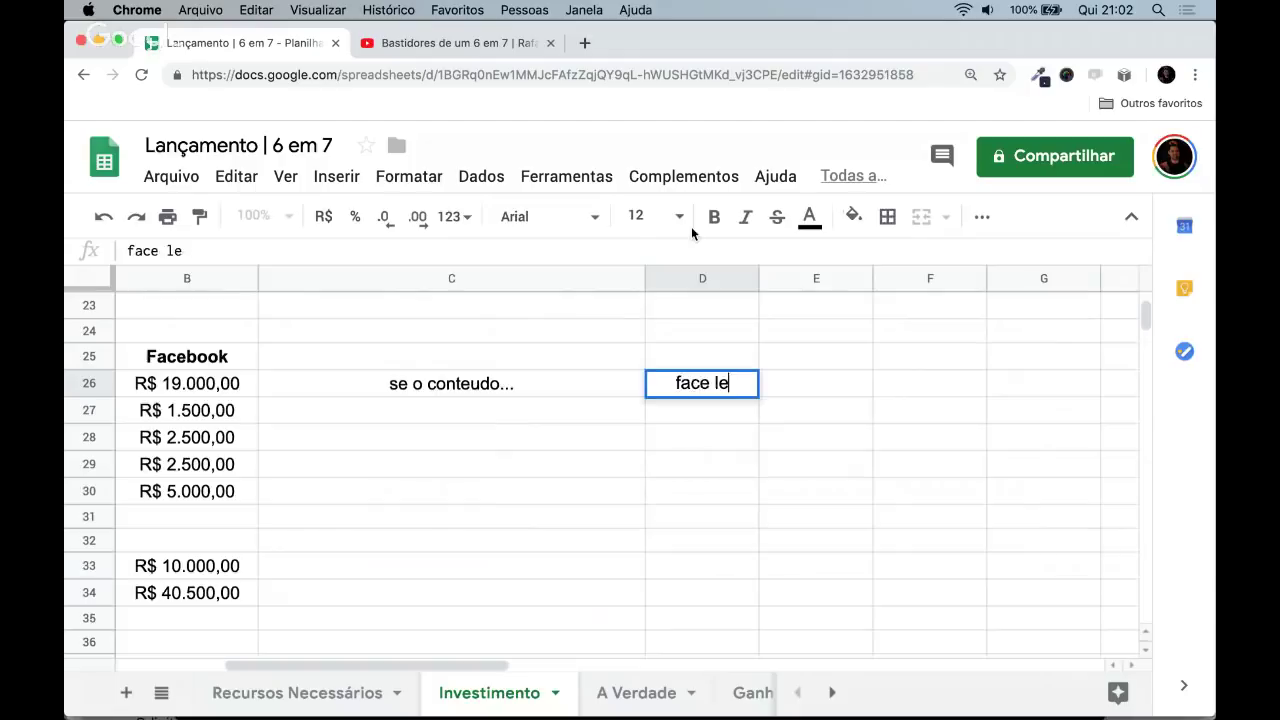
key("Return")
- Review the face leads note in D26 and the investment amounts from B26 down to the Impostos amount in B33
key("Left")
key("Left")
key("Left")
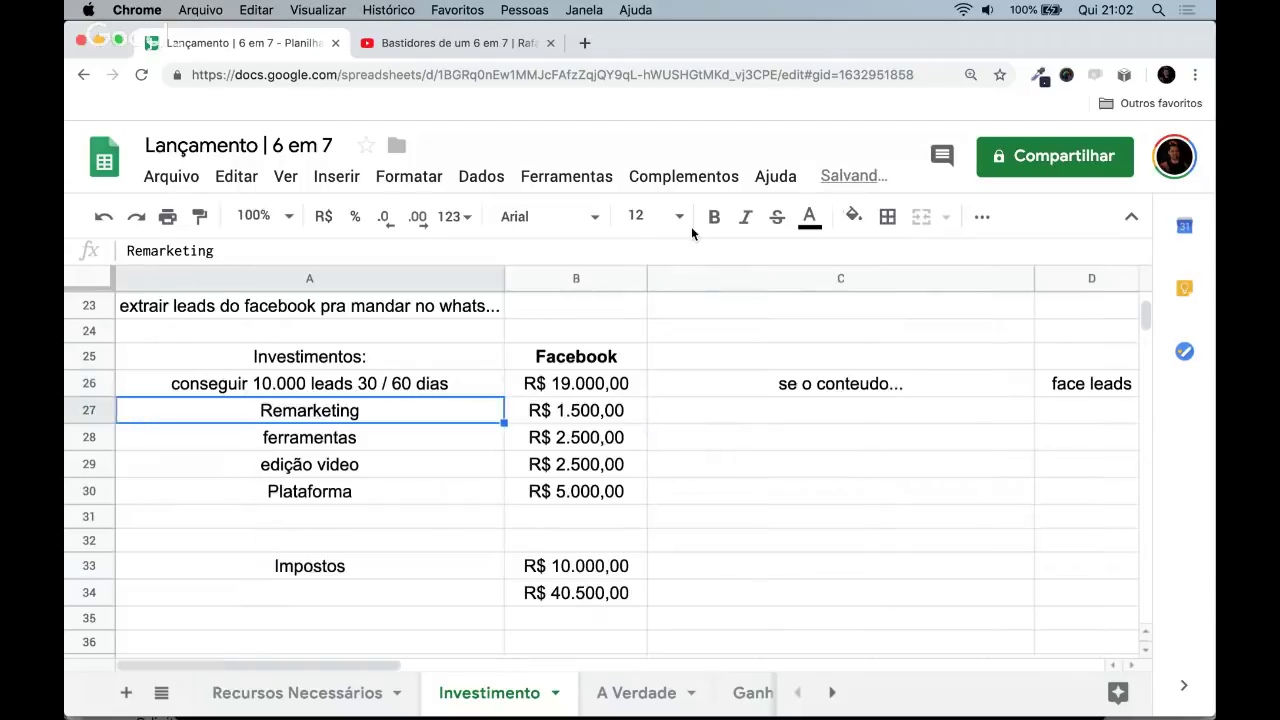
key("Right")
key("Up")
key("Right")
key("Right")
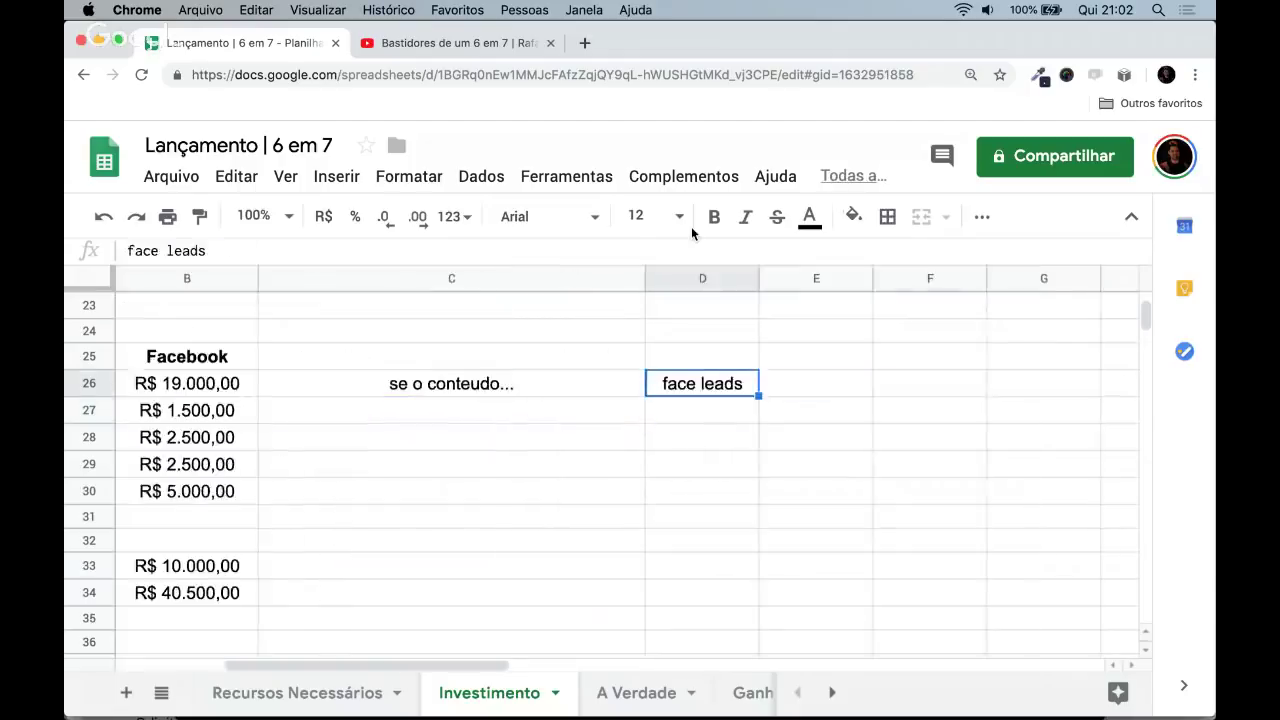
key("Left")
key("Left")
key("Left")
key("Right")
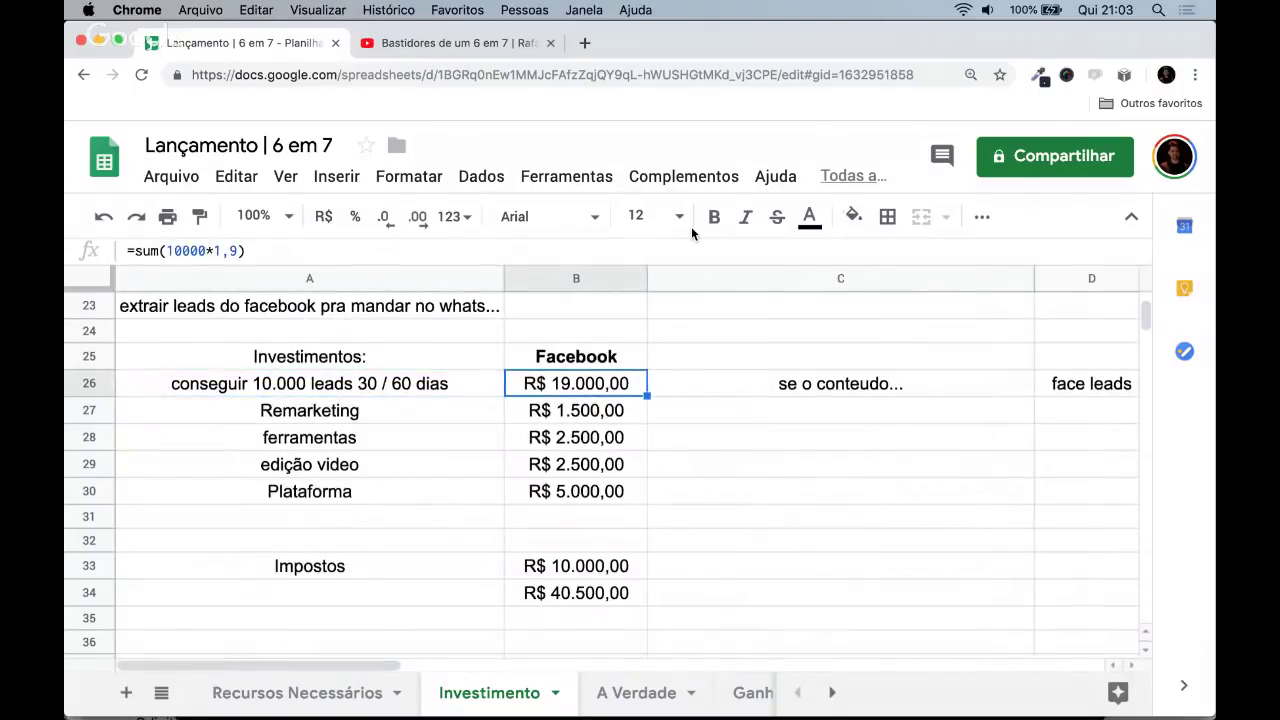
key("Down")
key("Down")
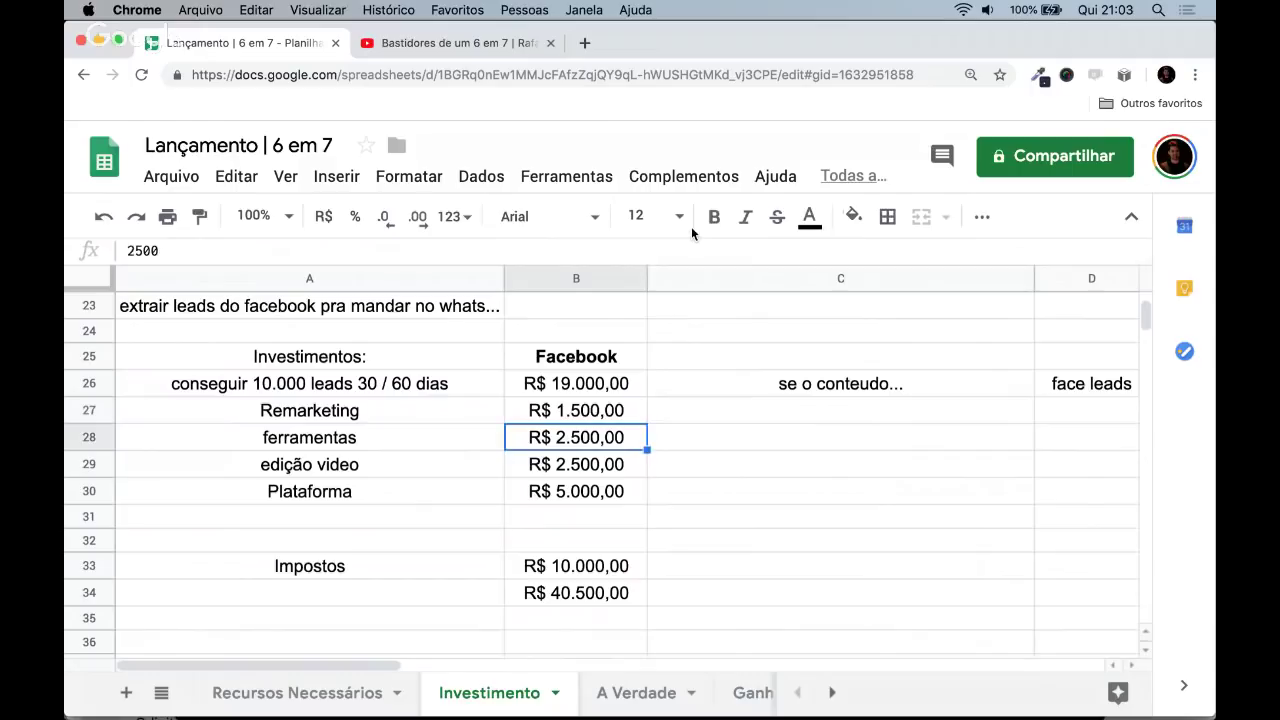
key("Down")
key("Down")
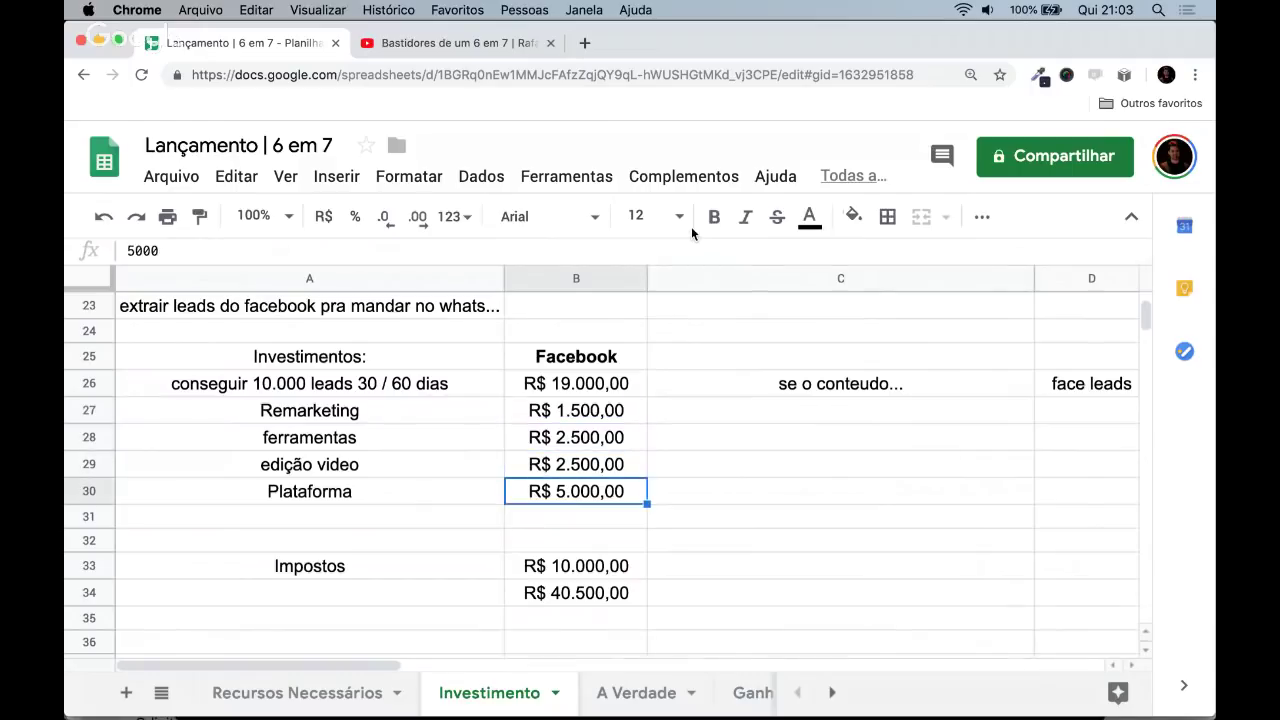
key("Up")
key("Down")
key("Up")
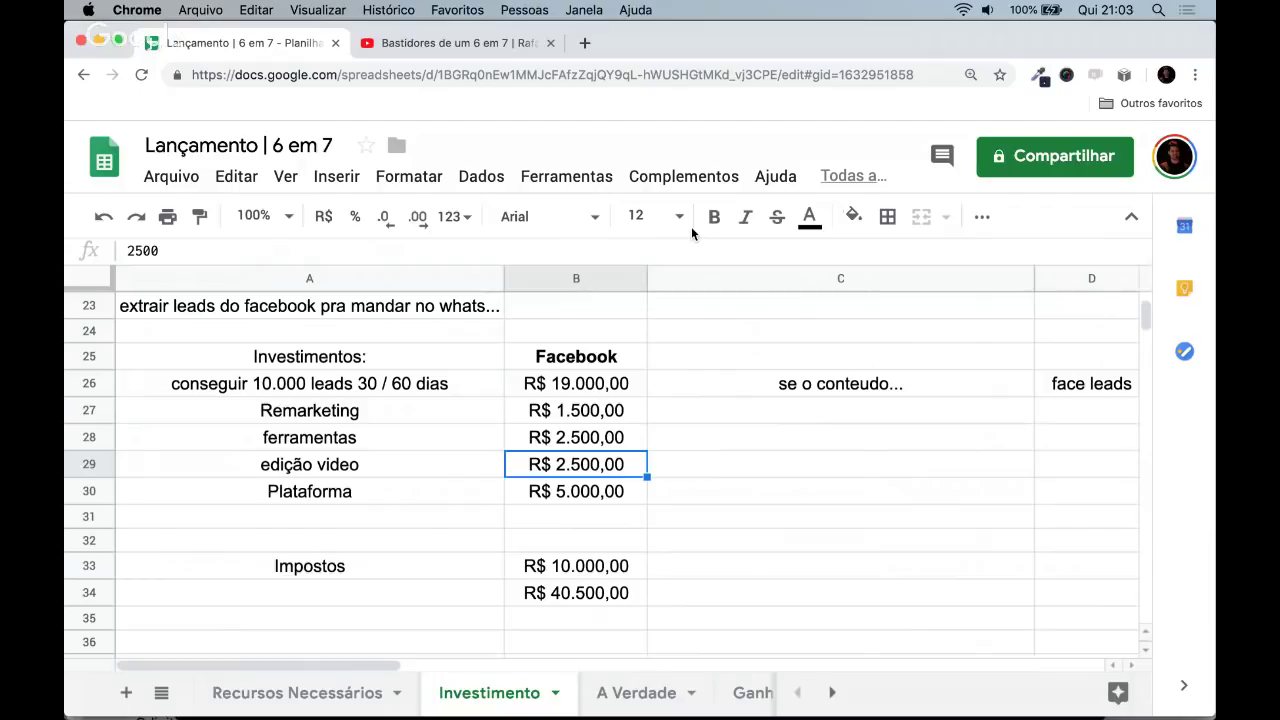
key("Down")
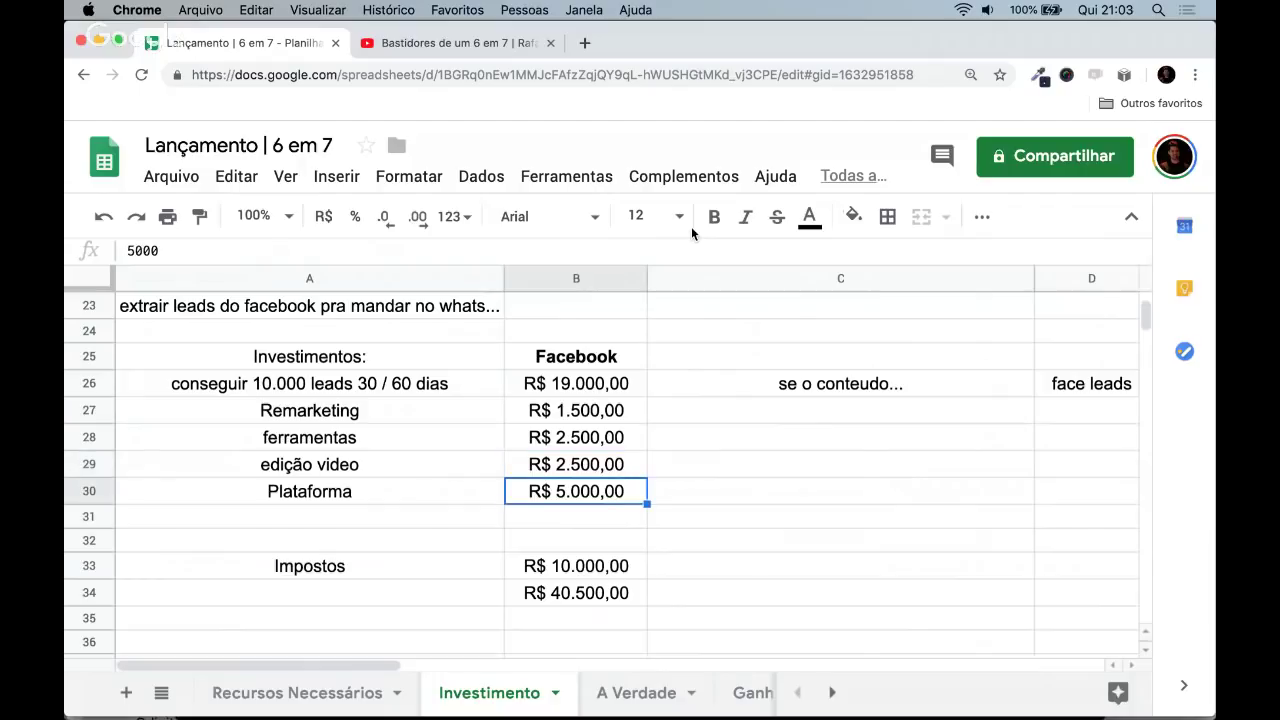
key("Down")
key("Down")
key("Down")
key("Down")
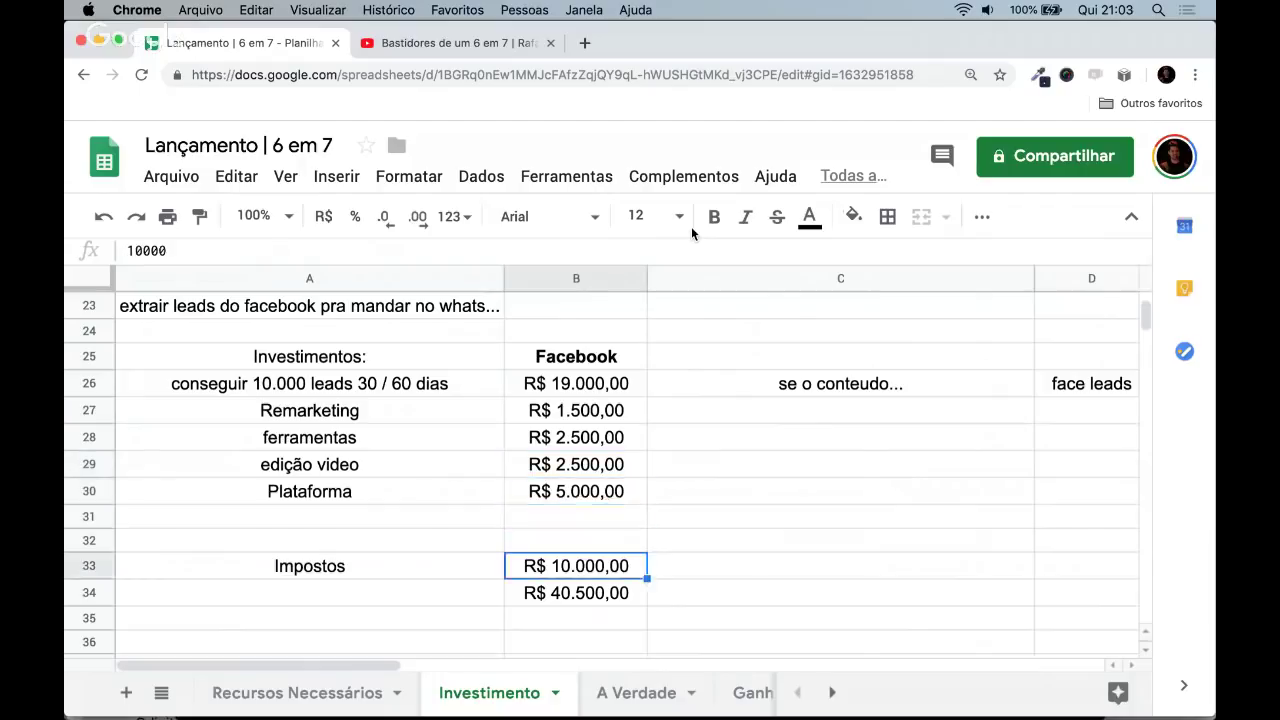
- Enter the launch revenue of 100000 in cell B36 and format it as R$ currency
key("Down")
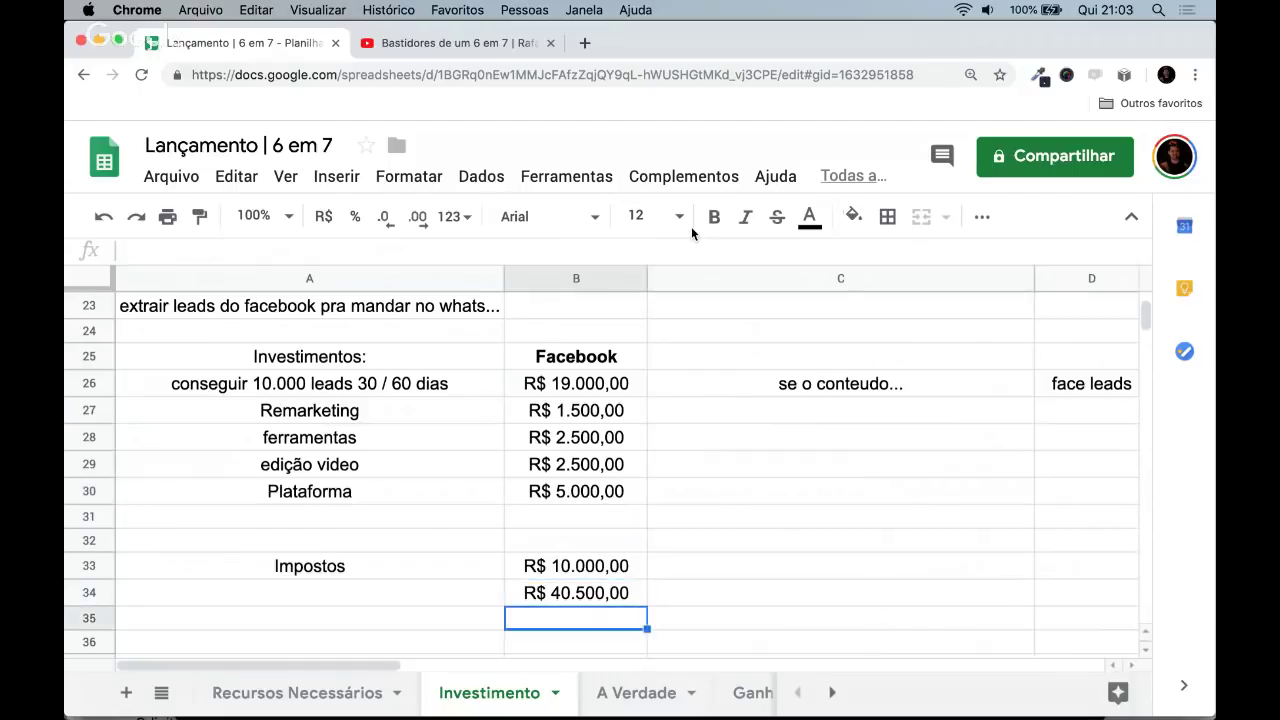
key("Down")
type("100000")
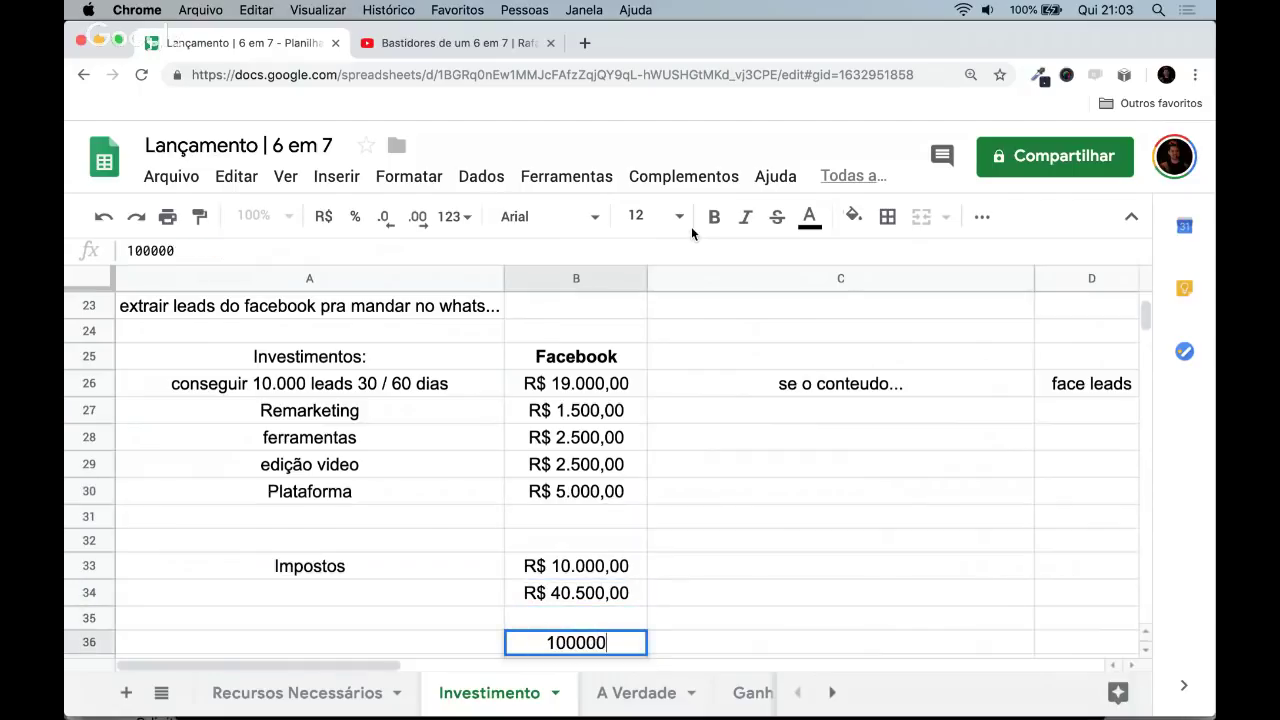
key("Return")
key("Up")
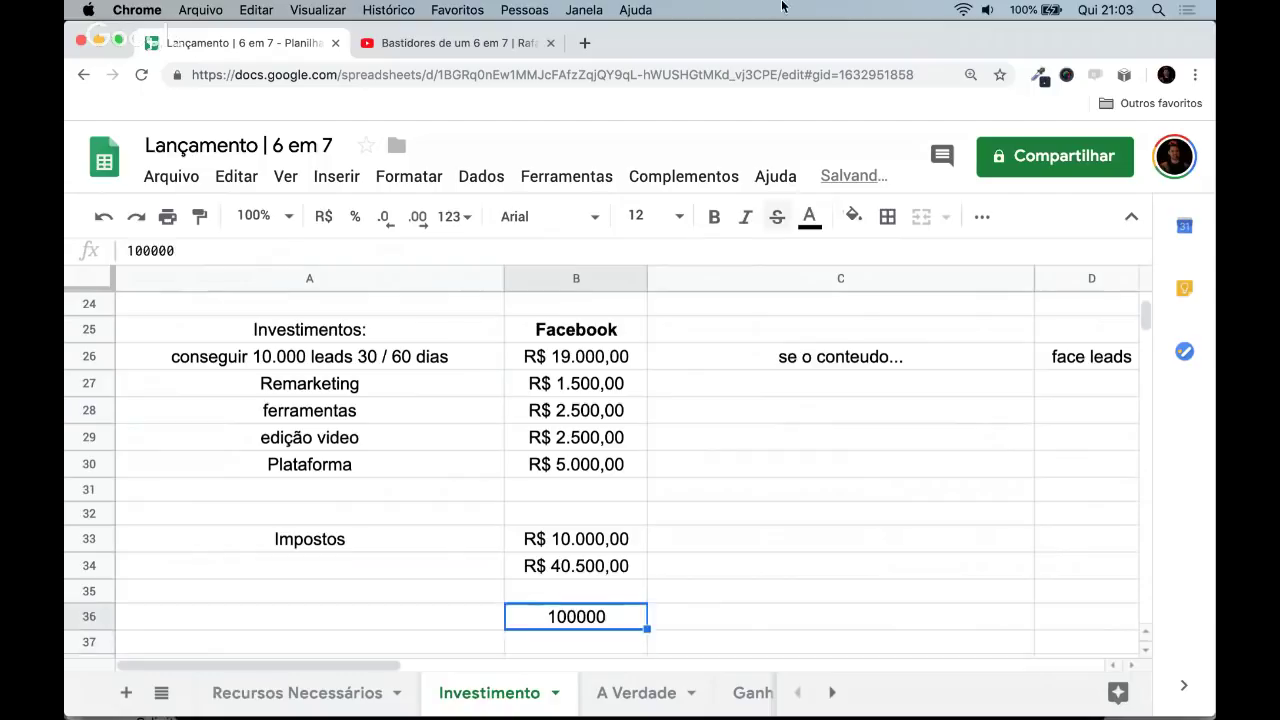
key("Return")
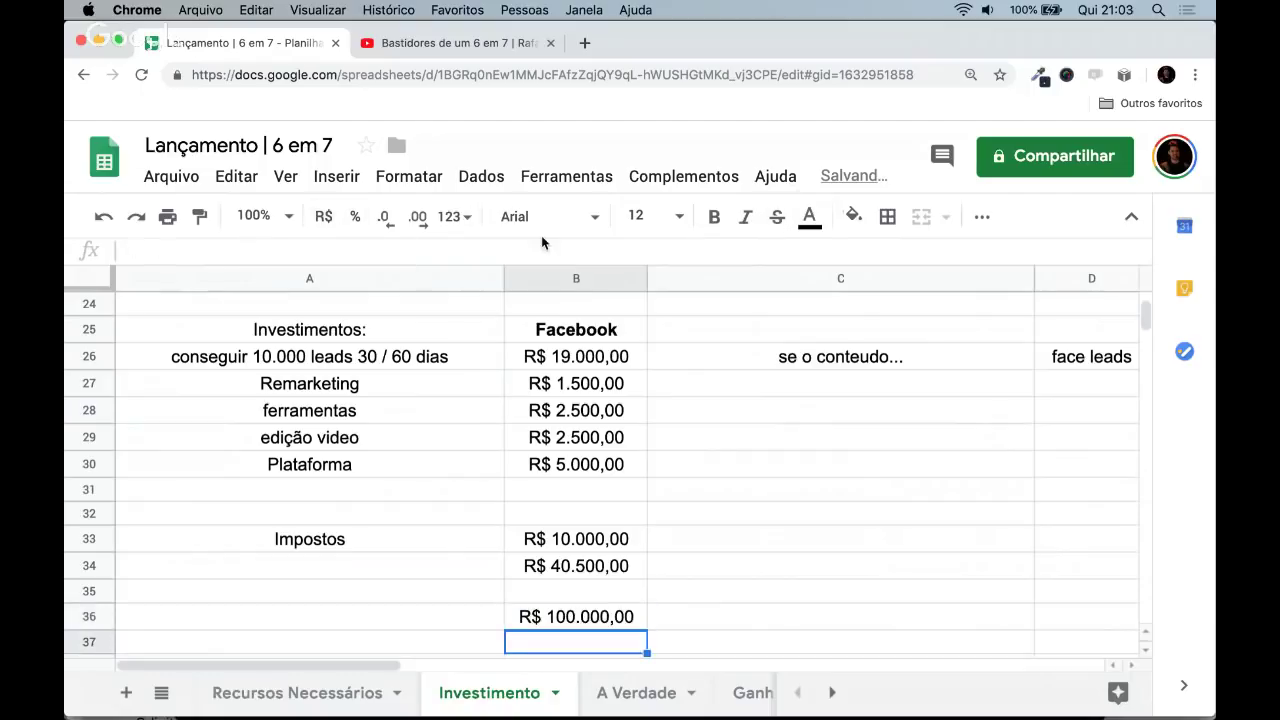
- Subtract the overall costs from the launch revenue in cell B37 with the formula =suM(B36-B34)
type("=suM")
key("BackSpace")
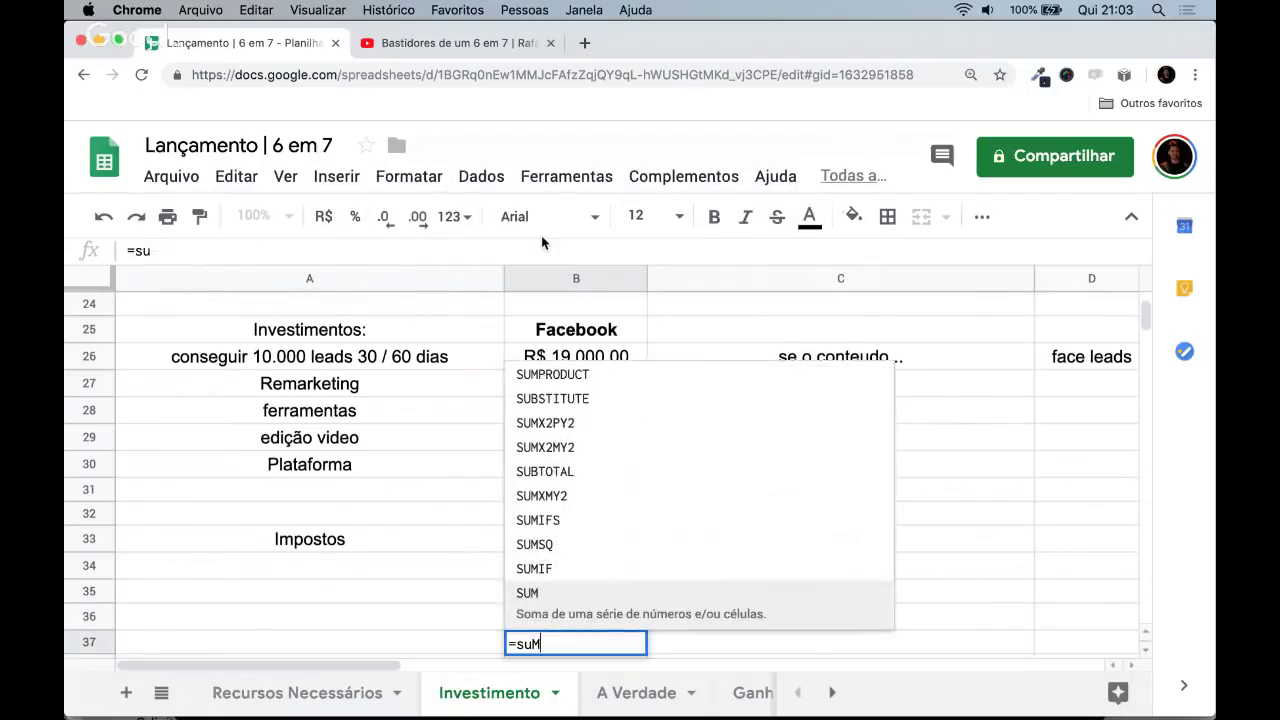
type("M(")
key("Up")
type("-")
key("Up")
key("Up")
key("Up")
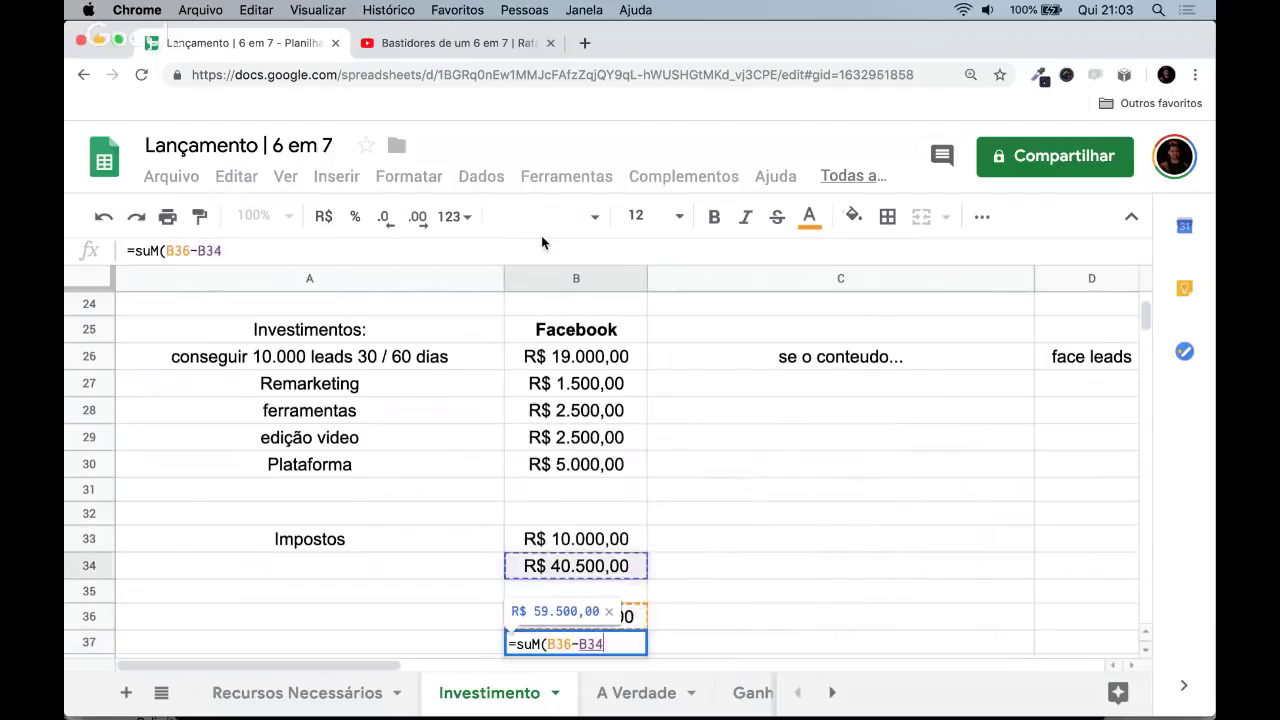
type(")")
key("Return")
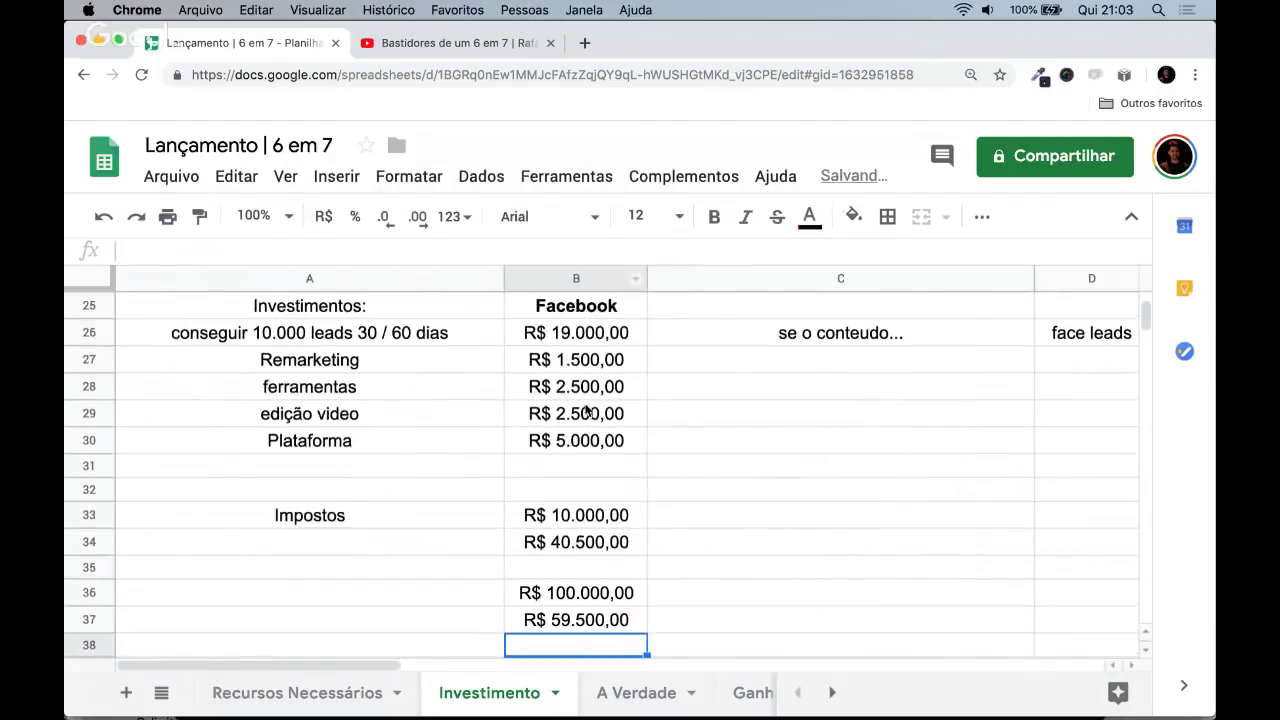
key("Up")
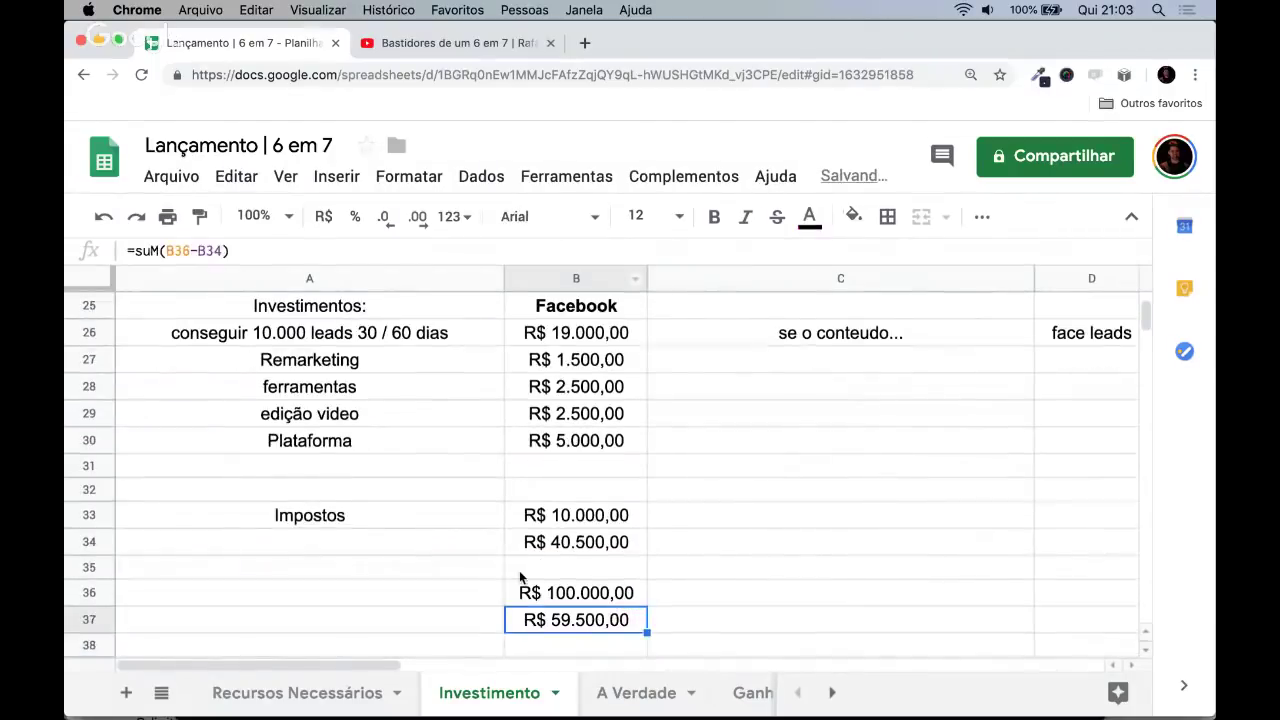
- Label the remaining amount in cell A37 as "TIME, estrutura, estudio, empresa, aluguel..."
left_click(489, 607)
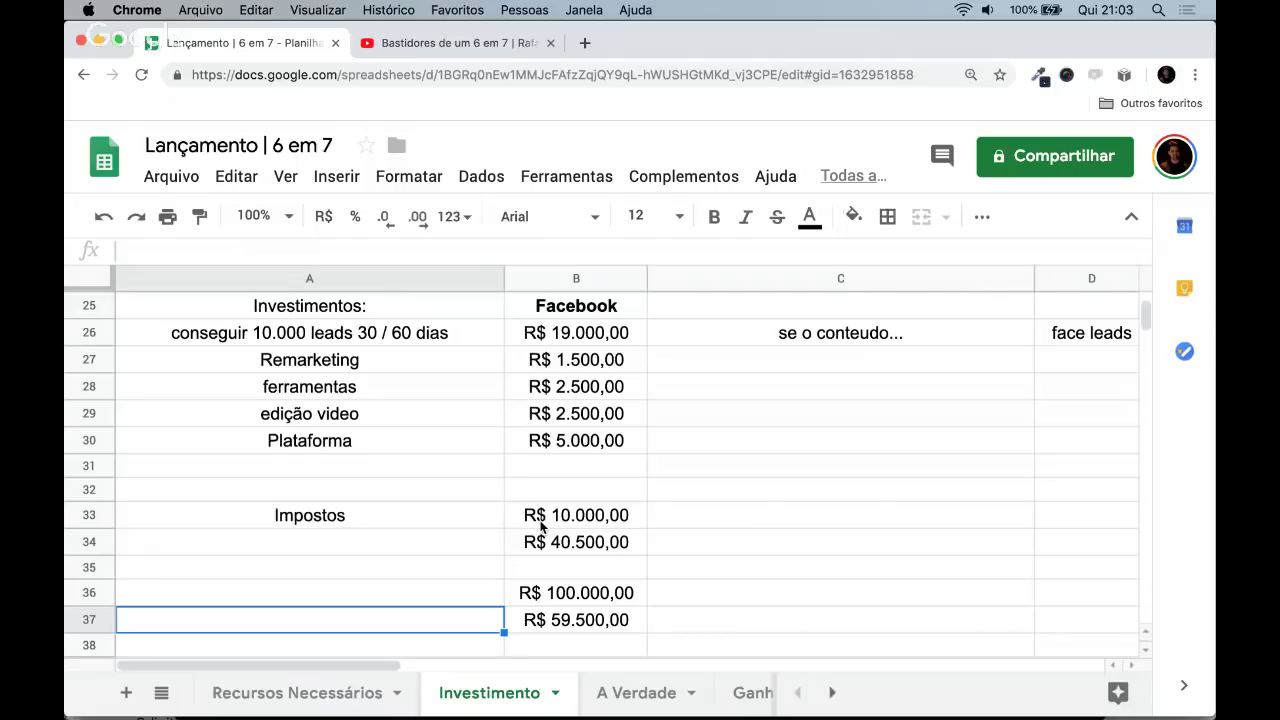
type("TIME,")
key("BackSpace")
key("BackSpace")
key("BackSpace")
key("BackSpace")
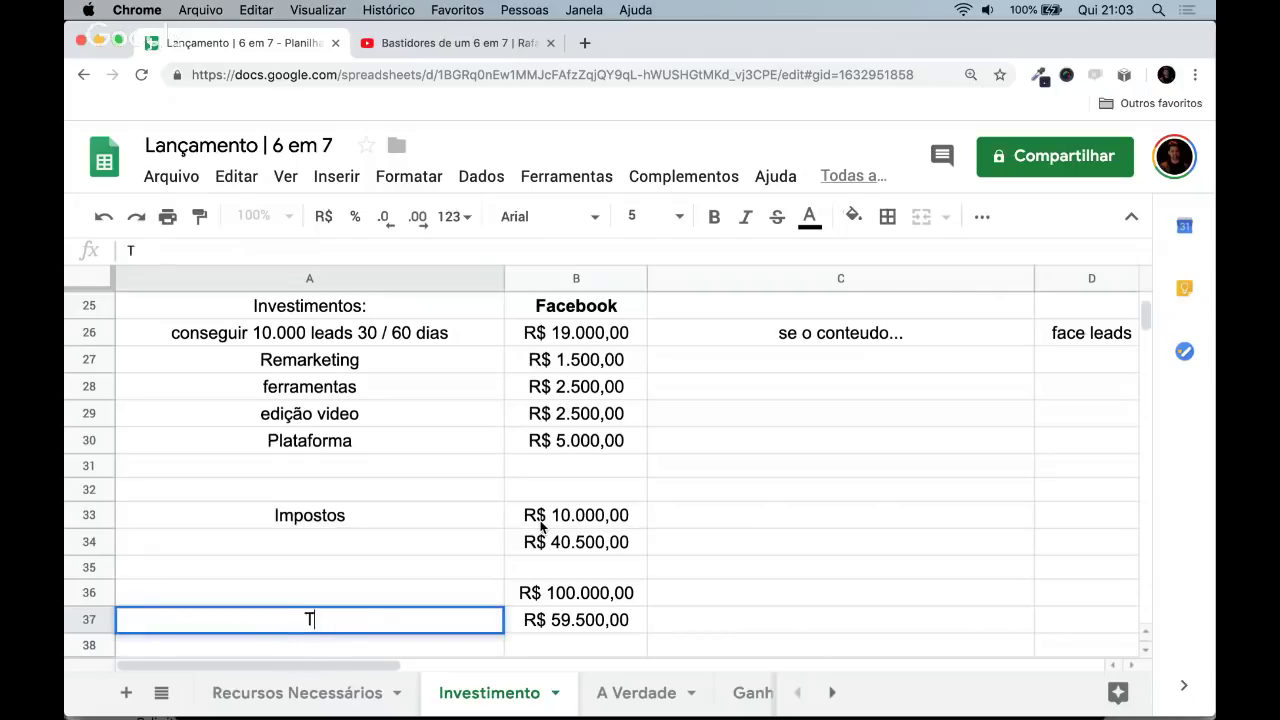
type("IME, estrutura, ")
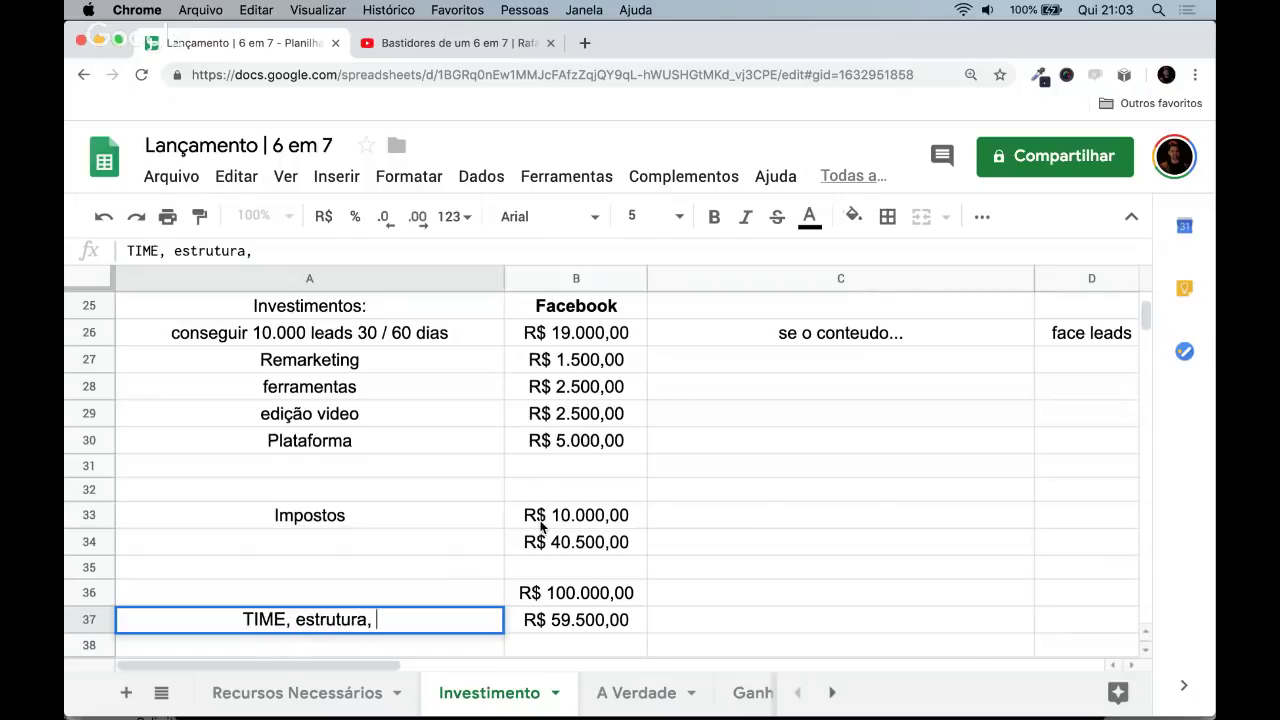
type("estudi")
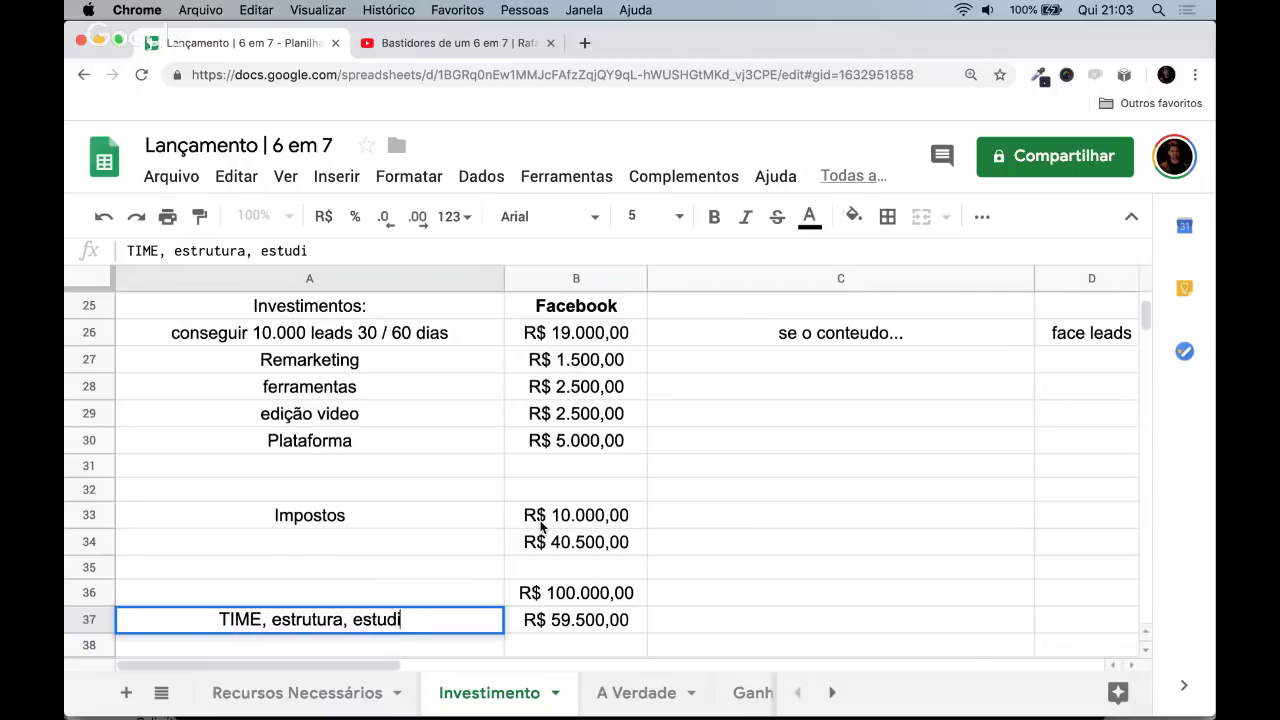
type("o, empresa, al")
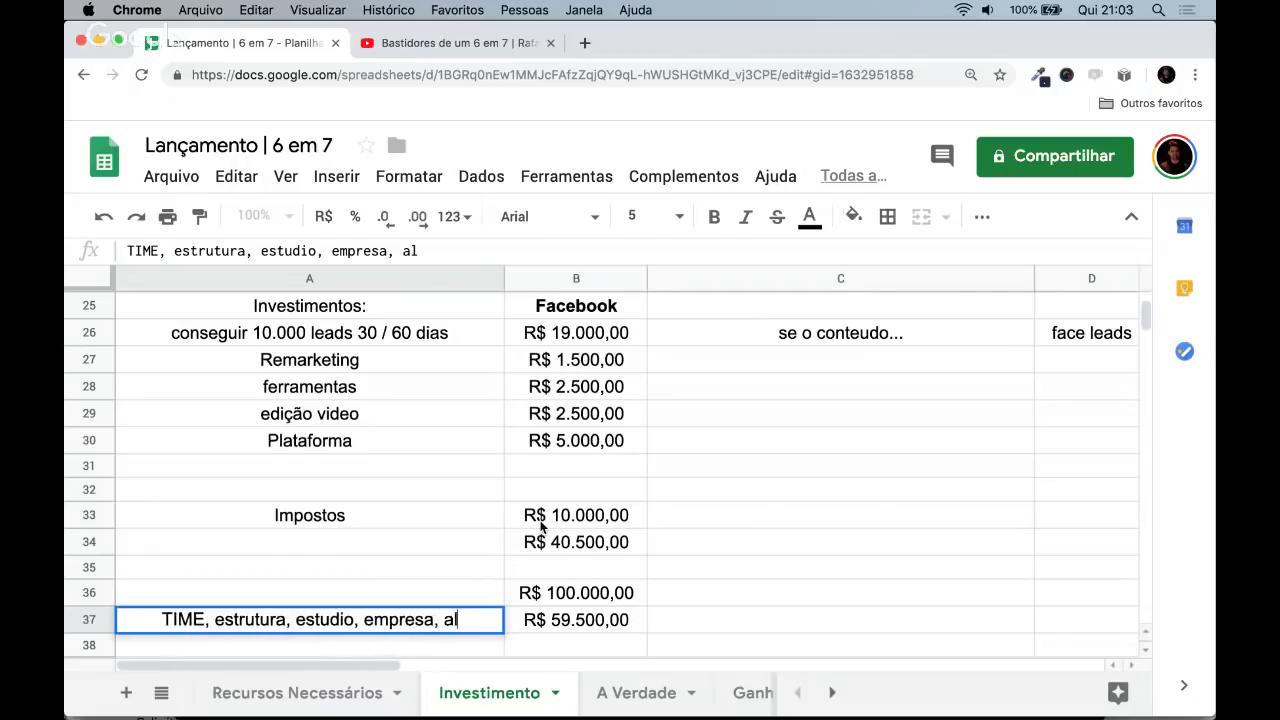
type("uguel...")
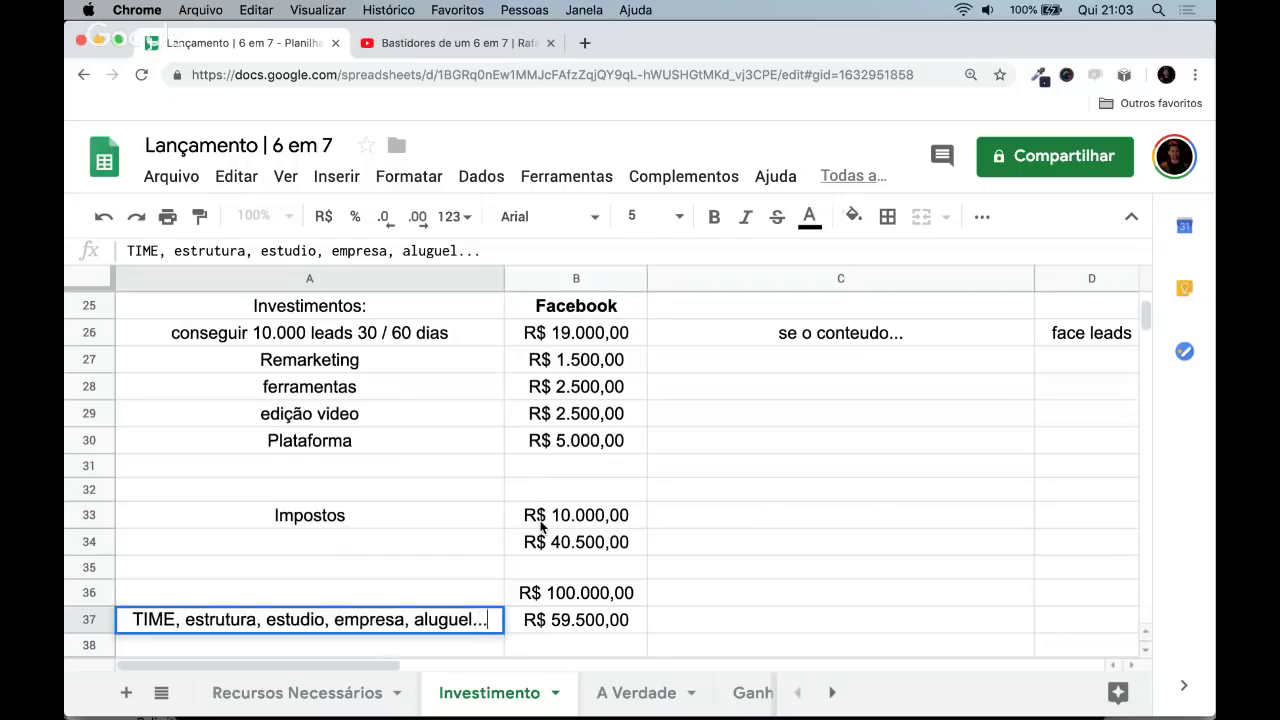
key("Return")
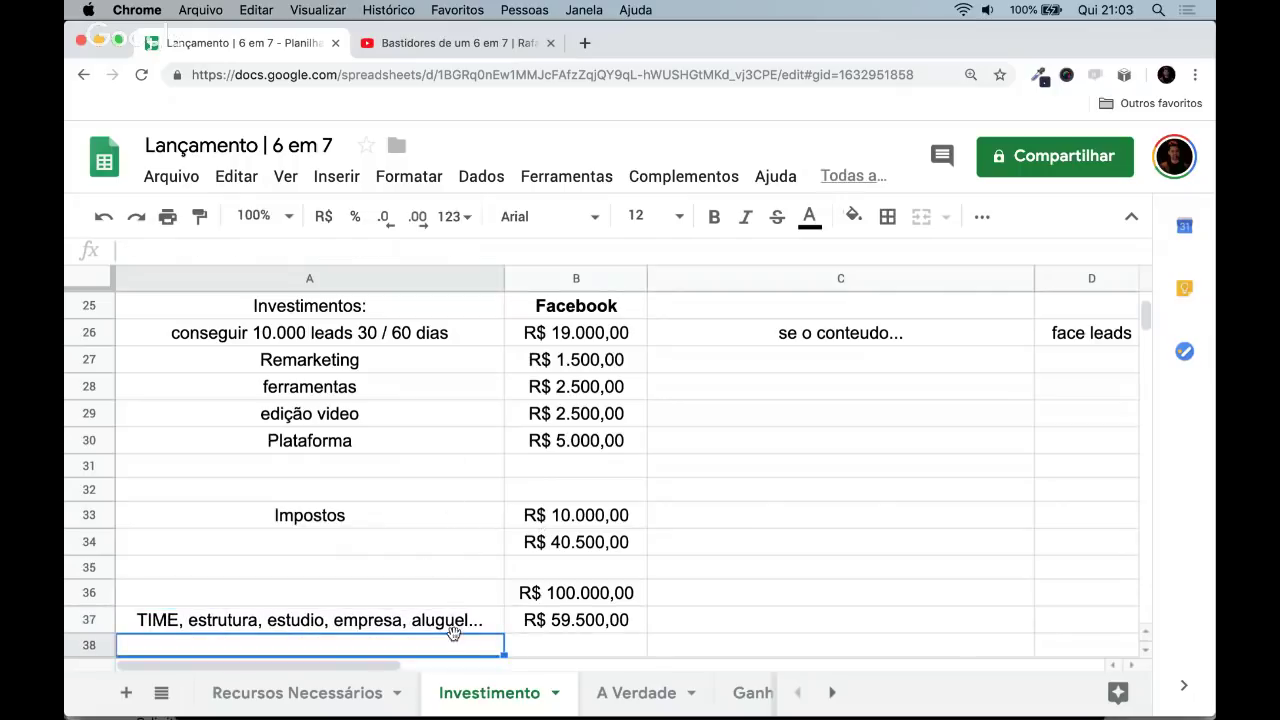
scroll(497, 644, "down", 1)
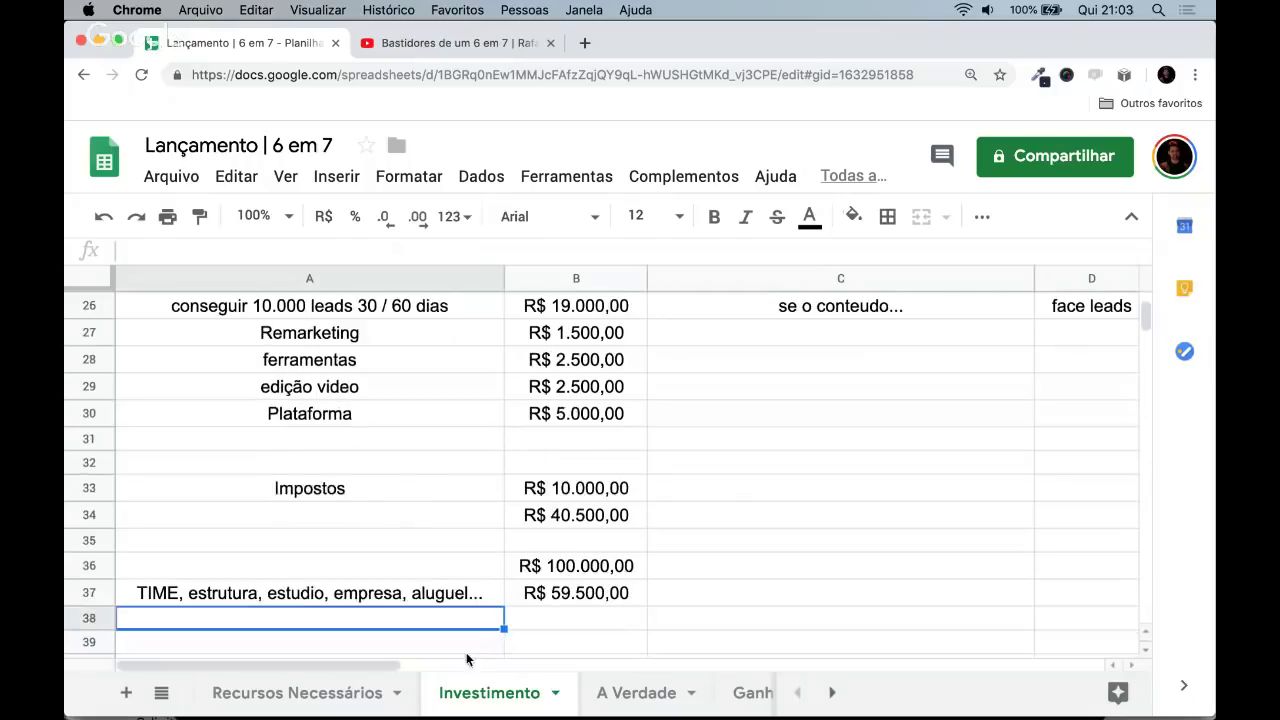
left_click(546, 518)
left_click(572, 570)
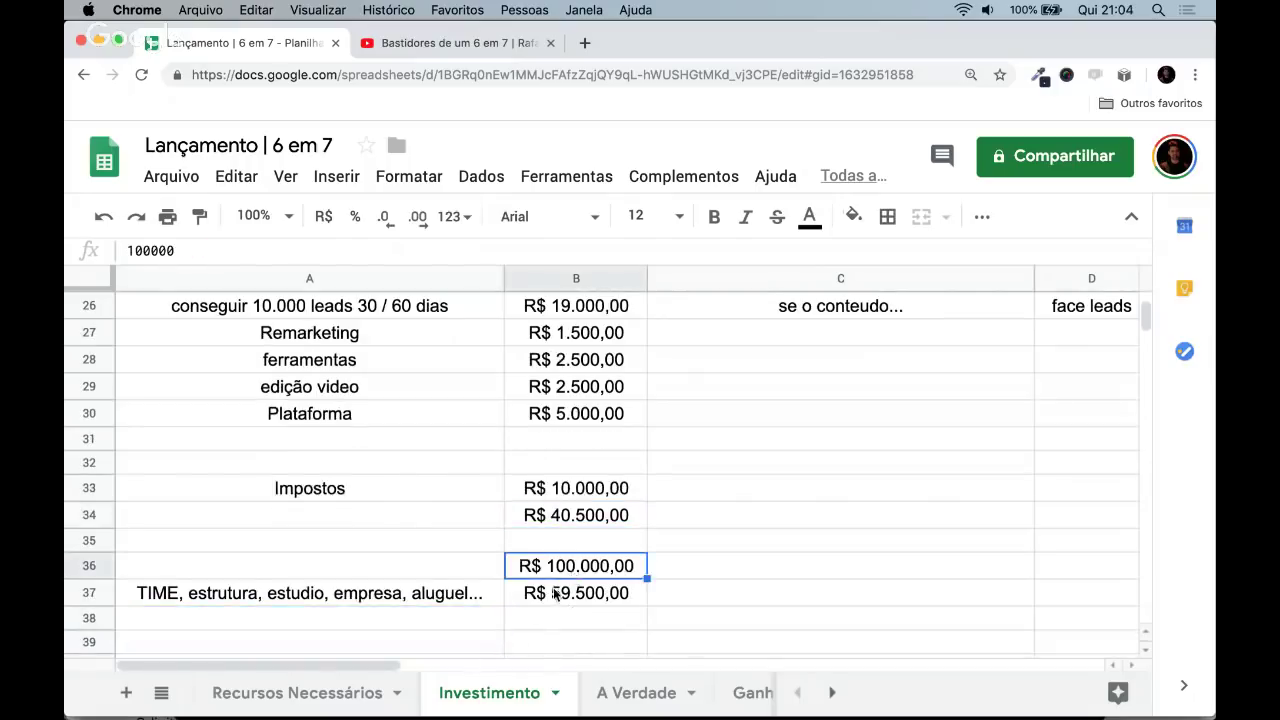
left_click(556, 594)
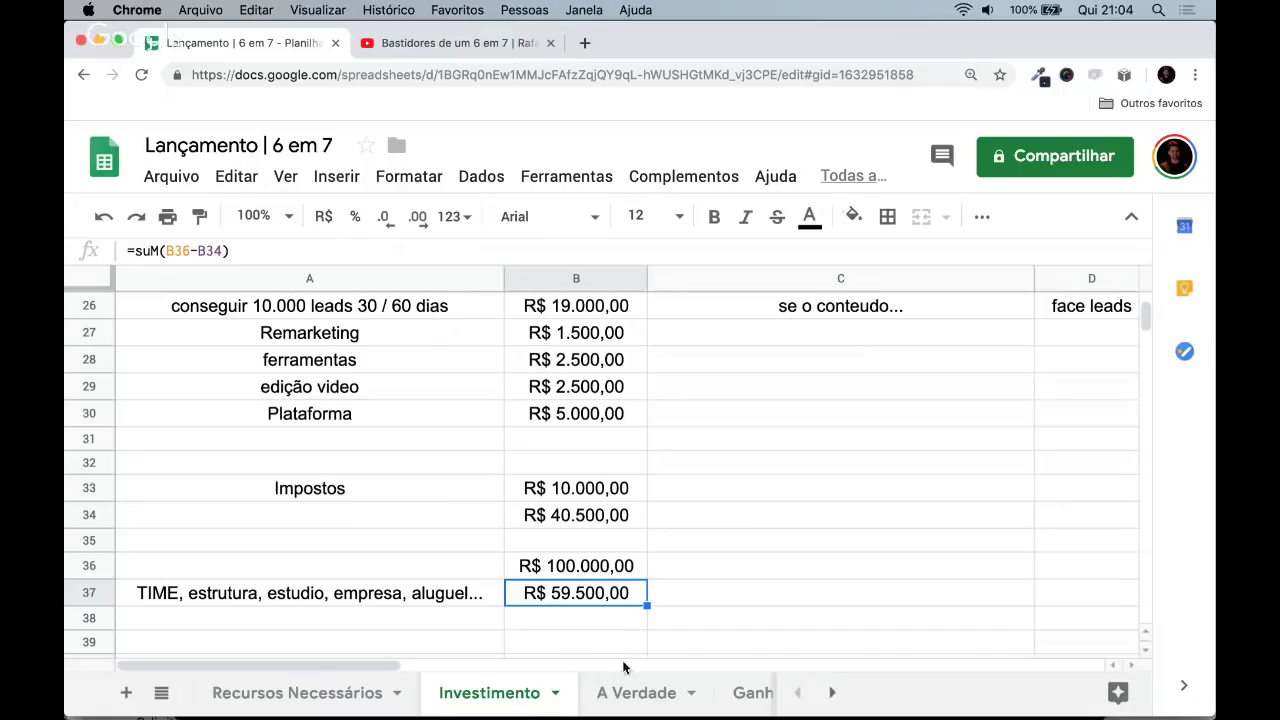
- Open the A Verdade sheet and select its empty cell B2
left_click(620, 706)
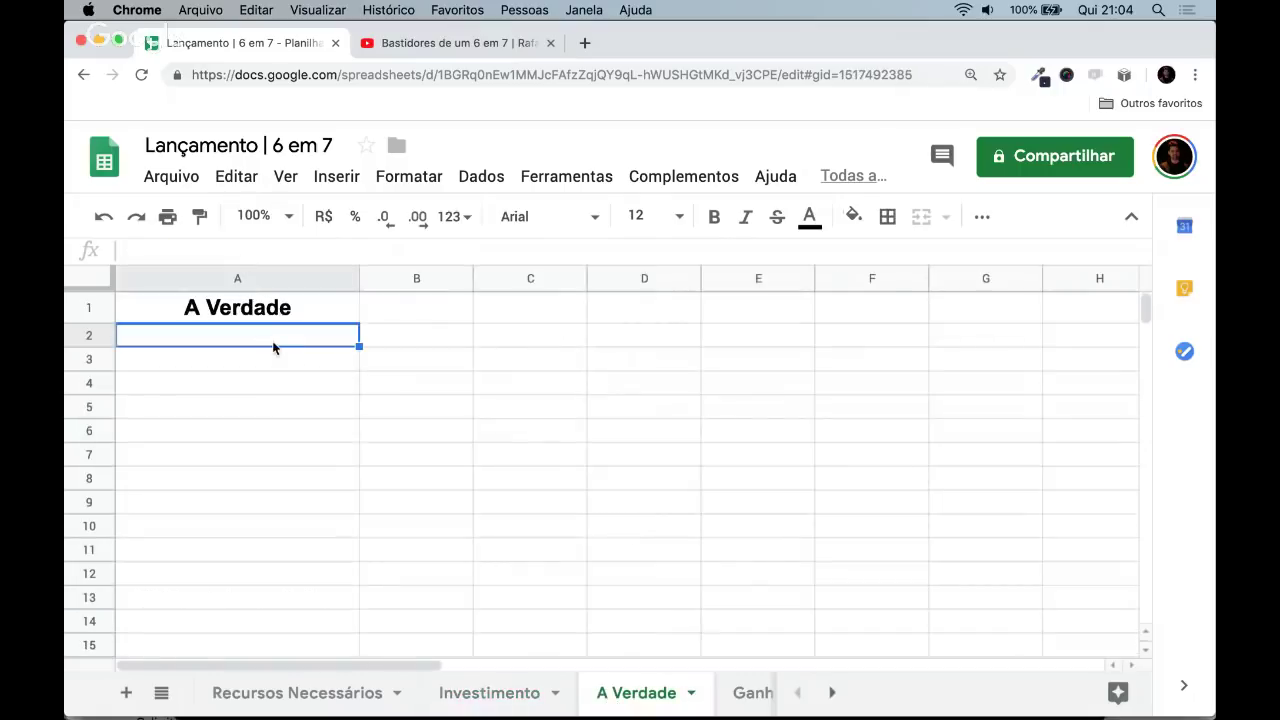
key("Up")
key("Down")
key("Right")
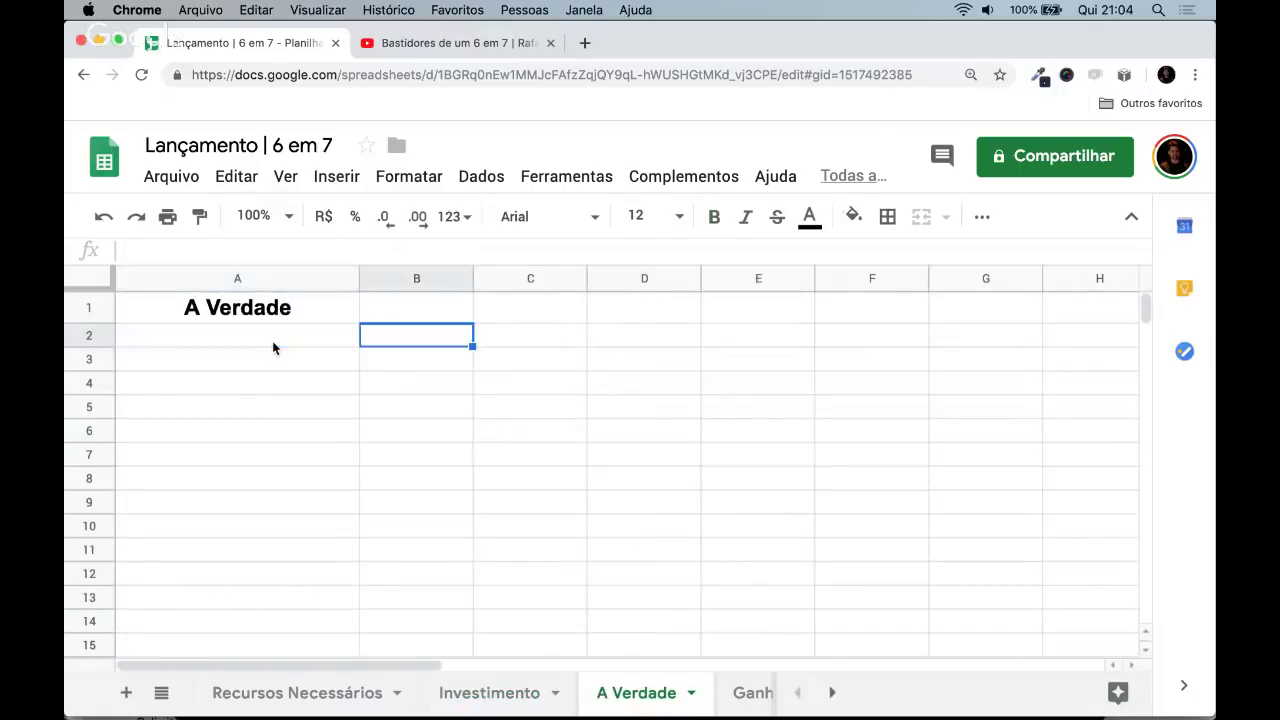
- Return to the Investimento sheet and review the revenue goal in B4, the conversion scenarios in row 8 and the lead amounts in row 10
key("Left")
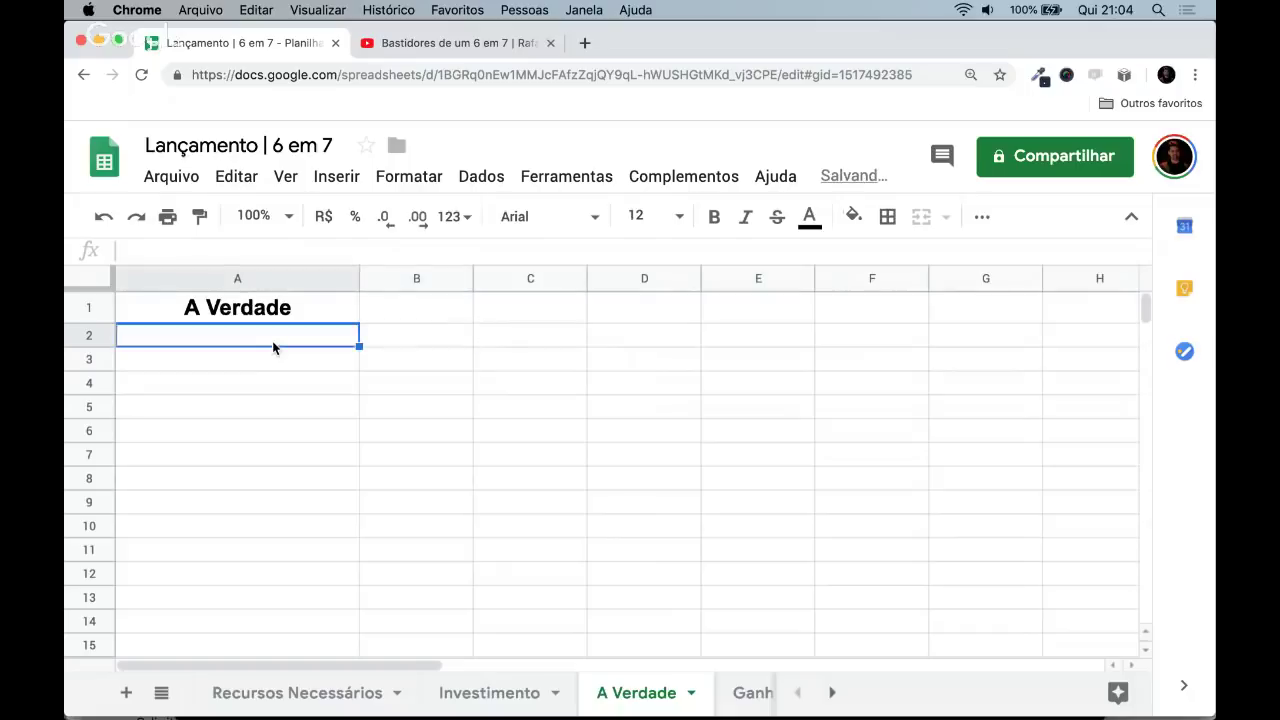
left_click(481, 689)
scroll(435, 500, "up", 10)
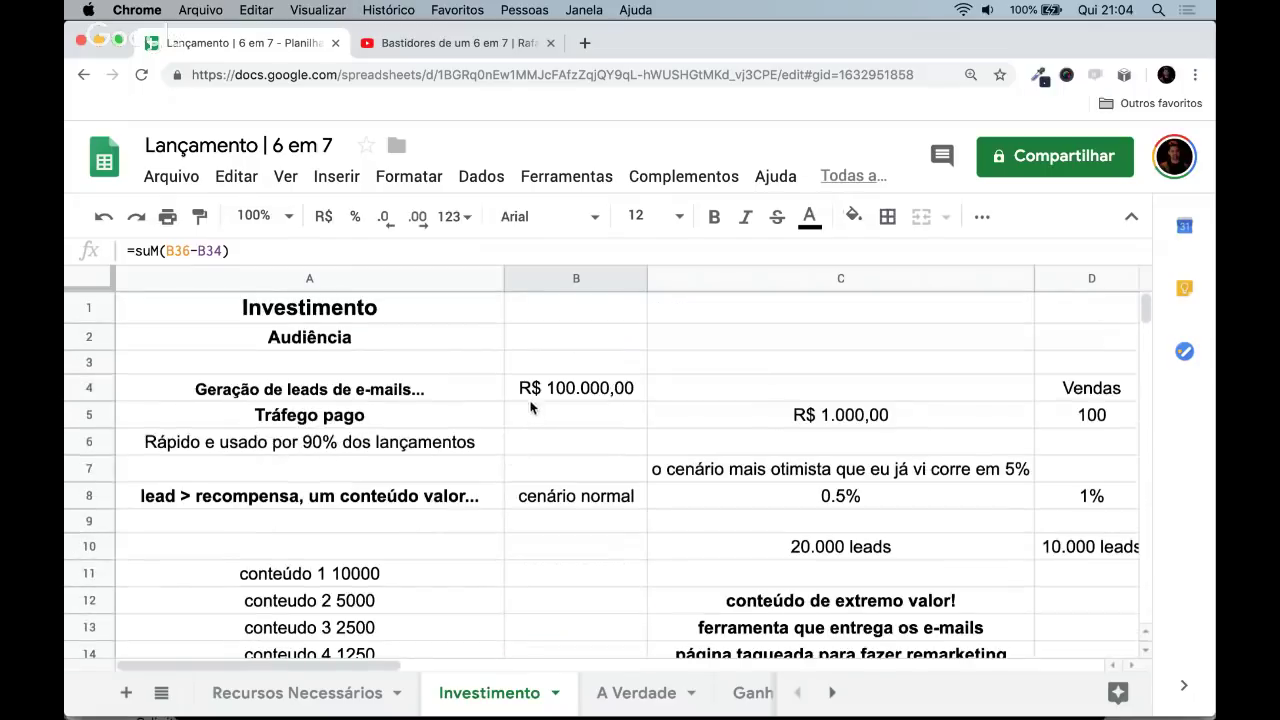
left_click(560, 392)
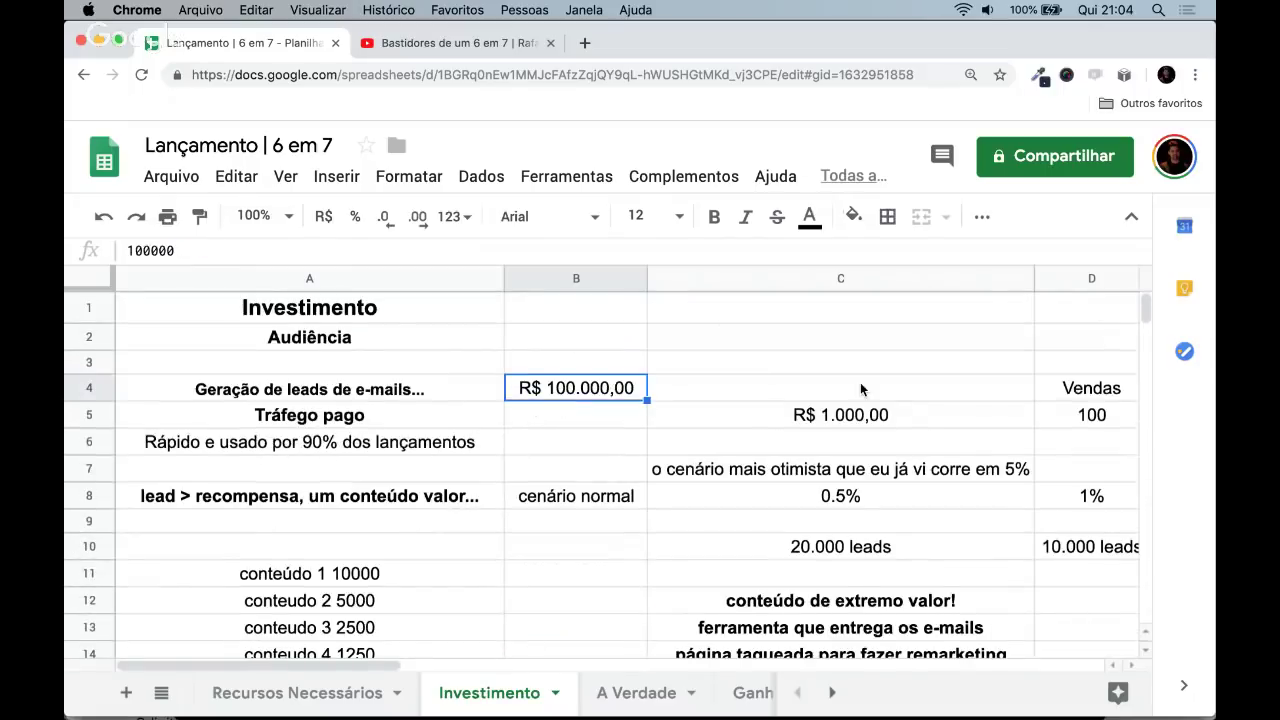
scroll(960, 420, "down", 1)
left_click(1069, 452)
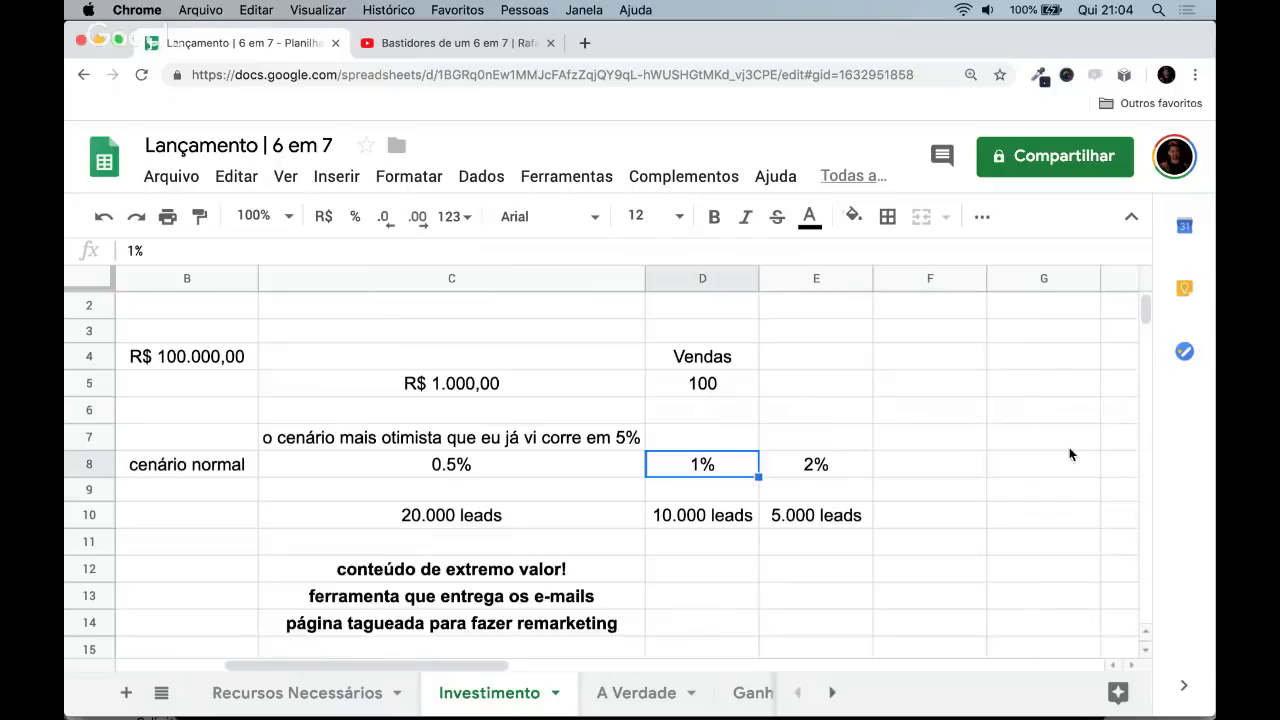
key("Down")
key("Down")
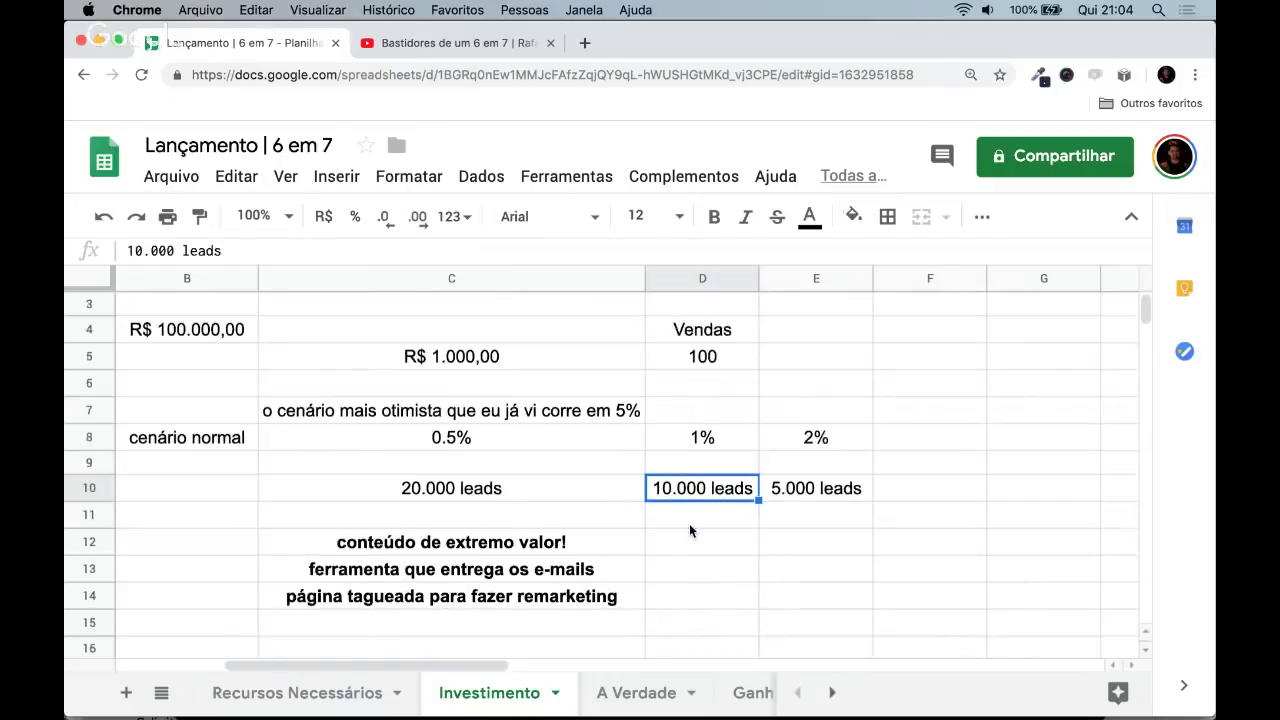
- Review the lead-nurturing requirements in cells C12 to C14, from the content to the remarketing page
scroll(640, 490, "down", 4)
key("Left")
key("Left")
key("Right")
key("Down")
key("Down")
key("Down")
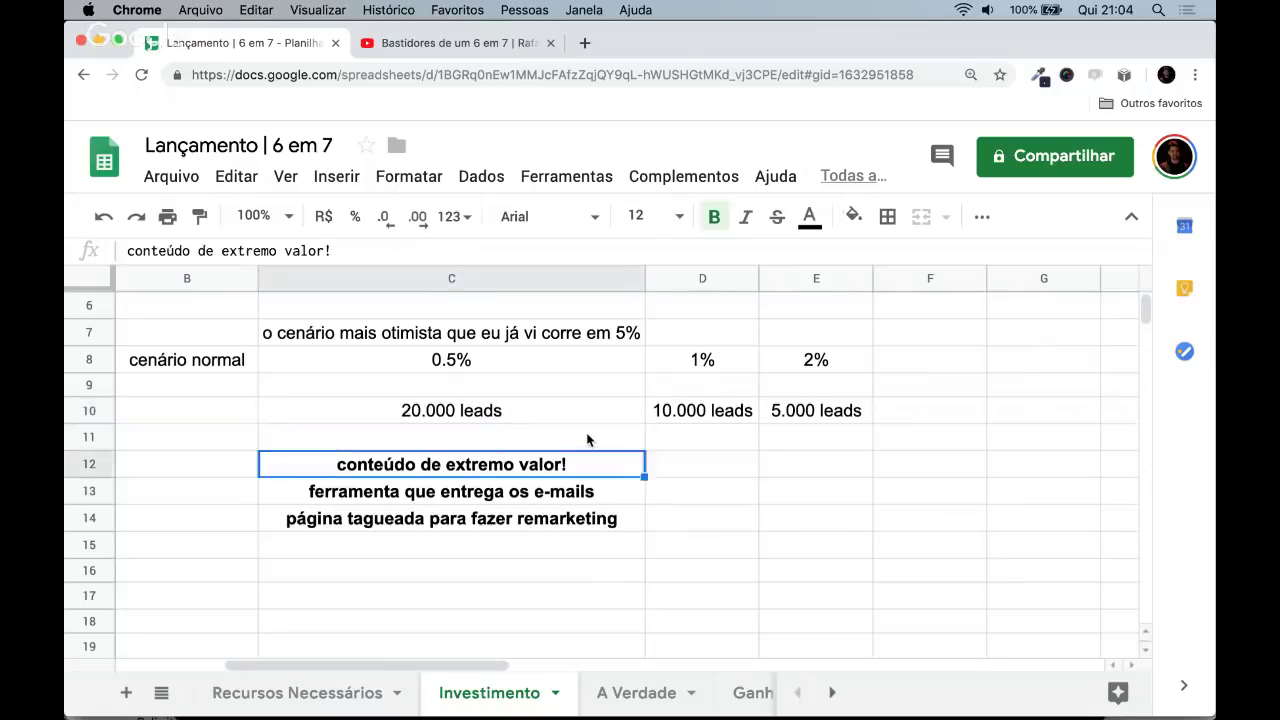
key("Down")
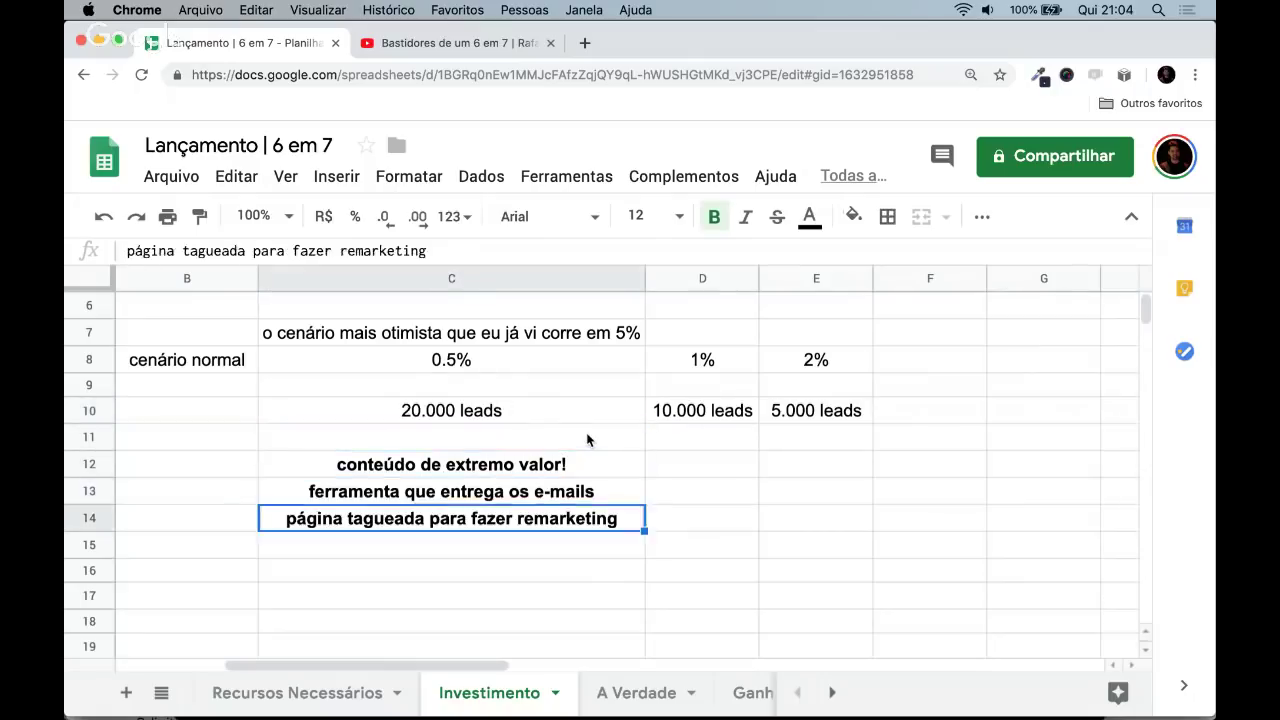
- Go through the content sequence in cells A11 to A15, continuing down to the Live and Pega Atalho entries
key("Left")
key("Left")
key("Down")
key("Down")
key("Up")
key("Up")
key("Up")
key("Up")
key("Up")
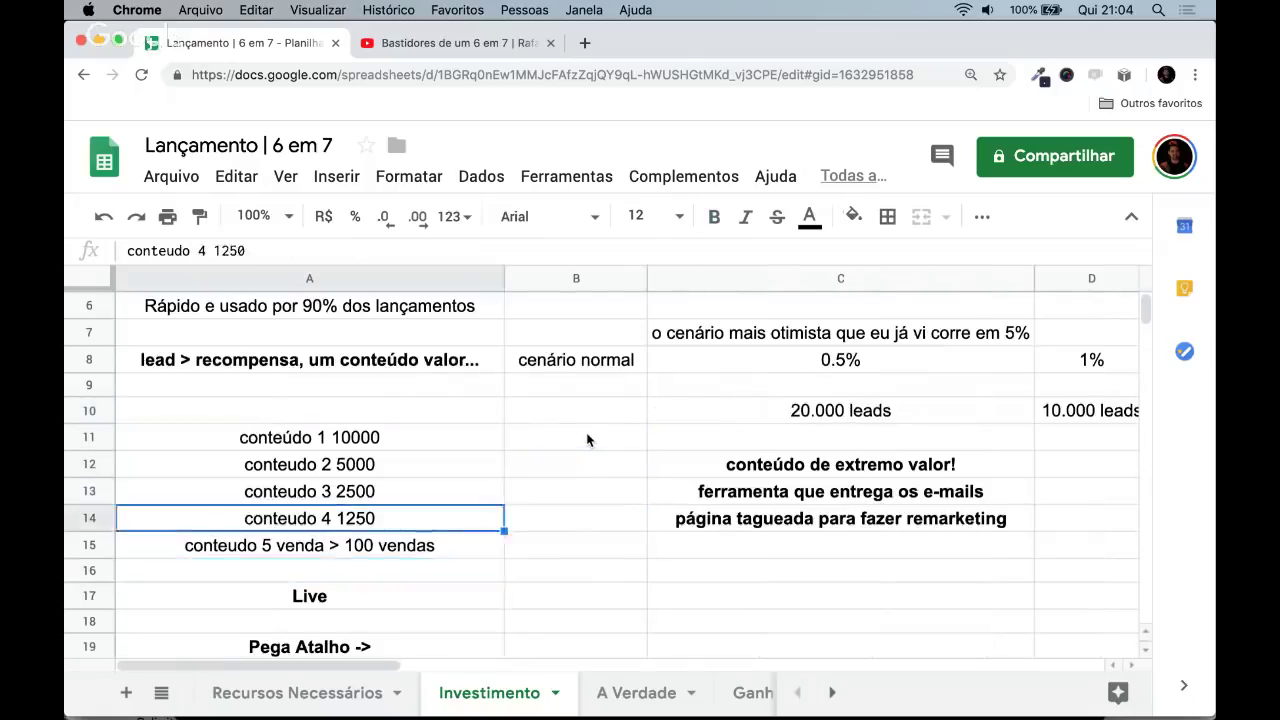
key("Down")
key("Down")
key("Down")
key("Up")
key("Up")
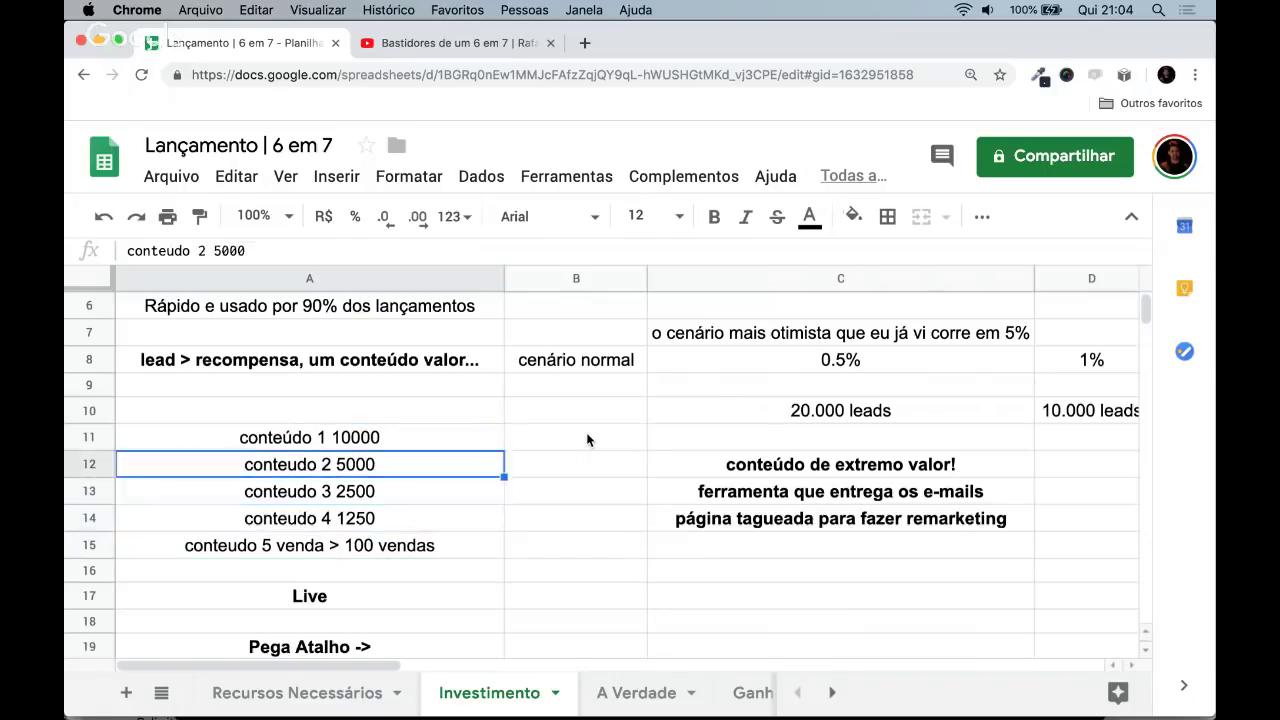
key("Up")
key("Down")
key("Down")
key("Down")
key("Down")
key("Down")
key("Down")
key("Down")
key("Down")
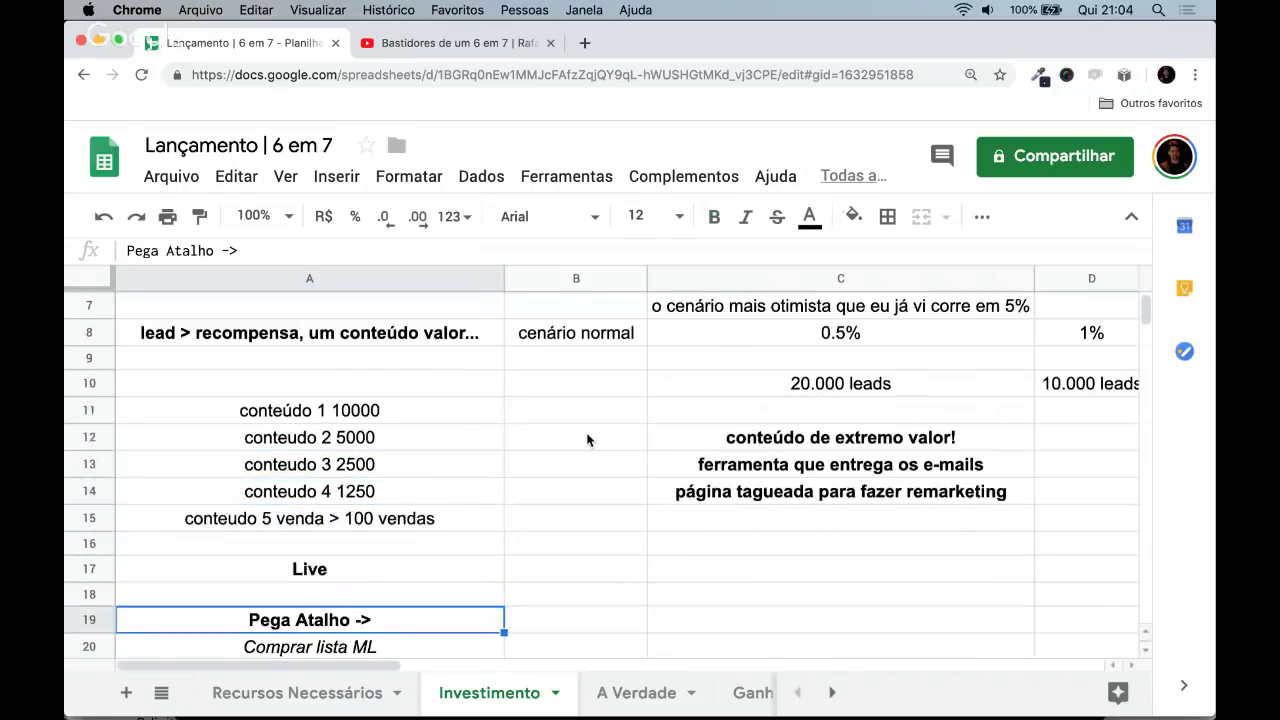
- Review the shortcut options listed under Pega Atalho in column A, such as buying a list or extracting Facebook leads
key("Down")
key("Down")
key("Up")
key("Up")
key("Up")
key("Up")
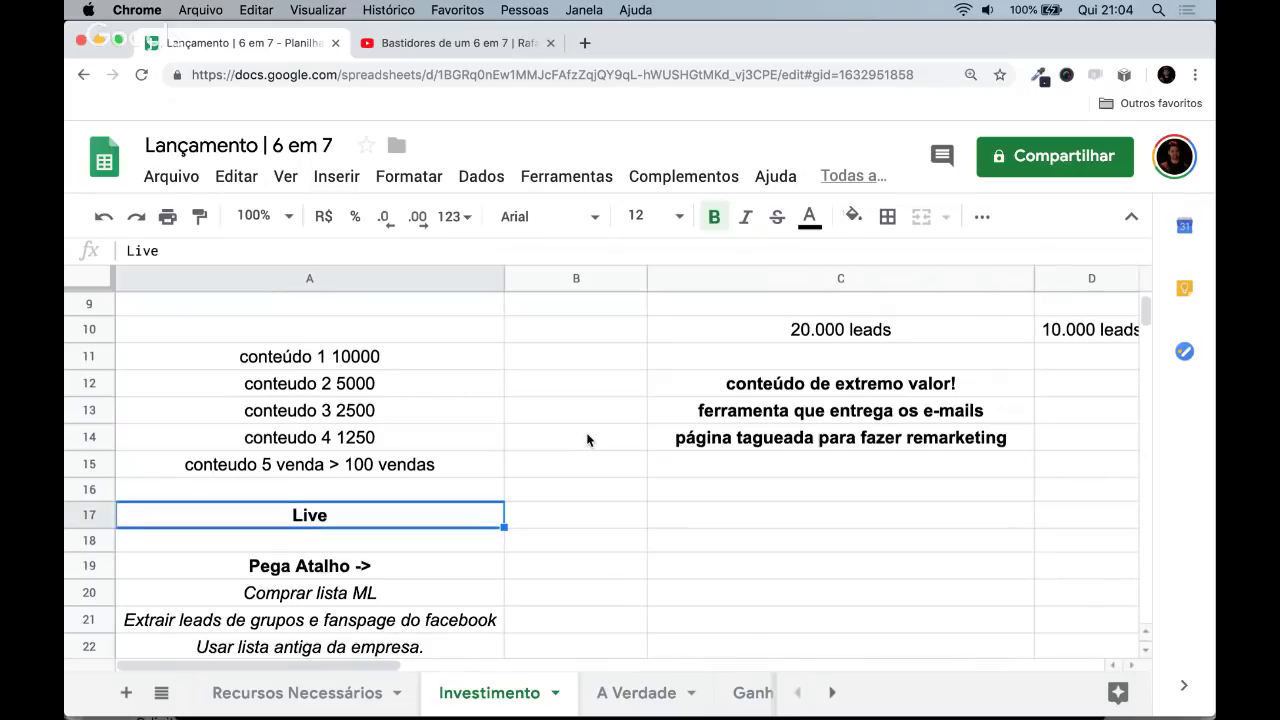
key("Down")
key("Down")
key("Down")
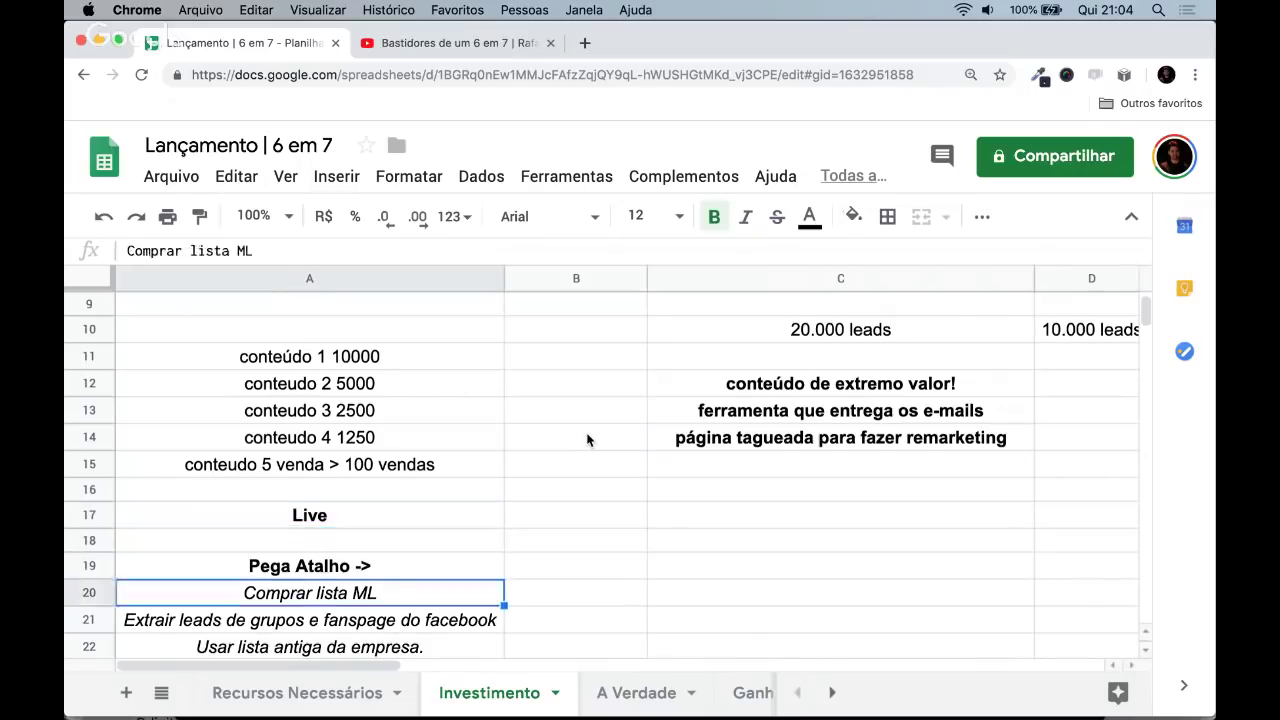
key("Down")
key("Up")
key("Down")
key("Down")
key("Down")
key("Down")
key("Down")
key("Down")
key("Down")
key("Down")
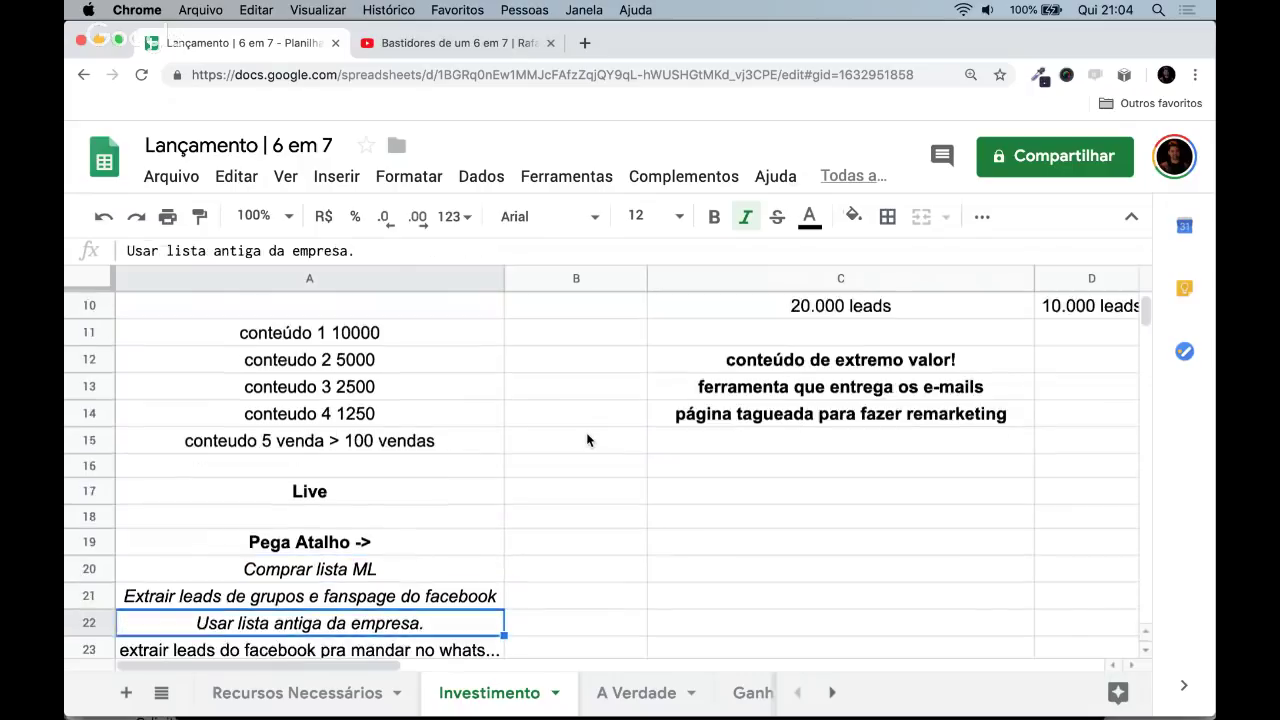
- Go through the investment items and Impostos down to the team and structure row, ending on the launch revenue in B36
key("Down")
key("Up")
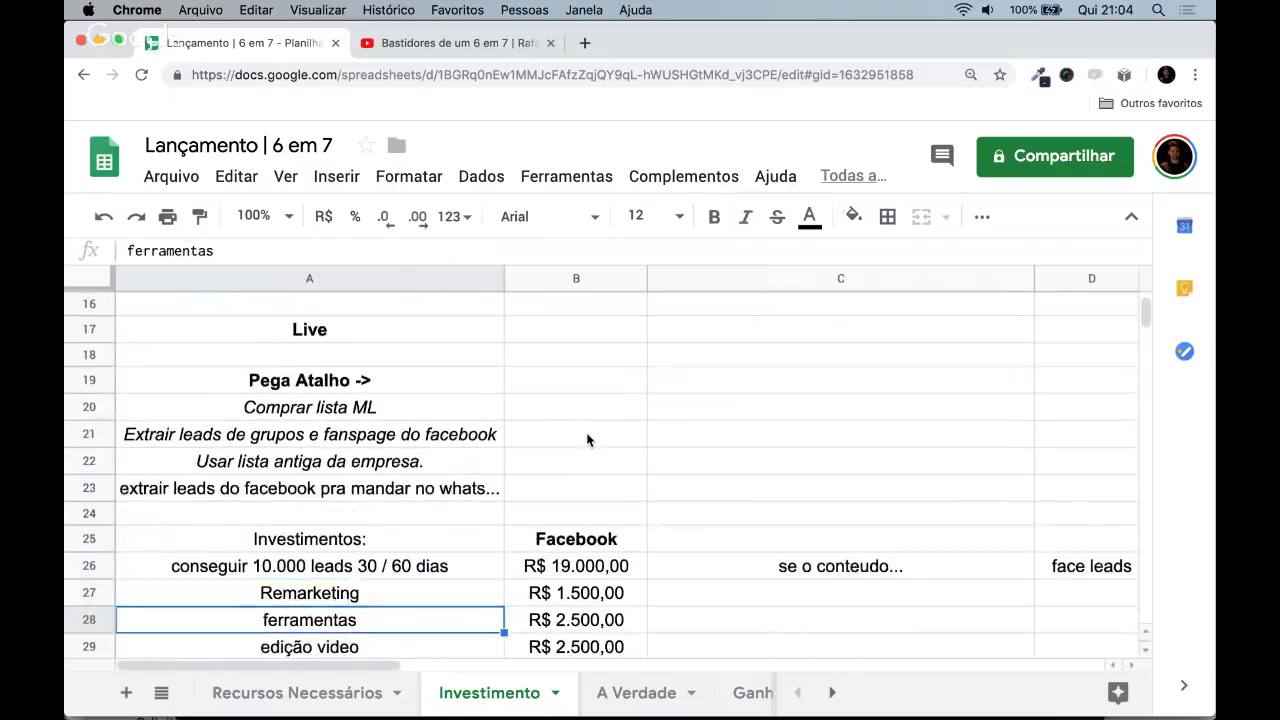
key("Down")
key("Down")
key("Down")
key("Down")
key("Down")
key("Down")
key("Down")
key("Down")
key("Down")
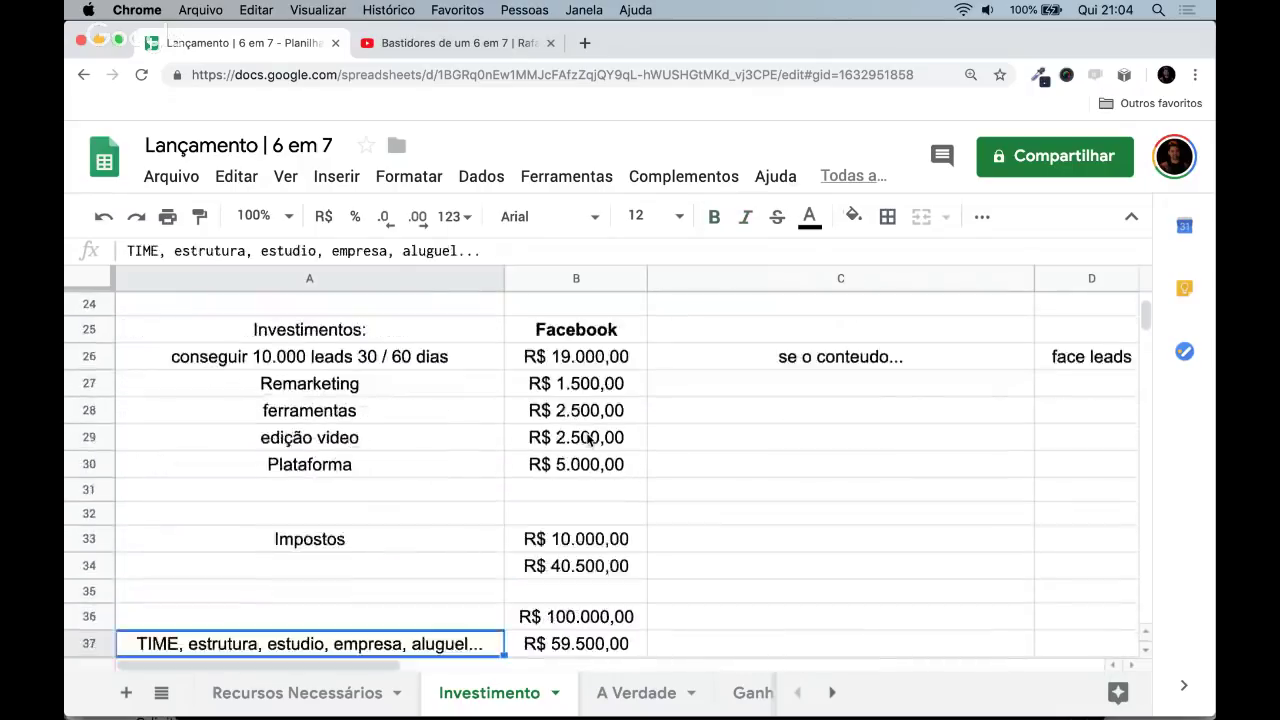
key("Up")
key("Down")
key("Up")
key("Right")
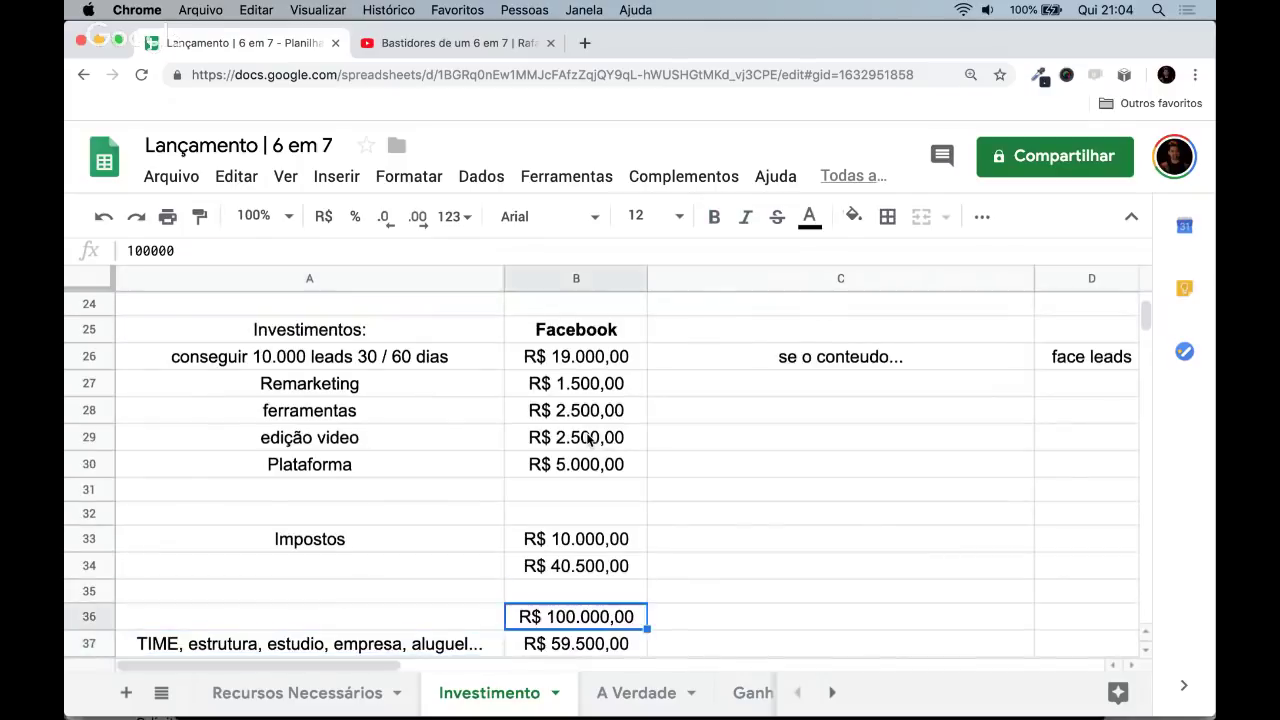
- Compare the overall costs in cell B34 with the launch revenue in cell B36
key("Up")
key("Up")
key("Down")
key("Down")
key("Up")
key("Down")
key("Up")
key("Up")
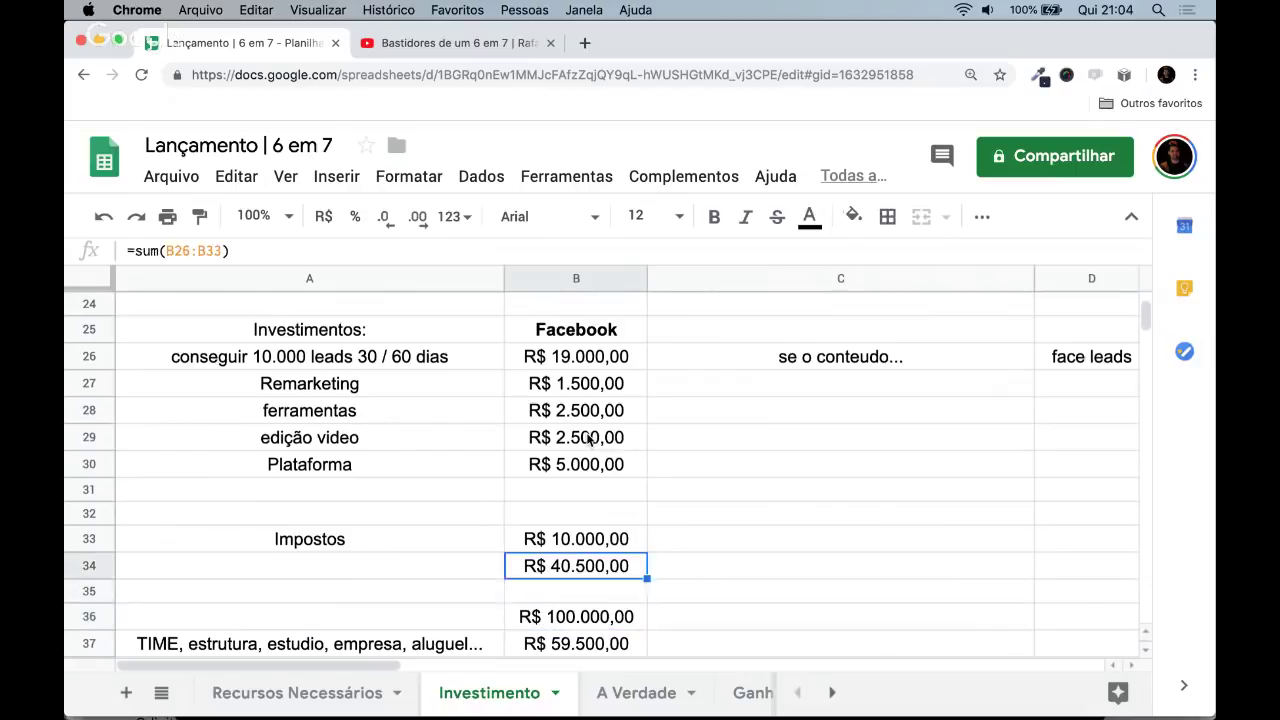
key("Down")
key("Up")
key("Down")
key("Down")
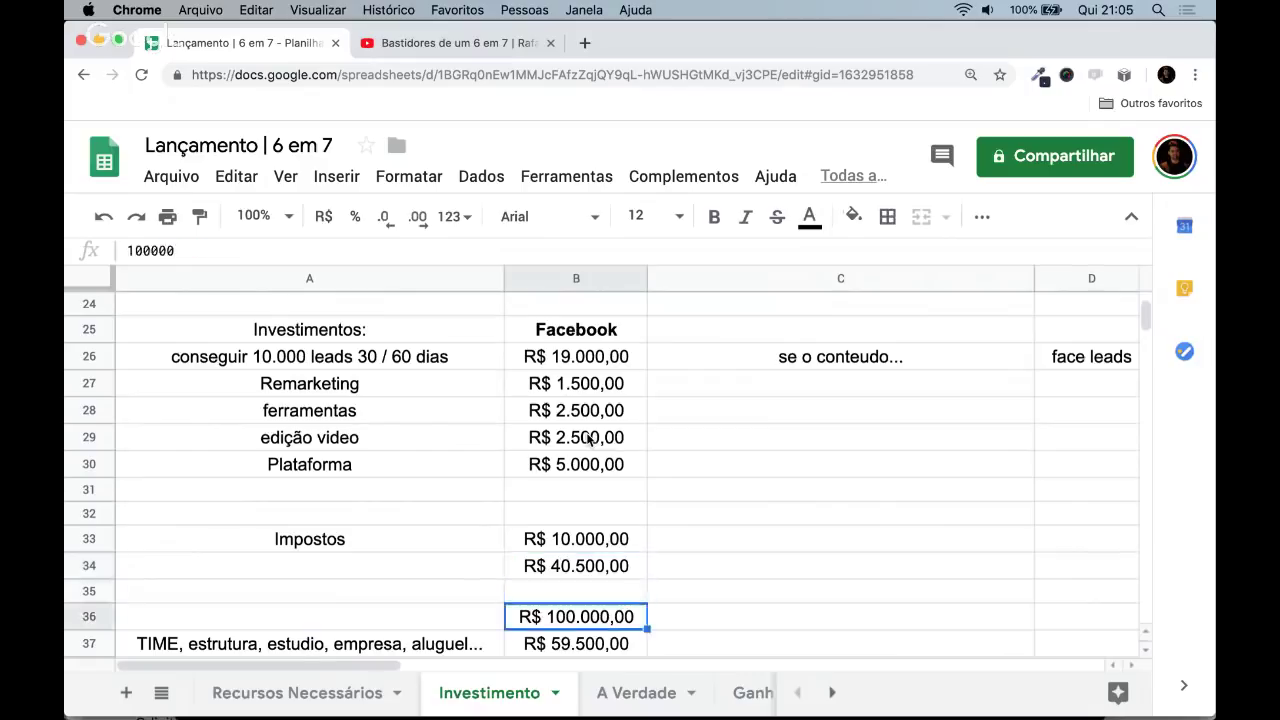
key("Up")
key("Up")
key("Down")
key("Up")
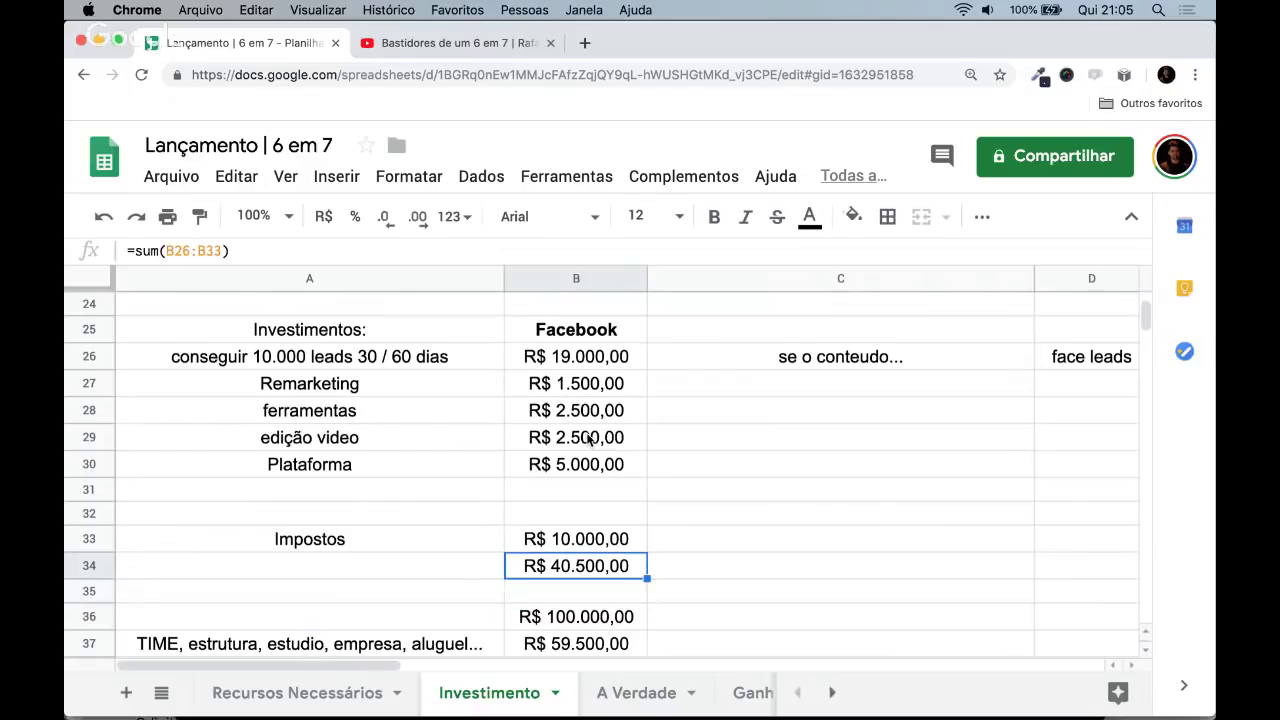
- Try the example amounts 90000 and 120000 in cell C34, beside the overall costs, and clear the cell
key("Left")
key("Right")
key("Right")
type("90")
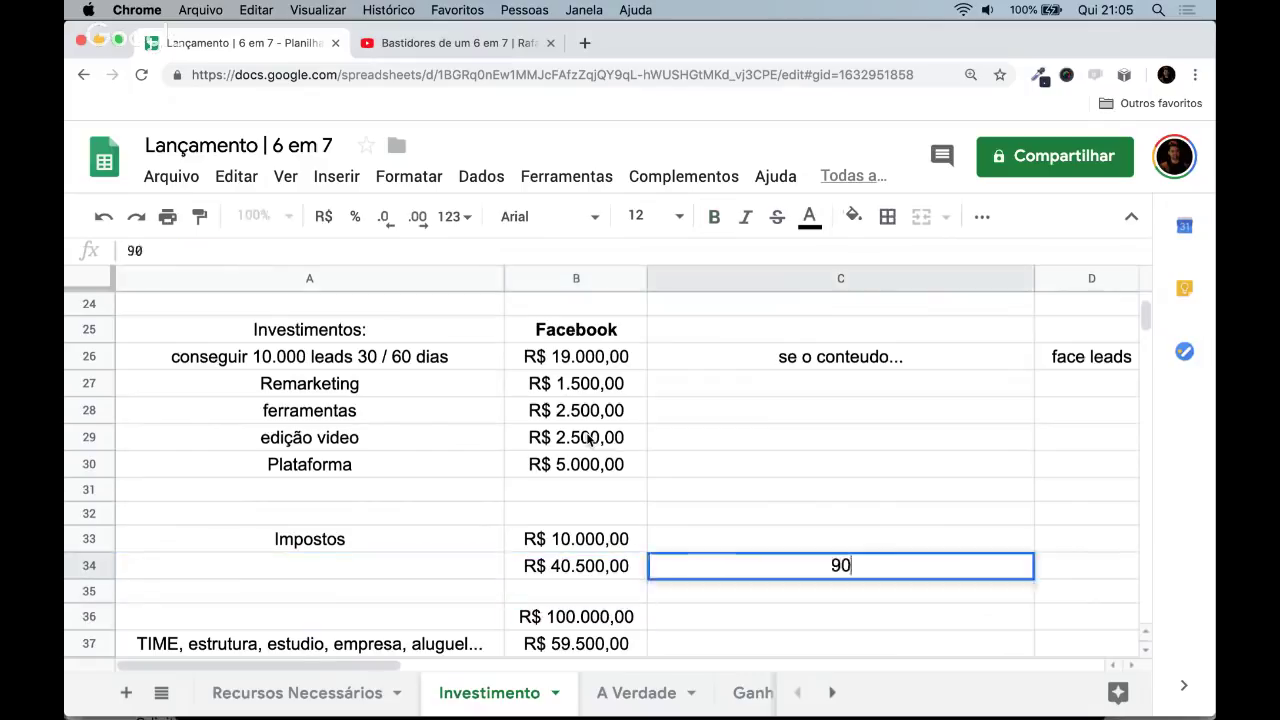
type("0000")
key("Return")
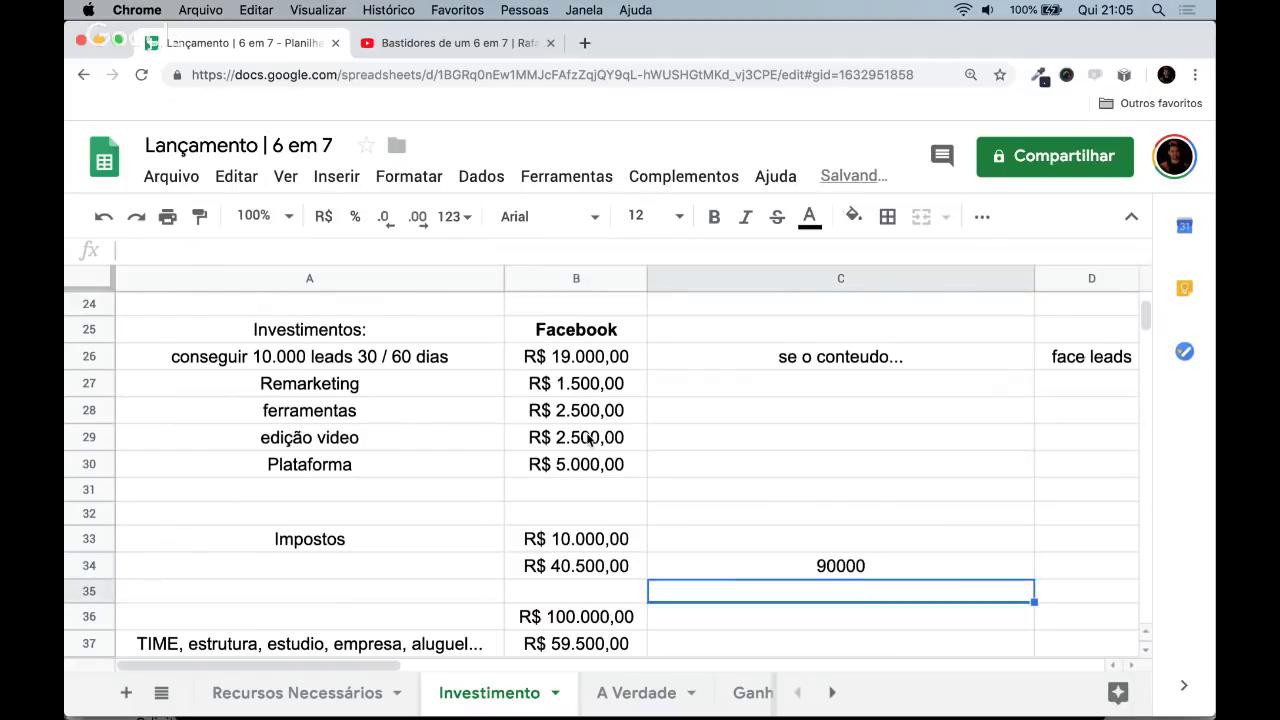
key("Up")
type("120000")
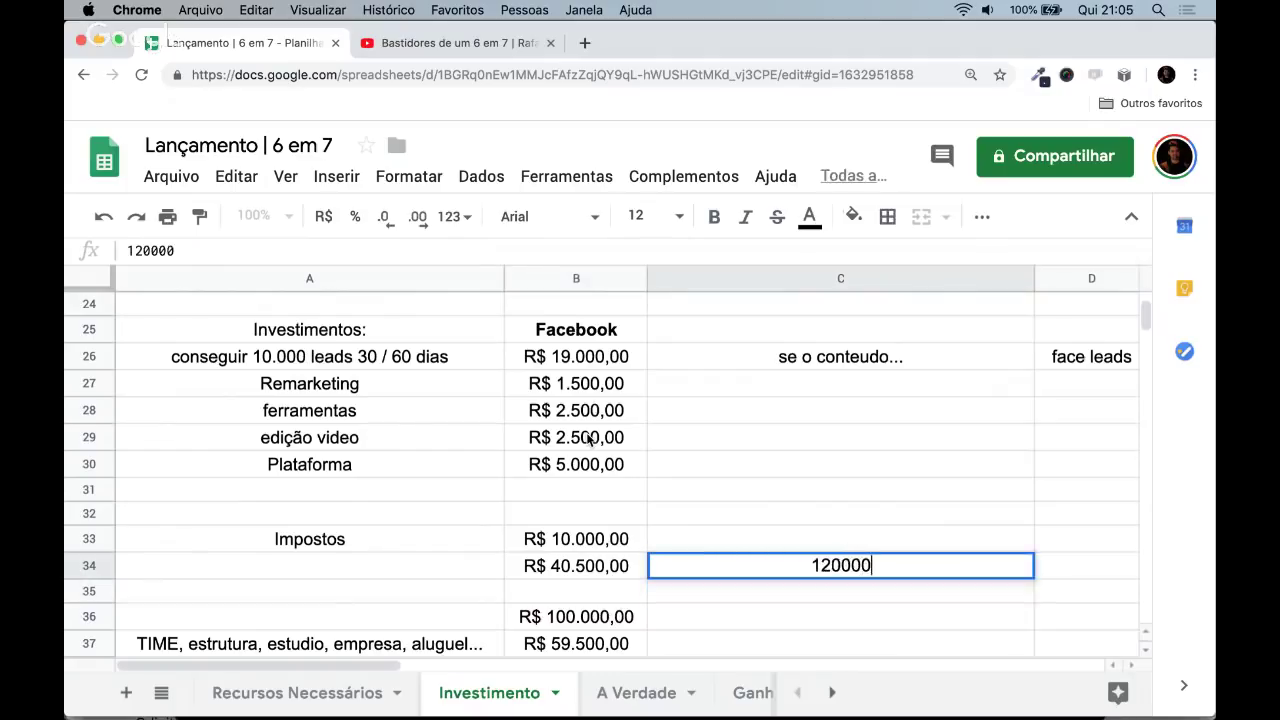
key("Return")
key("Up")
key("Delete")
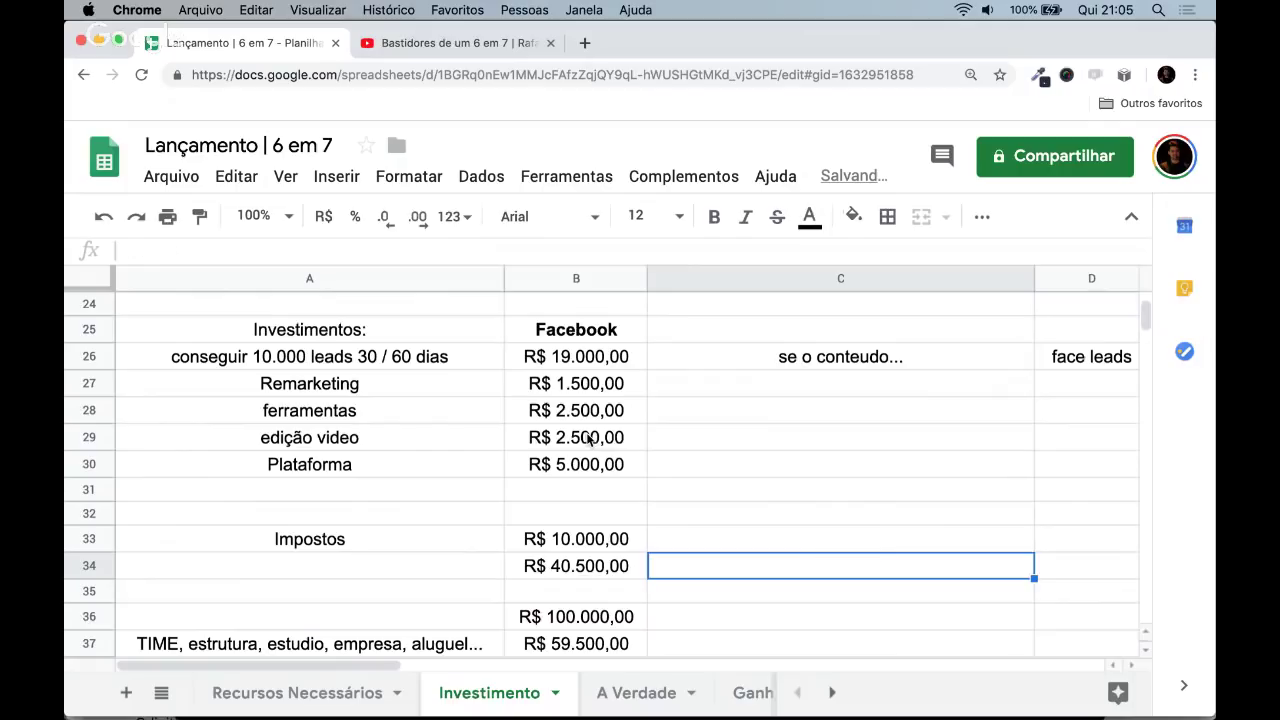
- Examine the remaining amount after costs in cell B37
key("Left")
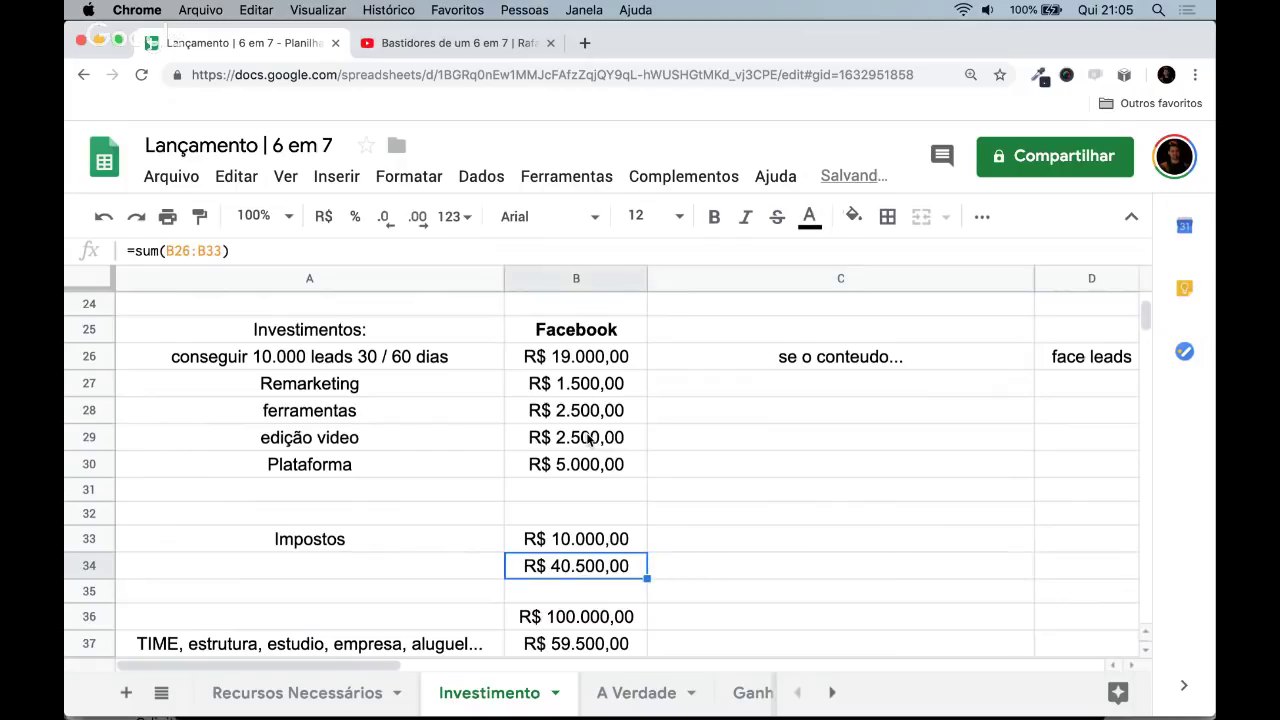
key("Down")
key("Down")
key("Down")
key("Down")
key("Up")
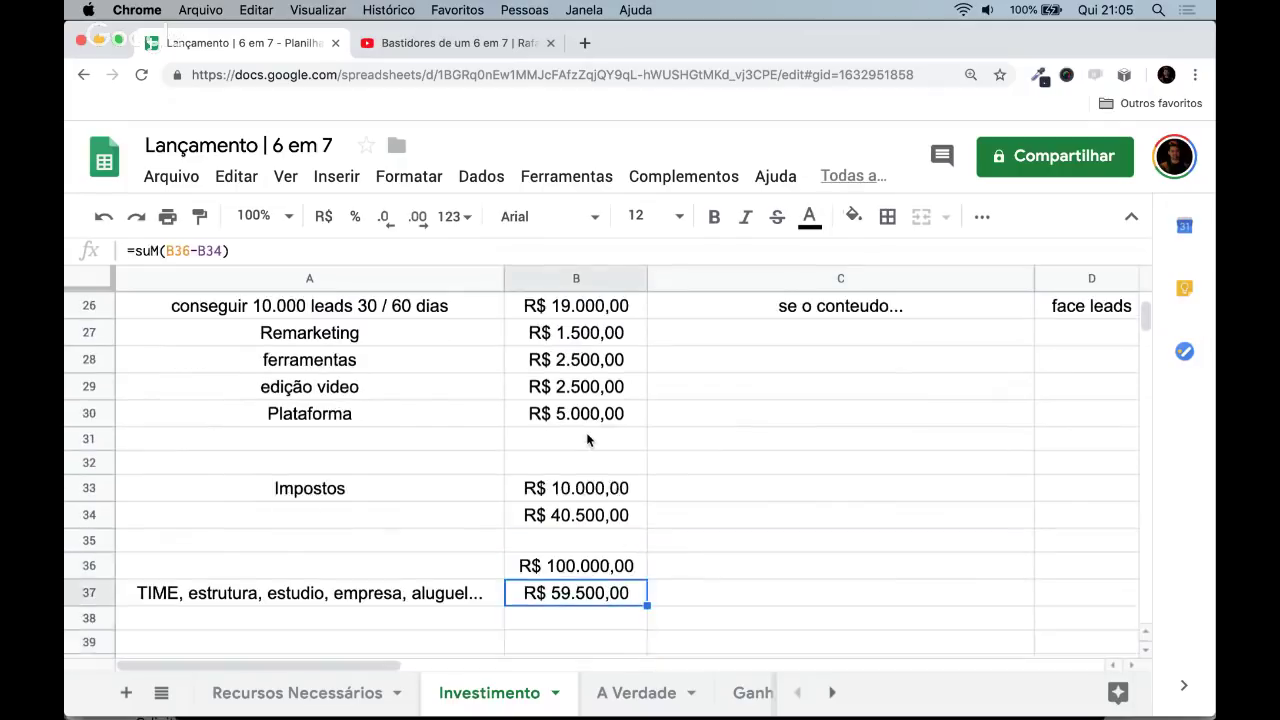
- Enter "7 dias..." in cell A2 of the A Verdade sheet and make it bold
left_click(626, 698)
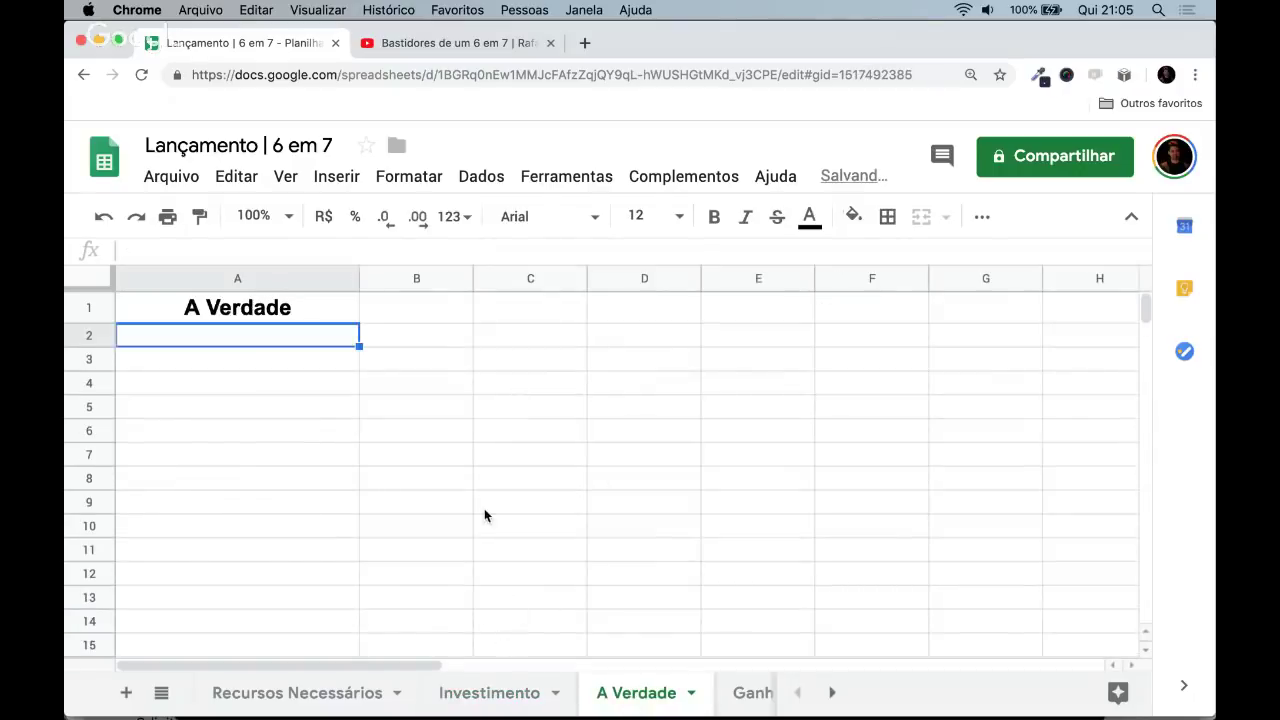
type("7 dia")
key("BackSpace")
key("BackSpace")
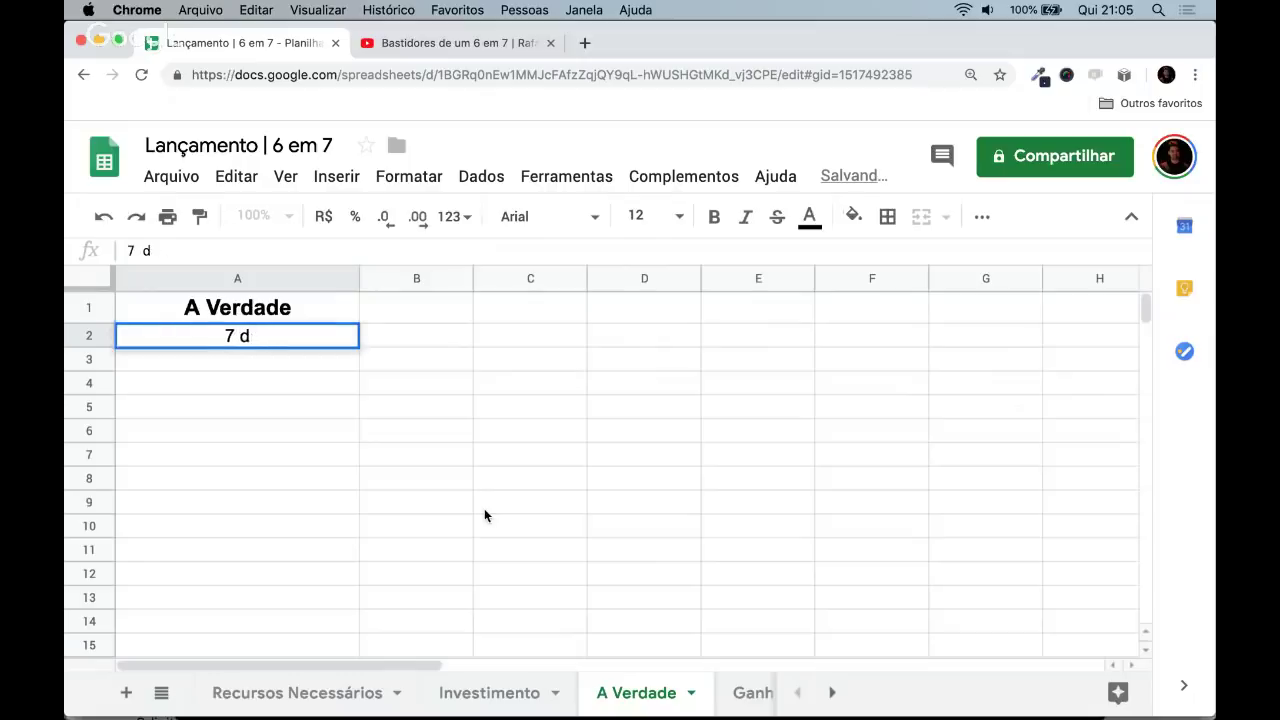
type("ias...")
key("Return")
key("Up")
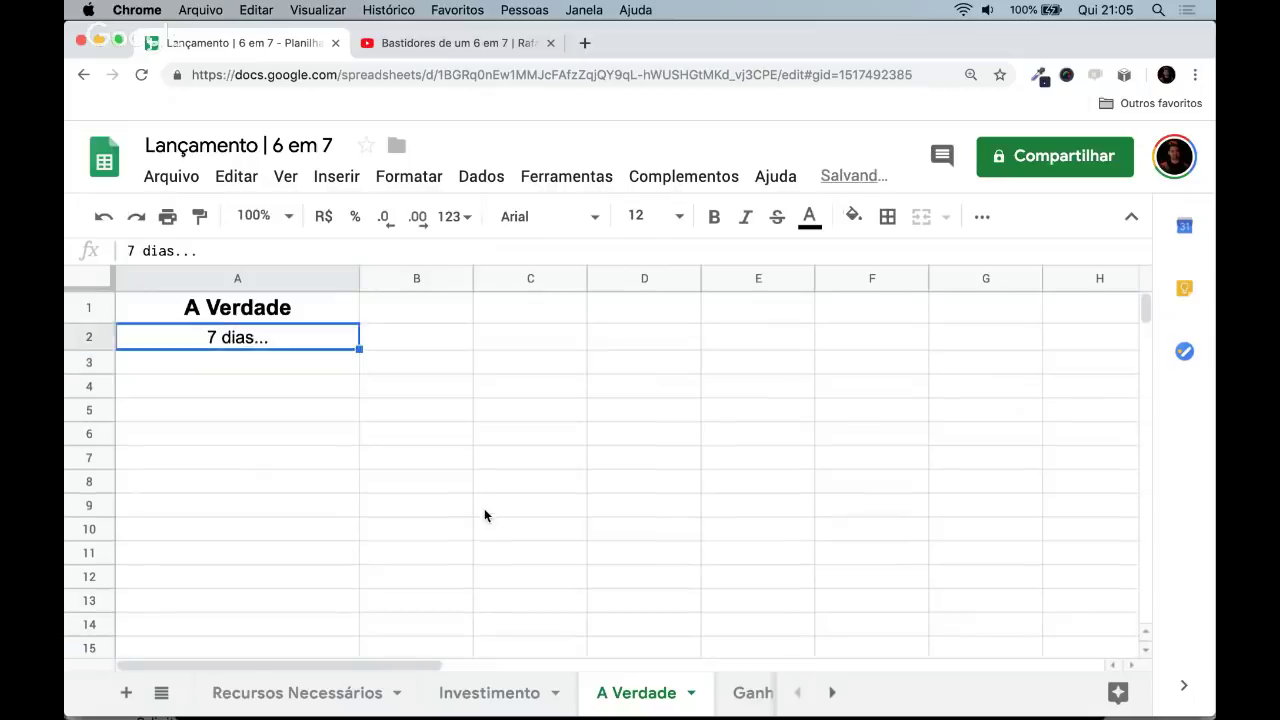
key("super+b")
key("Right")
key("Left")
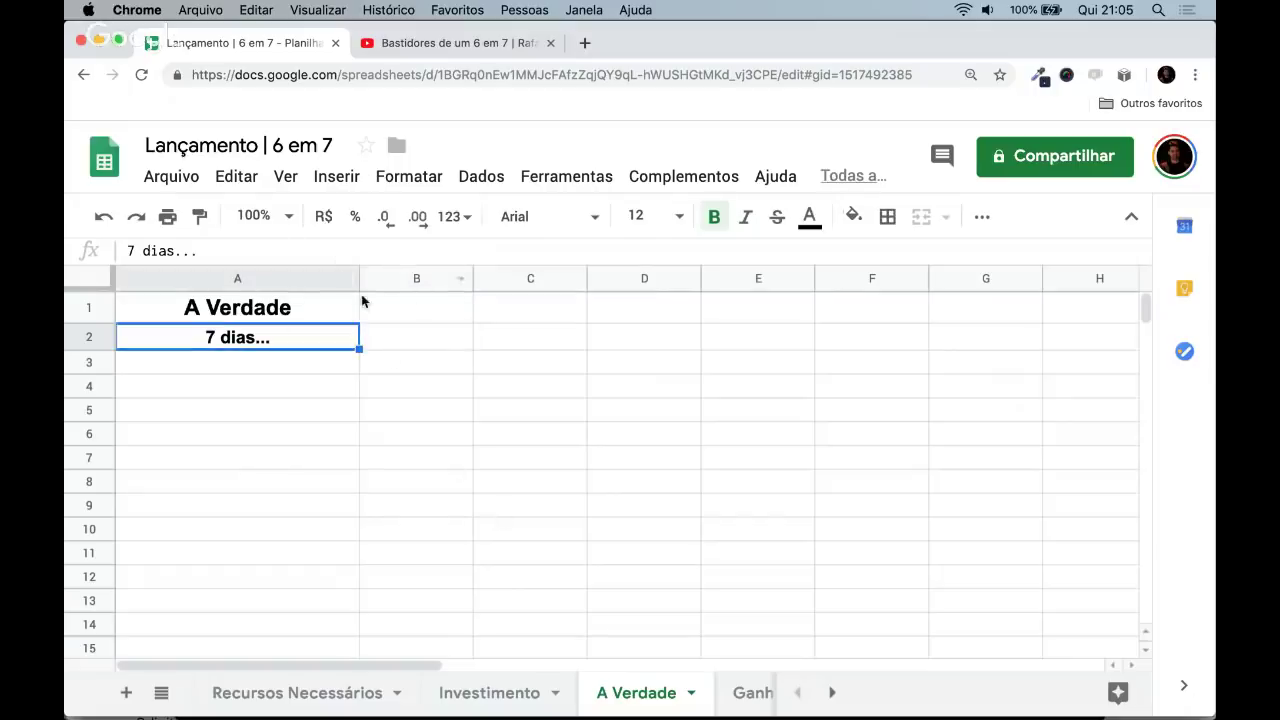
- Enter "60 dias." in bold in cell A3, below the 7-day entry
key("Down")
type("60 dias")
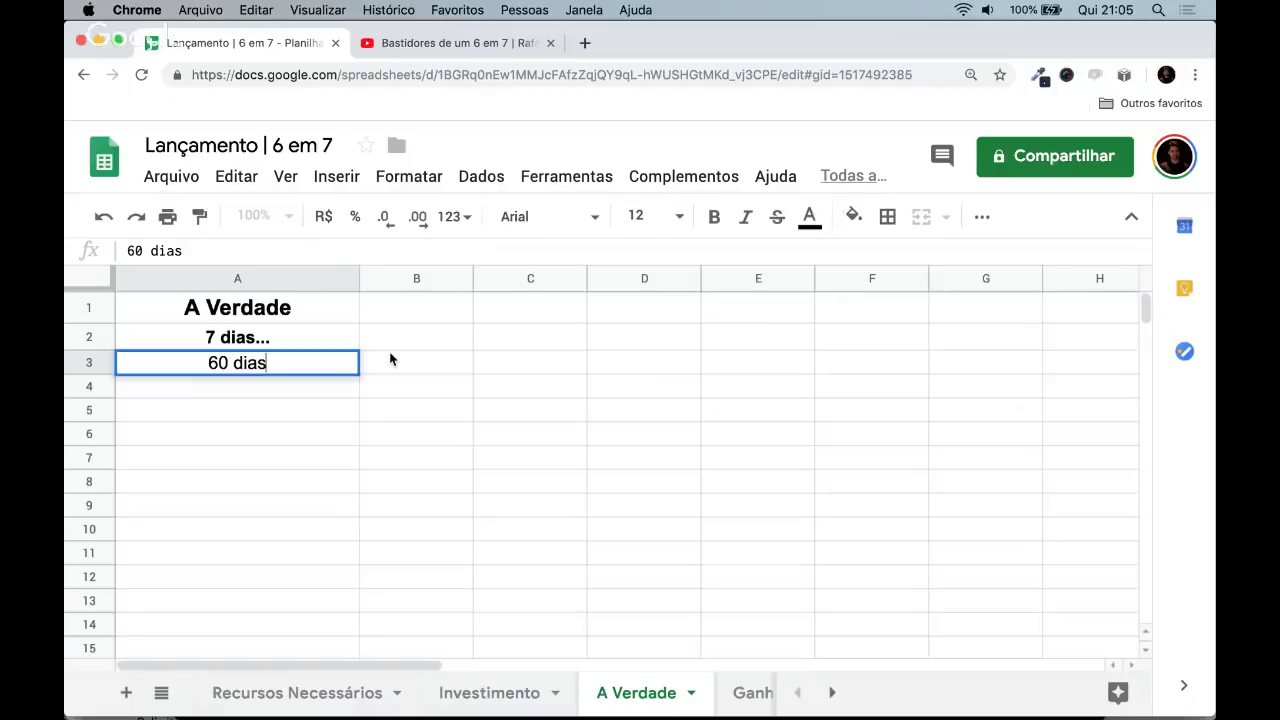
type(".")
key("Return")
key("Up")
key("Up")
key("Up")
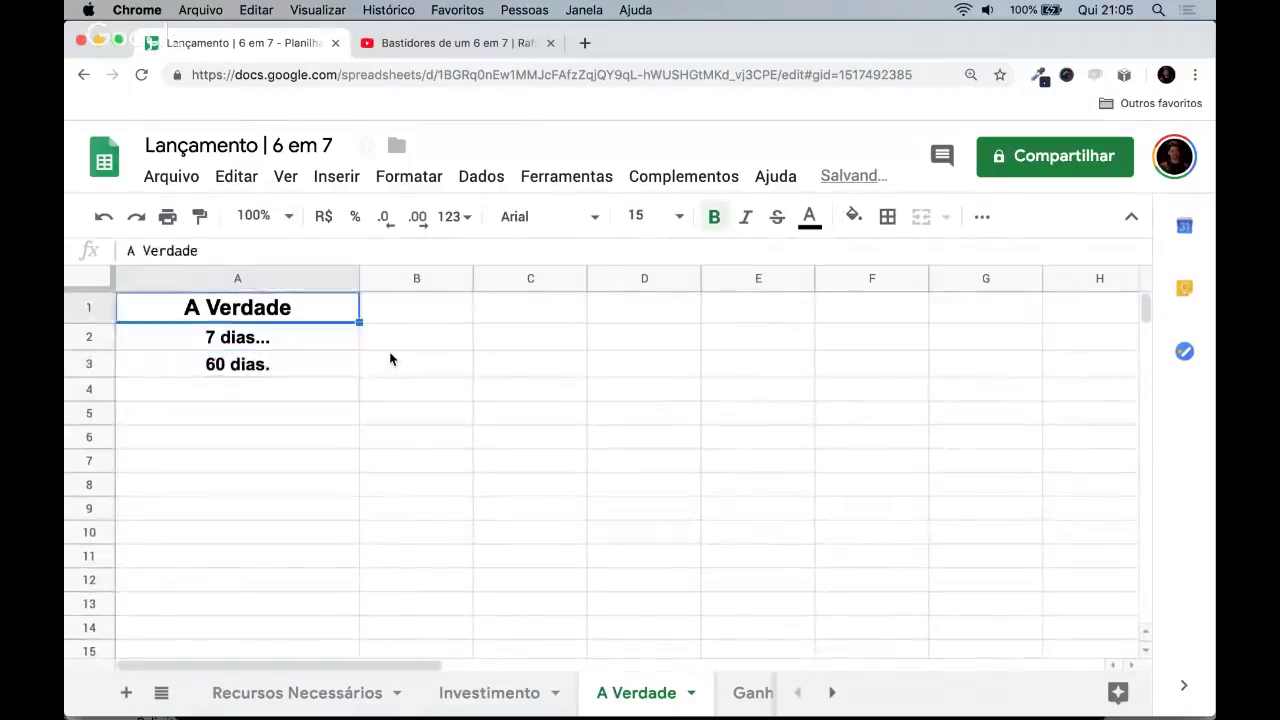
- Enter "15 dias" in cell A5, leaving row 4 empty
key("Down")
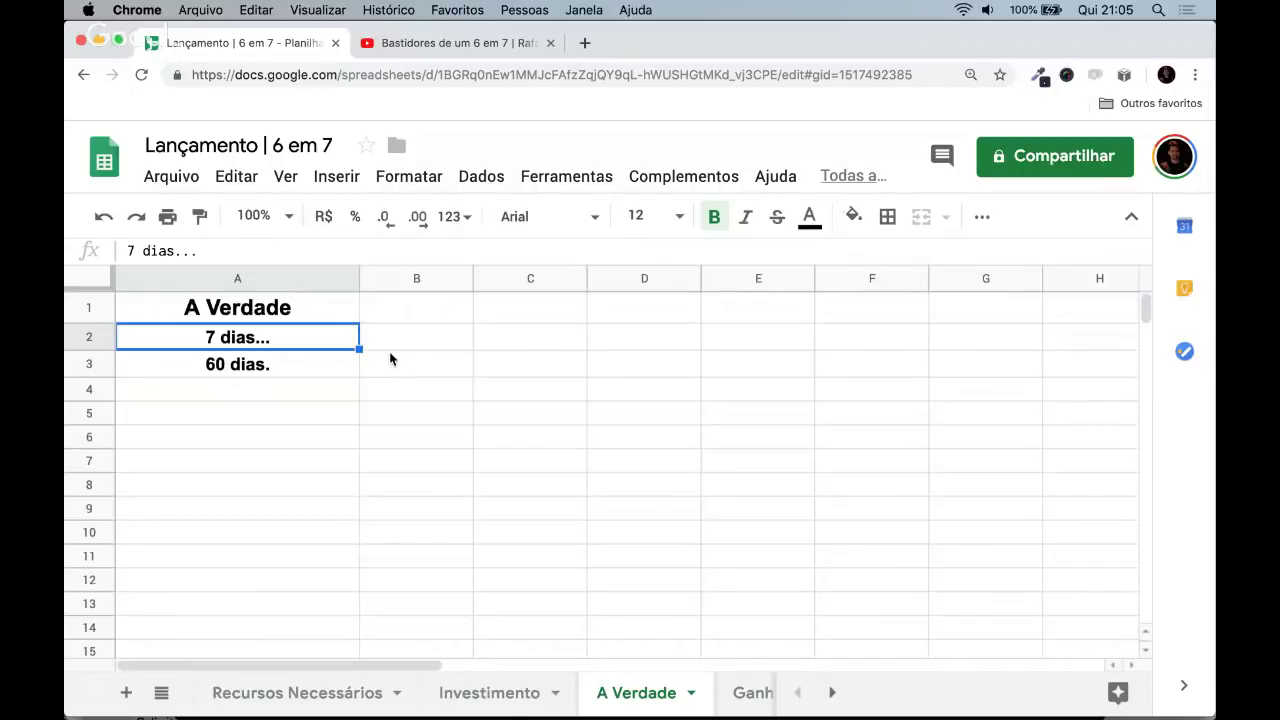
key("Down")
key("Down")
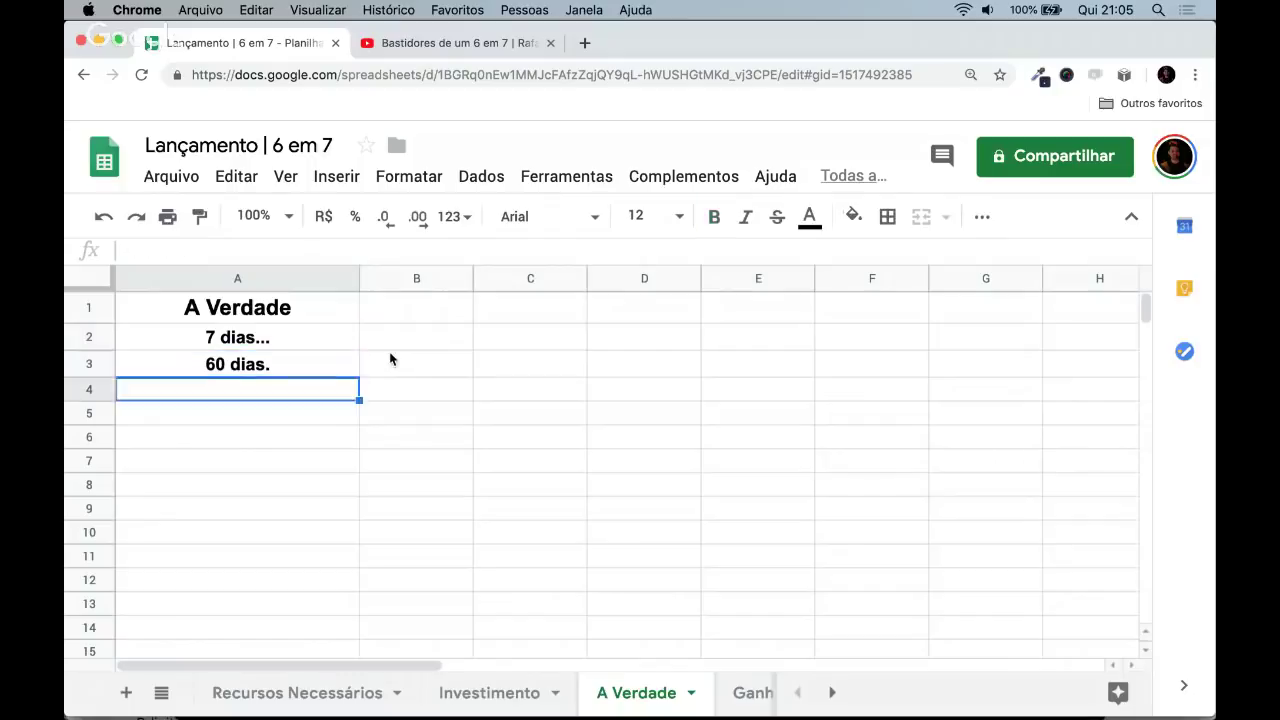
key("Up")
key("Down")
key("Up")
key("Down")
key("Down")
type("7 dias")
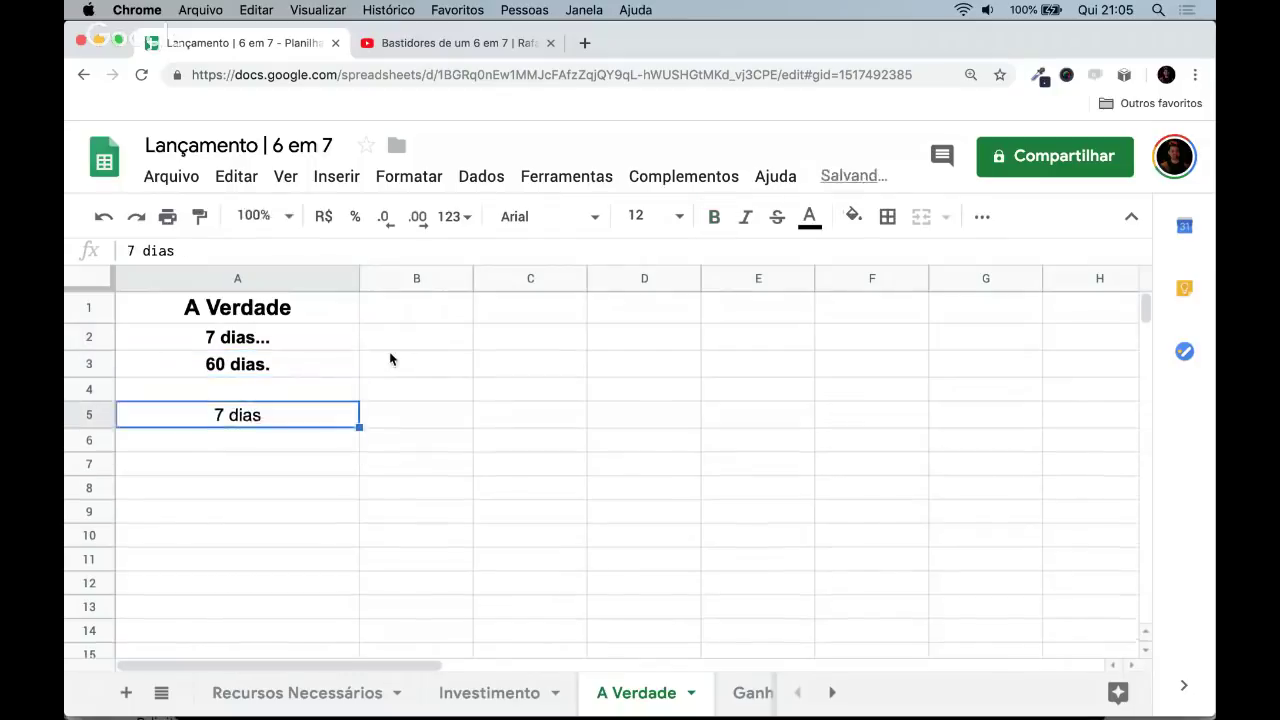
key("BackSpace")
key("BackSpace")
key("BackSpace")
key("BackSpace")
key("BackSpace")
key("BackSpace")
type("15 dias")
key("Return")
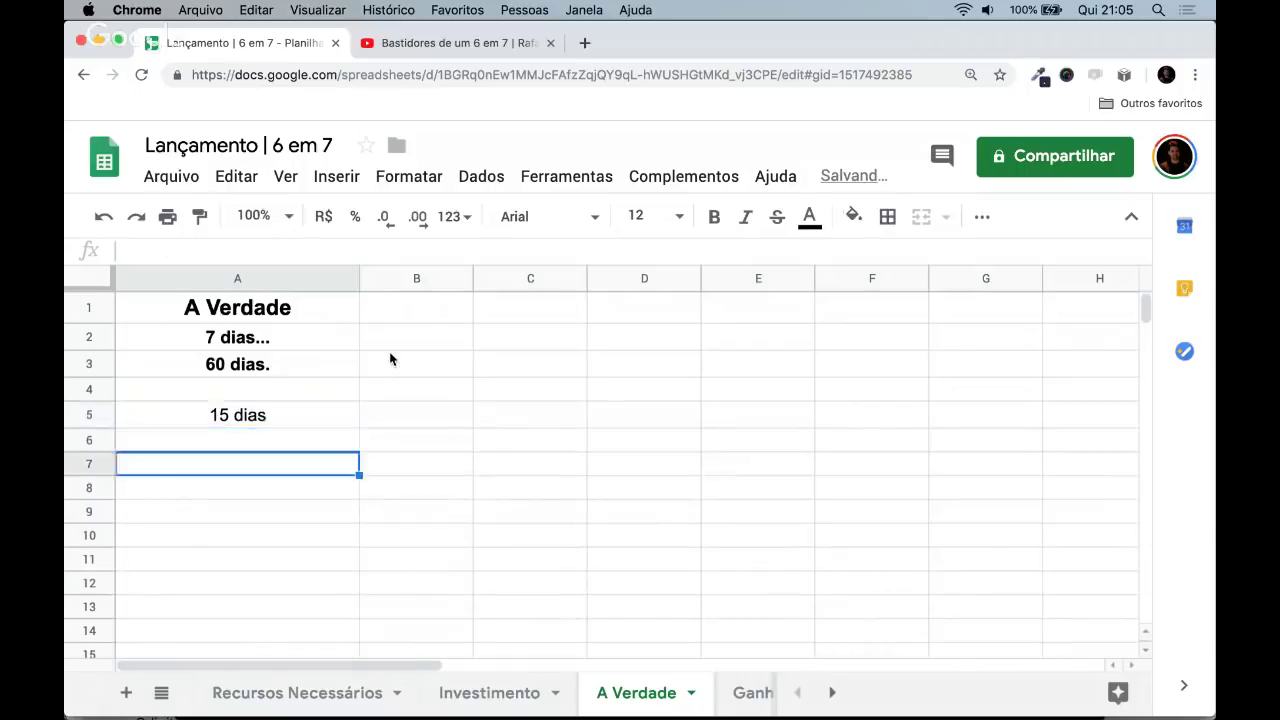
- Make the "15 dias" entry in cell A5 bold
key("Up")
key("ctrl+b")
- Enter "esquenta a audiência o ano todo, gera mto conteúdo, se você já tem uma audiência pronta pra compra..." in cell A4
key("Up")
type("q")
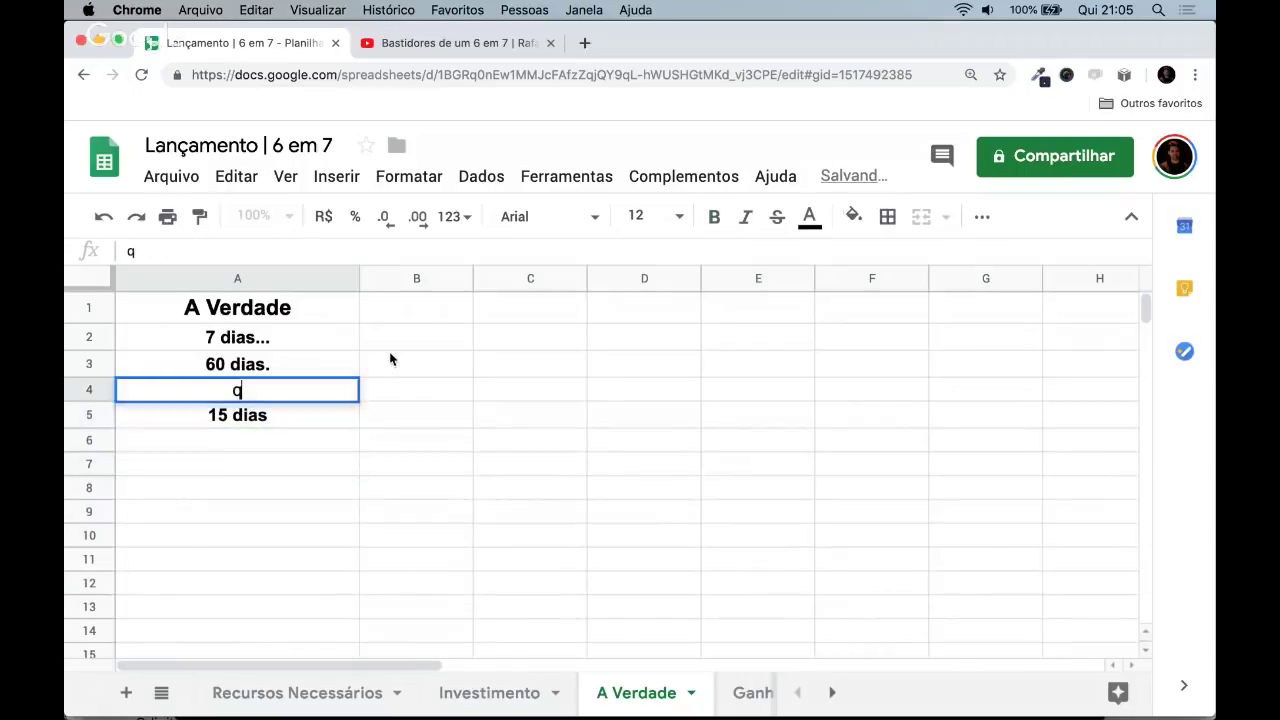
type("squenta o aud")
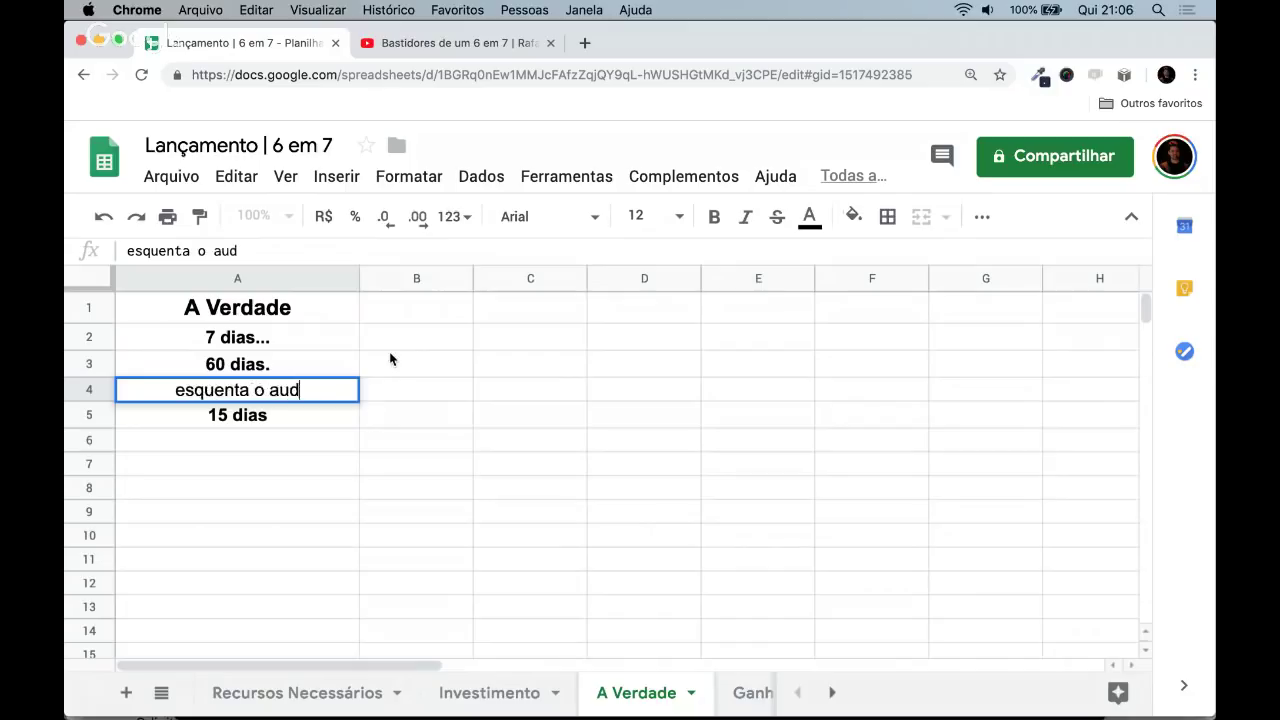
type("iência")
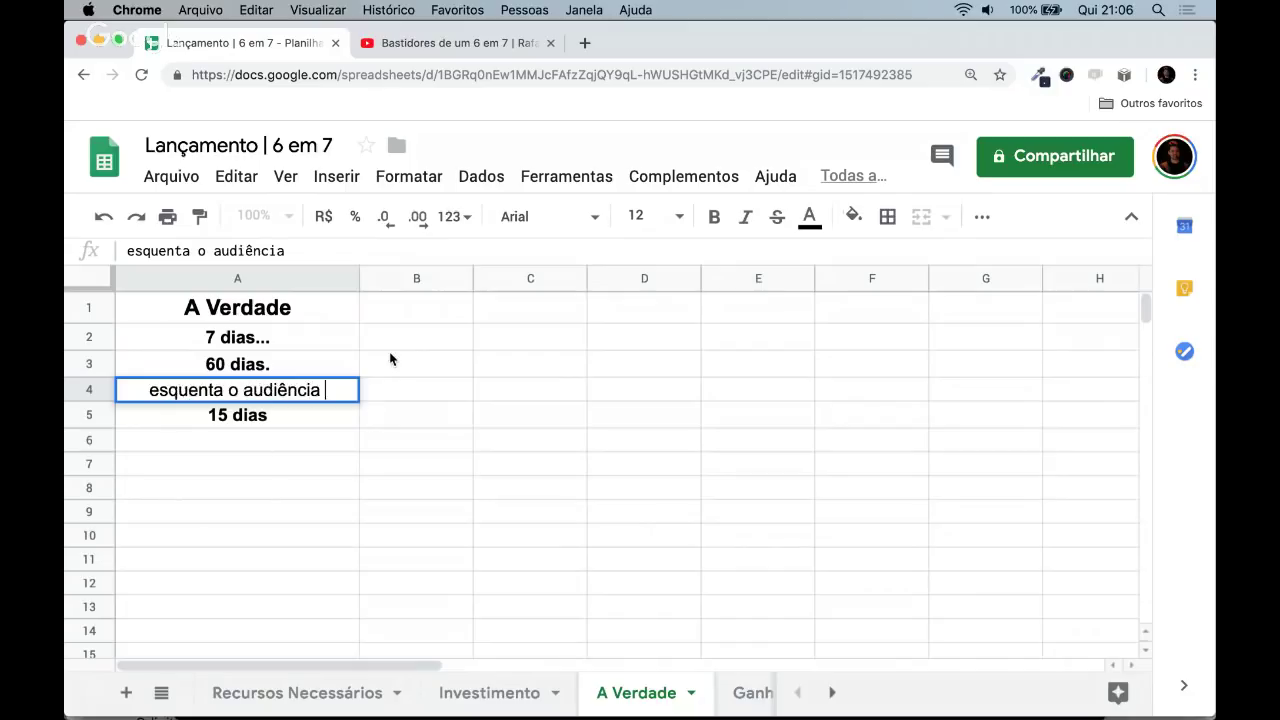
key("BackSpace")
key("BackSpace")
key("BackSpace")
key("BackSpace")
key("BackSpace")
key("BackSpace")
key("BackSpace")
key("BackSpace")
key("BackSpace")
key("BackSpace")
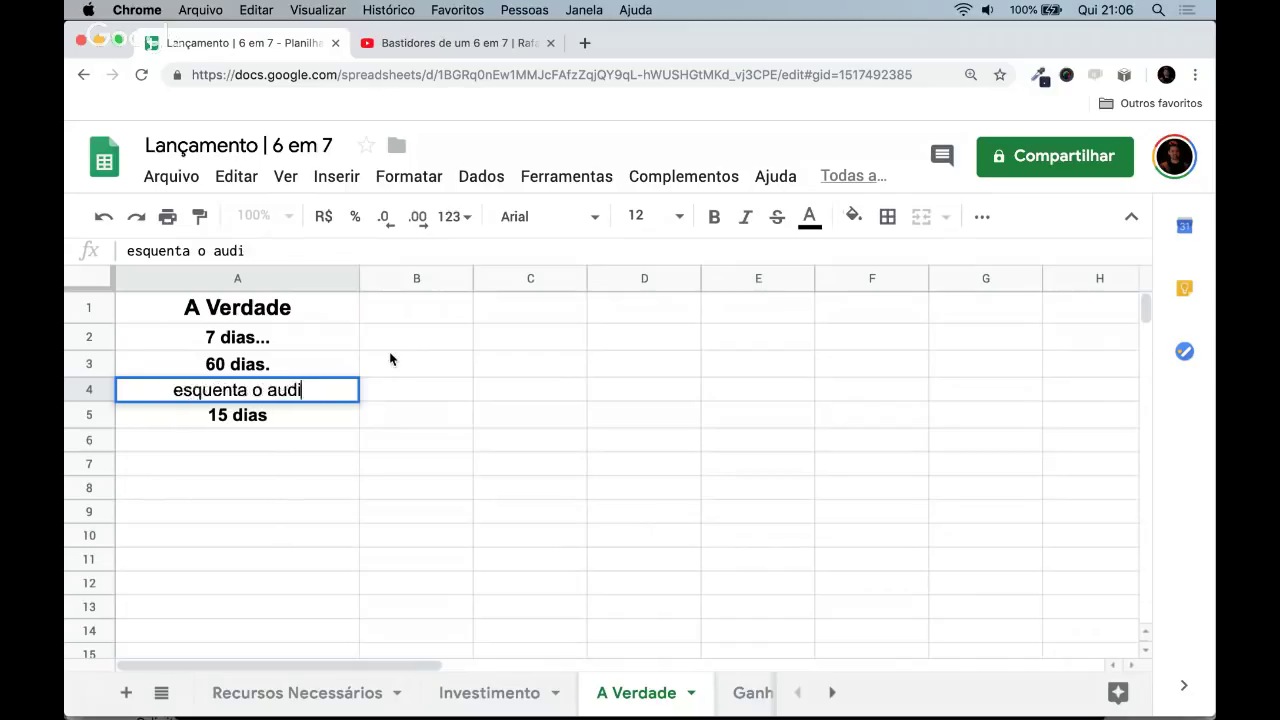
key("BackSpace")
key("BackSpace")
type("a audiência o ")
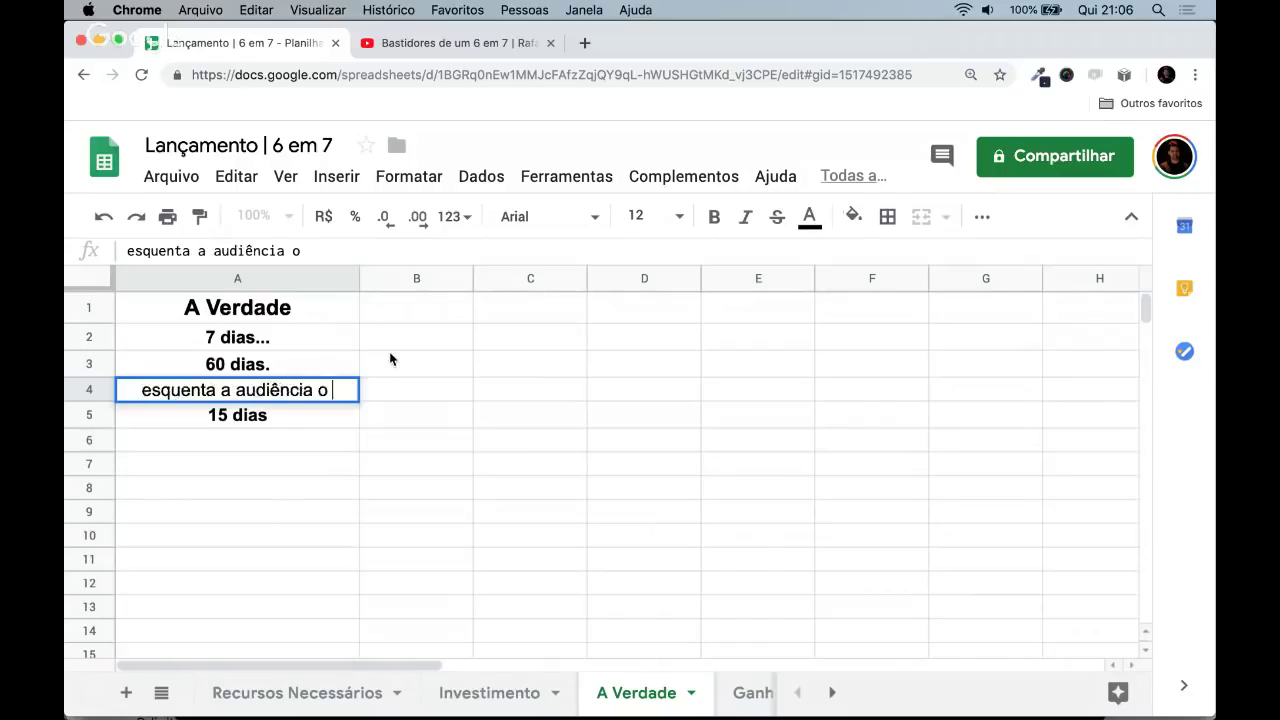
type("ano todo, ")
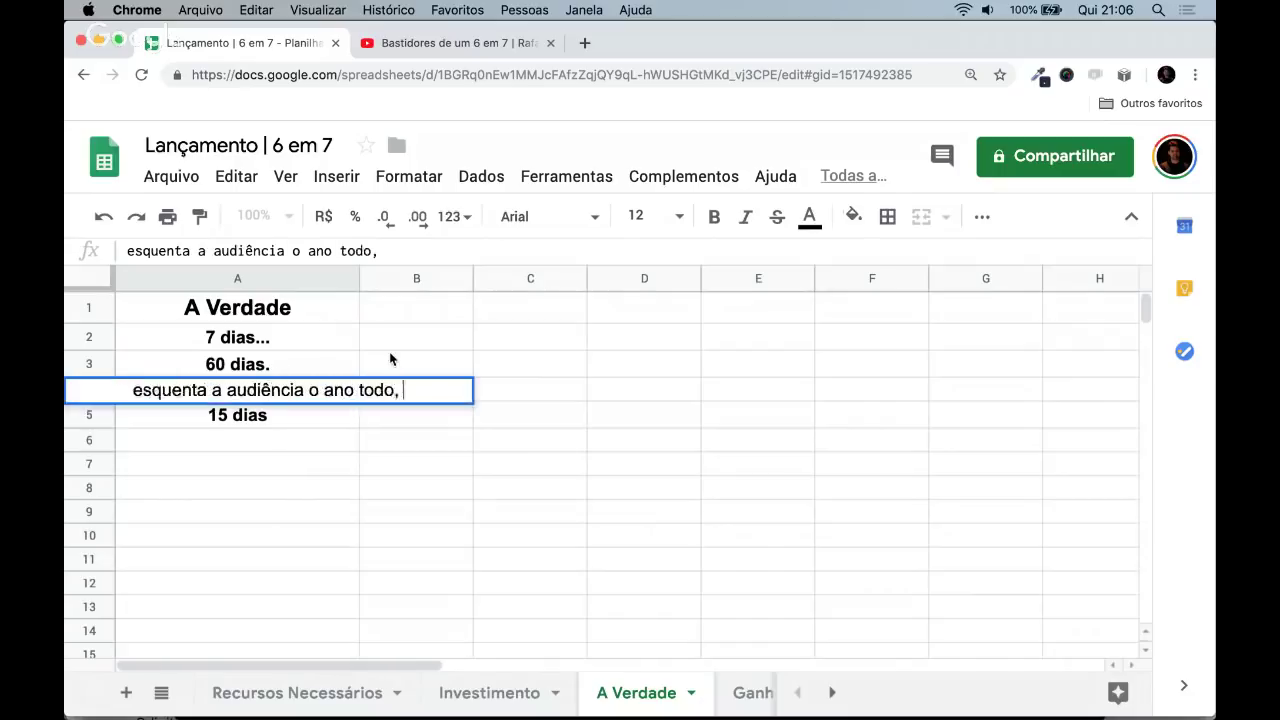
type("gera mto co")
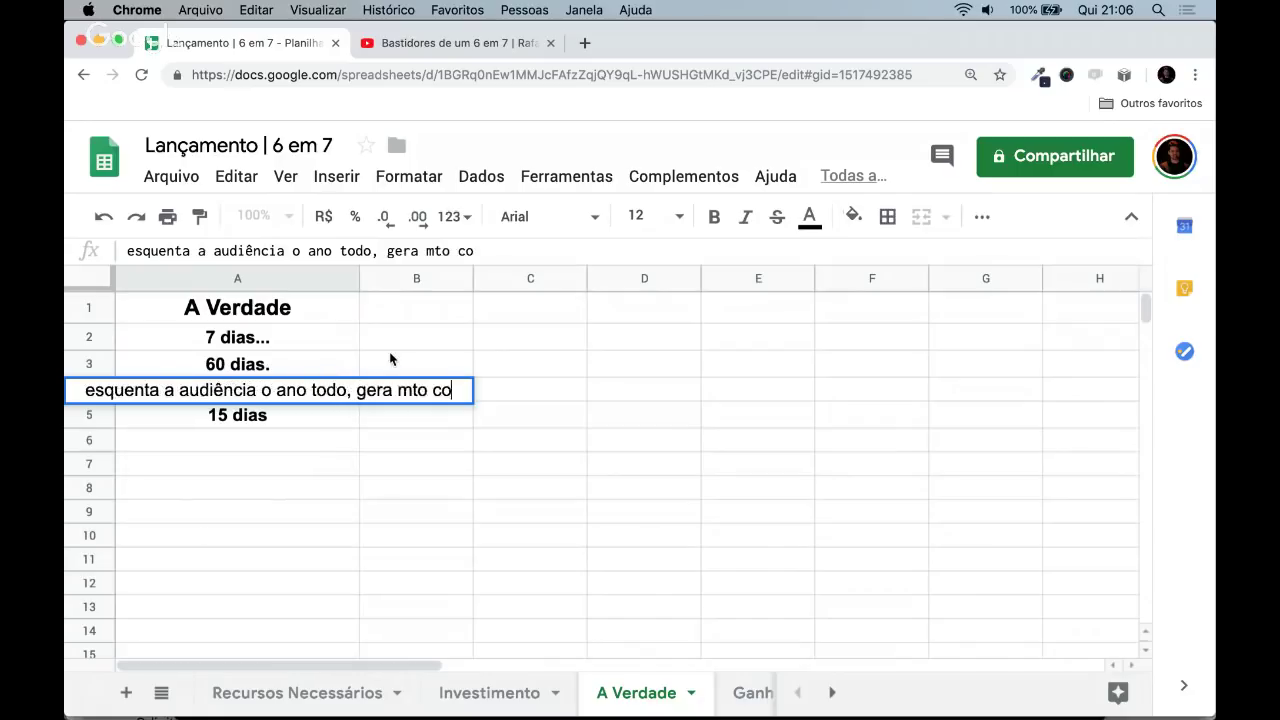
type("nteúdo, se v")
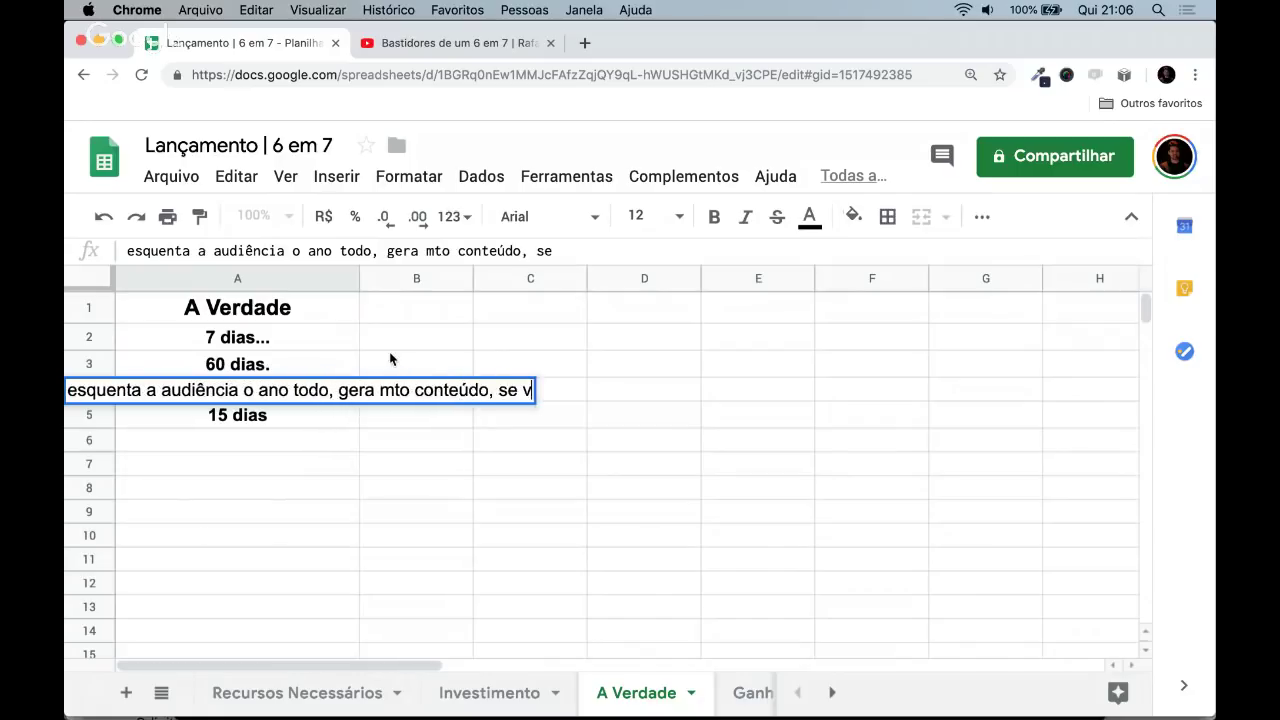
type("ocê já tem ")
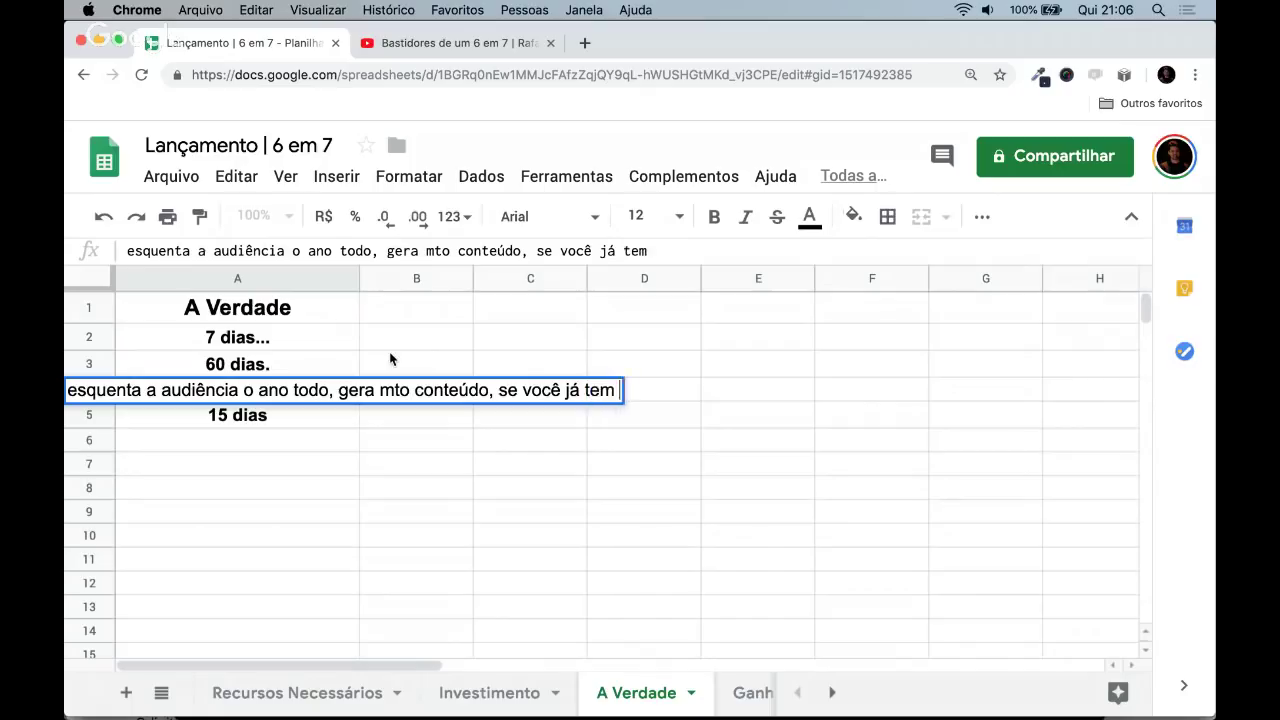
type("uma audiˆrnia")
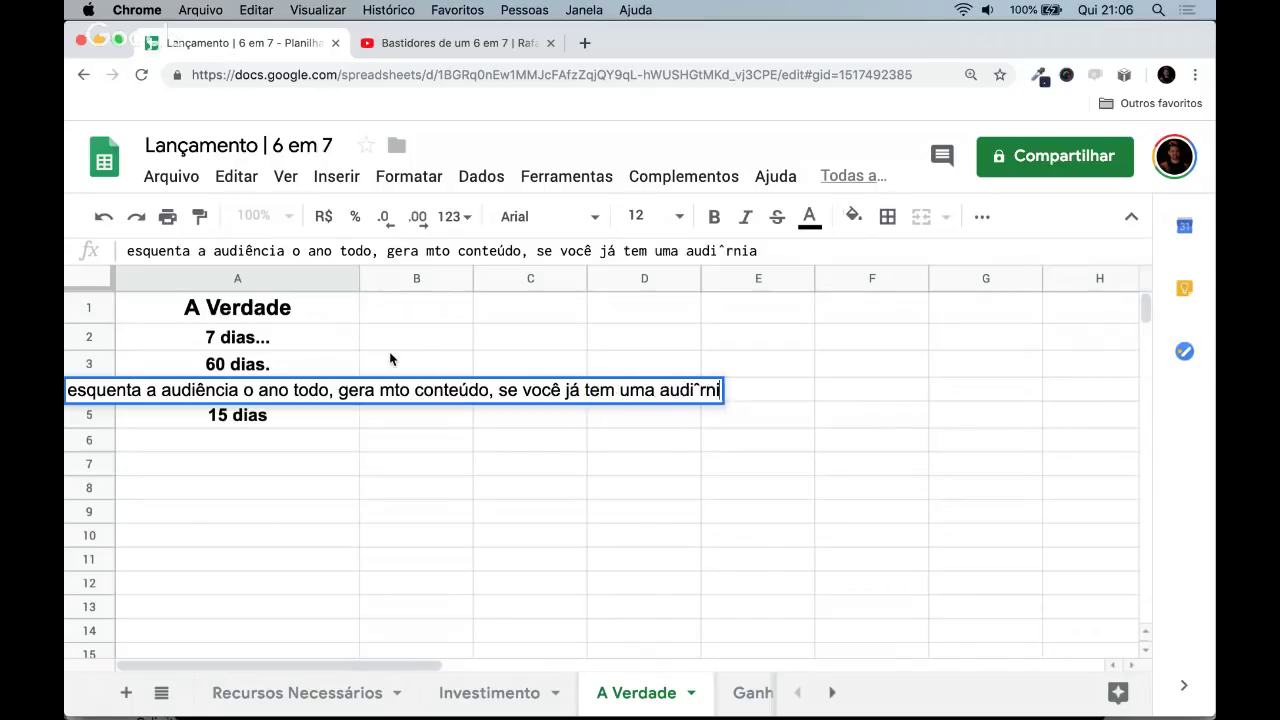
key("BackSpace")
key("BackSpace")
key("BackSpace")
key("BackSpace")
type("ênci")
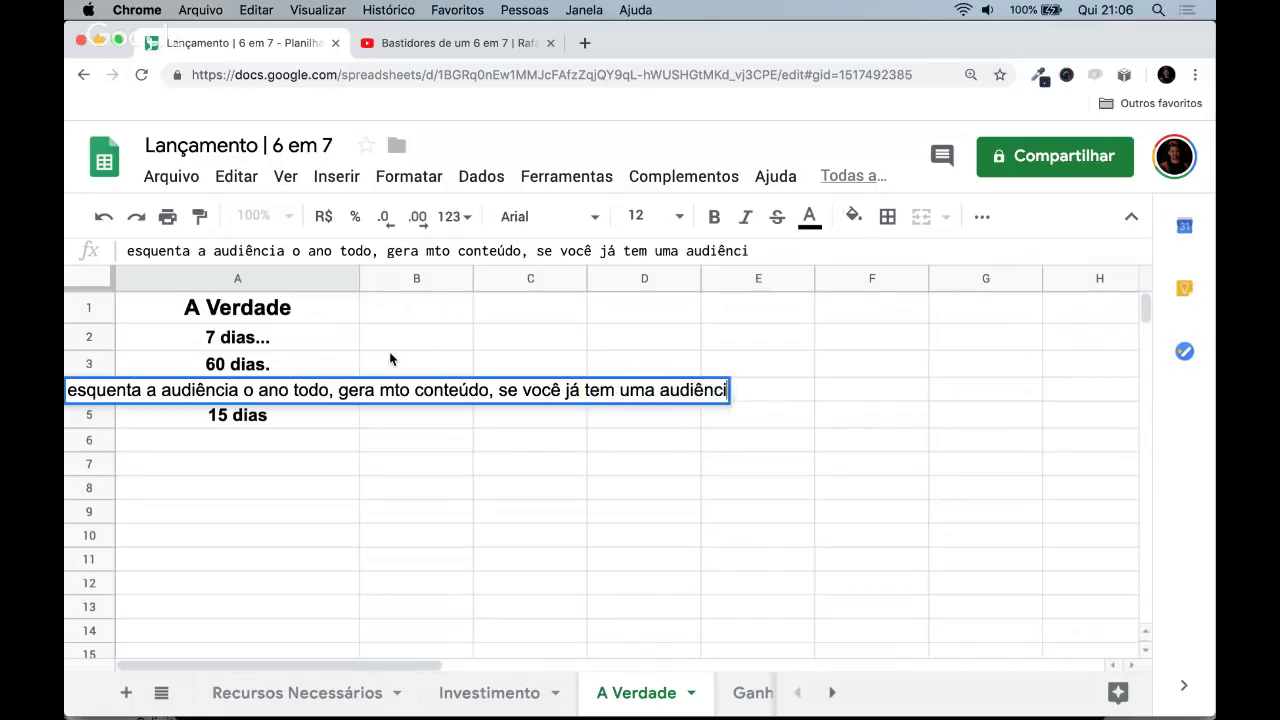
type("a pronta pra ")
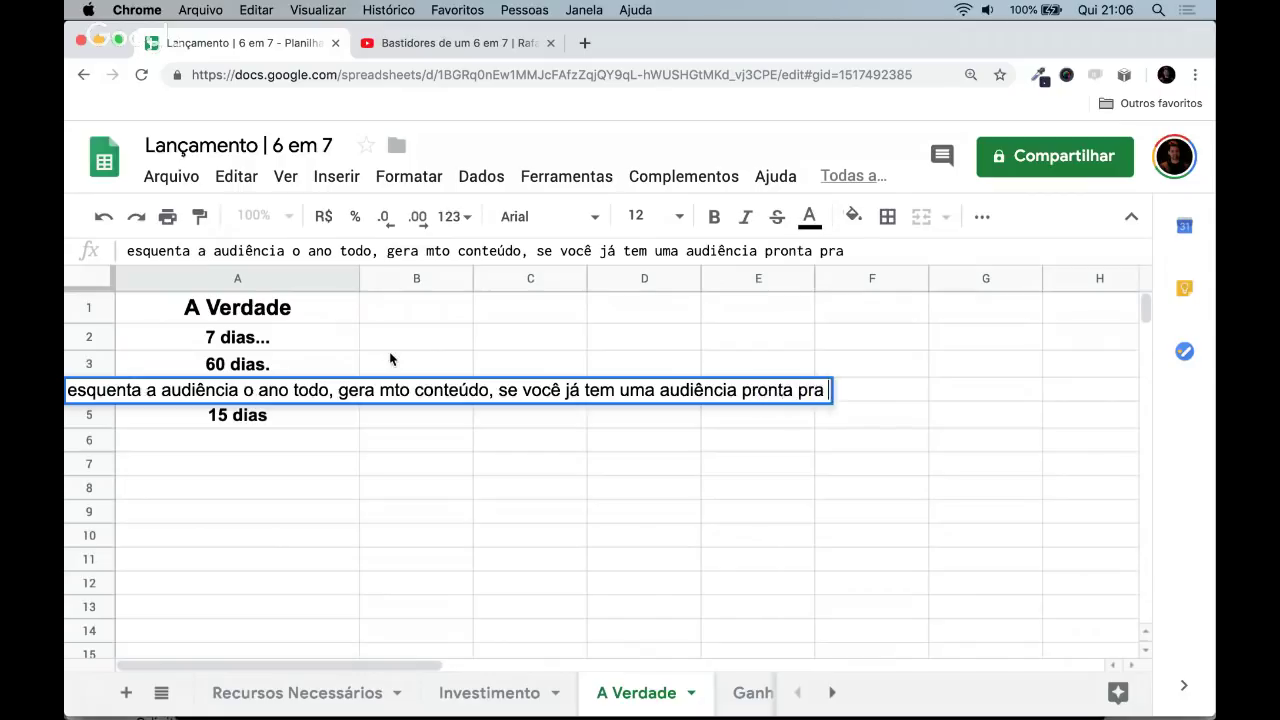
type("compra...")
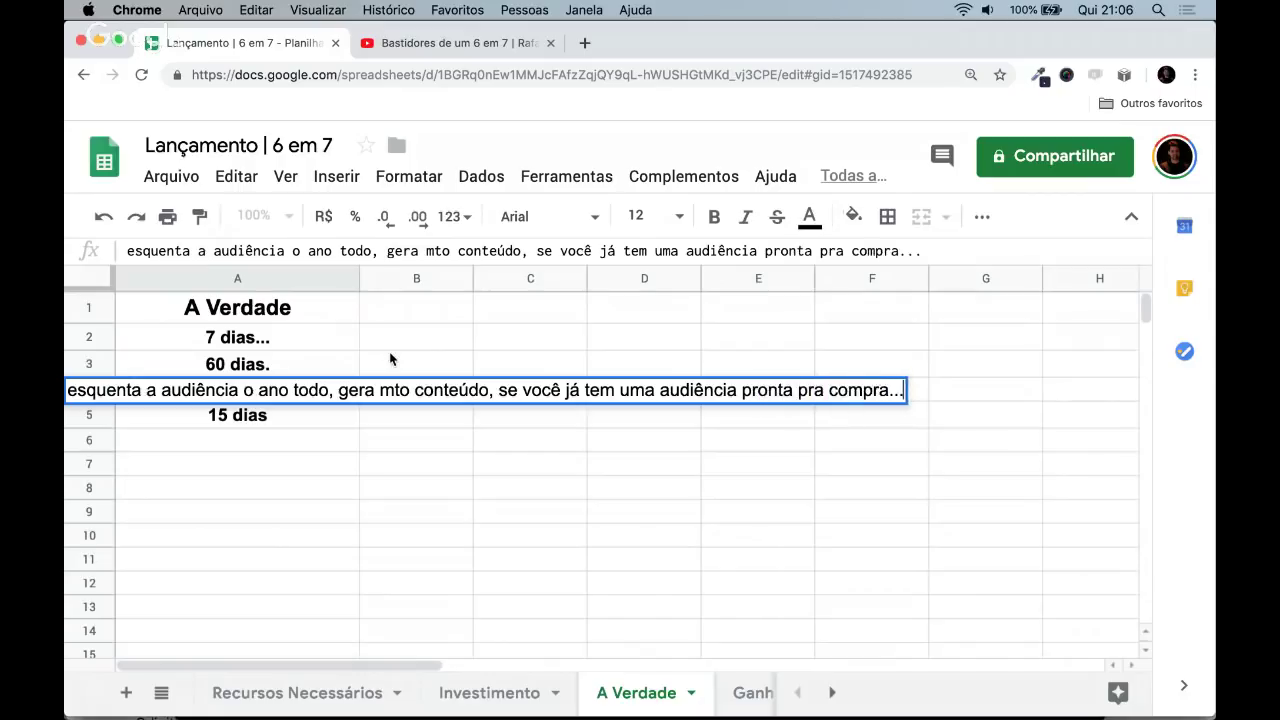
key("Return")
key("Up")
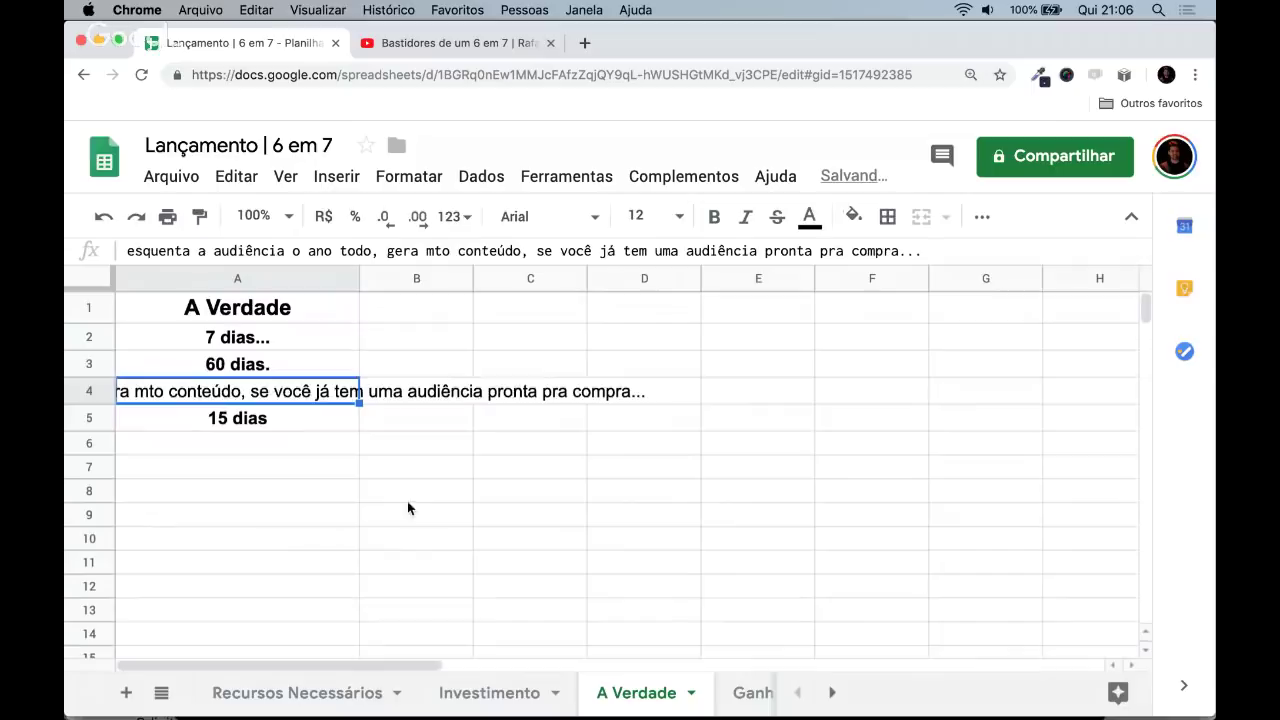
- Widen column A to about one and a half times its original width, narrower than the full sentence in row 4
left_click(356, 280)
double_click(358, 283)
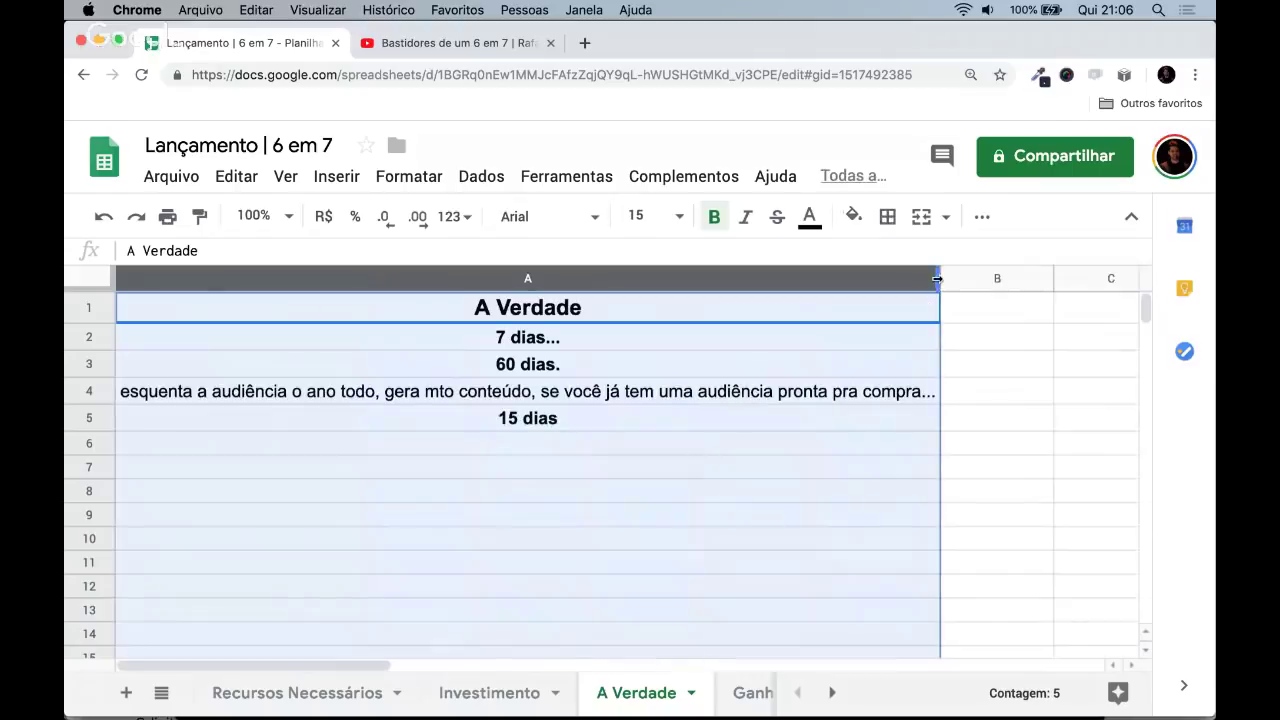
left_click_drag(937, 279, 487, 280)
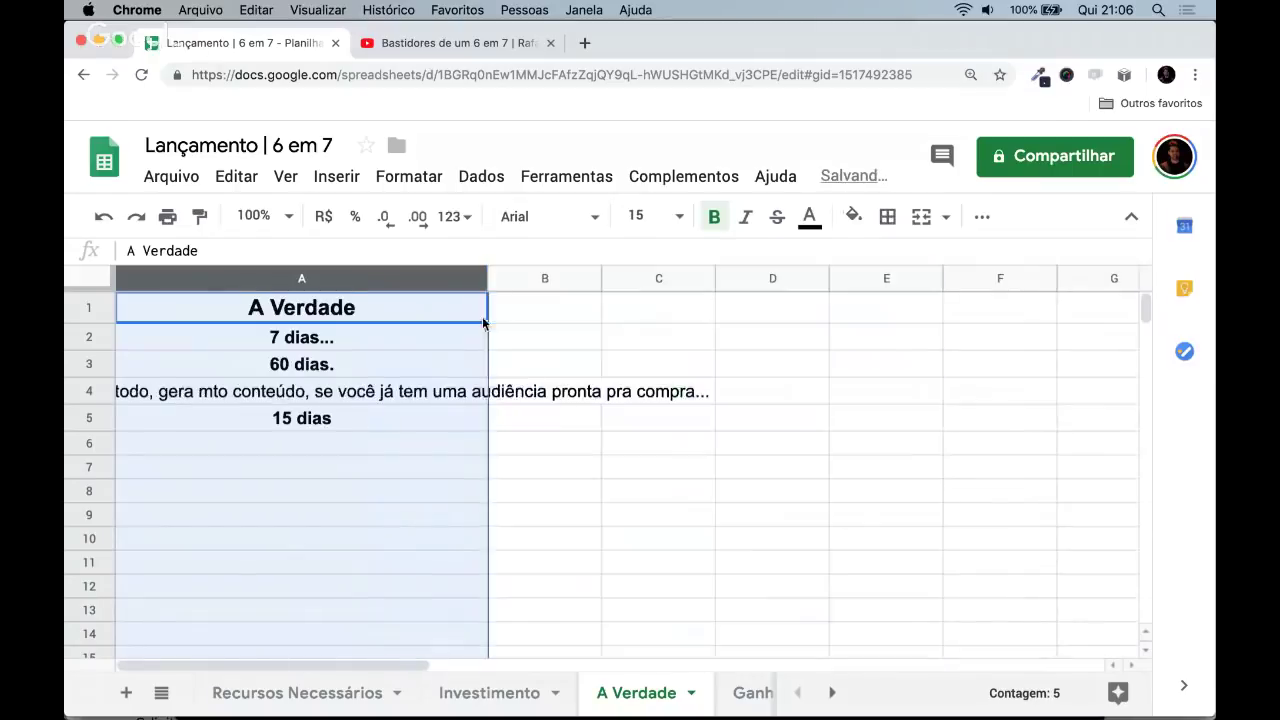
- Left-align the sentence in cell A4 so it starts at the cell's left edge
left_click(337, 398)
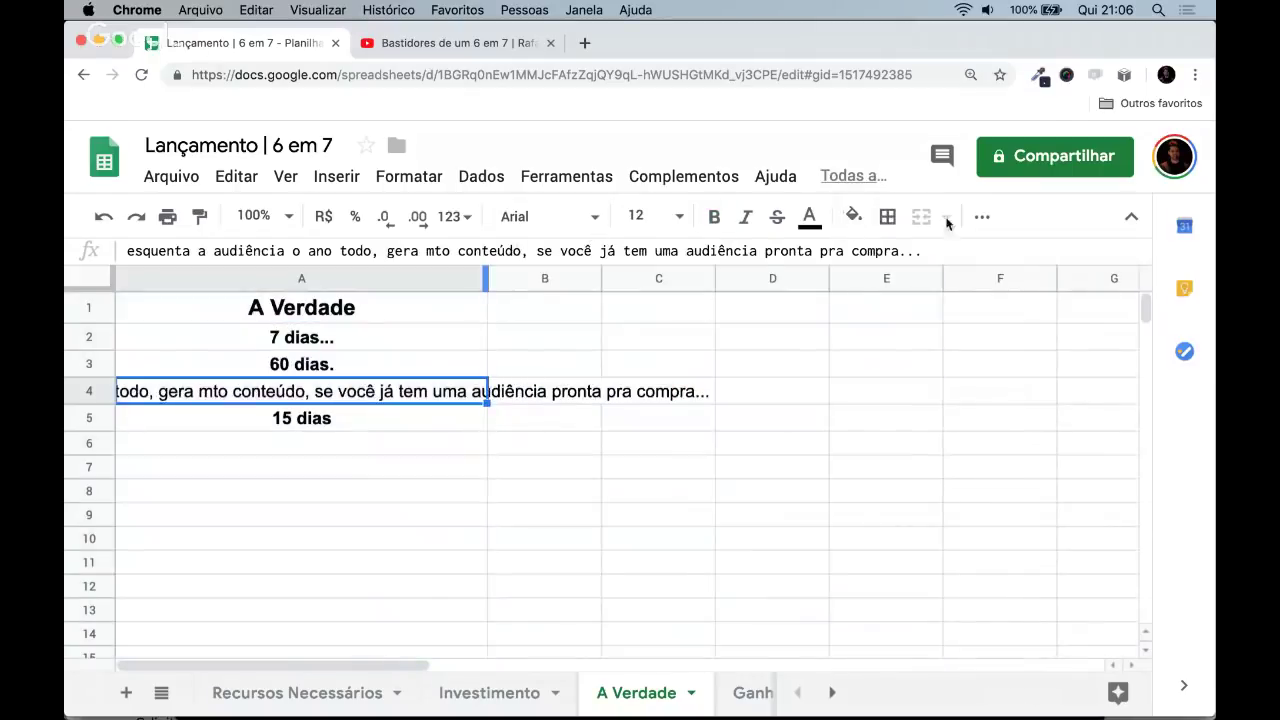
left_click(645, 259)
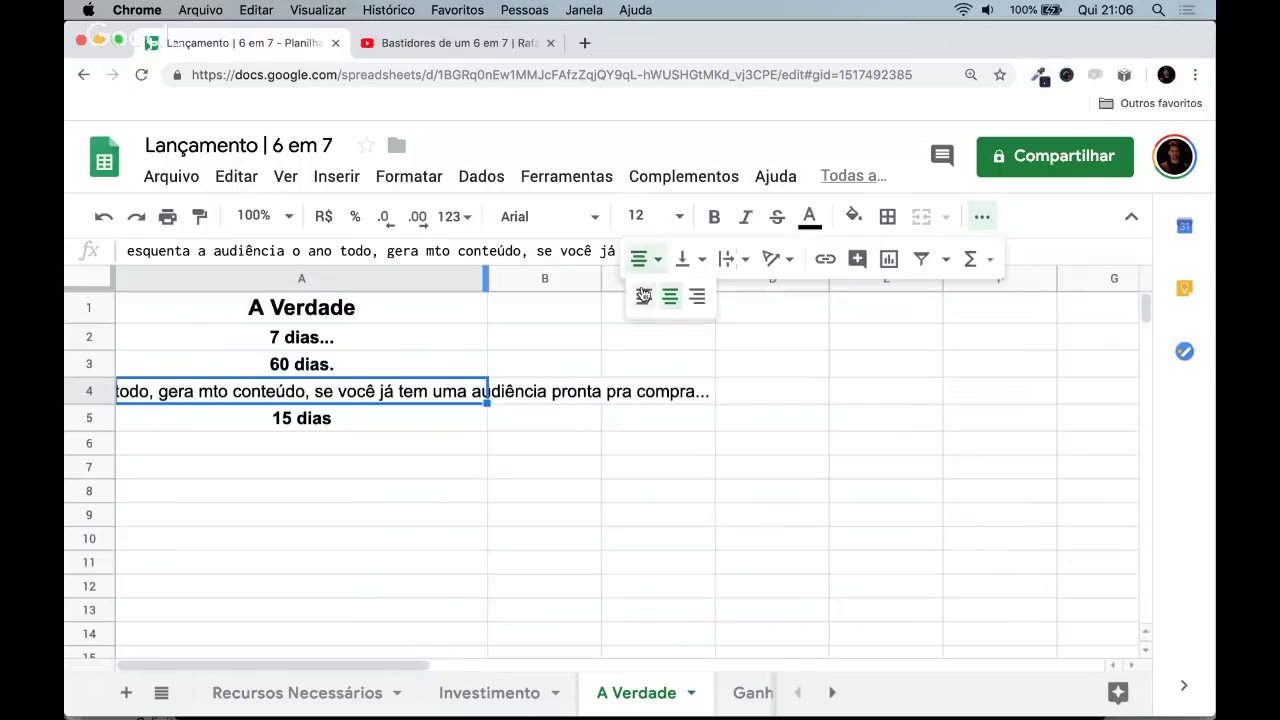
left_click(644, 294)
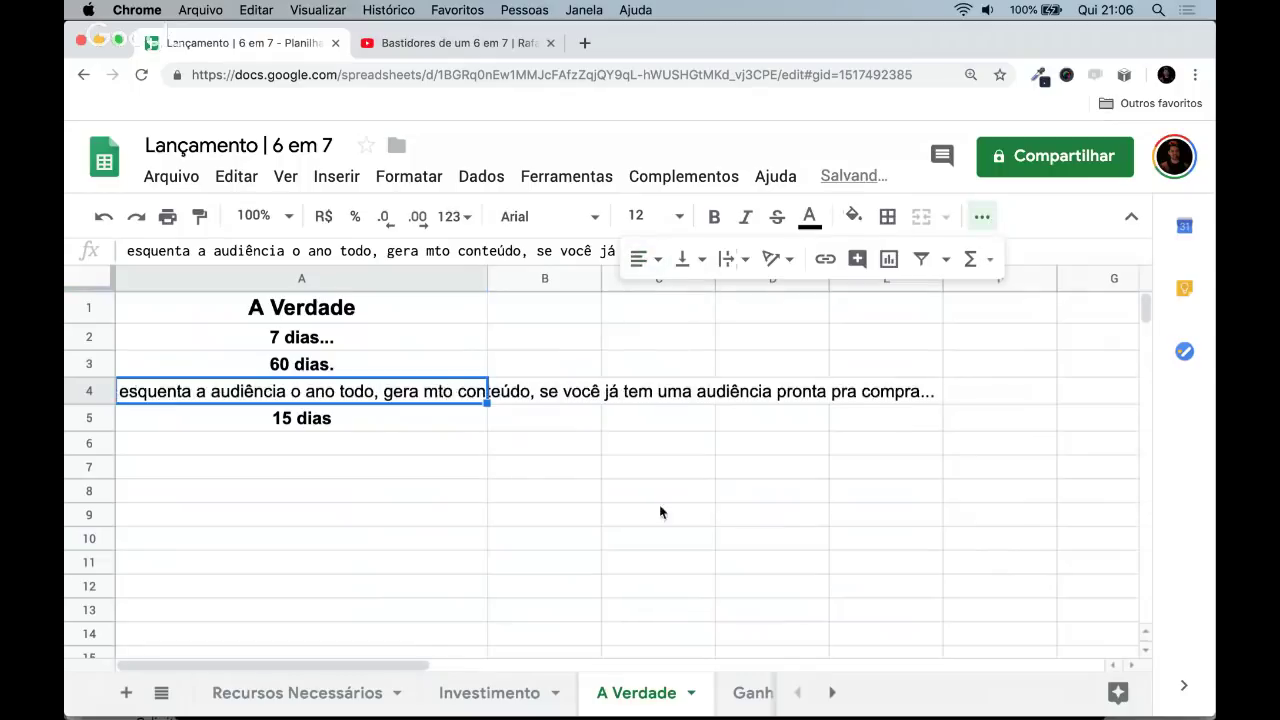
- Change cell A3 of the A Verdade sheet to "60 dias - a 90 dias."
left_click(348, 342)
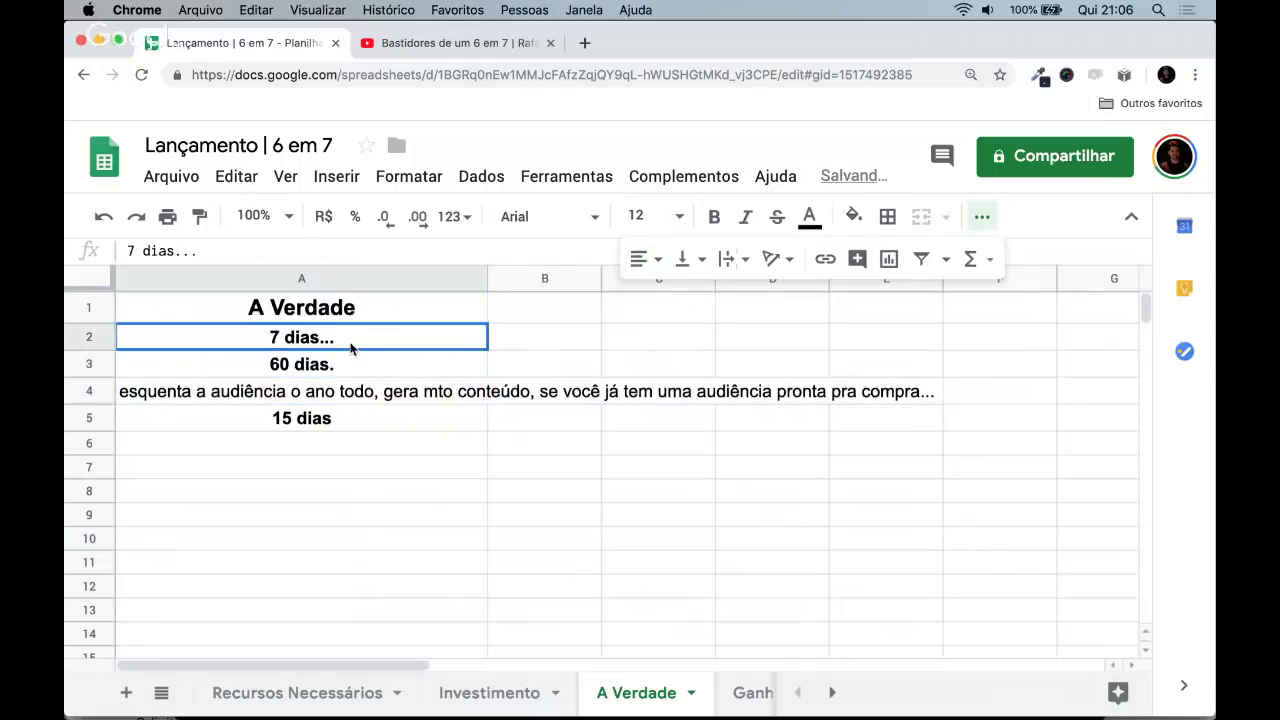
left_click(982, 217)
key("Right")
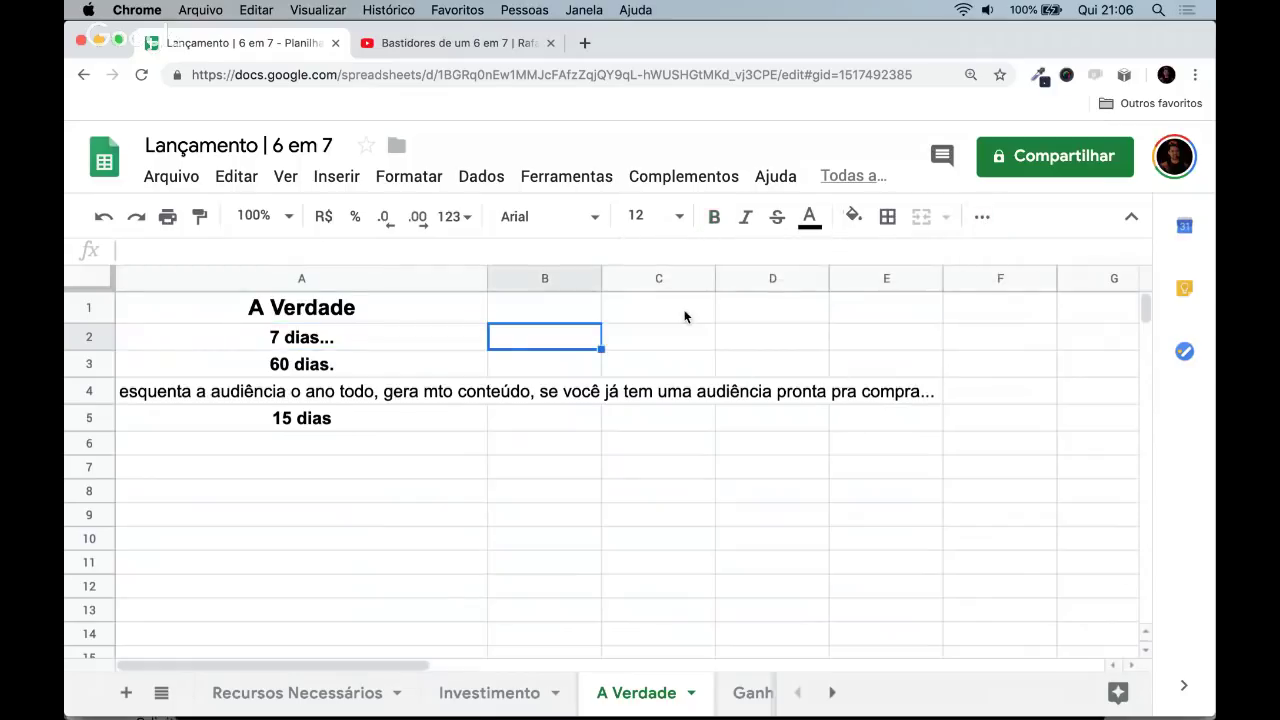
key("Left")
key("Right")
key("Left")
key("Right")
key("Left")
key("Down")
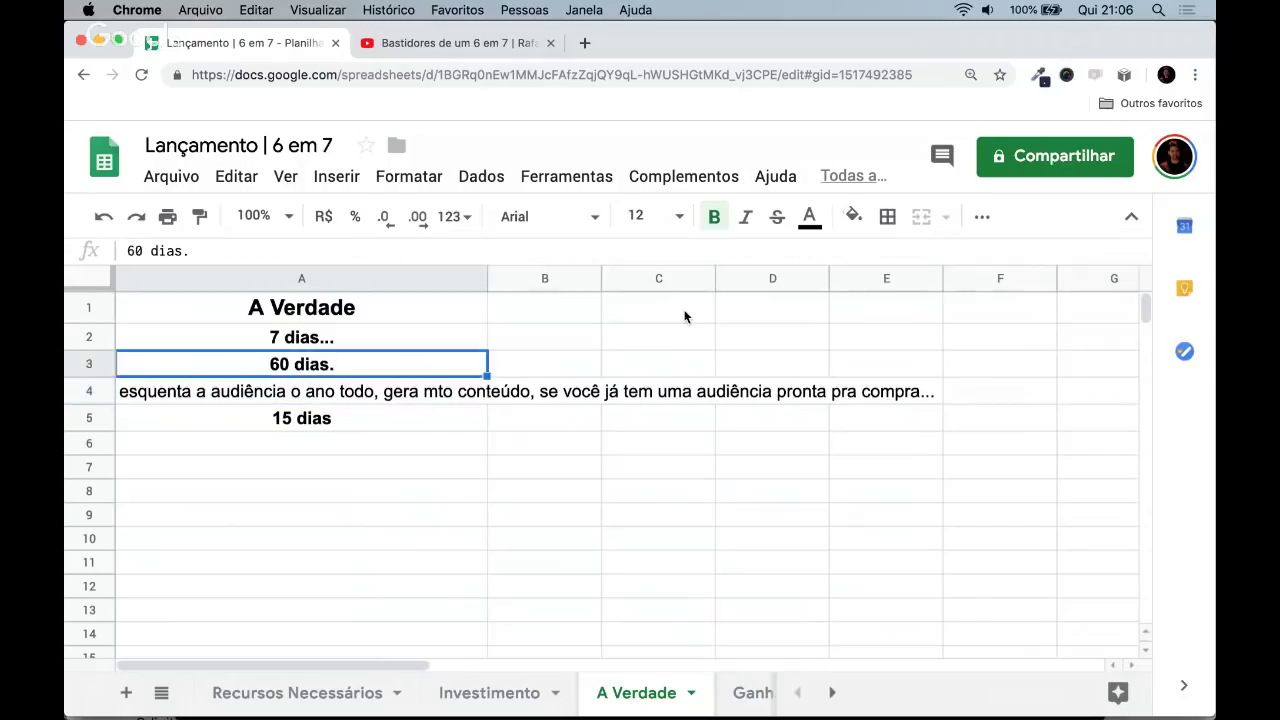
type("60 dias")
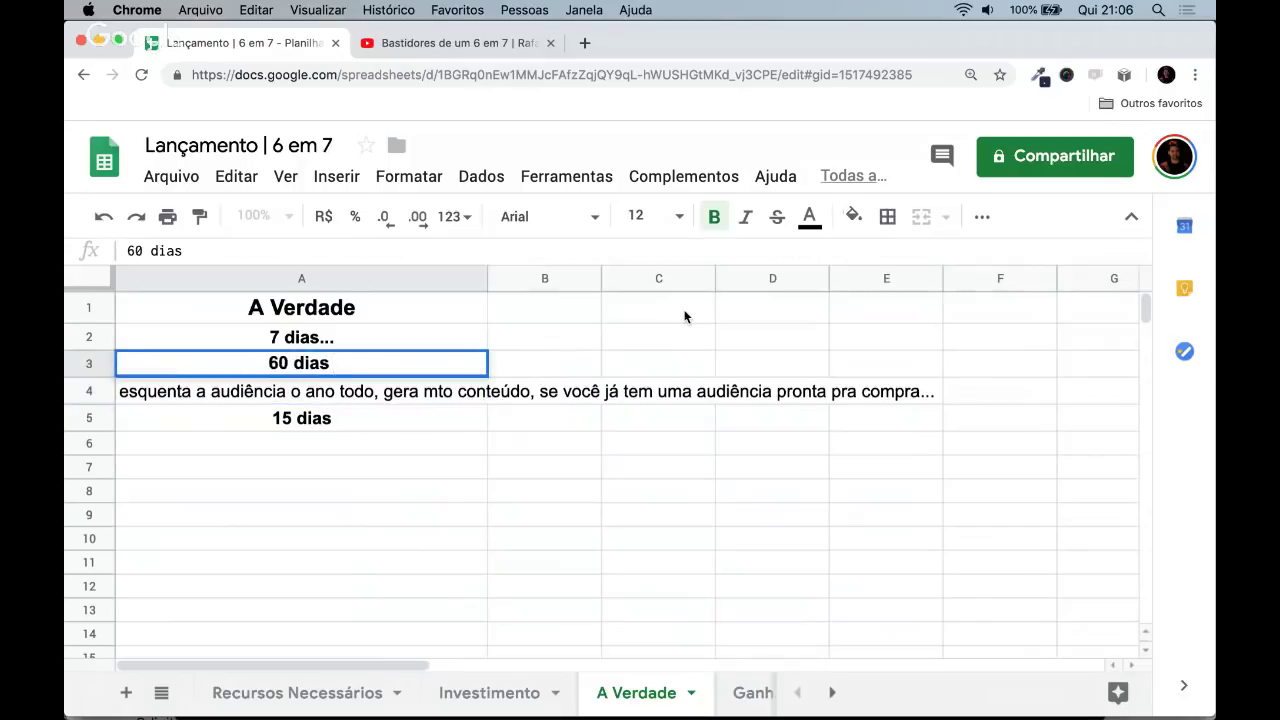
type(" - a 90 dias.")
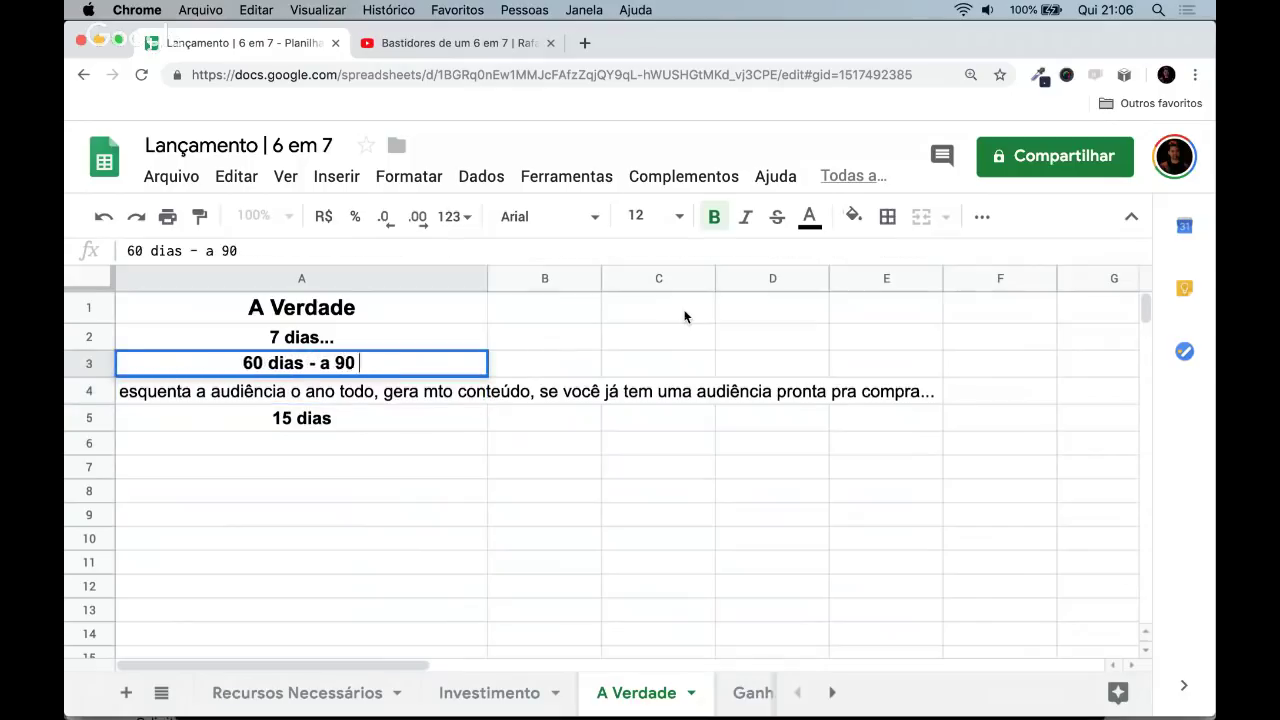
key("Return")
key("Down")
key("Up")
key("Up")
key("Up")
key("Up")
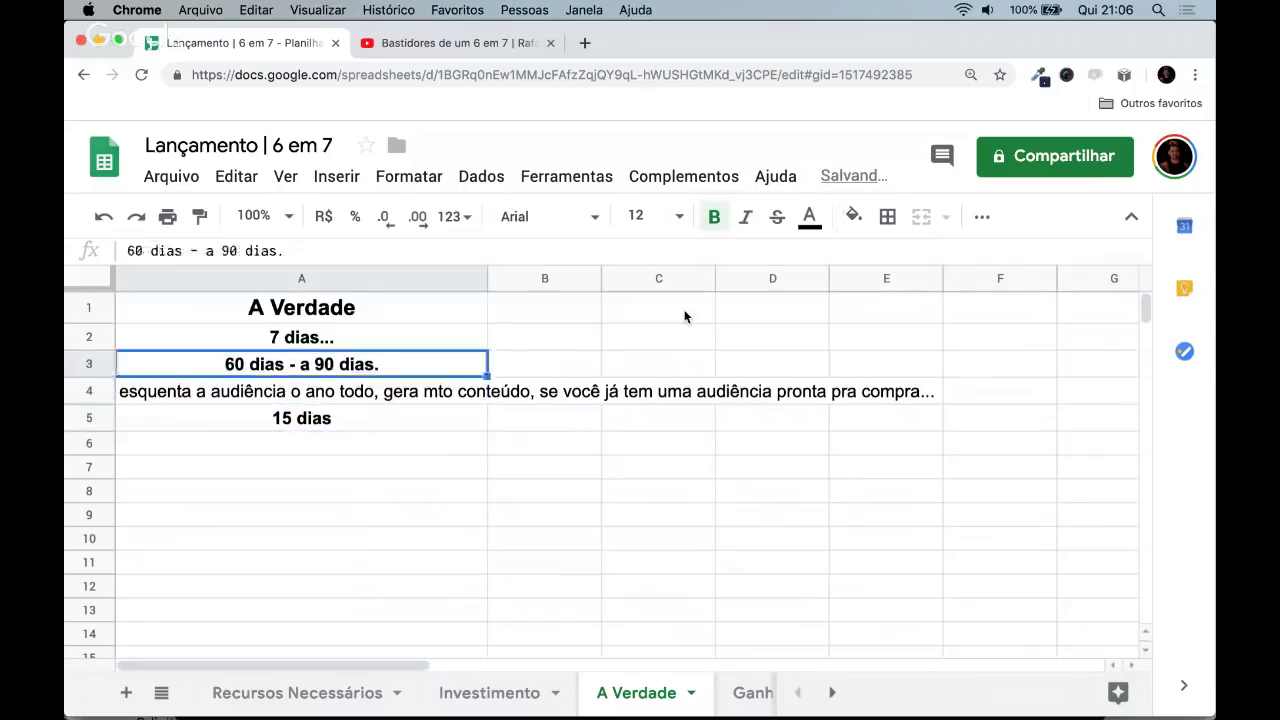
key("Down")
key("Down")
key("Up")
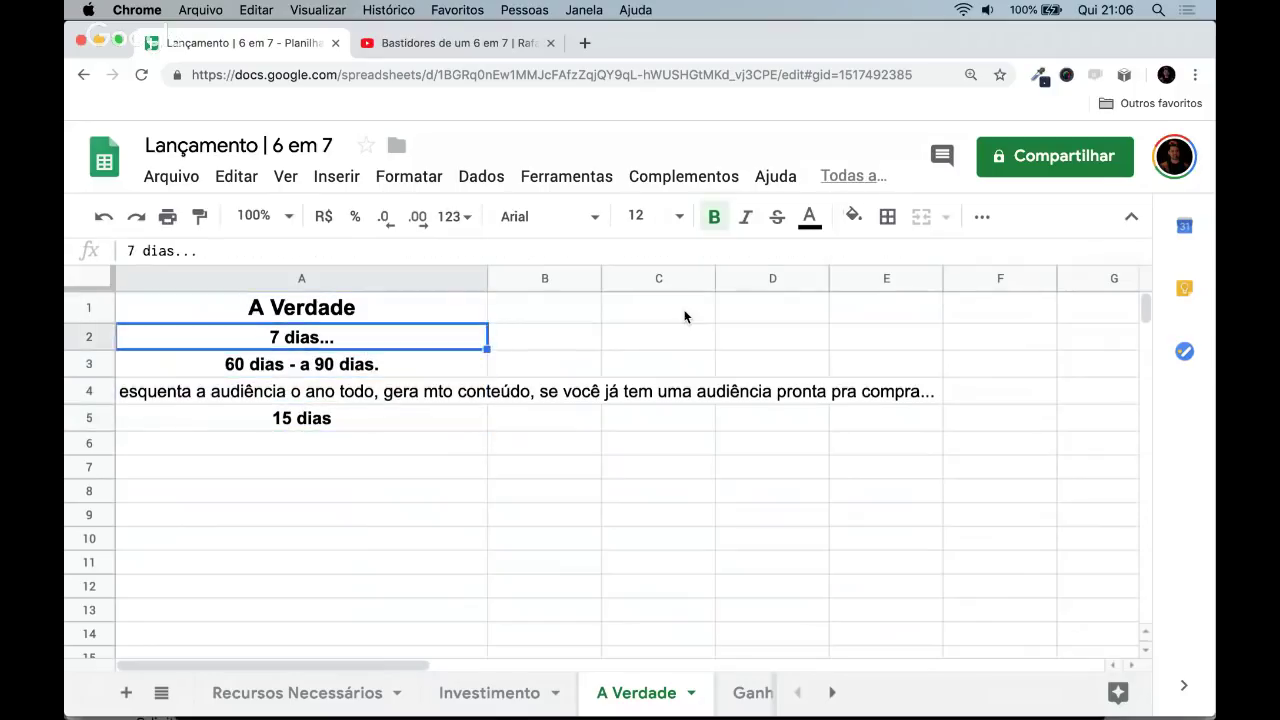
key("Down")
key("Down")
key("Down")
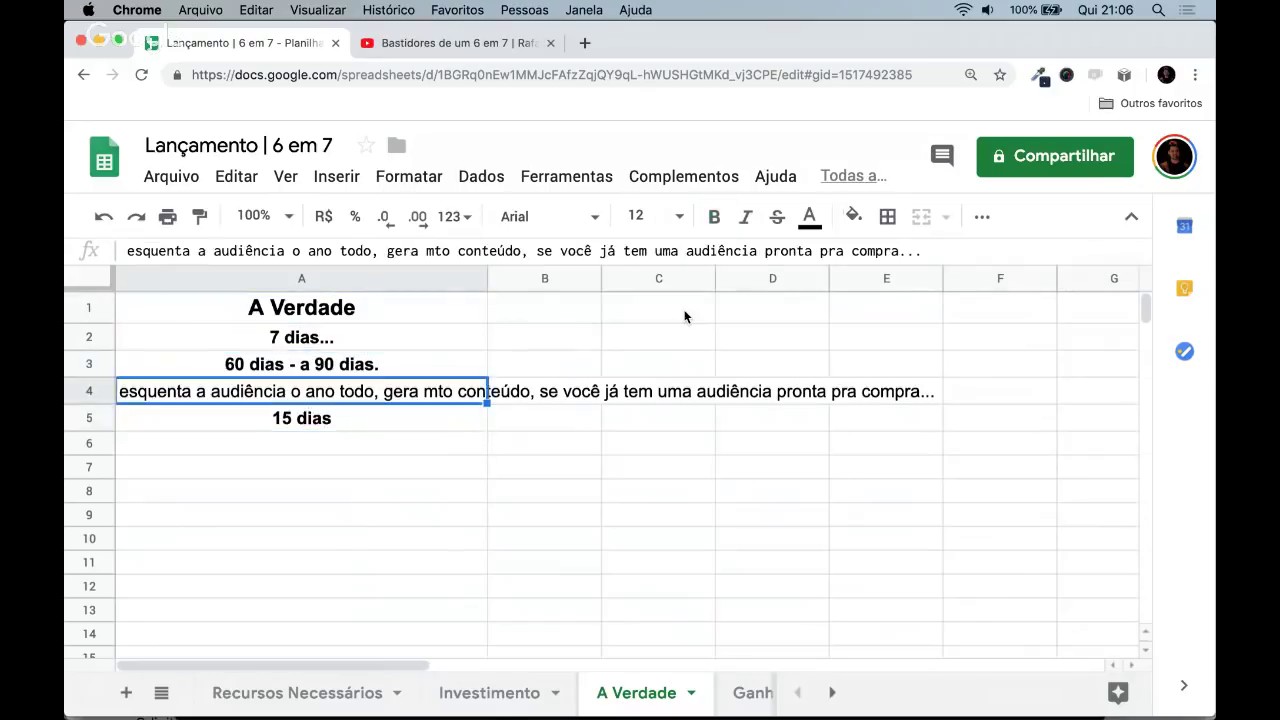
key("Up")
key("Up")
key("Down")
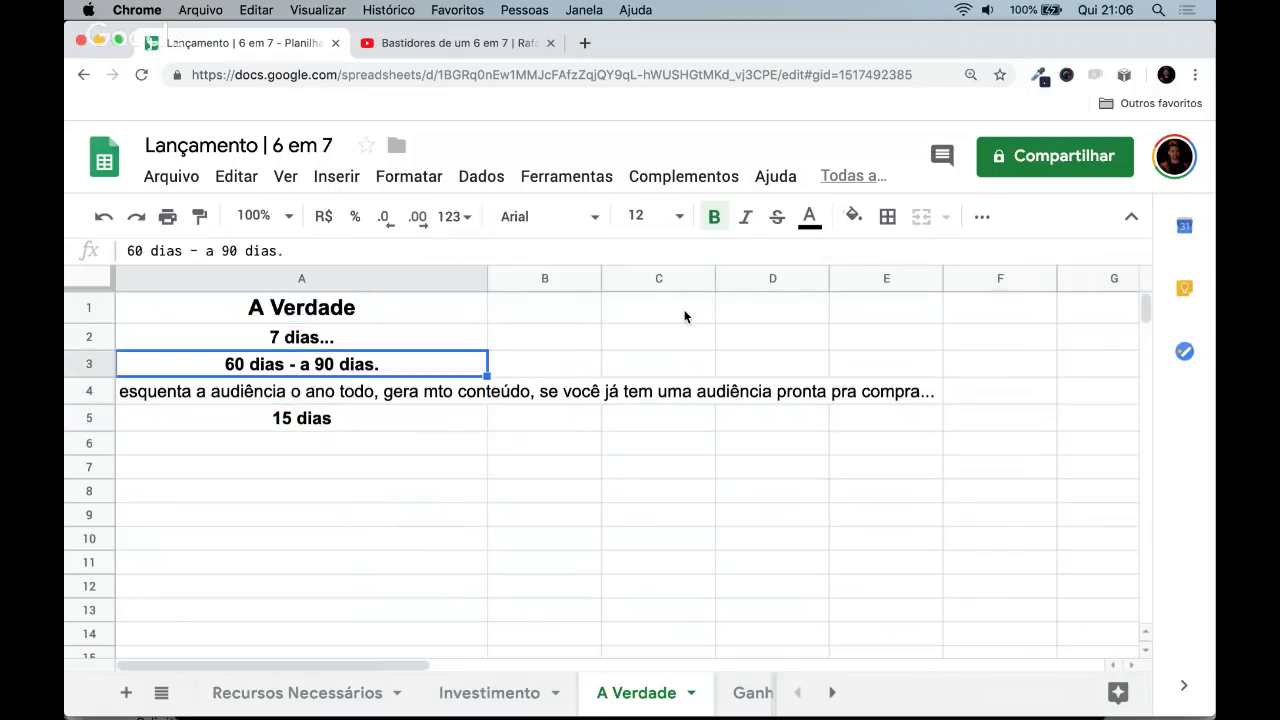
key("Down")
key("Down")
key("Down")
key("Up")
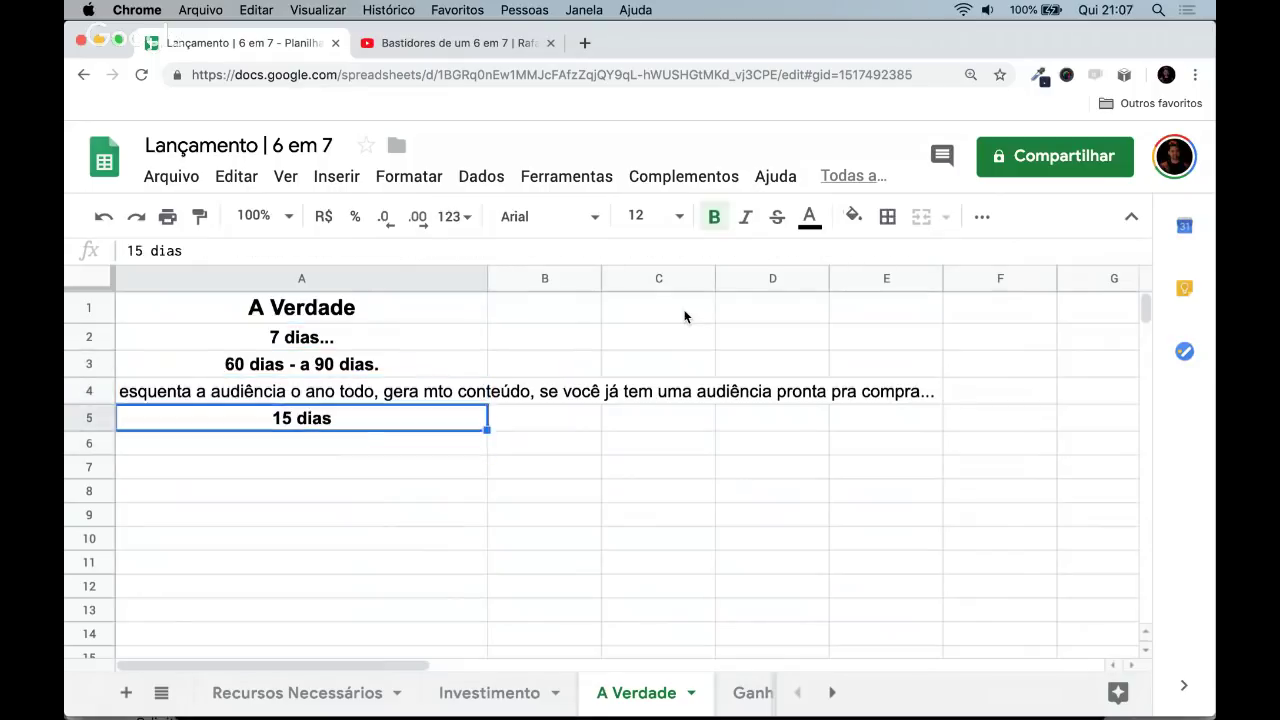
key("Down")
key("Up")
key("Down")
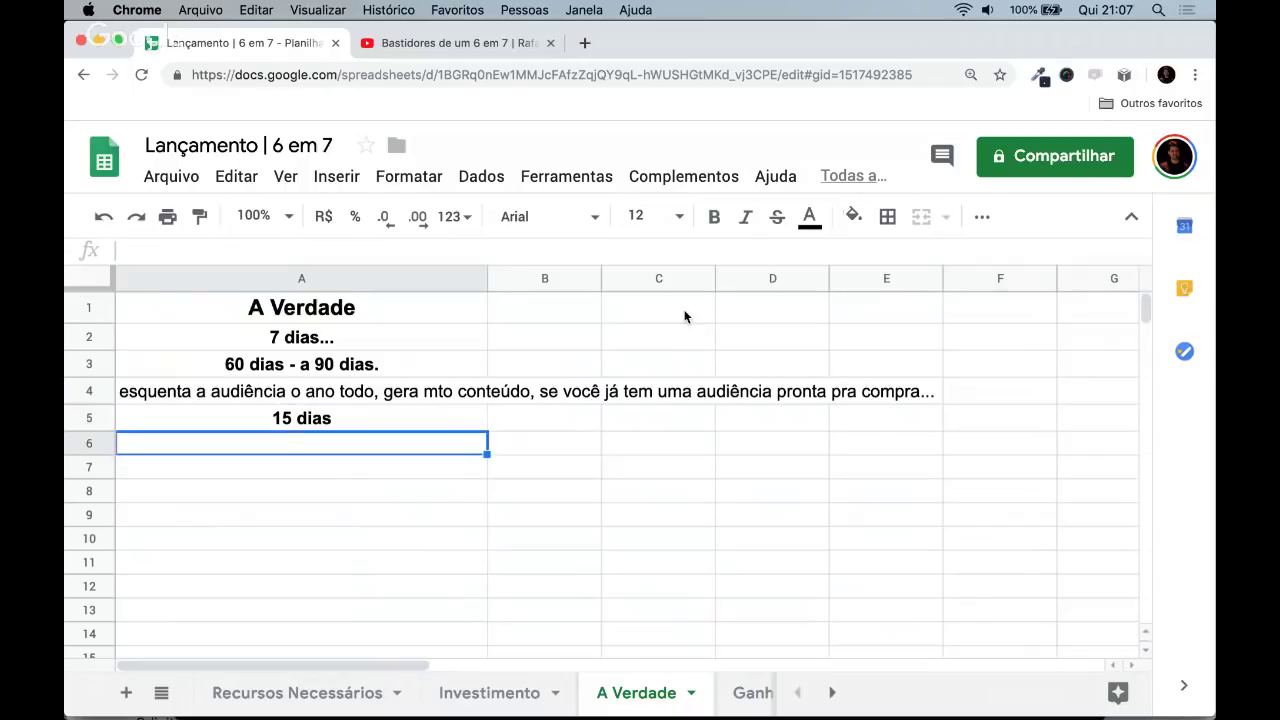
key("Down")
key("Up")
key("Down")
key("Up")
- Enter "Entrega" as a bold heading in cell A7
key("Down")
type("entrega")
key("Return")
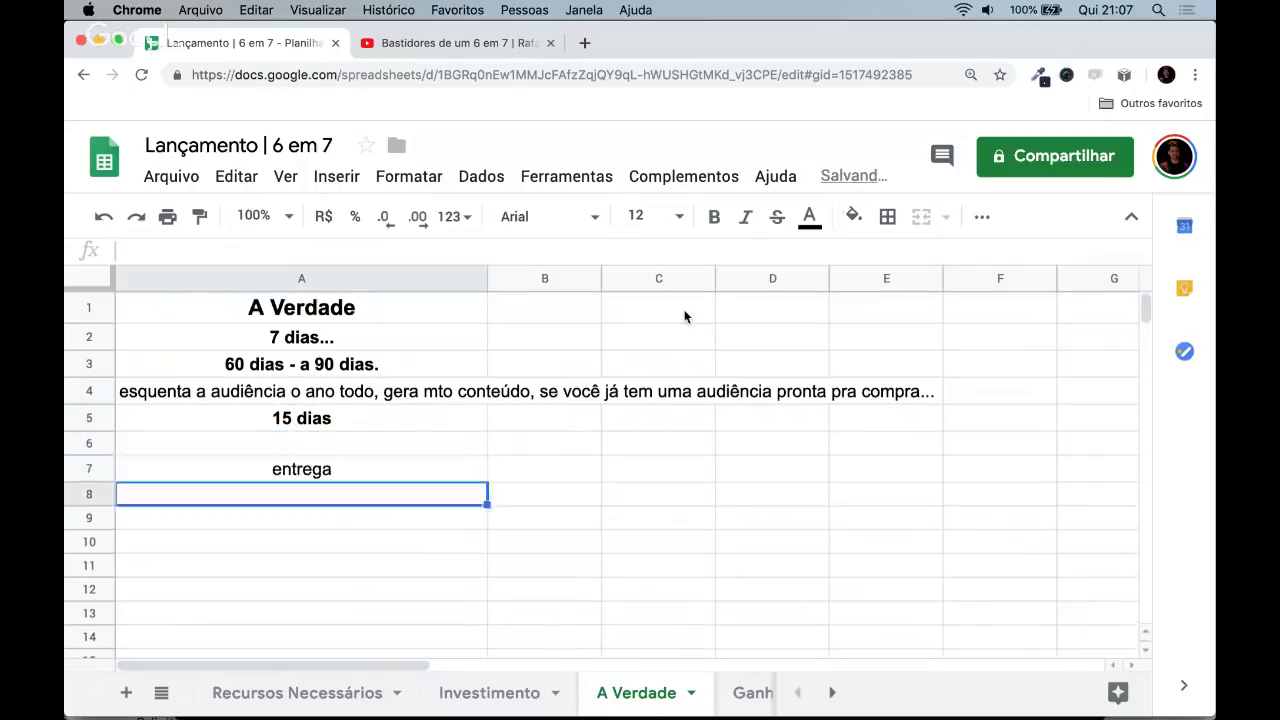
key("Up")
key("super+b")
type("Entrega")
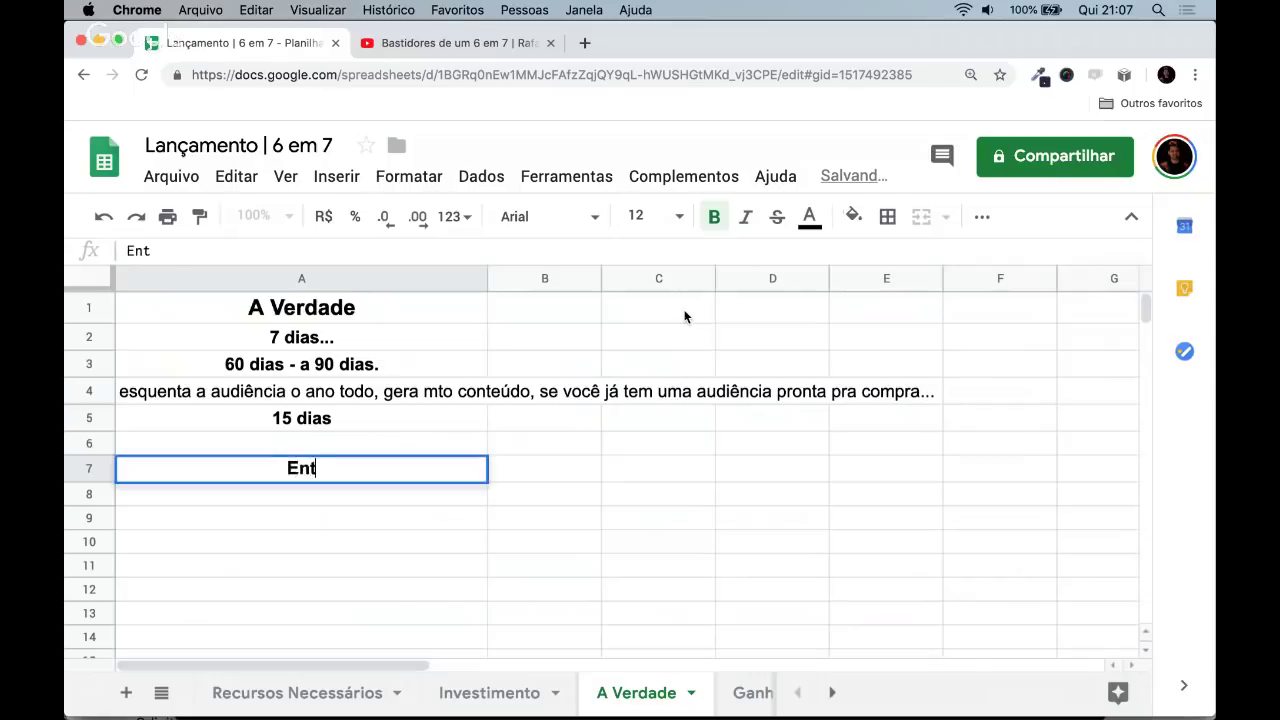
key("Return")
- Enter "produzir o conteúdo." in cell A8, under the Entrega heading
key("Up")
key("Down")
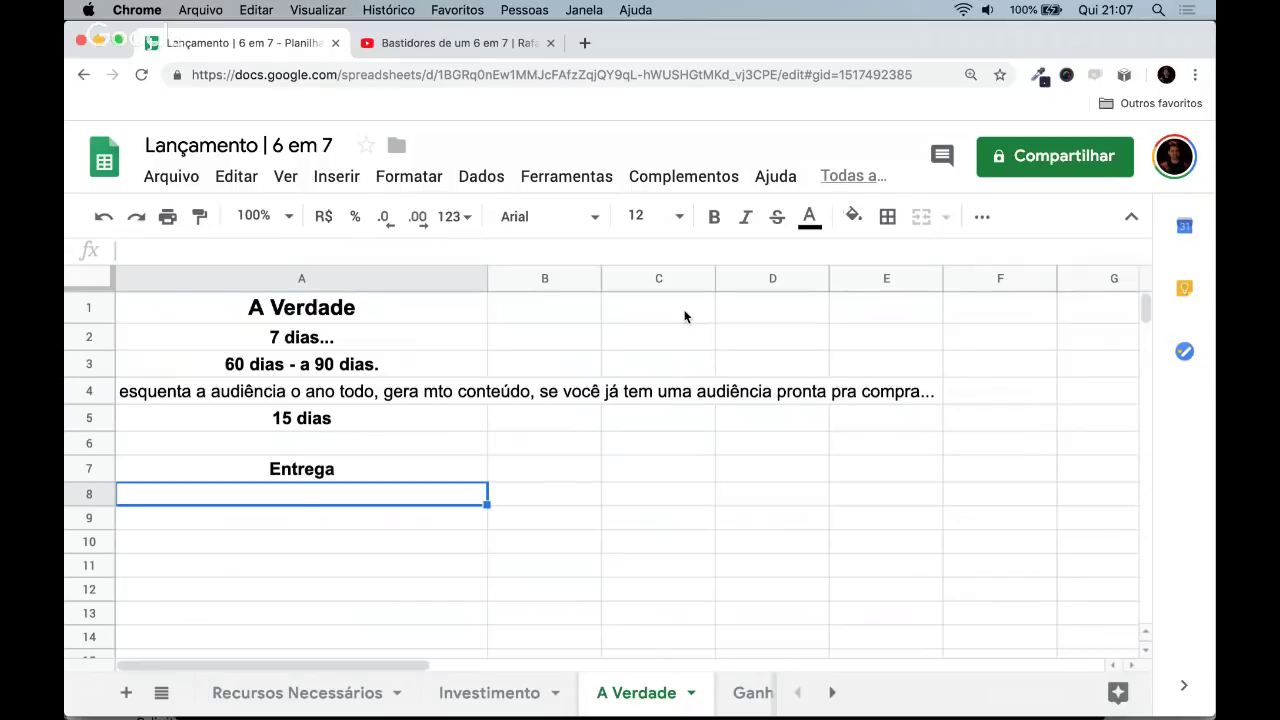
type("produzir ")
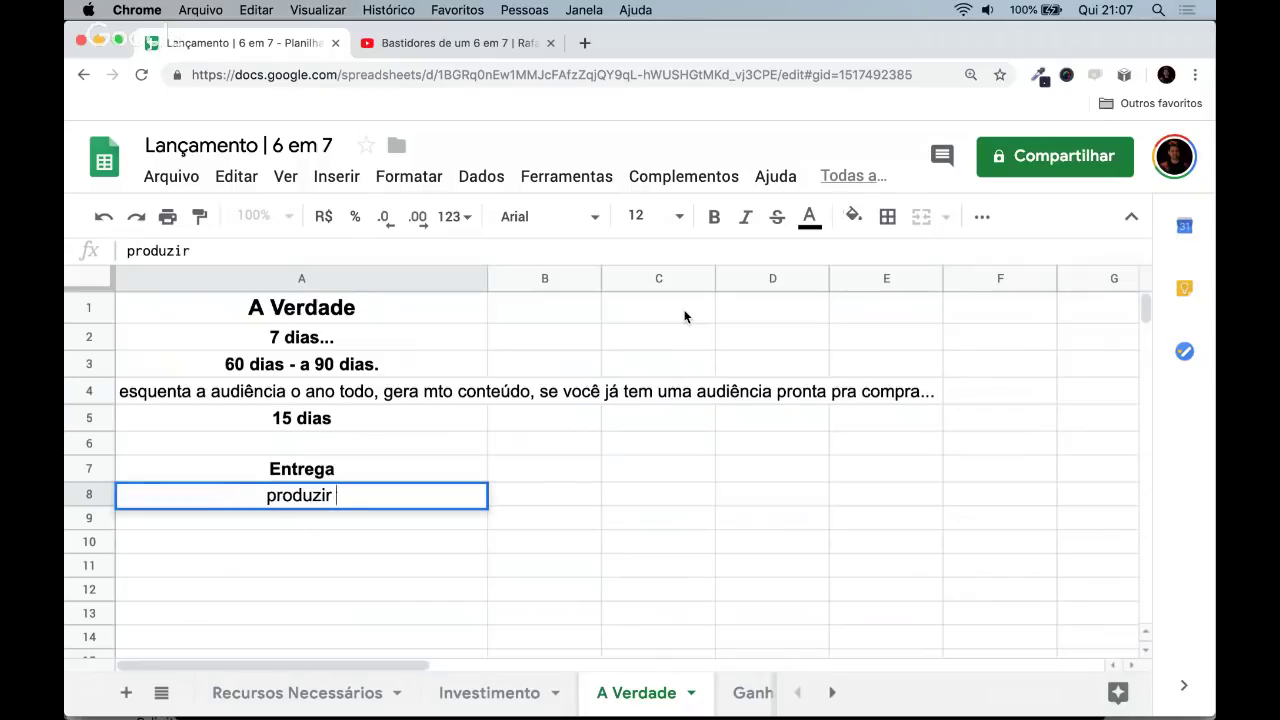
type("o  conteúd")
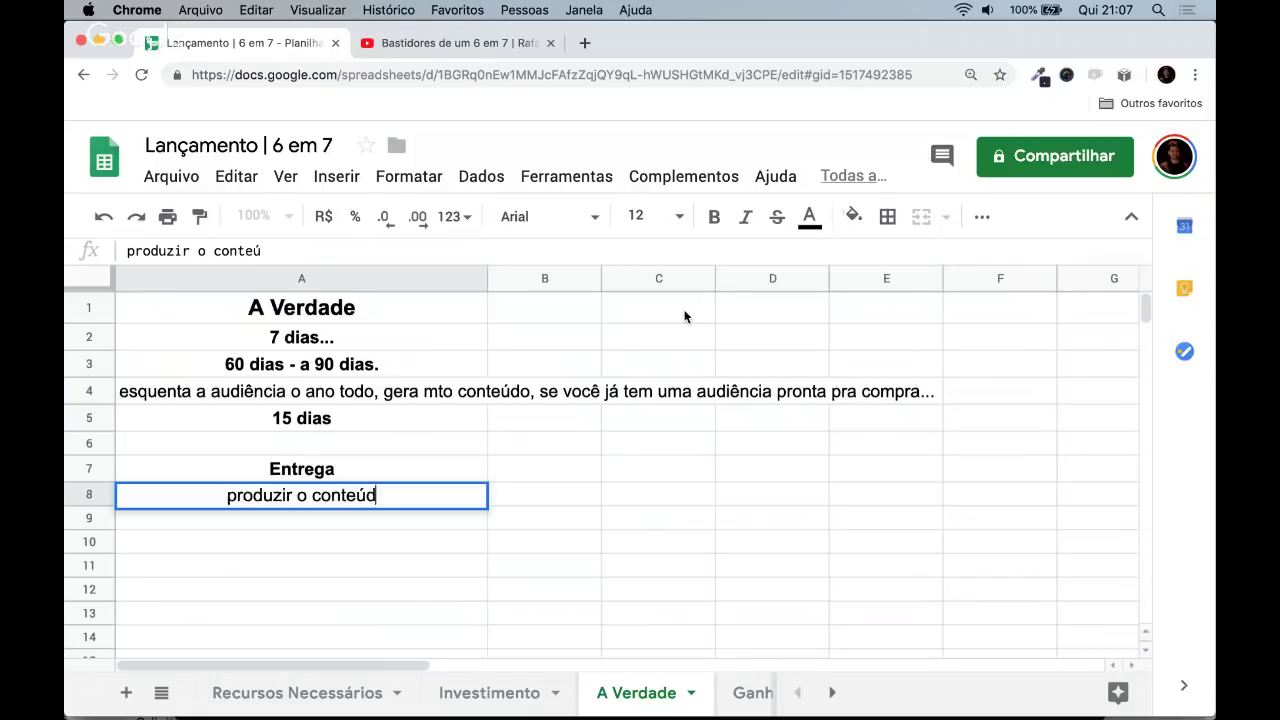
type("o.")
key("Return")
key("Down")
key("Up")
key("Up")
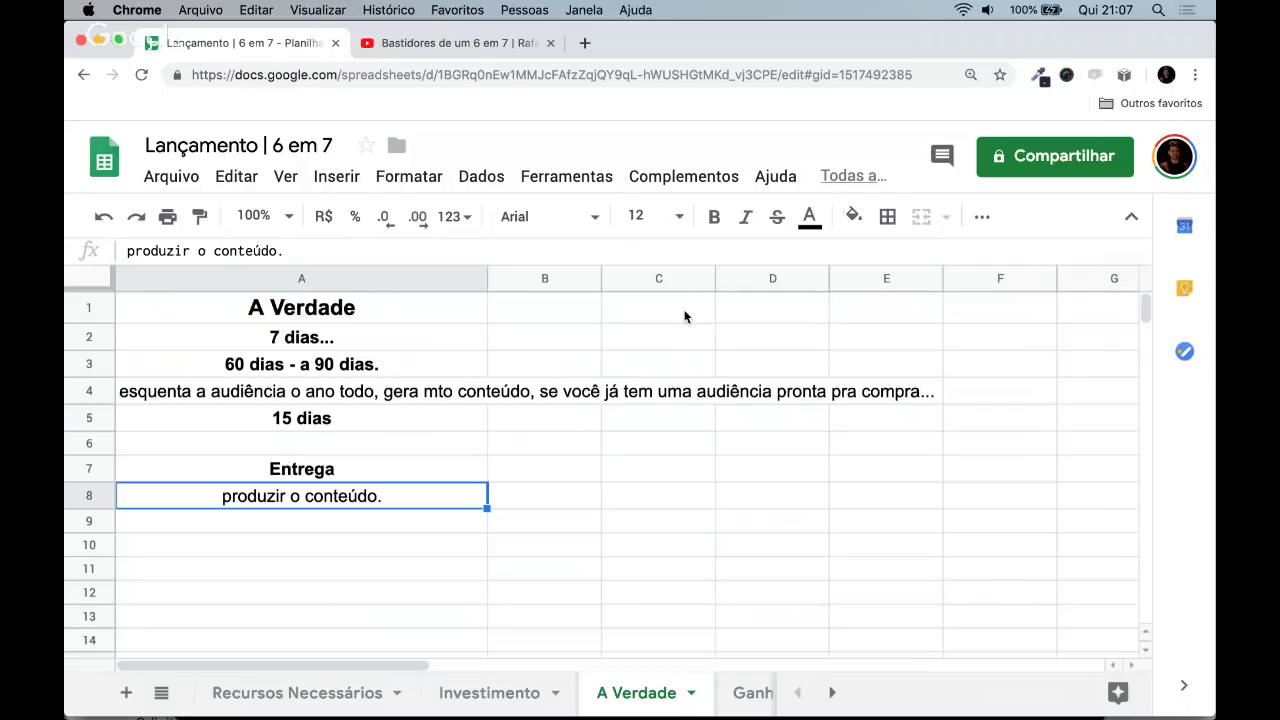
- Enter "PUV - proposta única valor" in cell A10, leaving row 9 empty
key("Return")
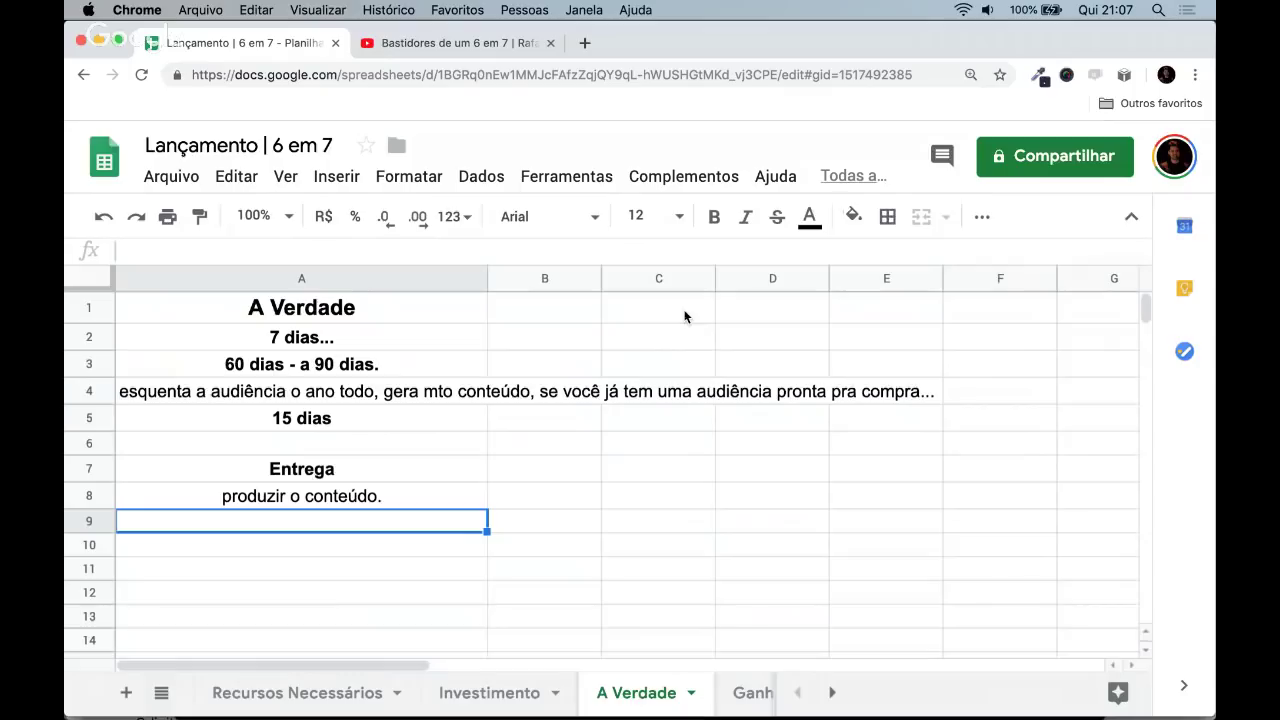
key("Down")
type("PU")
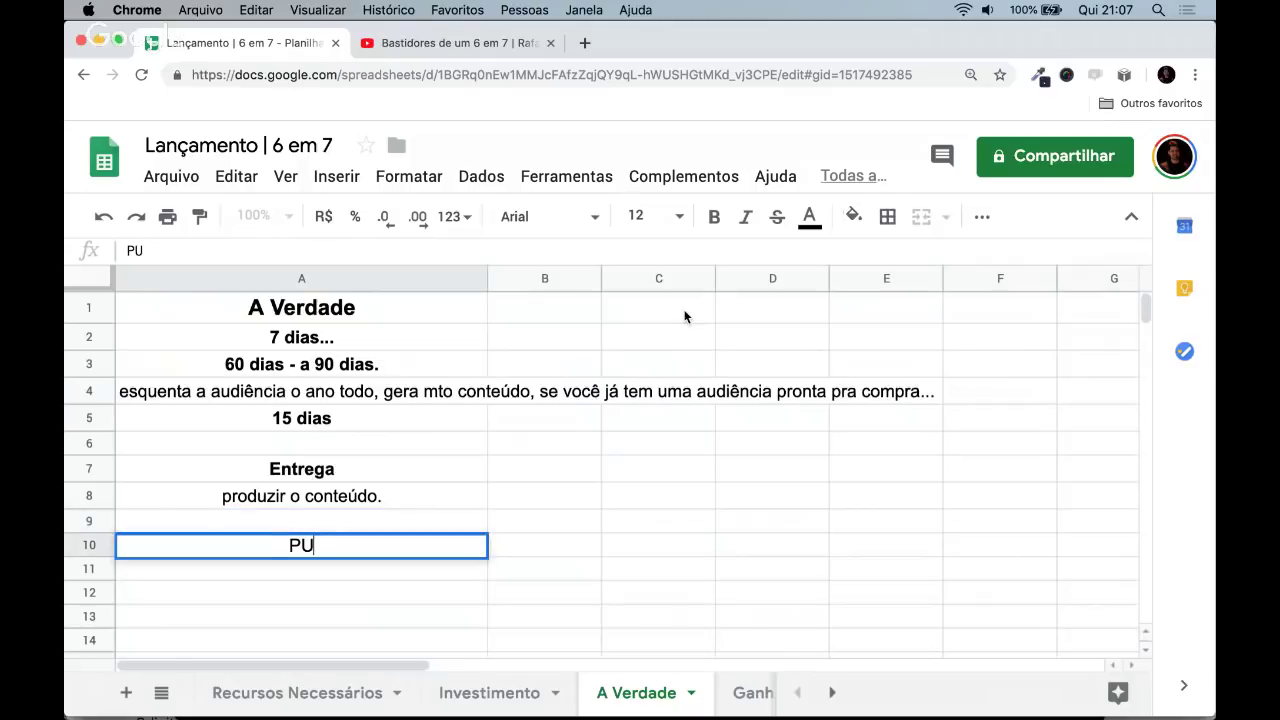
type("V - pro")
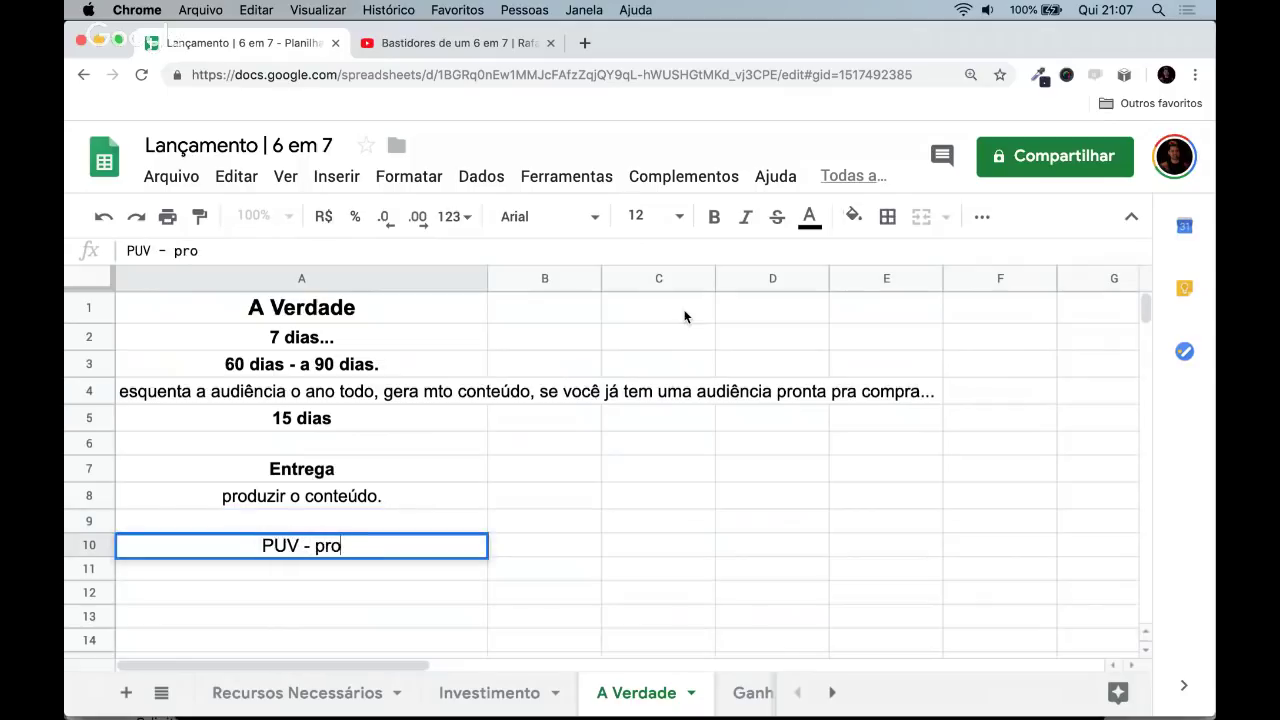
type("posta única valor")
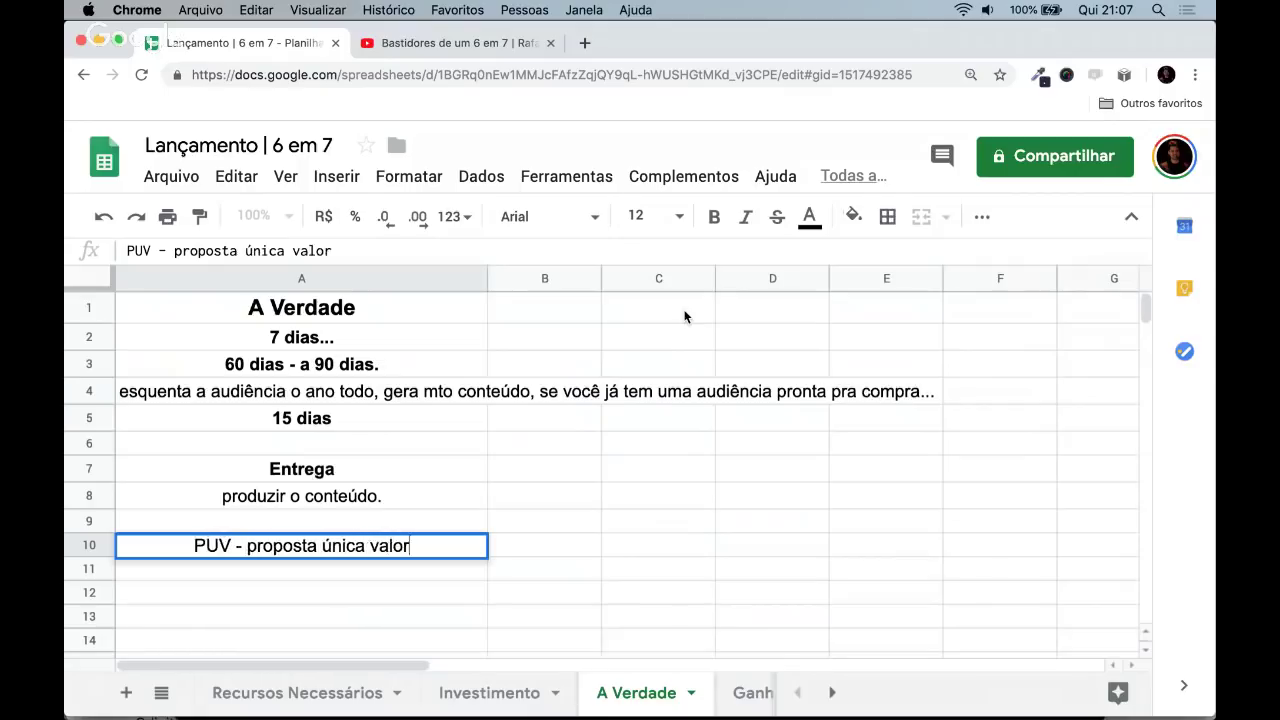
key("Return")
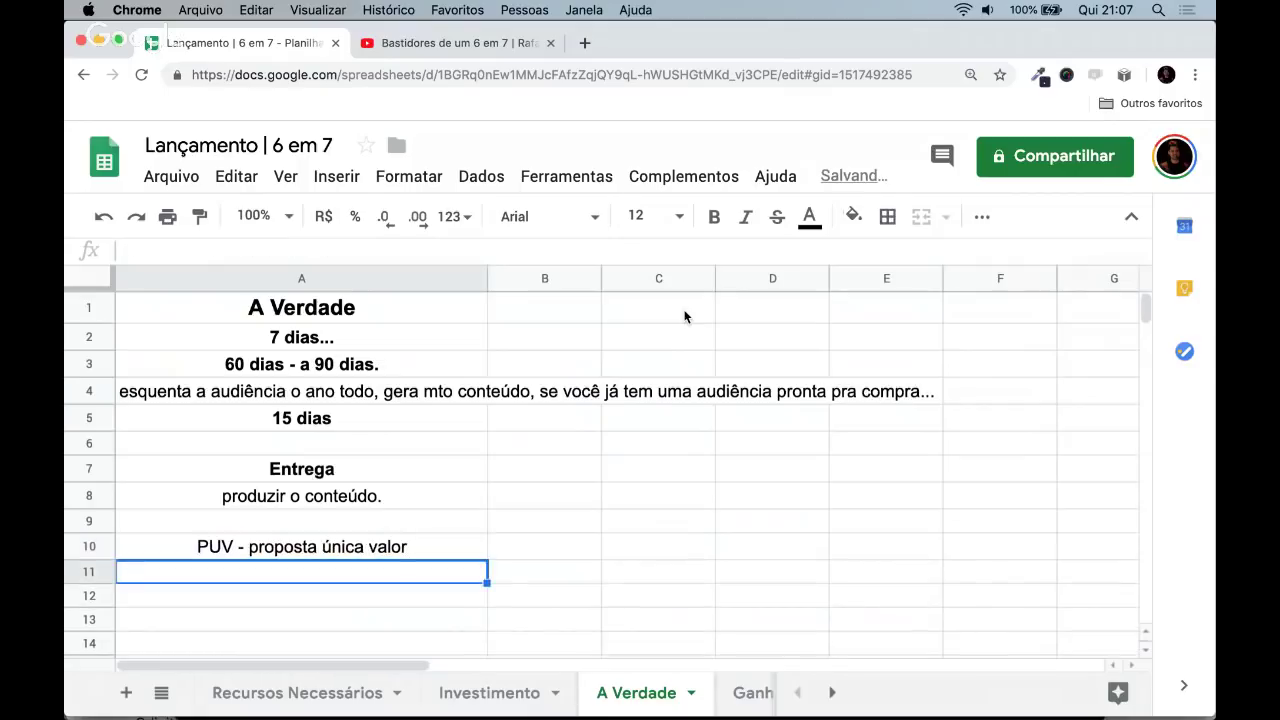
key("Up")
key("Up")
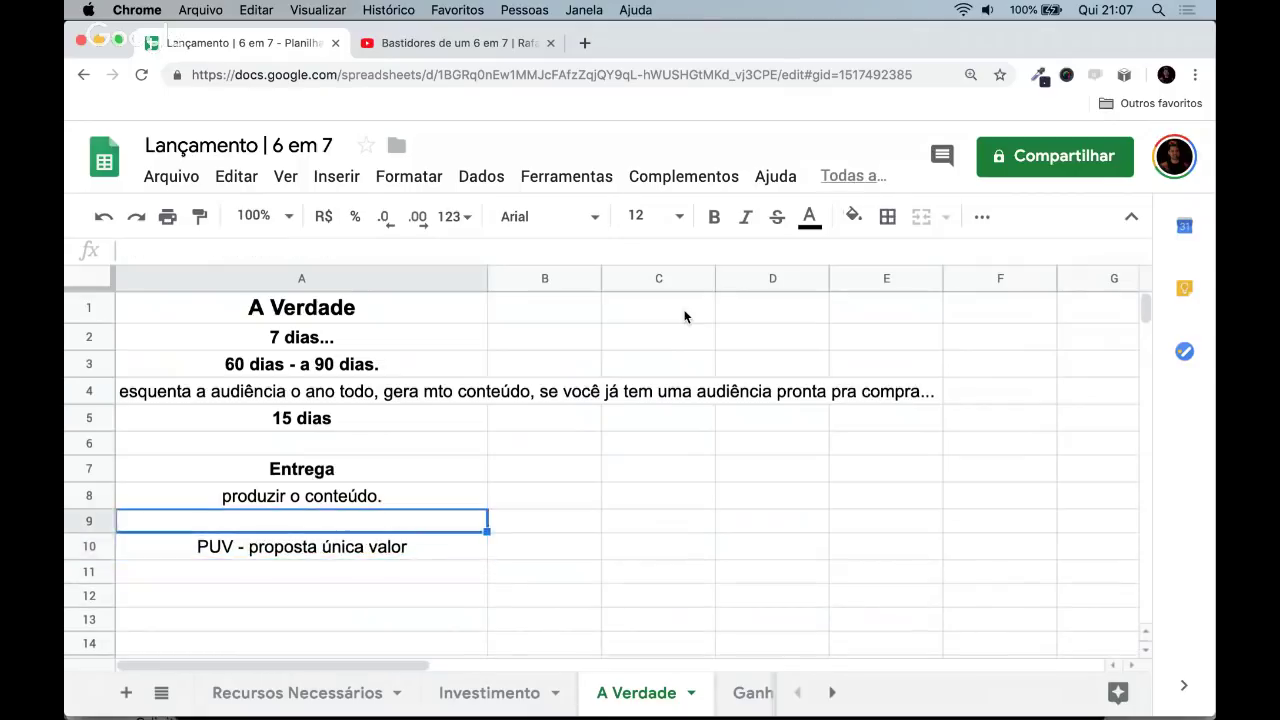
key("Up")
key("Down")
key("Up")
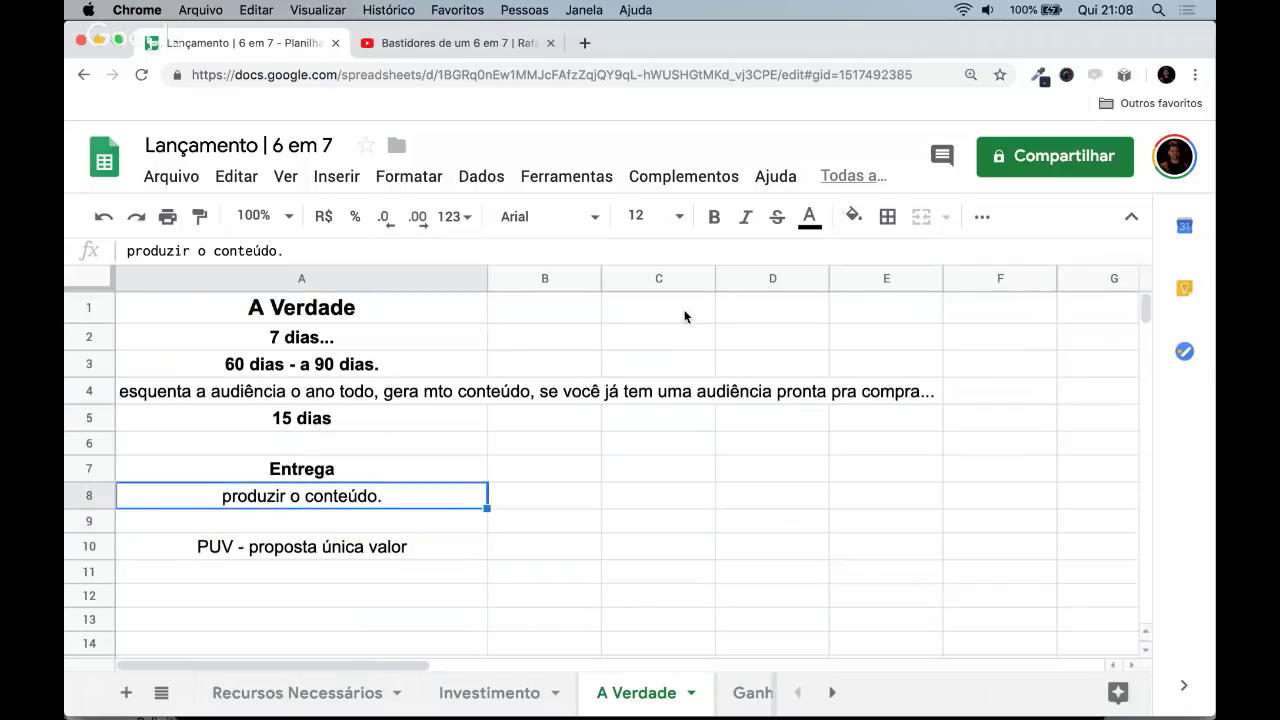
key("Up")
key("Down")
key("Up")
key("Down")
key("Up")
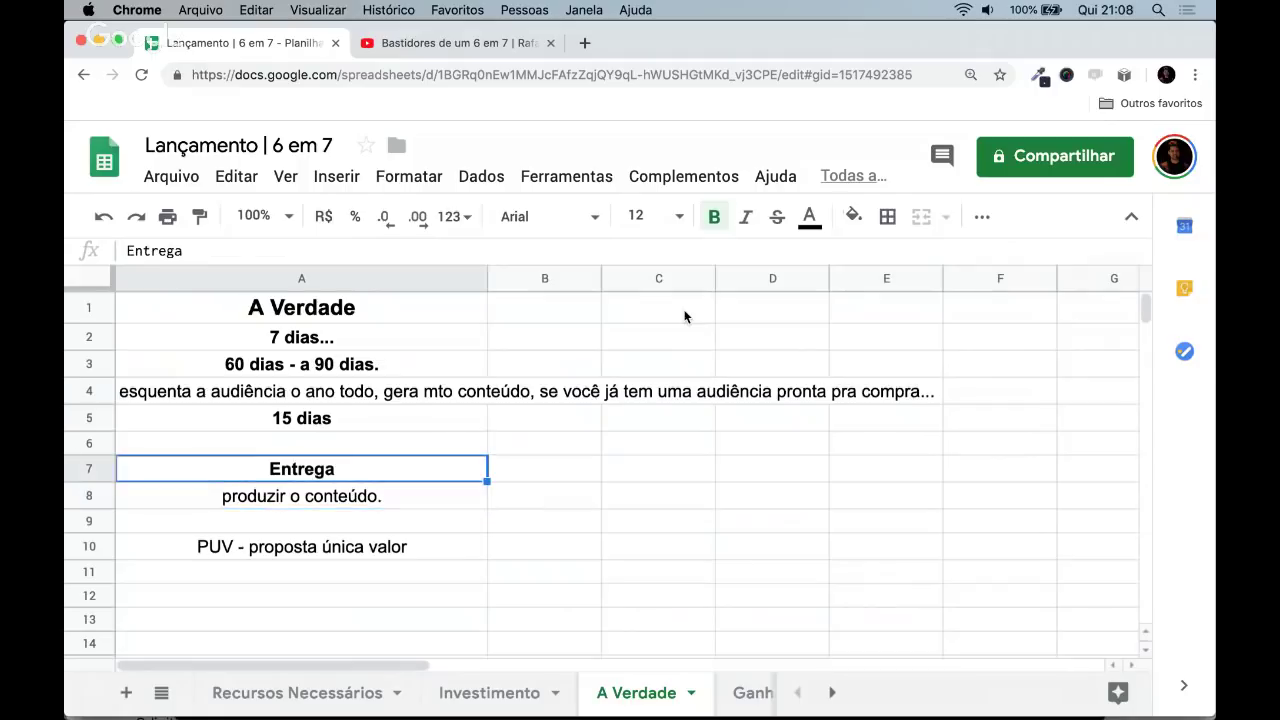
key("Down")
key("Down")
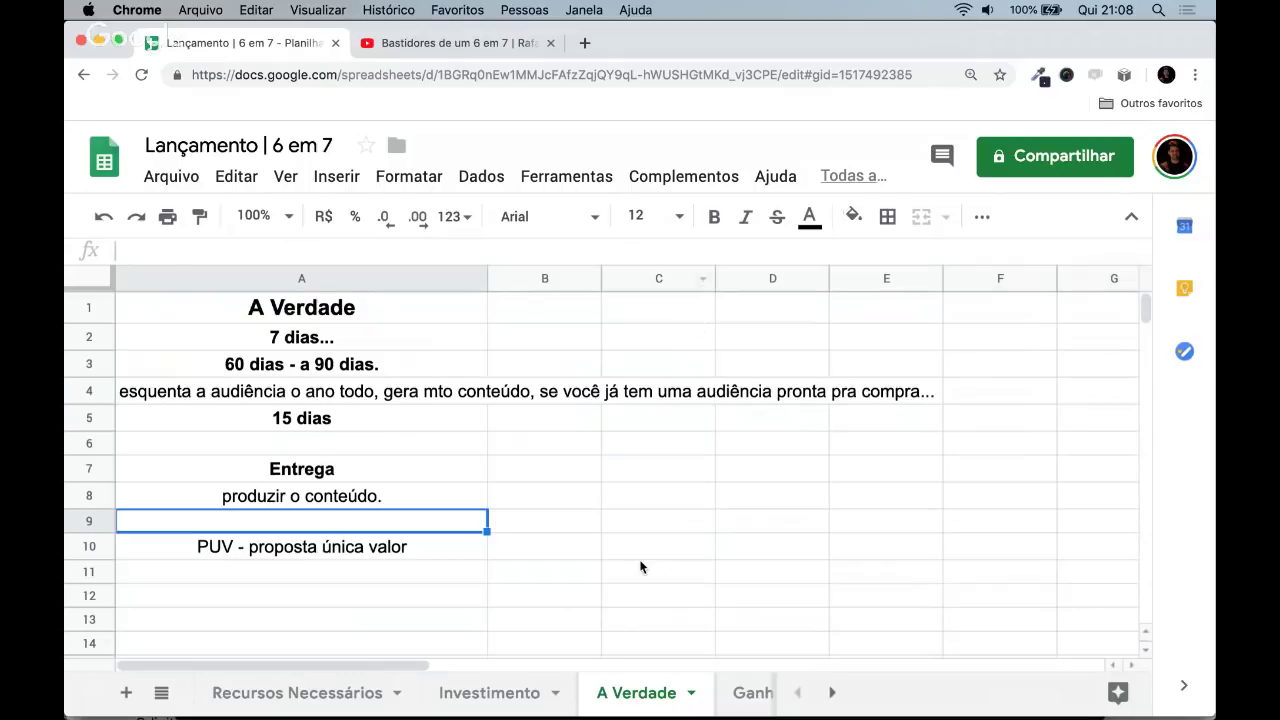
- Copy the PUV line from A10 into cell A17 of the Recursos Necessários sheet
key("Down")
key("ctrl+c")
key("Down")
key("Down")
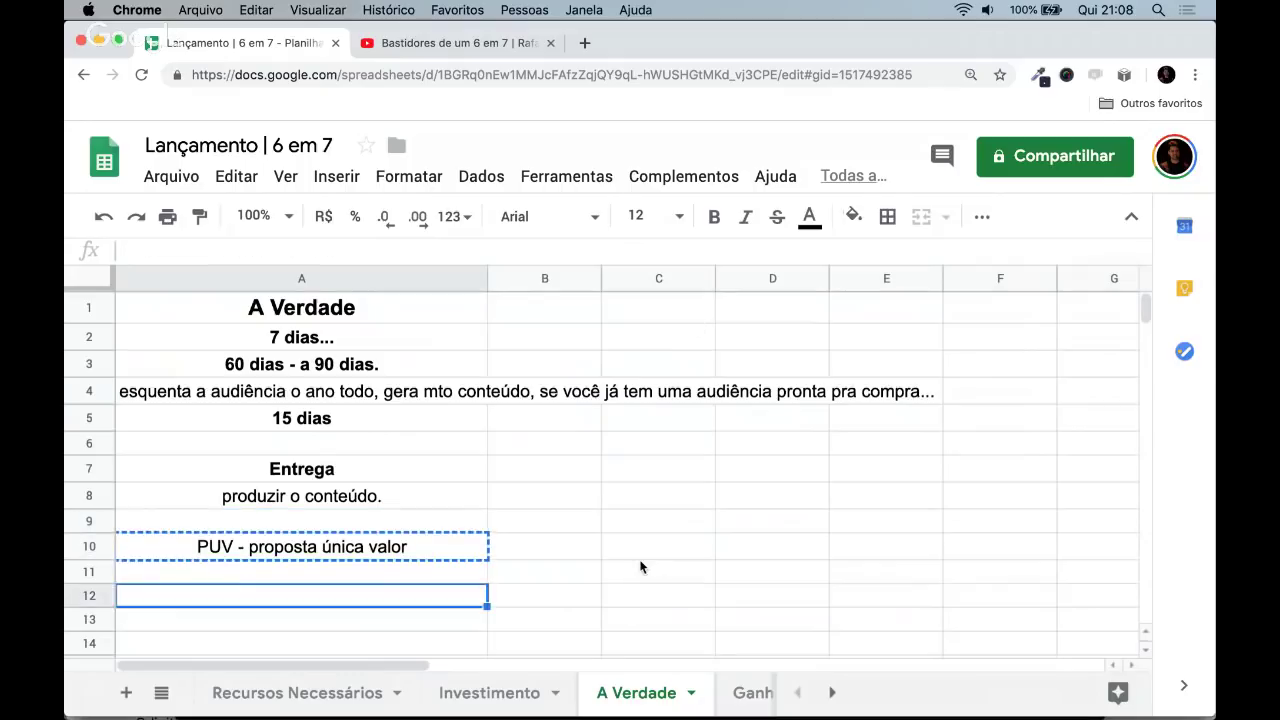
left_click(362, 695)
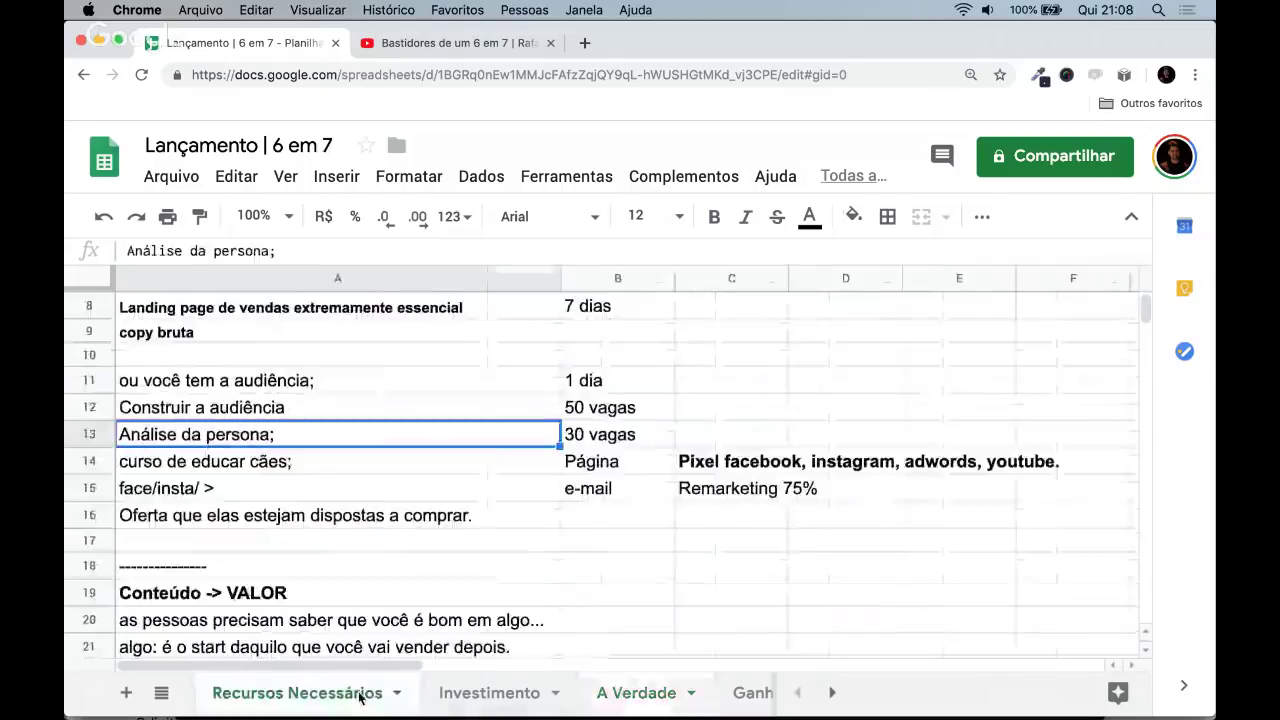
left_click(307, 534)
type("V")
key("BackSpace")
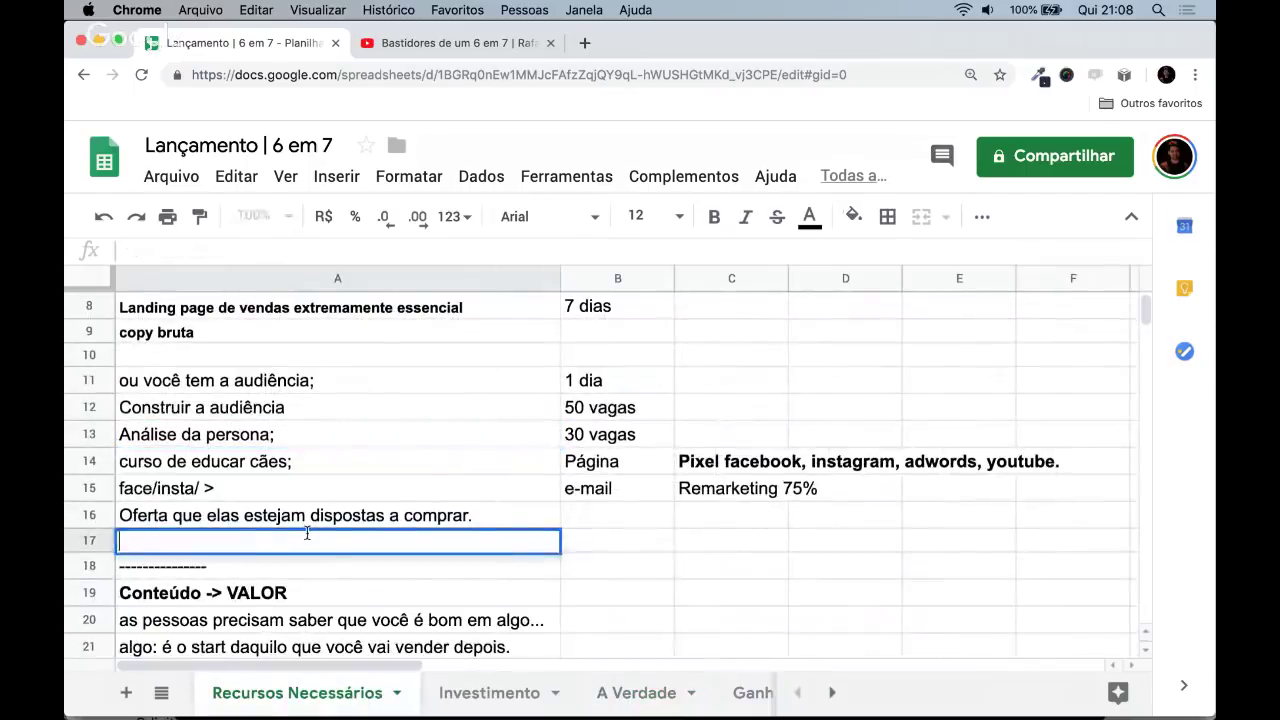
key("ctrl+v")
key("Return")
- Return to the A Verdade sheet and clear the PUV line from cell A10
left_click(620, 693)
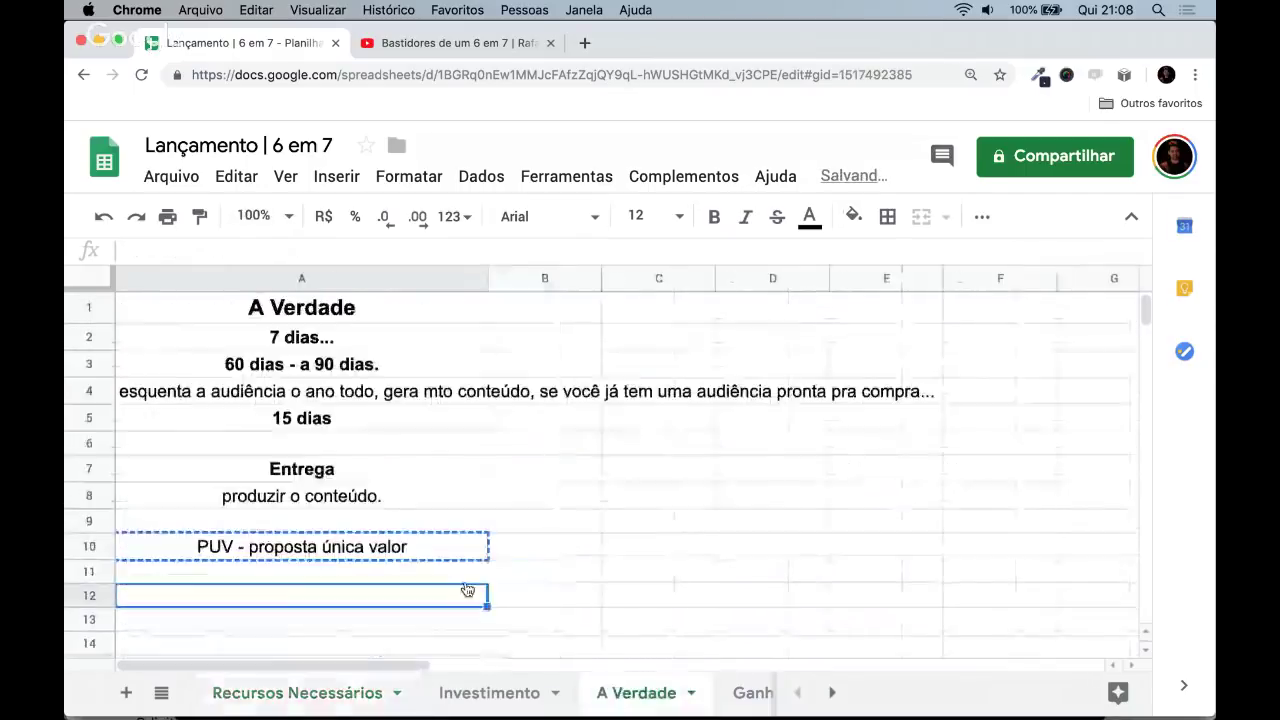
left_click(432, 545)
key("Delete")
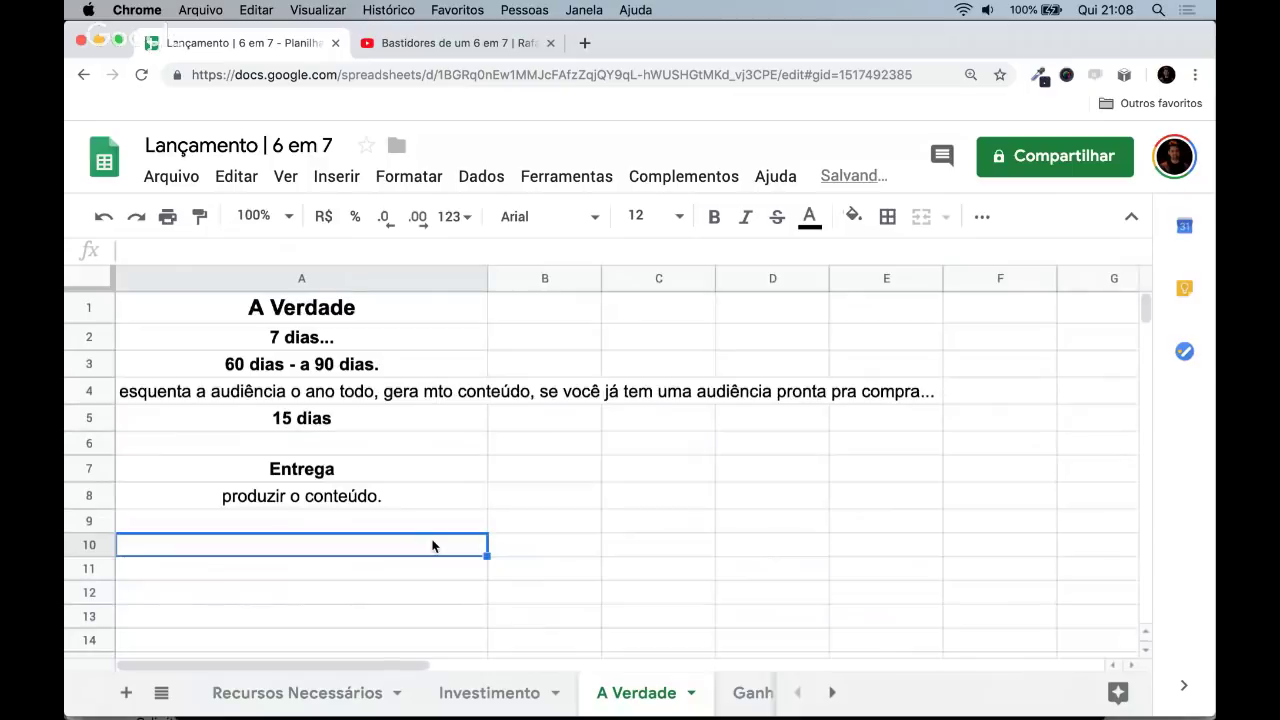
key("Up")
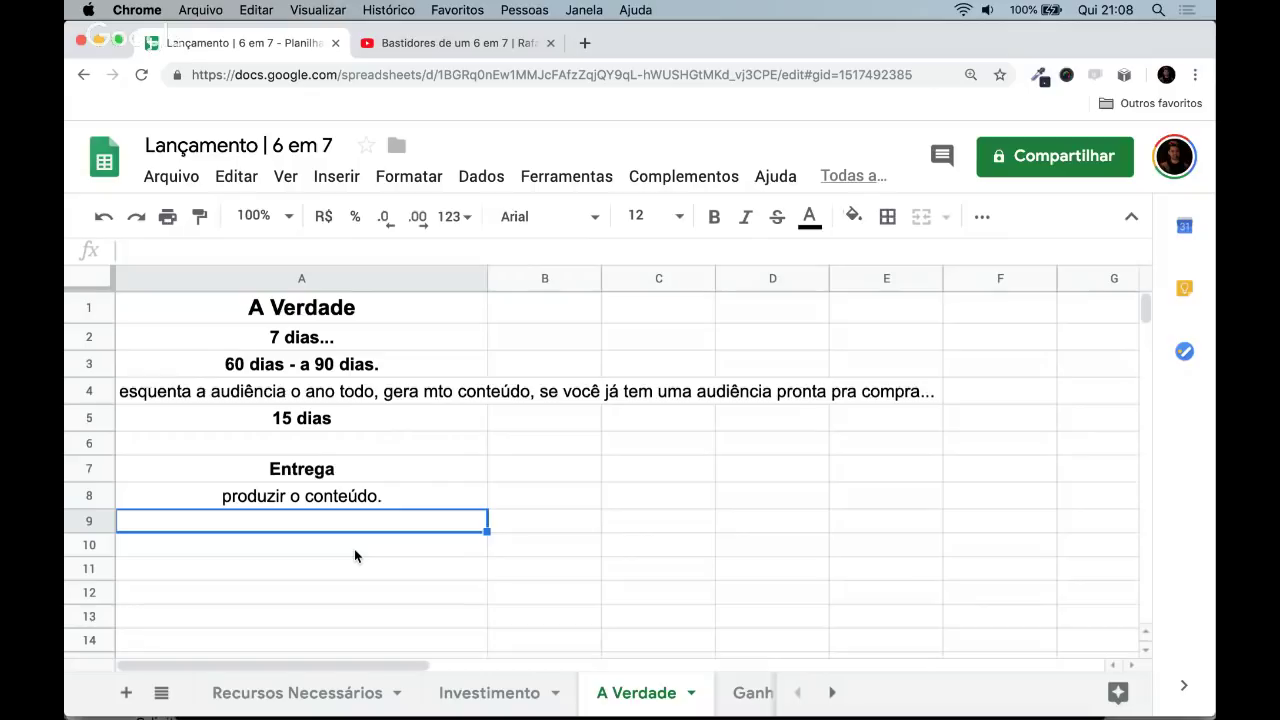
- Enter "7 dias" in bold in cell A10 of the A Verdade sheet
left_click(355, 555)
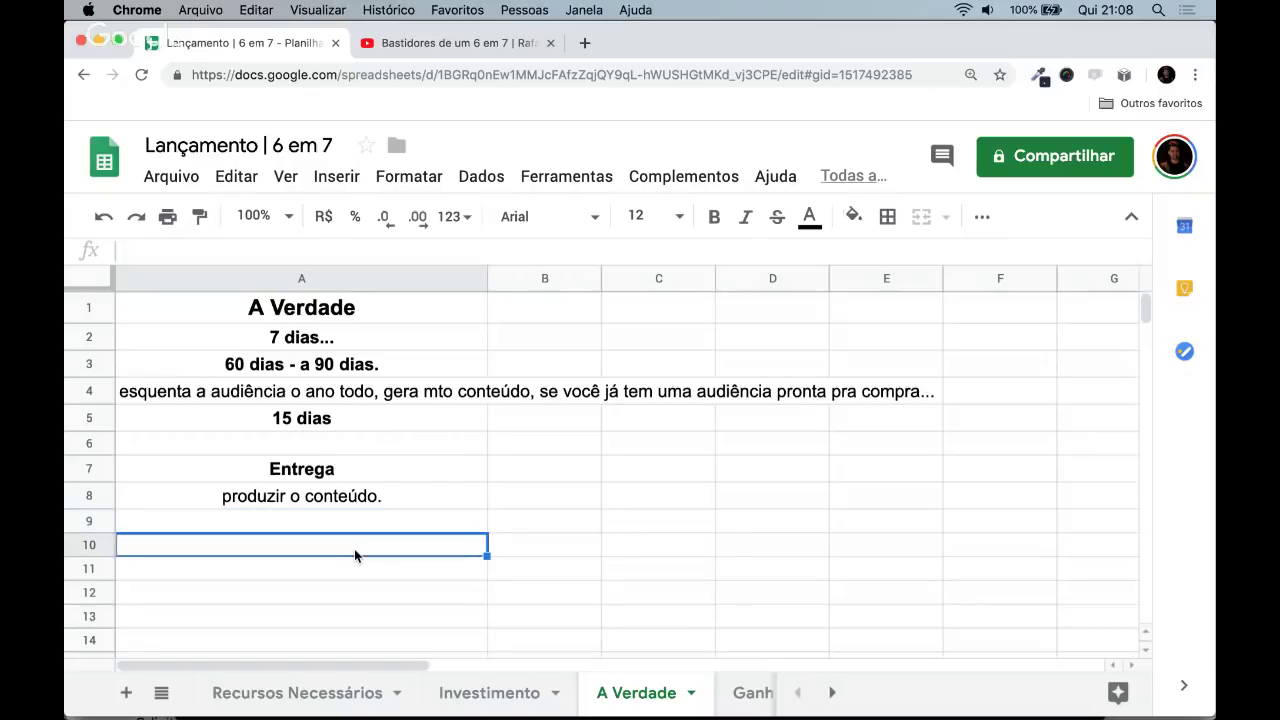
type("15")
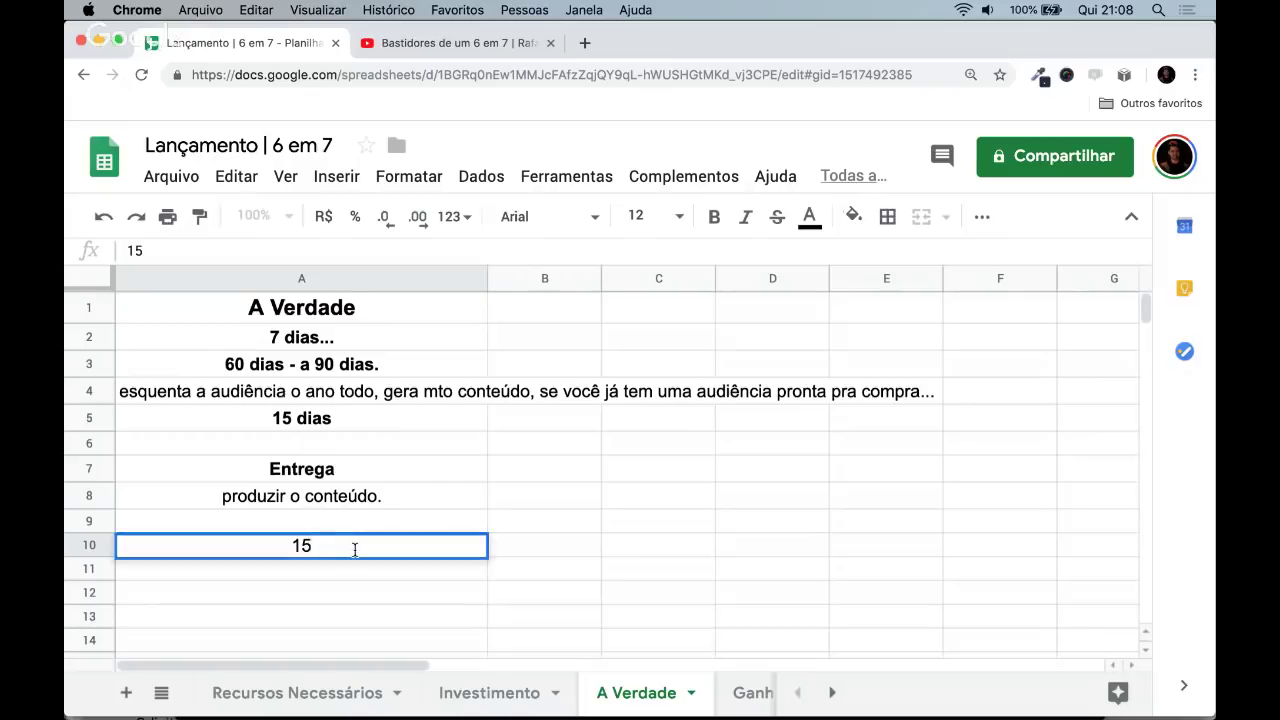
key("BackSpace")
key("BackSpace")
type("7 dias")
key("ctrl+b")
key("Return")
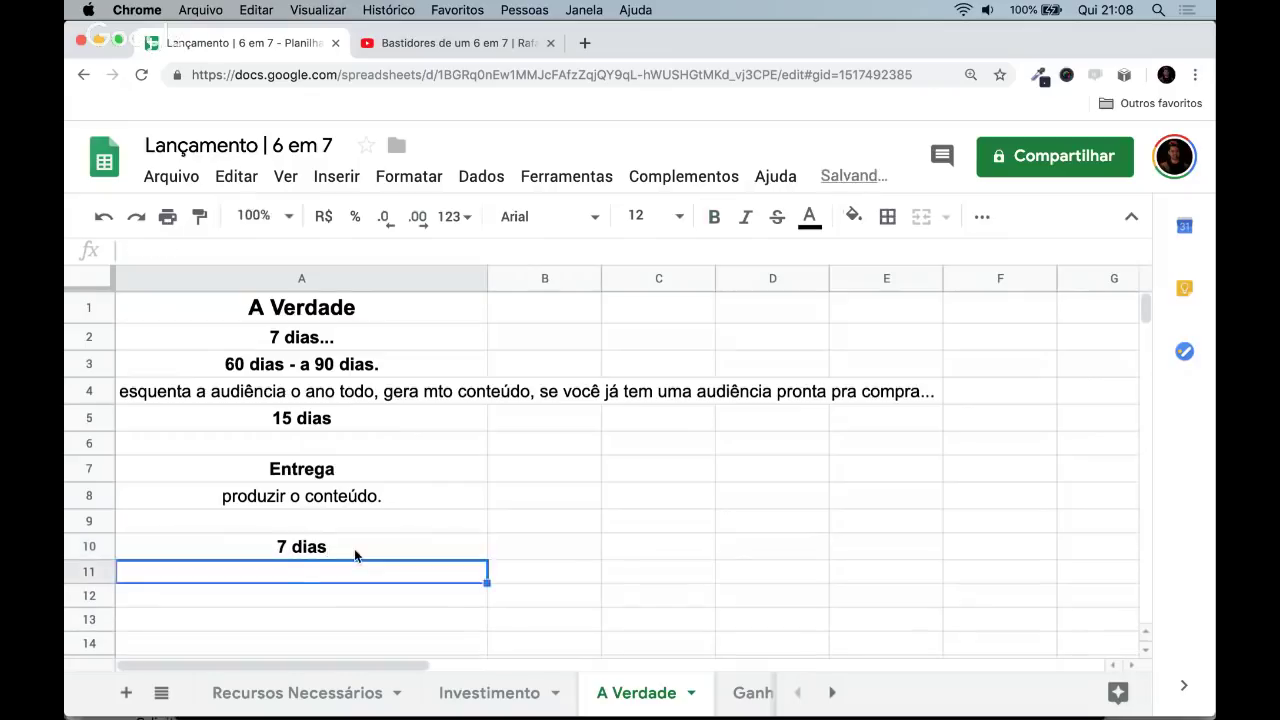
- Enter "15 a 30 dias" in cell A11 of the A Verdade sheet
type("15 a 30")
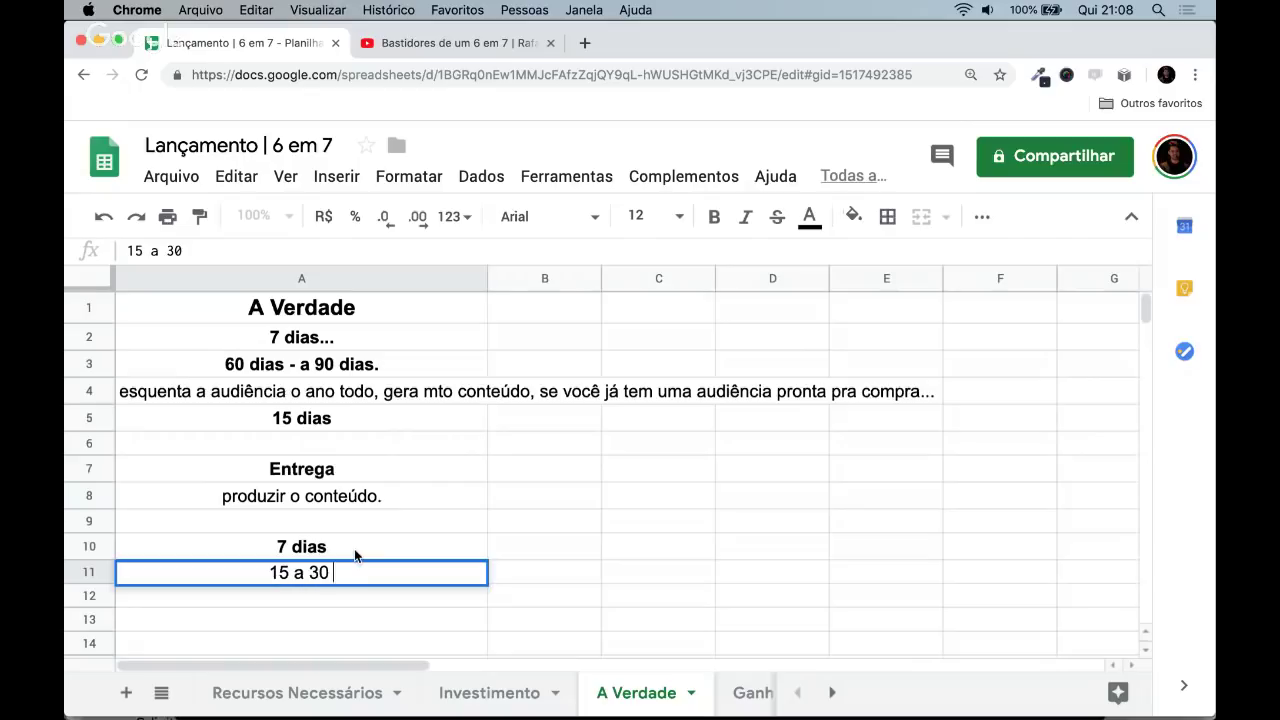
type(" dias")
key("Return")
key("Up")
key("Up")
key("Up")
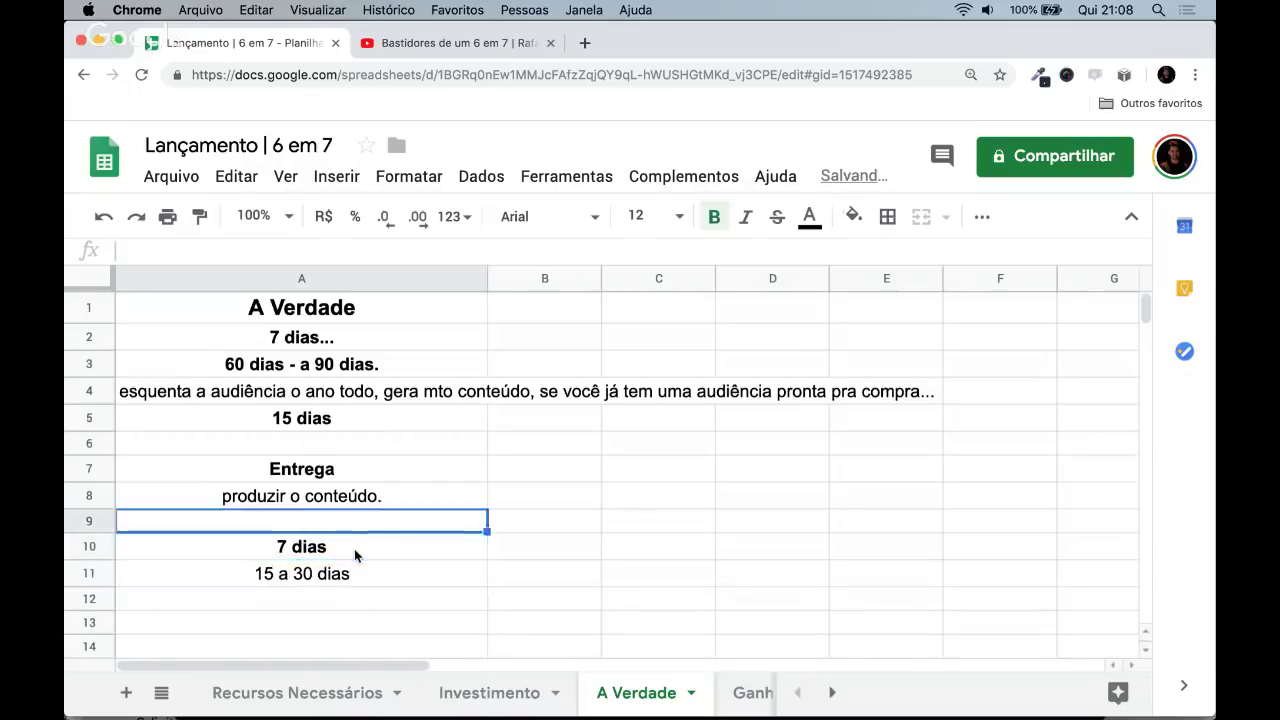
- Enter "60 dias" in bold in cell A13, leaving row 12 empty
key("Down")
key("Down")
key("Down")
key("Down")
key("Down")
key("Down")
key("Down")
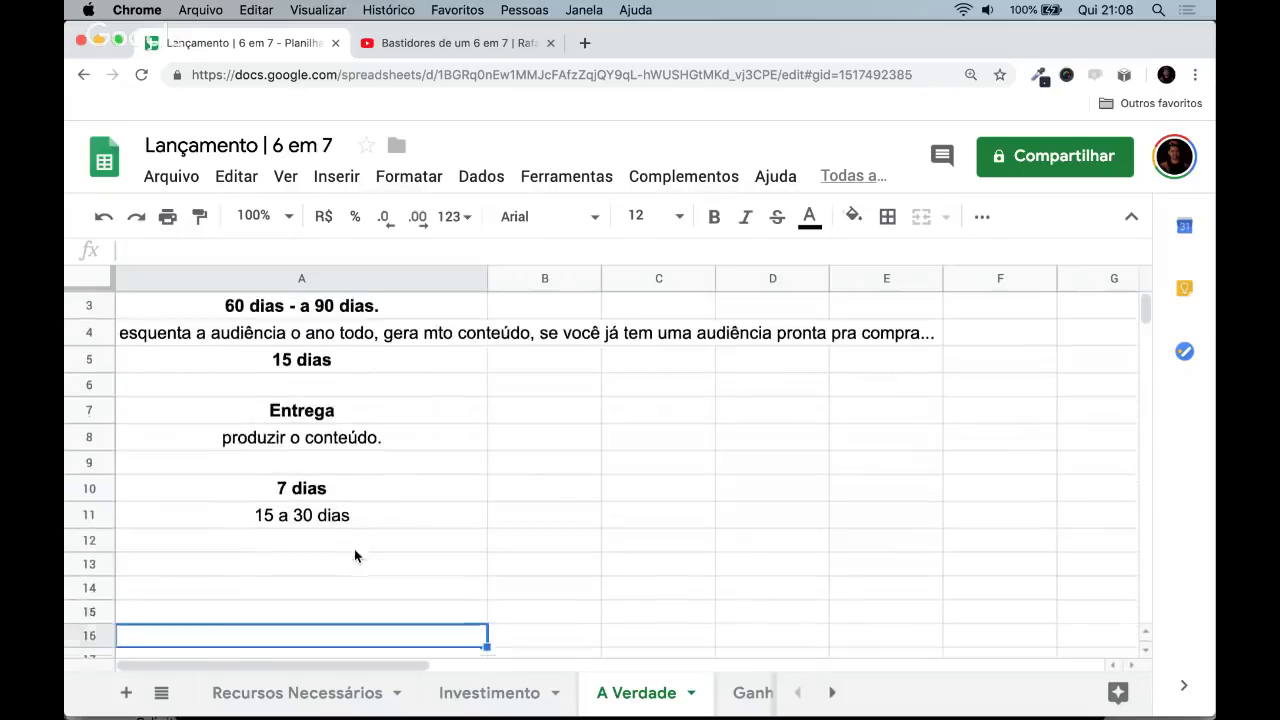
key("Up")
key("Up")
key("Up")
type("60 dias")
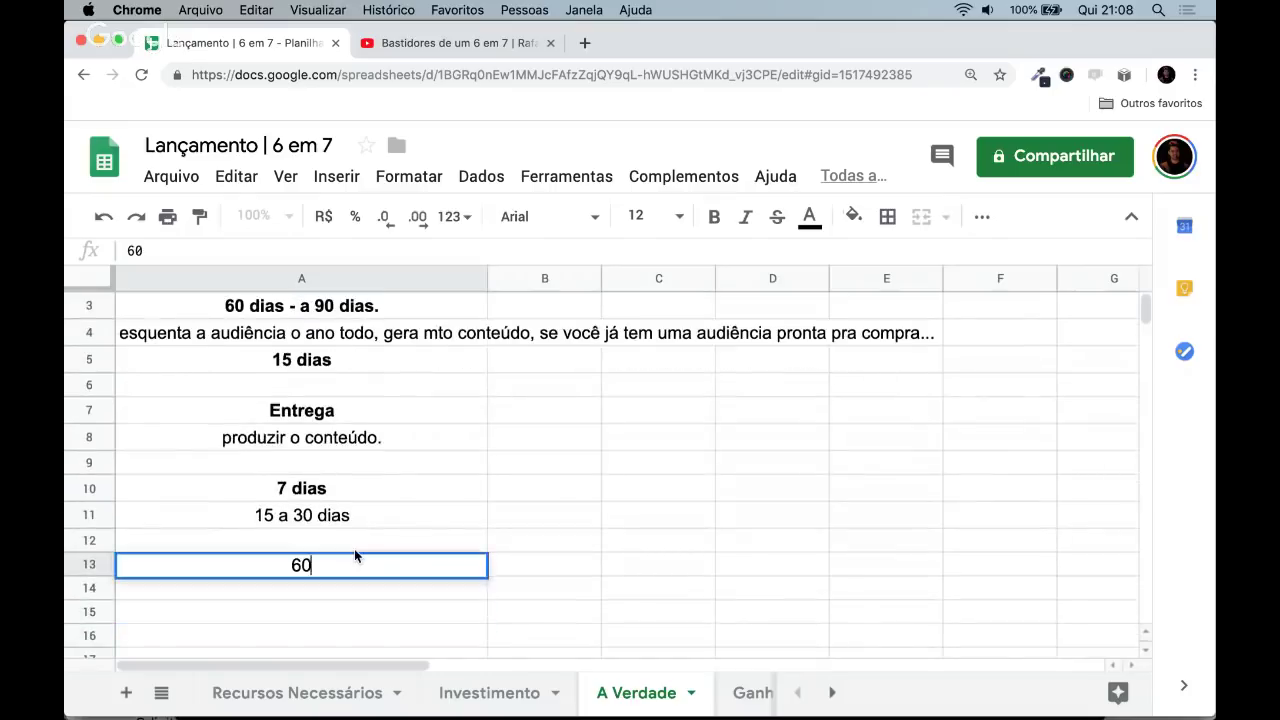
key("Return")
key("Up")
key("ctrl+b")
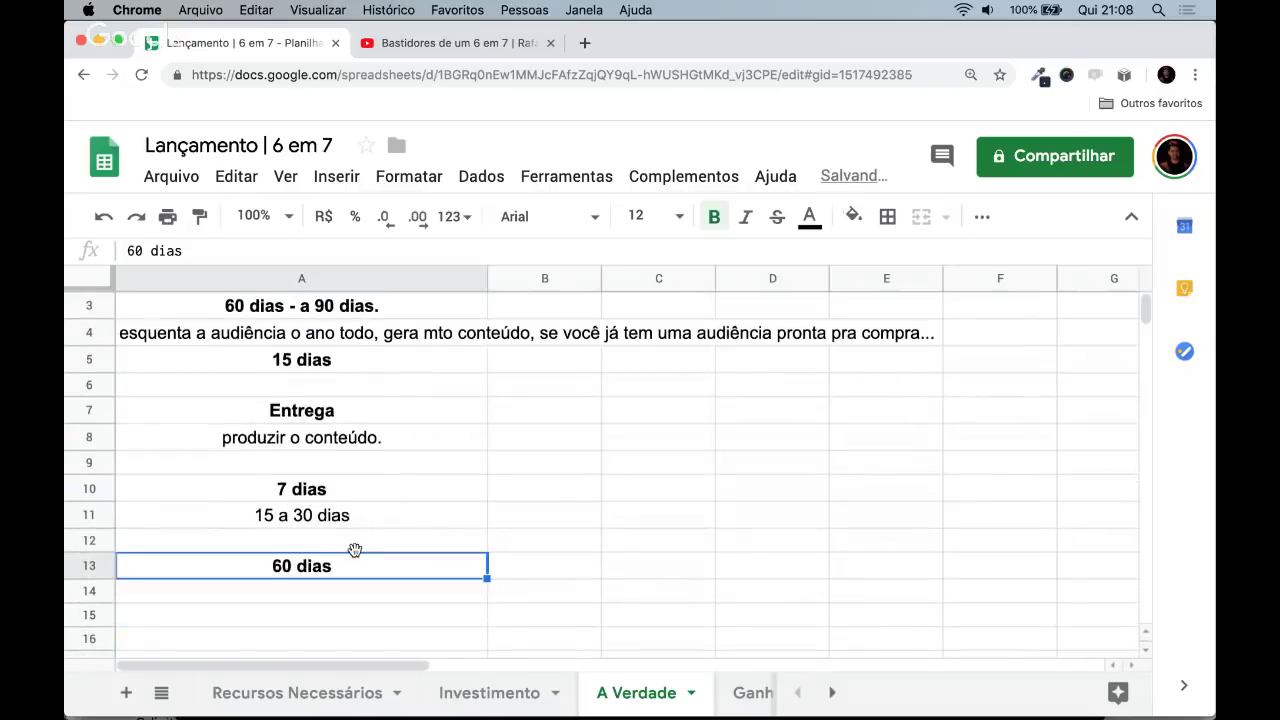
key("Up")
key("Up")
key("Up")
key("Up")
key("Up")
key("Up")
key("Up")
key("Up")
key("Up")
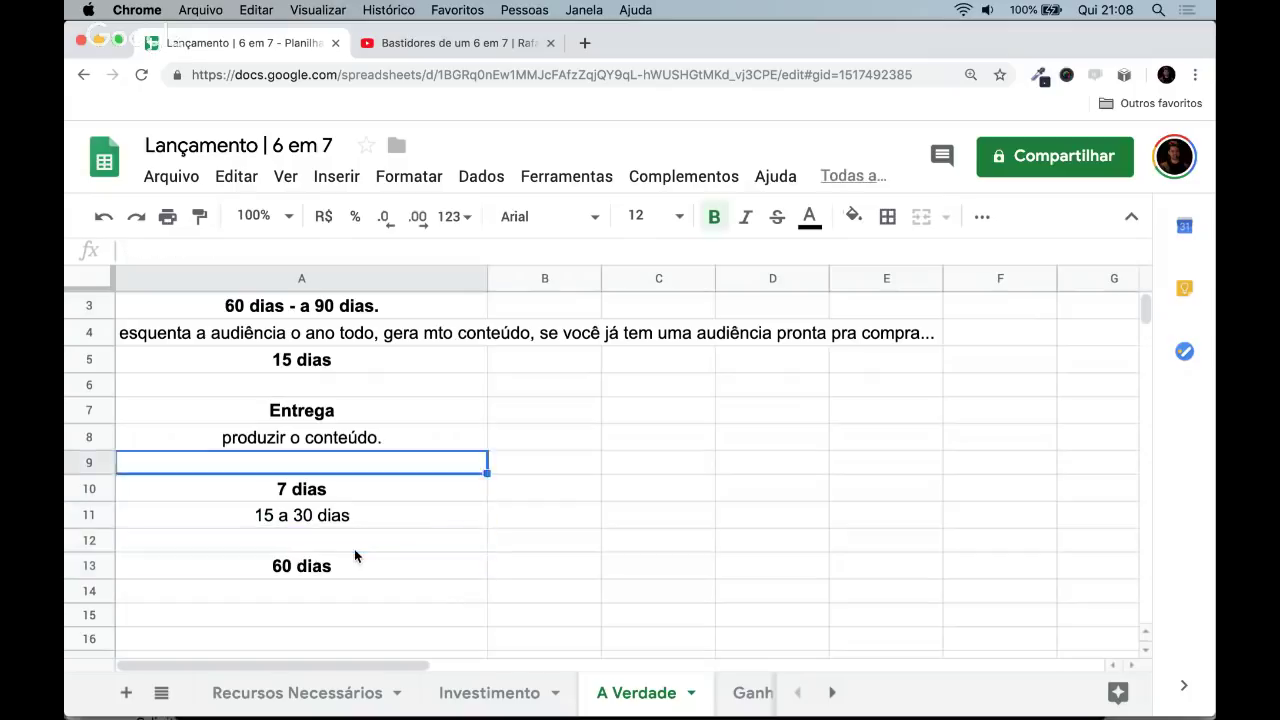
key("Down")
key("Down")
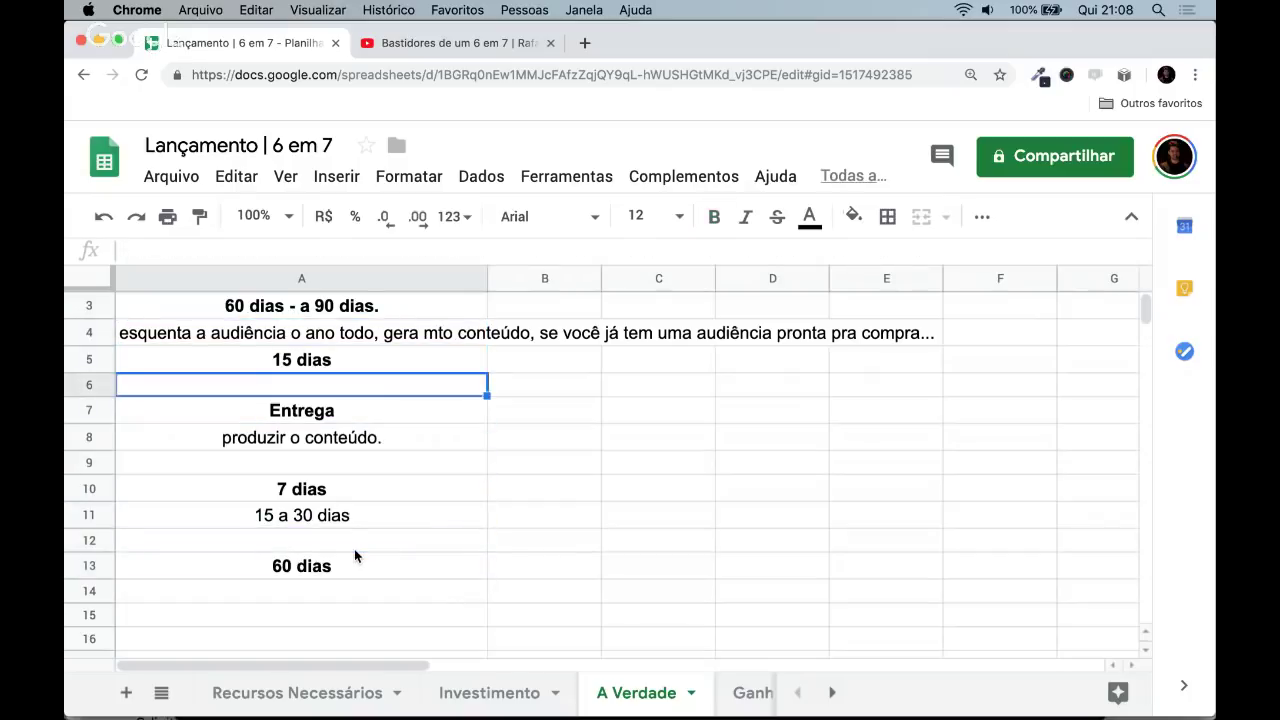
key("Up")
key("Down")
key("Down")
key("Down")
key("Down")
key("Down")
key("Down")
key("Down")
key("Down")
key("Down")
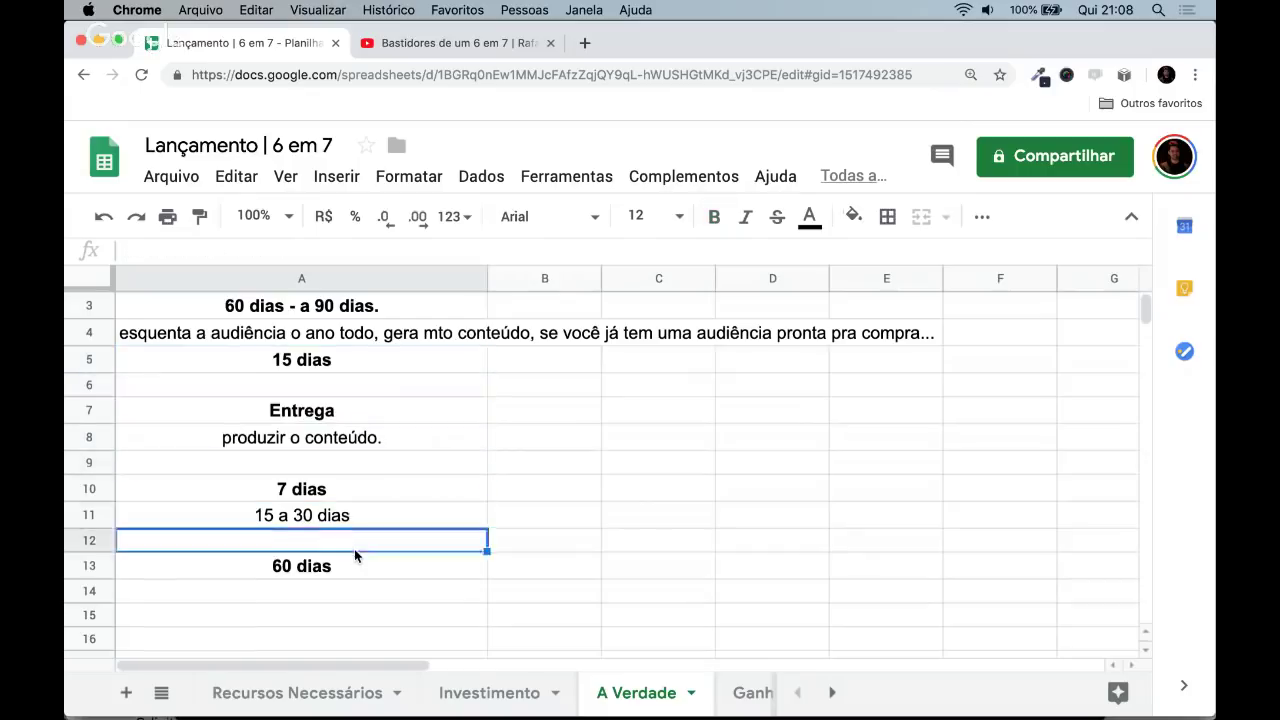
key("Up")
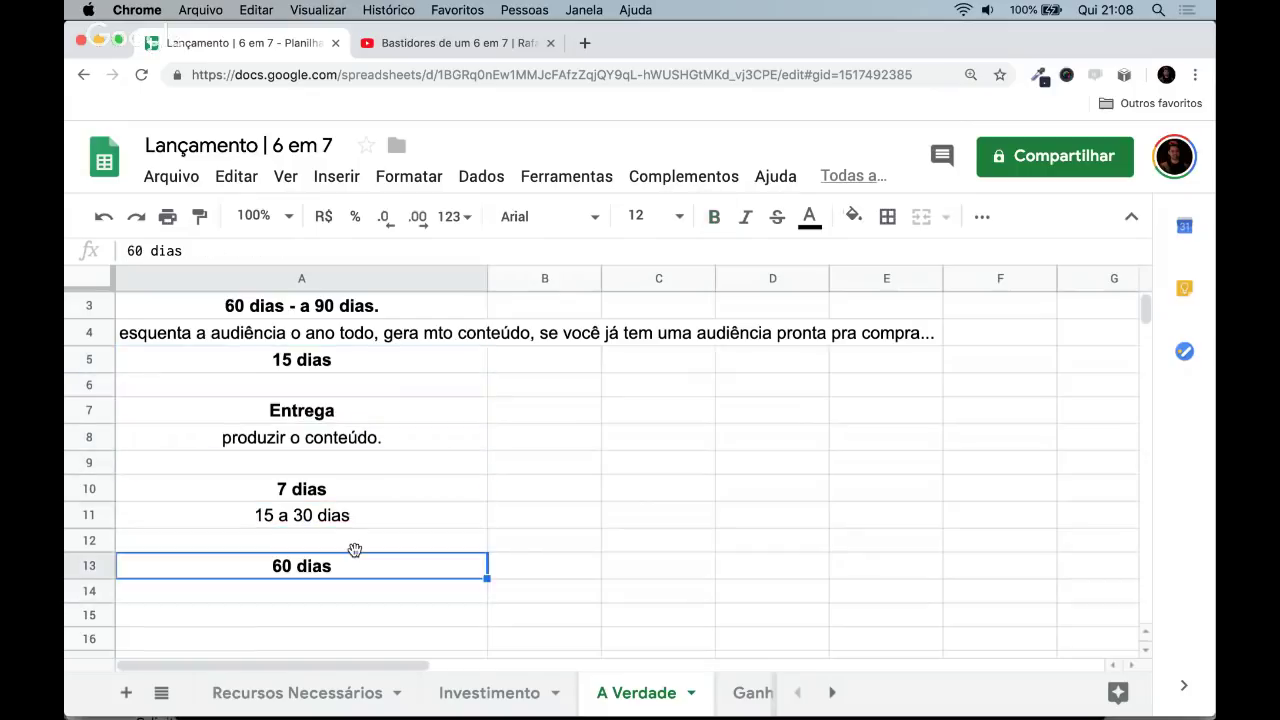
key("Up")
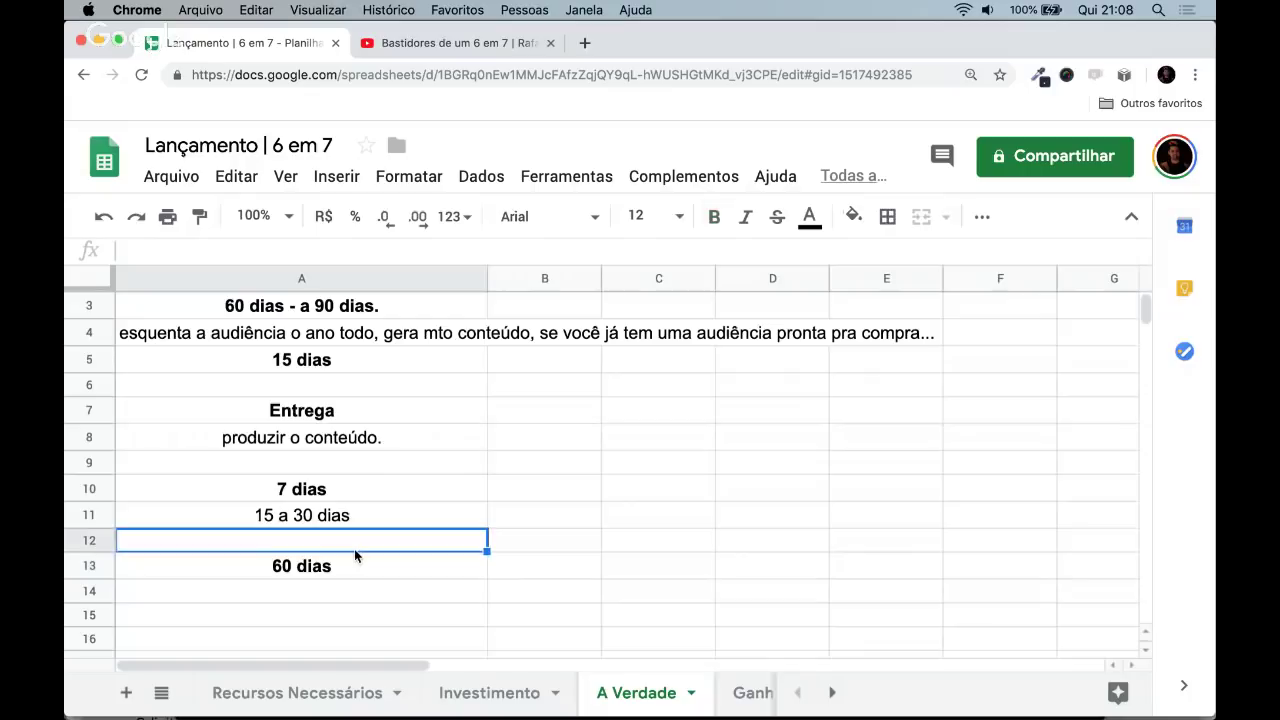
key("Up")
key("Up")
key("Up")
key("Up")
key("Up")
key("Up")
key("Up")
key("Up")
key("Up")
- Replace the content of cell A13 with "45 dias - 60 dias"
key("Down")
key("Down")
key("Down")
key("Down")
key("Down")
key("Down")
key("Down")
key("Down")
key("Down")
key("Down")
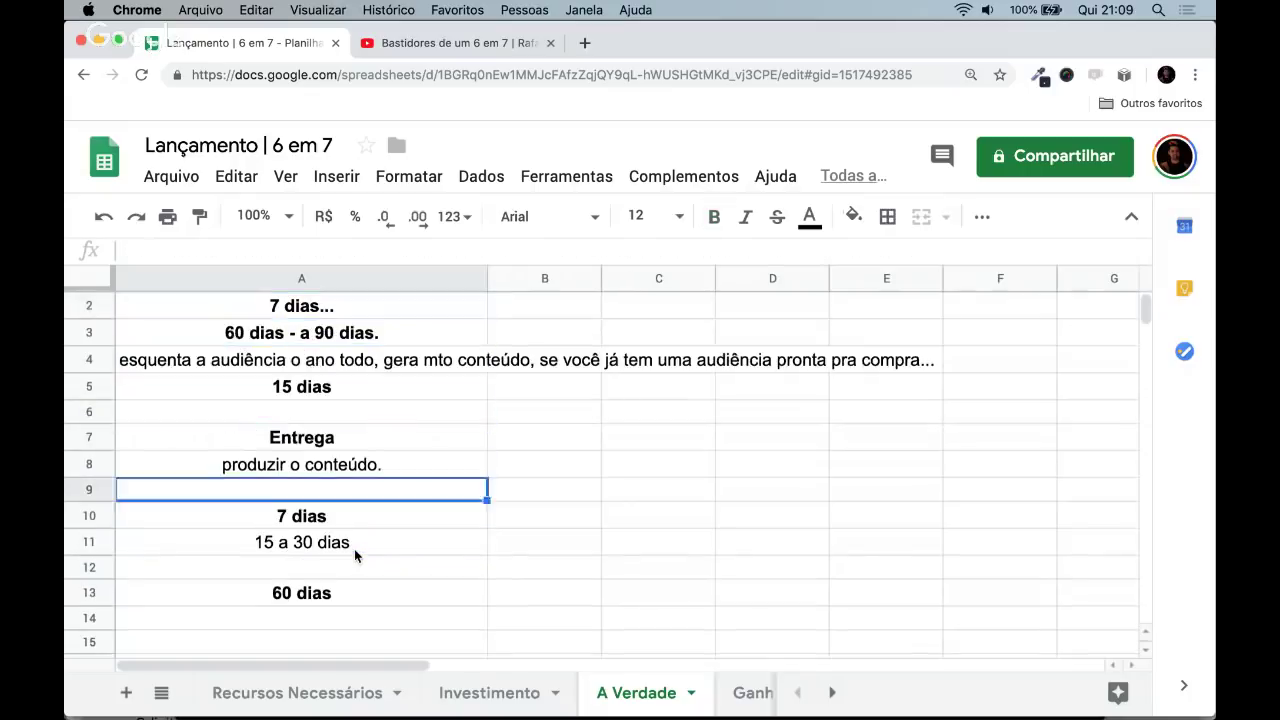
type("45 dias ")
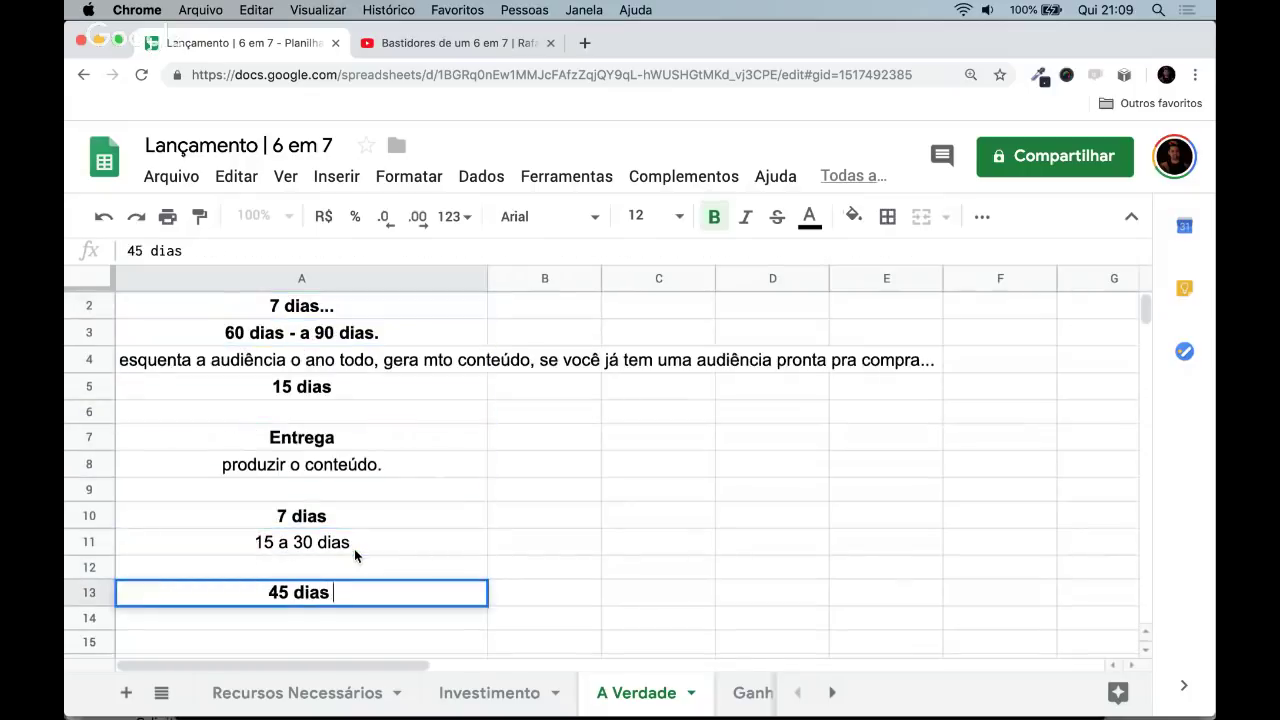
type("- 60 dias")
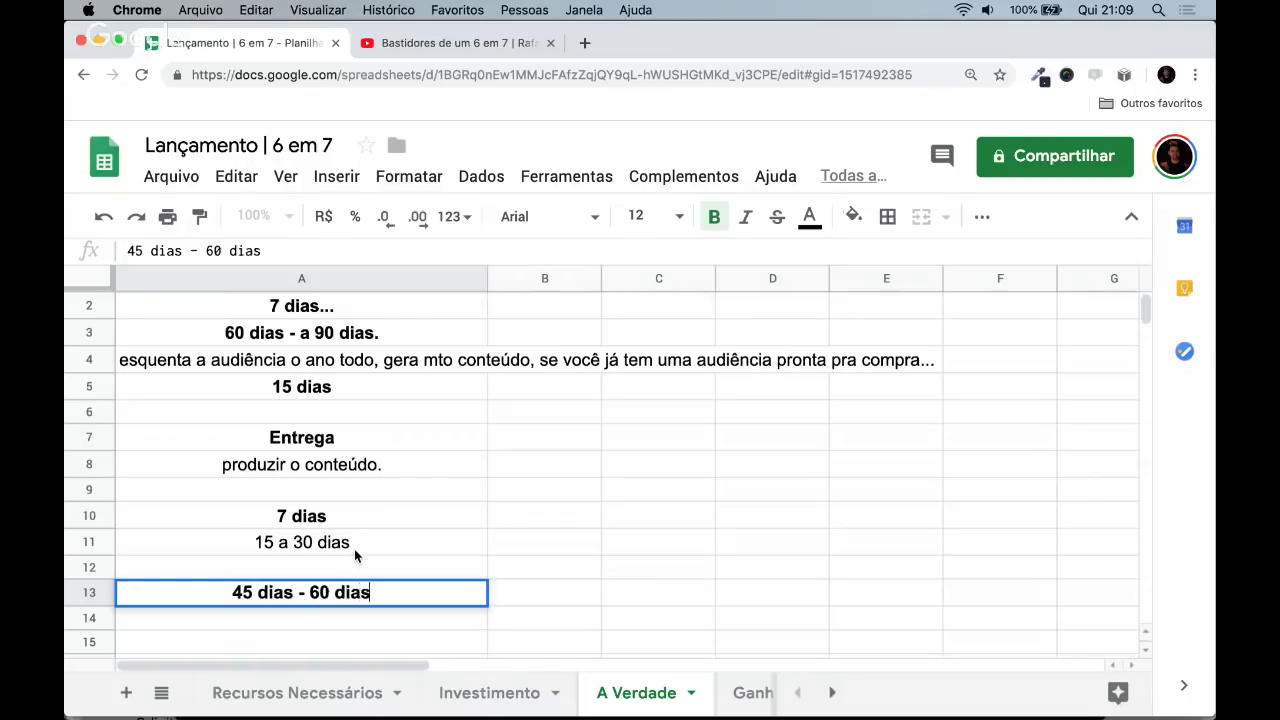
key("Return")
key("Up")
key("Down")
key("Up")
key("Down")
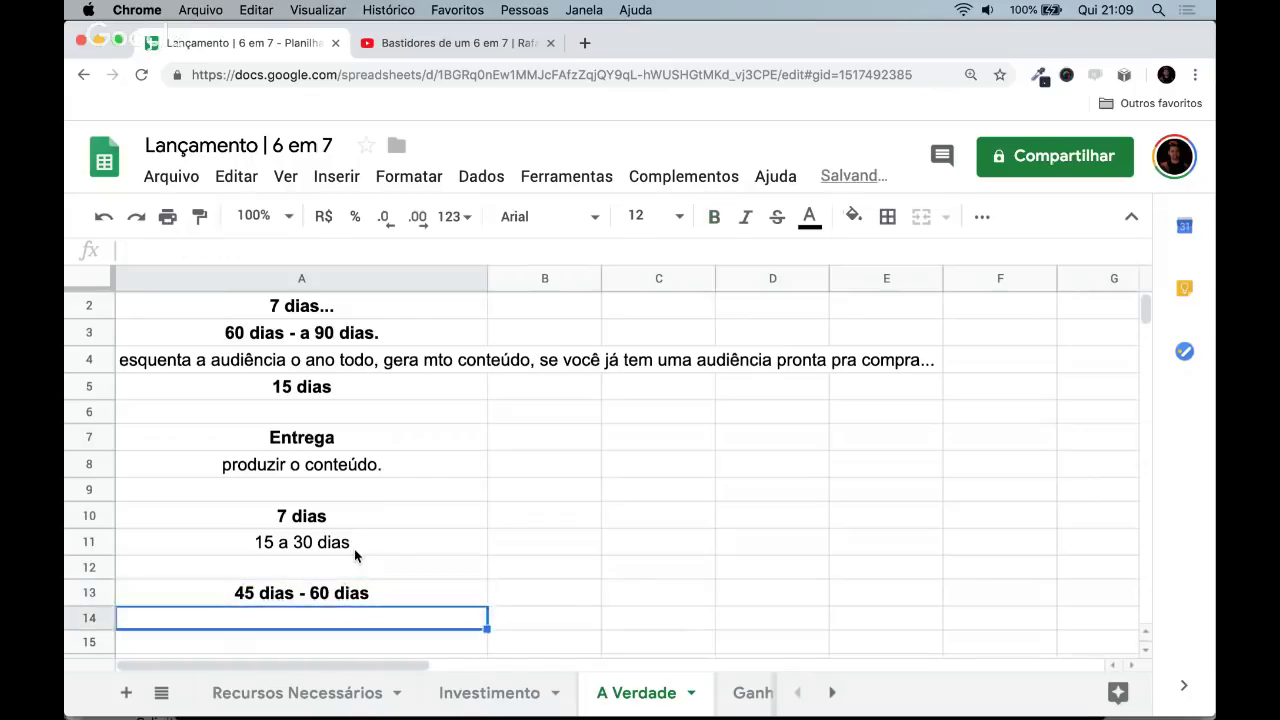
- Enter 100000 in cell B13 as R$ currency and widen column B slightly to fit the amount
key("Up")
key("Right")
type("100000")
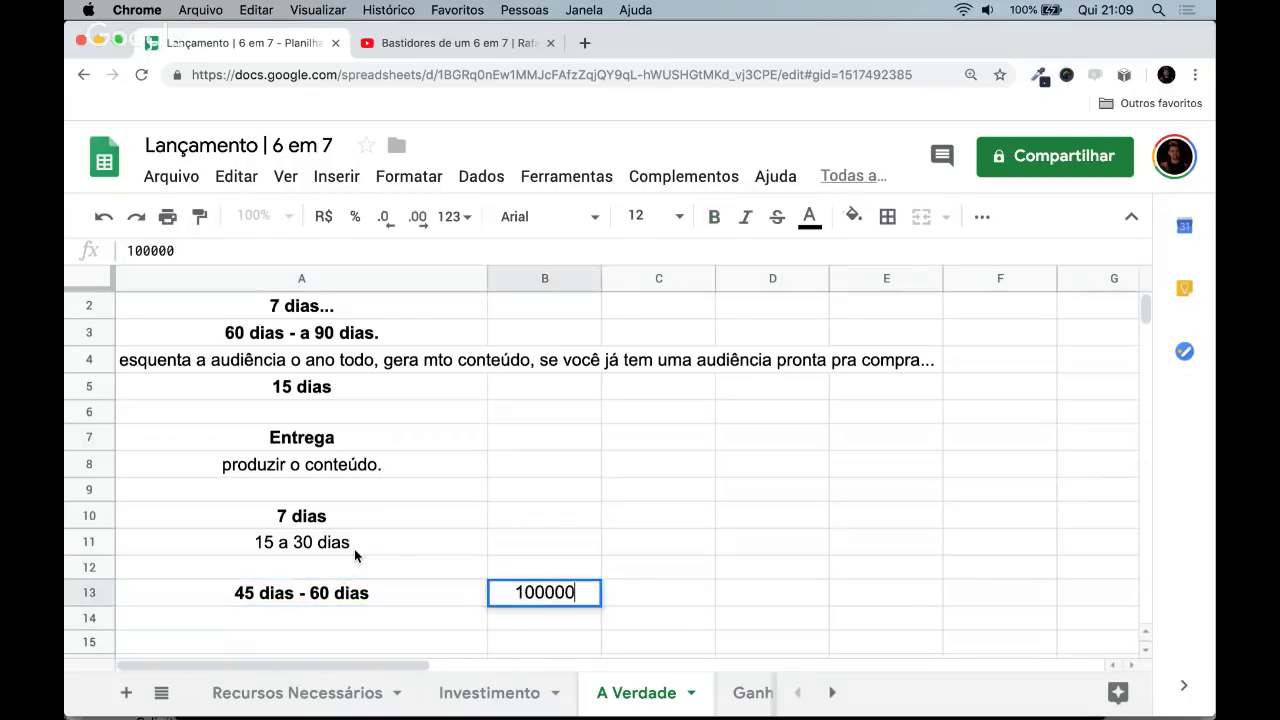
key("Return")
key("Up")
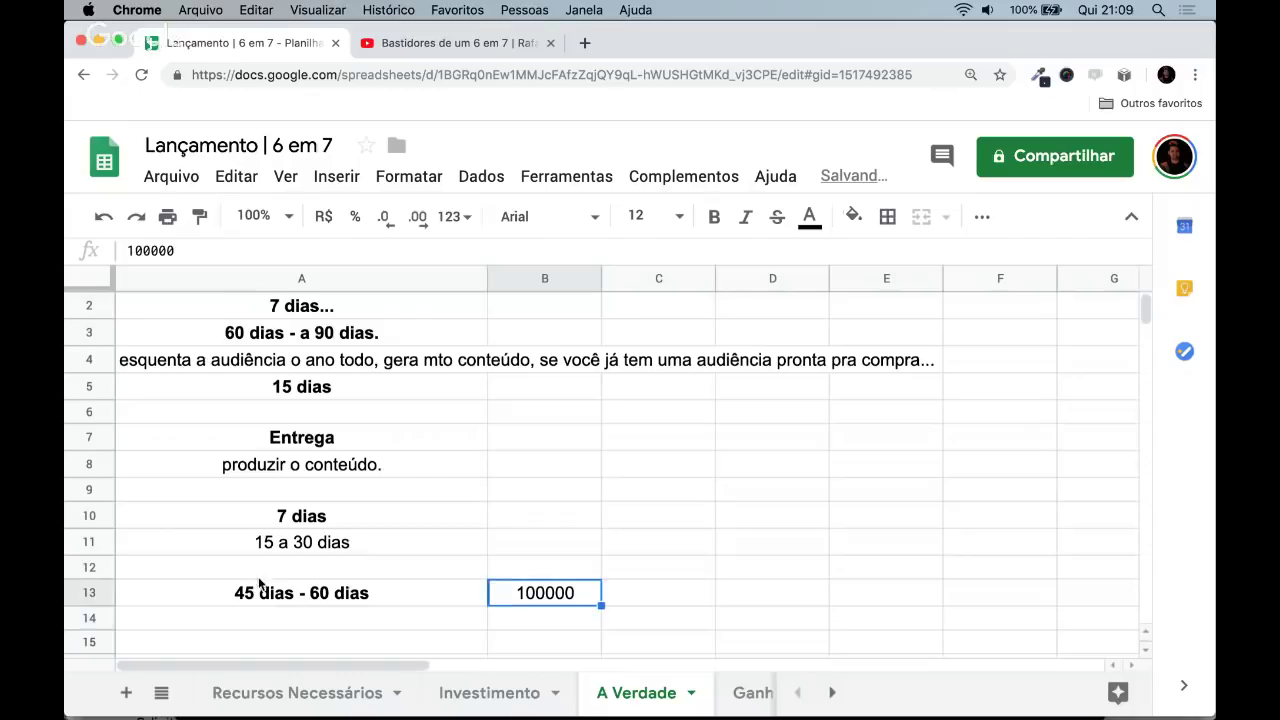
left_click(321, 217)
left_click_drag(601, 279, 611, 280)
- Calculate half of the B13 amount in cell C13 with the formula =sum(B13/2)
key("Right")
key("Left")
key("Right")
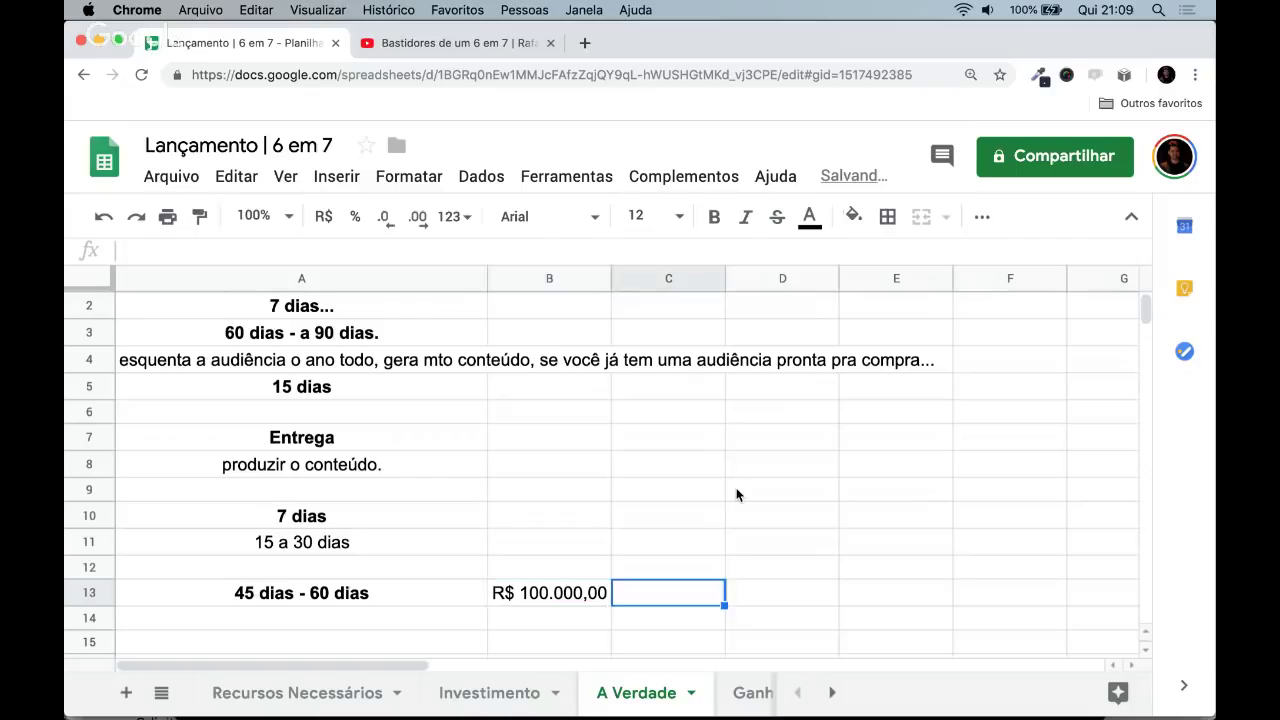
type("=sum(B13/")
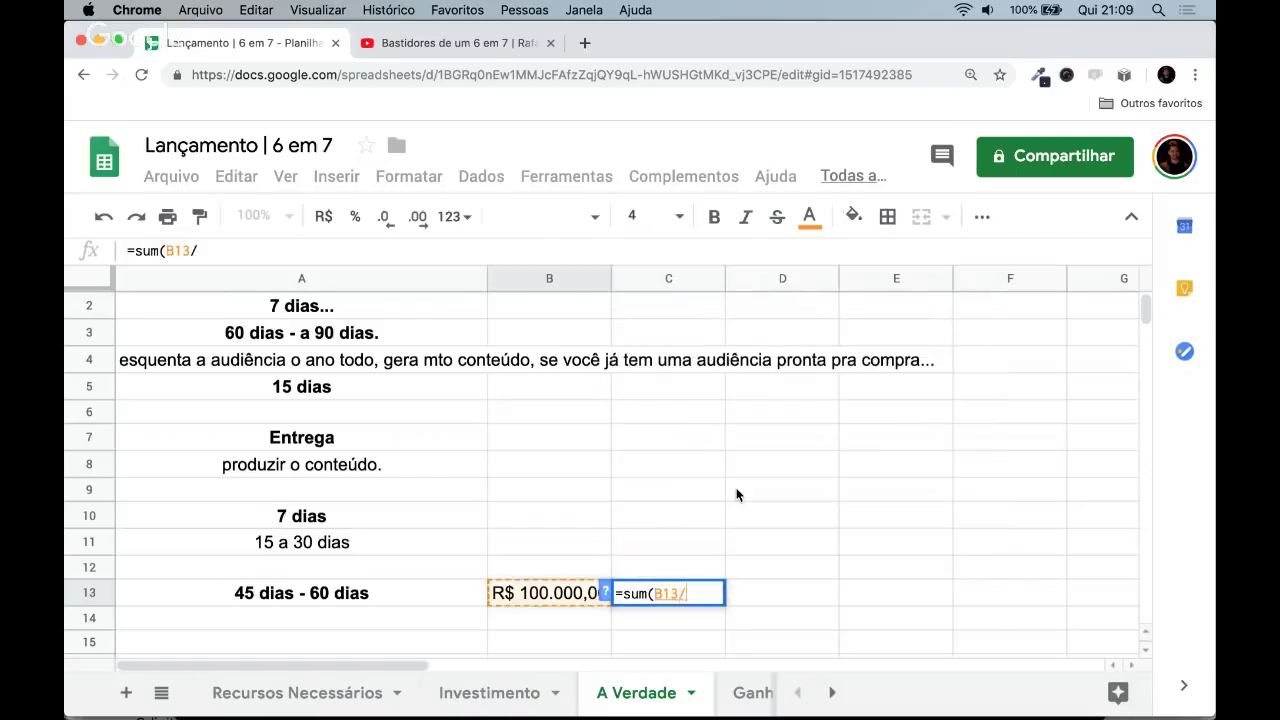
type("2)")
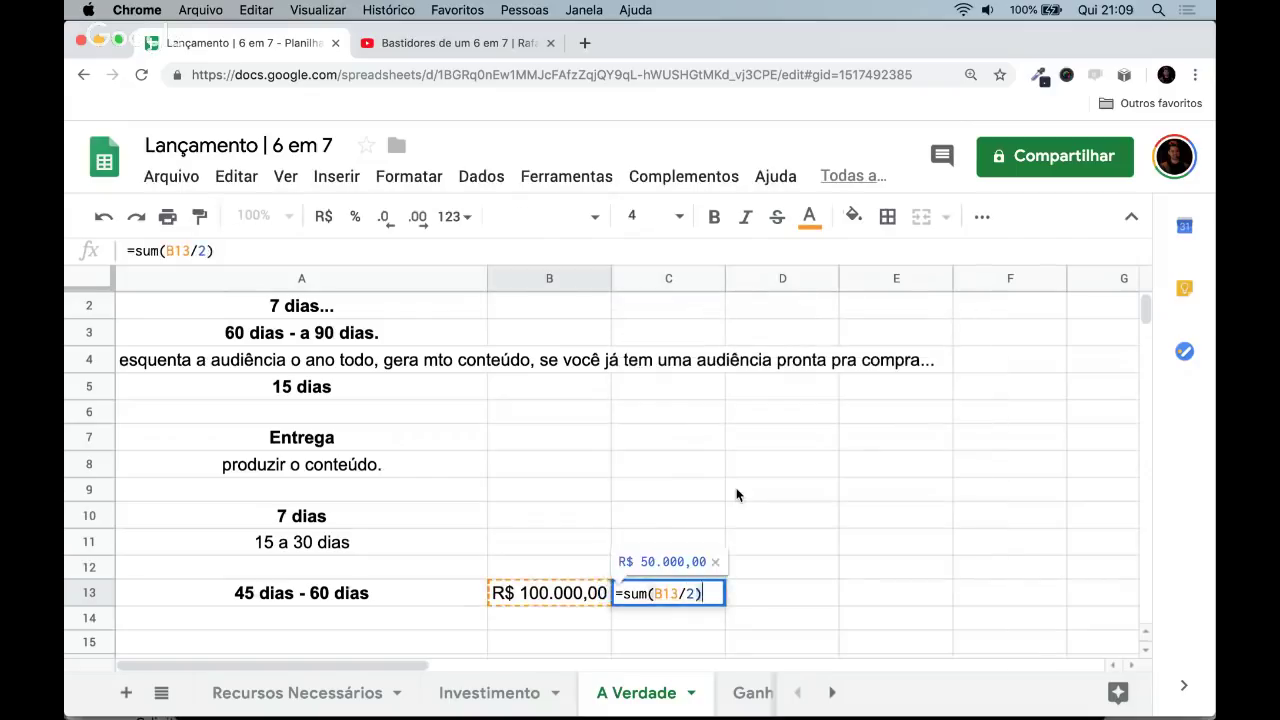
key("Return")
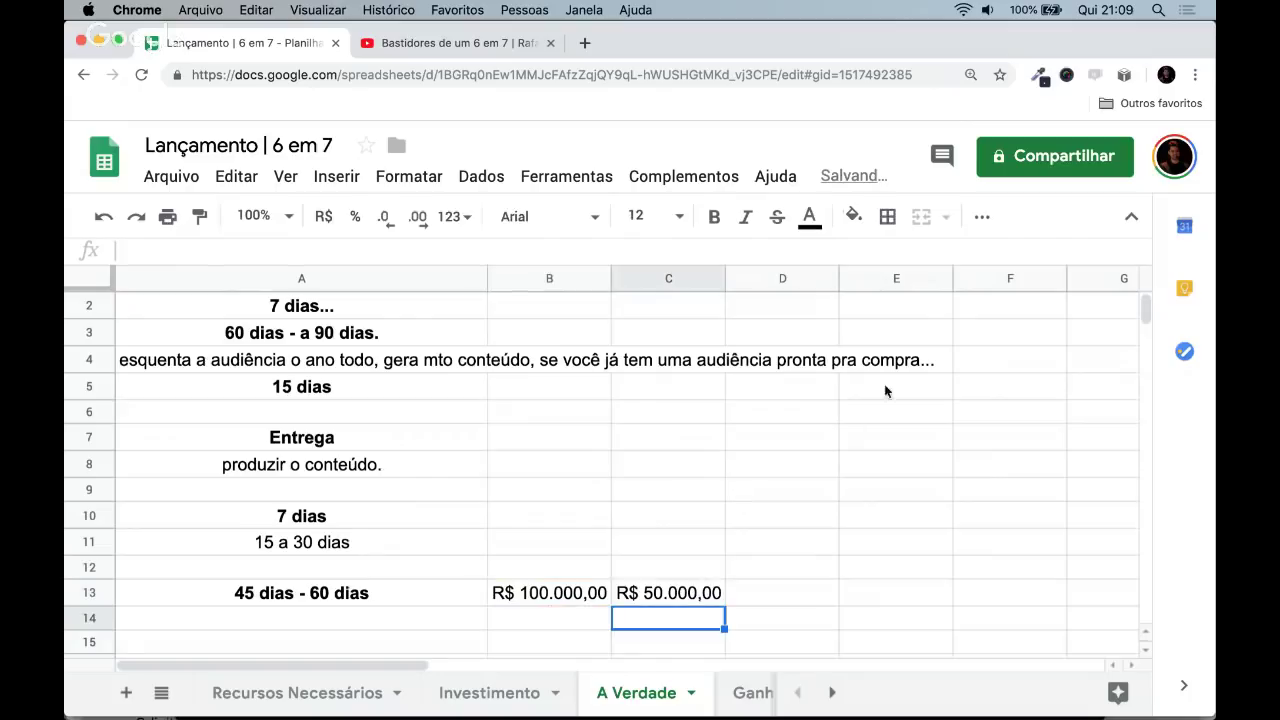
key("Up")
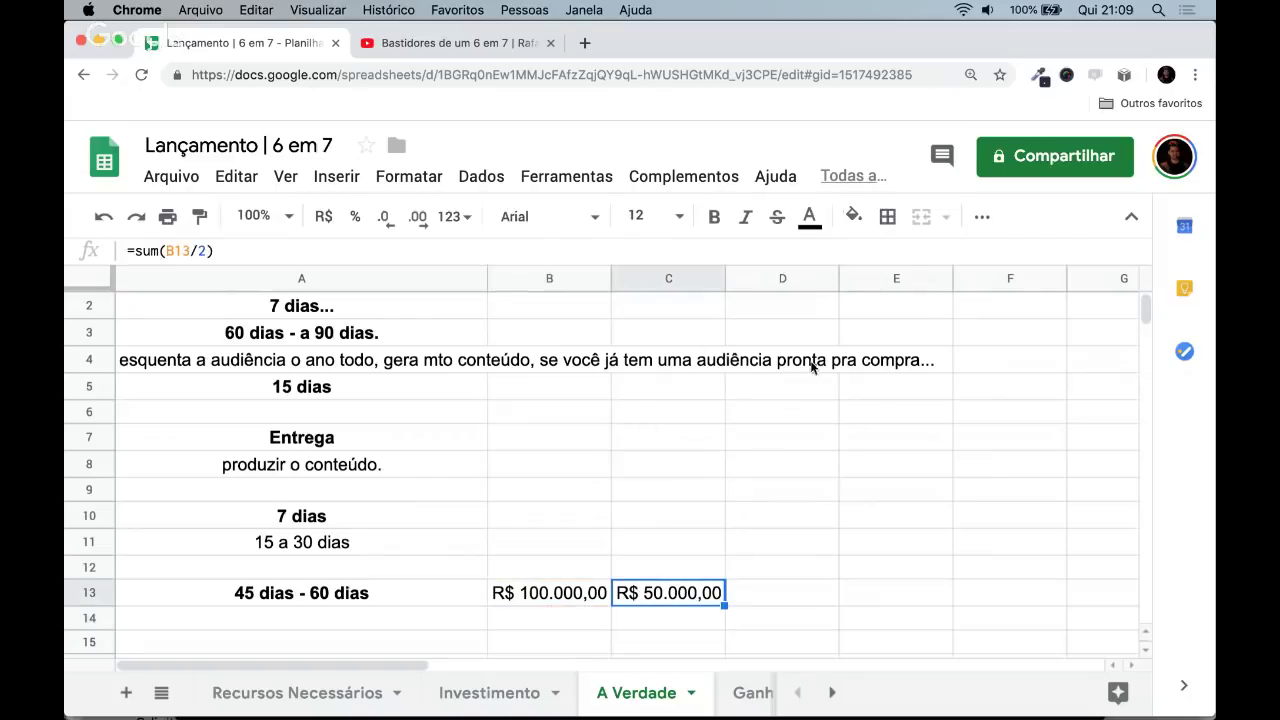
key("Right")
key("Left")
- Enter 60000 in cell B15 and format it as R$ currency
key("Down")
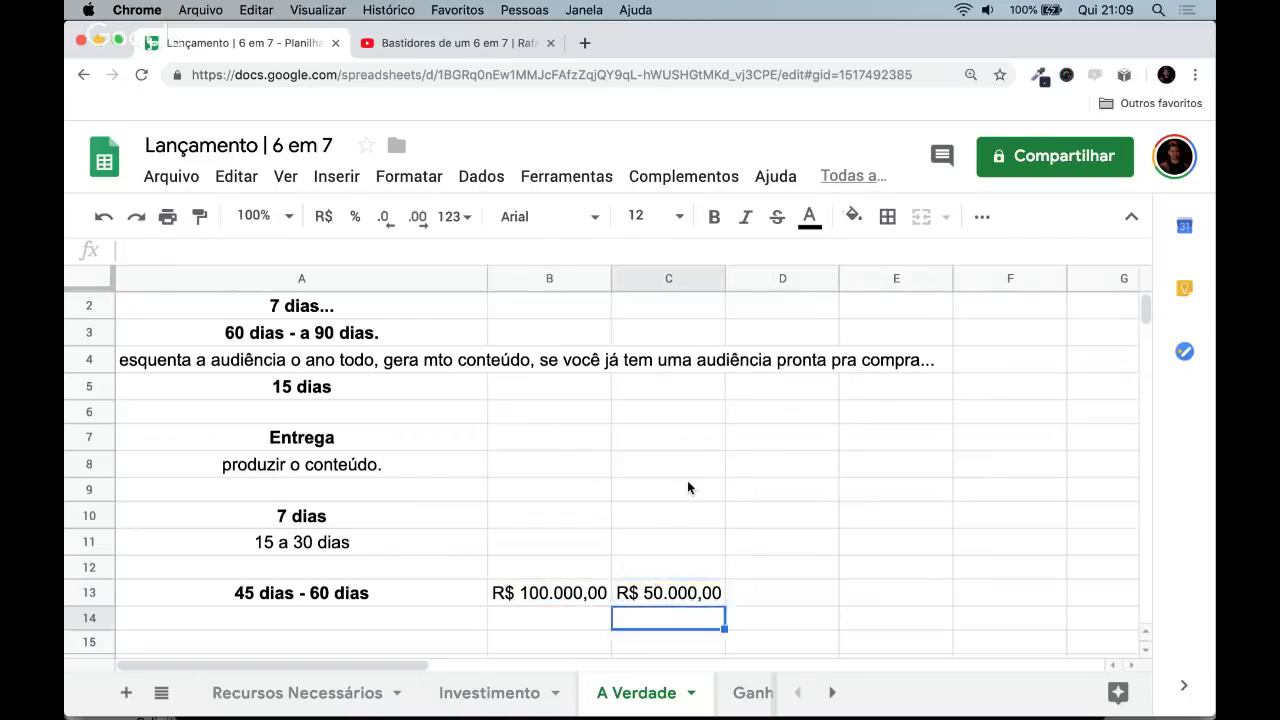
key("Left")
key("Down")
type("60000")
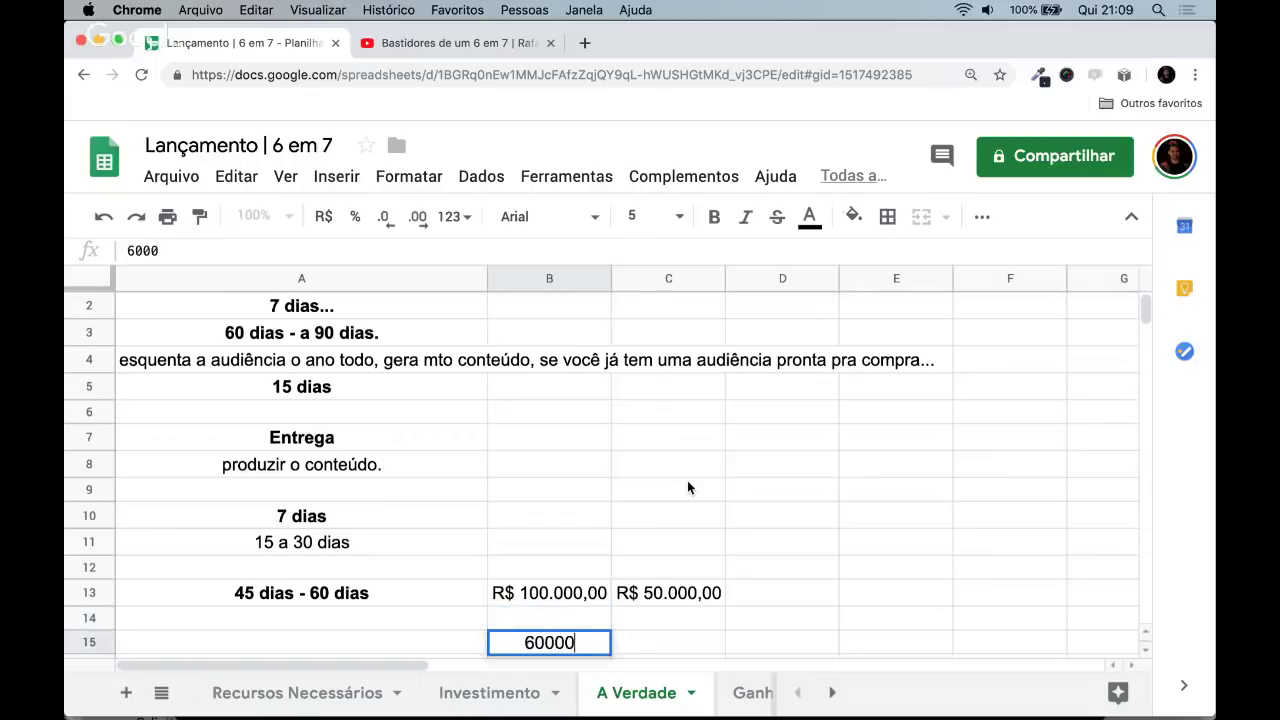
key("Return")
key("Up")
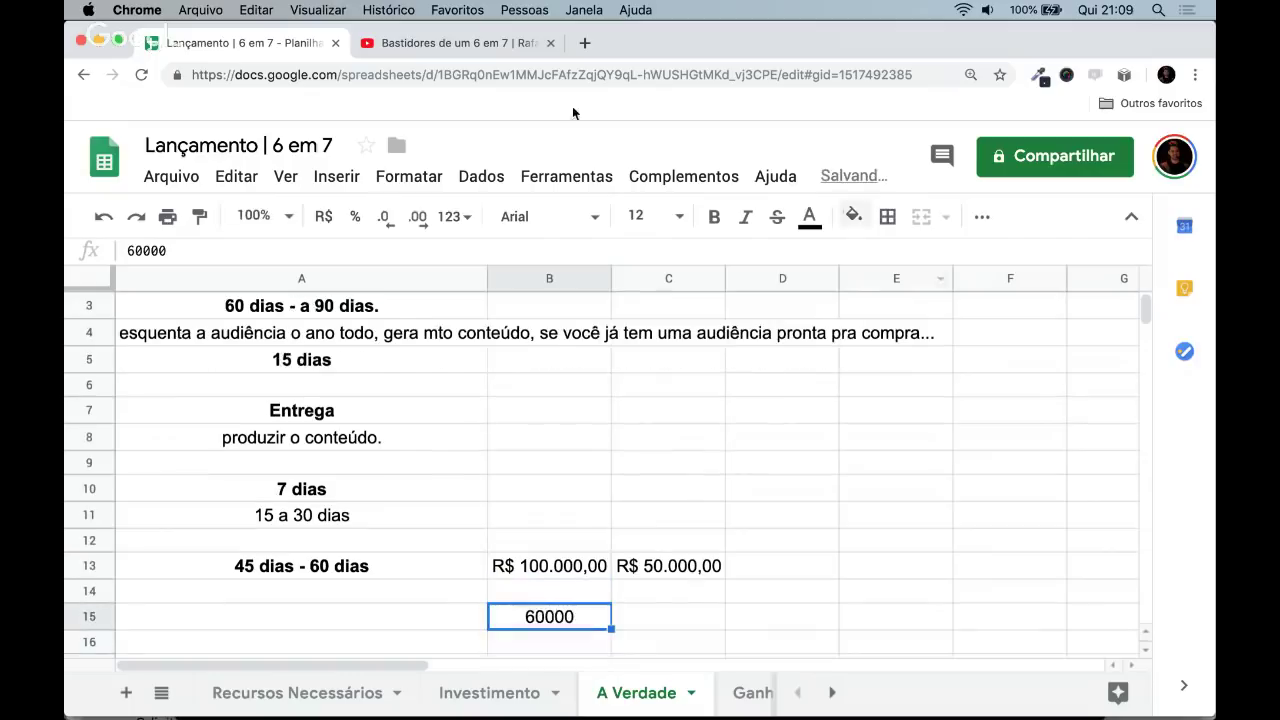
left_click(323, 216)
- Enter the formula =sum(B15*2) in cell C15
key("Right")
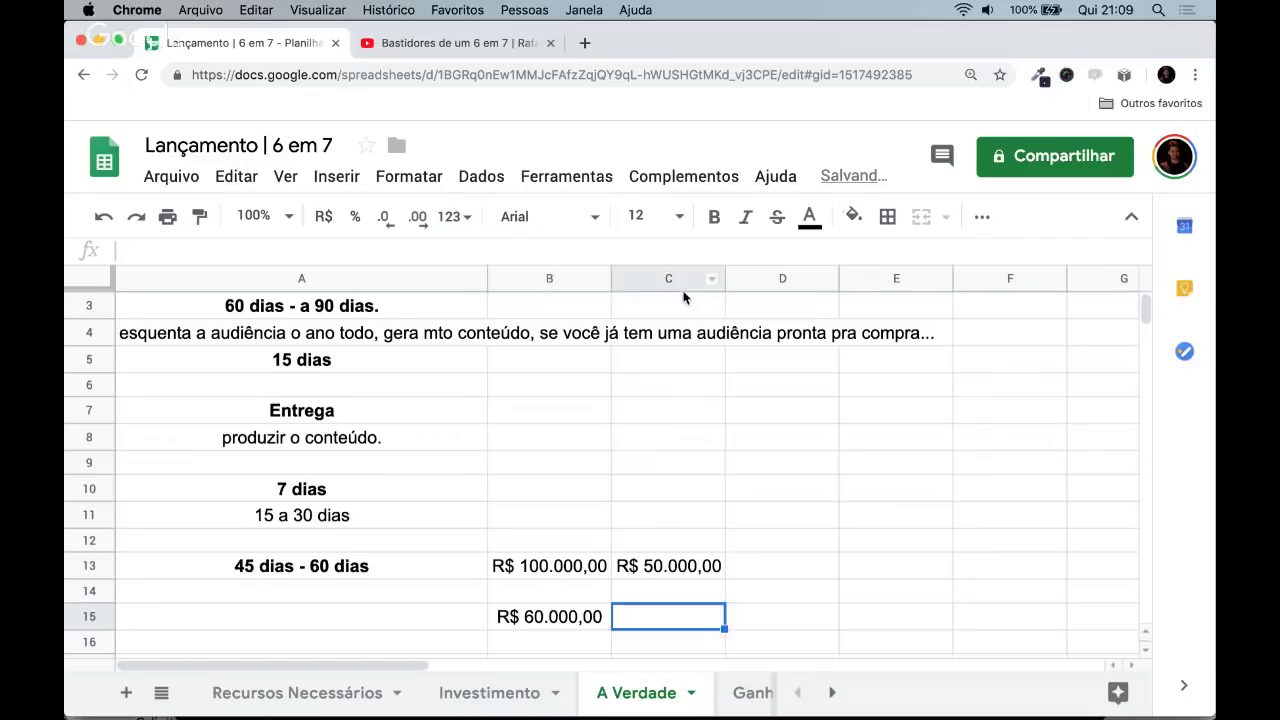
type("=sum(")
key("Left")
type("*2)")
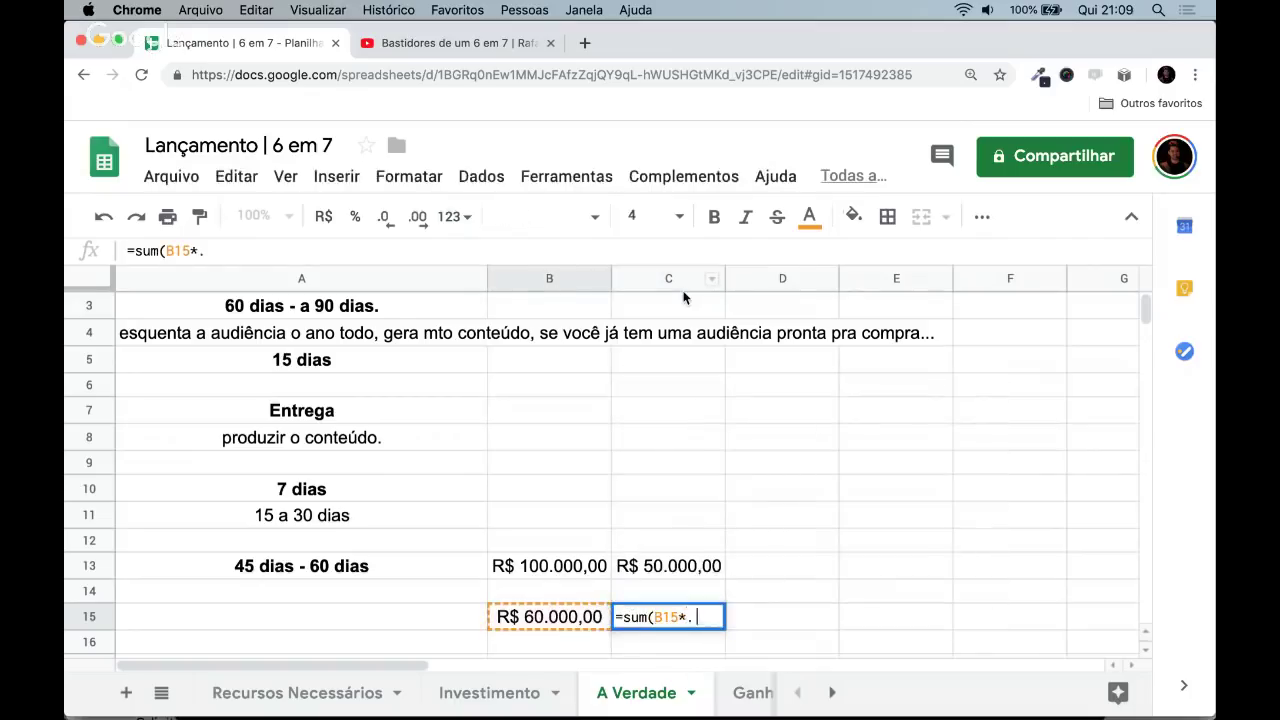
key("Return")
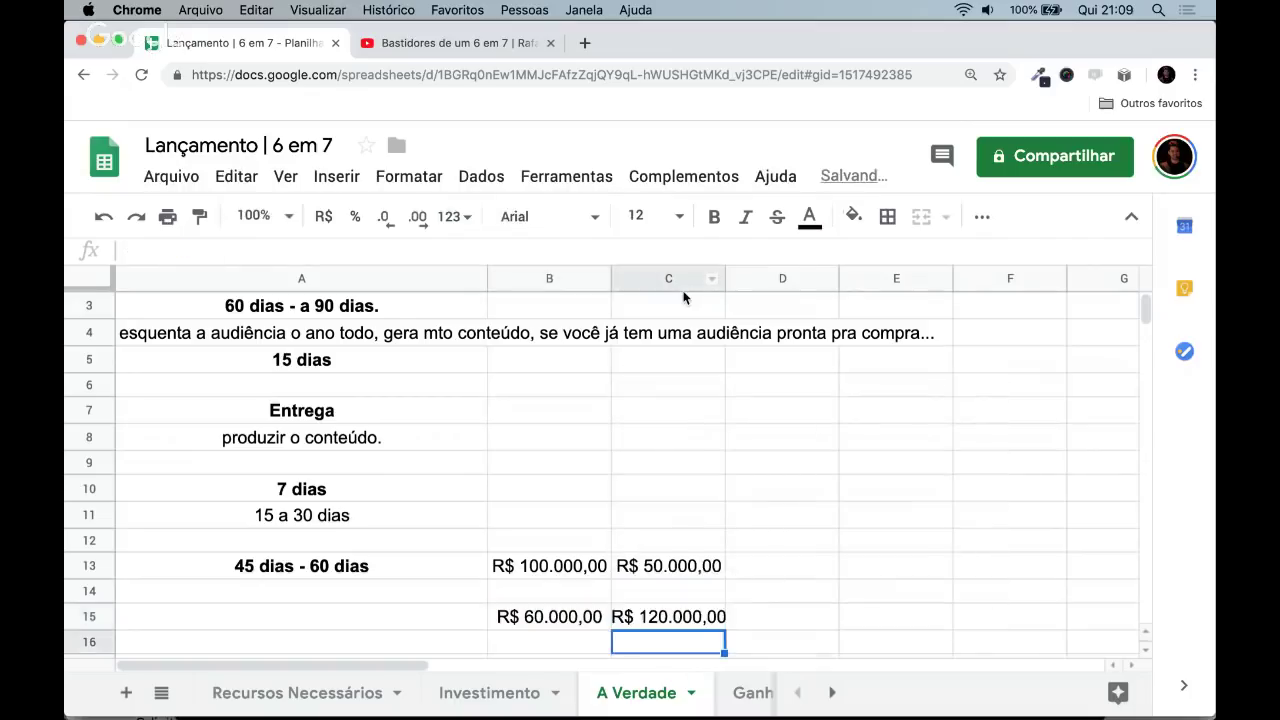
- Replace the formula in cell C15 with =sum(B15/2) and make the amount bold
key("Up")
key("BackSpace")
type("=sum")
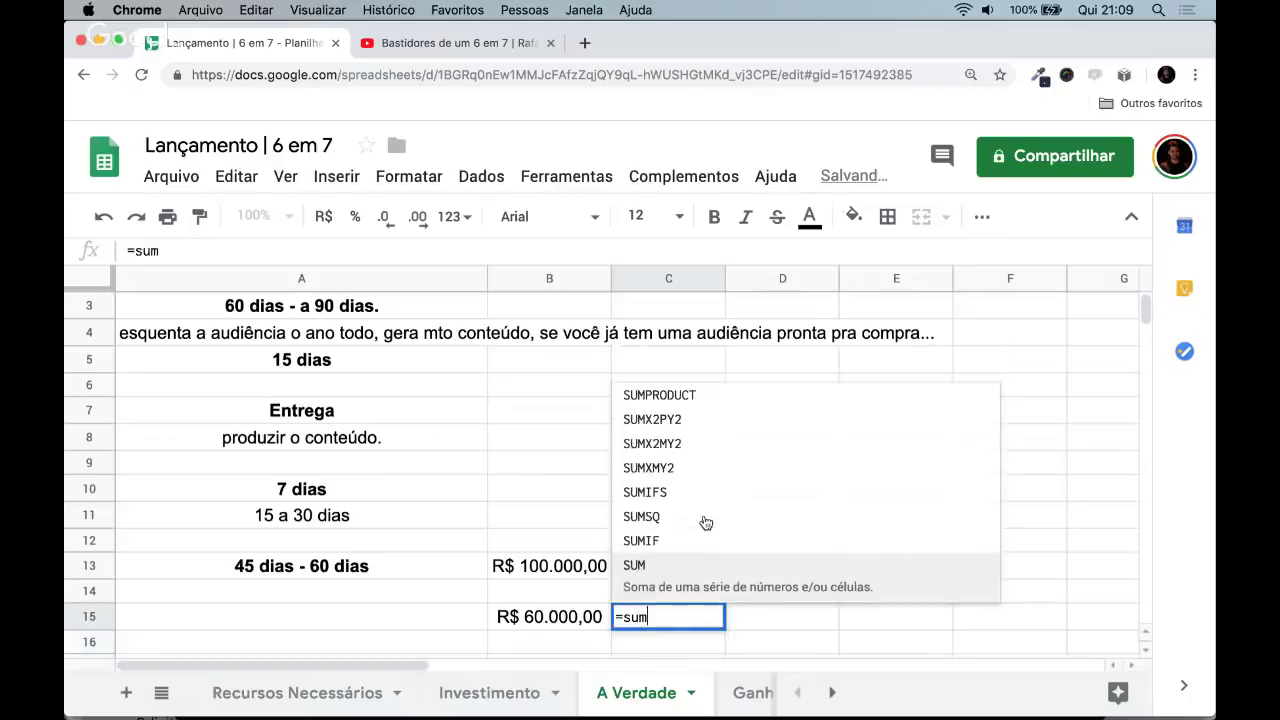
type("(B15")
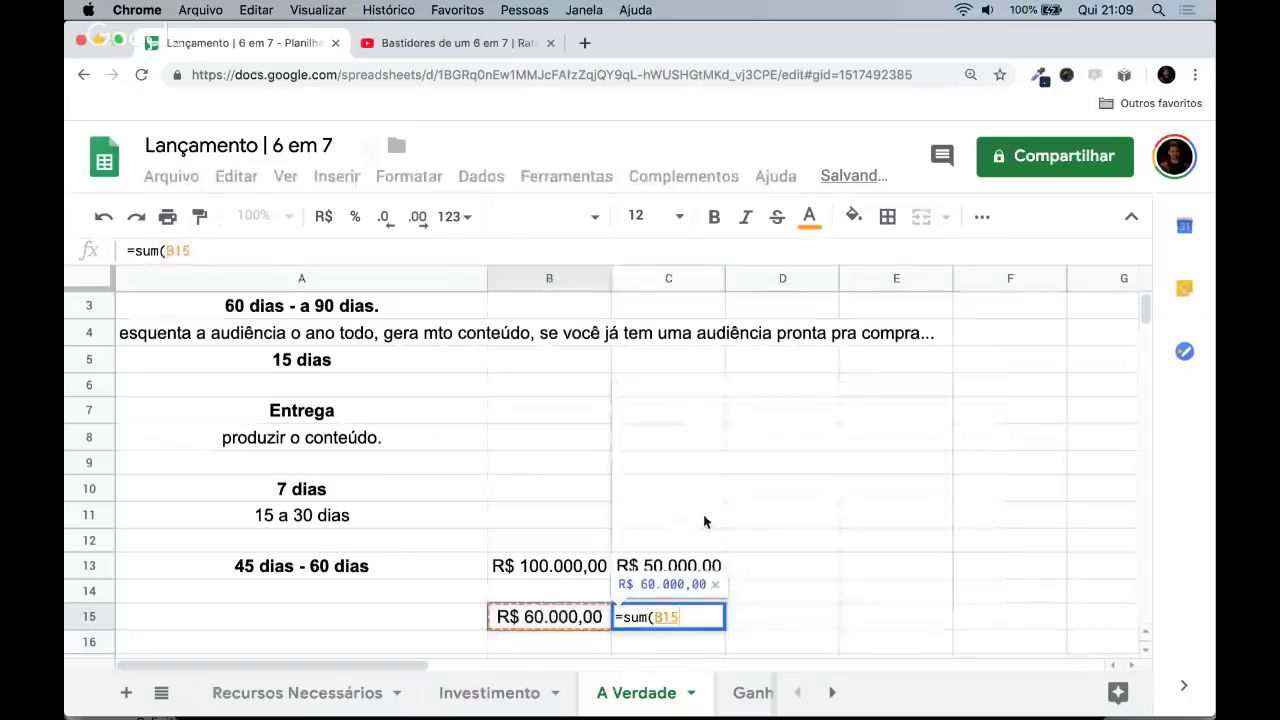
type(")/2")
key("Return")
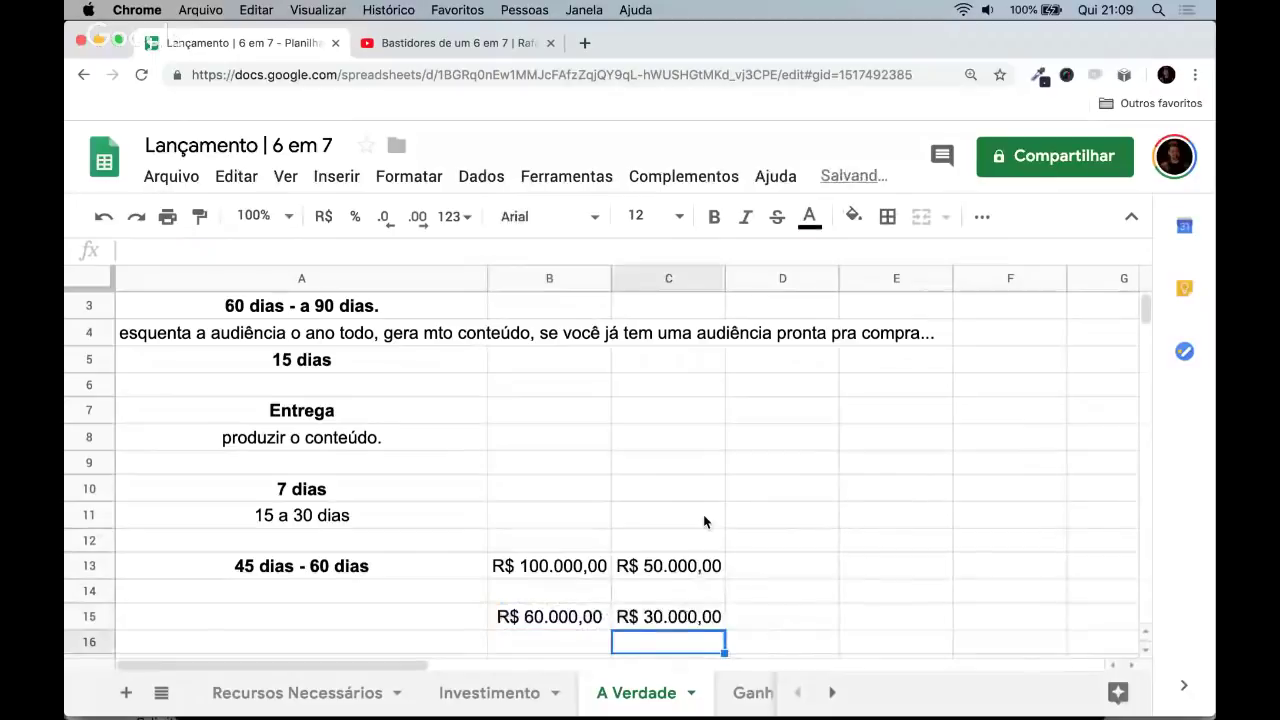
key("Up")
key("ctrl+b")
key("Right")
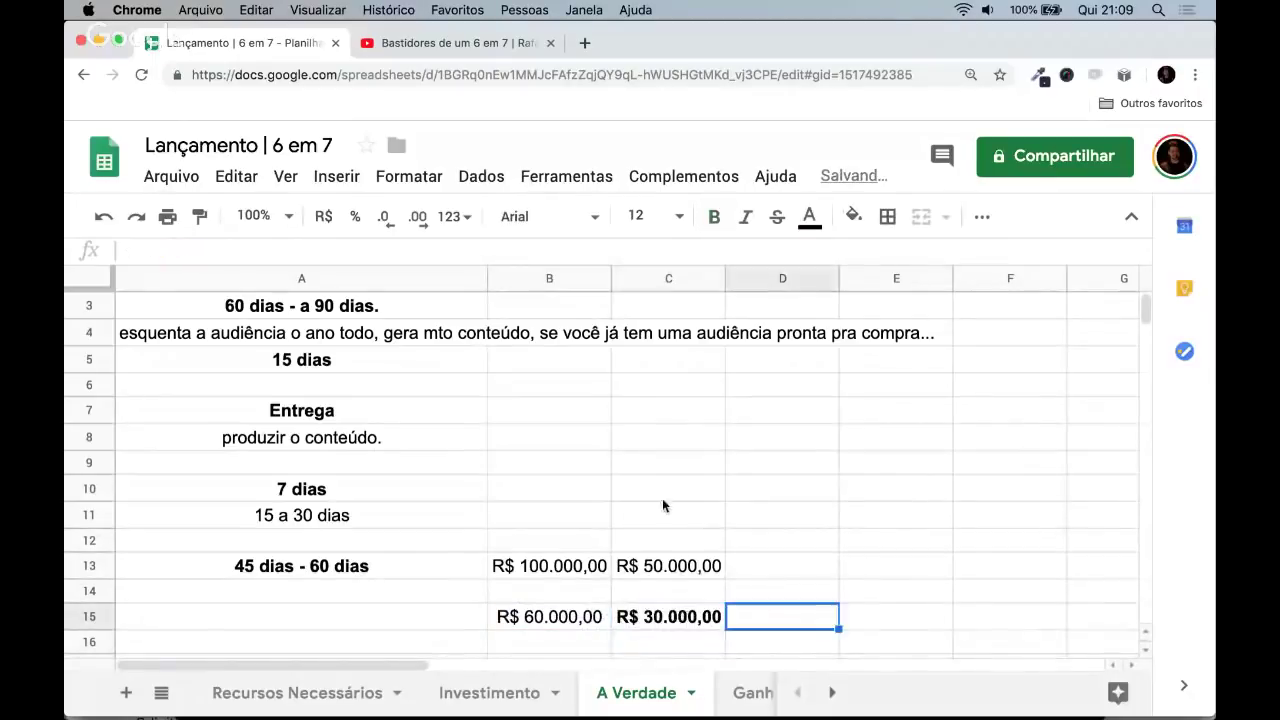
key("Left")
key("Left")
key("Left")
key("Right")
key("Right")
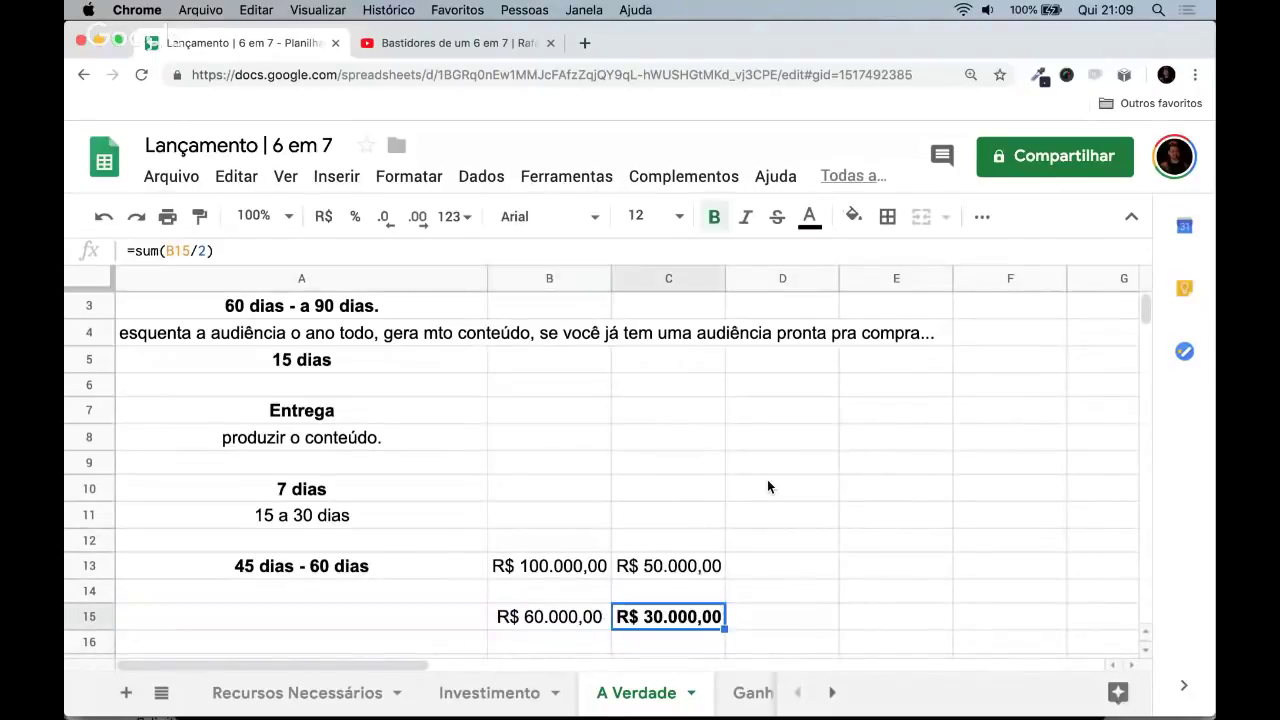
scroll(767, 487, "down", 1)
scroll(767, 487, "down", 2)
key("Right")
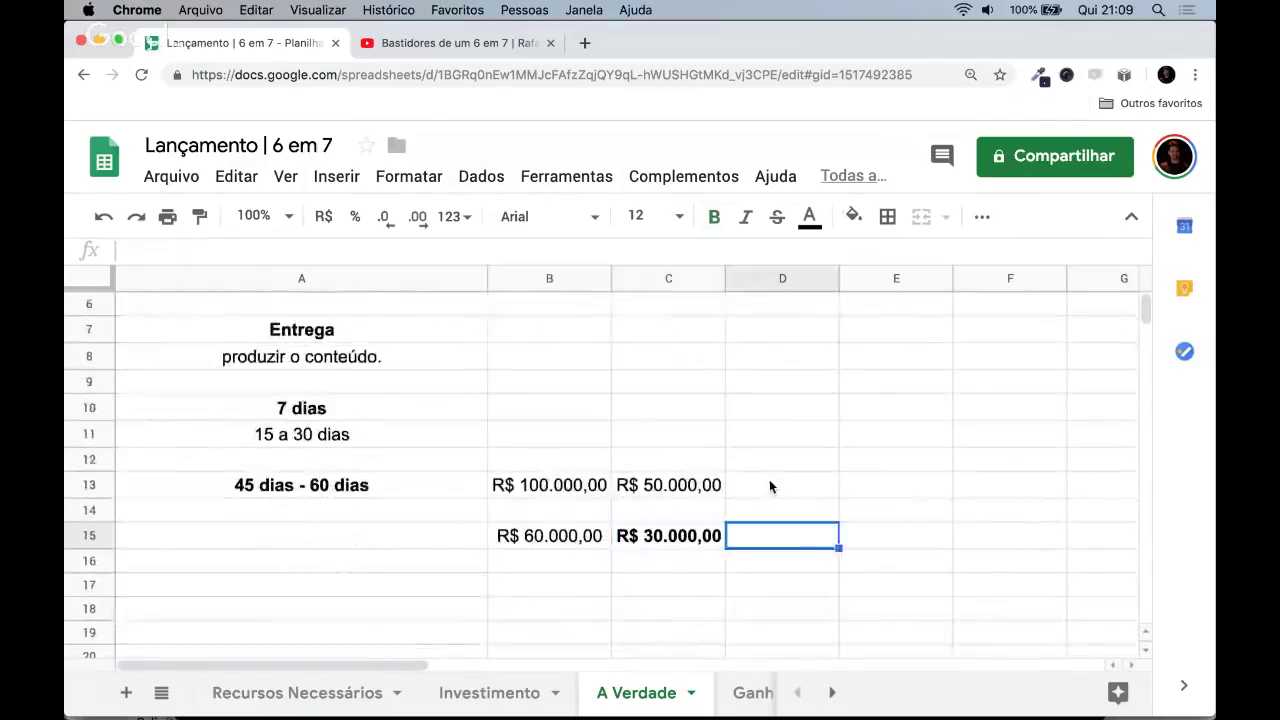
key("Left")
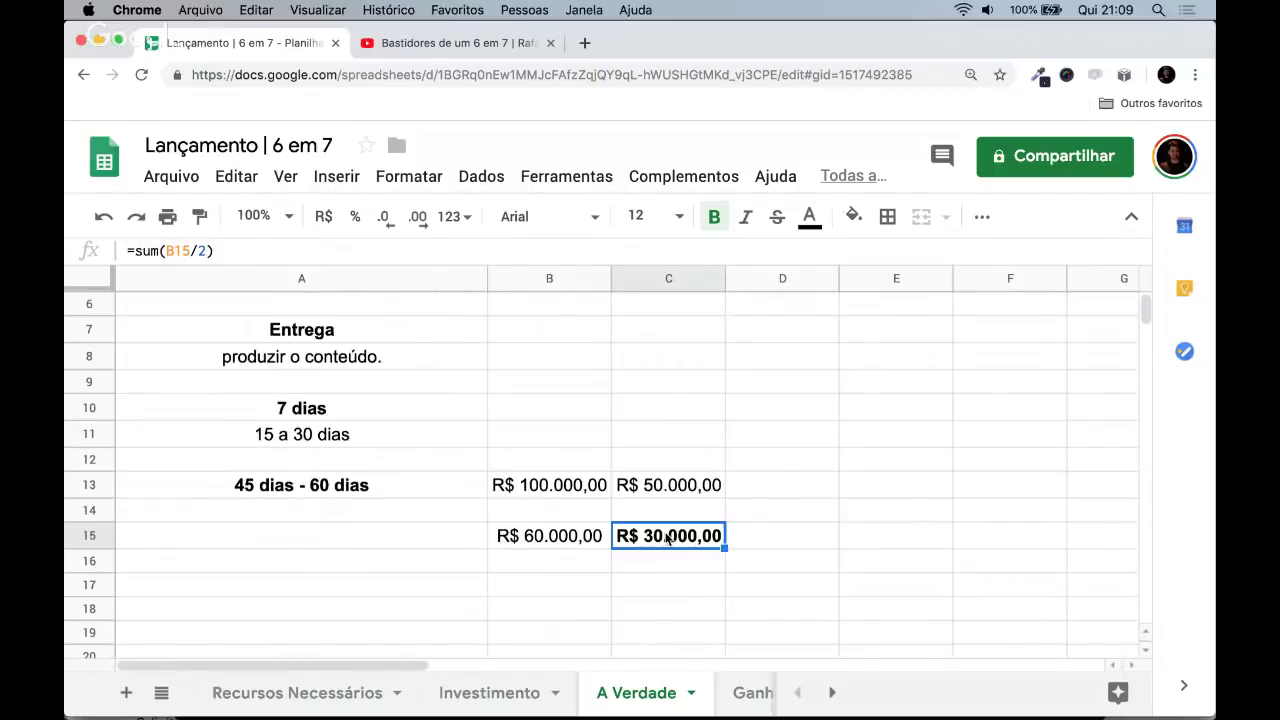
- Switch to the Investimento sheet
left_click(472, 690)
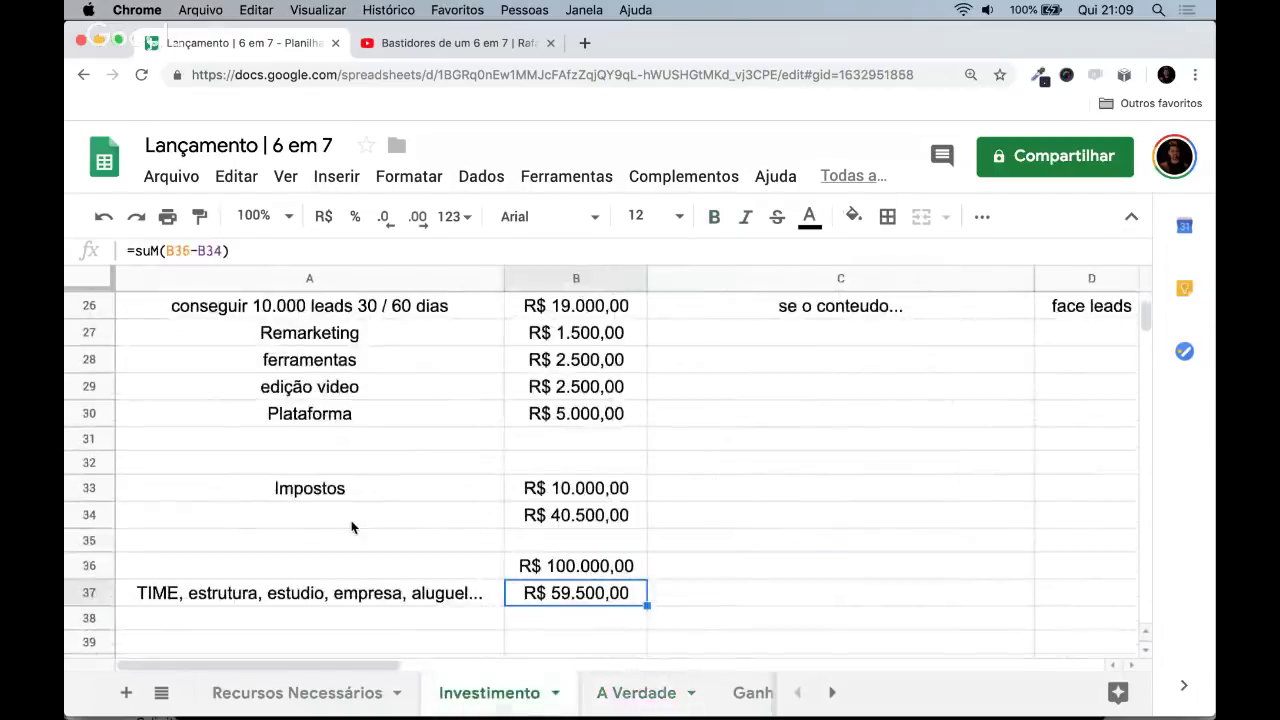
- Check the team and structure cost entry in cell A37 of the Investimento sheet and return to the A Verdade sheet
scroll(351, 527, "down", 1)
left_click(240, 537)
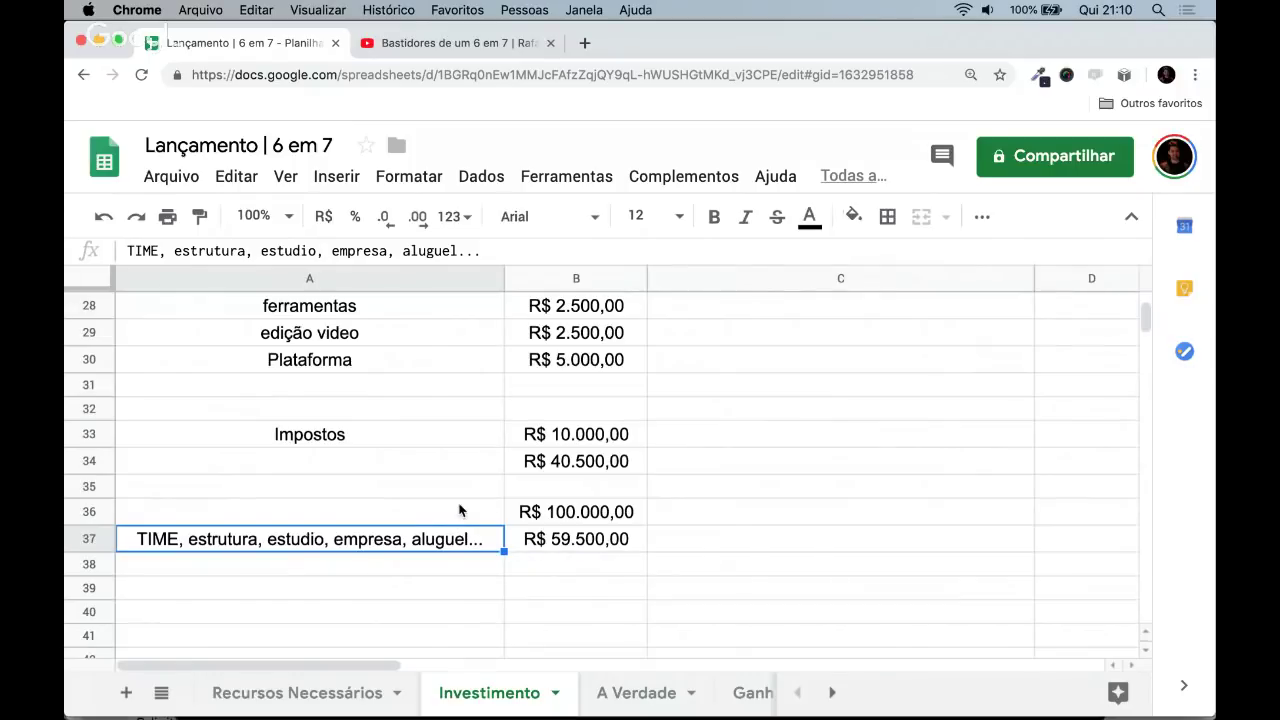
left_click(636, 700)
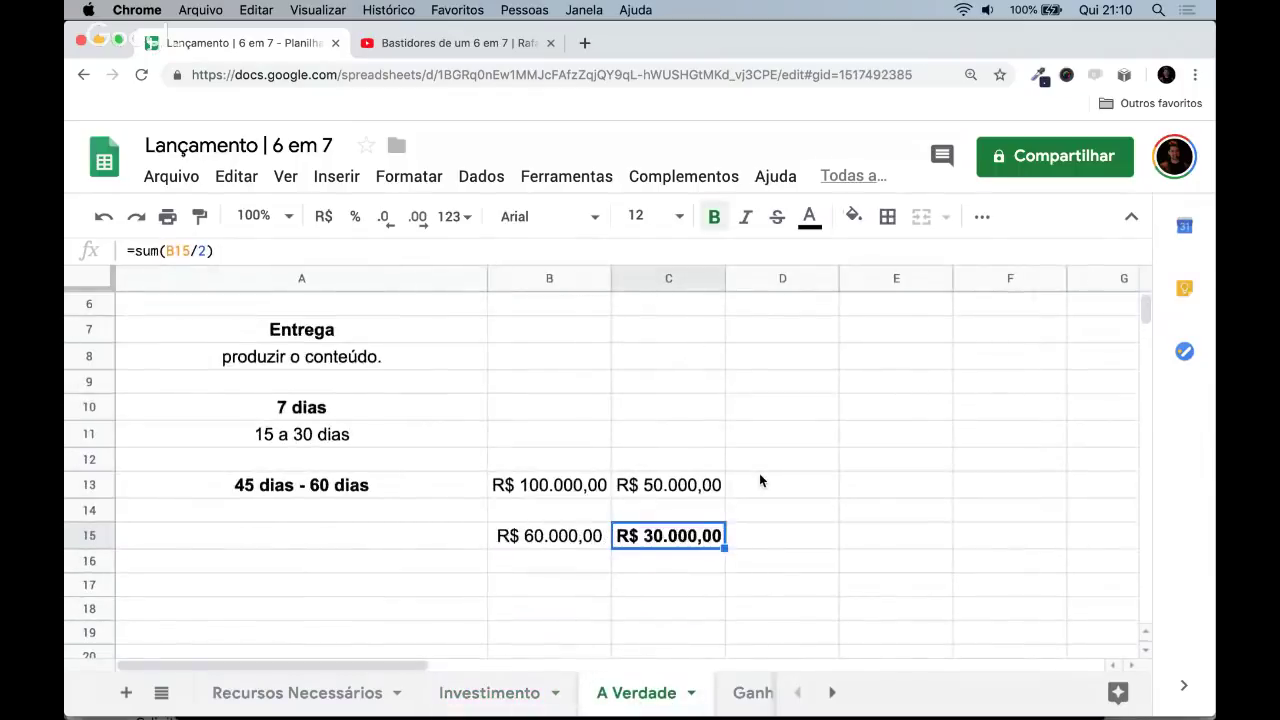
- Enter "Lançamento todo mês" in cell A17 of the A Verdade sheet and make it bold
key("Left")
key("Left")
key("Down")
key("Down")
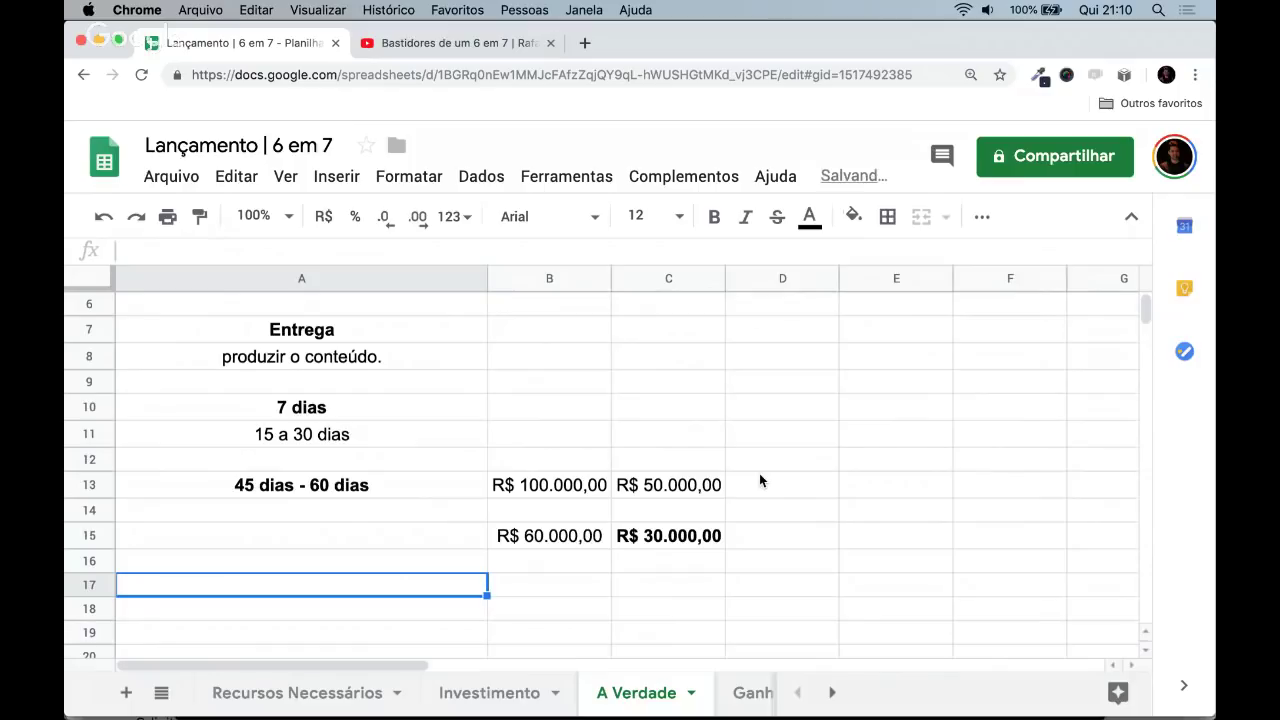
type("Lançamento todo ")
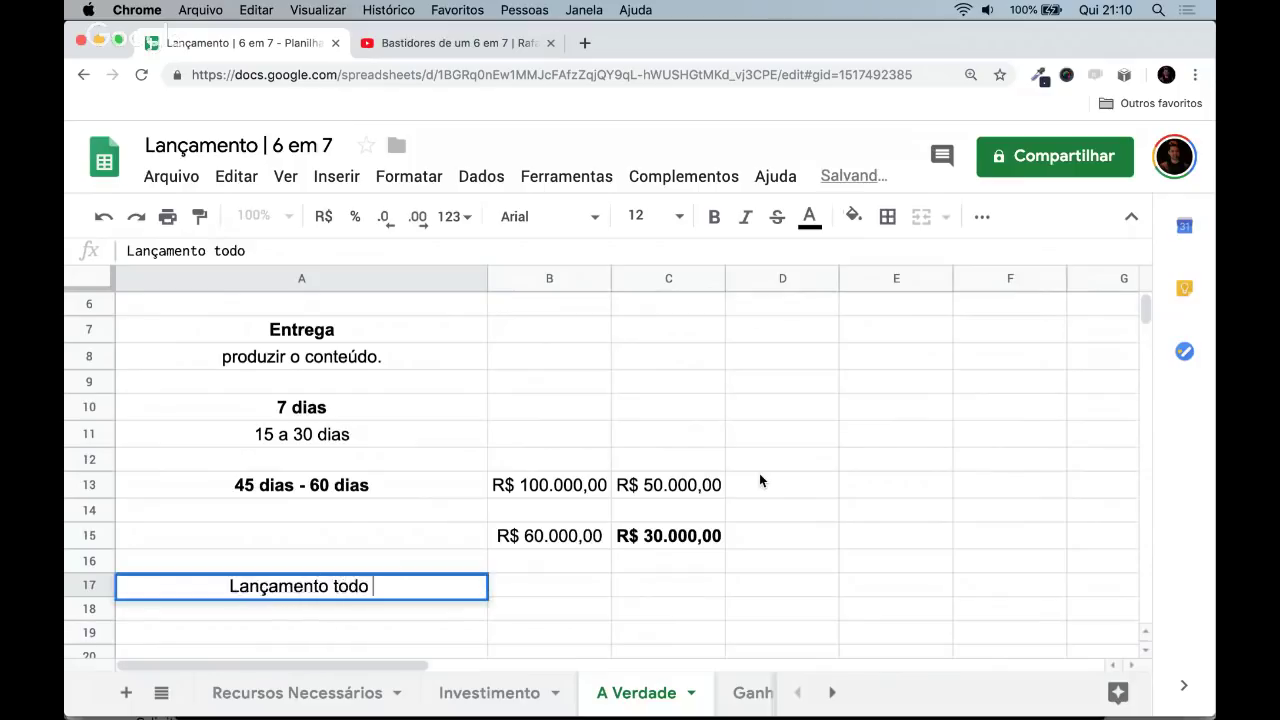
type("mês")
key("Return")
key("Up")
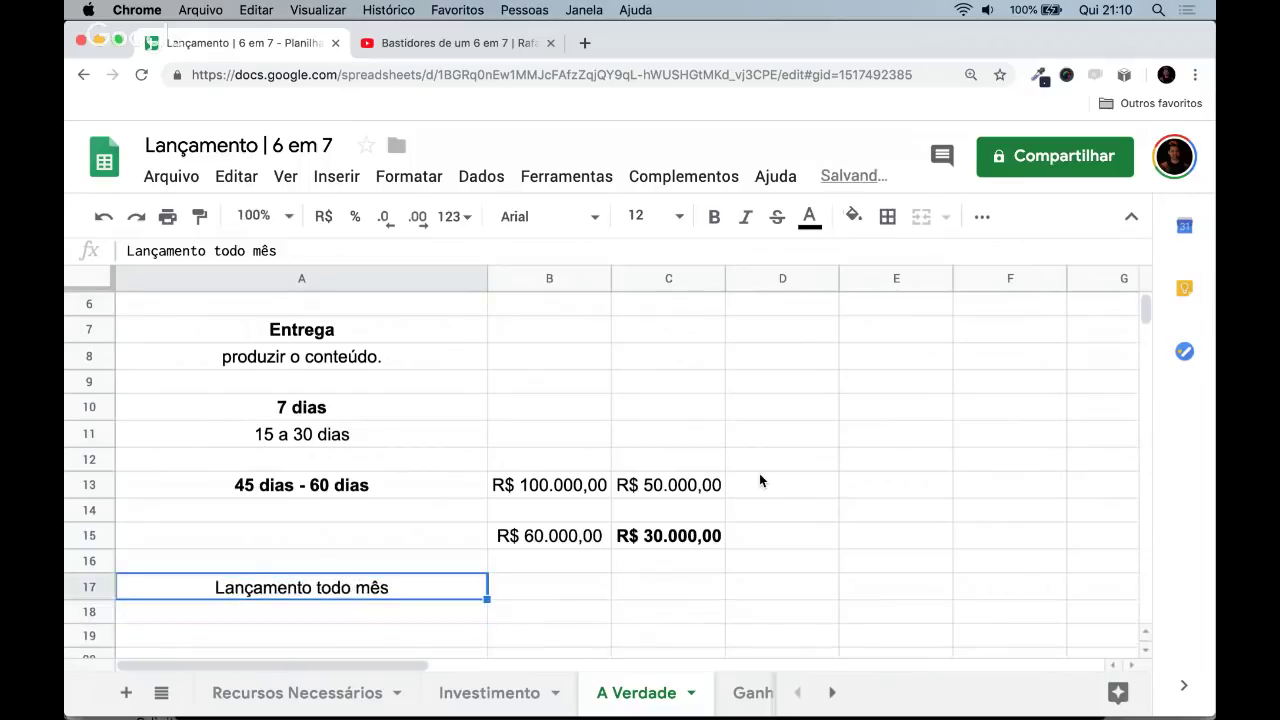
key("ctrl+b")
key("Down")
key("Up")
key("Down")
key("Up")
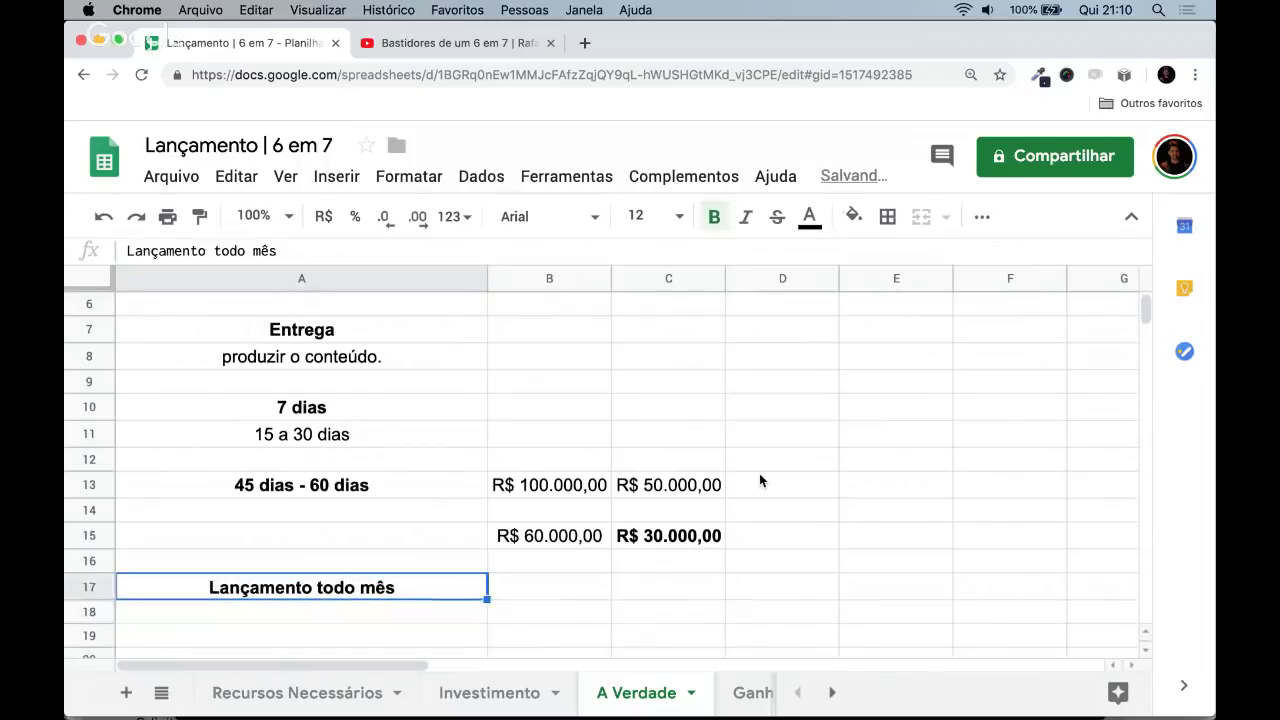
key("Down")
key("Up")
key("Down")
key("Up")
key("Down")
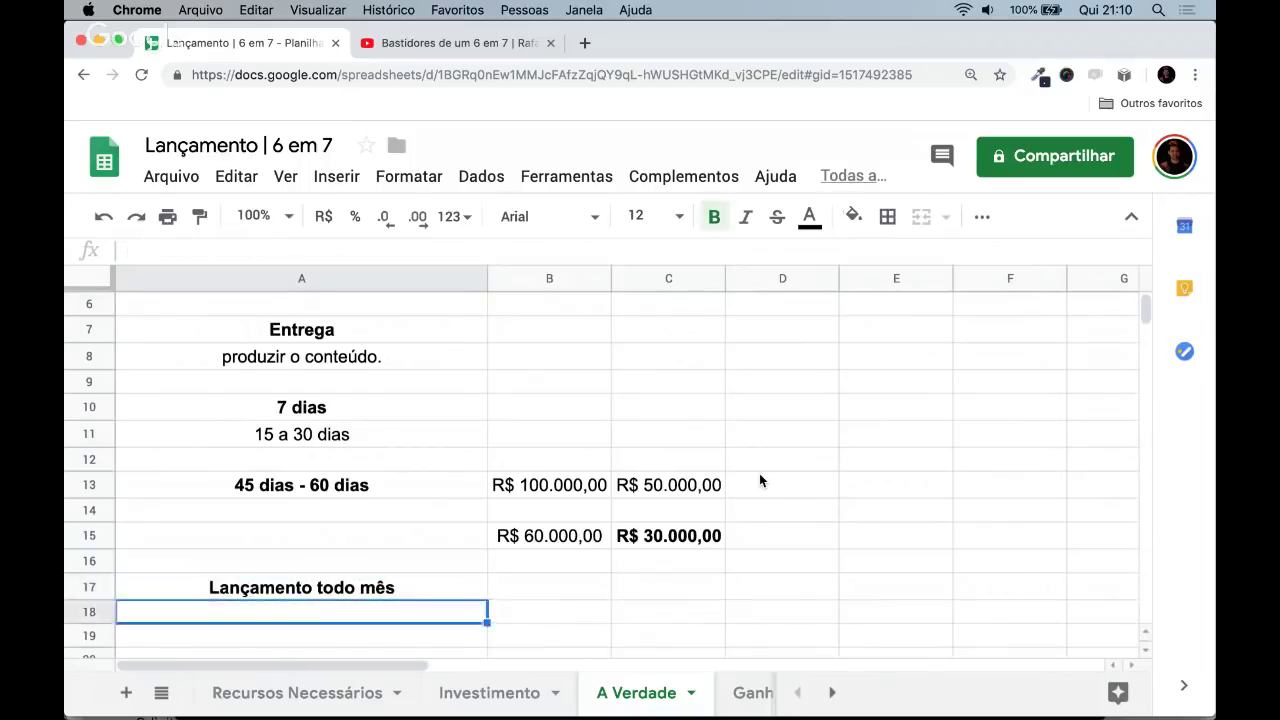
key("Up")
key("Down")
key("Up")
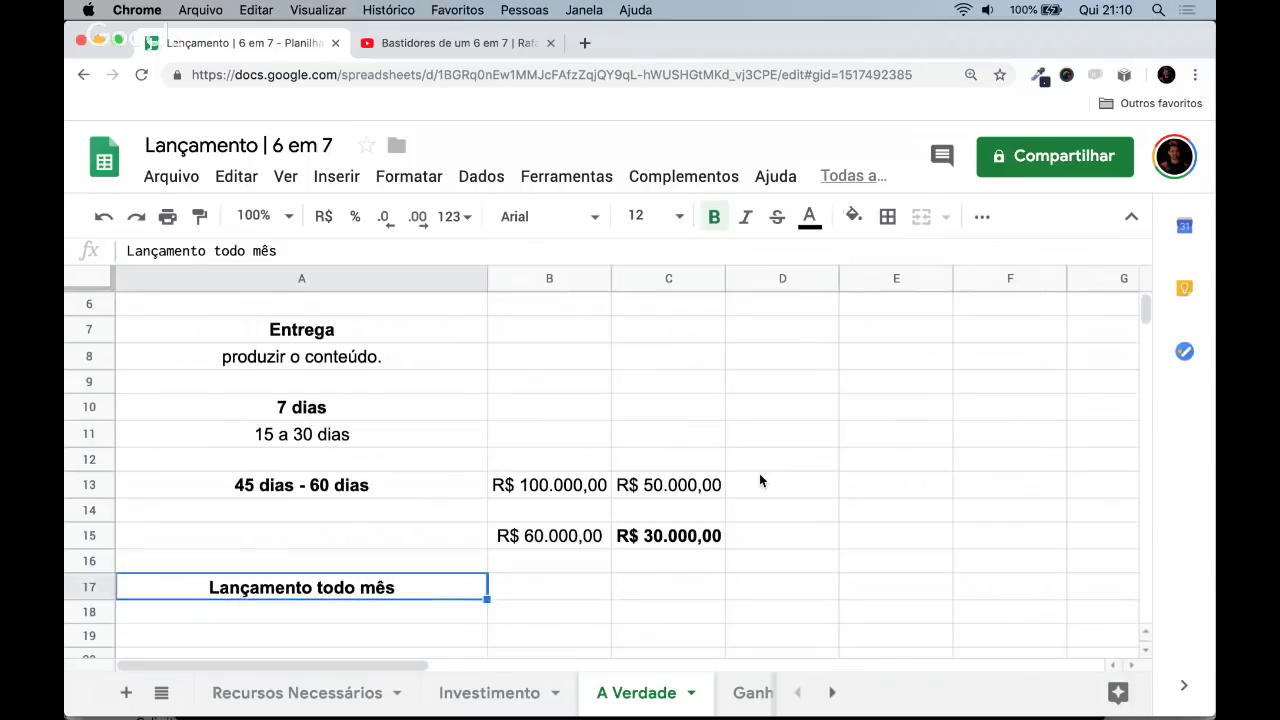
- Enter "Lançamento a cada dois meses" in cell A19
key("Down")
key("Down")
type("L")
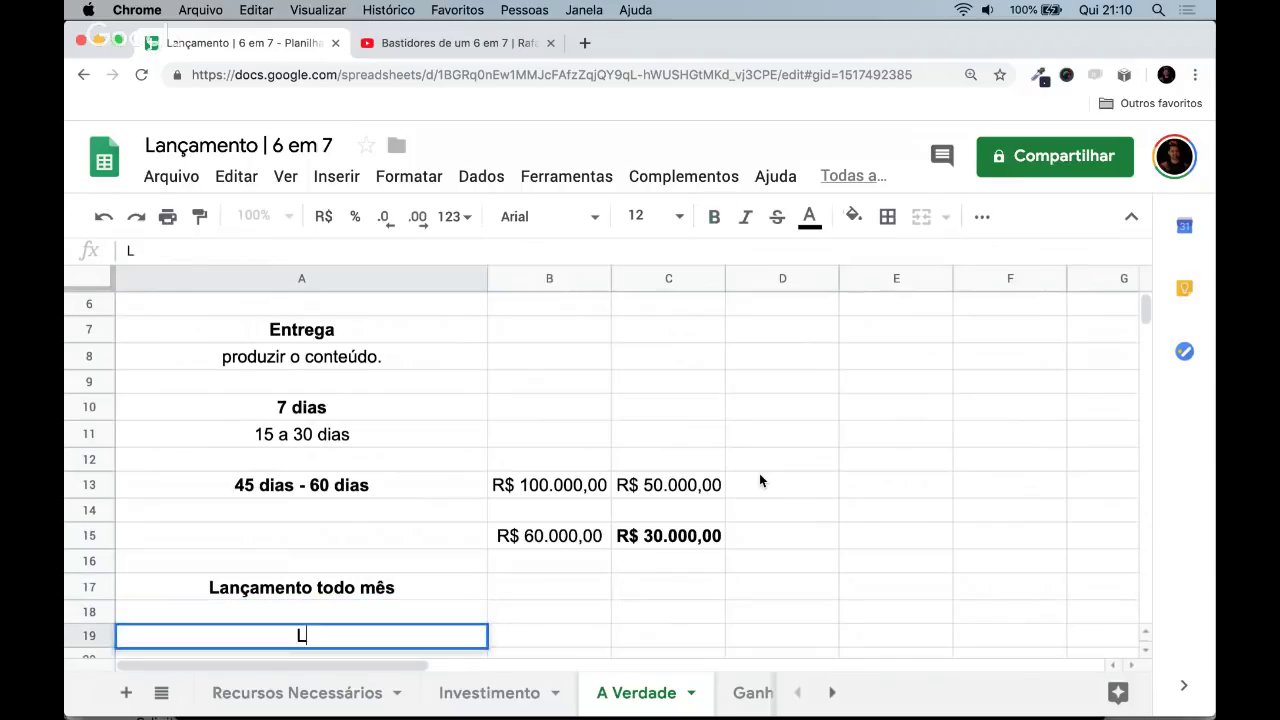
type("ançamento ")
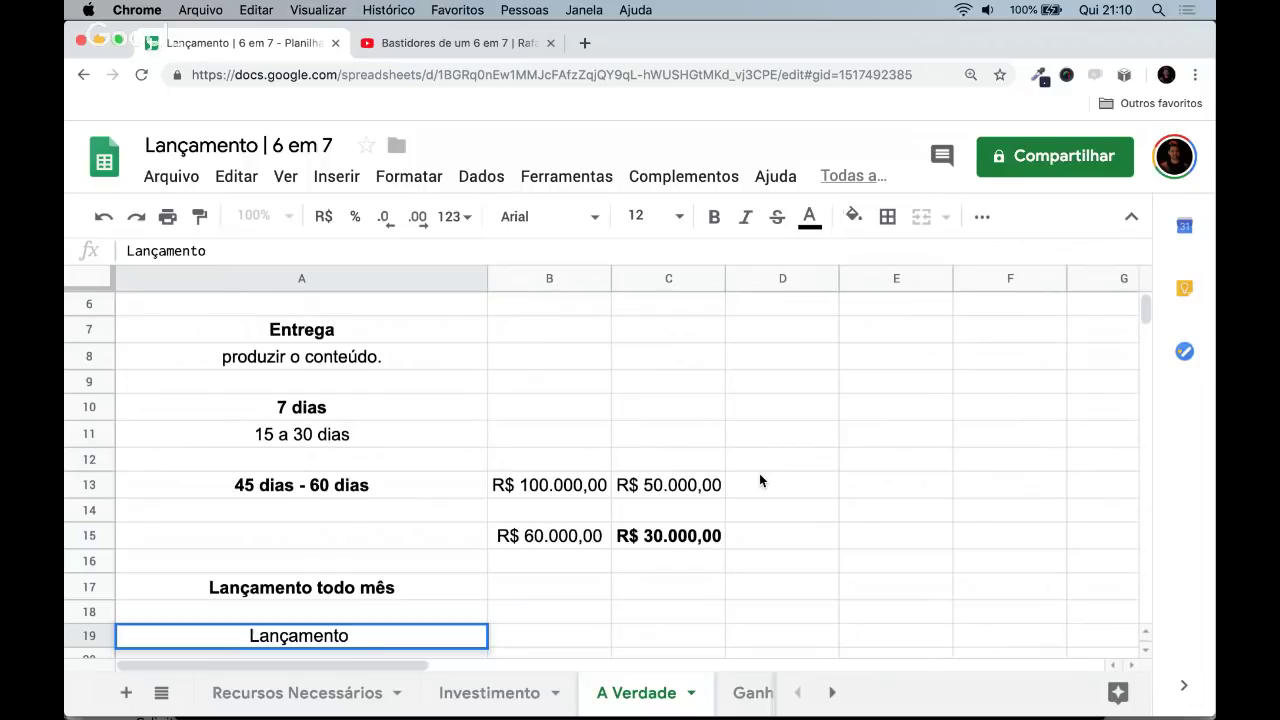
type("a cada dois me")
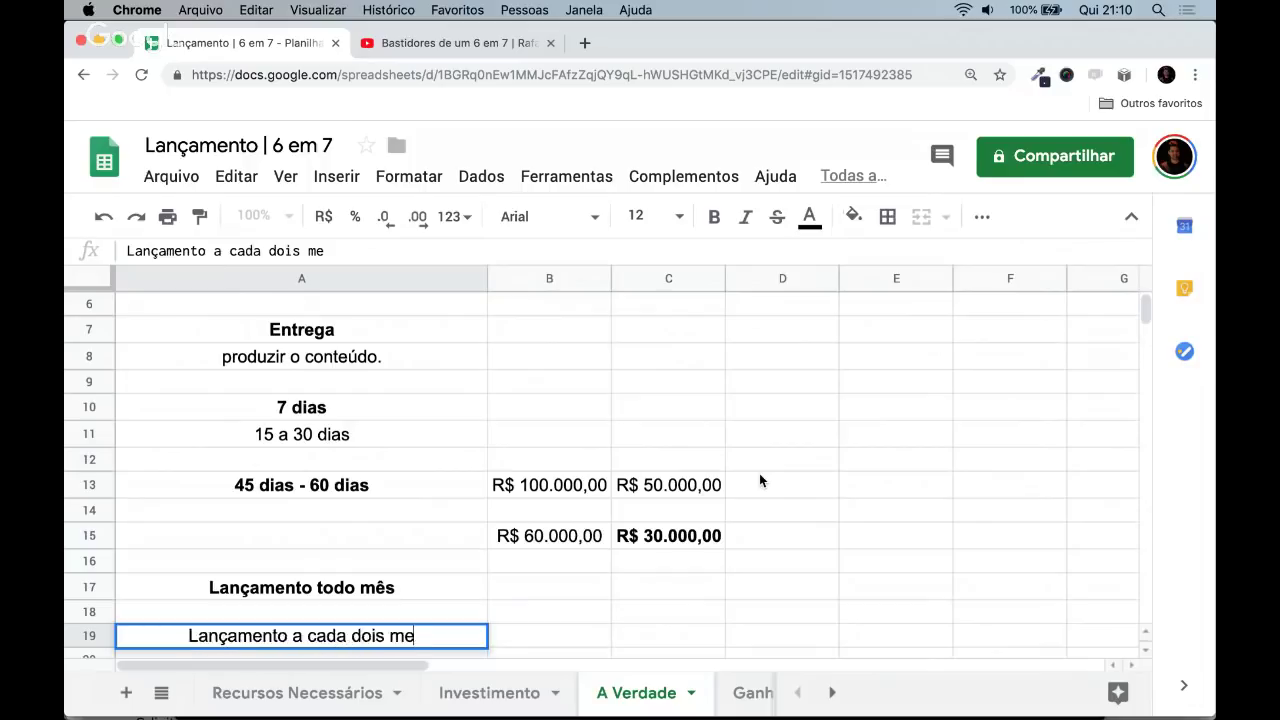
type("ses")
key("Down")
- Enter "Lançamento a cada três meses." in cell A21
key("Down")
type("Lanç")
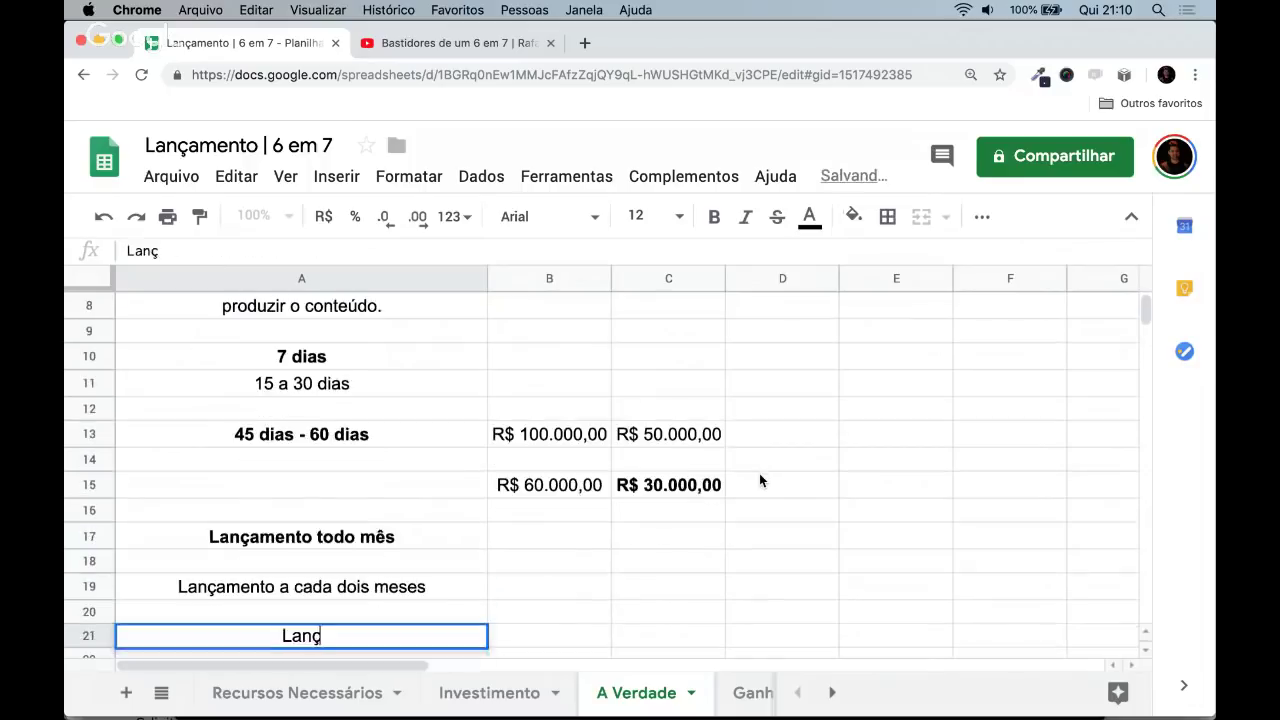
type("amento ")
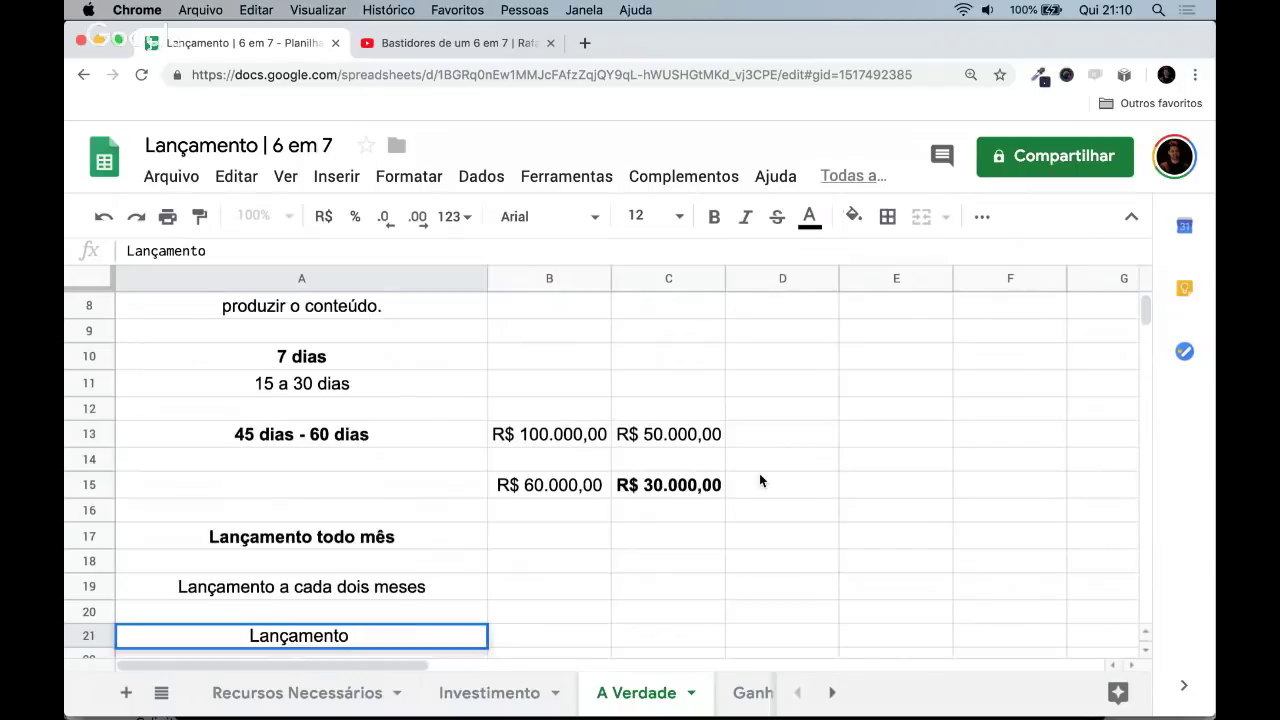
type("a")
type(" cada três meses.")
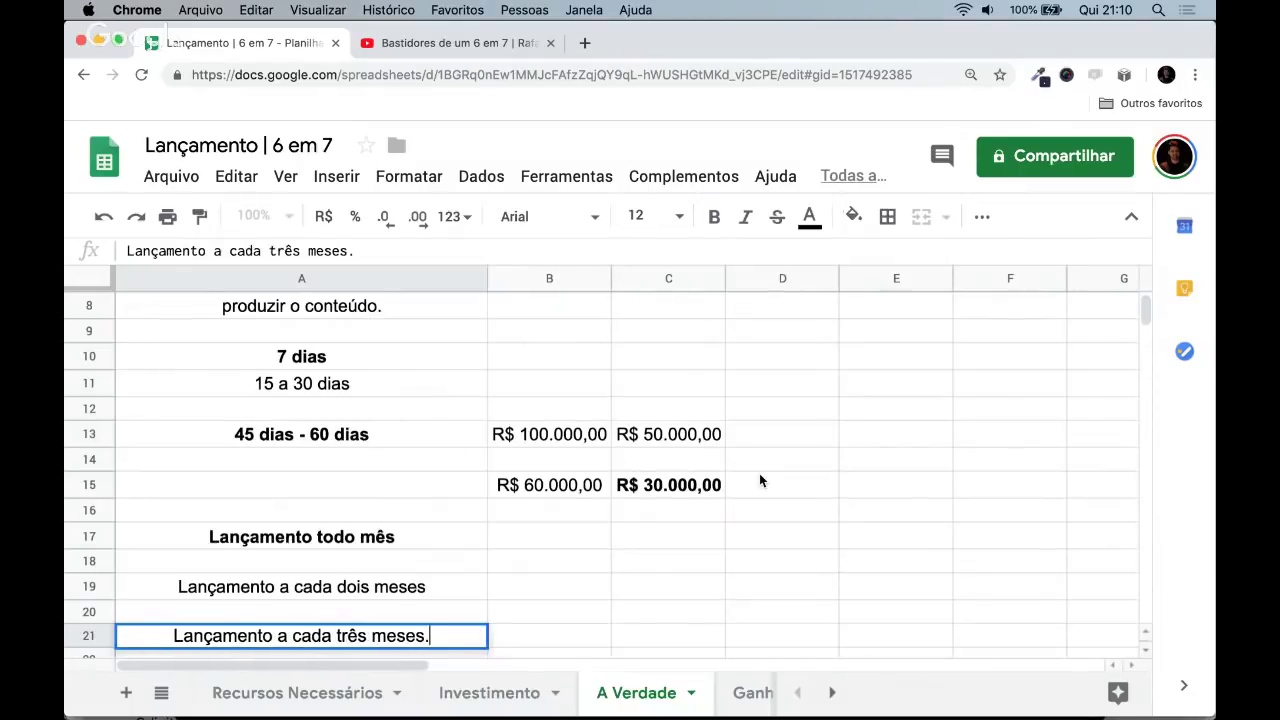
key("Return")
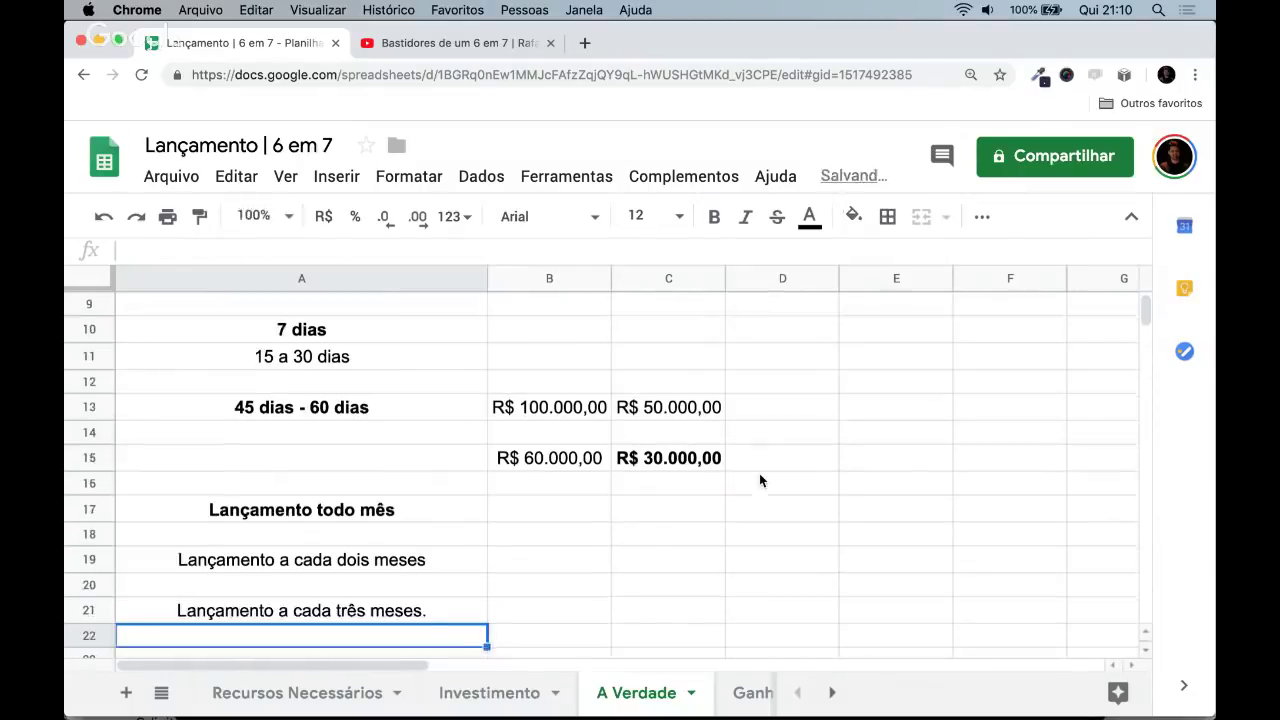
key("Up")
key("Up")
key("Up")
key("Up")
key("Up")
key("Down")
key("Down")
key("Down")
key("Down")
key("Down")
- Enter "Lançamento de 4 meses >" in cell A23
key("Down")
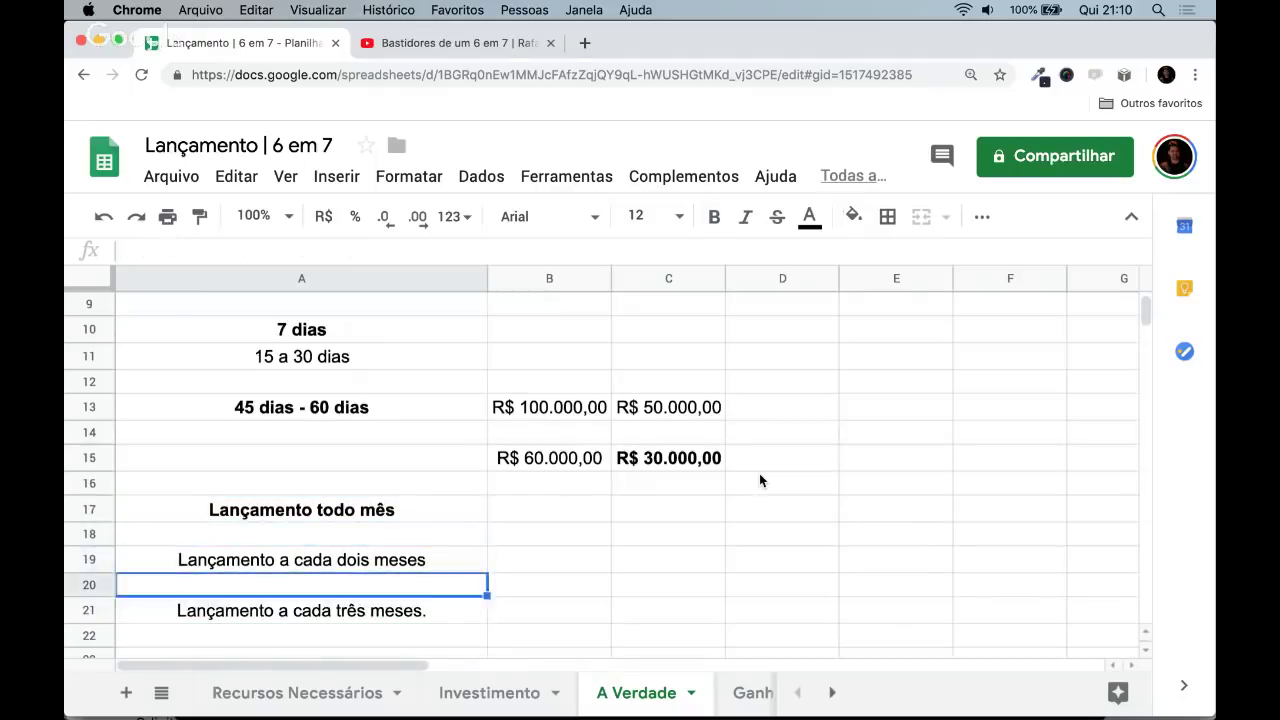
type("Lançamento")
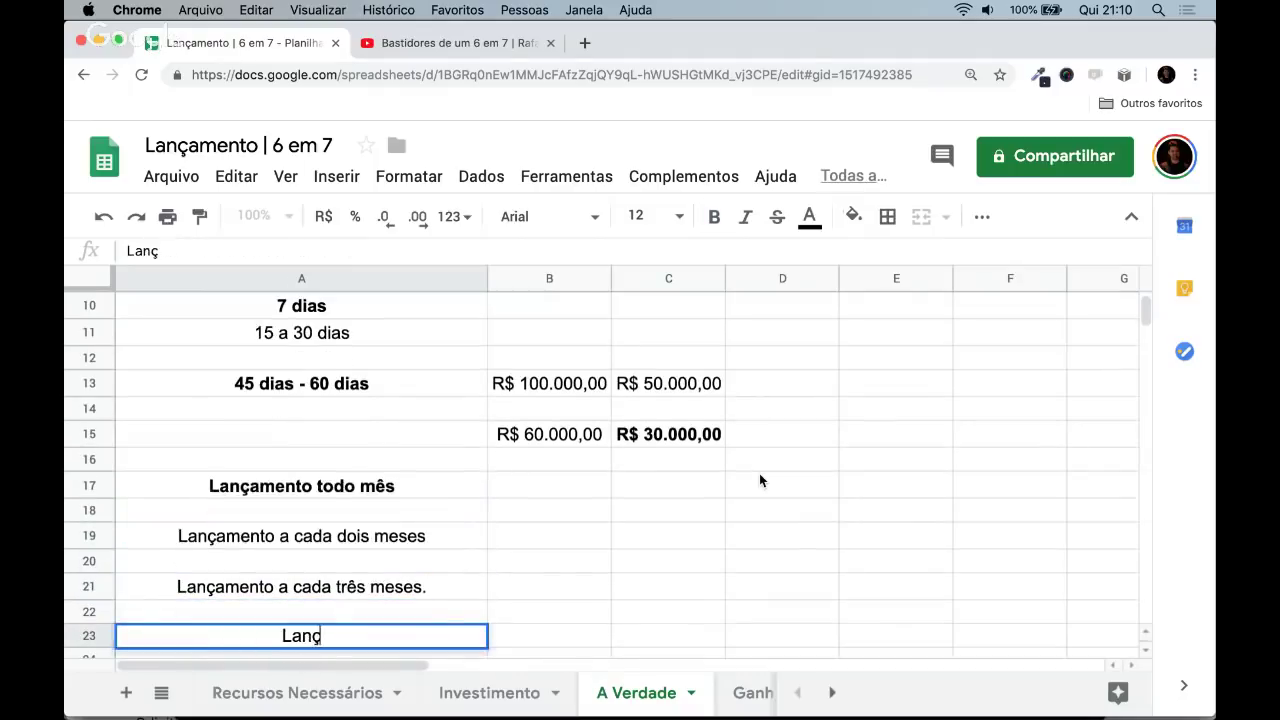
key("BackSpace")
type("to de 4 meses ")
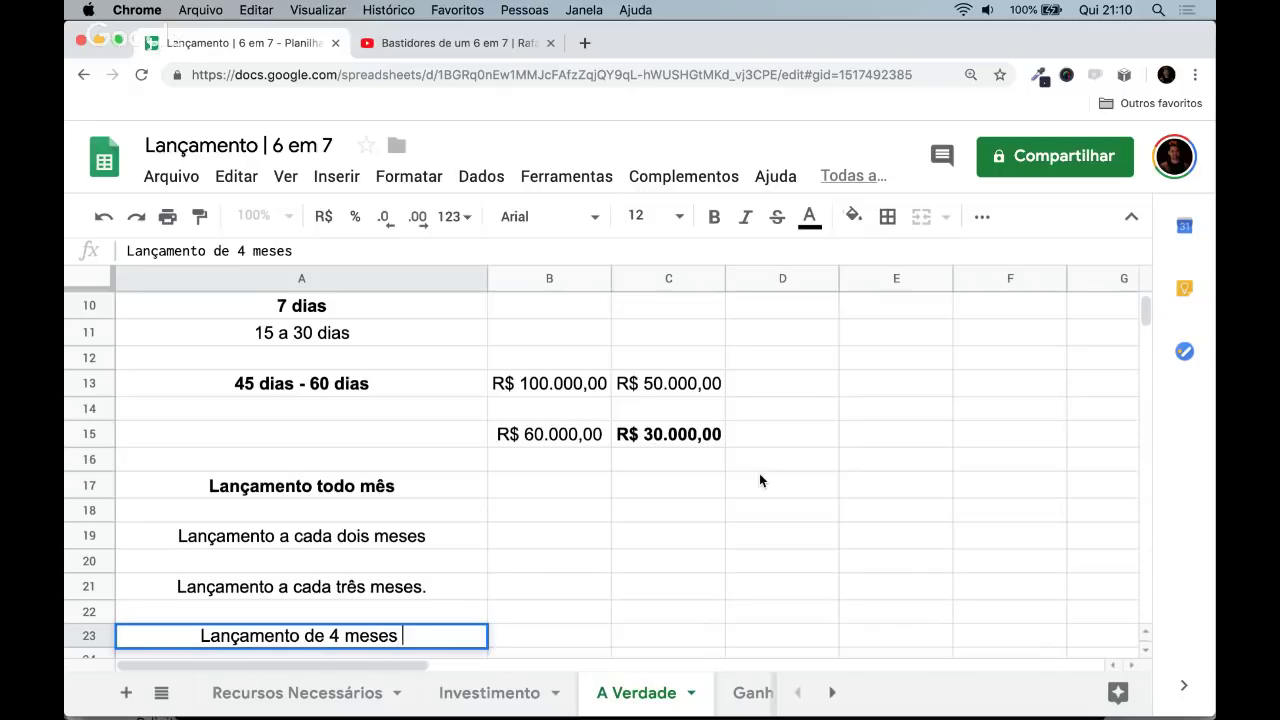
type(">")
key("Return")
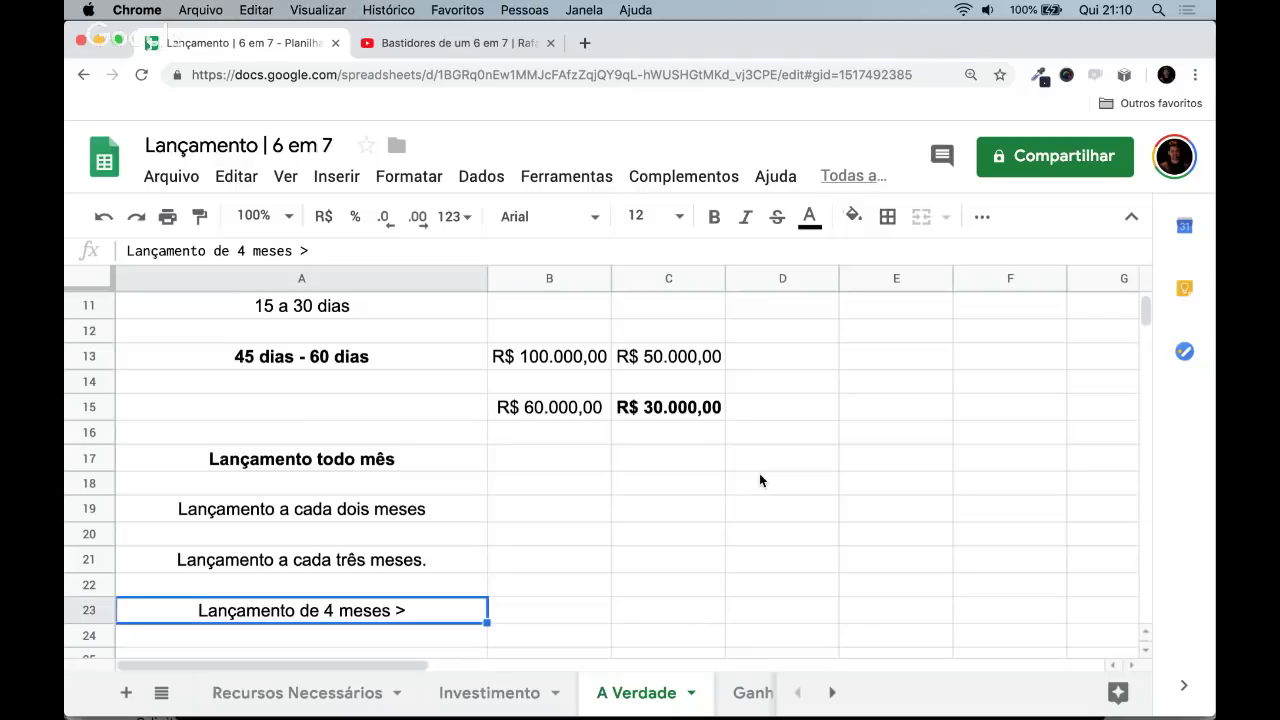
key("Up")
key("Up")
key("Up")
key("Up")
key("Up")
key("Up")
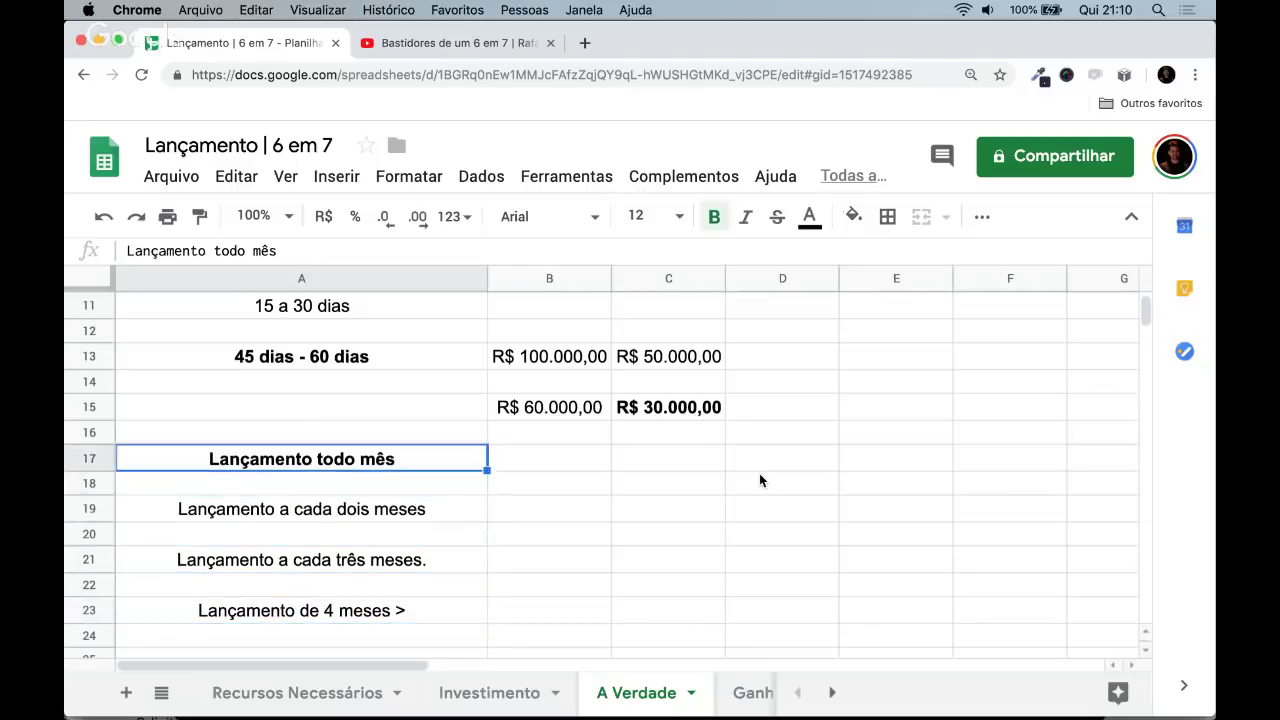
key("Down")
key("Up")
key("Down")
key("Down")
key("Down")
key("Down")
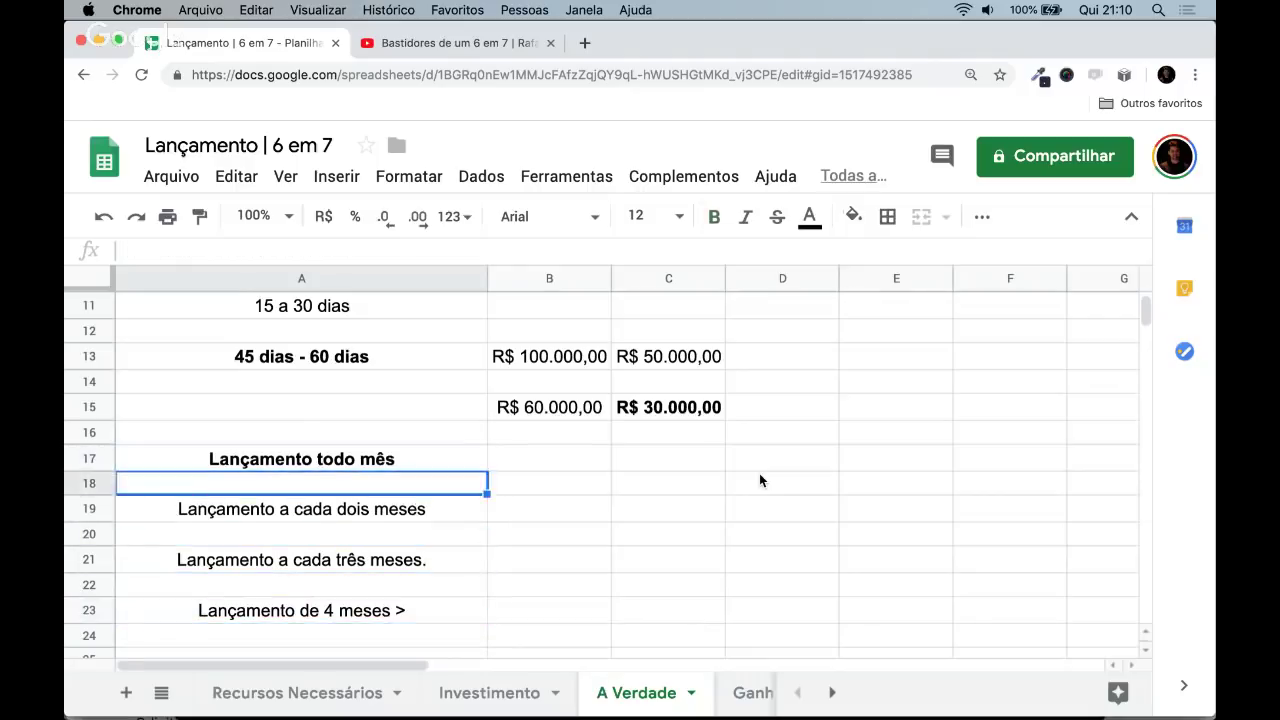
key("Up")
key("Up")
key("Up")
key("Up")
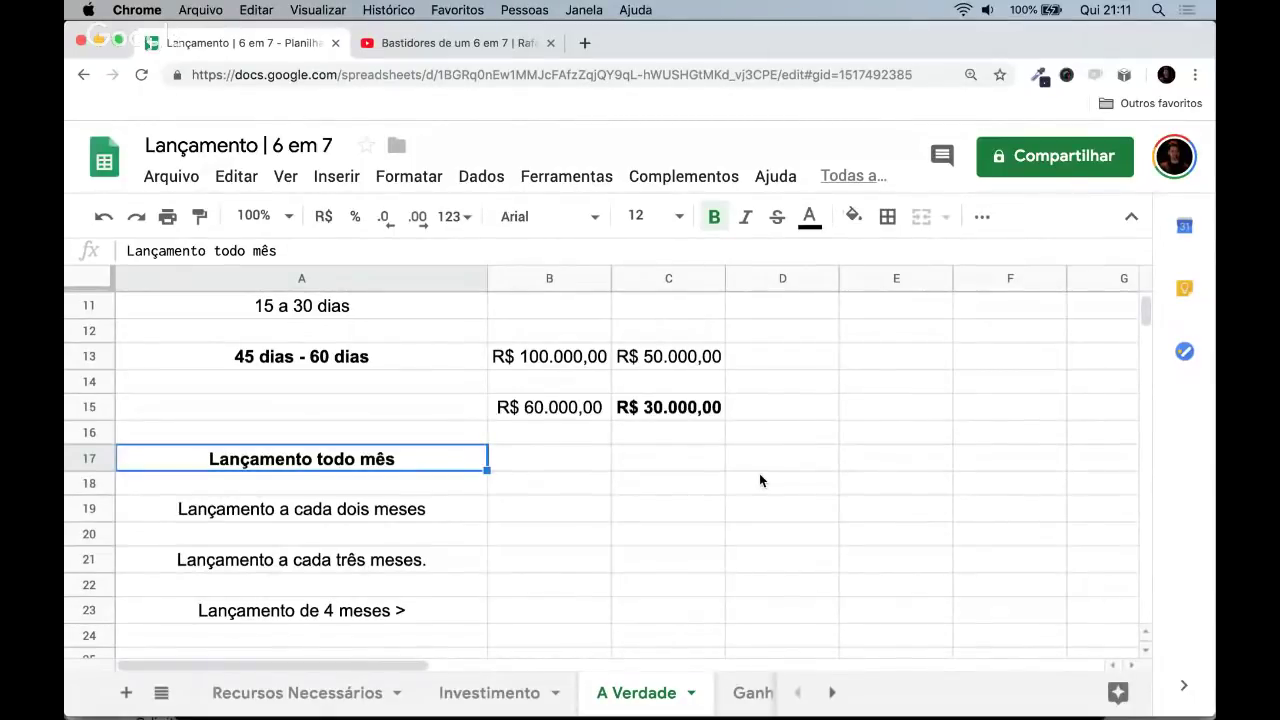
key("Down")
key("Down")
key("Up")
key("Up")
- Review the offer, landing page and copy items on the Recursos Necessários sheet and return to the A Verdade sheet
left_click(370, 692)
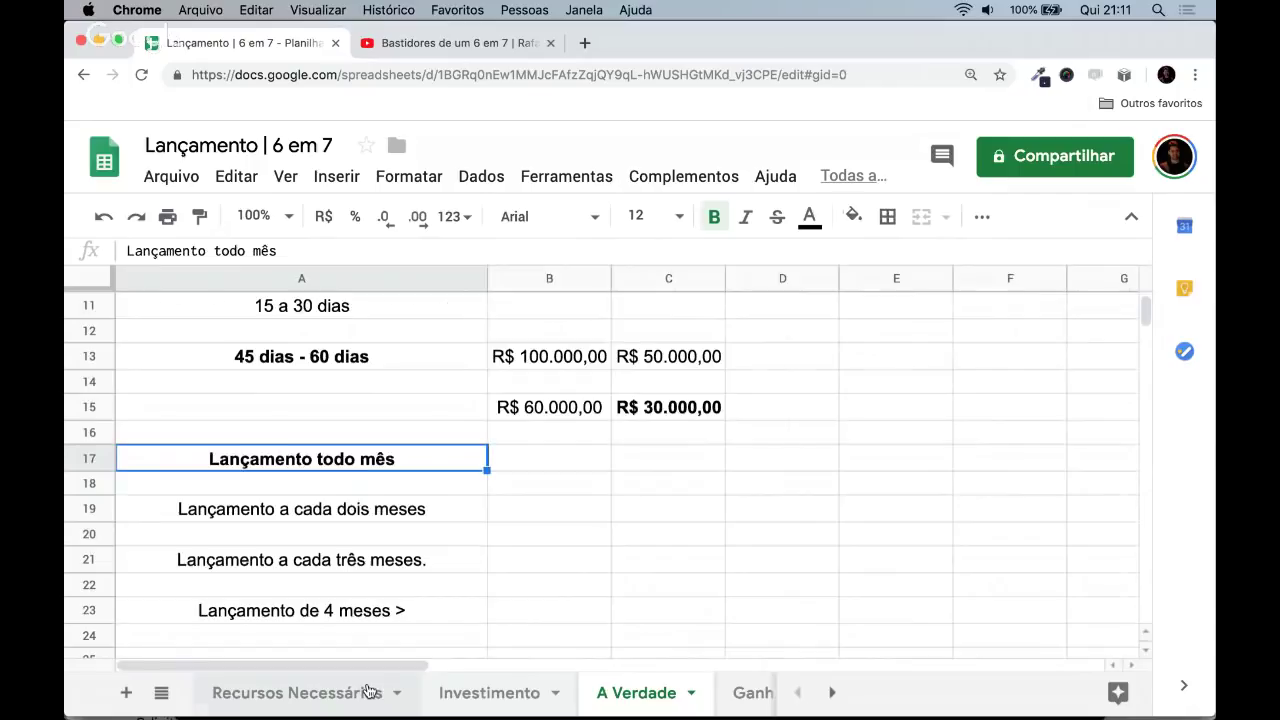
left_click(352, 466)
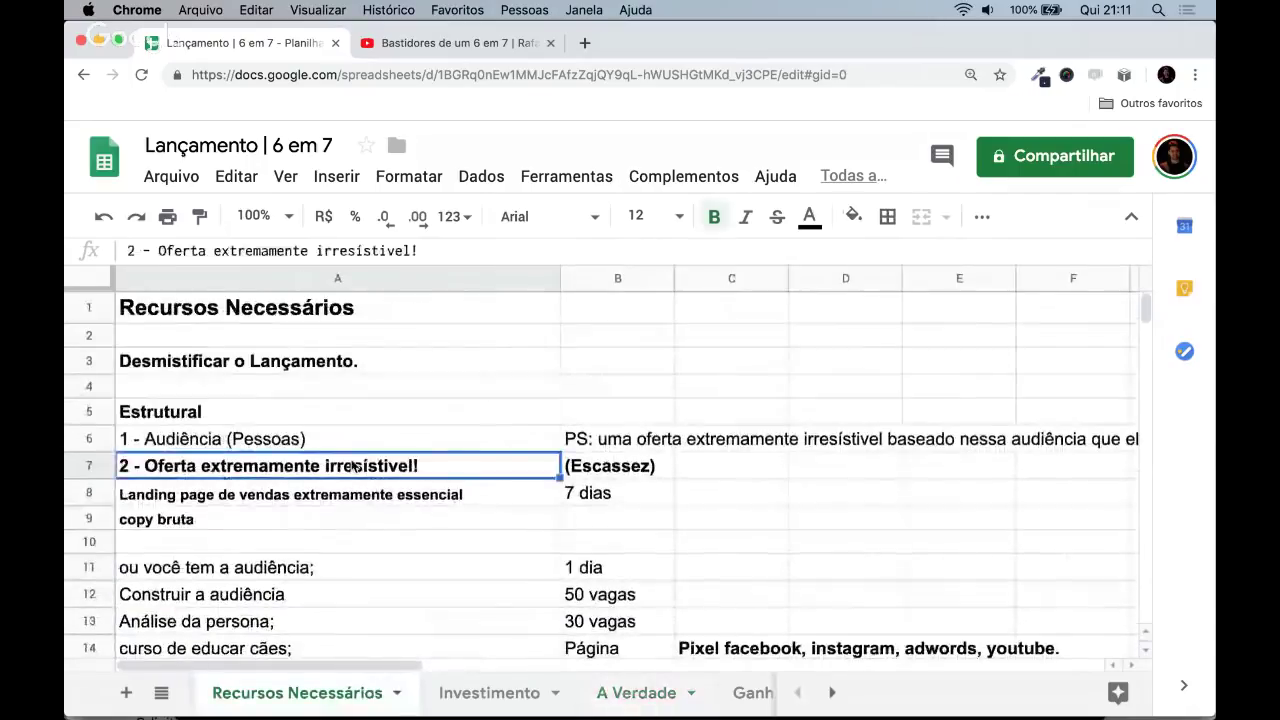
key("Down")
key("Down")
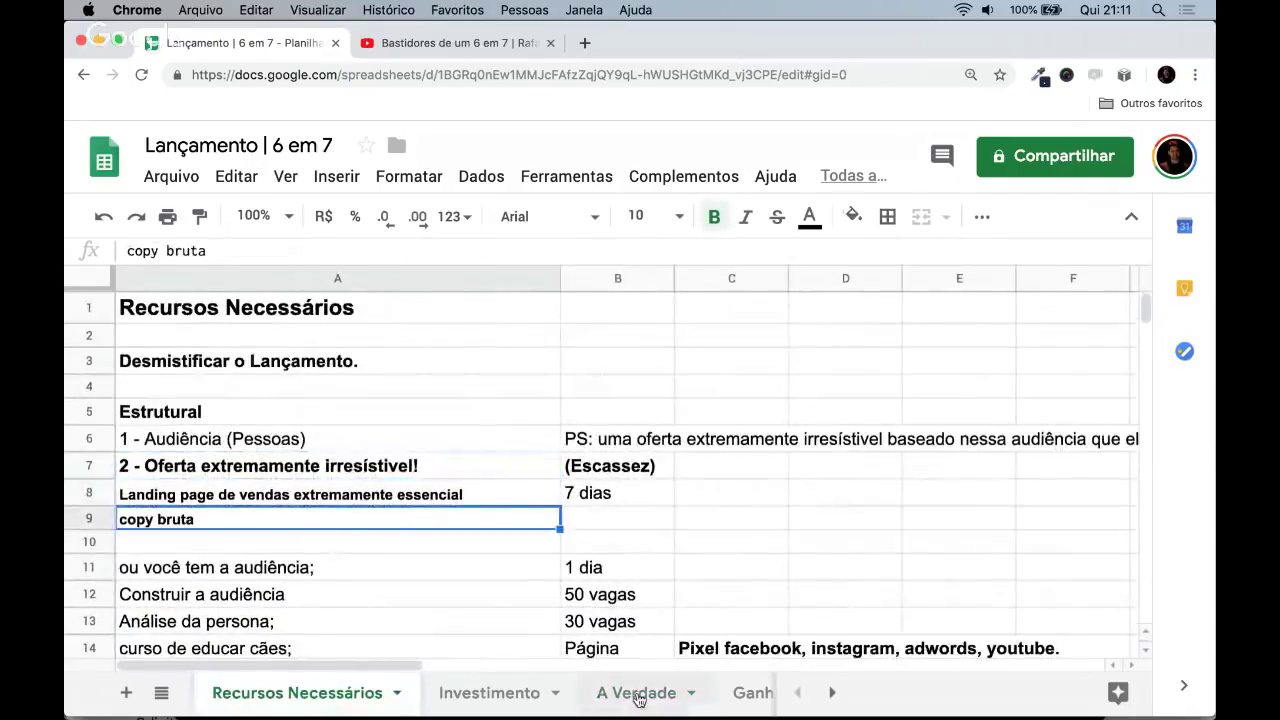
left_click(638, 693)
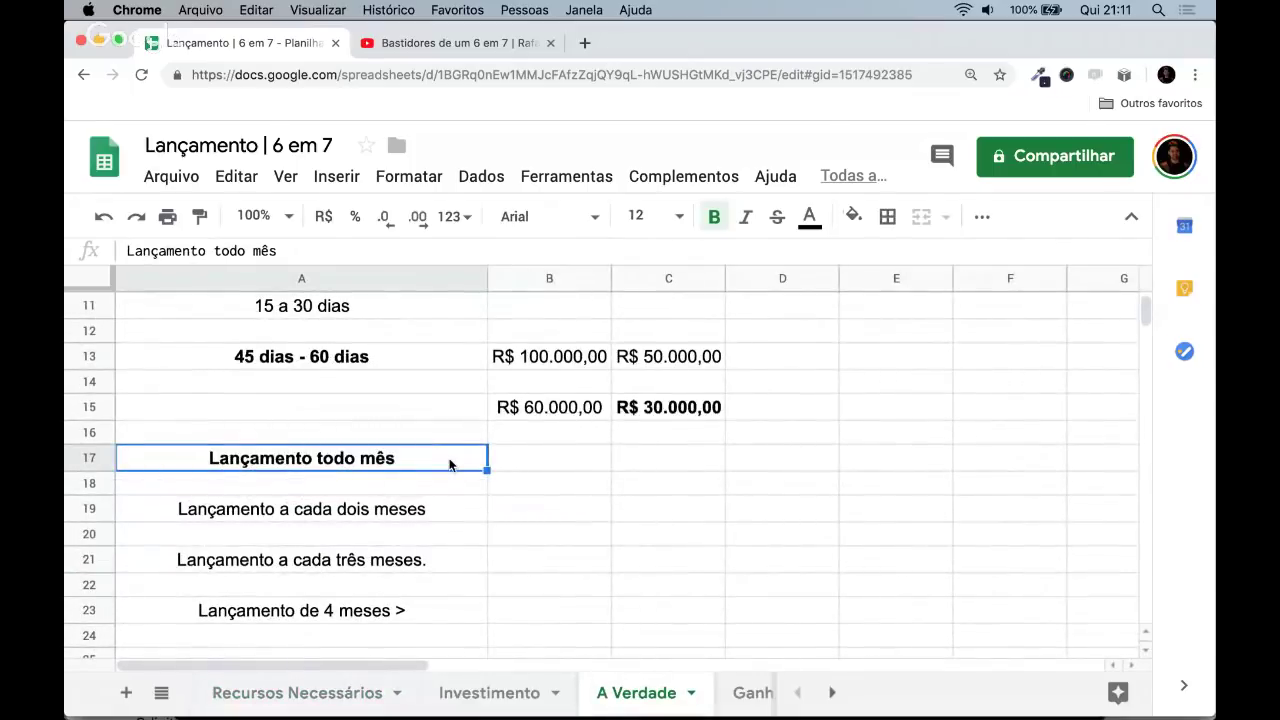
key("Down")
key("Down")
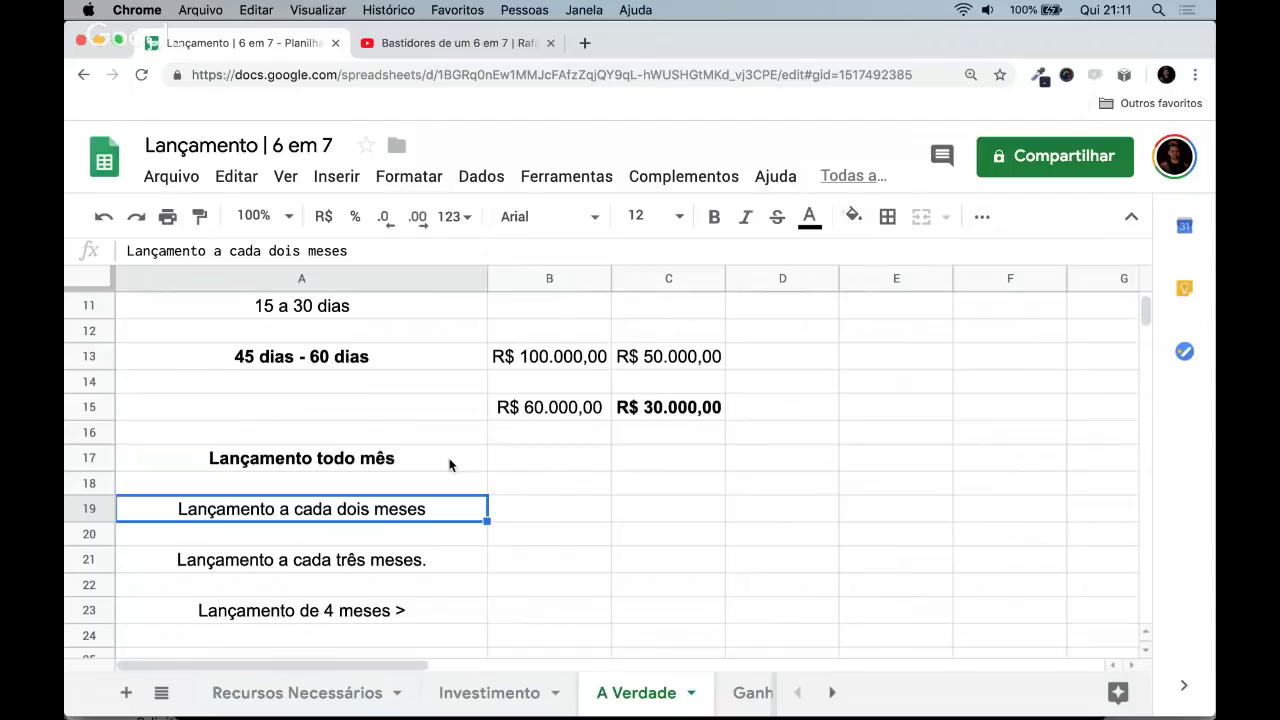
- Review the leads and content notes near the beginning of the Investimento sheet and return to the A Verdade sheet
left_click(489, 692)
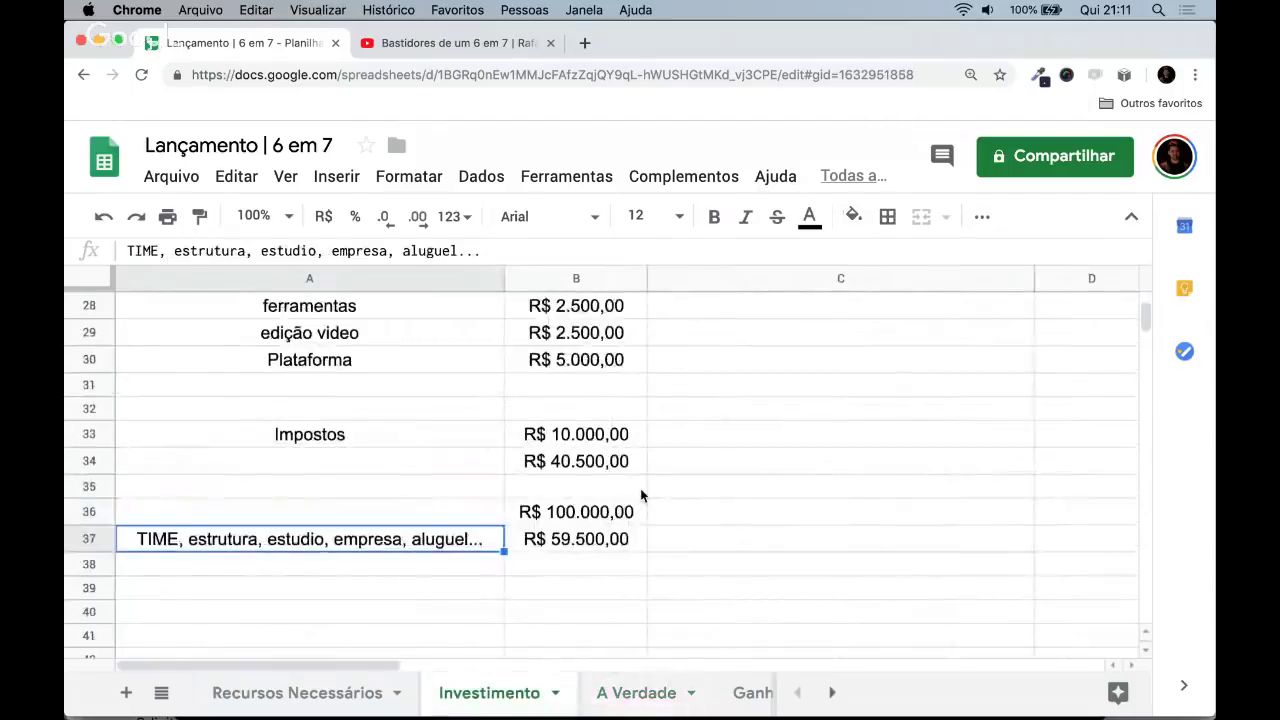
scroll(640, 488, "up", 10)
scroll(640, 488, "down", 4)
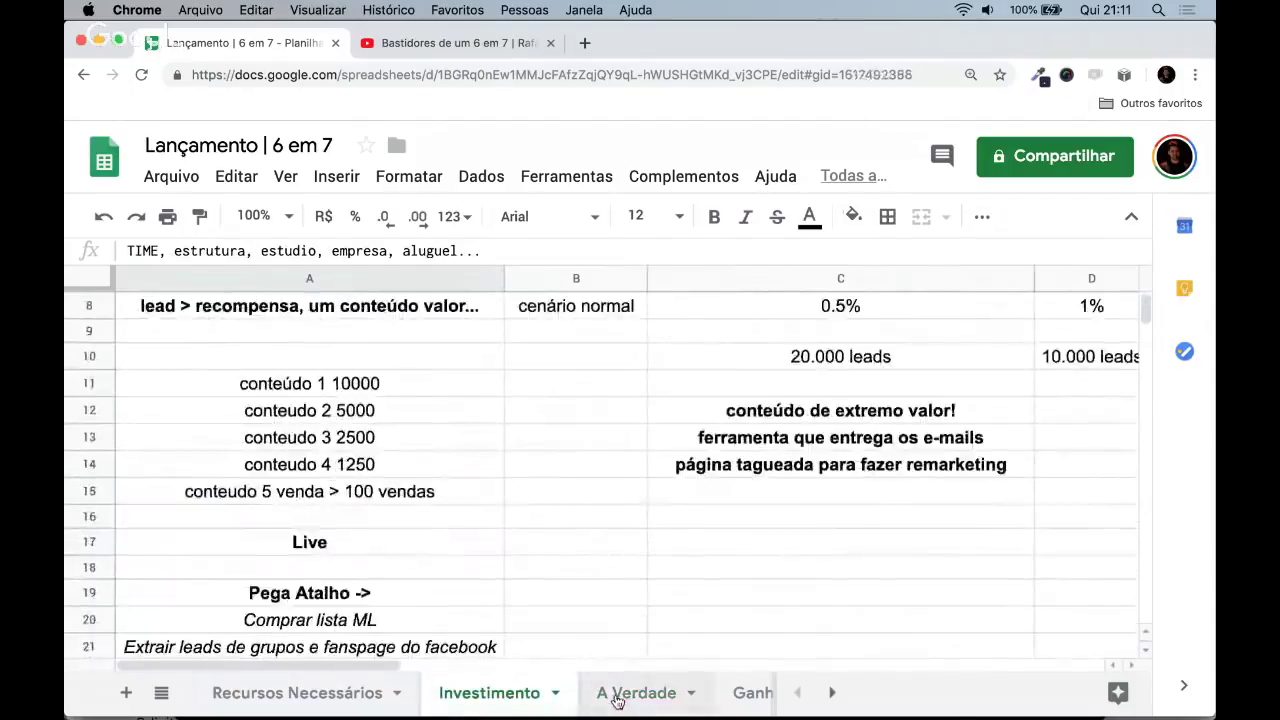
left_click(616, 692)
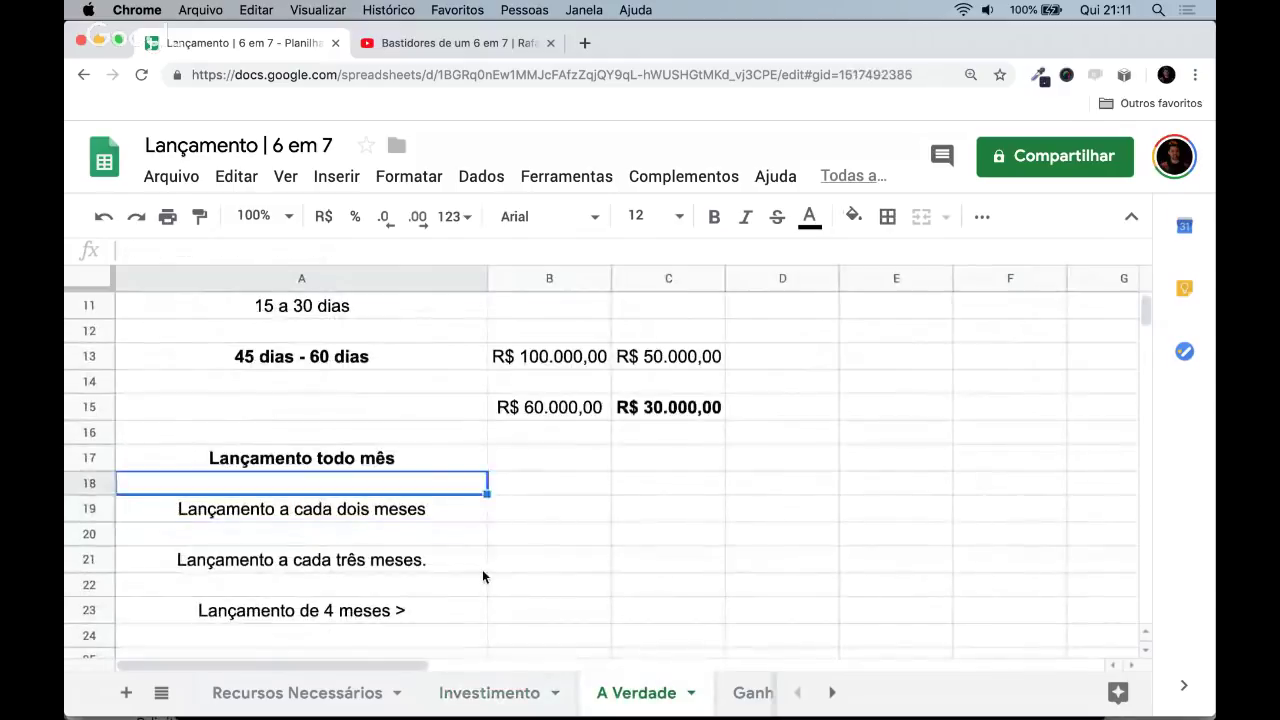
key("Up")
key("Up")
key("Up")
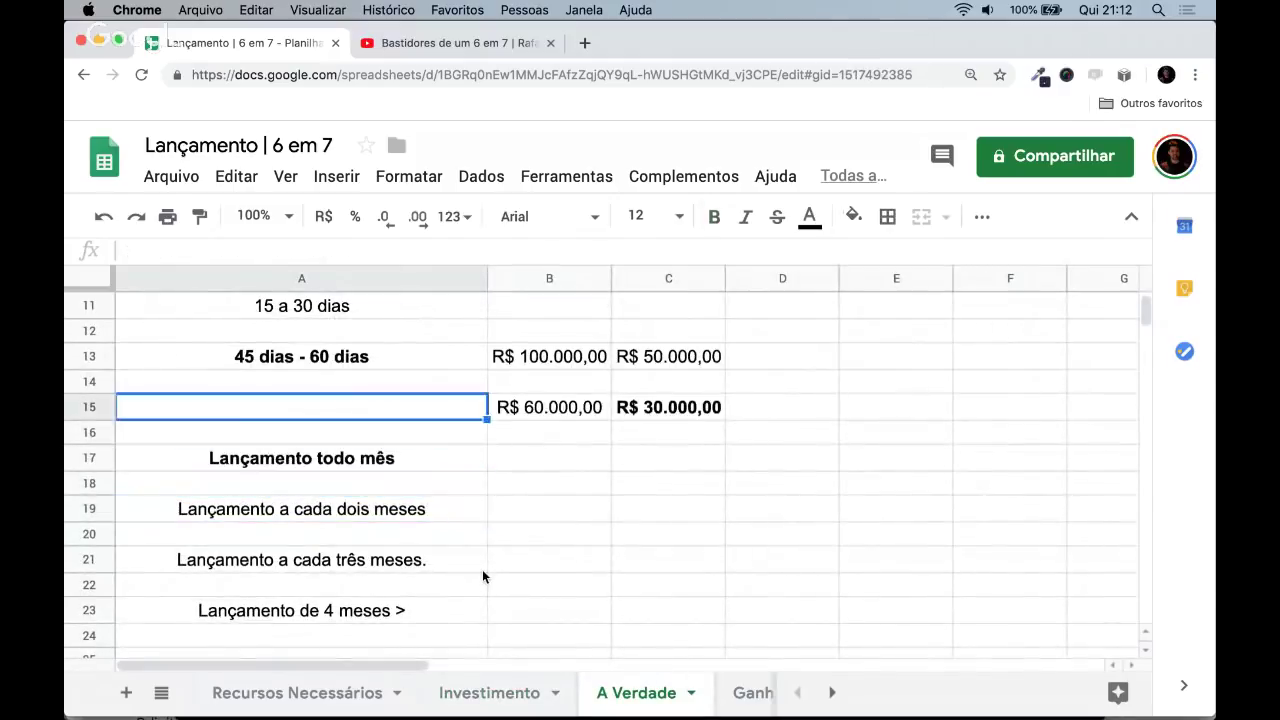
key("Down")
key("Down")
key("Down")
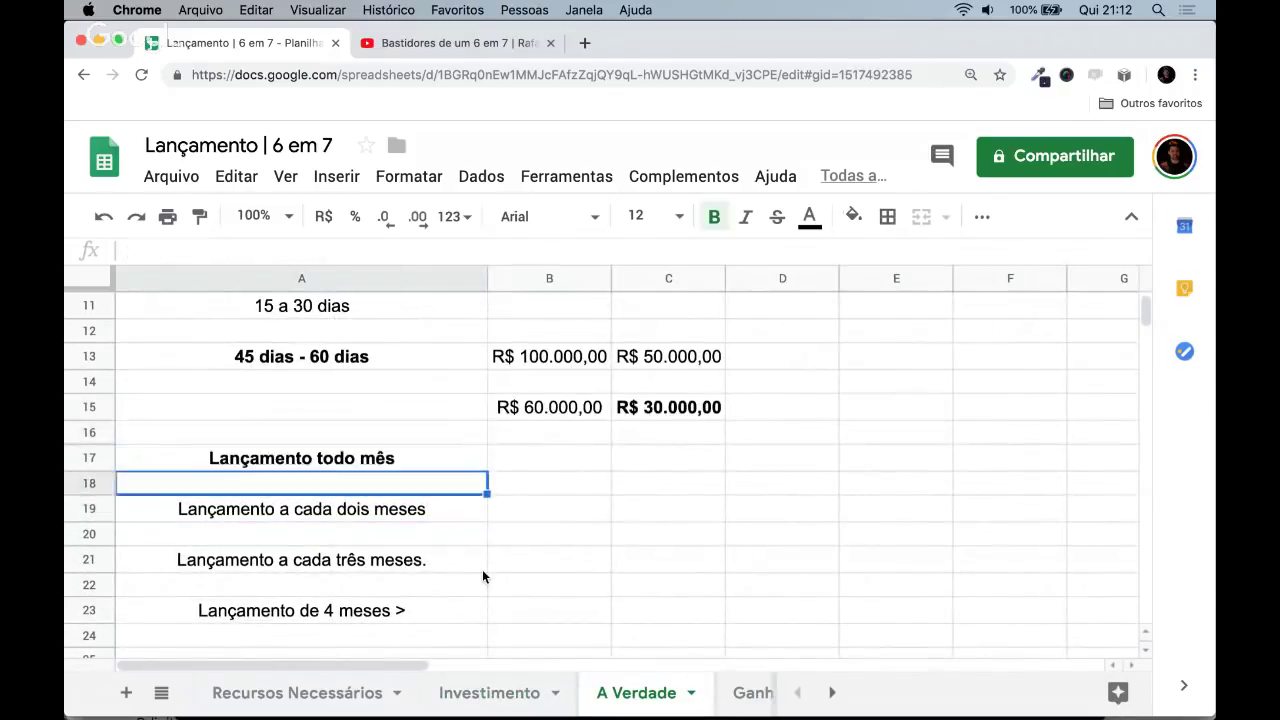
key("Down")
key("Down")
key("Down")
key("Down")
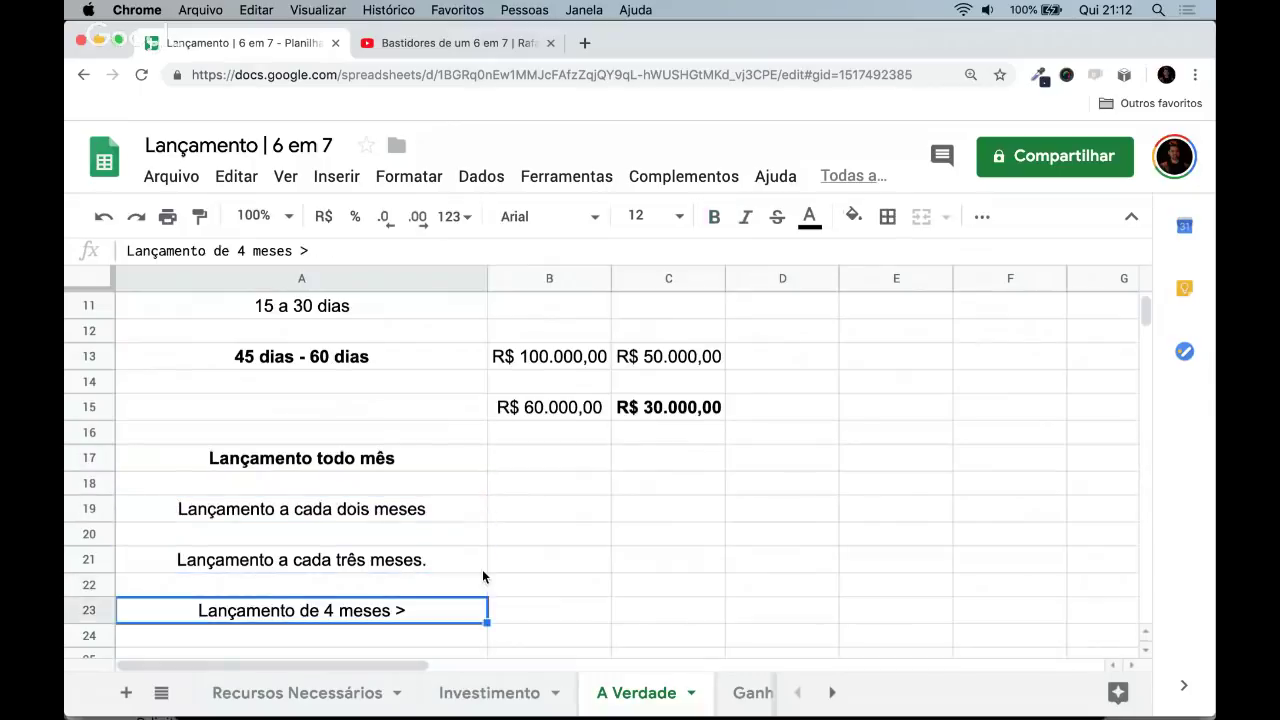
key("Right")
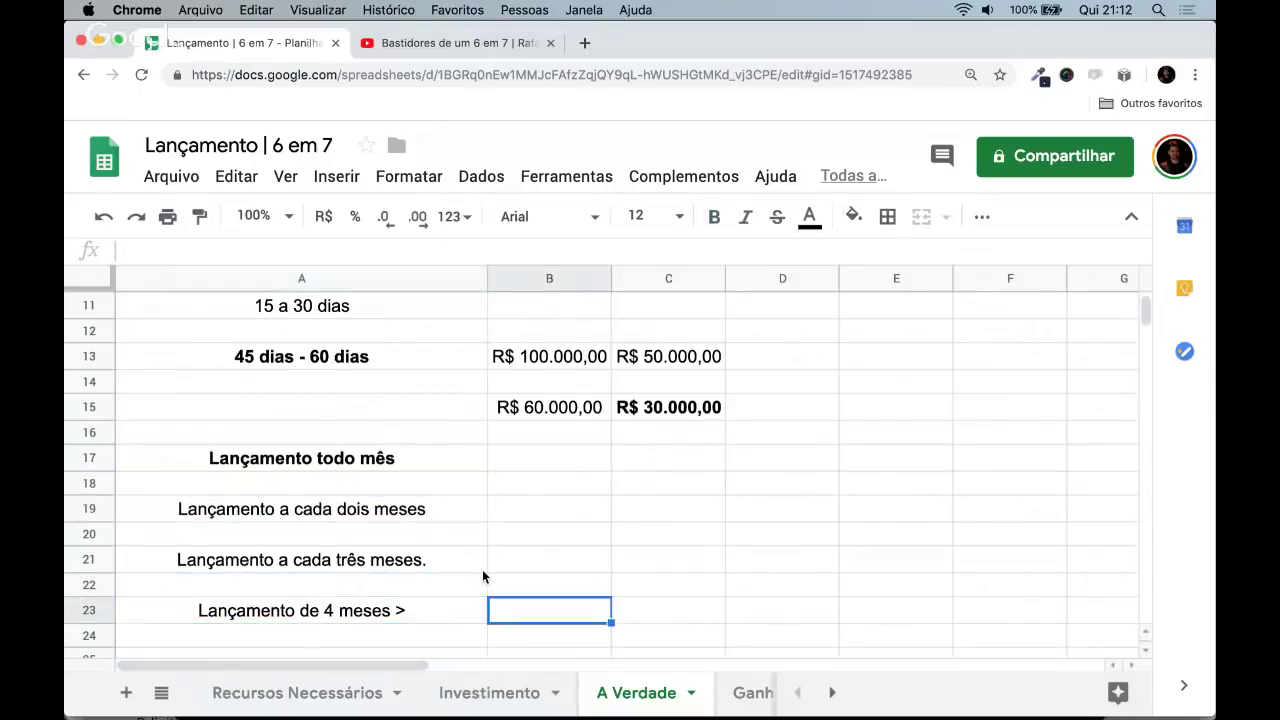
key("Left")
key("Right")
key("Left")
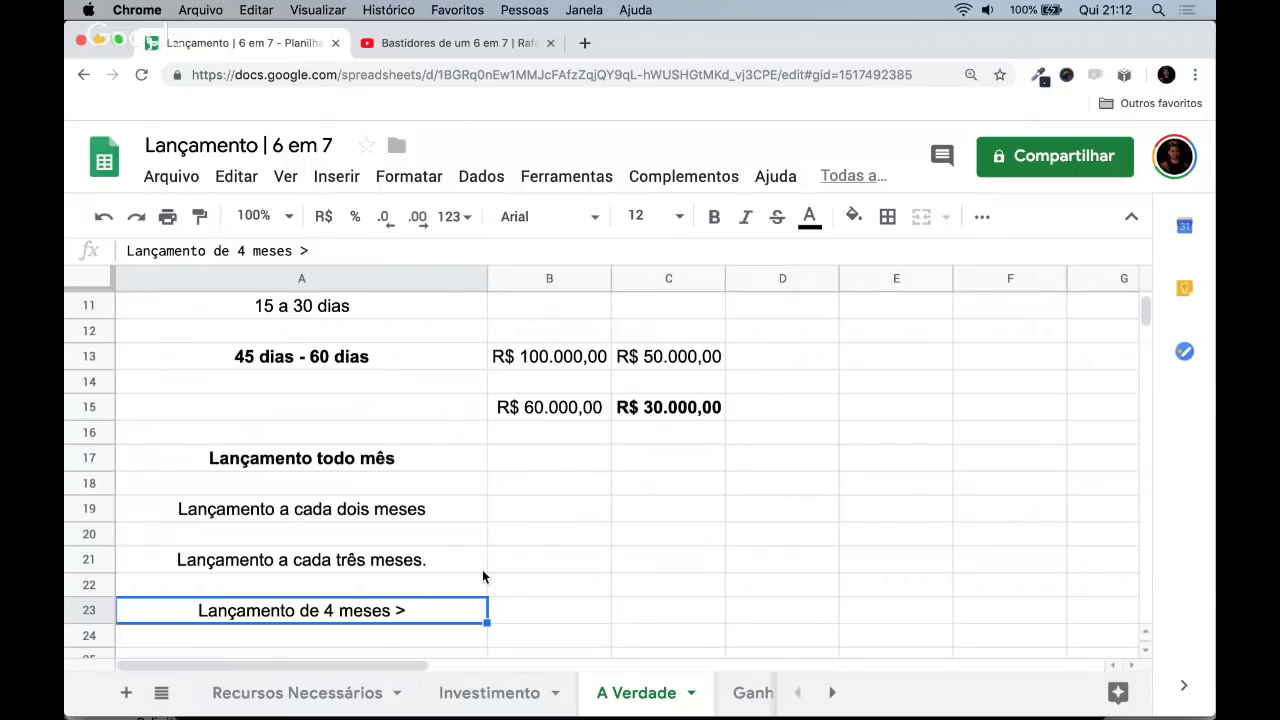
- Review the conversion percentages and lead amounts near the beginning of the Investimento sheet and return to the A Verdade sheet
left_click(478, 701)
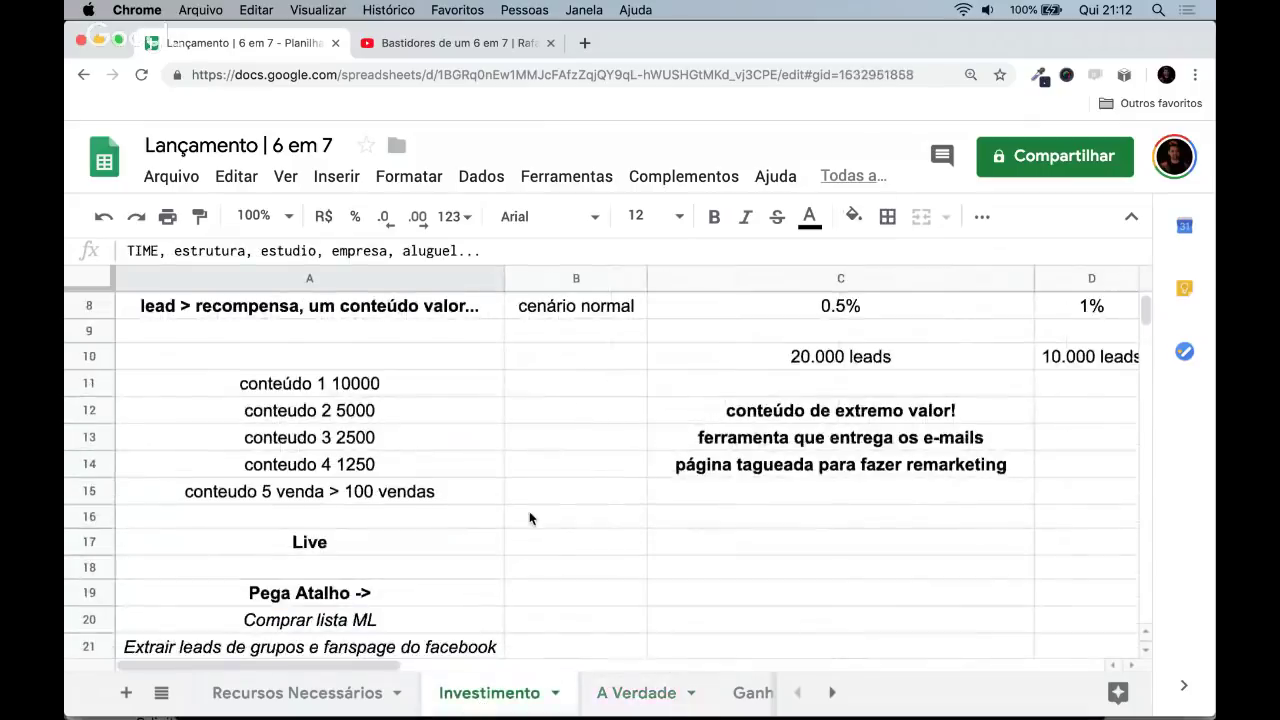
scroll(530, 518, "up", 2)
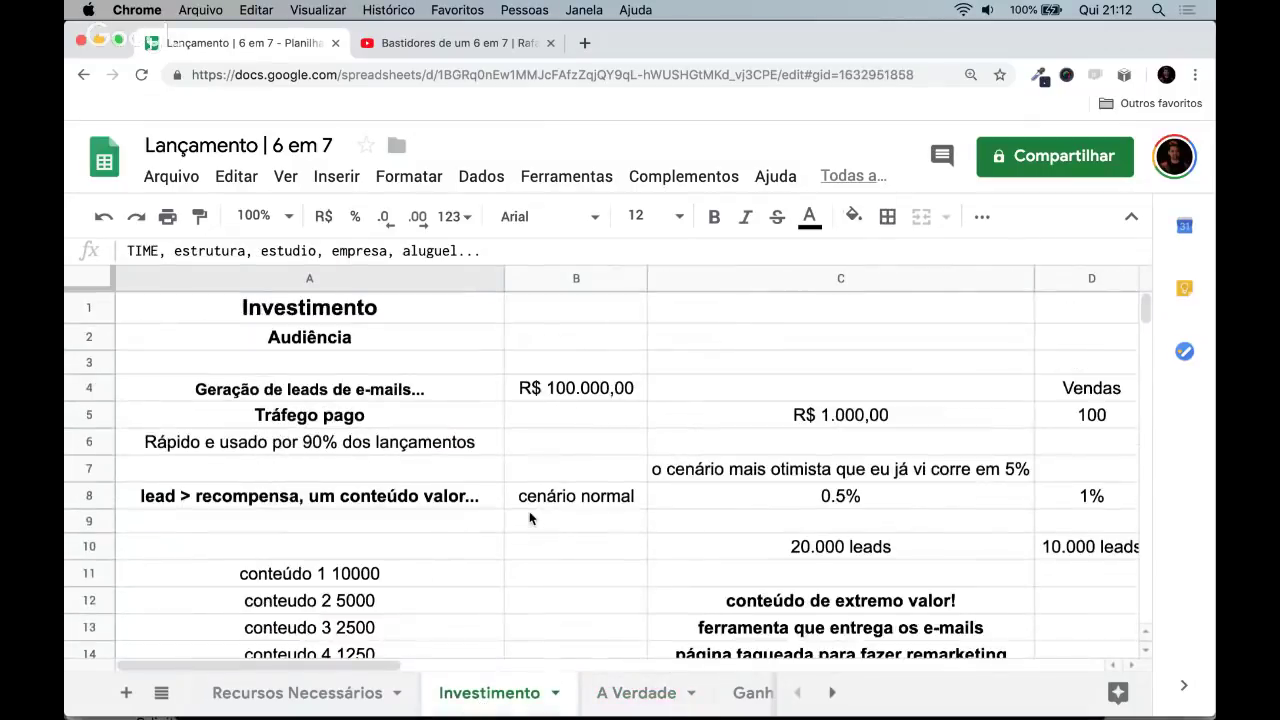
left_click(690, 546)
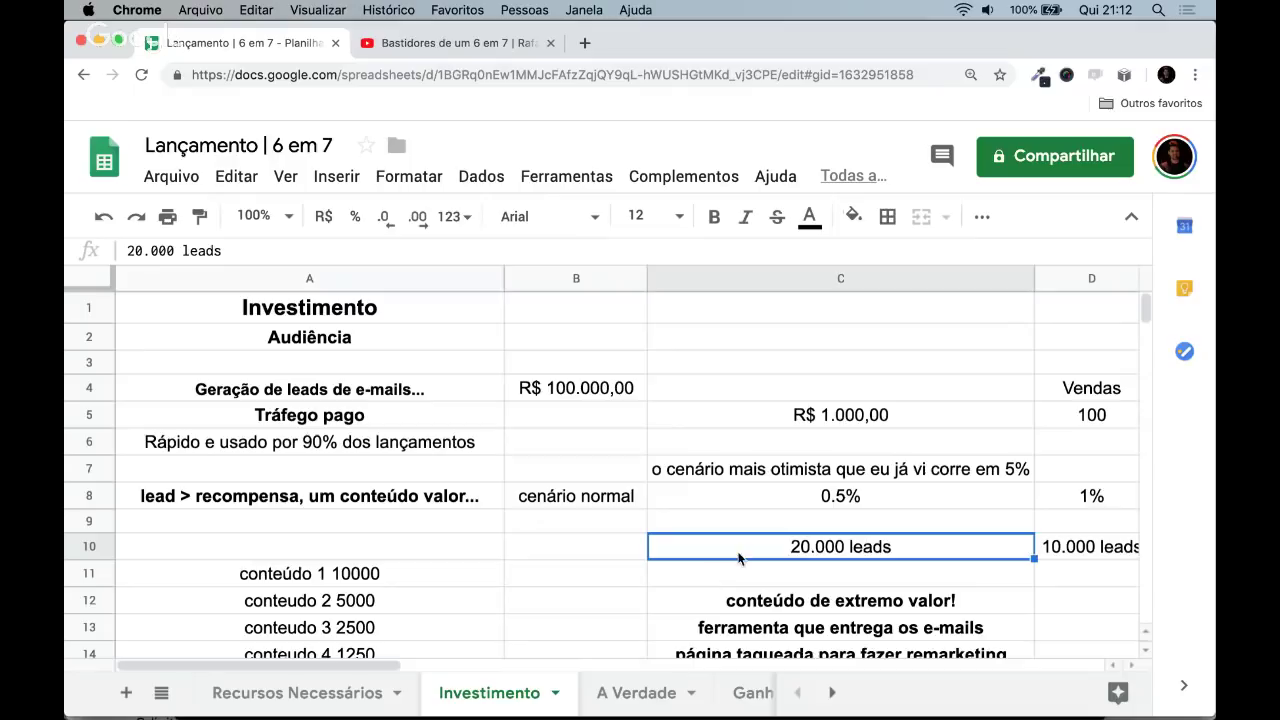
scroll(738, 558, "right", 2)
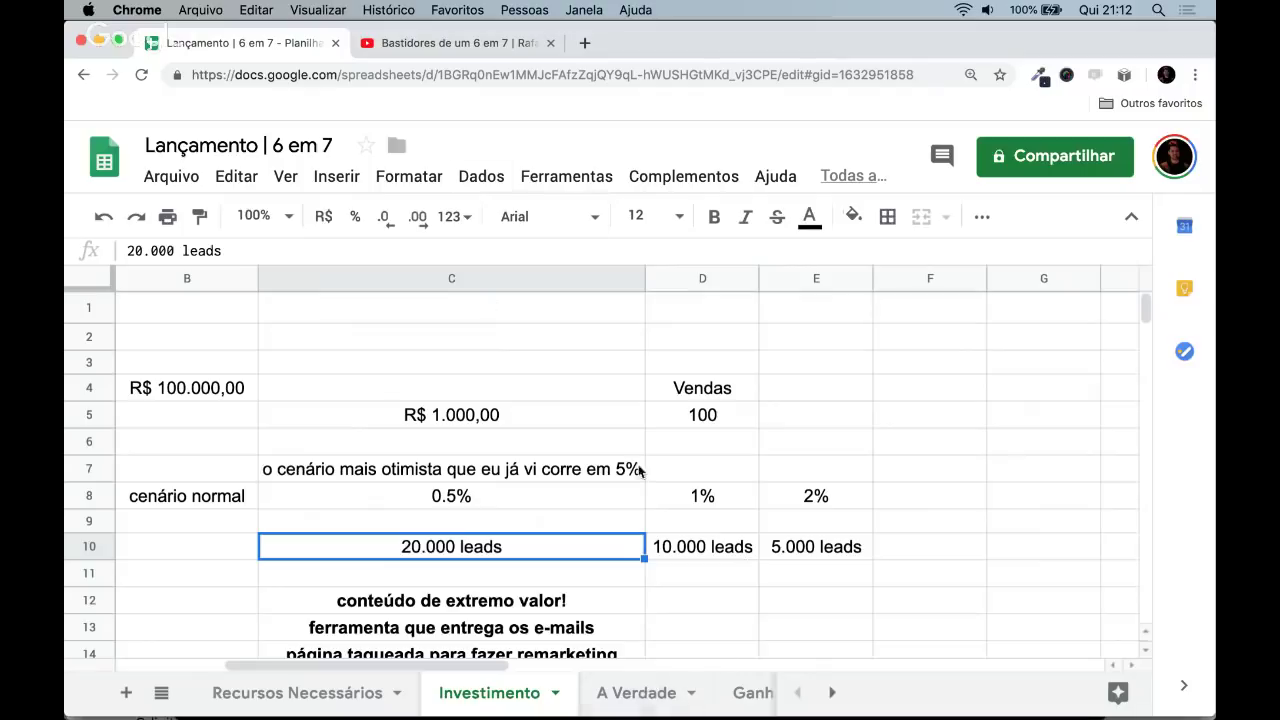
left_click(612, 692)
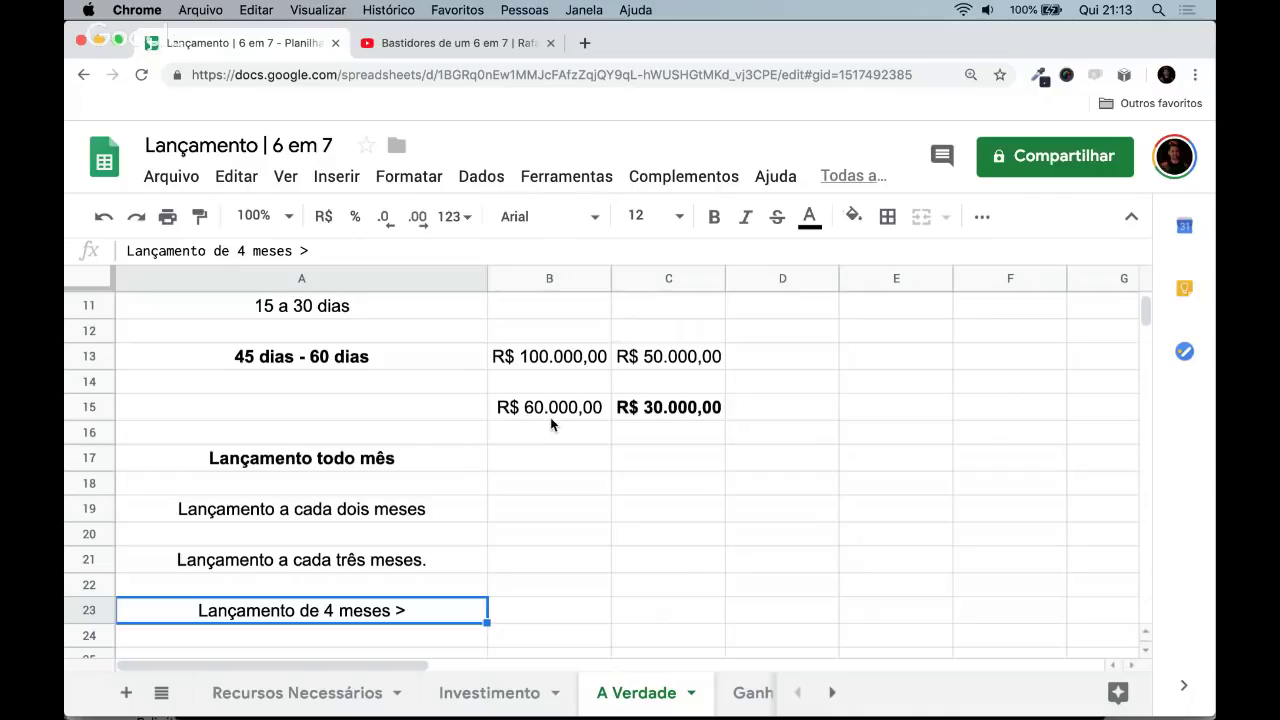
- Clear the Impostos and Plataforma amounts in B33 and B30 of the Investimento sheet and check the cost formula in B34
left_click(489, 693)
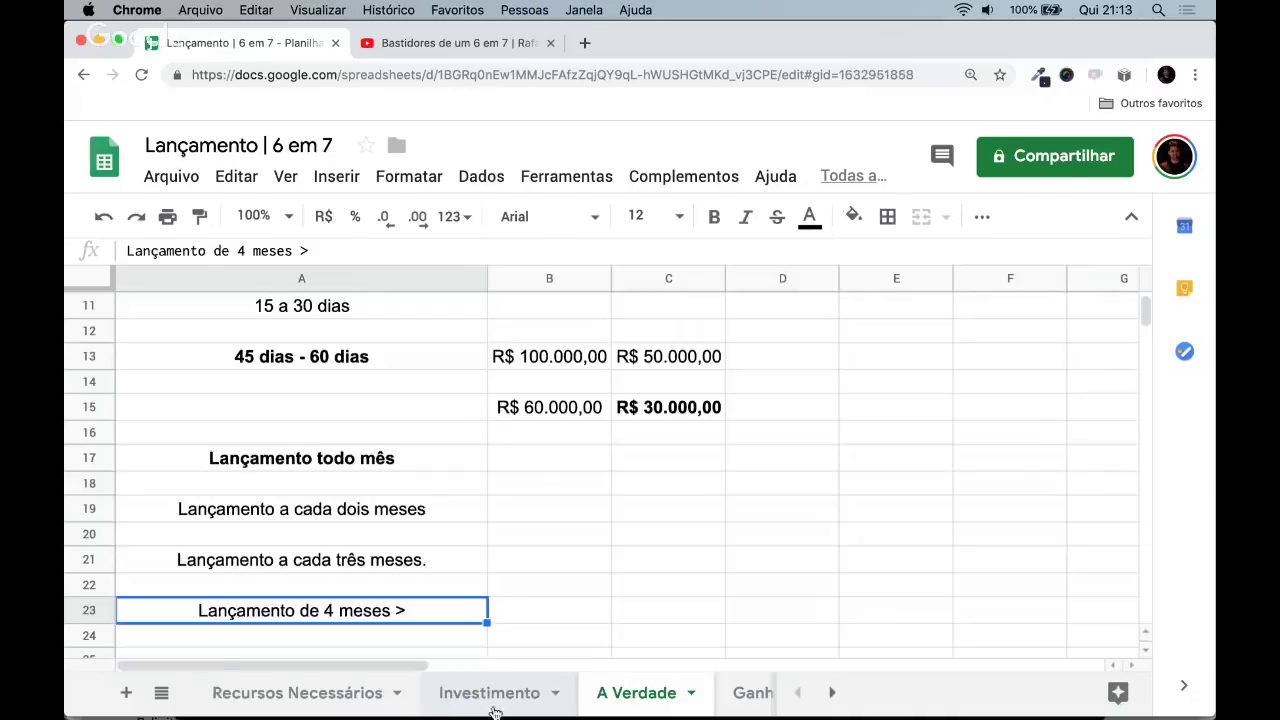
scroll(424, 474, "left", 4)
scroll(424, 474, "down", 6)
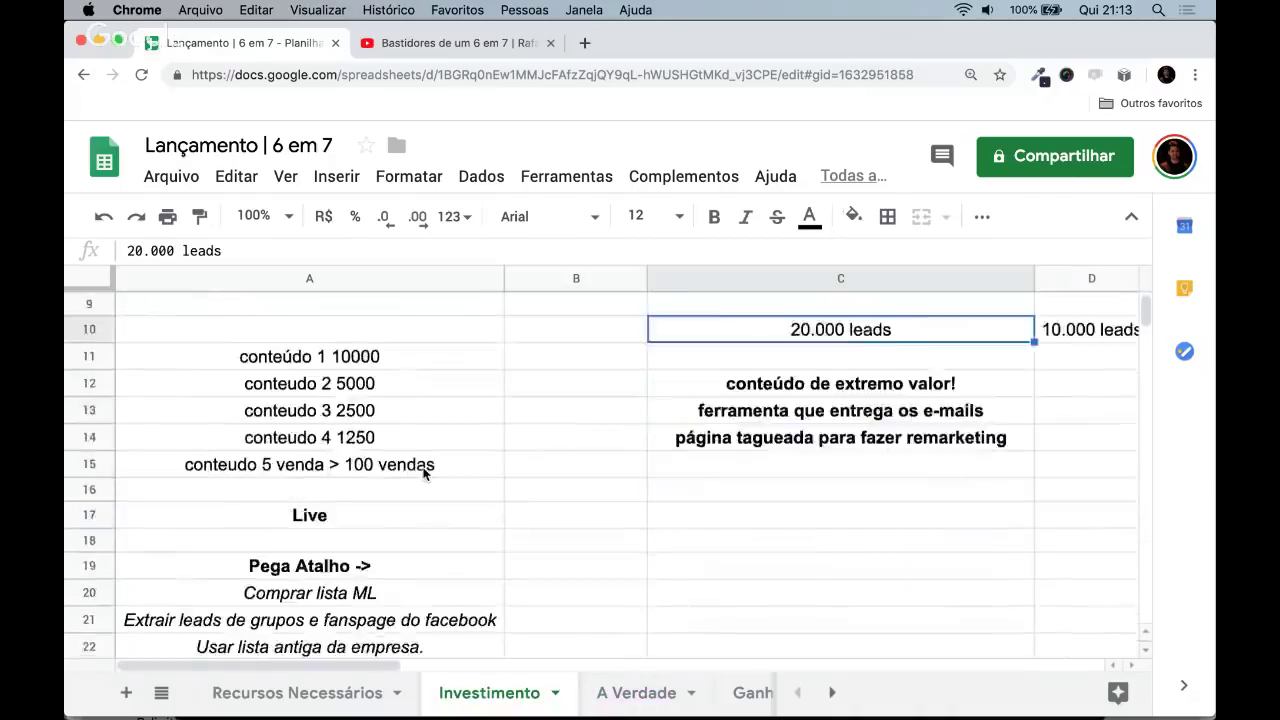
scroll(424, 474, "down", 4)
scroll(498, 475, "down", 3)
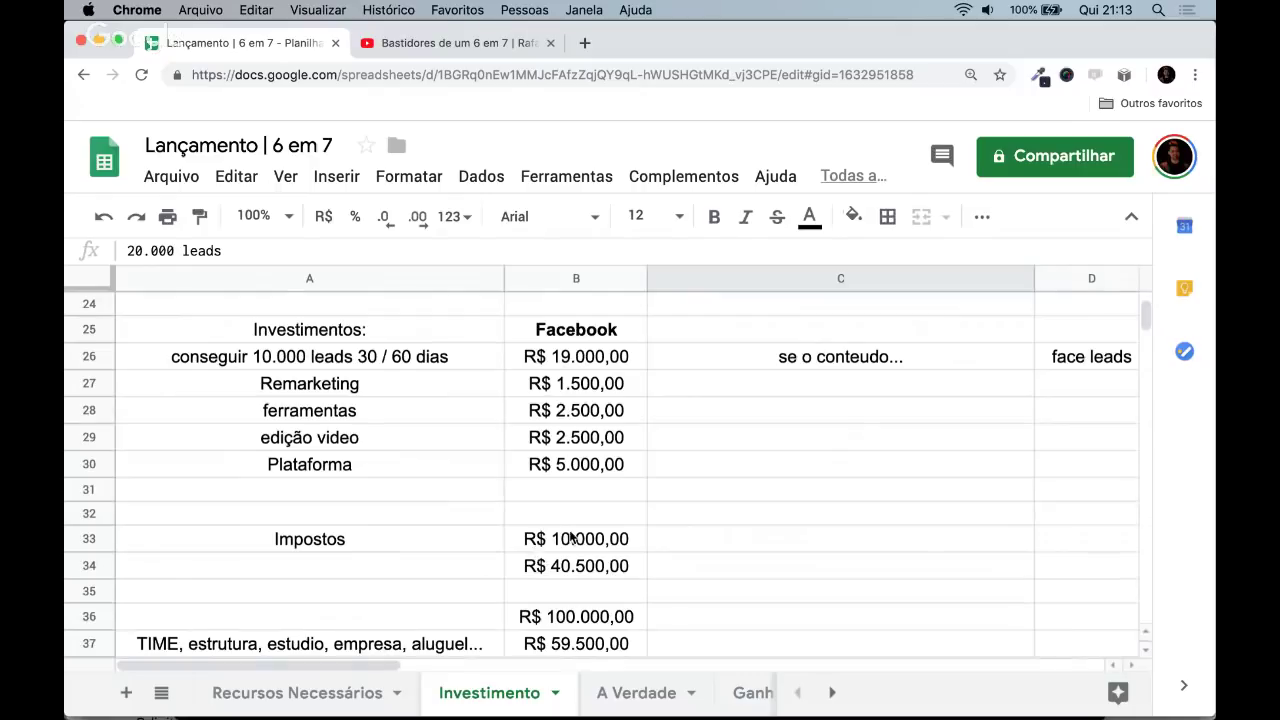
left_click(572, 538)
key("Delete")
left_click(583, 470)
key("Delete")
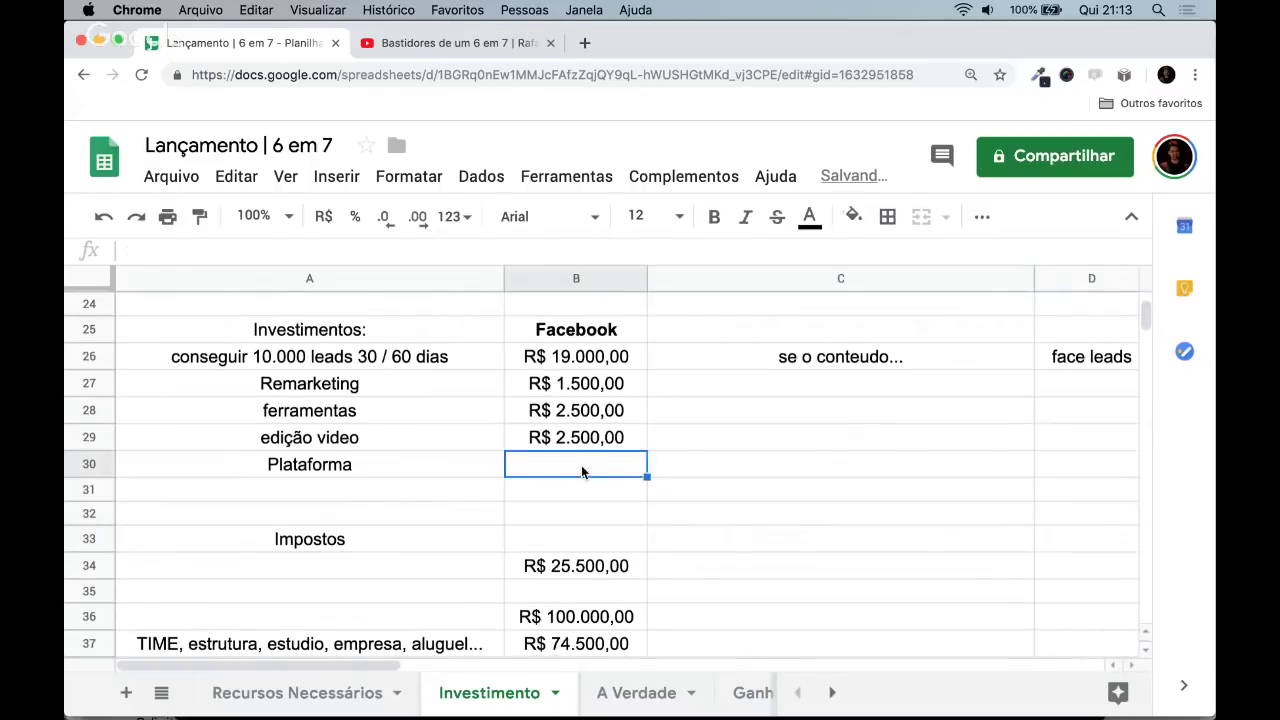
scroll(583, 480, "down", 1)
left_click(566, 541)
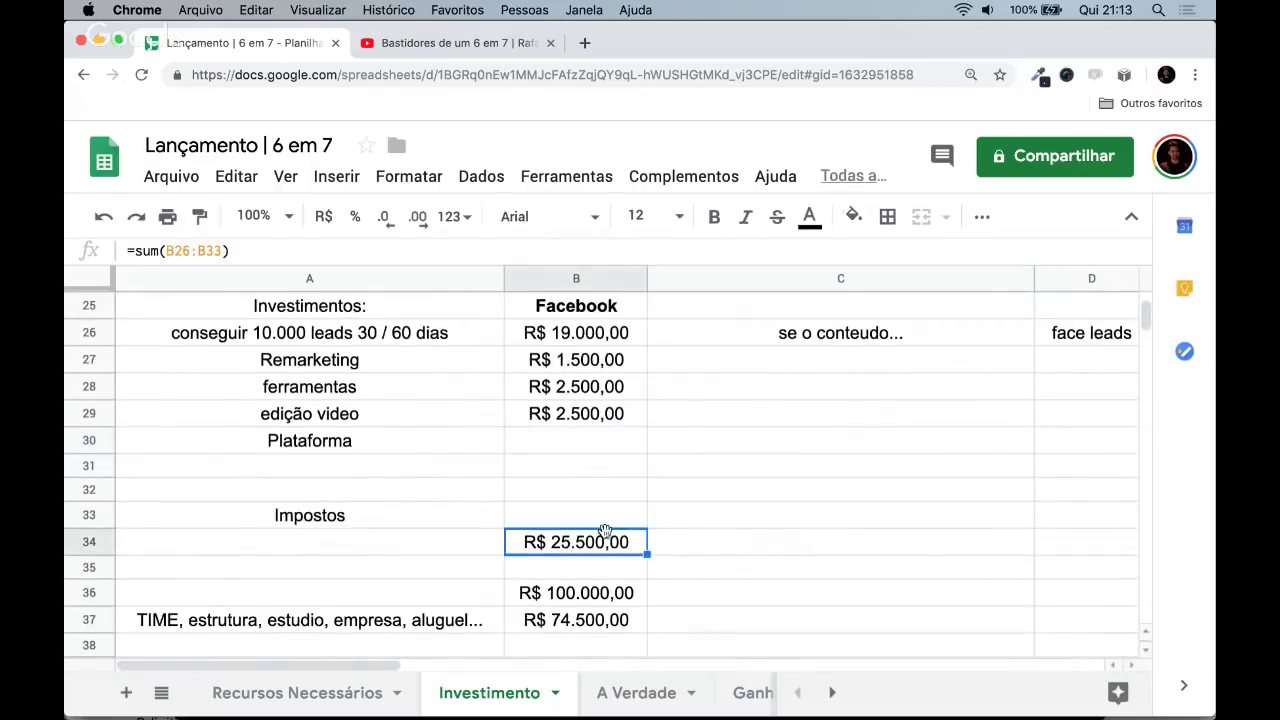
left_click(597, 603)
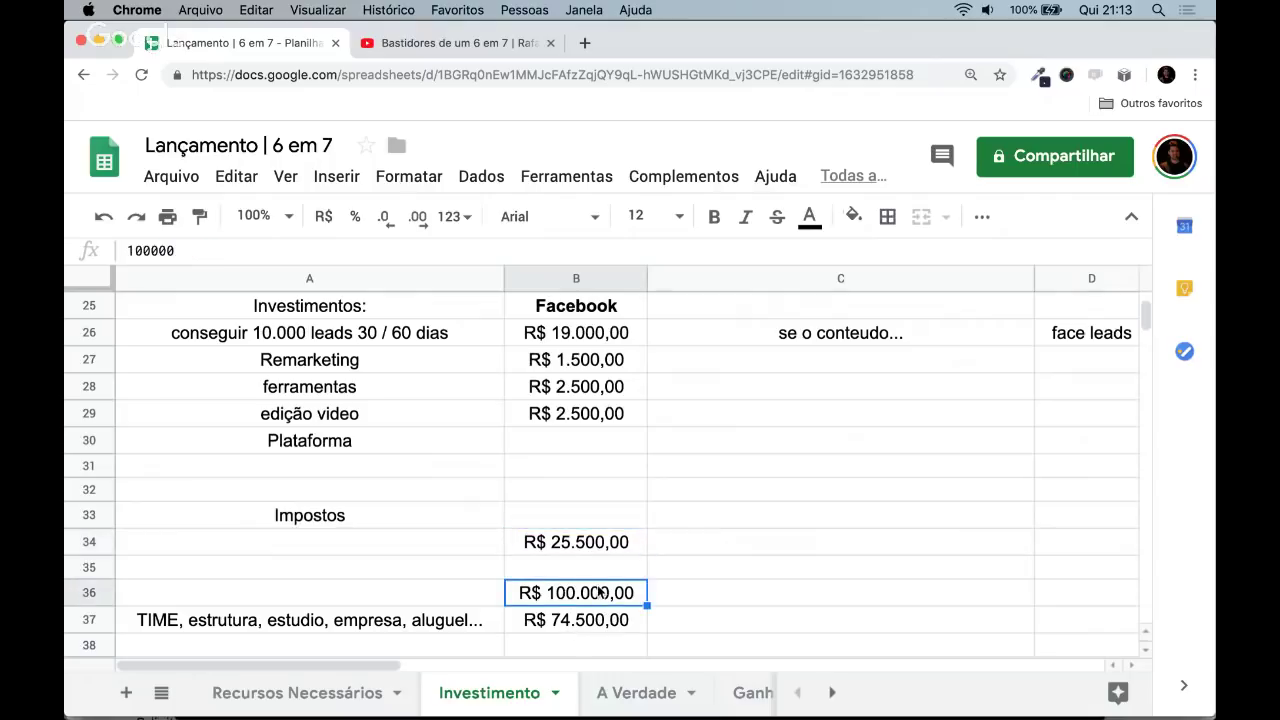
- Undo the deletion of the Plataforma and Impostos amounts
key("Up")
key("Up")
key("super+z")
key("super+z")
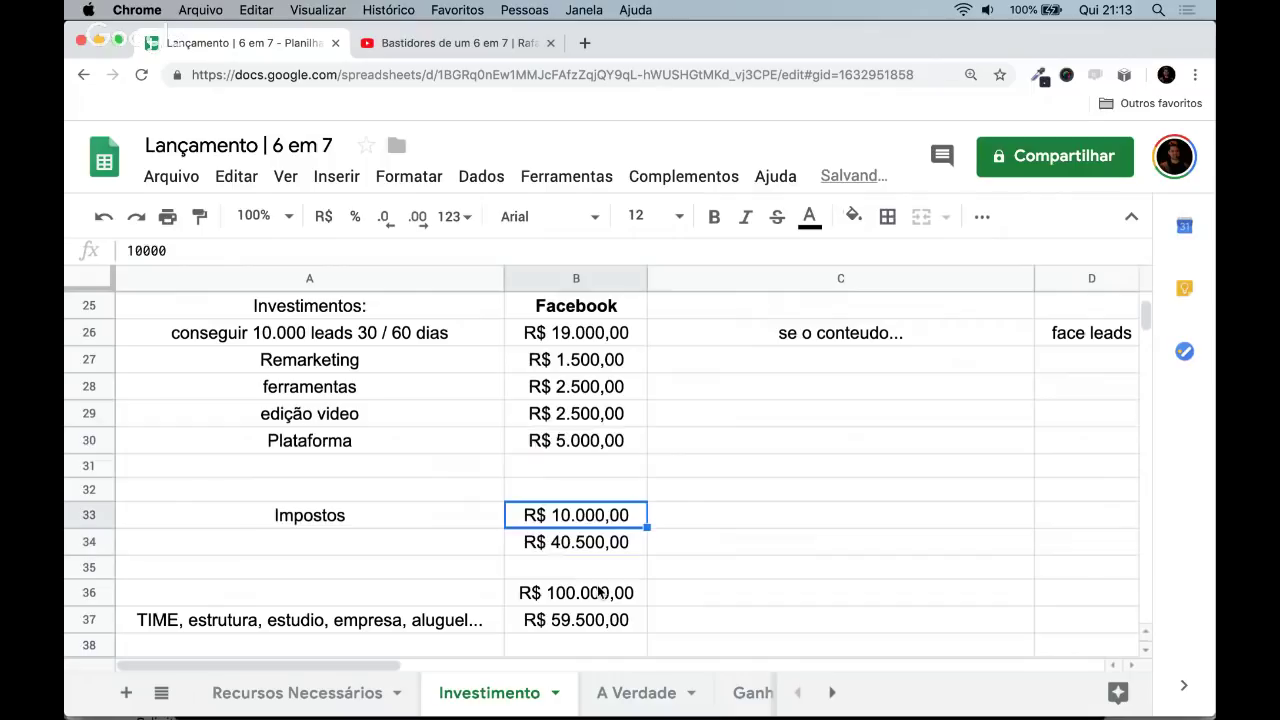
- Return to the A Verdade sheet and enter "Coragem" in cell A25
left_click(630, 693)
key("Down")
key("Down")
key("Down")
key("Up")
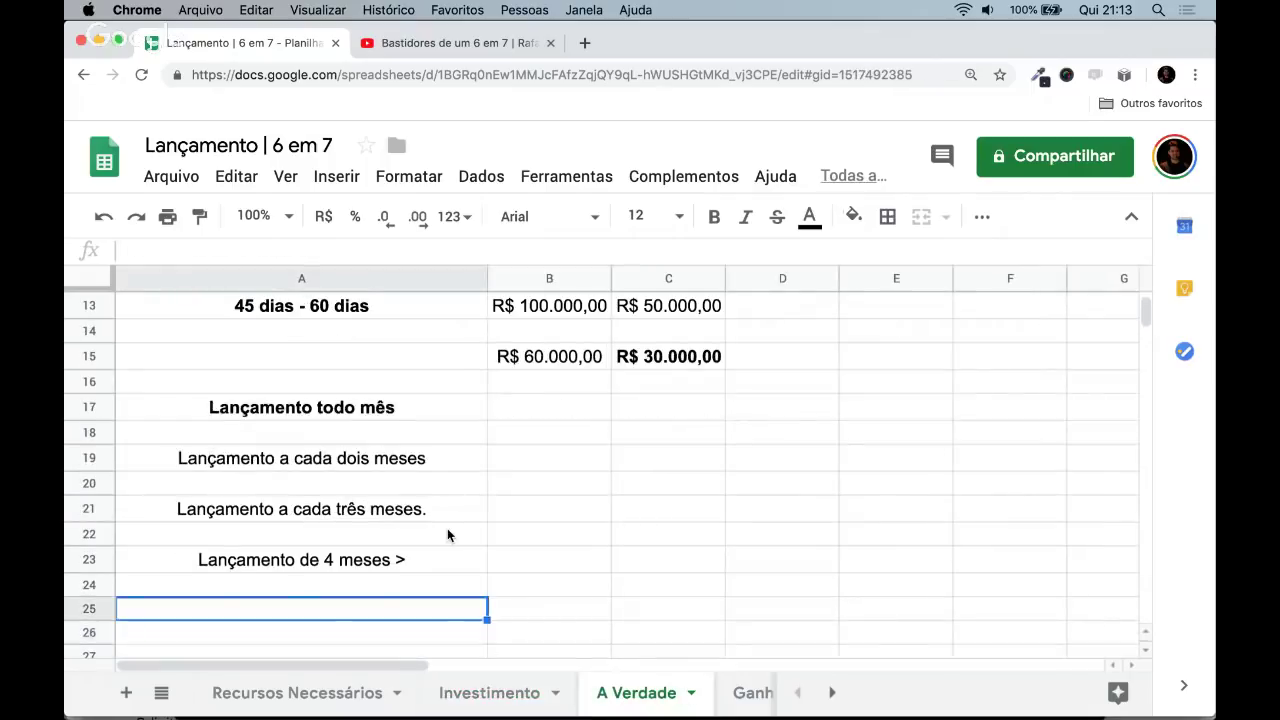
type("Coragem")
key("Return")
key("Down")
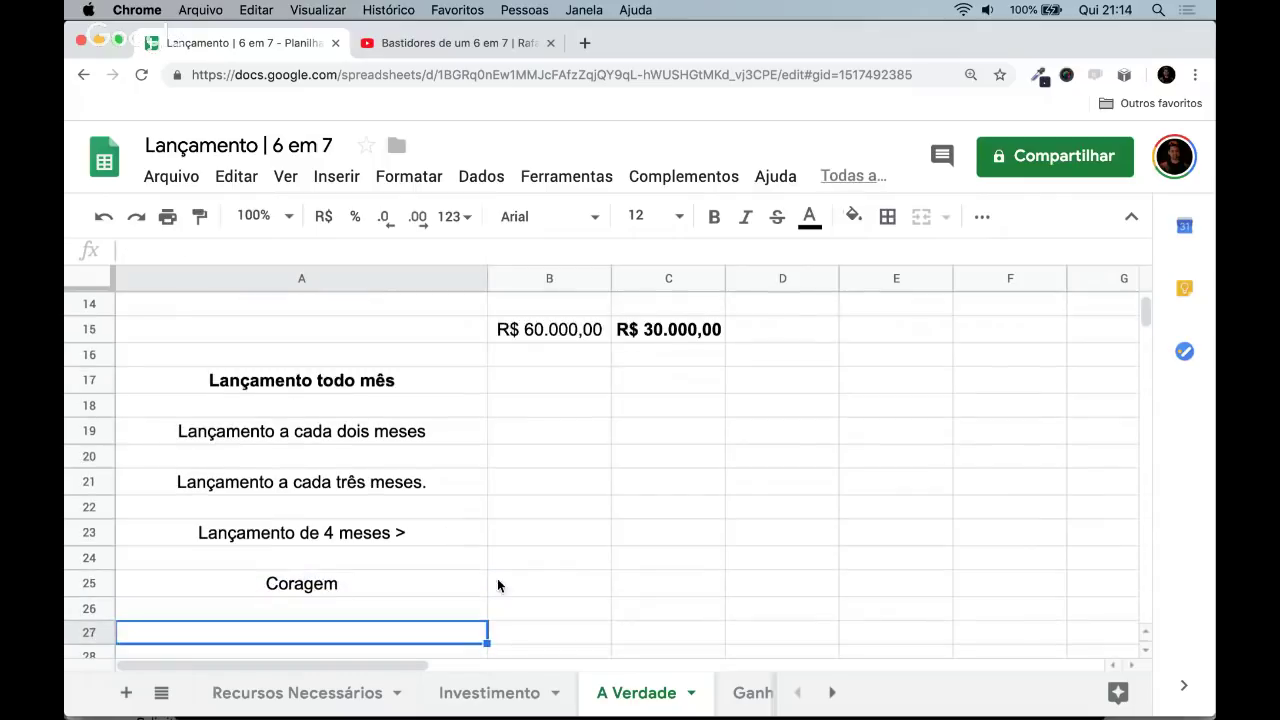
- Review the cost list on the Investimento sheet and return to the A Verdade sheet
left_click(466, 696)
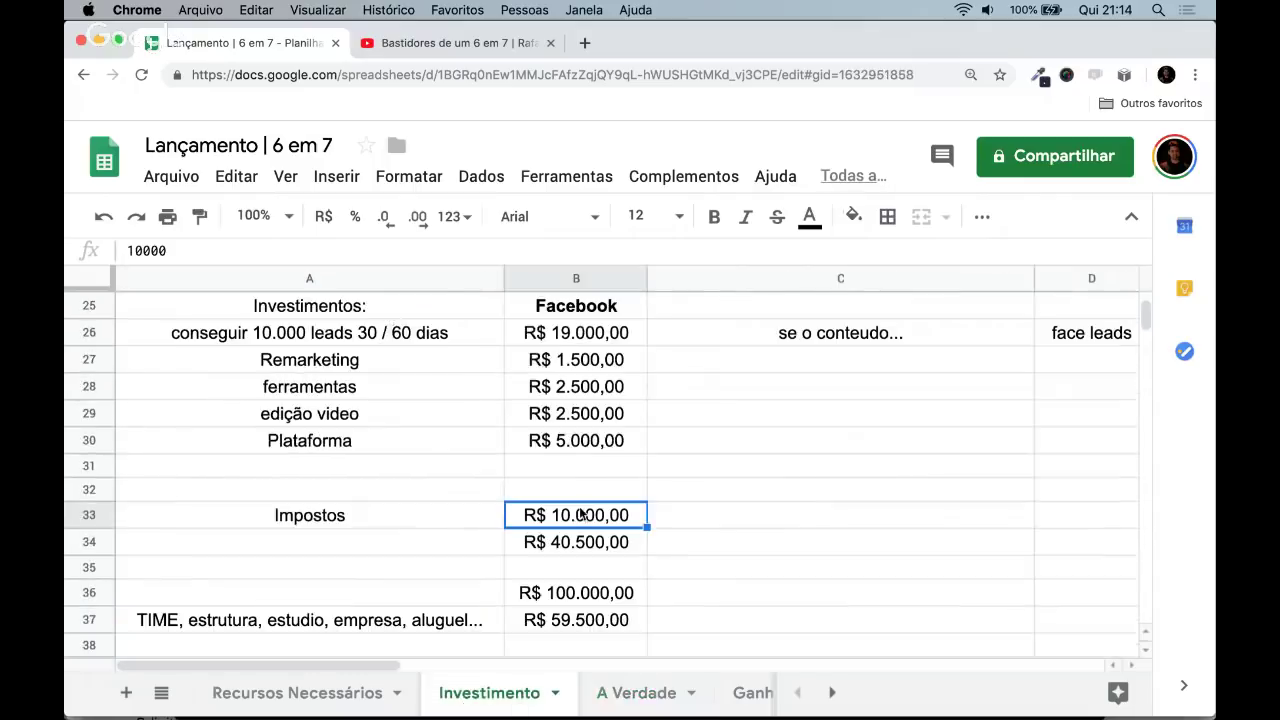
scroll(581, 512, "up", 4)
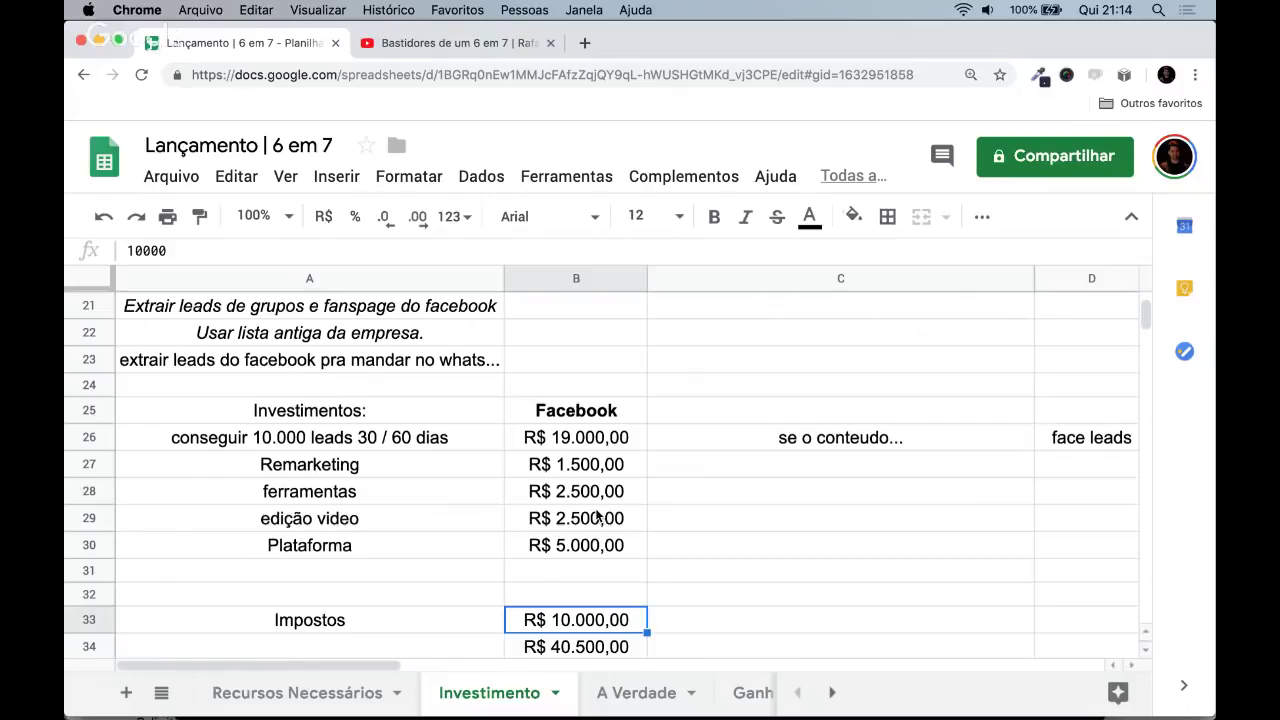
left_click(640, 692)
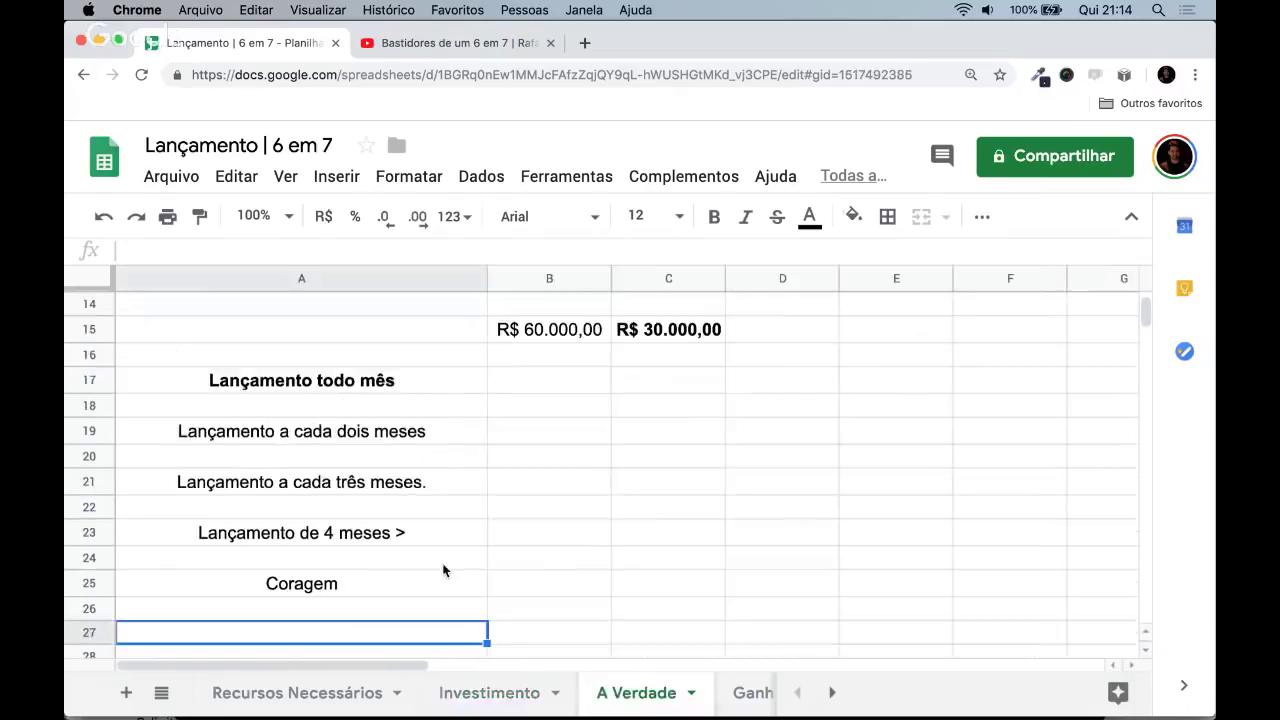
- Enter "fazer e o faturamento." in cell A27 and leave A28 empty
type("V")
key("BackSpace")
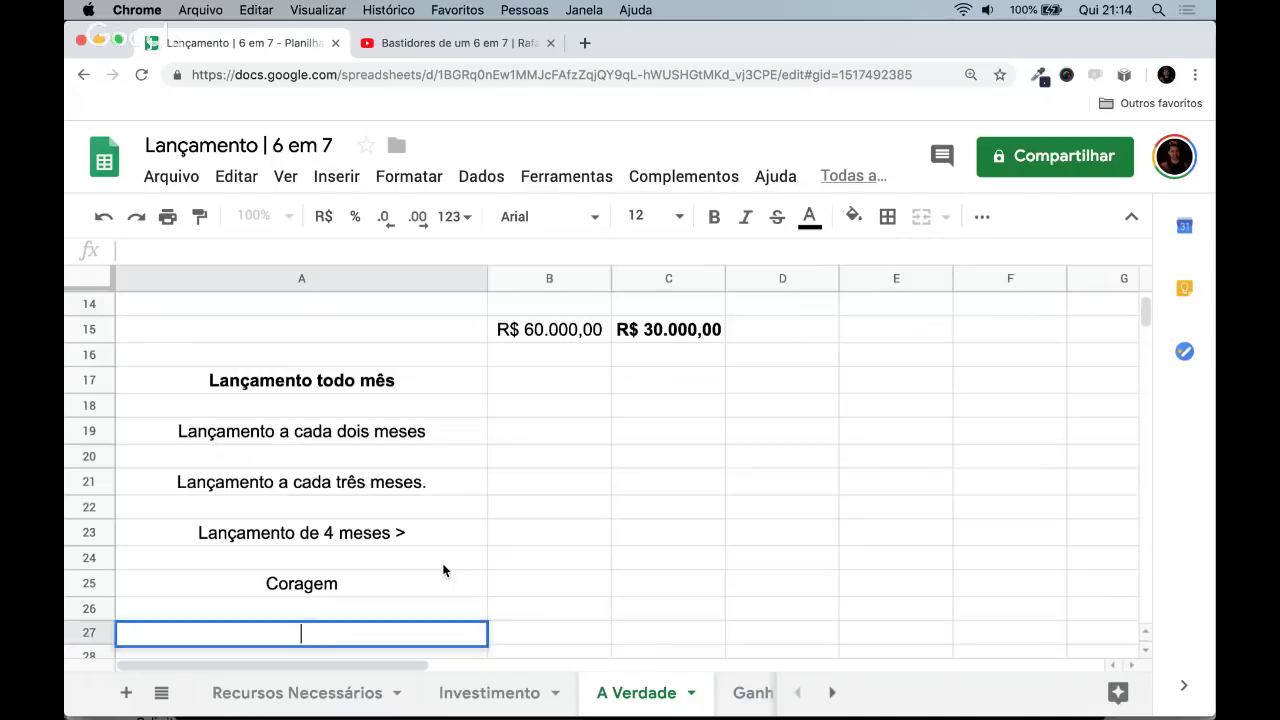
type("fazer e o ")
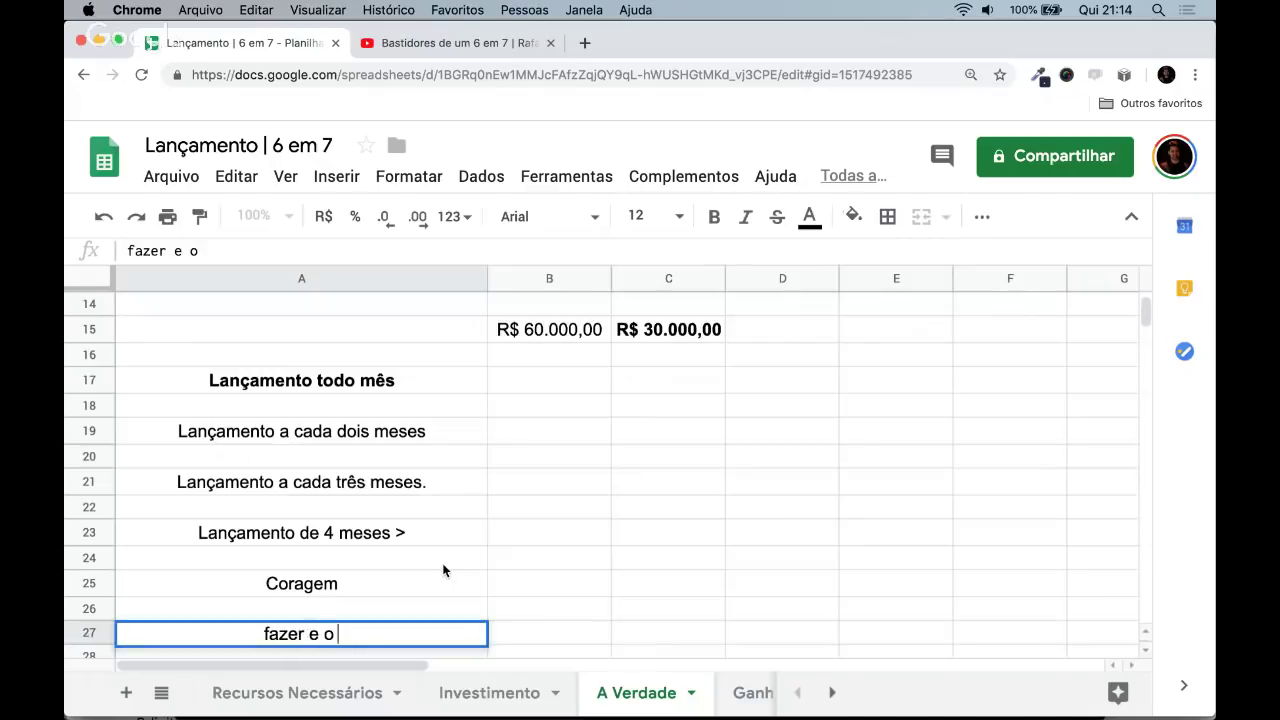
type("faturma")
key("BackSpace")
key("BackSpace")
type("atura")
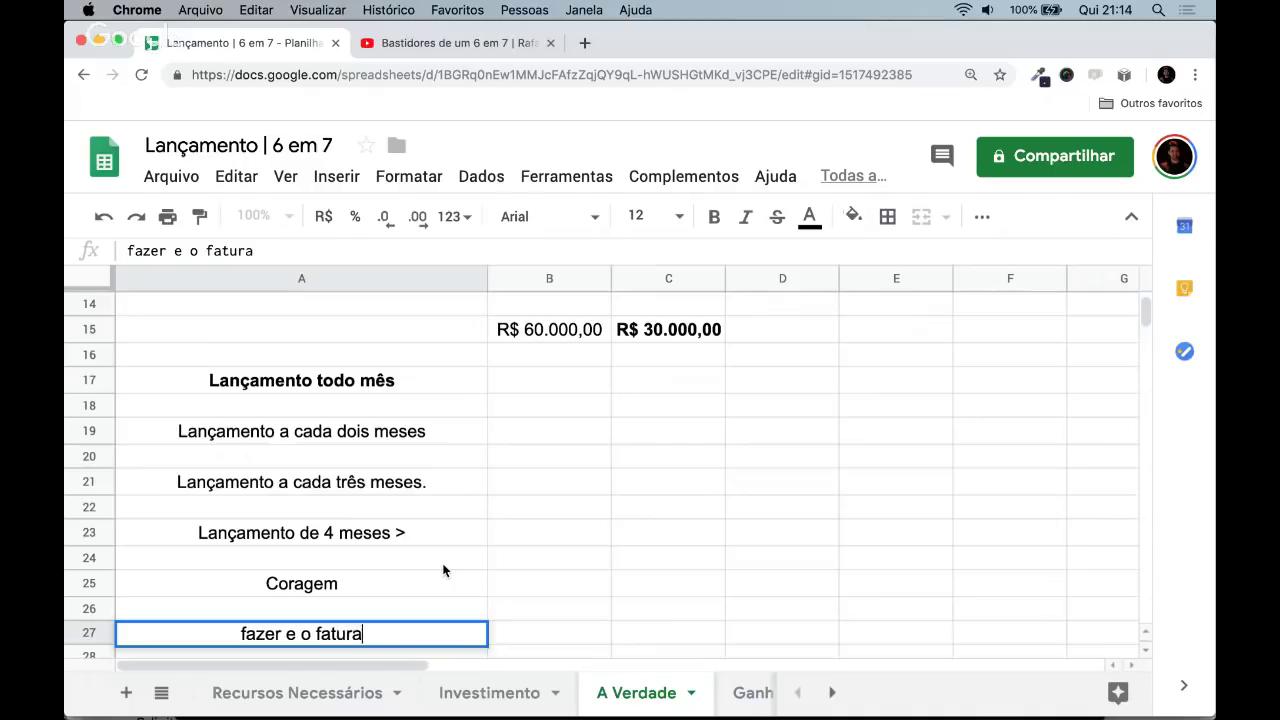
type("s")
key("BackSpace")
type("s")
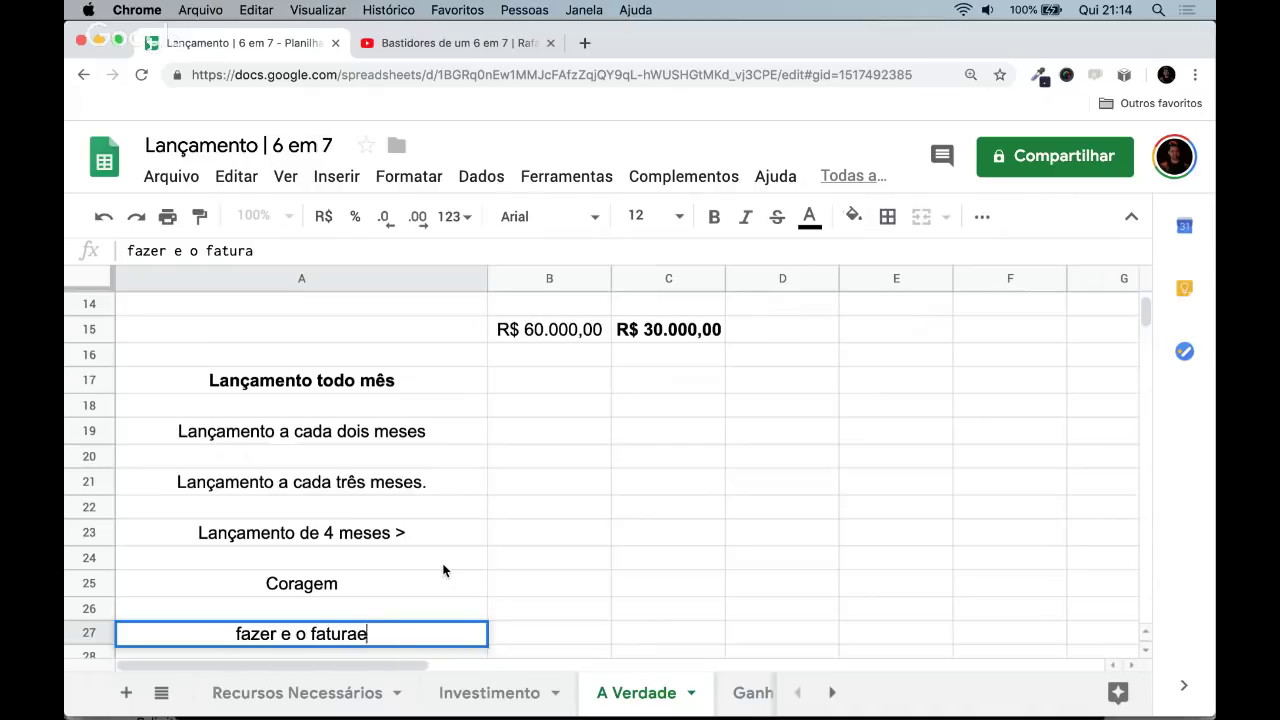
key("BackSpace")
type("ento")
key("BackSpace")
key("BackSpace")
key("BackSpace")
type("mento.")
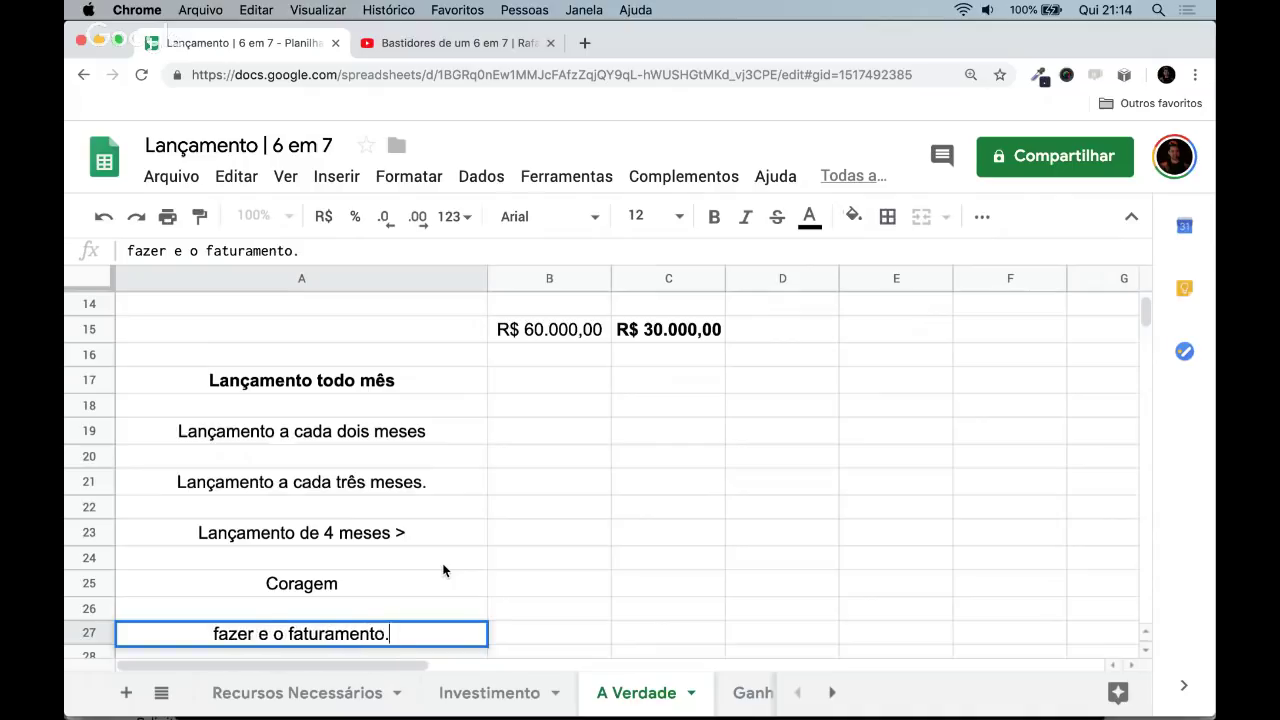
key("Return")
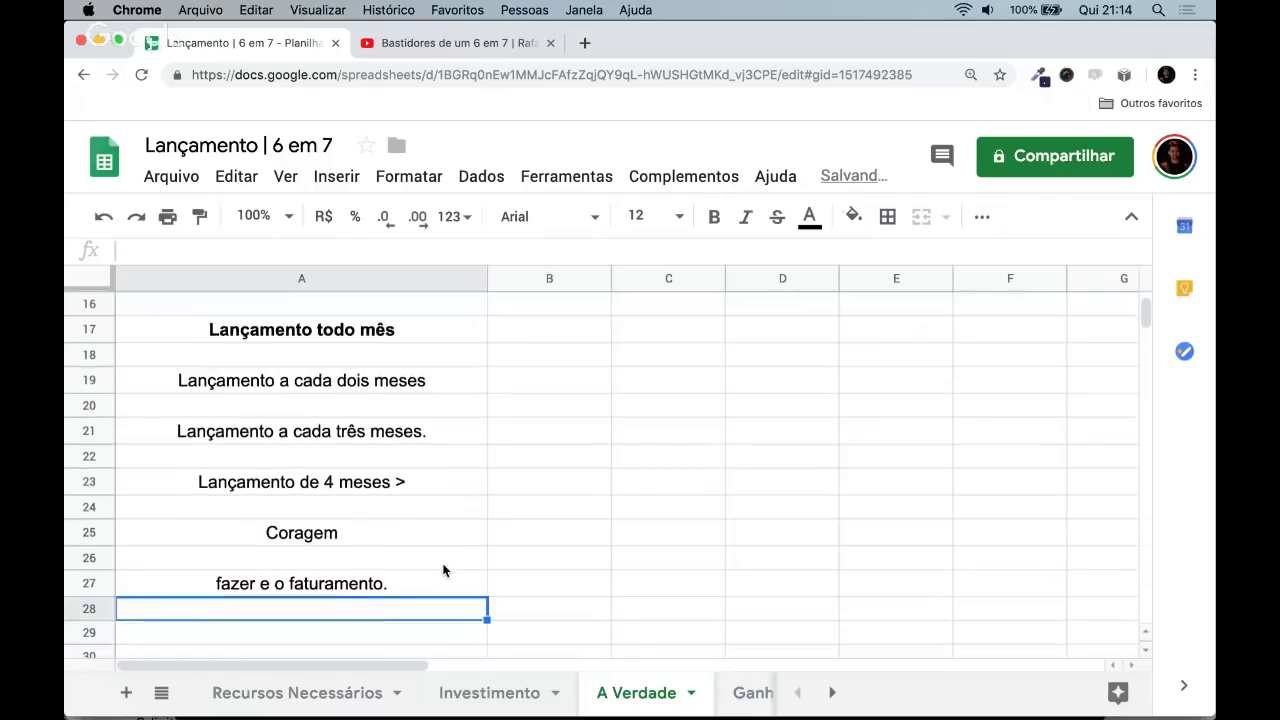
type("f")
key("BackSpace")
key("BackSpace")
- Change the wording in cell A27 to "fazer menos faturamento."
key("Up")
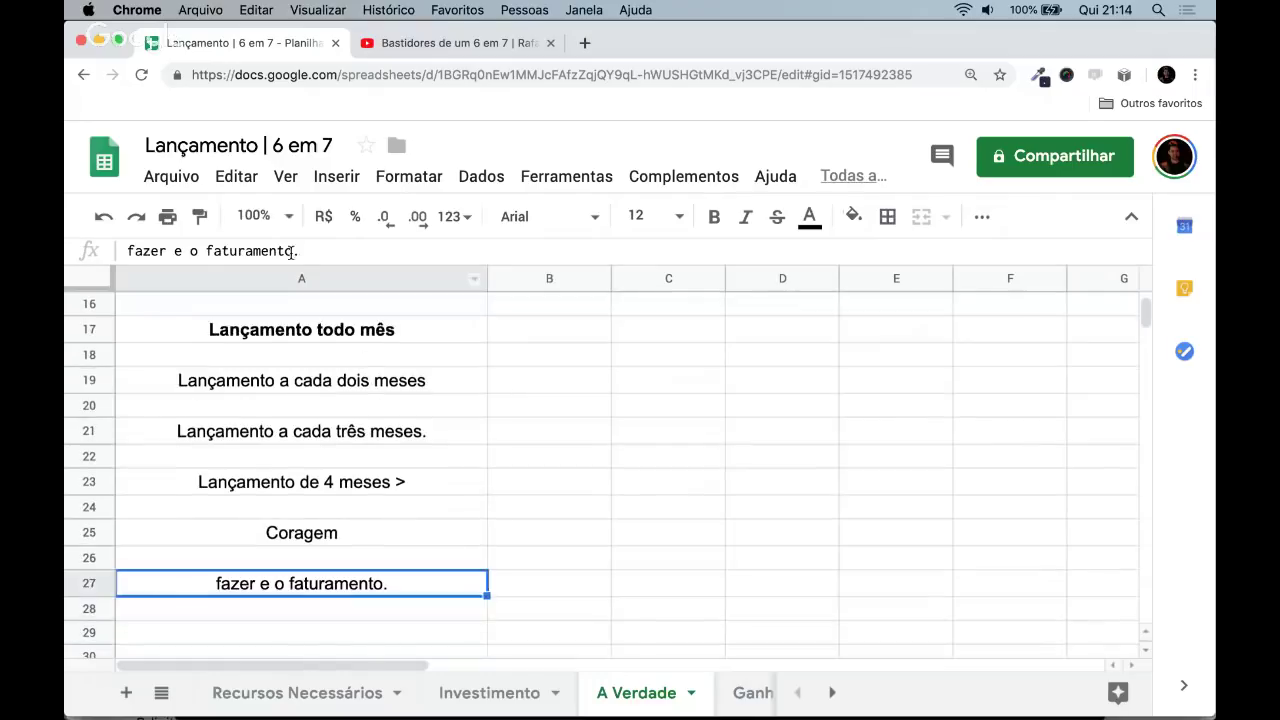
left_click(323, 252)
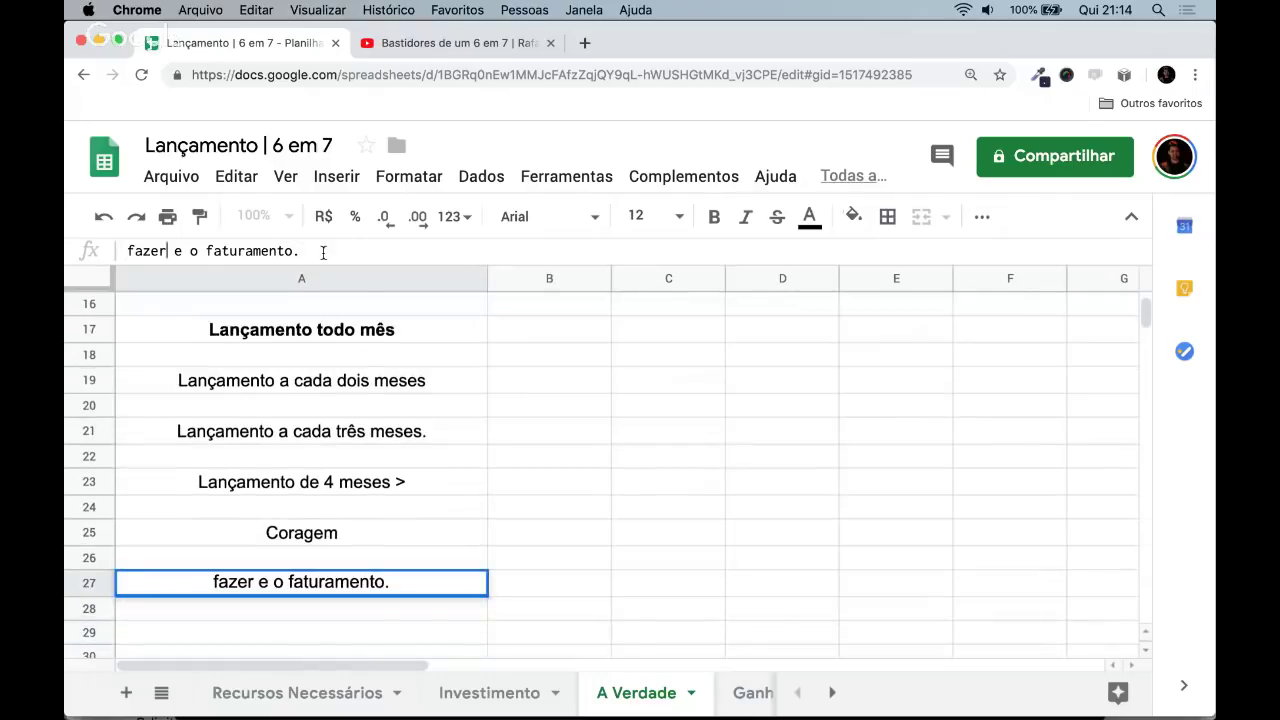
key("Right")
key("Right")
key("BackSpace")
type("menos")
key("Right")
key("Right")
key("Right")
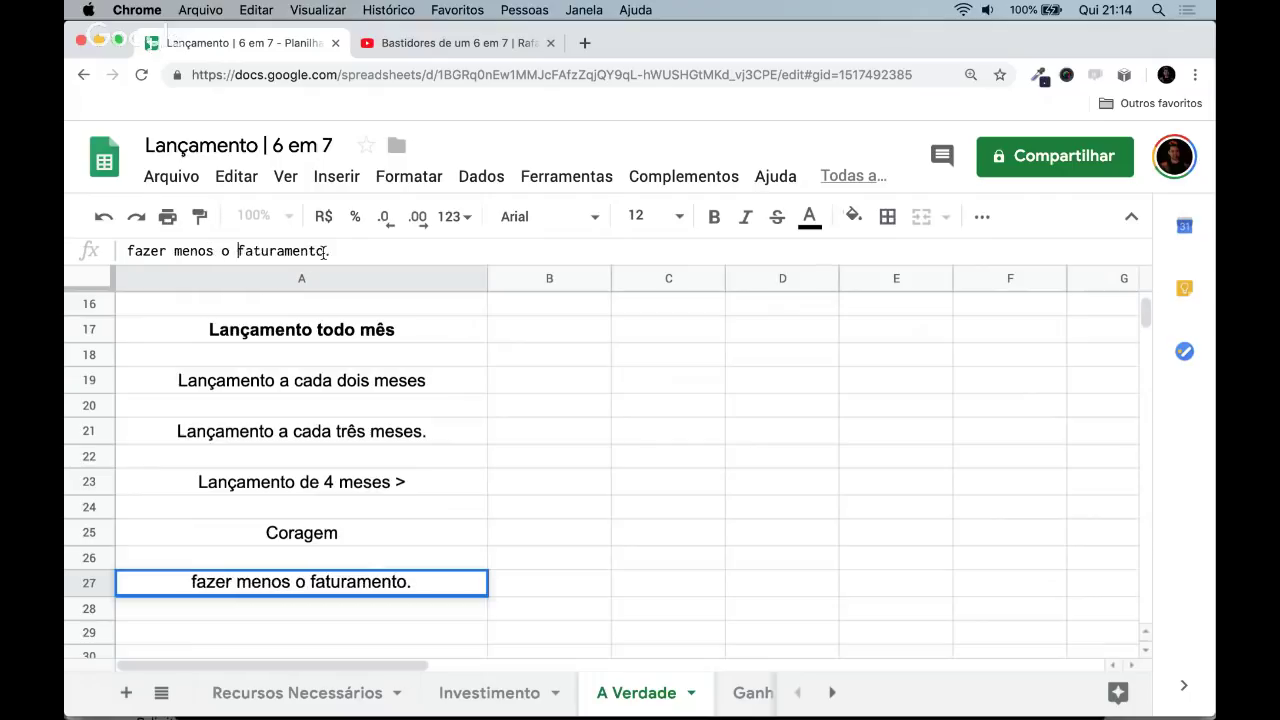
key("BackSpace")
key("Return")
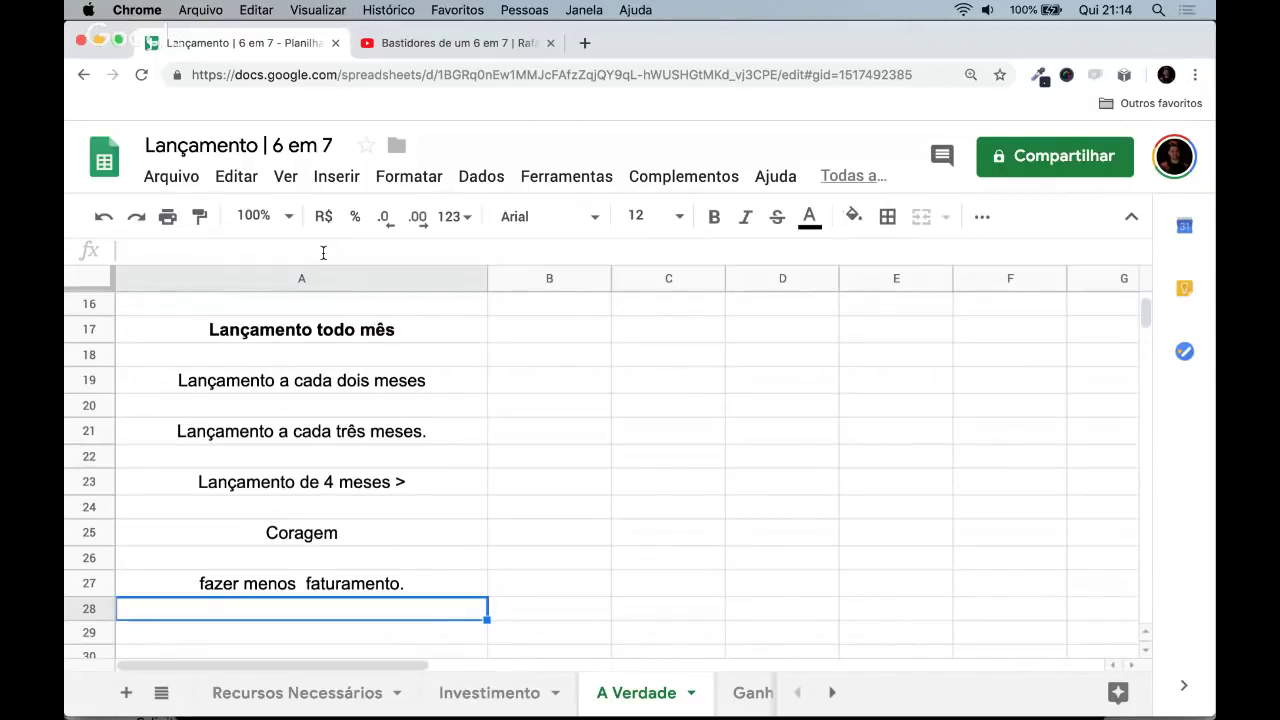
- Make "Coragem" in cell A25 bold
key("Up")
key("Down")
key("Up")
key("Up")
key("Up")
key("ctrl+b")
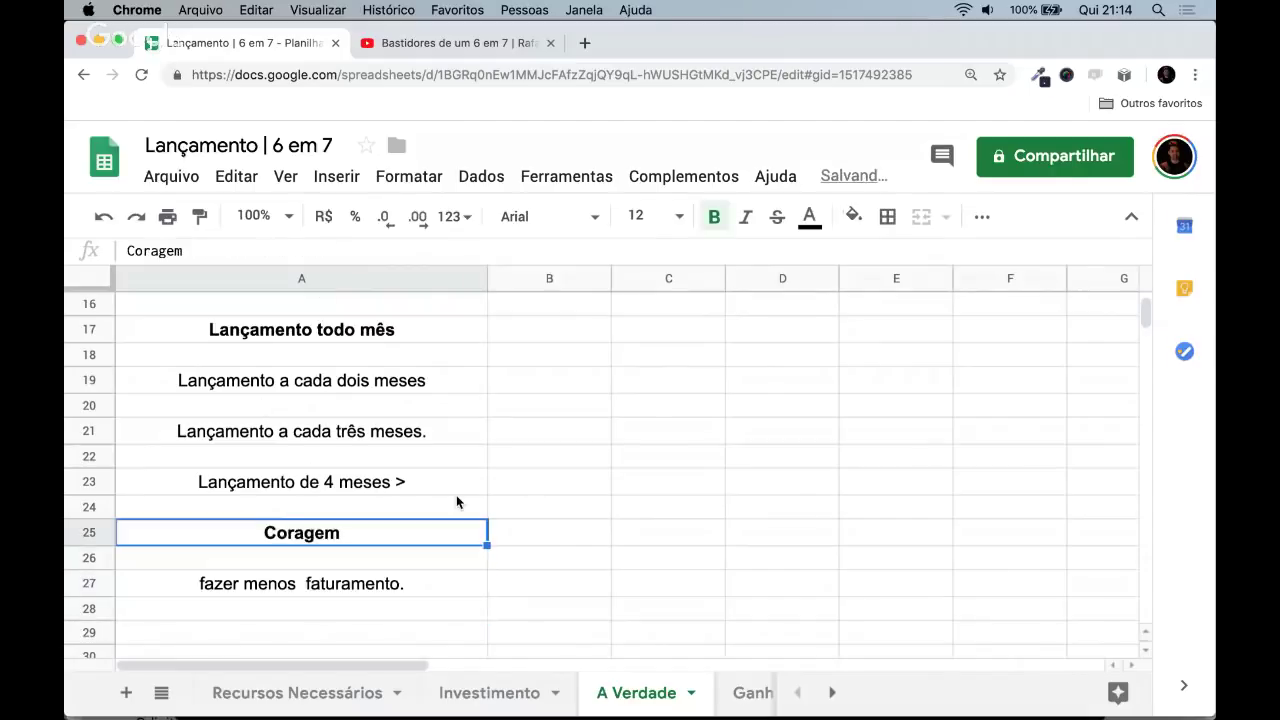
- Insert an extra empty row between "Lançamento de 4 meses >" and "Coragem"
scroll(459, 501, "up", 1)
scroll(459, 501, "up", 1)
scroll(459, 501, "down", 1)
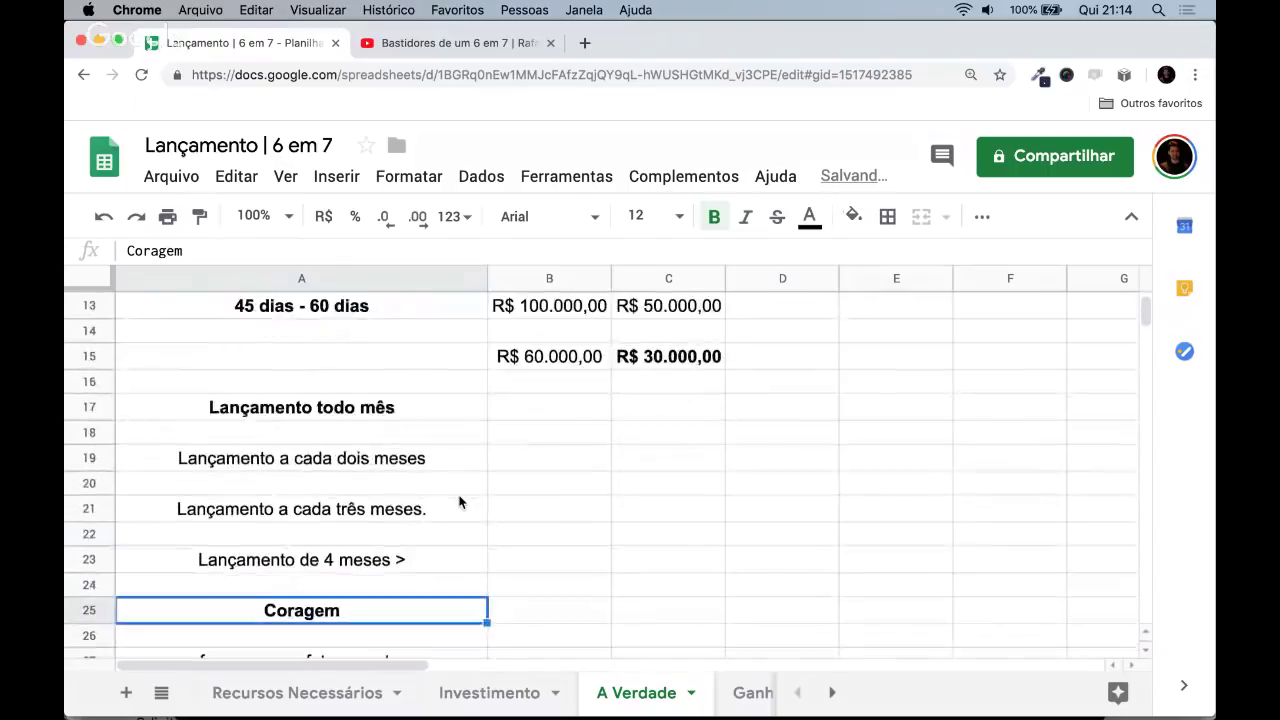
left_click(400, 456)
key("Down")
key("Down")
key("Down")
key("Down")
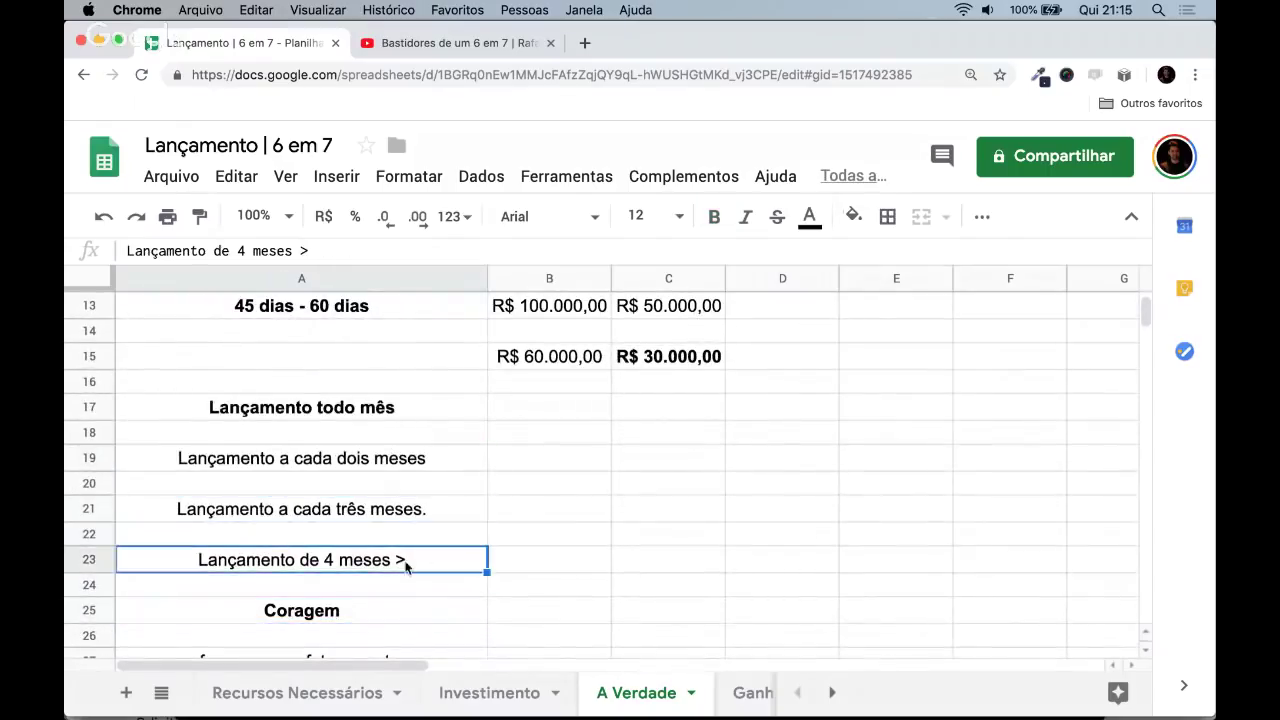
key("Right")
key("Left")
key("Down")
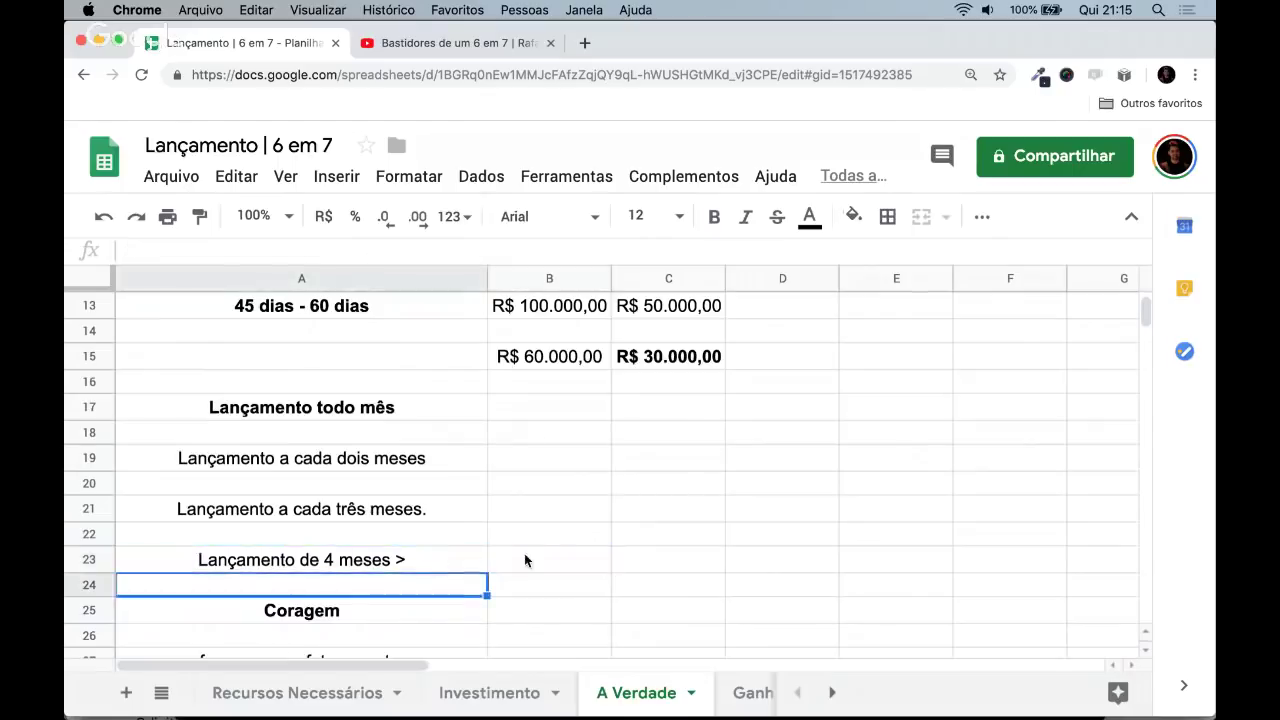
key("Up")
key("Down")
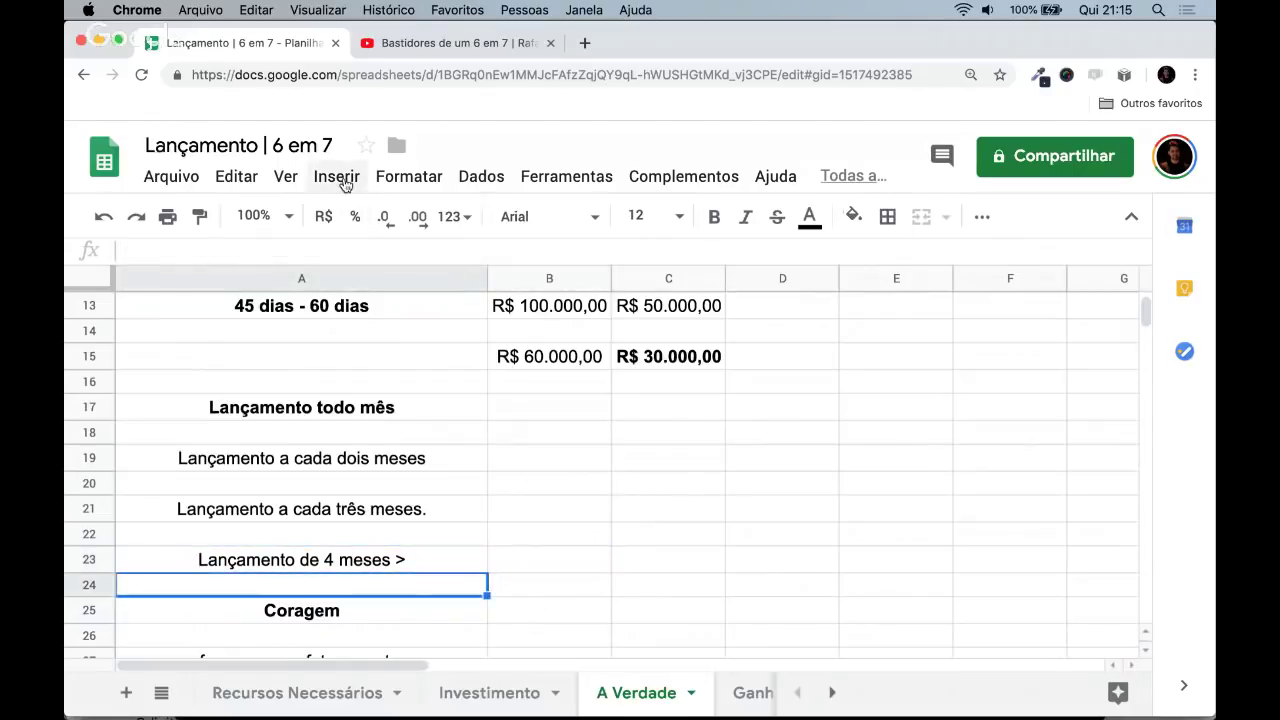
key("ctrl+alt+i")
key("b")
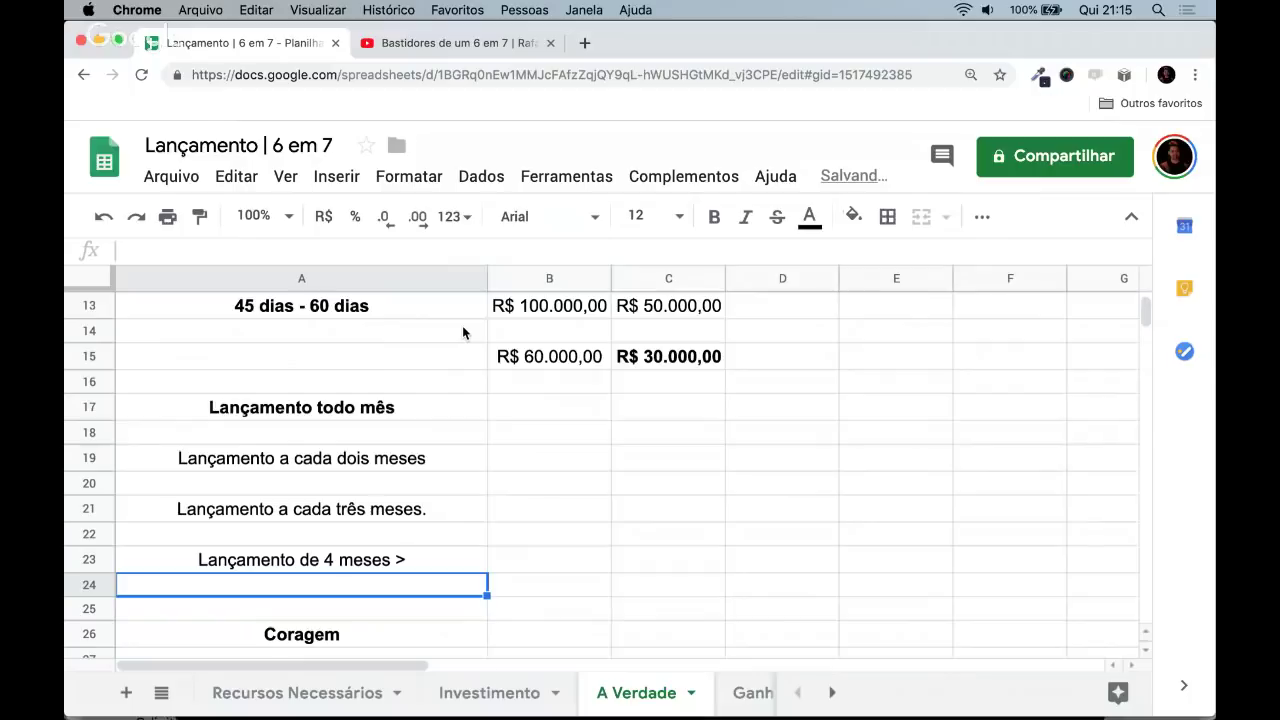
key("Right")
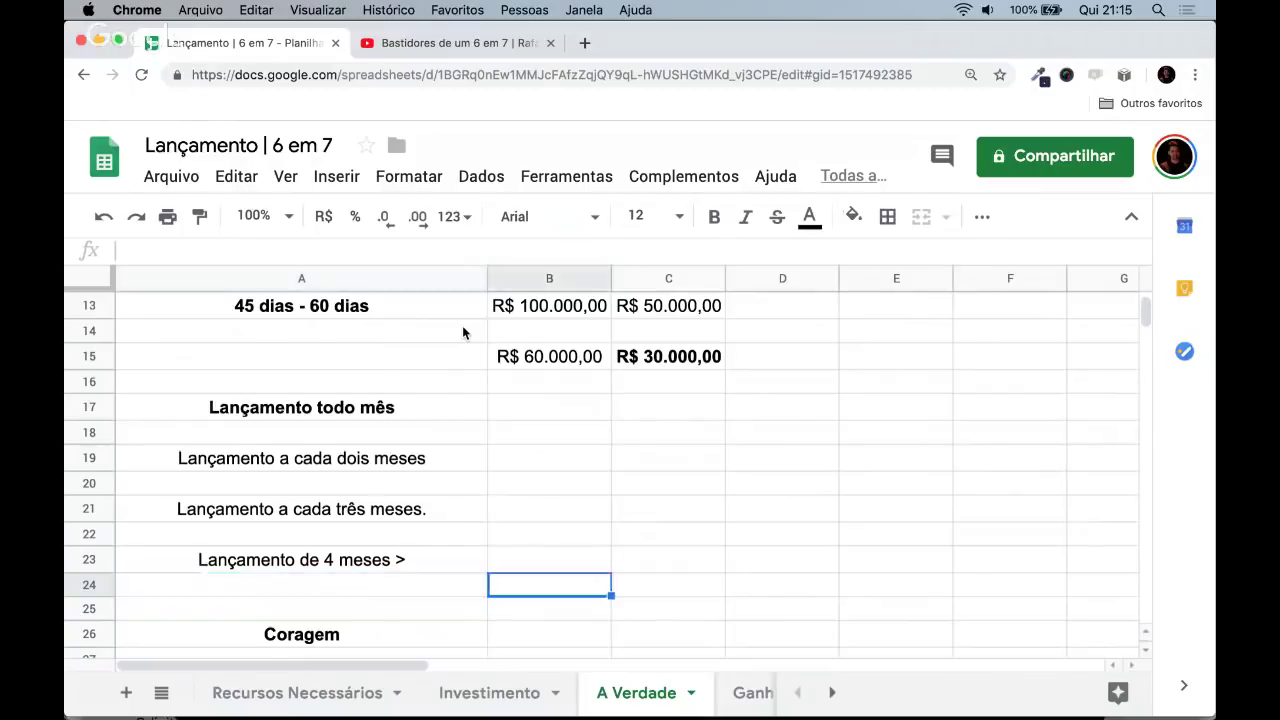
key("Left")
key("Right")
key("Right")
key("Left")
key("Left")
key("Down")
key("Down")
key("Right")
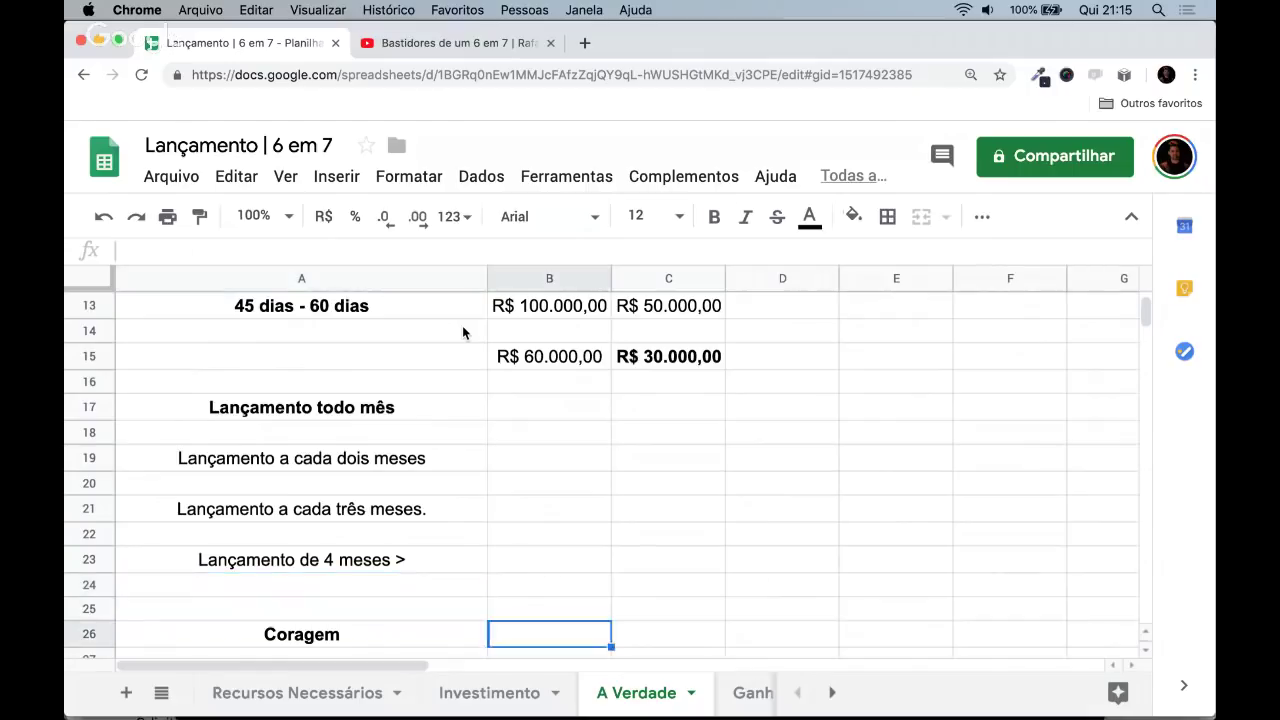
- Enter the first names of the two example people, separated by a comma and followed by an ellipsis, in cell B26 beside "Coragem"
type("Mair")
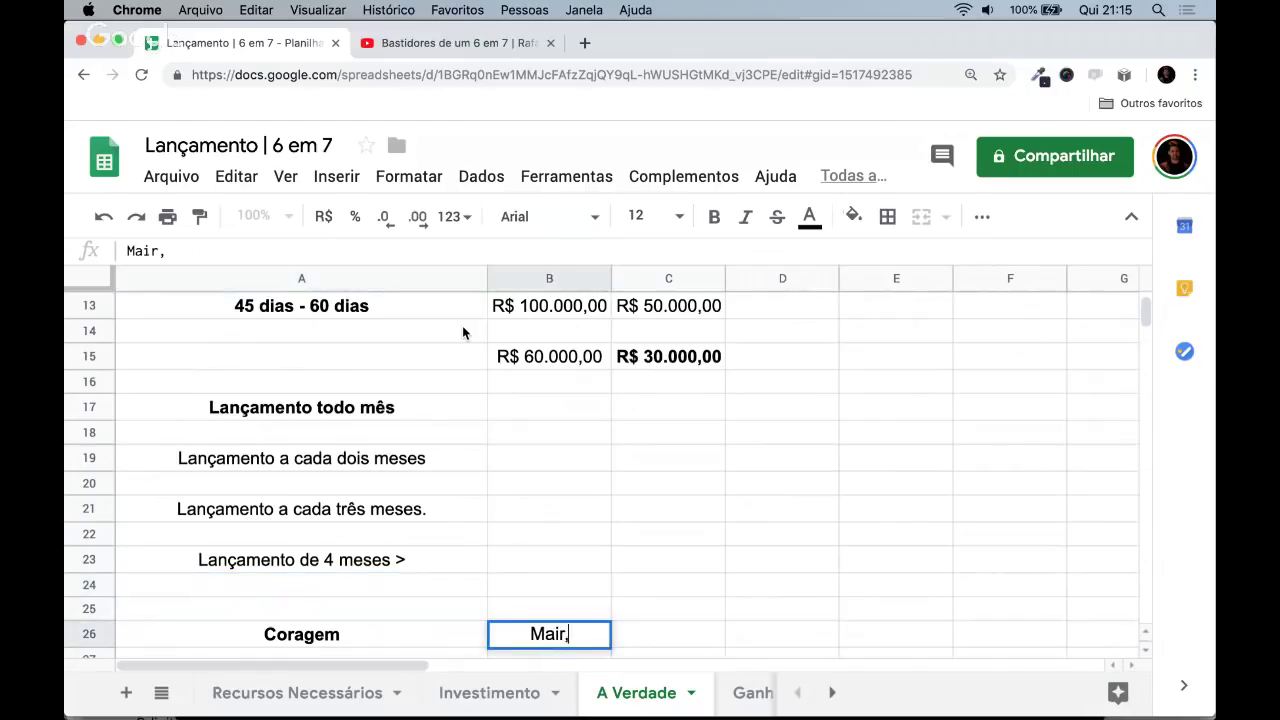
type("o, Erico...")
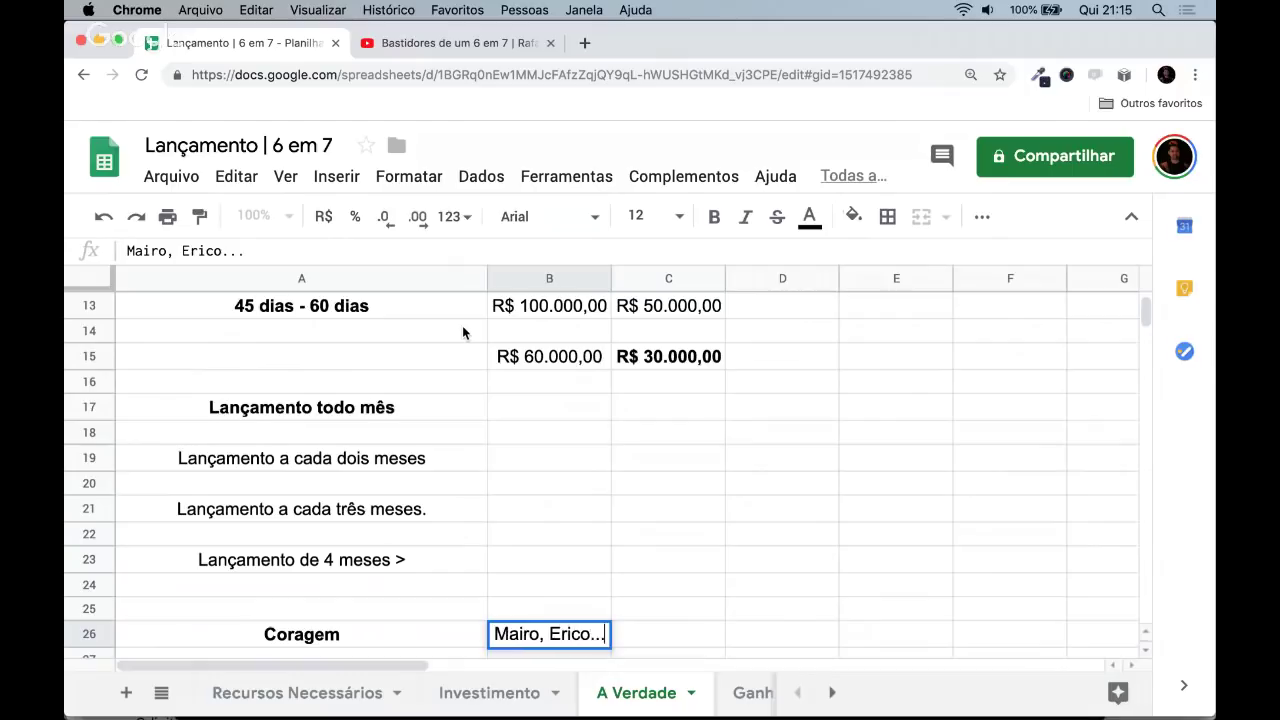
key("Return")
key("Up")
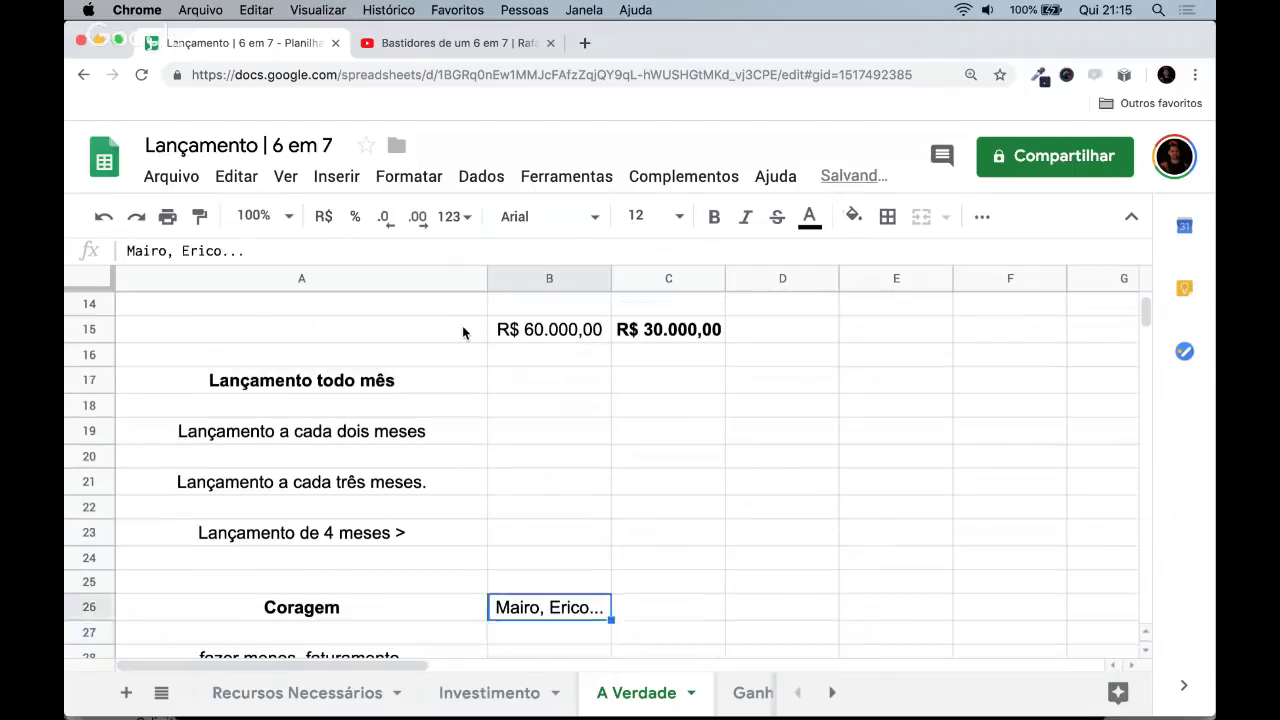
- Enter "Precisa ter uma estratégia de venda perpétua" in cell A24, below "Lançamento de 4 meses >"
key("Up")
key("Up")
key("Left")
type("Venda")
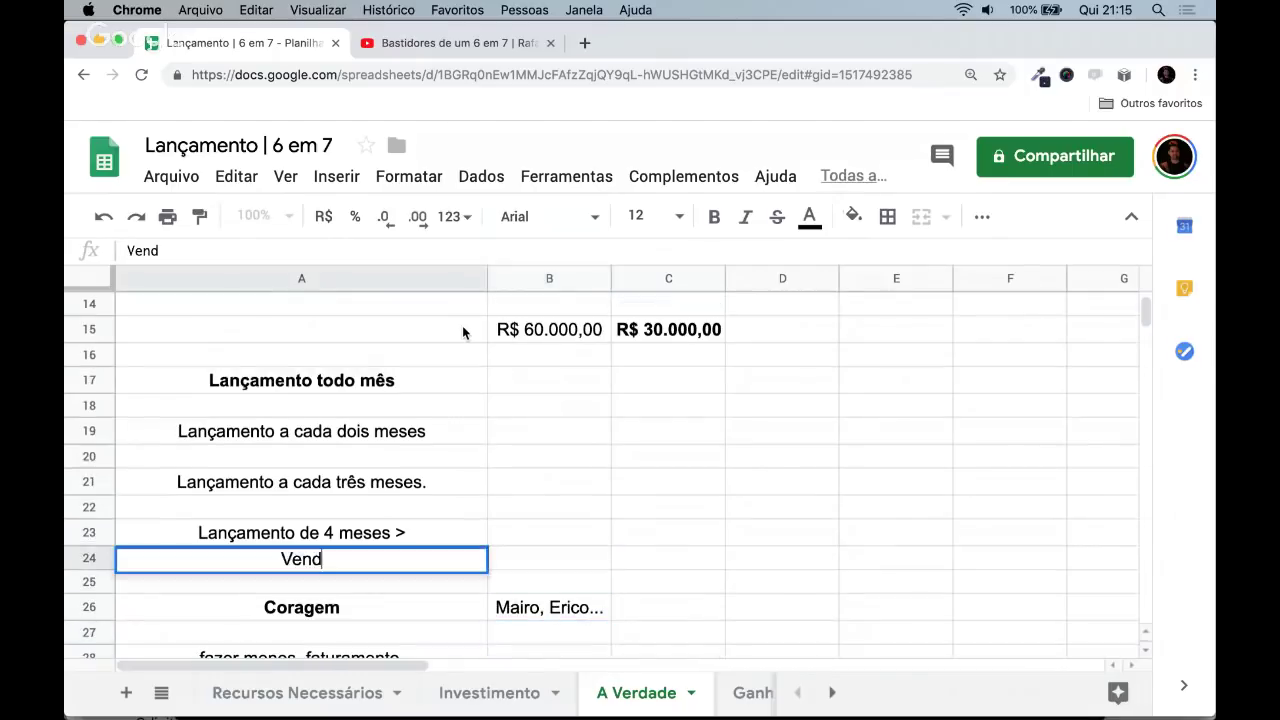
key("BackSpace")
key("BackSpace")
key("BackSpace")
key("BackSpace")
key("BackSpace")
key("BackSpace")
type("Precisa ter u")
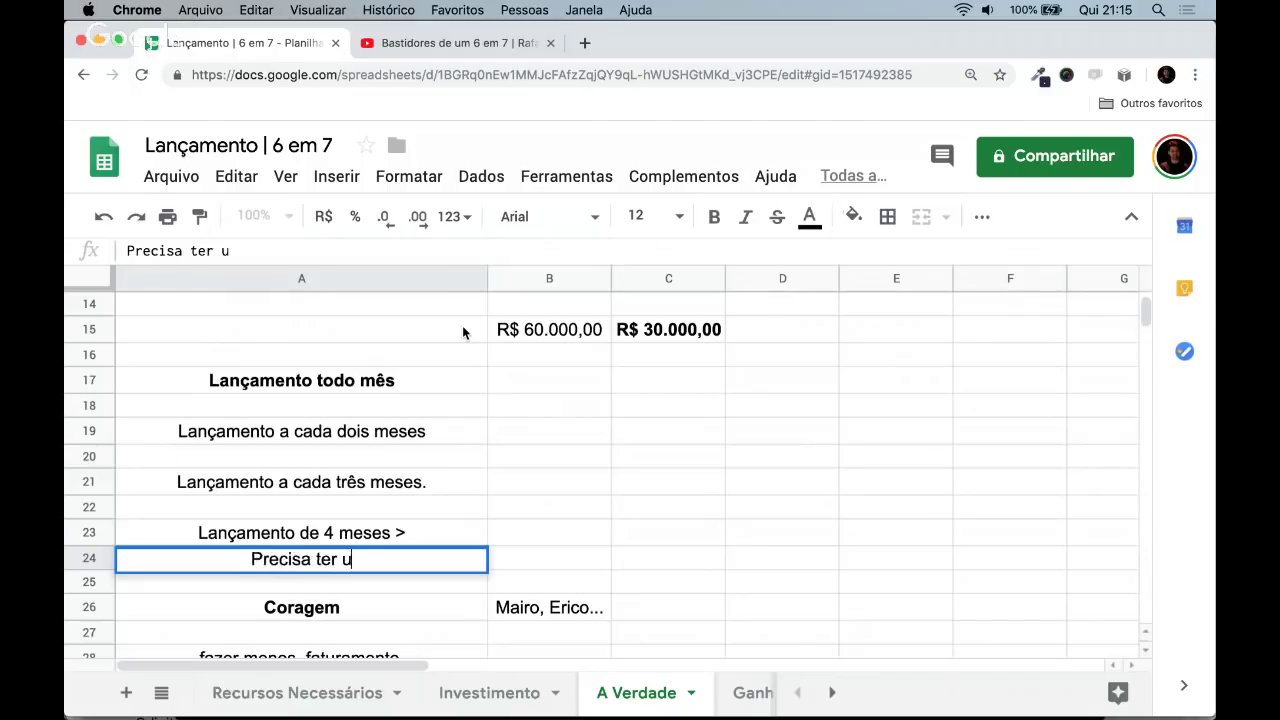
type("ma estratégia ")
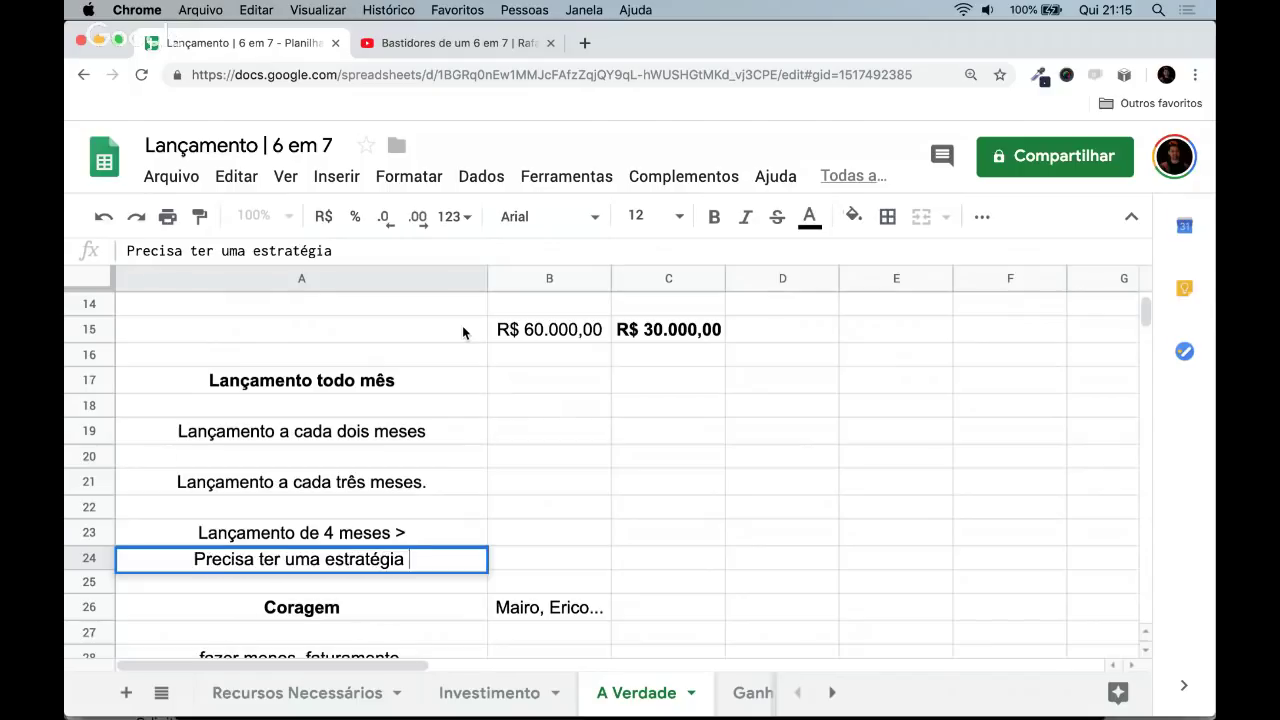
type("de venda ")
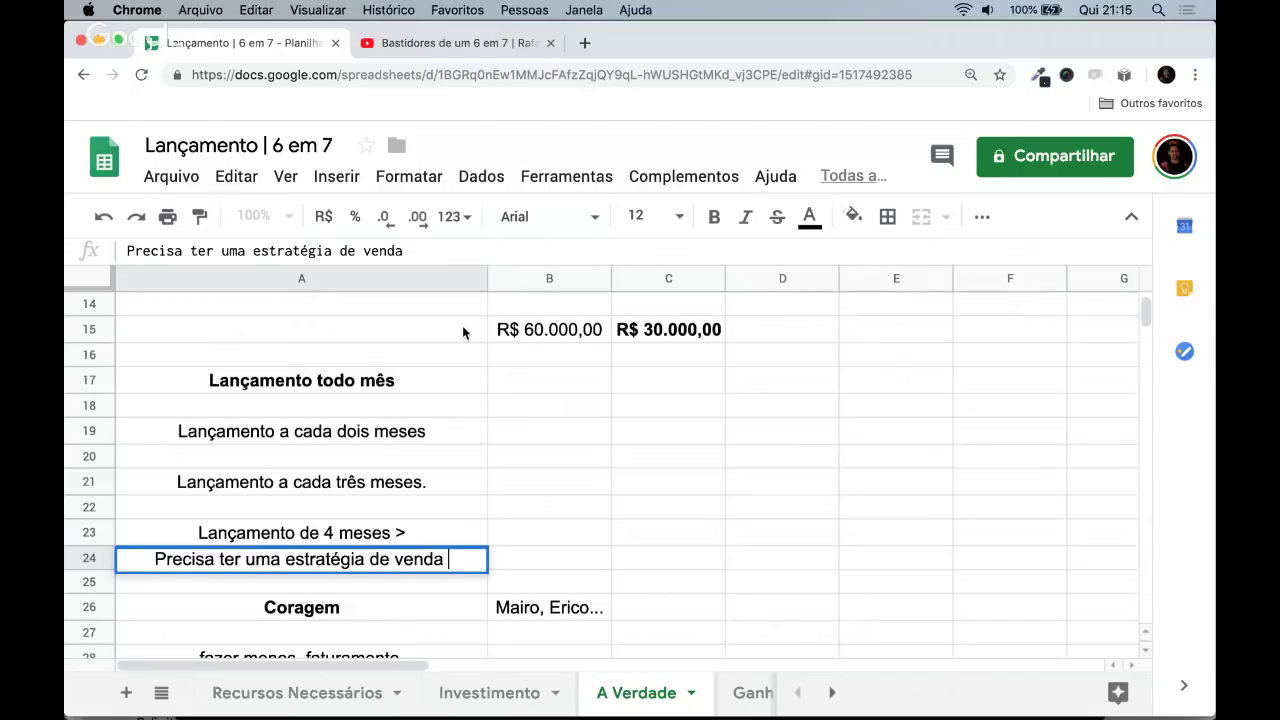
type("perpétua")
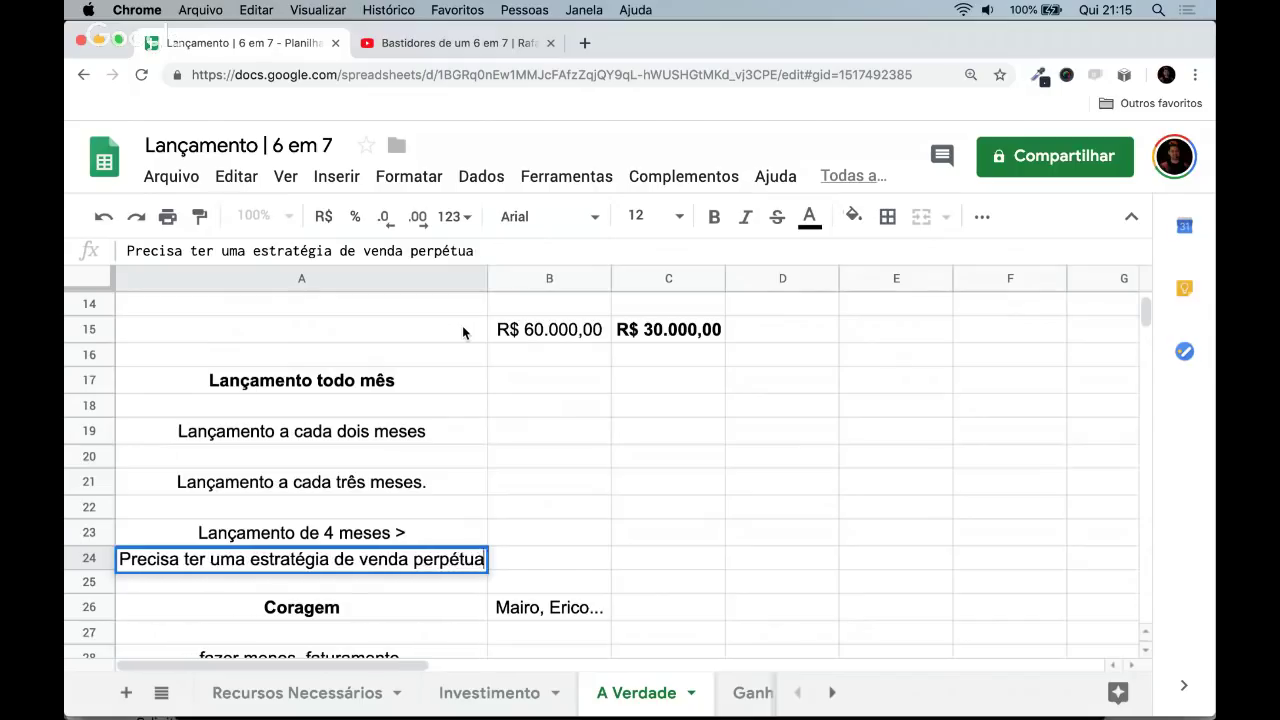
key("Return")
key("Up")
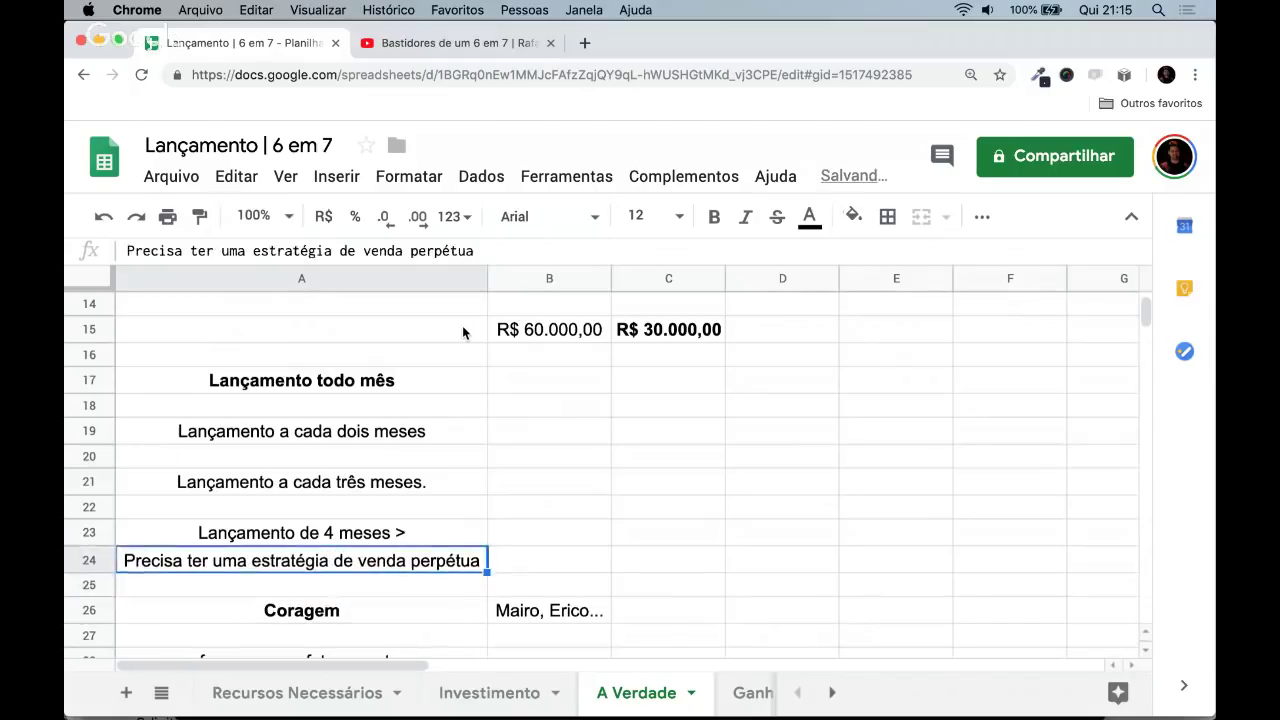
- Enter "investe hoje" in cell B24, beside the perpetual sales strategy note
key("Down")
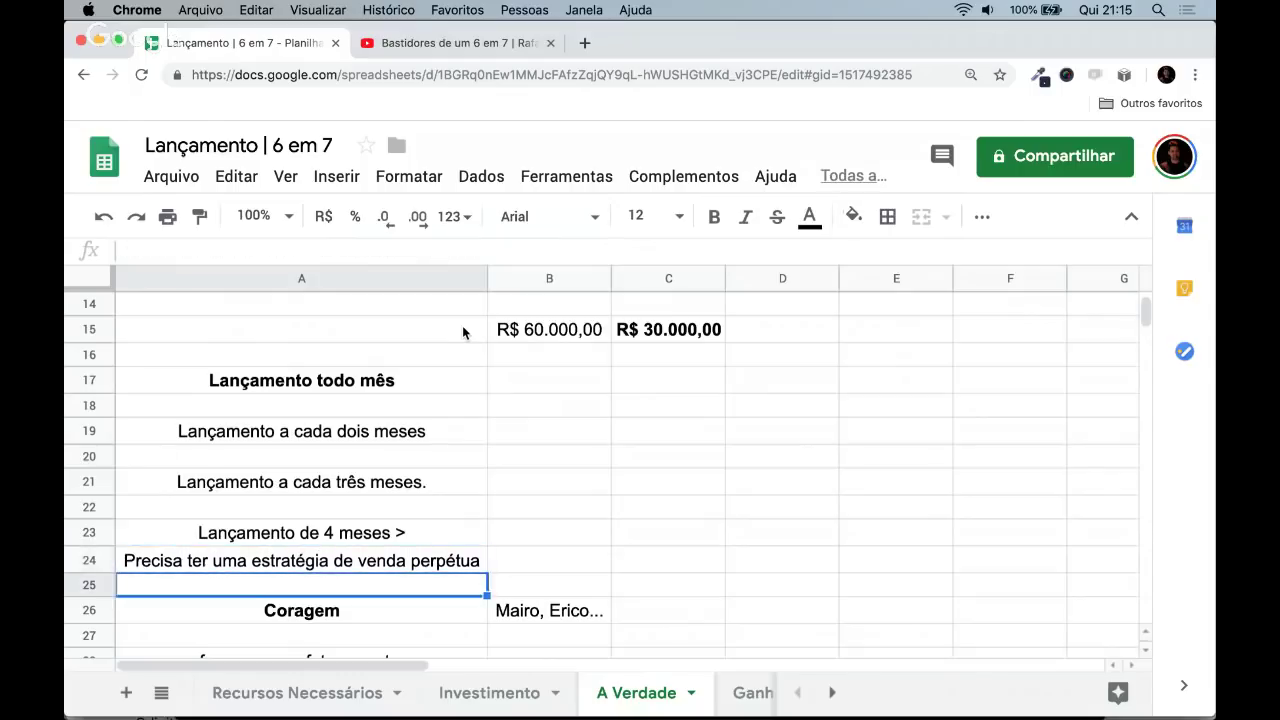
key("Down")
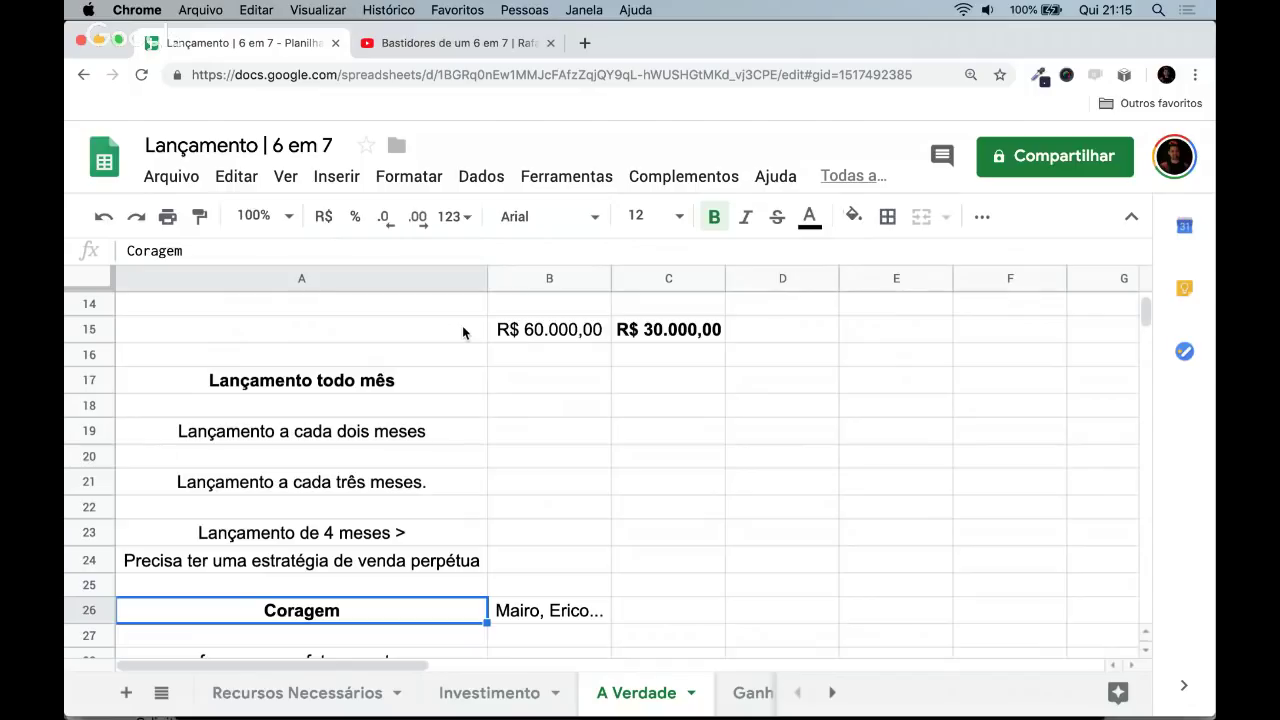
key("Up")
key("Up")
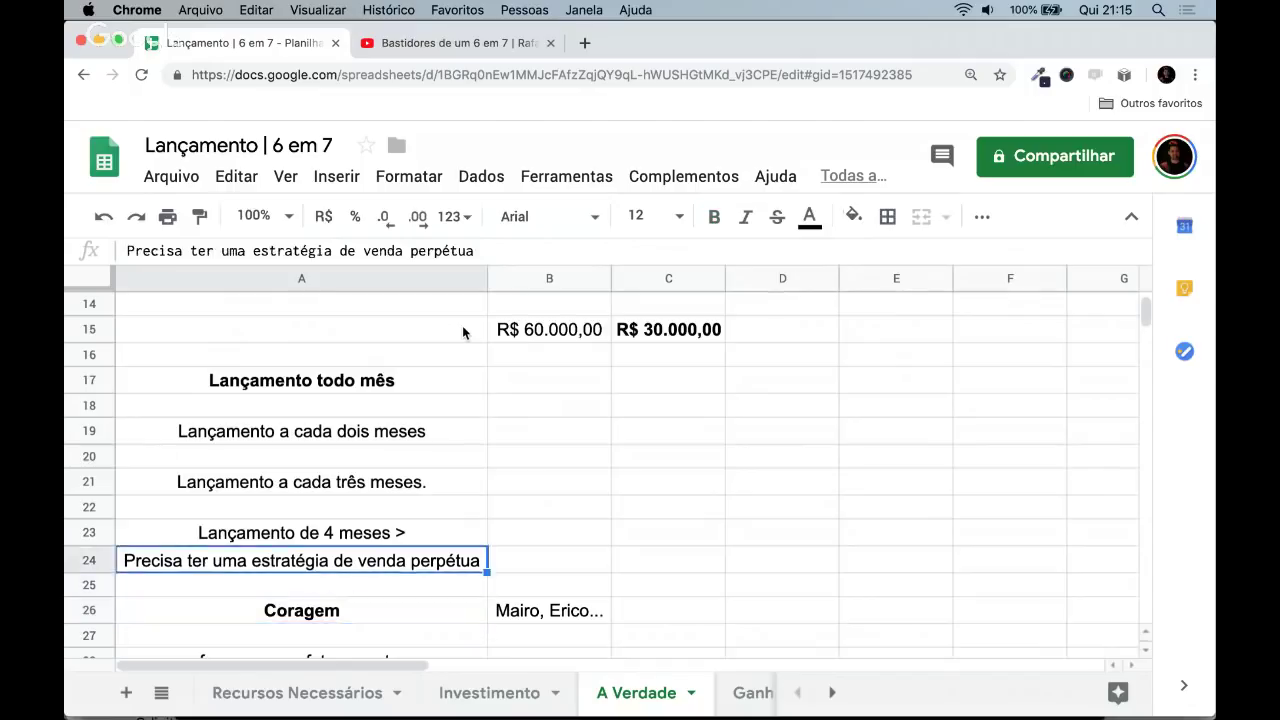
key("Right")
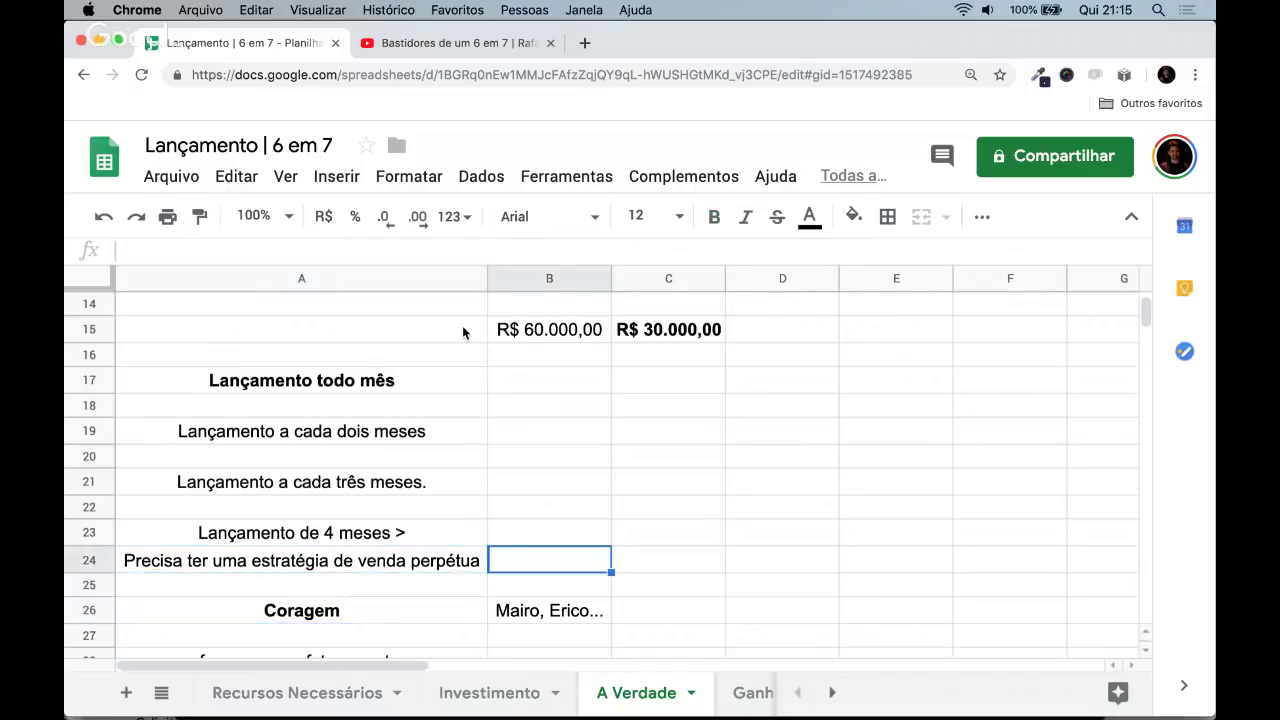
type("inv")
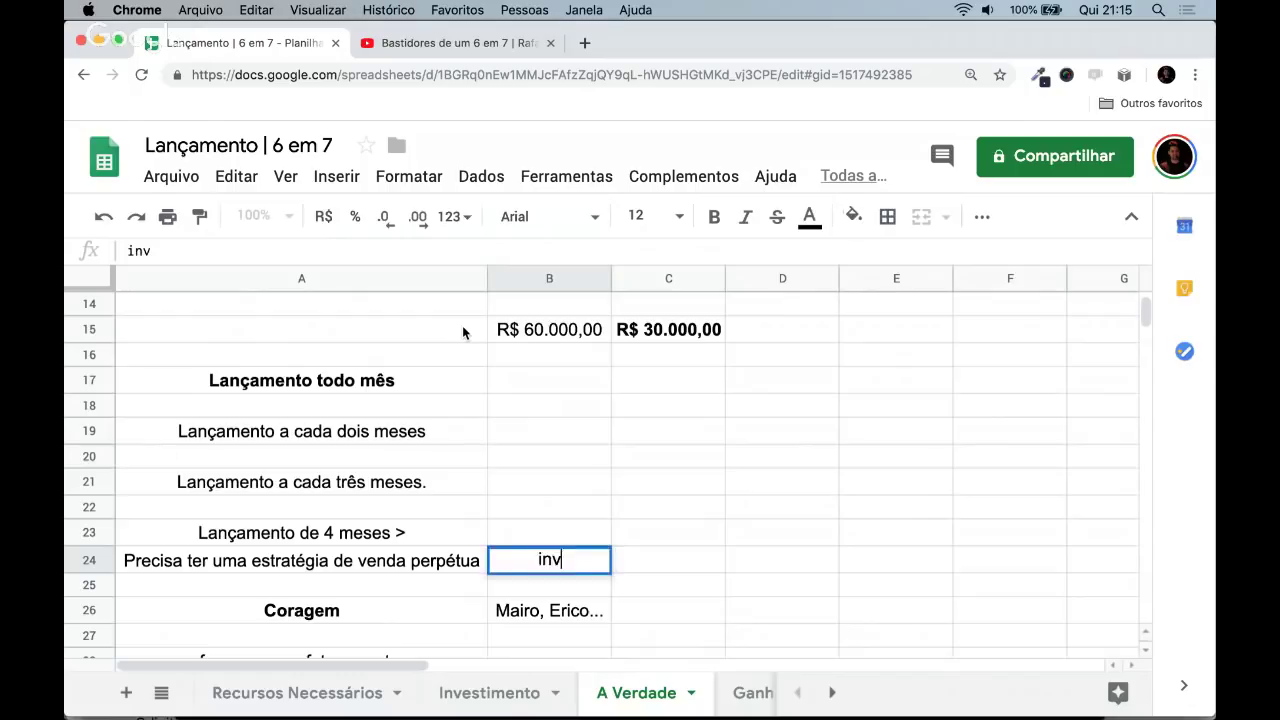
type("este hoje")
key("Tab")
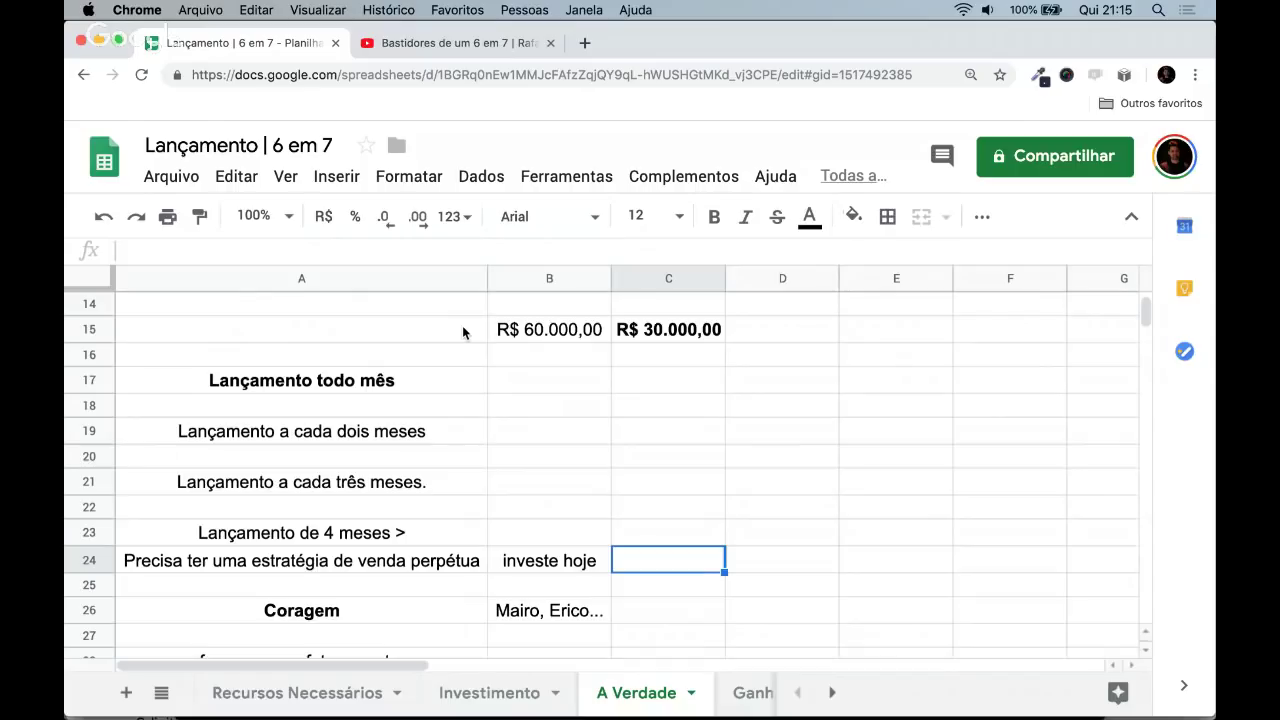
- Enter "6 dias > joga pra live > oferta" in cell C24
type("6 dias ")
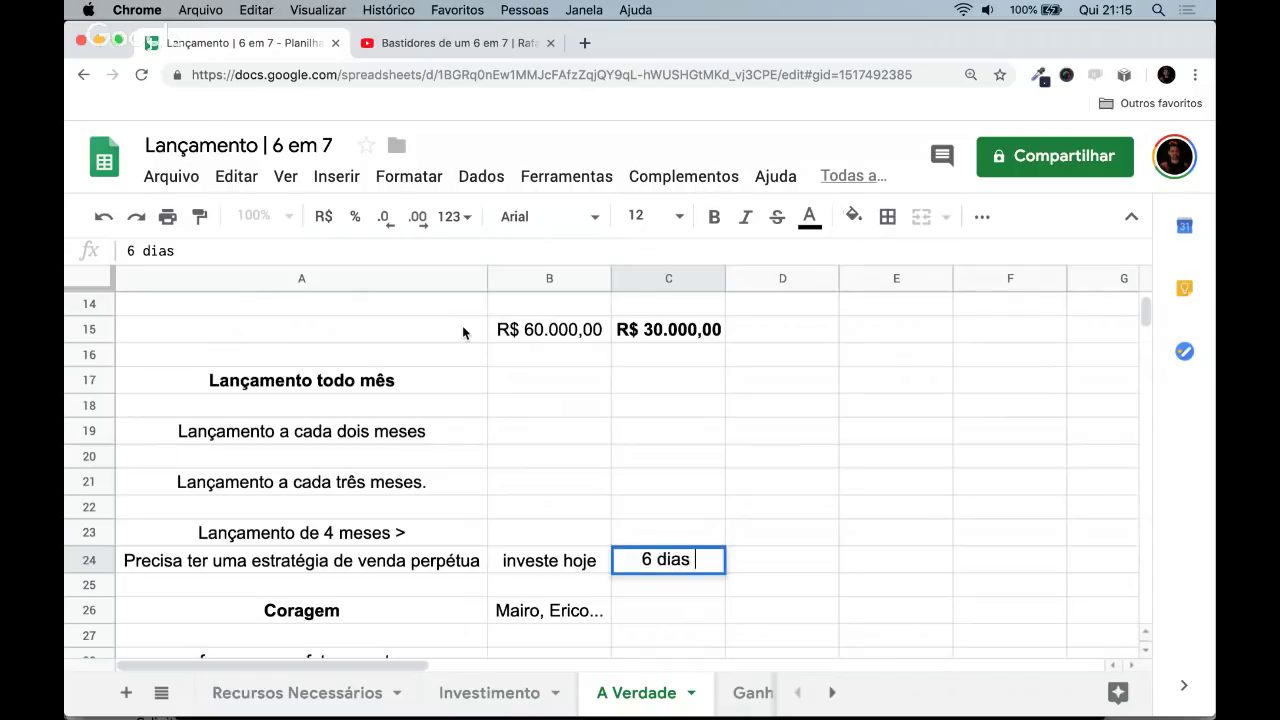
type("> joga pra ")
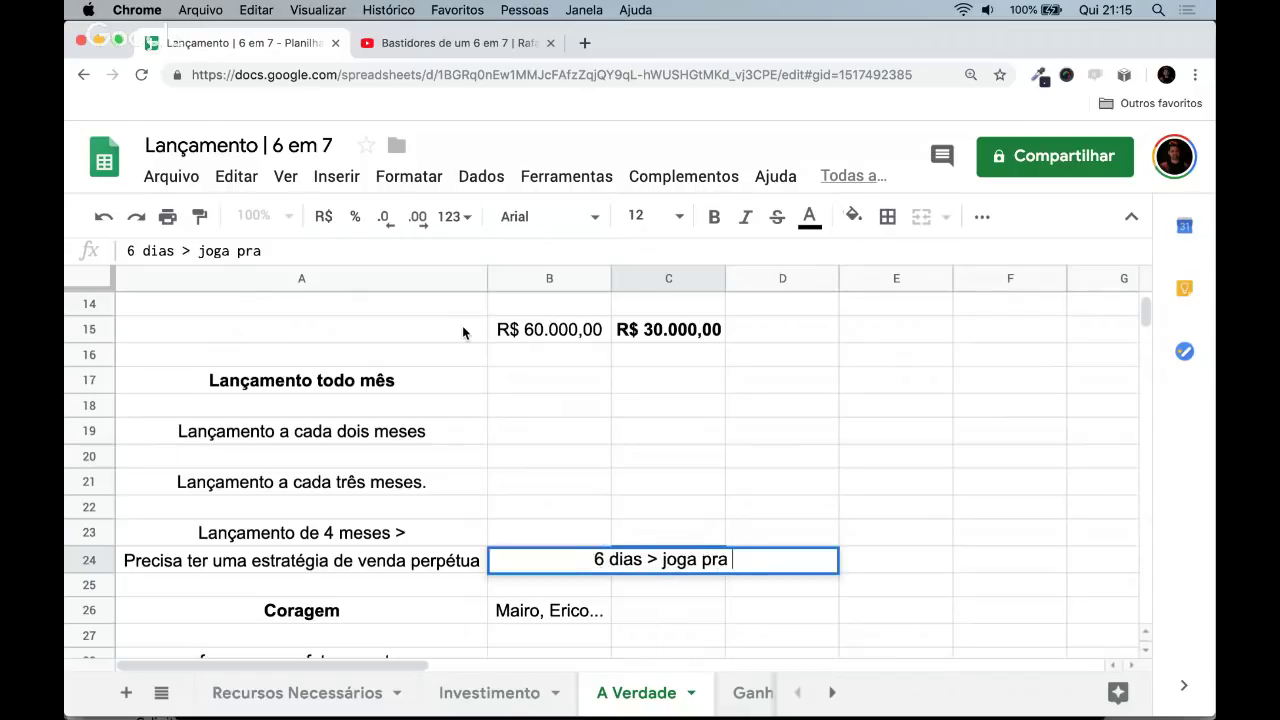
type("live > oferta")
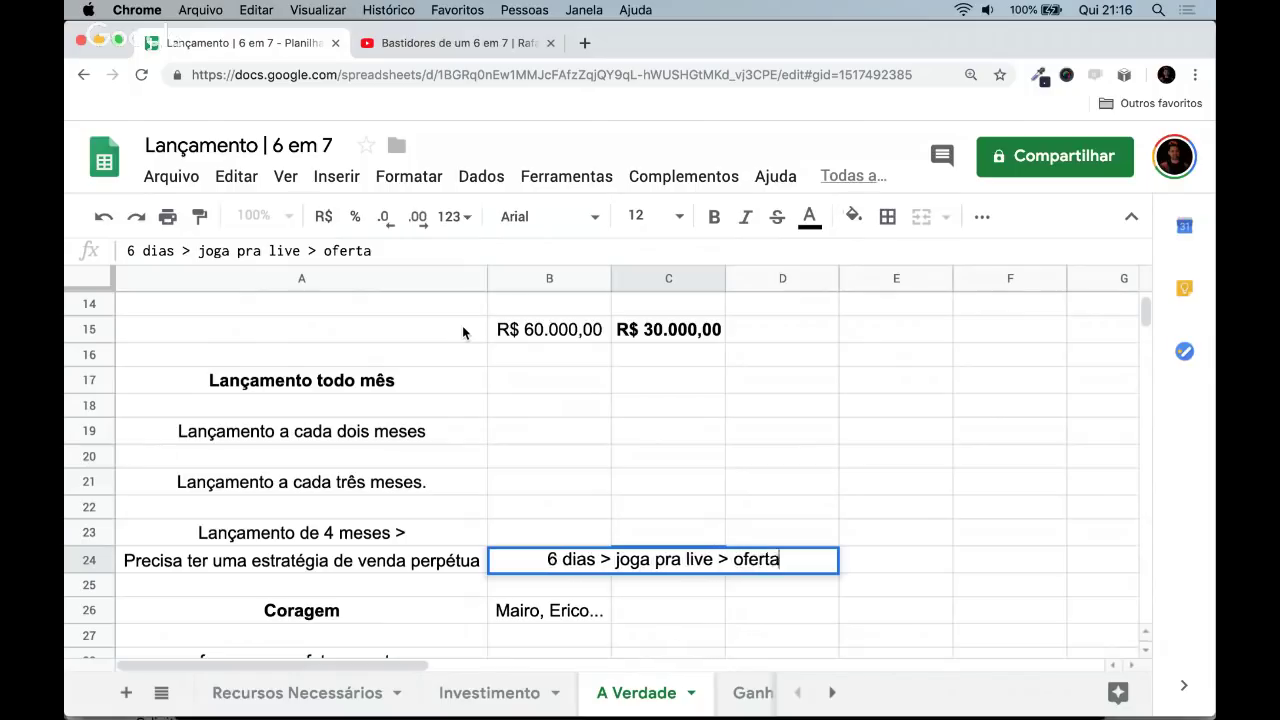
key("Return")
key("Up")
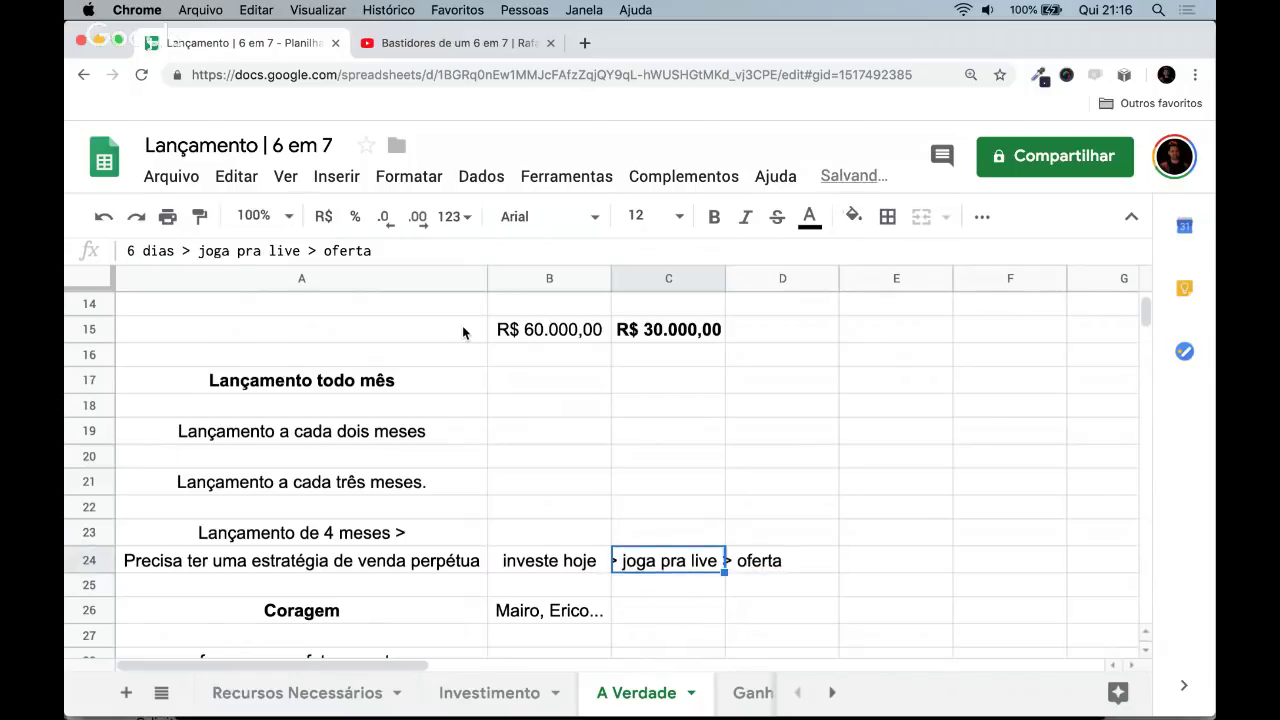
key("Right")
key("Left")
key("super+space")
type("6*")
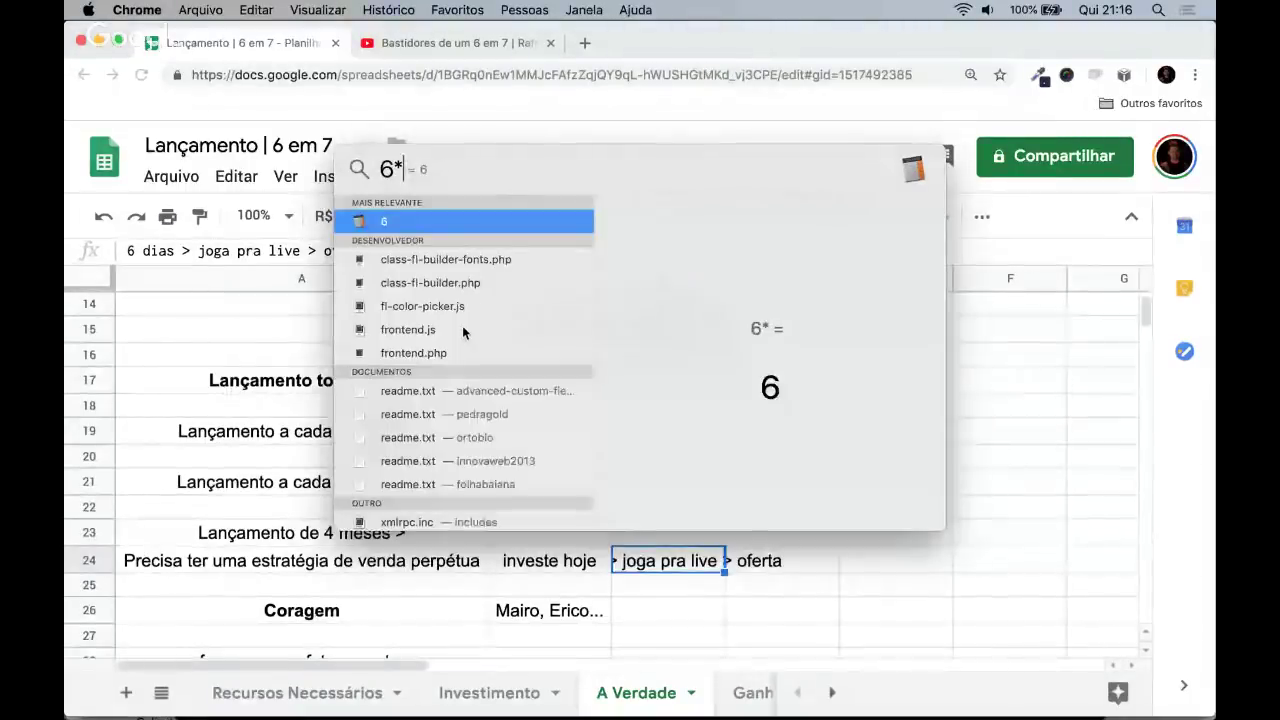
type("8")
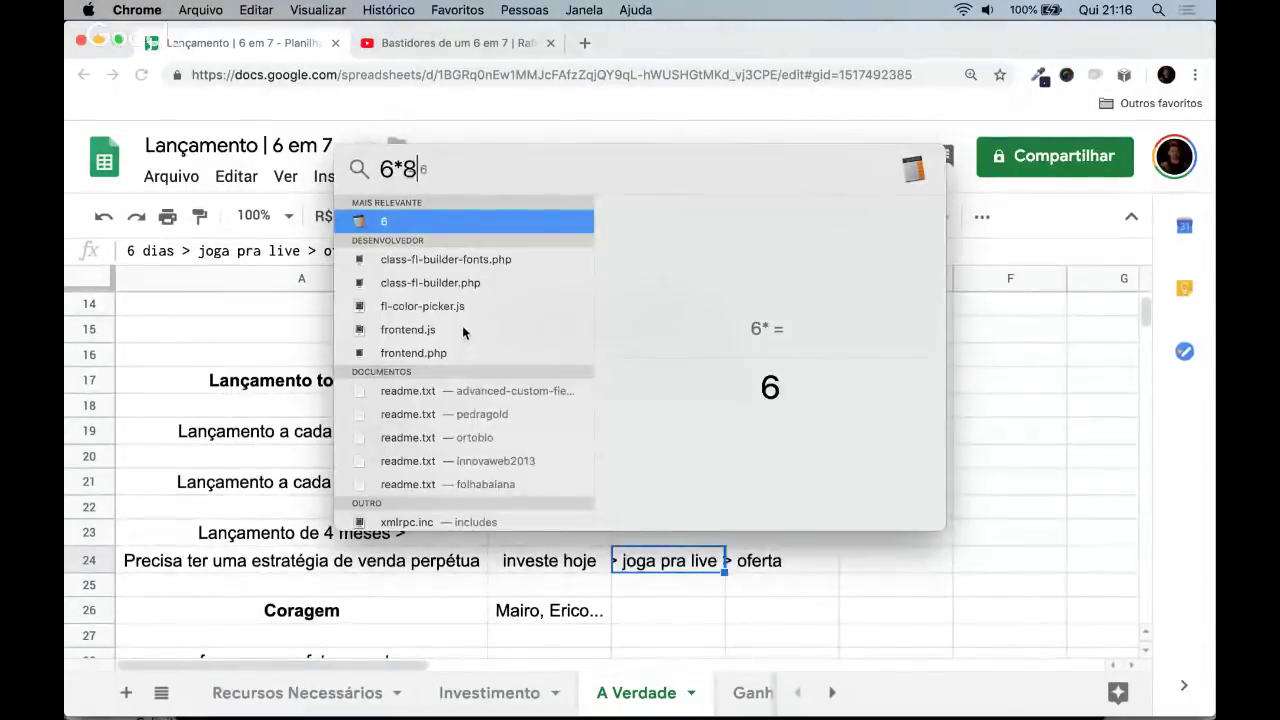
key("BackSpace")
key("BackSpace")
key("BackSpace")
type("15*8")
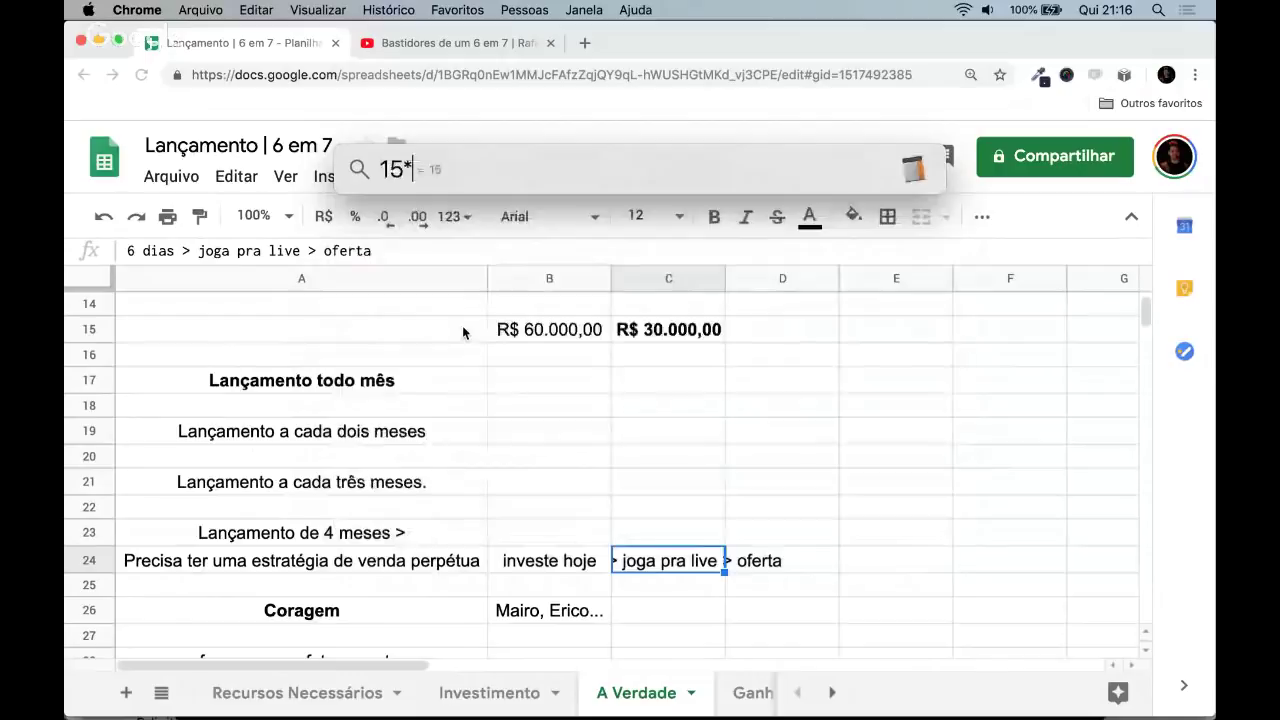
key("BackSpace")
key("BackSpace")
key("BackSpace")
key("BackSpace")
key("Escape")
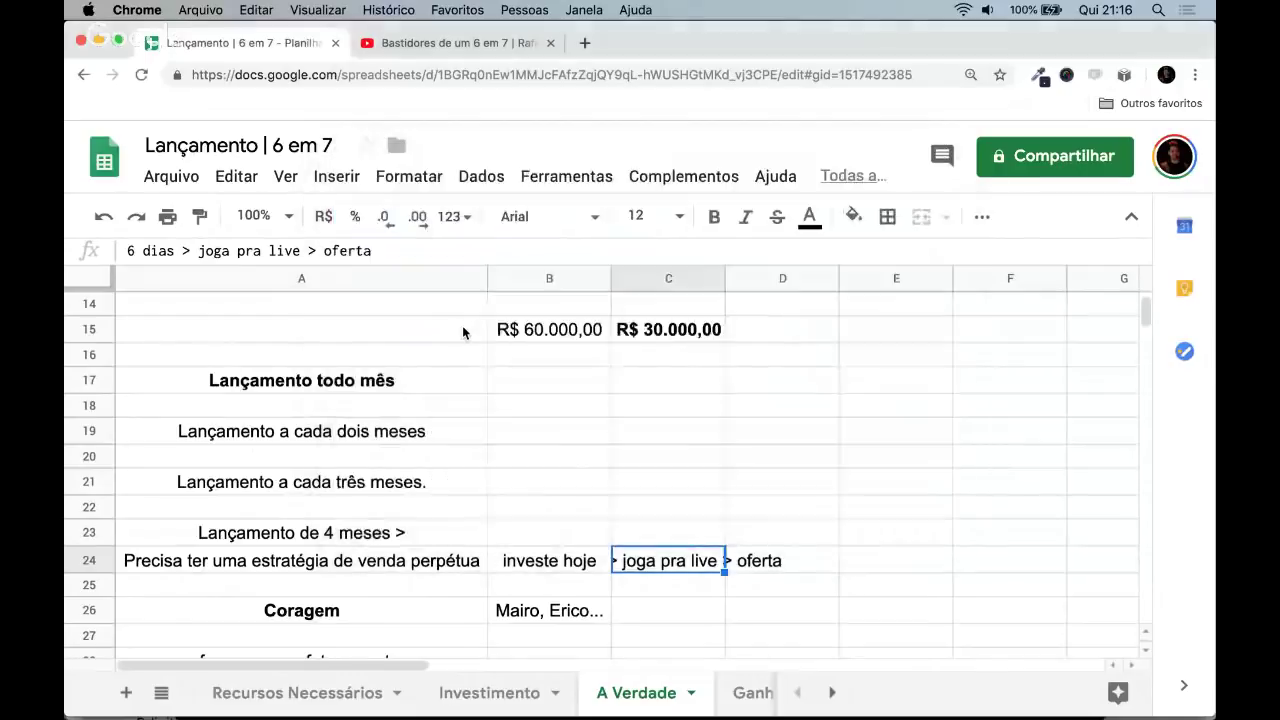
- Fit the width of column C to its contents so the whole note in C24 has room
key("Left")
key("Right")
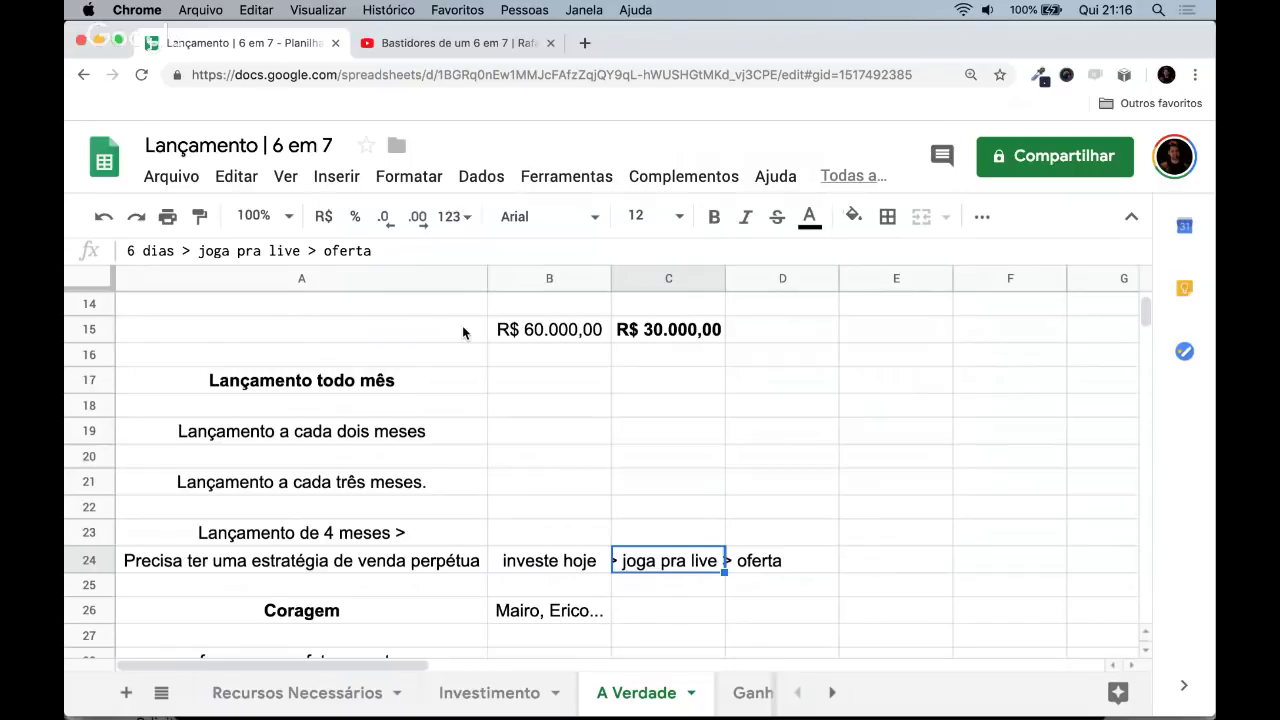
left_click(727, 288)
double_click(727, 285)
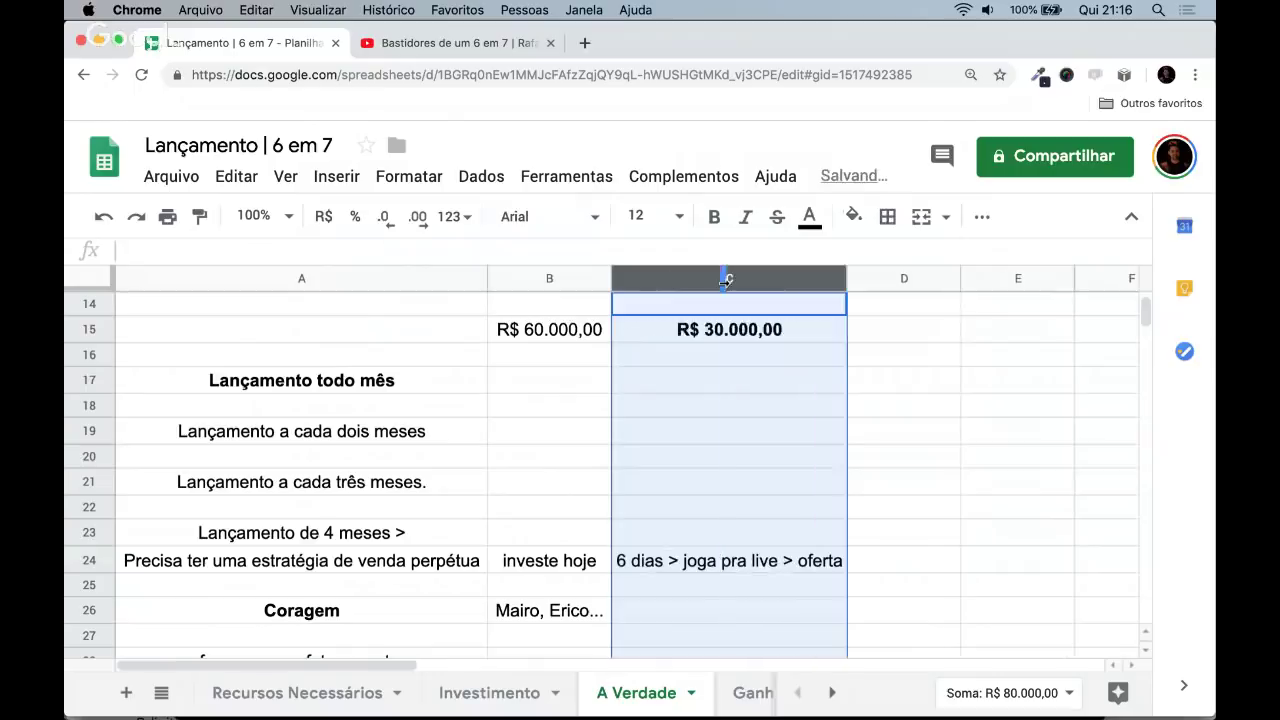
- Enter "Ganhos" in cell A1 of the Ganhos sheet and make it bold
left_click(741, 698)
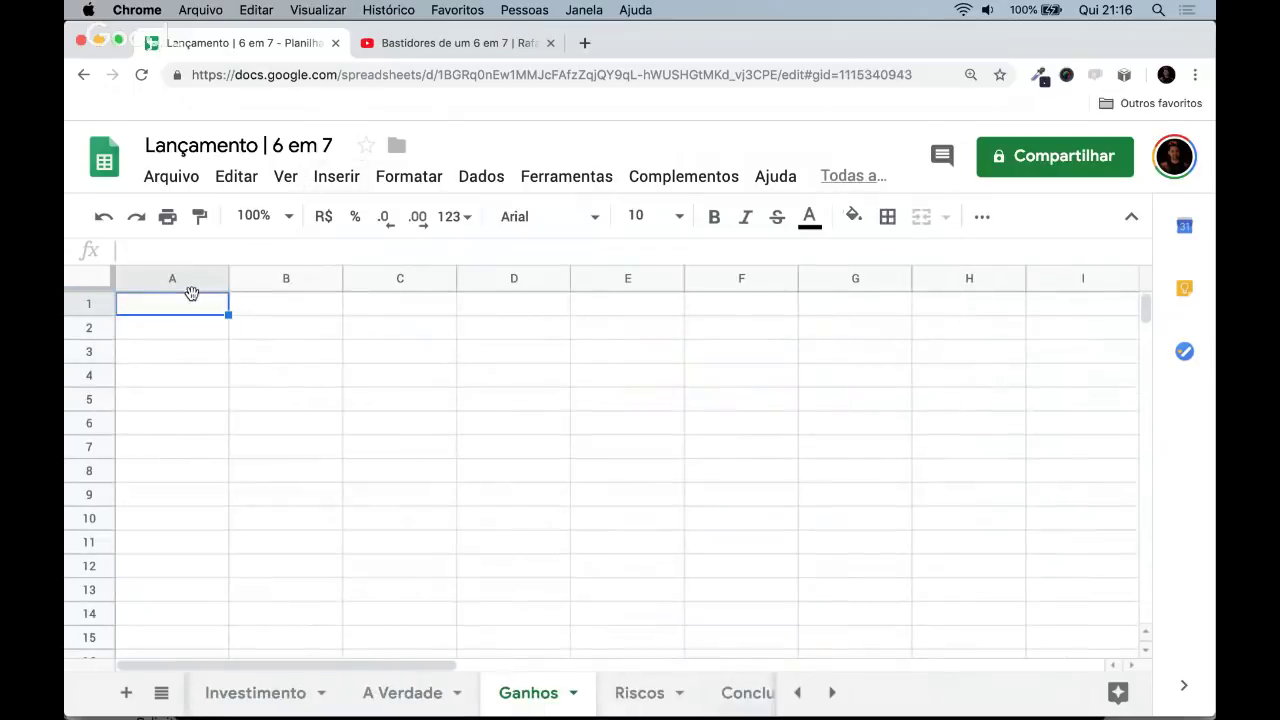
type("G")
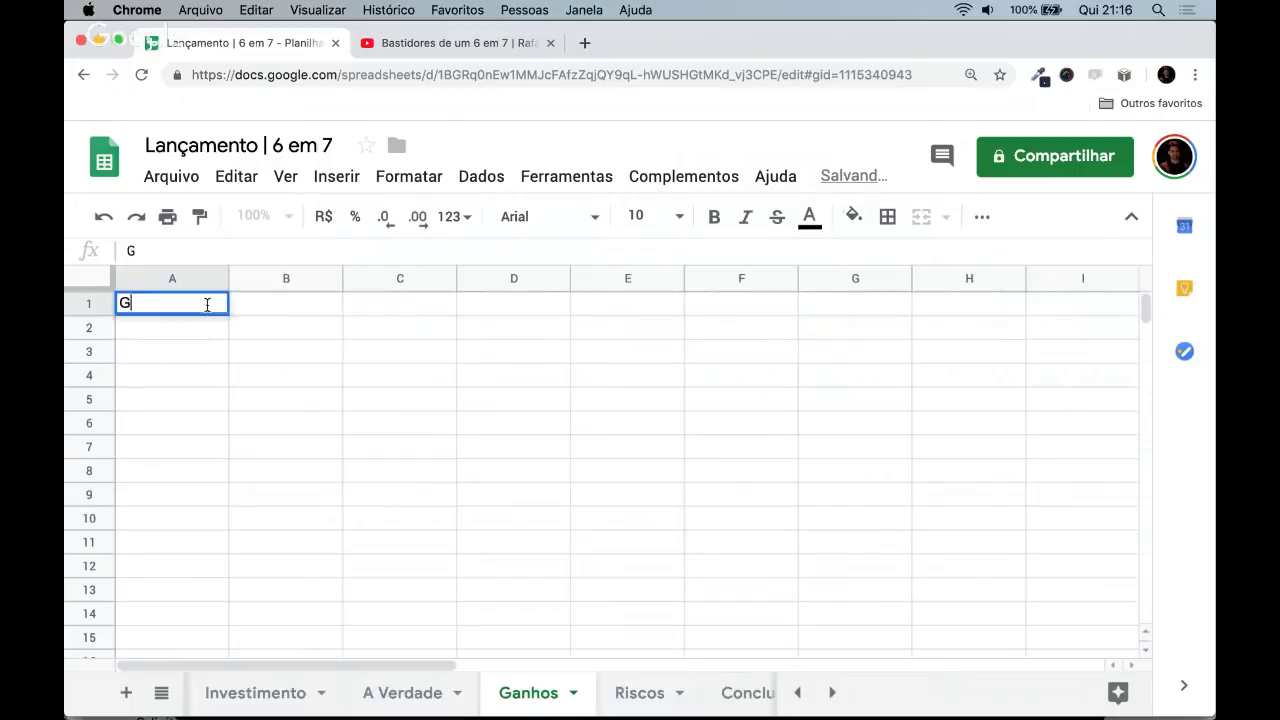
type("anhos")
key("Return")
left_click(207, 304)
key("ctrl+b")
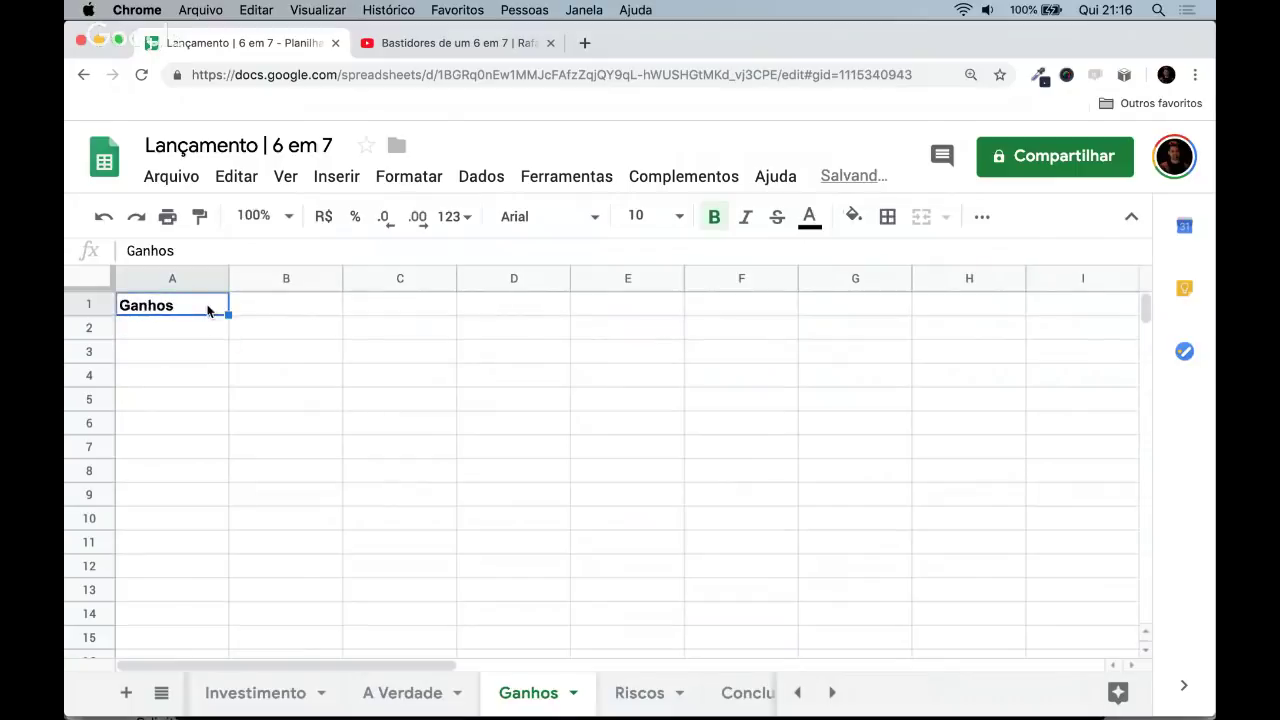
- Set the "Ganhos" heading to font size 15 and widen column A to about twice its width
left_click(640, 216)
type("15")
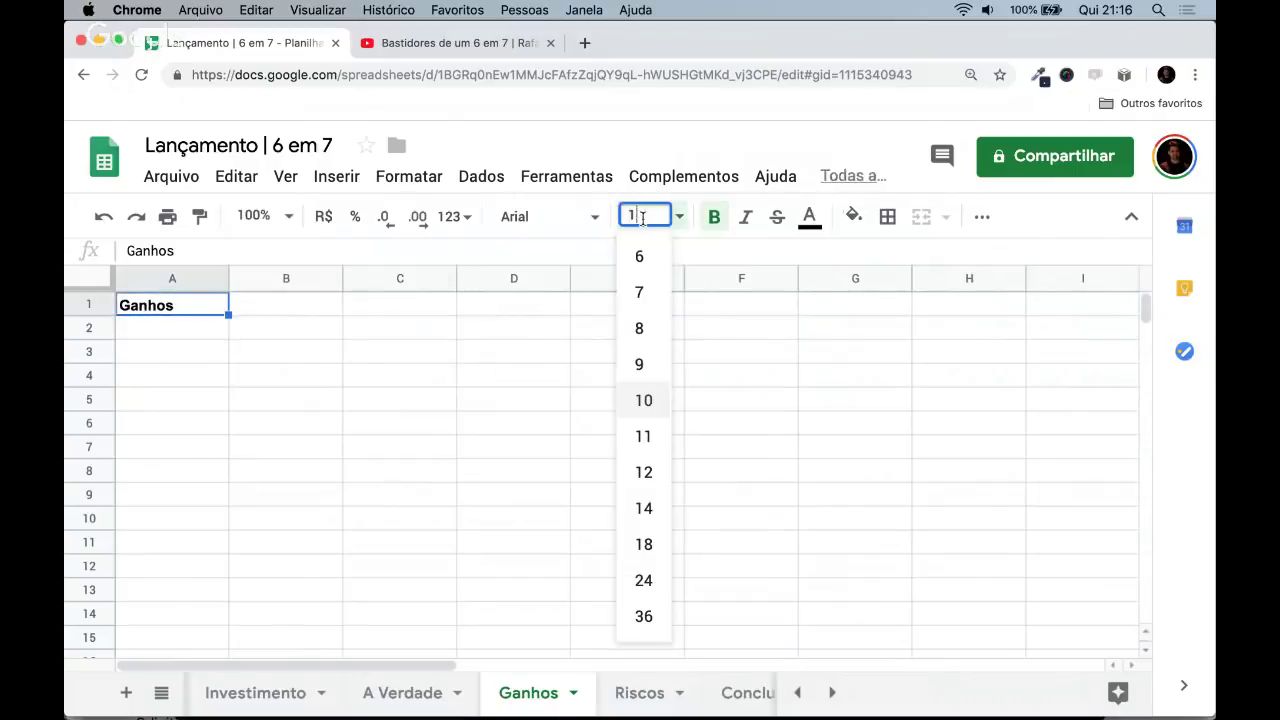
key("Return")
key("Return")
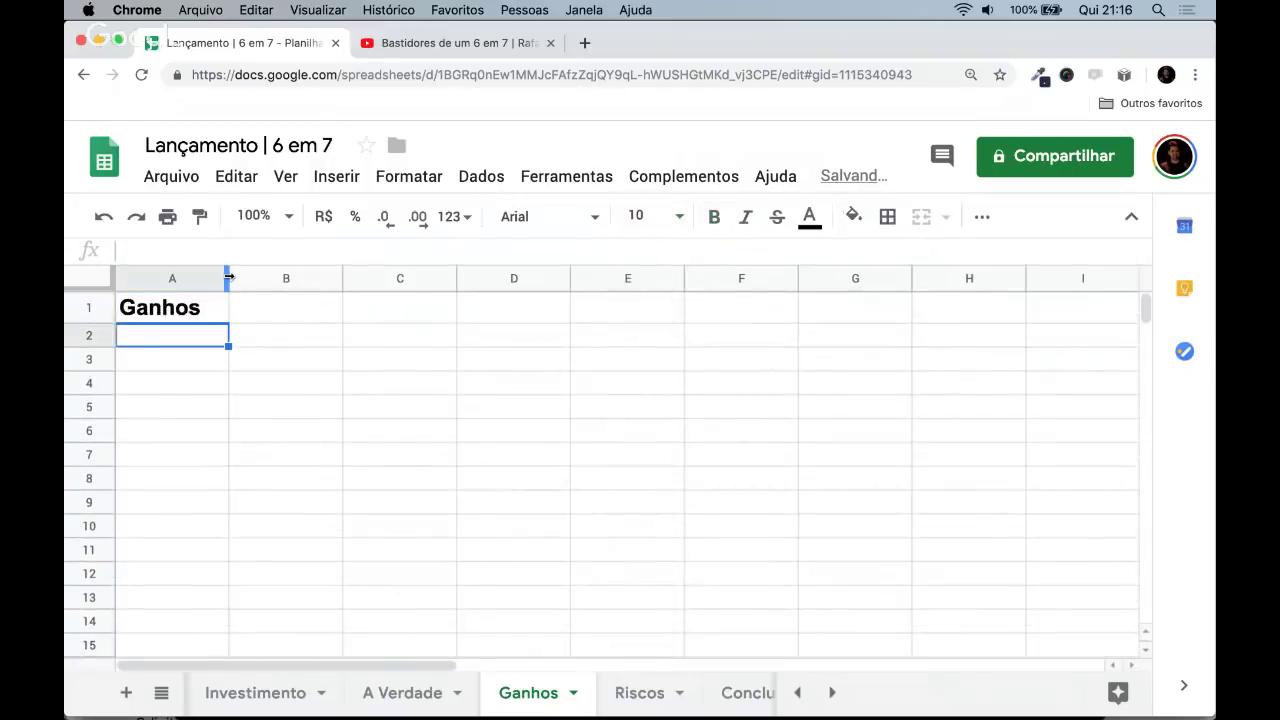
left_click_drag(229, 279, 340, 279)
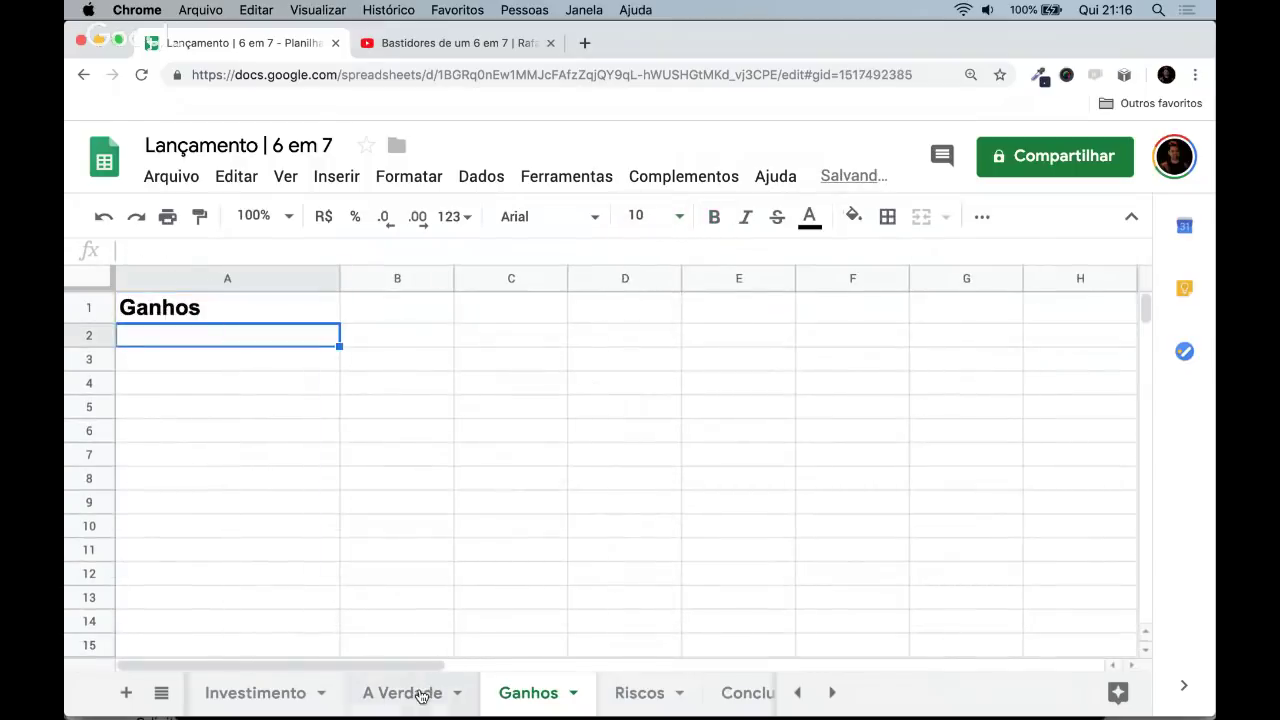
- Review the launch frequency, sales strategy and courage notes on the A Verdade sheet, and return to the Ganhos sheet
left_click(423, 692)
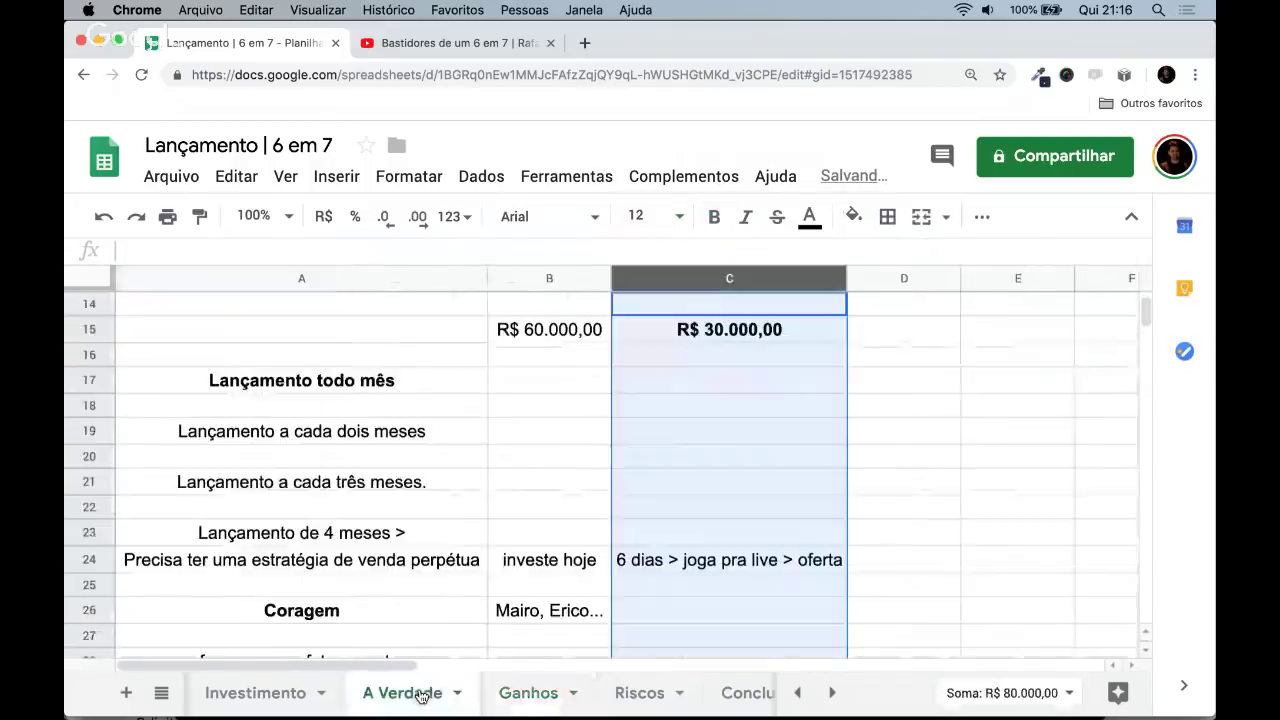
left_click(426, 615)
left_click(524, 609)
scroll(526, 609, "up", 1)
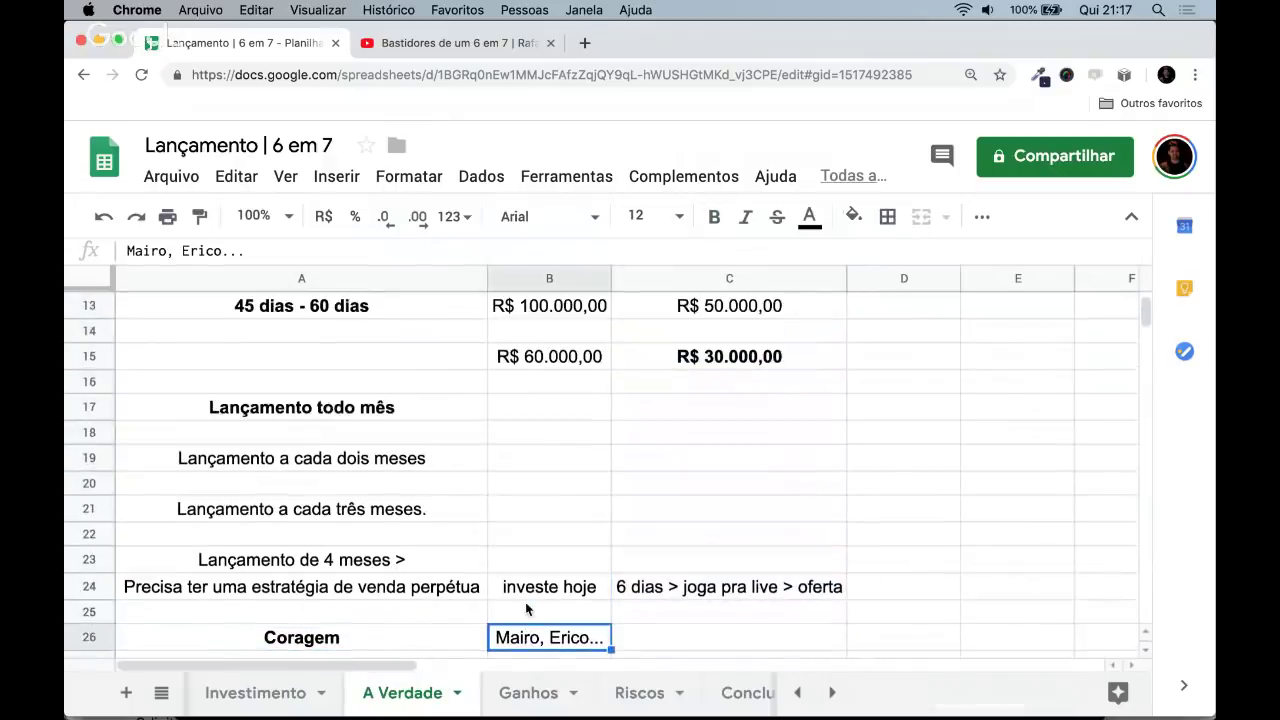
scroll(526, 609, "down", 1)
left_click(437, 572)
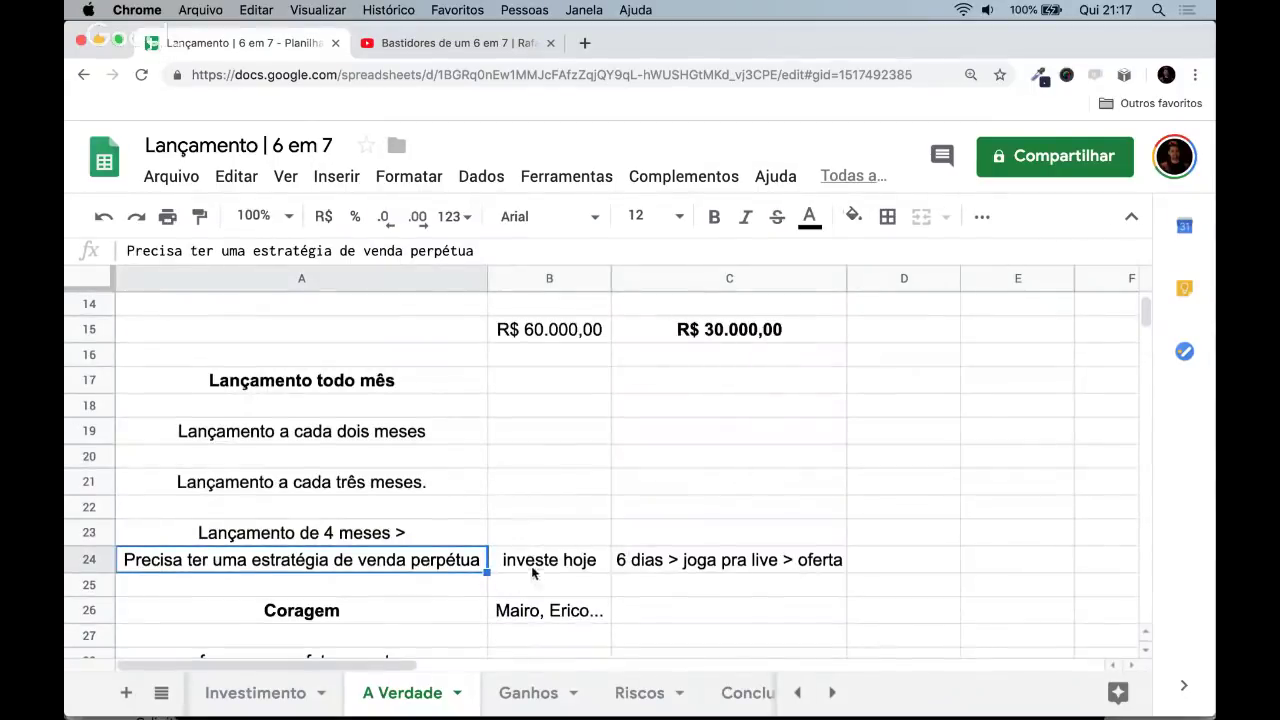
left_click(523, 693)
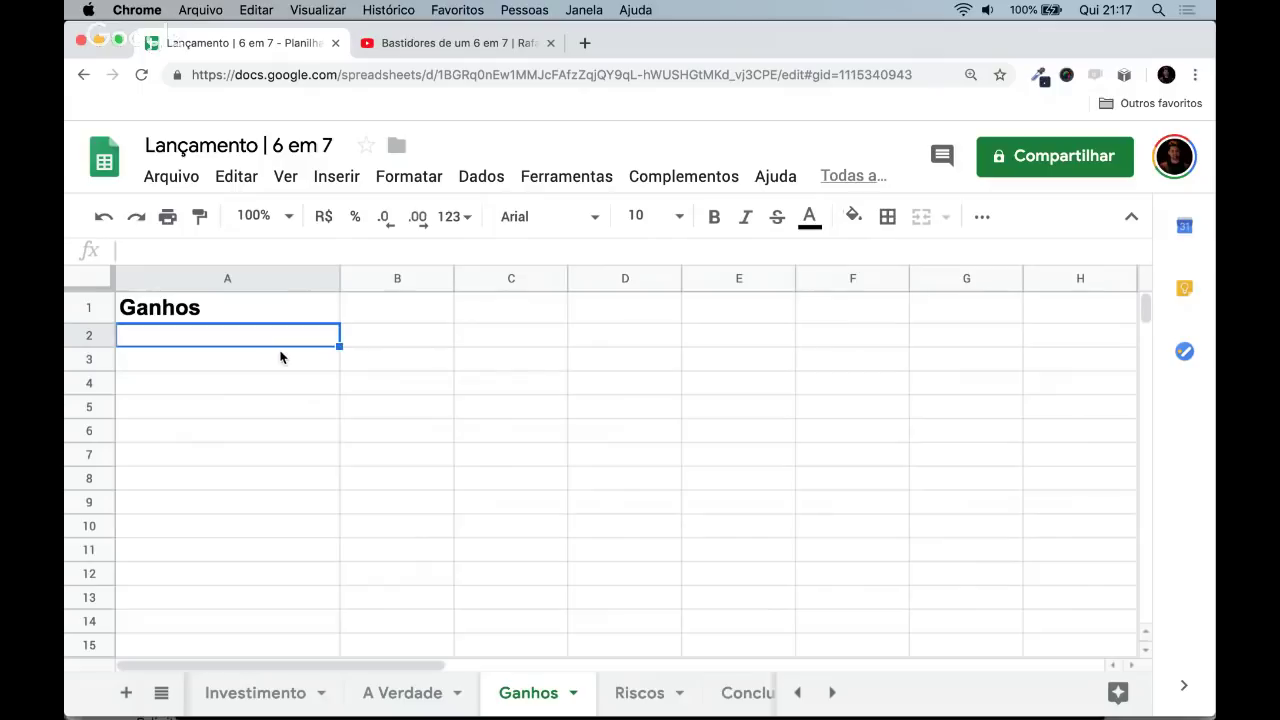
- Enter "Audiência" in cell A2 of the Ganhos sheet and make it bold
type("Audiêc")
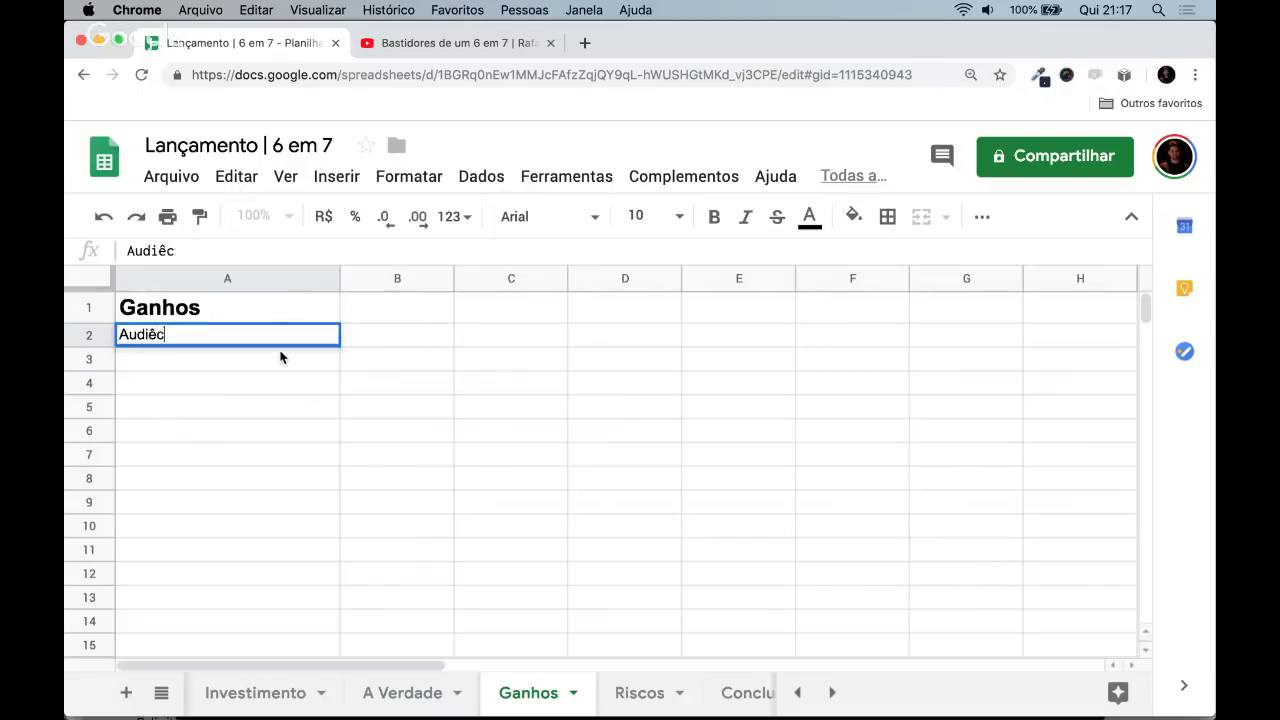
key("BackSpace")
type("ncia")
key("Return")
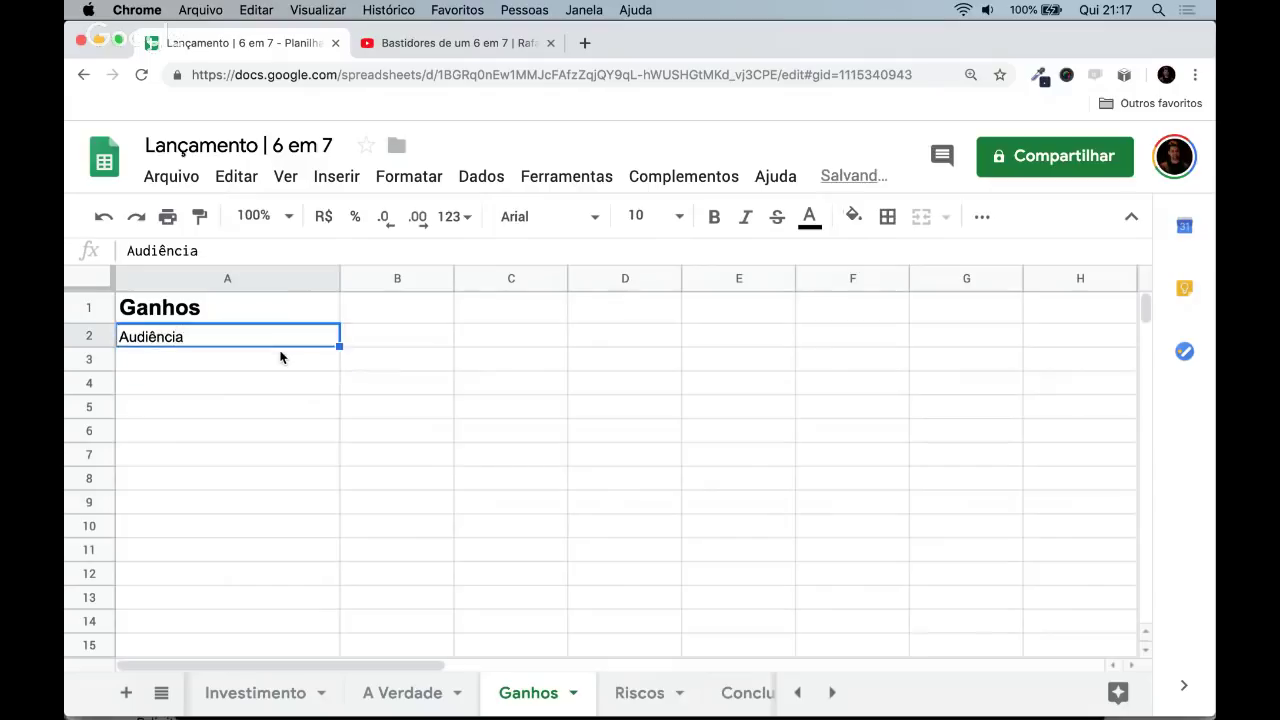
key("super+b")
key("super+b")
key("super+b")
key("super+b")
key("super+b")
key("super+b")
key("super+b")
key("super+b")
key("super+b")
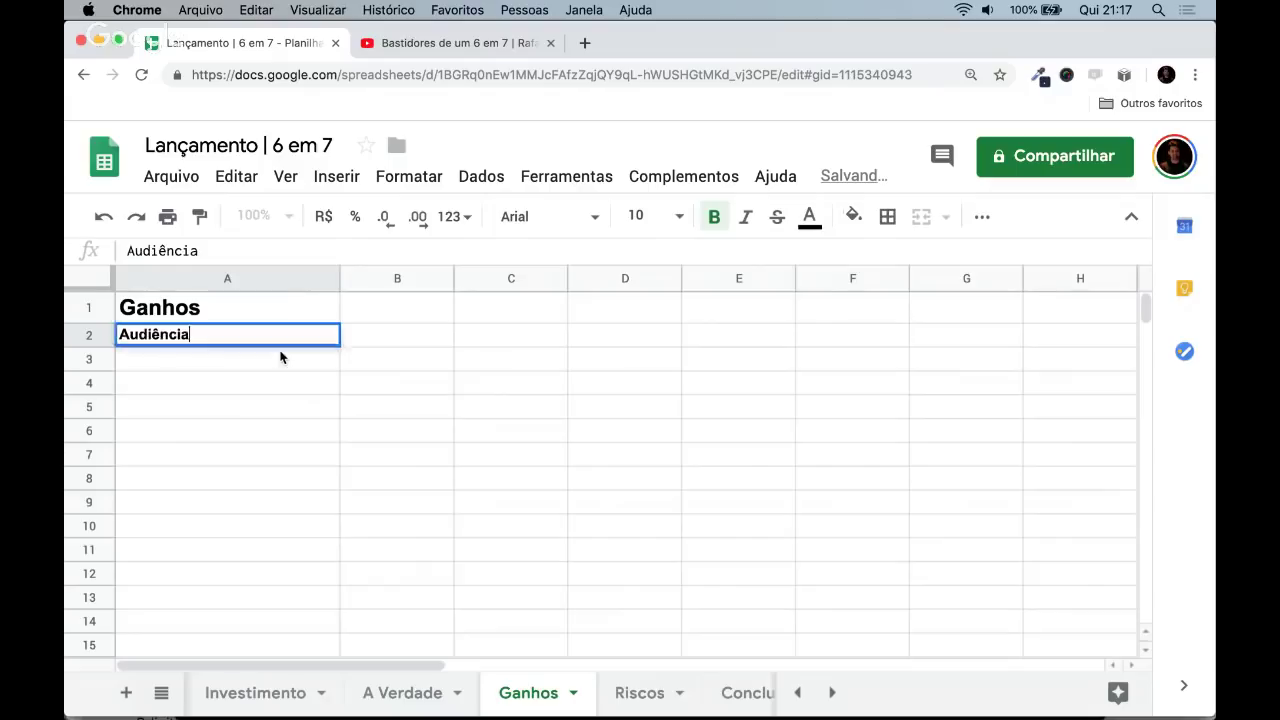
- Enter "experiência" in cell A3 and "coragem" in cell A4
left_click(280, 357)
type("experiência,")
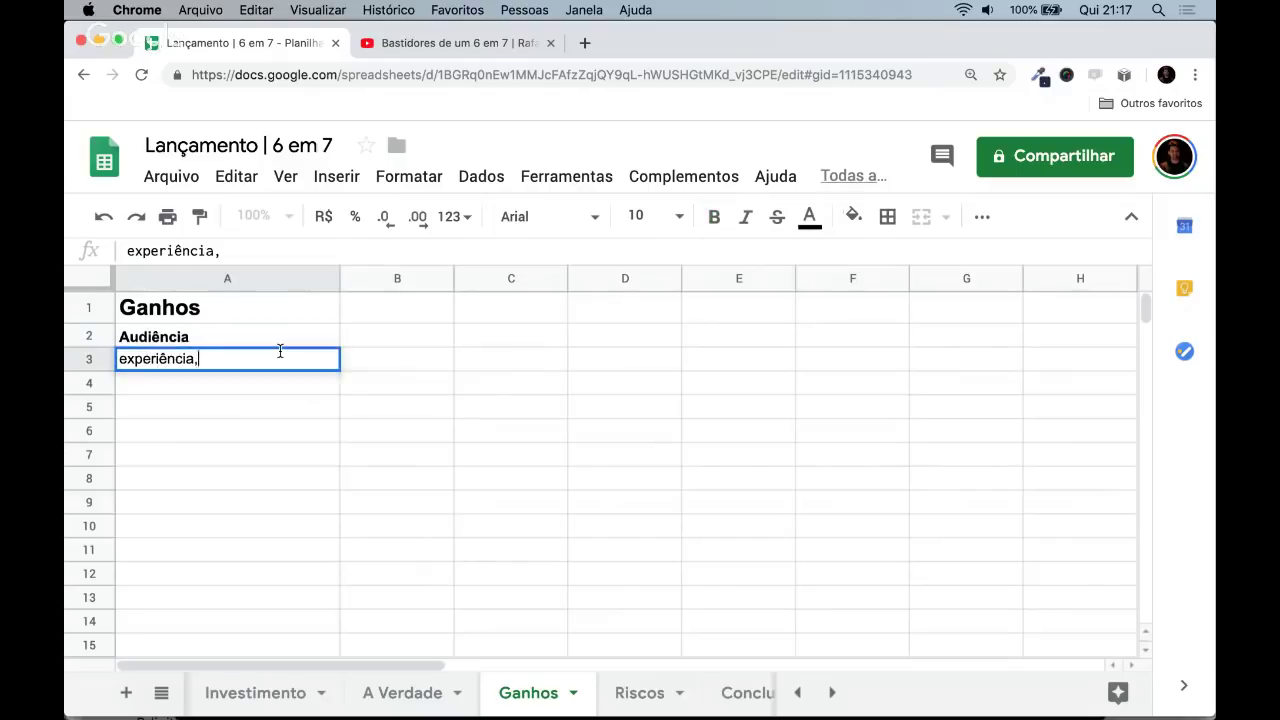
key("BackSpace")
key("Return")
type("coragem")
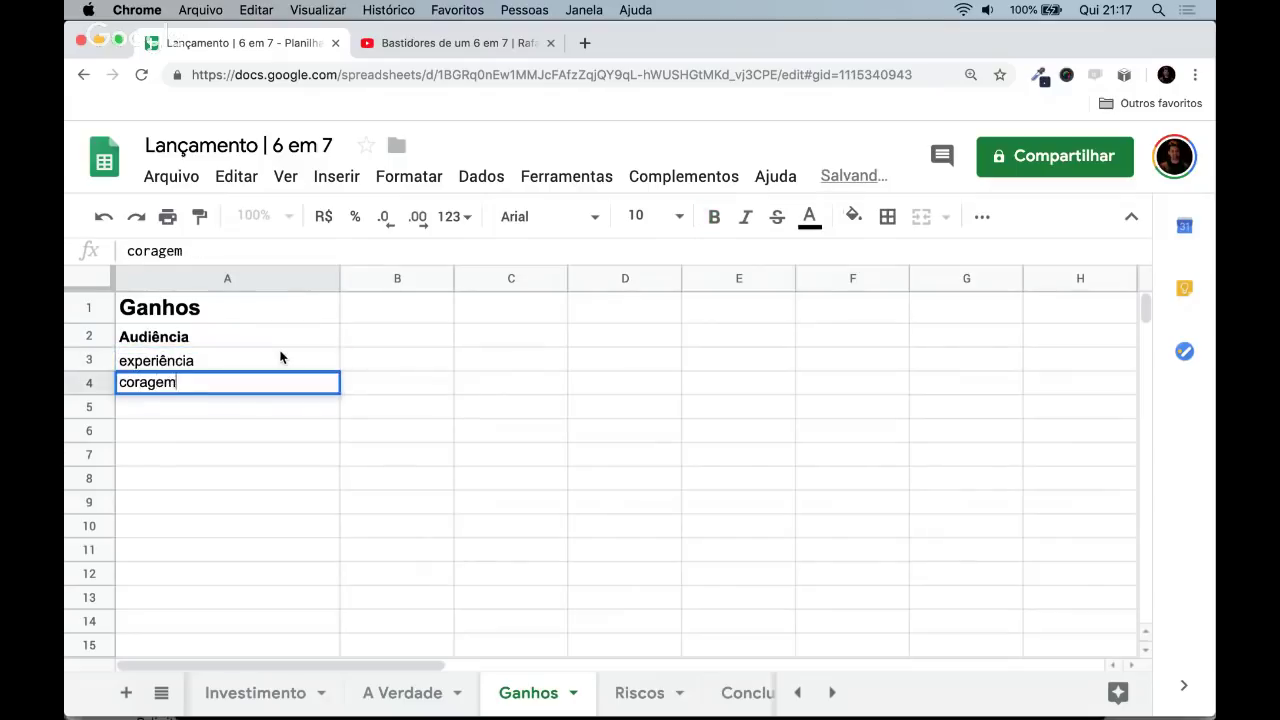
key("Return")
- Set the "Audiência" text in A2 to font size 20
key("Up")
key("Up")
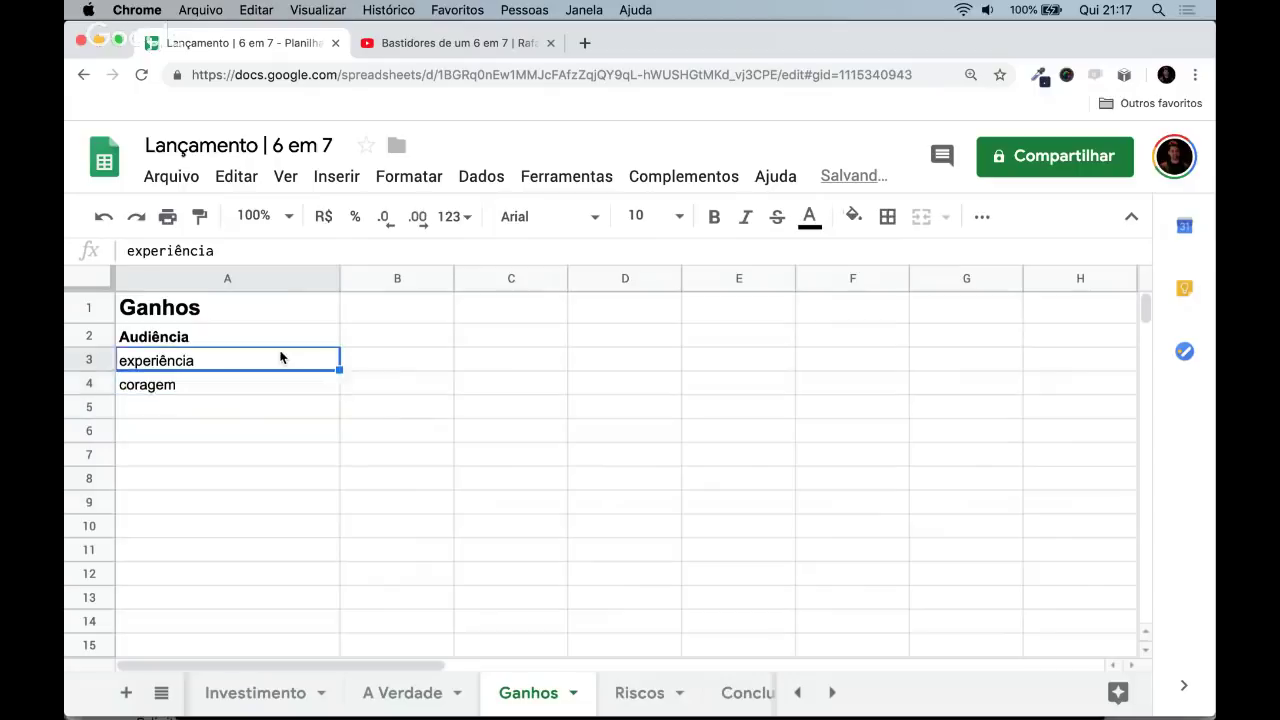
key("Up")
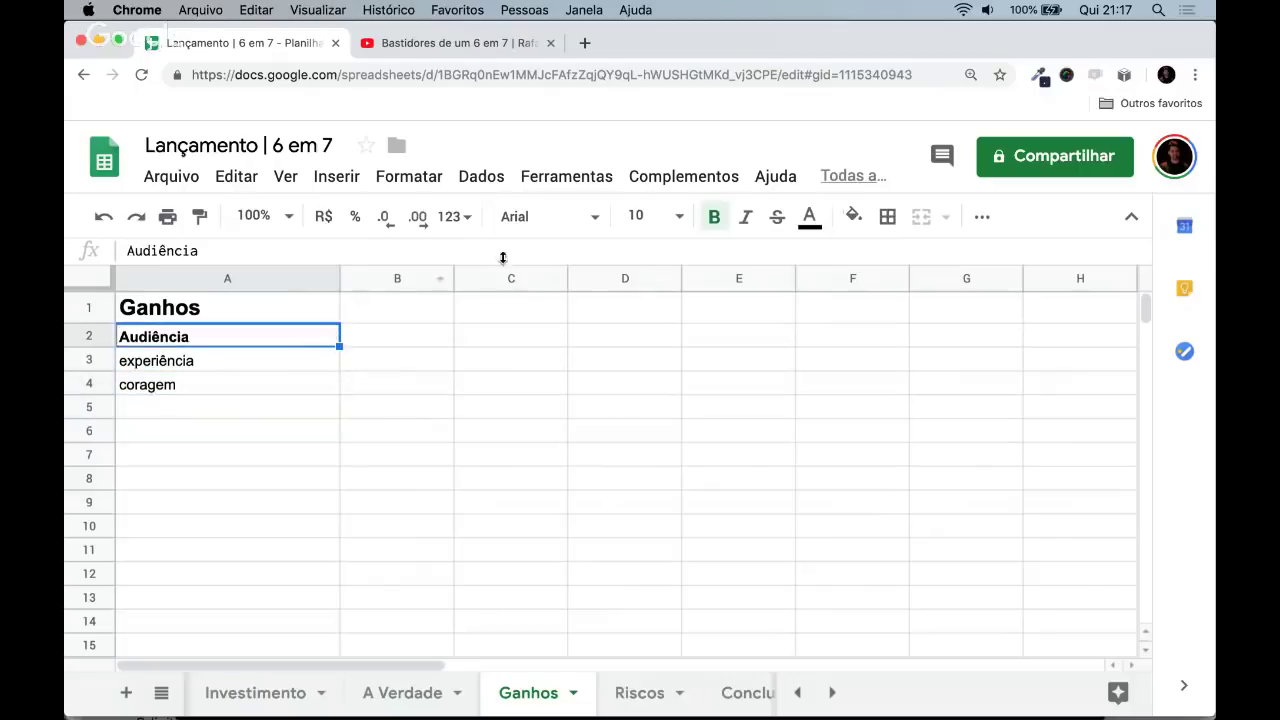
left_click(640, 216)
type("28")
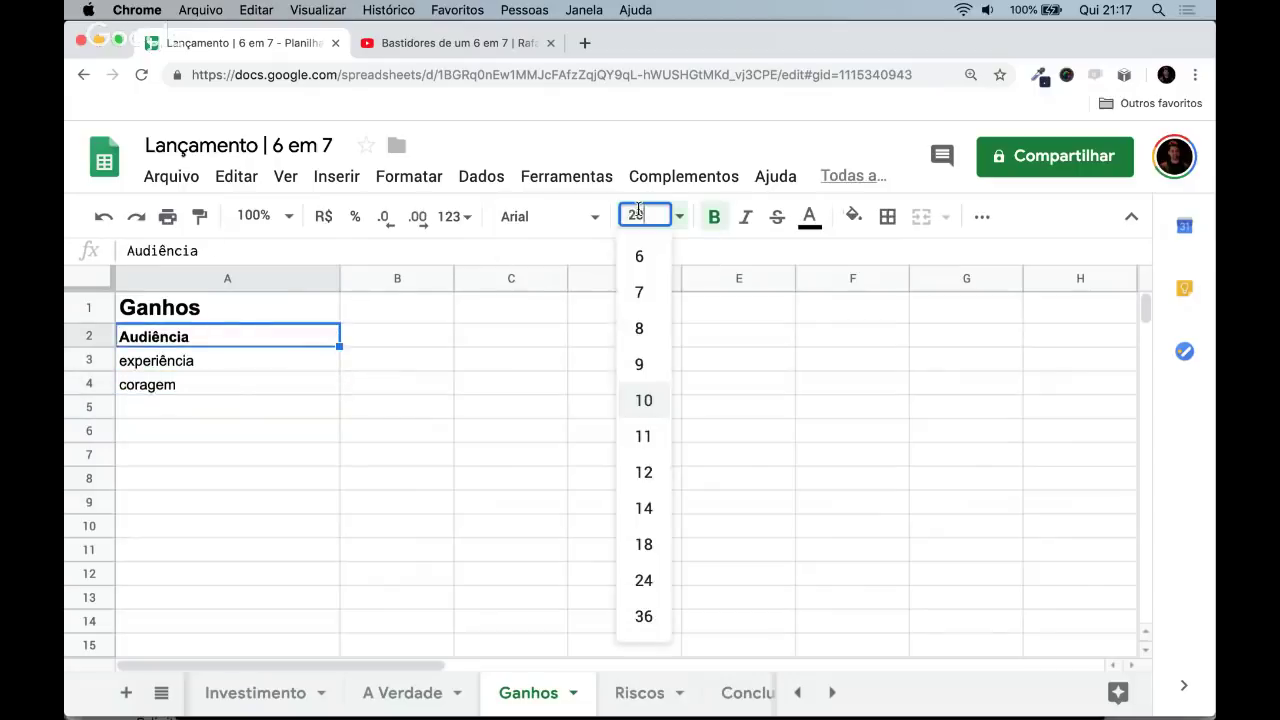
key("Return")
- Review the launch notes on the A Verdade sheet and the lead acquisition and cost rows on the Investimento sheet
left_click(391, 699)
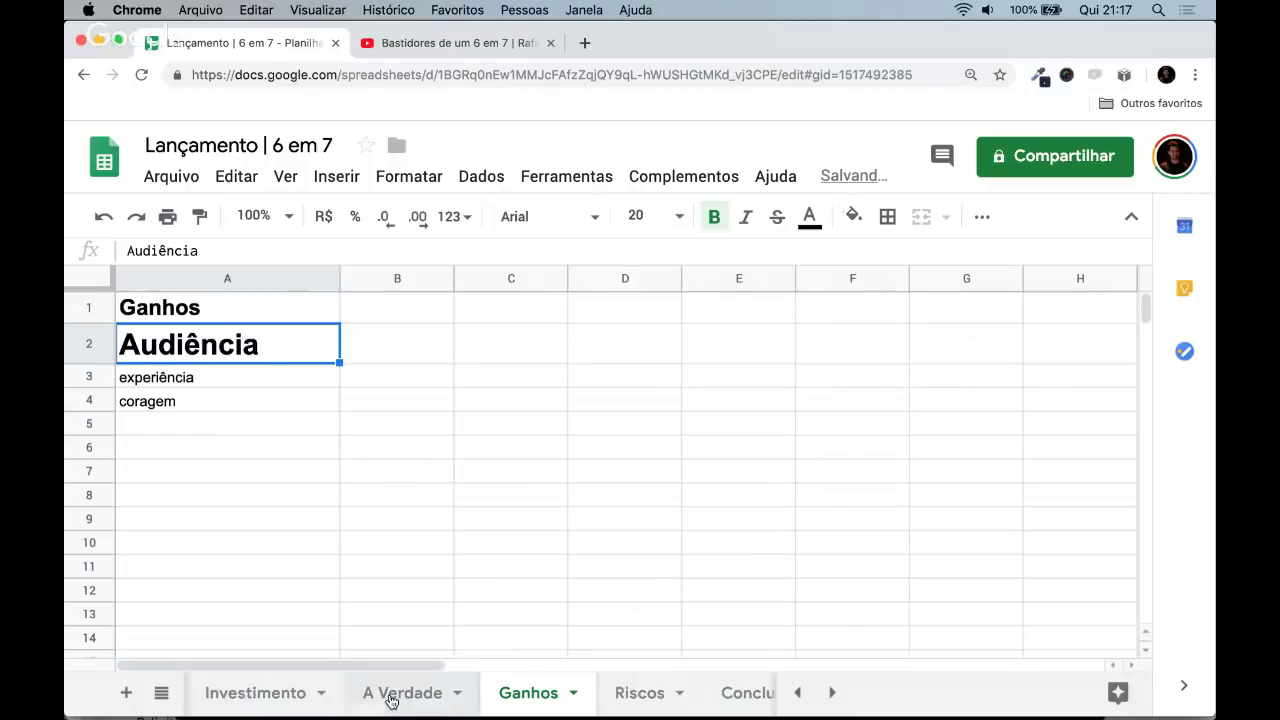
scroll(546, 557, "up", 5)
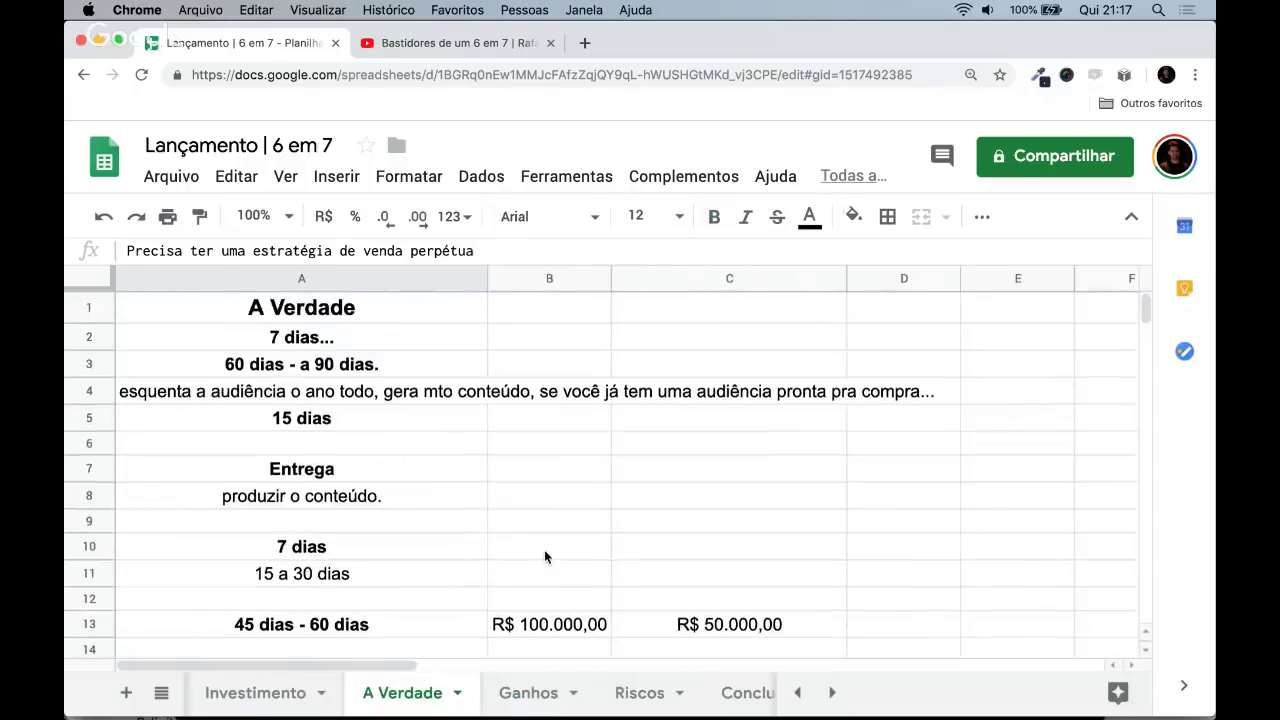
scroll(545, 557, "down", 5)
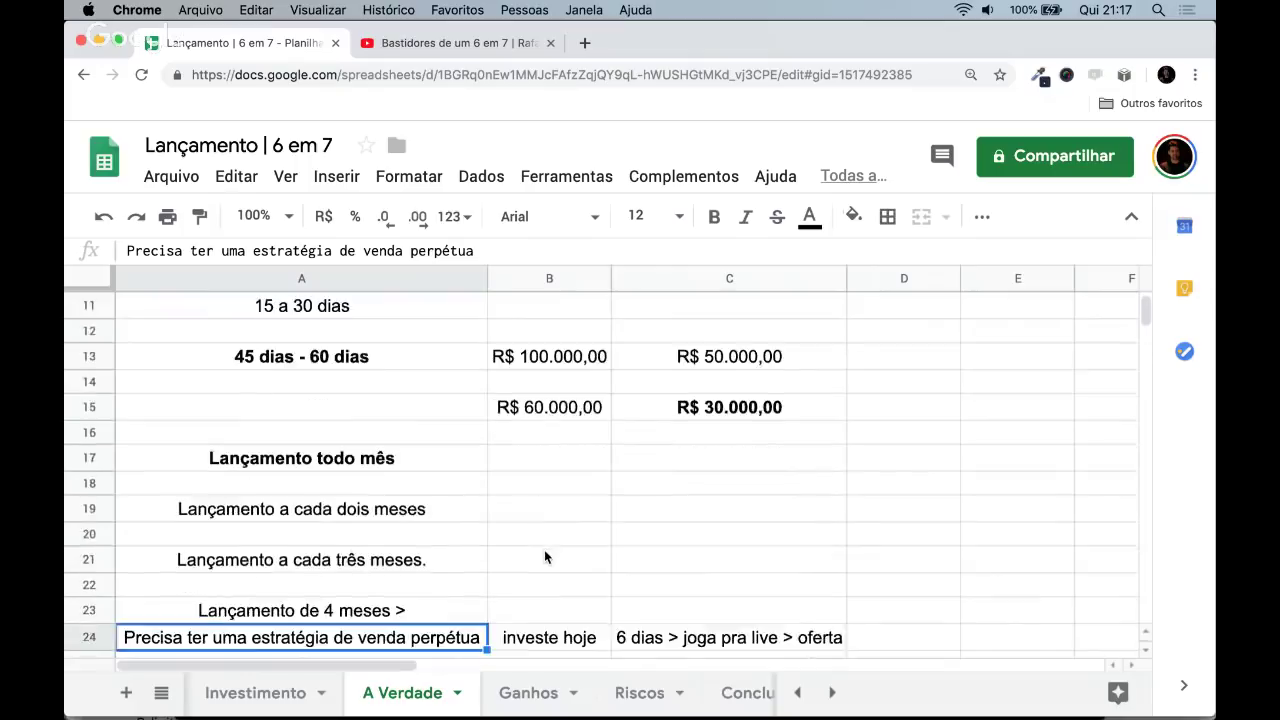
scroll(545, 557, "up", 4)
scroll(545, 557, "down", 5)
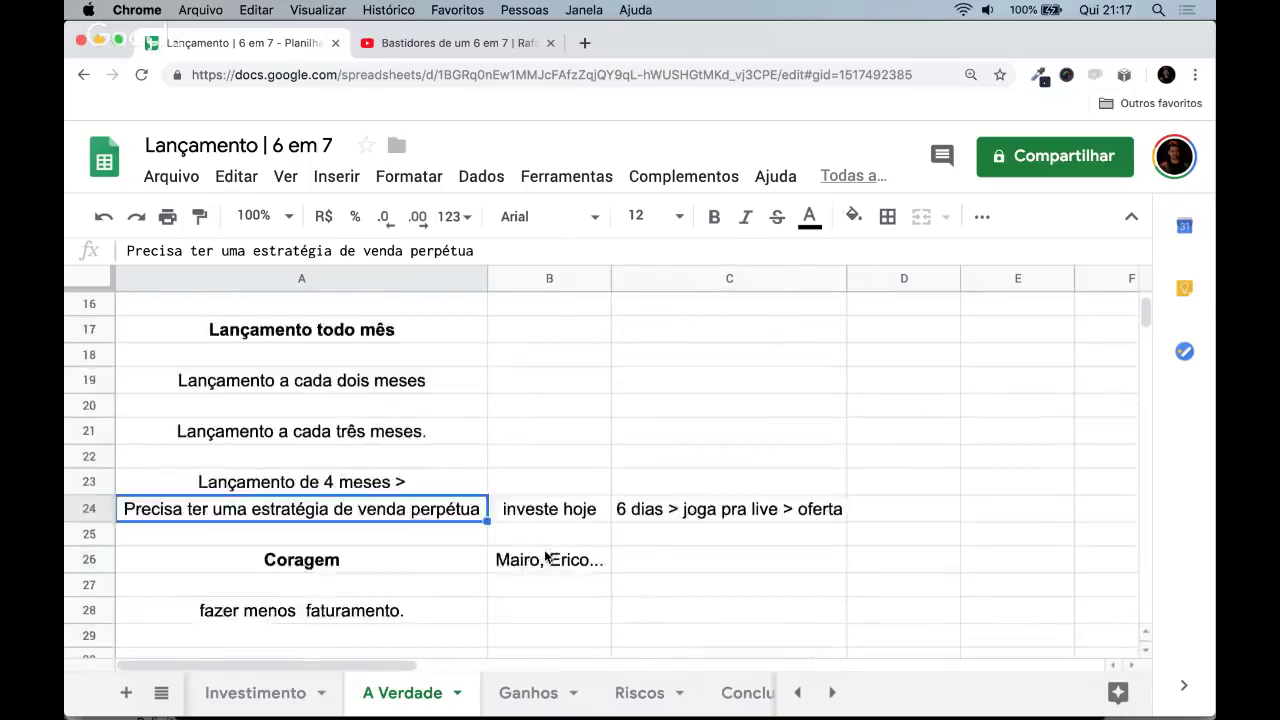
scroll(545, 557, "down", 3)
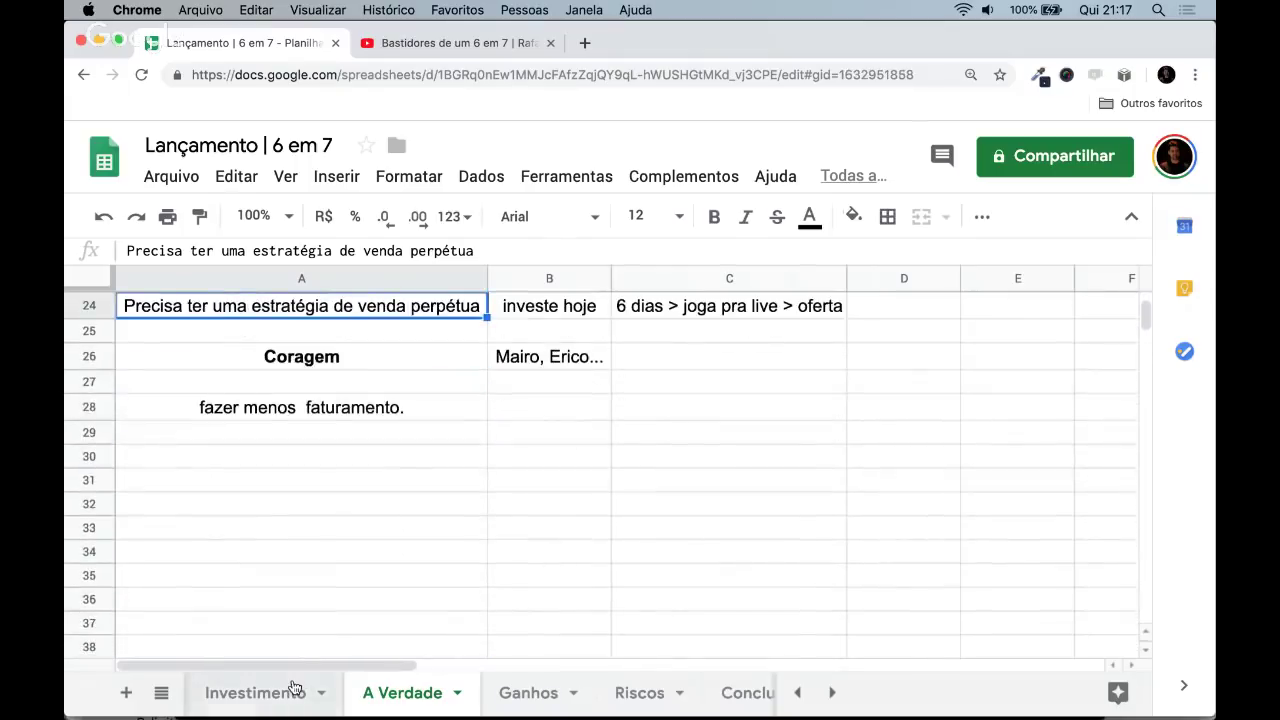
left_click(294, 688)
scroll(545, 517, "up", 1)
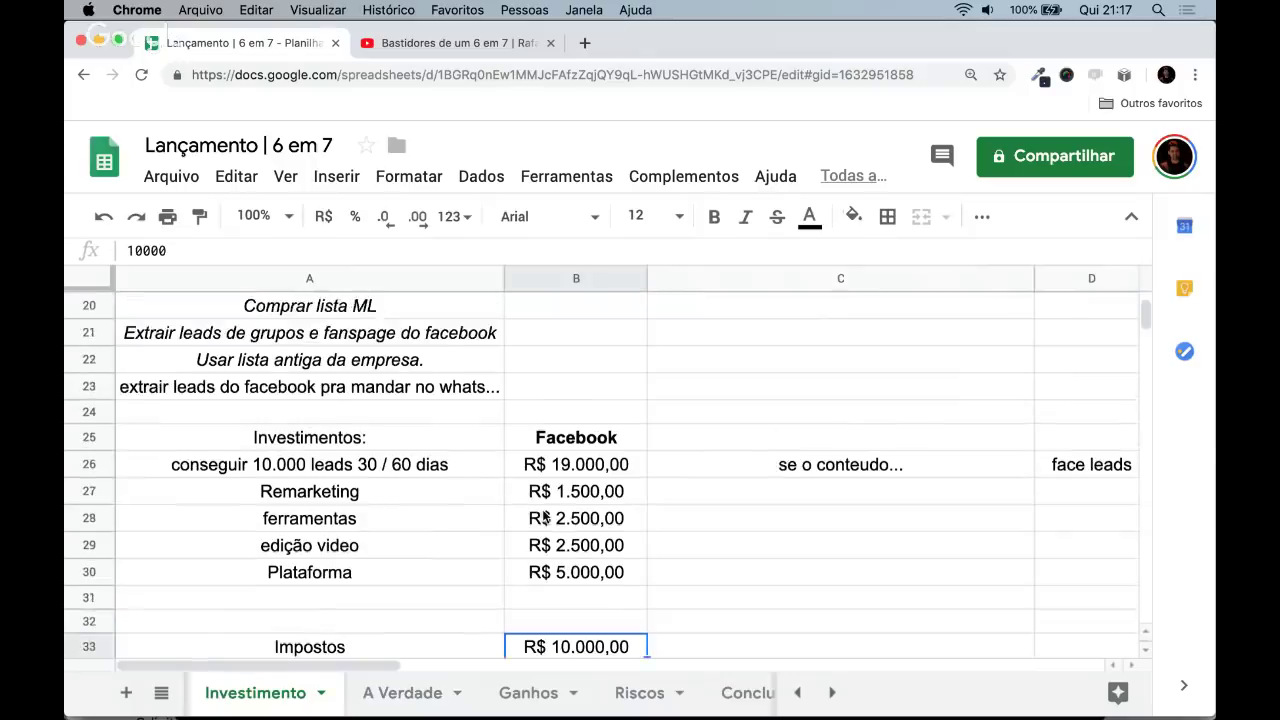
scroll(545, 517, "up", 2)
left_click(325, 515)
- Calculate 10000-100 in Spotlight, clear the entry and close the search
key("super+space")
type("10000")
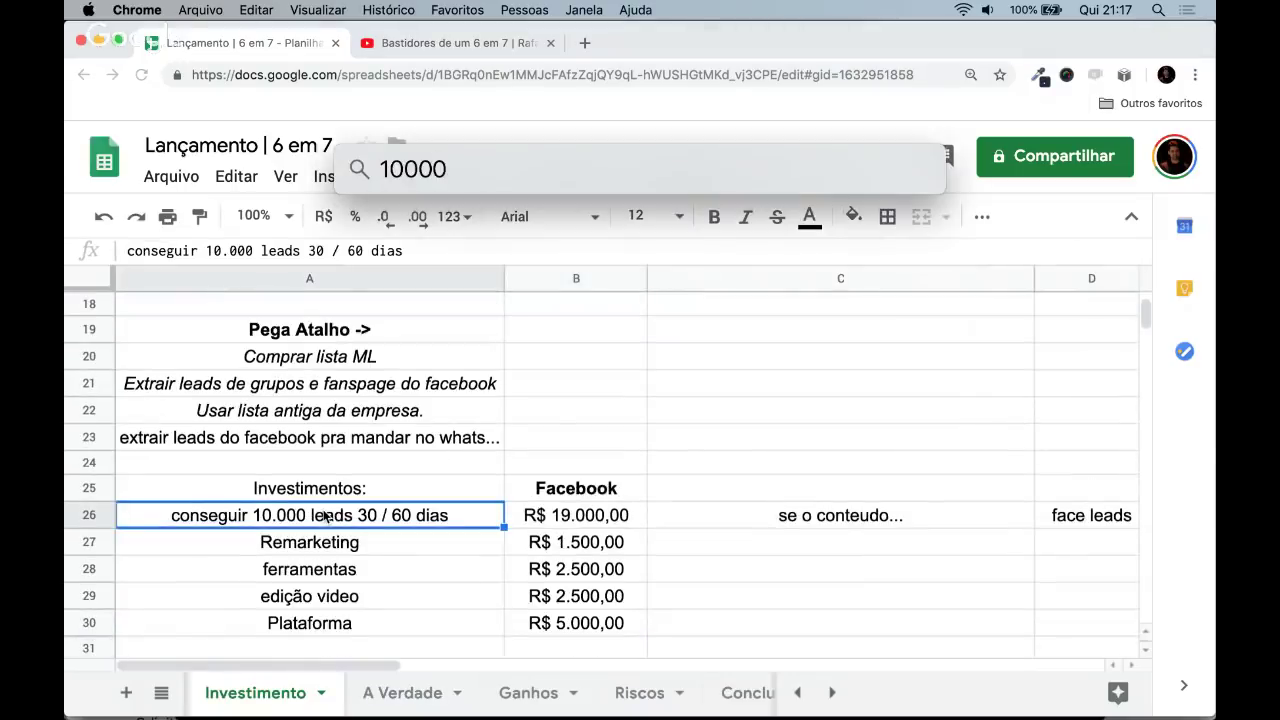
type("-")
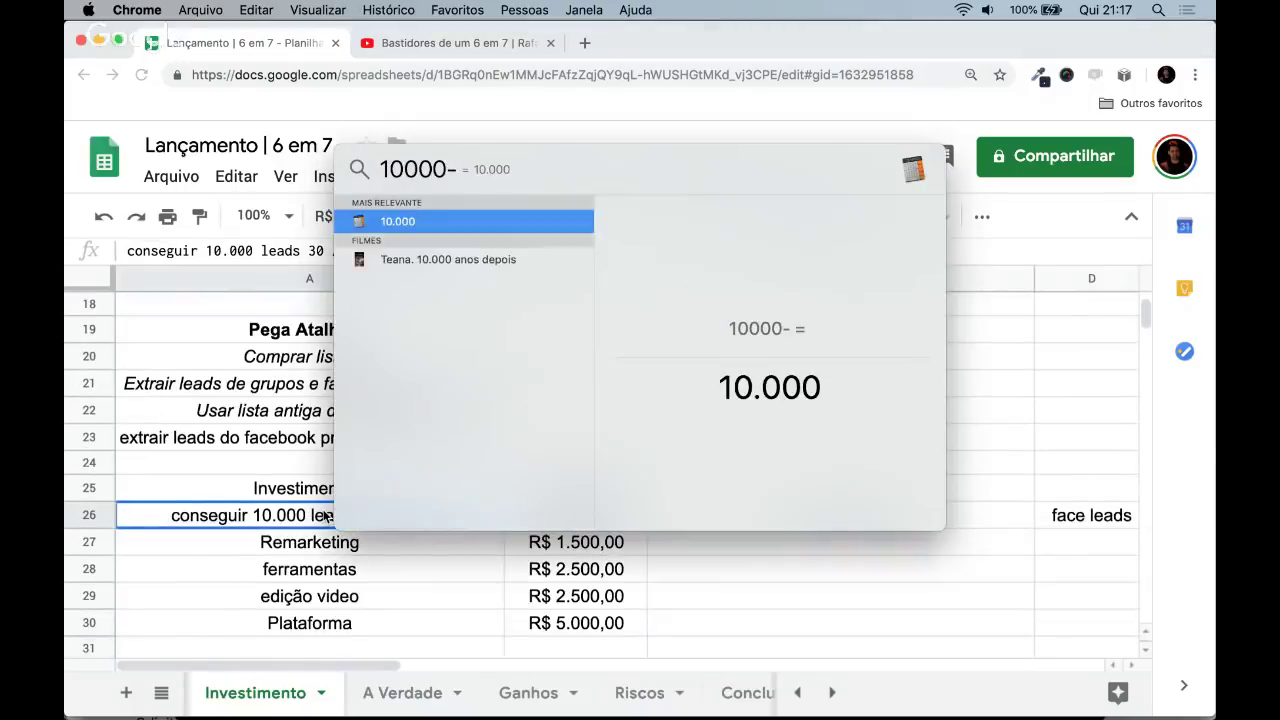
type("99")
key("BackSpace")
key("BackSpace")
type("10")
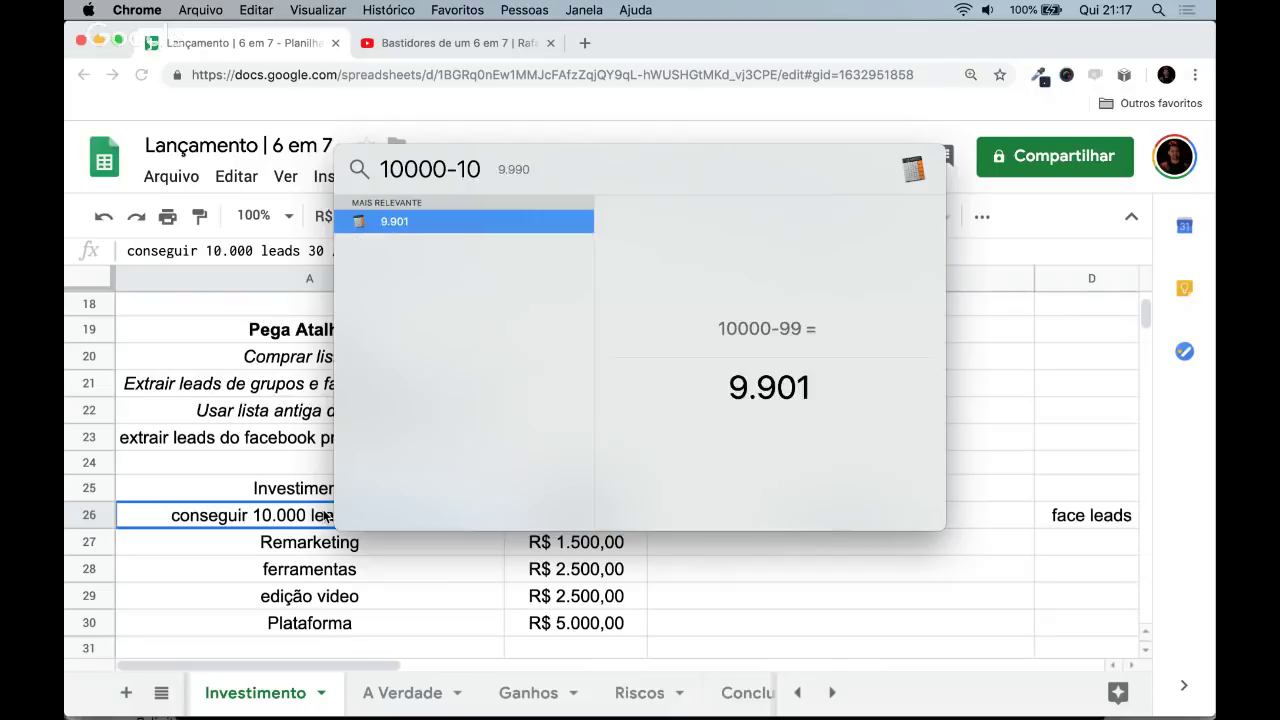
type("0")
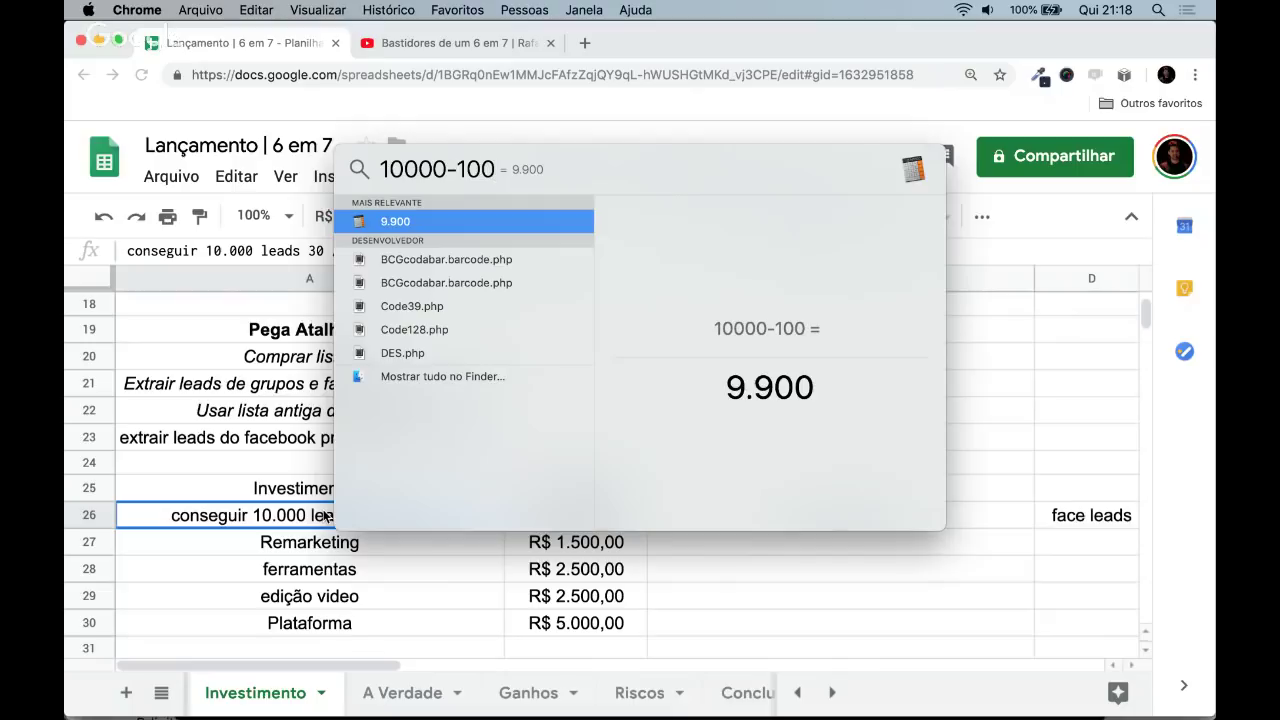
key("super+a")
type("9000")
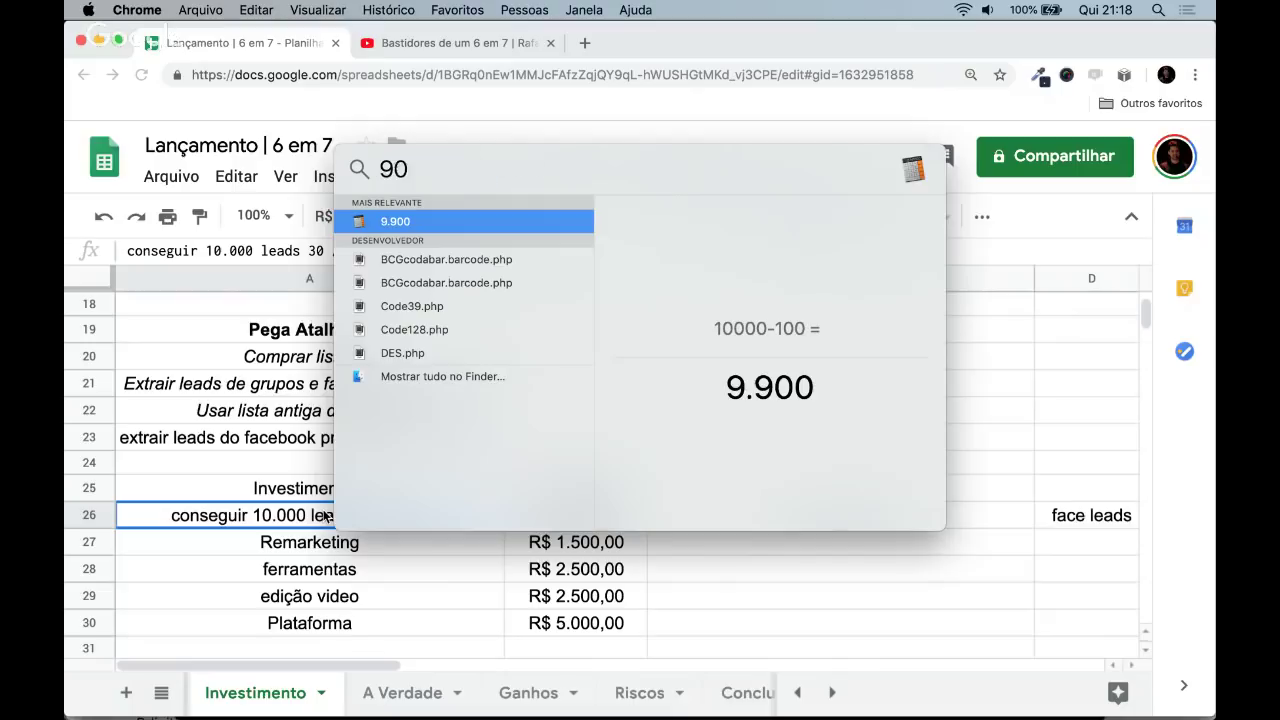
key("BackSpace")
key("BackSpace")
key("BackSpace")
key("BackSpace")
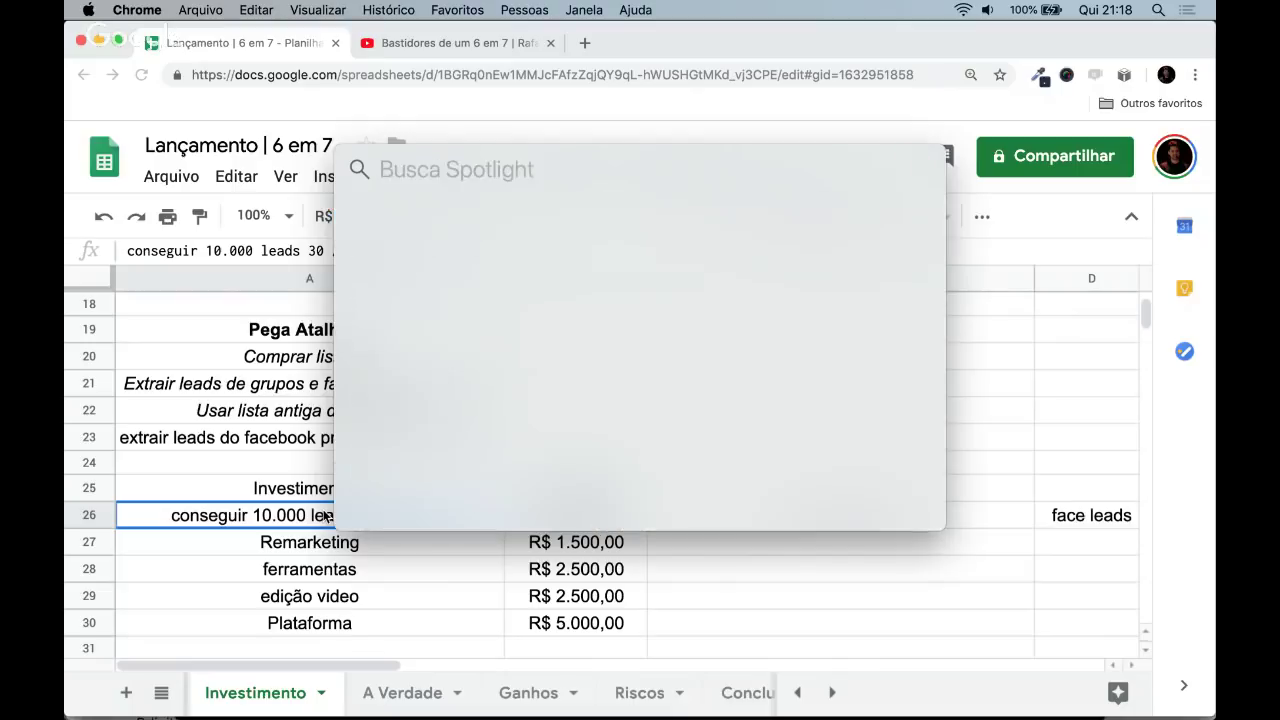
key("Escape")
- Enter 9.000 in cell B2 of the Ganhos sheet, beside "Audiência"
left_click(528, 692)
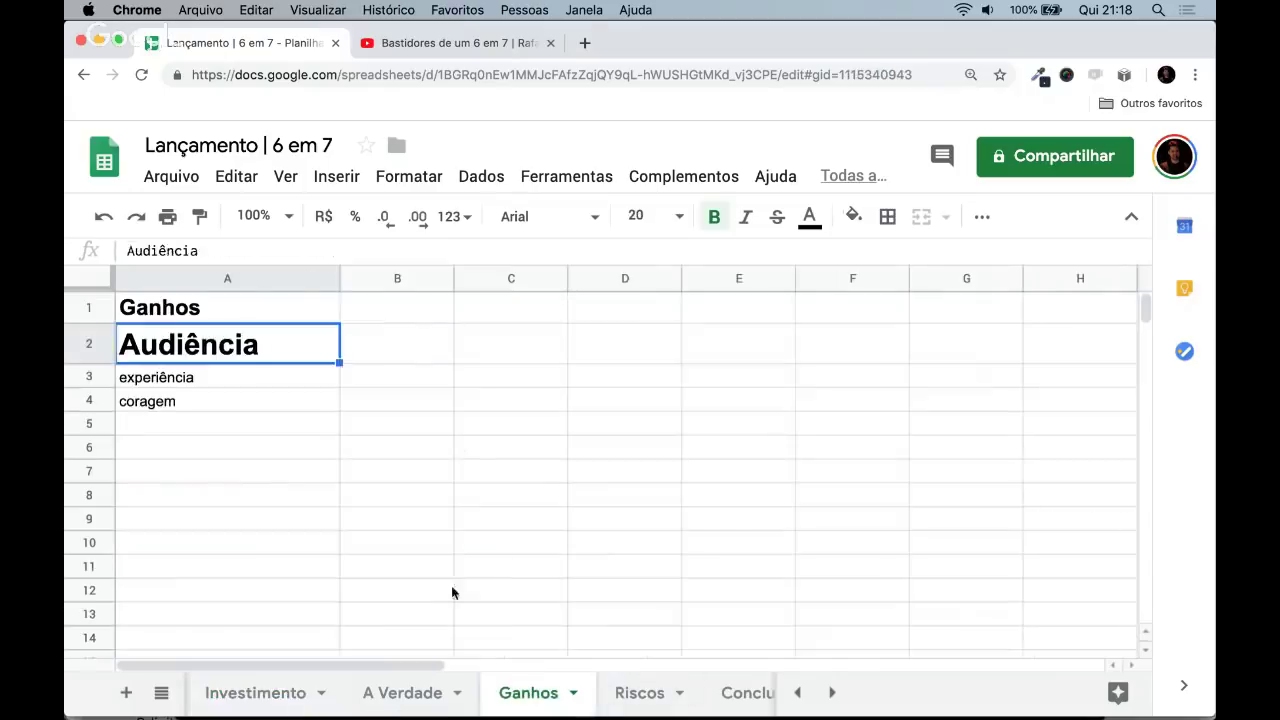
key("Down")
key("Down")
key("Up")
key("Right")
key("Up")
type("9")
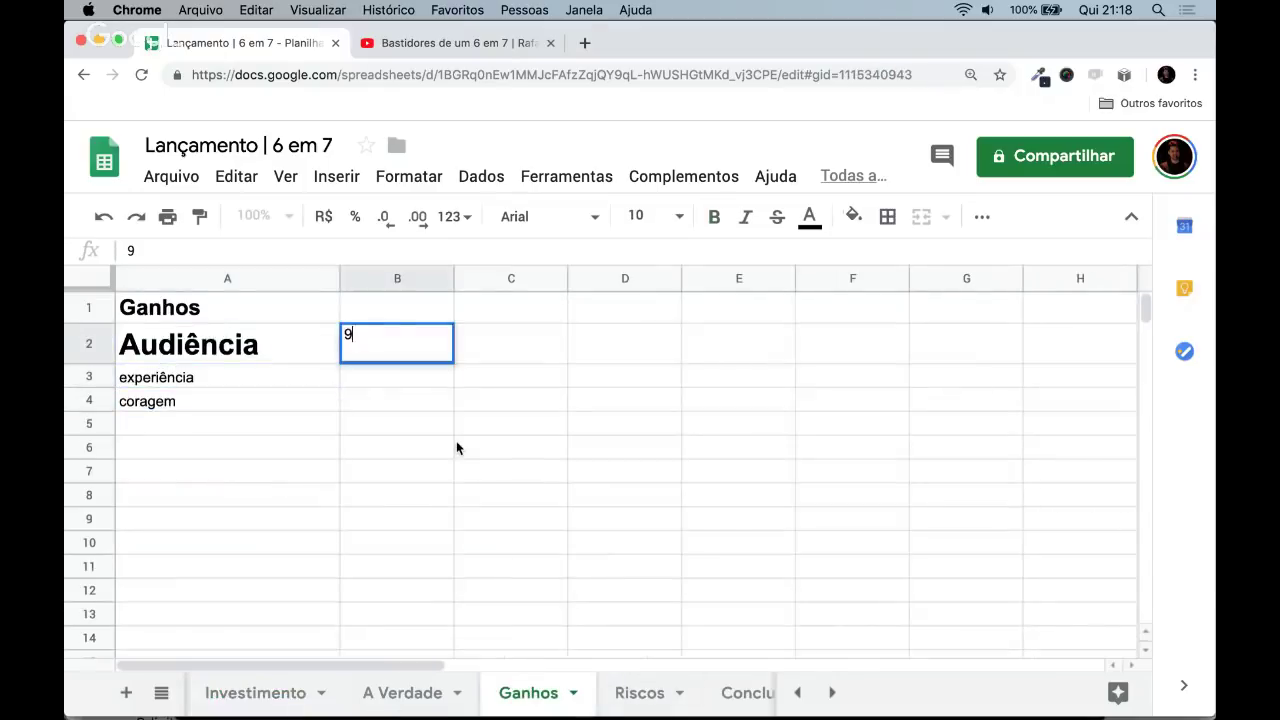
type(".000")
key("Return")
- Center the 9.000 value in B2 horizontally
key("Up")
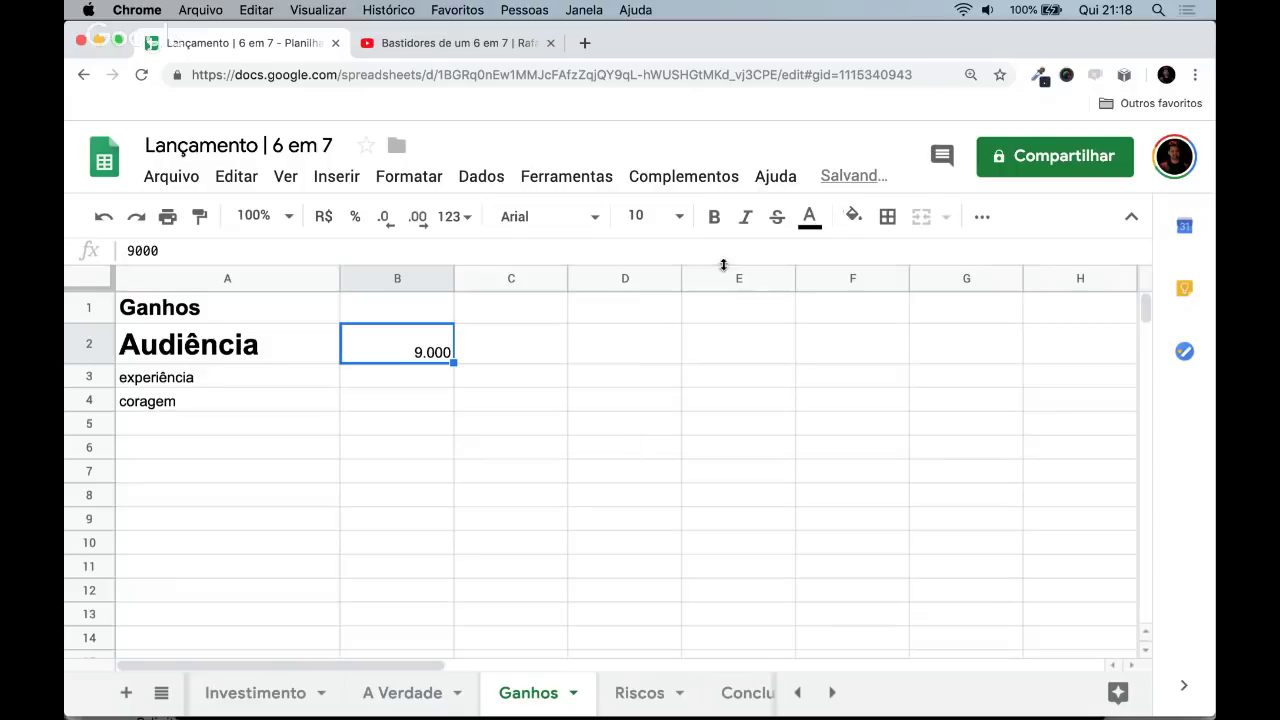
left_click(982, 216)
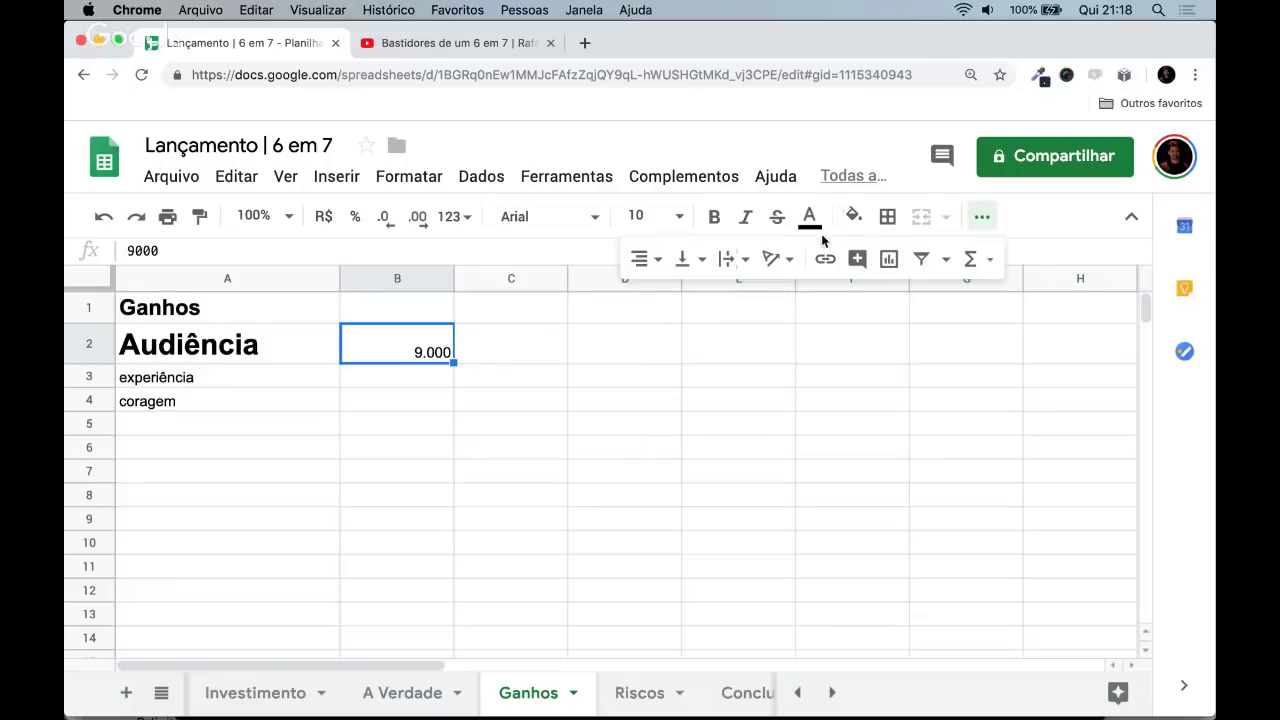
left_click(660, 260)
left_click(672, 298)
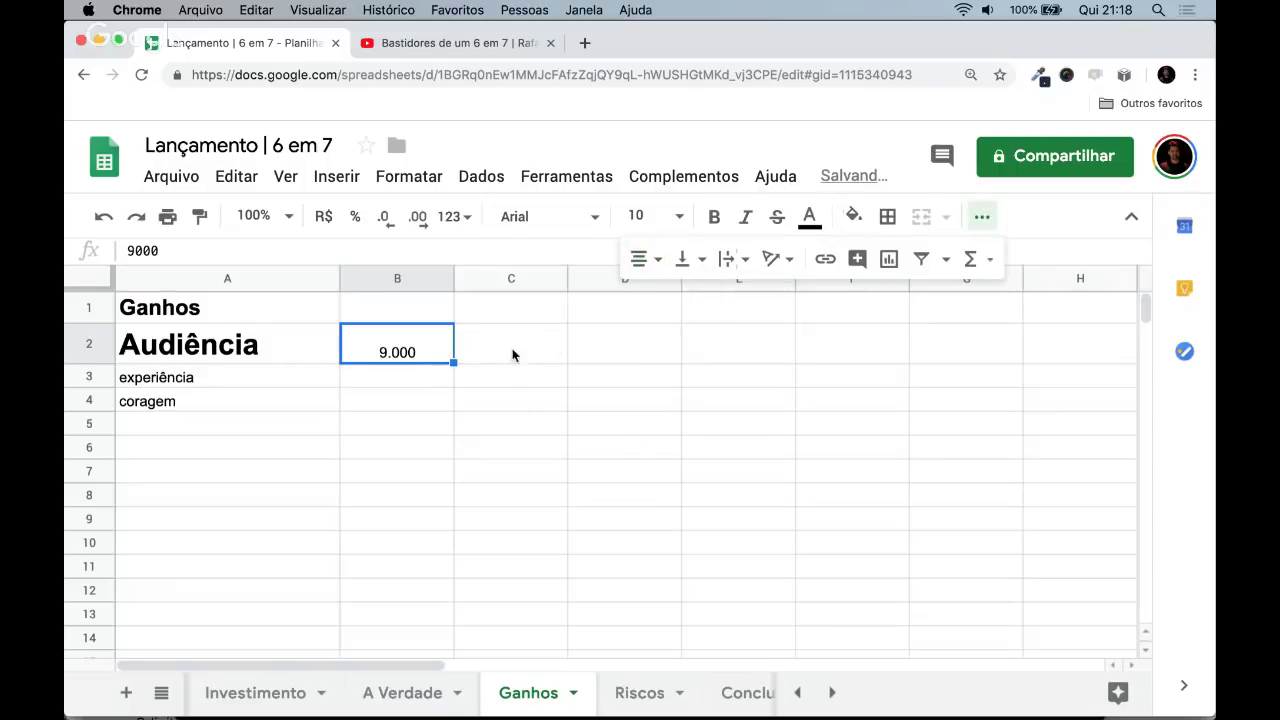
left_click(484, 312)
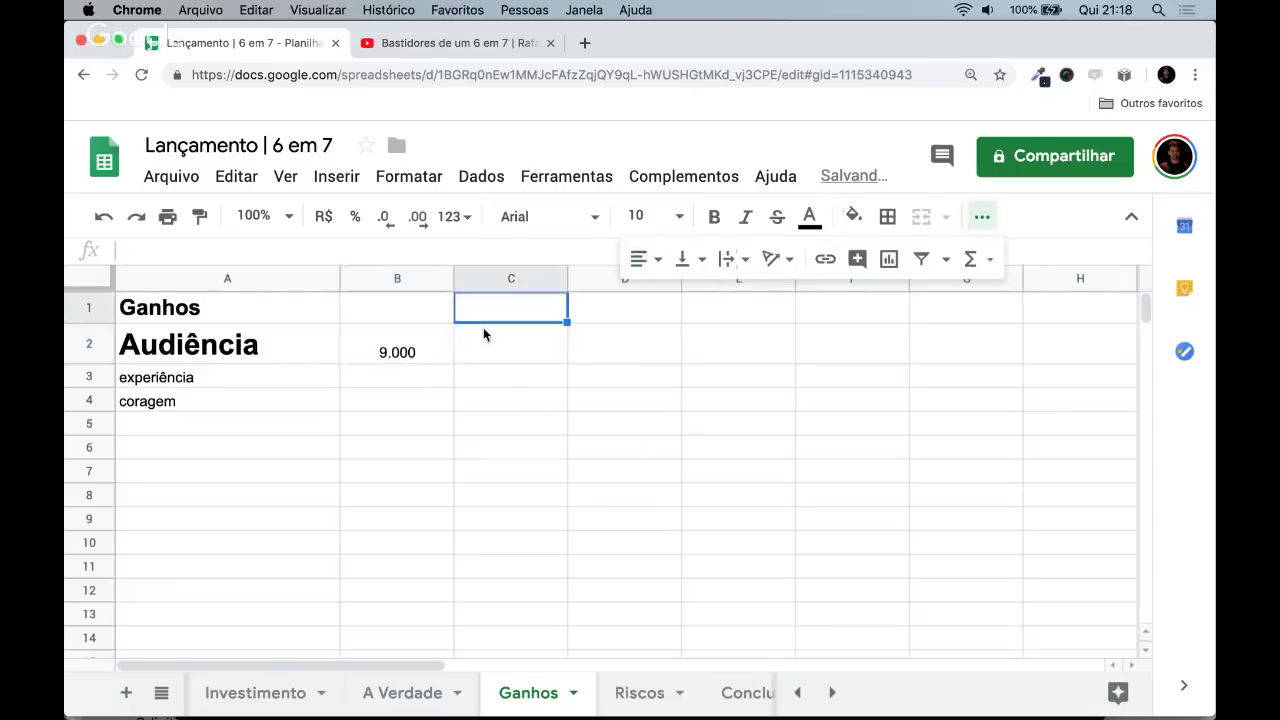
left_click(985, 218)
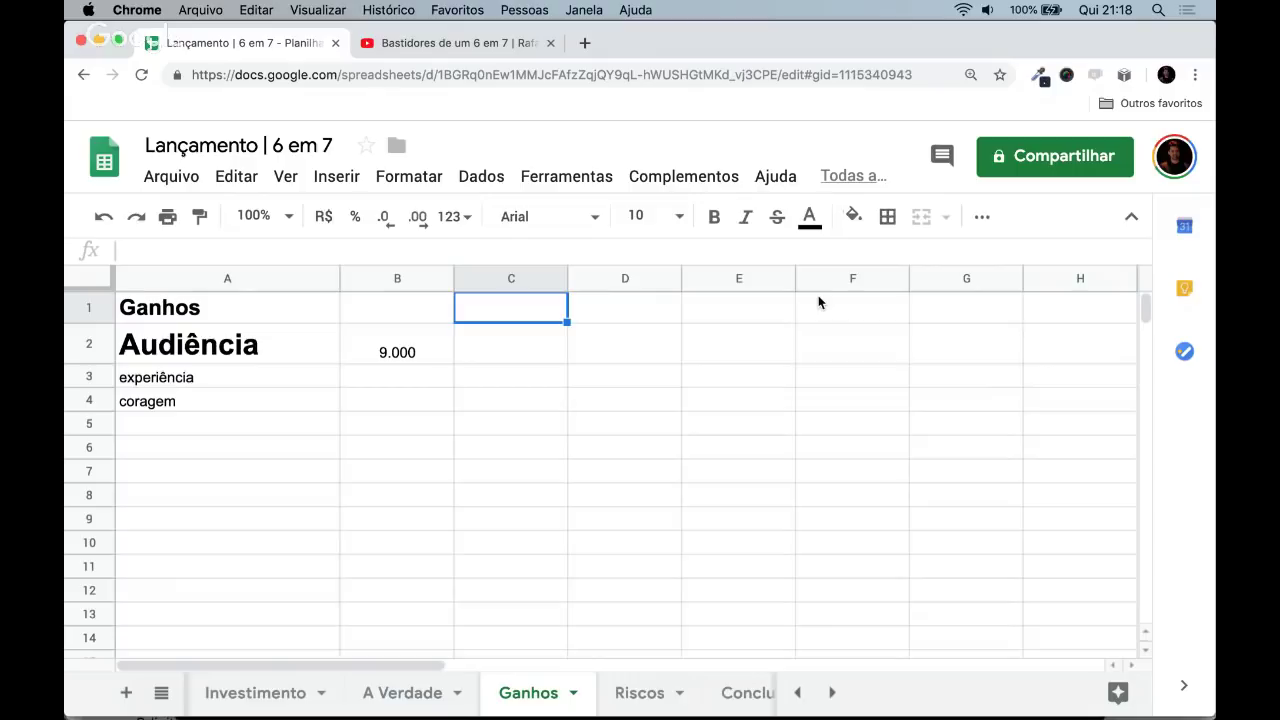
key("Left")
key("Right")
key("Left")
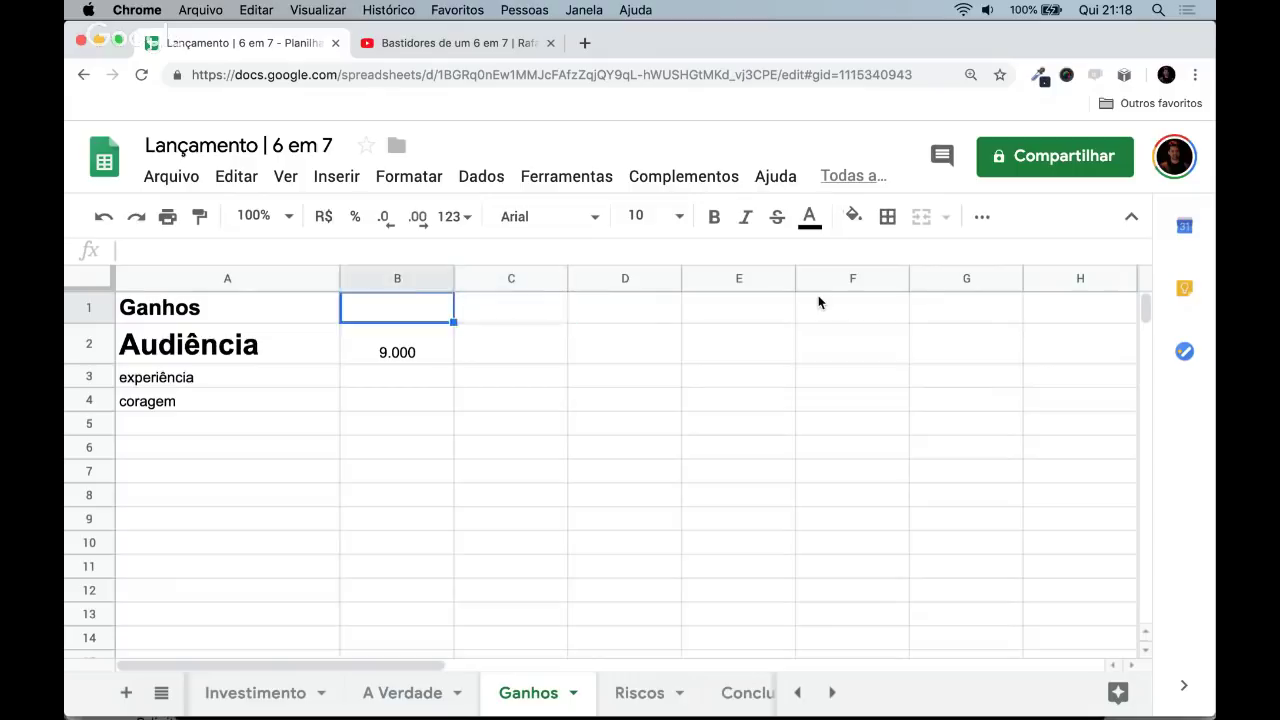
key("Down")
key("Up")
key("Down")
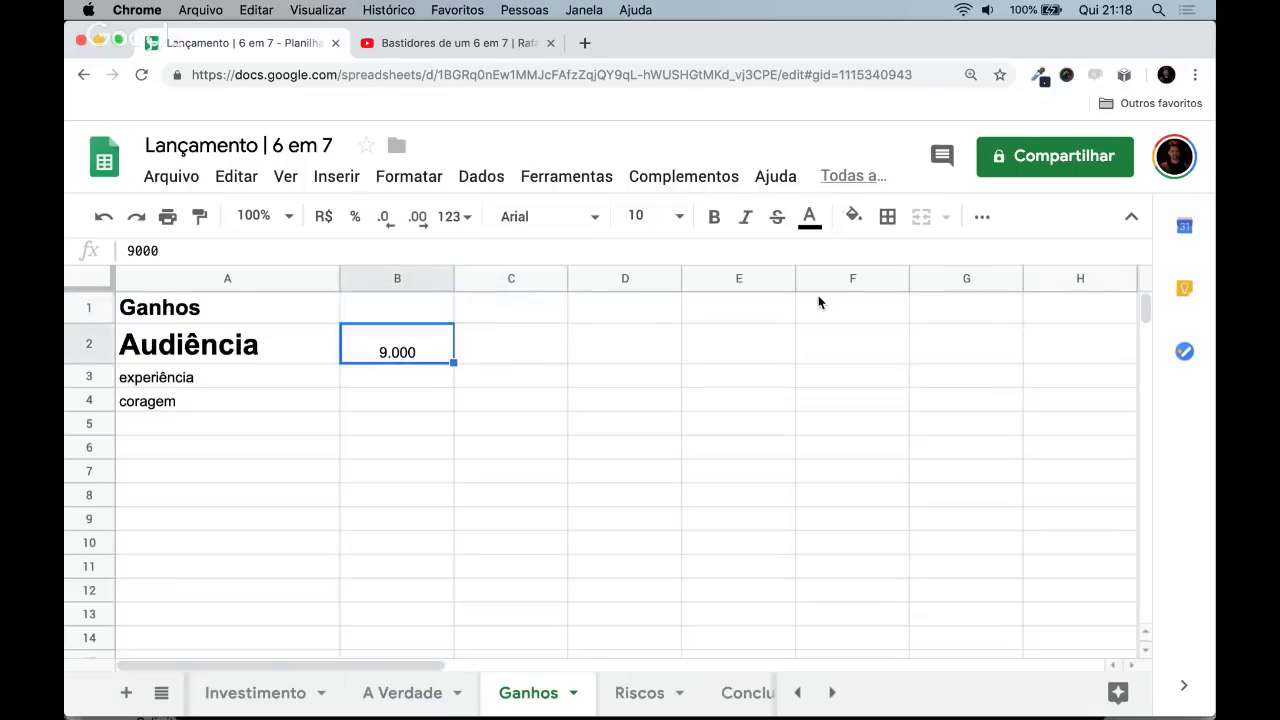
key("Up")
key("Down")
key("Up")
key("Right")
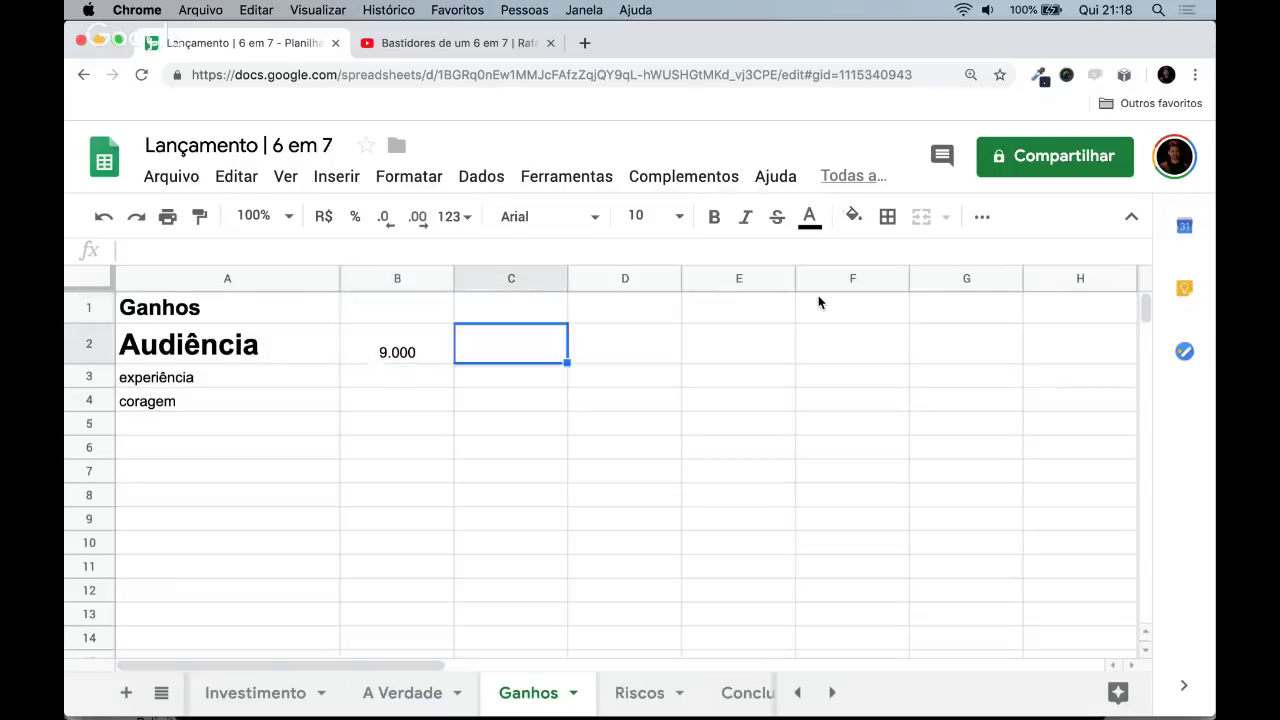
- Enter 100.000 in cell B4, beside "coragem"
key("Left")
key("Down")
key("Down")
key("Down")
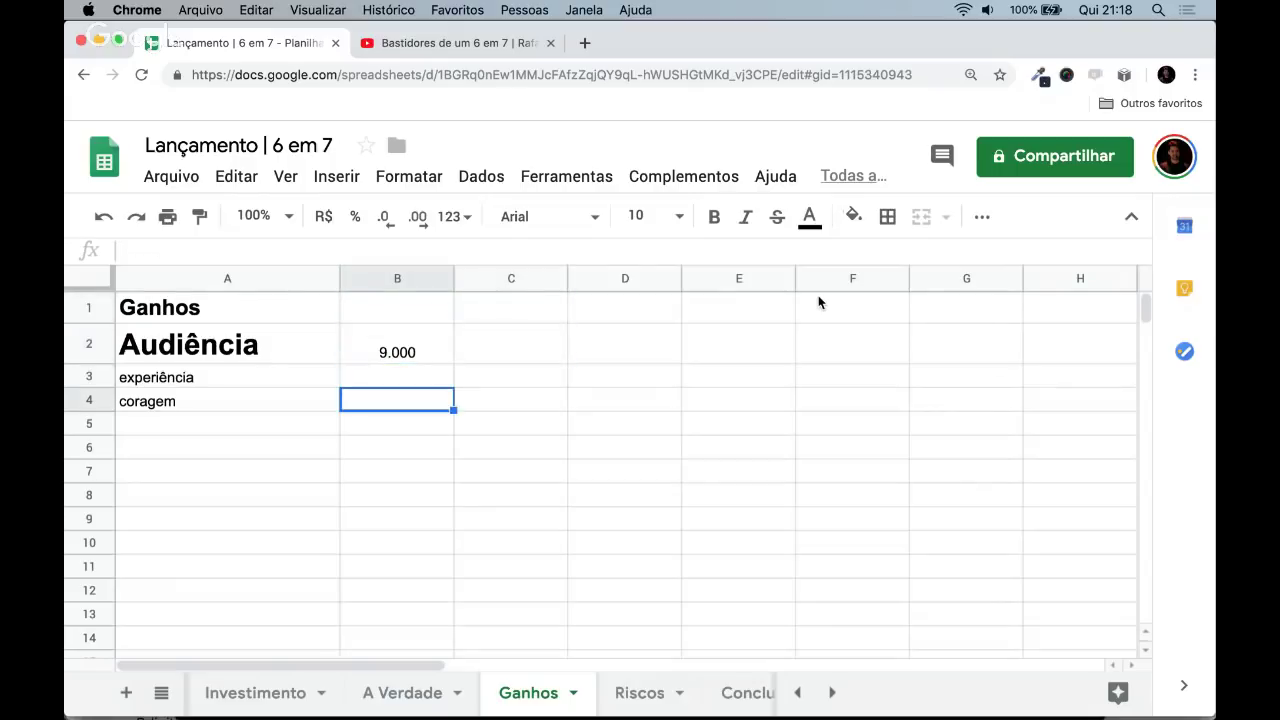
type("100.000")
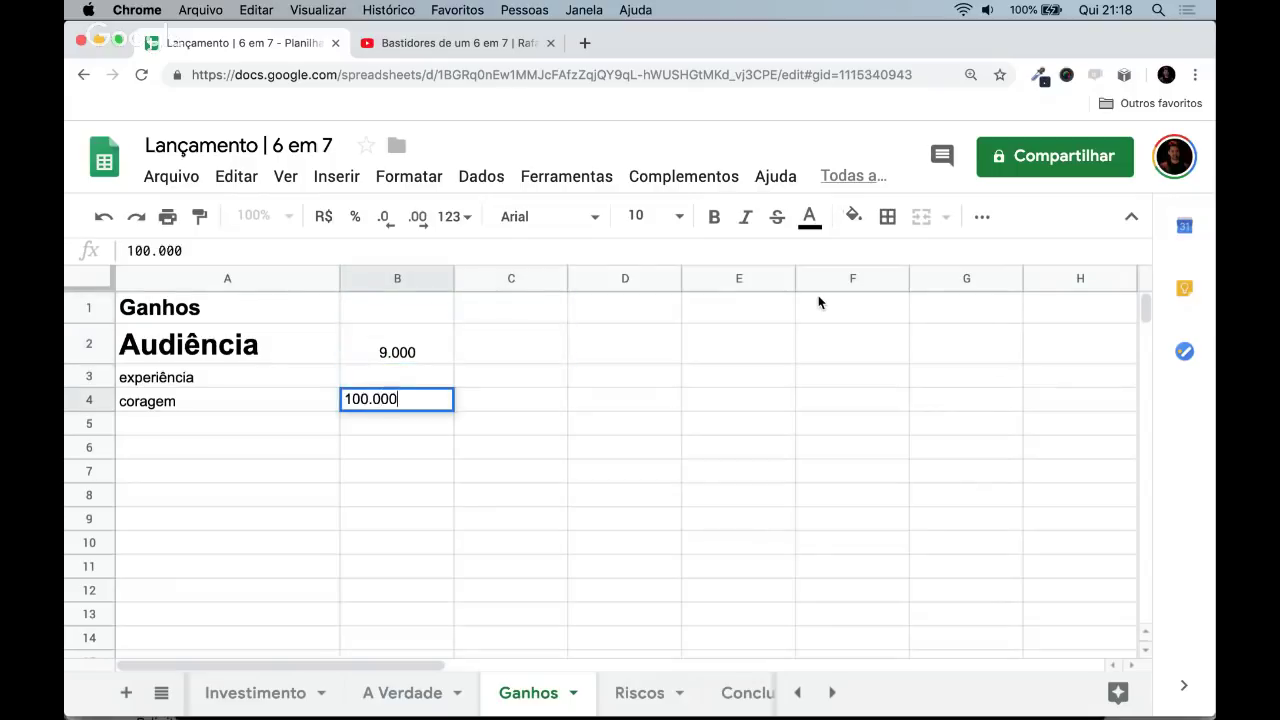
key("Return")
- Enter "vender um produto" in cell B5 and "ganhar um dinheiro" in cell B6
type("vender ")
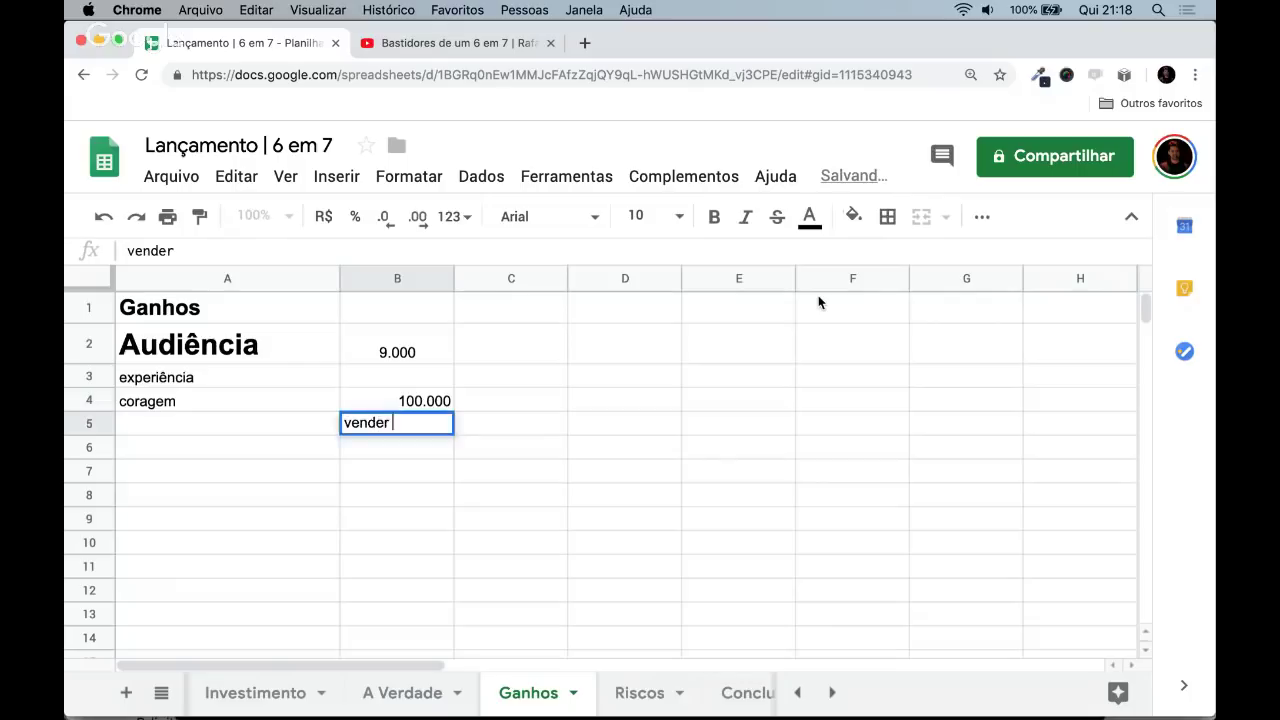
type("um produto")
key("Return")
type("gana")
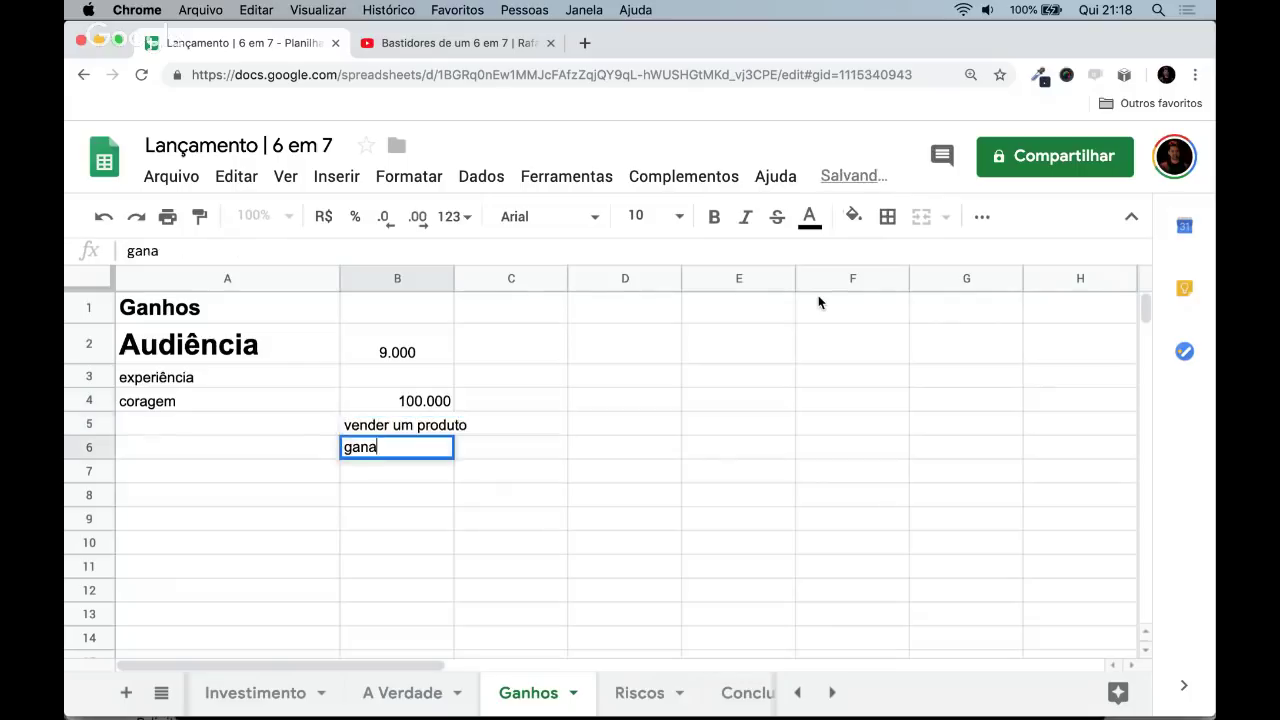
key("BackSpace")
type("har um d")
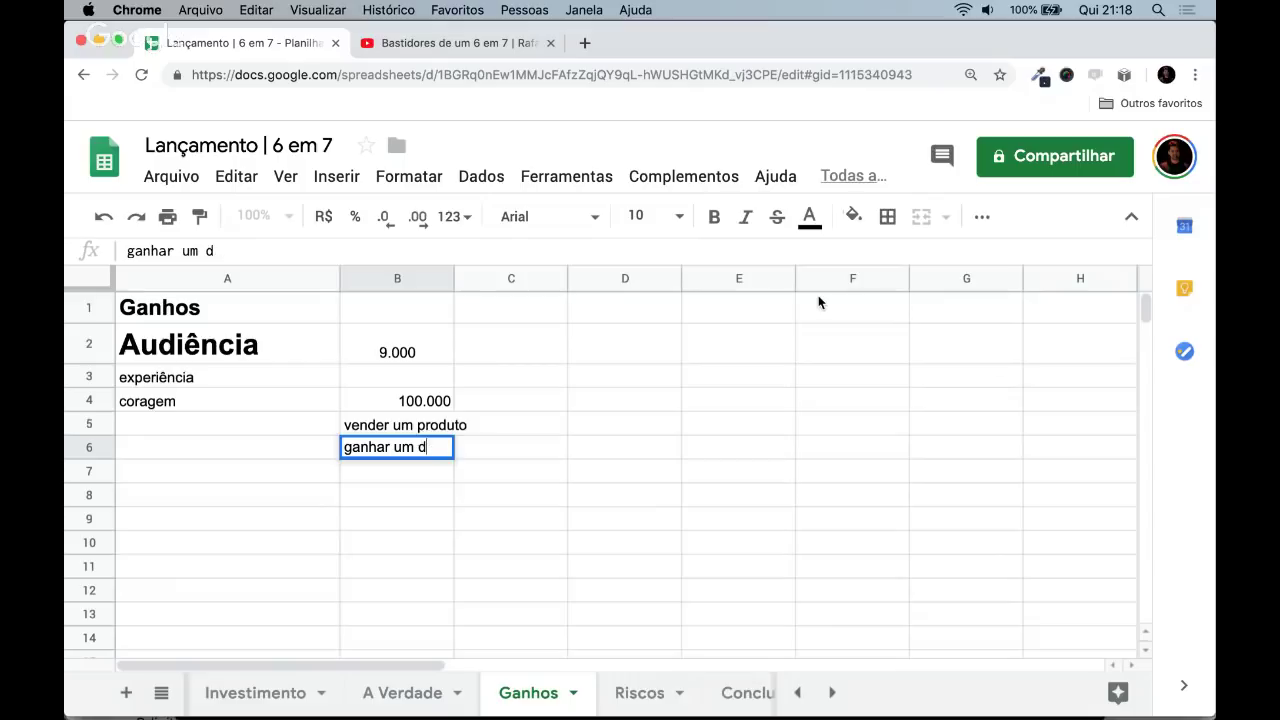
type("inheiro")
key("Return")
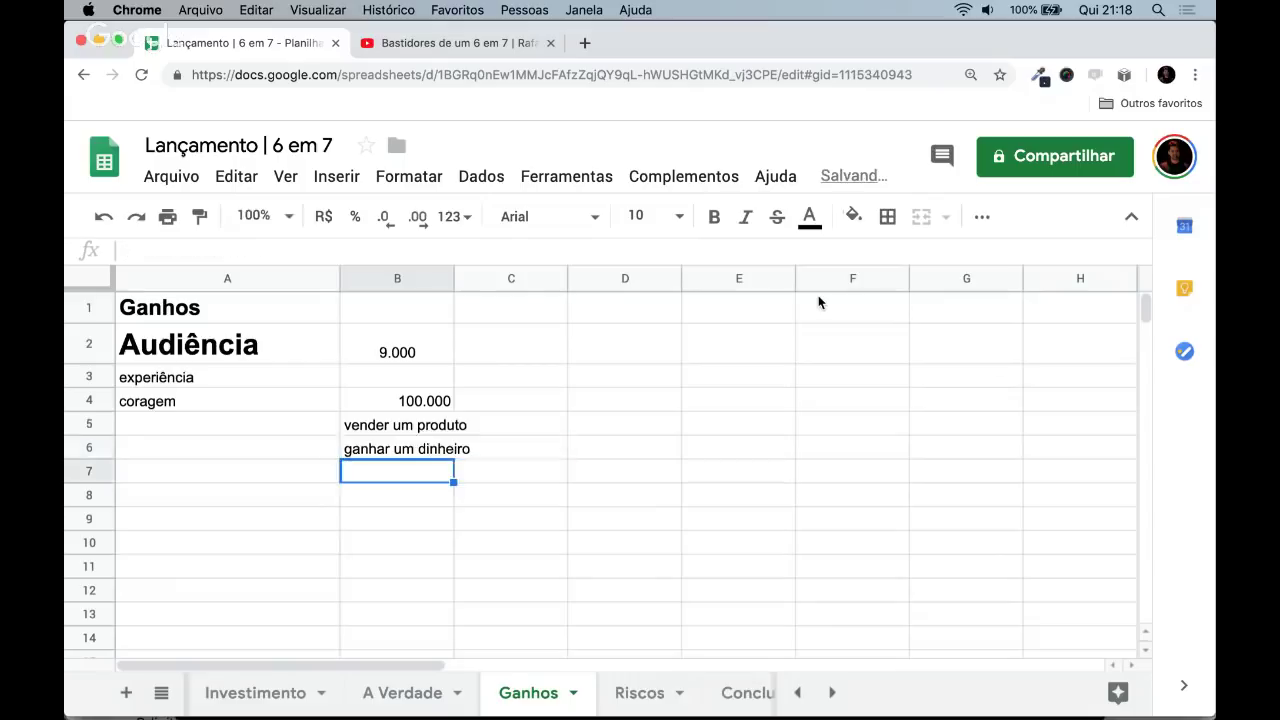
key("Up")
key("Up")
key("Up")
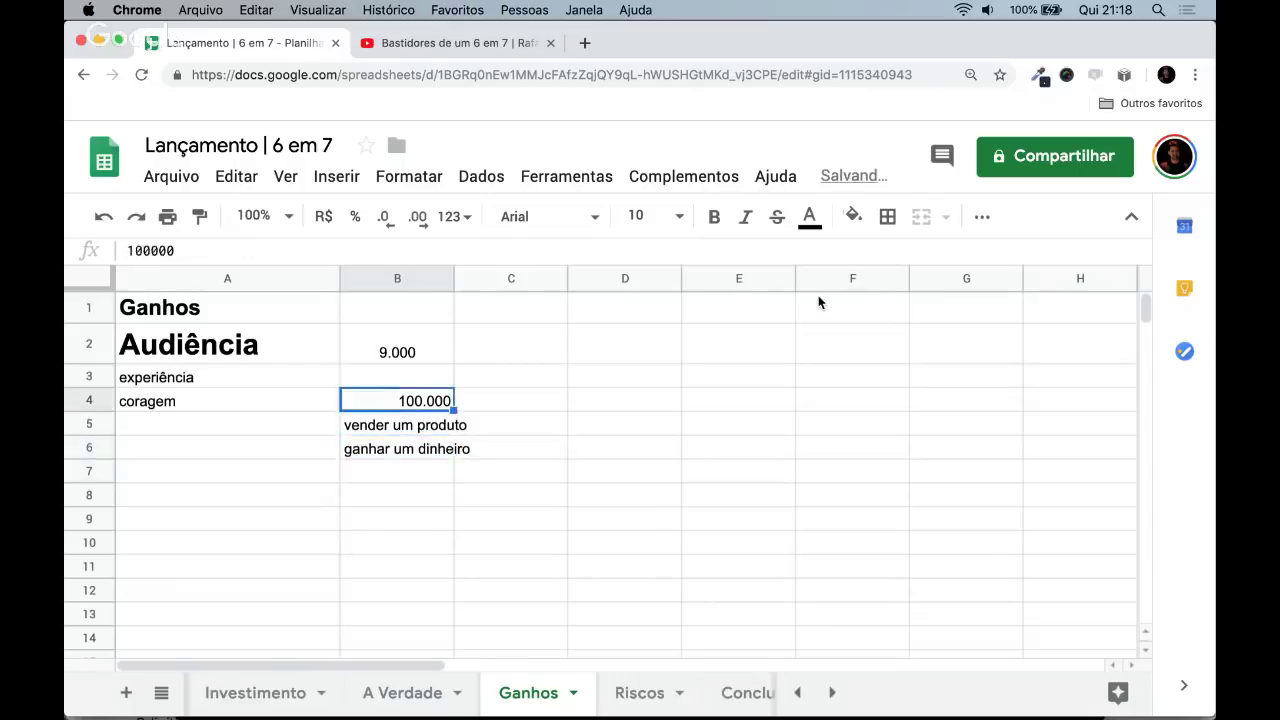
key("Right")
key("Left")
key("Up")
key("Down")
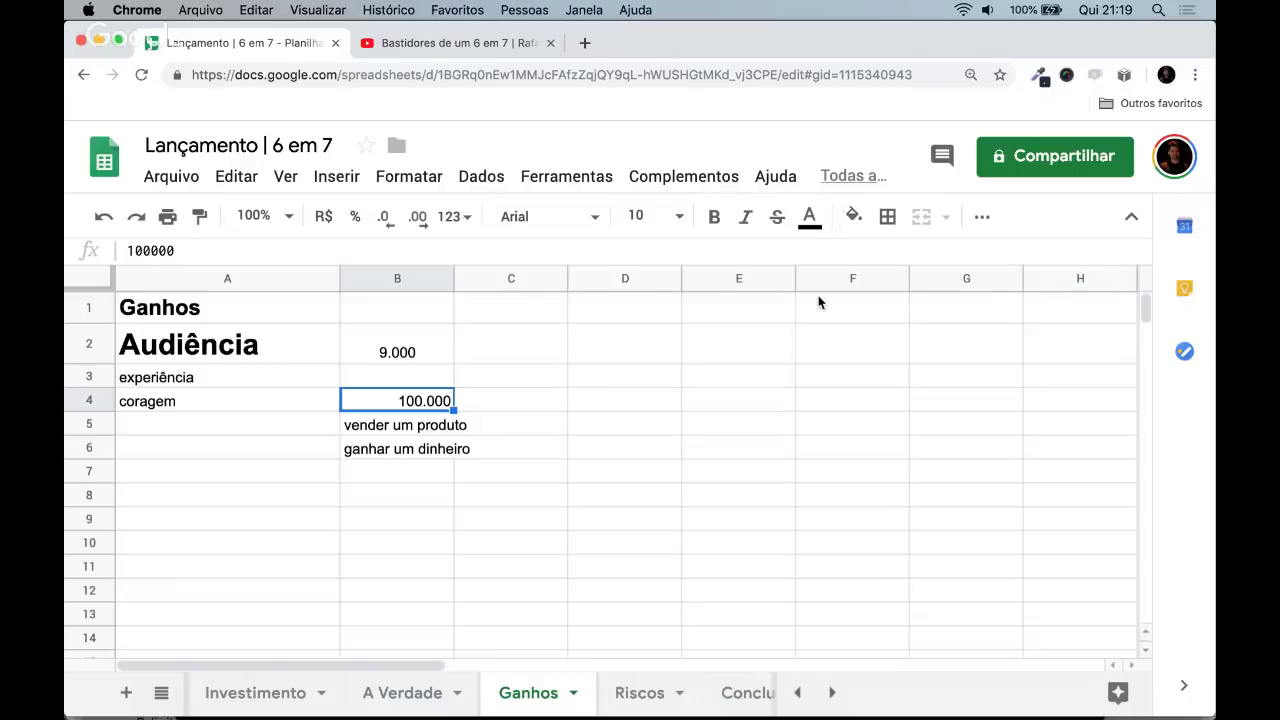
- Enter the heading "Negócios" in cell C1 and "Mix de produtos" below it in C2
key("Up")
key("Up")
key("Up")
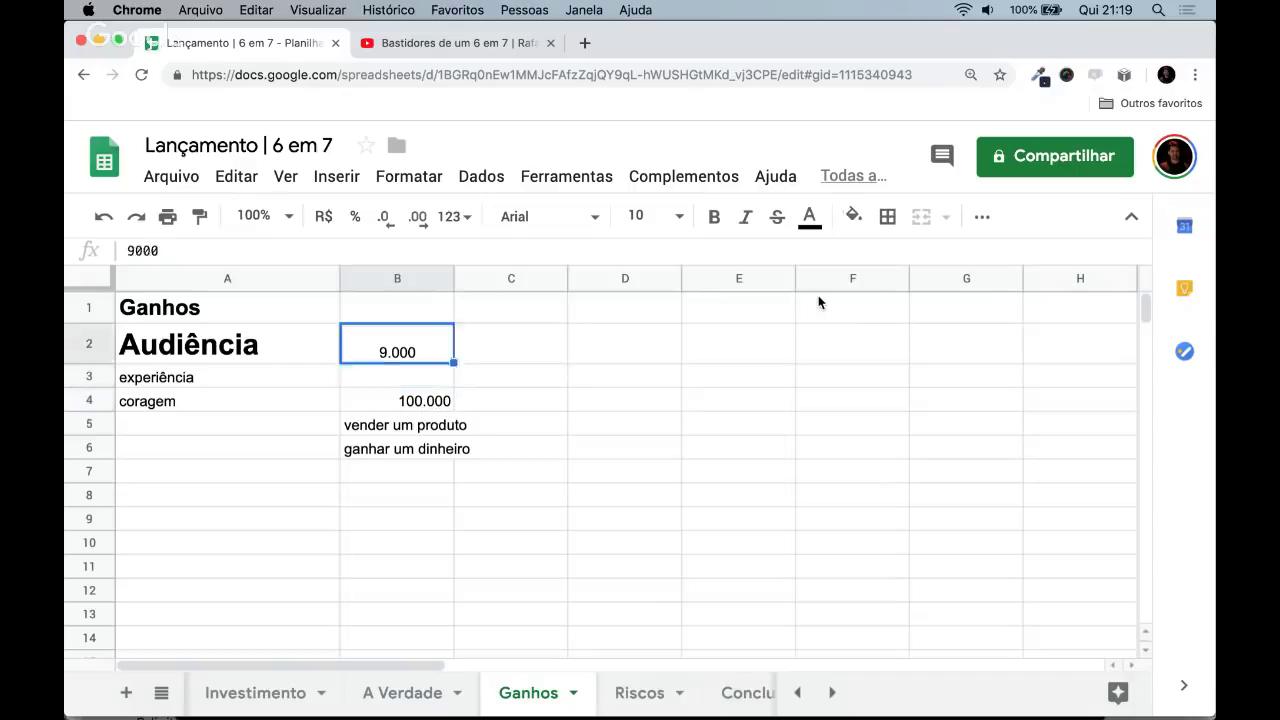
key("Right")
type("Ne")
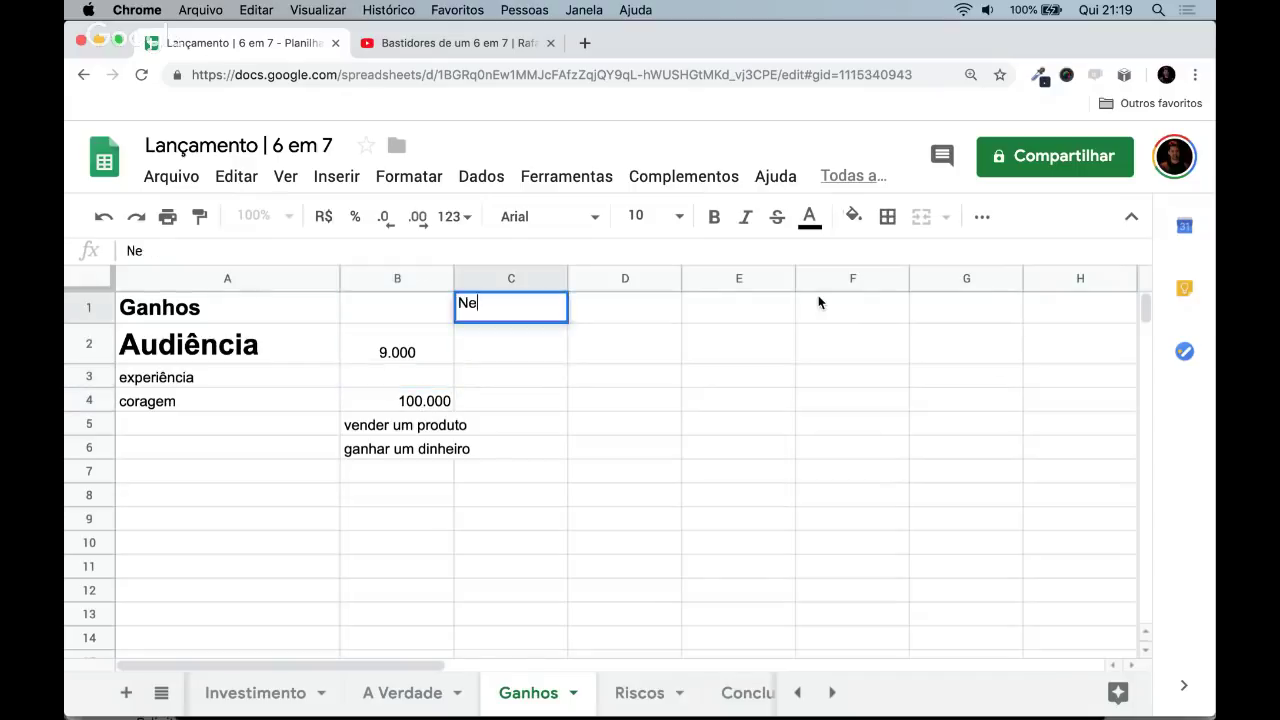
type("gócios")
key("Return")
type("Mix de produtos")
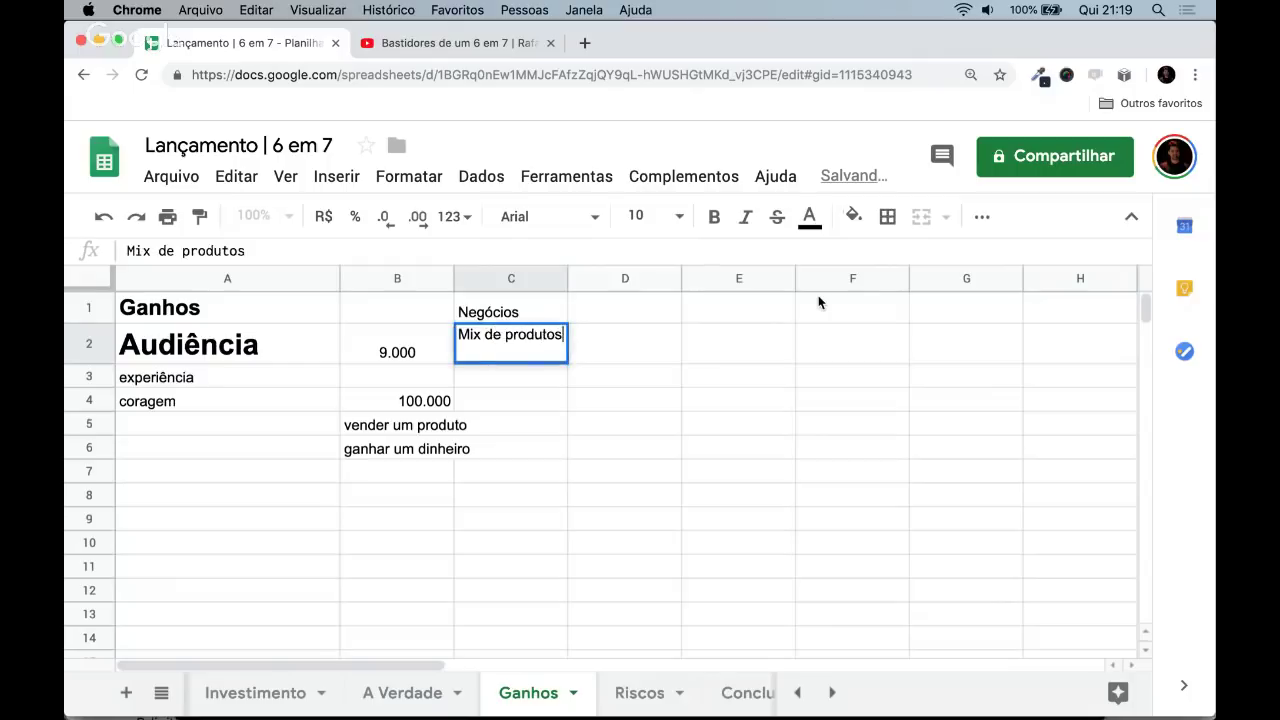
key("Return")
- Enter "vender todos os dias" in cell D2, beside "Mix de produtos"
key("Right")
key("Up")
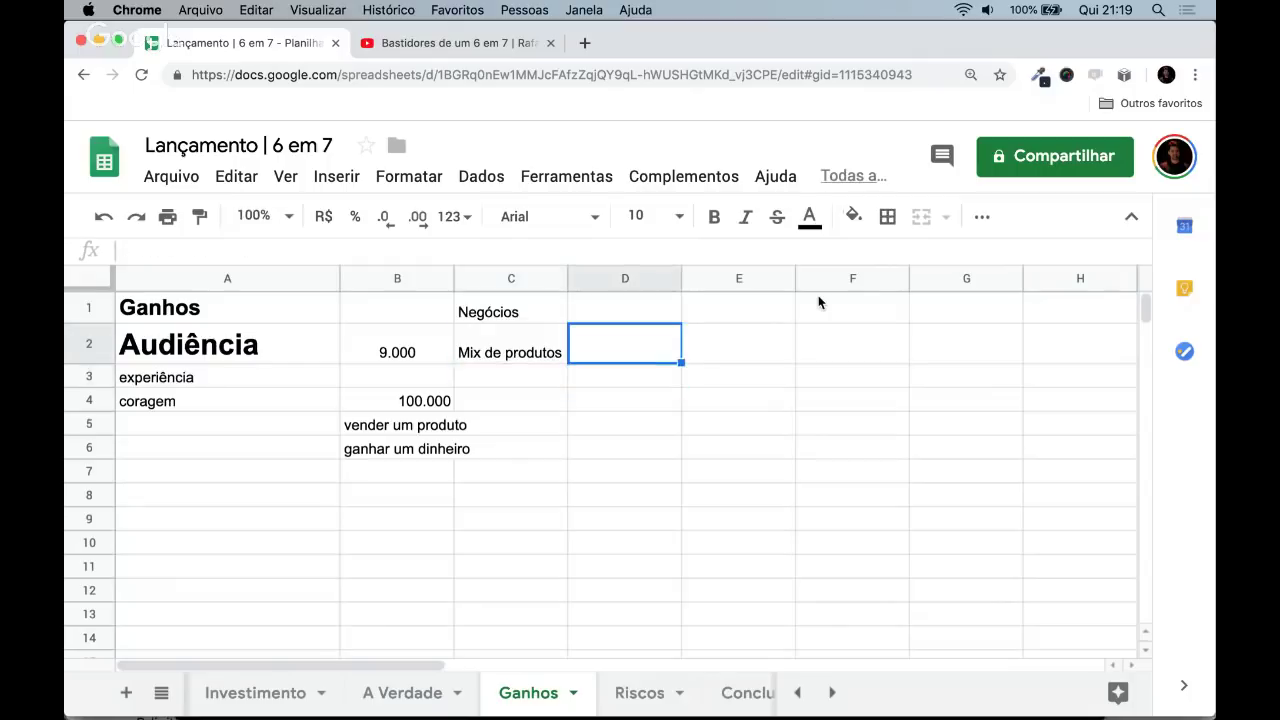
type("venda")
key("BackSpace")
type("e")
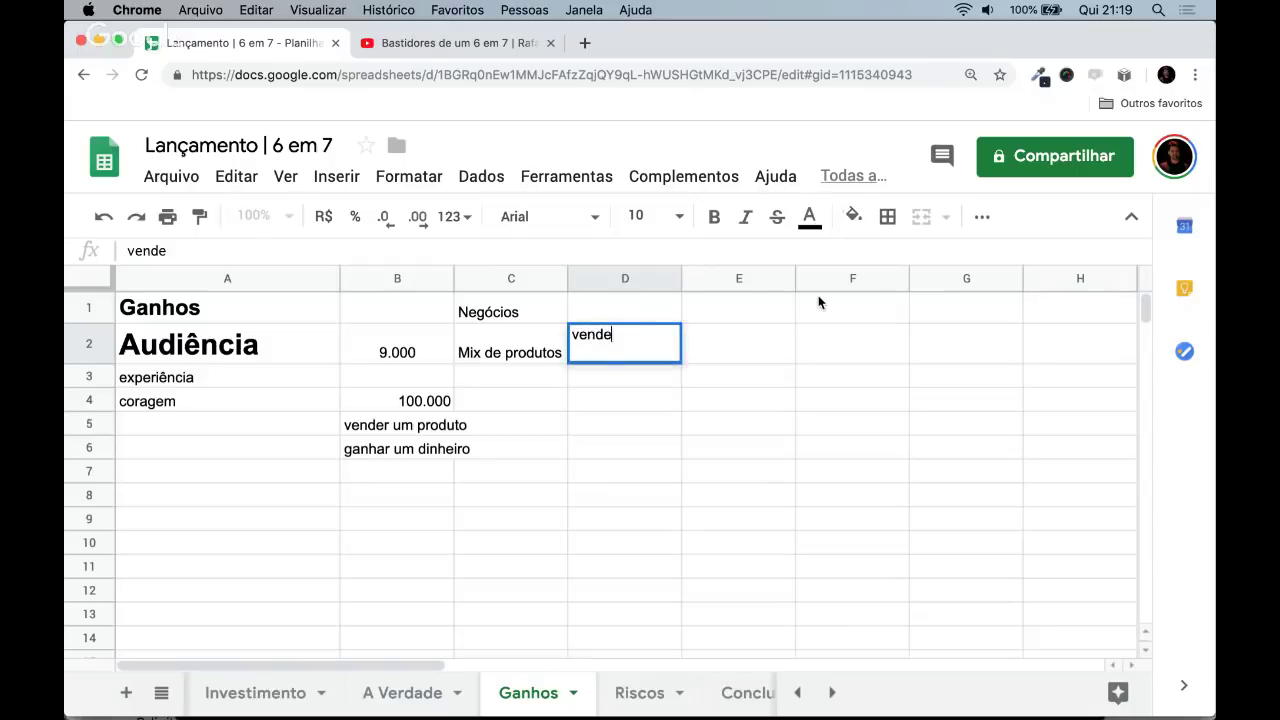
type("r todos os dias")
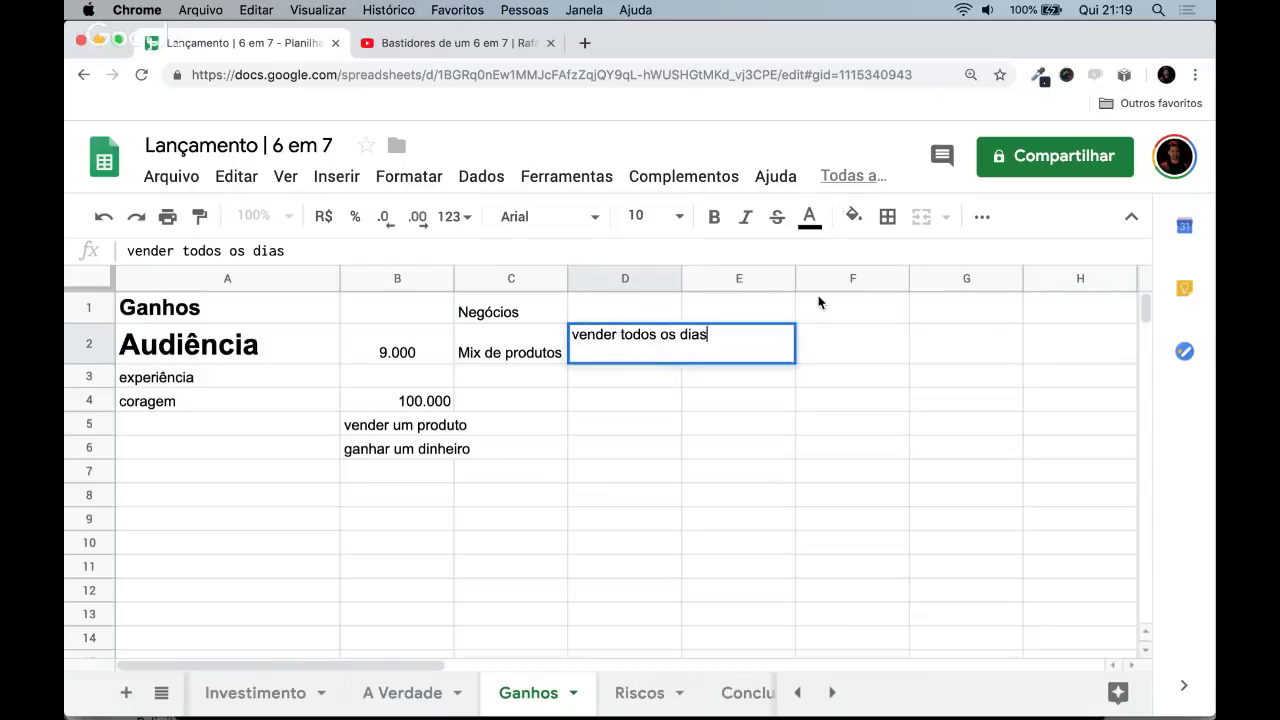
key("Return")
- Make the "Mix de produtos" and "vender todos os dias" entries in C2 and D2 bold
key("Up")
key("Left")
key("ctrl+b")
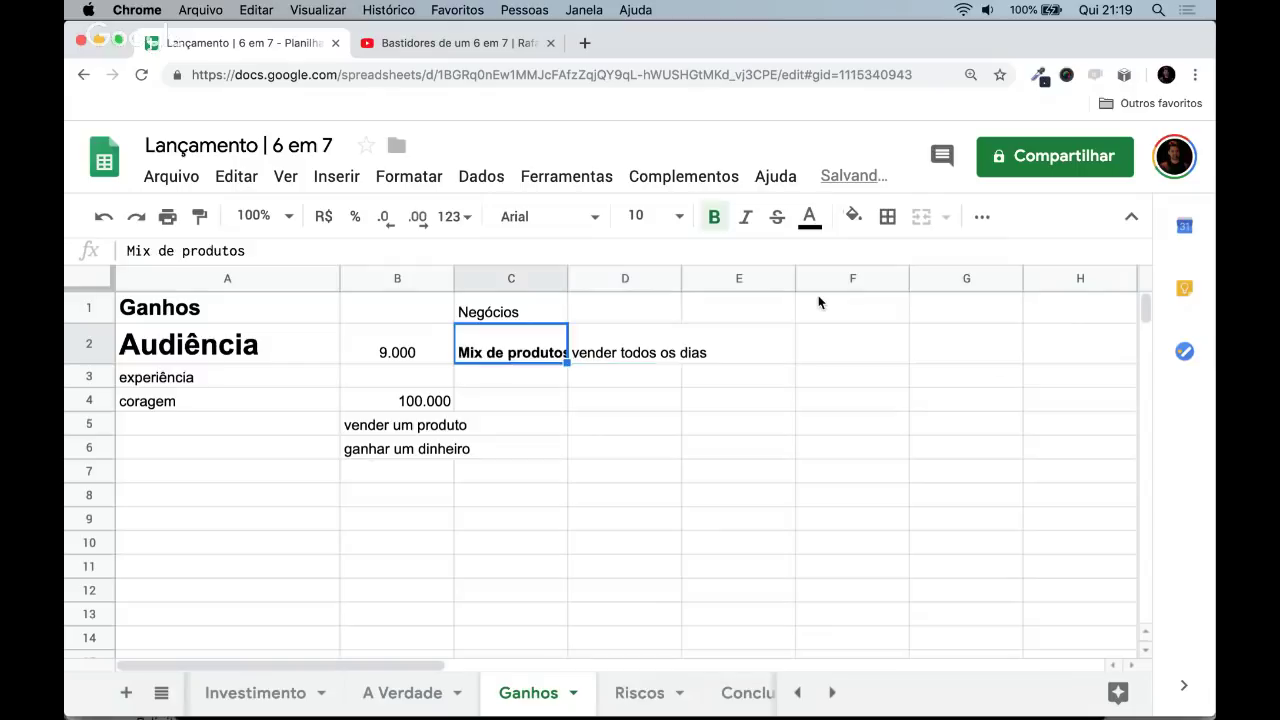
key("Right")
key("ctrl+b")
- Enter "Time" in cell E2 and make it bold
key("Right")
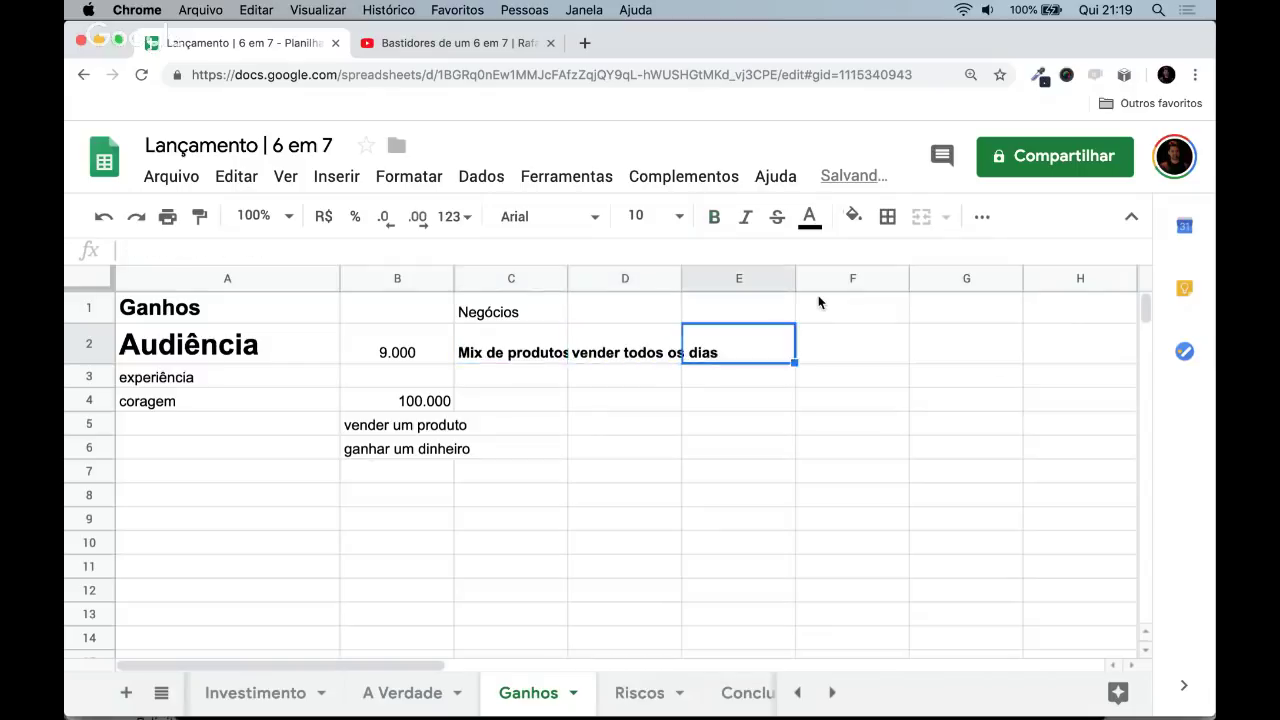
type("Time")
key("Return")
key("Up")
key("ctrl+b")
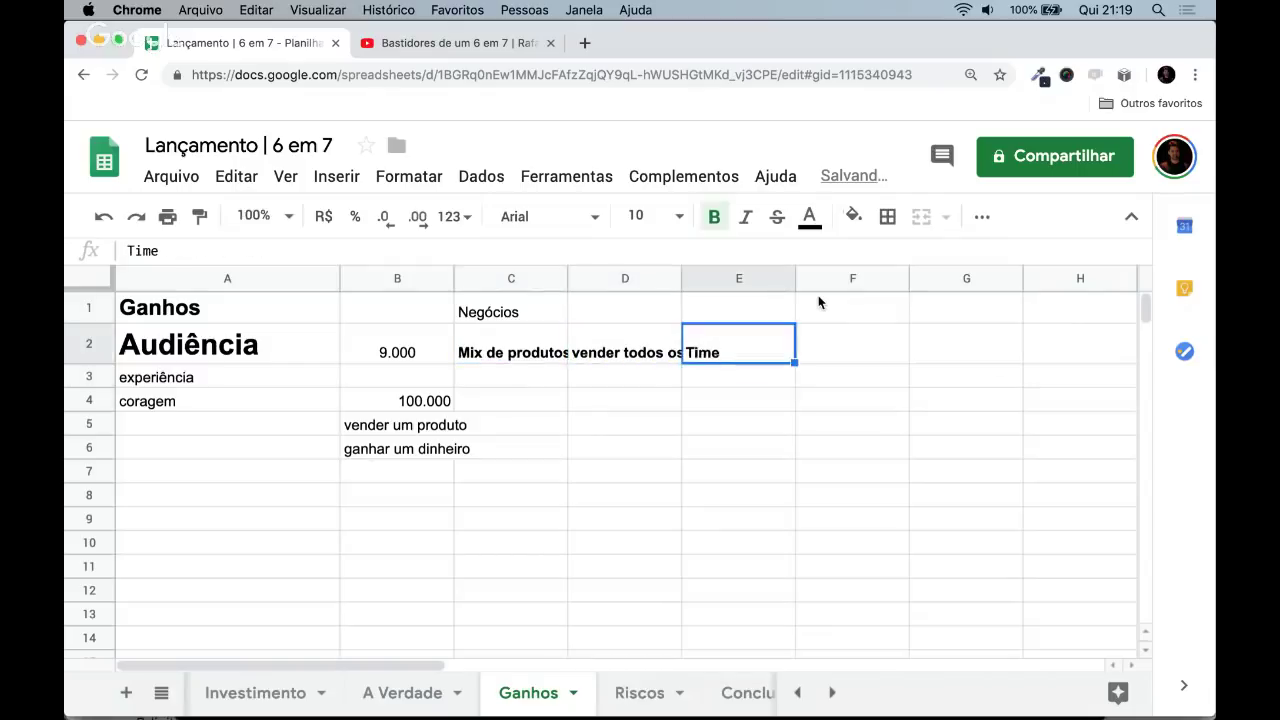
- Fit the widths of columns D and C to their contents and make the "Negócios" heading in C1 bold
double_click(681, 283)
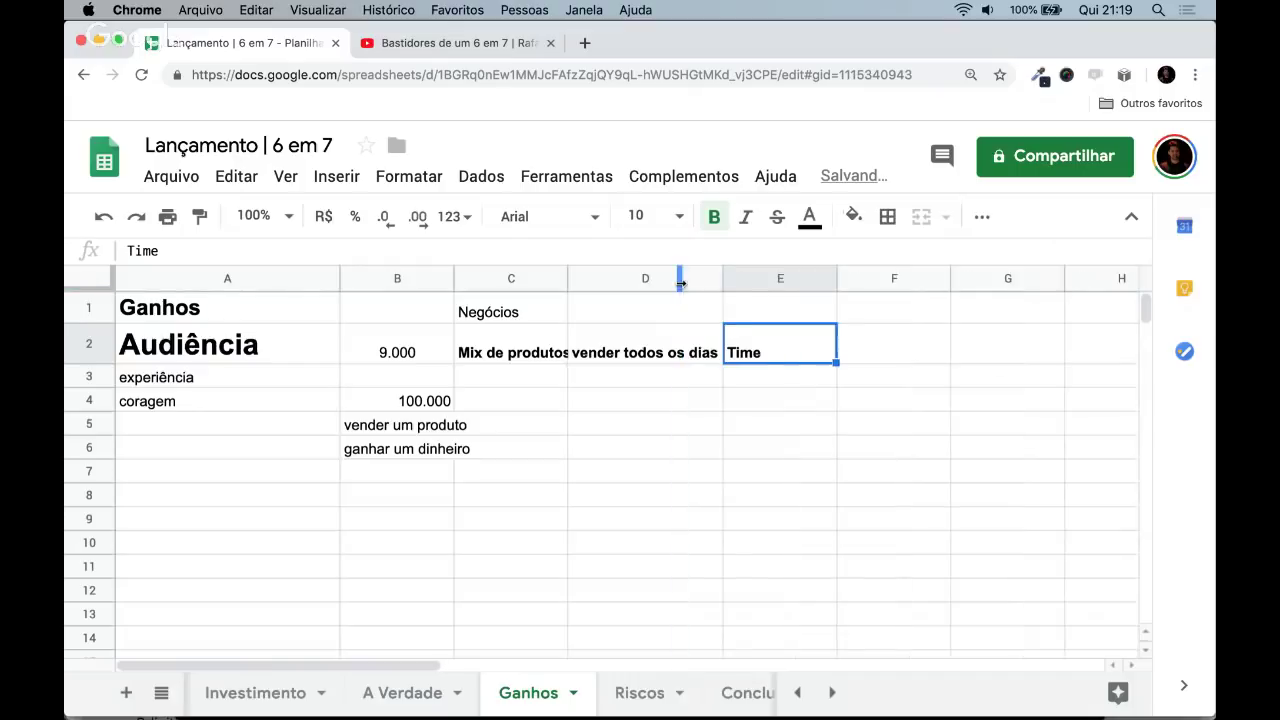
double_click(566, 274)
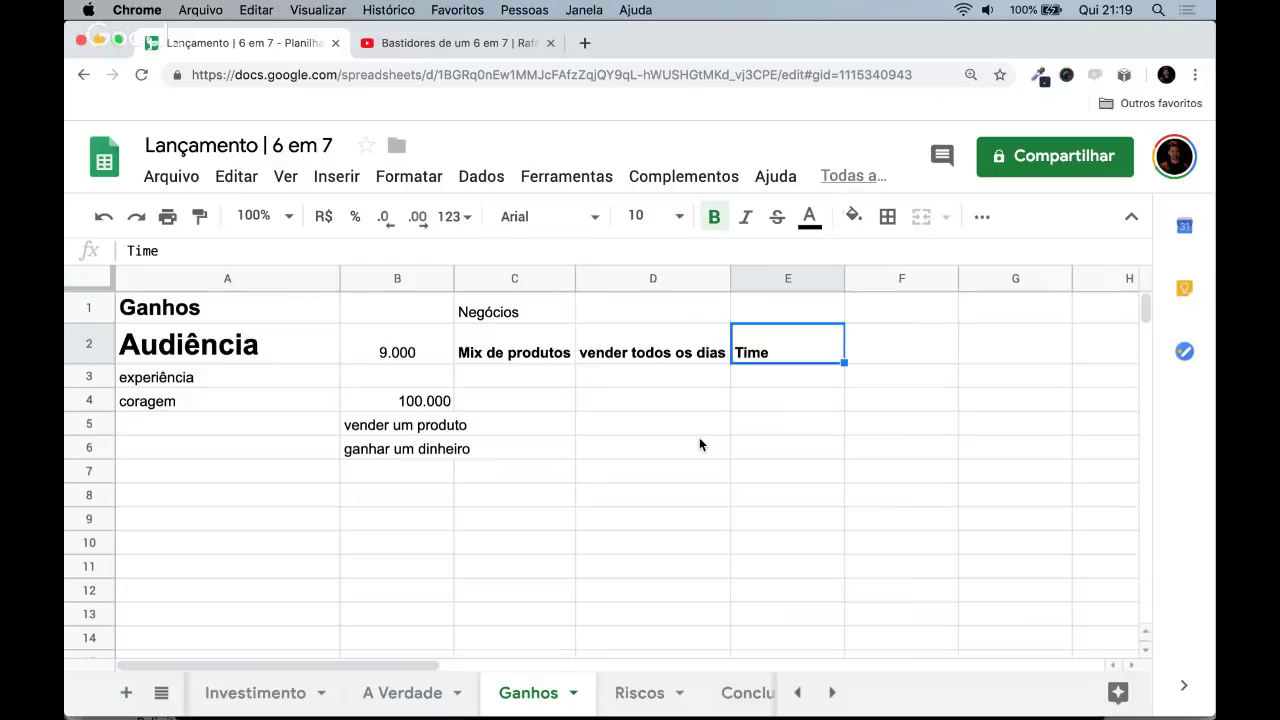
key("Left")
key("Left")
key("Up")
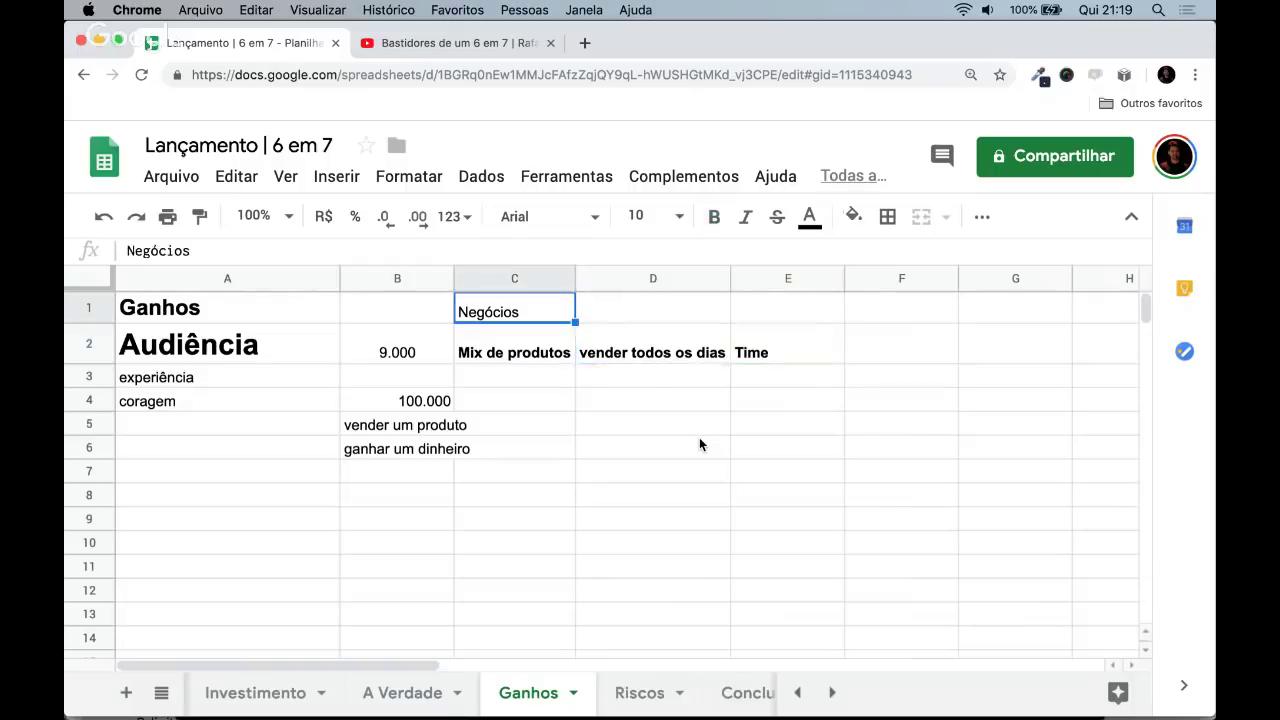
key("super+b")
key("Down")
key("Up")
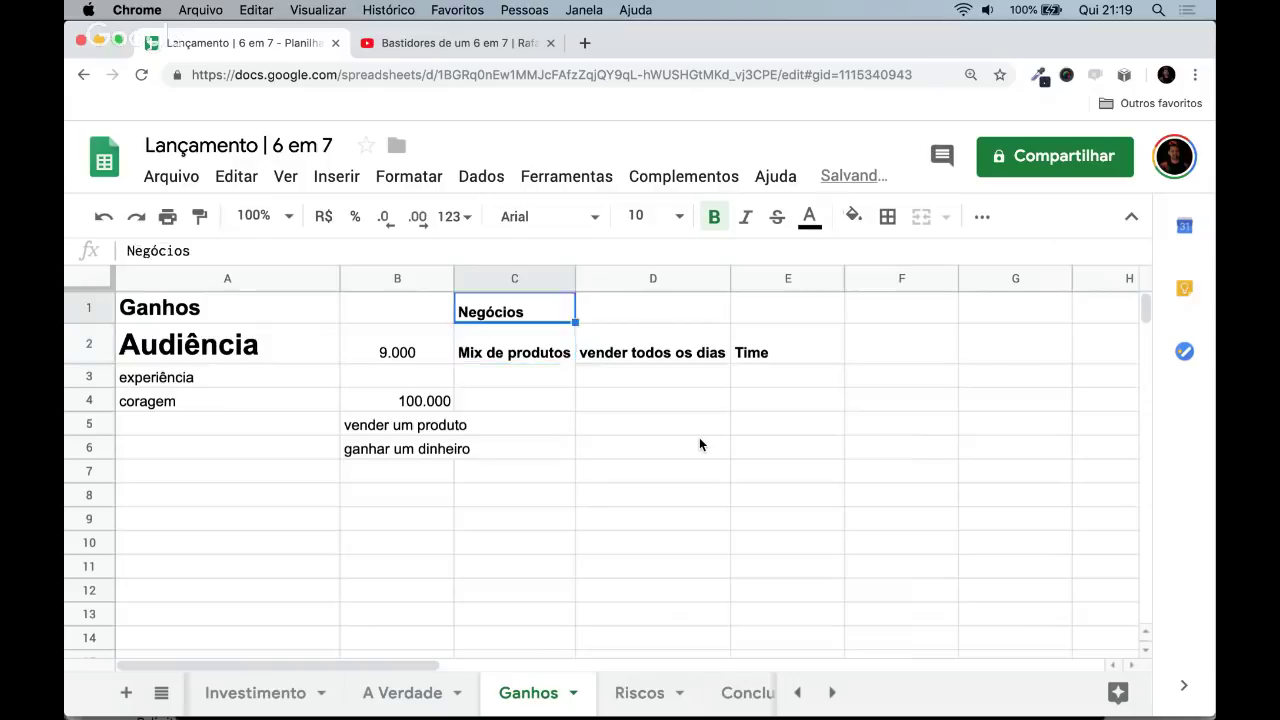
key("Down")
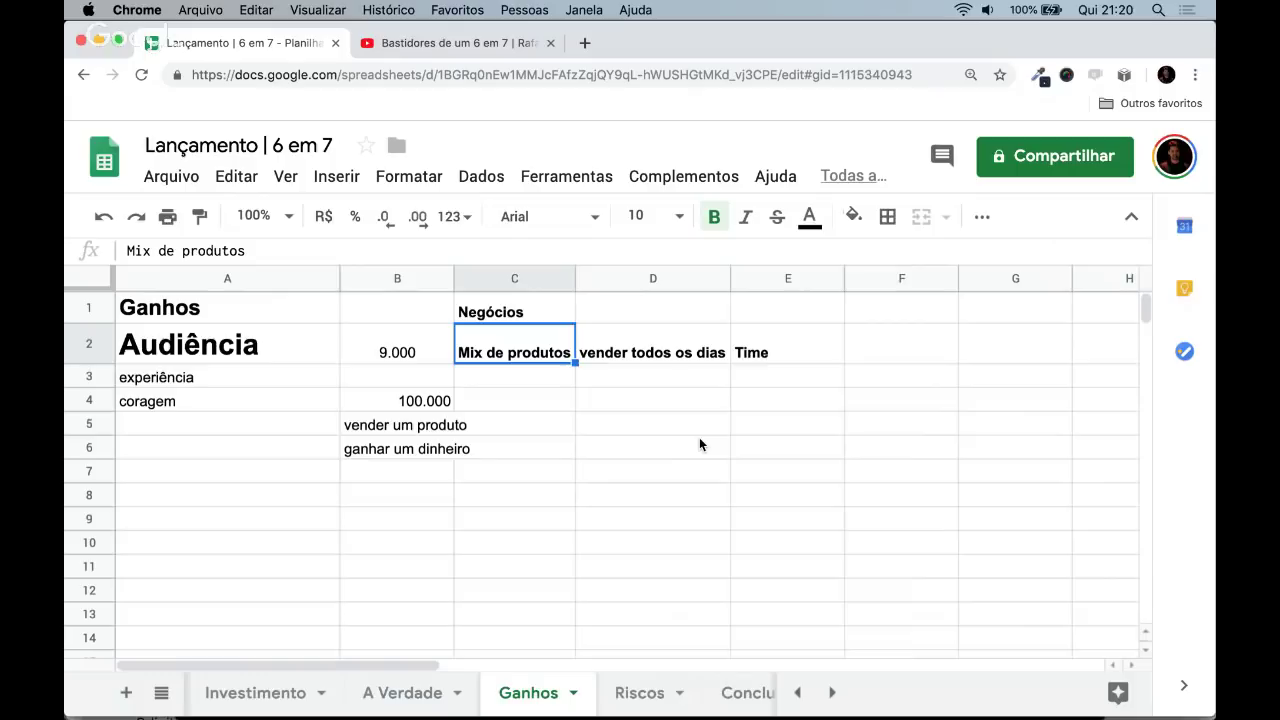
key("Left")
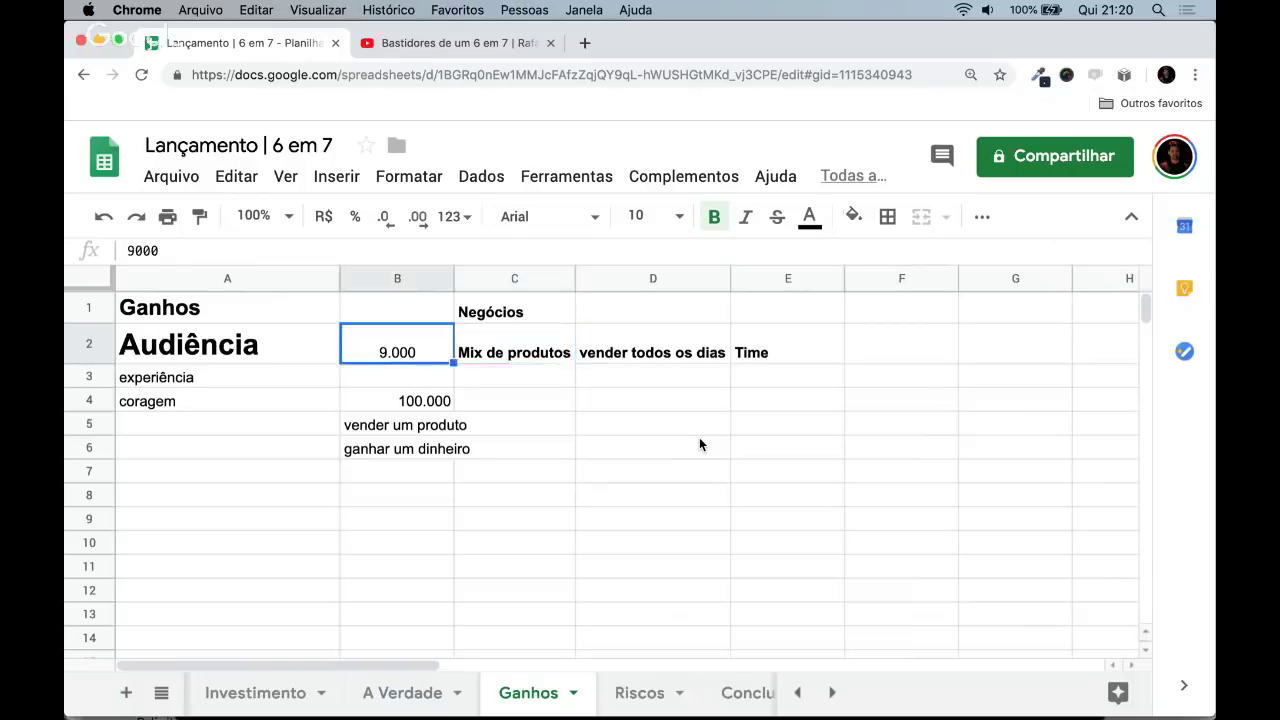
key("Right")
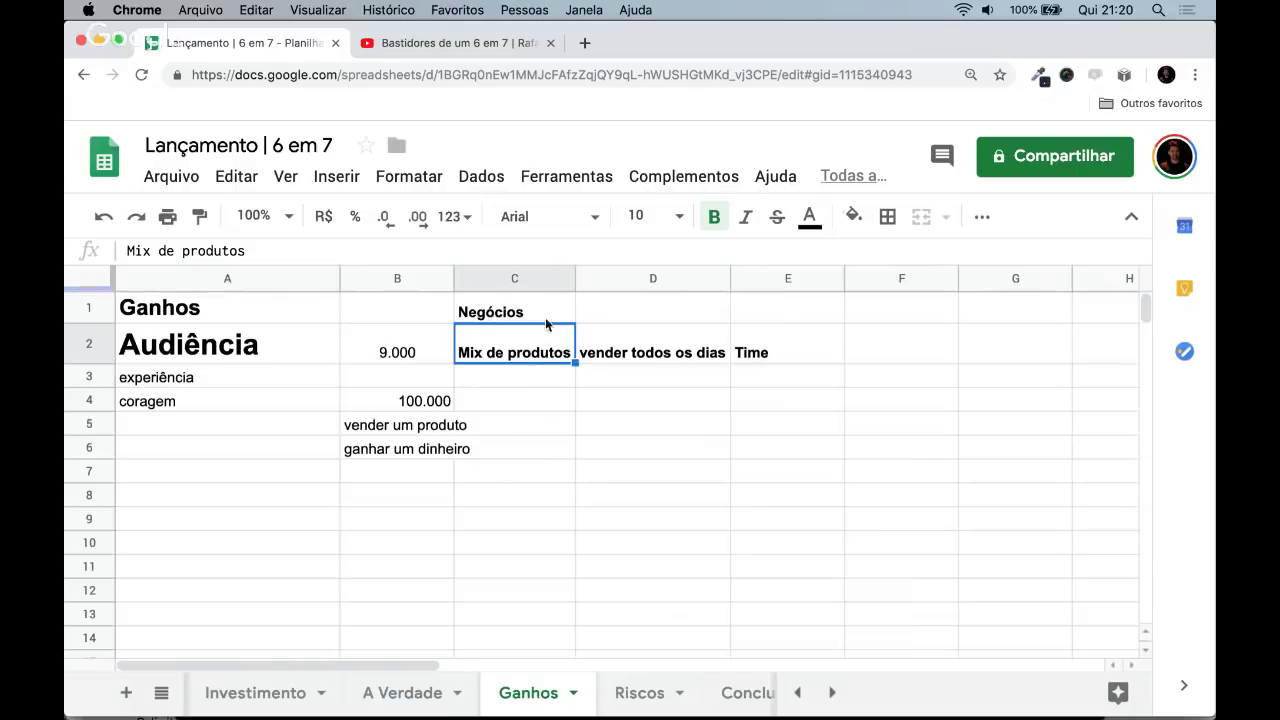
- Enter R$1.000,00 in cell C8 and "> R$250,00" beside it in D8
left_click(487, 493)
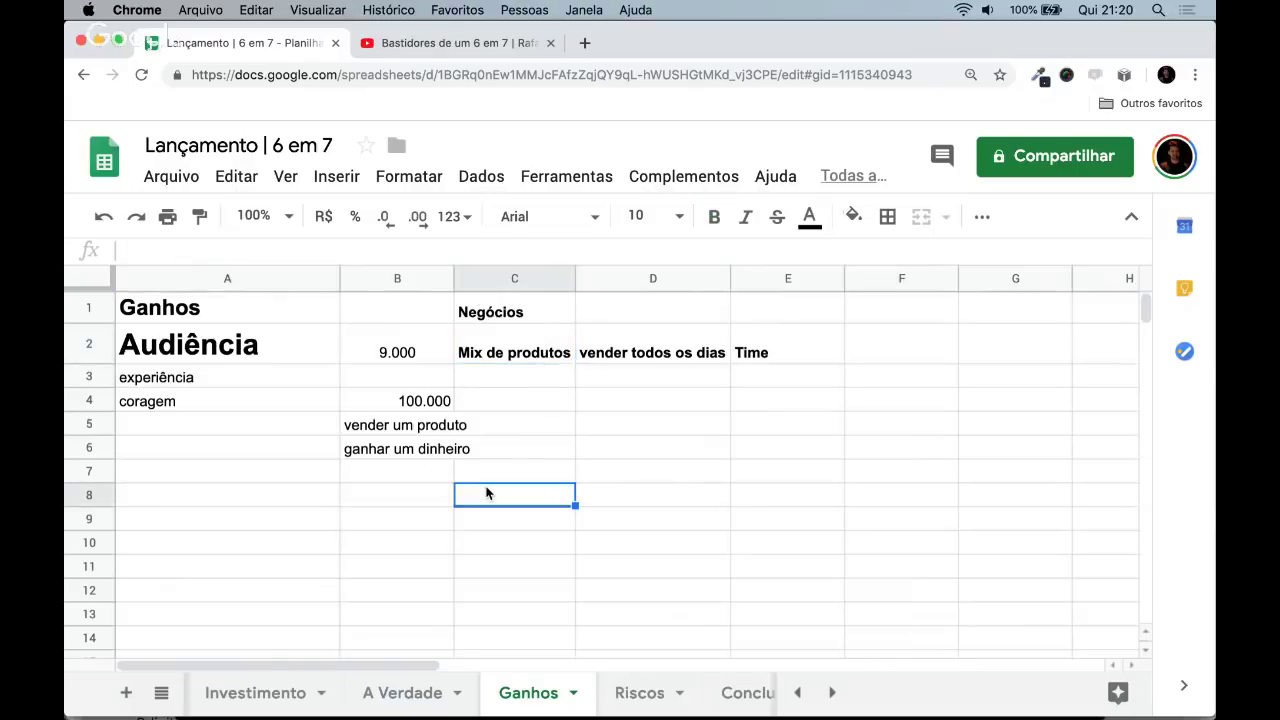
type("R$1.000")
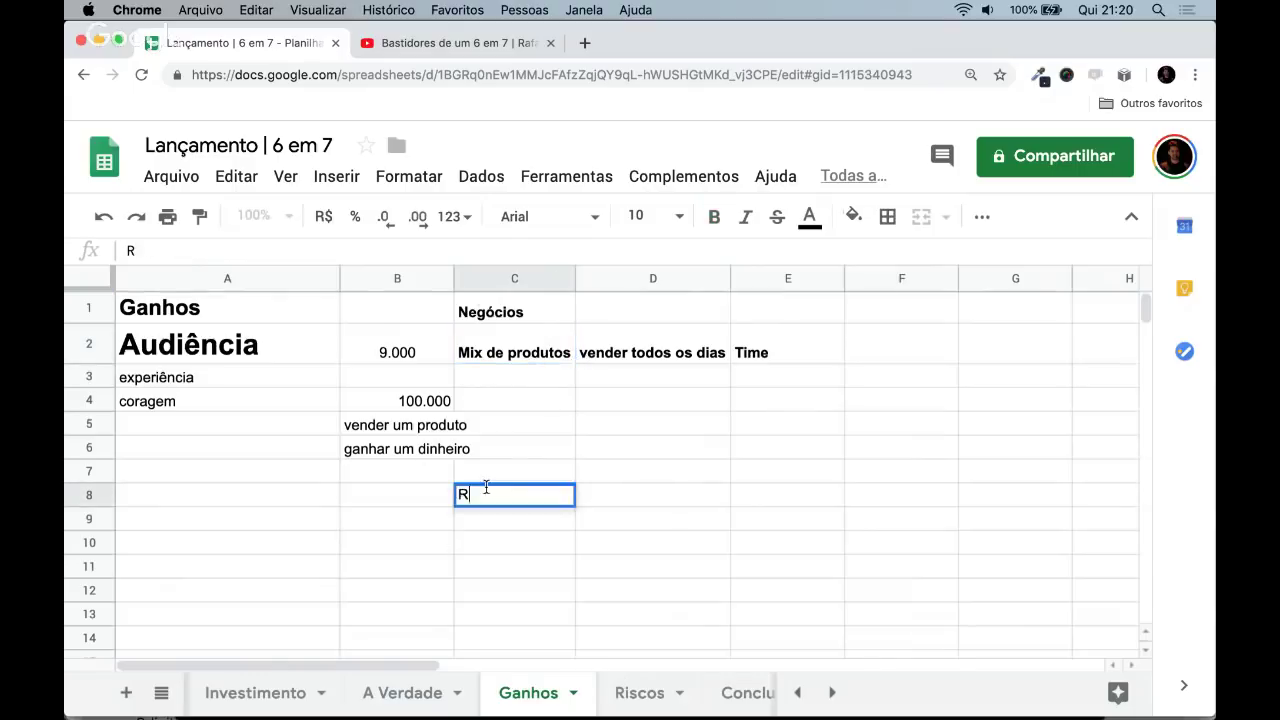
type("000,0")
key("Return")
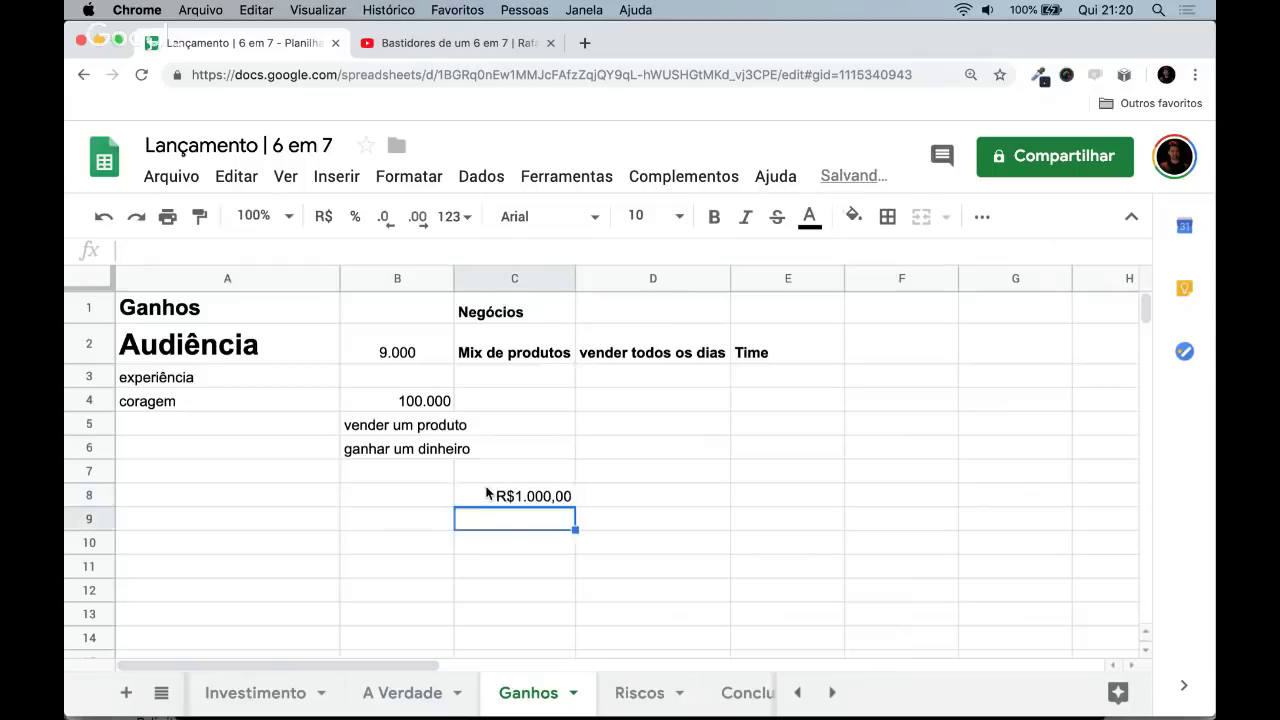
key("Up")
key("Right")
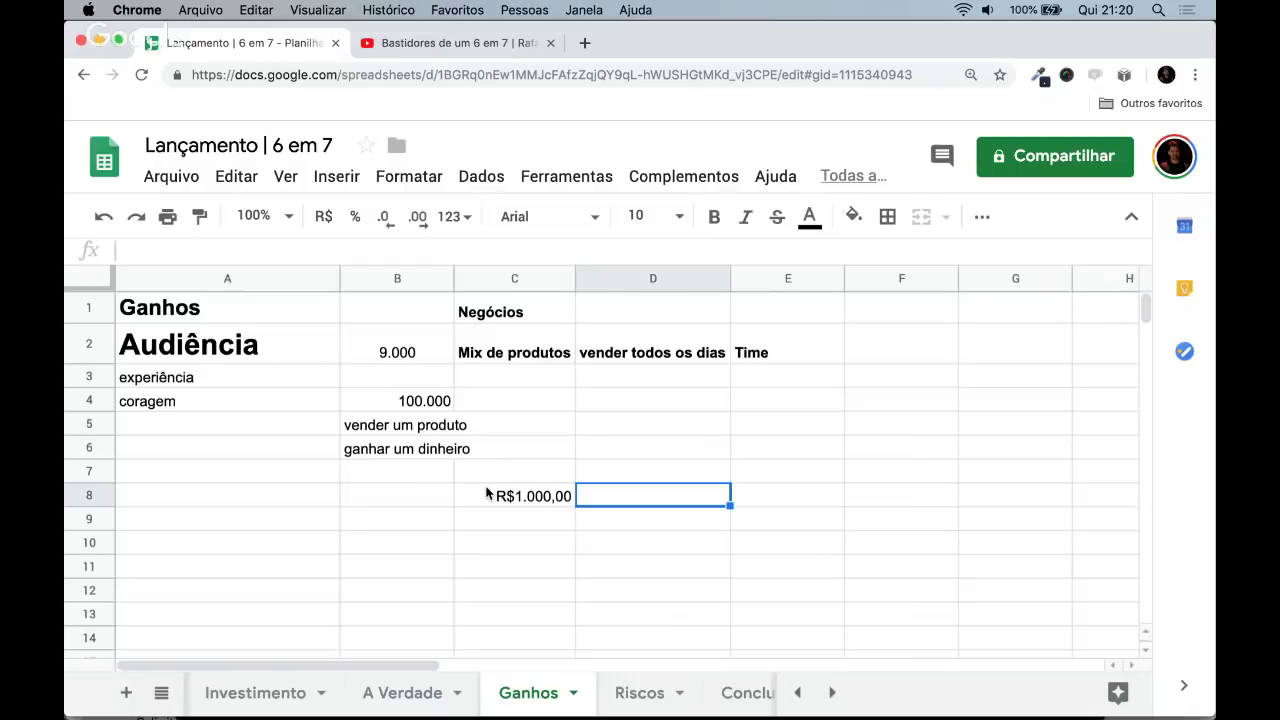
type(">")
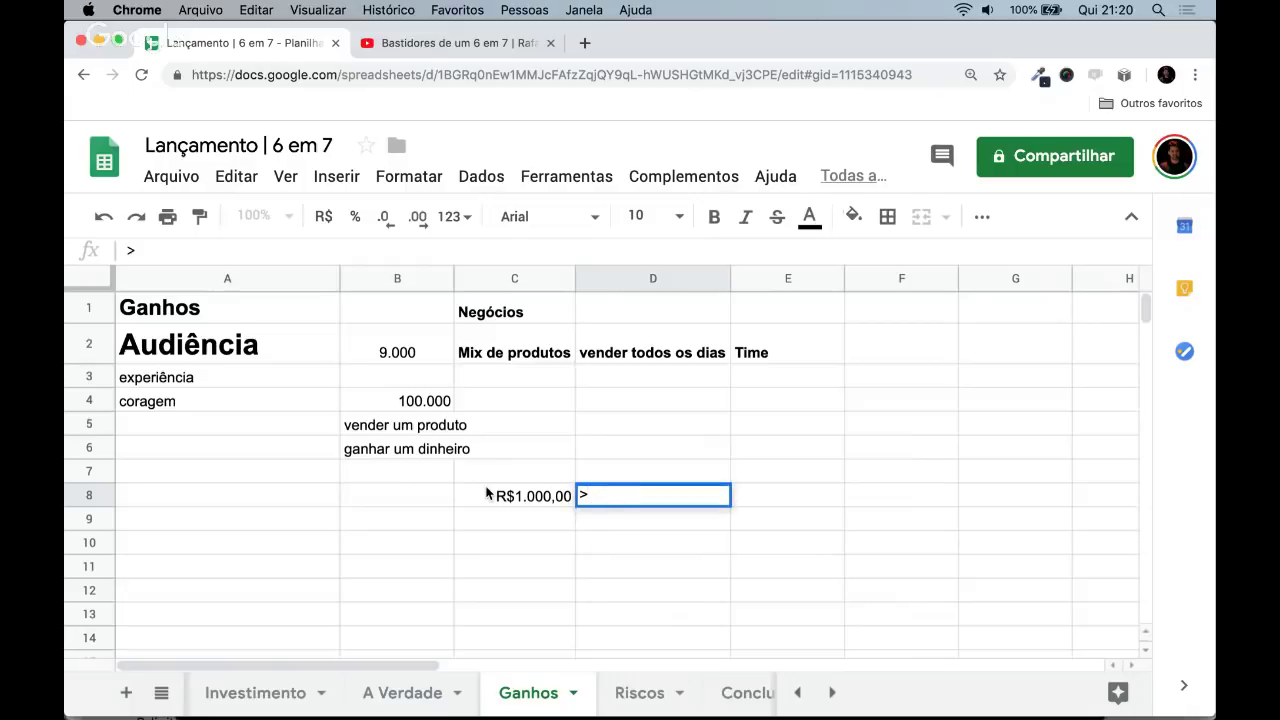
type(" R$250,00")
key("Return")
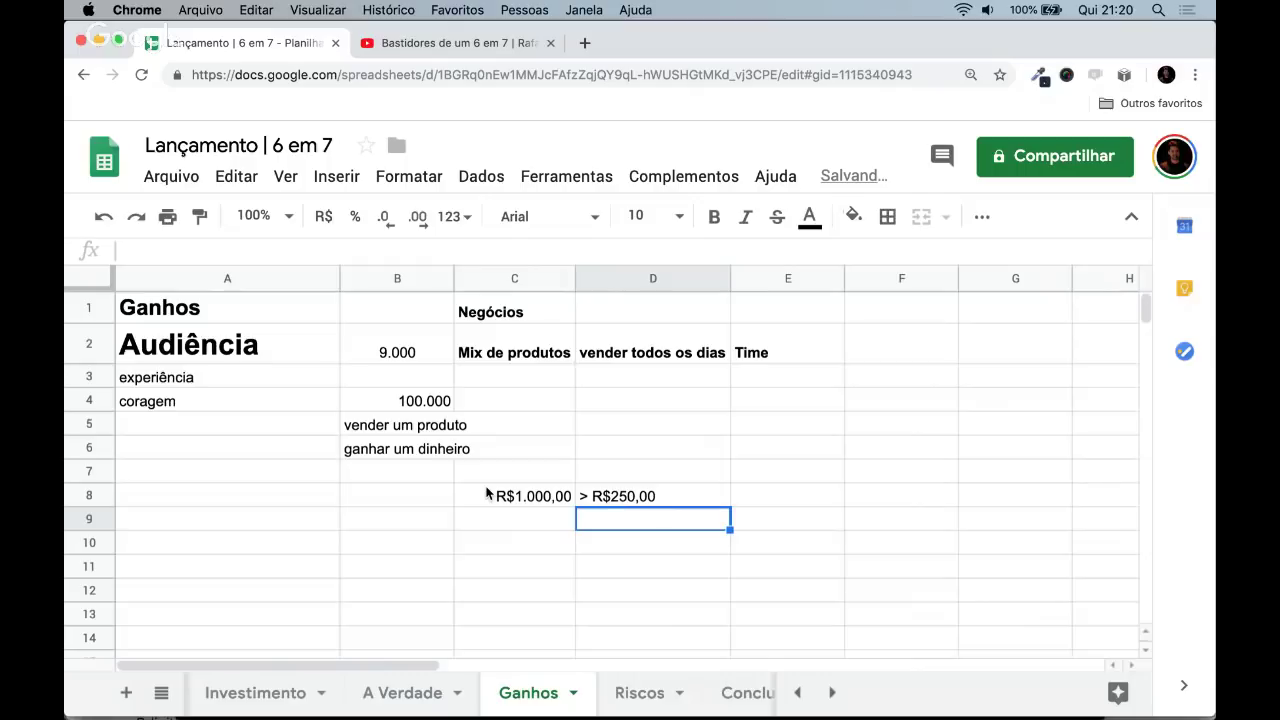
- Enter 10 in cell C7 and 7 in cell D7, above the two price entries
key("Up")
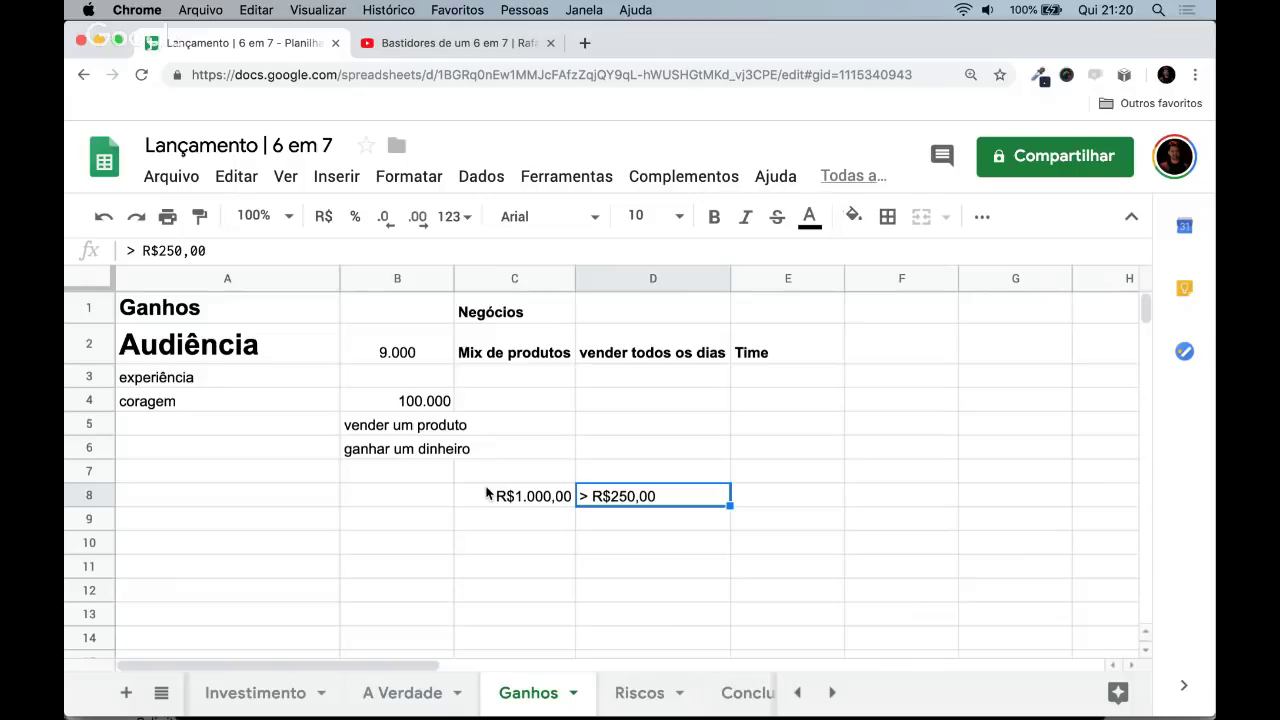
key("Up")
key("Left")
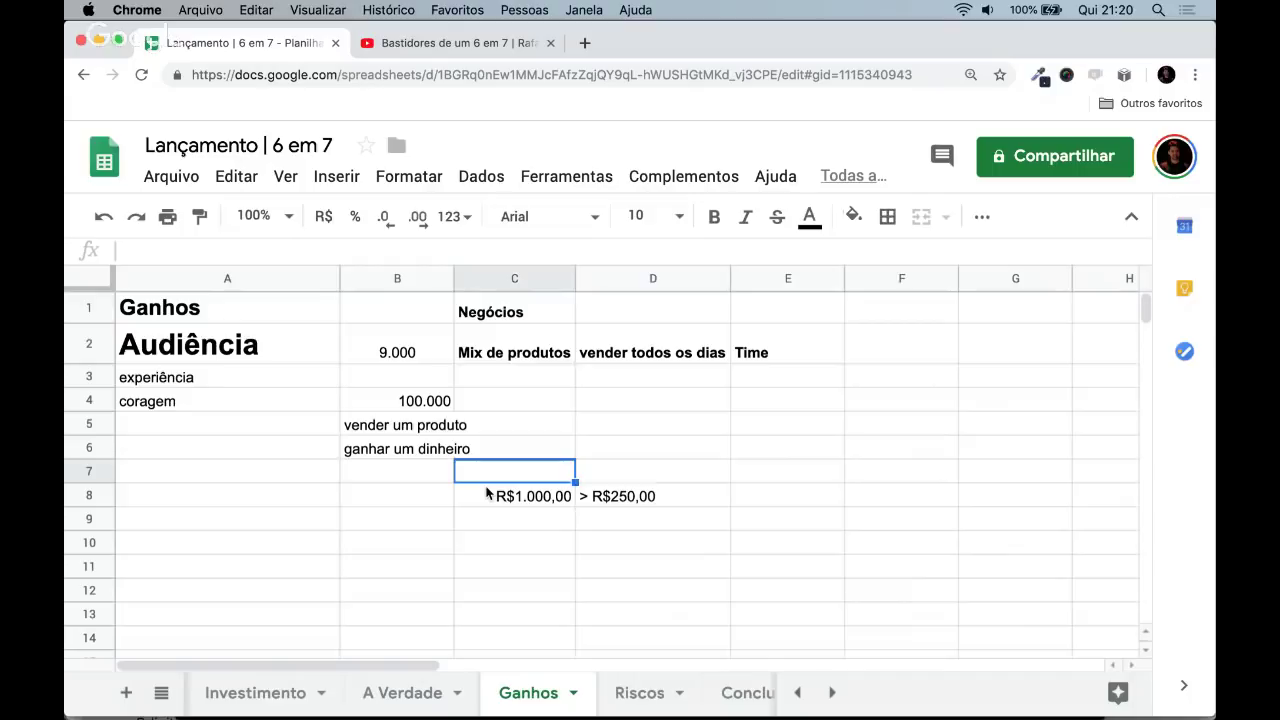
type("10")
key("Tab")
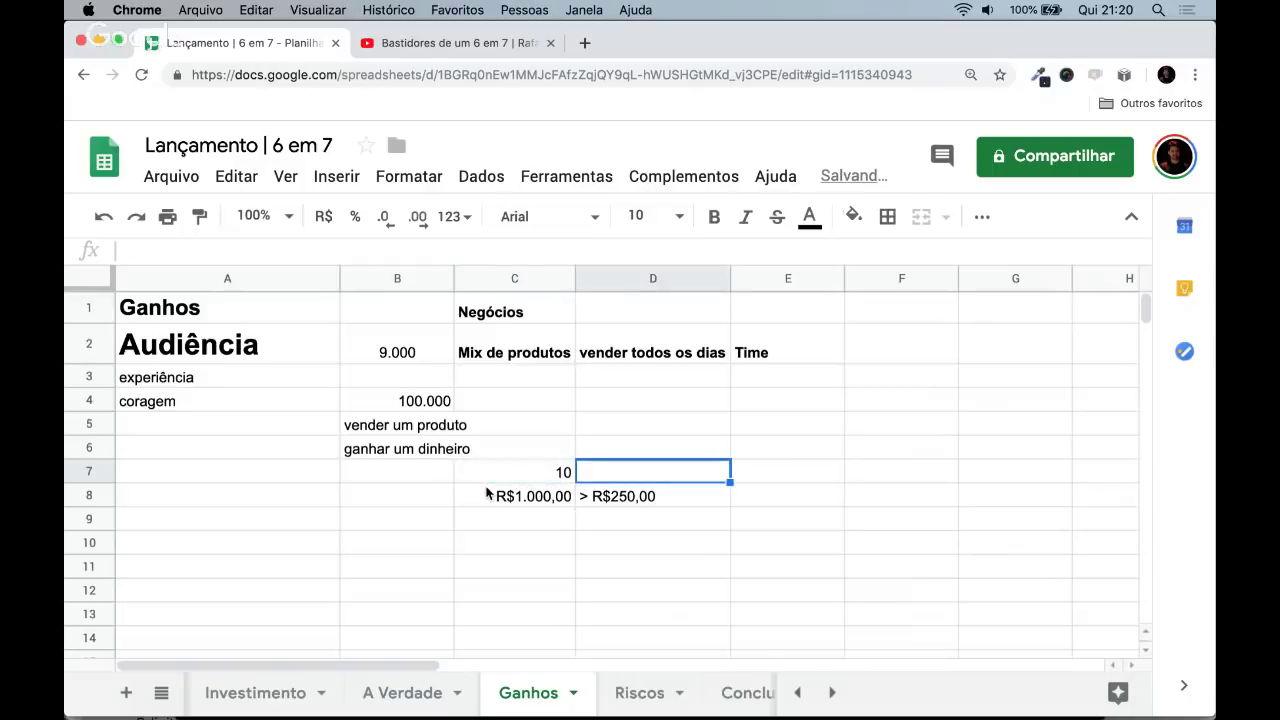
type("7")
key("Return")
key("Up")
key("Left")
key("Down")
key("Right")
- Enter 1 in cell D9 and 2 in cell D10, below the "> R$250,00" entry
key("Down")
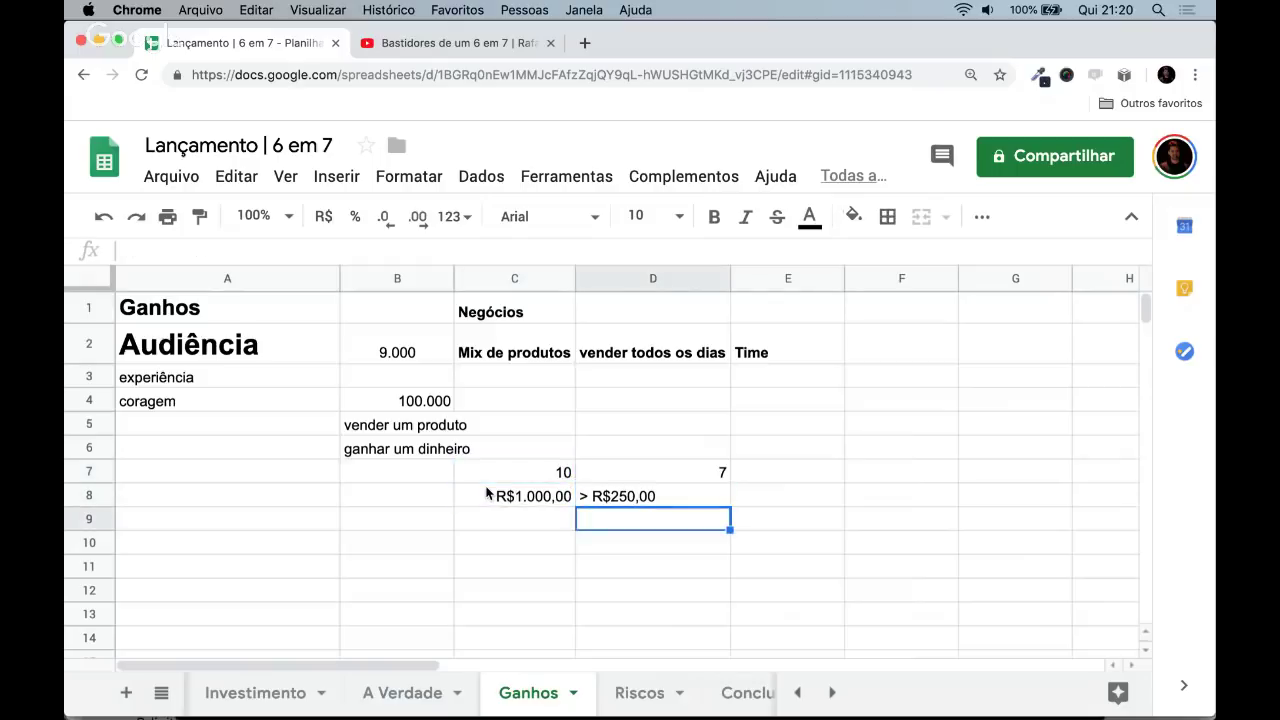
type("9")
key("BackSpace")
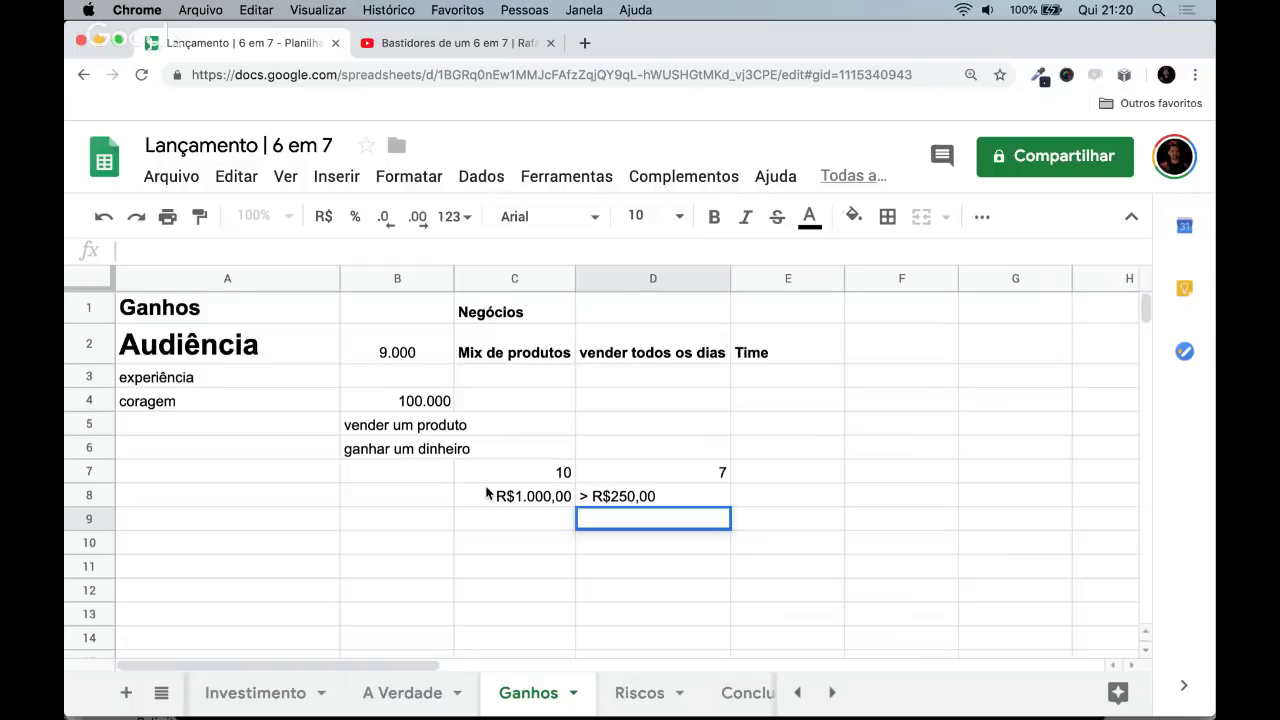
key("Left")
key("Right")
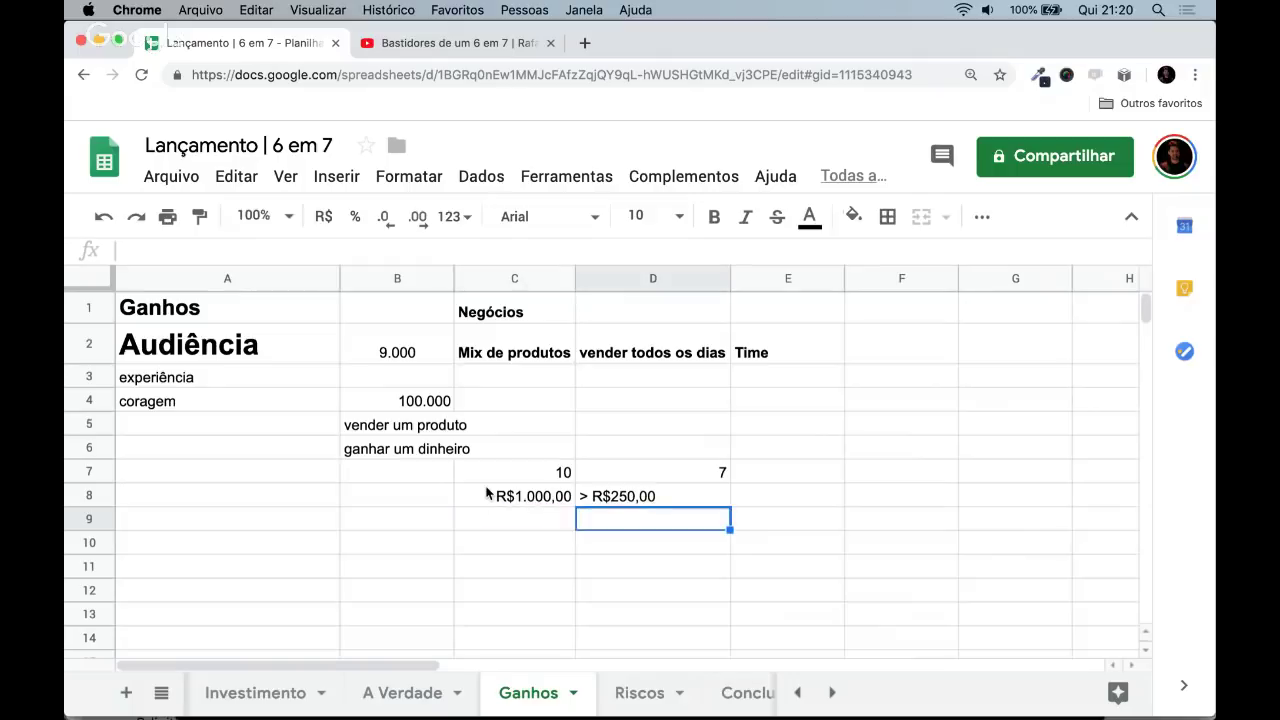
type("1")
key("Return")
type("2")
key("Return")
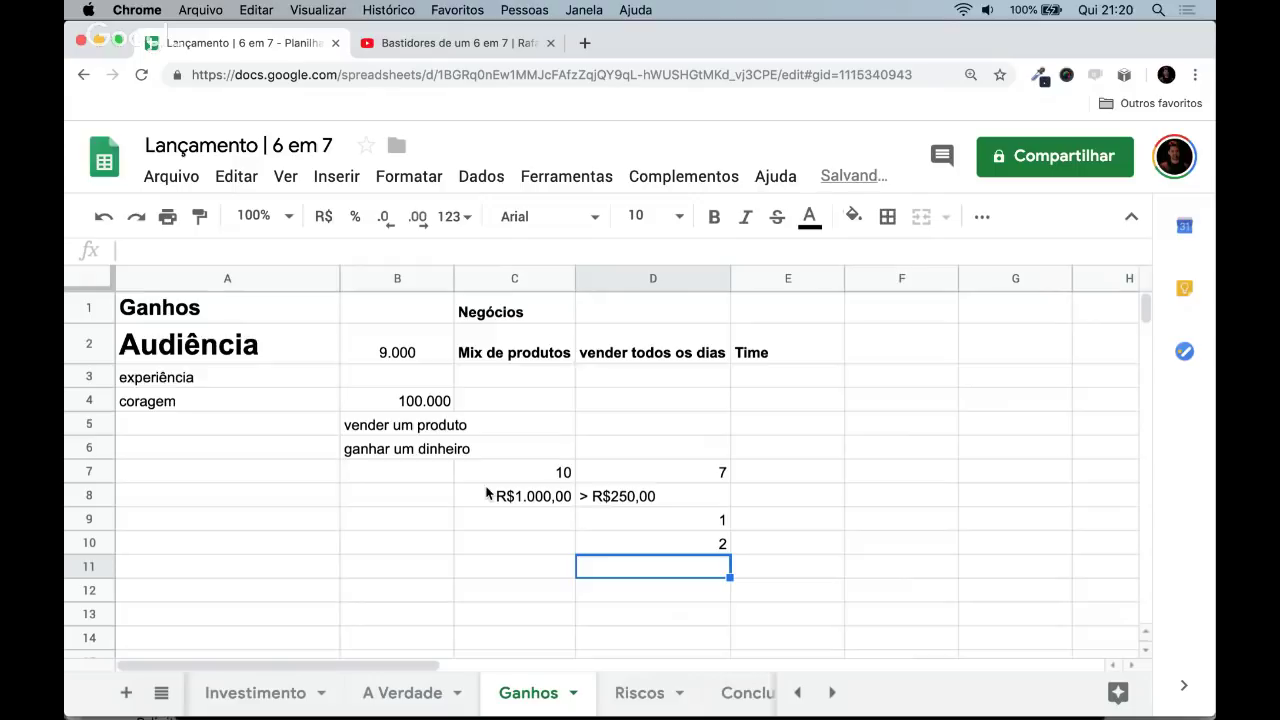
- Enter "Monoproduto." in cell B9
key("Up")
key("Up")
key("Left")
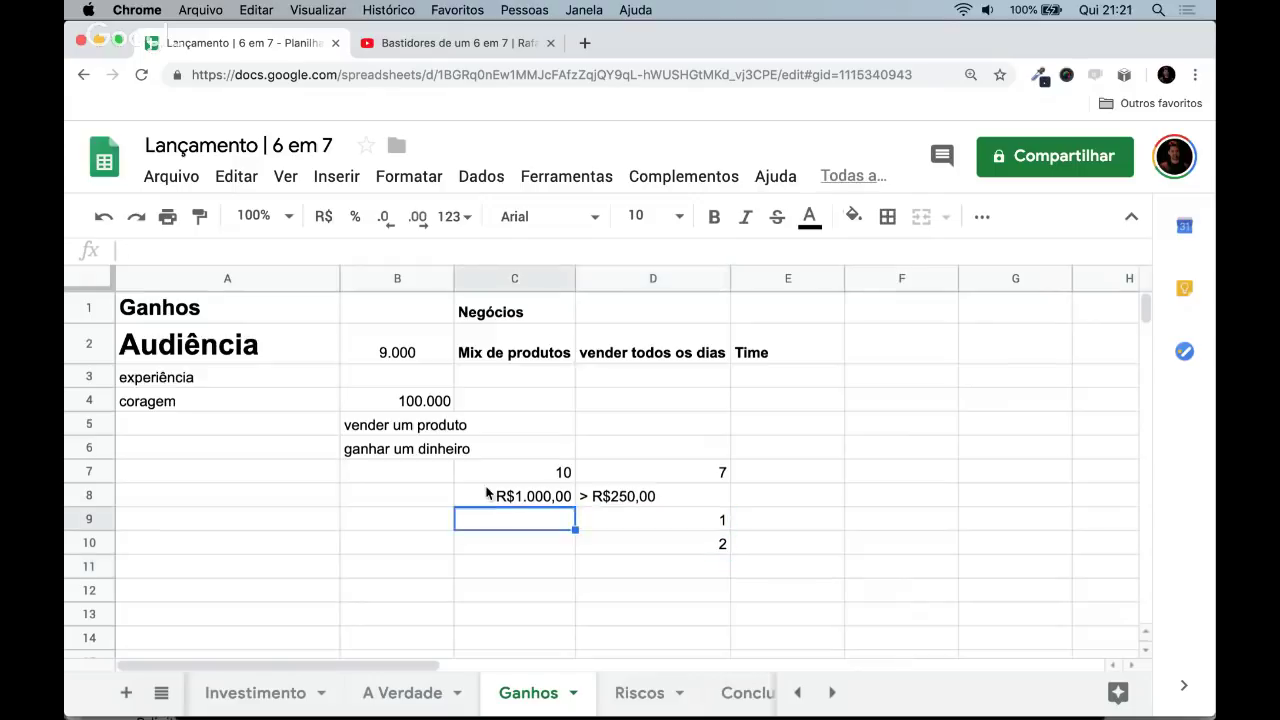
key("Left")
type("Mono")
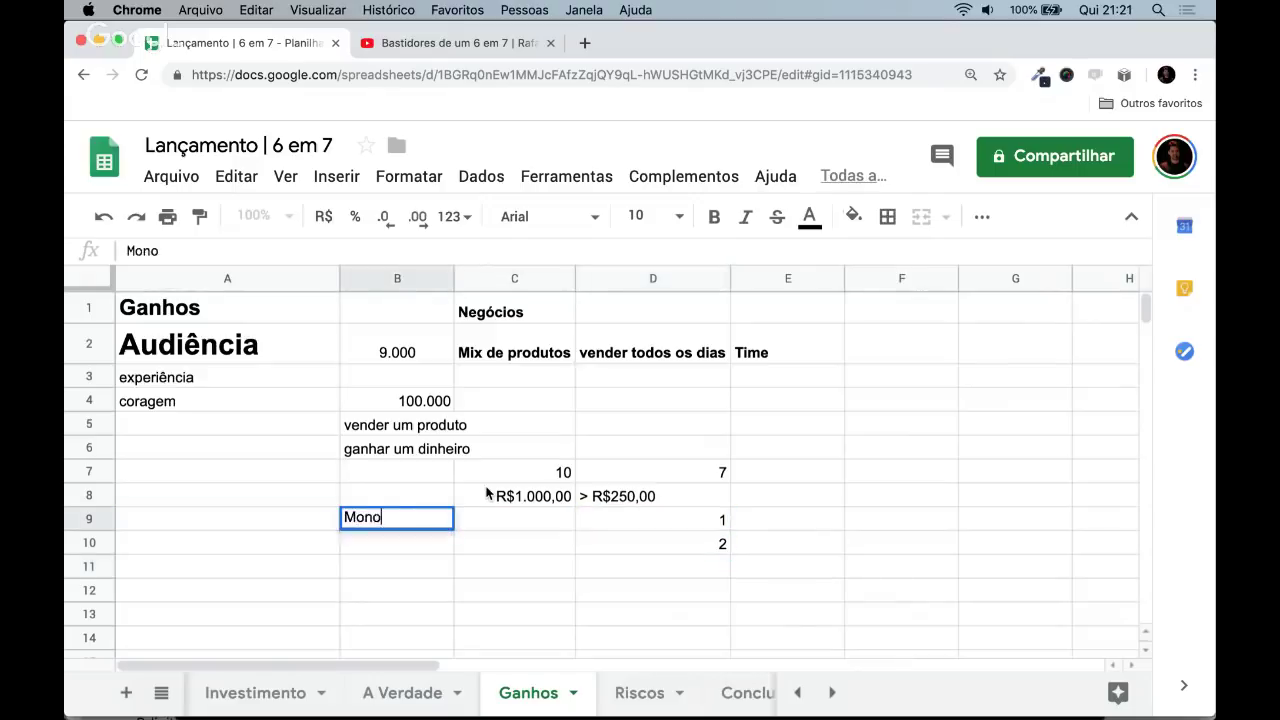
type("produto.")
key("Return")
key("Up")
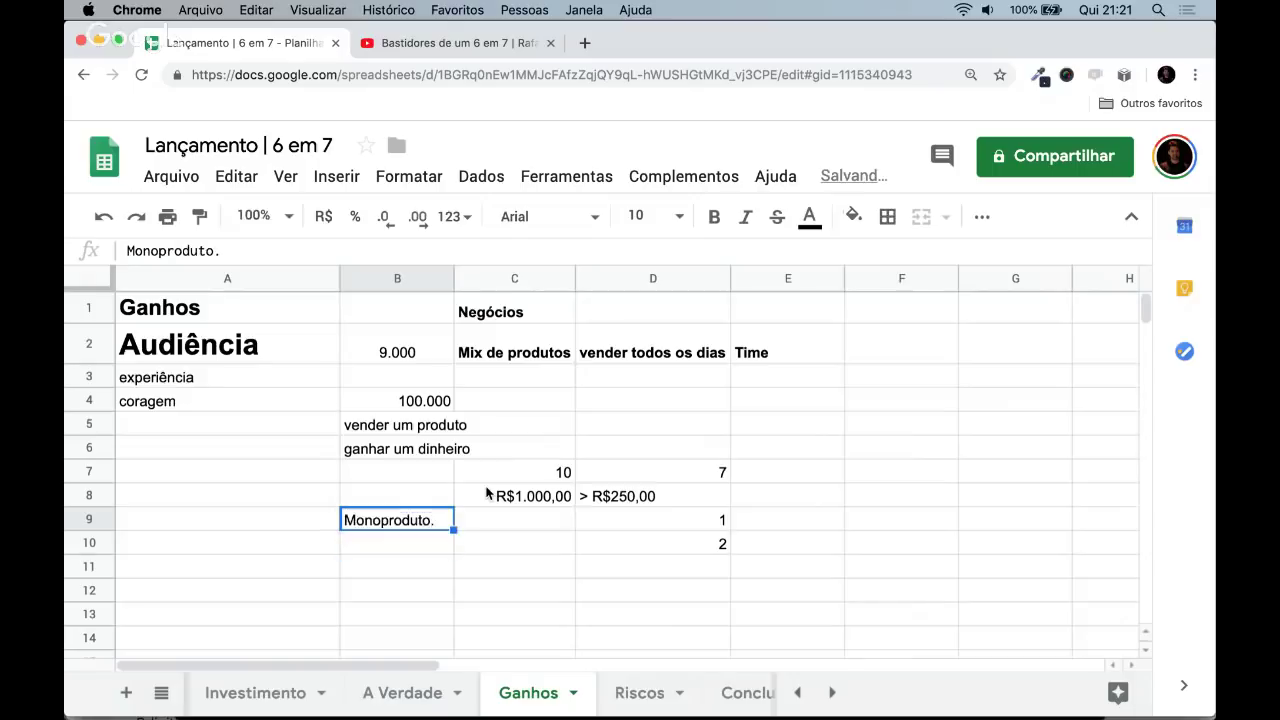
- Make the "Monoproduto." entry in B9 bold and center it horizontally
key("cmd+b")
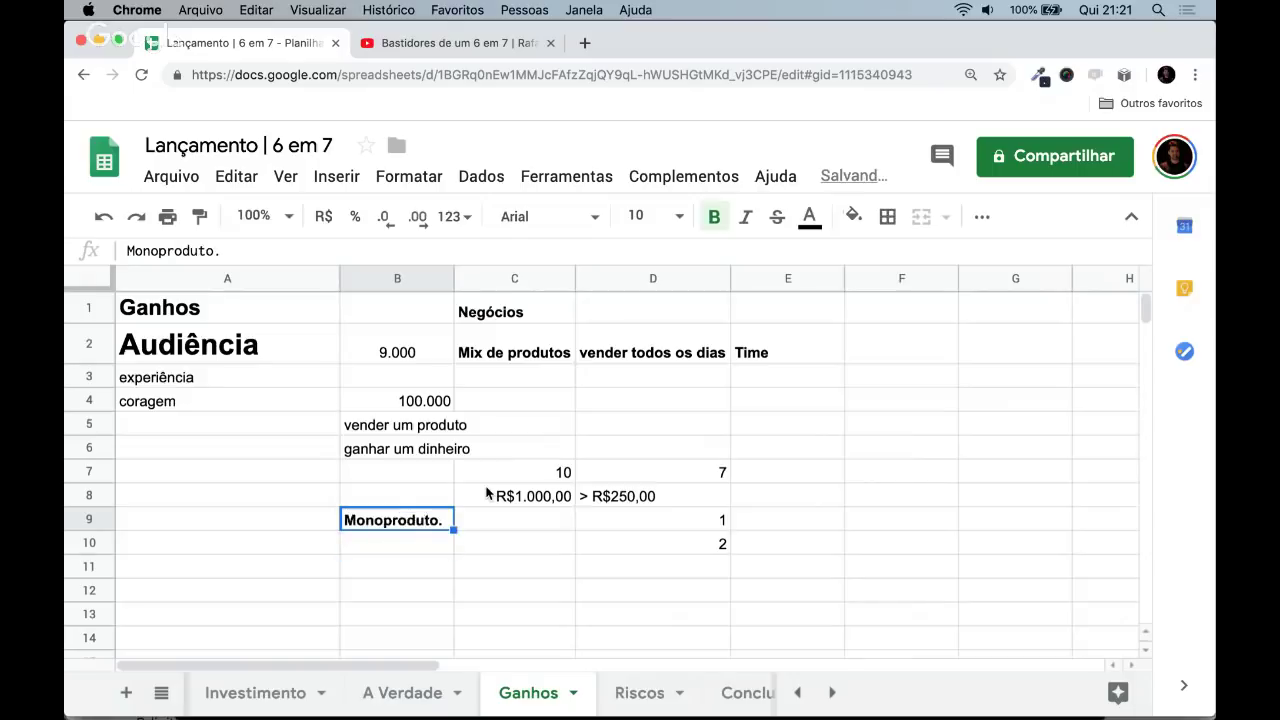
left_click(982, 216)
left_click(645, 259)
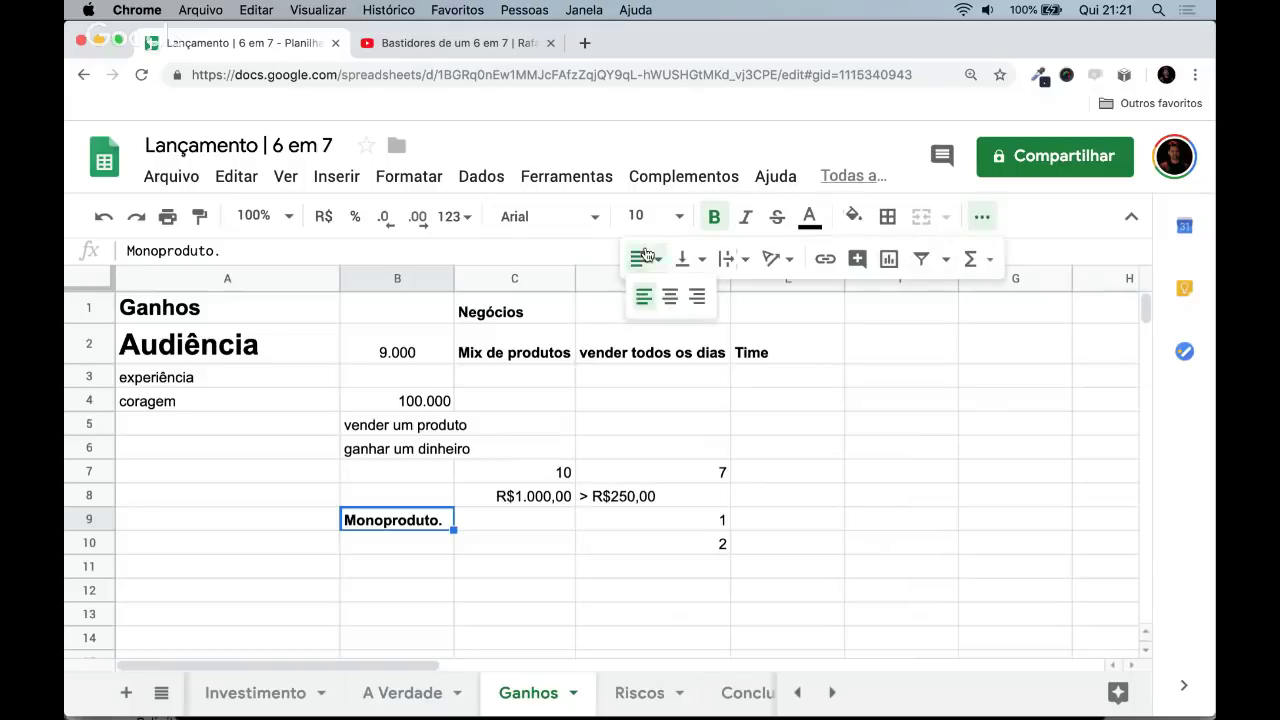
left_click(666, 295)
left_click(442, 539)
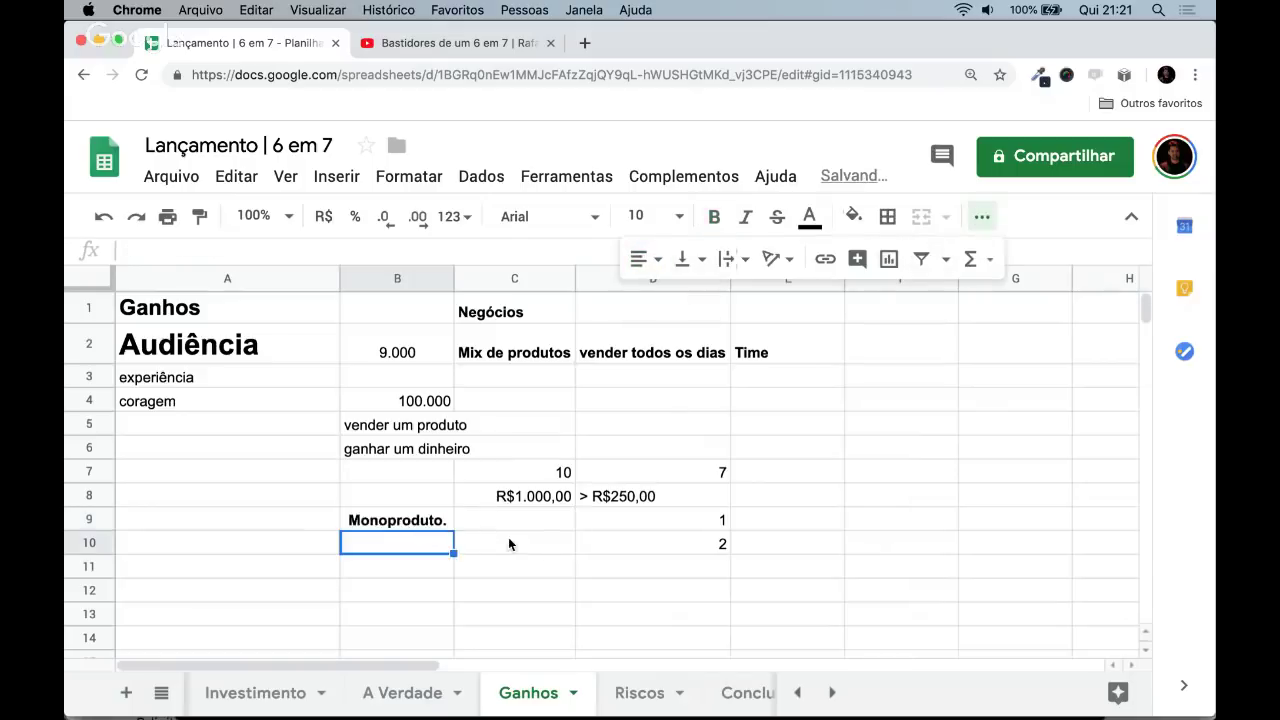
left_click(984, 220)
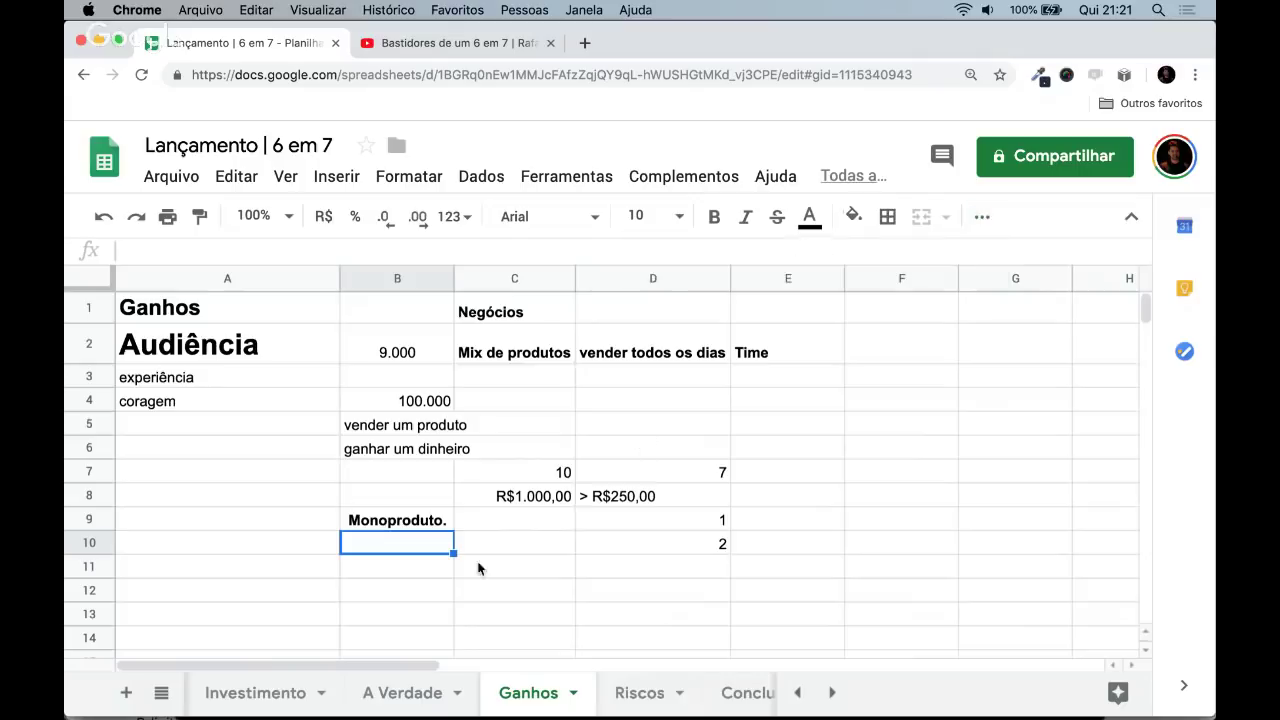
key("Up")
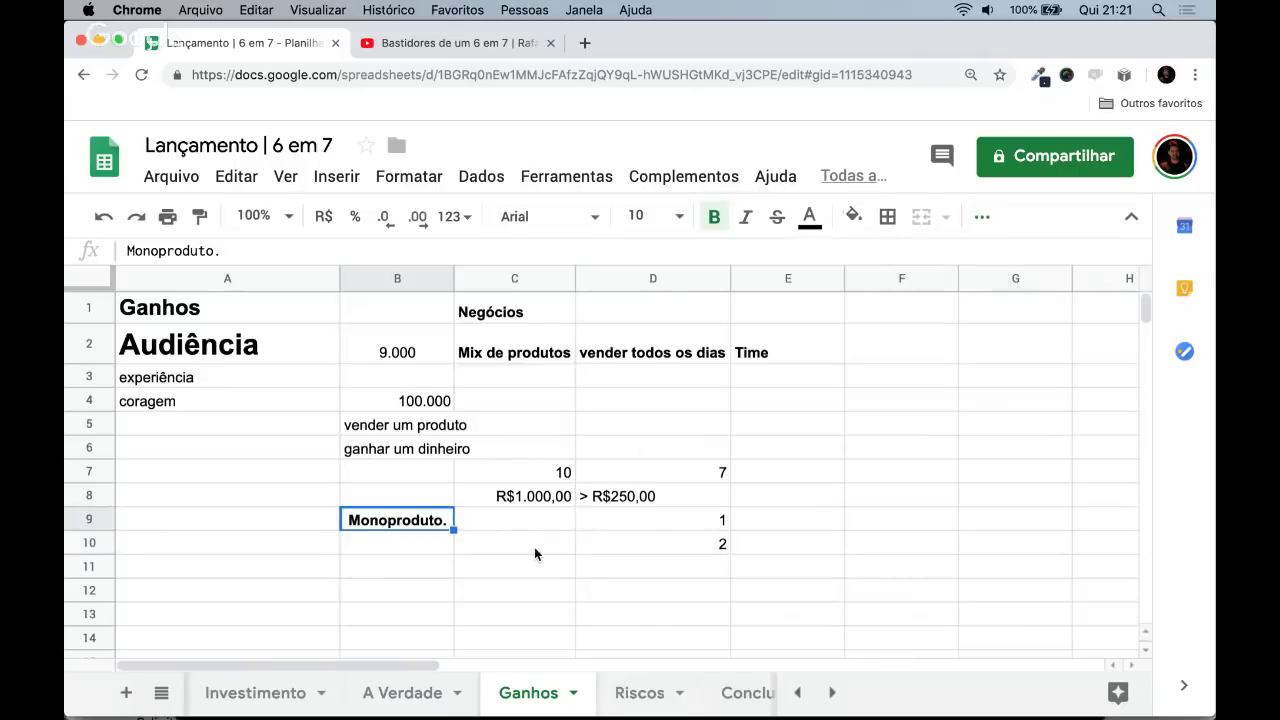
key("Up")
key("Down")
key("Right")
key("Right")
key("Up")
key("Up")
key("Up")
key("Up")
key("Up")
key("Up")
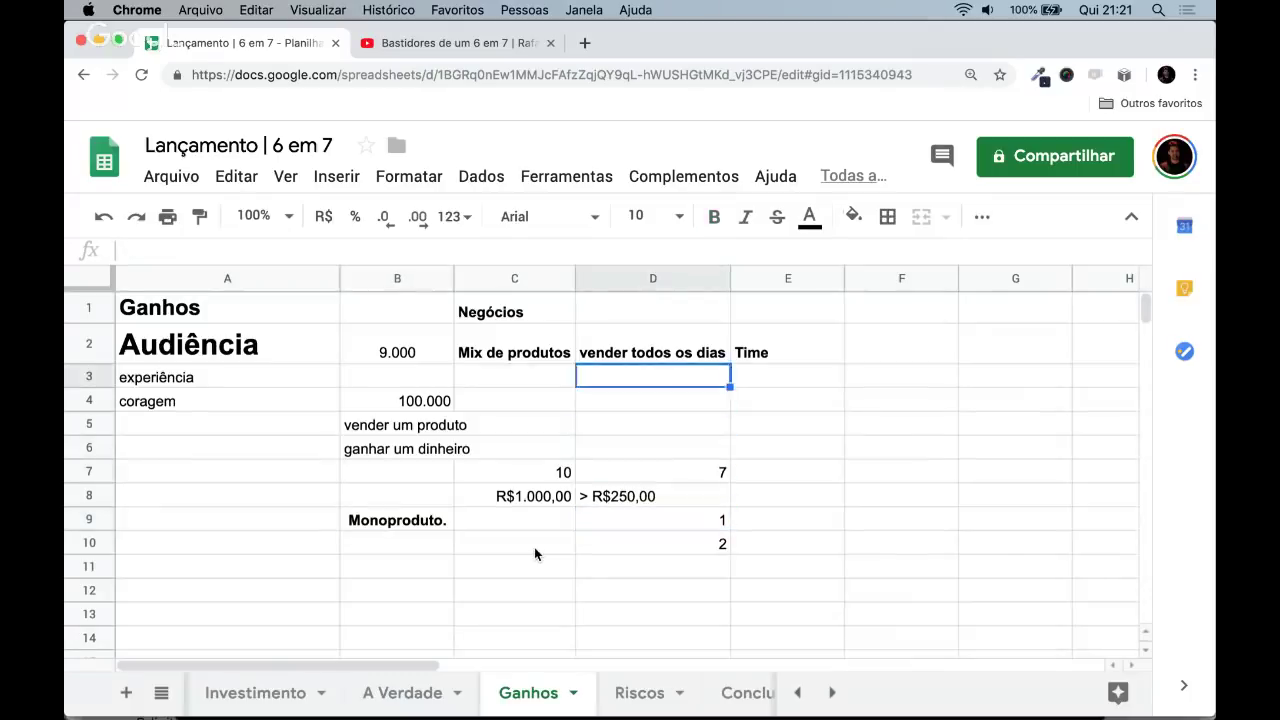
key("Left")
key("Left")
key("Up")
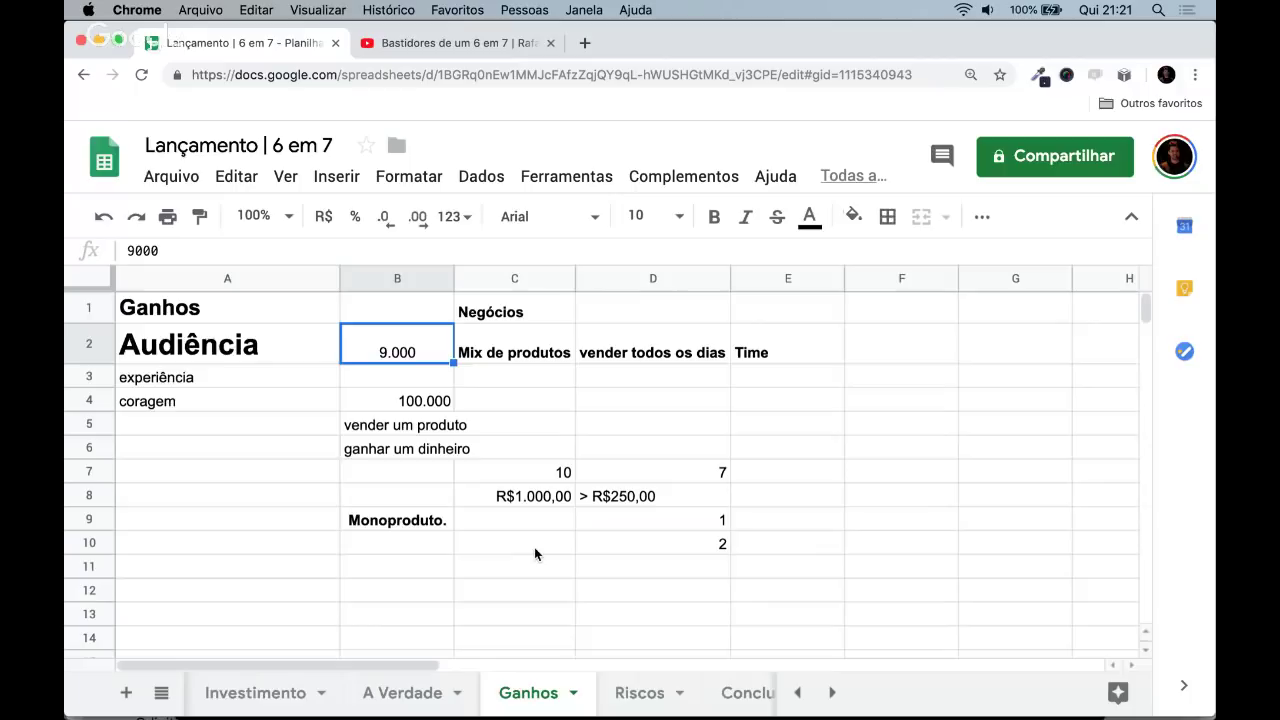
key("Down")
key("Down")
key("Right")
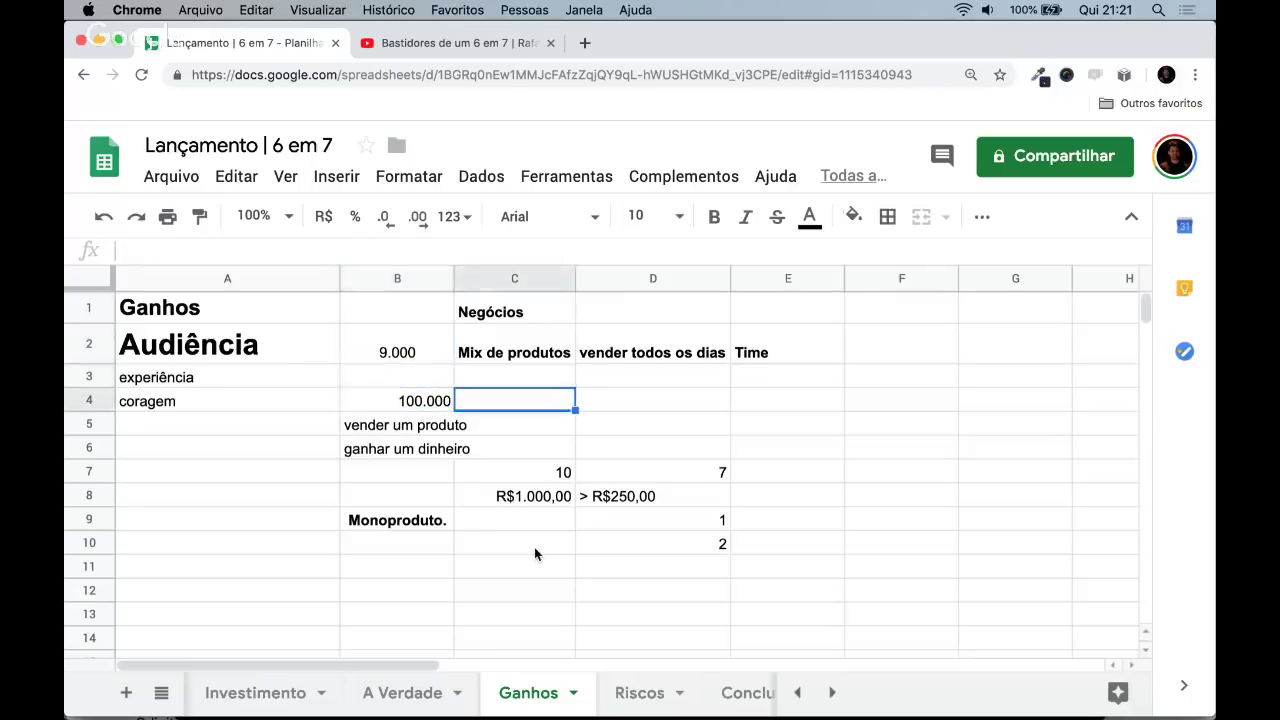
key("Left")
key("Up")
key("Up")
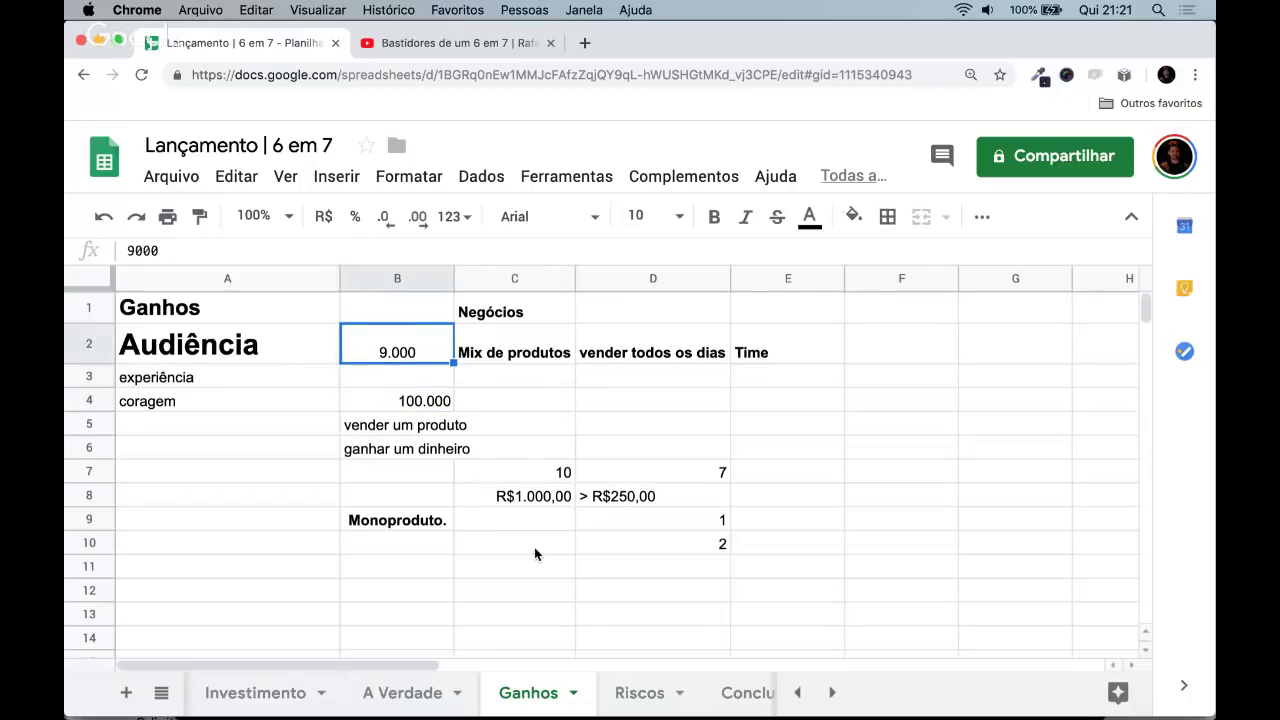
key("super+b")
key("super+b")
key("super+b")
key("super+b")
key("super+b")
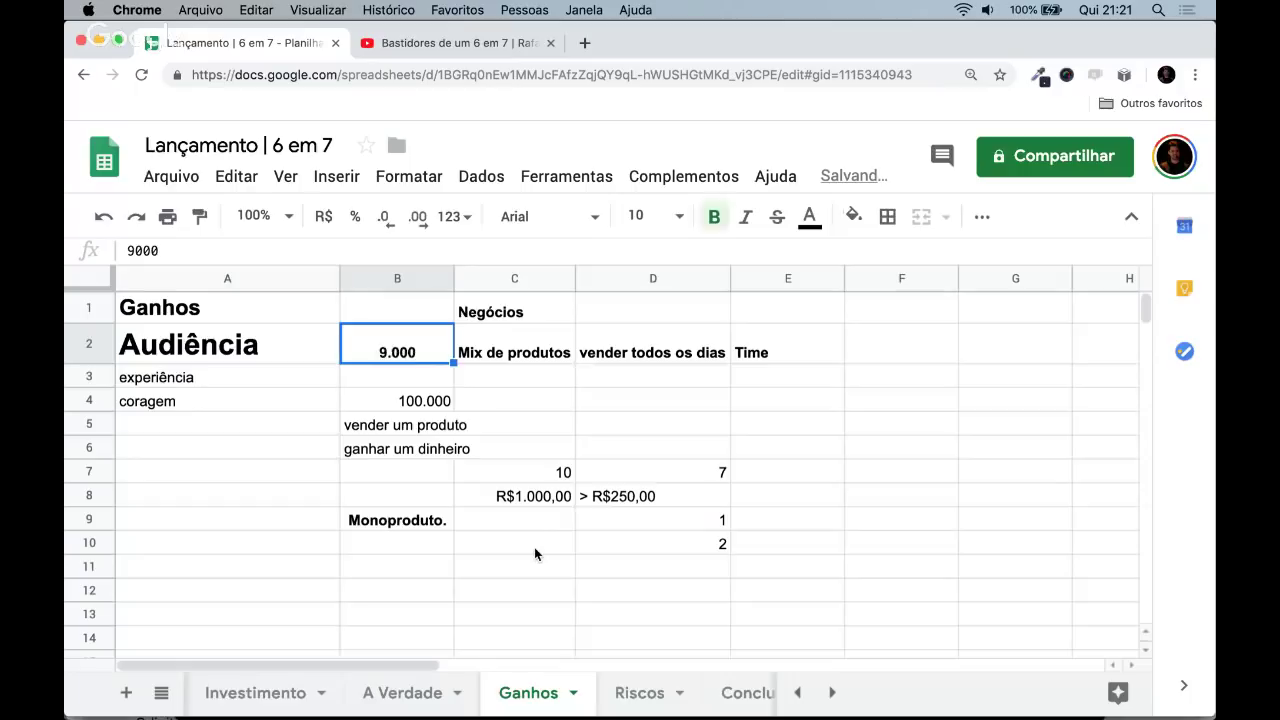
key("super+b")
key("super+b")
key("super+b")
key("super+b")
key("super+b")
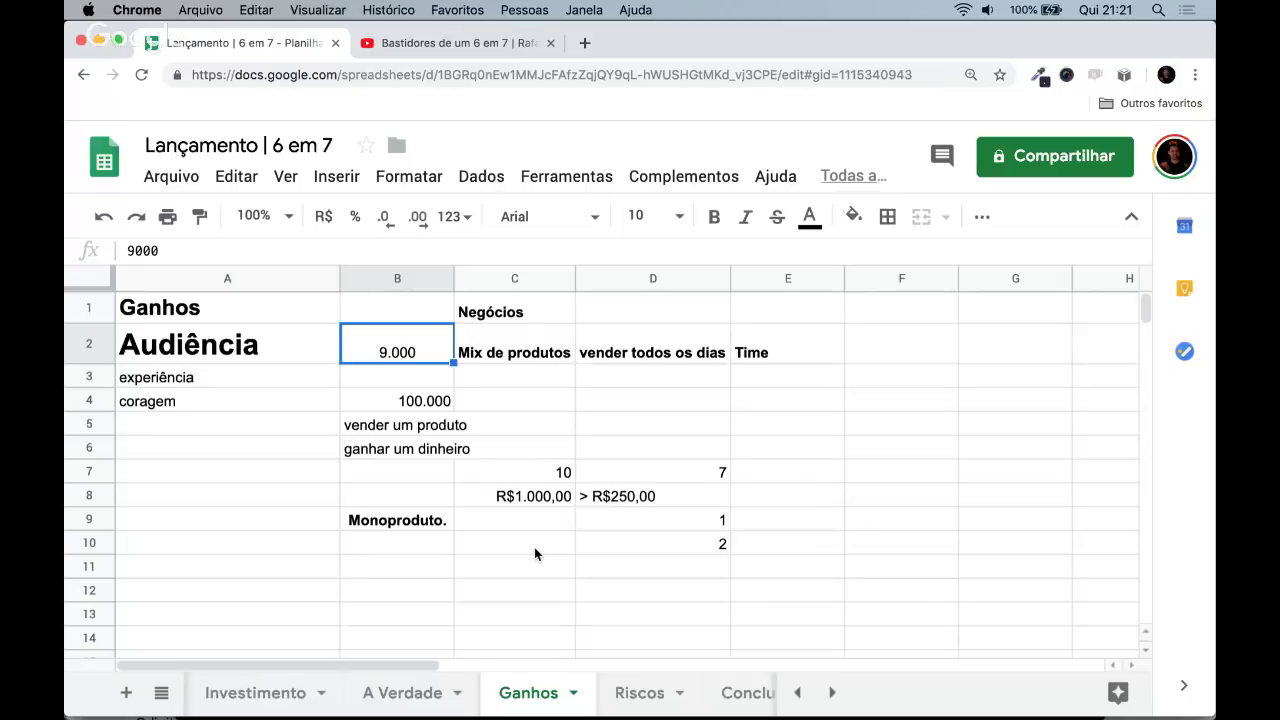
- Enter "Lançamento" in cell A11, two rows below the "Monoproduto." row
key("Left")
key("Down")
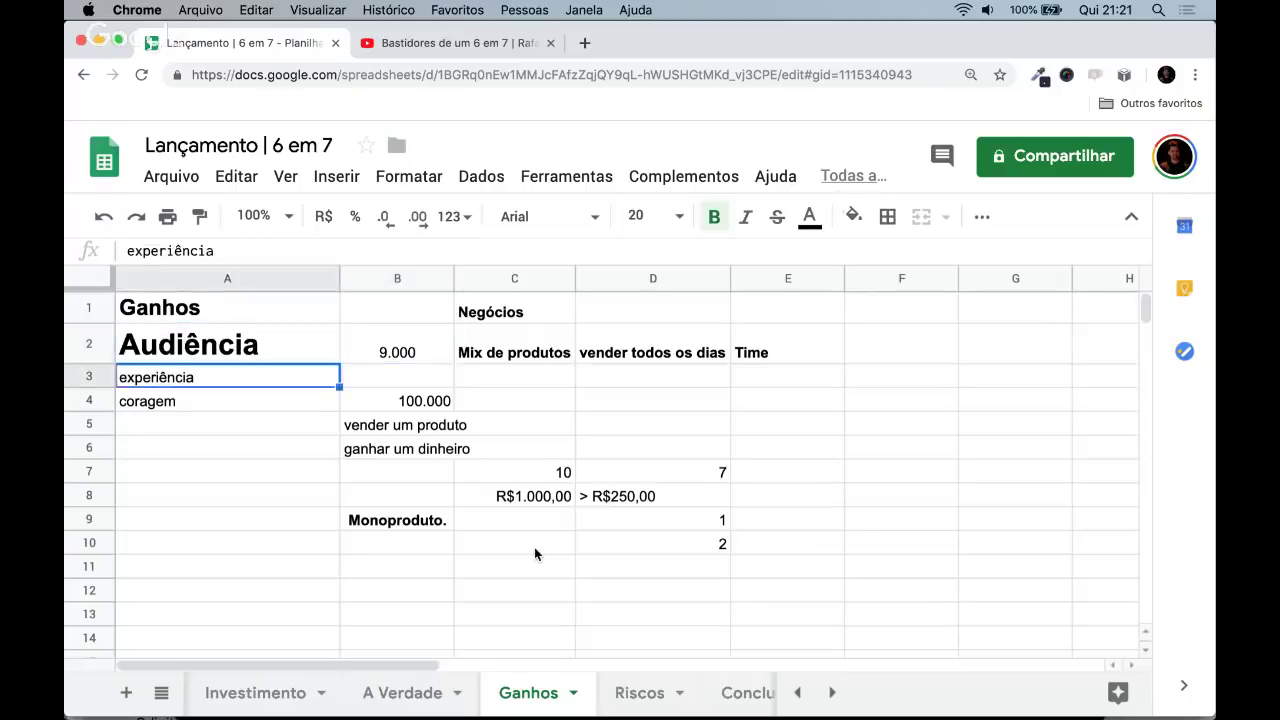
key("Up")
key("Down")
key("Down")
key("Down")
key("Down")
key("Down")
key("Down")
key("Down")
key("Down")
key("Down")
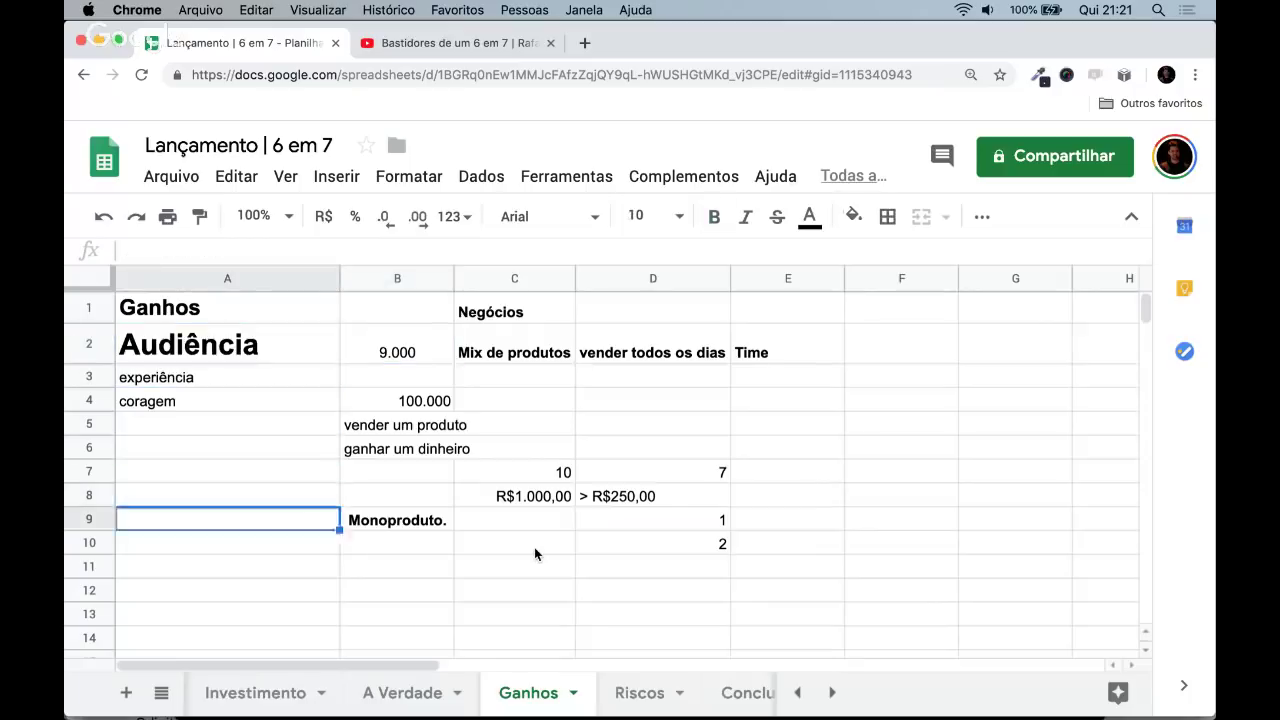
type("Lançamento")
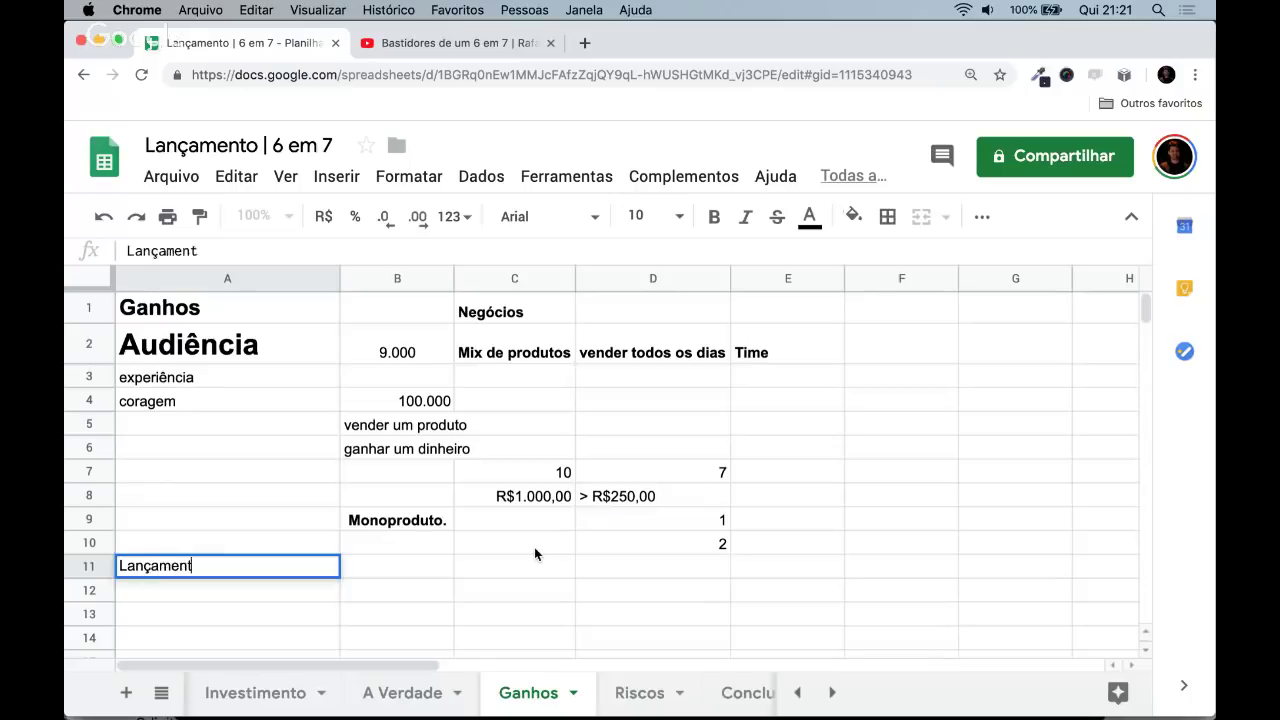
key("Return")
- Enter "4 / 5 meses" in cell B11, beside "Lançamento"
key("Up")
key("Right")
type("4 / 5")
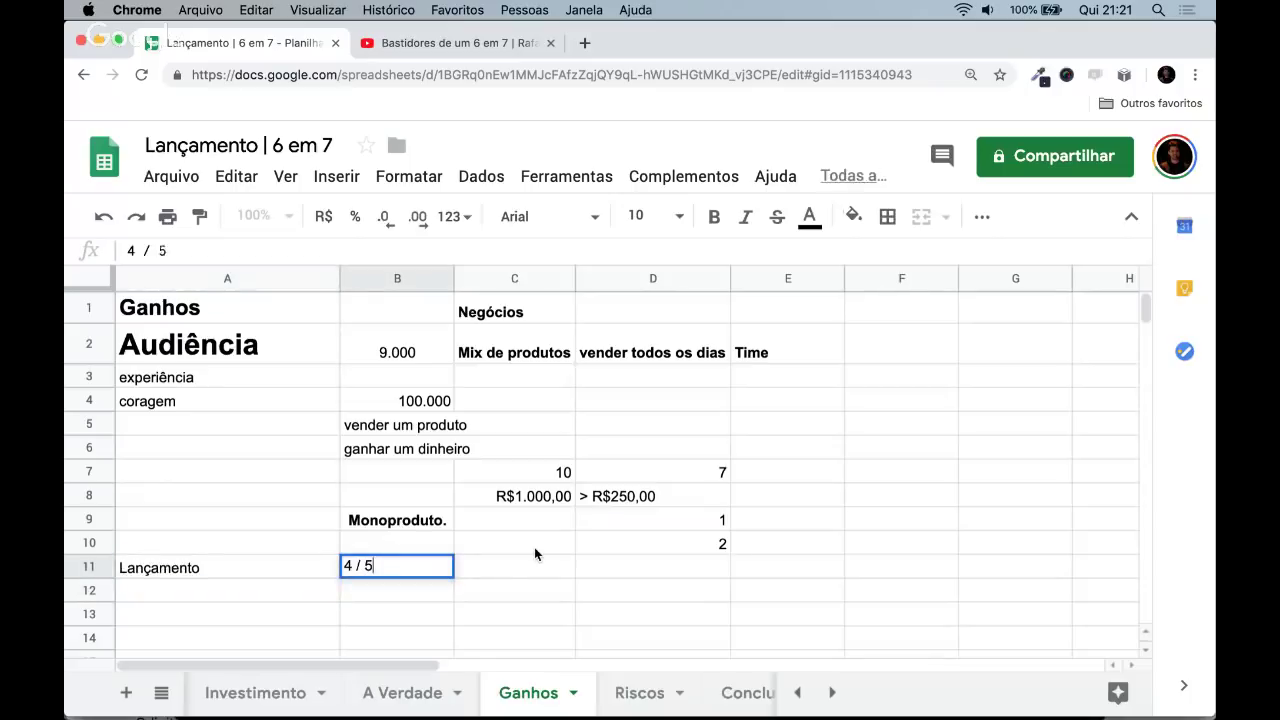
key("Return")
key("Up")
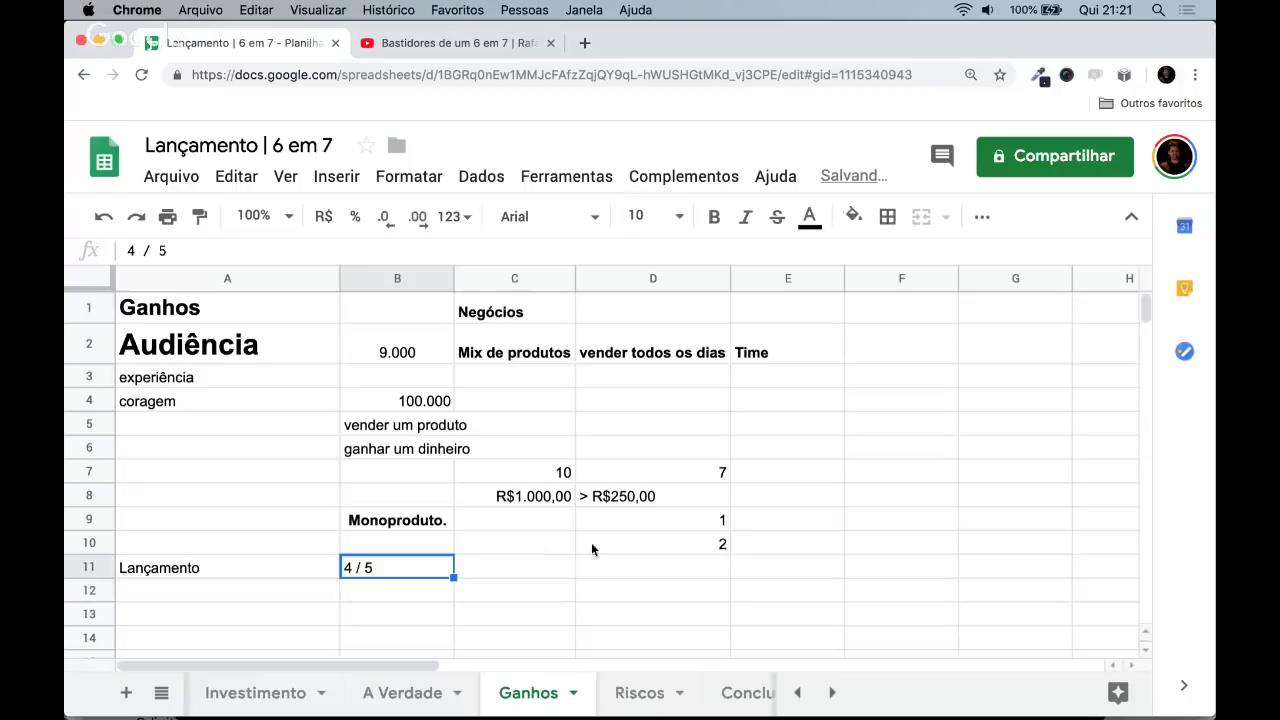
left_click(539, 246)
type("meses")
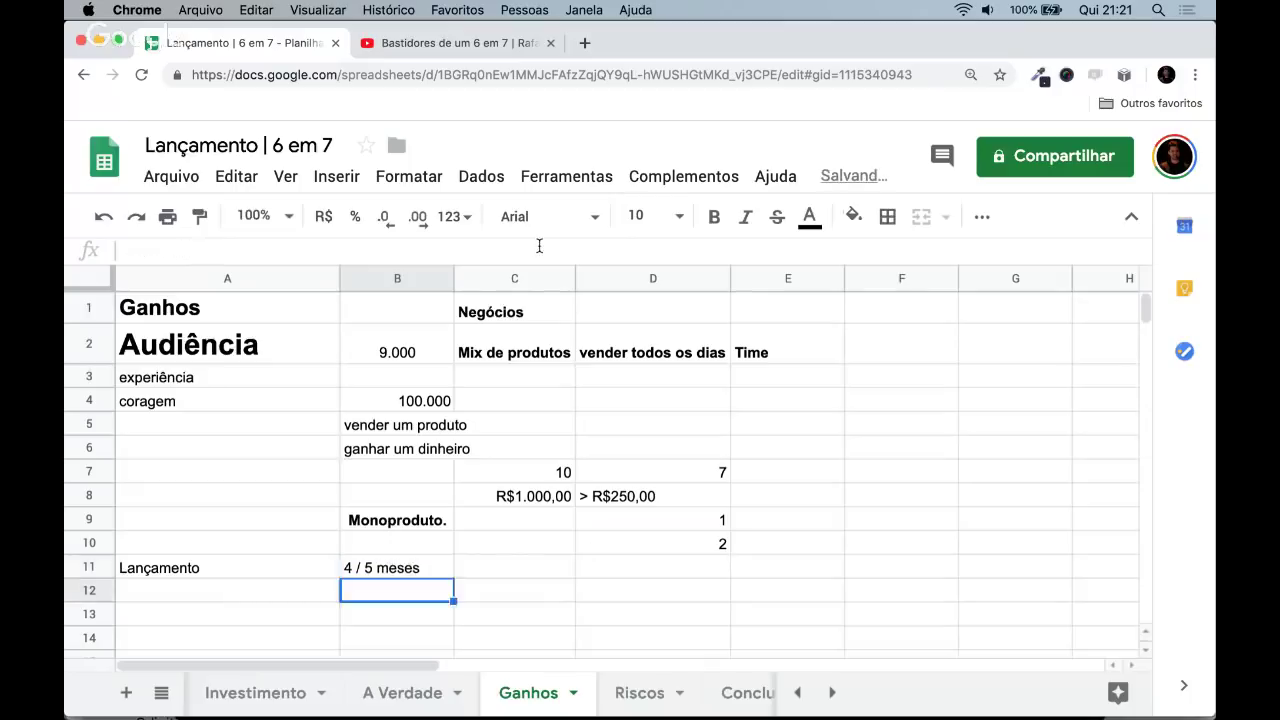
- Enter "oferta irresistivel do nosso produto principal de R$2.000,00" in cell C11
key("Tab")
type("ofert")
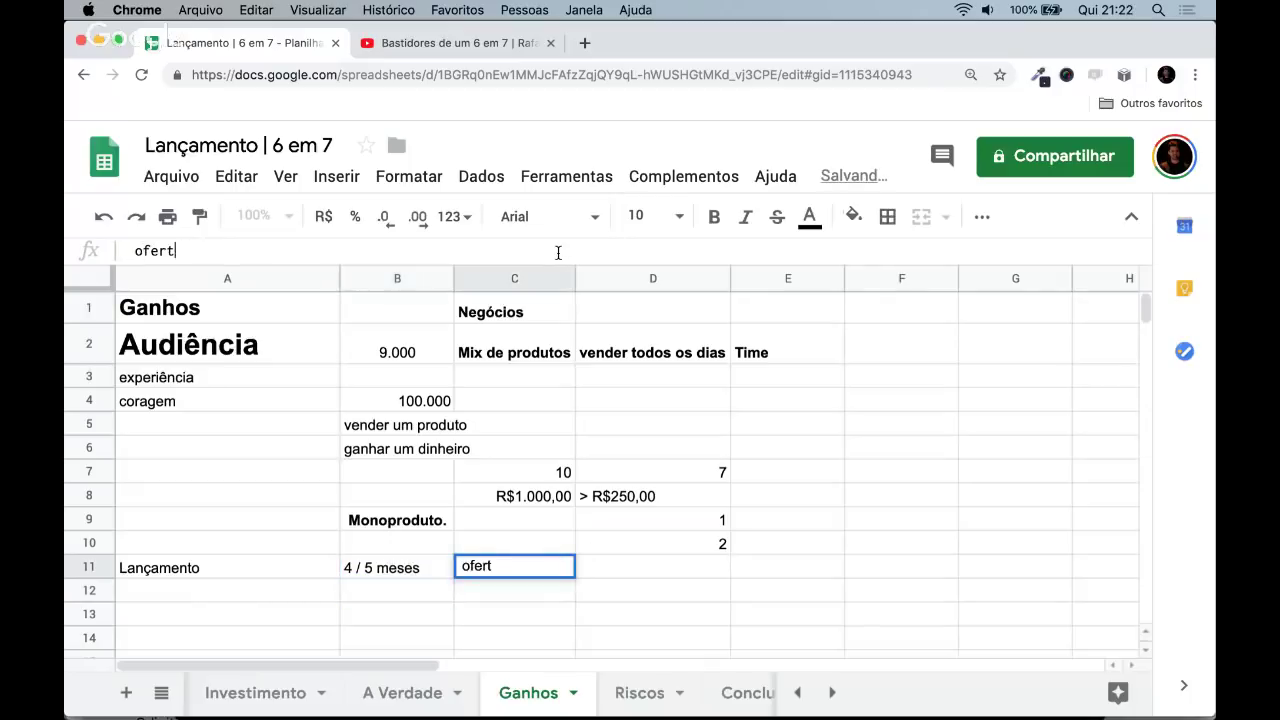
type("a irres")
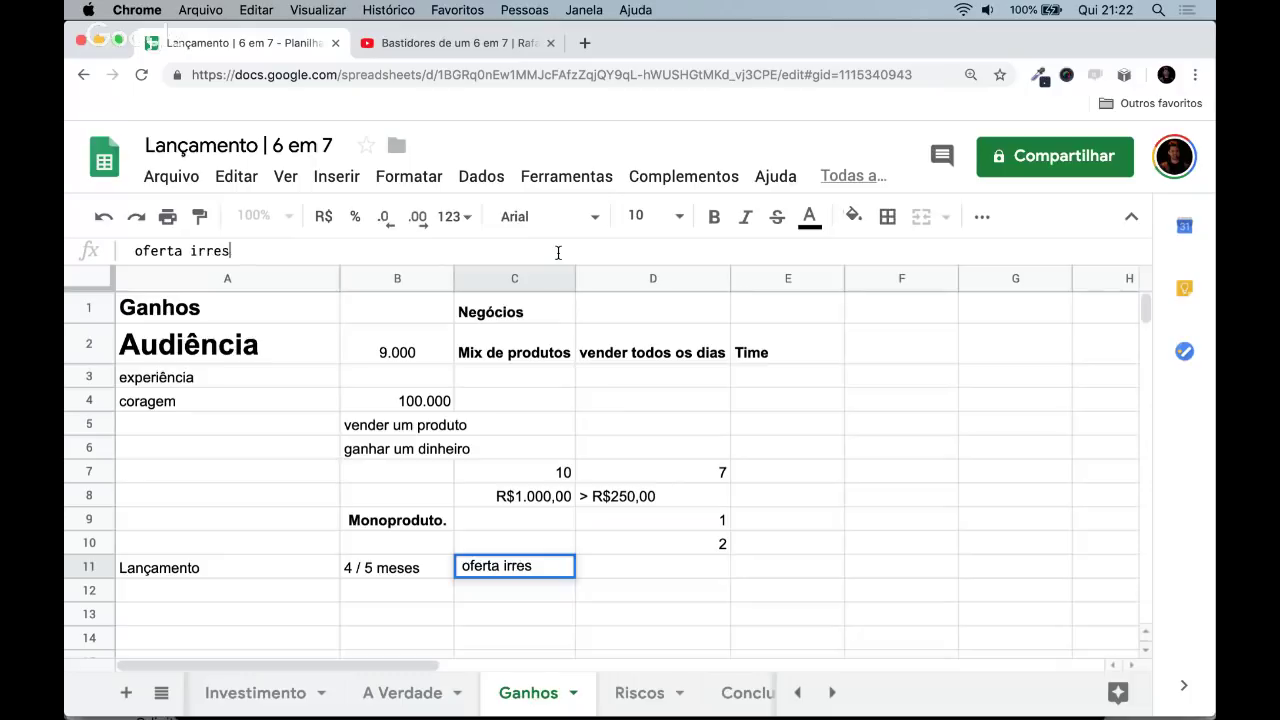
type("istivel do nosso produt")
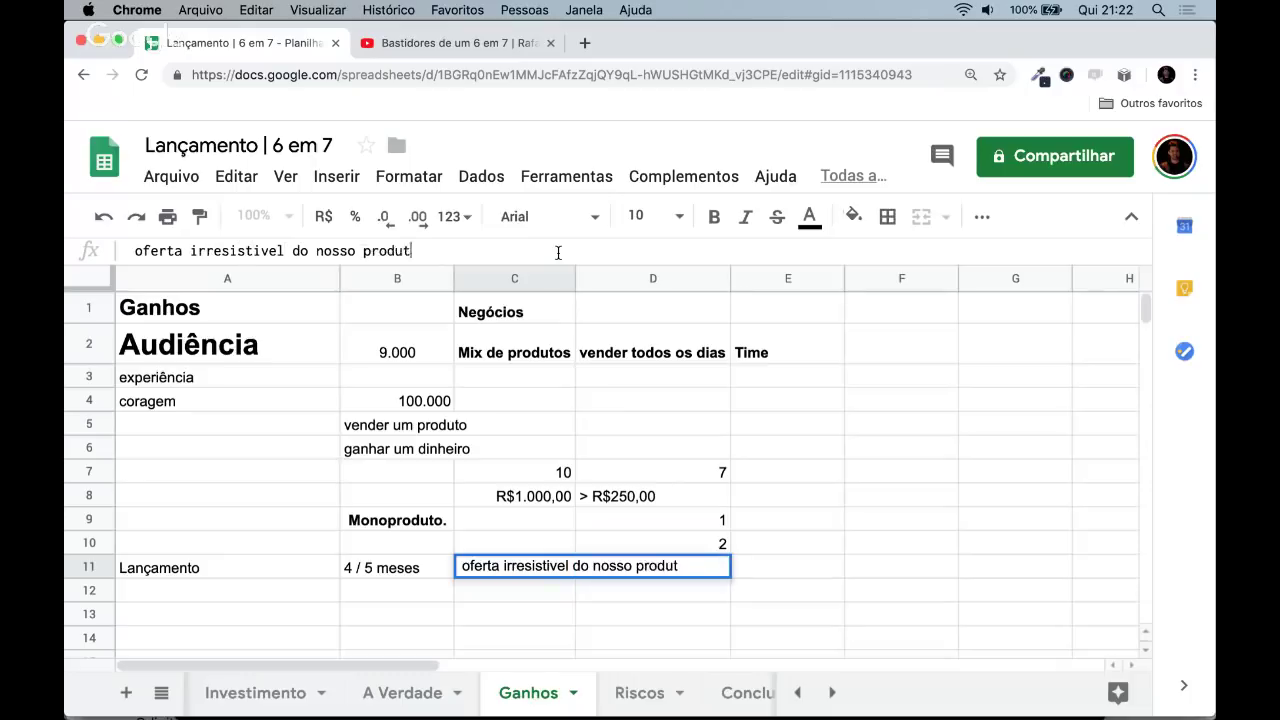
type("o de")
key("BackSpace")
key("BackSpace")
type("principal de ")
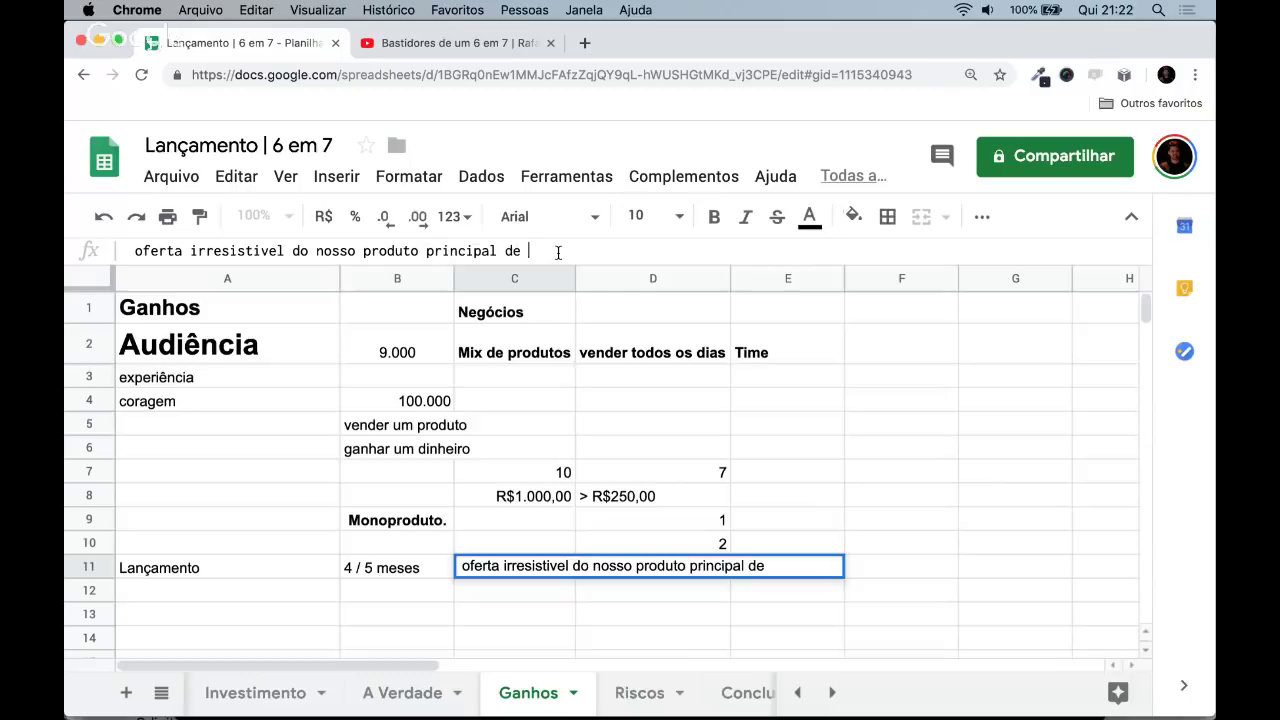
type("R$2.000,00")
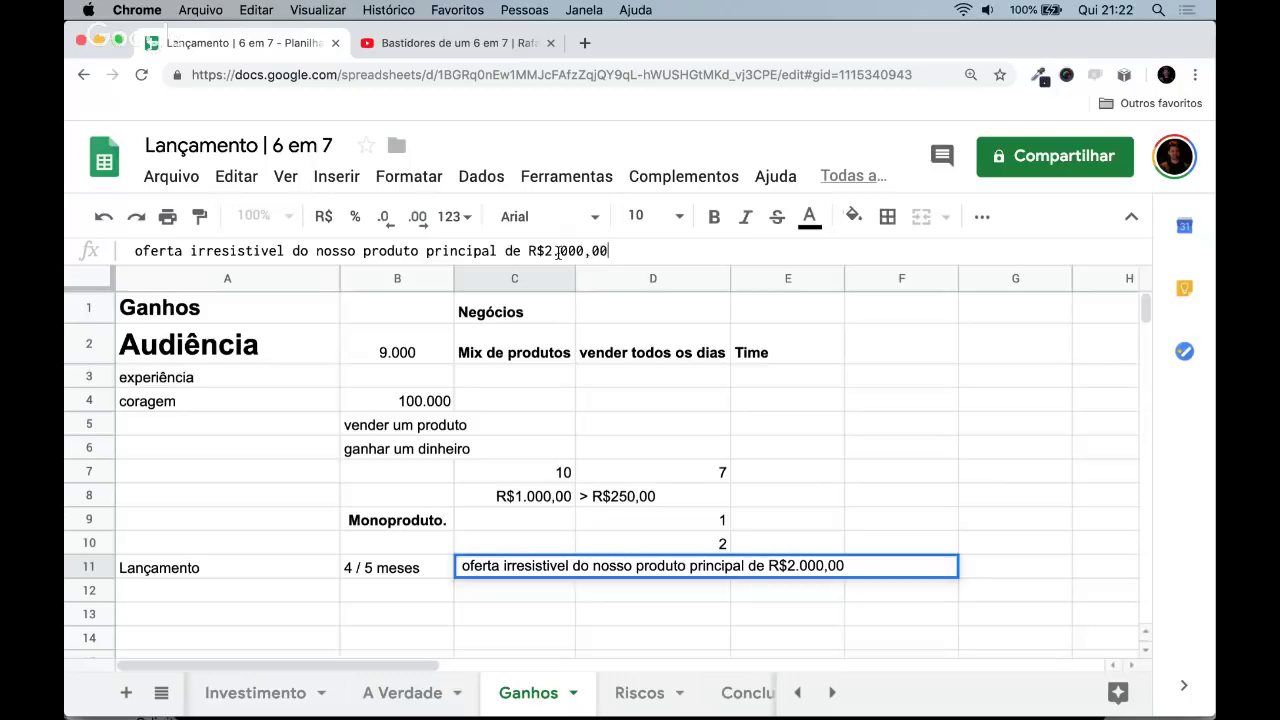
key("Return")
key("Up")
key("Down")
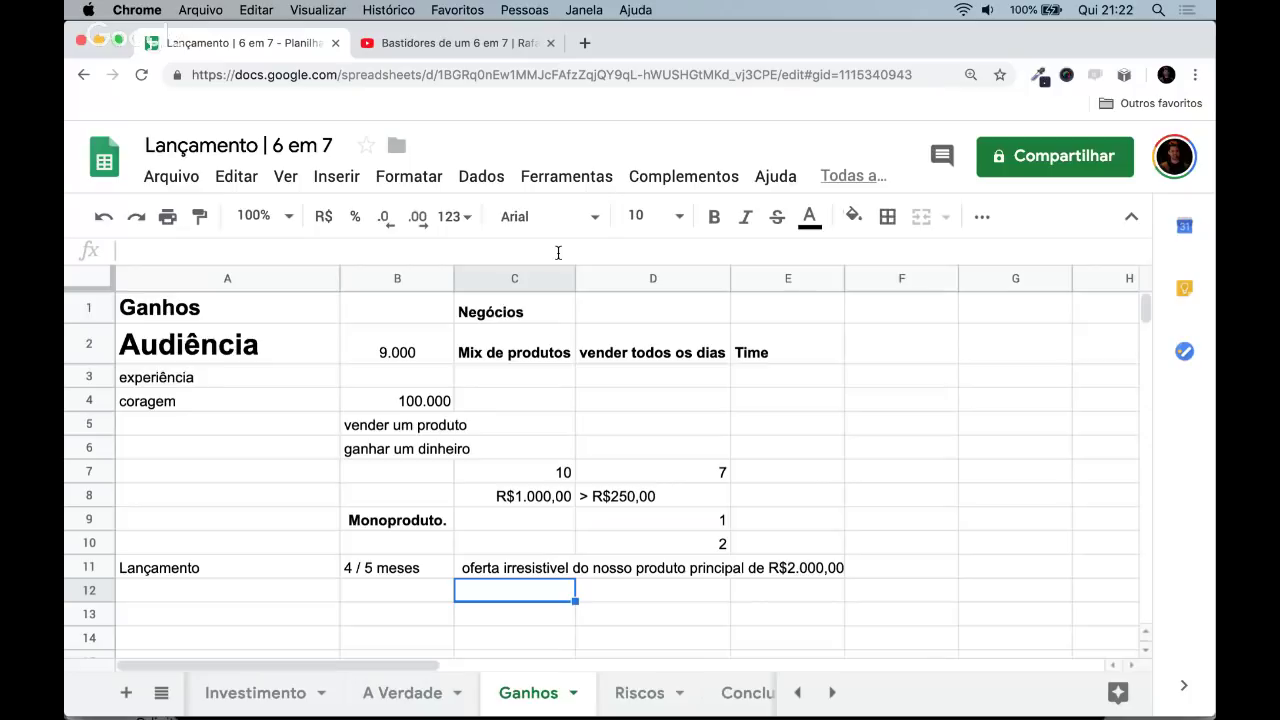
- Enter "oferta irresistivel de R$400 a R$500,00" in cell C12, below the main product offer
type("oferta")
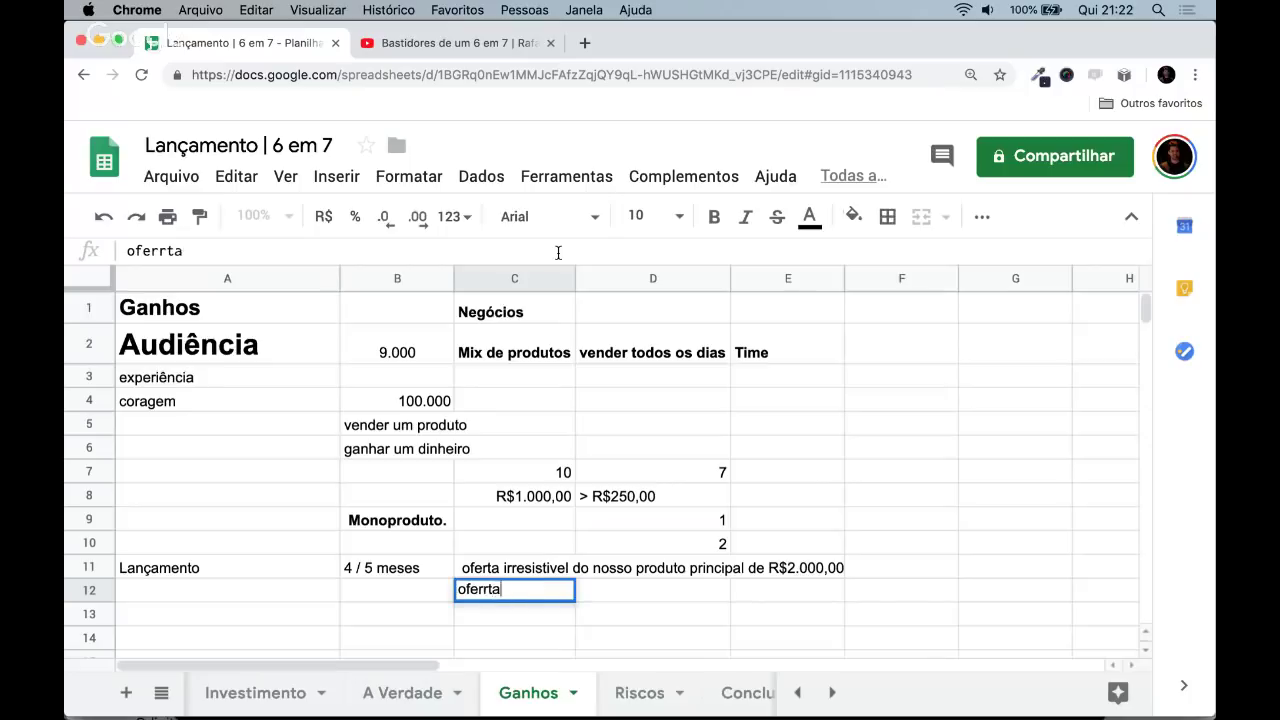
key("BackSpace")
type("a irresisr")
type("iv")
key("BackSpace")
key("BackSpace")
key("BackSpace")
type("tivel ")
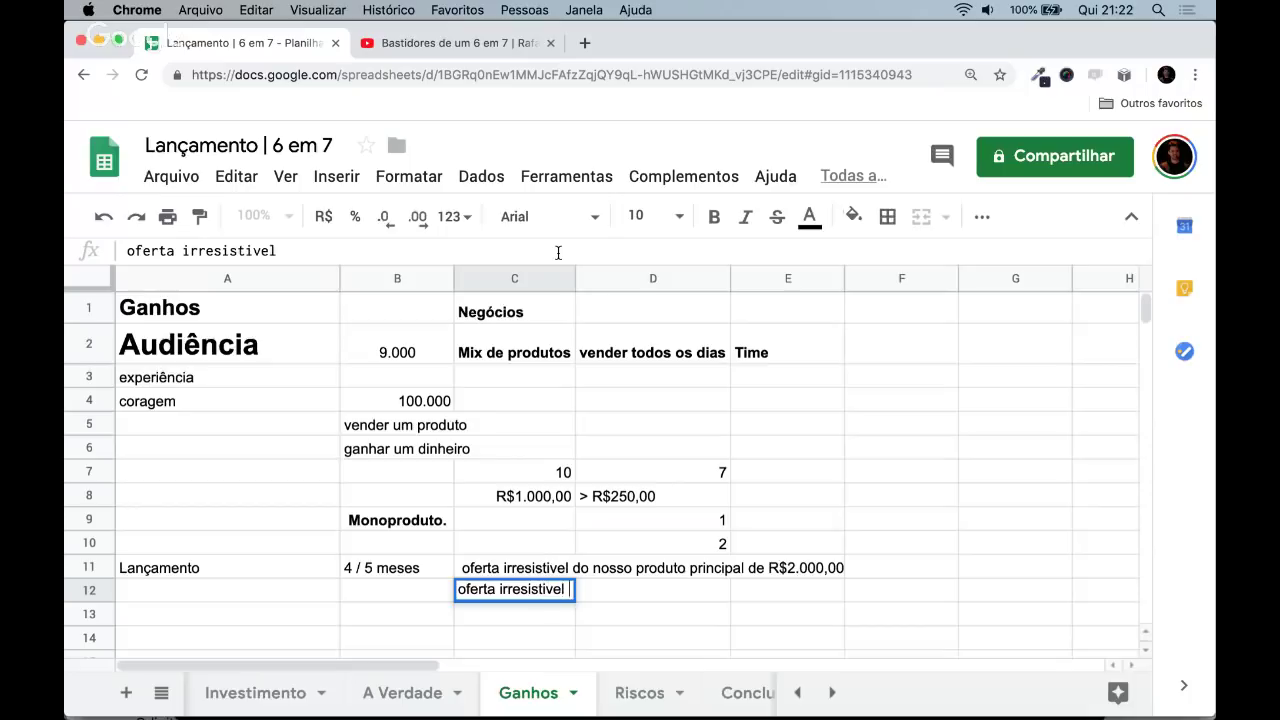
type("de R$40")
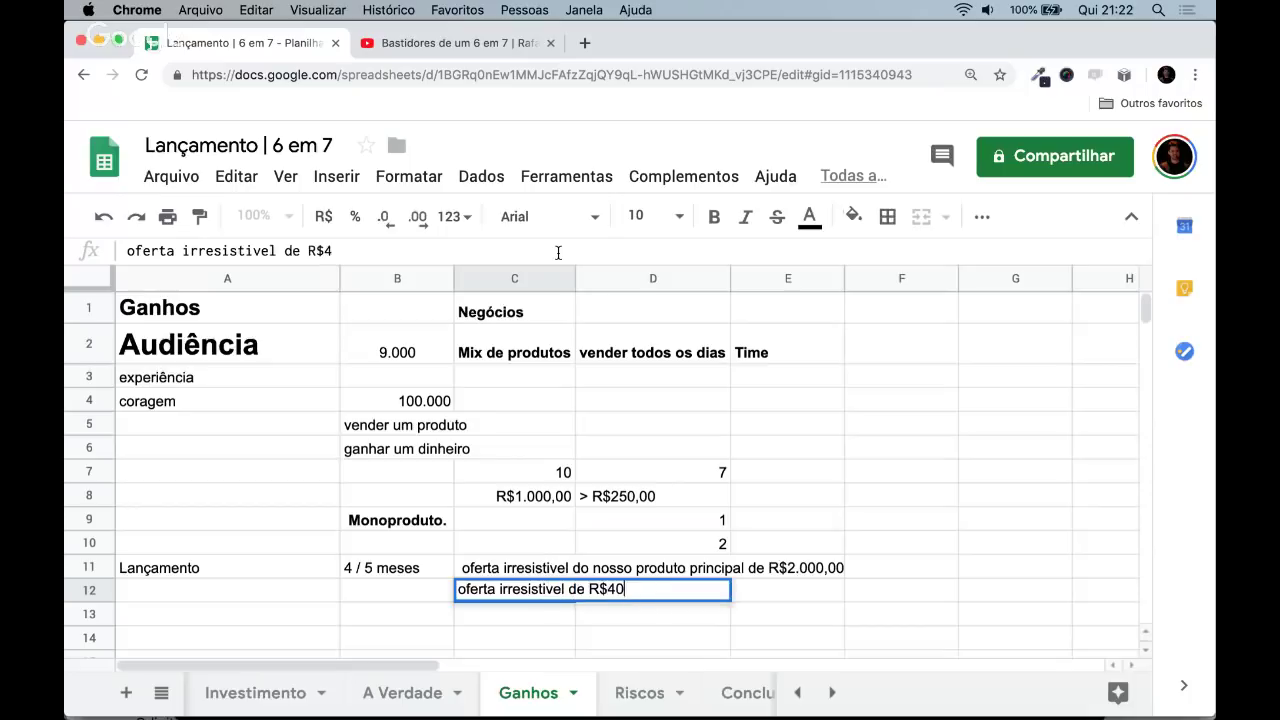
type("0 a R$500,00")
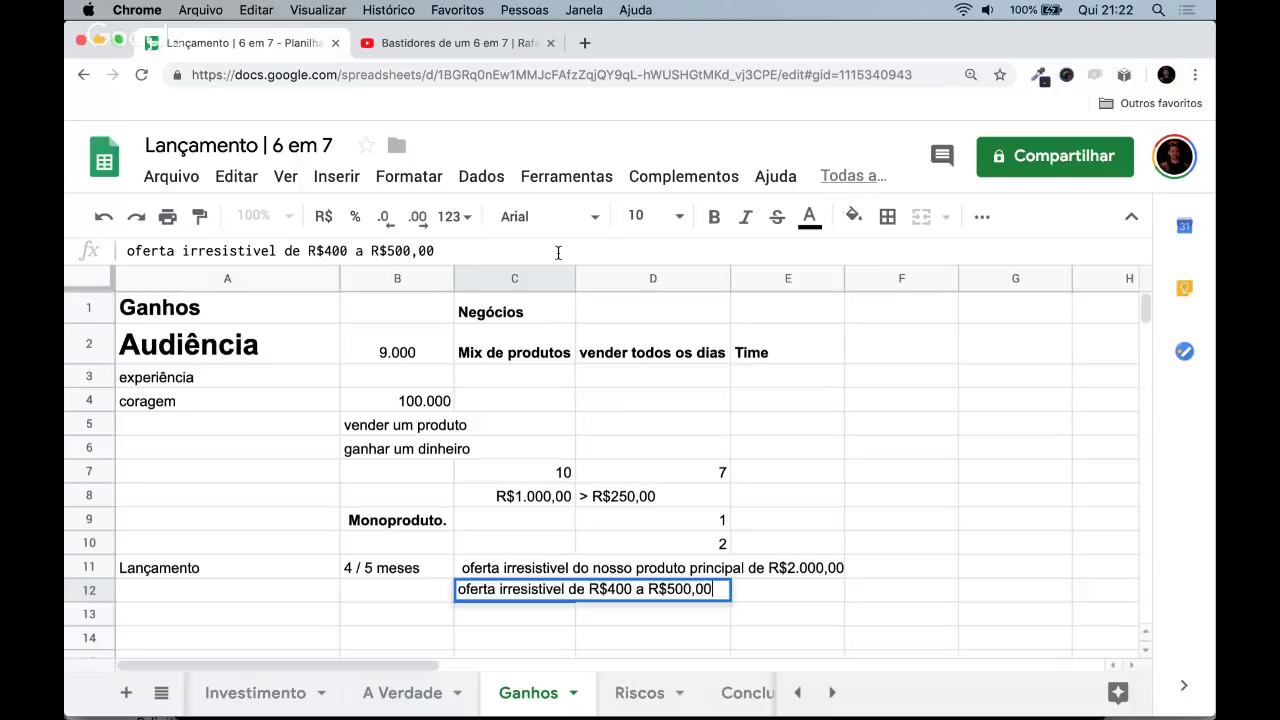
key("Return")
key("Left")
key("Up")
key("Right")
key("Right")
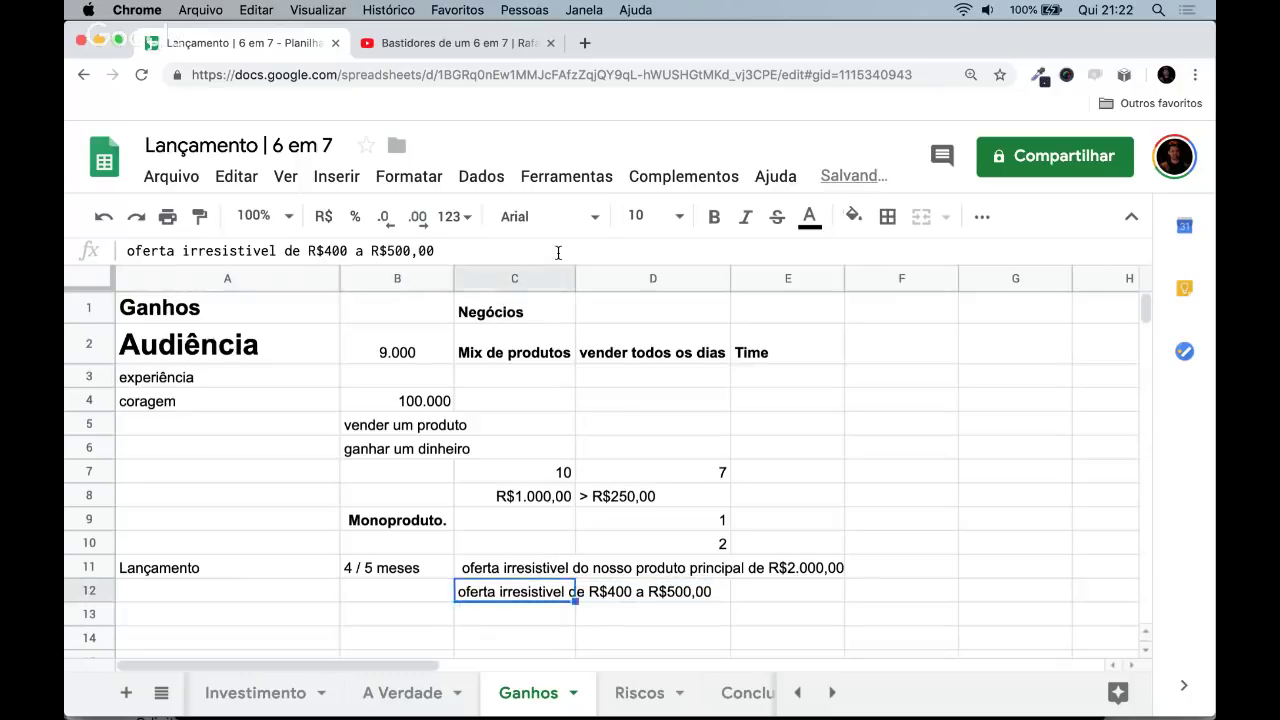
key("Left")
key("Right")
key("Up")
key("Down")
key("Up")
key("Down")
key("Up")
key("Down")
key("Left")
key("Right")
- Enter "vendas todos os dias" in cell A13
key("Left")
key("Left")
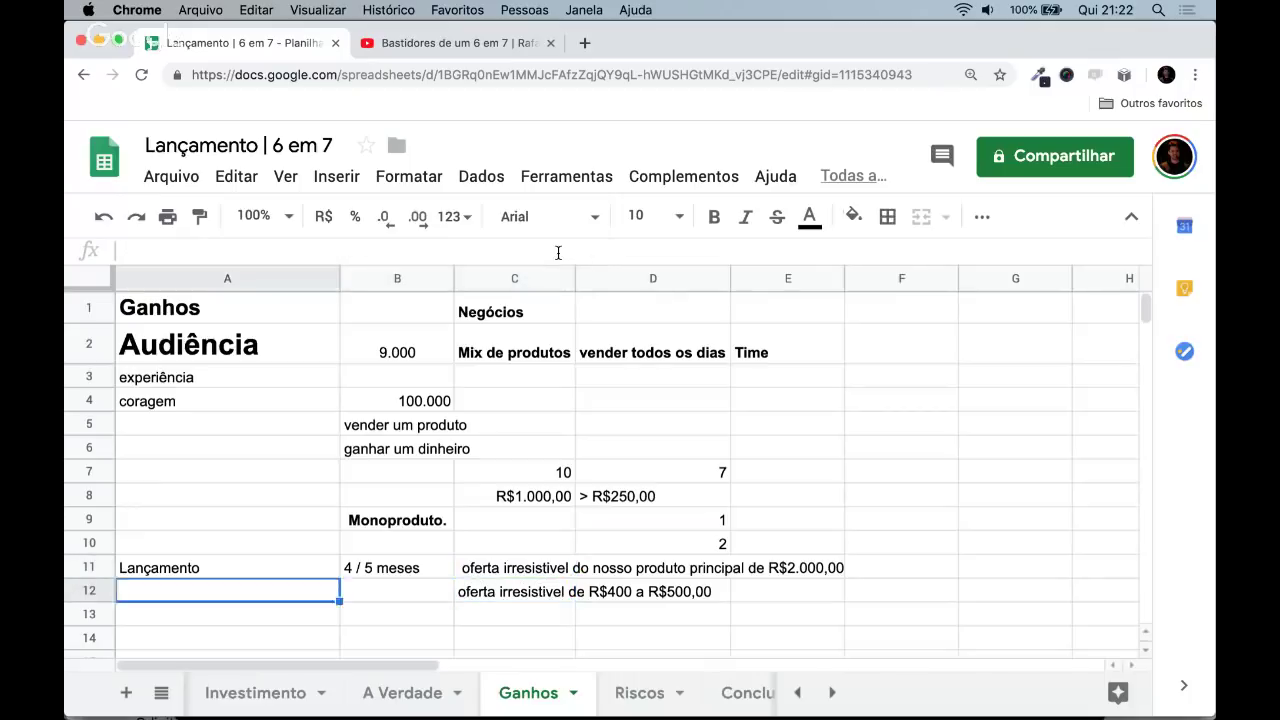
key("Down")
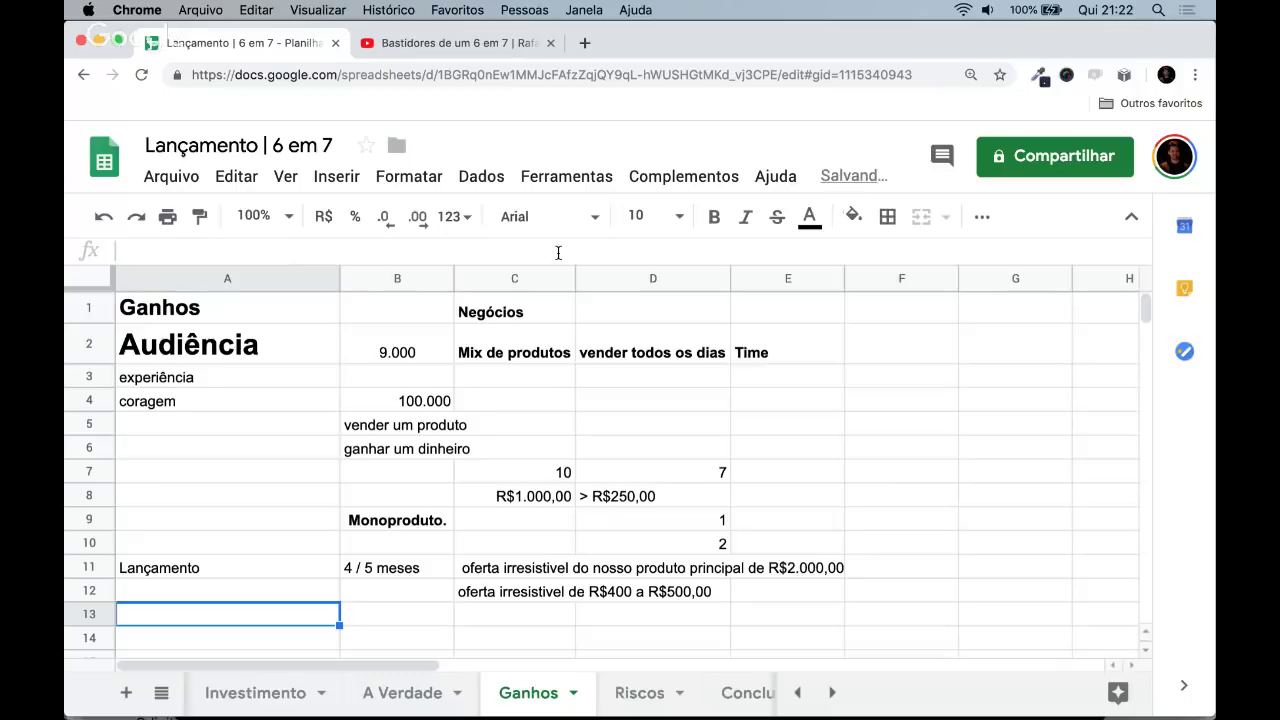
type("vendes")
key("BackSpace")
key("BackSpace")
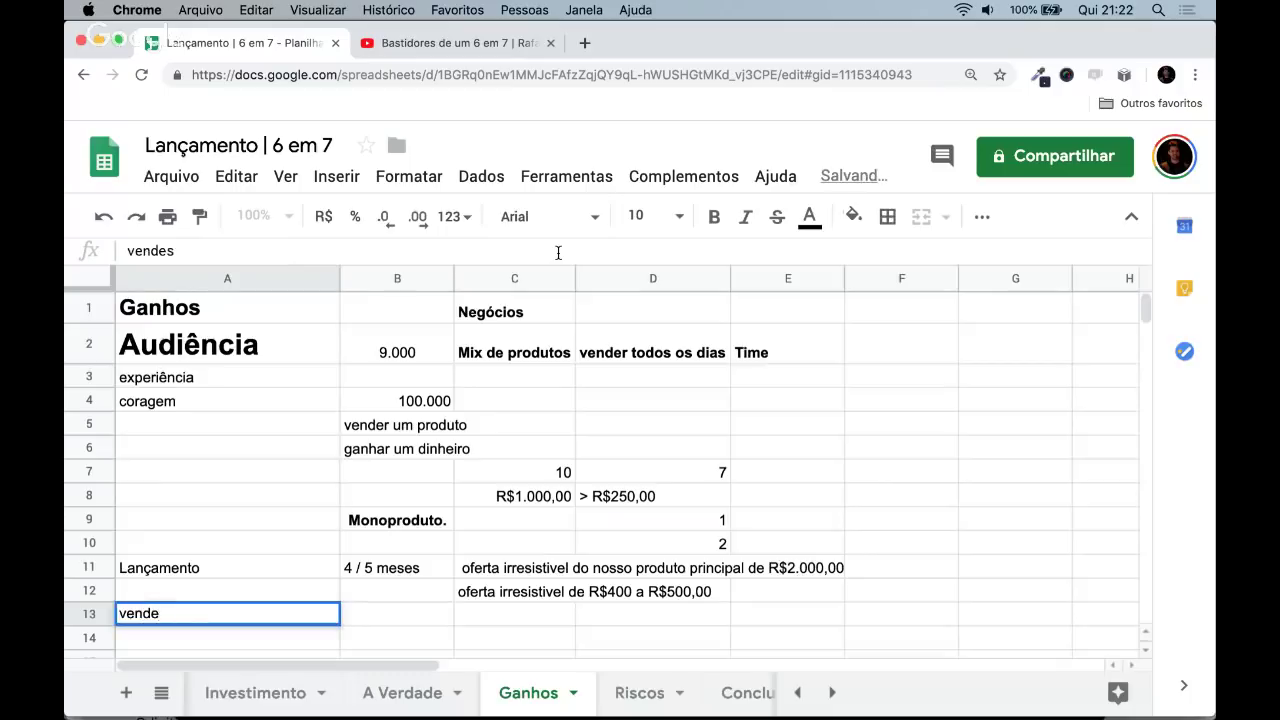
type("a ro")
key("BackSpace")
key("BackSpace")
key("BackSpace")
type("s todos os dias")
key("Return")
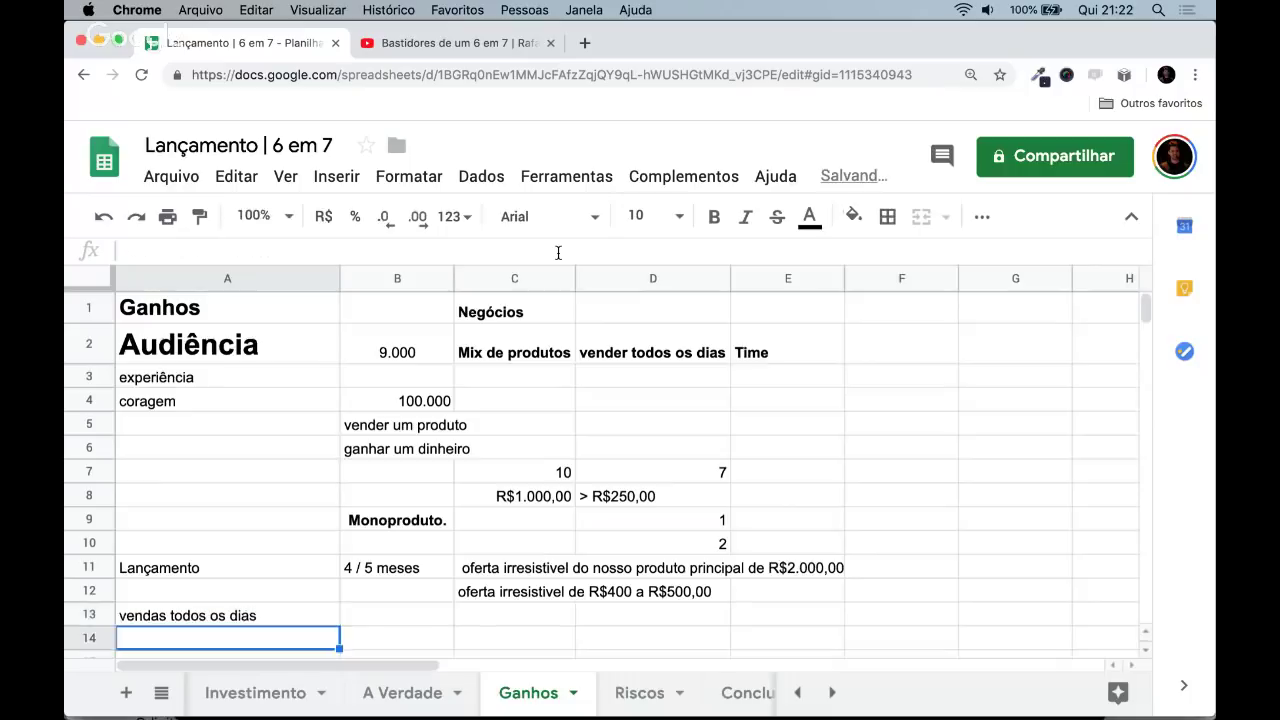
- Enter "lead > produto perpetuo" in cell B13, beside "vendas todos os dias"
key("Up")
key("Right")
key("Left")
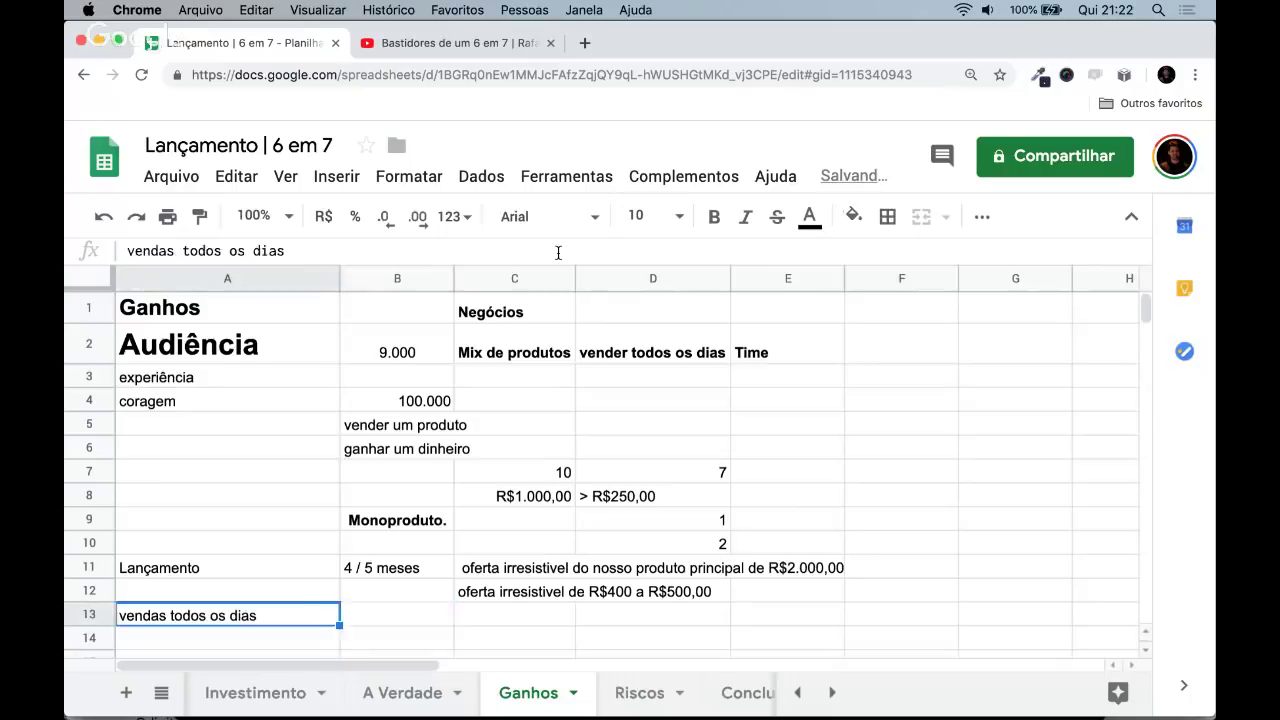
key("Right")
key("Up")
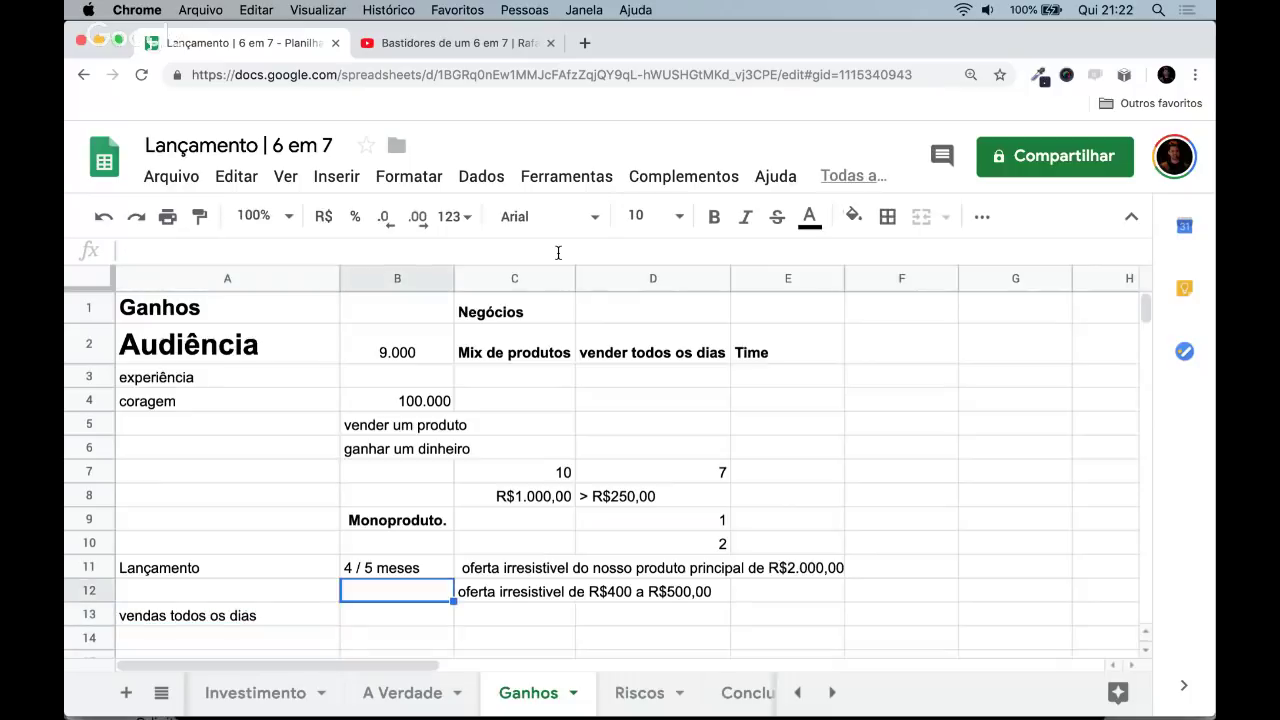
key("Down")
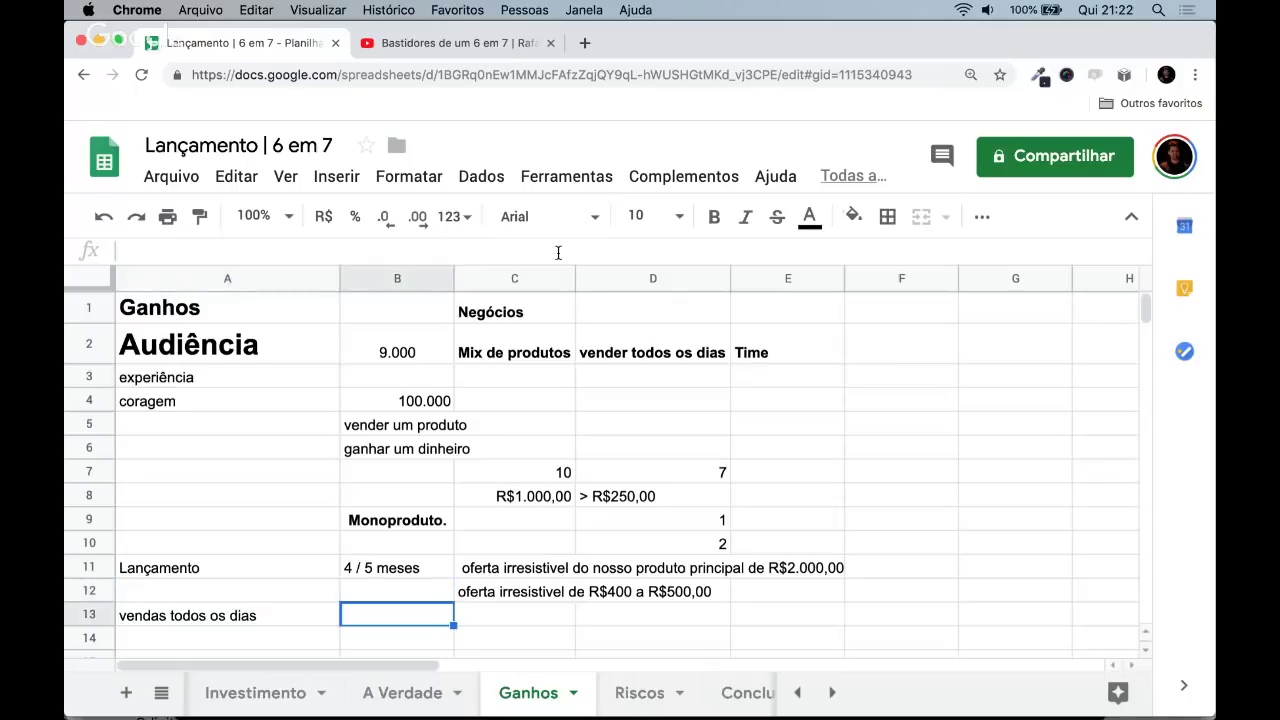
type("lead >")
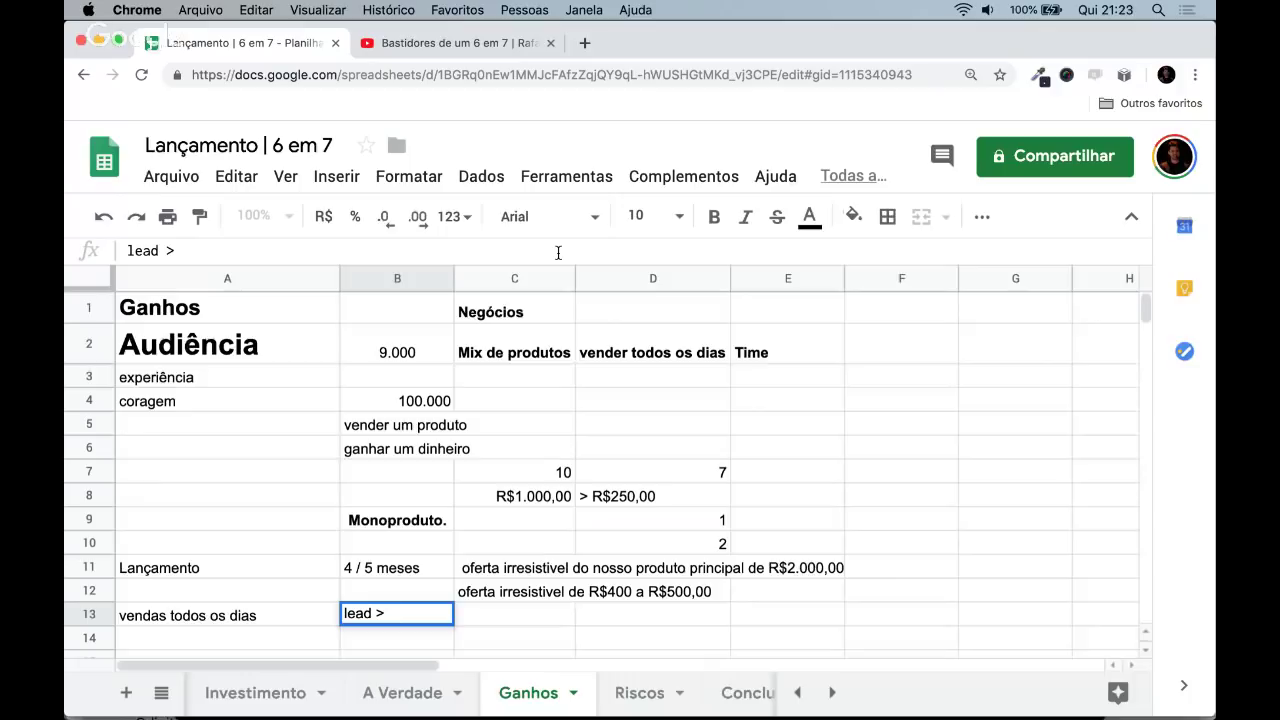
type("vendas")
key("BackSpace")
key("BackSpace")
key("BackSpace")
key("BackSpace")
key("BackSpace")
key("BackSpace")
type("produto ")
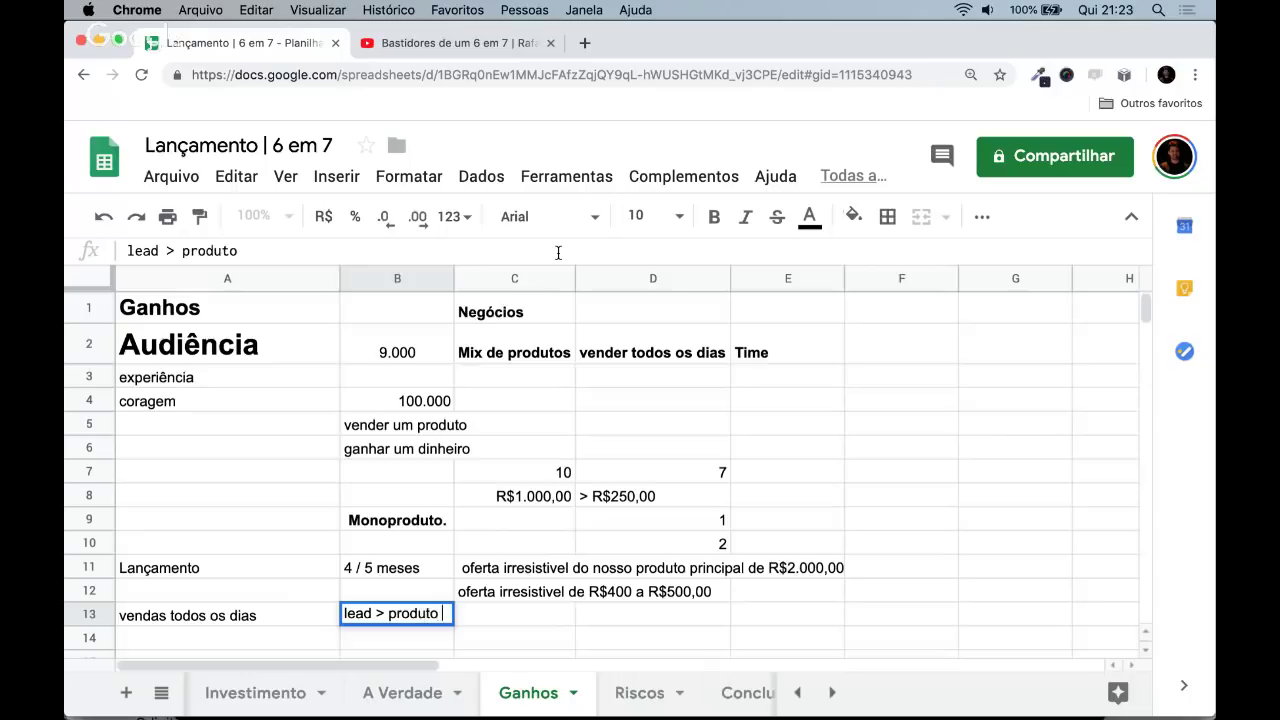
type("perpetu")
key("BackSpace")
key("BackSpace")
type("petu")
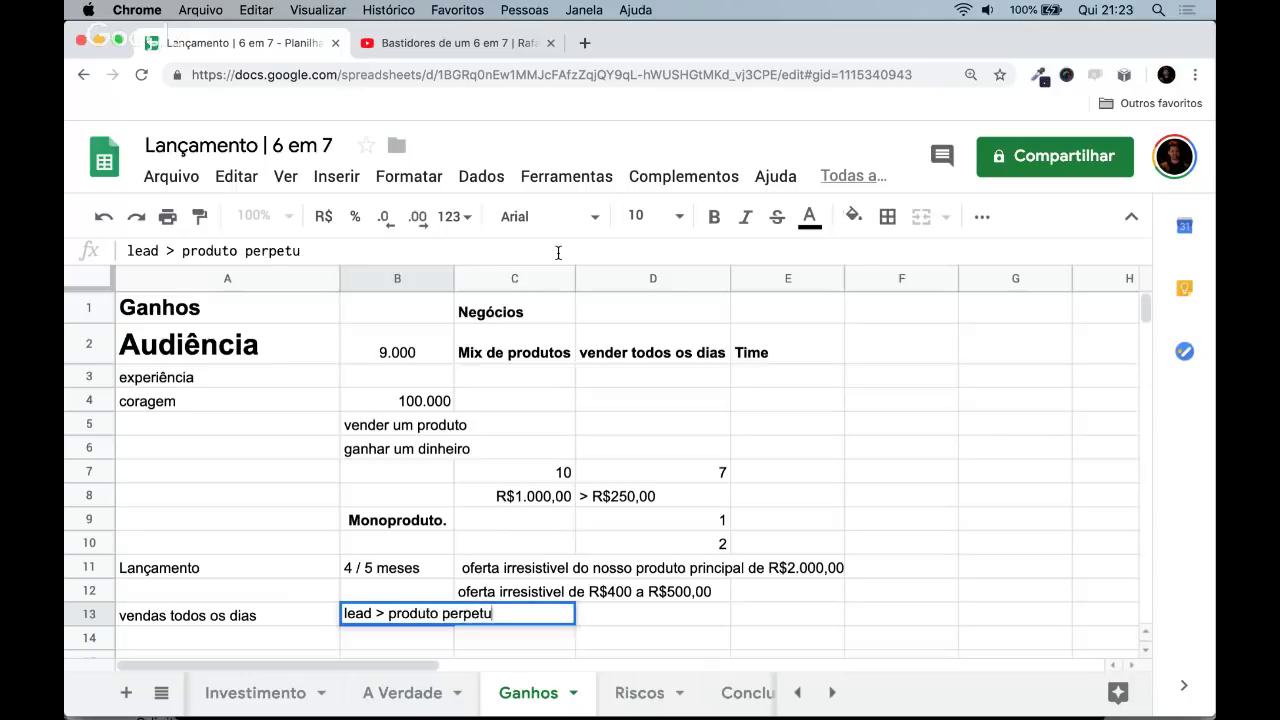
type("o")
key("Return")
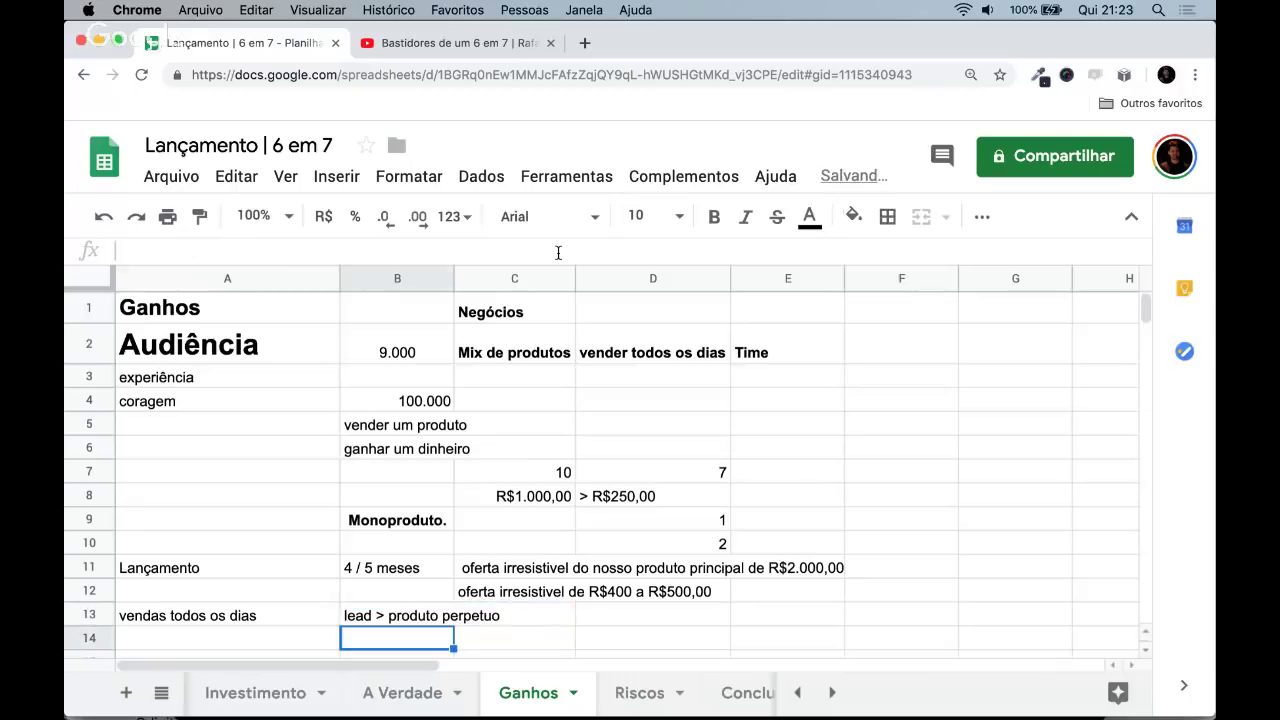
- Try bold formatting on "vendas todos os dias" in cell A13, and remove it again
key("Up")
key("Left")
key("super+b")
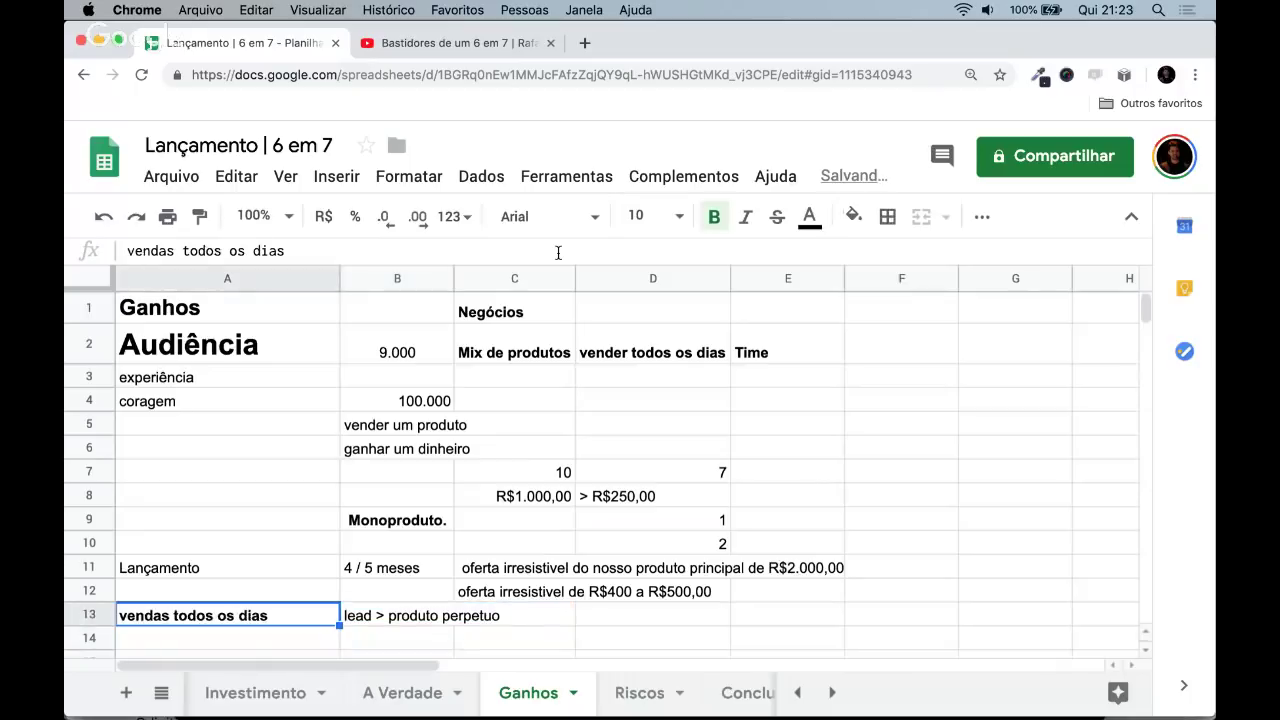
key("Up")
key("Up")
key("Down")
key("Down")
key("super+b")
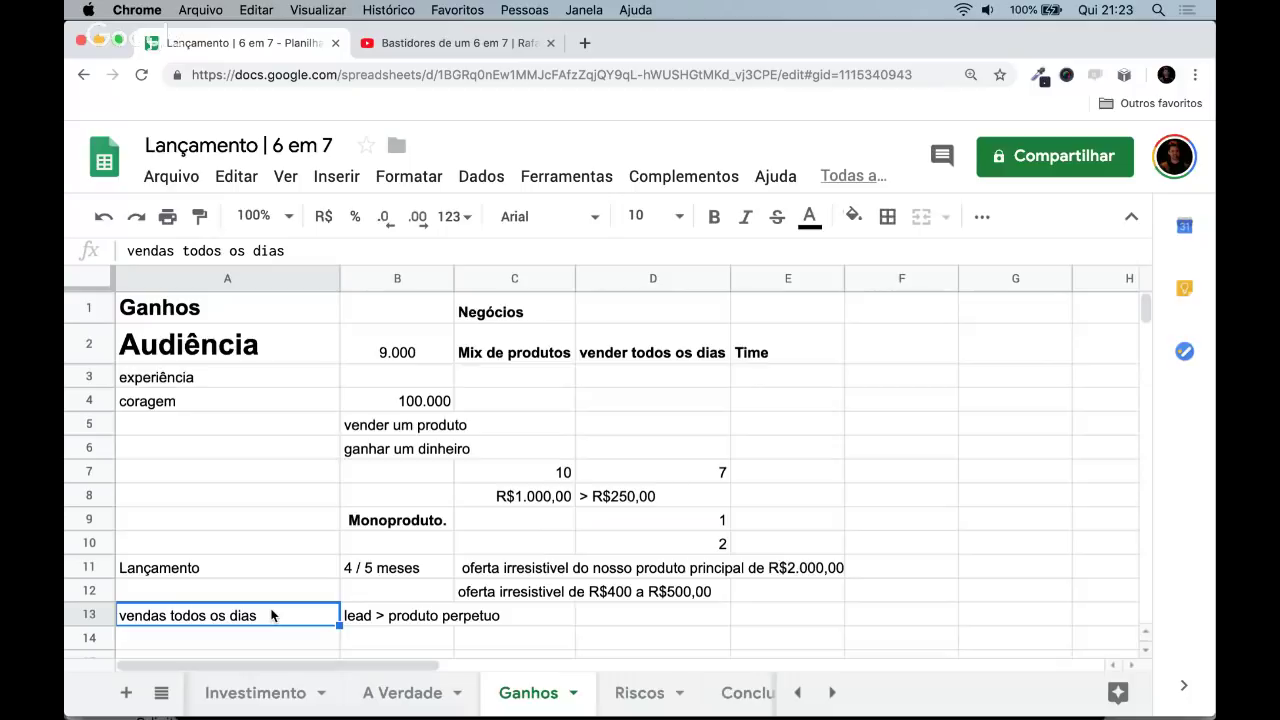
- Enter "Vale muito a pena fazer um lançamento" in cell A1 of the Conclusão sheet and make it bold
left_click(745, 692)
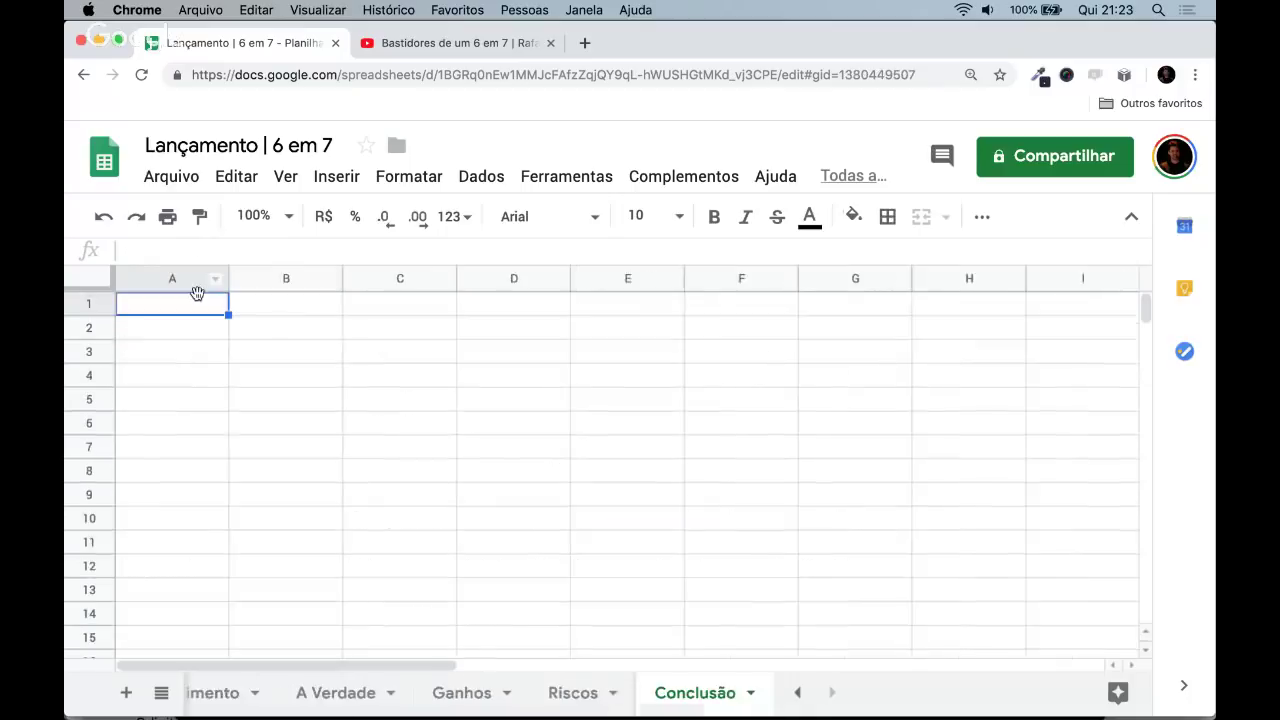
type("Vale muito a")
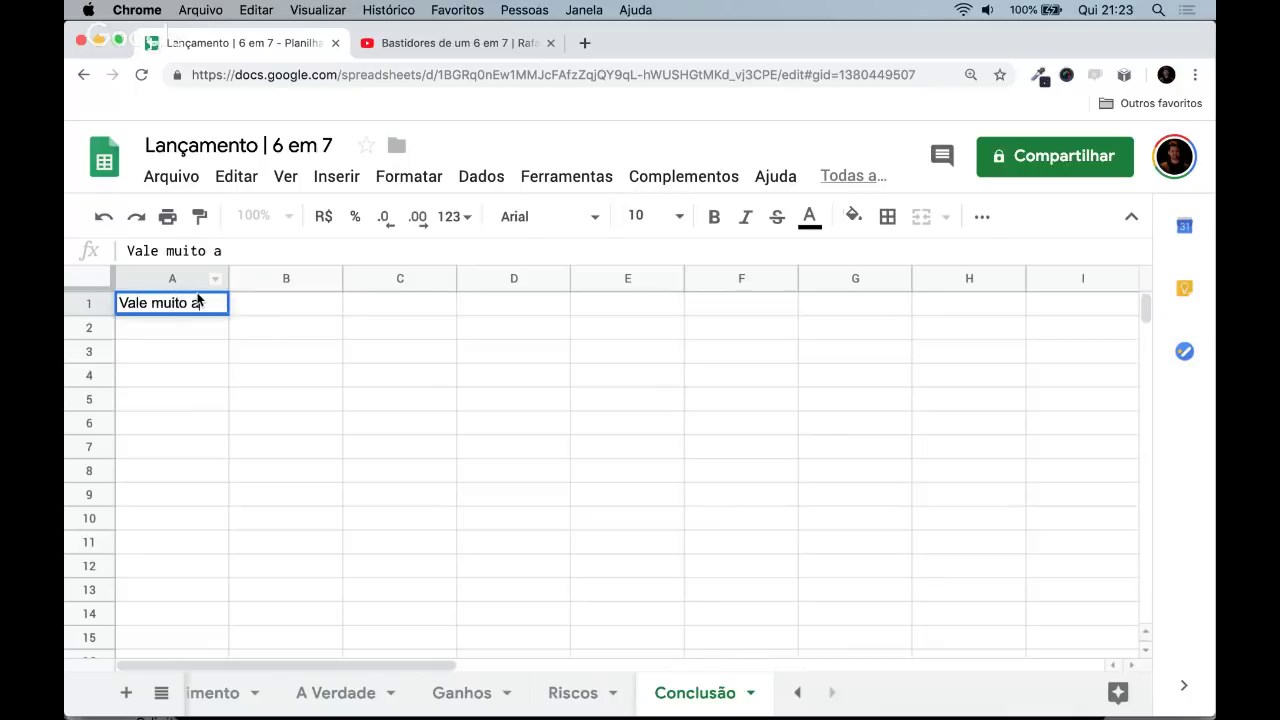
type(" pena fazer um lan")
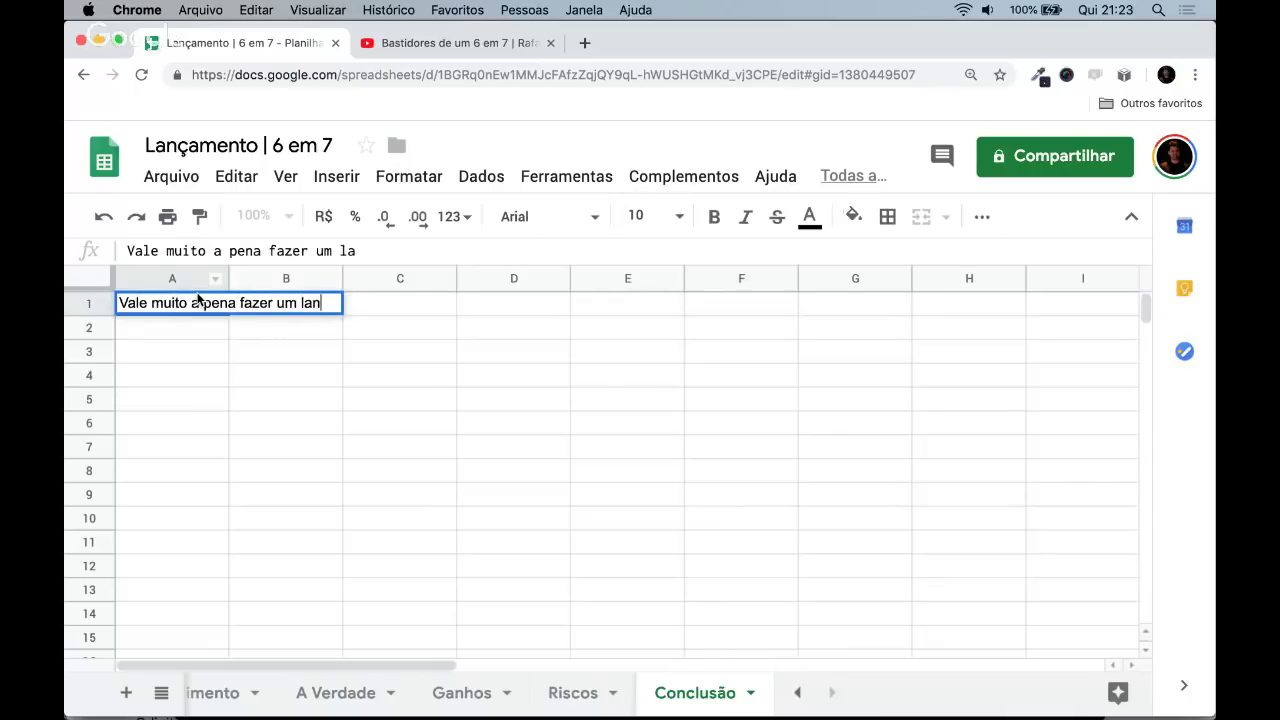
type("çamento")
key("Return")
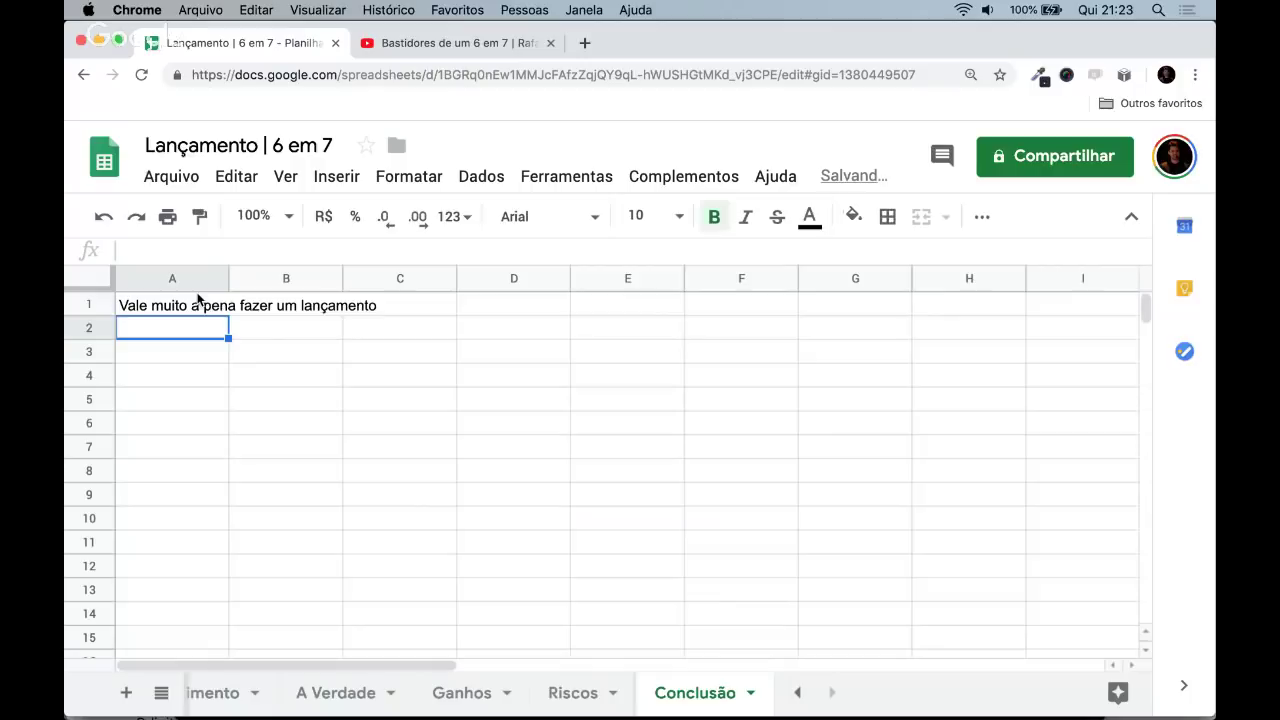
key("Up")
key("ctrl+b")
key("Down")
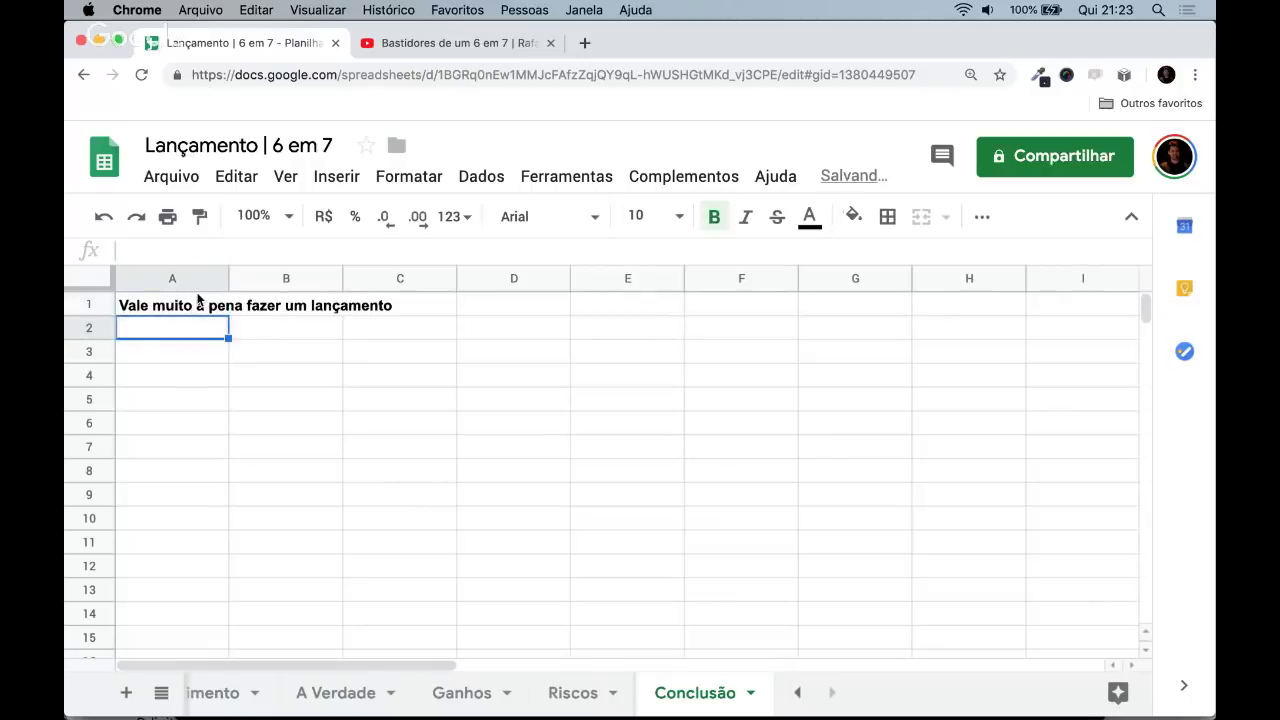
- Enter "só fazer lançamento" in cell A3 and make it bold
key("Down")
type("so")
key("BackSpace")
type("er lançamento")
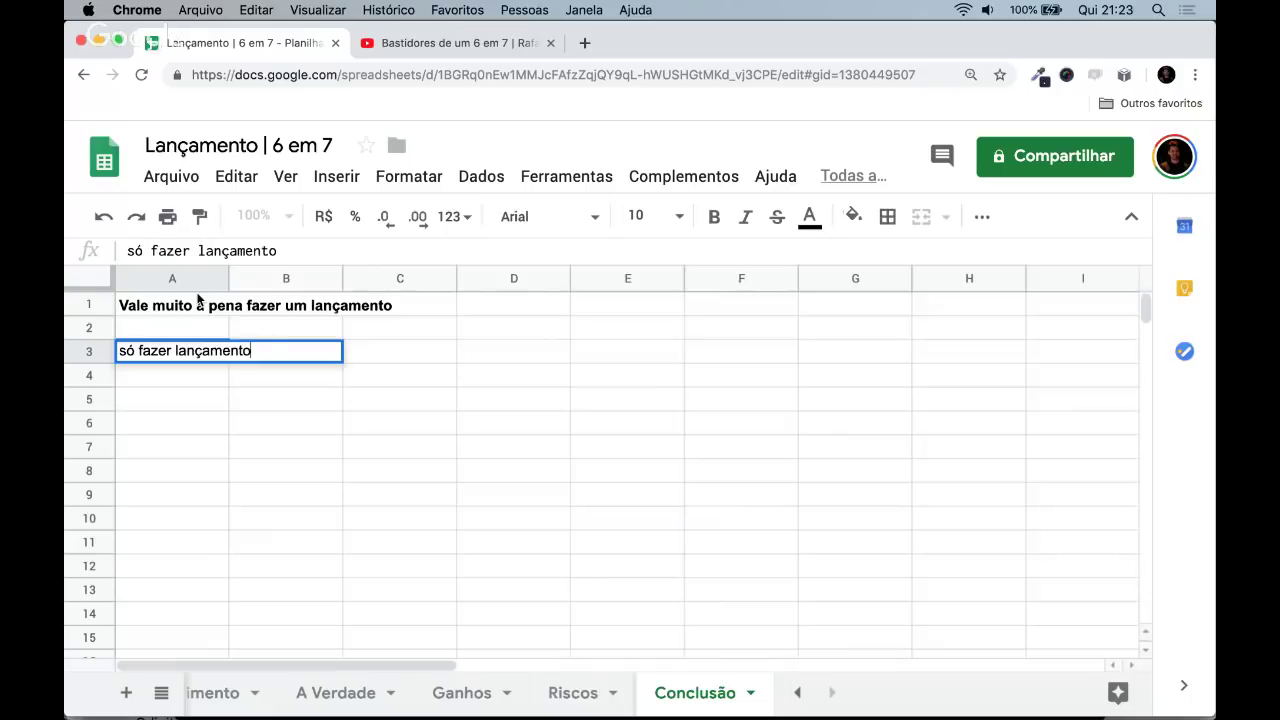
key("Return")
key("Up")
key("super+b")
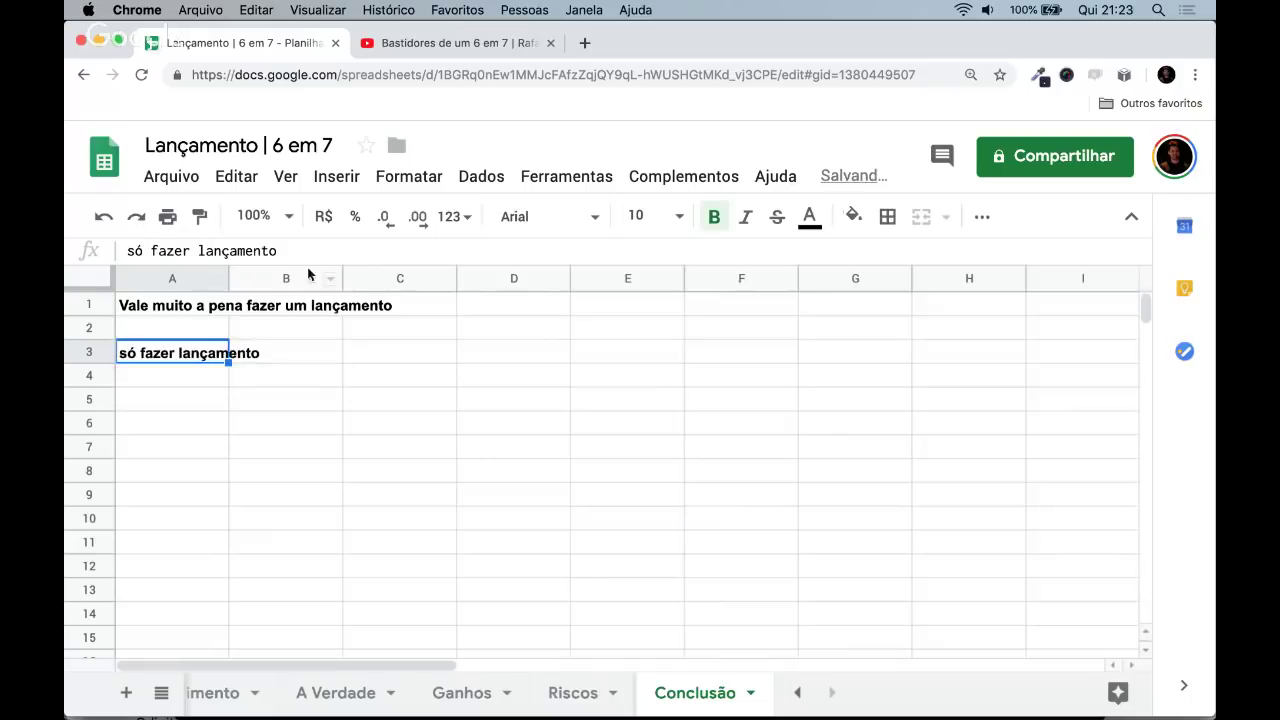
- Capitalize the first letter of the text in cell A3 so it reads "Só fazer lançamento"
left_click(336, 243)
key("Home")
key("Delete")
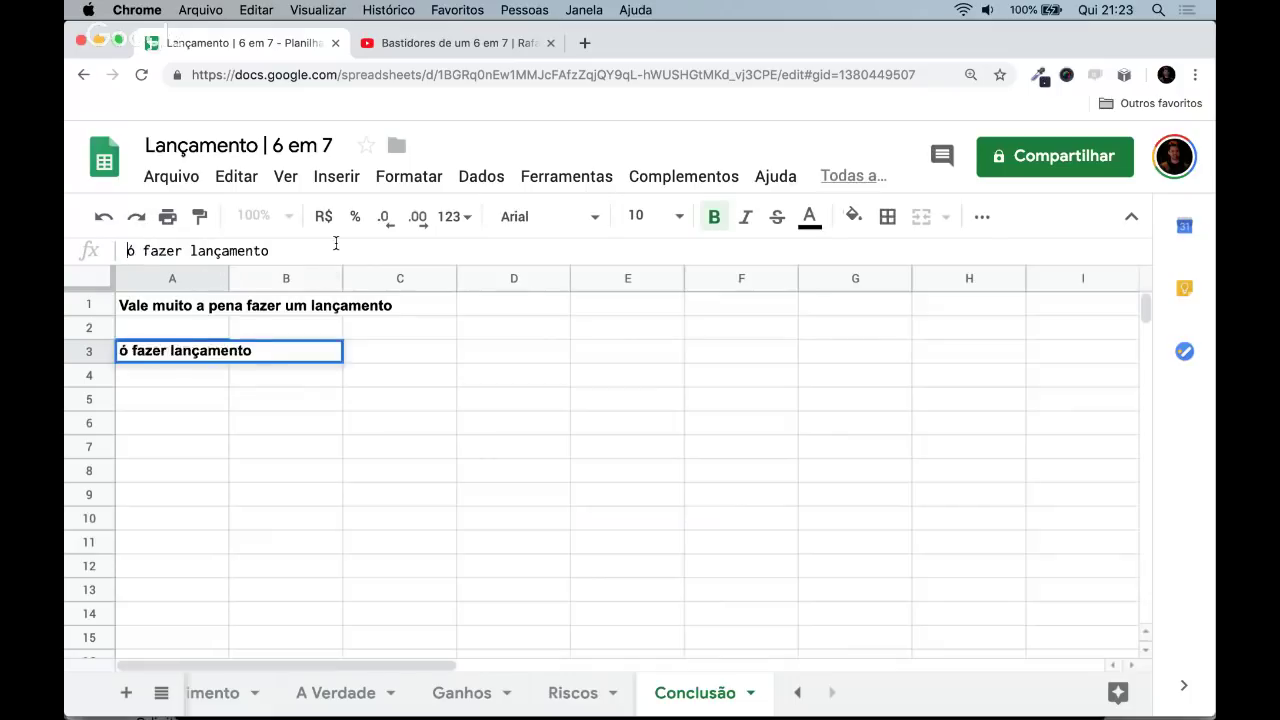
type("S")
key("Return")
key("Up")
key("Up")
key("Up")
key("Down")
key("Down")
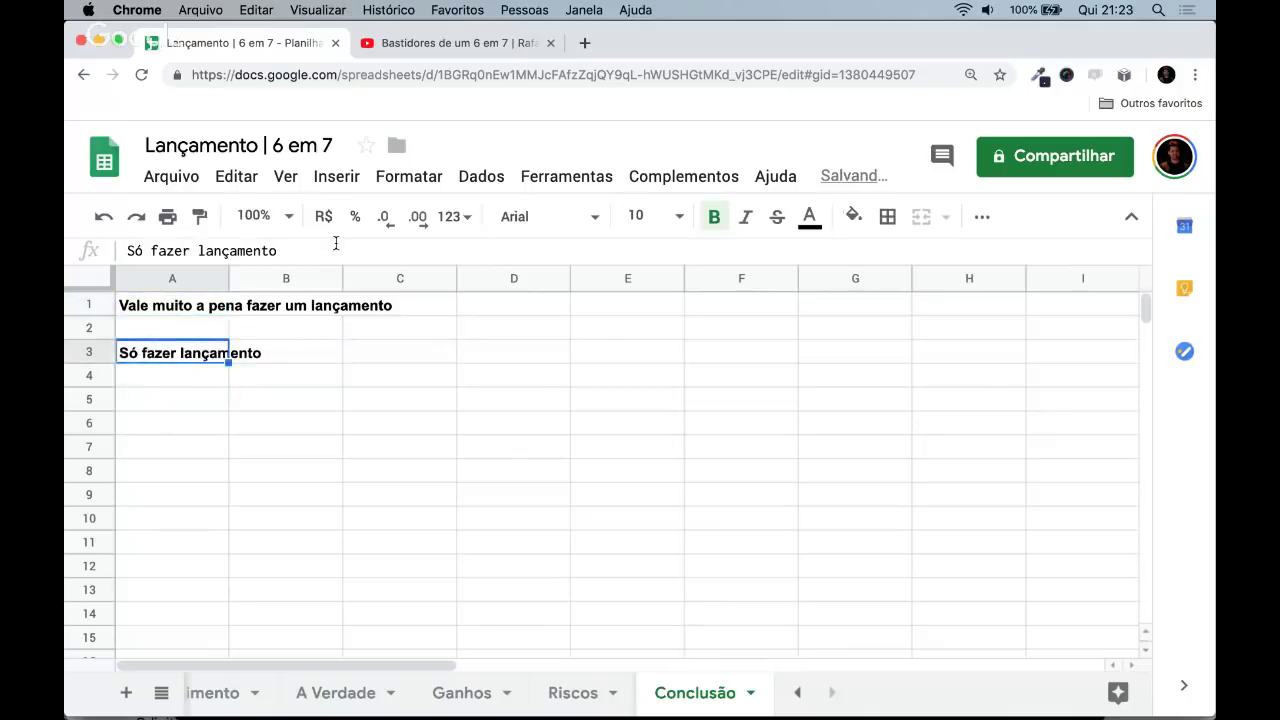
key("Up")
key("Up")
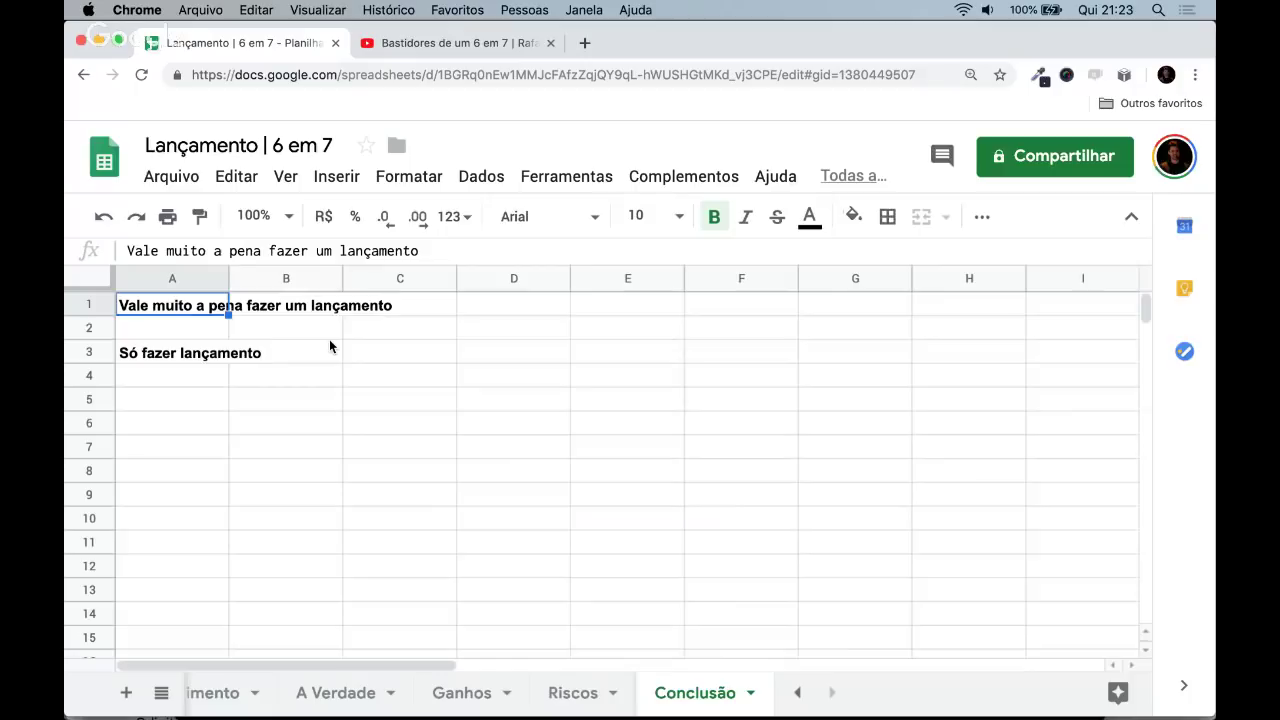
key("Down")
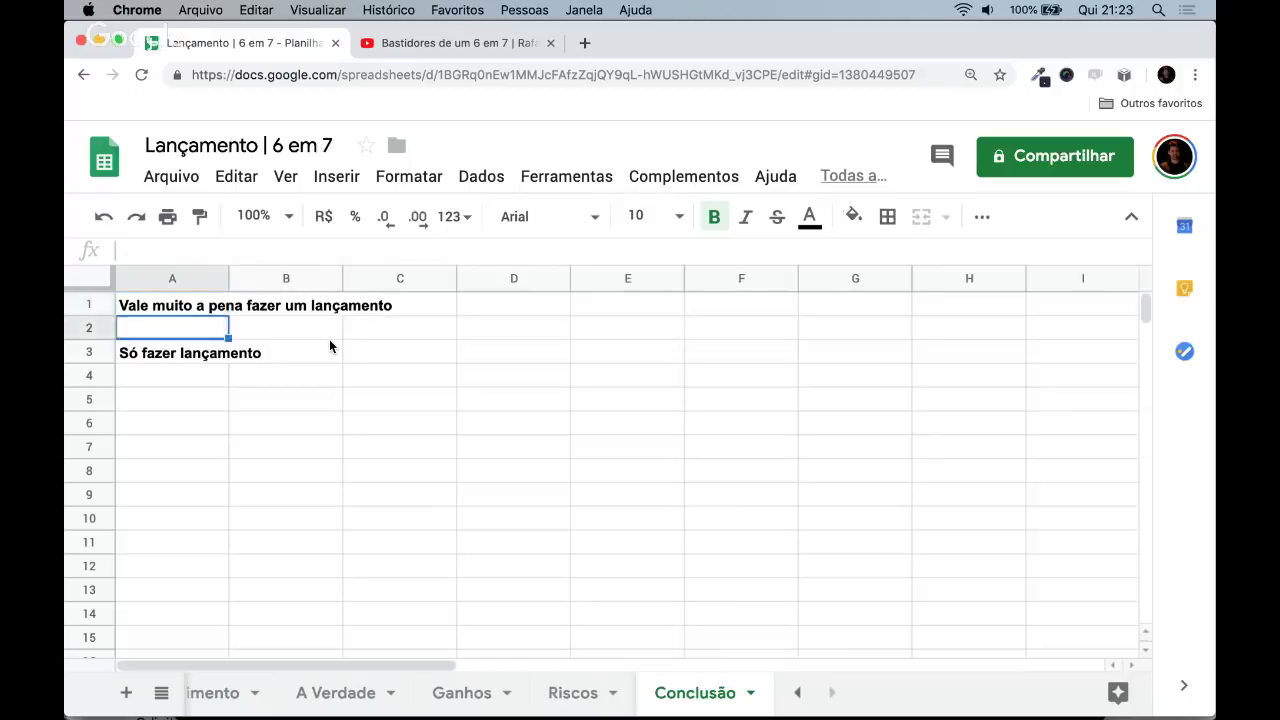
key("Down")
key("Up")
key("Up")
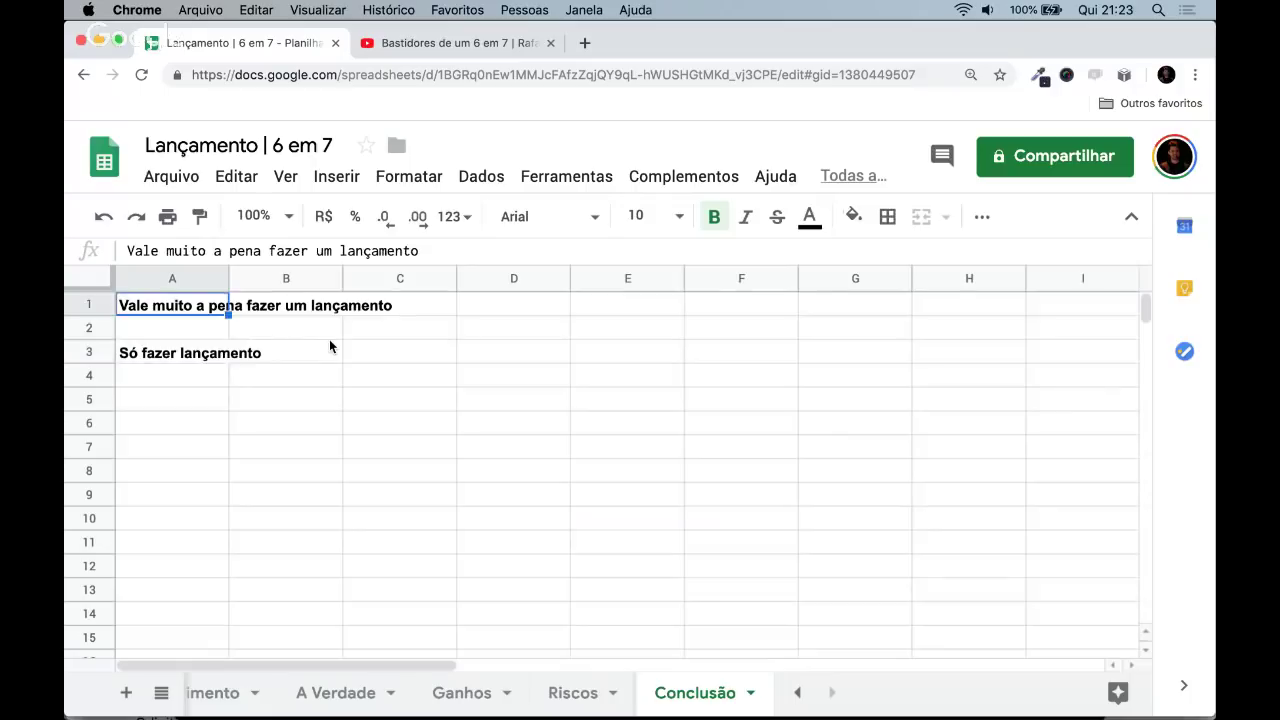
key("Down")
key("Up")
key("Down")
key("Up")
key("Down")
key("Down")
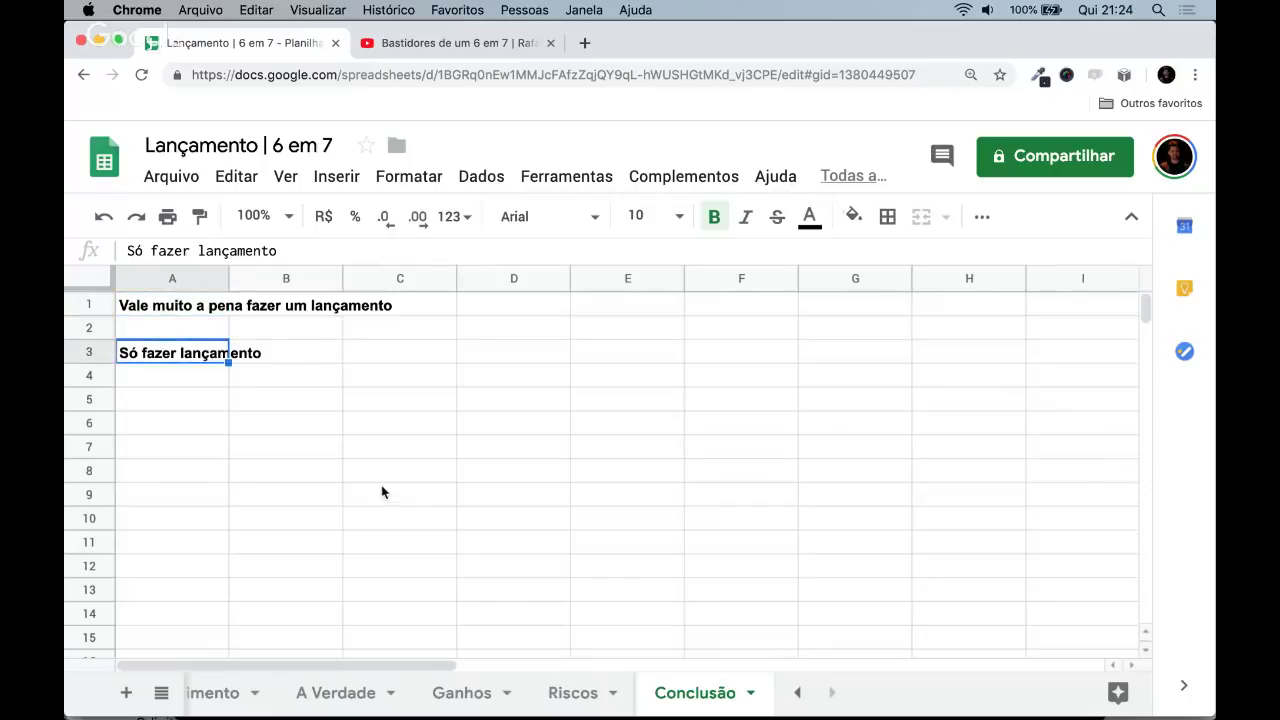
- Enter R$79,00 in cell B16 of the Ganhos sheet, below the daily sales notes
left_click(461, 692)
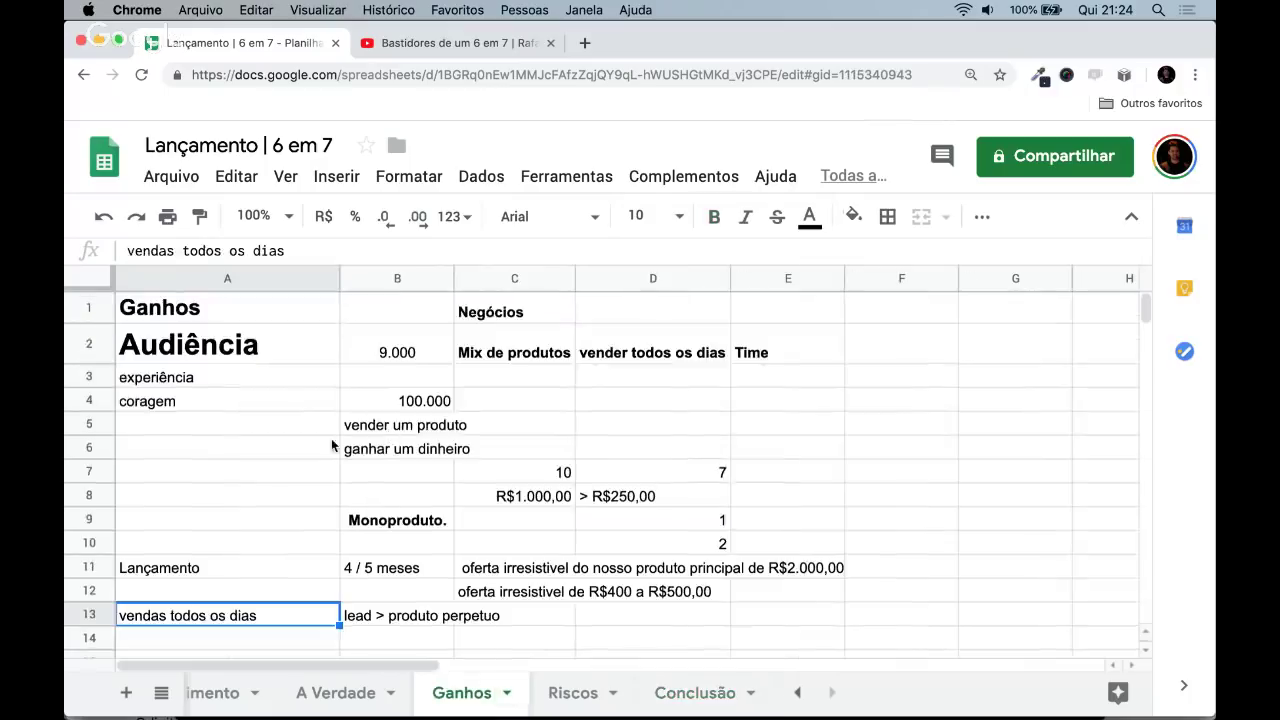
key("Down")
key("Down")
scroll(383, 530, "down", 2)
key("Down")
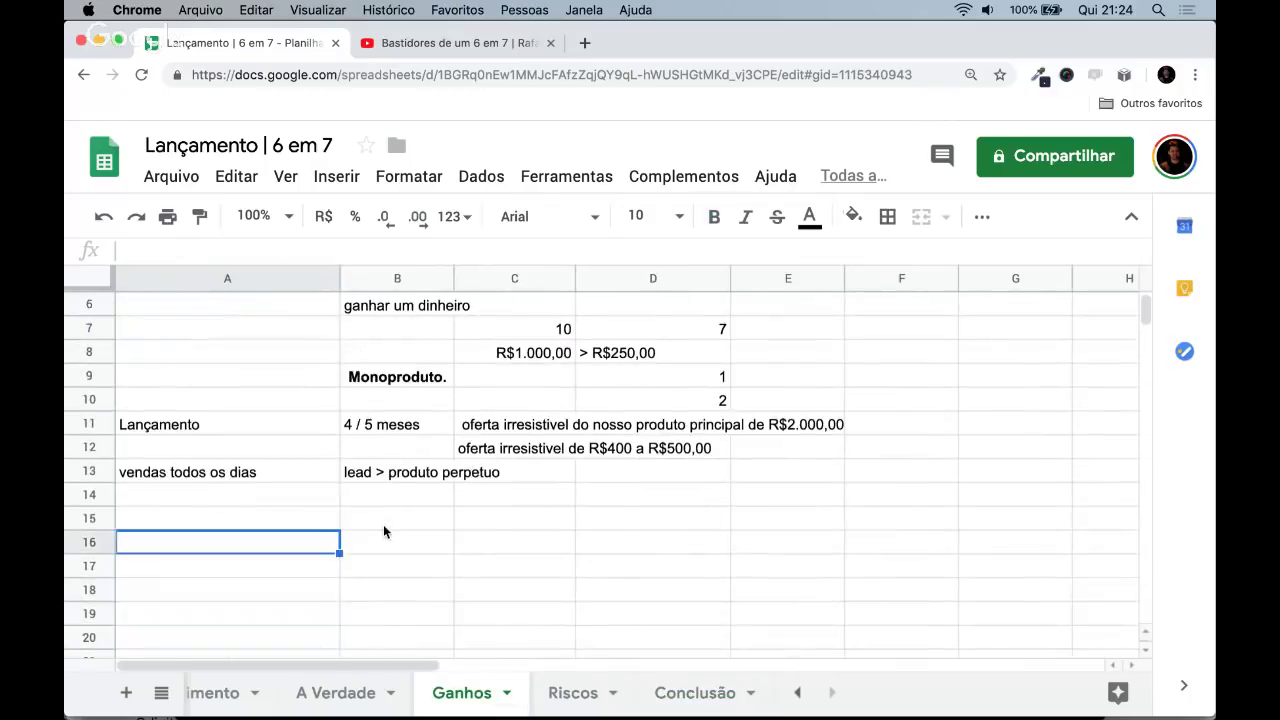
key("Right")
type("R$79,")
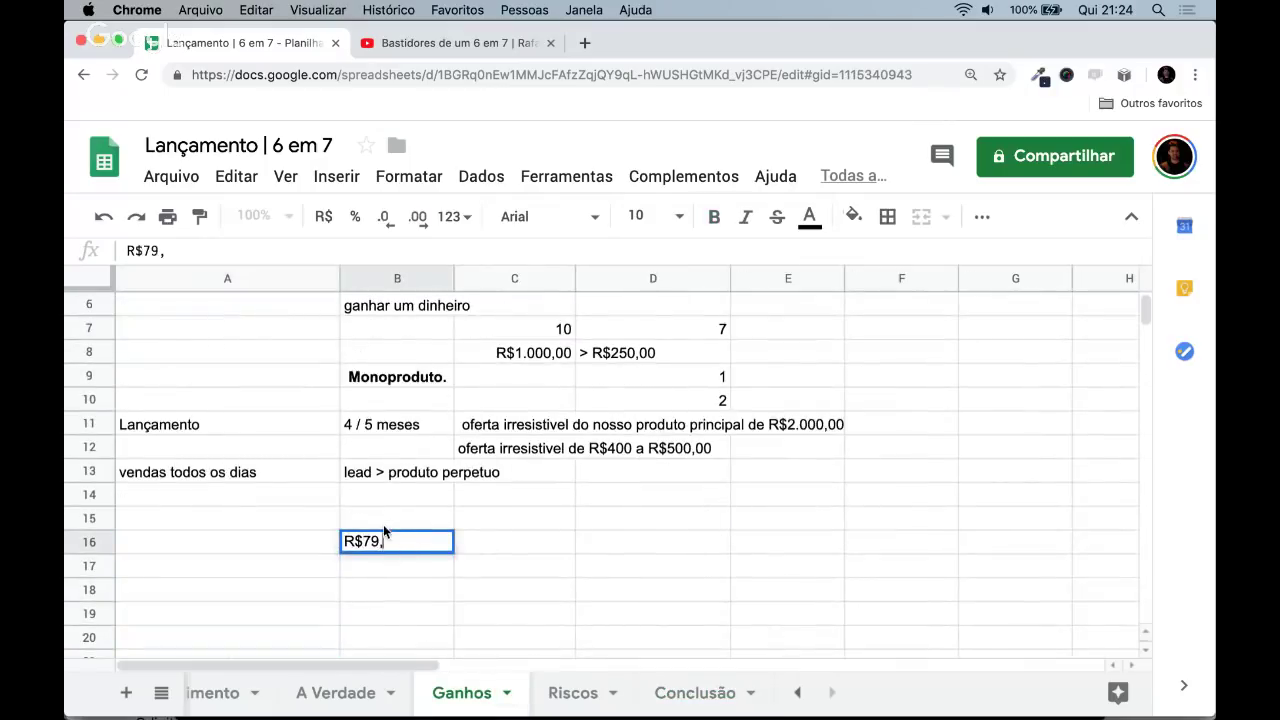
type("00")
key("Return")
key("Up")
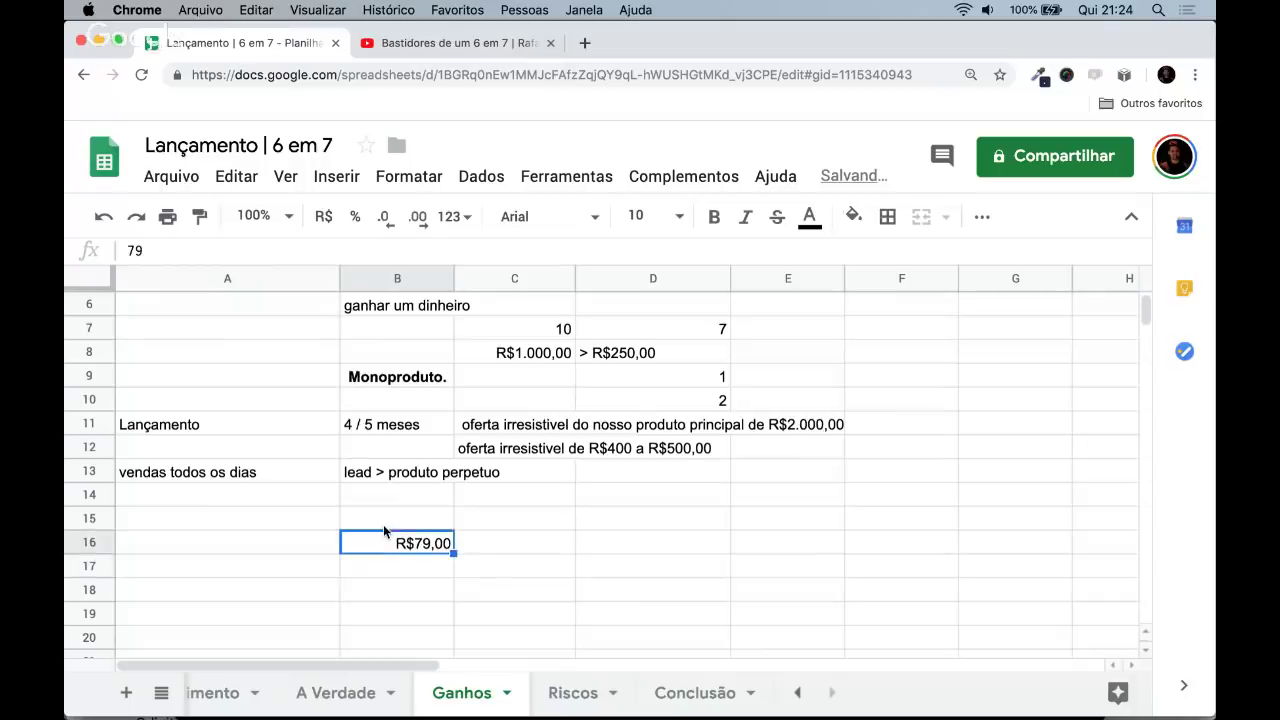
- Replace the price in cell B16 with R$99,00
type("R$$")
key("BackSpace")
key("BackSpace")
type("$")
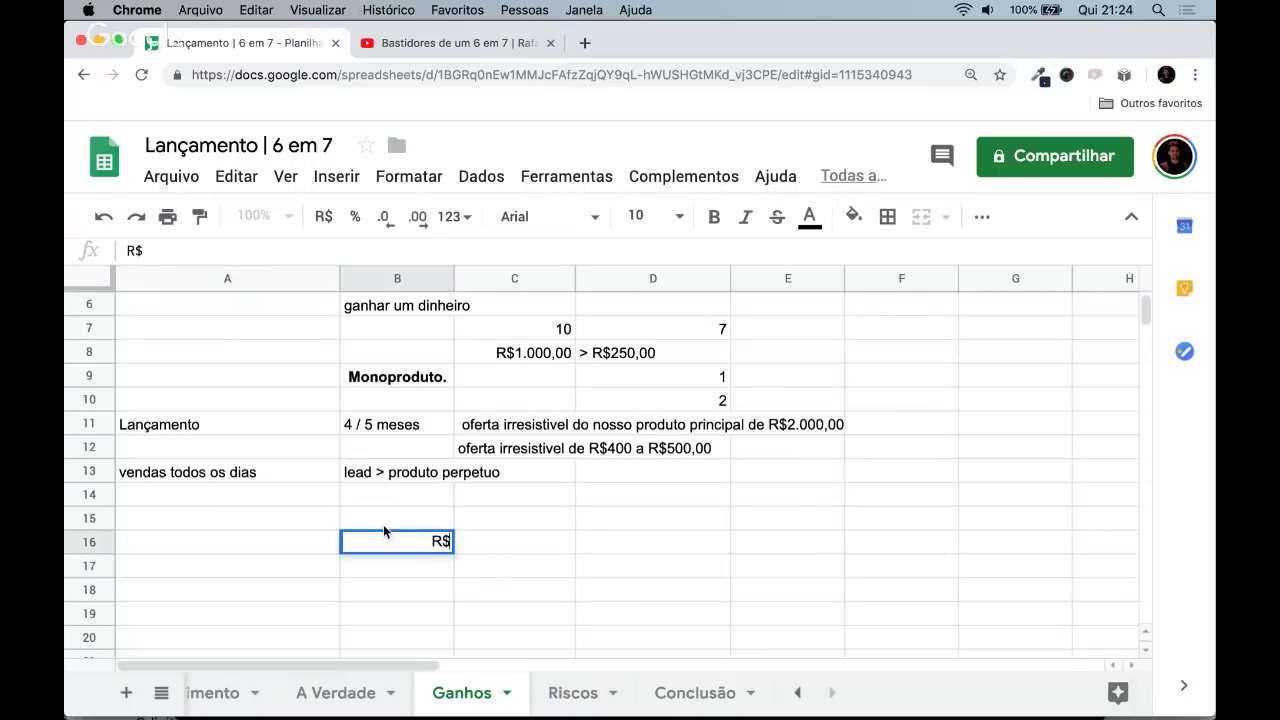
type("99,00")
key("Return")
- Enter R$149,00 in cell B17 and R$497,00 in cell B18
type("R$")
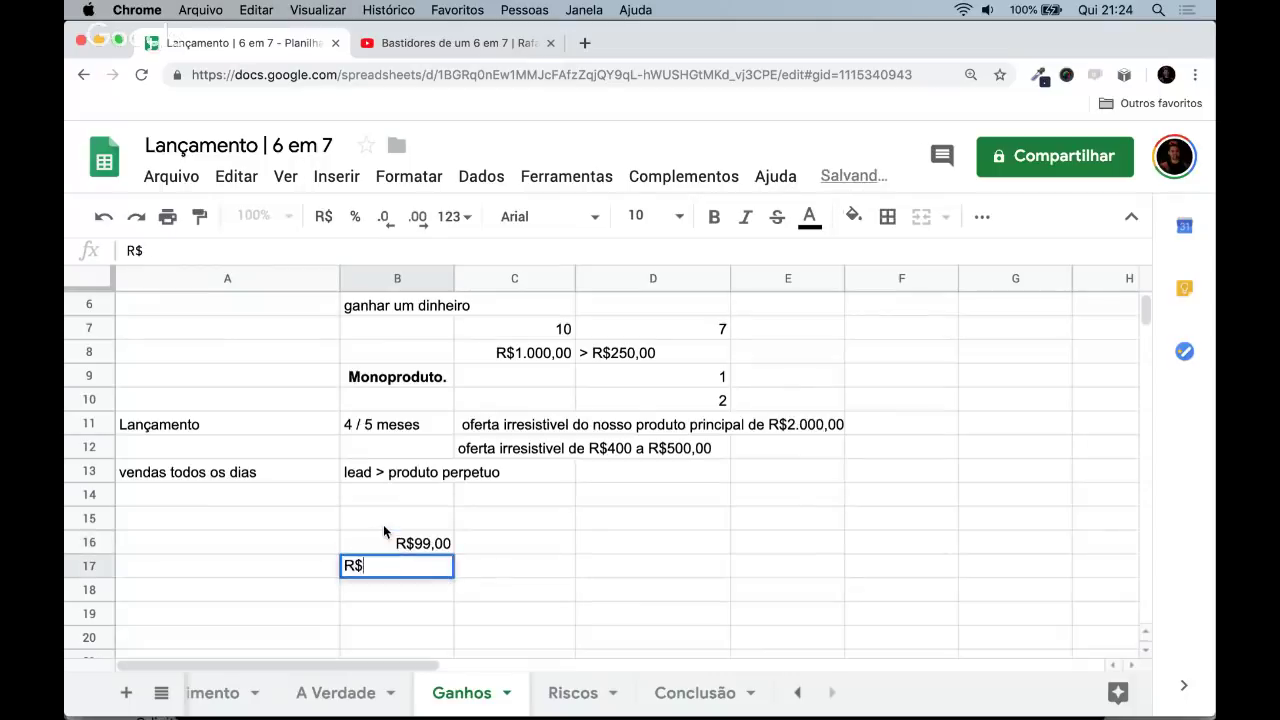
type("149,00")
key("Return")
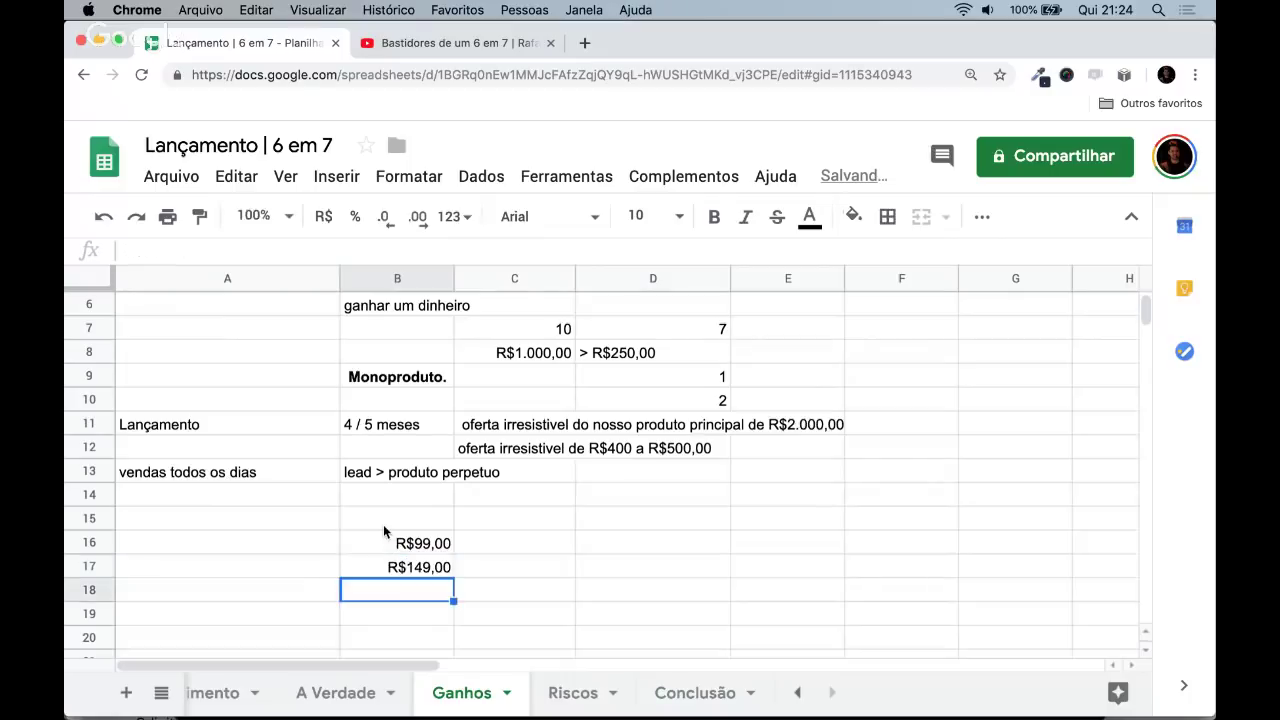
type("R$497,00")
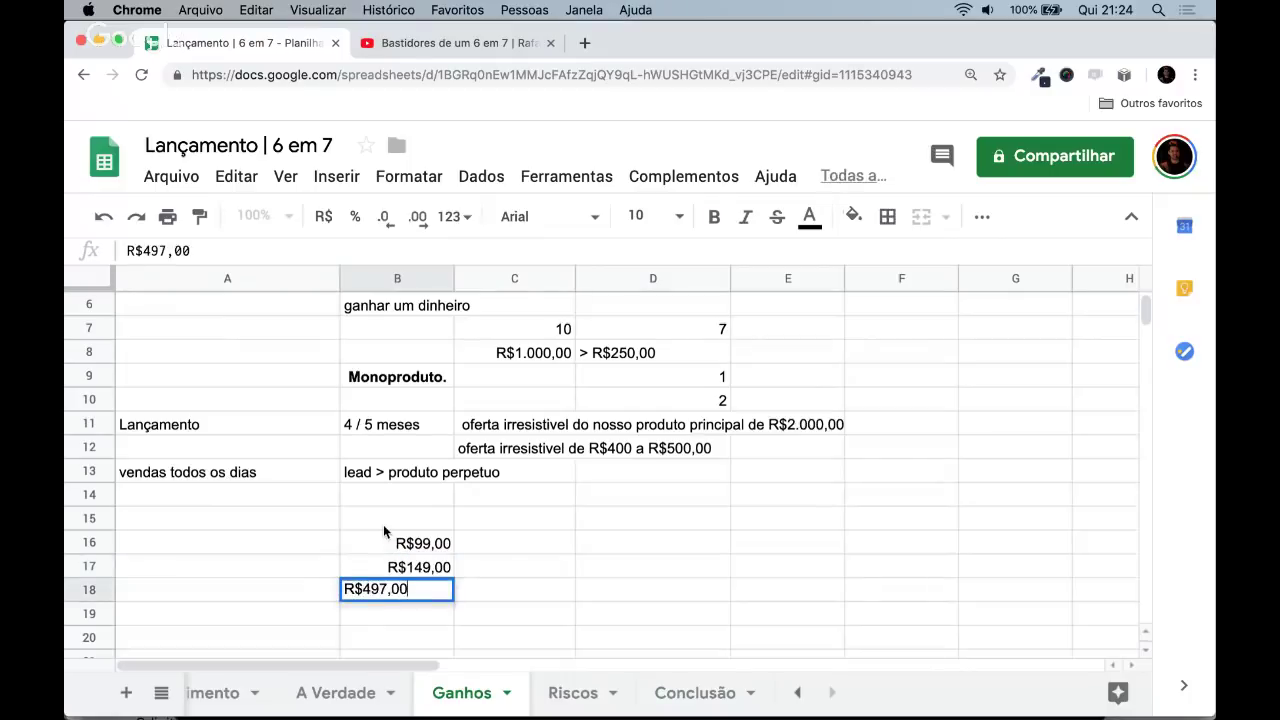
key("Return")
- Enter R$2.000,00 in cell B19 and R$5.000,00 in cell B20
type("R$2.")
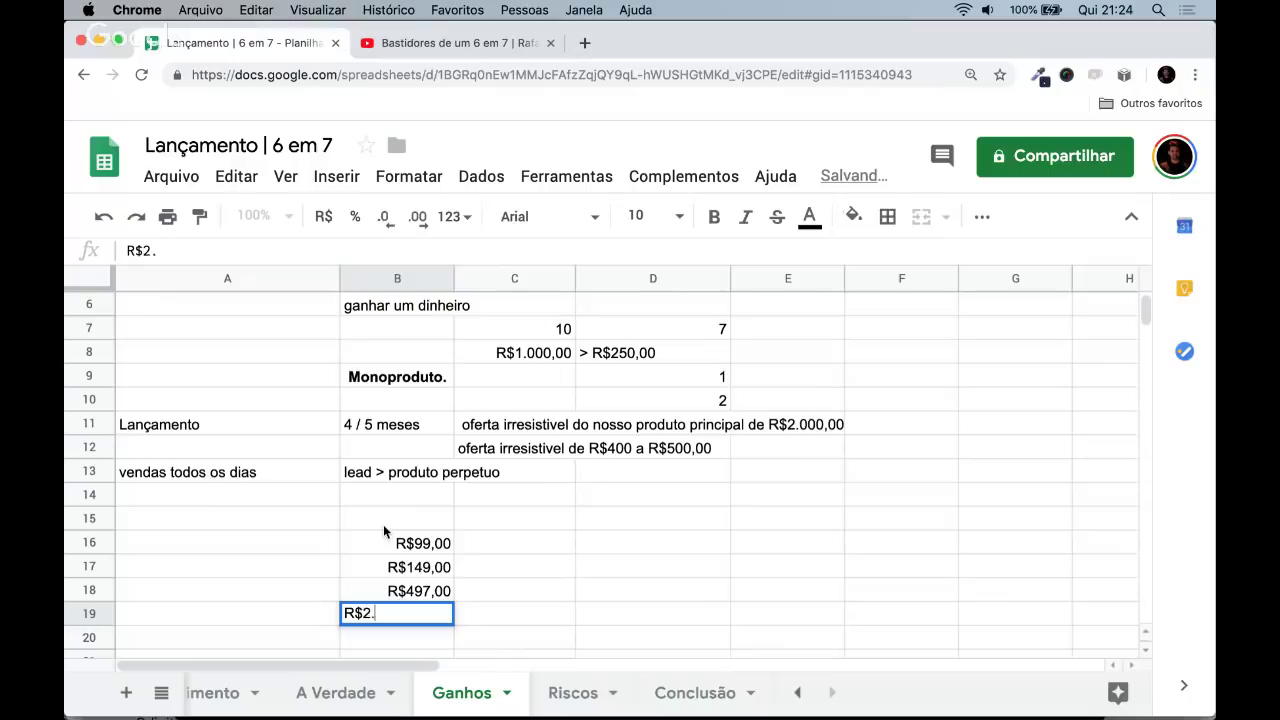
type("000,00")
key("Return")
type("R$")
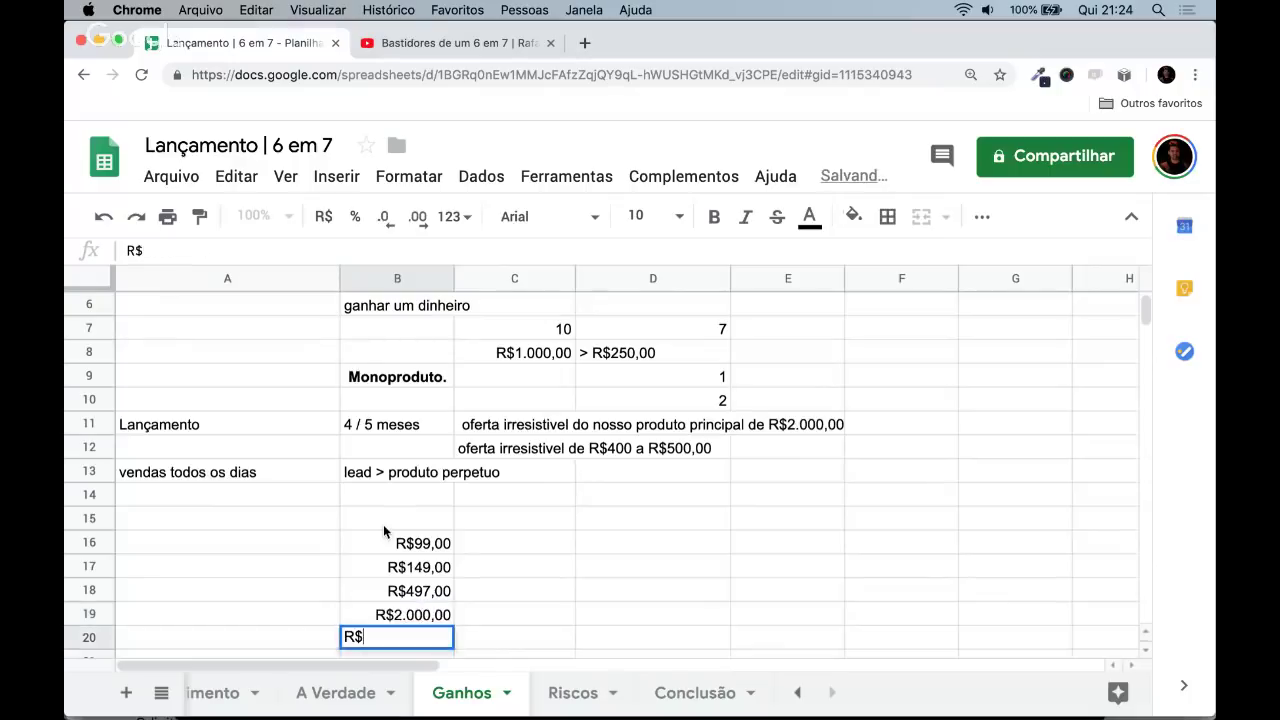
type("5.000,00")
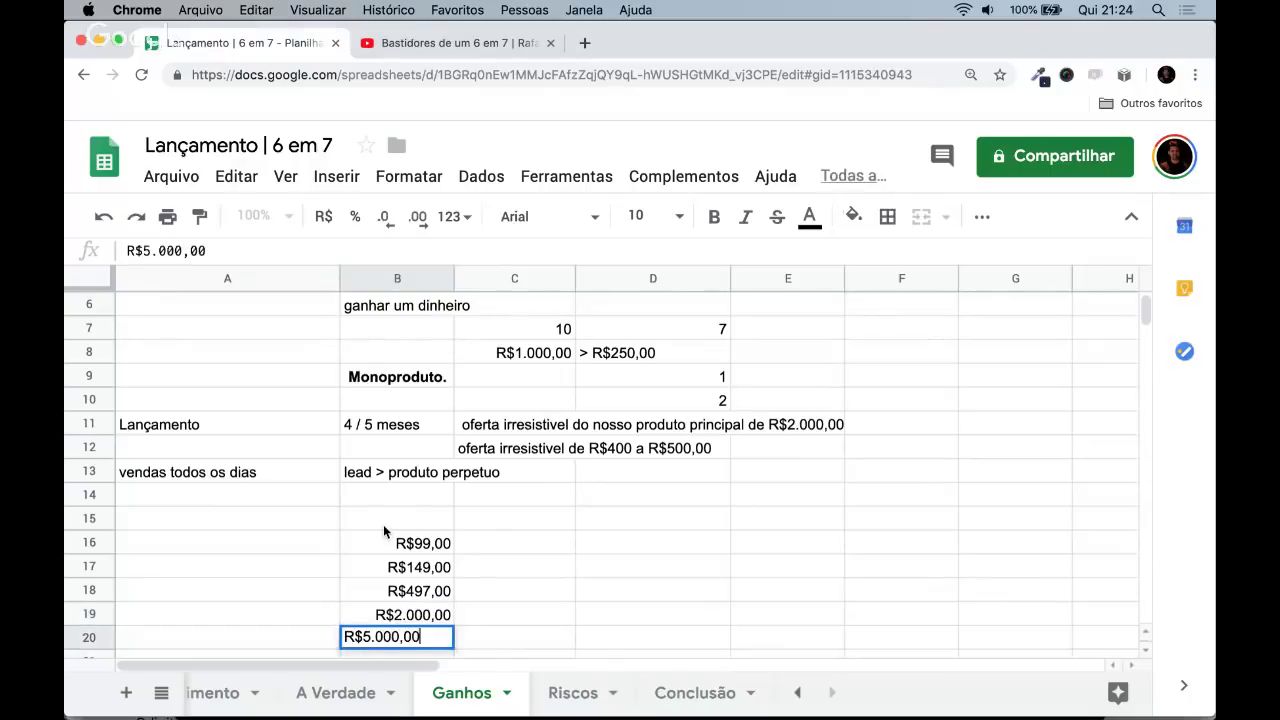
key("Return")
- Enter R$50.000,00 in cell B21 of the Ganhos sheet
type("R$5.0")
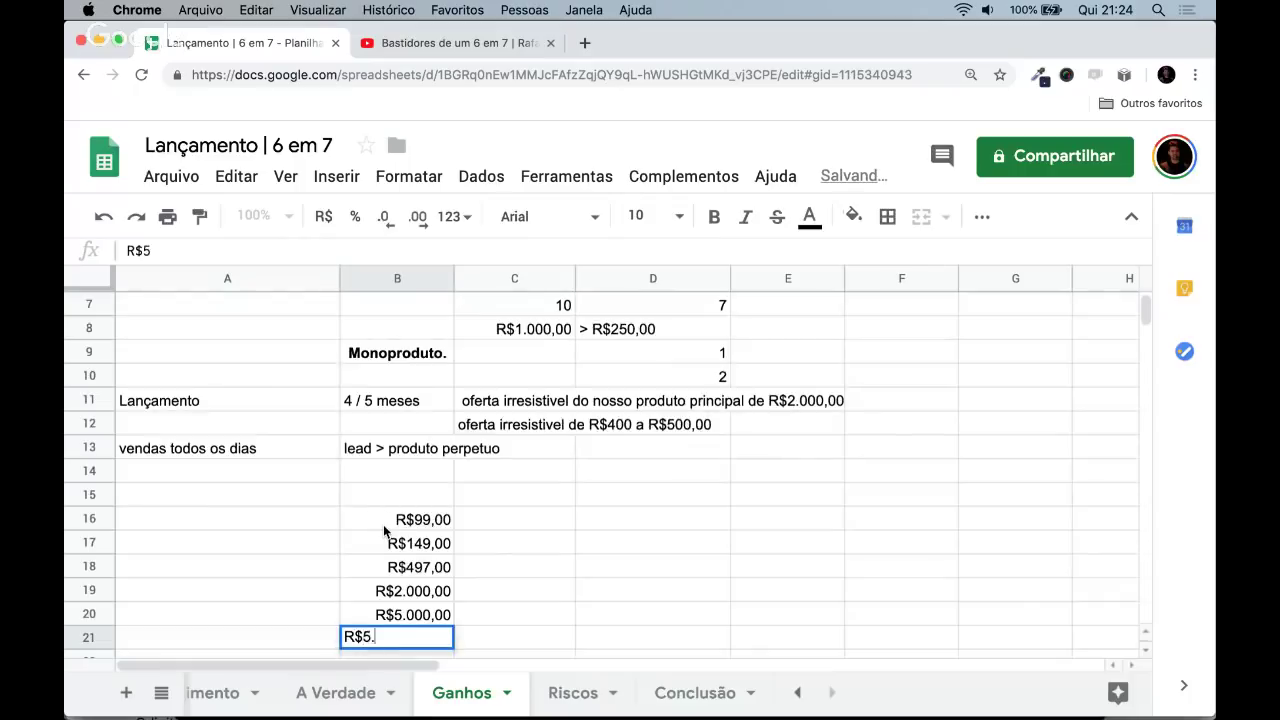
key("BackSpace")
key("BackSpace")
type("0.000,00")
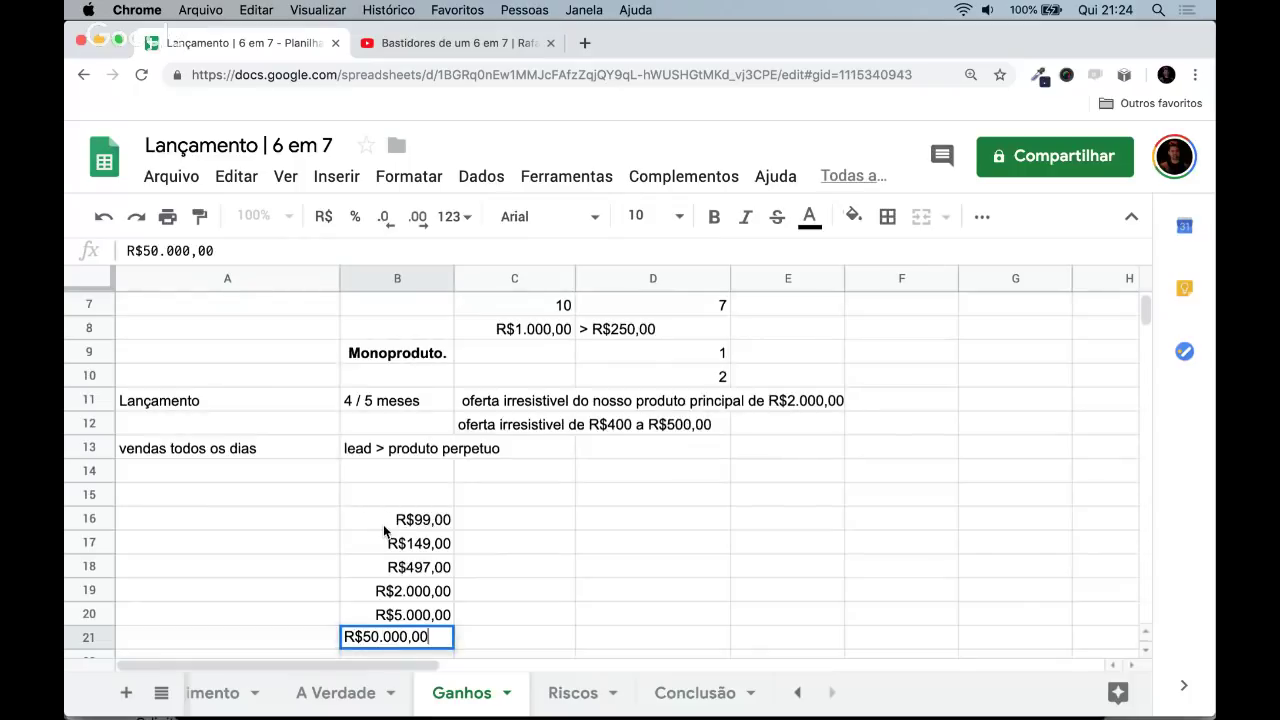
key("Return")
key("Up")
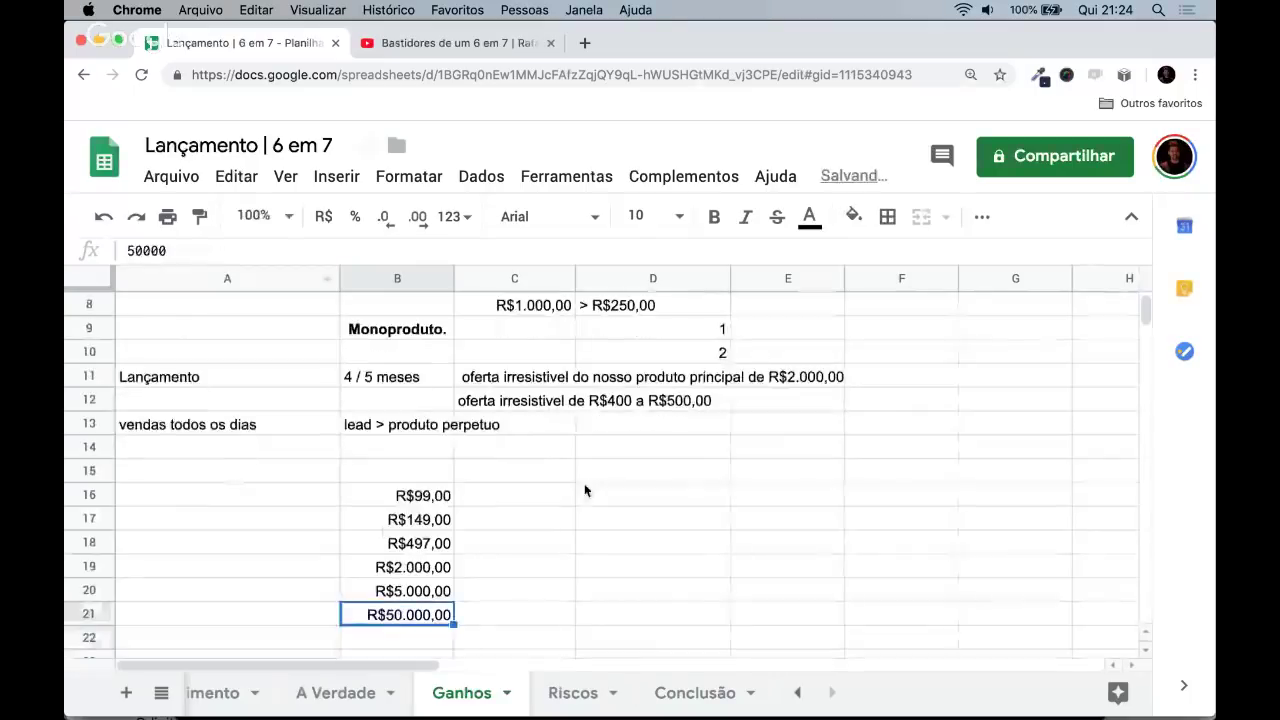
- Go through the product prices listed in cells B16 to B21 of the Ganhos sheet
key("Up")
key("Up")
key("Up")
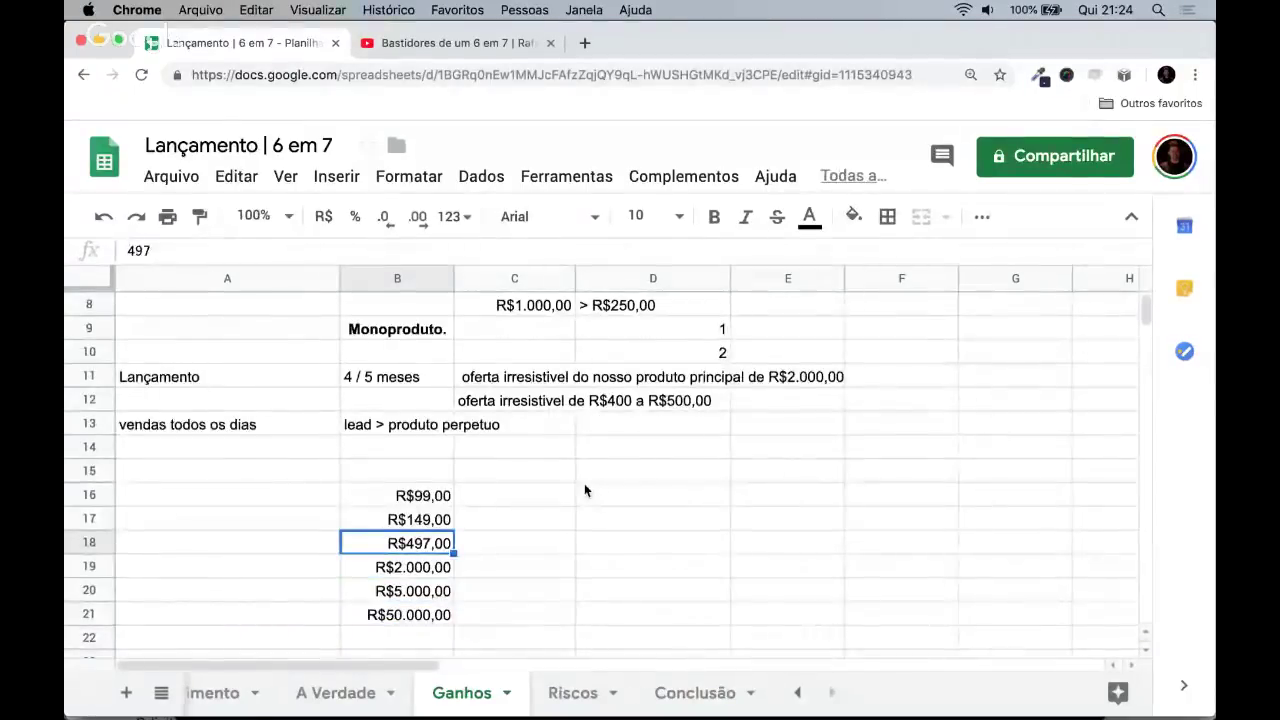
key("Up")
key("Up")
scroll(584, 490, "up", 4)
scroll(420, 400, "down", 1)
scroll(405, 388, "up", 1)
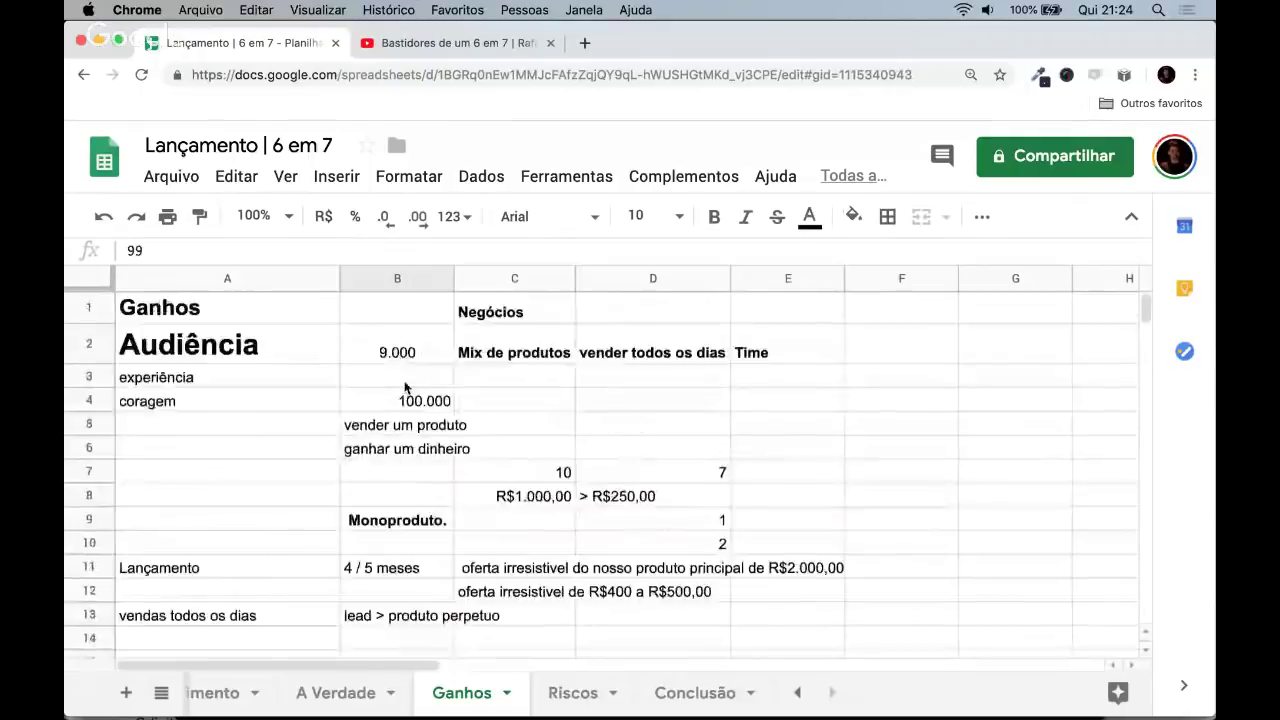
scroll(405, 388, "down", 2)
scroll(416, 502, "down", 1)
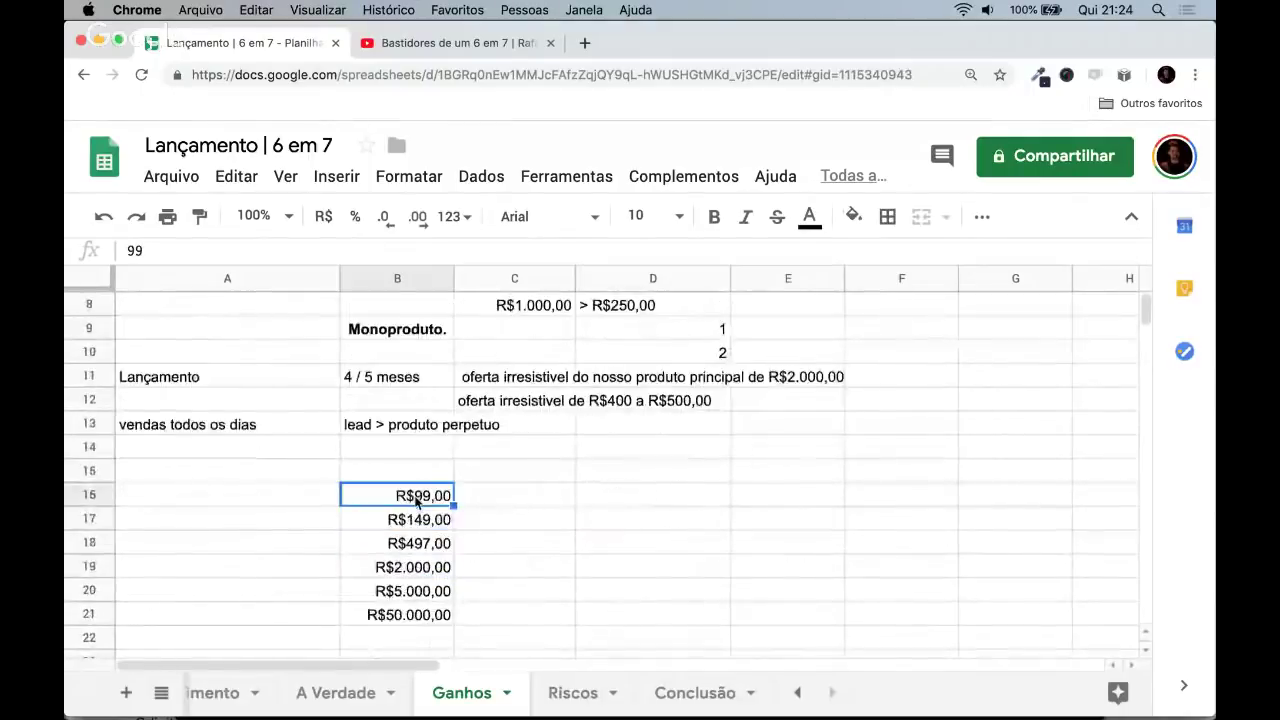
key("Down")
key("Up")
key("Down")
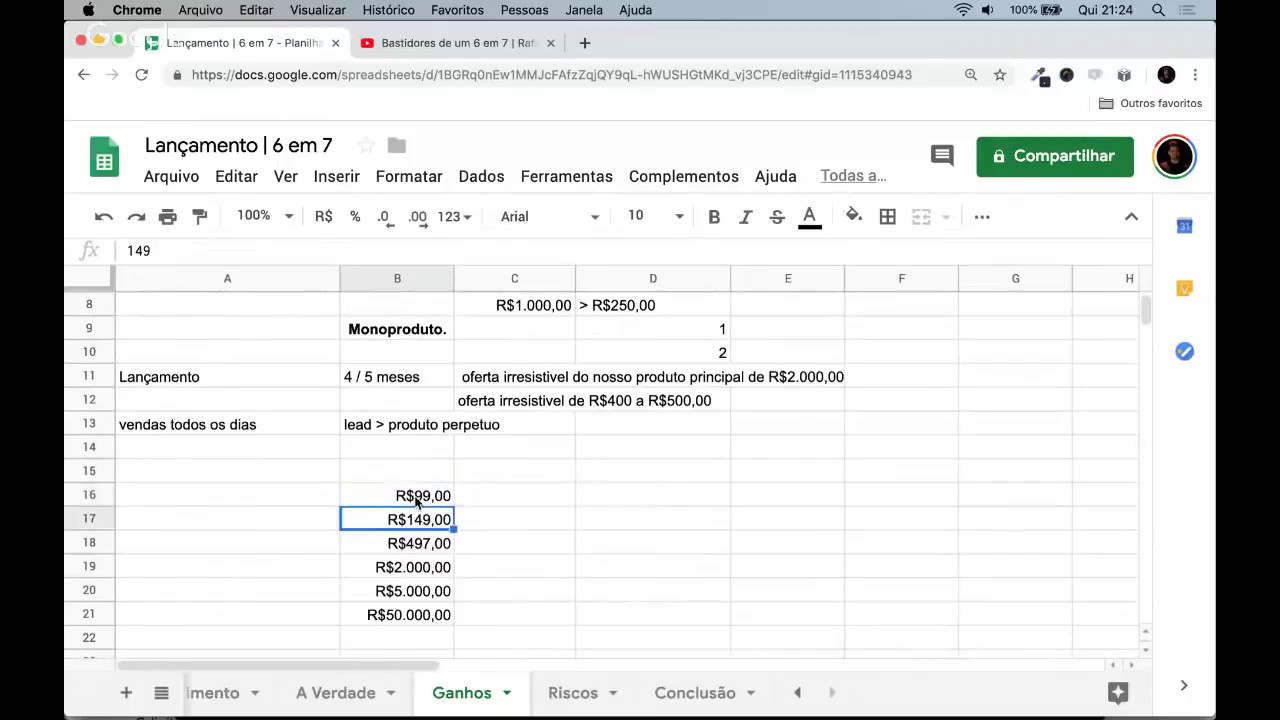
key("Down")
key("Down")
key("Up")
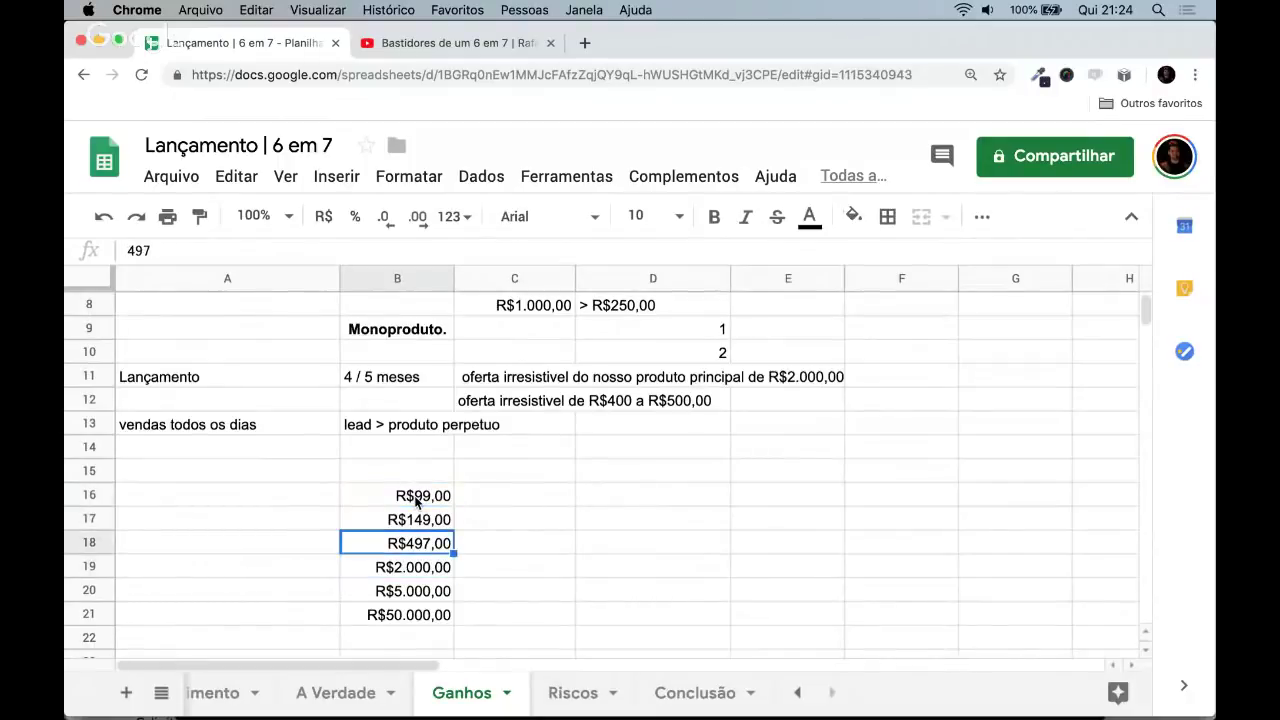
key("Up")
key("Up")
key("Down")
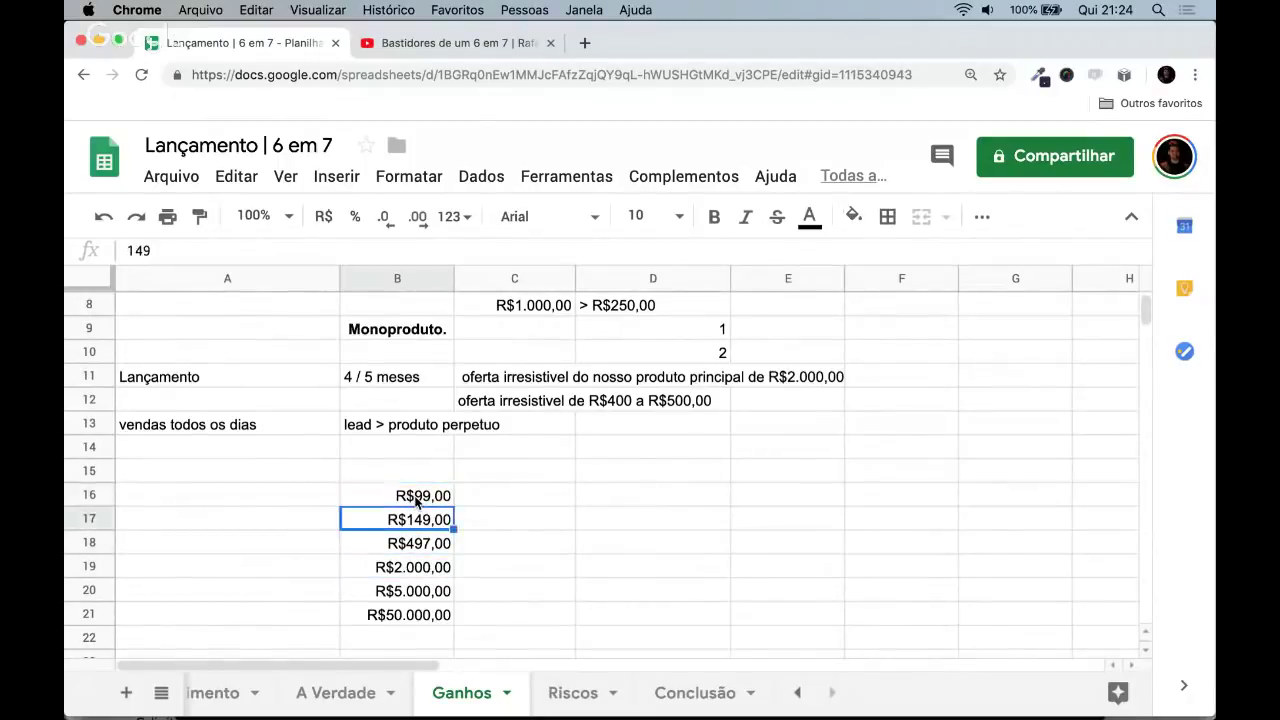
key("Up")
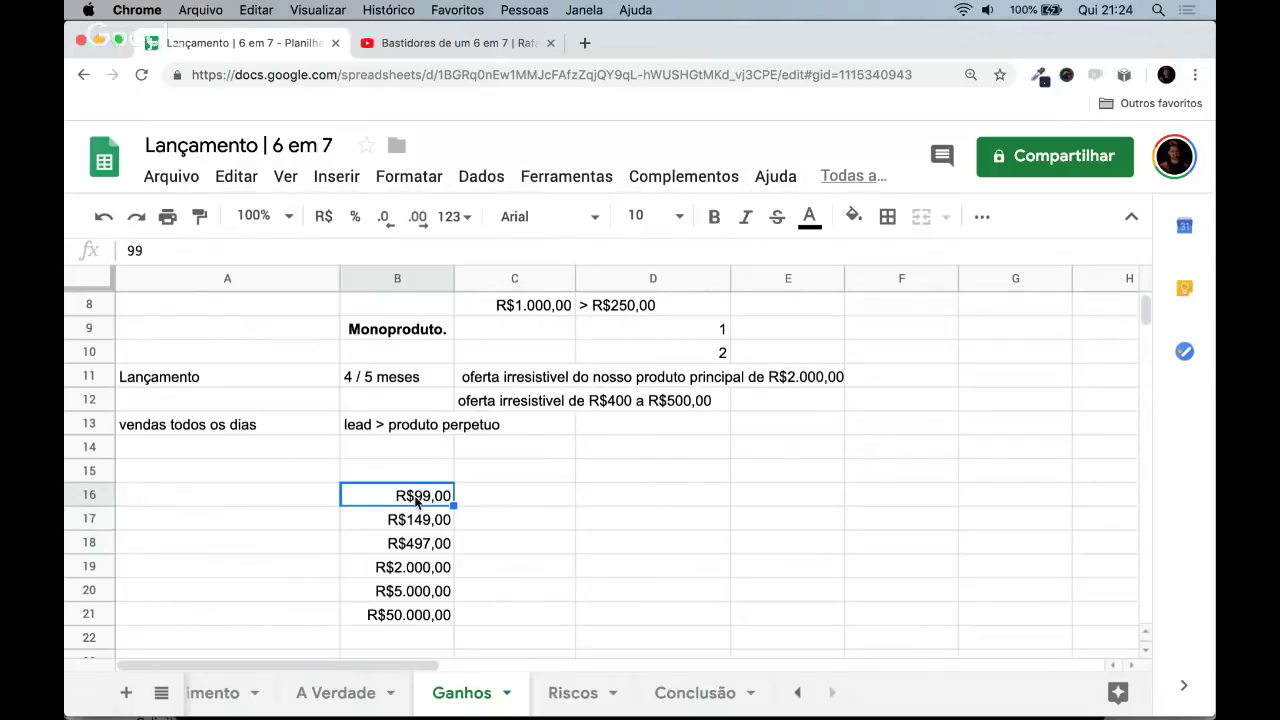
key("Down")
key("Down")
key("Down")
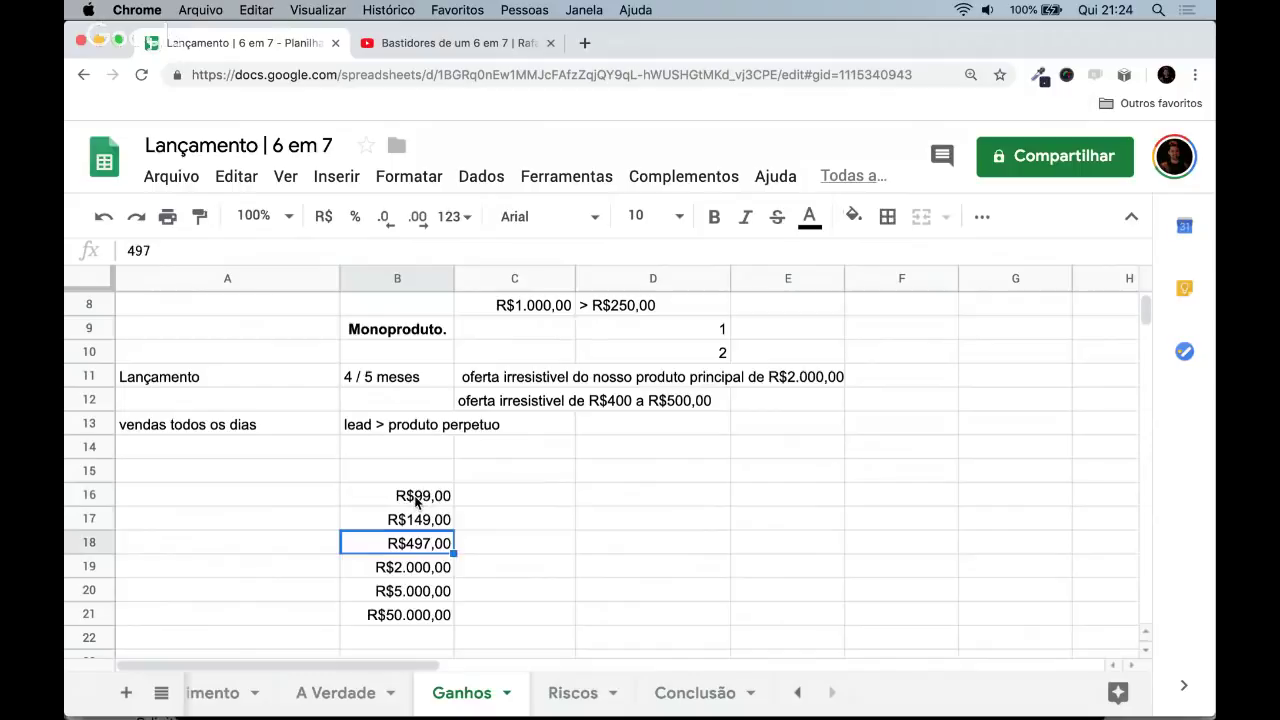
key("Up")
key("Up")
key("Up")
key("Down")
key("Down")
key("Down")
key("Up")
key("Down")
key("Up")
key("Up")
key("Up")
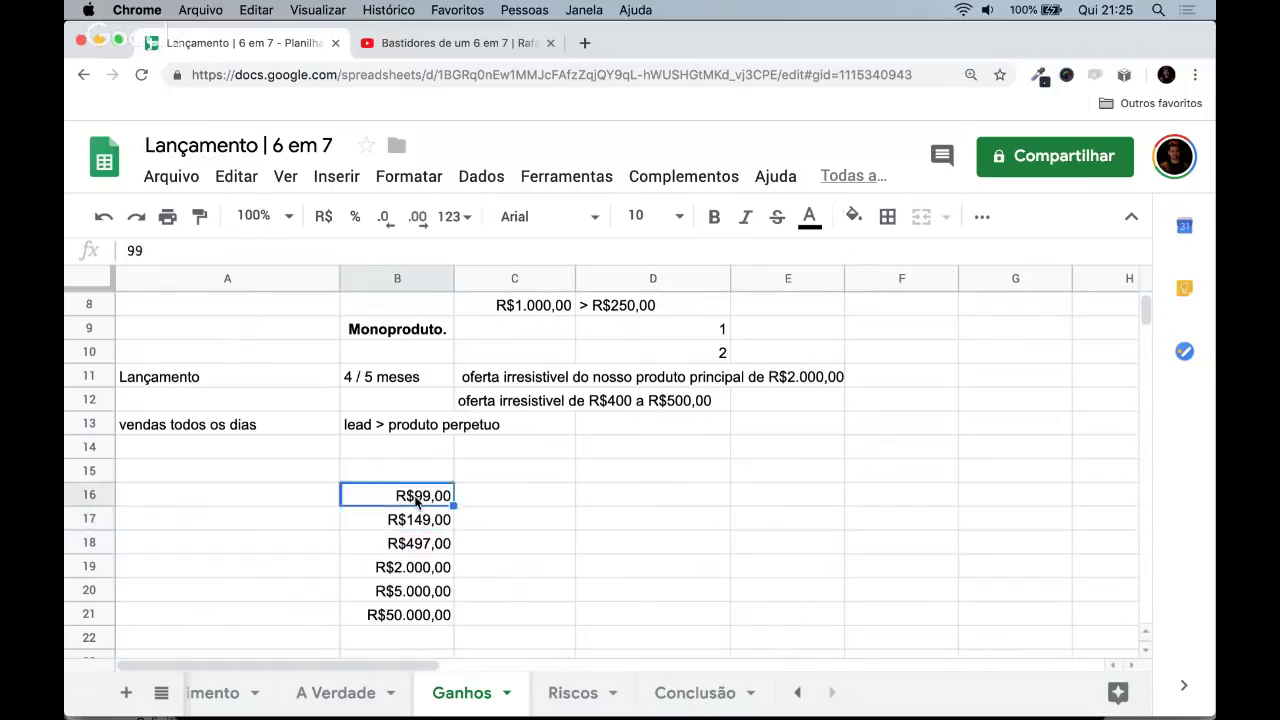
key("Left")
key("Right")
key("Down")
key("Down")
key("Down")
key("Down")
key("Down")
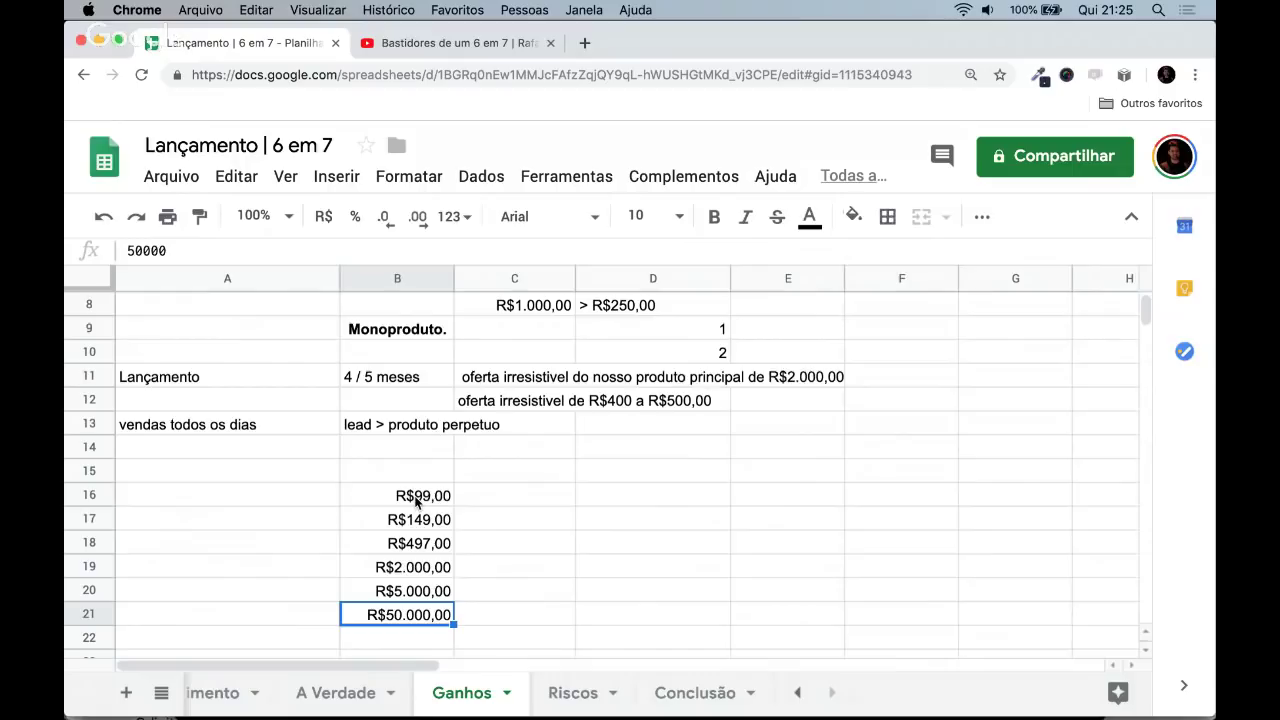
key("Up")
key("Up")
key("Up")
key("Up")
key("Up")
key("Up")
key("Up")
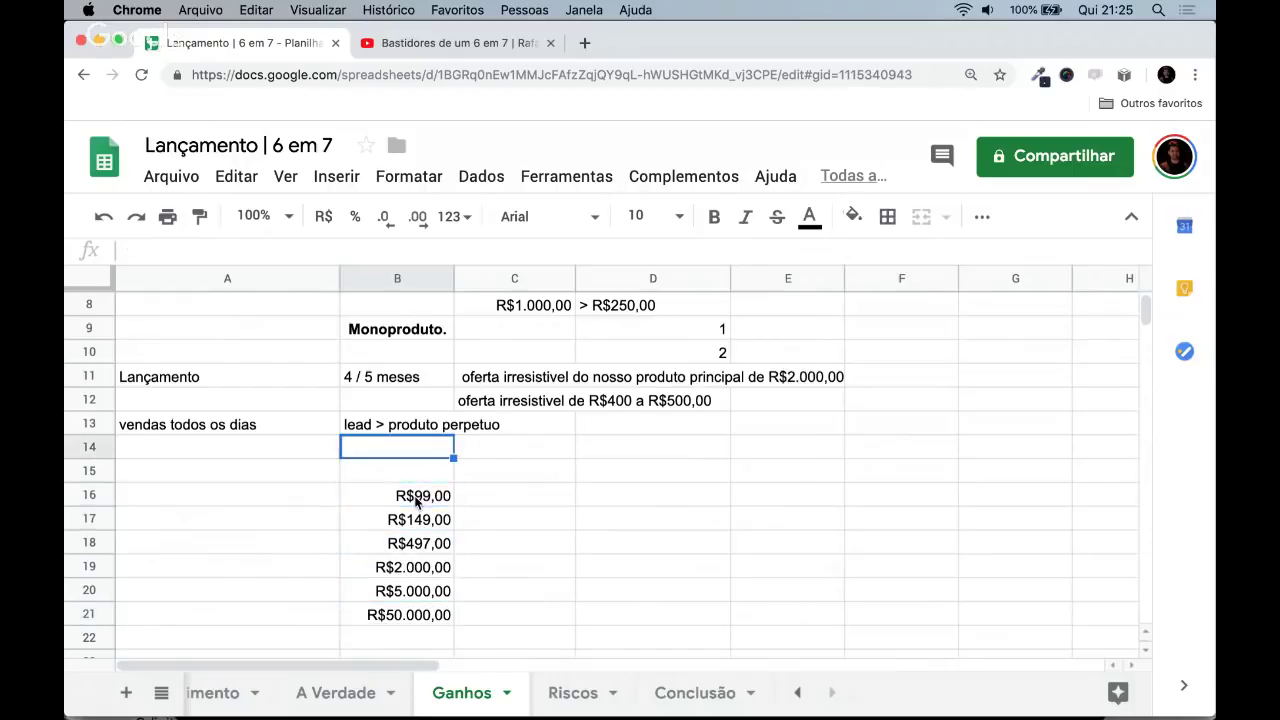
- Enter "Adaptação" in cell A5 of the Conclusão sheet and make it bold
scroll(444, 358, "up", 4)
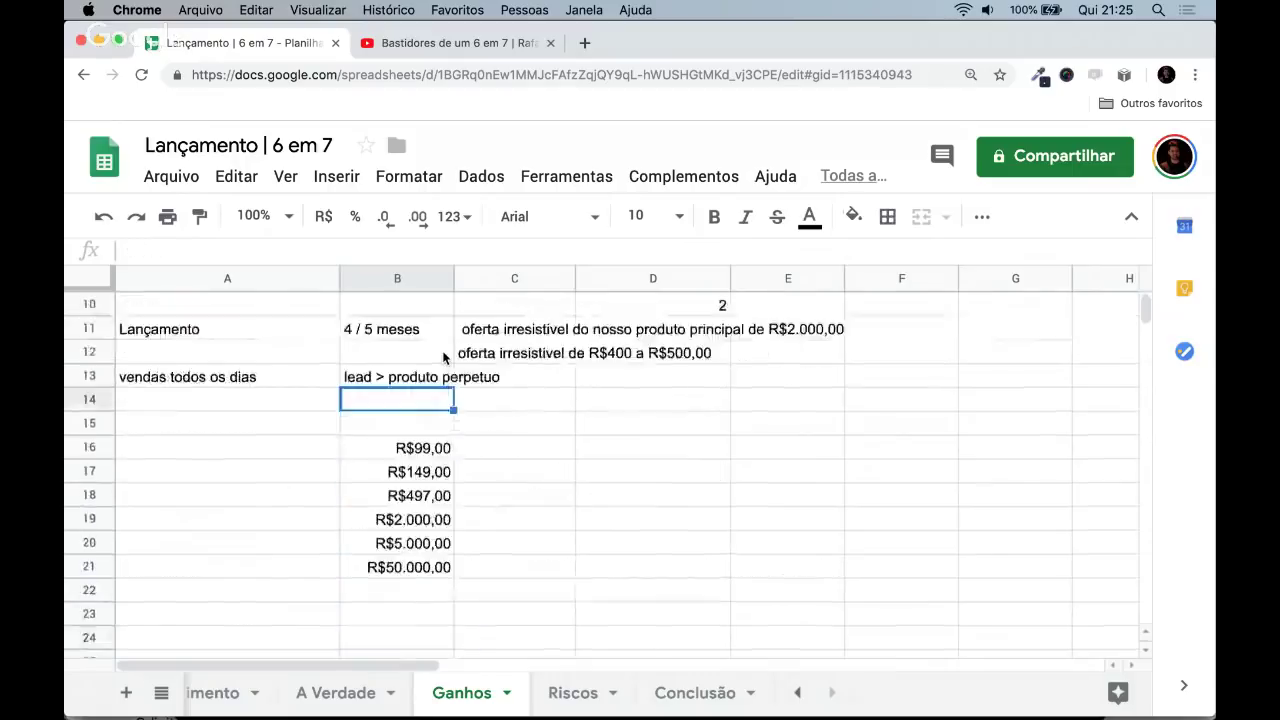
left_click(688, 694)
key("Down")
key("Down")
type("A")
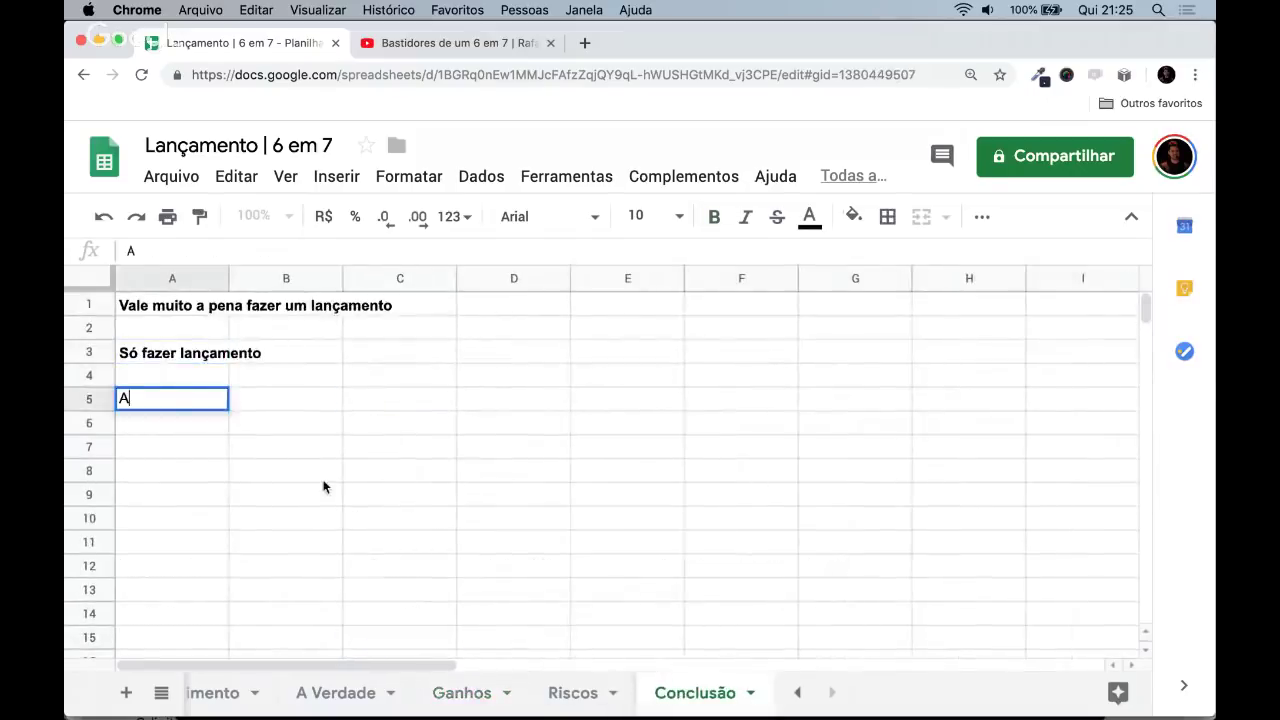
type("daptação")
key("Return")
key("Up")
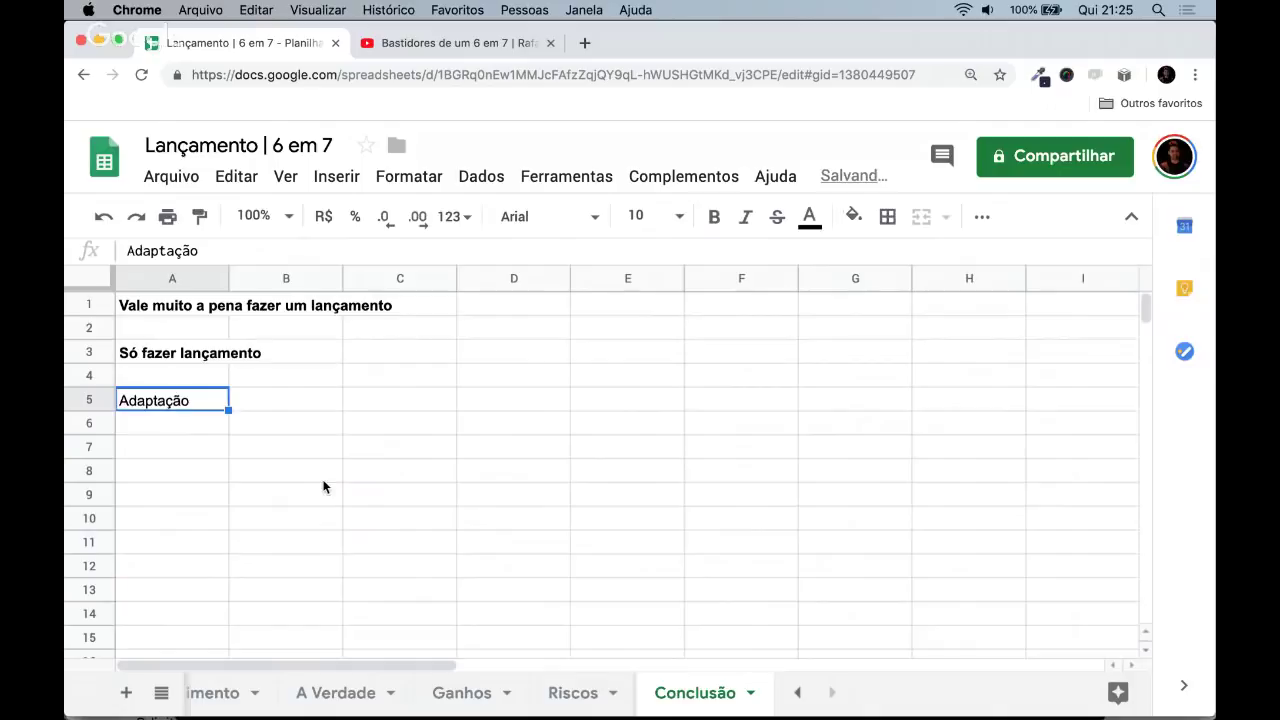
key("super+b")
key("Down")
key("Up")
key("Down")
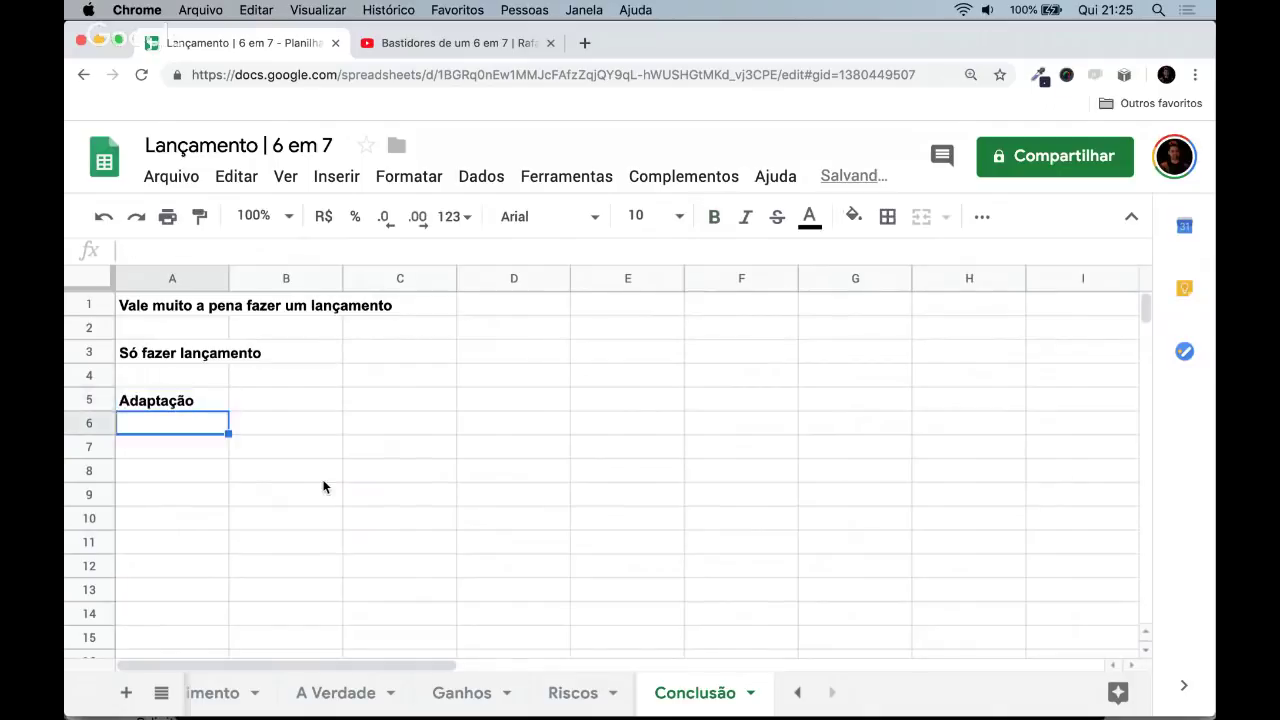
- Enter "Audiência" in cell A7 and "Satura" in cell A8 of the Conclusão sheet
key("Down")
type("Audiência")
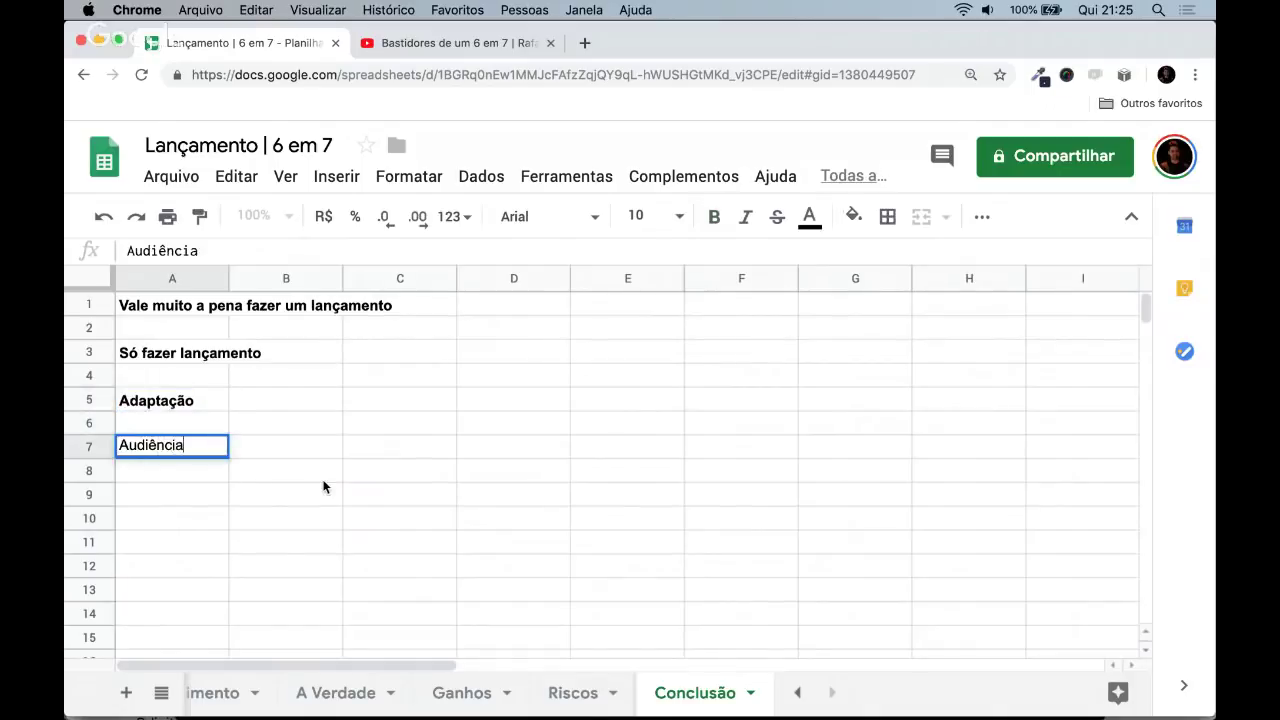
key("Return")
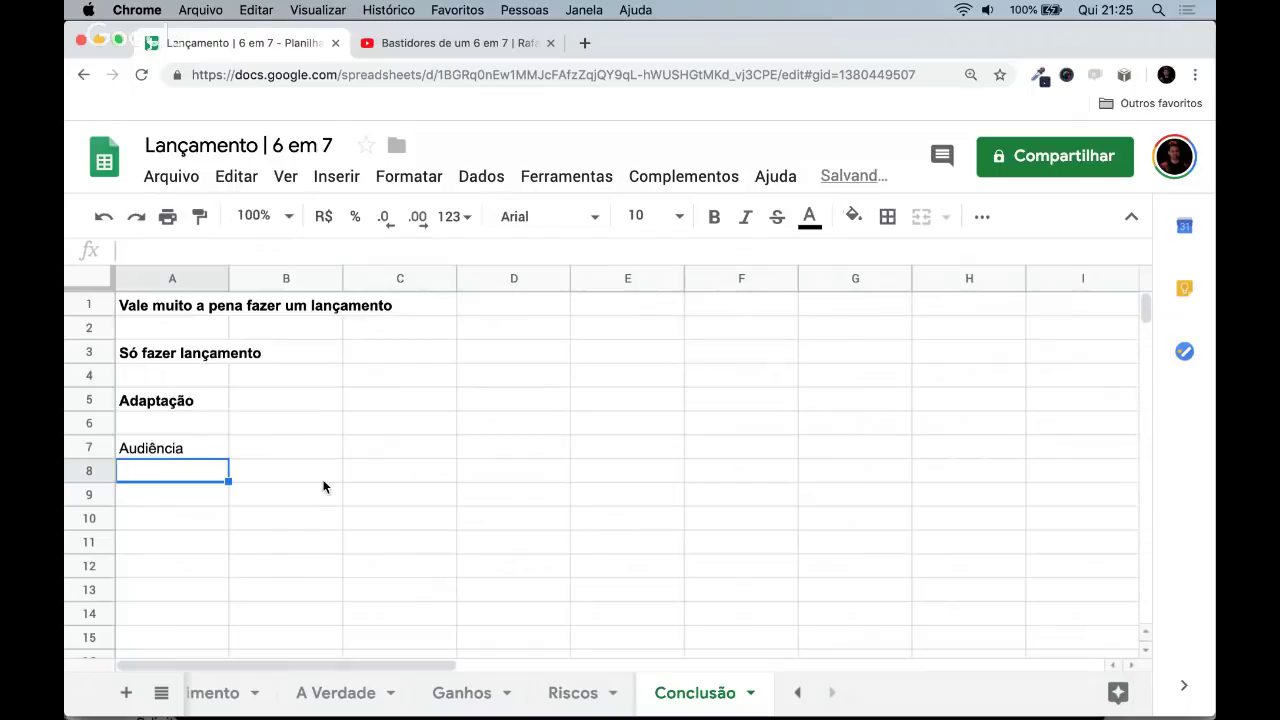
type("Oferta")
key("Return")
key("Up")
type("Satura")
key("Return")
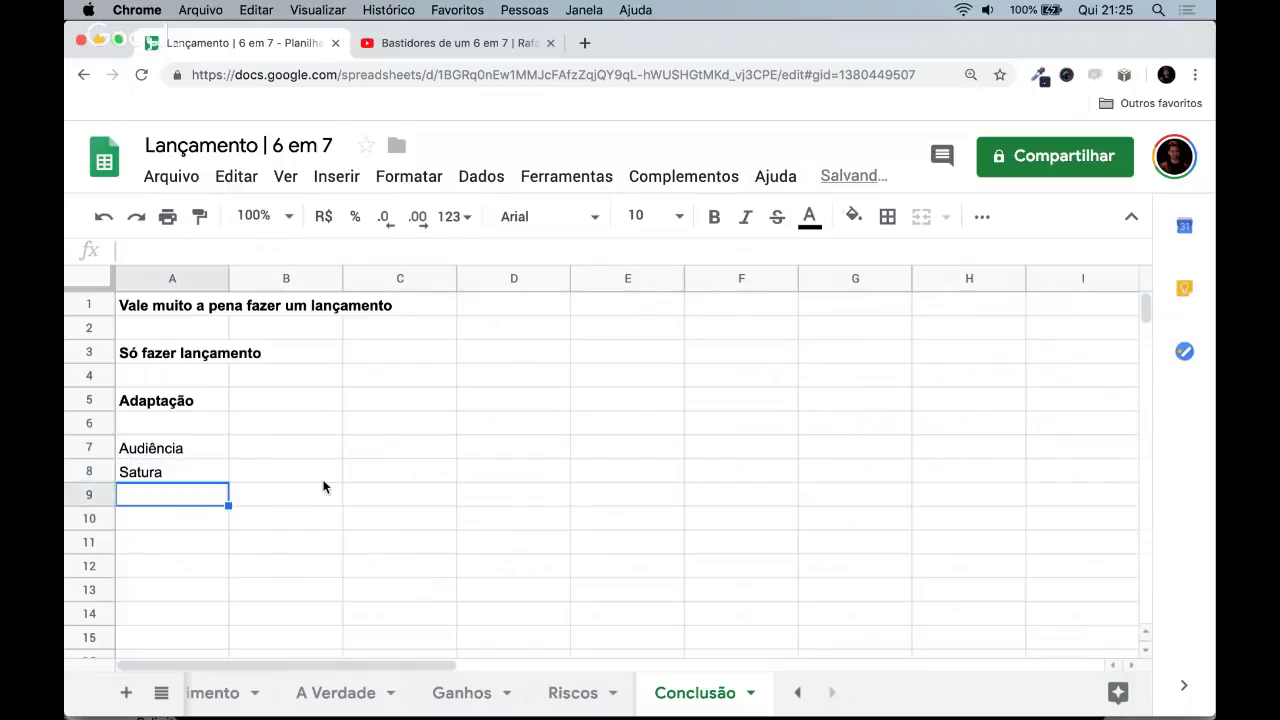
- Enter "Oferta | versão 1.0 | 2.0" in cell A9 and make it bold
key("Up")
key("Down")
type("O")
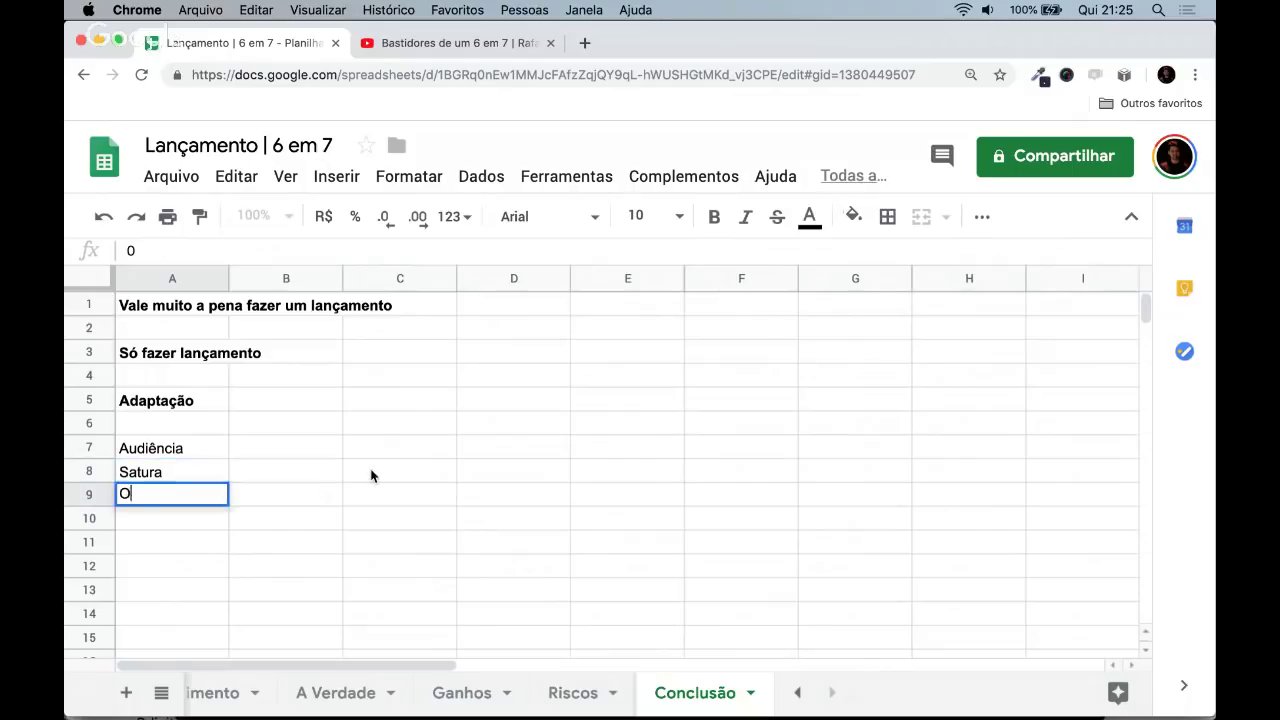
type("ferta | versão 1.0")
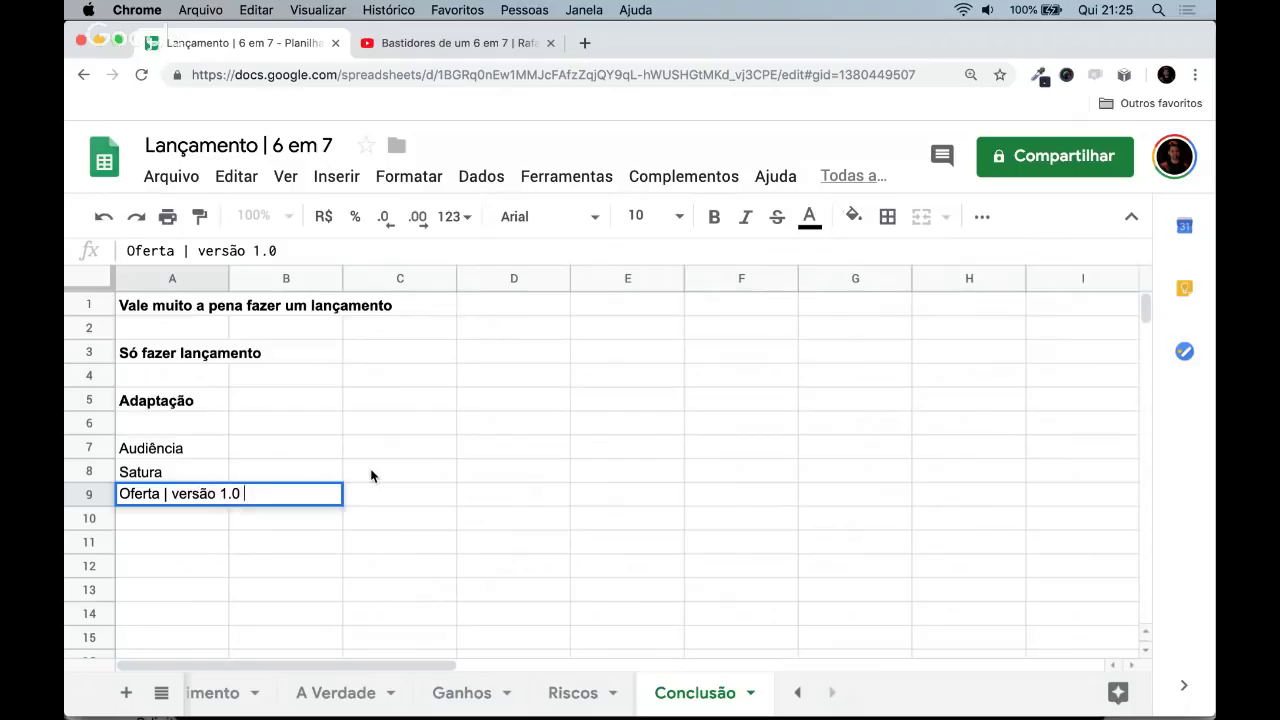
type(" | 2.0")
key("Return")
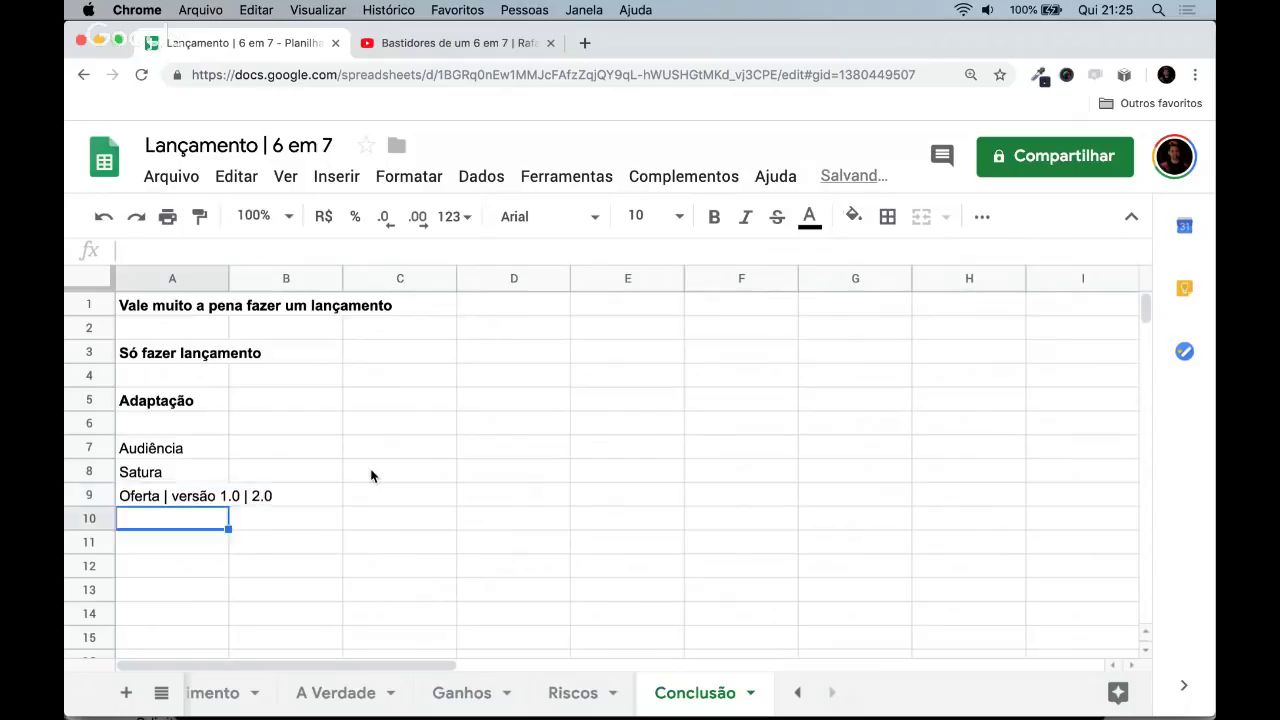
key("Up")
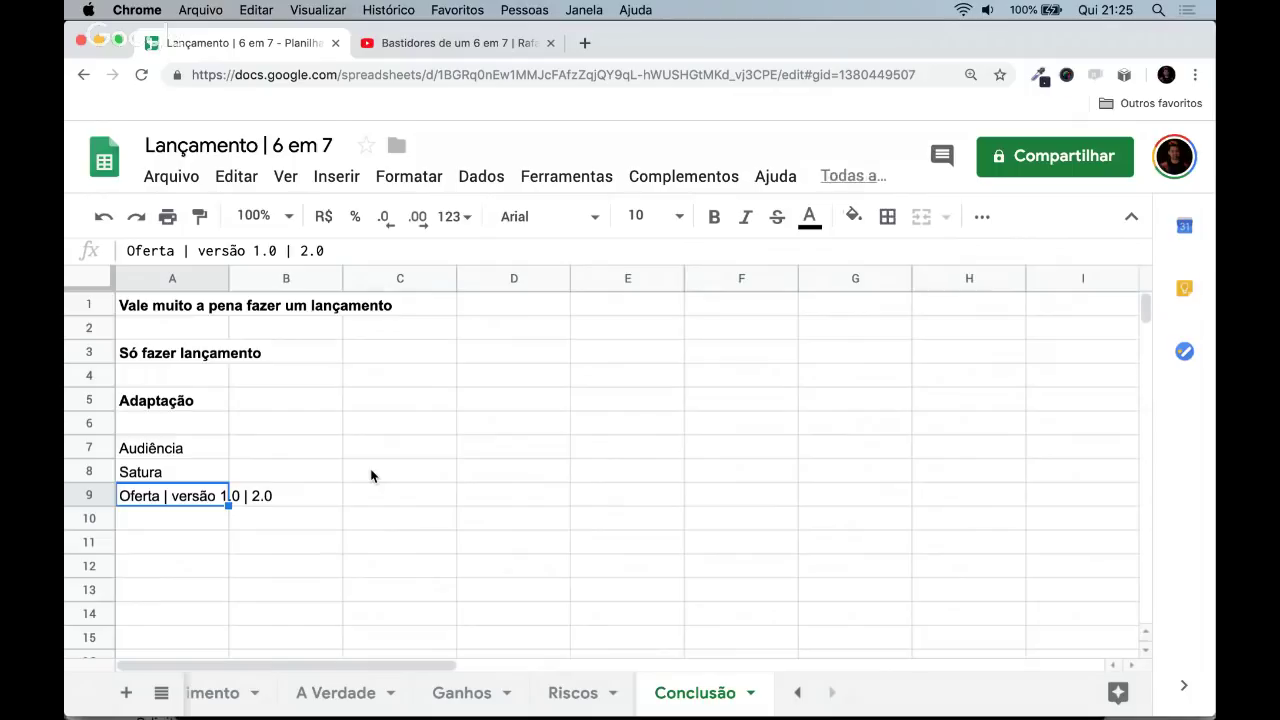
key("super+b")
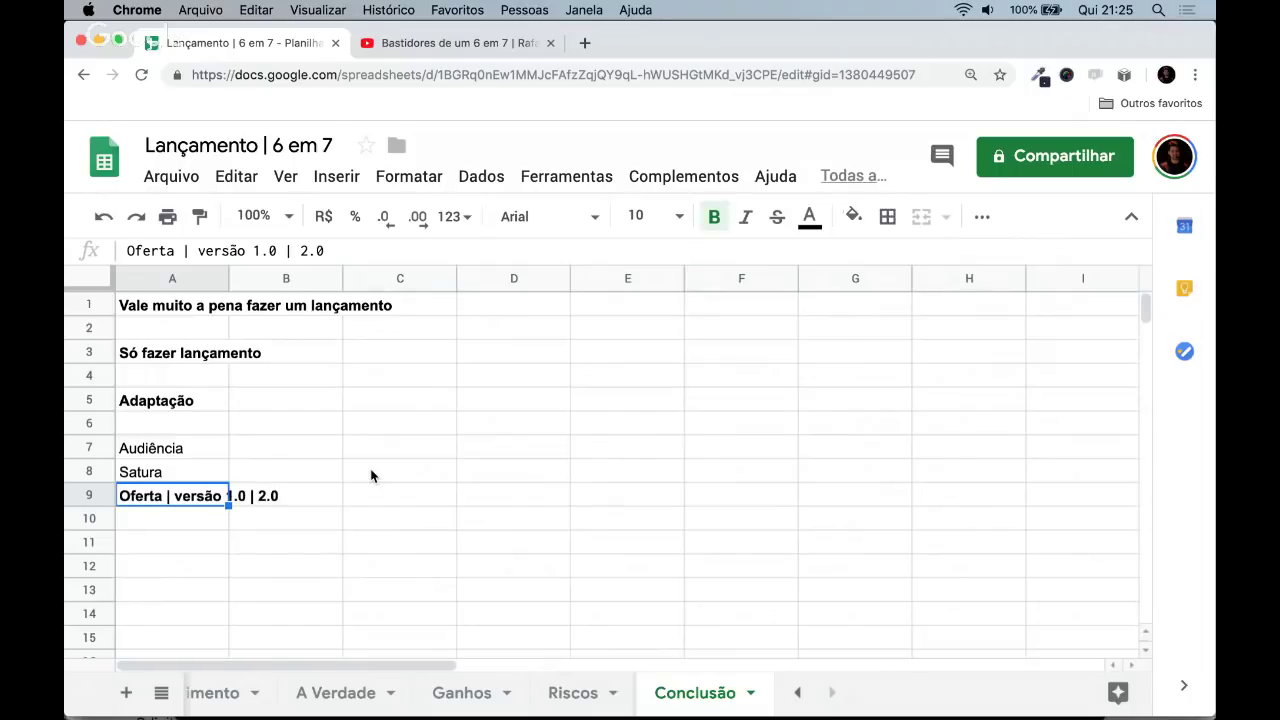
key("Up")
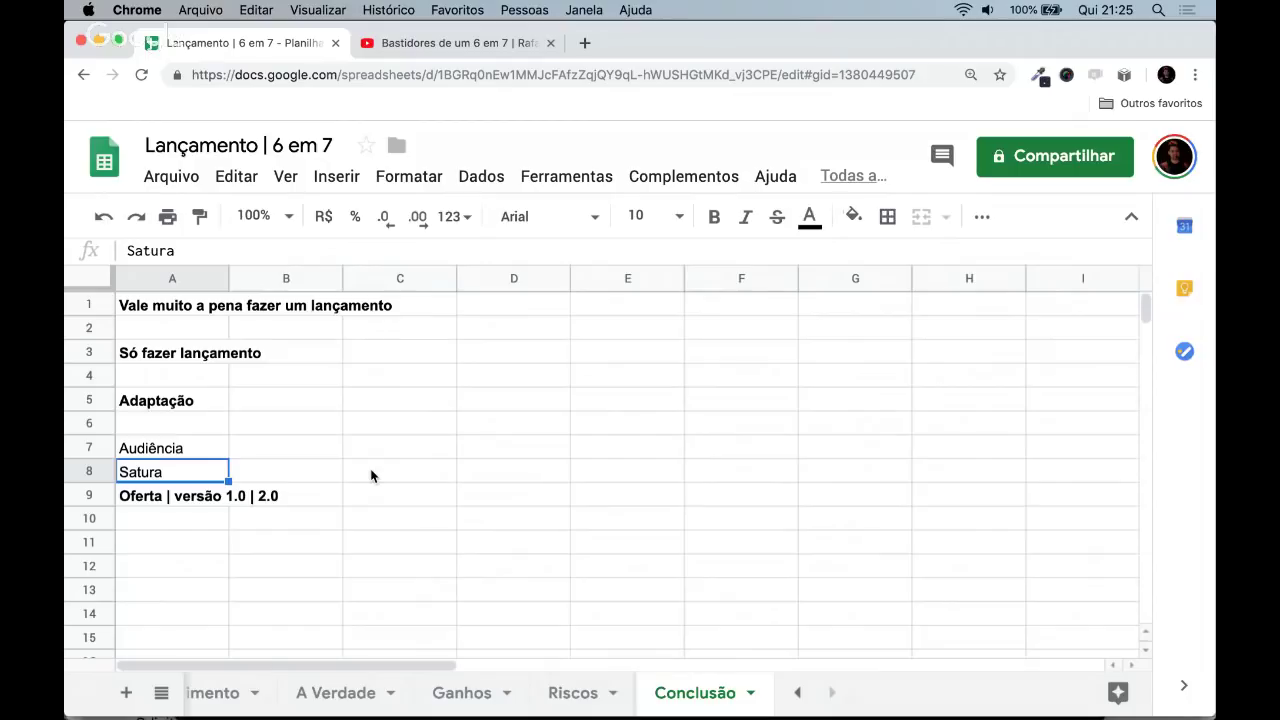
key("Up")
key("Down")
key("Down")
key("Down")
key("Down")
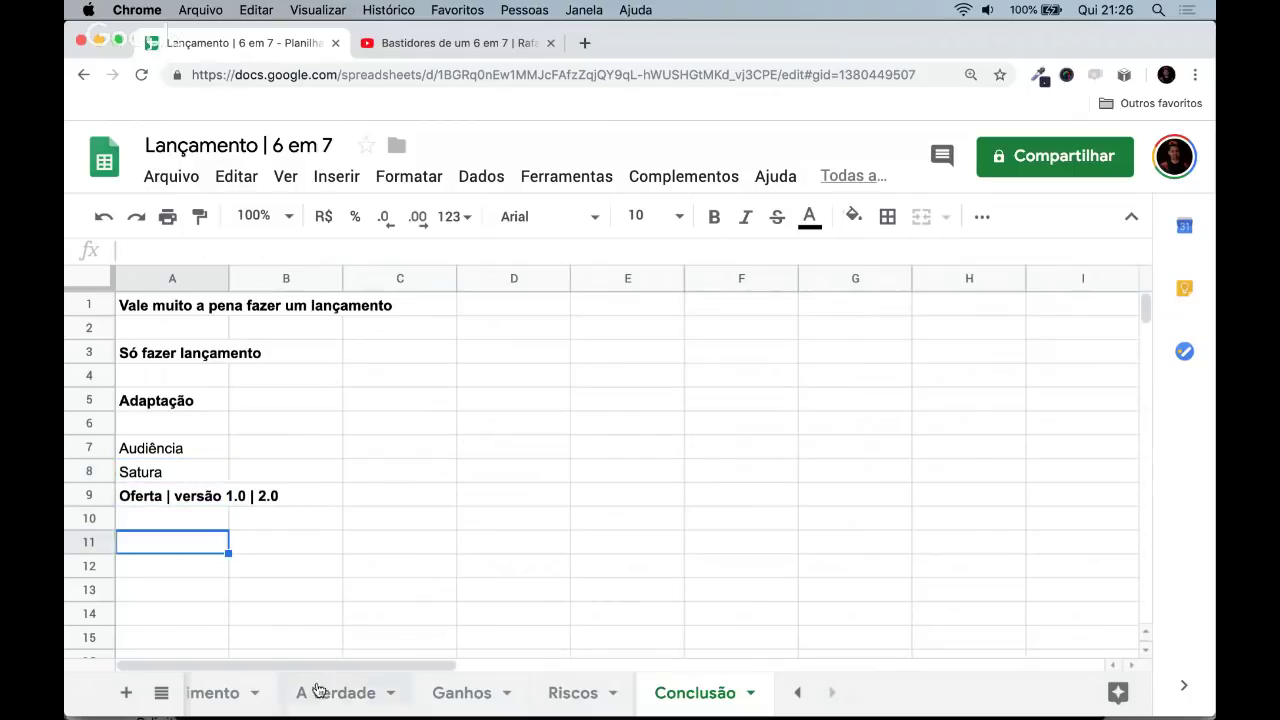
left_click(390, 557)
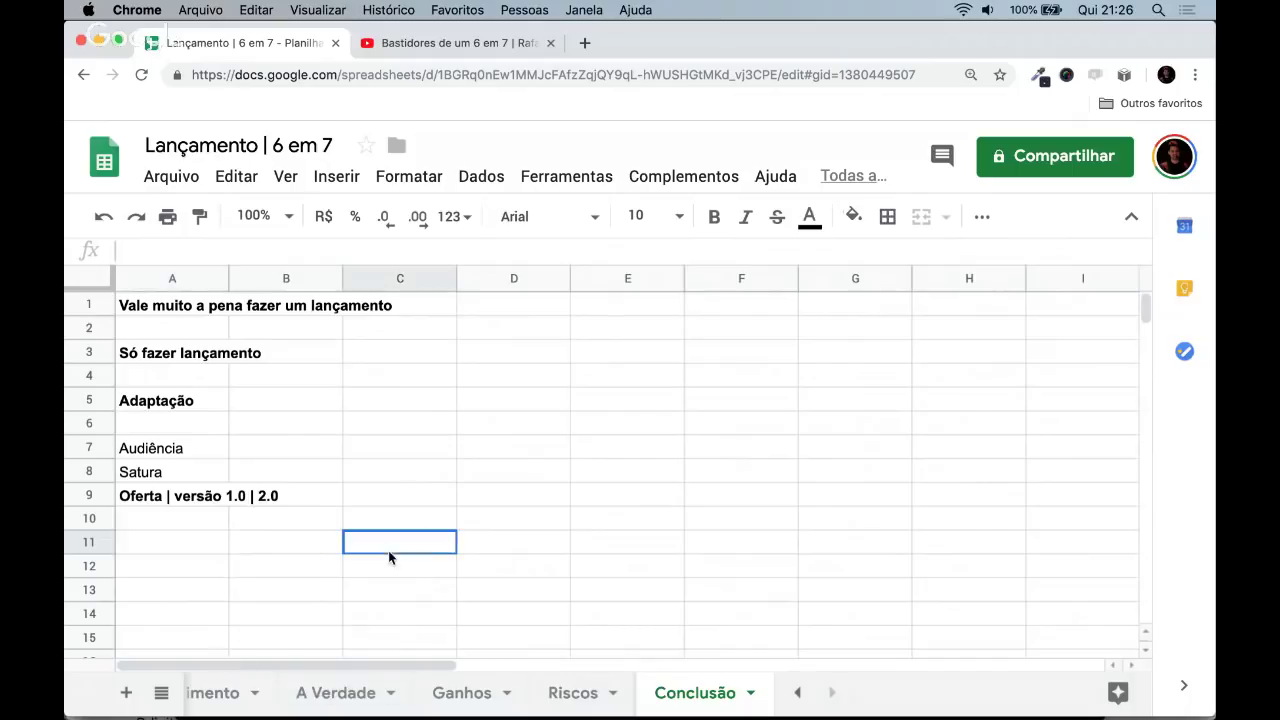
mouse_move(451, 534)
left_mouse_down()
mouse_move(514, 543)
mouse_move(517, 441)
left_mouse_up()
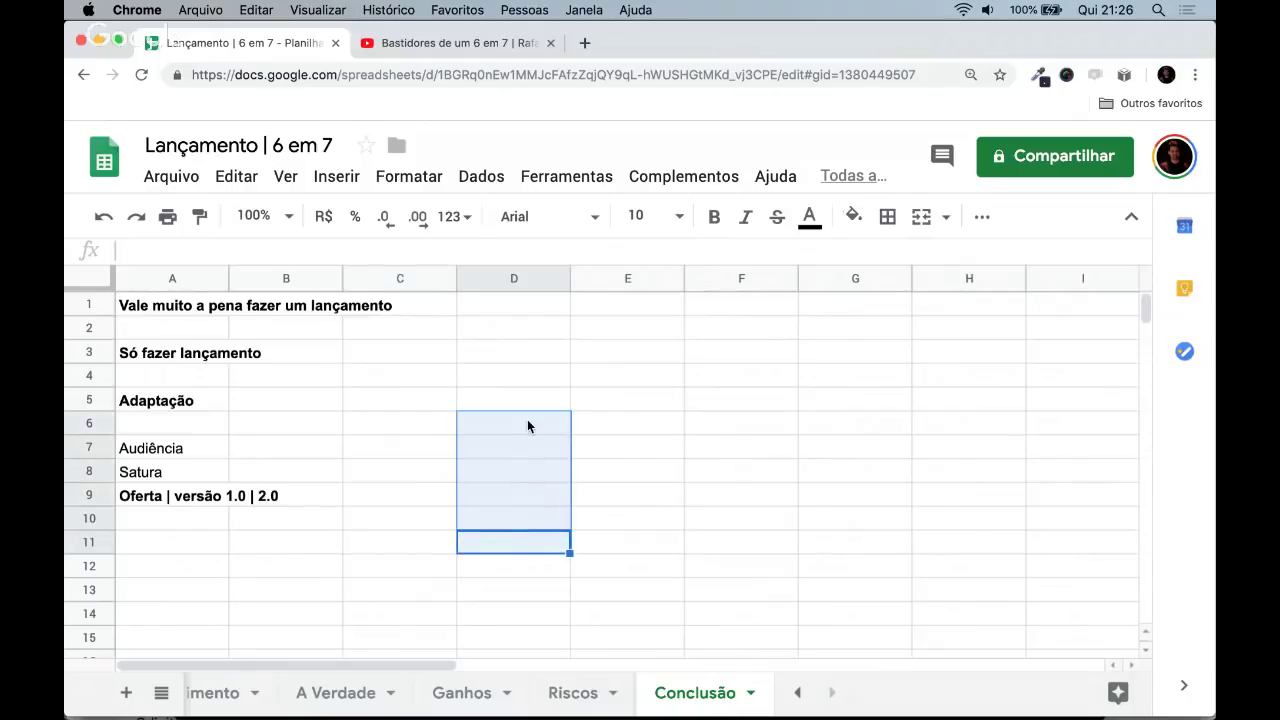
left_click(528, 420)
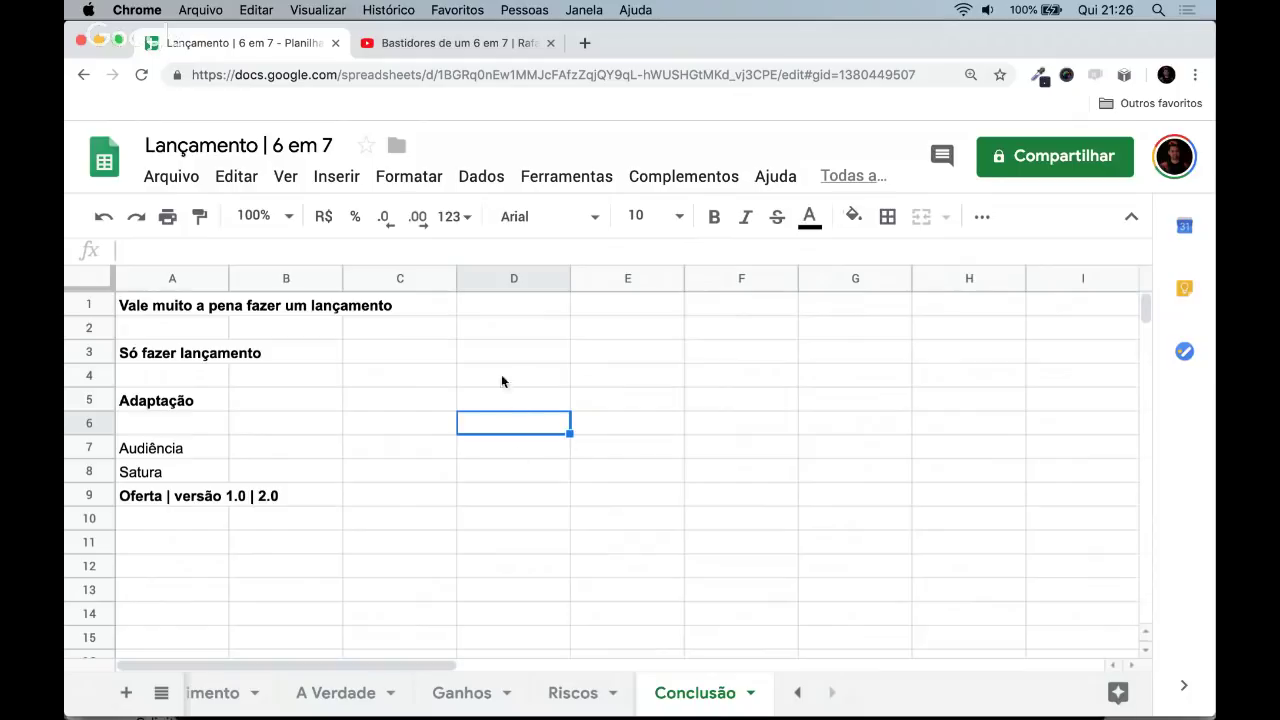
left_click_drag(587, 453, 612, 545)
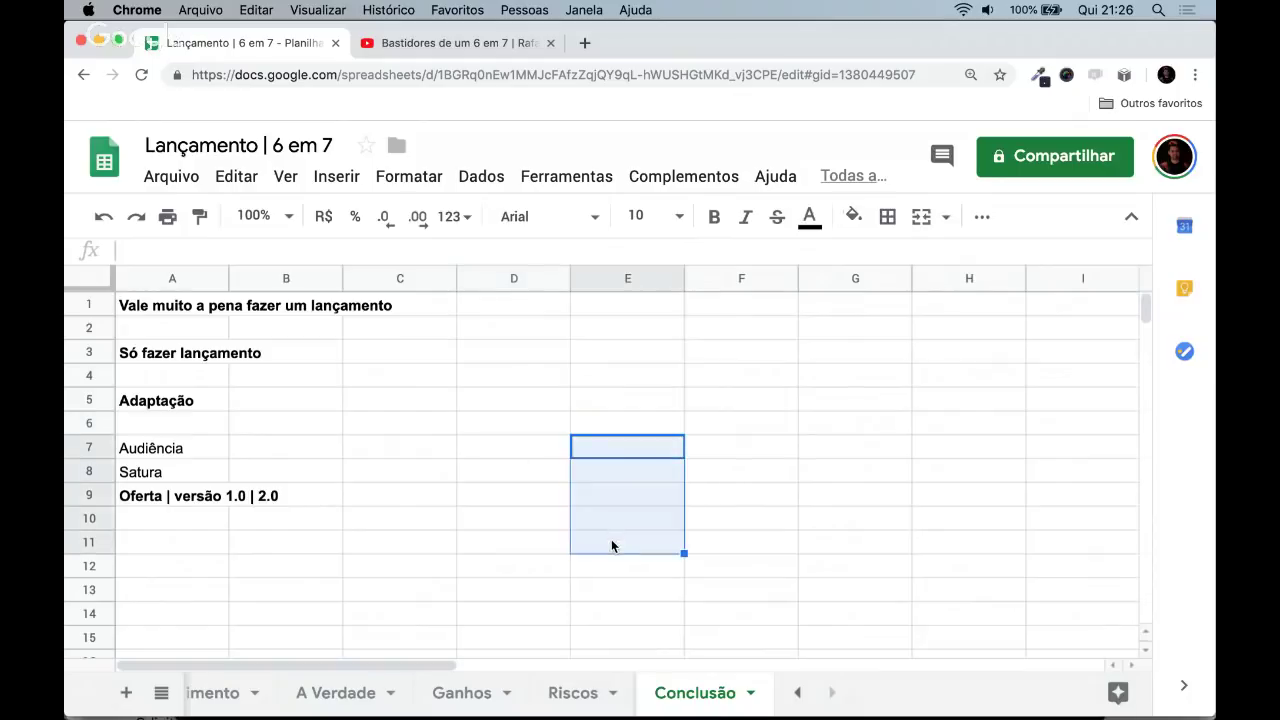
left_click(612, 545)
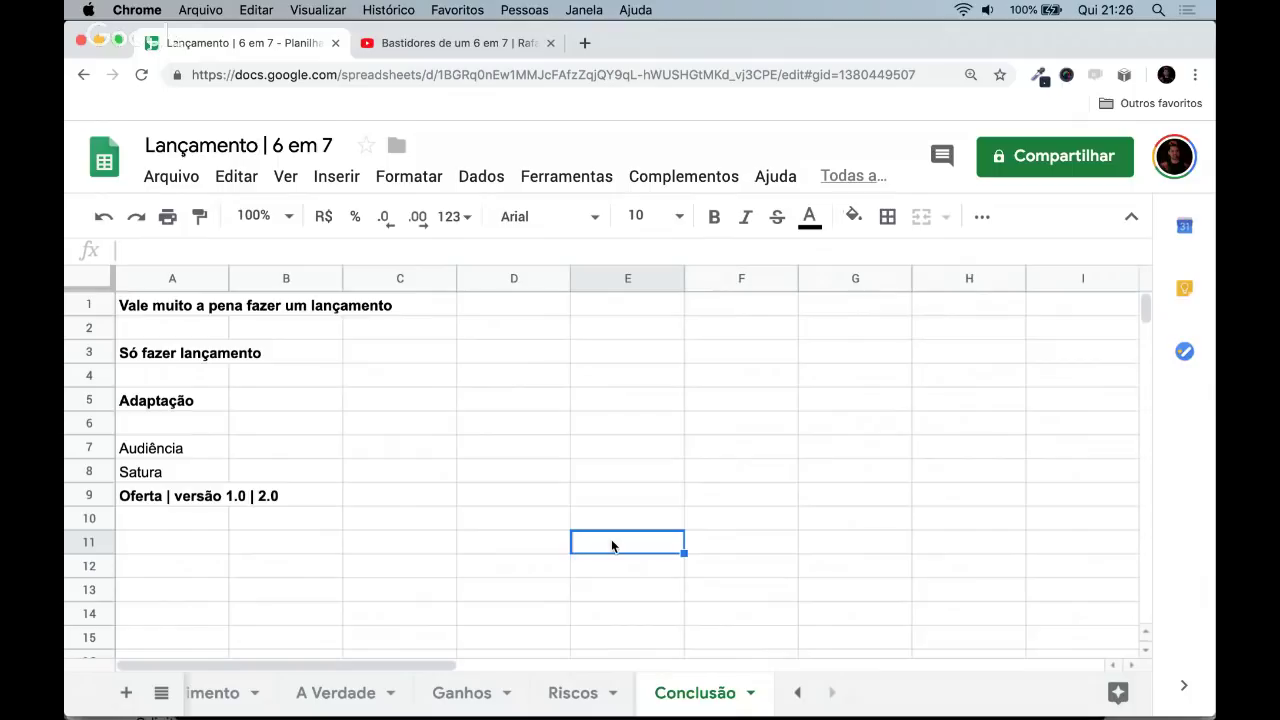
- Enter "Lançamento Meteórico" in cell A11 of the Conclusão sheet and make it bold
left_click(152, 558)
type("an")
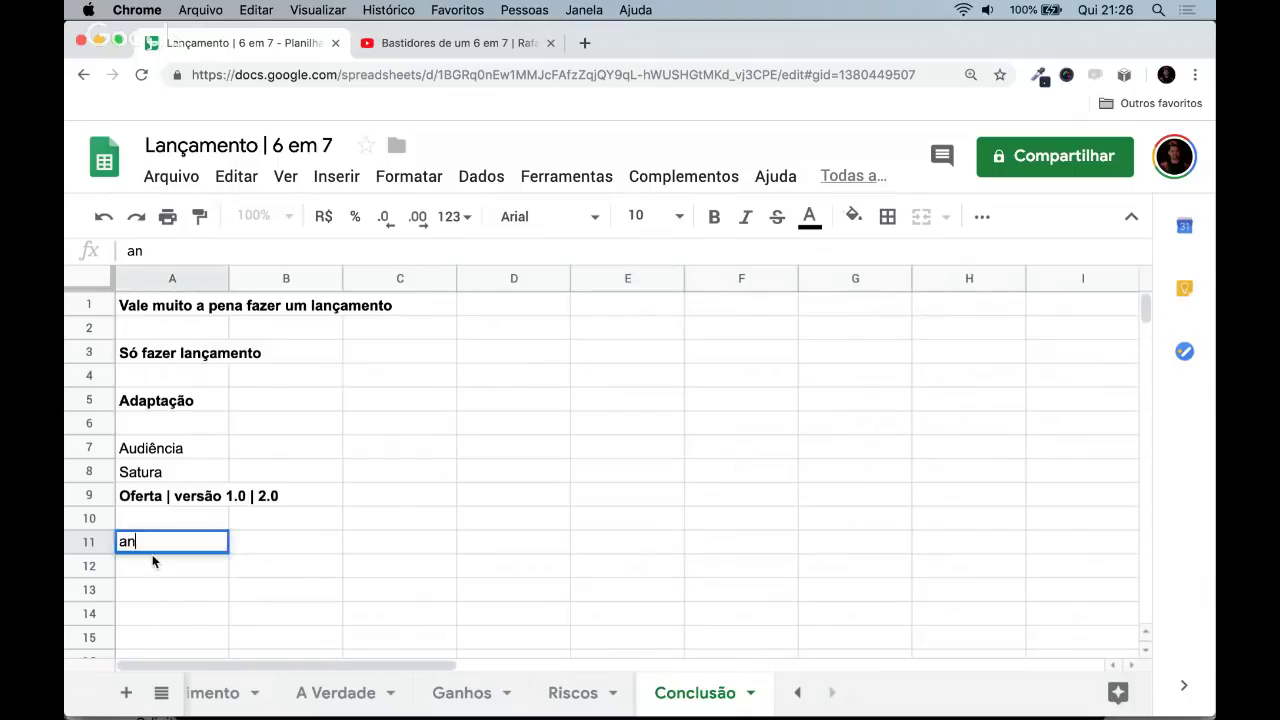
type("çamento M")
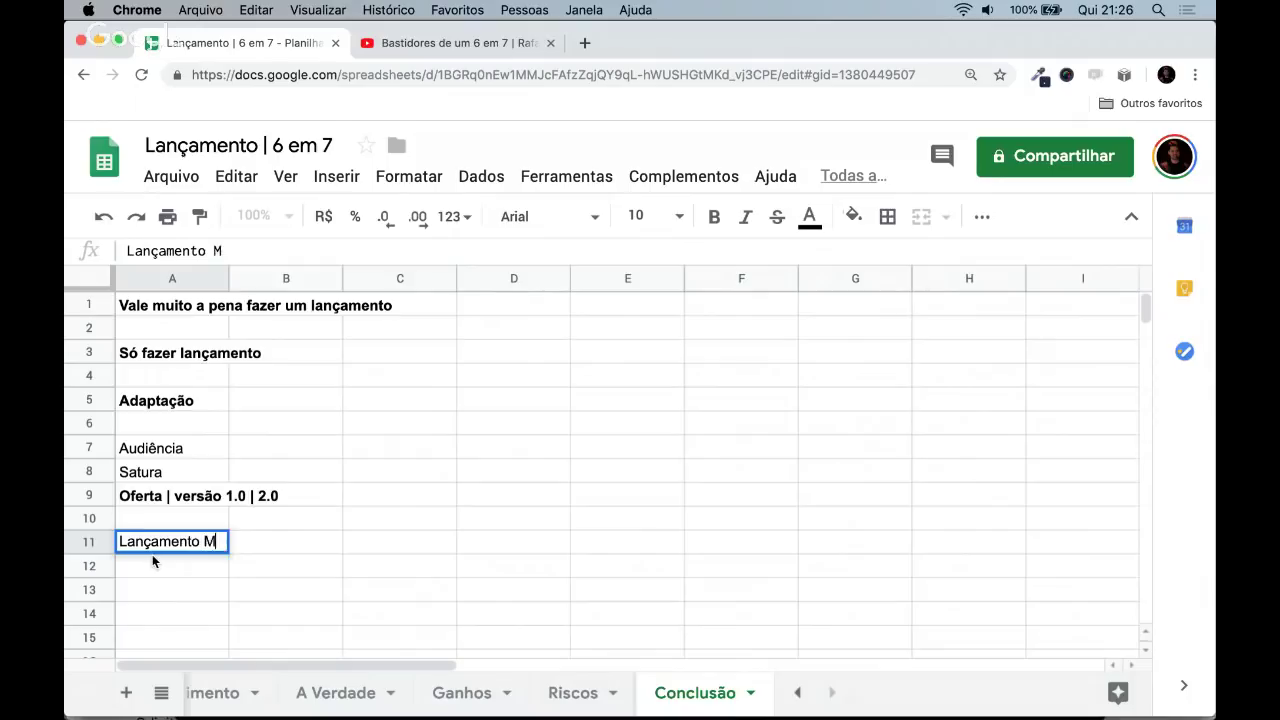
type("eteórico")
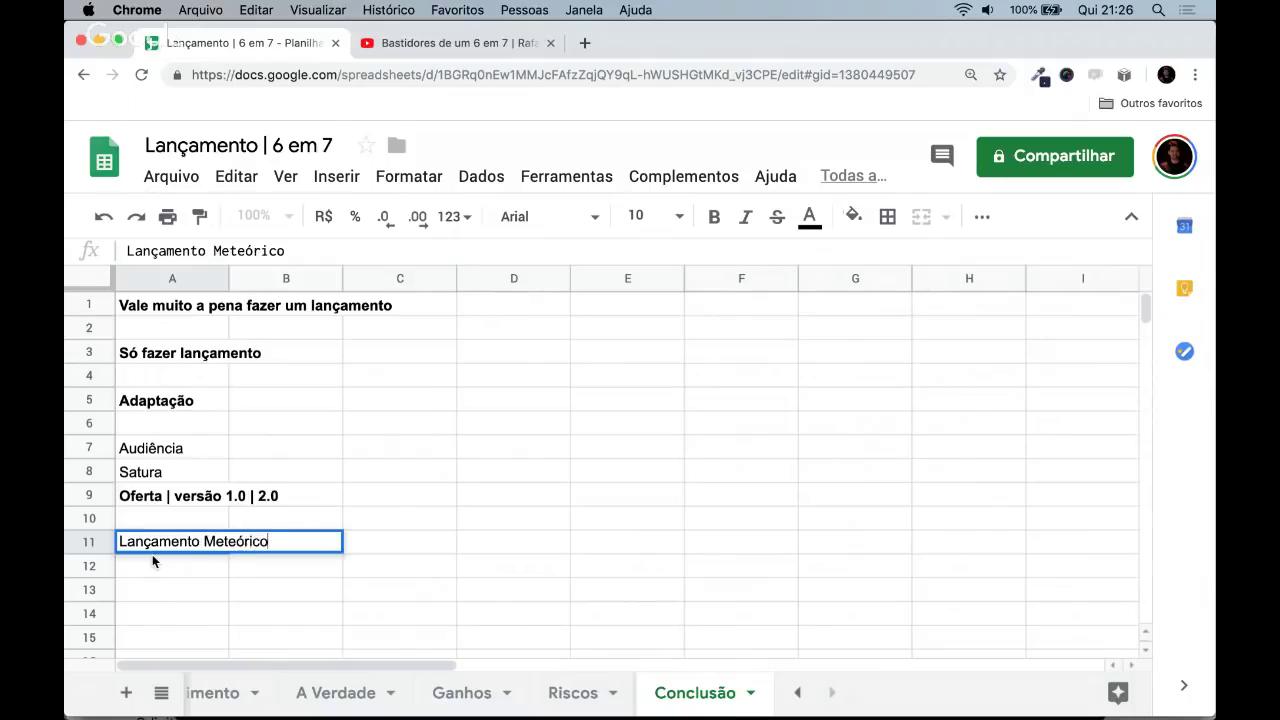
key("Return")
key("Up")
key("ctrl+b")
key("Down")
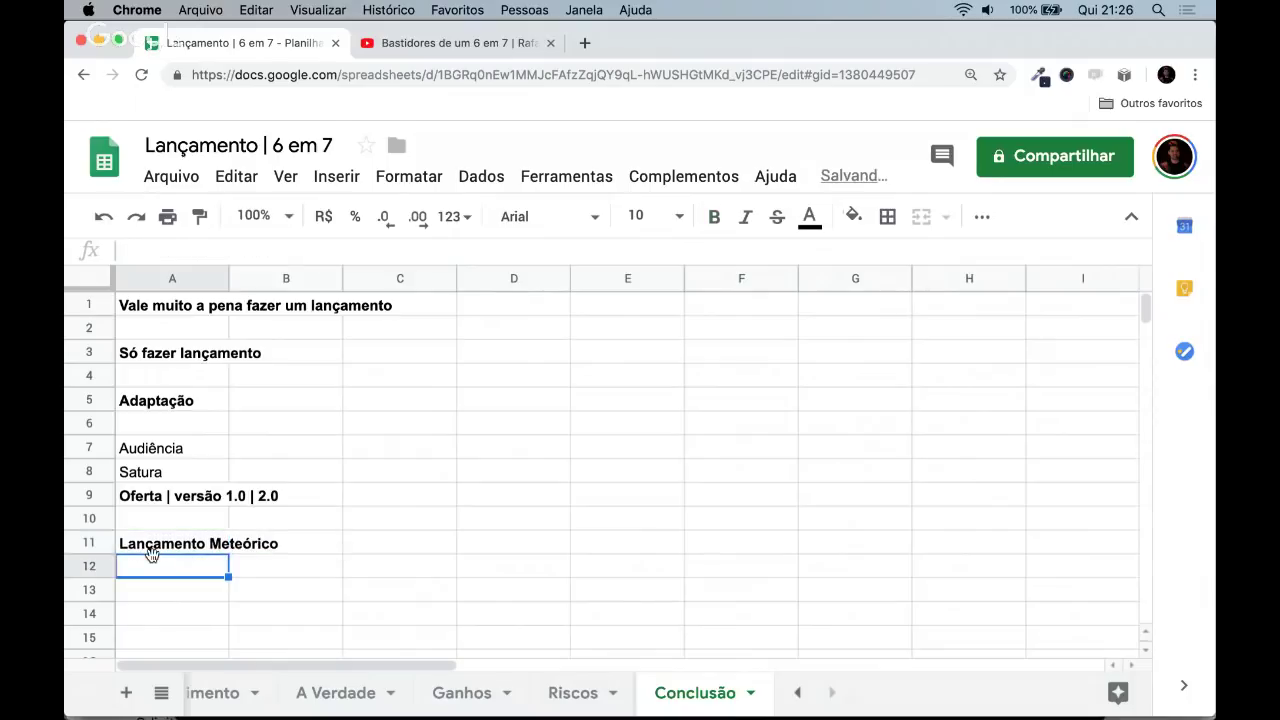
key("Up")
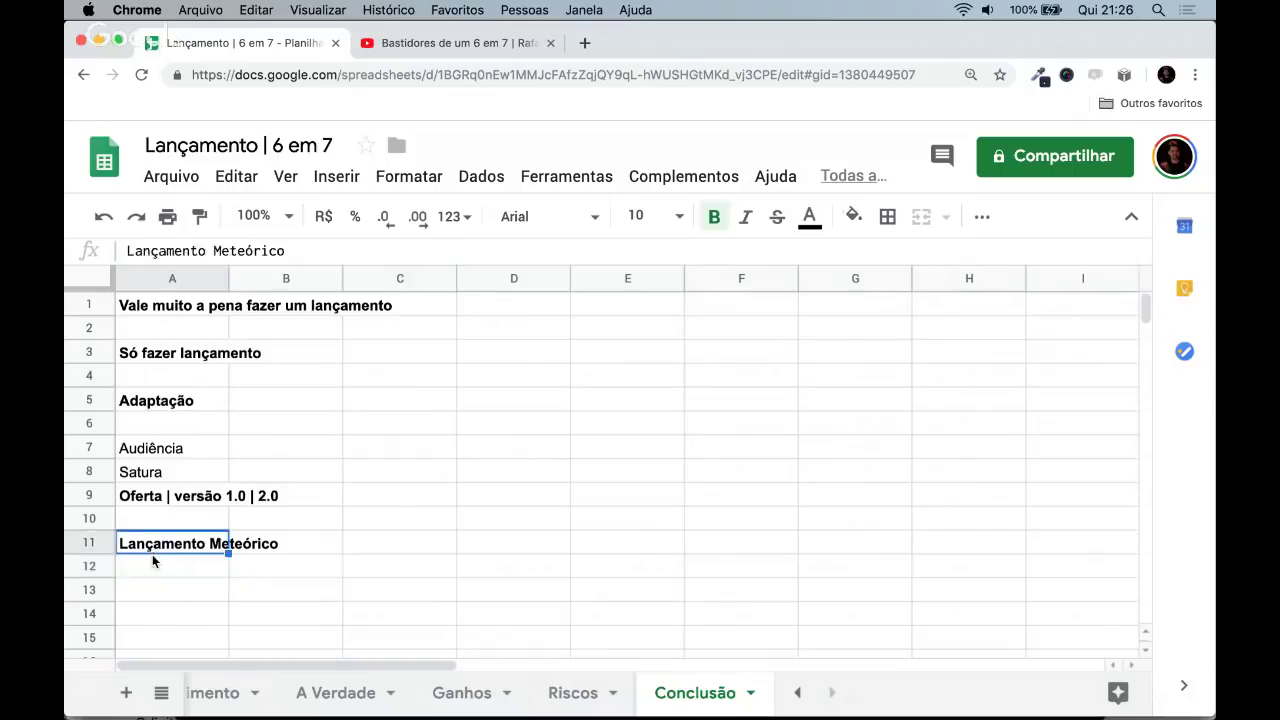
- Enter "conteúdo 1 > 2 > 3 > 4" in cell A12, directly under the Lançamento Meteórico heading
key("Down")
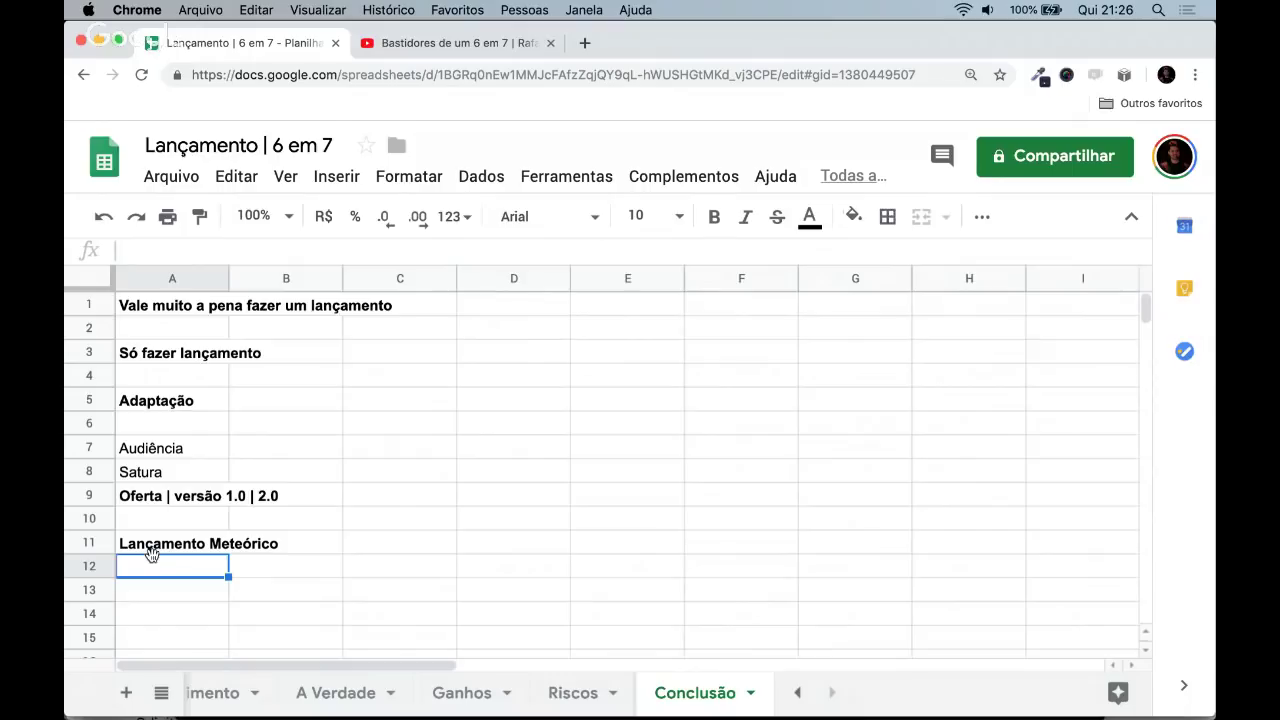
type("conteú")
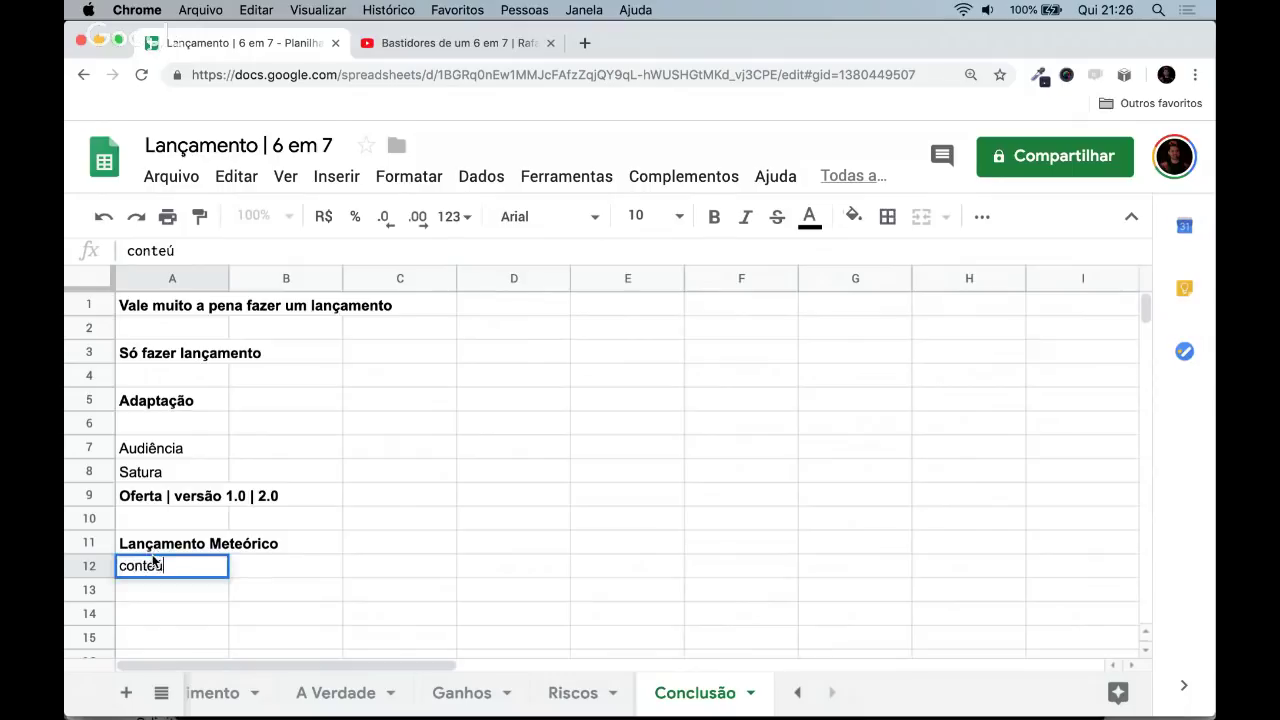
type("do 1 > 2 > 3")
type("> 4")
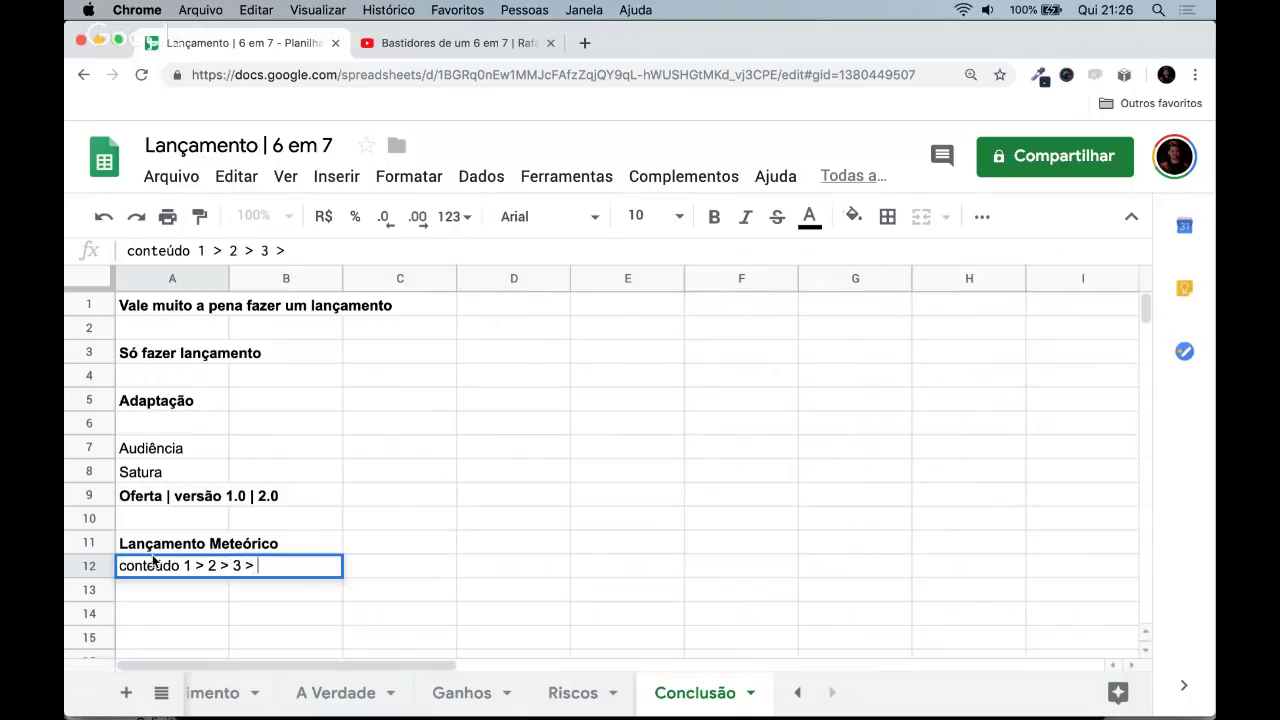
key("Return")
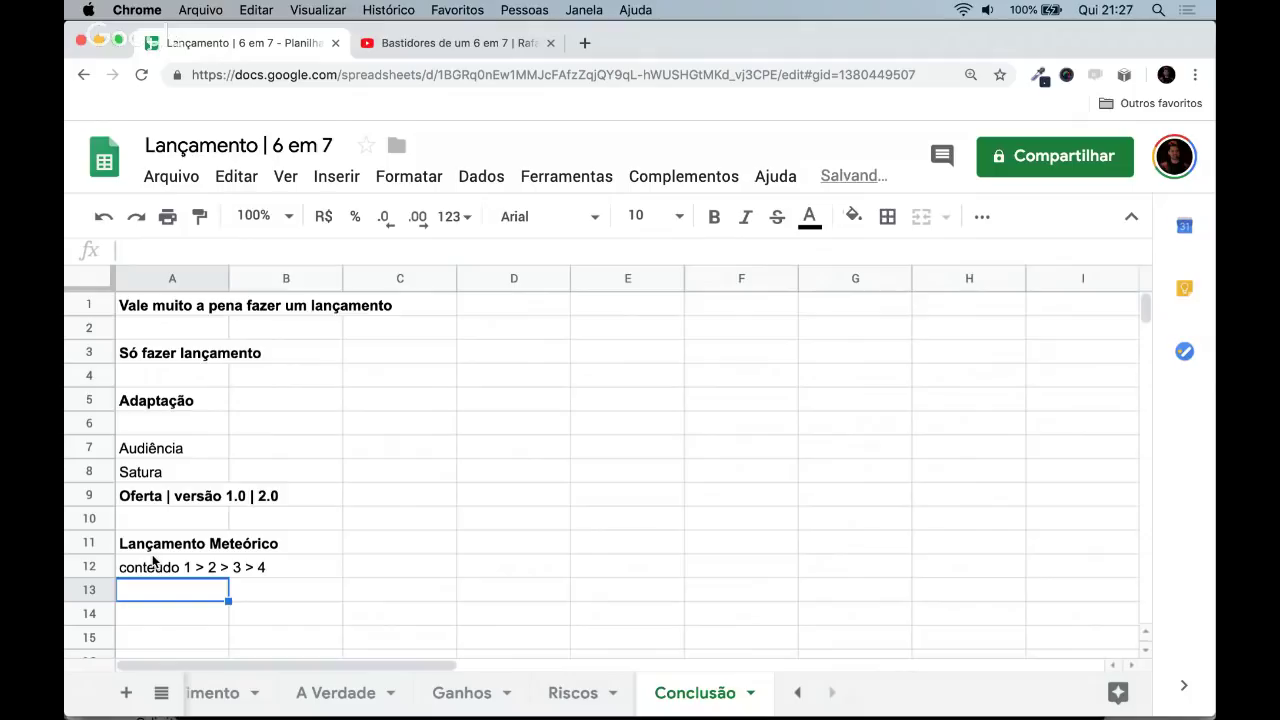
left_click(152, 558)
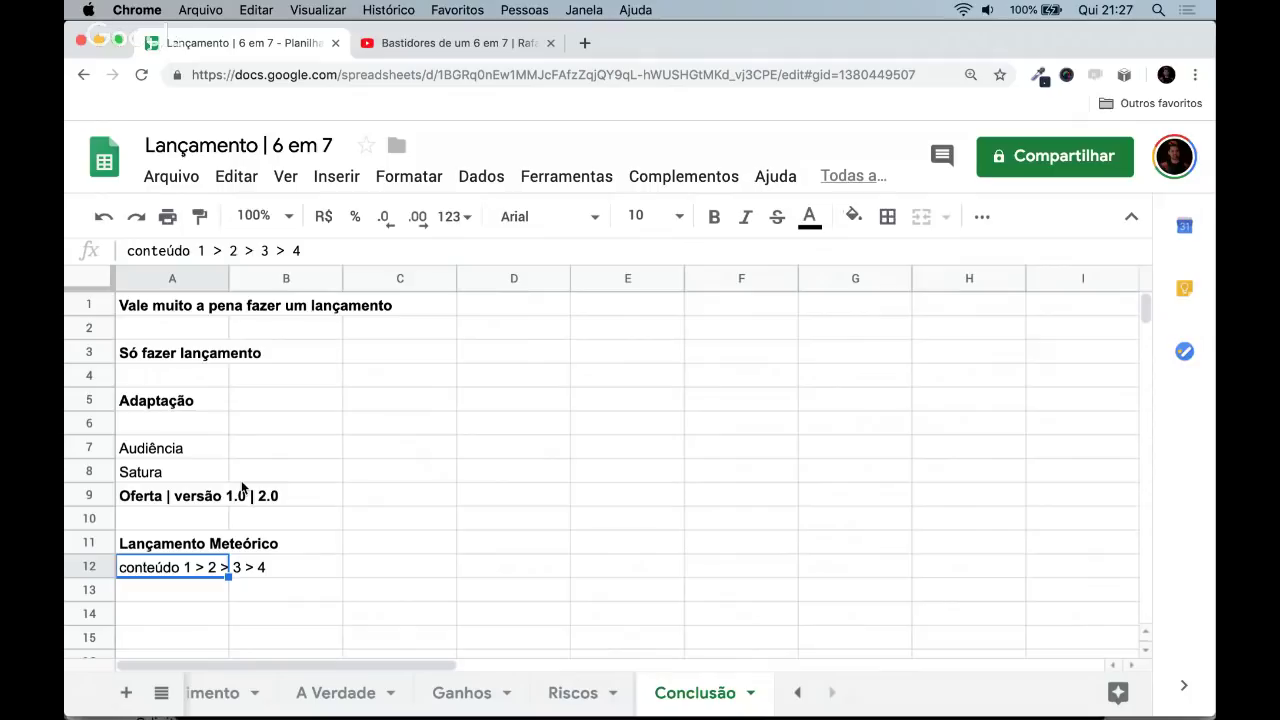
key("Up")
key("Down")
key("Up")
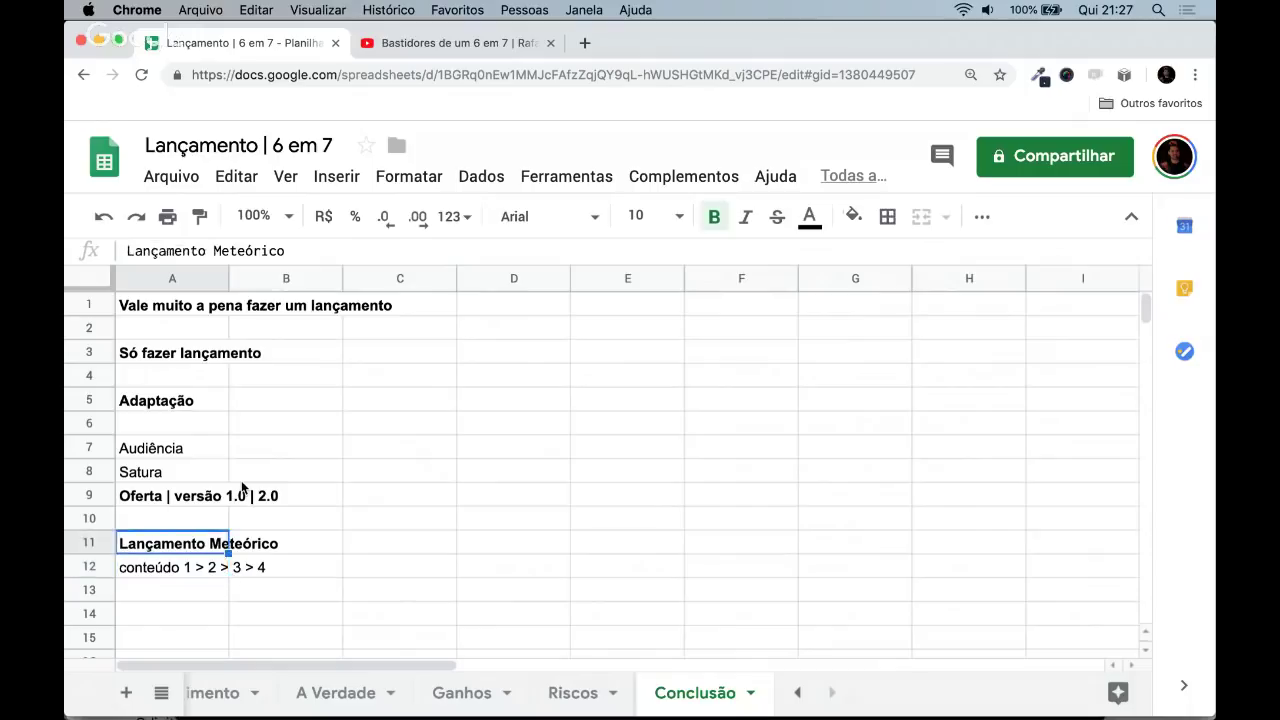
key("Down")
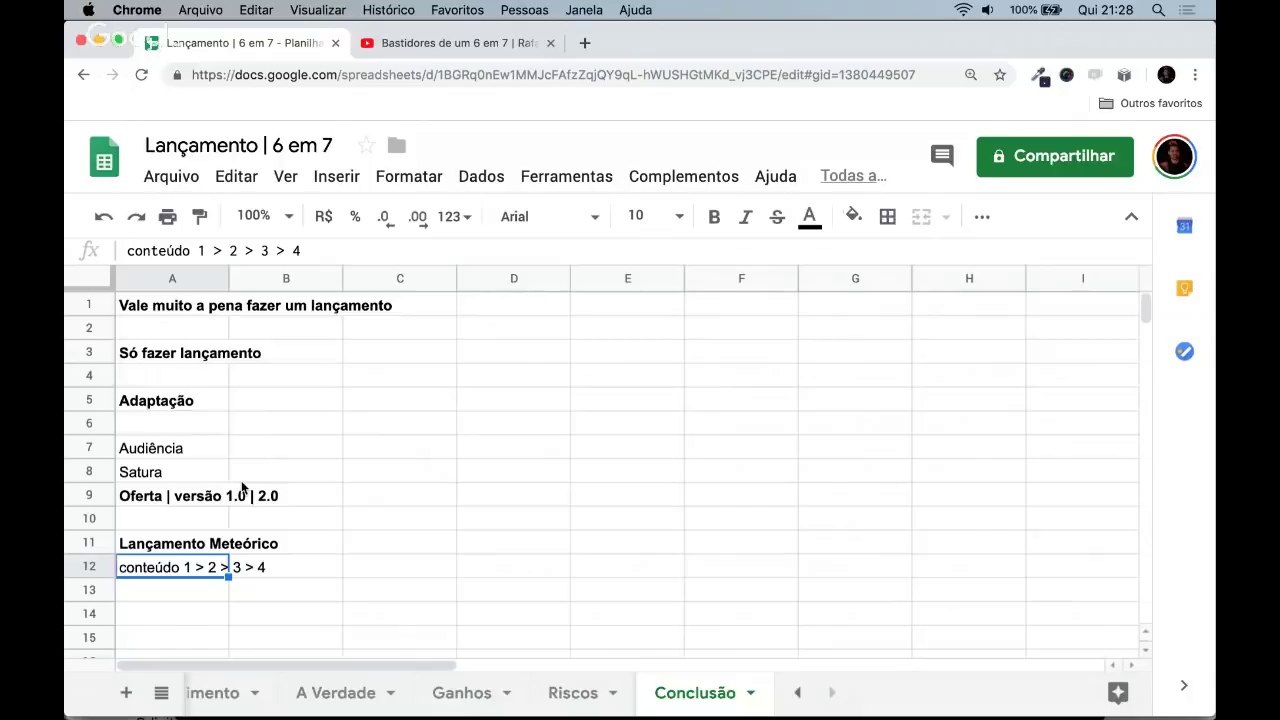
- Switch to the Google Hangouts window and stop sharing the screen in the live broadcast
key("super+grave")
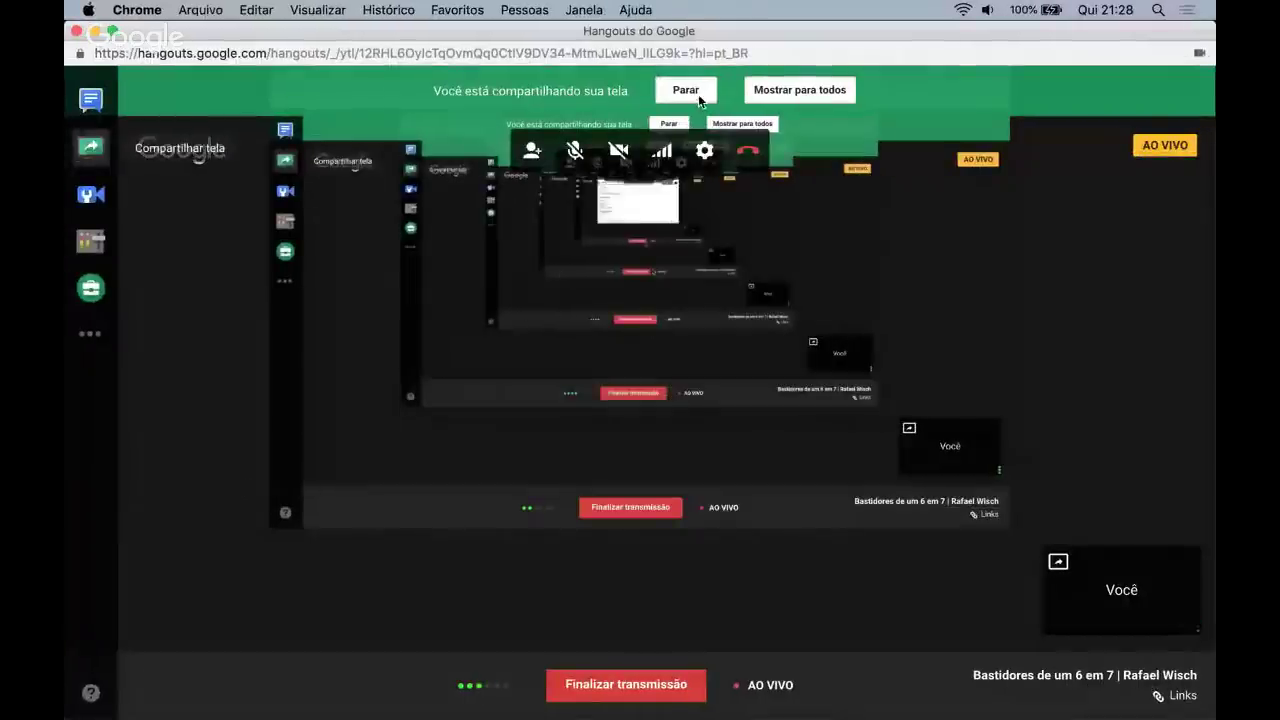
left_click(686, 90)
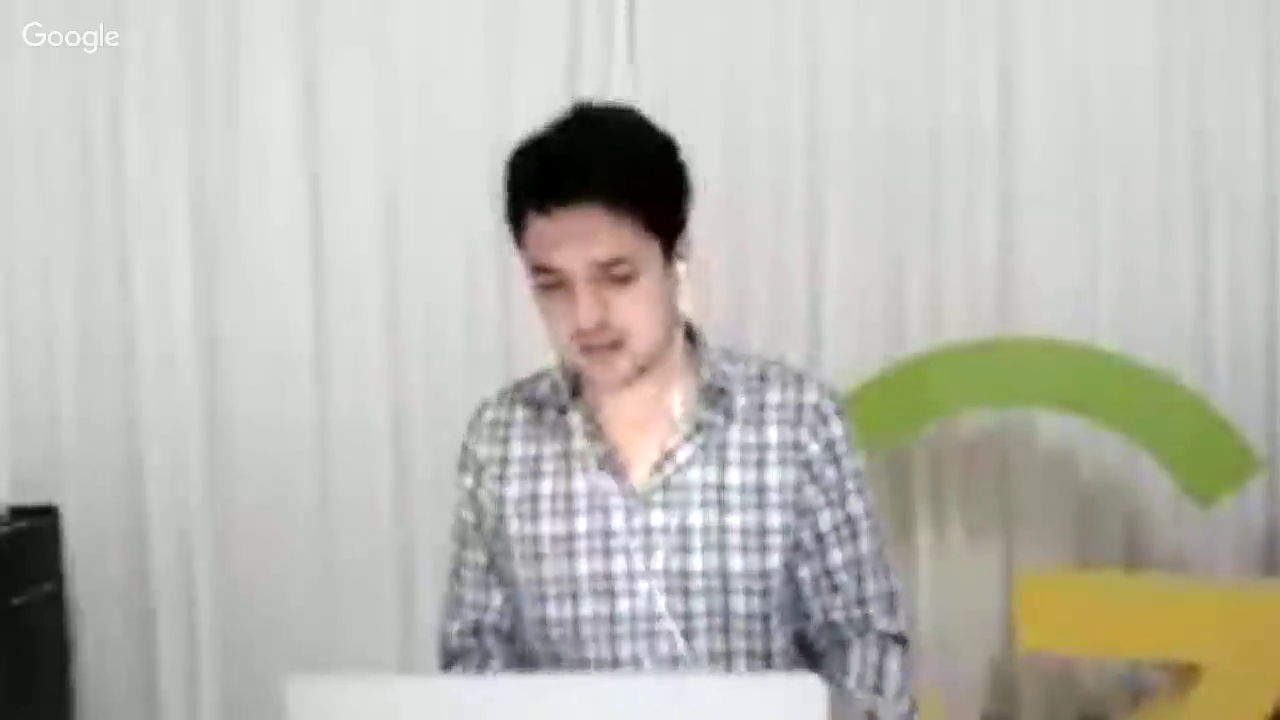